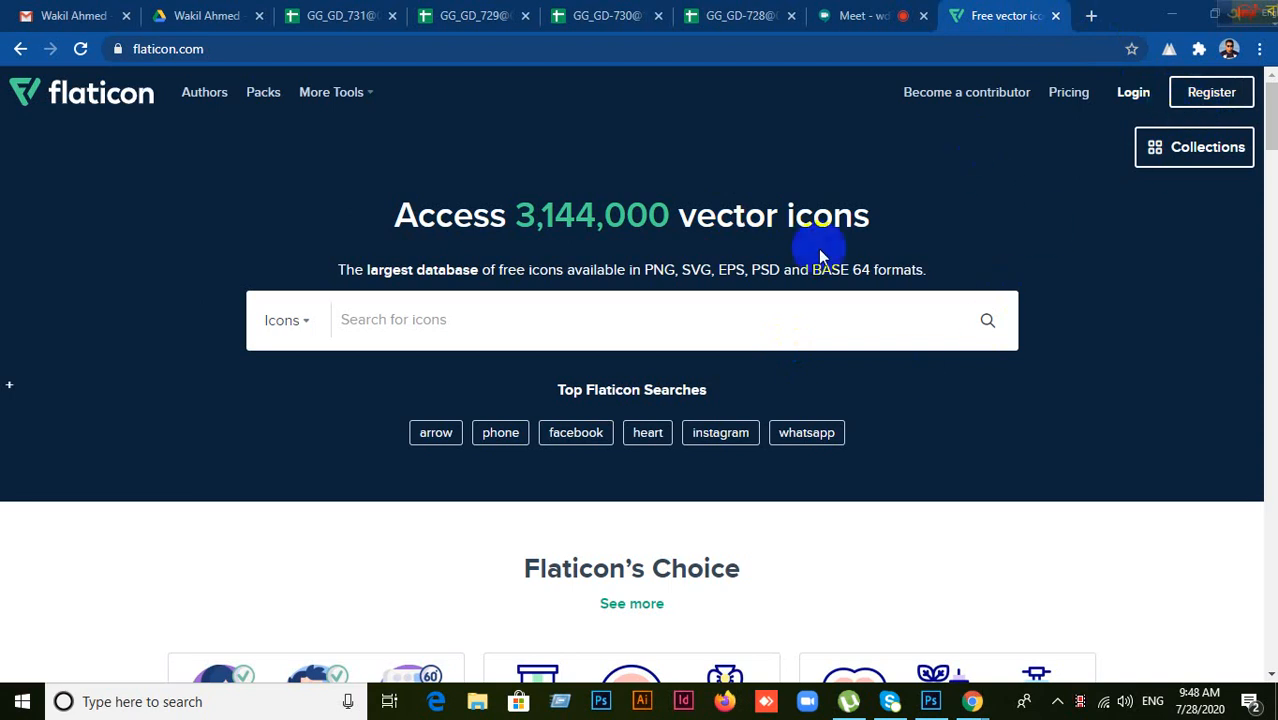
Step: Fill in the Flaticon sign-in form with the account username and password and submit it
{"action": "left_click", "coordinate": [442, 323]}
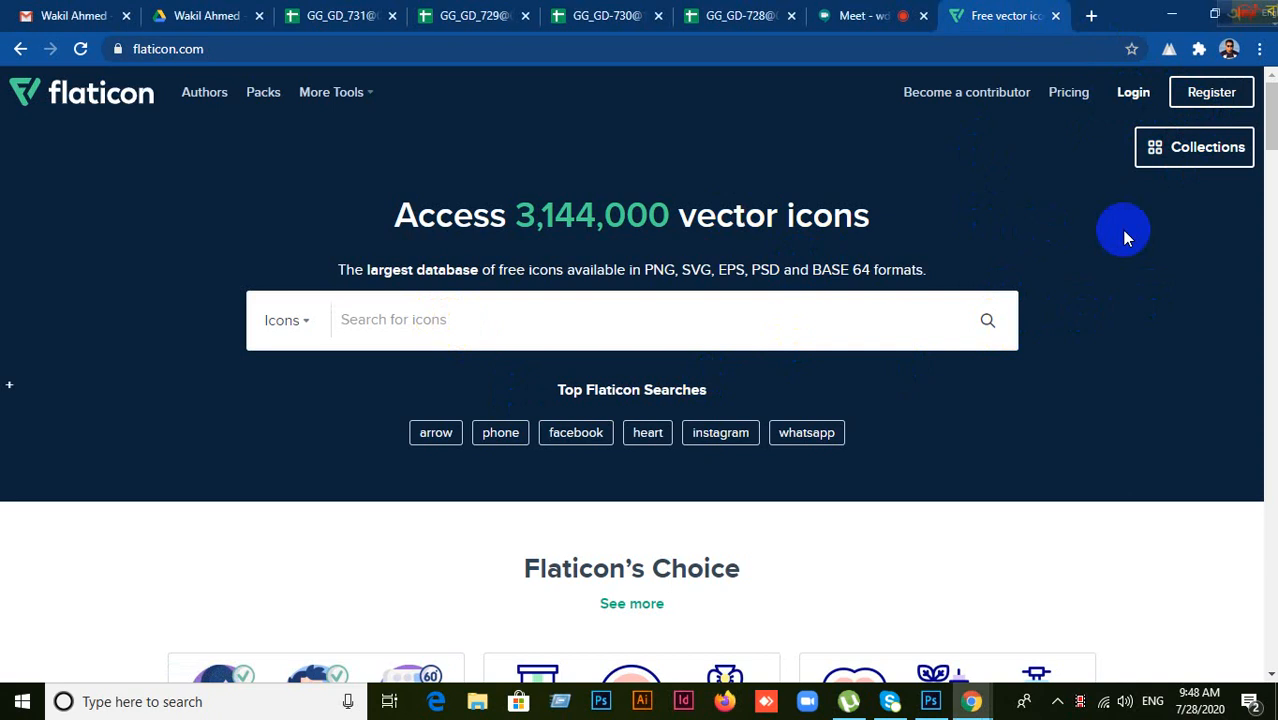
{"action": "left_click", "coordinate": [1130, 98]}
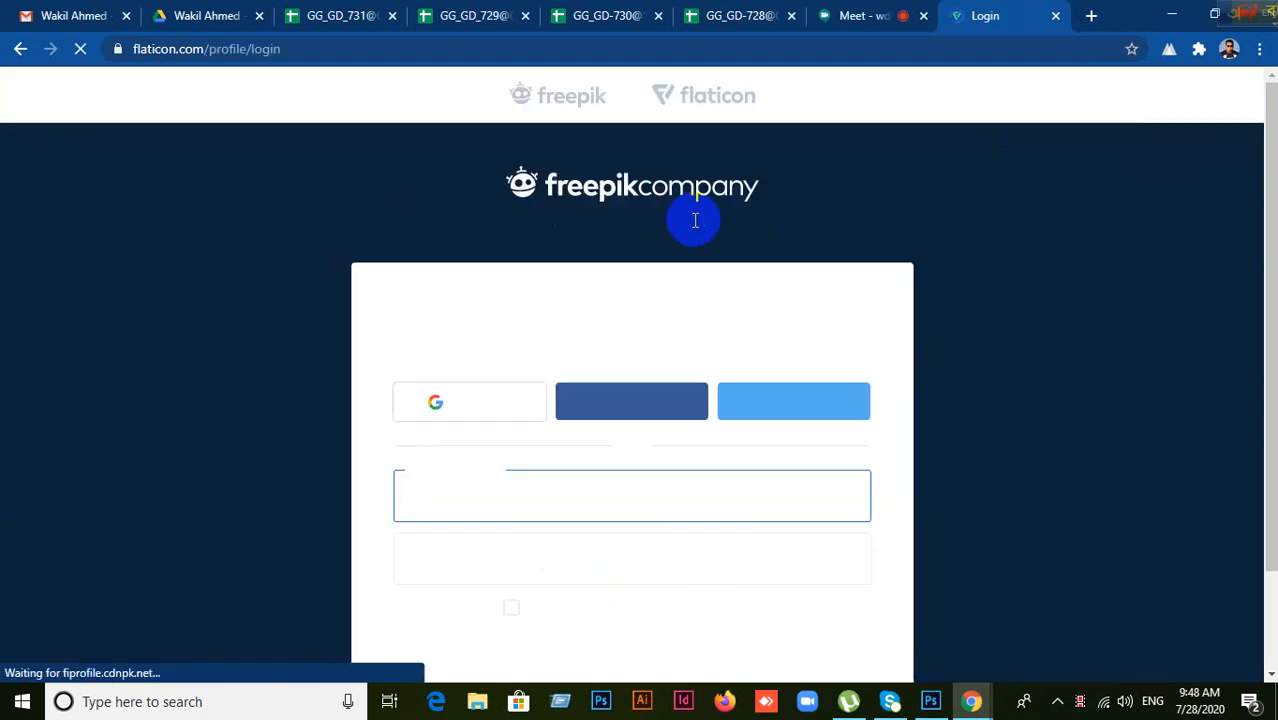
{"action": "scroll", "coordinate": [653, 370], "scroll_direction": "down", "scroll_amount": 2}
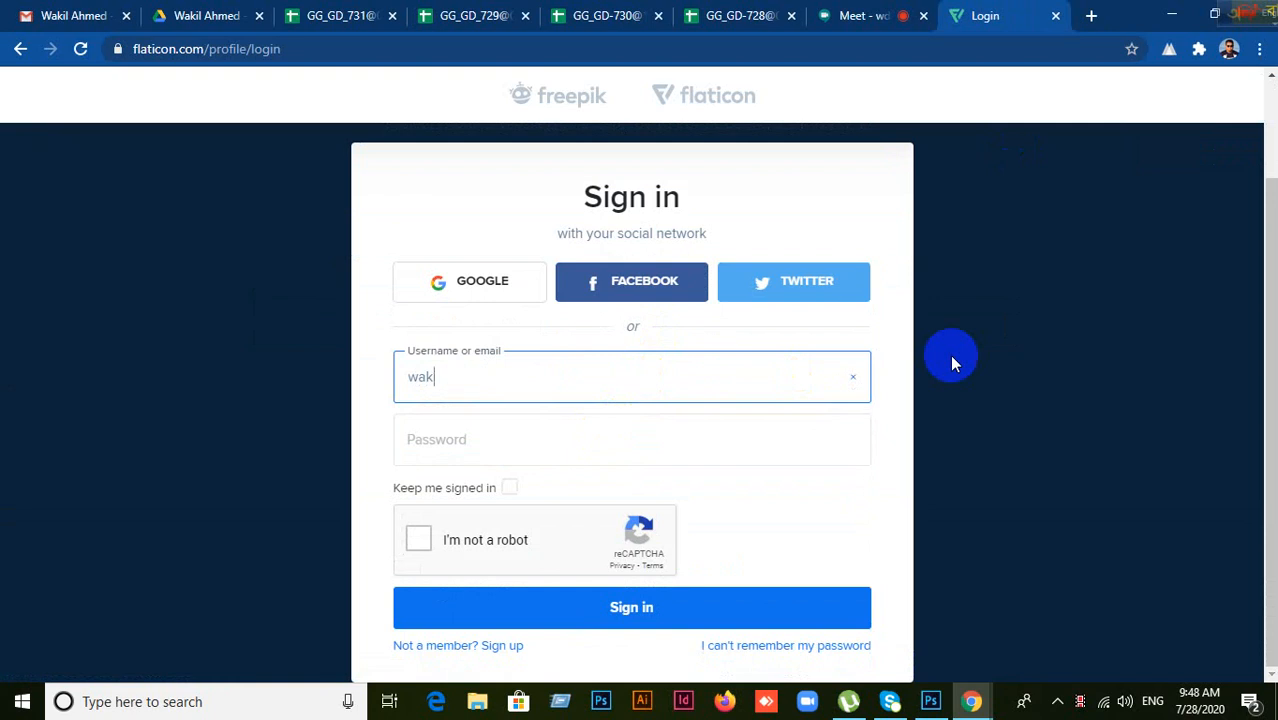
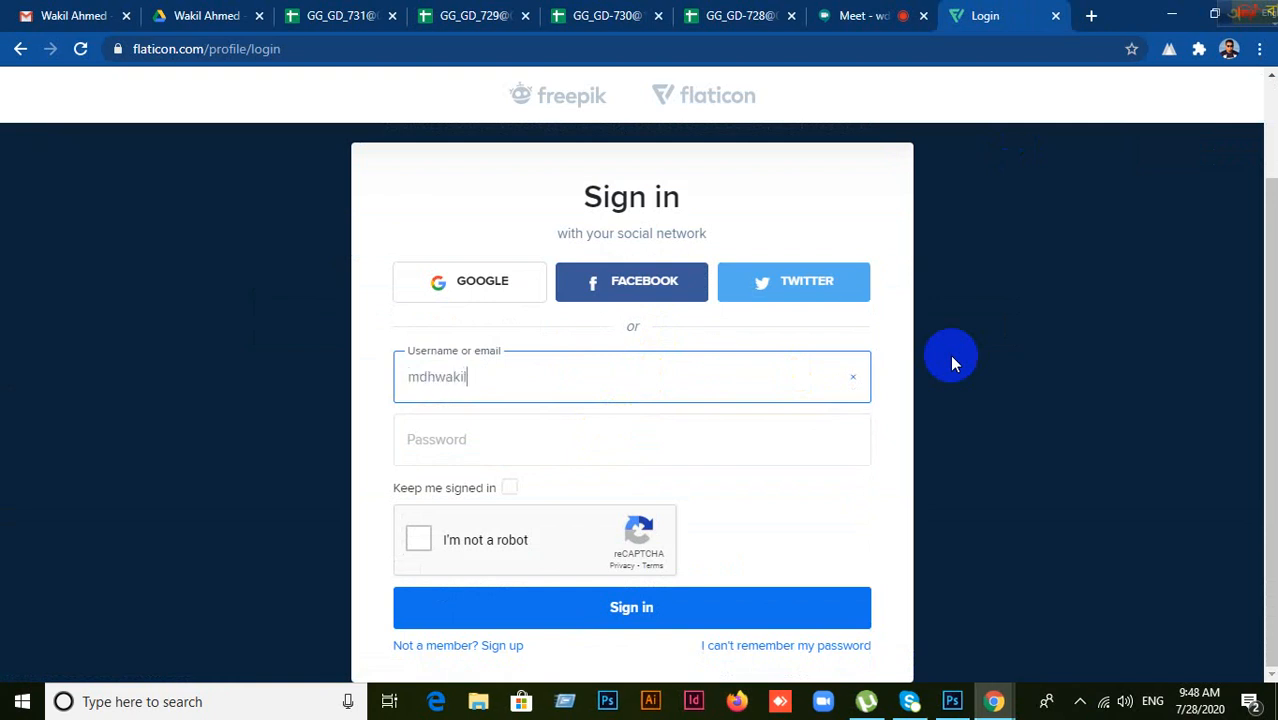
{"action": "left_click", "coordinate": [500, 450]}
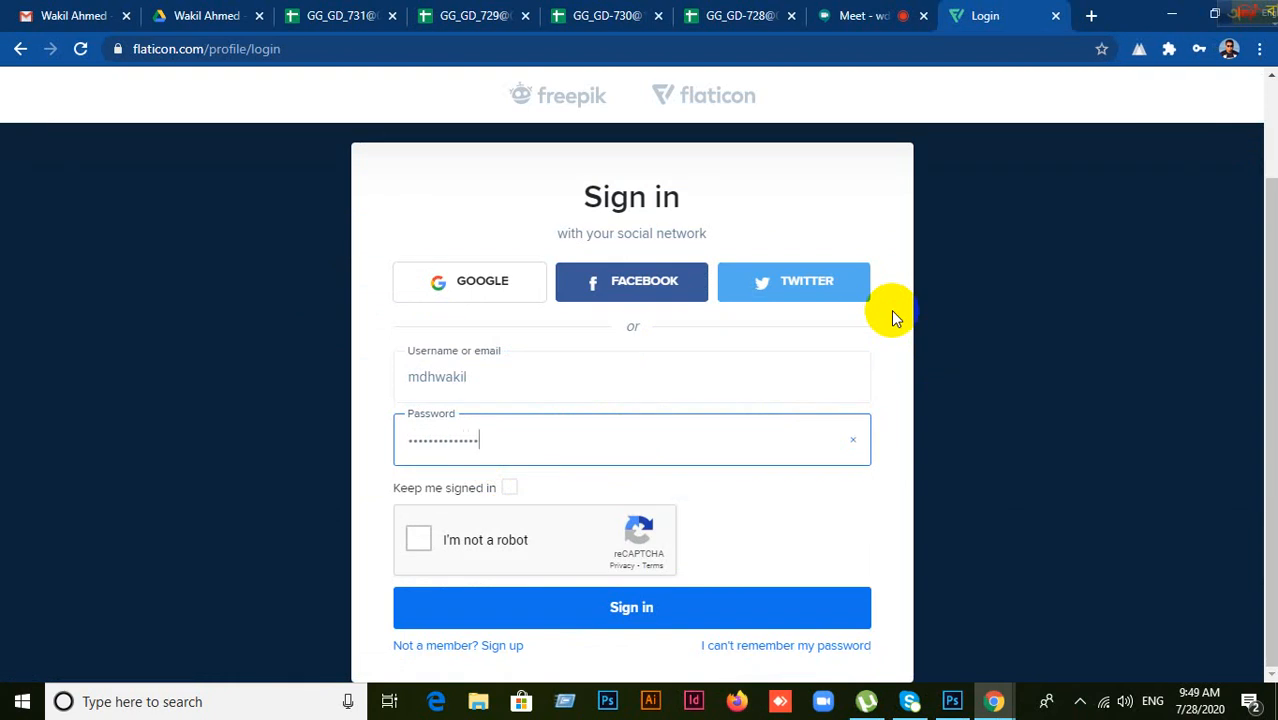
{"action": "left_click", "coordinate": [633, 602]}
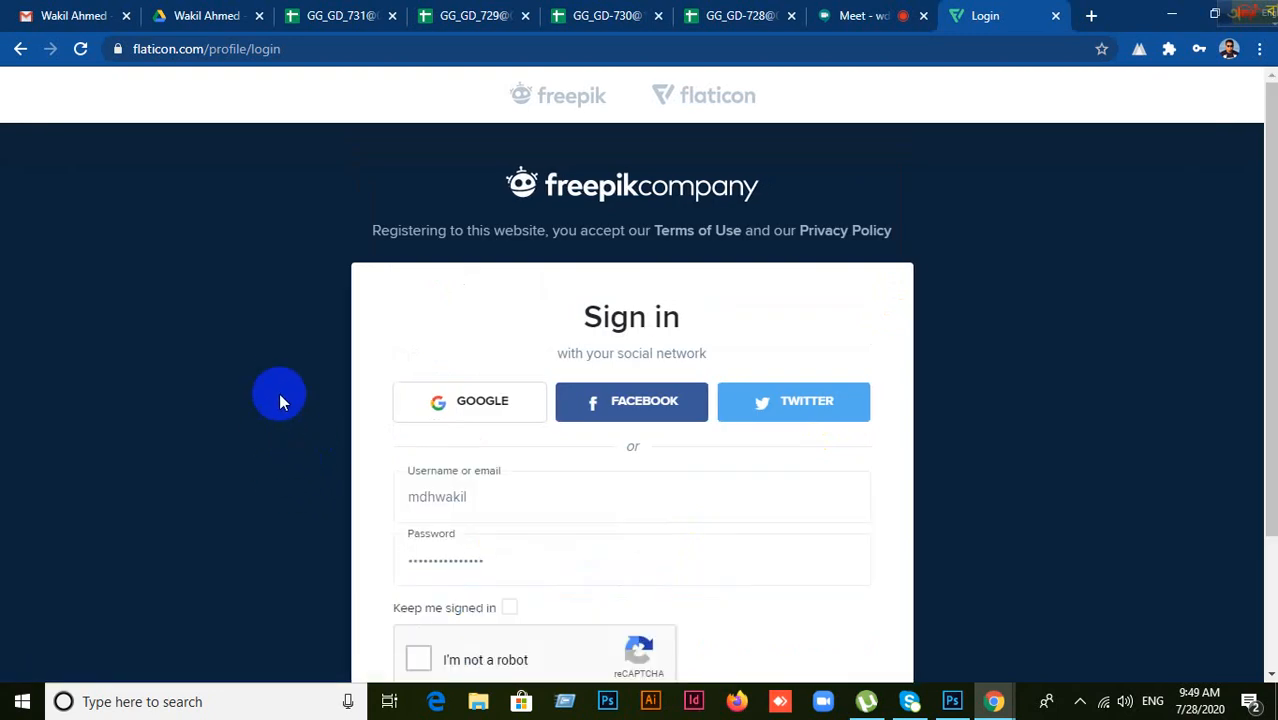
{"action": "scroll", "coordinate": [283, 372], "scroll_direction": "down", "scroll_amount": 3}
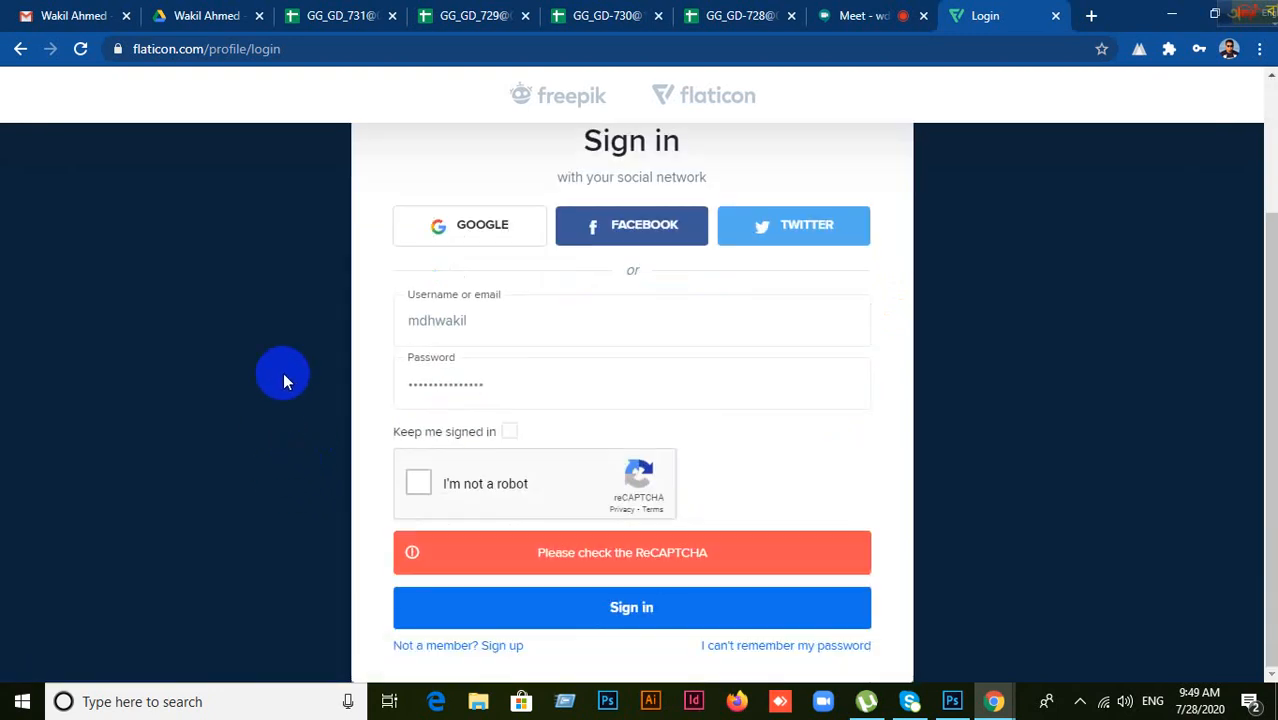
Step: Start the reCAPTCHA check and select the four crosswalk tiles in the first image challenge
{"action": "left_click", "coordinate": [430, 493]}
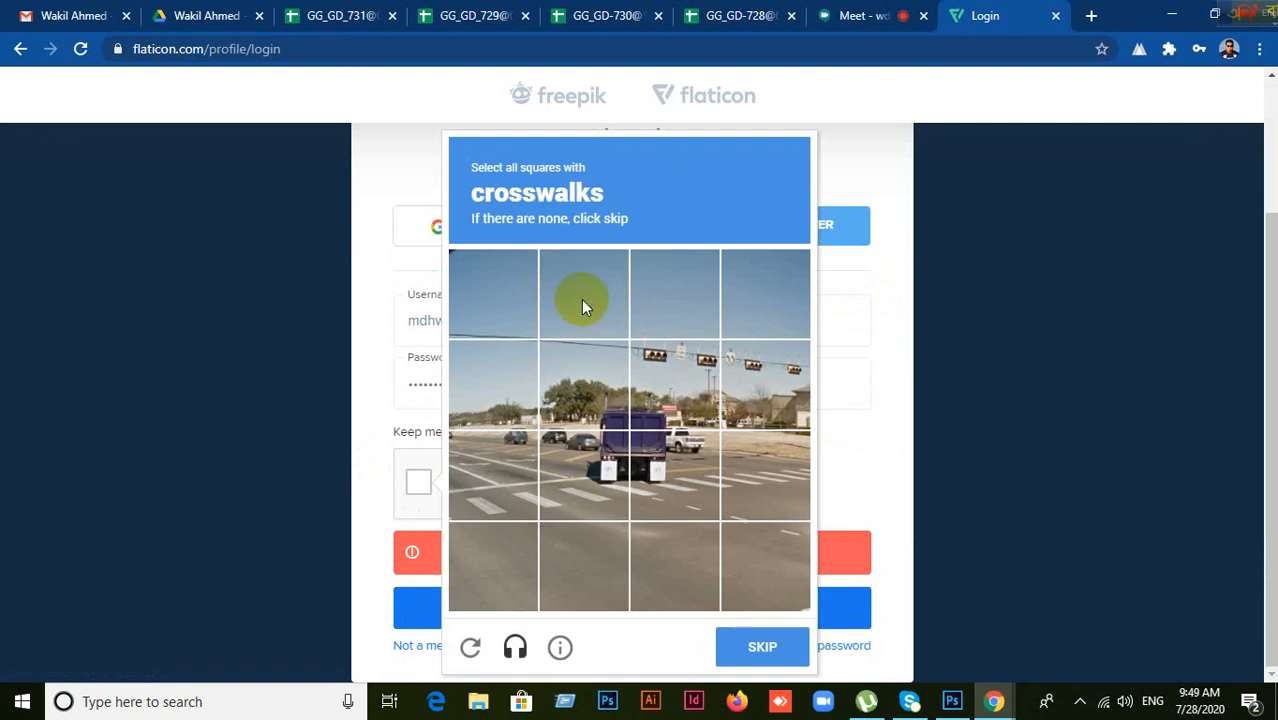
{"action": "left_click", "coordinate": [499, 507]}
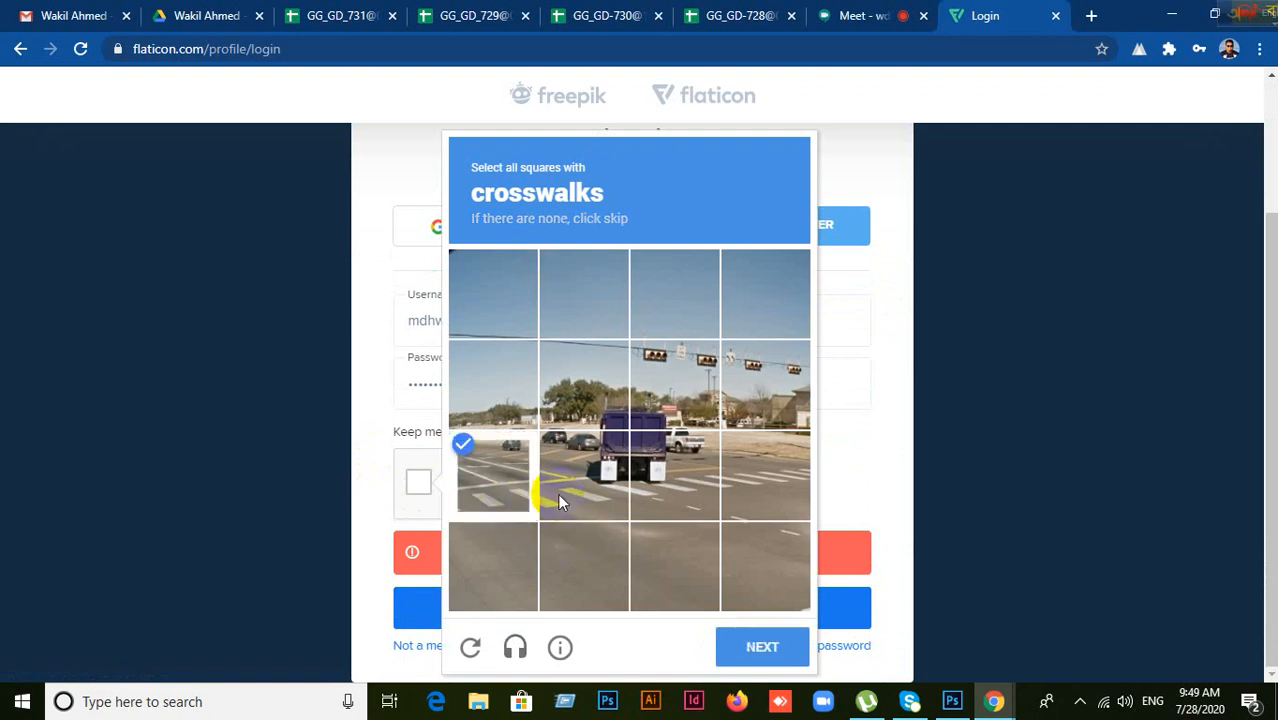
{"action": "left_click", "coordinate": [565, 495]}
{"action": "left_click", "coordinate": [680, 491]}
{"action": "left_click", "coordinate": [747, 509]}
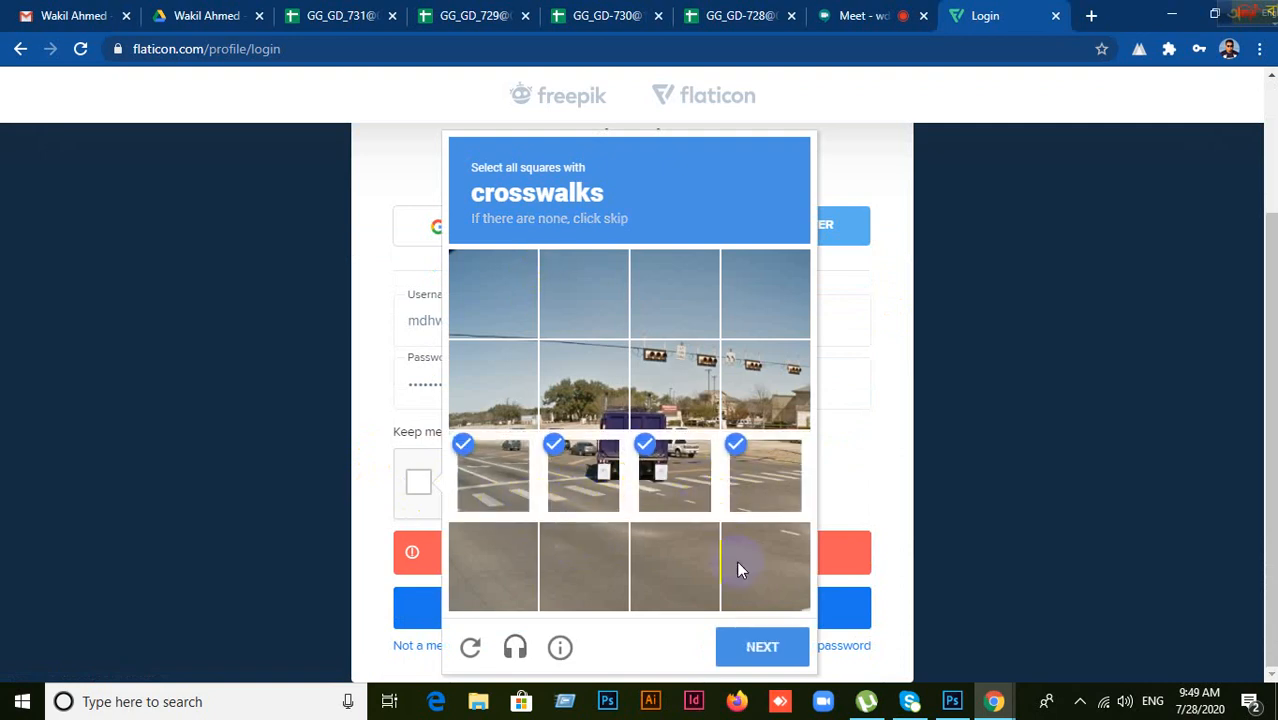
{"action": "left_click", "coordinate": [764, 651]}
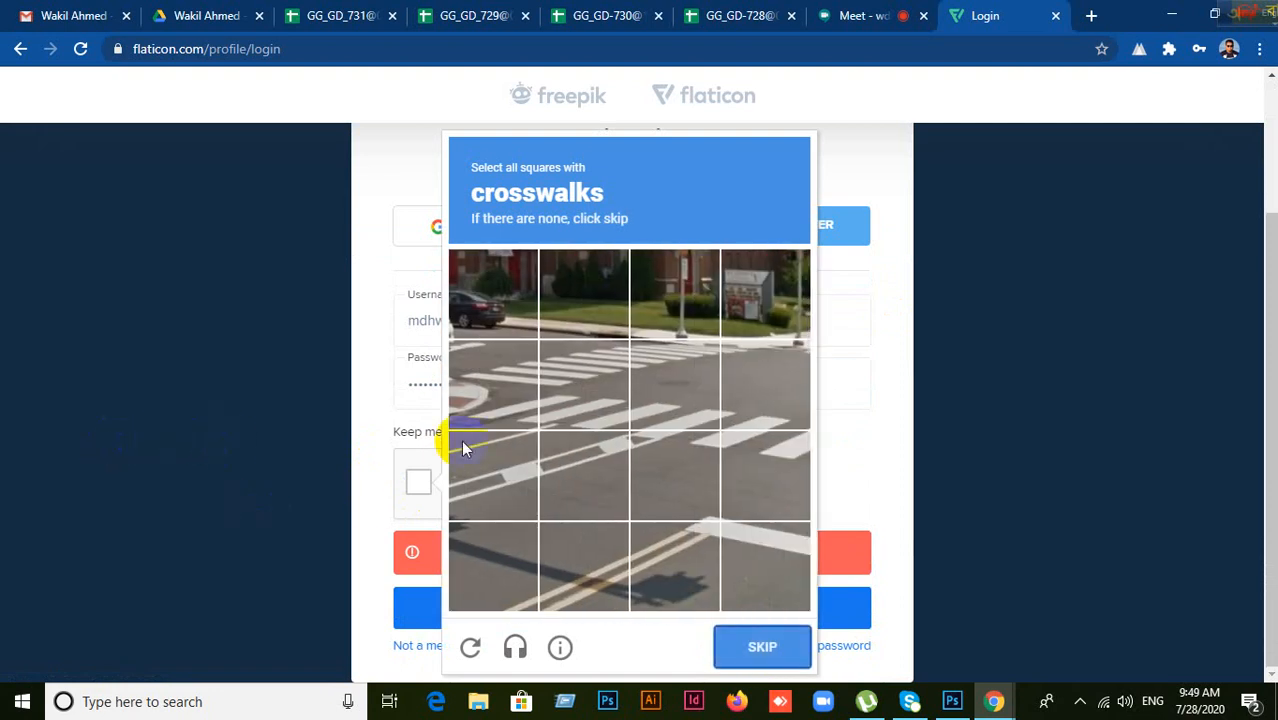
Step: Select the seven crosswalk tiles in the second challenge, verify, and submit the sign-in again
{"action": "left_click", "coordinate": [479, 378]}
{"action": "left_click", "coordinate": [574, 390]}
{"action": "left_click", "coordinate": [648, 372]}
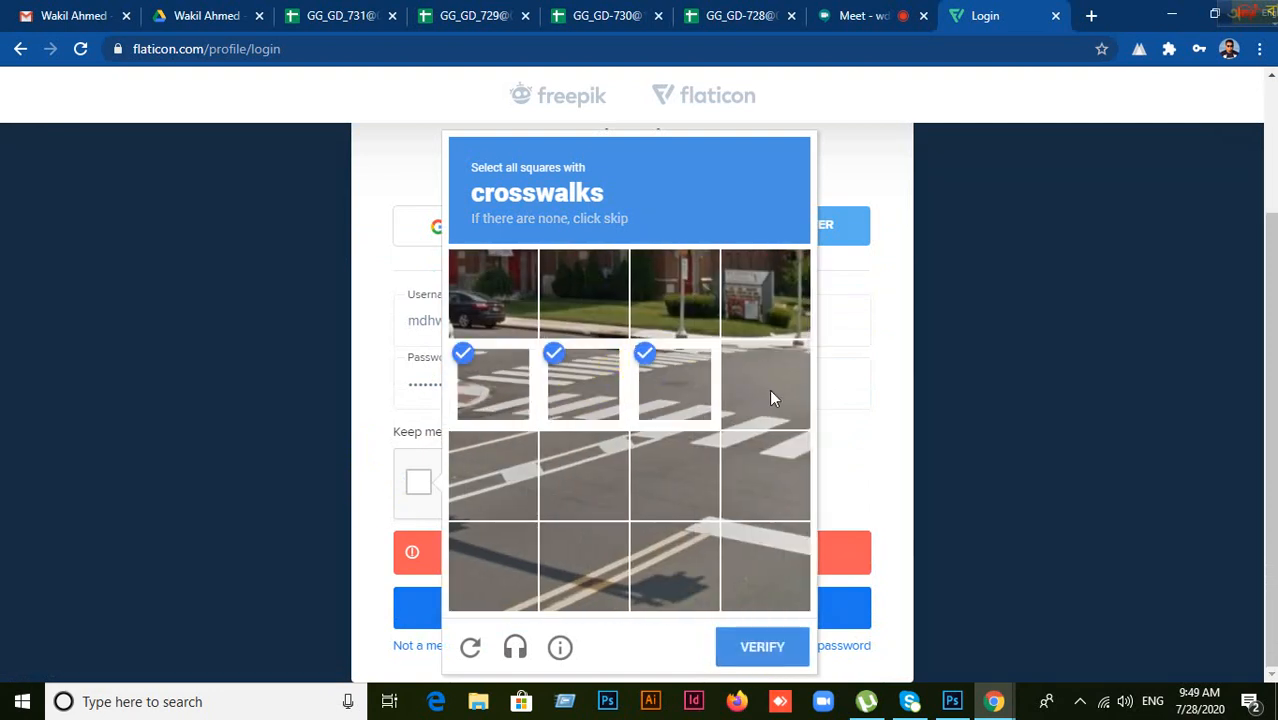
{"action": "left_click", "coordinate": [766, 389]}
{"action": "left_click", "coordinate": [758, 472]}
{"action": "left_click", "coordinate": [681, 470]}
{"action": "left_click", "coordinate": [590, 472]}
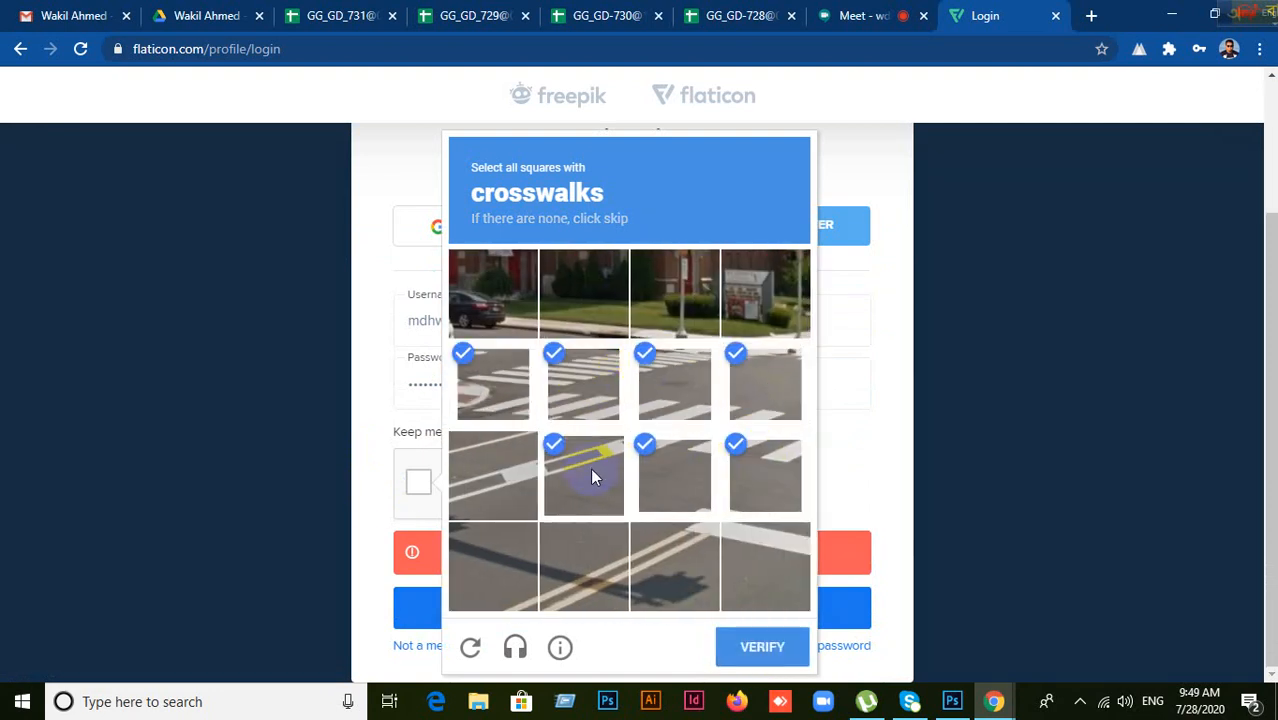
{"action": "left_click", "coordinate": [758, 648]}
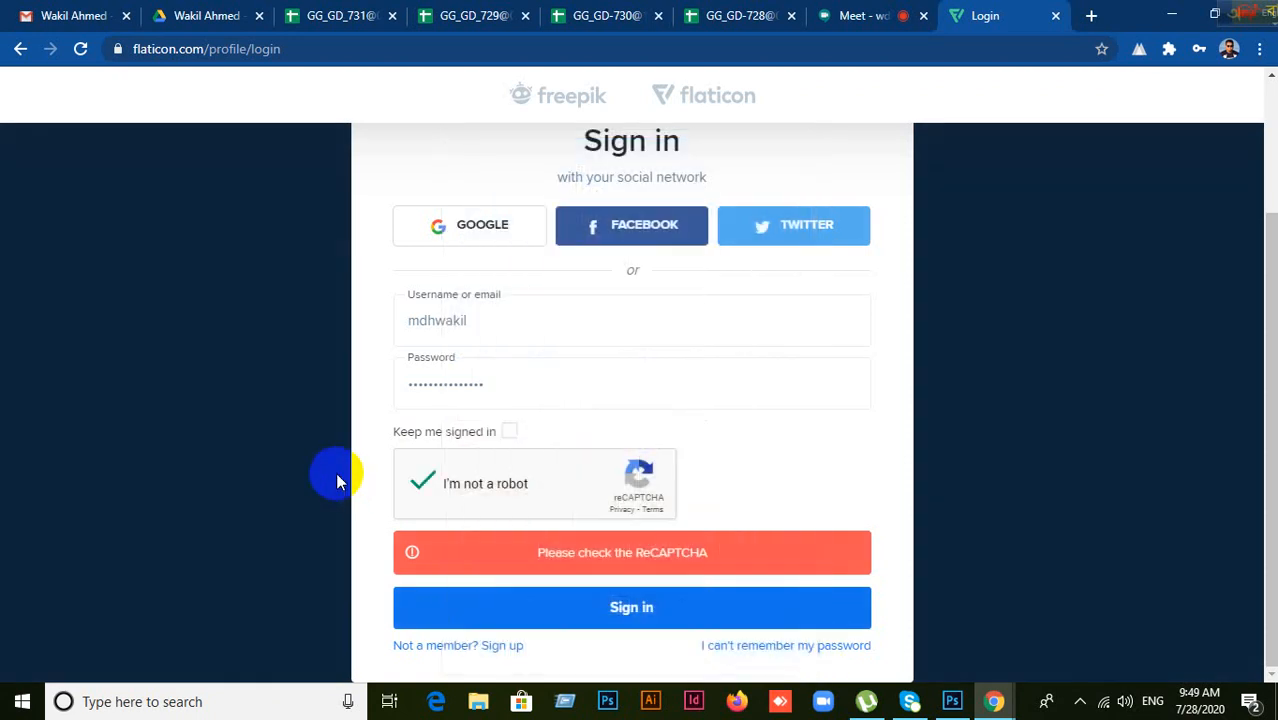
{"action": "left_click", "coordinate": [619, 605]}
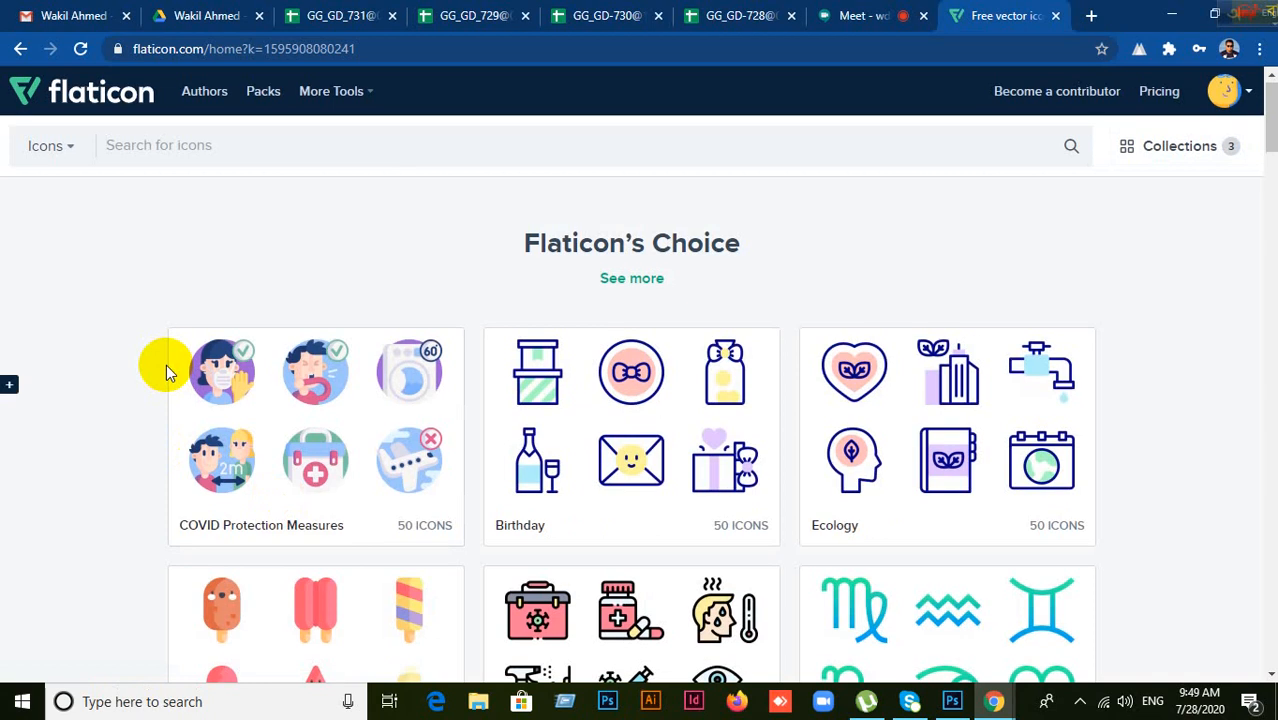
Step: Browse the signed-in Flaticon homepage and its Flaticon's Choice icon packs
{"action": "scroll", "coordinate": [200, 420], "scroll_direction": "down", "scroll_amount": 5}
{"action": "scroll", "coordinate": [513, 432], "scroll_direction": "up", "scroll_amount": 2}
{"action": "scroll", "coordinate": [513, 430], "scroll_direction": "up", "scroll_amount": 3}
{"action": "scroll", "coordinate": [513, 430], "scroll_direction": "down", "scroll_amount": 3}
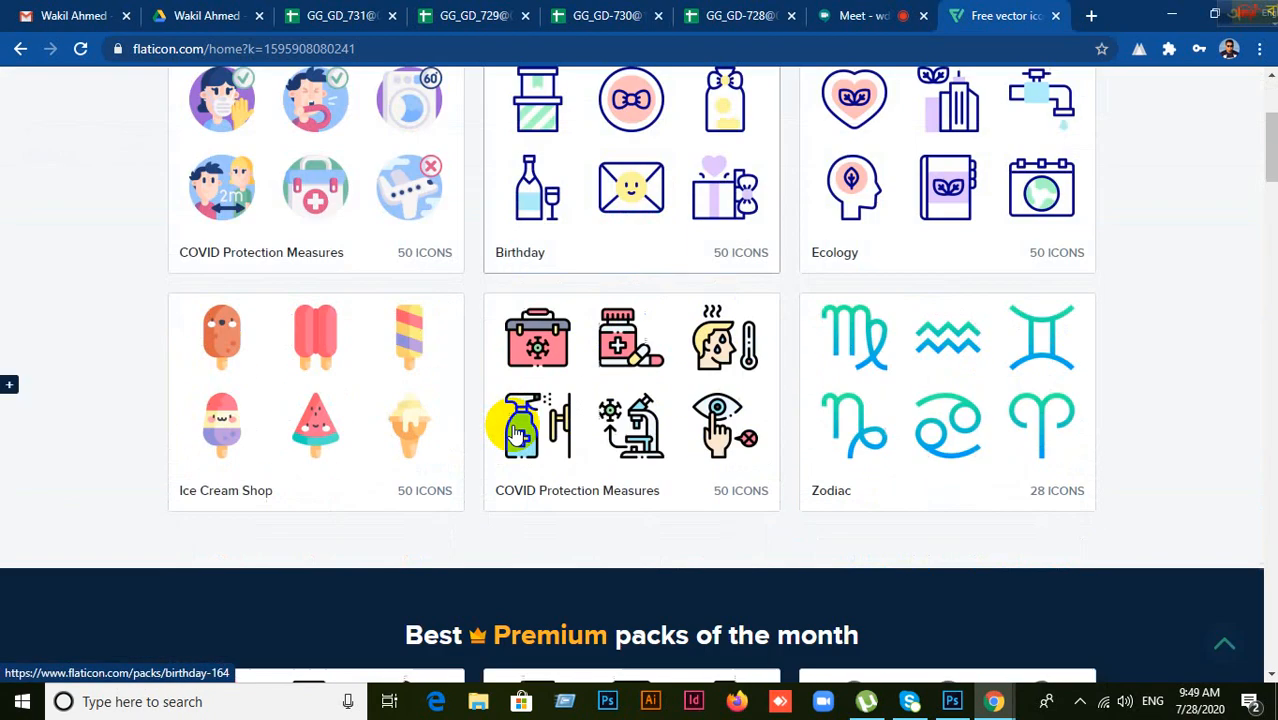
{"action": "scroll", "coordinate": [513, 430], "scroll_direction": "up", "scroll_amount": 3}
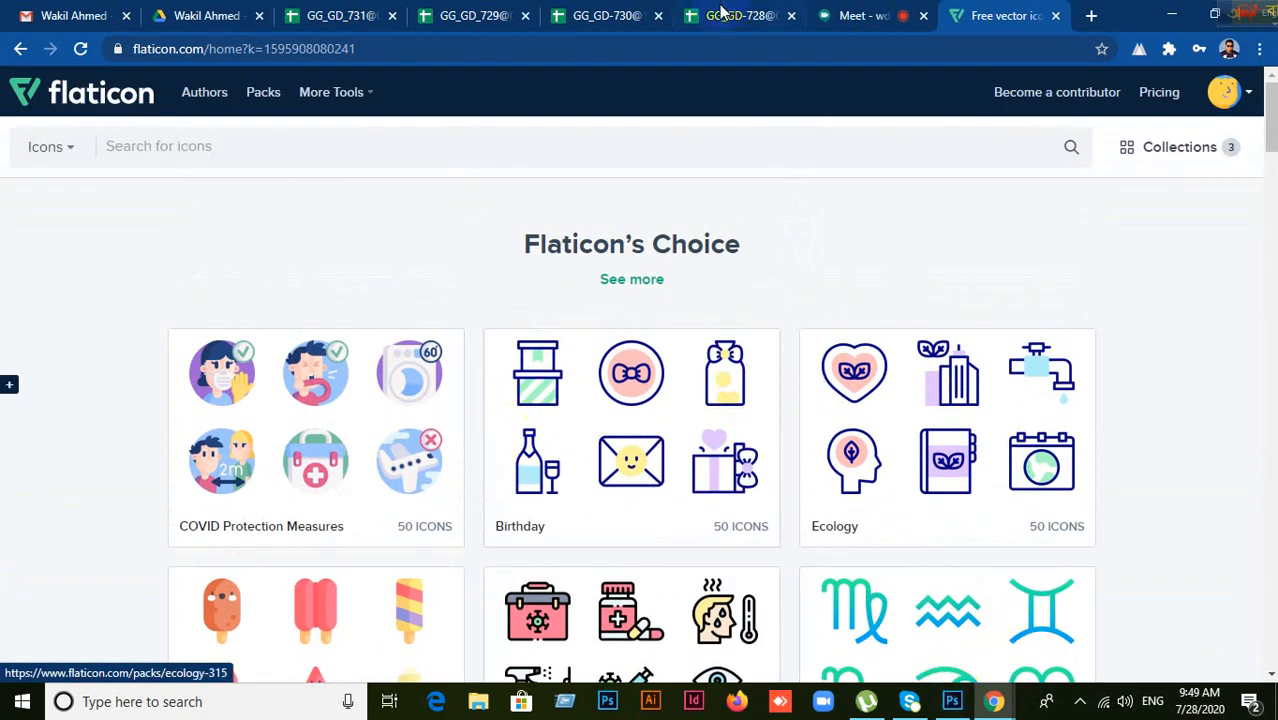
Step: Check the business card design in Photoshop, then return to the Flaticon homepage
{"action": "left_click", "coordinate": [952, 703]}
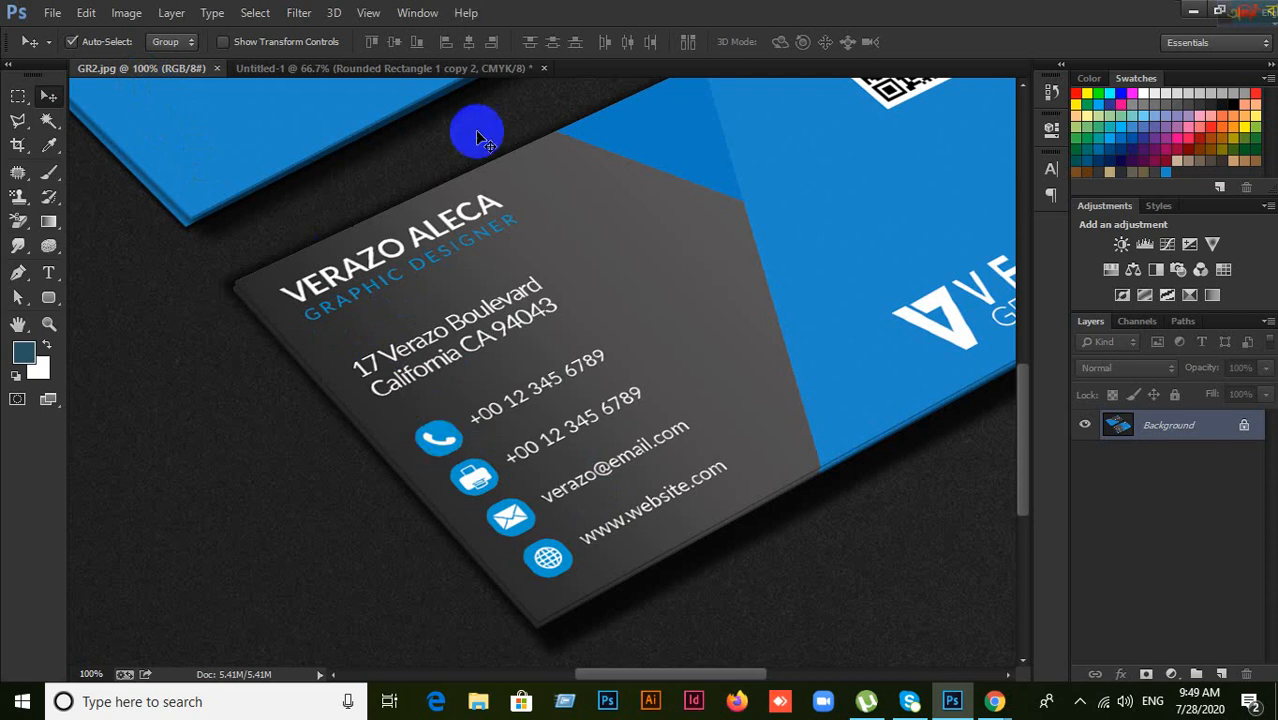
{"action": "left_click", "coordinate": [445, 70]}
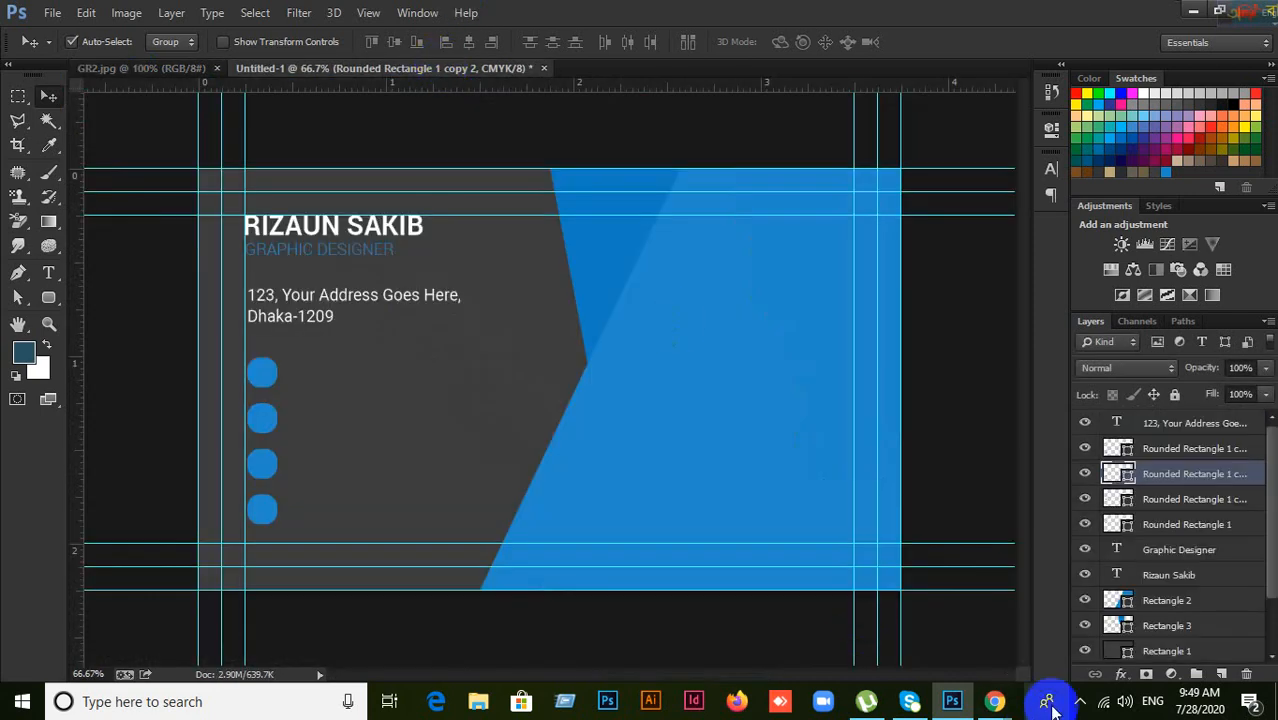
{"action": "mouse_move", "coordinate": [996, 692]}
{"action": "left_click", "coordinate": [881, 605]}
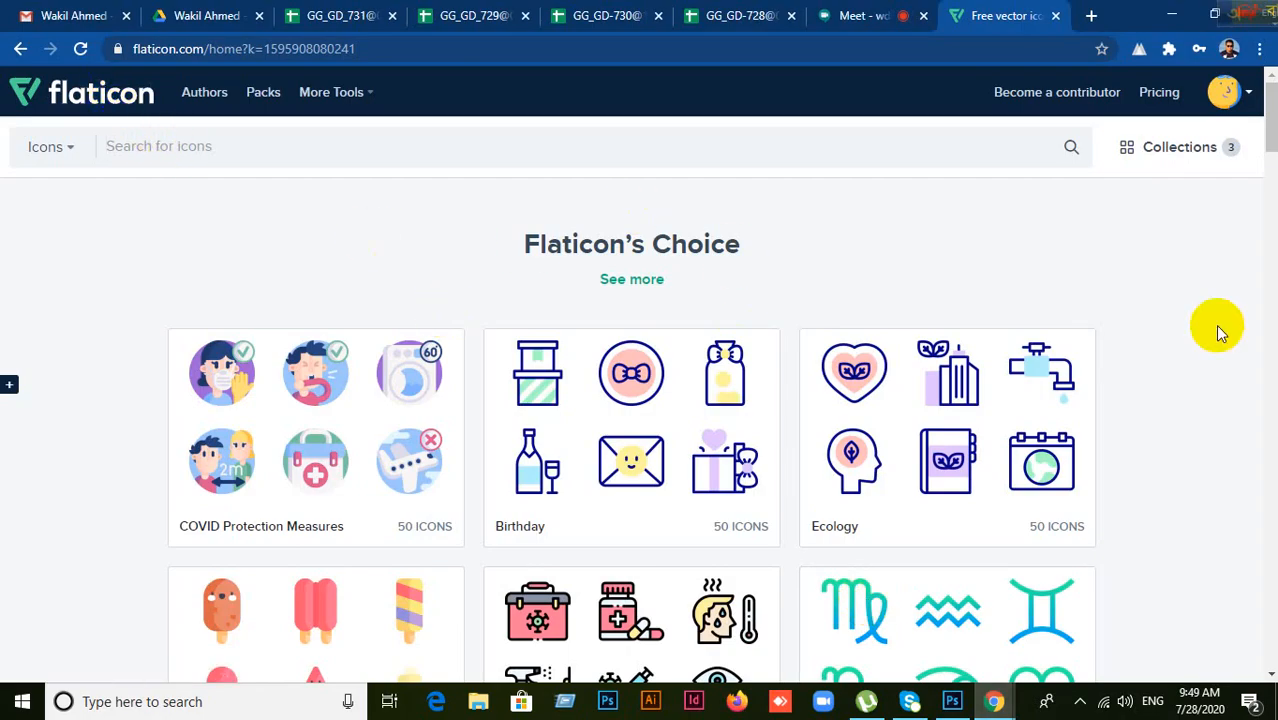
Step: Enter 'Phone icon' in the Flaticon search box without running the search yet
{"action": "type", "text": "Phon"}
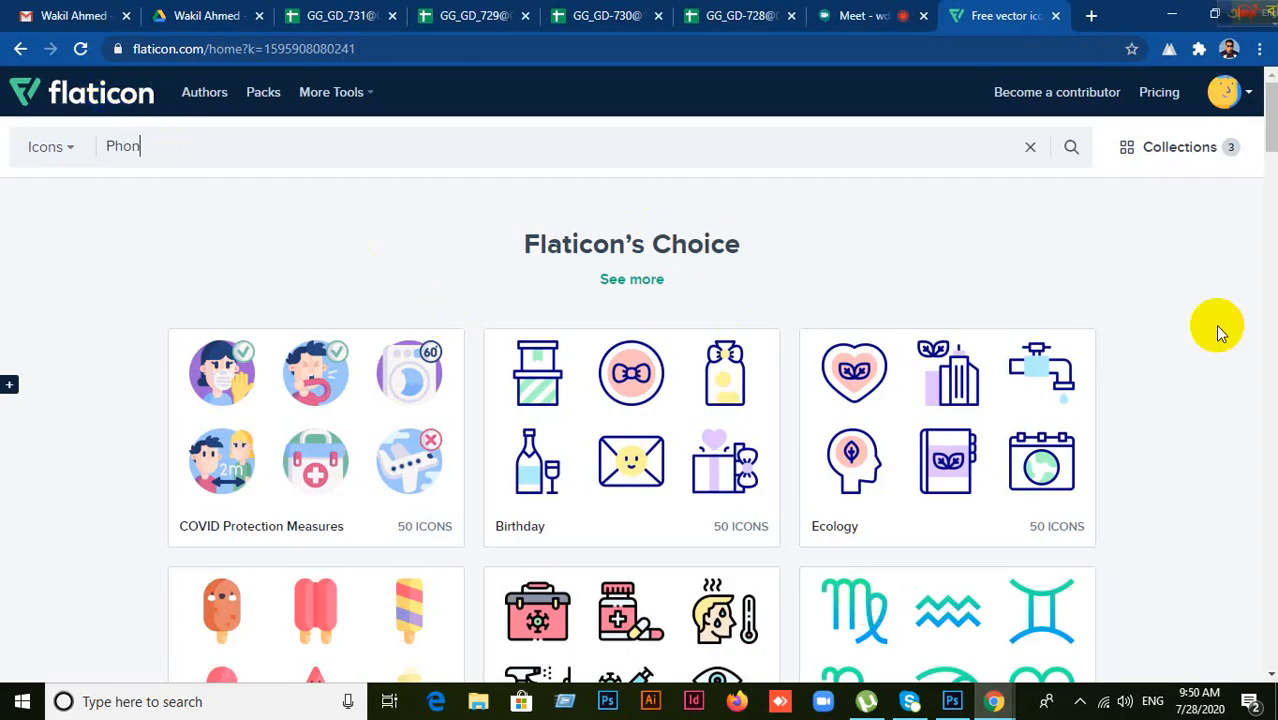
{"action": "type", "text": "e "}
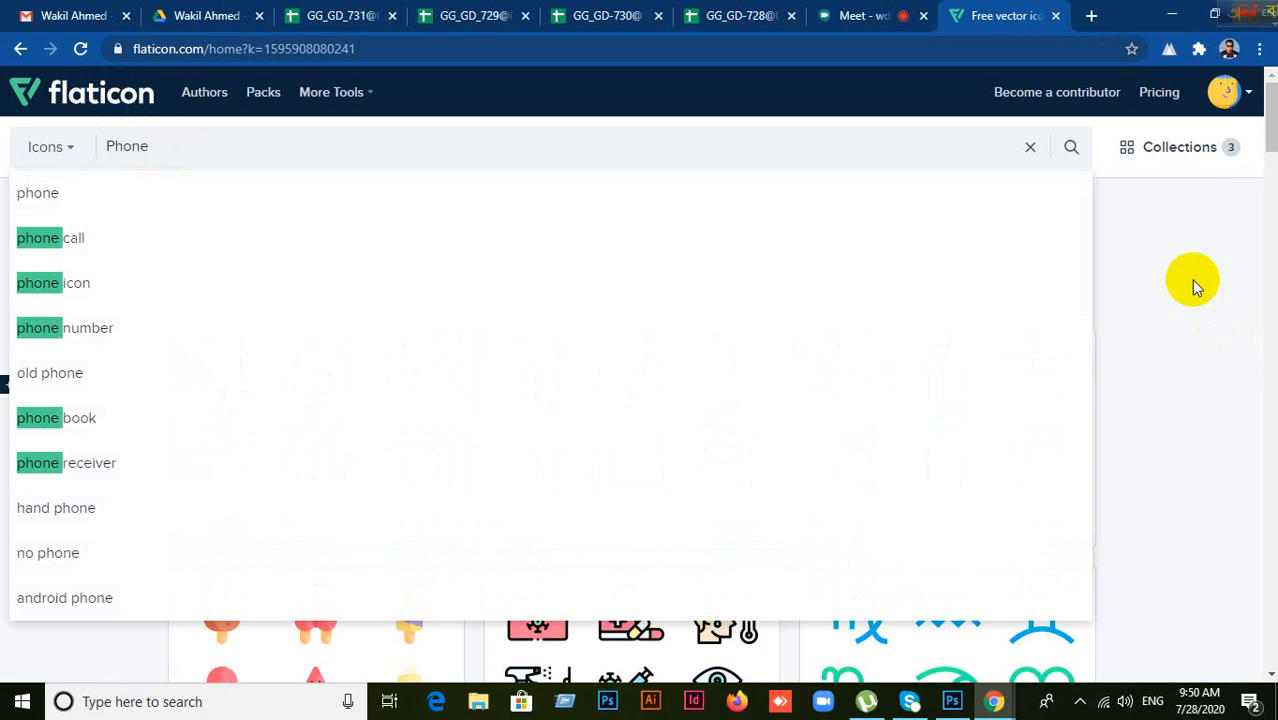
{"action": "type", "text": "icon"}
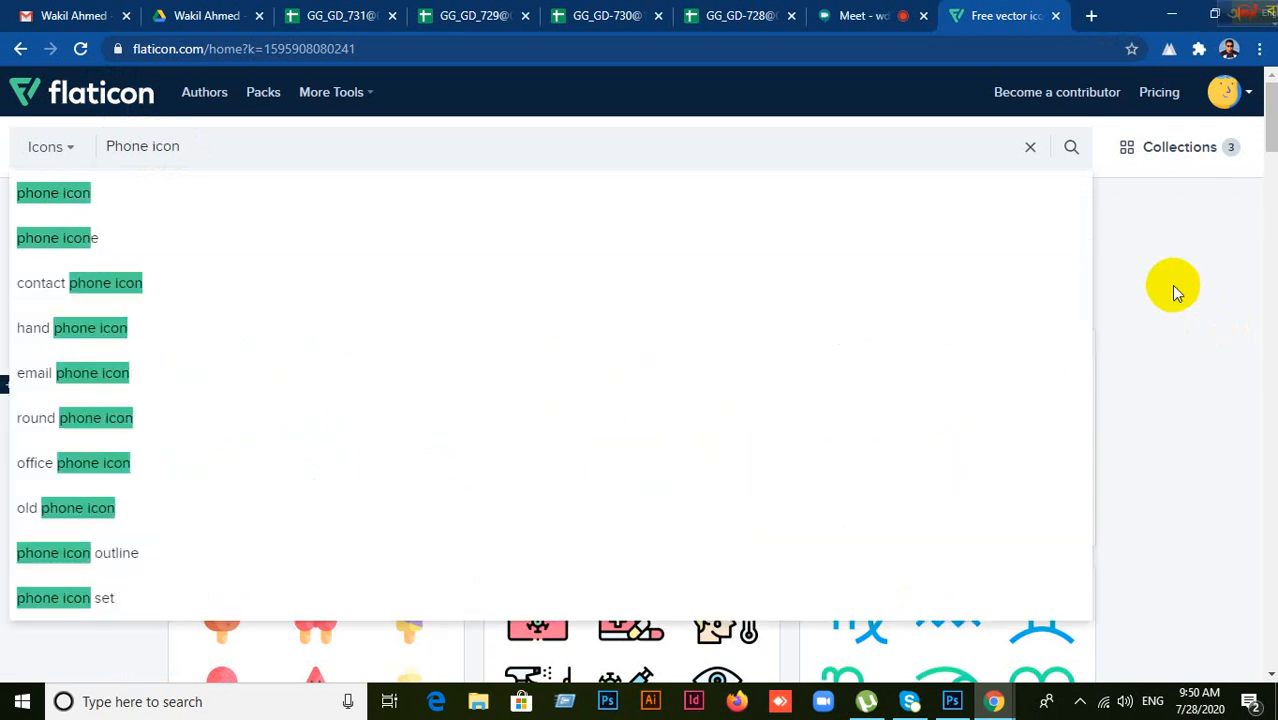
{"action": "left_click", "coordinate": [977, 702]}
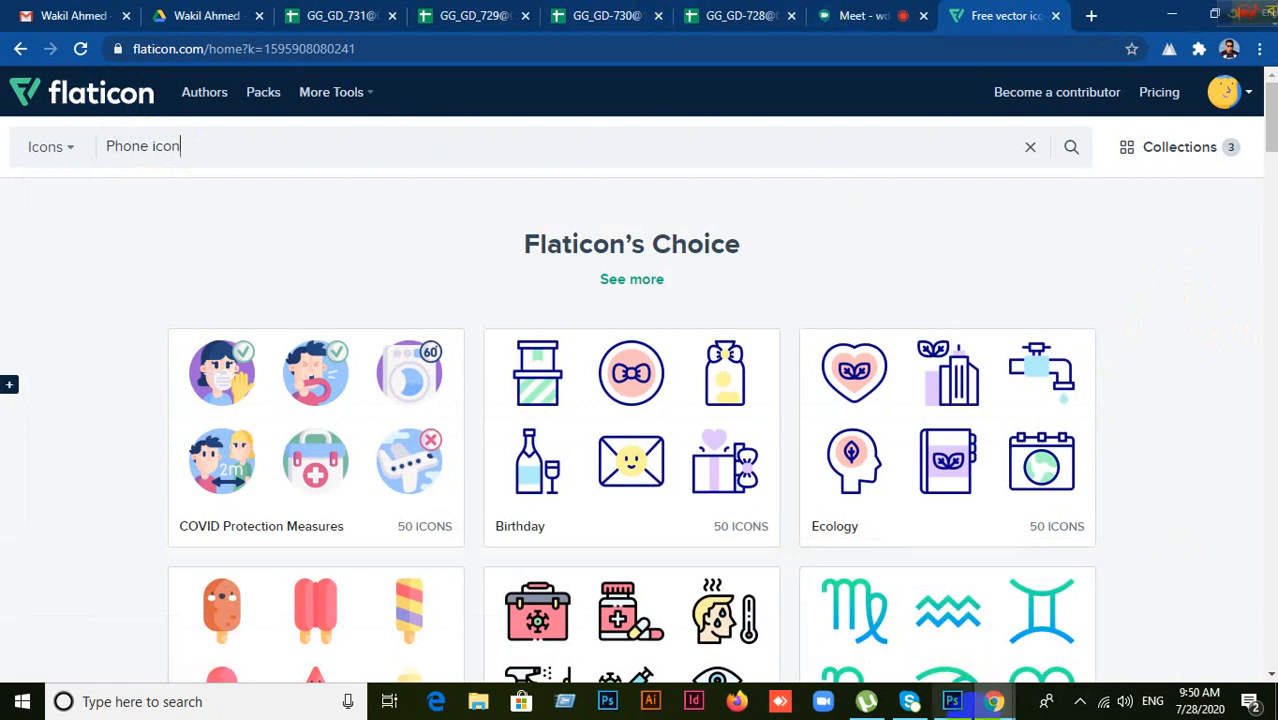
{"action": "mouse_move", "coordinate": [996, 697]}
{"action": "mouse_move", "coordinate": [1073, 625]}
{"action": "left_click", "coordinate": [968, 614]}
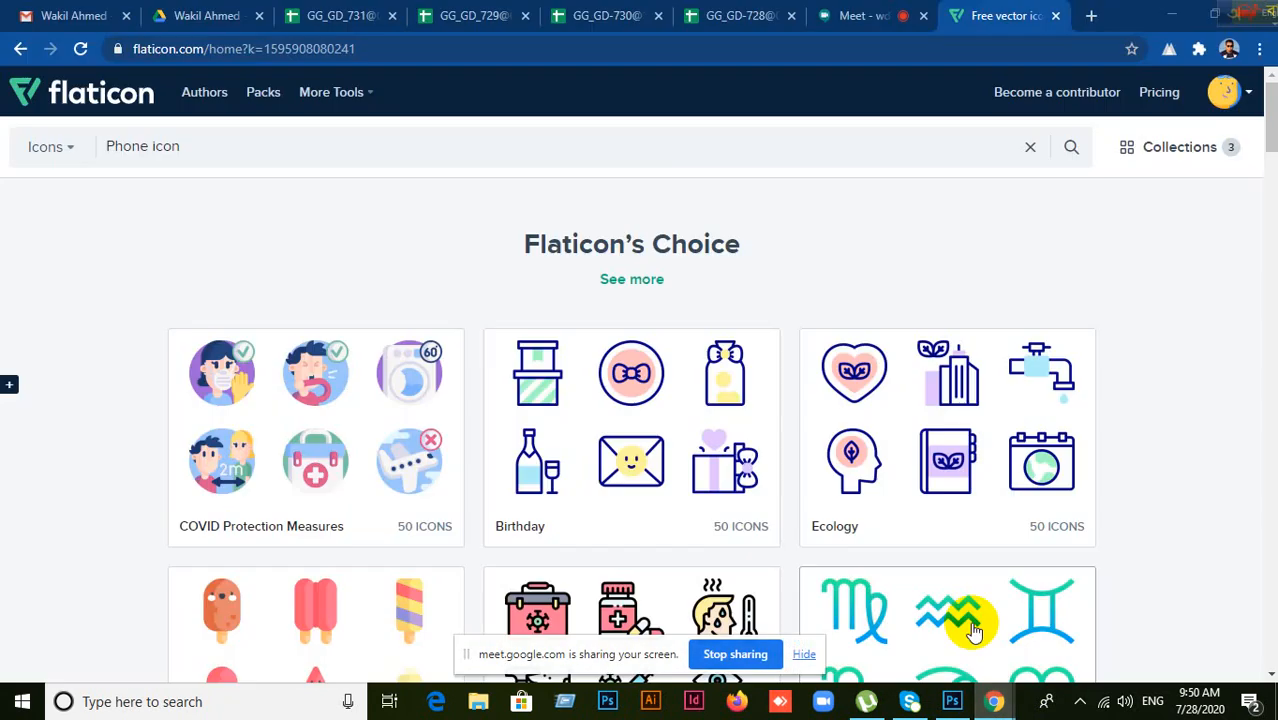
Step: Admit the waiting participant to the Google Meet call, then go back to Flaticon
{"action": "left_click", "coordinate": [830, 16]}
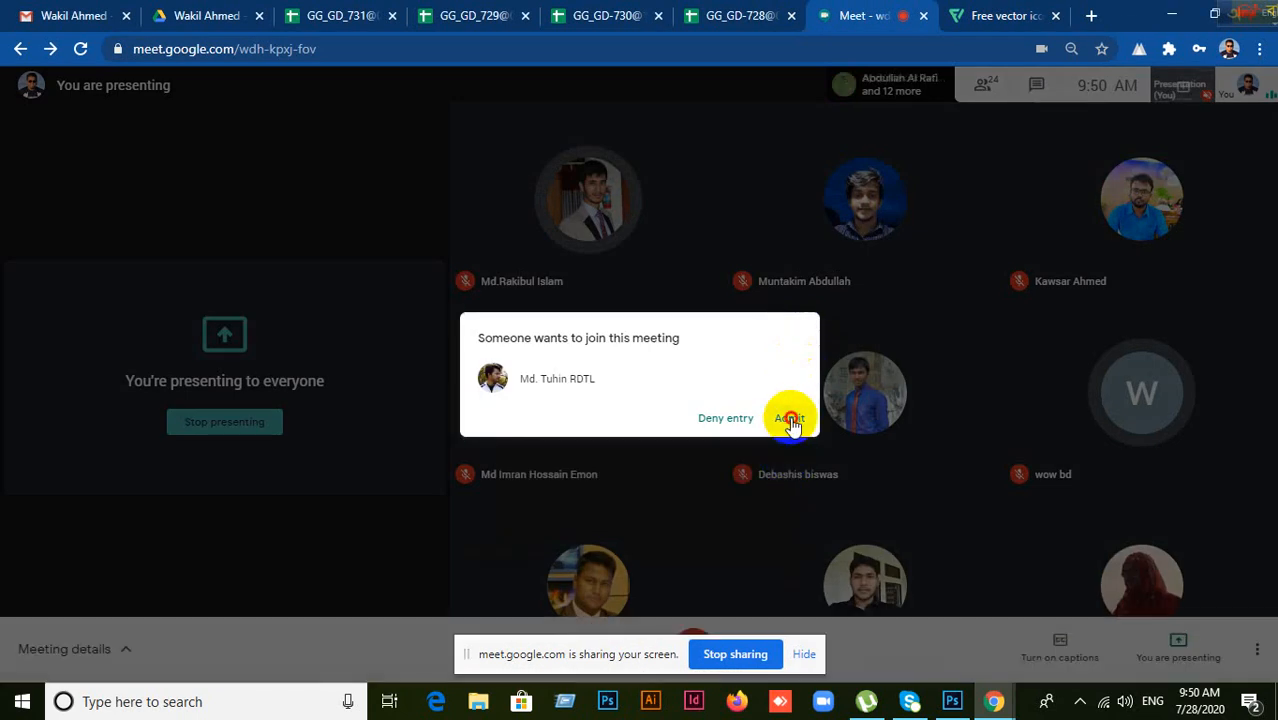
{"action": "left_click", "coordinate": [790, 420]}
{"action": "left_click", "coordinate": [952, 701]}
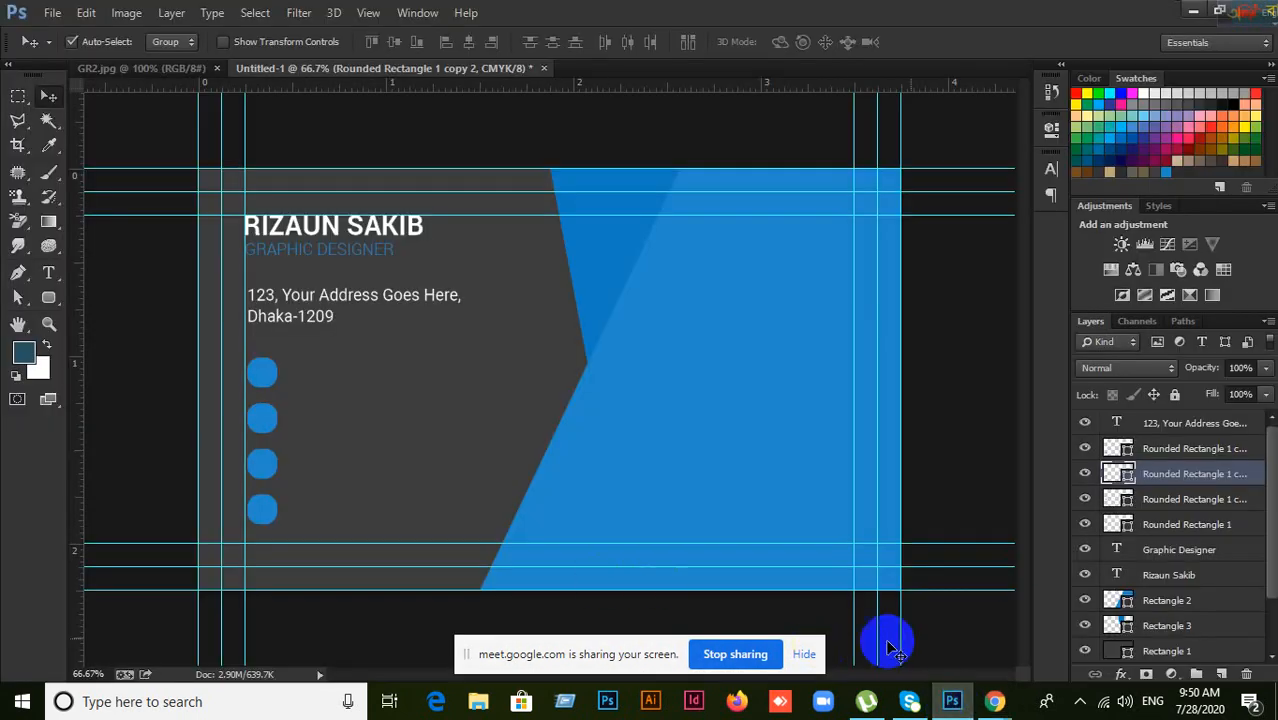
{"action": "mouse_move", "coordinate": [985, 698]}
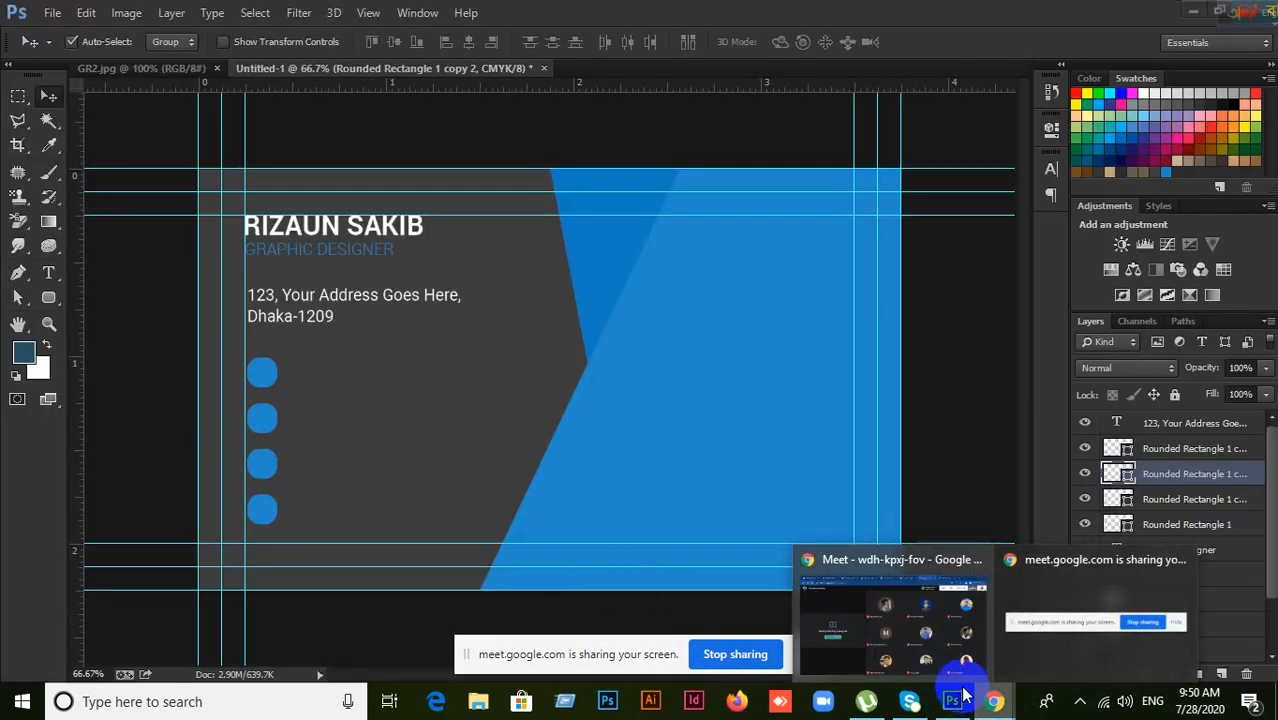
{"action": "left_click", "coordinate": [992, 709]}
{"action": "left_click", "coordinate": [938, 630]}
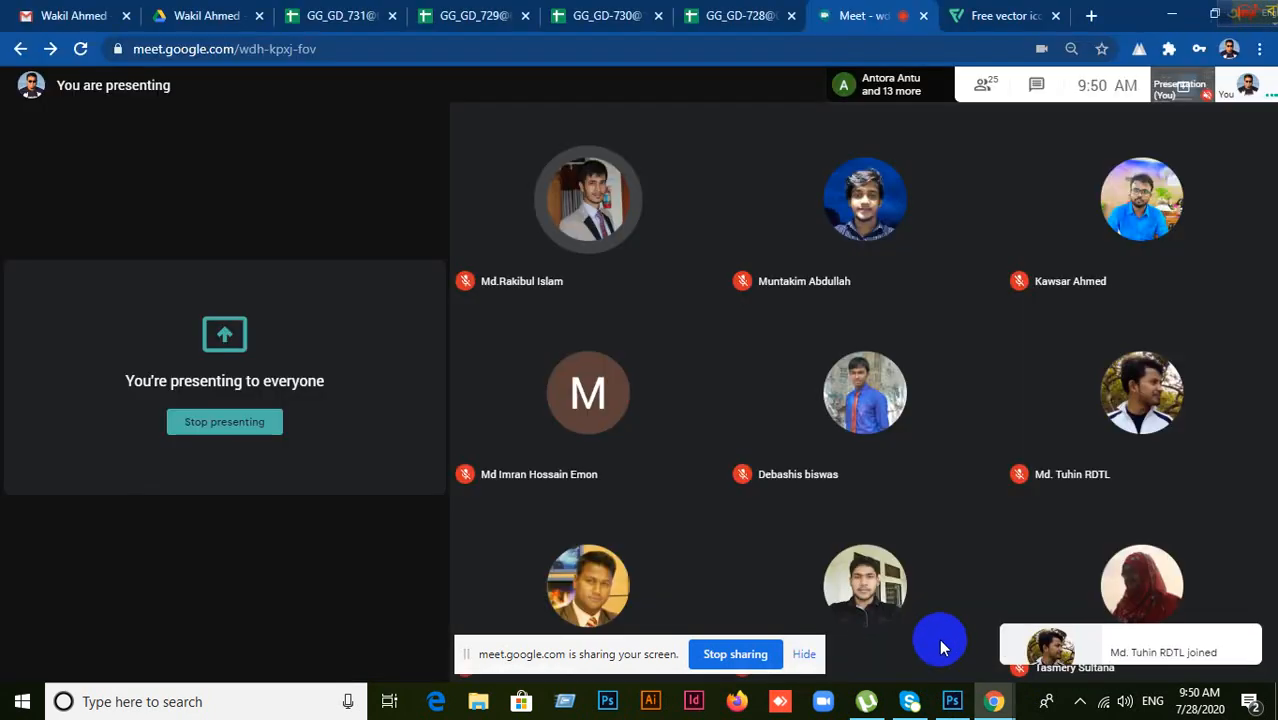
{"action": "left_click", "coordinate": [1000, 18]}
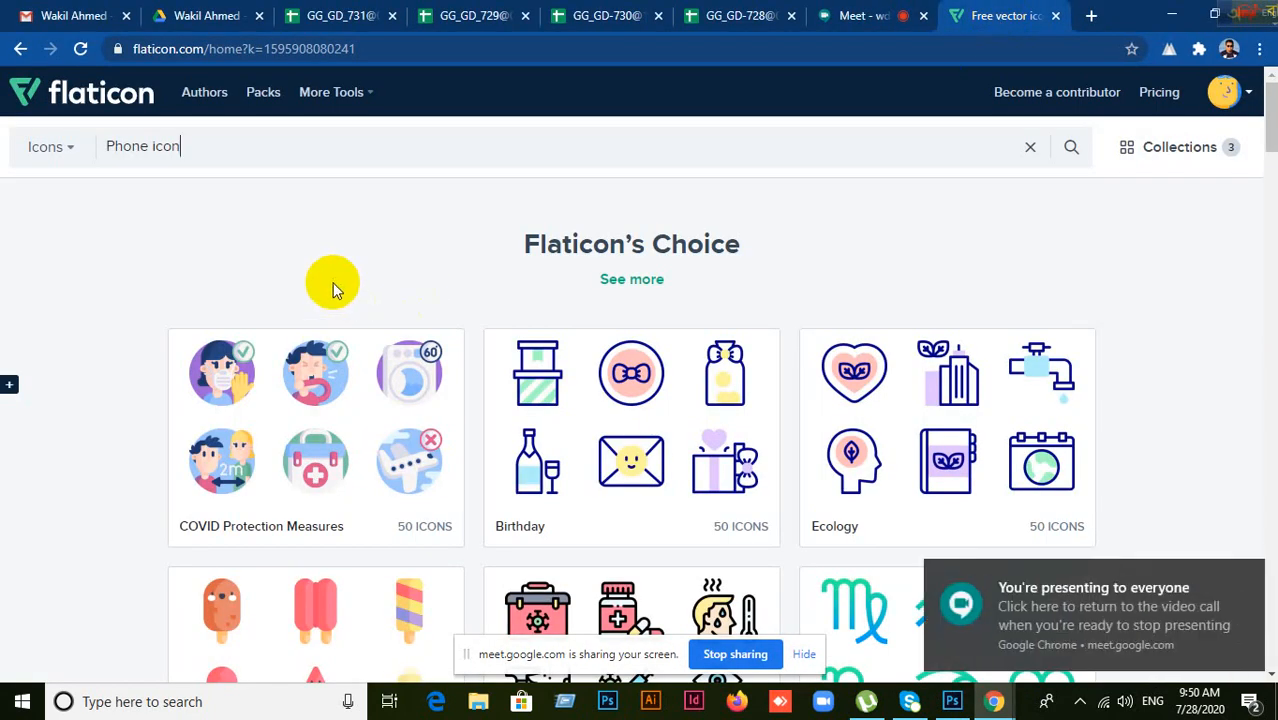
Step: Run the 'Phone icon' search and browse the 32,926 phone icon results
{"action": "key", "text": "Return"}
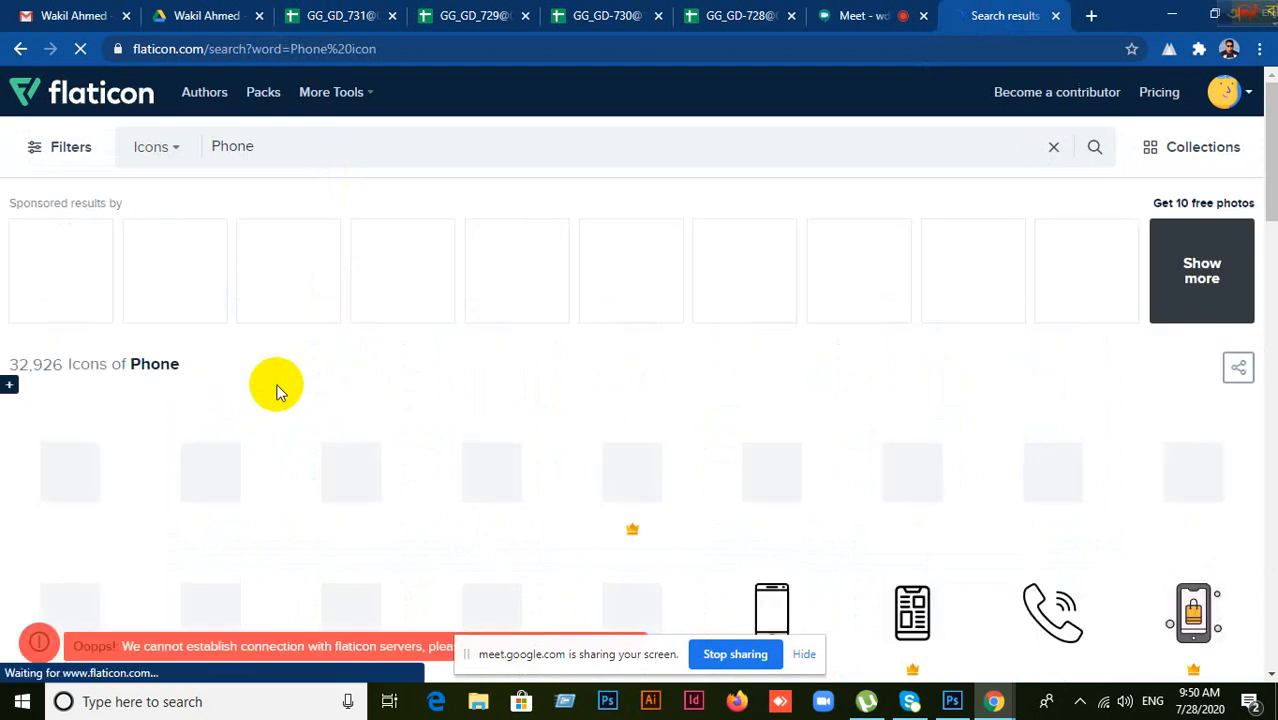
{"action": "scroll", "coordinate": [343, 376], "scroll_direction": "down", "scroll_amount": 1}
{"action": "scroll", "coordinate": [345, 381], "scroll_direction": "down", "scroll_amount": 1}
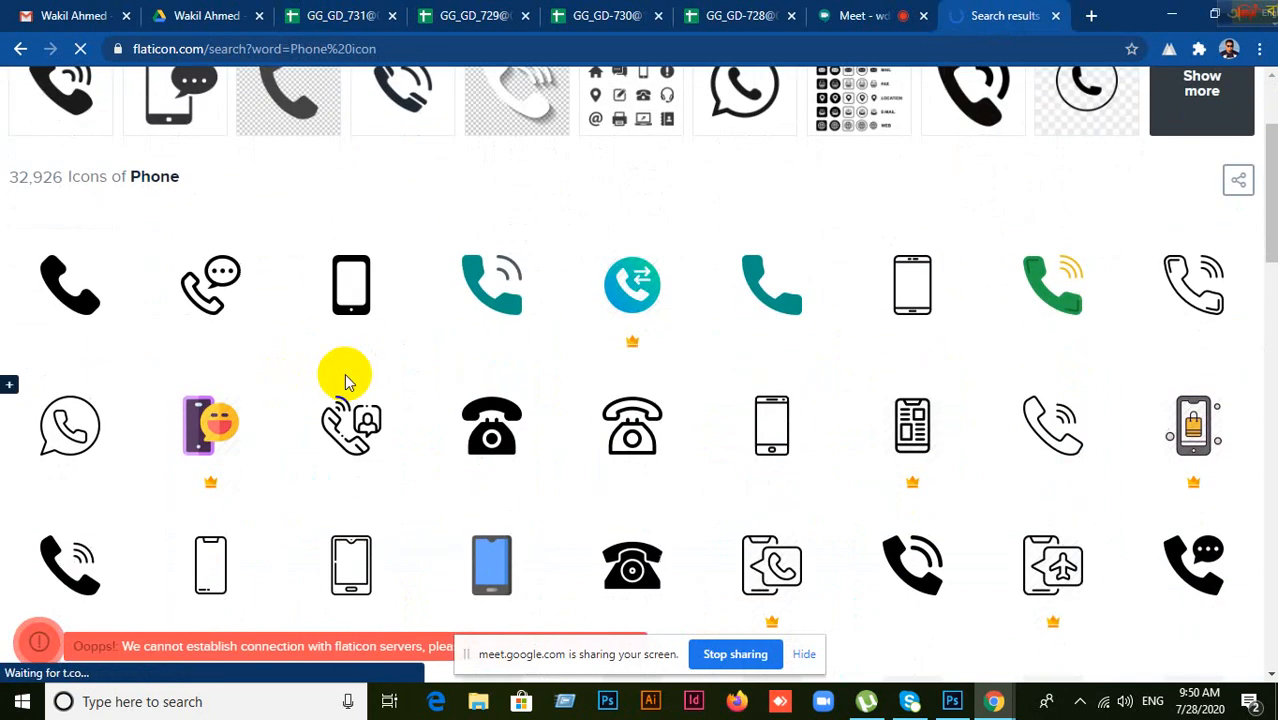
{"action": "scroll", "coordinate": [345, 380], "scroll_direction": "down", "scroll_amount": 1}
{"action": "scroll", "coordinate": [346, 381], "scroll_direction": "up", "scroll_amount": 2}
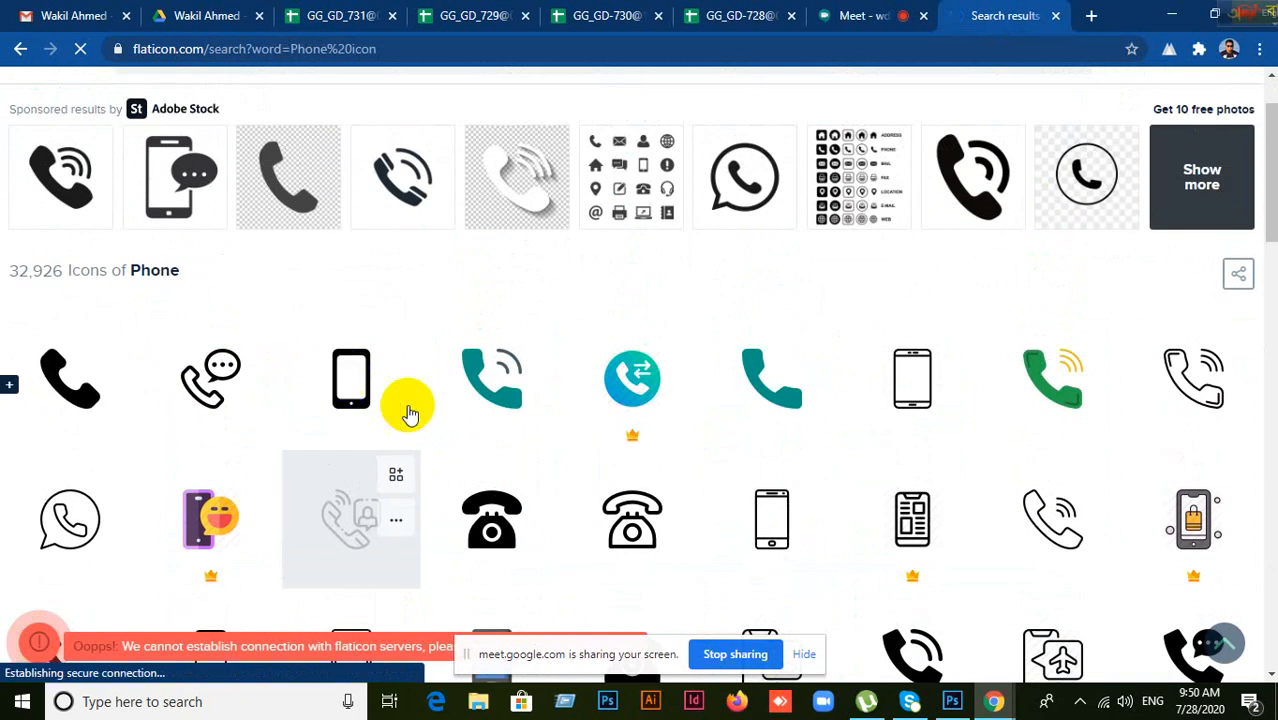
{"action": "scroll", "coordinate": [462, 434], "scroll_direction": "down", "scroll_amount": 1}
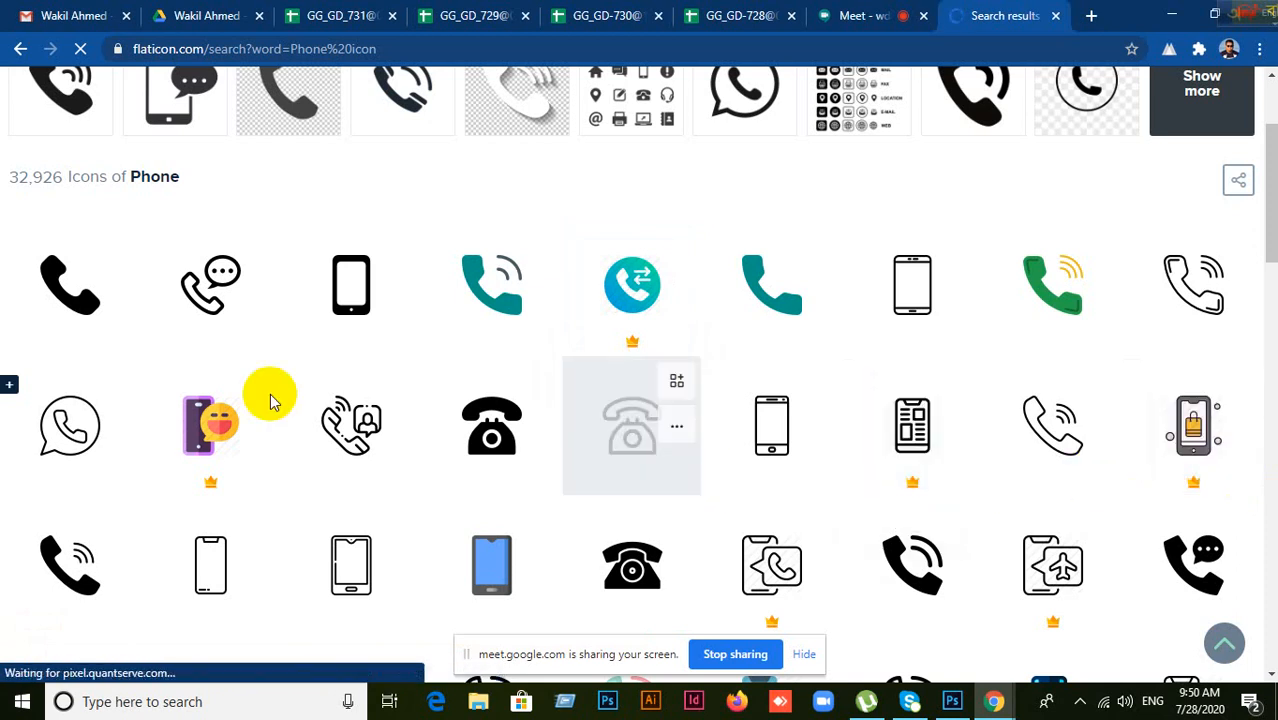
{"action": "scroll", "coordinate": [577, 497], "scroll_direction": "down", "scroll_amount": 4}
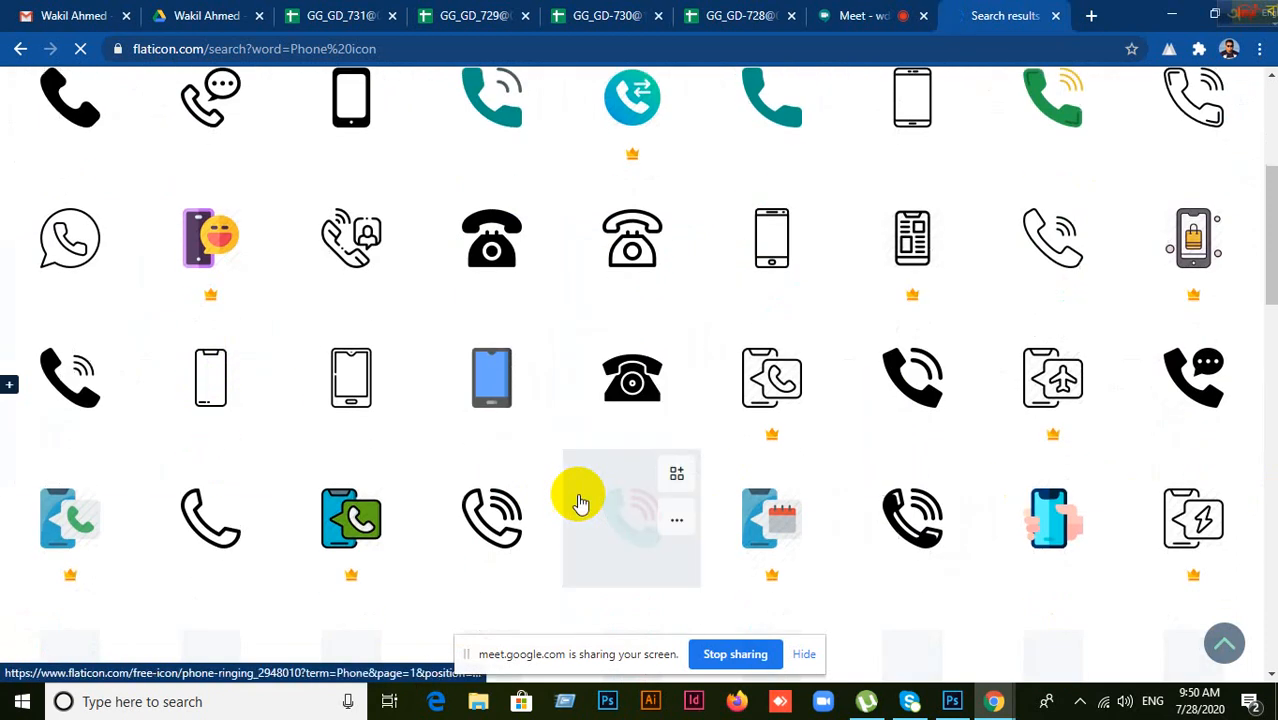
{"action": "scroll", "coordinate": [580, 500], "scroll_direction": "up", "scroll_amount": 6}
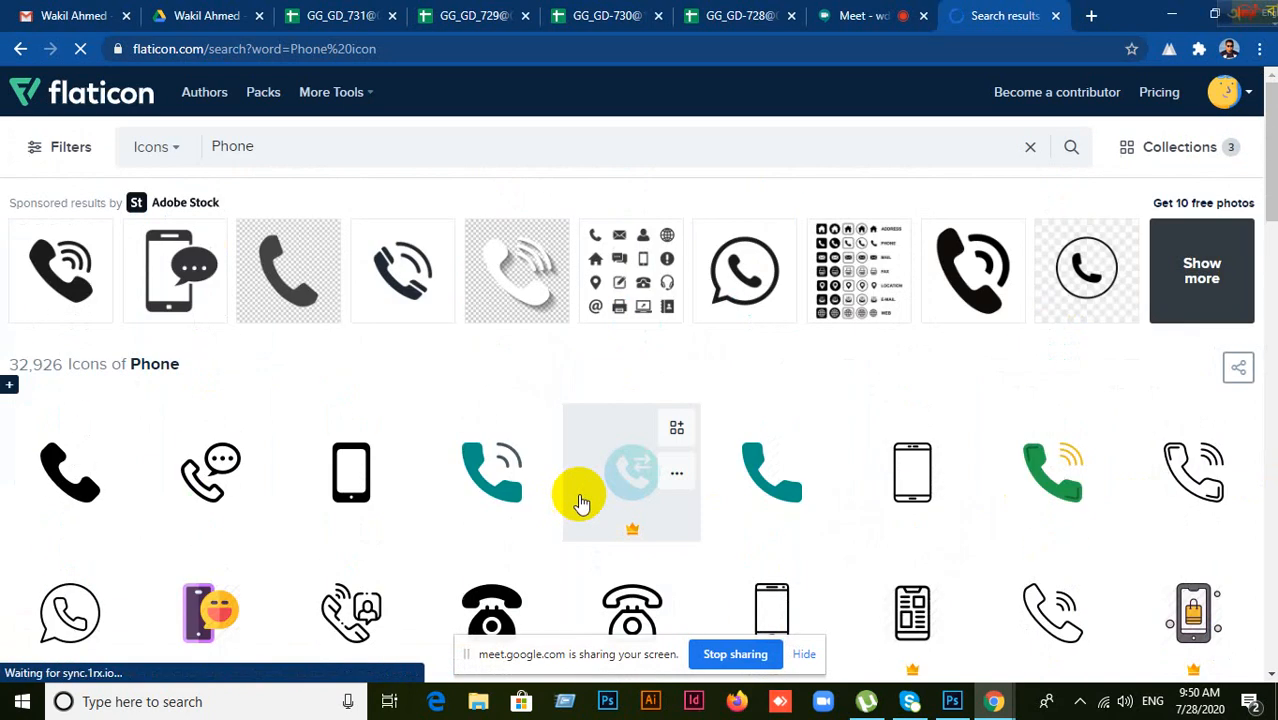
{"action": "scroll", "coordinate": [580, 500], "scroll_direction": "down", "scroll_amount": 2}
{"action": "scroll", "coordinate": [580, 500], "scroll_direction": "down", "scroll_amount": 4}
{"action": "scroll", "coordinate": [580, 500], "scroll_direction": "down", "scroll_amount": 4}
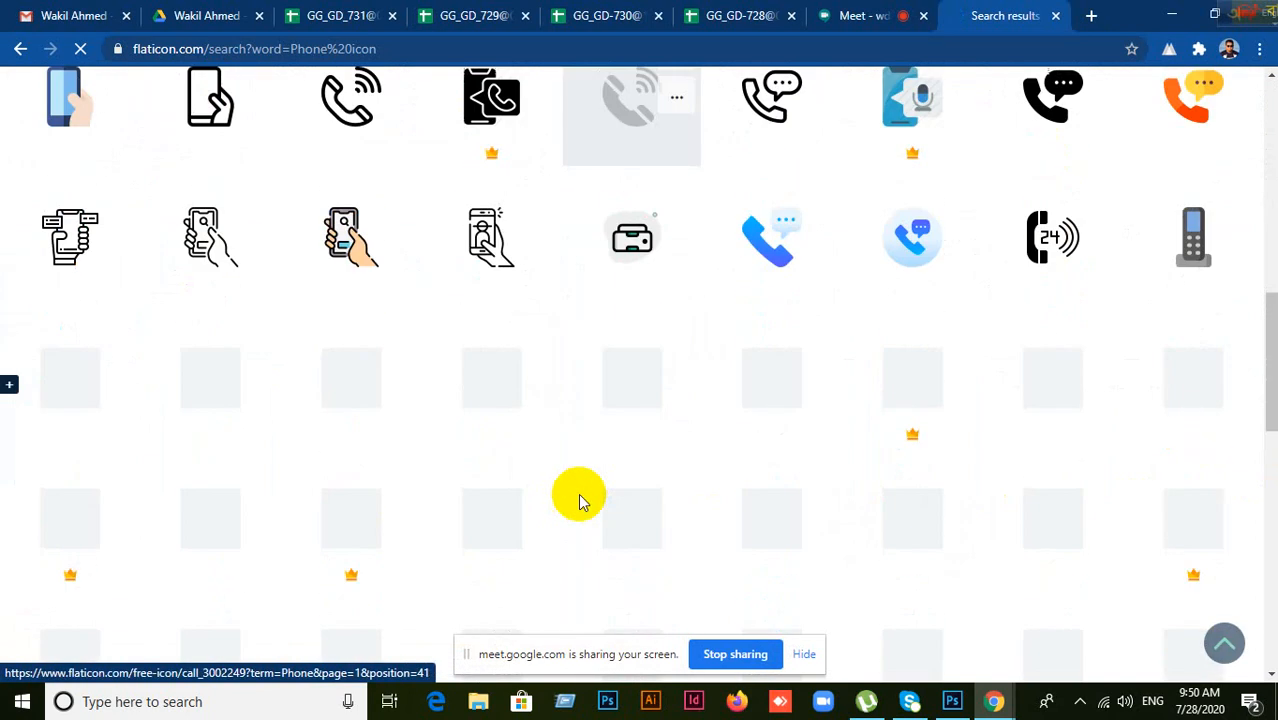
{"action": "scroll", "coordinate": [580, 500], "scroll_direction": "down", "scroll_amount": 3}
{"action": "scroll", "coordinate": [580, 500], "scroll_direction": "down", "scroll_amount": 3}
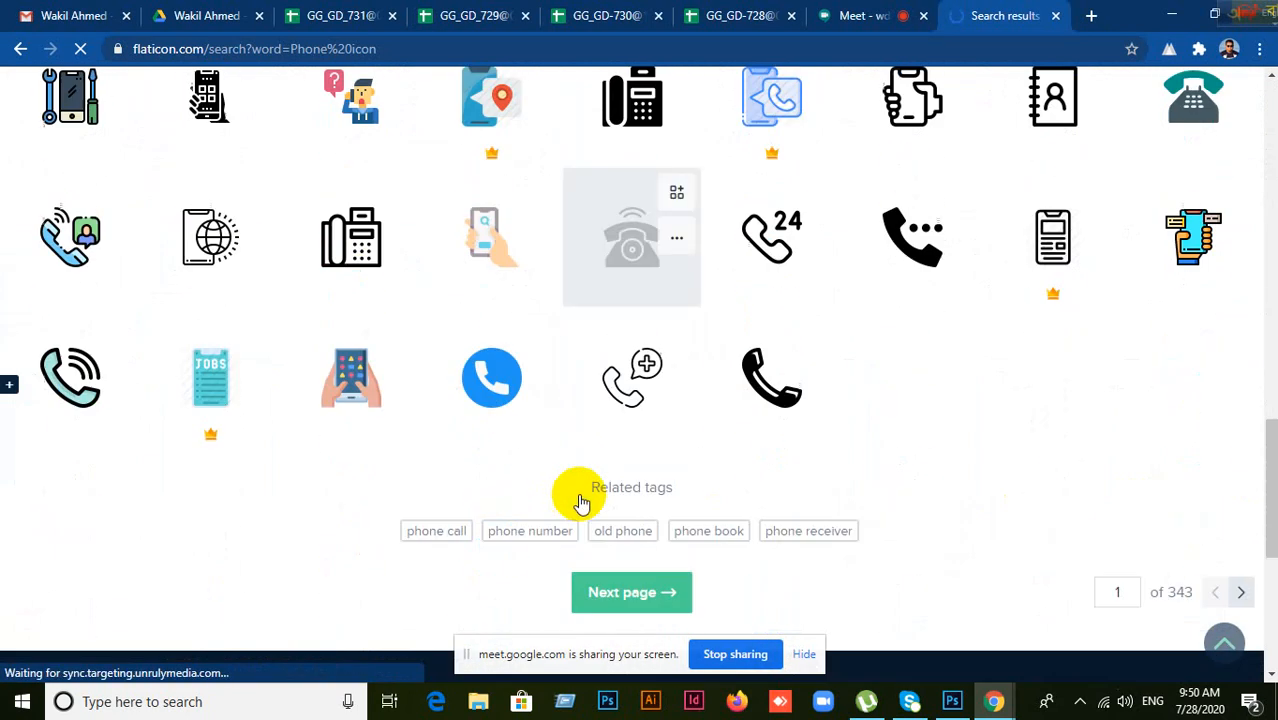
{"action": "scroll", "coordinate": [583, 502], "scroll_direction": "up", "scroll_amount": 12}
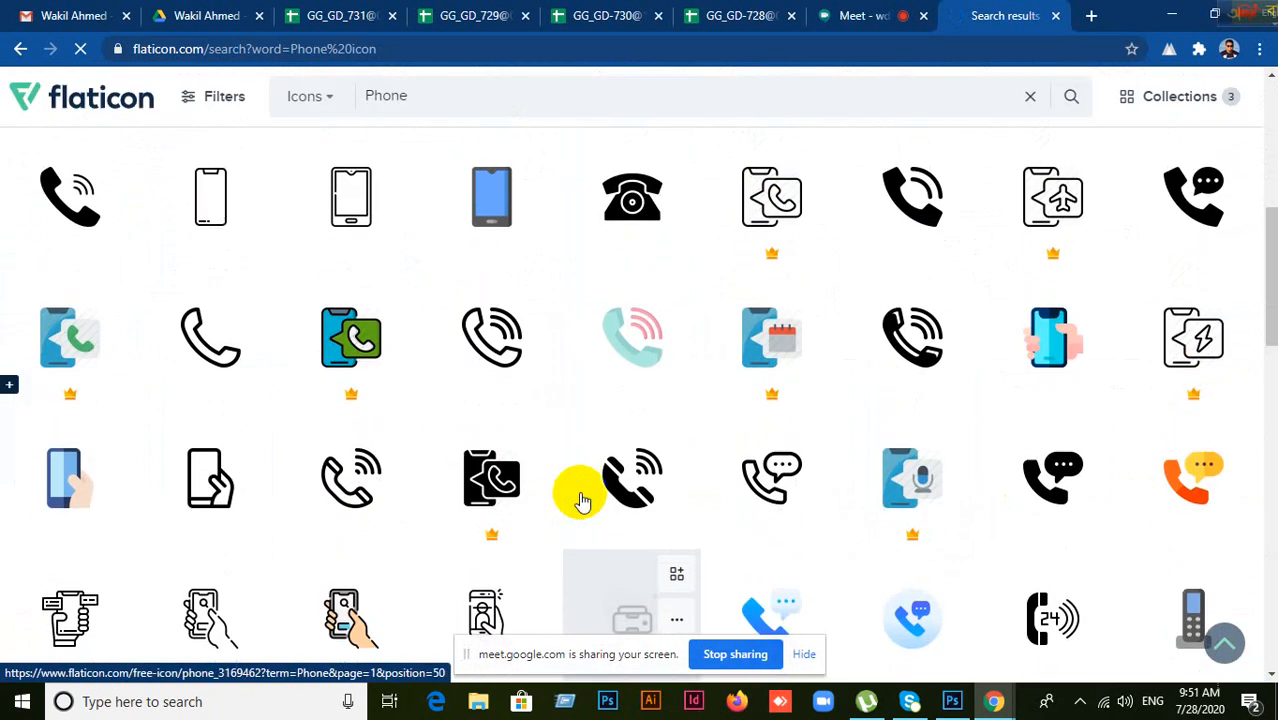
{"action": "scroll", "coordinate": [583, 500], "scroll_direction": "up", "scroll_amount": 2}
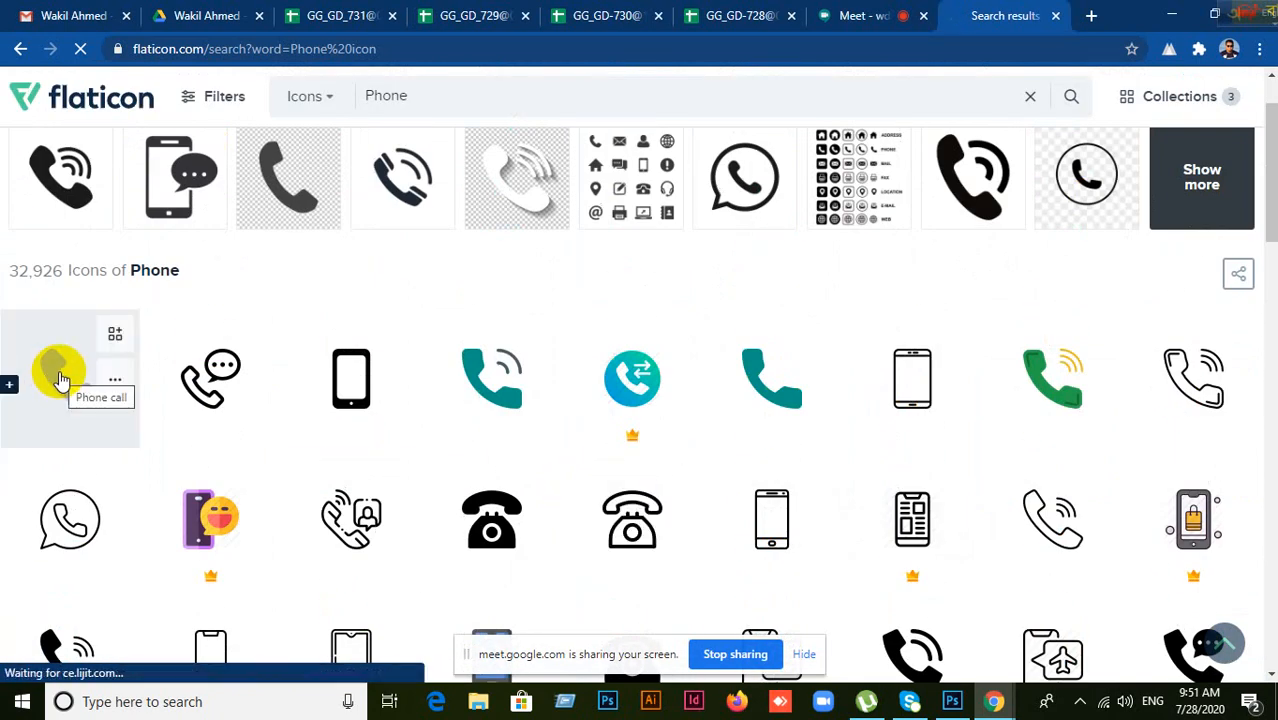
Step: Preview a teal phone icon, then remove the three old icons from the collection
{"action": "left_click", "coordinate": [765, 388]}
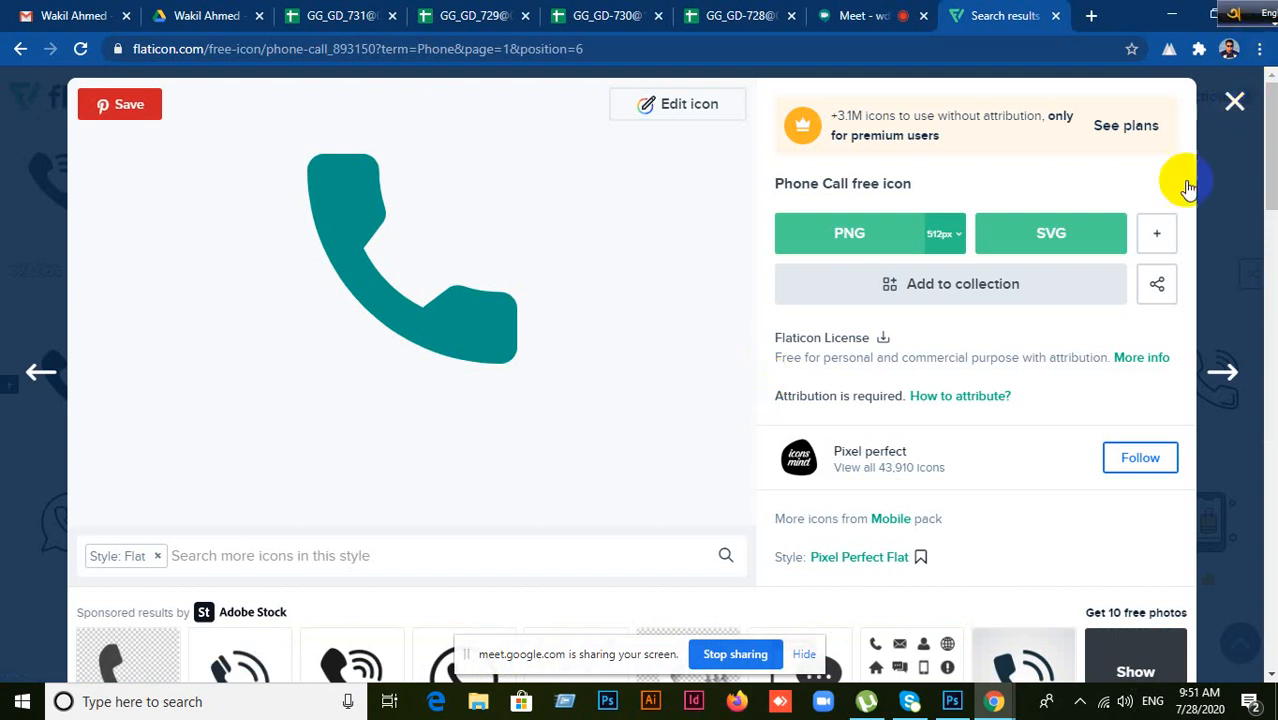
{"action": "left_click", "coordinate": [1236, 104]}
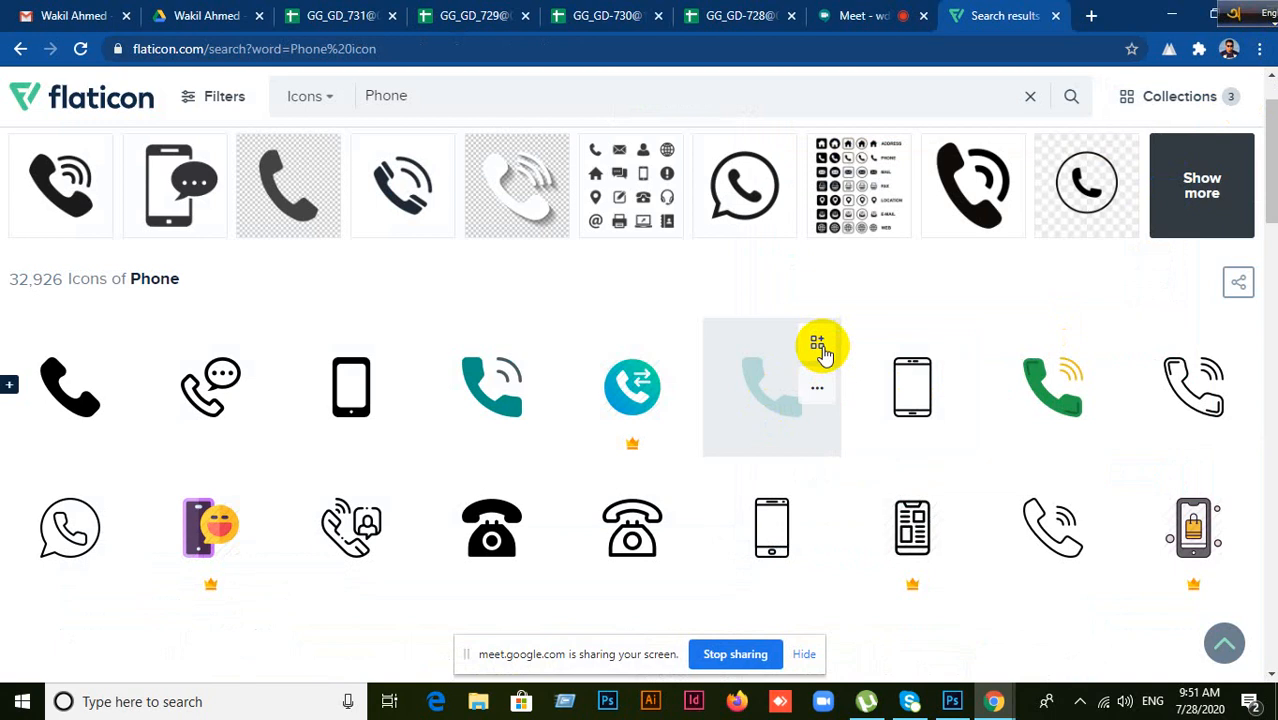
{"action": "left_click", "coordinate": [1233, 100]}
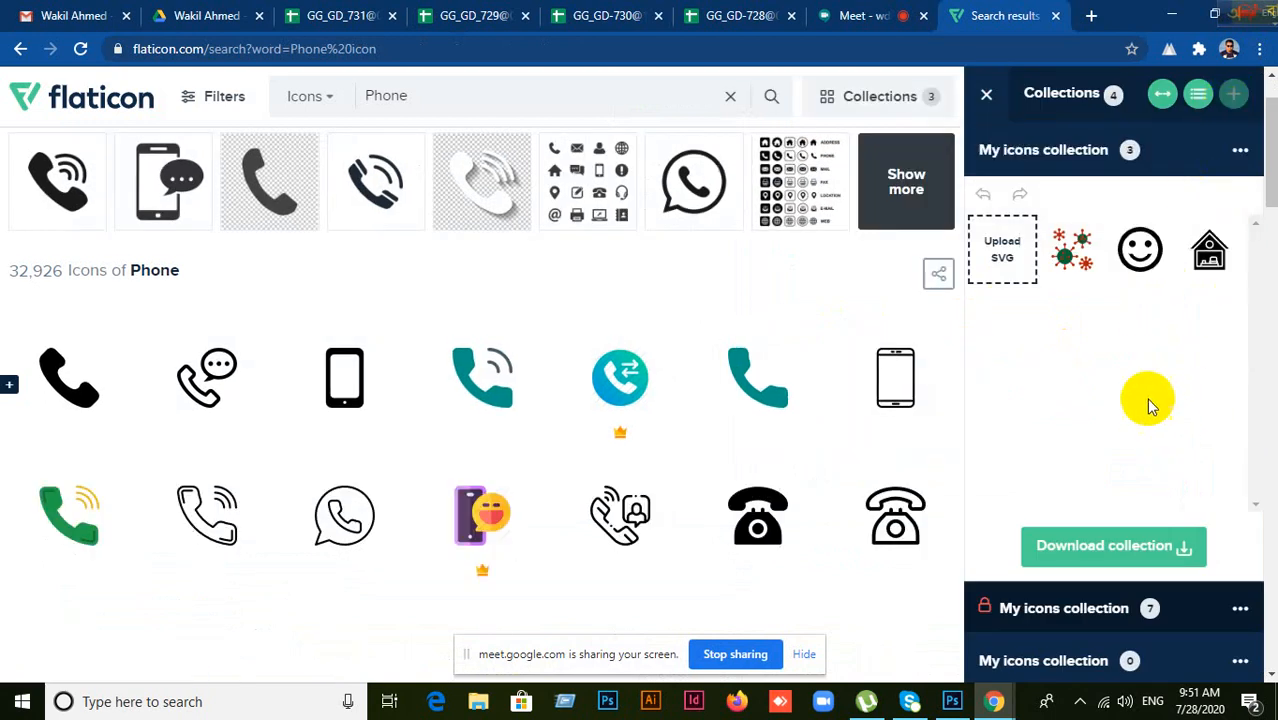
{"action": "scroll", "coordinate": [1148, 390], "scroll_direction": "down", "scroll_amount": 3}
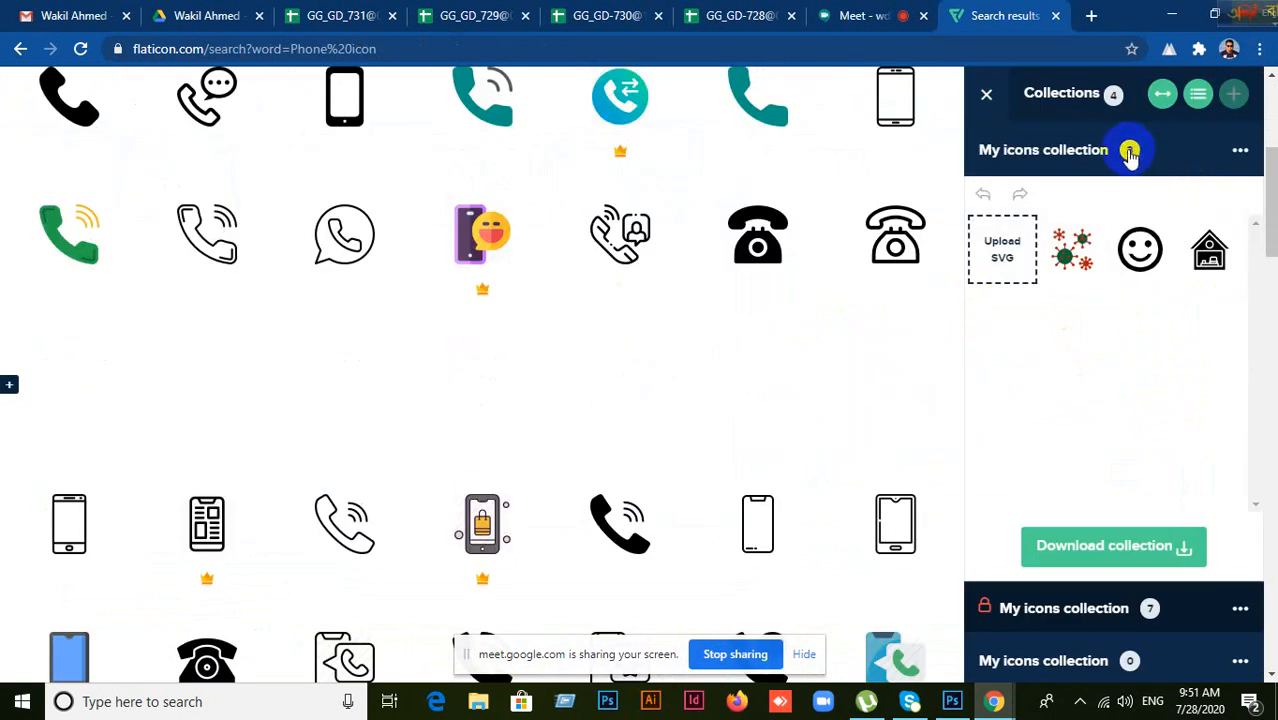
{"action": "left_click", "coordinate": [1157, 235]}
{"action": "left_click", "coordinate": [1157, 235]}
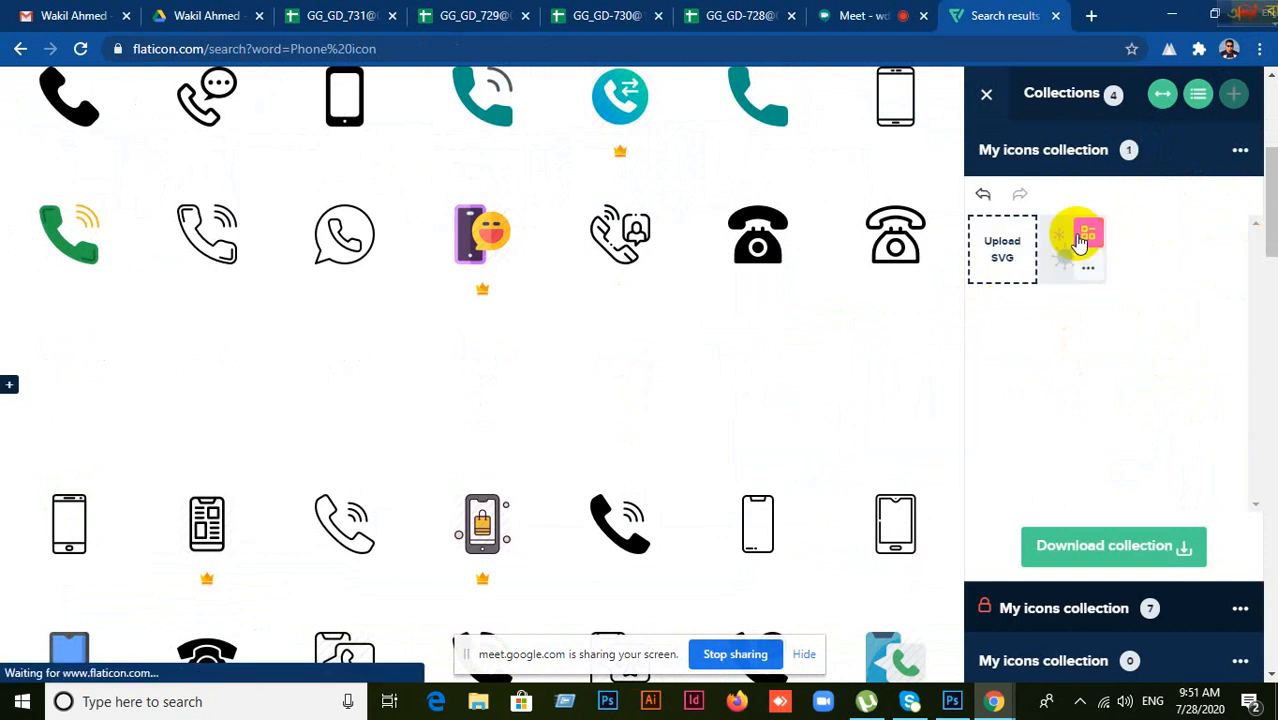
{"action": "left_click", "coordinate": [1093, 233]}
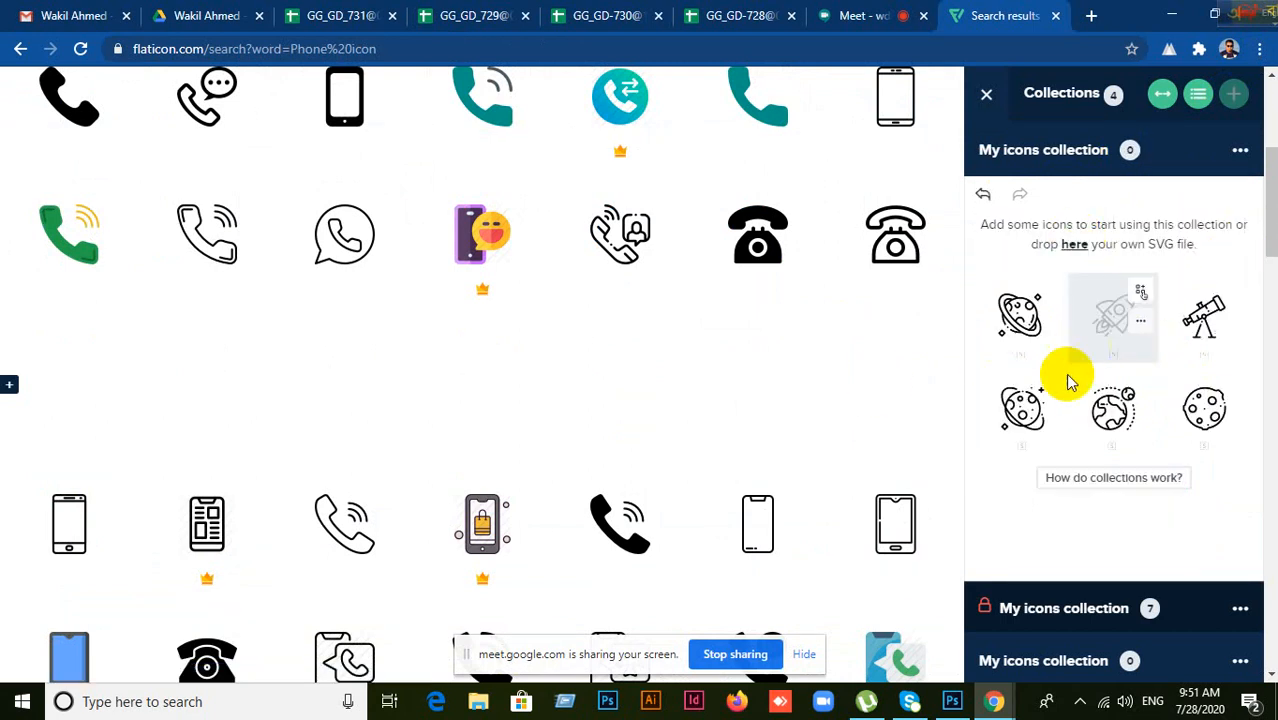
{"action": "left_click", "coordinate": [986, 94]}
{"action": "scroll", "coordinate": [850, 400], "scroll_direction": "up", "scroll_amount": 3}
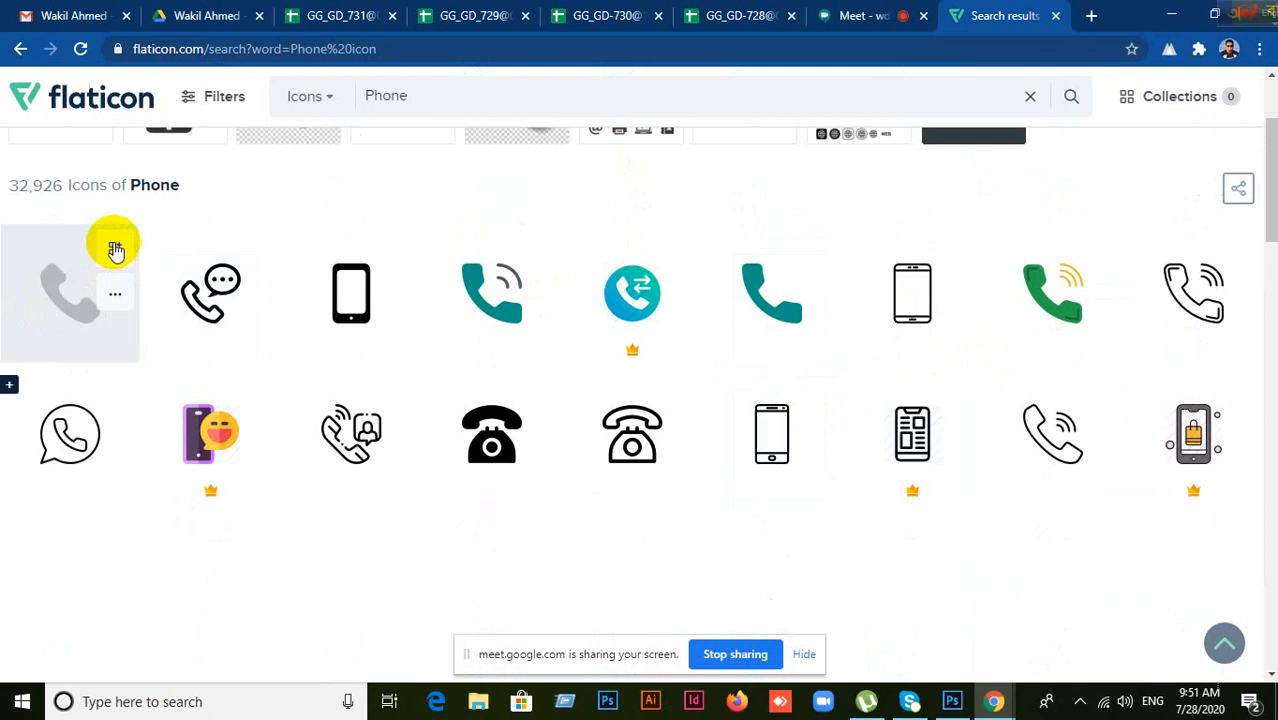
Step: Add the solid black phone handset icon to the collection
{"action": "left_click", "coordinate": [47, 278]}
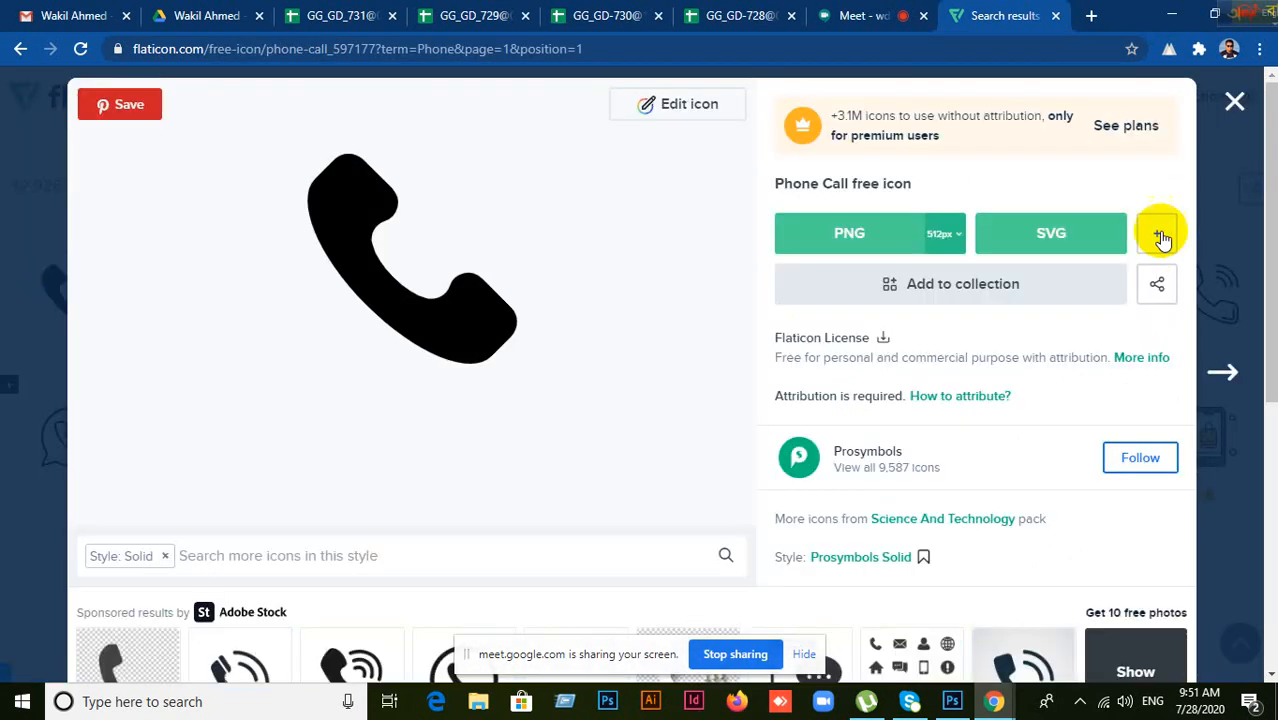
{"action": "left_click", "coordinate": [1160, 236]}
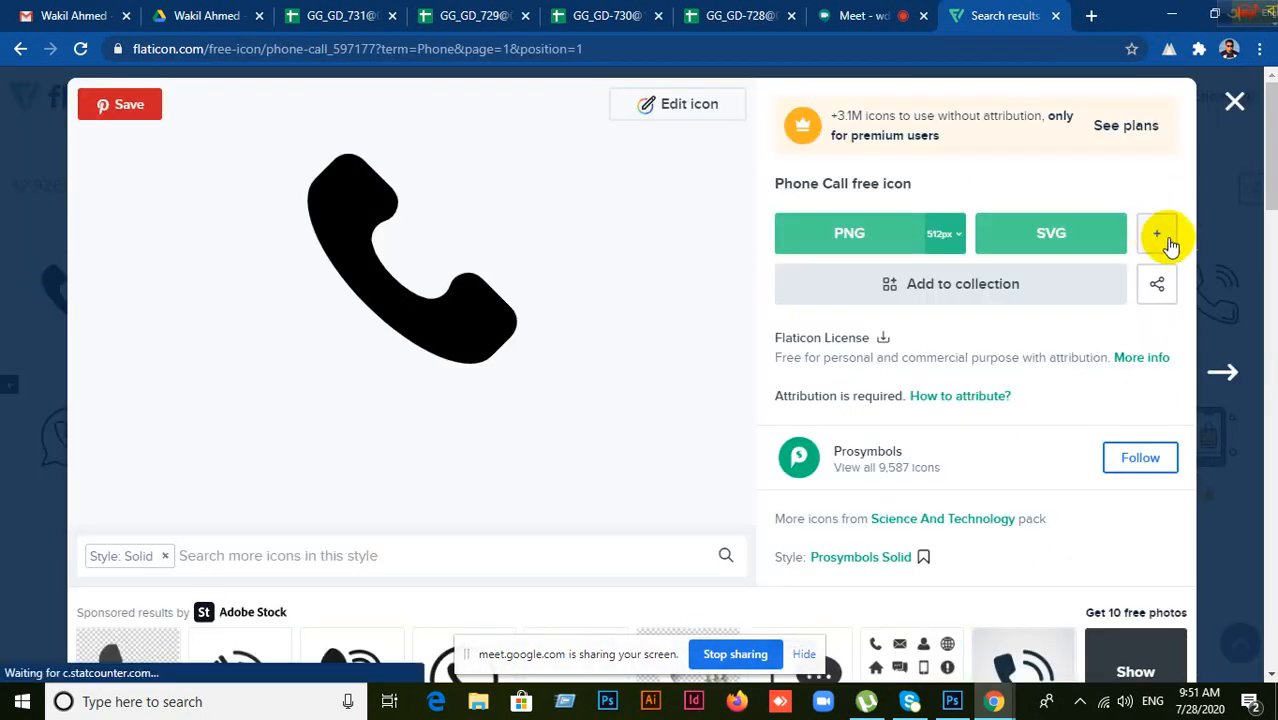
{"action": "left_click", "coordinate": [1234, 101]}
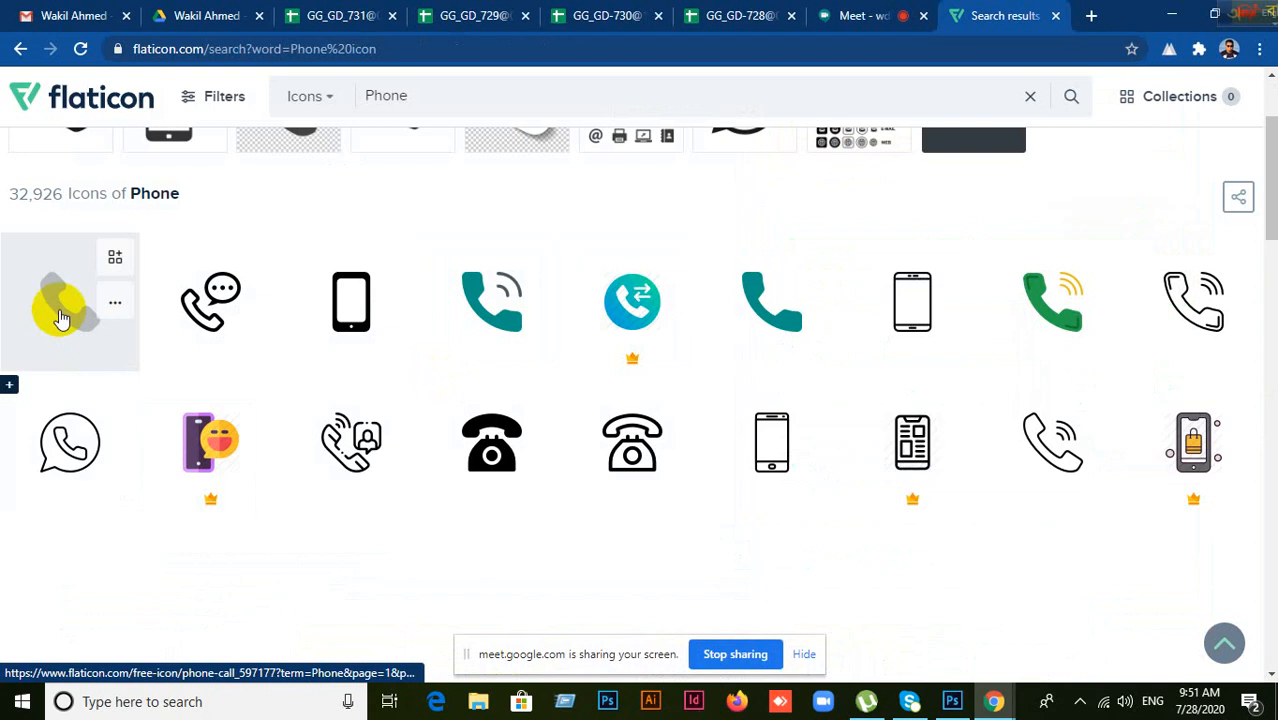
{"action": "left_click", "coordinate": [116, 256]}
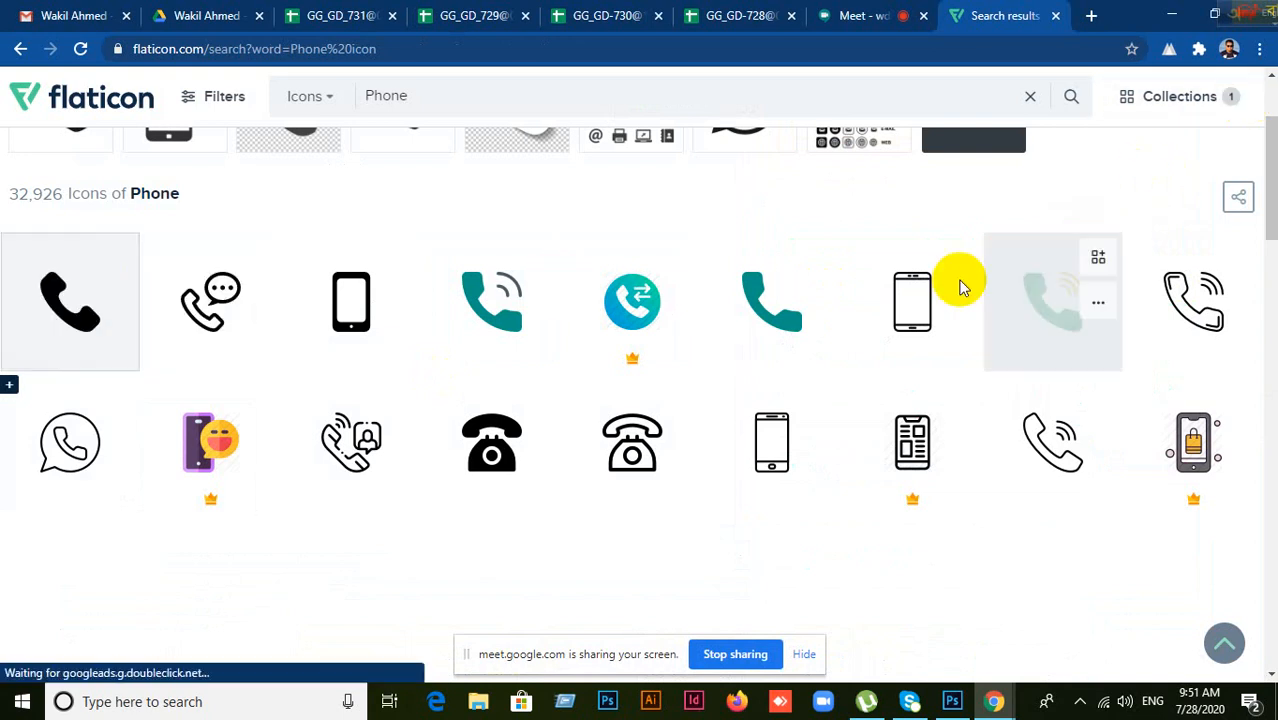
Step: Check the business card design in Photoshop, then return to the Flaticon results
{"action": "left_click", "coordinate": [951, 701]}
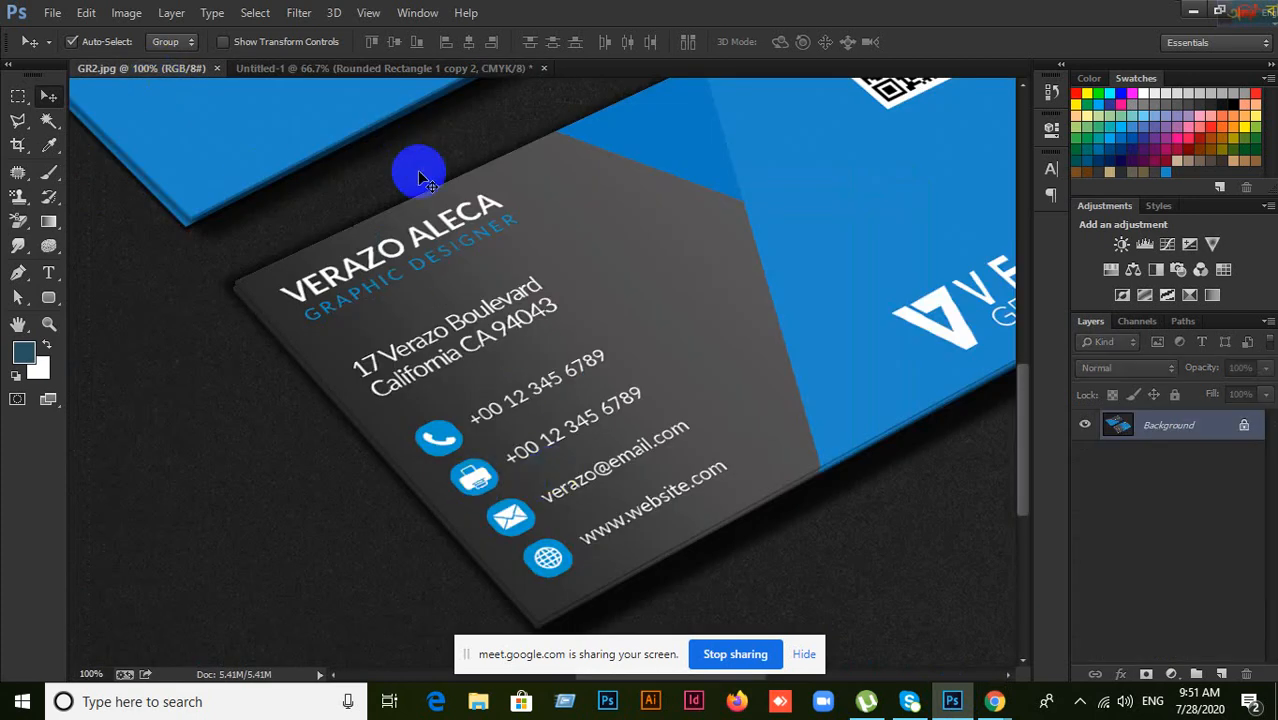
{"action": "left_click", "coordinate": [419, 71]}
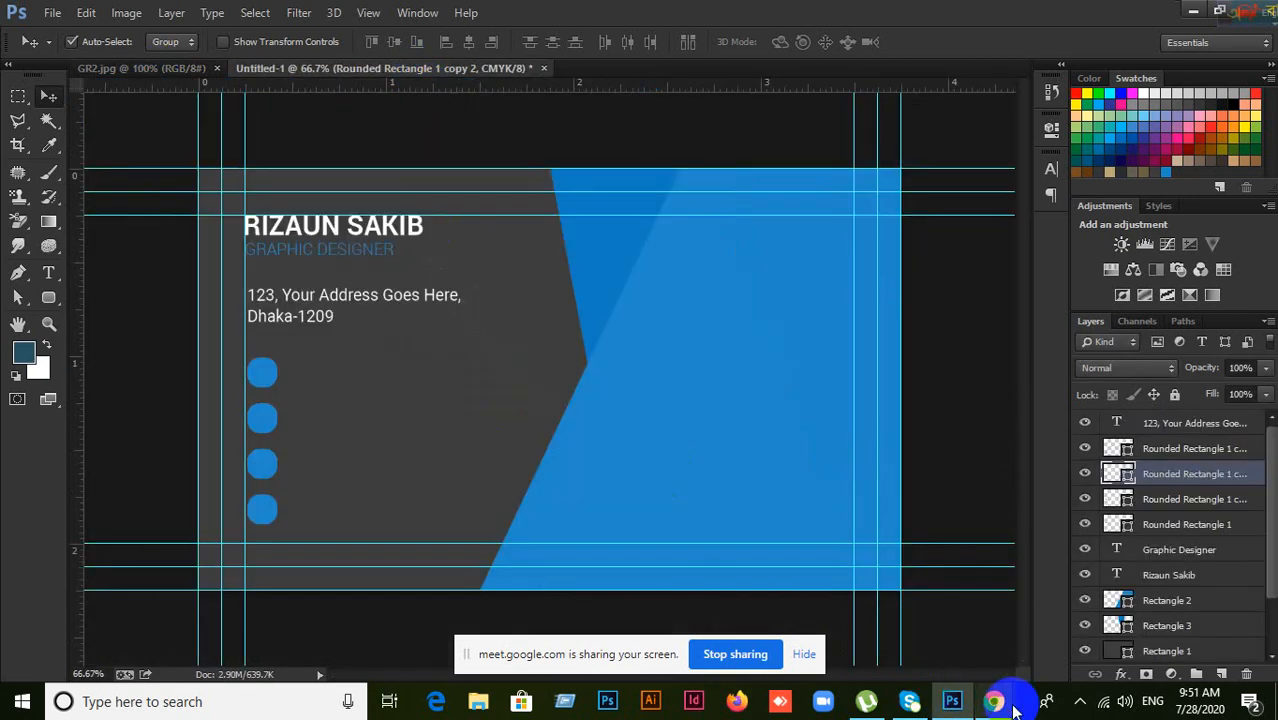
{"action": "mouse_move", "coordinate": [996, 703]}
{"action": "left_click", "coordinate": [902, 611]}
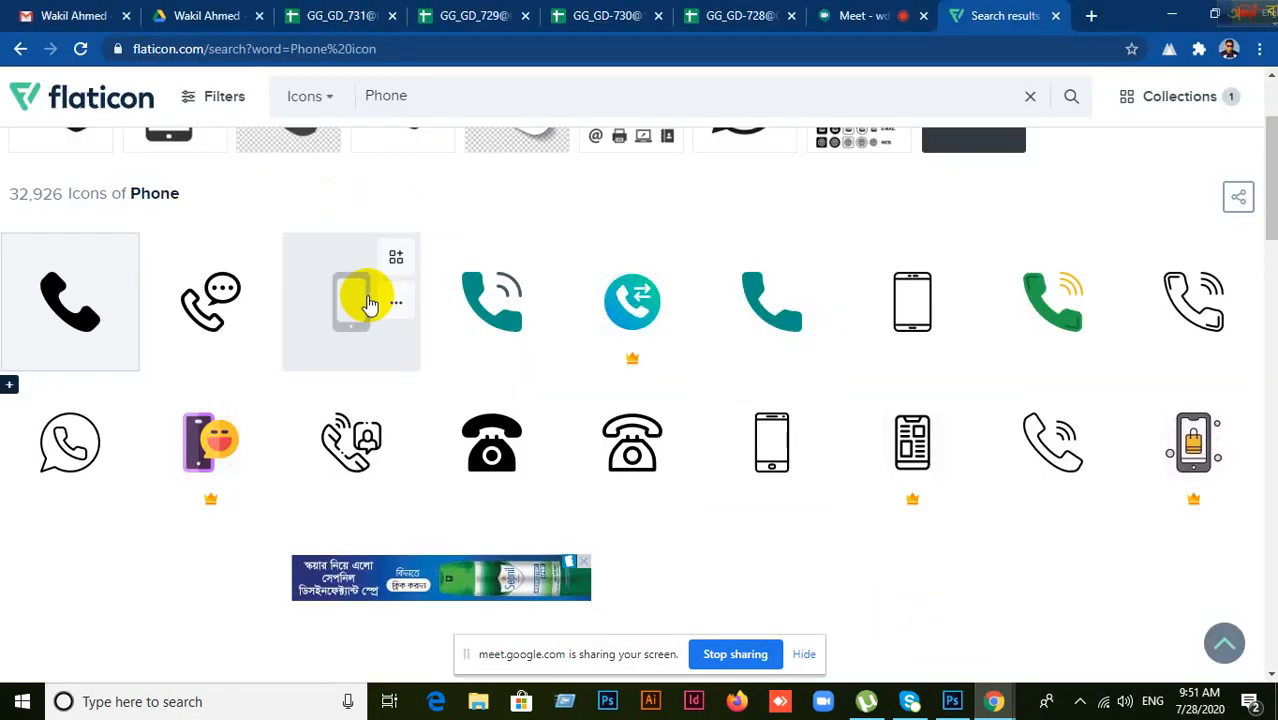
Step: Search Flaticon for 'Fax icon' and close the Adobe Stock popup opened by accident
{"action": "scroll", "coordinate": [370, 303], "scroll_direction": "up", "scroll_amount": 2}
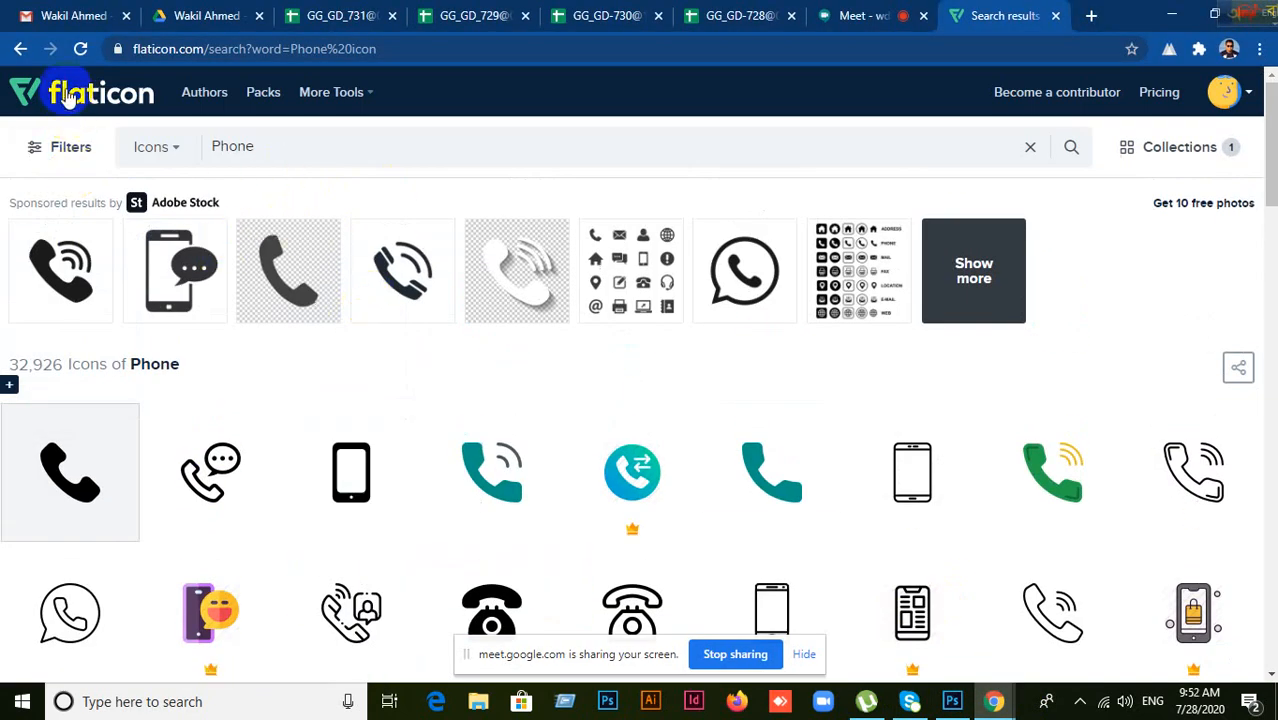
{"action": "double_click", "coordinate": [230, 146]}
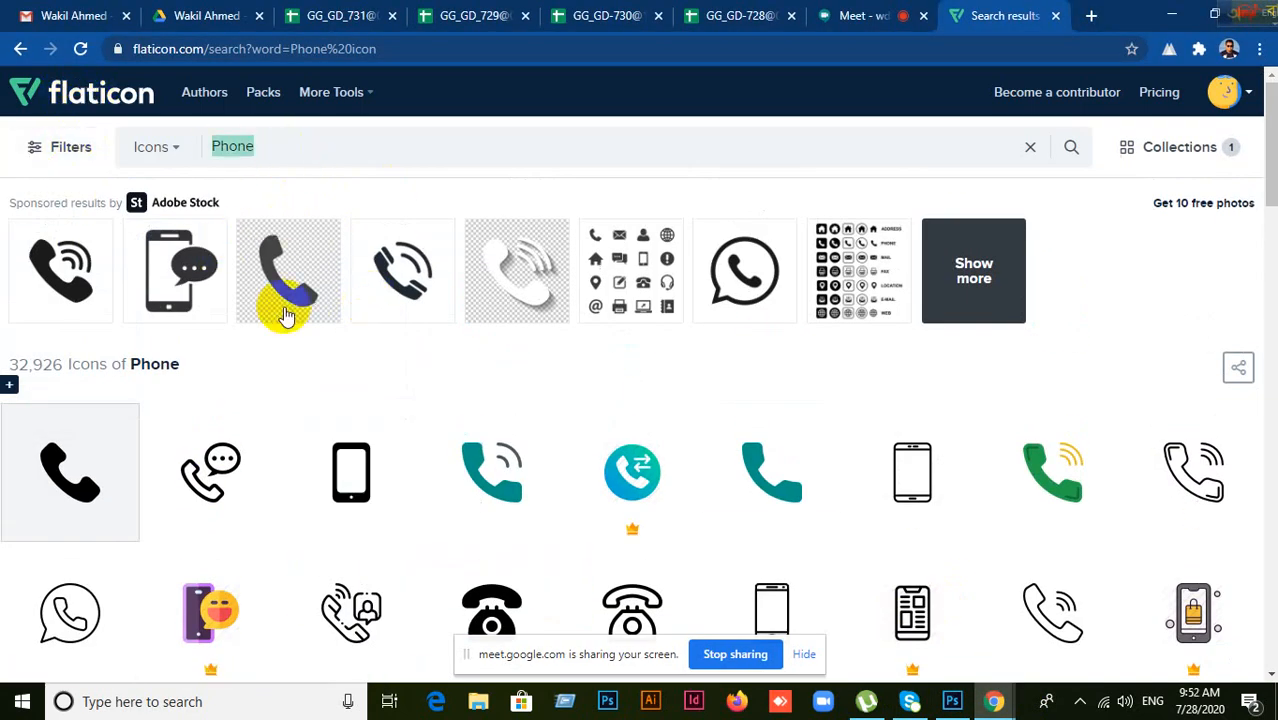
{"action": "type", "text": "Fa"}
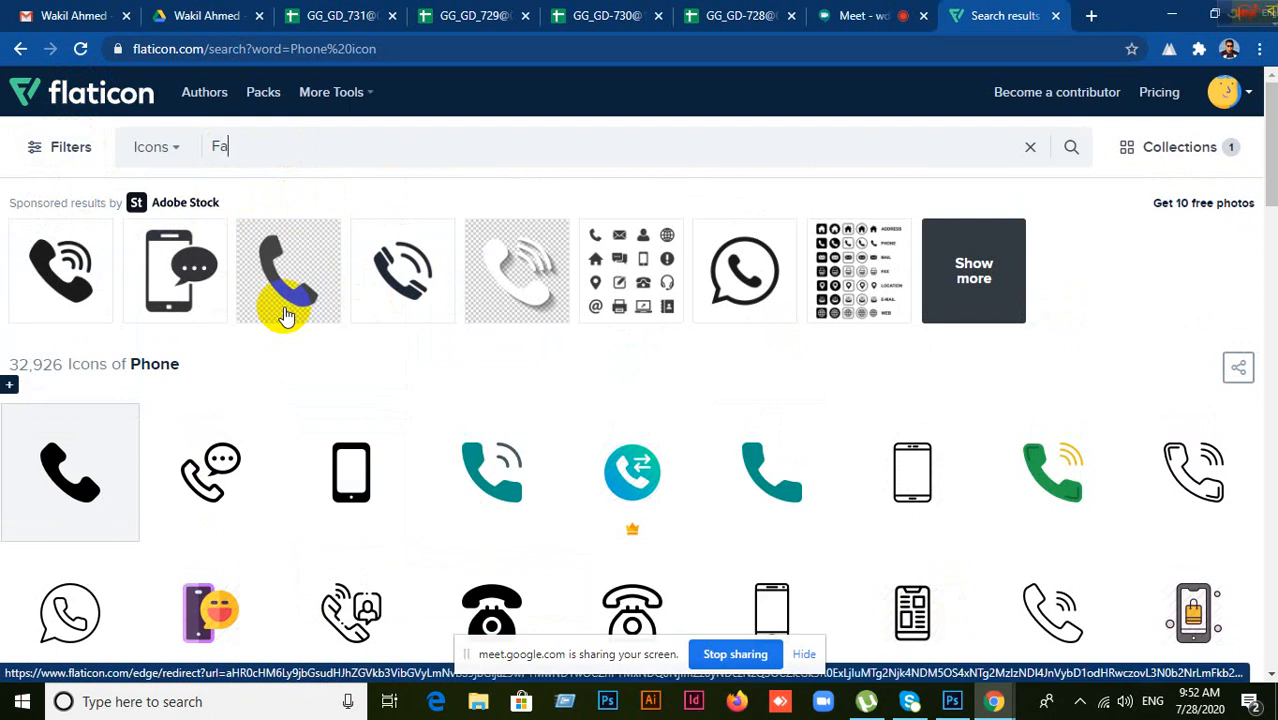
{"action": "type", "text": "x"}
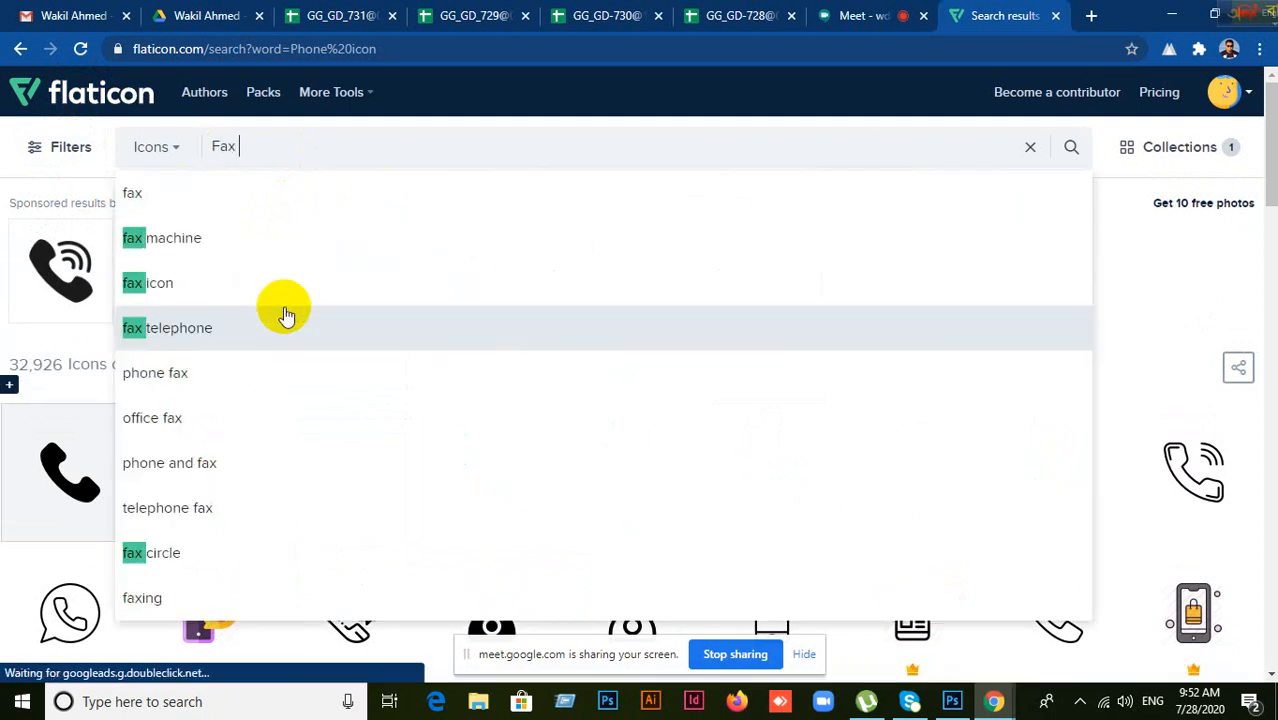
{"action": "type", "text": " icon"}
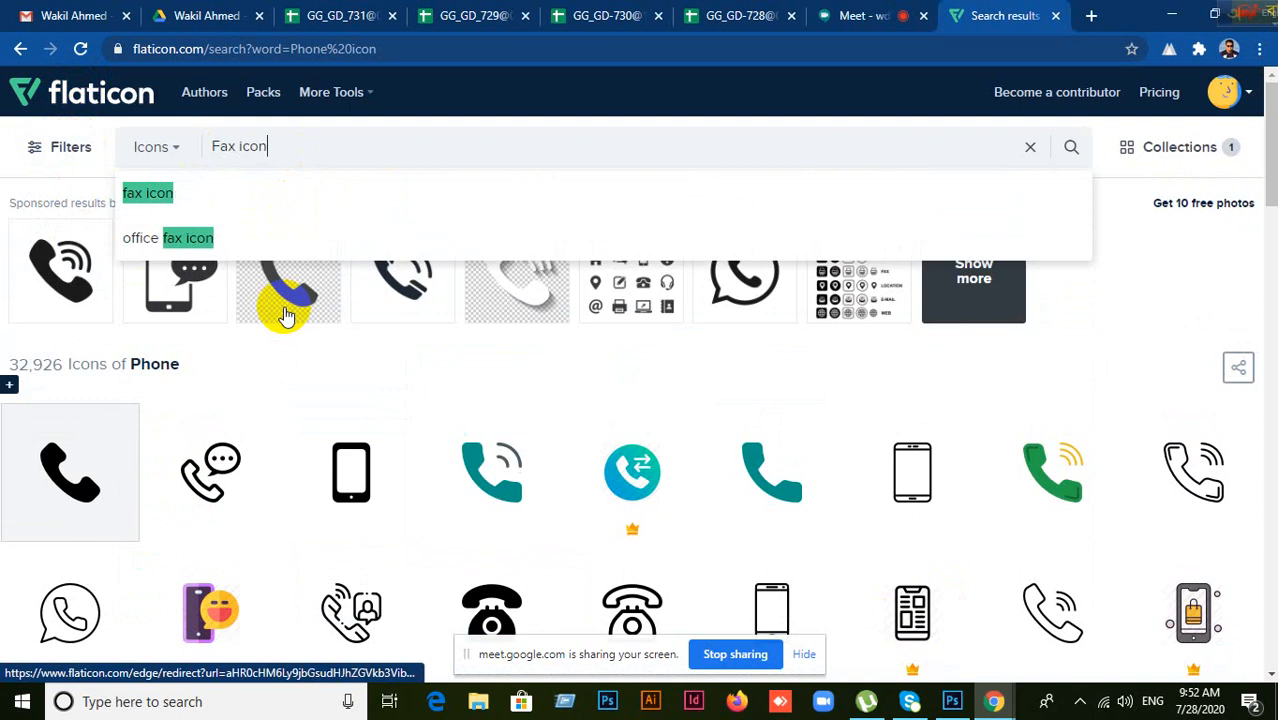
{"action": "left_click", "coordinate": [284, 313]}
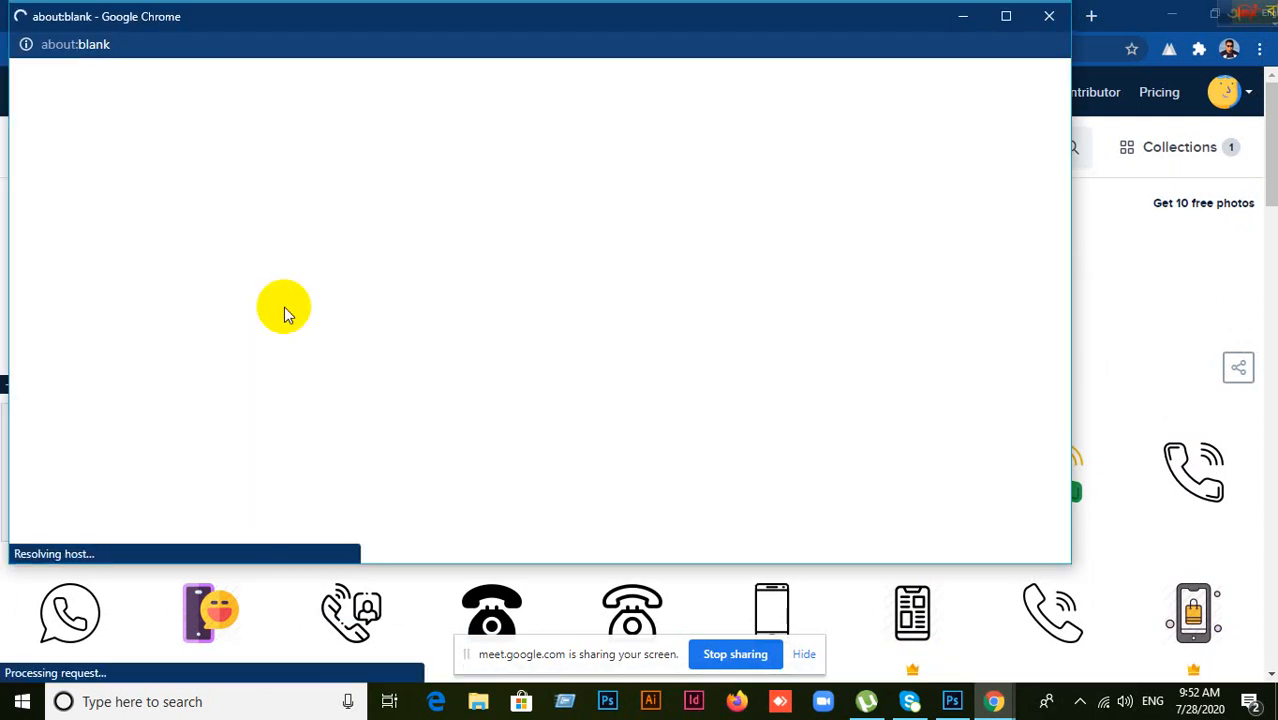
{"action": "left_click_drag", "start_coordinate": [440, 12], "coordinate": [444, 63]}
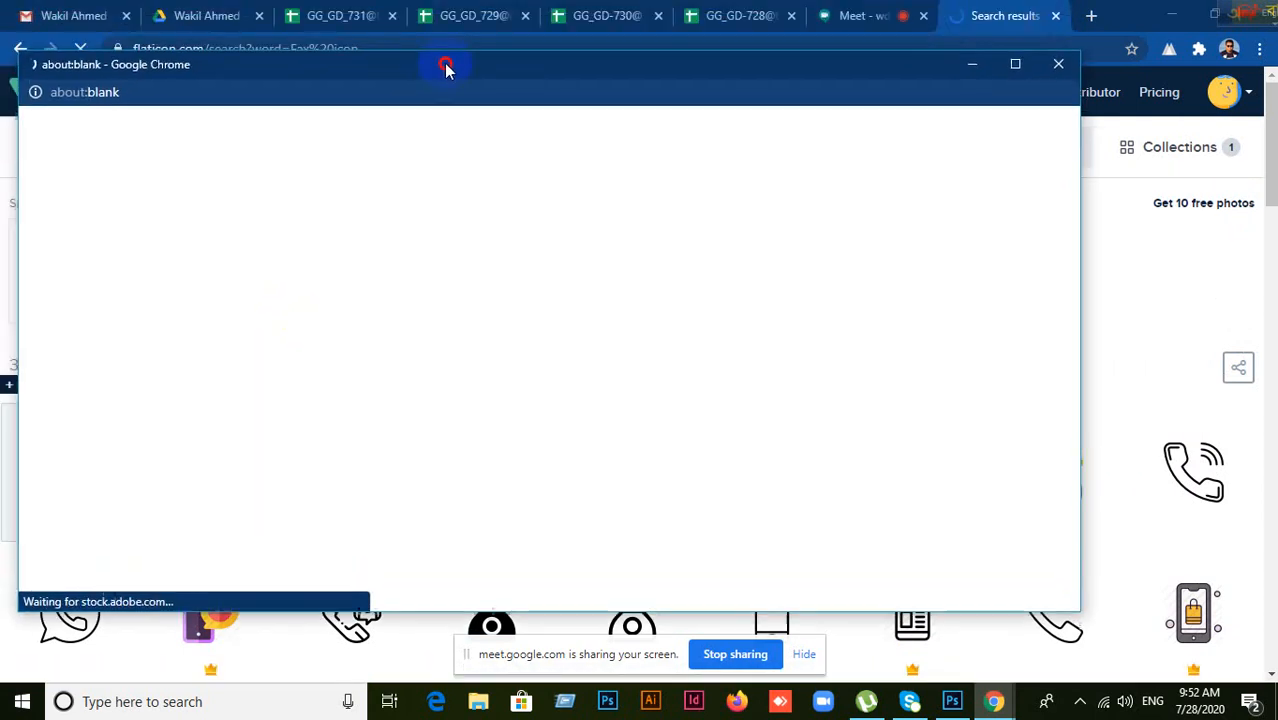
{"action": "left_click", "coordinate": [1060, 68]}
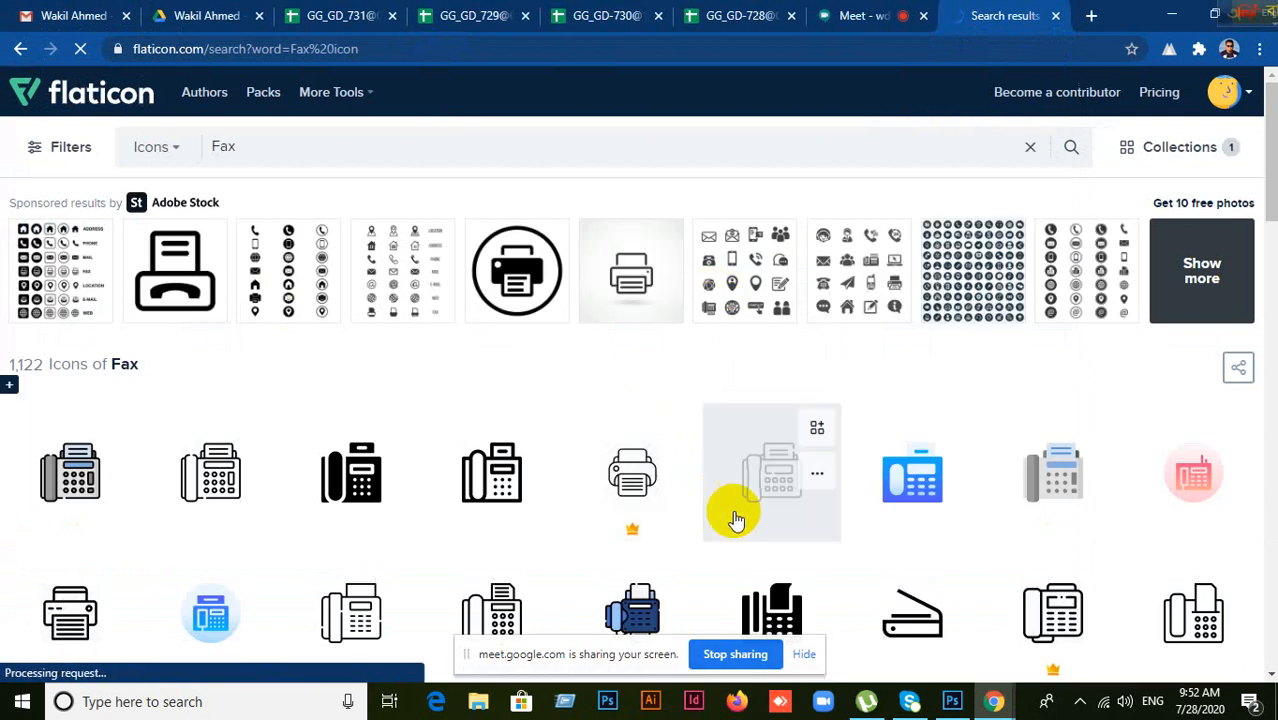
{"action": "scroll", "coordinate": [735, 520], "scroll_direction": "down", "scroll_amount": 3}
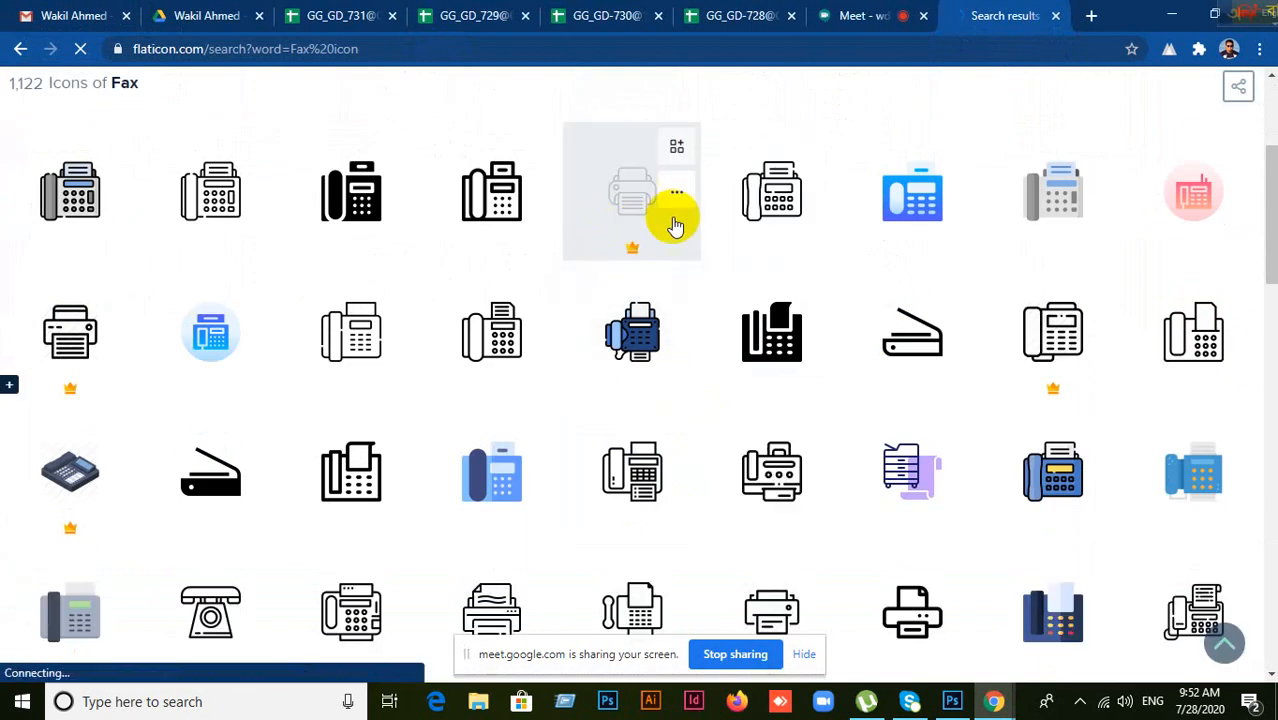
{"action": "scroll", "coordinate": [726, 470], "scroll_direction": "down", "scroll_amount": 2}
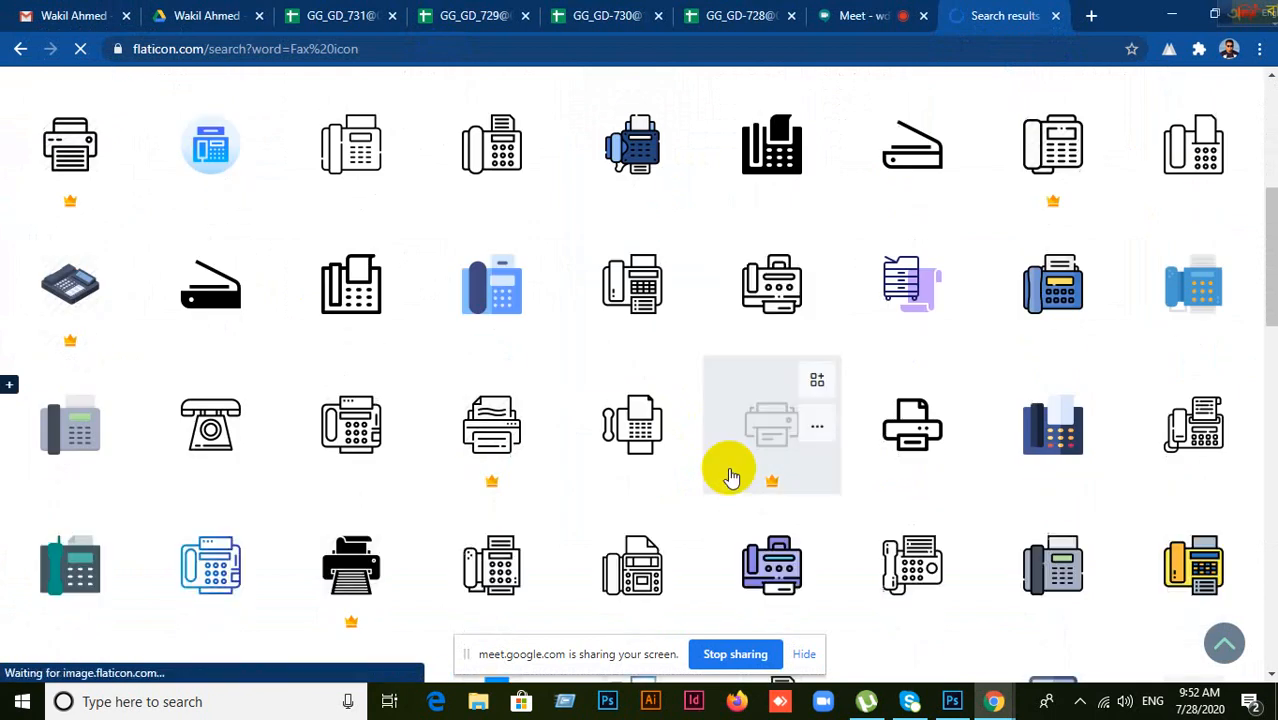
{"action": "scroll", "coordinate": [690, 437], "scroll_direction": "down", "scroll_amount": 2}
{"action": "scroll", "coordinate": [675, 410], "scroll_direction": "down", "scroll_amount": 2}
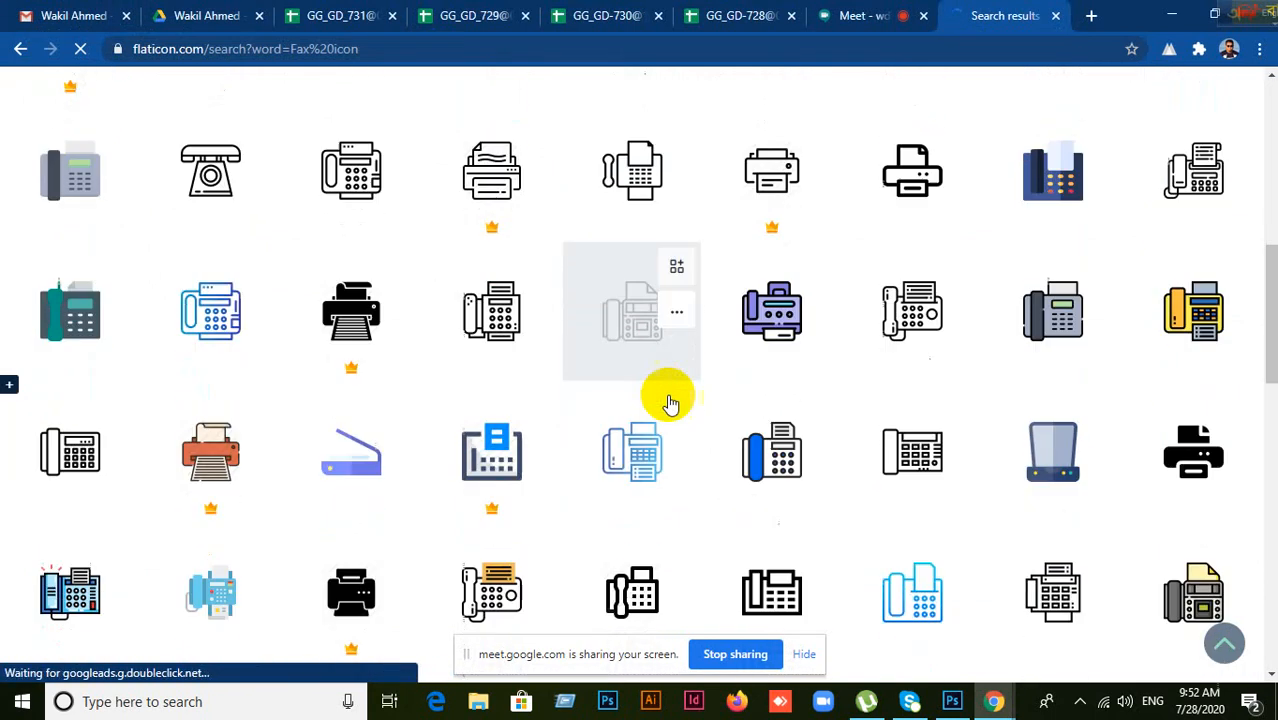
{"action": "scroll", "coordinate": [667, 398], "scroll_direction": "down", "scroll_amount": 2}
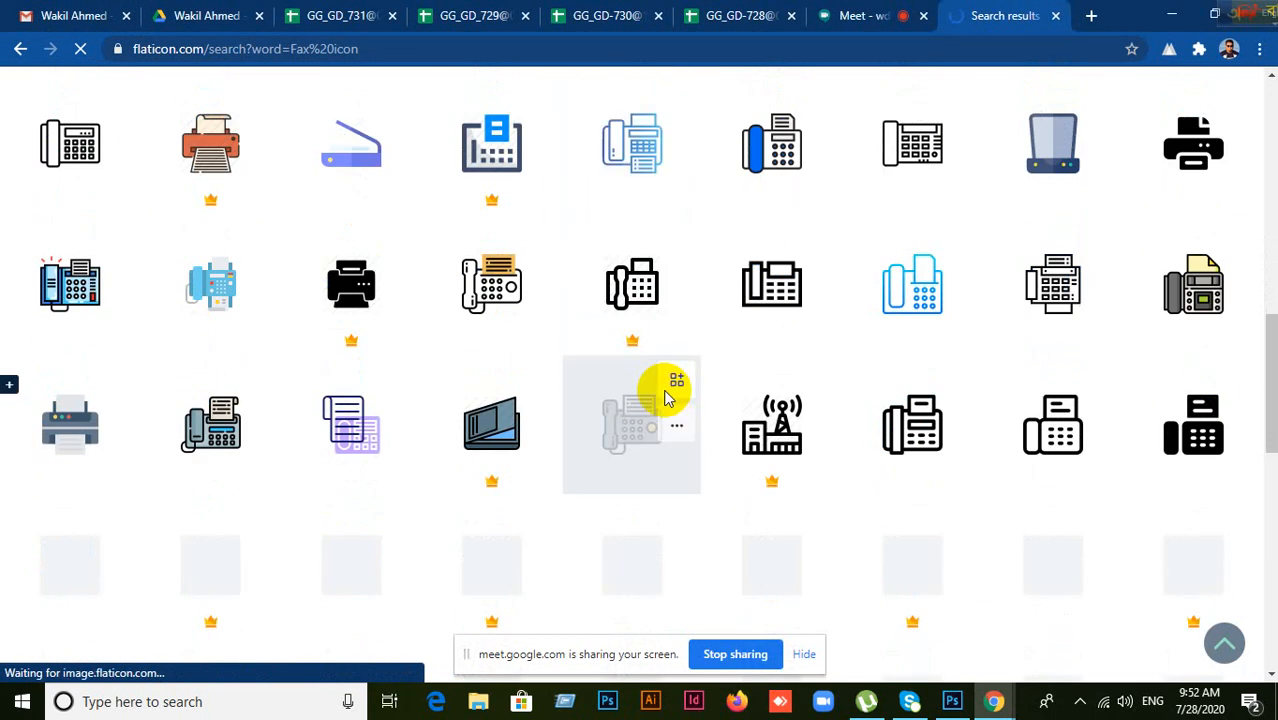
{"action": "scroll", "coordinate": [667, 398], "scroll_direction": "down", "scroll_amount": 2}
{"action": "scroll", "coordinate": [667, 398], "scroll_direction": "down", "scroll_amount": 2}
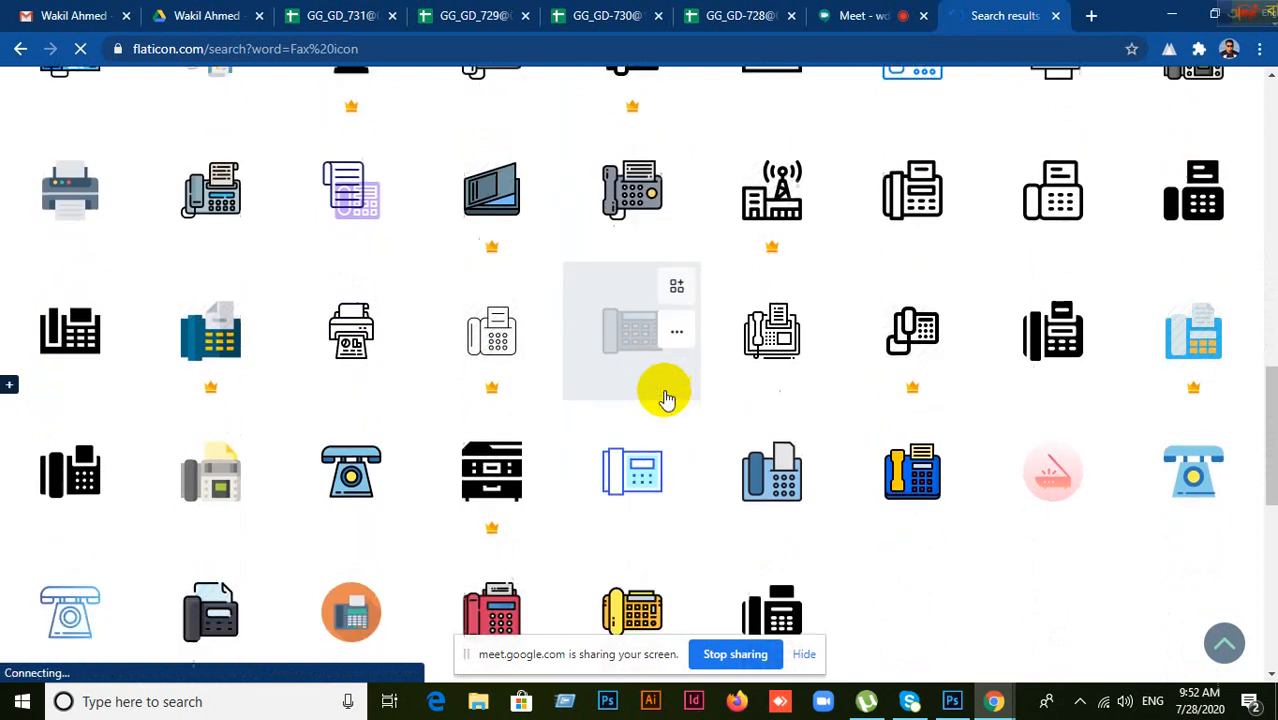
{"action": "scroll", "coordinate": [665, 391], "scroll_direction": "up", "scroll_amount": 1}
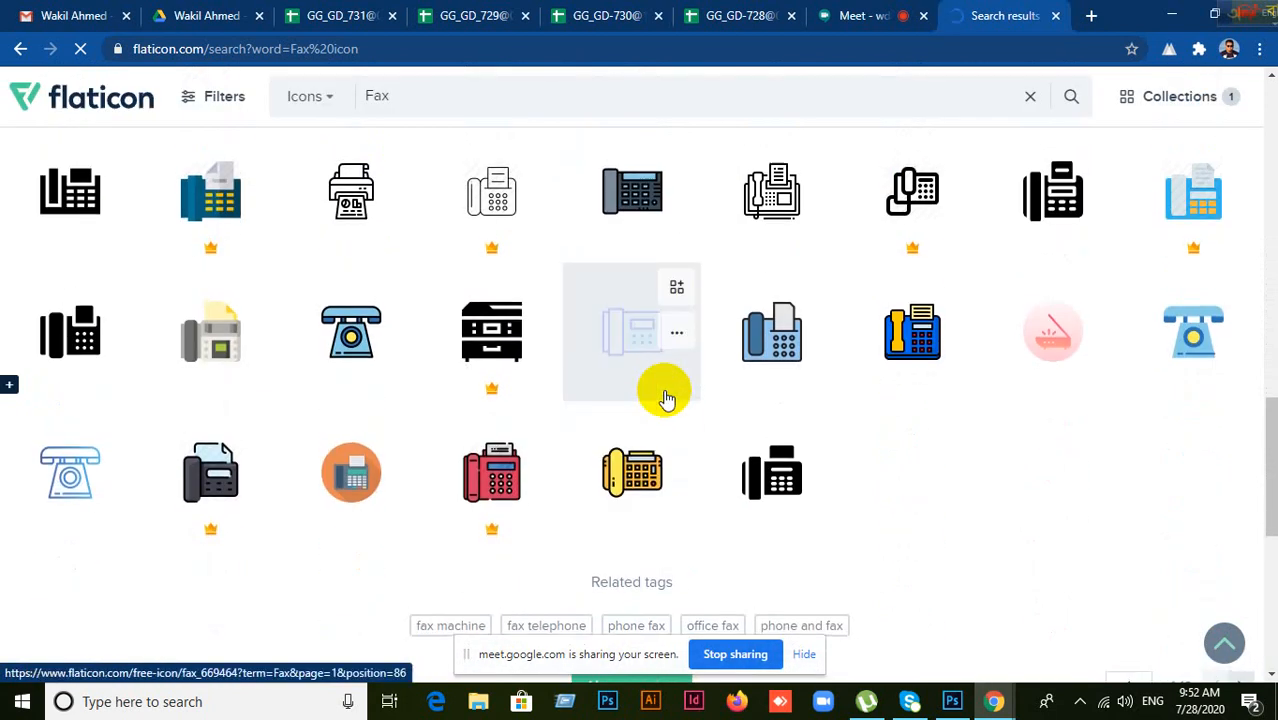
{"action": "scroll", "coordinate": [308, 320], "scroll_direction": "up", "scroll_amount": 2}
{"action": "scroll", "coordinate": [318, 354], "scroll_direction": "up", "scroll_amount": 9}
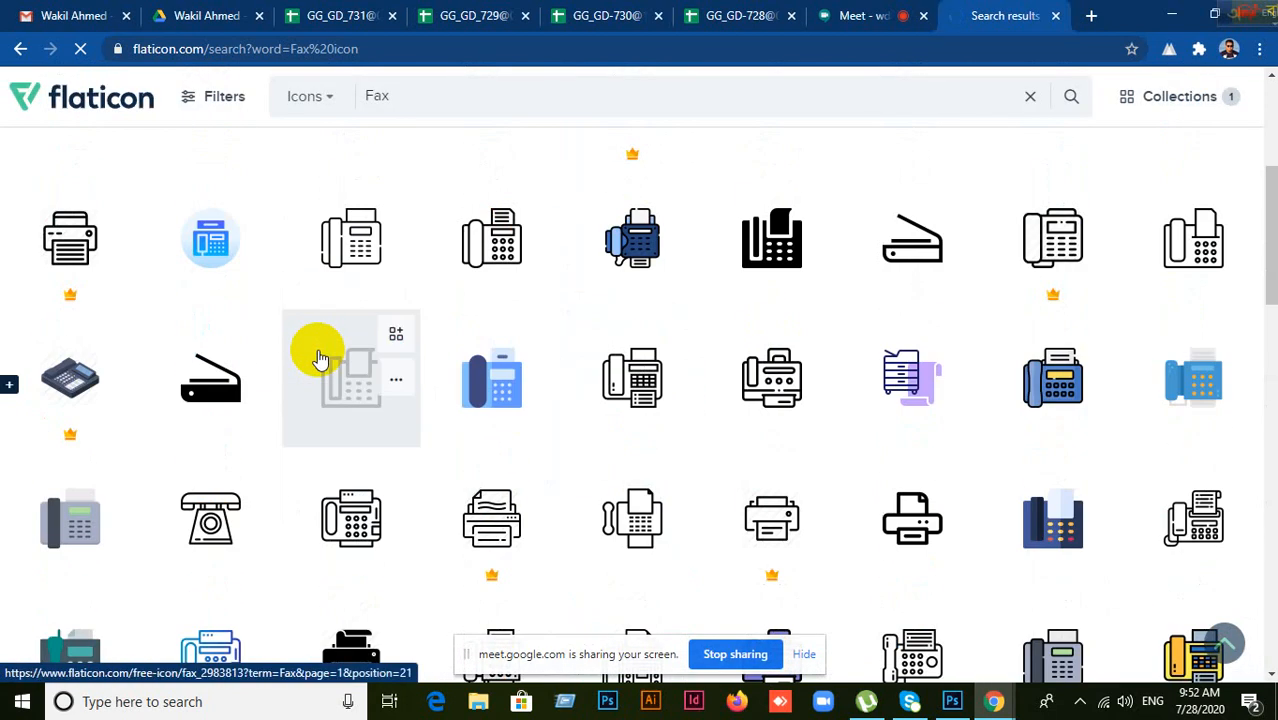
{"action": "scroll", "coordinate": [321, 362], "scroll_direction": "down", "scroll_amount": 5}
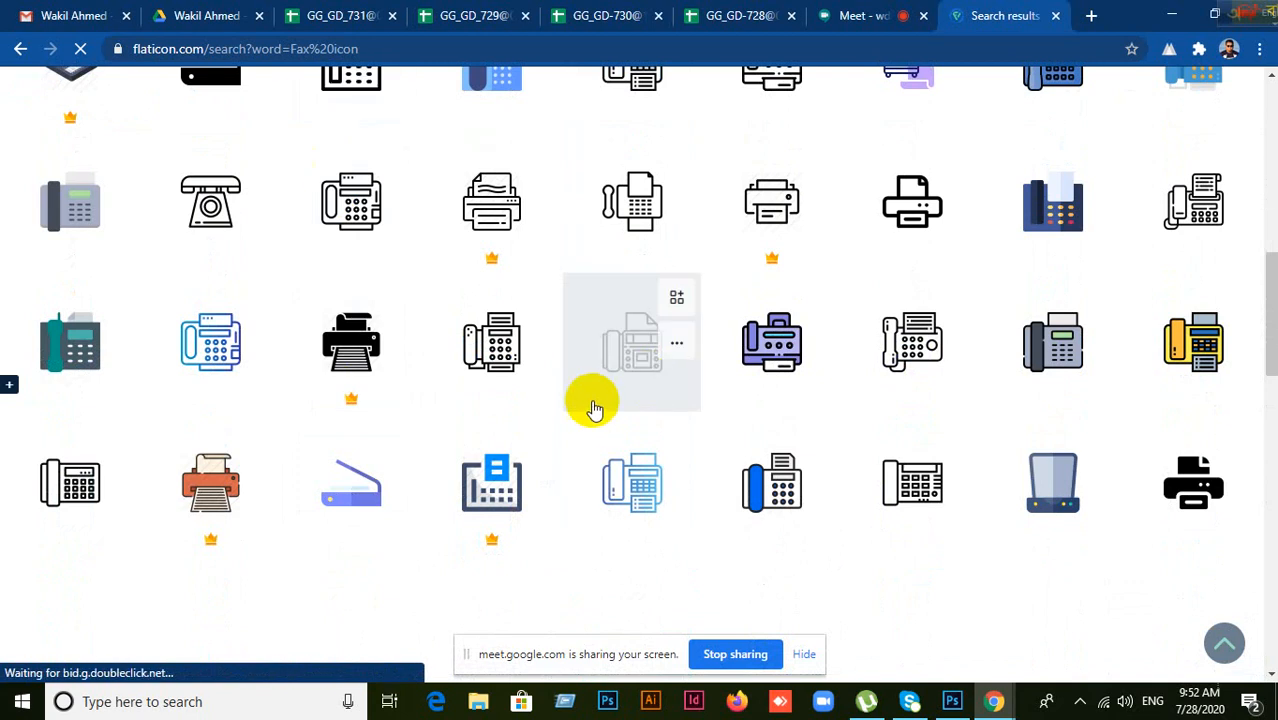
{"action": "scroll", "coordinate": [610, 390], "scroll_direction": "down", "scroll_amount": 5}
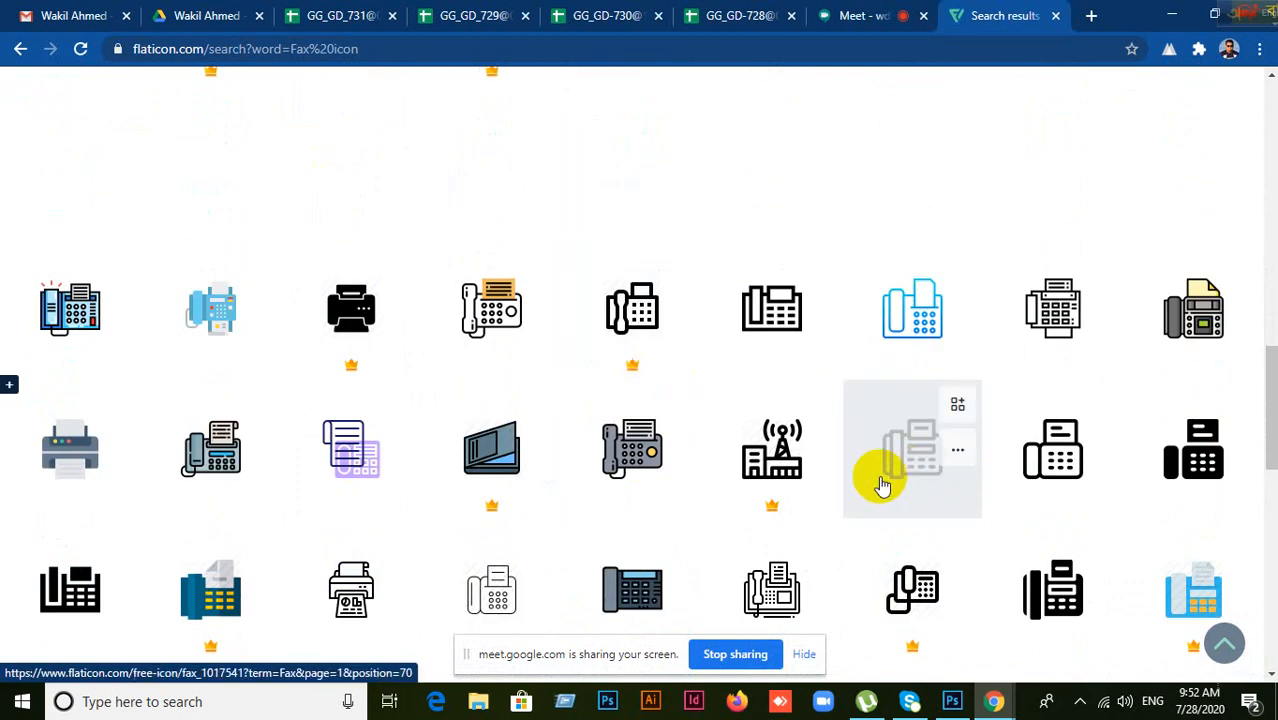
{"action": "left_click", "coordinate": [952, 701]}
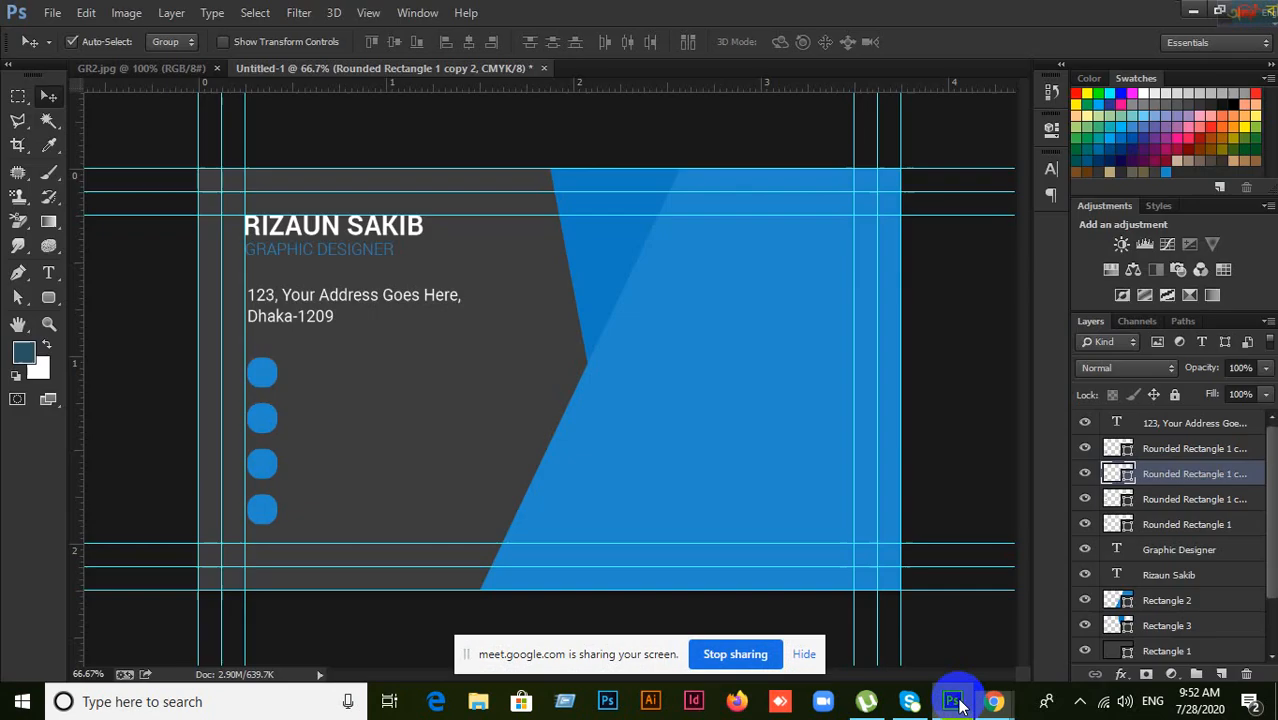
{"action": "left_click", "coordinate": [111, 72]}
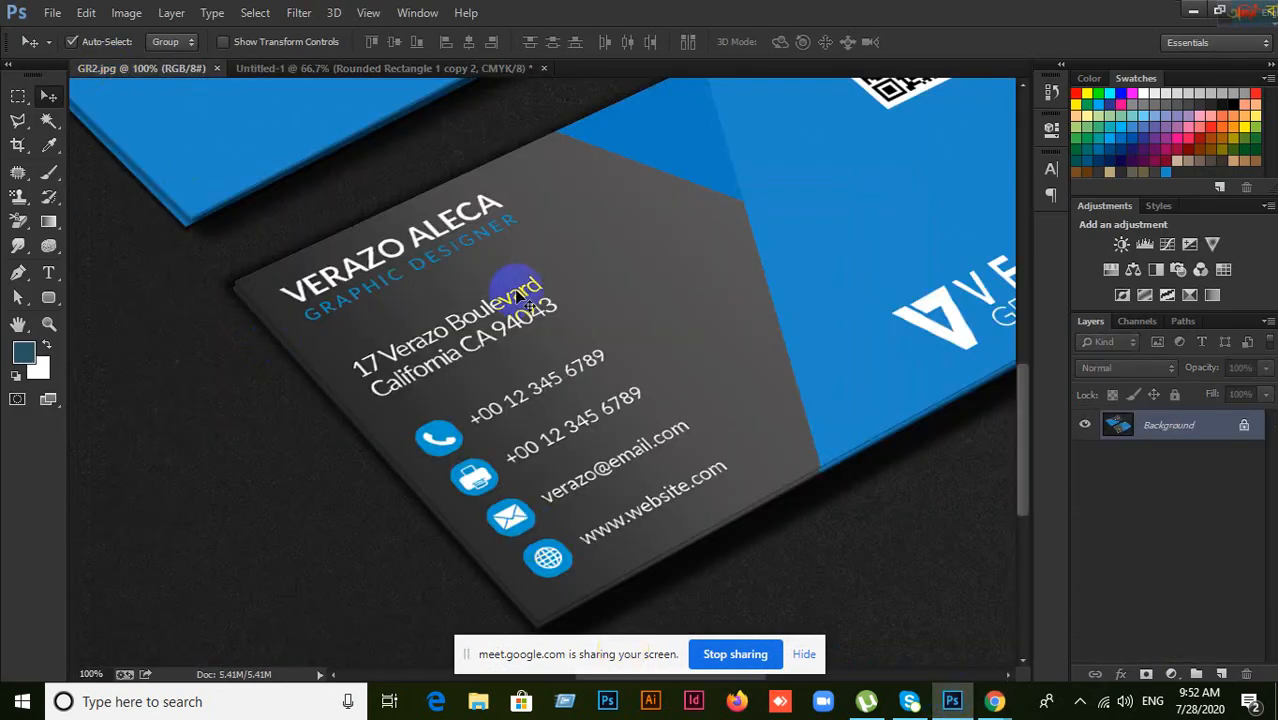
{"action": "left_click", "coordinate": [448, 68]}
{"action": "mouse_move", "coordinate": [990, 700]}
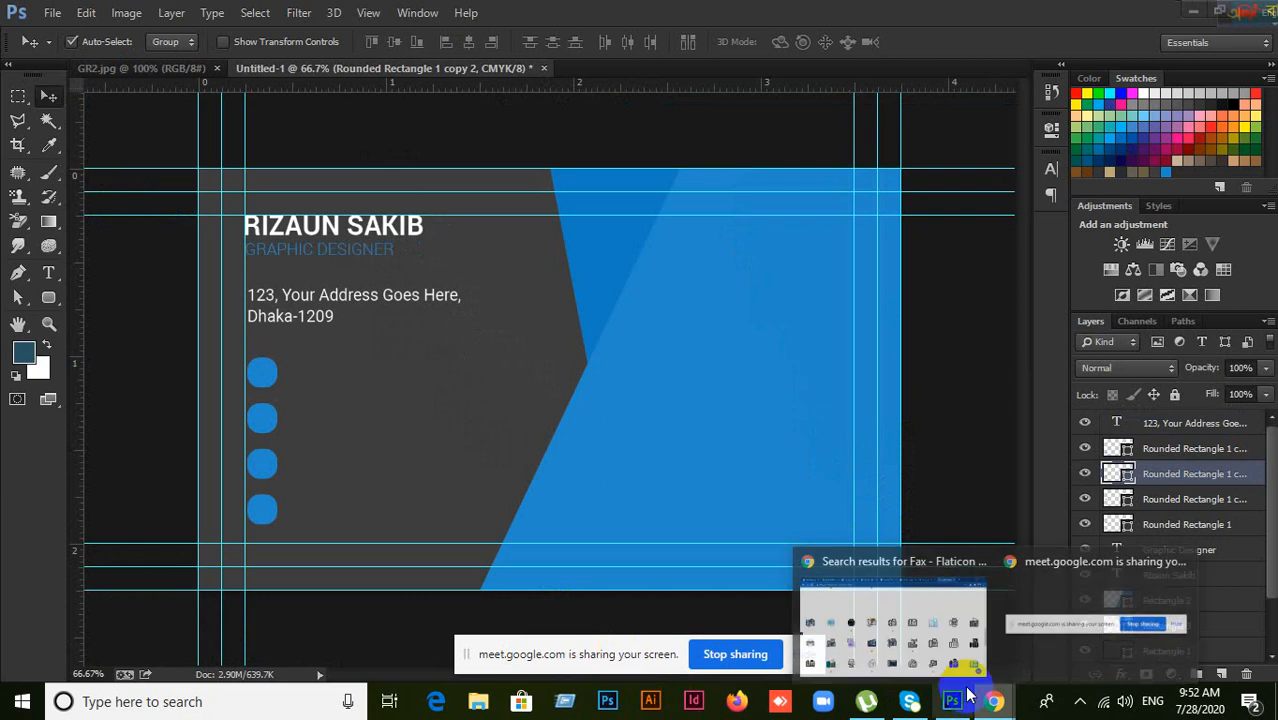
{"action": "left_click", "coordinate": [925, 635]}
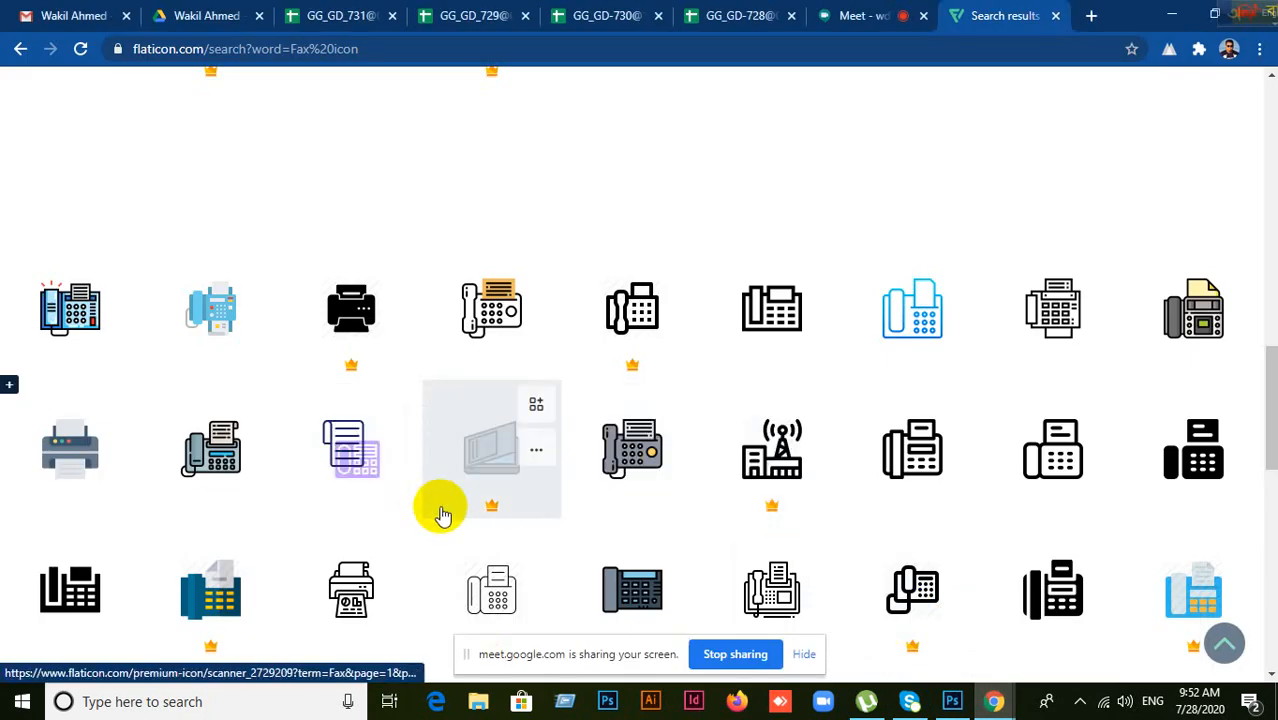
Step: Add the outline handset fax icon to the collection, bringing it to 2 icons
{"action": "scroll", "coordinate": [453, 511], "scroll_direction": "up", "scroll_amount": 1}
{"action": "scroll", "coordinate": [452, 510], "scroll_direction": "up", "scroll_amount": 5}
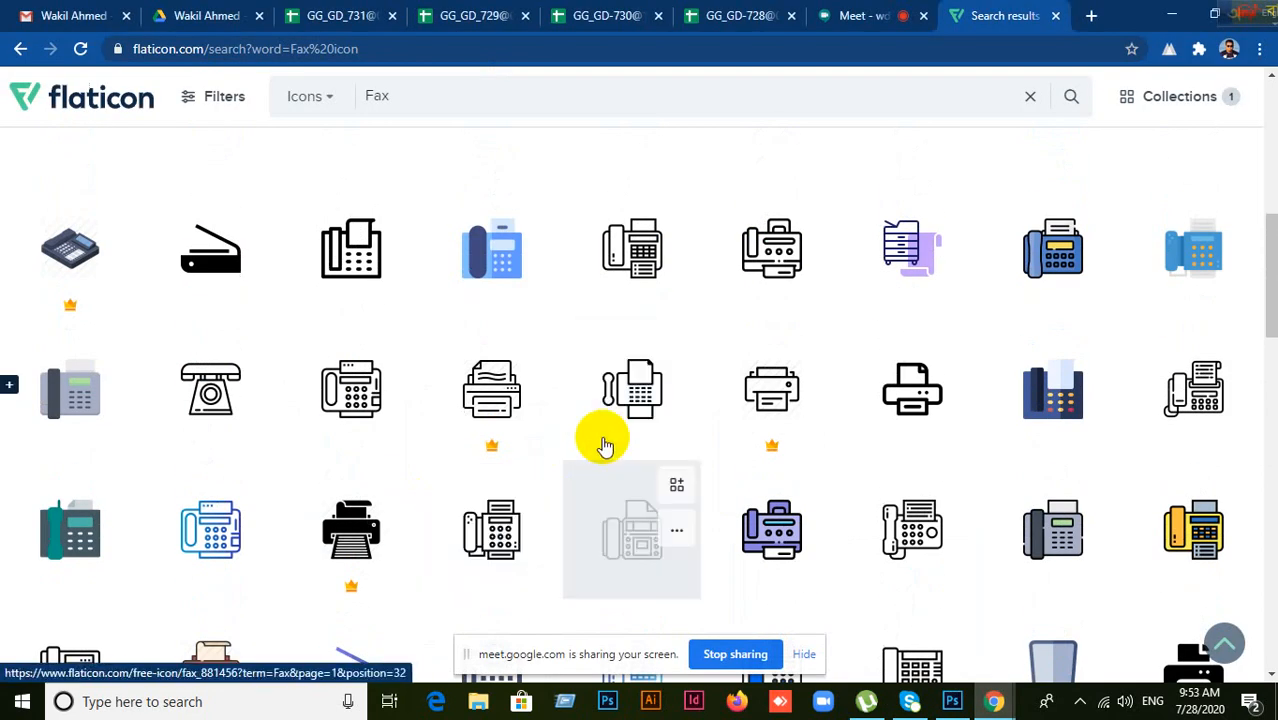
{"action": "left_click", "coordinate": [633, 391]}
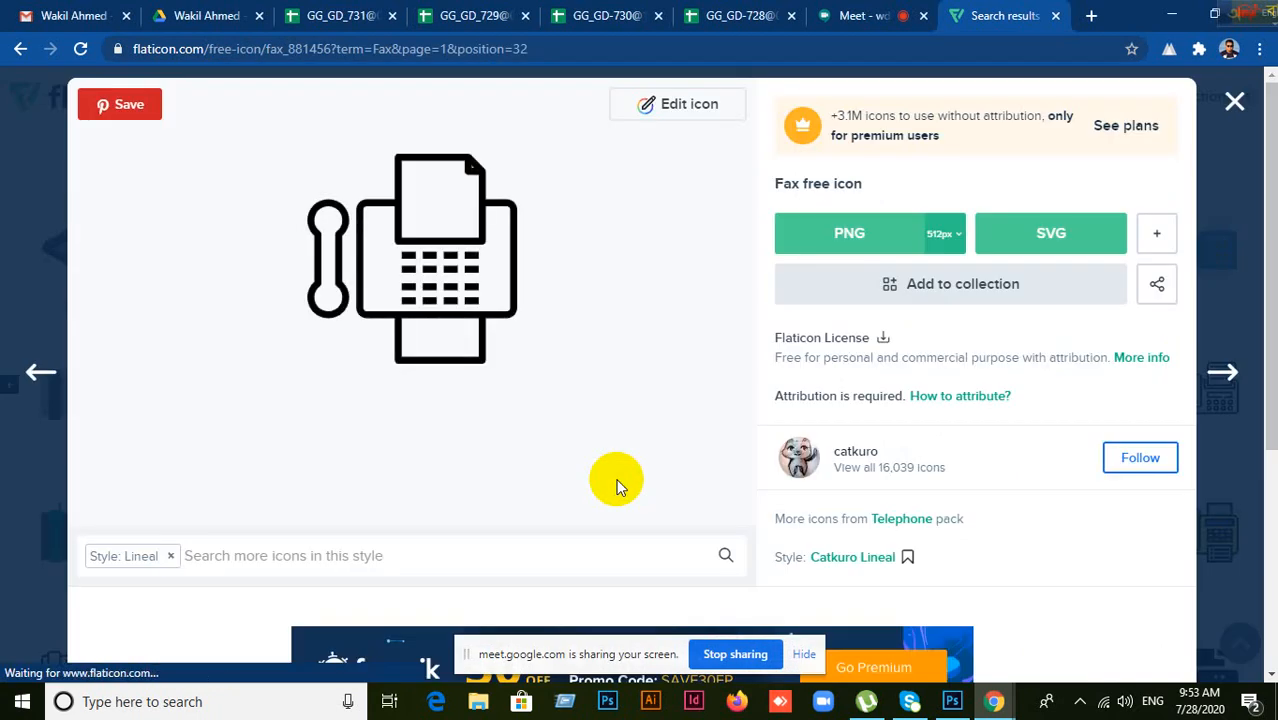
{"action": "left_click", "coordinate": [1235, 101]}
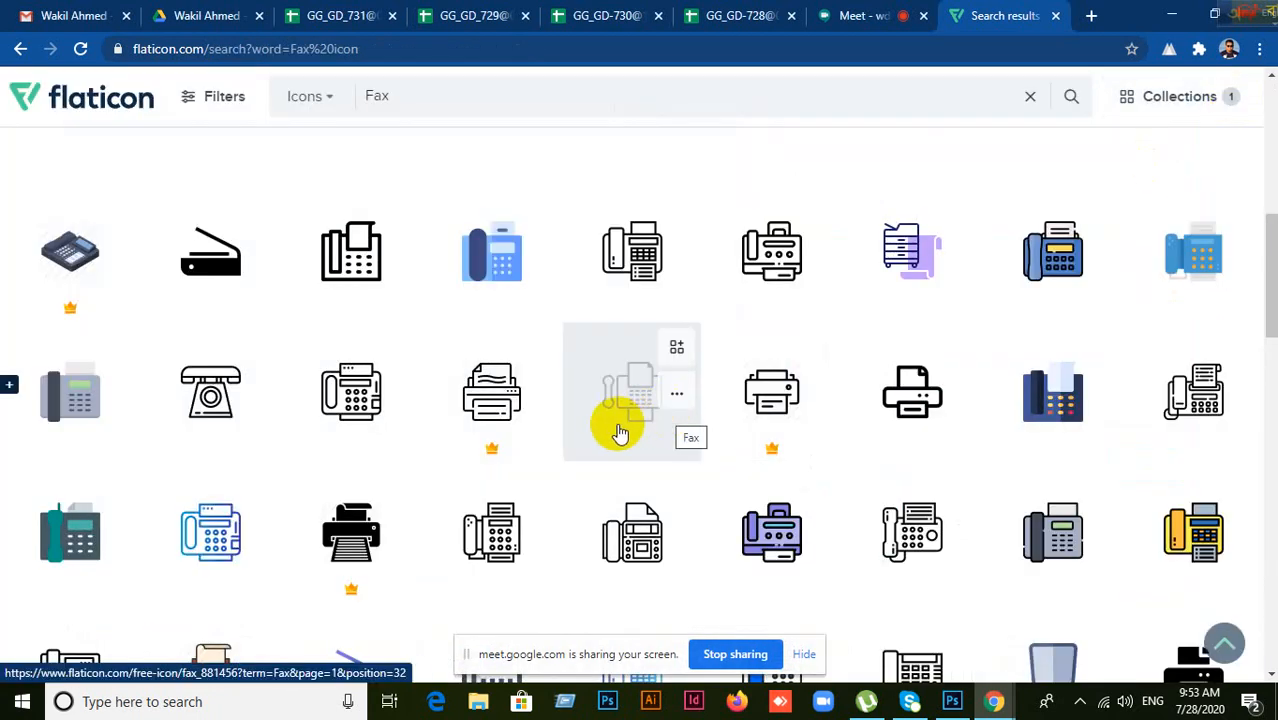
{"action": "left_click", "coordinate": [680, 347]}
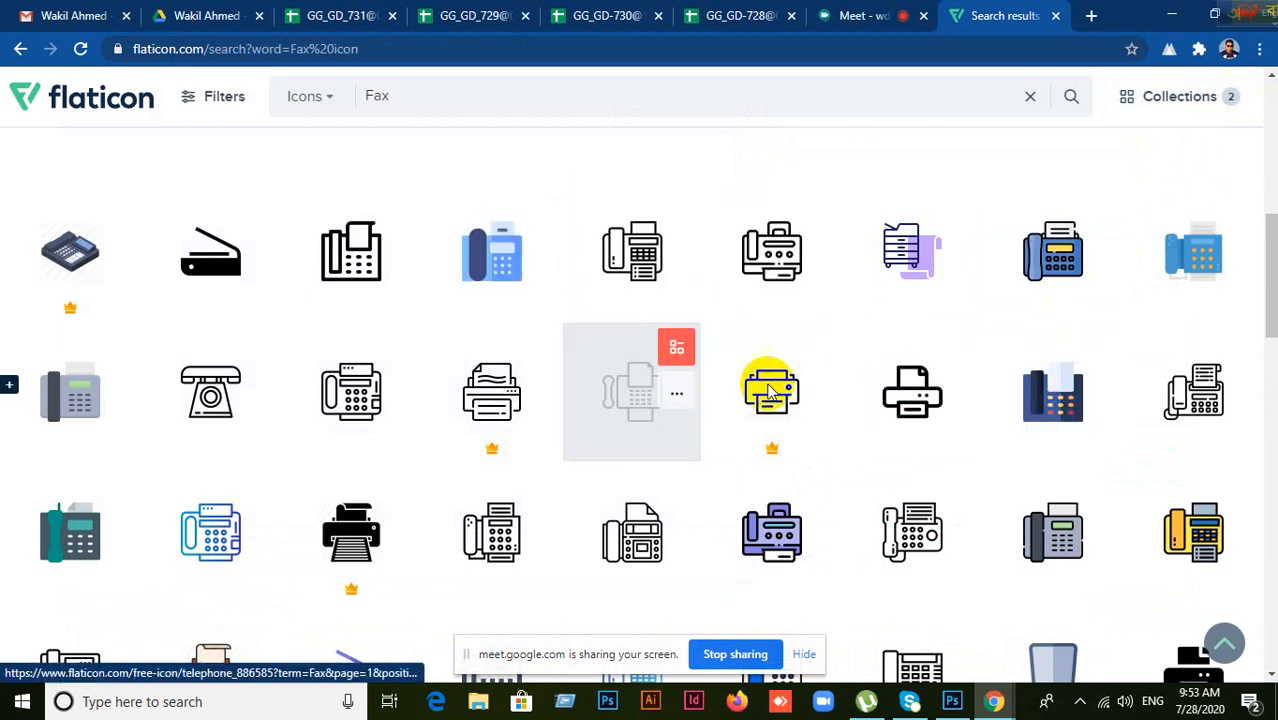
{"action": "left_click", "coordinate": [950, 697]}
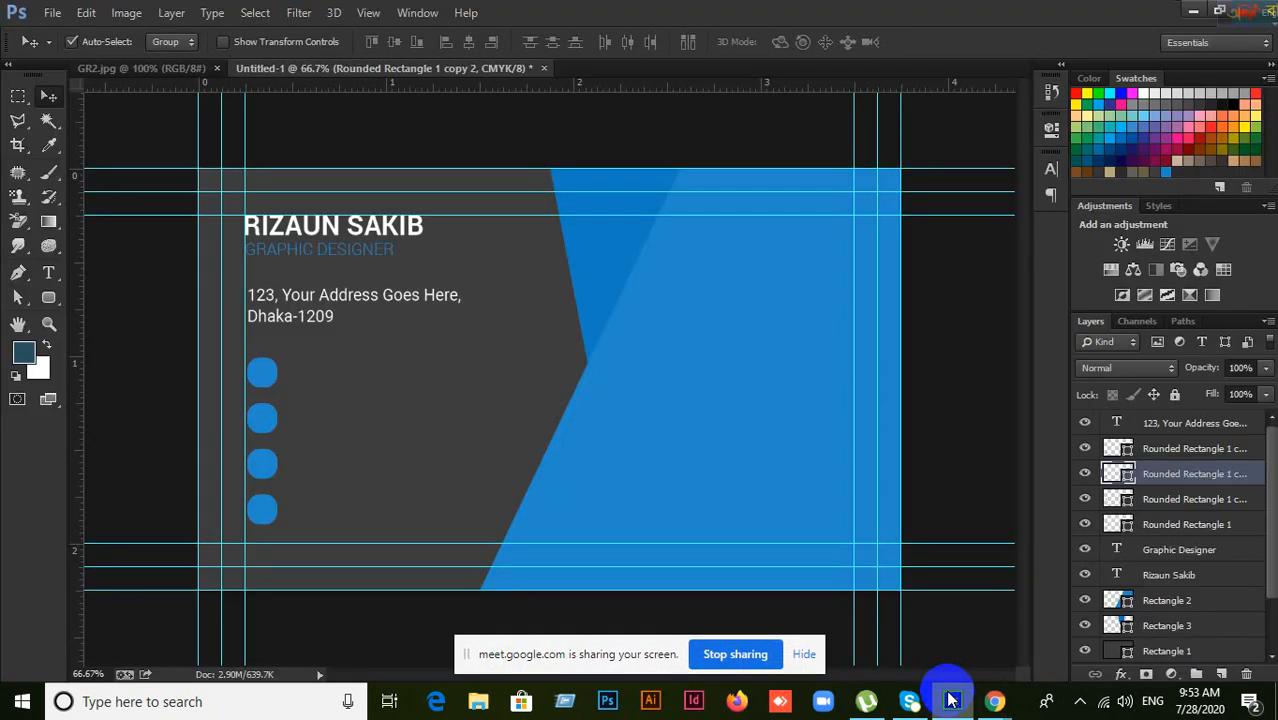
Step: View the GR2.jpg mockup in Photoshop, then go back to the Flaticon fax results
{"action": "left_click", "coordinate": [130, 72]}
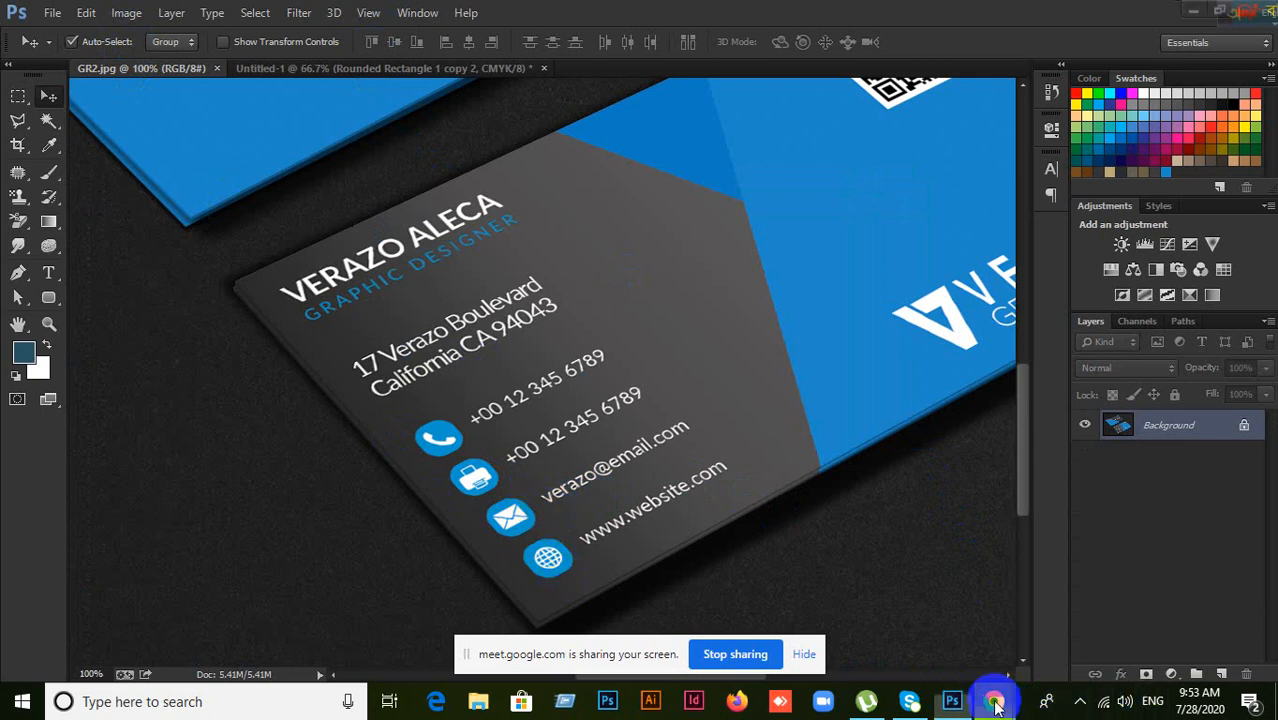
{"action": "mouse_move", "coordinate": [995, 703]}
{"action": "left_click", "coordinate": [919, 640]}
{"action": "left_click", "coordinate": [390, 90]}
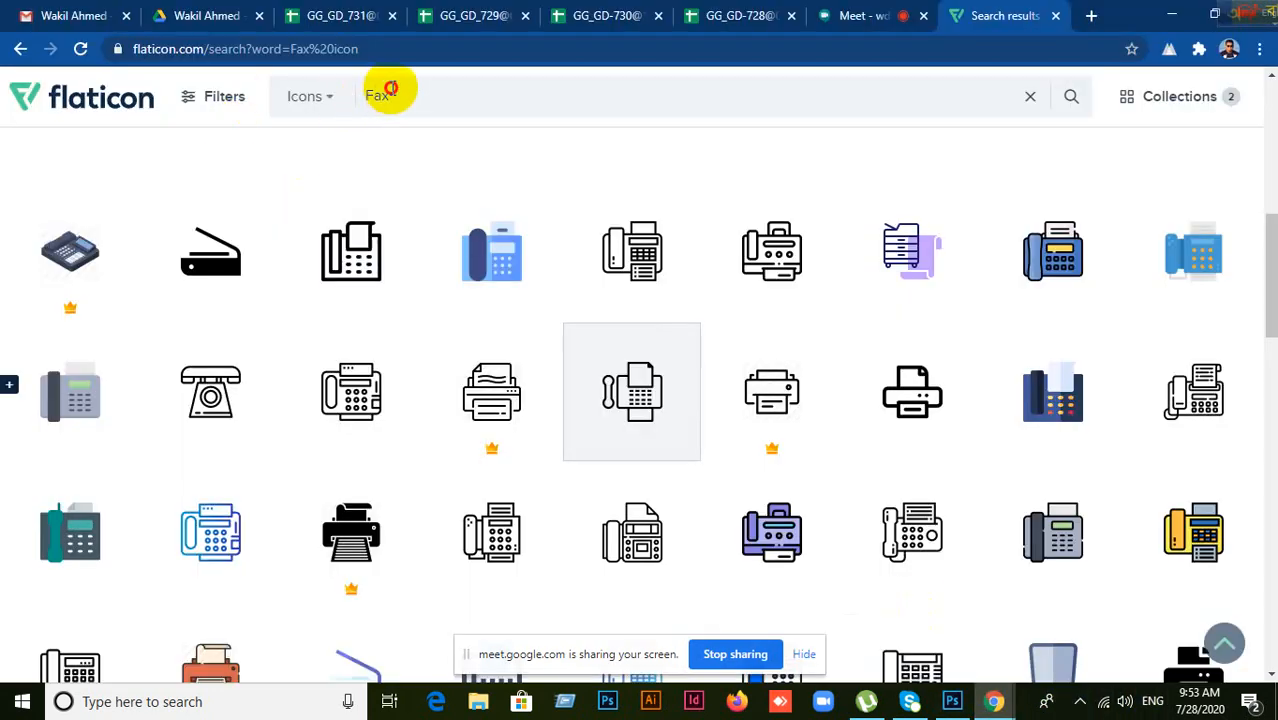
Step: Replace the Fax search with 'Email' and browse the 26,288 Email icon results
{"action": "double_click", "coordinate": [390, 95]}
{"action": "type", "text": "E"}
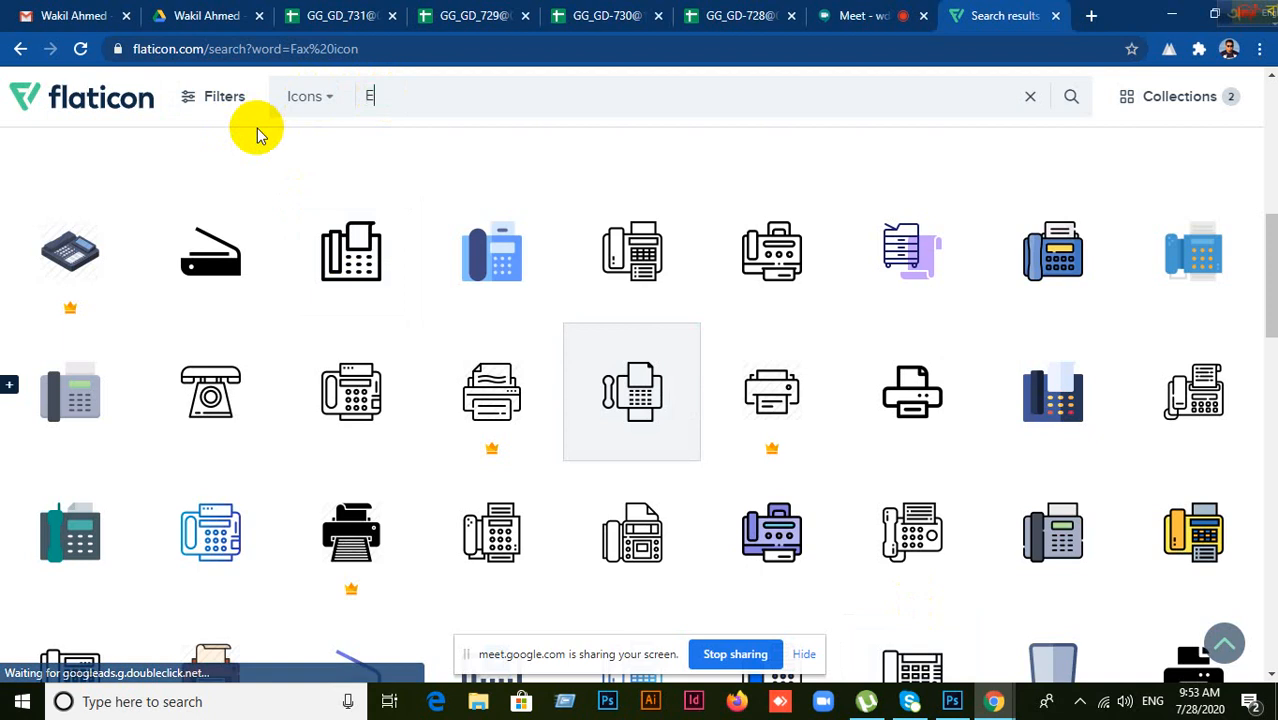
{"action": "type", "text": "mail"}
{"action": "key", "text": "Return"}
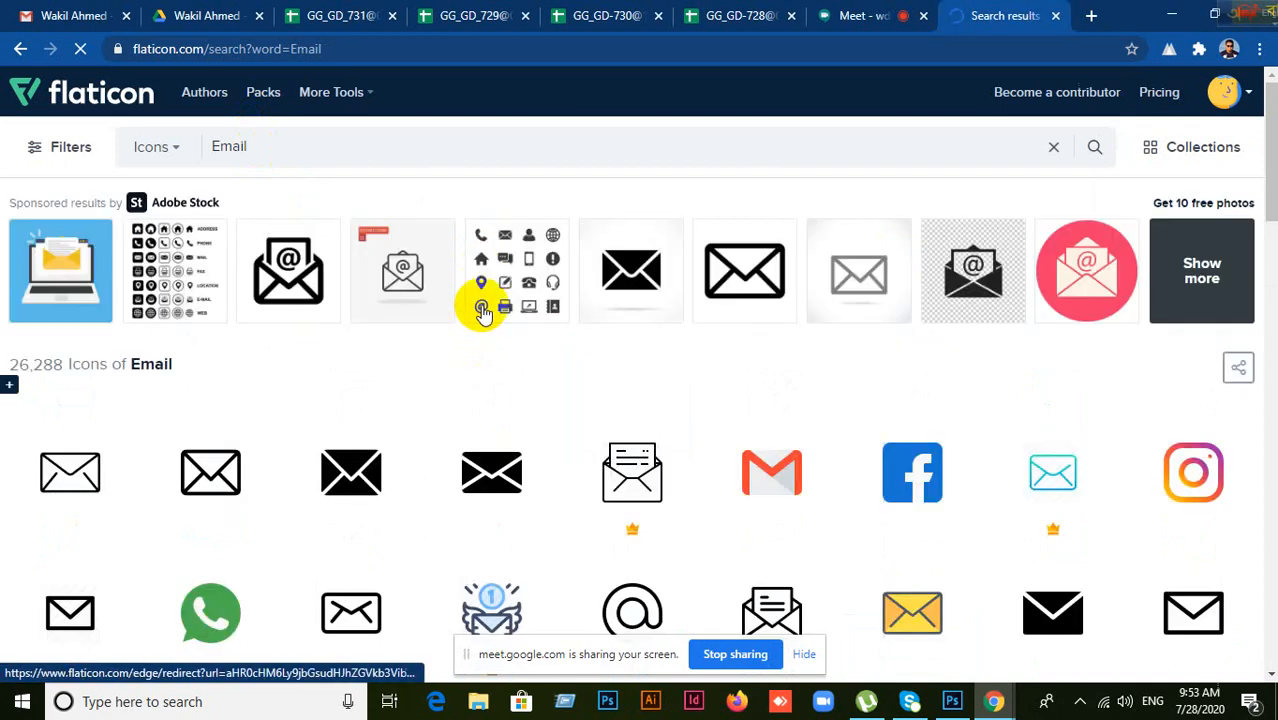
{"action": "scroll", "coordinate": [487, 313], "scroll_direction": "down", "scroll_amount": 1}
{"action": "scroll", "coordinate": [487, 313], "scroll_direction": "down", "scroll_amount": 2}
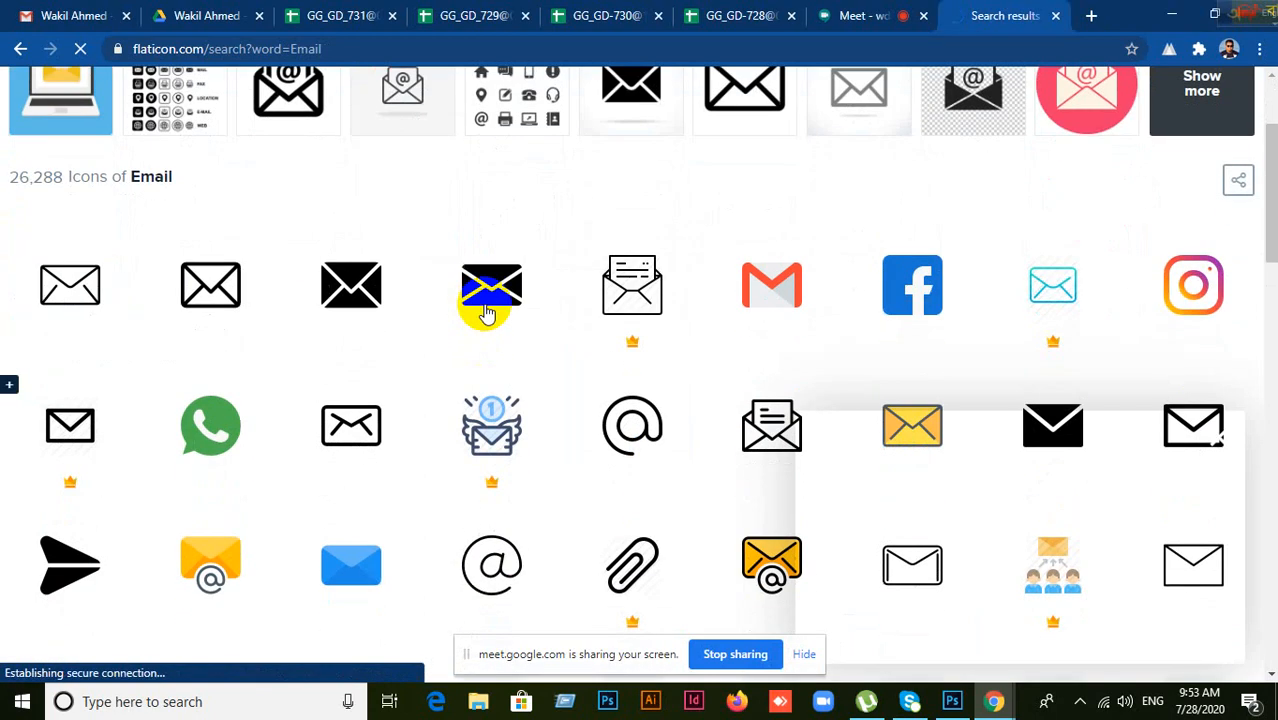
{"action": "left_click", "coordinate": [952, 701]}
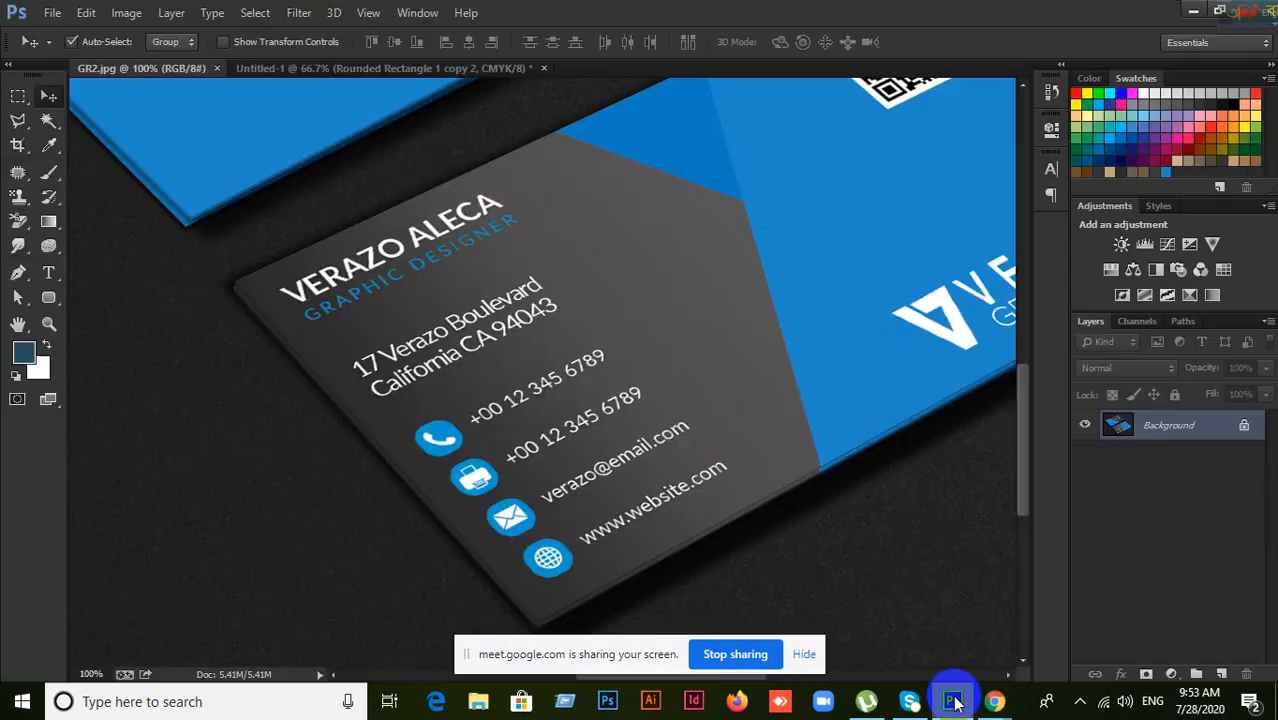
{"action": "left_click", "coordinate": [953, 702]}
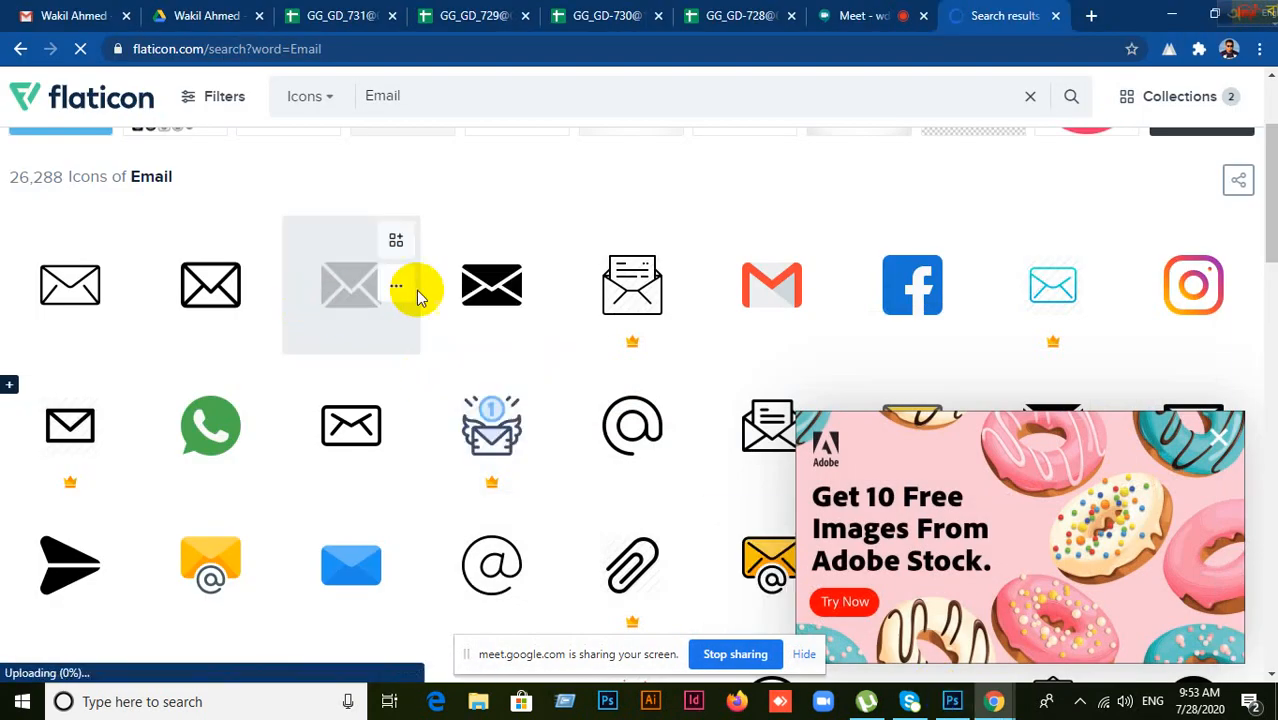
Step: Add the filled black envelope icon to the collection, bringing it to 3 icons
{"action": "left_click", "coordinate": [461, 290]}
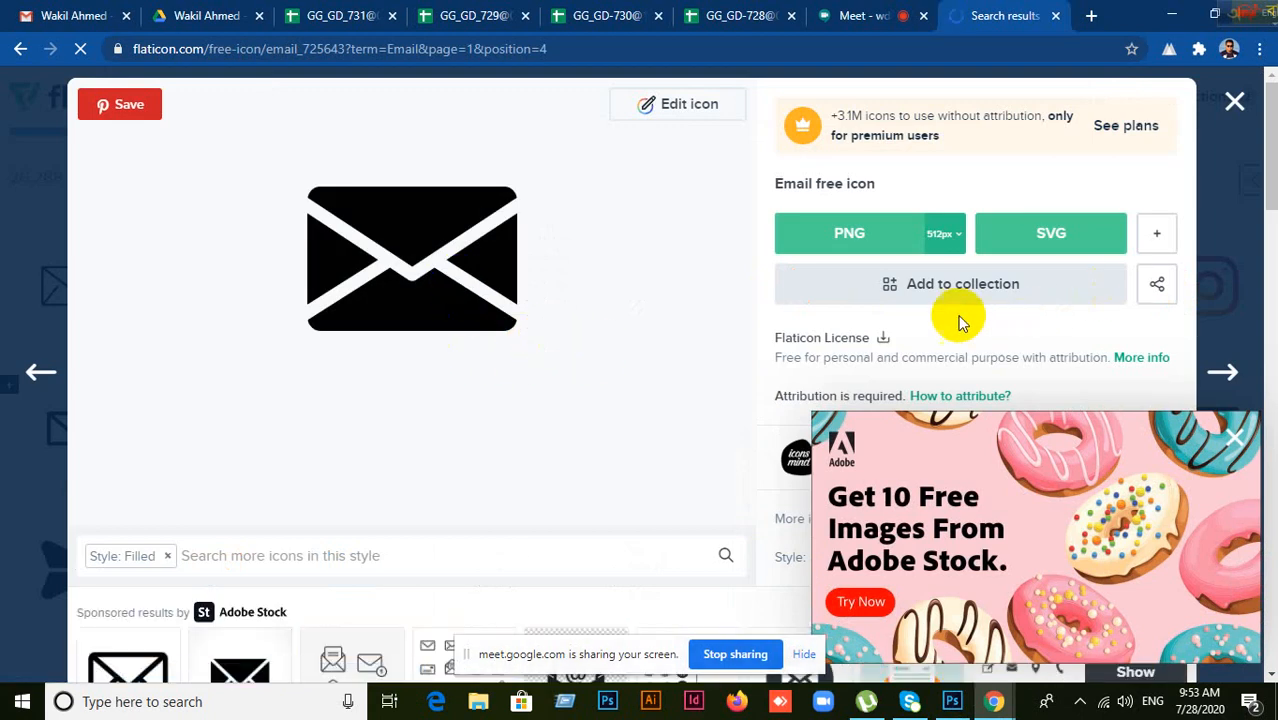
{"action": "left_click", "coordinate": [1235, 104]}
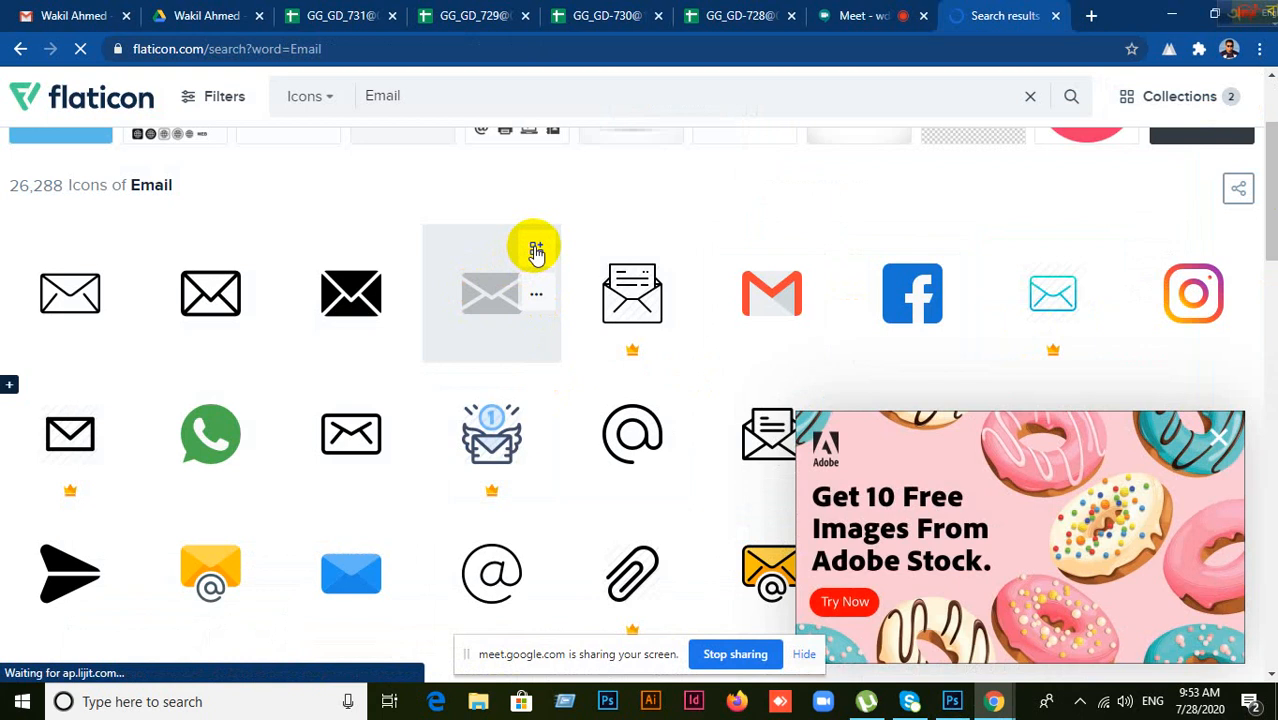
{"action": "left_click", "coordinate": [536, 250]}
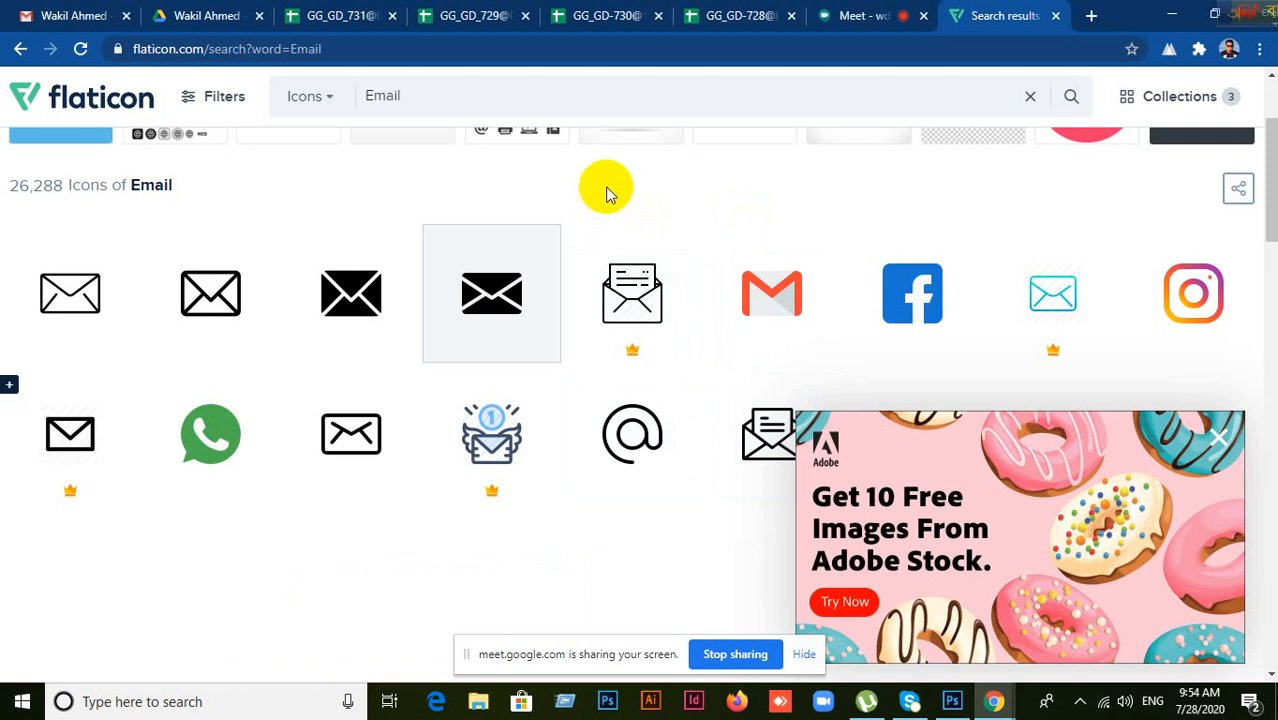
{"action": "left_click", "coordinate": [951, 702]}
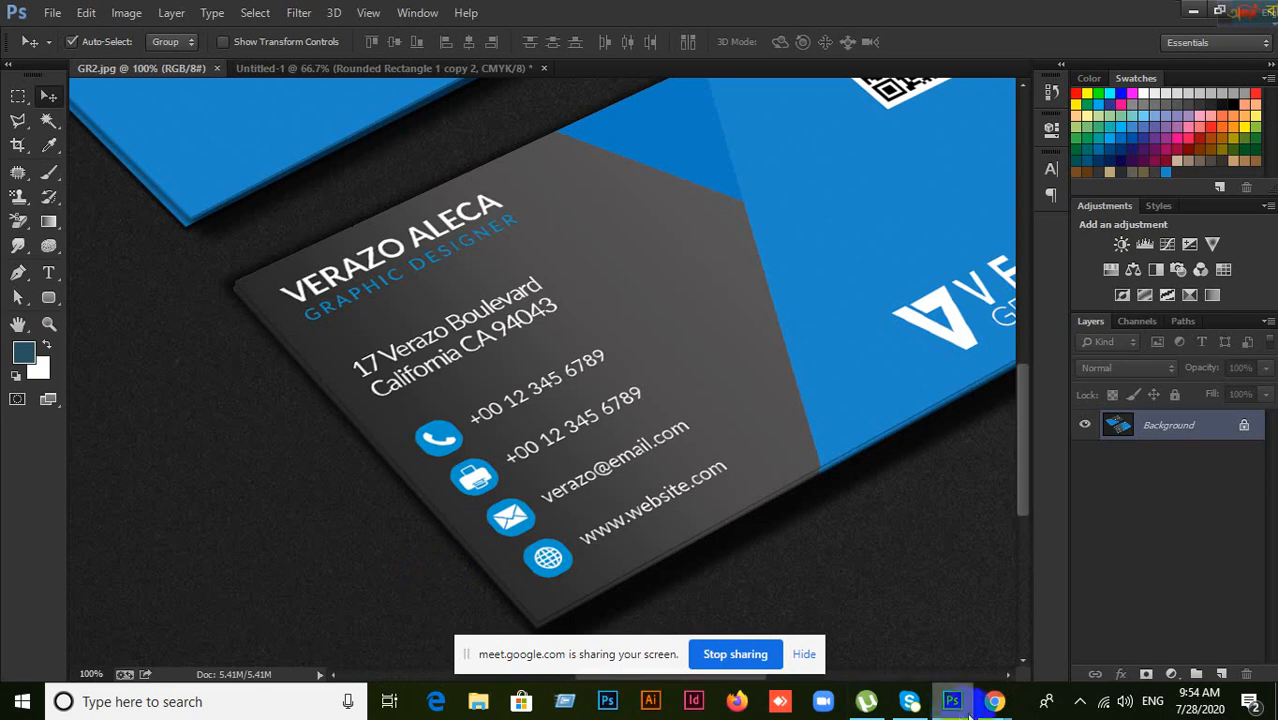
{"action": "left_click", "coordinate": [955, 705]}
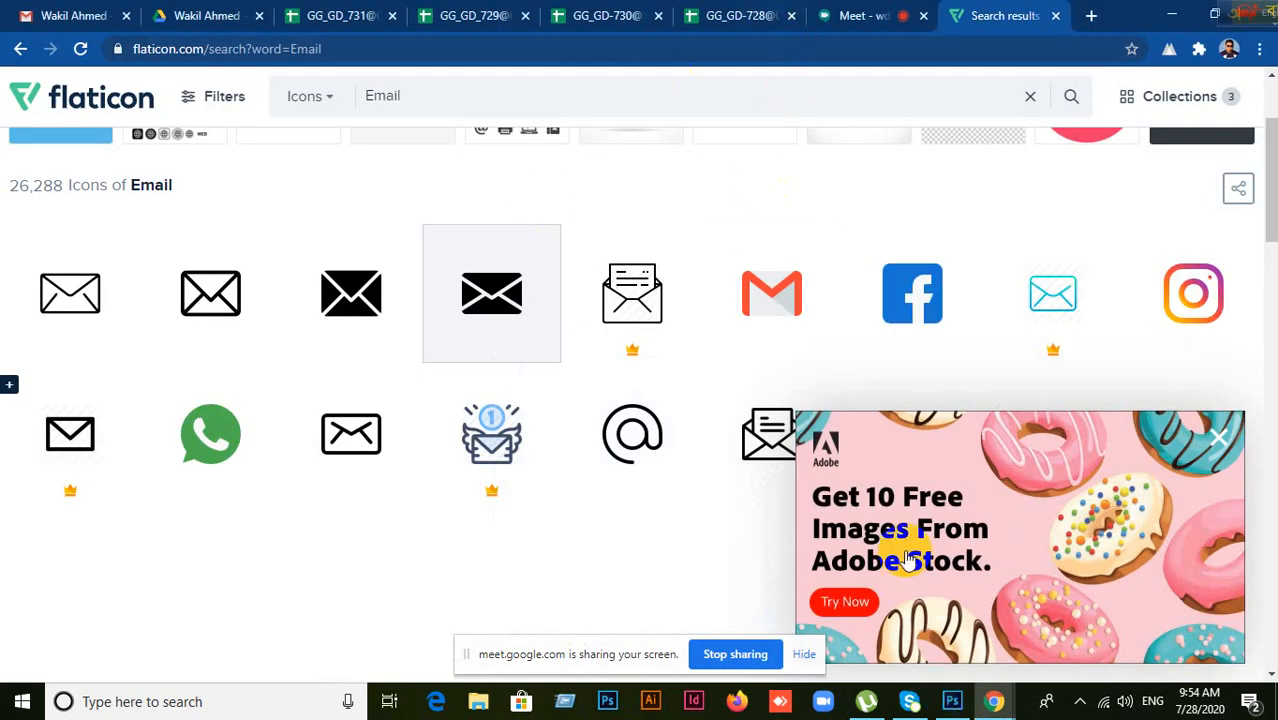
{"action": "left_click", "coordinate": [955, 703]}
{"action": "scroll", "coordinate": [699, 522], "scroll_direction": "down", "scroll_amount": 2}
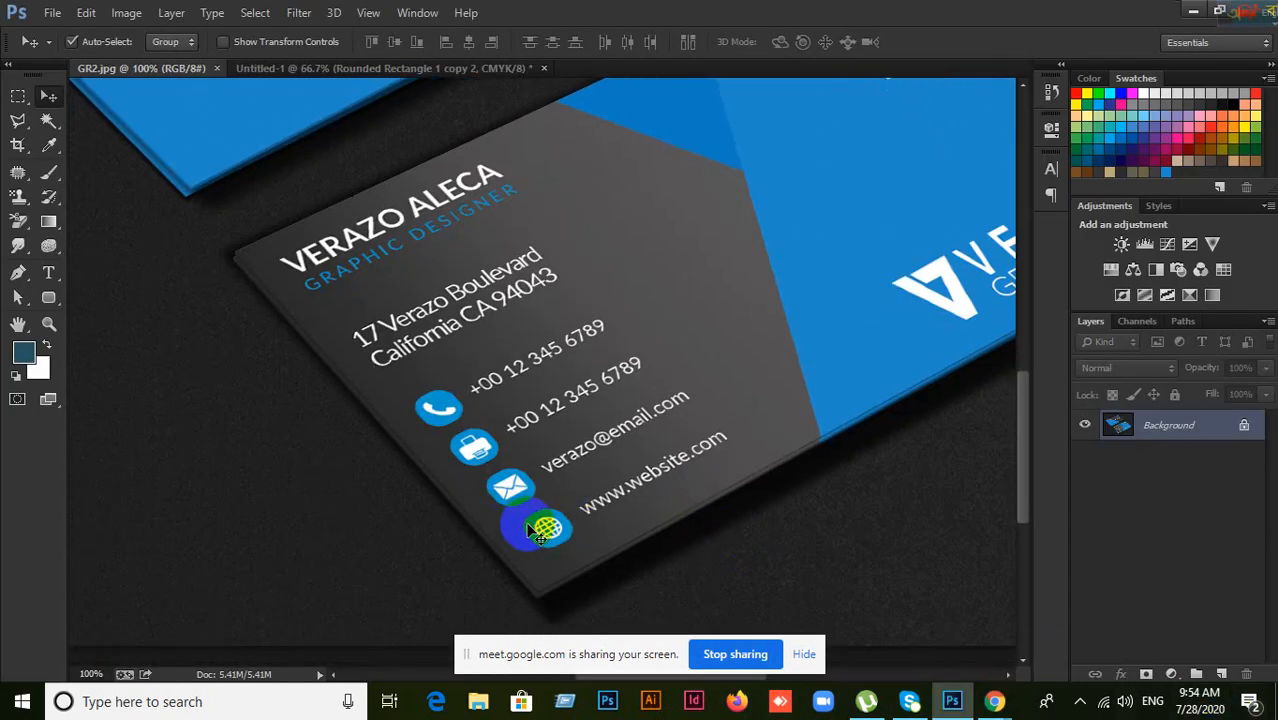
Step: Change the Flaticon search from 'Email' to 'web'
{"action": "mouse_move", "coordinate": [994, 702]}
{"action": "left_click", "coordinate": [895, 625]}
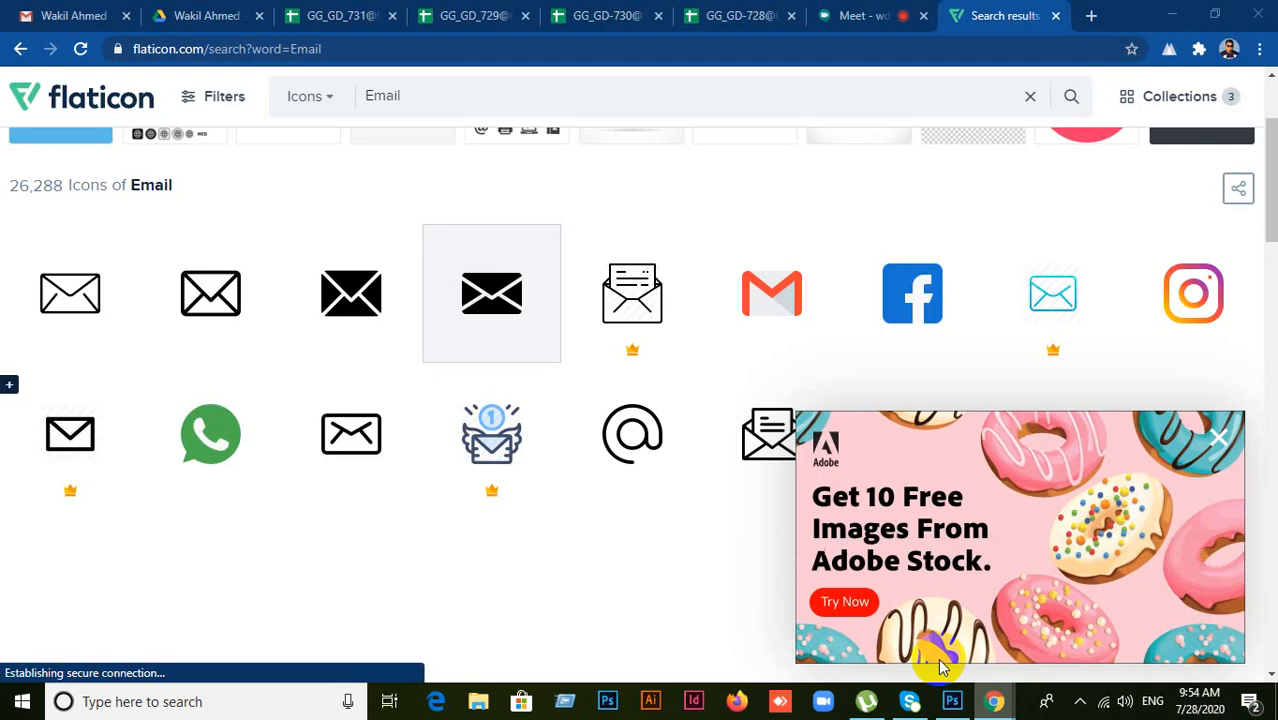
{"action": "left_click", "coordinate": [874, 17]}
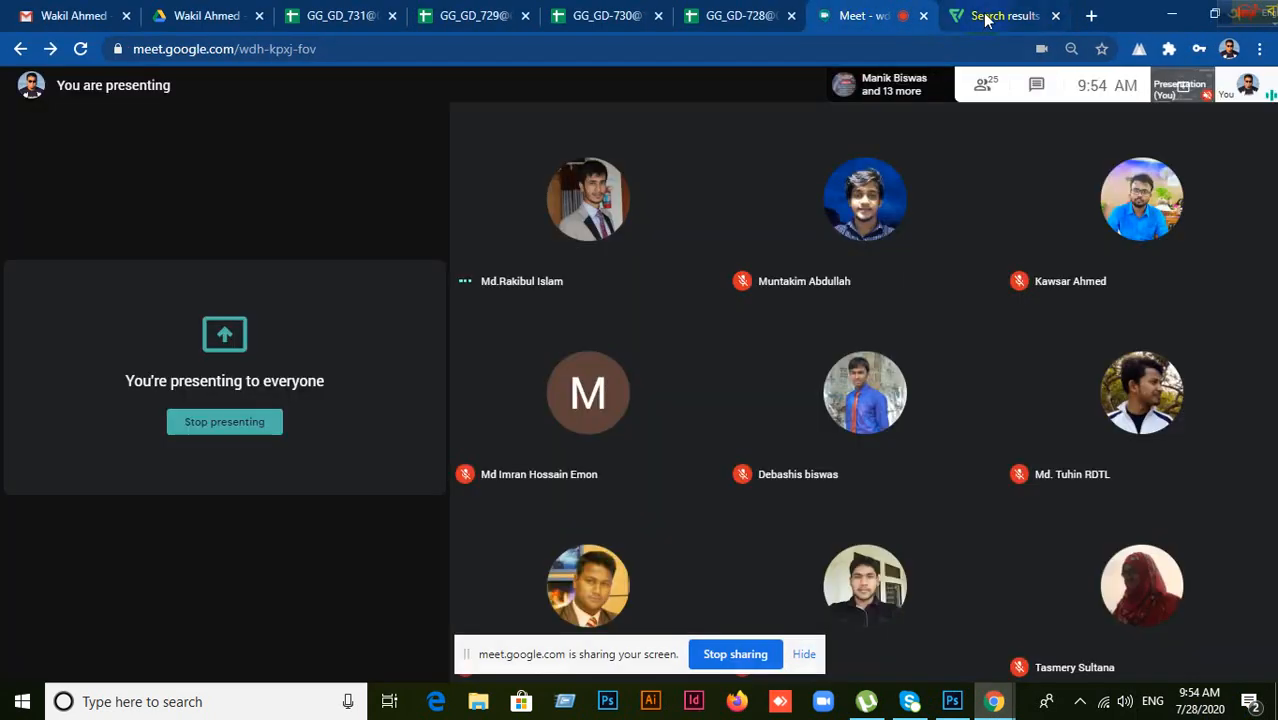
{"action": "left_click", "coordinate": [980, 15]}
{"action": "double_click", "coordinate": [424, 95]}
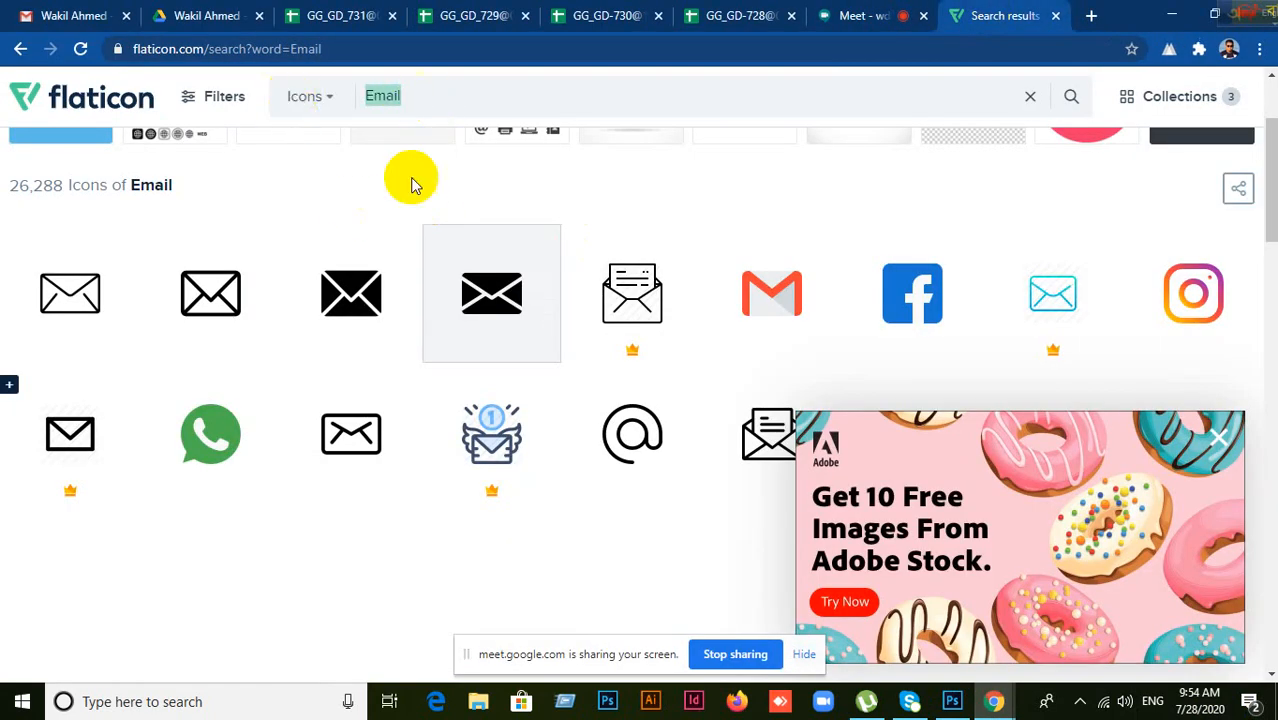
{"action": "type", "text": "web"}
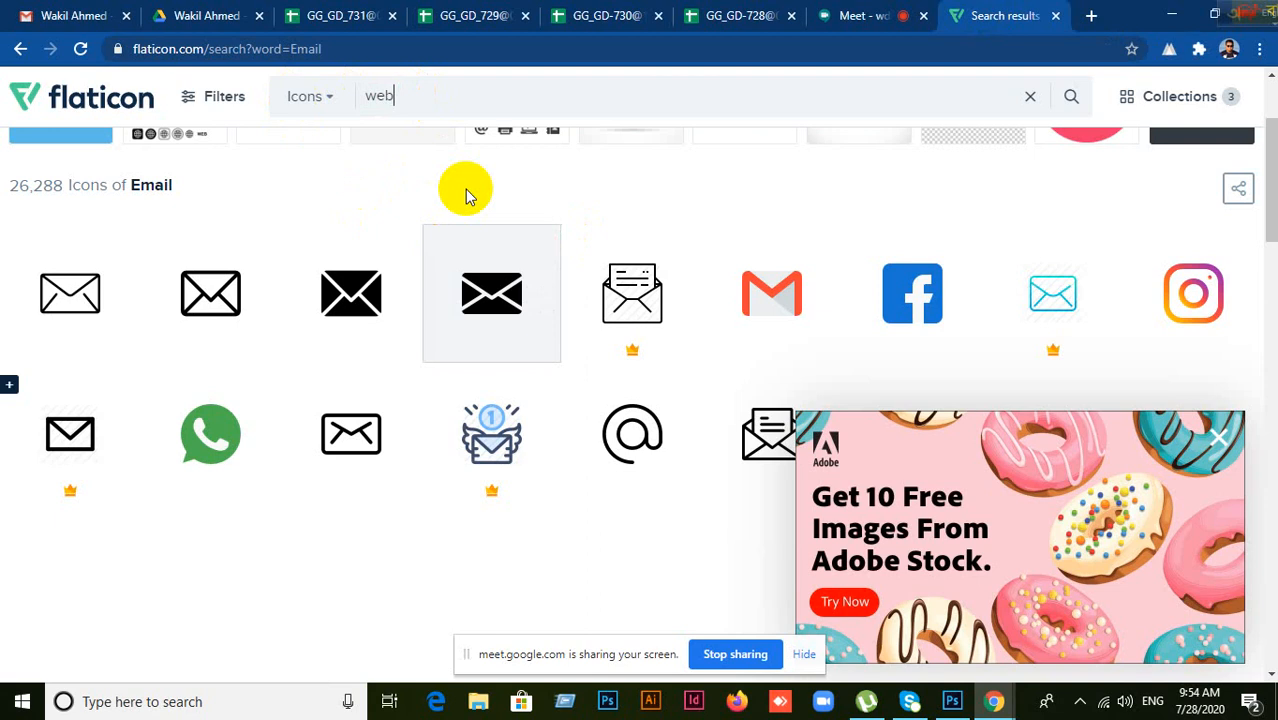
{"action": "key", "text": "Return"}
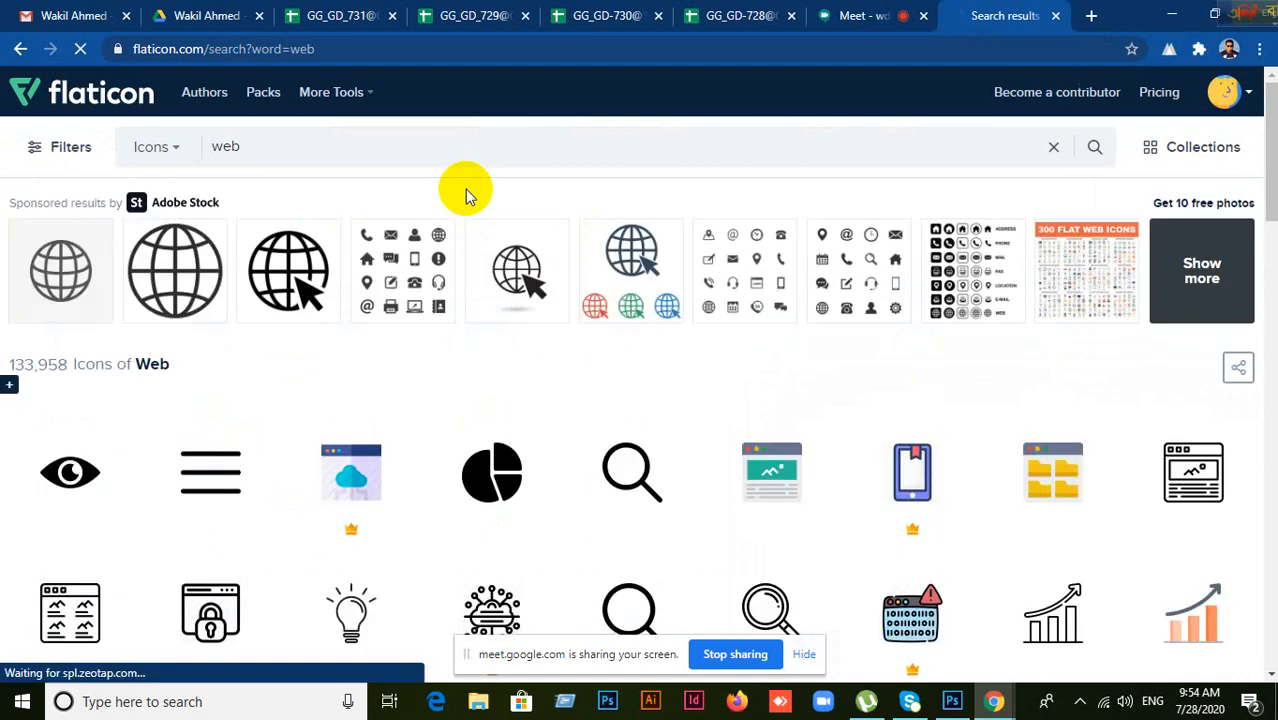
Step: Scroll the web icon results, comparing them with the business card reference
{"action": "scroll", "coordinate": [468, 452], "scroll_direction": "down", "scroll_amount": 5}
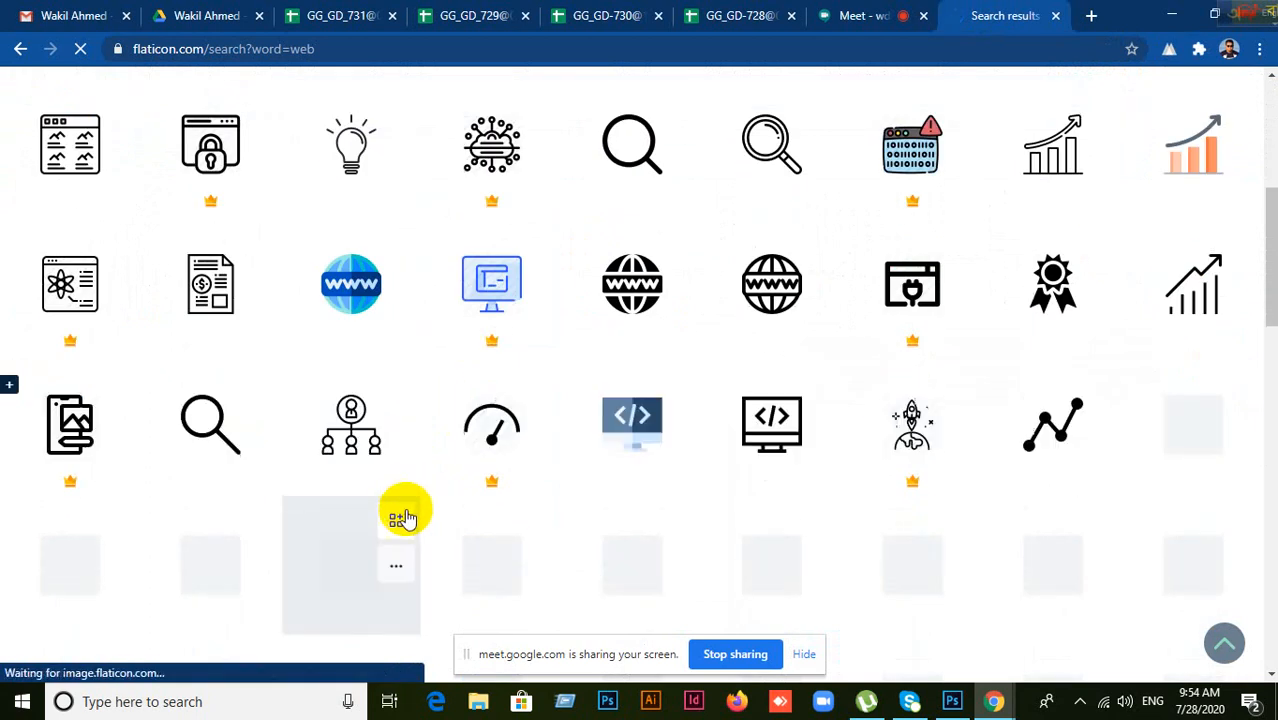
{"action": "scroll", "coordinate": [448, 508], "scroll_direction": "up", "scroll_amount": 1}
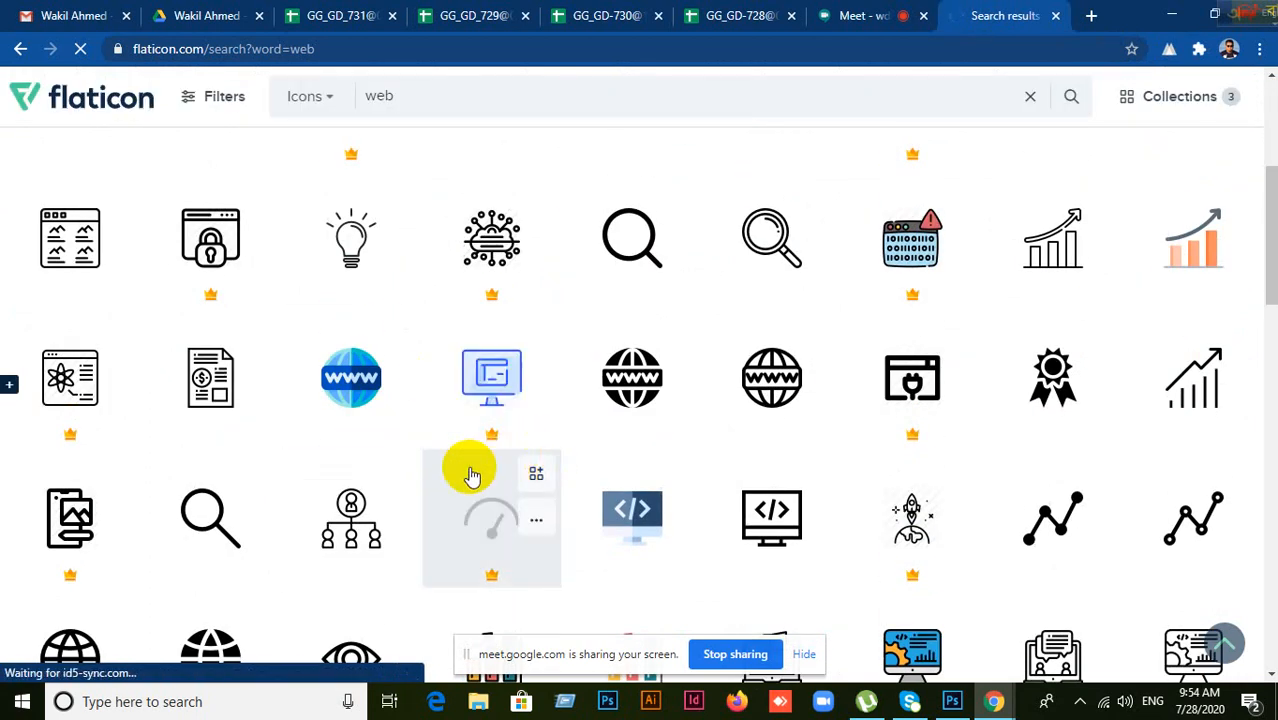
{"action": "scroll", "coordinate": [402, 463], "scroll_direction": "down", "scroll_amount": 5}
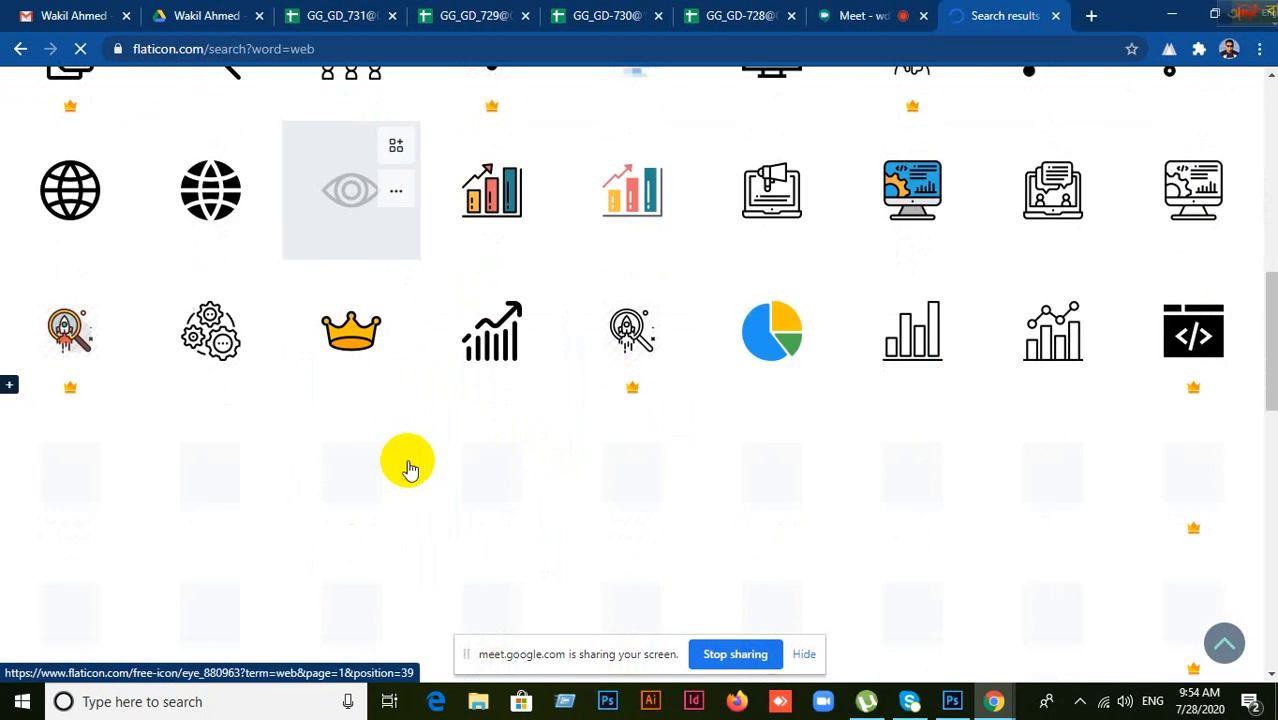
{"action": "scroll", "coordinate": [413, 466], "scroll_direction": "down", "scroll_amount": 2}
{"action": "scroll", "coordinate": [448, 457], "scroll_direction": "up", "scroll_amount": 7}
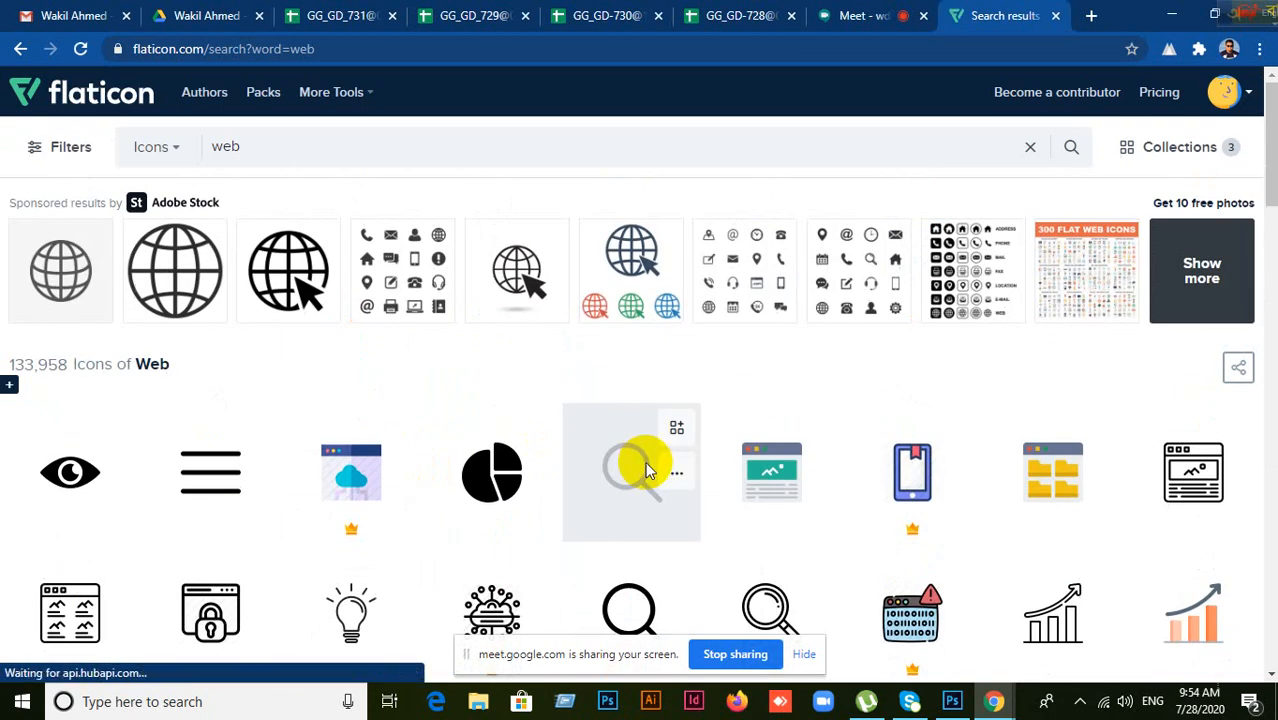
{"action": "scroll", "coordinate": [646, 470], "scroll_direction": "down", "scroll_amount": 5}
{"action": "scroll", "coordinate": [646, 470], "scroll_direction": "down", "scroll_amount": 8}
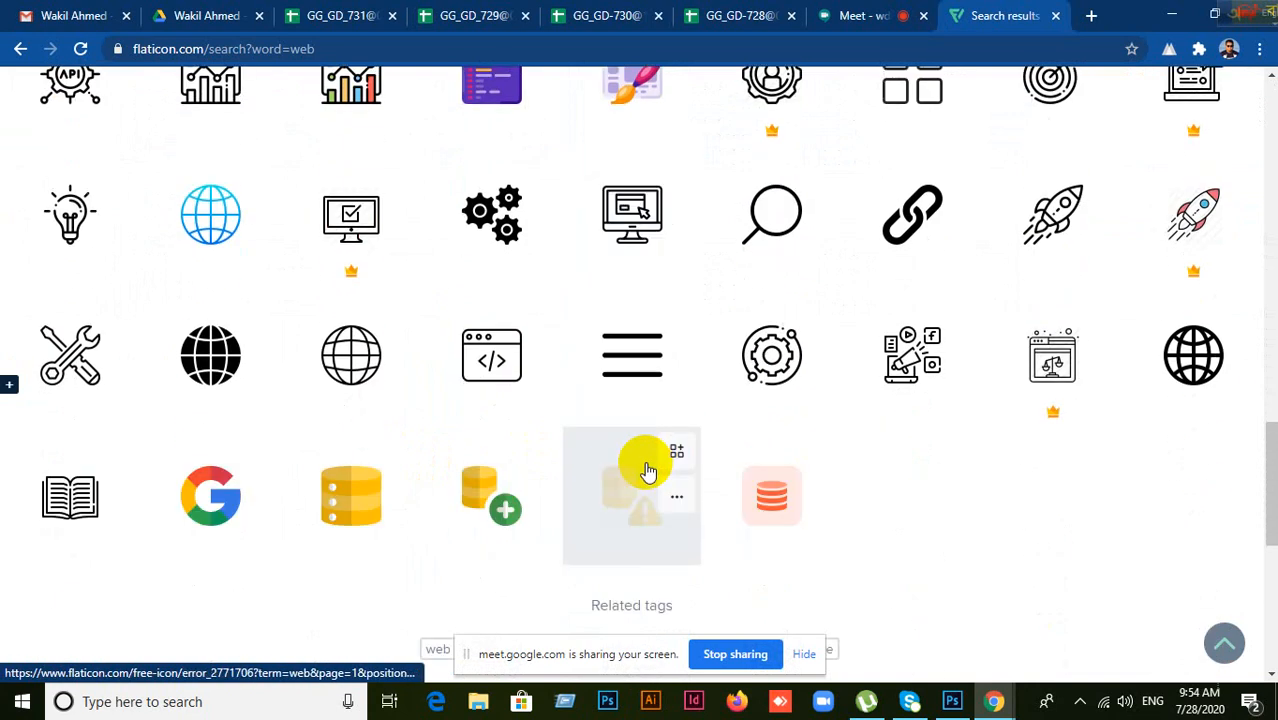
{"action": "left_click", "coordinate": [951, 701]}
{"action": "left_click", "coordinate": [951, 701]}
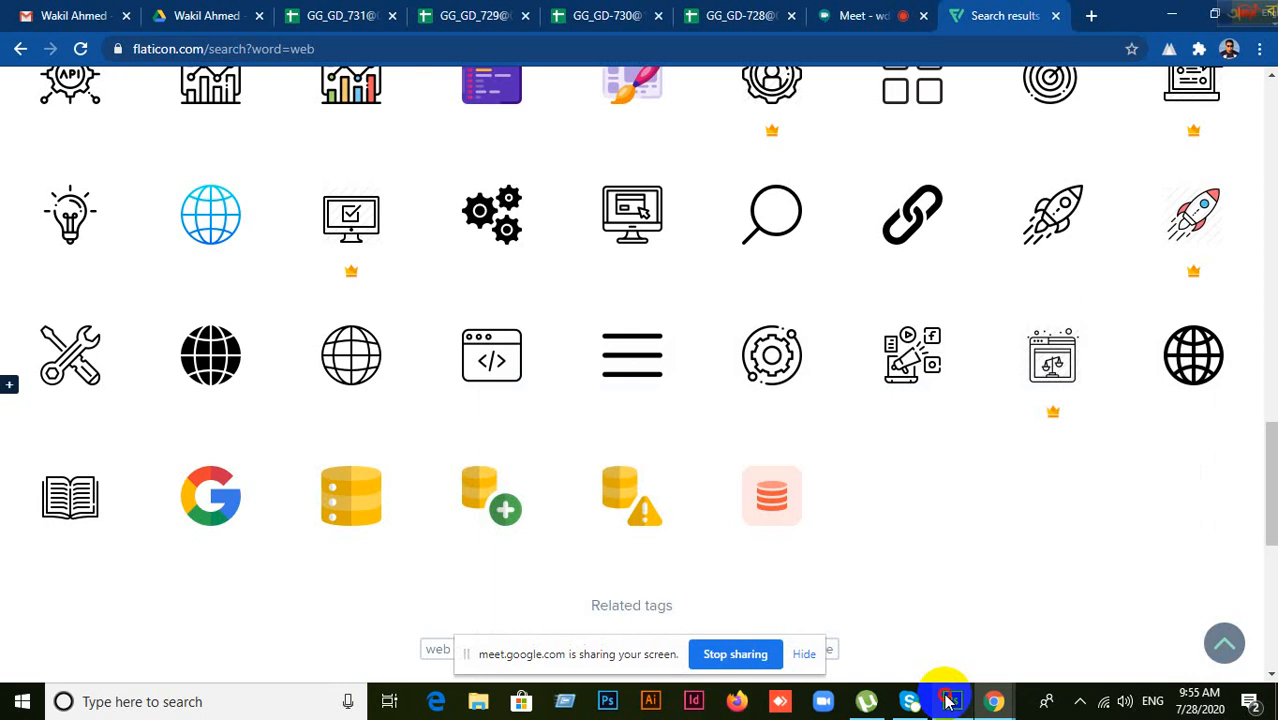
{"action": "left_click", "coordinate": [951, 701]}
{"action": "left_click", "coordinate": [951, 701]}
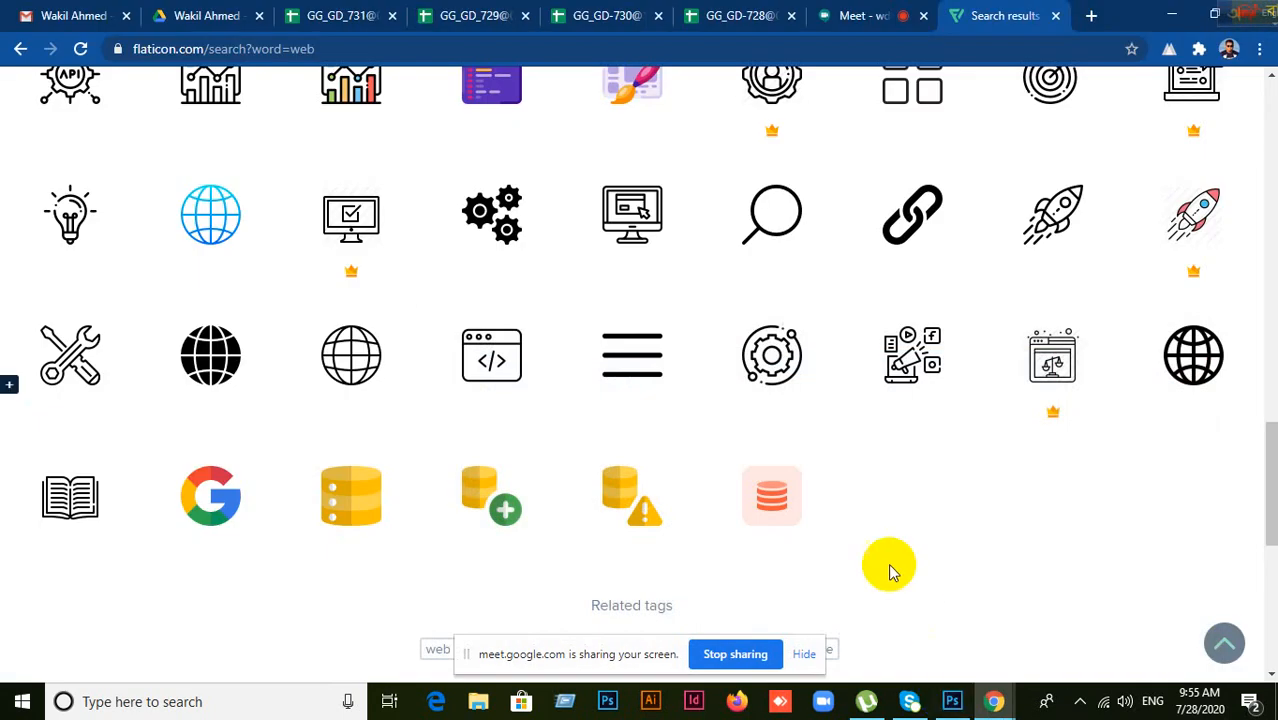
Step: Inspect the solid black globe icon and add it, bringing the collection to 4 icons
{"action": "scroll", "coordinate": [893, 570], "scroll_direction": "up", "scroll_amount": 1}
{"action": "scroll", "coordinate": [893, 570], "scroll_direction": "down", "scroll_amount": 5}
{"action": "scroll", "coordinate": [893, 570], "scroll_direction": "up", "scroll_amount": 3}
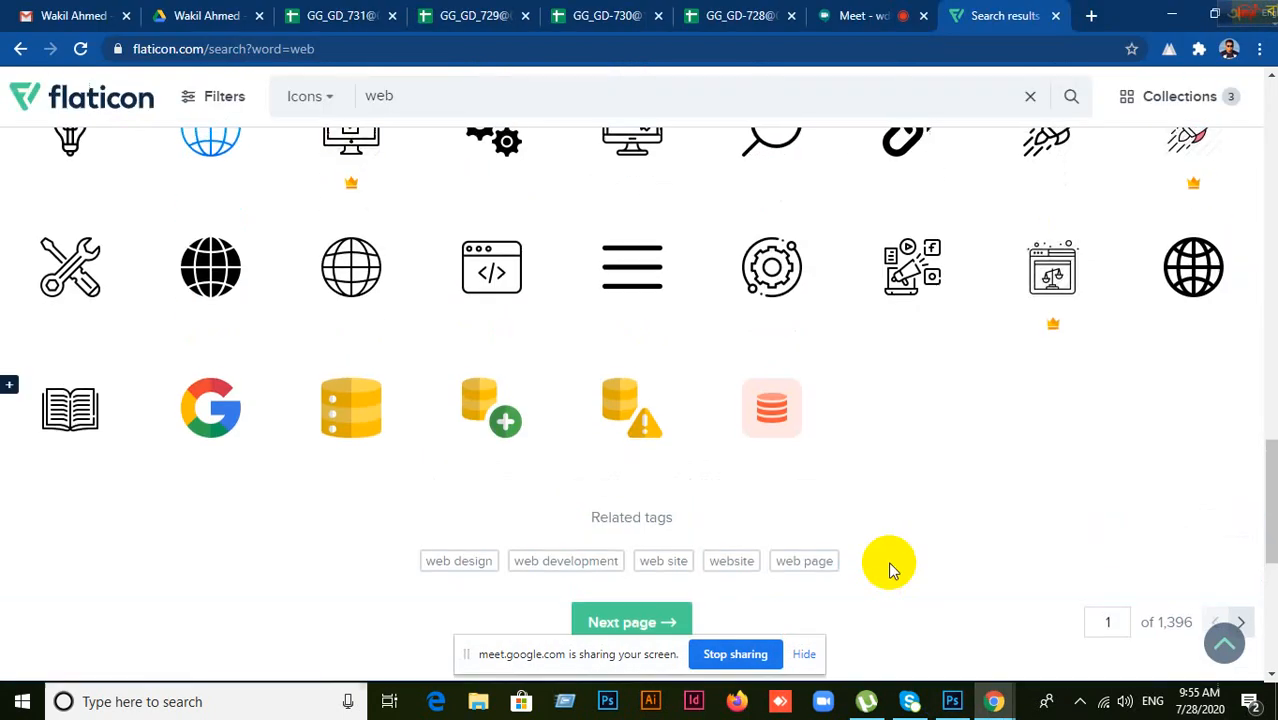
{"action": "scroll", "coordinate": [890, 568], "scroll_direction": "up", "scroll_amount": 3}
{"action": "scroll", "coordinate": [890, 565], "scroll_direction": "down", "scroll_amount": 2}
{"action": "mouse_move", "coordinate": [1136, 405]}
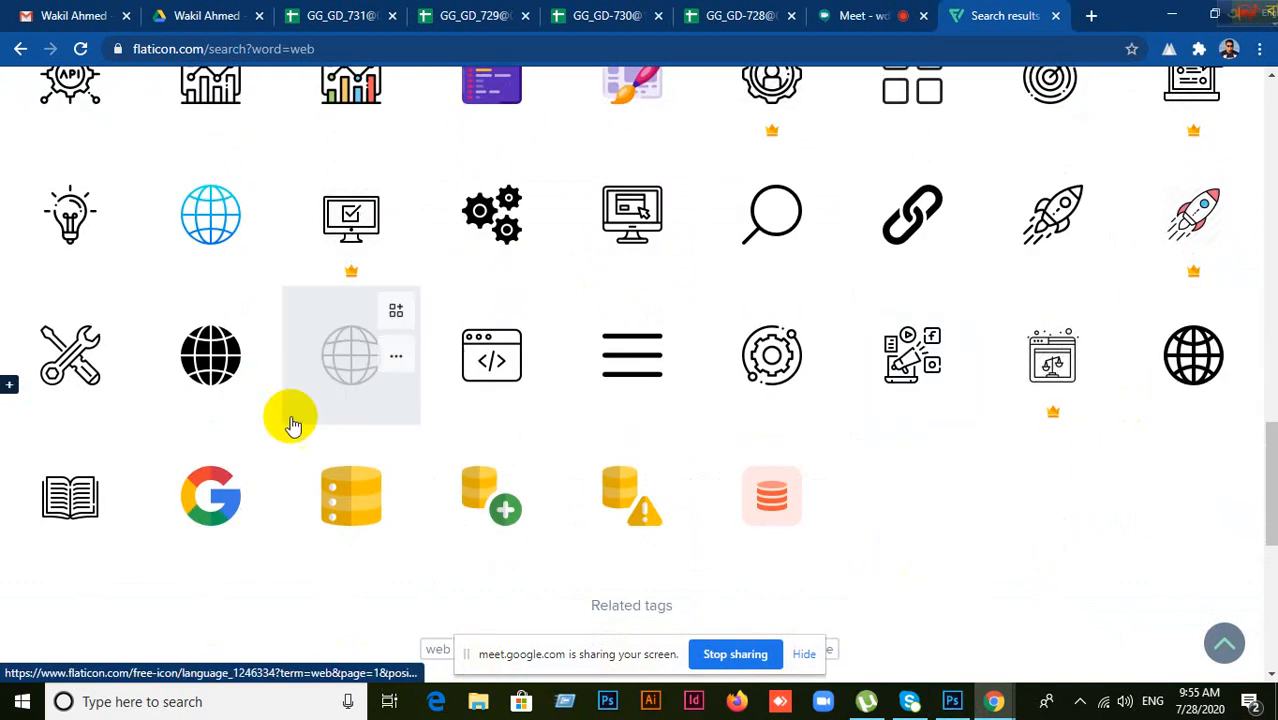
{"action": "left_click", "coordinate": [211, 366]}
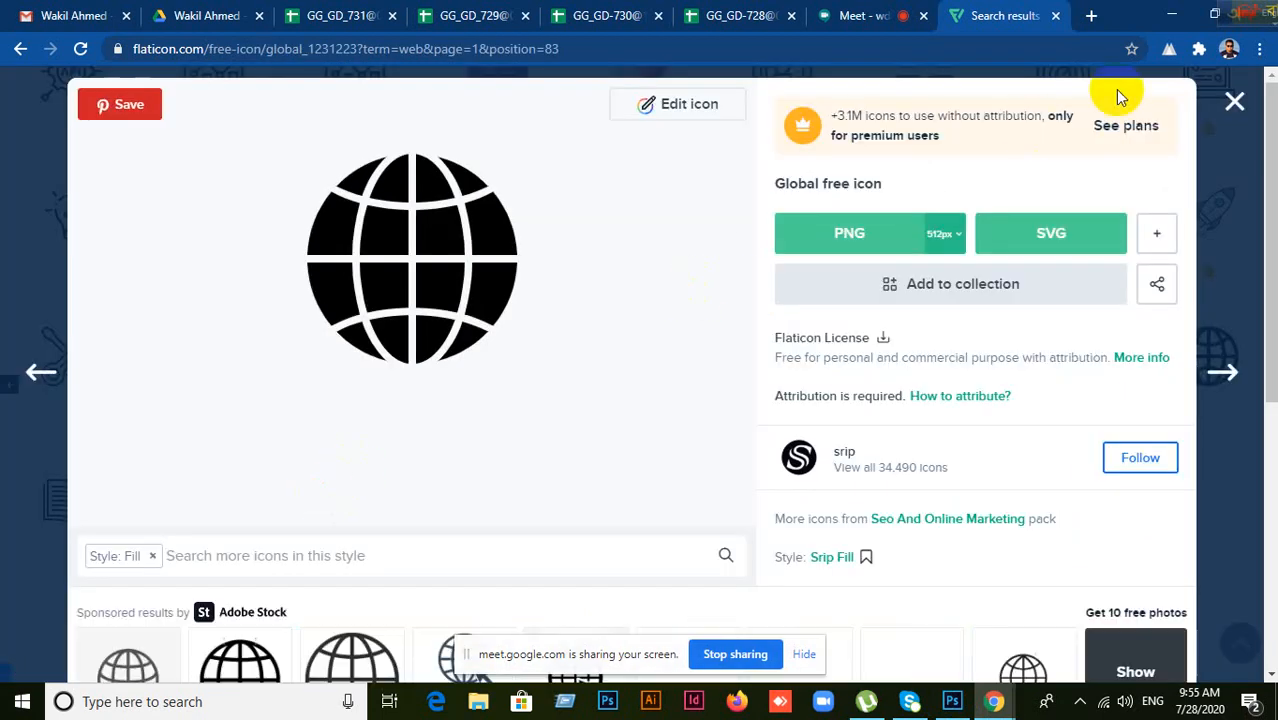
{"action": "left_click", "coordinate": [1234, 101]}
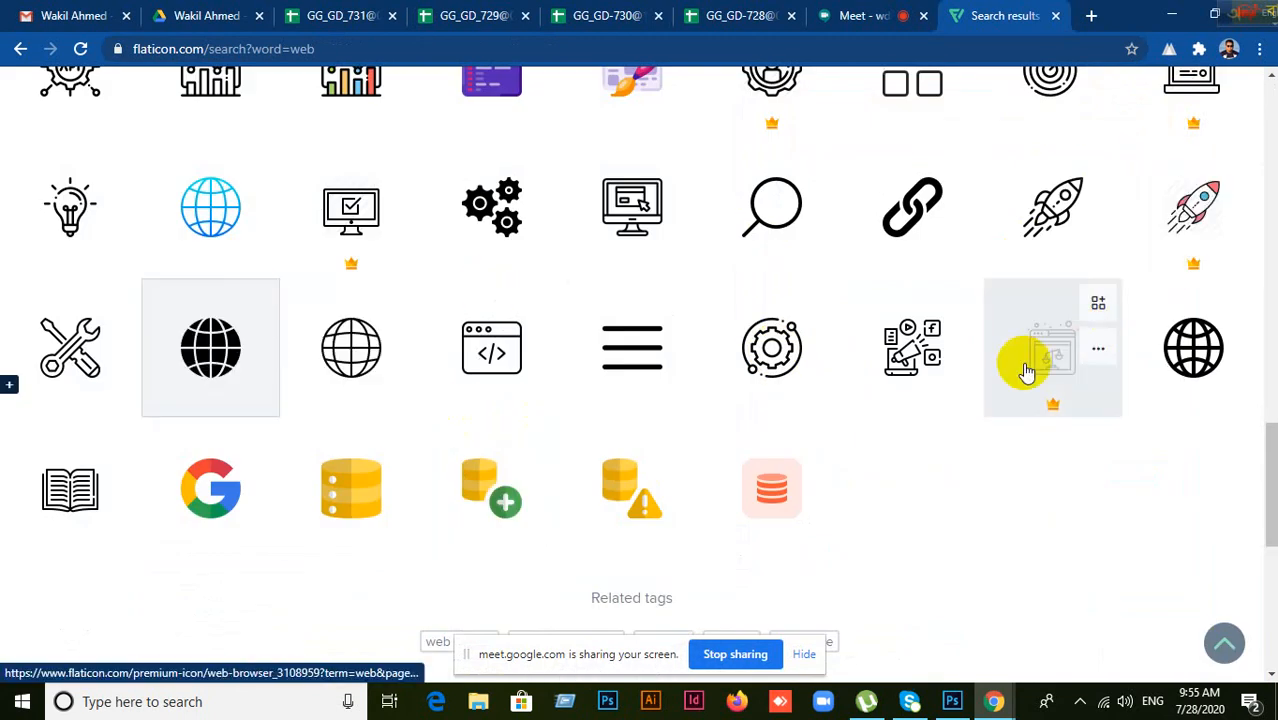
{"action": "scroll", "coordinate": [1021, 362], "scroll_direction": "up", "scroll_amount": 7}
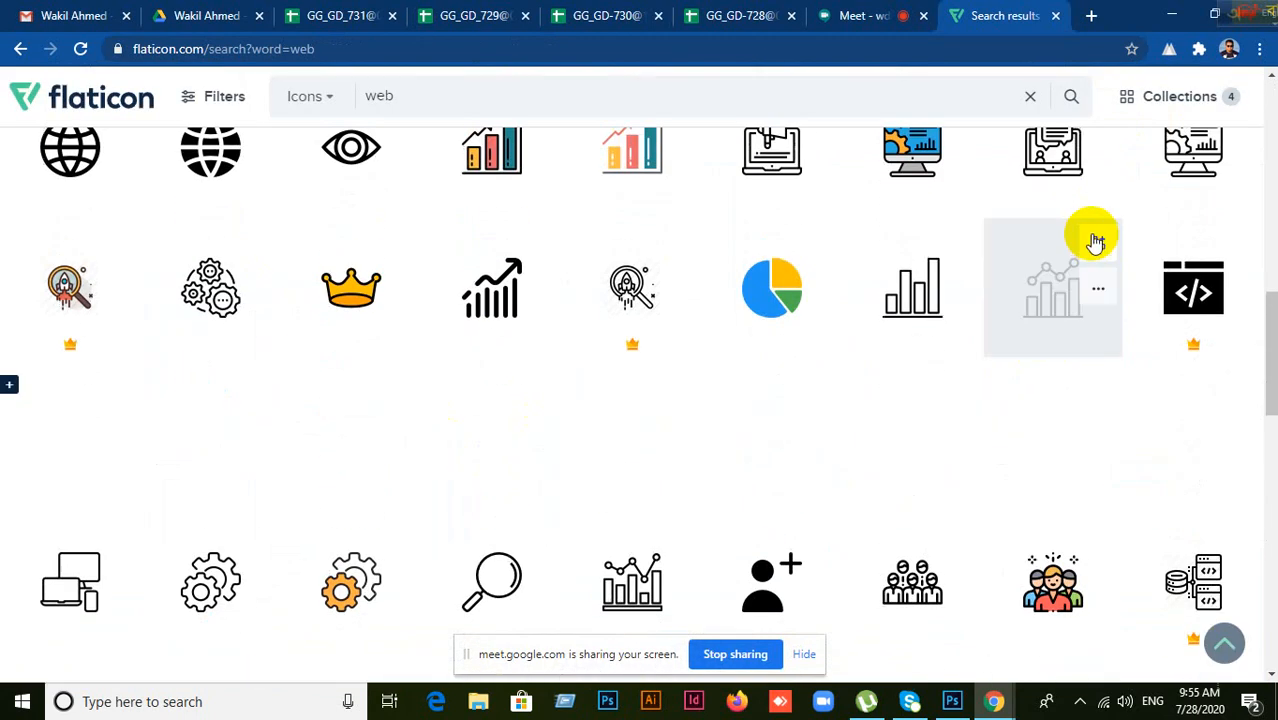
{"action": "left_click", "coordinate": [953, 701]}
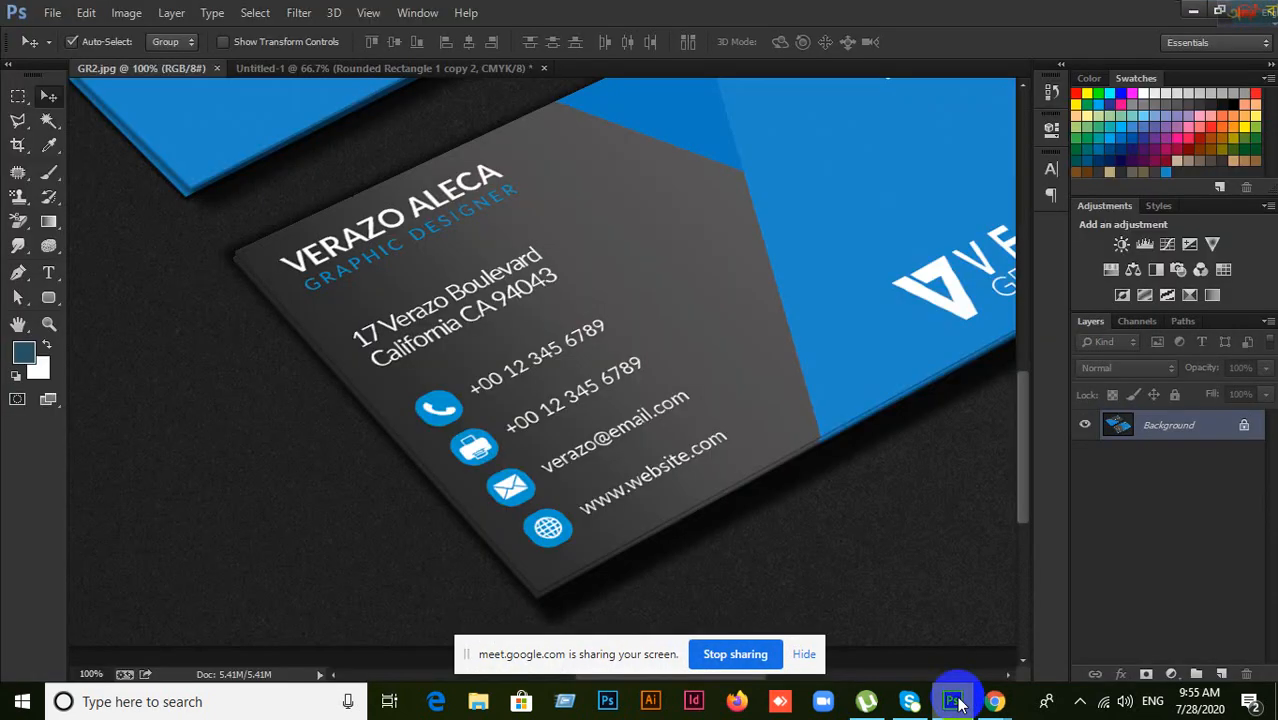
{"action": "left_click", "coordinate": [955, 701]}
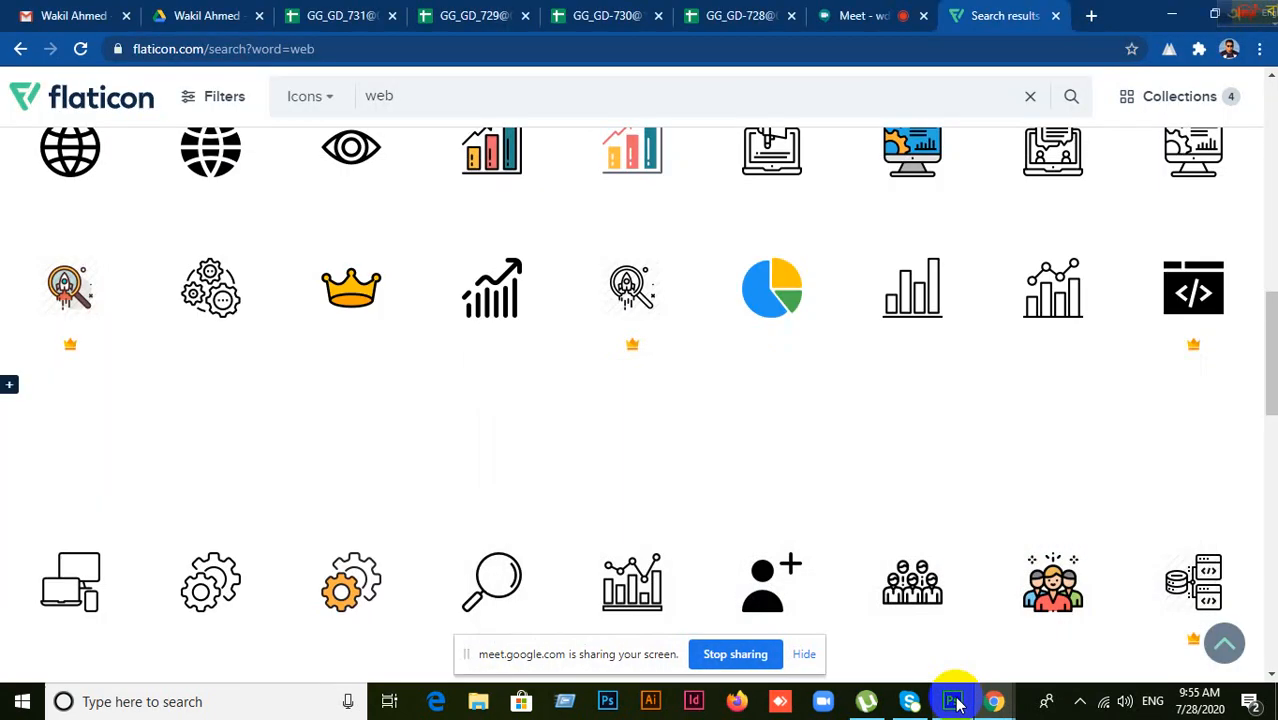
Step: Download the four-icon collection in PSD format with free attribution as a zip
{"action": "left_click", "coordinate": [1177, 106]}
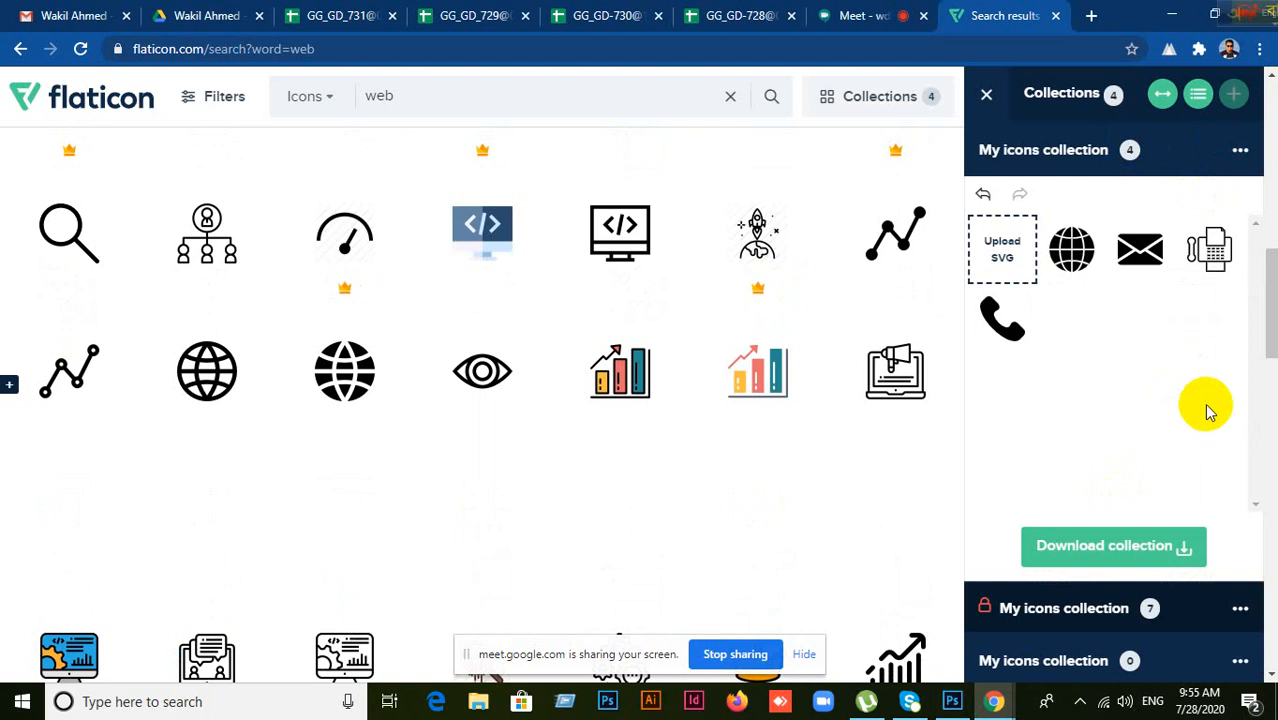
{"action": "left_click", "coordinate": [1113, 548]}
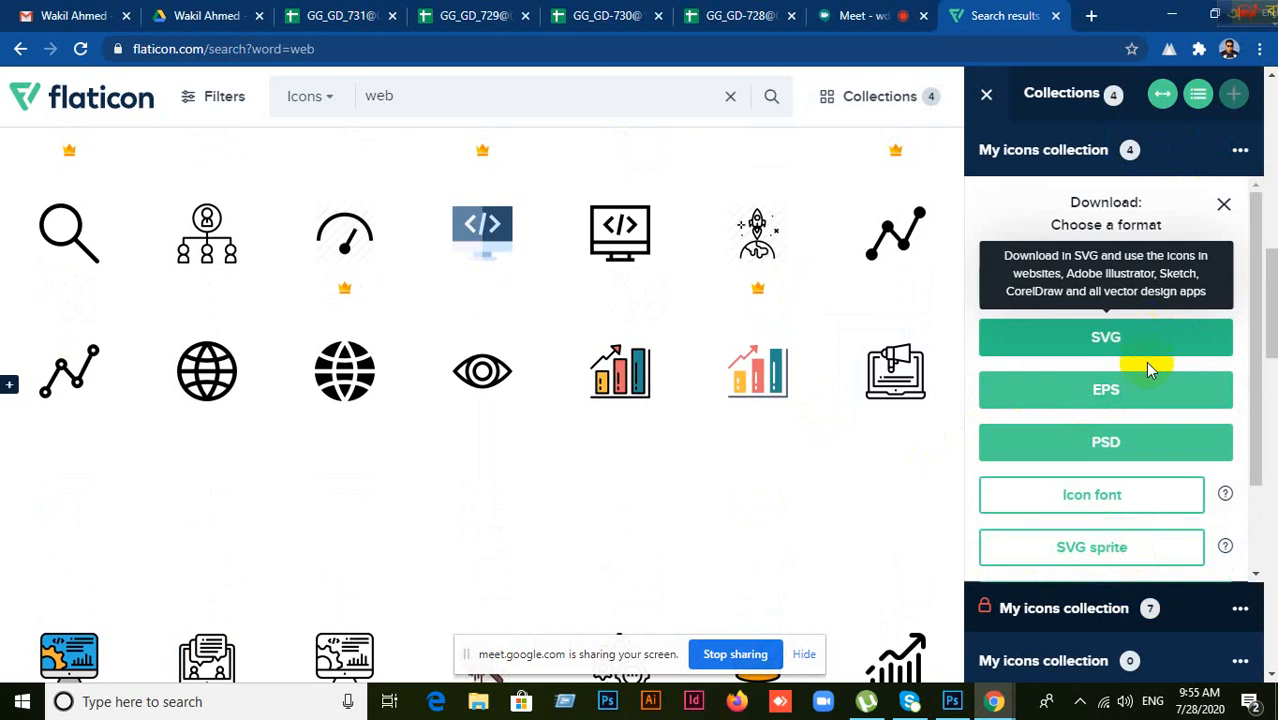
{"action": "left_click", "coordinate": [1106, 445]}
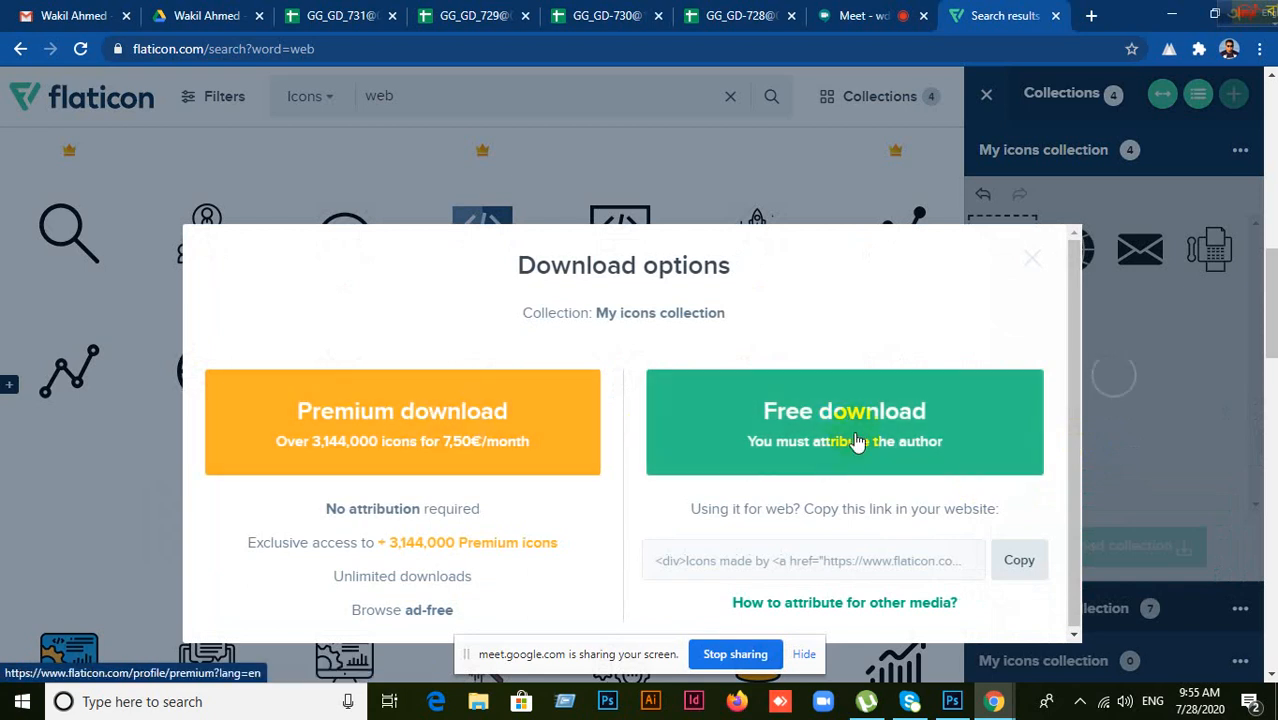
{"action": "left_click", "coordinate": [749, 427]}
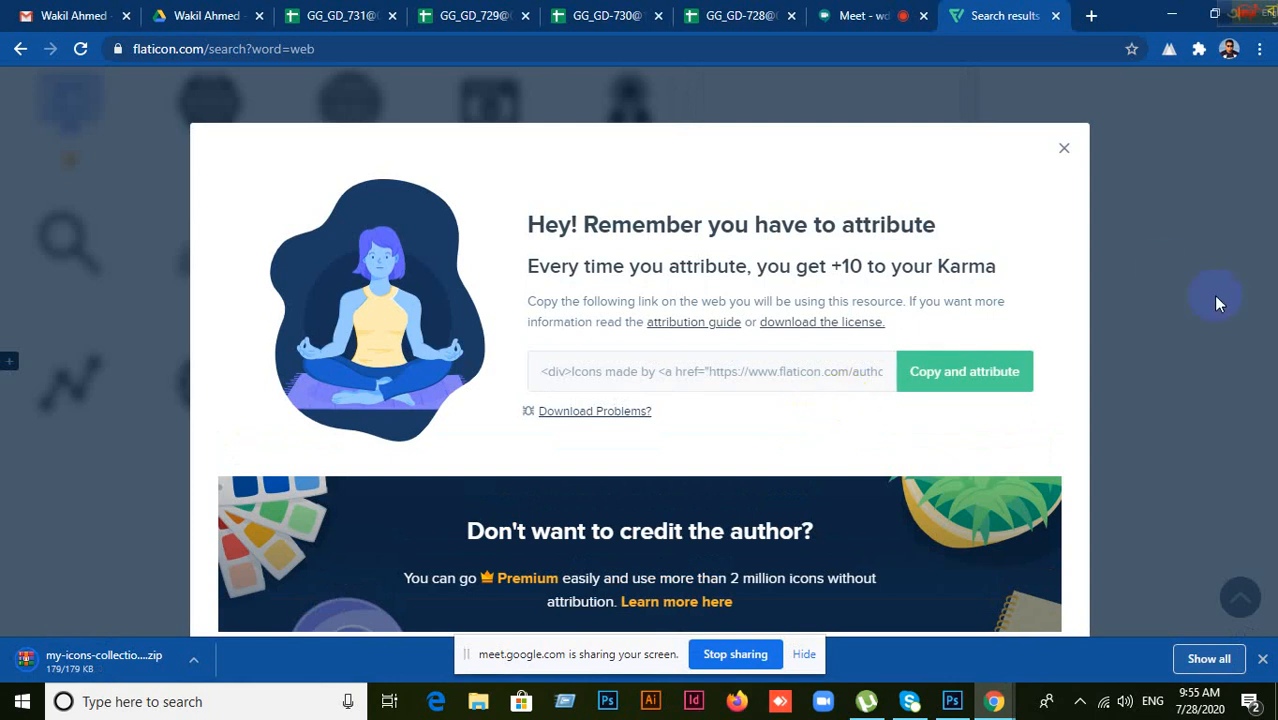
{"action": "left_click", "coordinate": [1065, 152]}
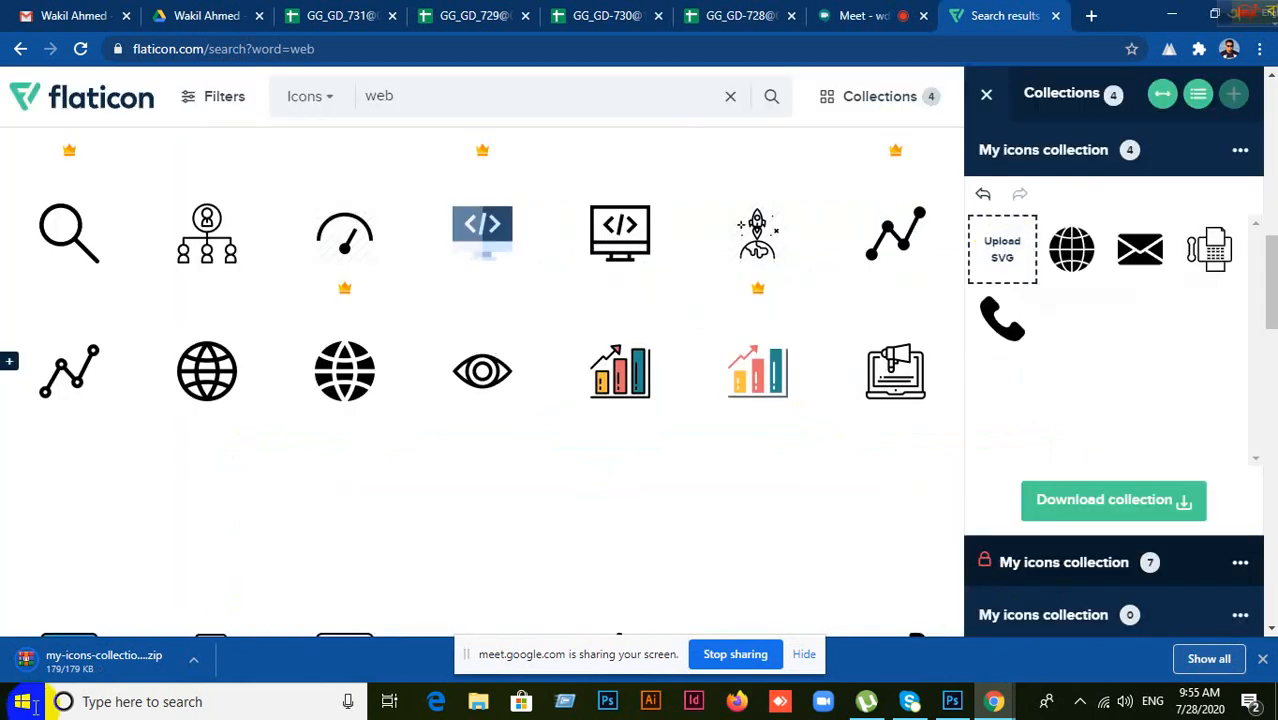
{"action": "right_click", "coordinate": [103, 667]}
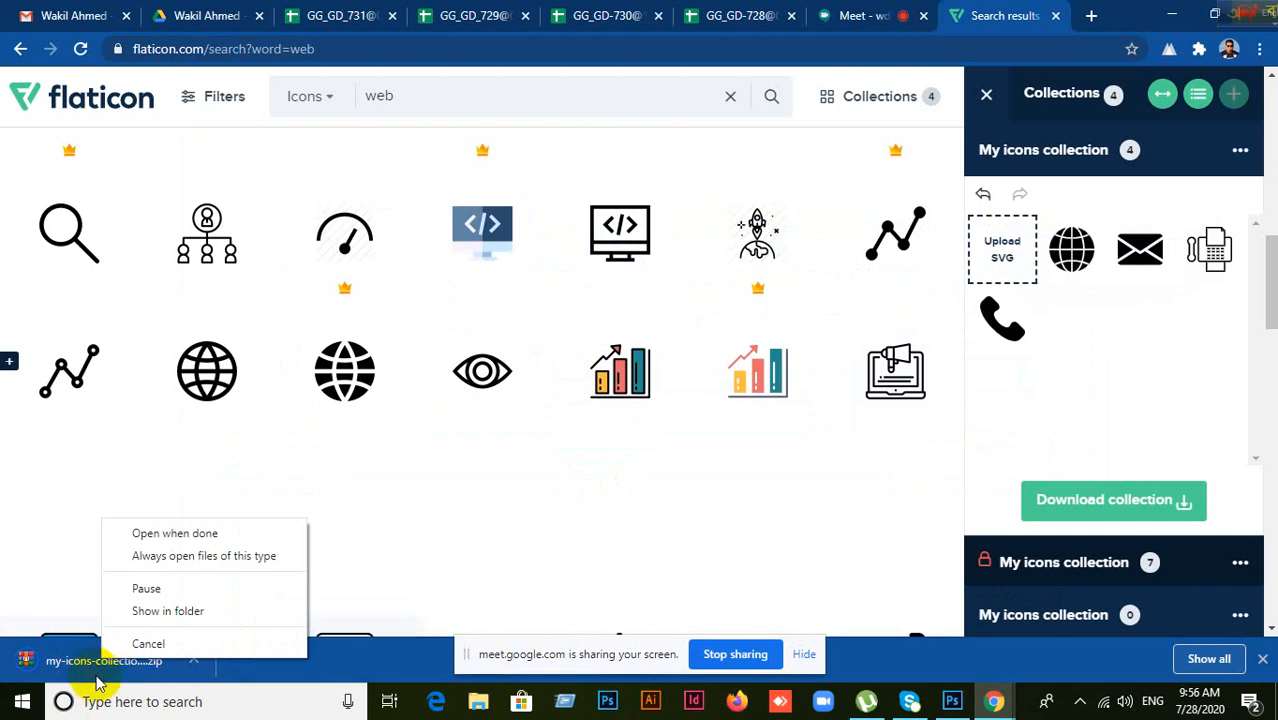
Step: Show the downloaded my-icons-collection zip in its folder
{"action": "left_click", "coordinate": [143, 608]}
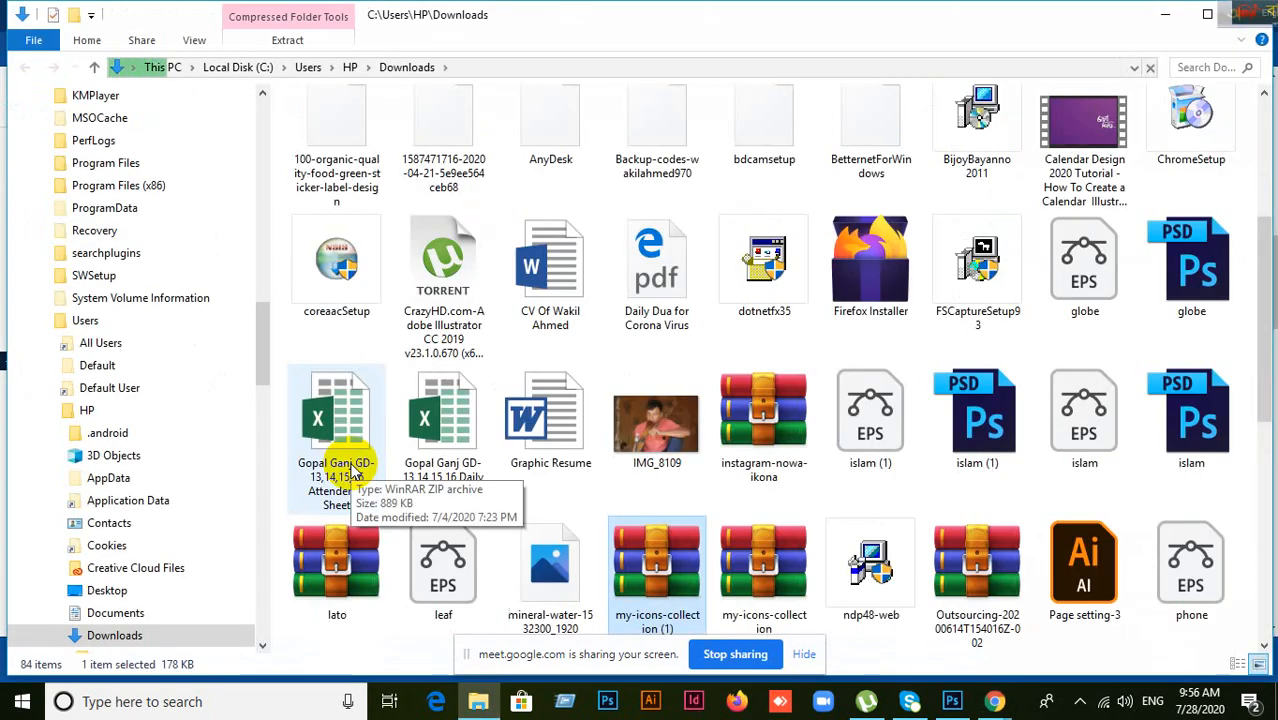
{"action": "scroll", "coordinate": [689, 328], "scroll_direction": "up", "scroll_amount": 3}
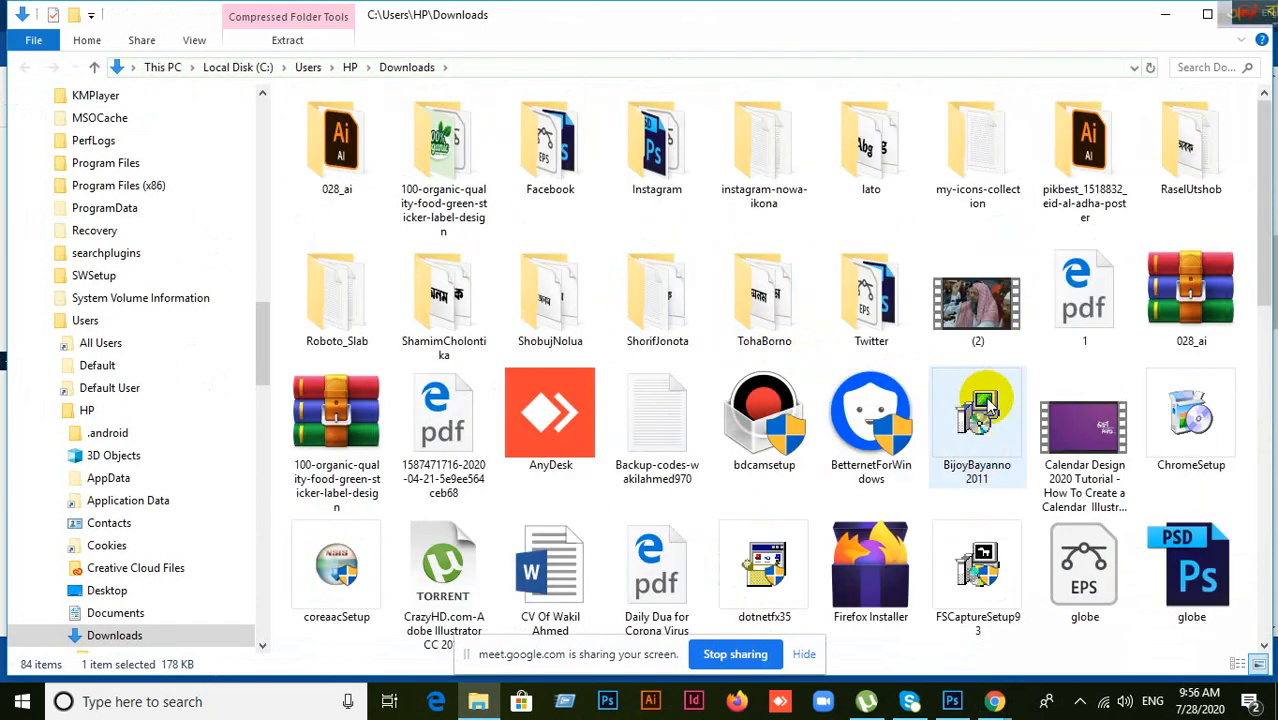
{"action": "scroll", "coordinate": [760, 400], "scroll_direction": "down", "scroll_amount": 2}
{"action": "scroll", "coordinate": [870, 490], "scroll_direction": "down", "scroll_amount": 8}
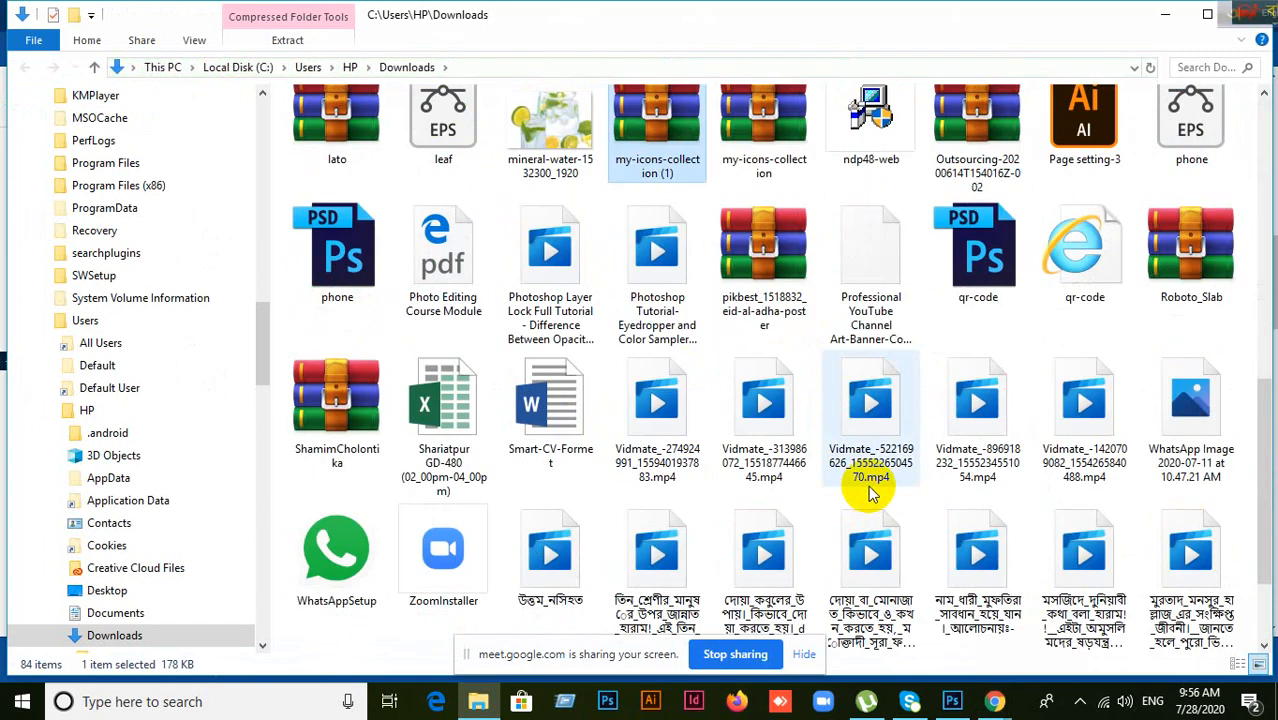
{"action": "scroll", "coordinate": [913, 500], "scroll_direction": "up", "scroll_amount": 5}
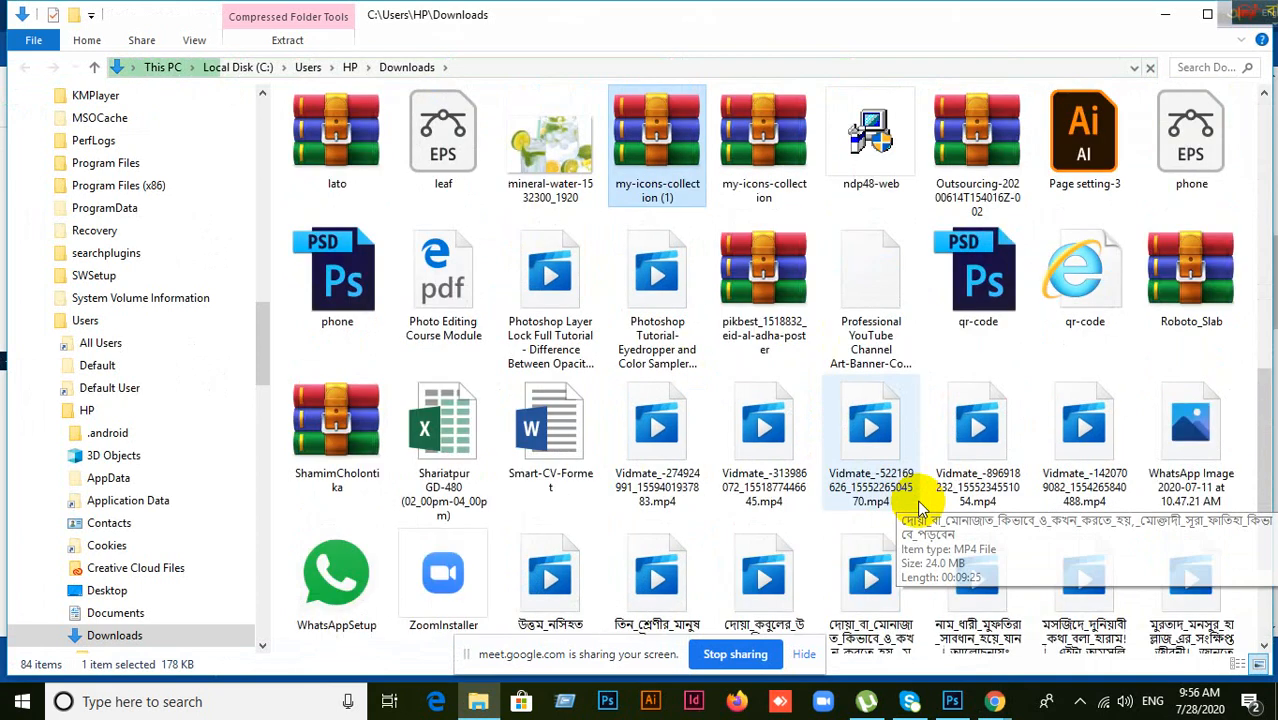
{"action": "scroll", "coordinate": [920, 505], "scroll_direction": "up", "scroll_amount": 3}
{"action": "scroll", "coordinate": [921, 498], "scroll_direction": "down", "scroll_amount": 2}
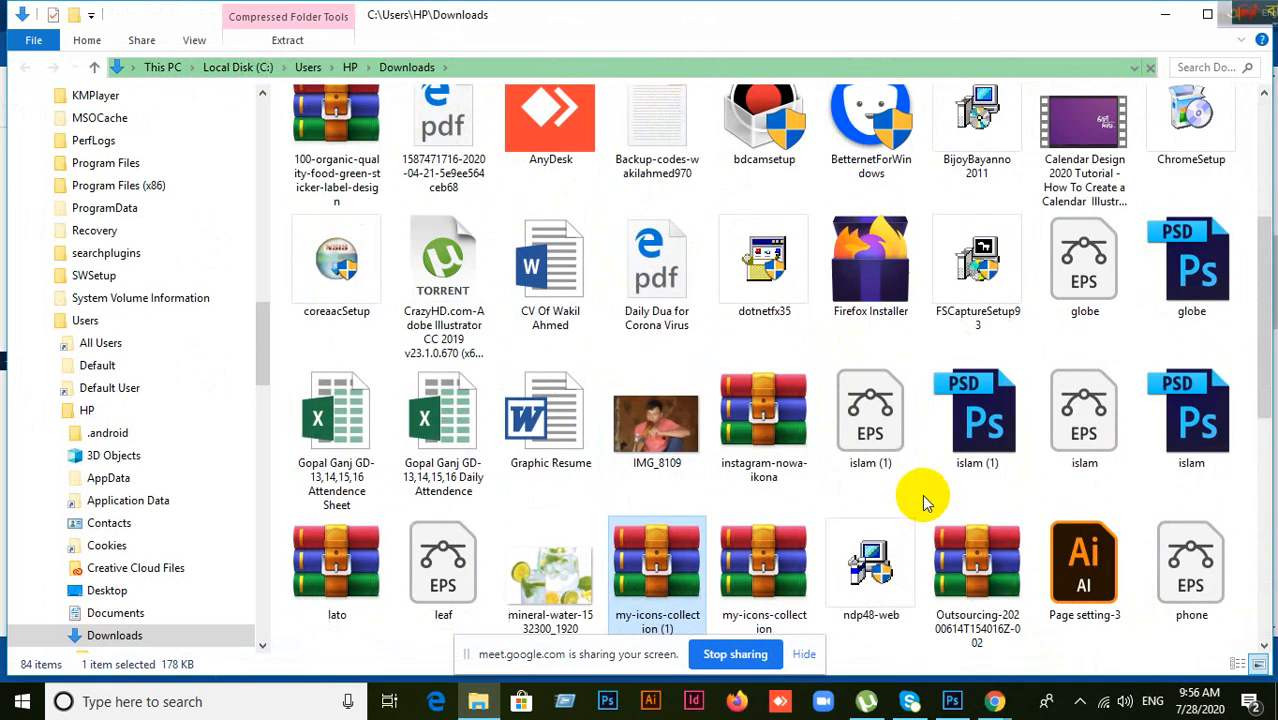
{"action": "scroll", "coordinate": [665, 580], "scroll_direction": "down", "scroll_amount": 3}
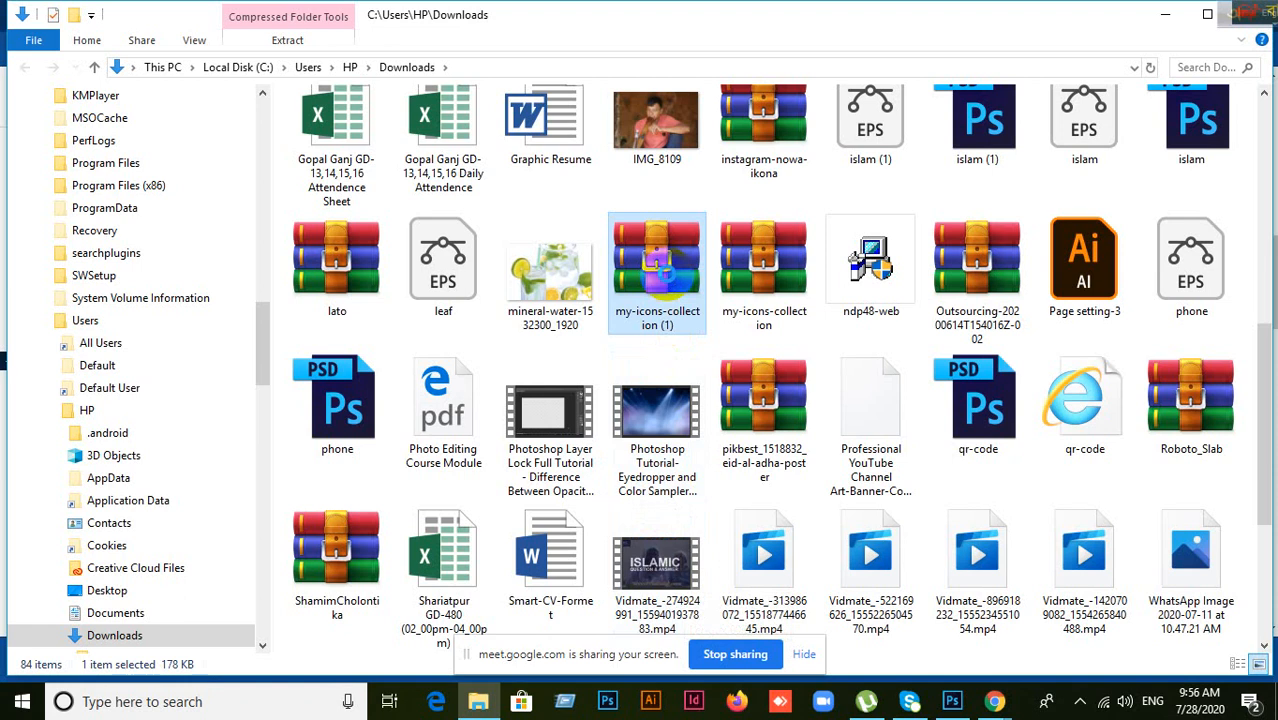
Step: Extract the zip to my-icons-collection (1) and open its psd folder
{"action": "right_click", "coordinate": [667, 279]}
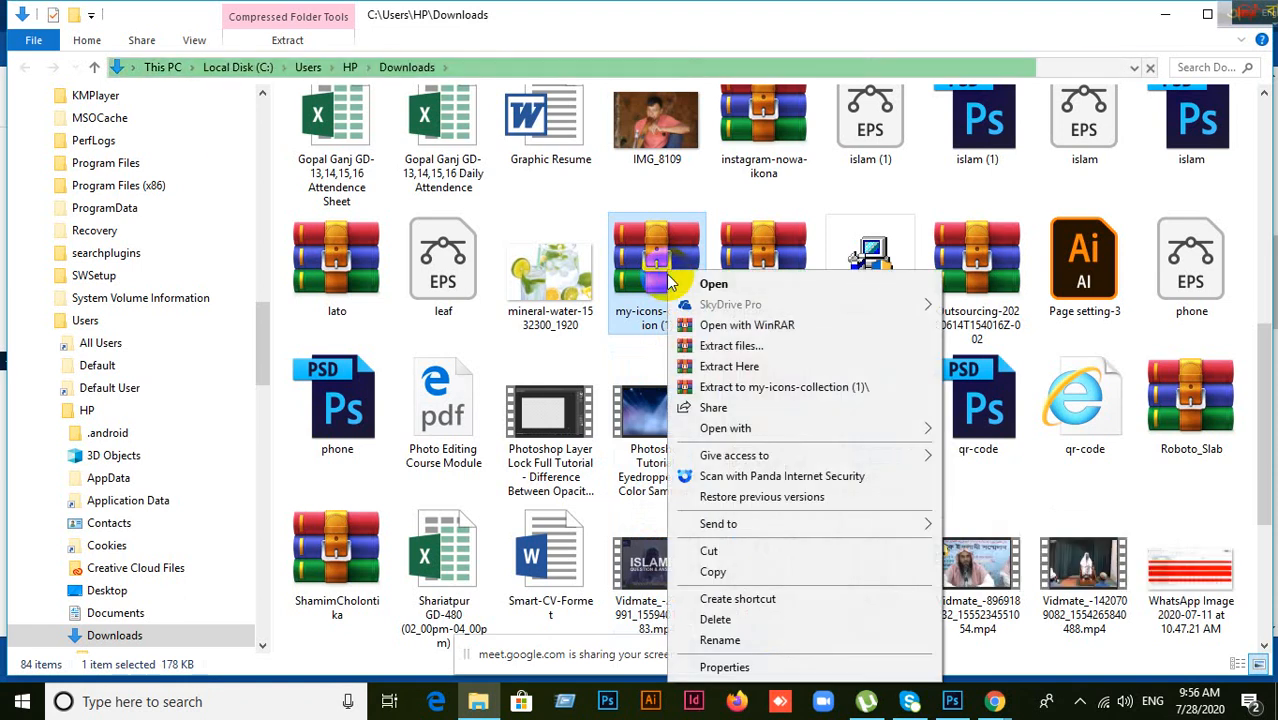
{"action": "left_click", "coordinate": [733, 389]}
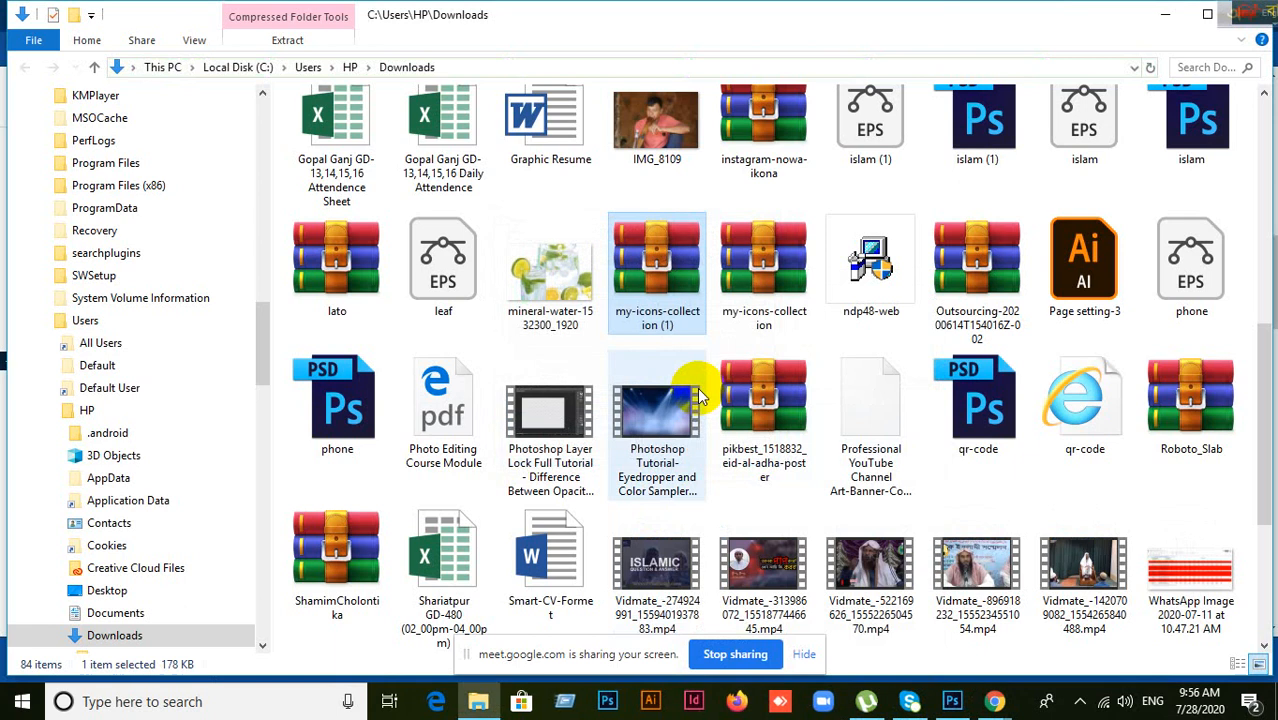
{"action": "scroll", "coordinate": [697, 390], "scroll_direction": "up", "scroll_amount": 8}
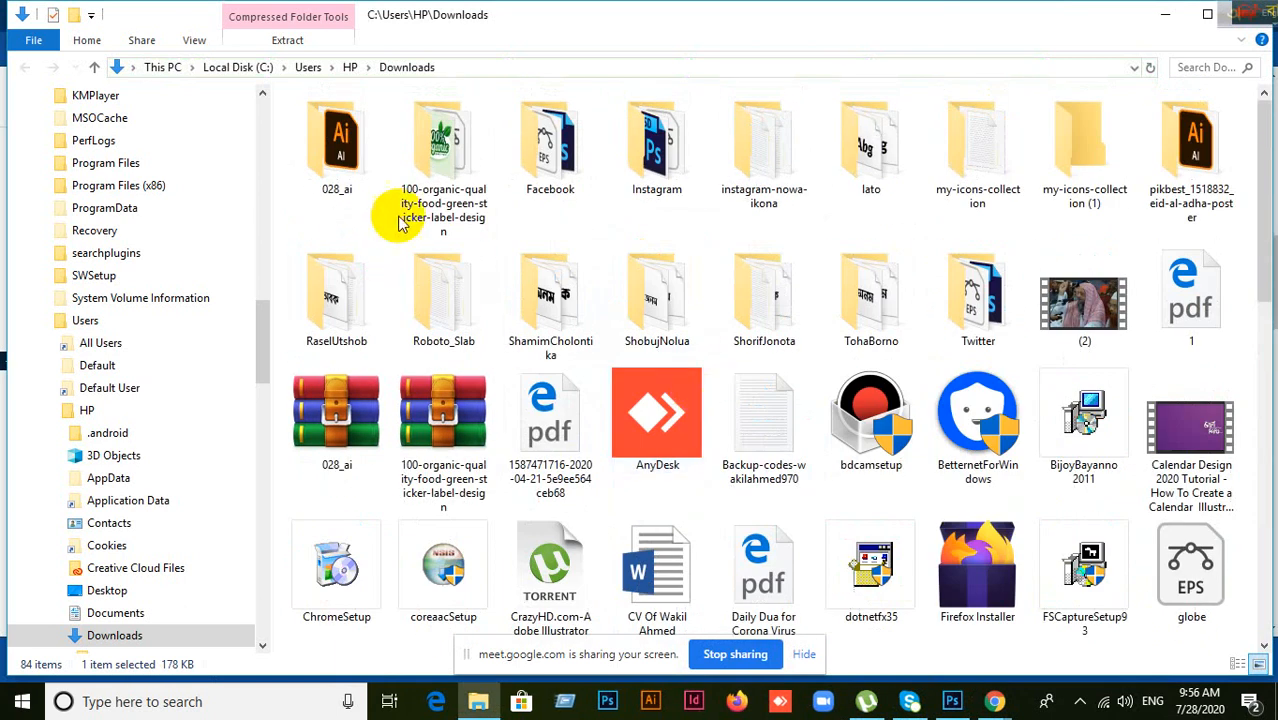
{"action": "left_click", "coordinate": [1068, 172]}
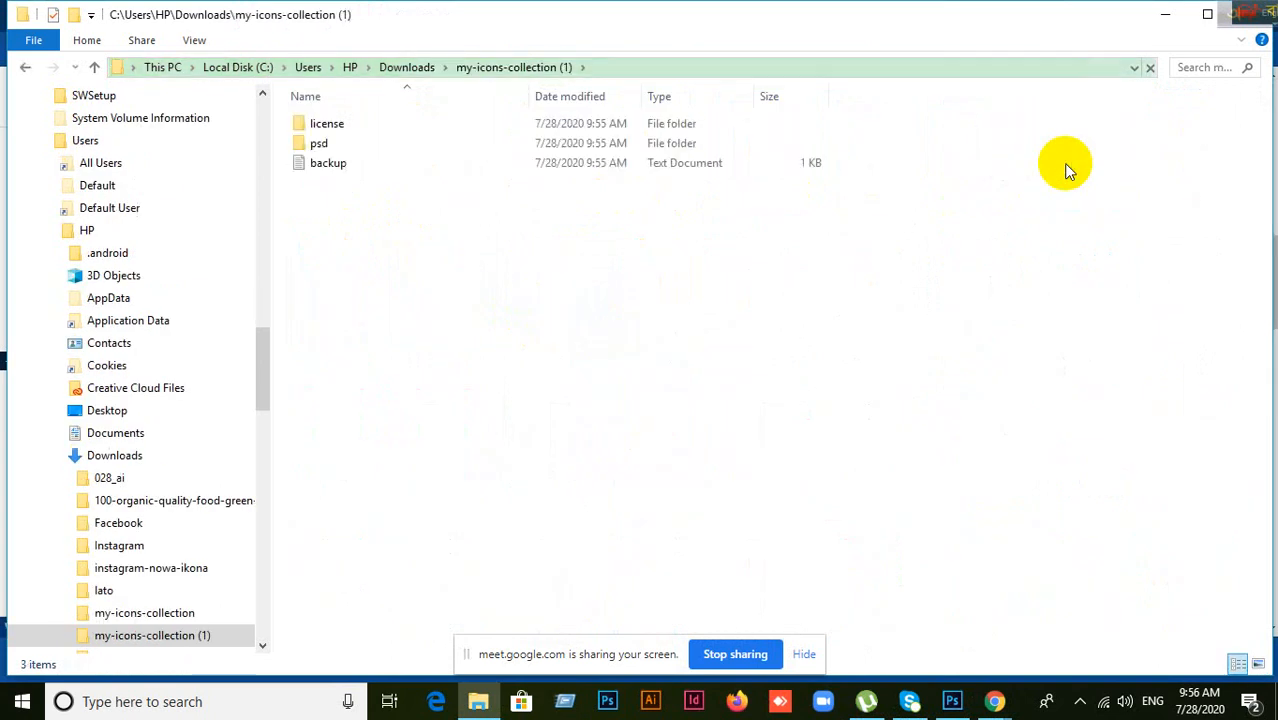
{"action": "double_click", "coordinate": [318, 143]}
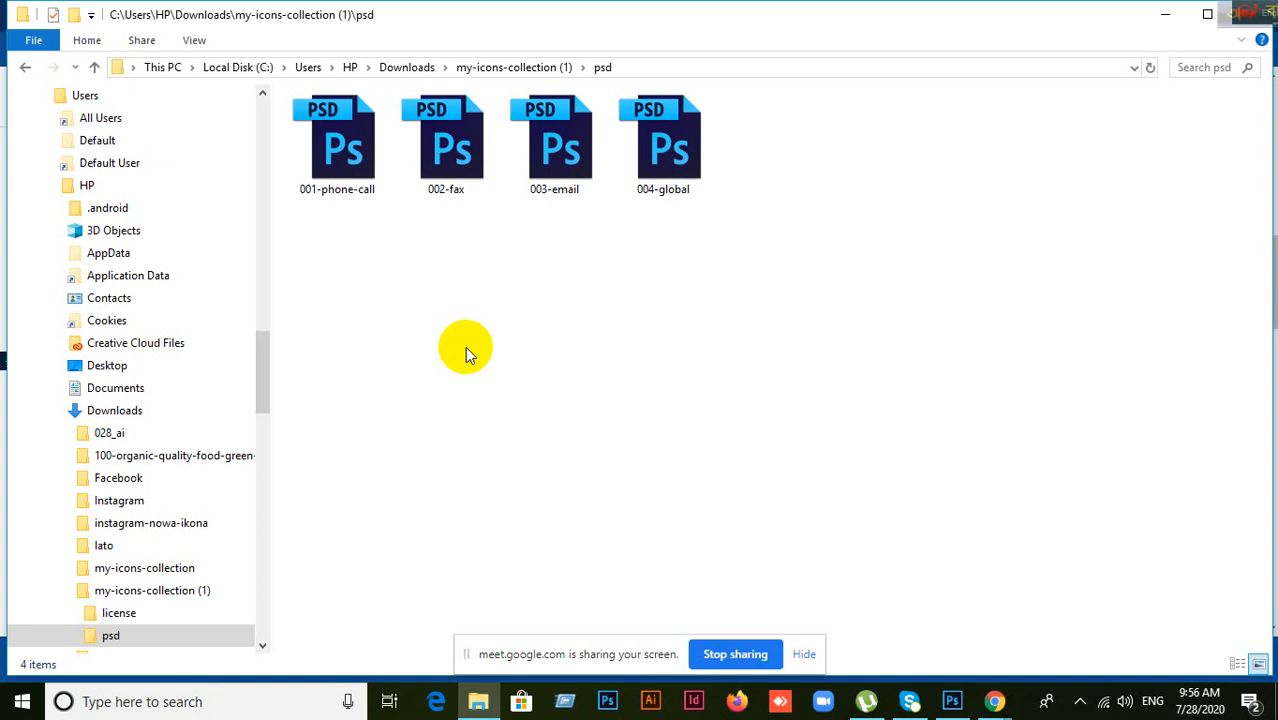
{"action": "left_click", "coordinate": [954, 702]}
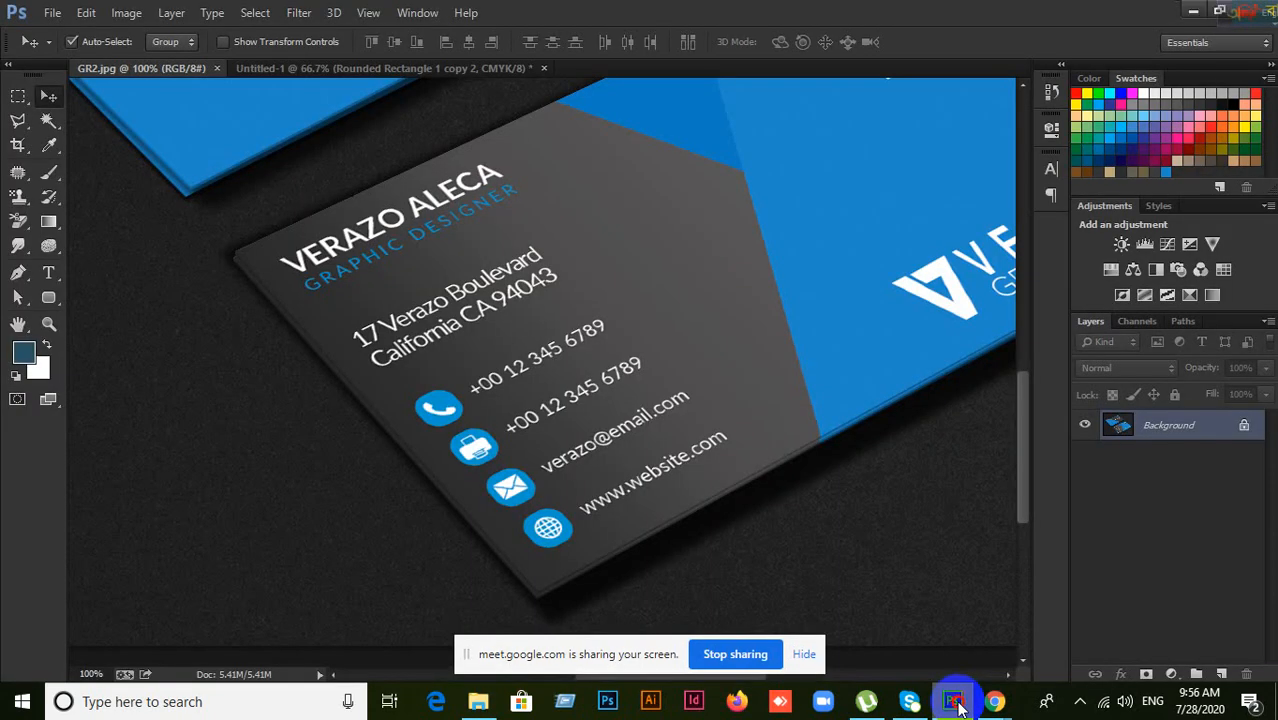
Step: Switch back to Photoshop and start File > Open
{"action": "left_click", "coordinate": [955, 703]}
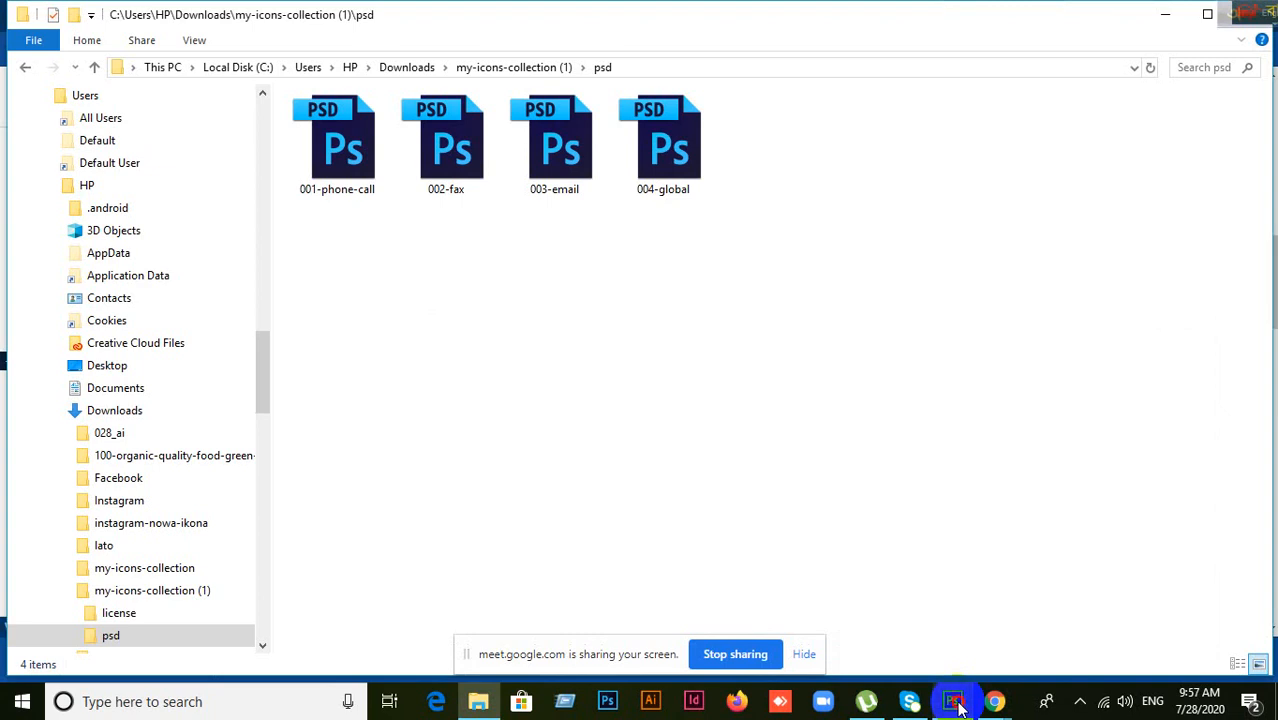
{"action": "left_click", "coordinate": [955, 701]}
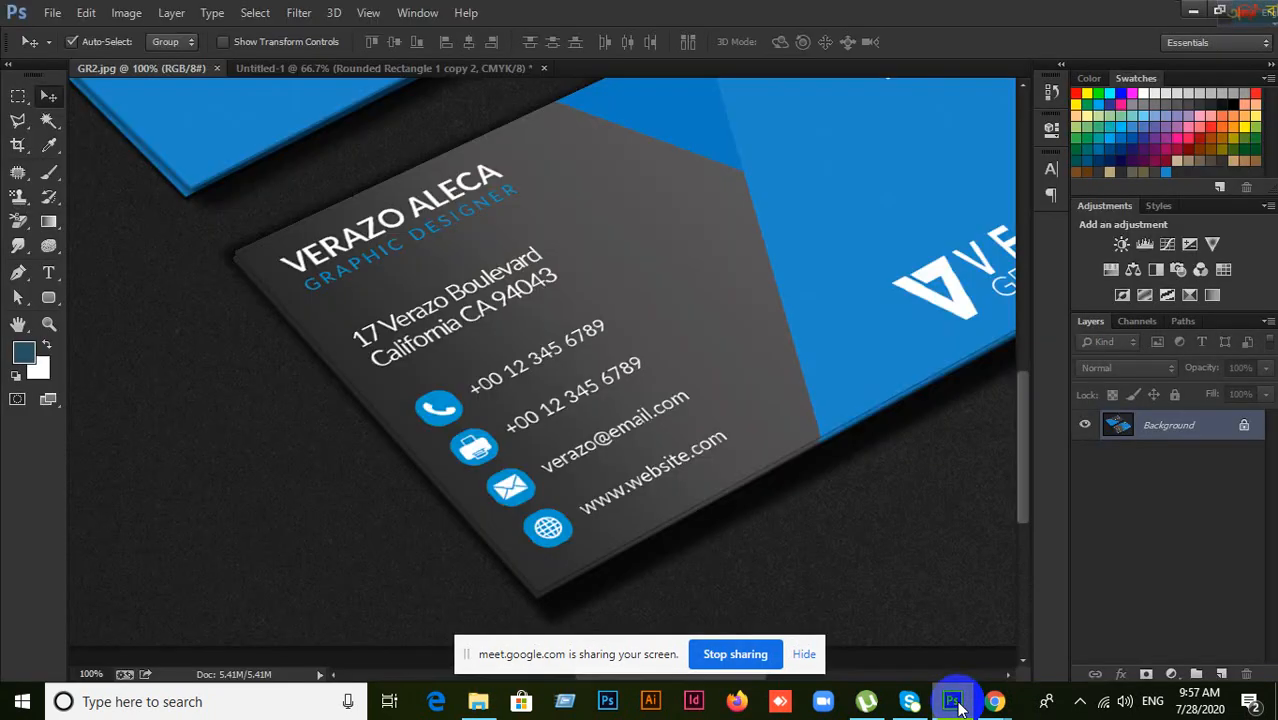
{"action": "left_click", "coordinate": [958, 704]}
{"action": "left_click", "coordinate": [958, 704]}
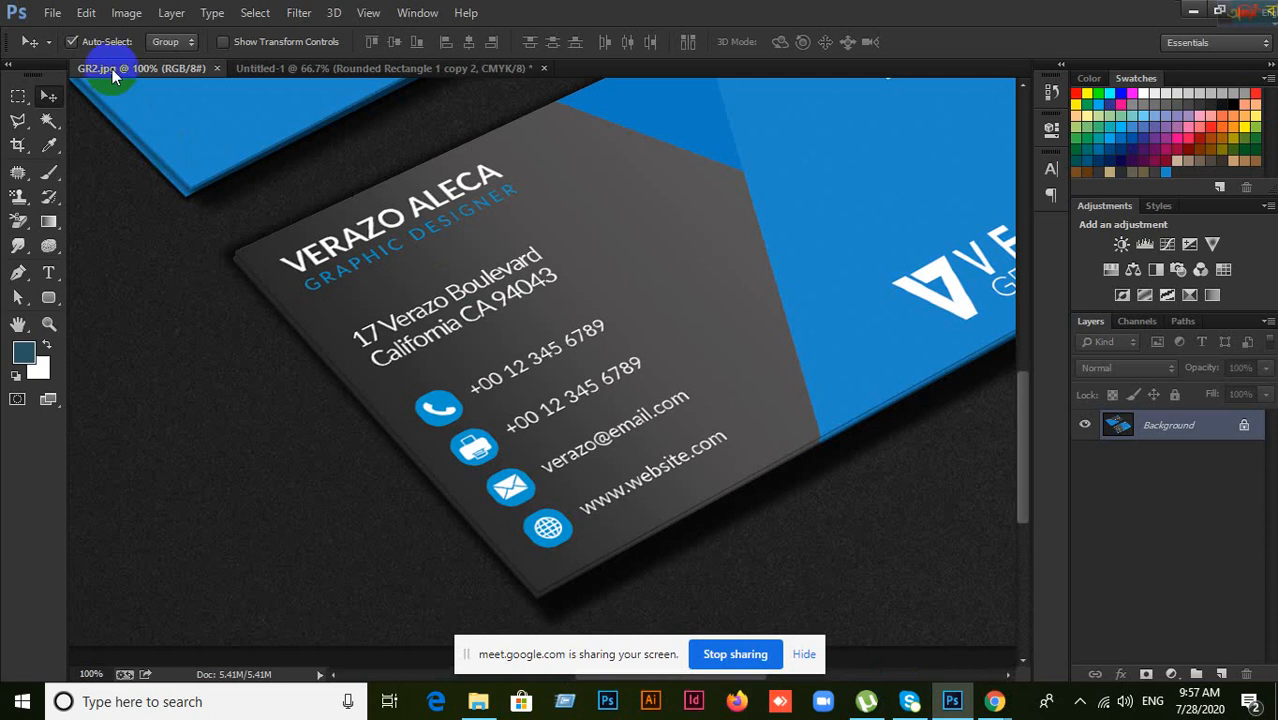
{"action": "left_click", "coordinate": [47, 18]}
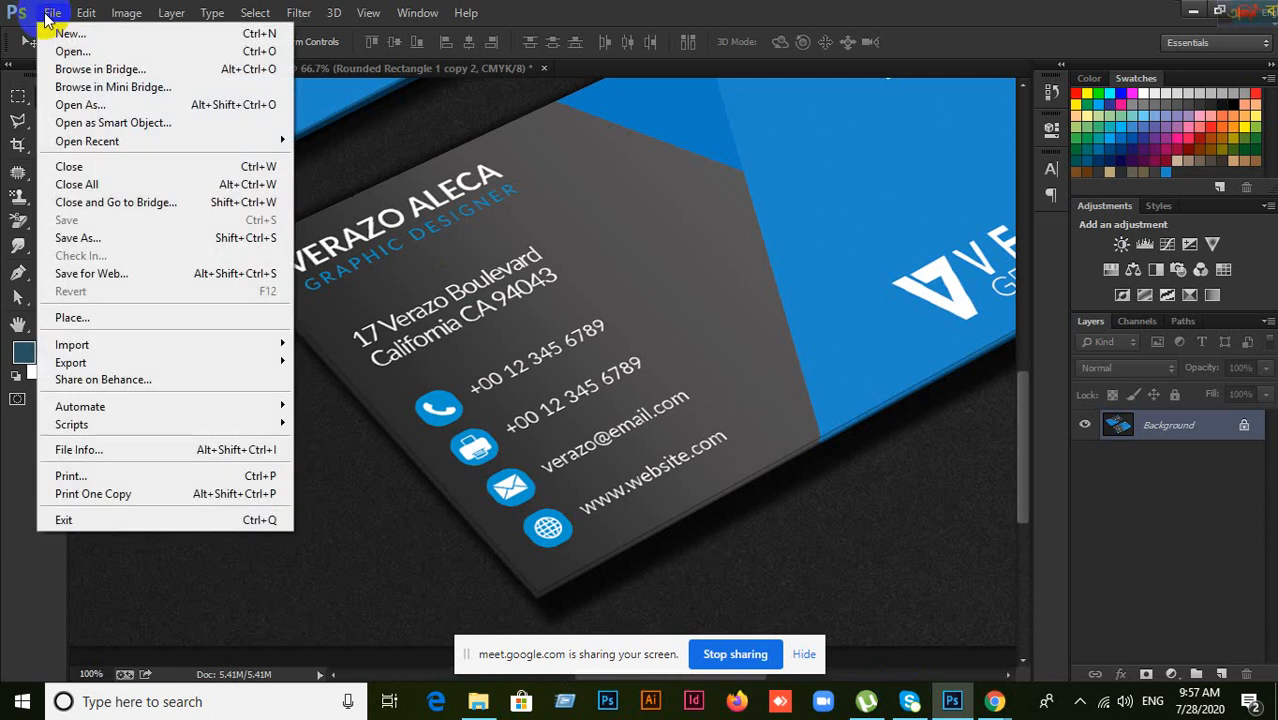
{"action": "left_click", "coordinate": [61, 54]}
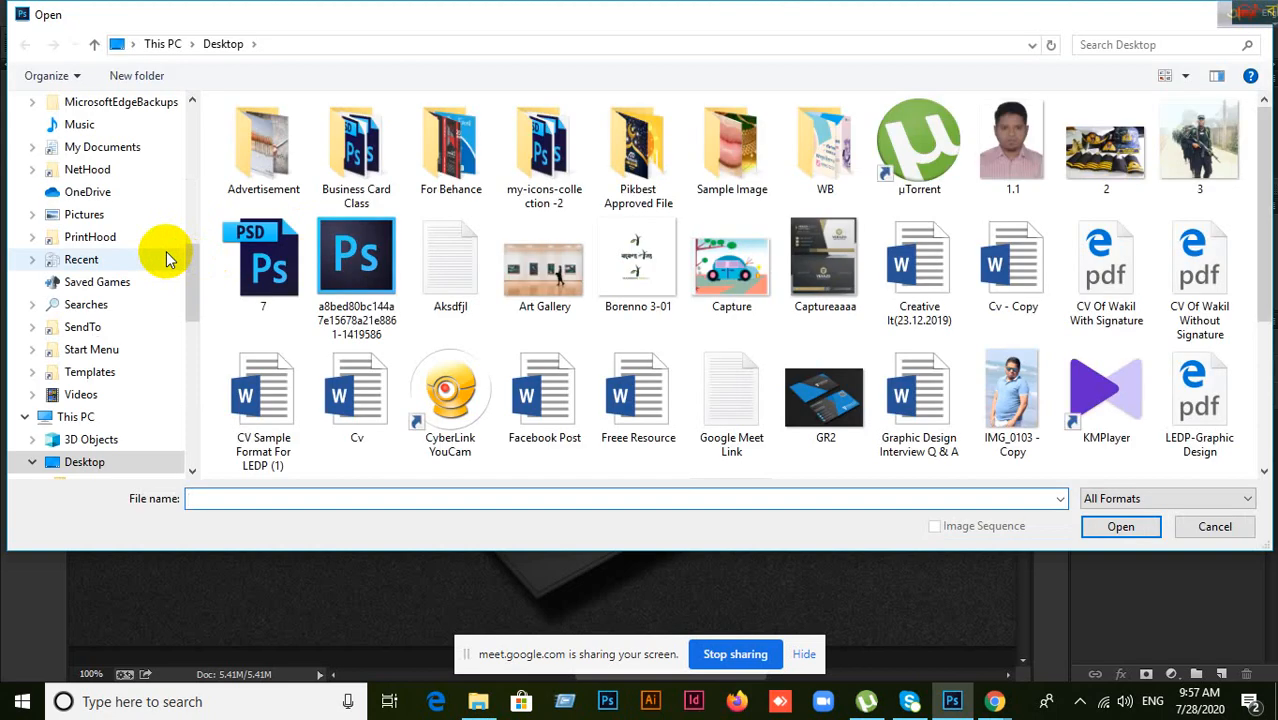
Step: Browse to Downloads\my-icons-collection (1)\psd and open all four icon PSDs
{"action": "scroll", "coordinate": [105, 216], "scroll_direction": "up", "scroll_amount": 5}
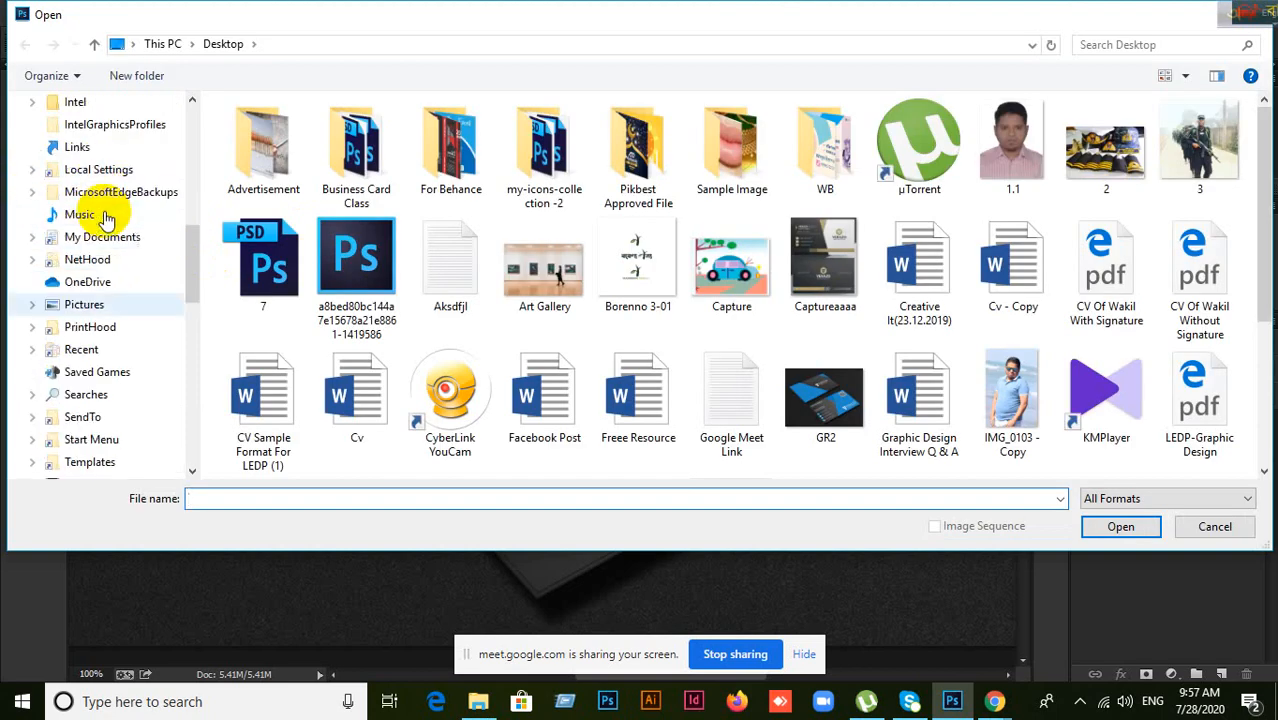
{"action": "scroll", "coordinate": [107, 217], "scroll_direction": "up", "scroll_amount": 5}
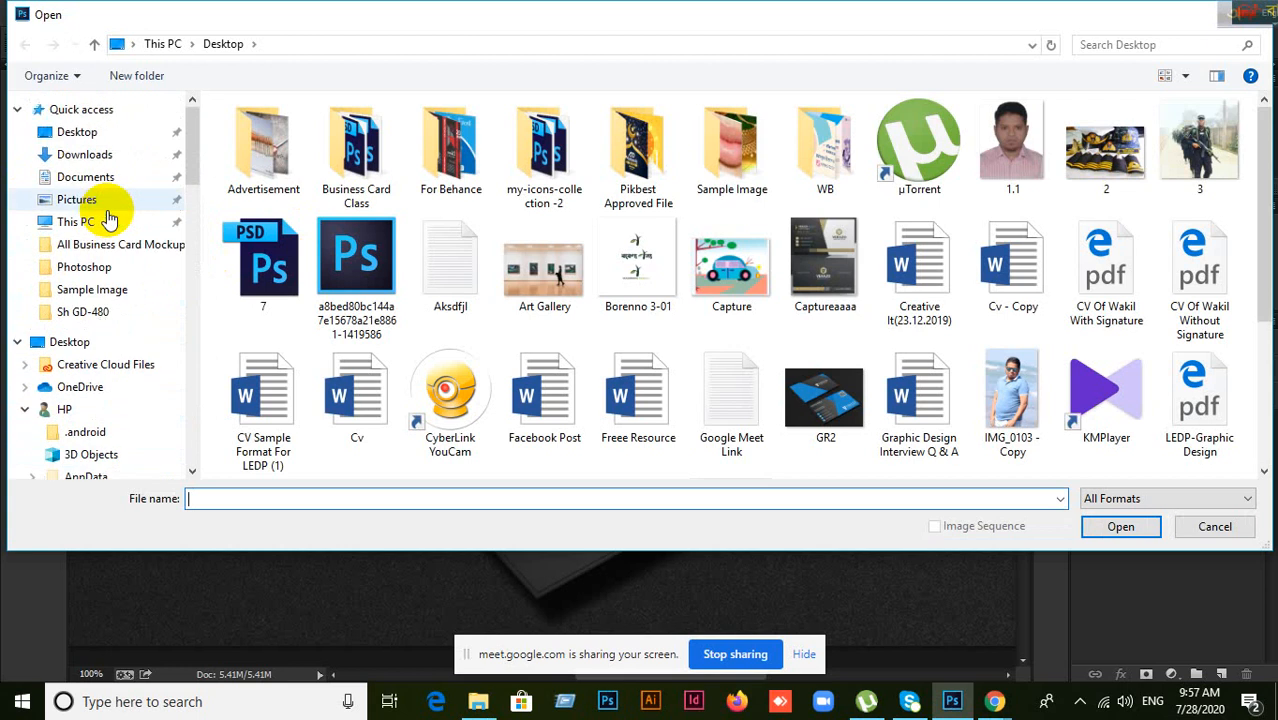
{"action": "left_click", "coordinate": [90, 155]}
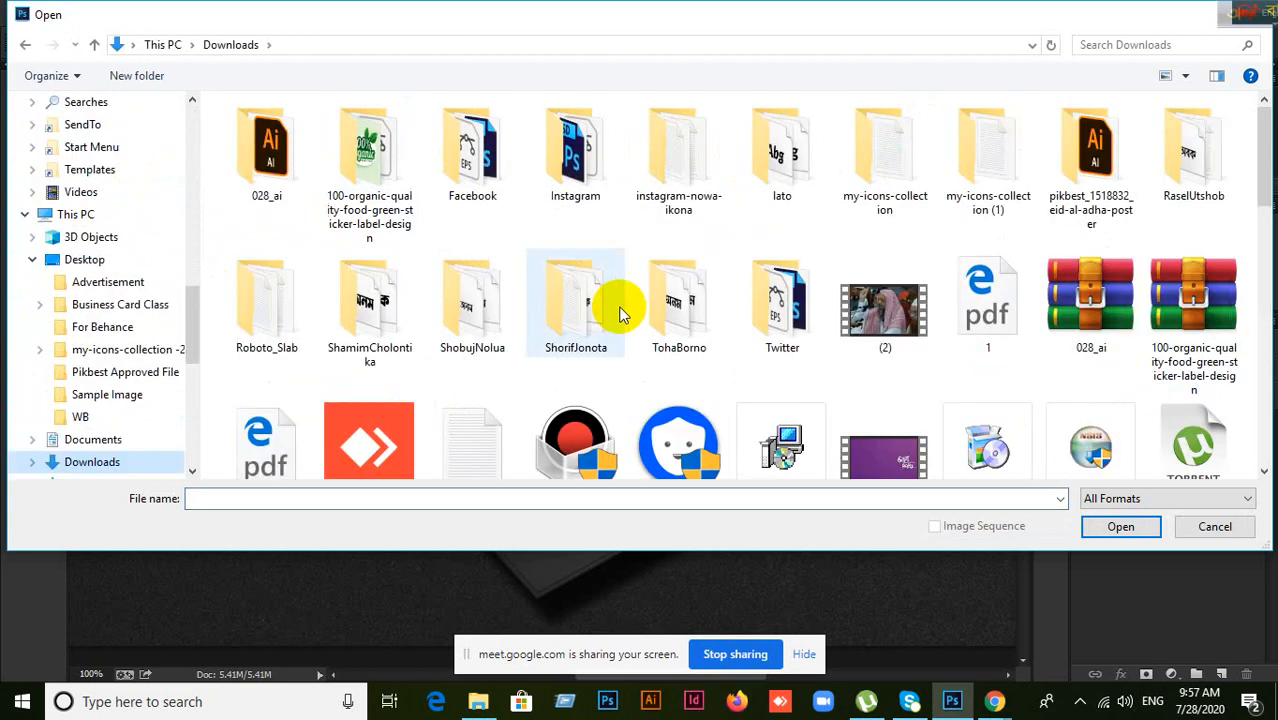
{"action": "scroll", "coordinate": [807, 291], "scroll_direction": "down", "scroll_amount": 2}
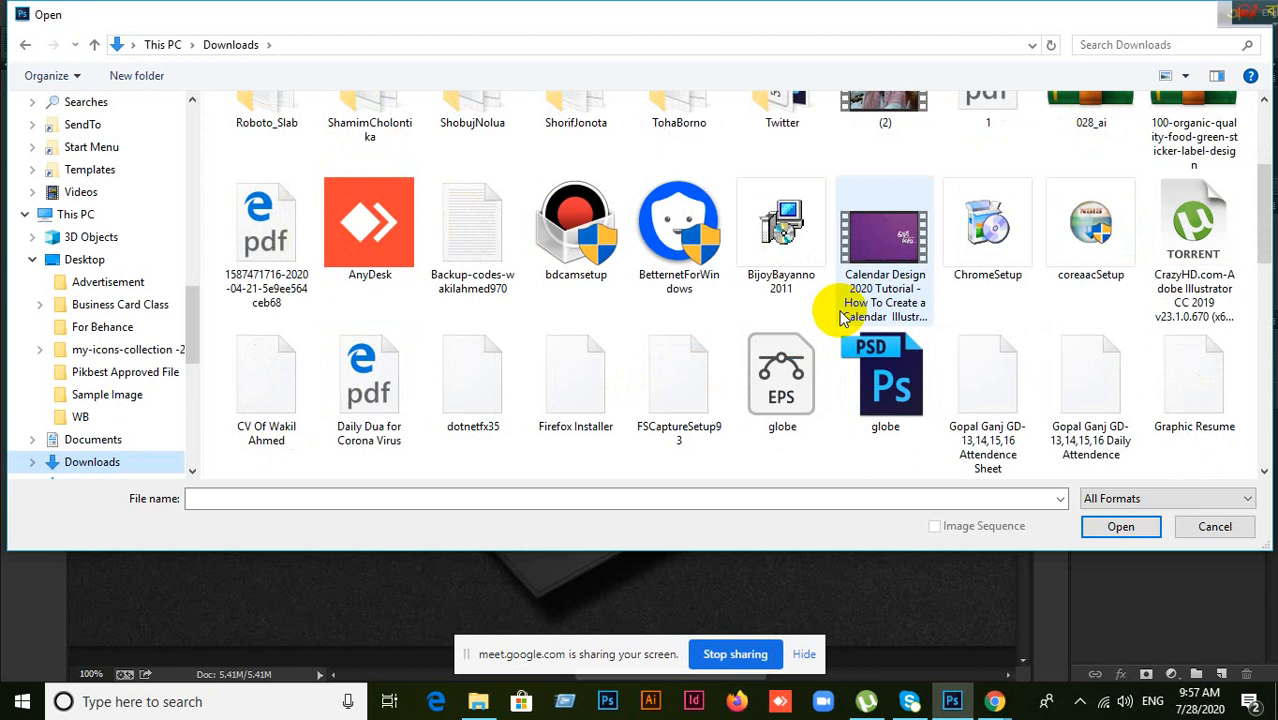
{"action": "scroll", "coordinate": [760, 292], "scroll_direction": "up", "scroll_amount": 2}
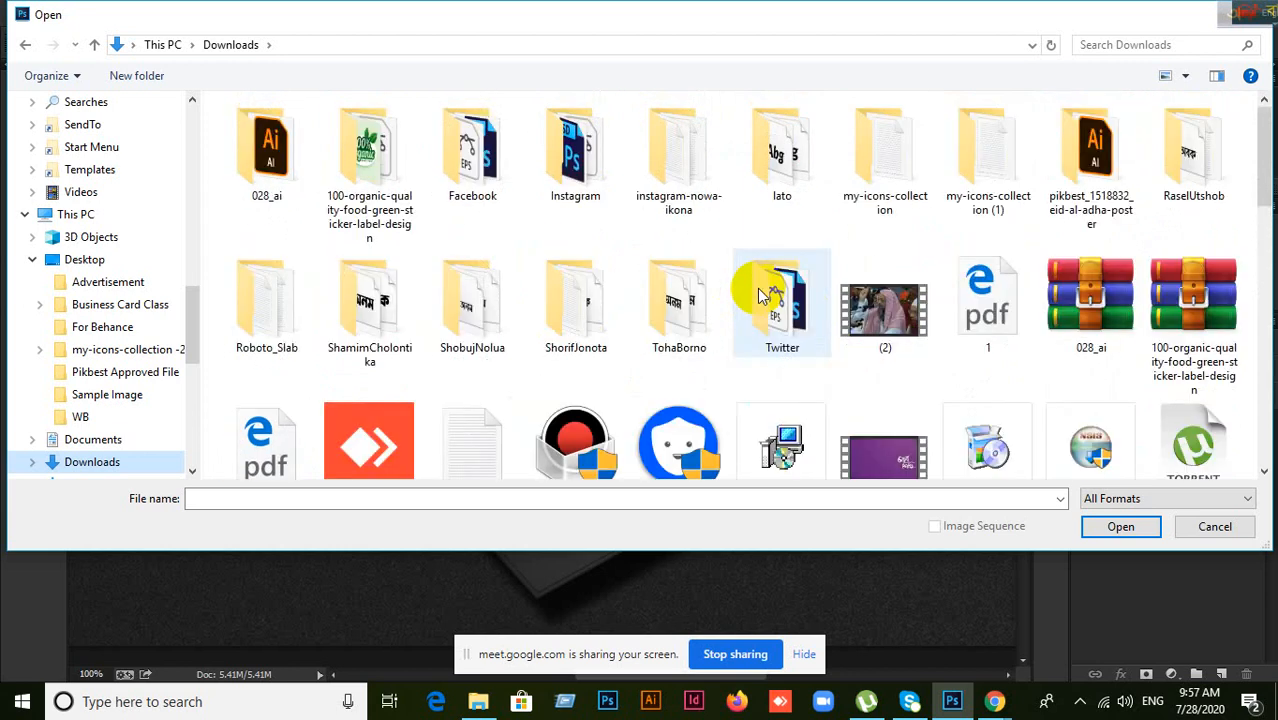
{"action": "double_click", "coordinate": [977, 172]}
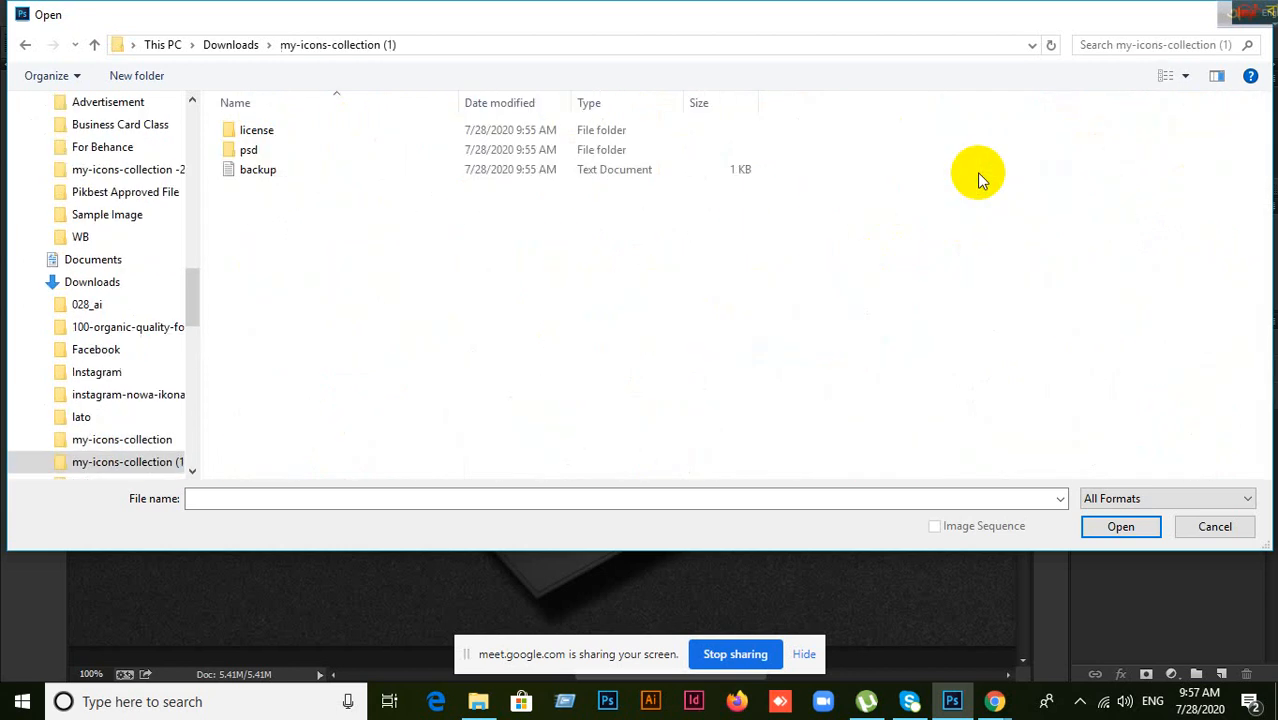
{"action": "left_click", "coordinate": [262, 152]}
{"action": "double_click", "coordinate": [265, 152]}
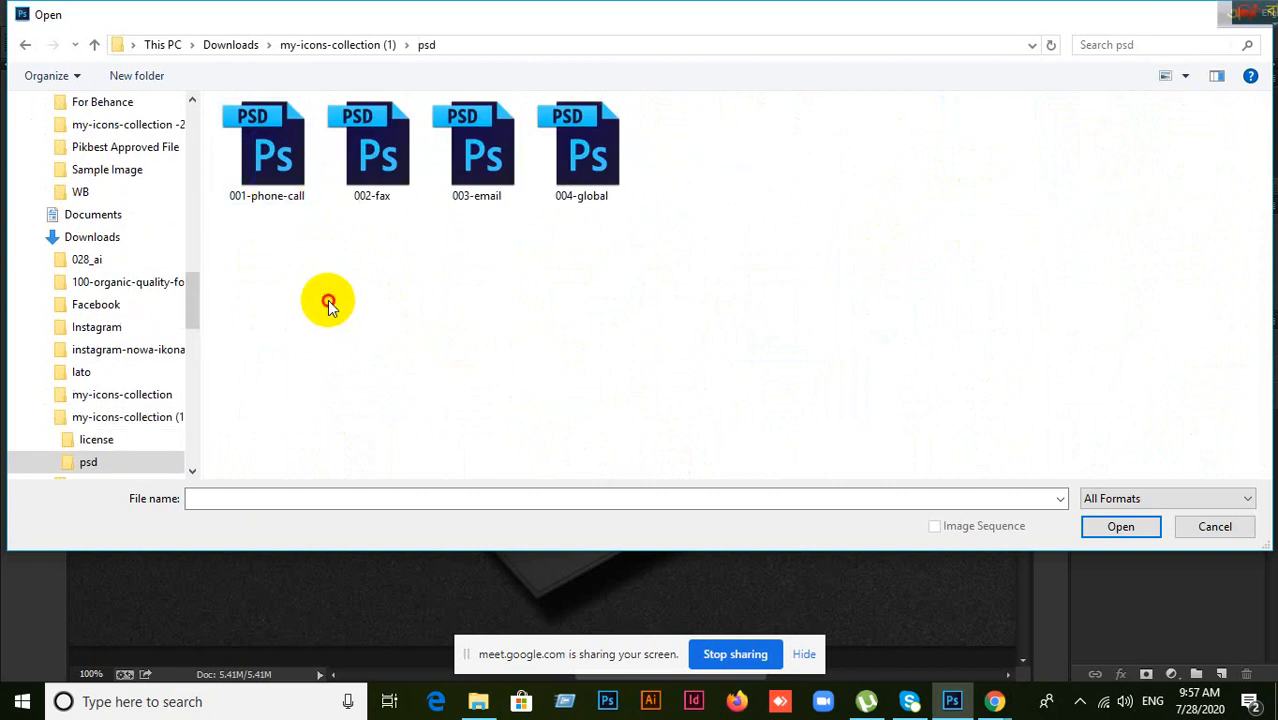
{"action": "left_click_drag", "start_coordinate": [243, 334], "coordinate": [682, 133]}
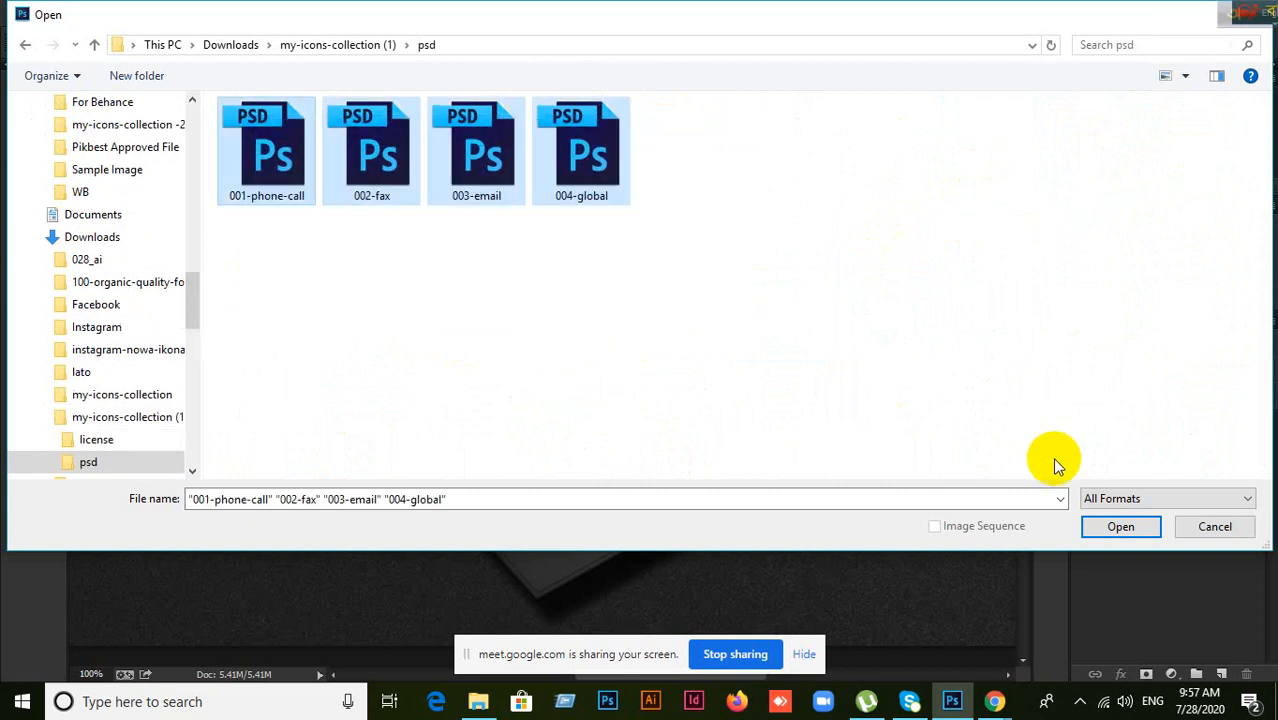
{"action": "left_click", "coordinate": [1119, 527]}
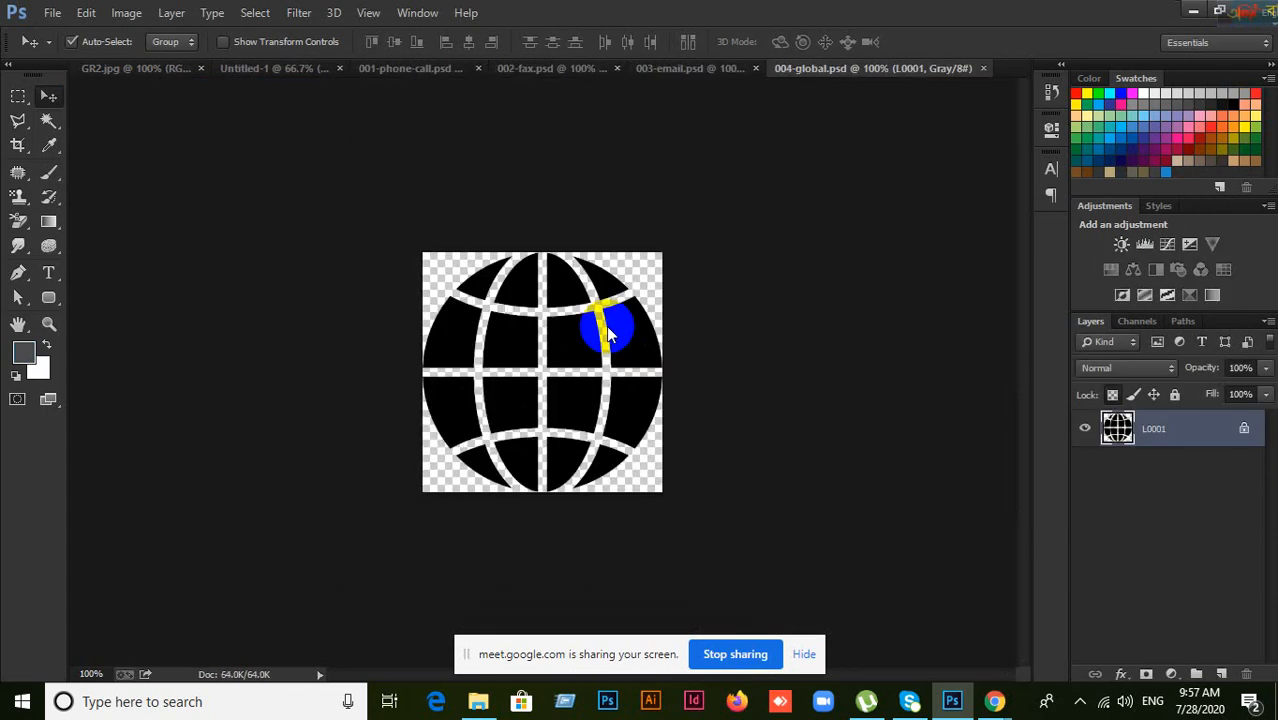
Step: Compare the email, fax and phone icon documents with the business card and reference mockup
{"action": "left_click", "coordinate": [705, 68]}
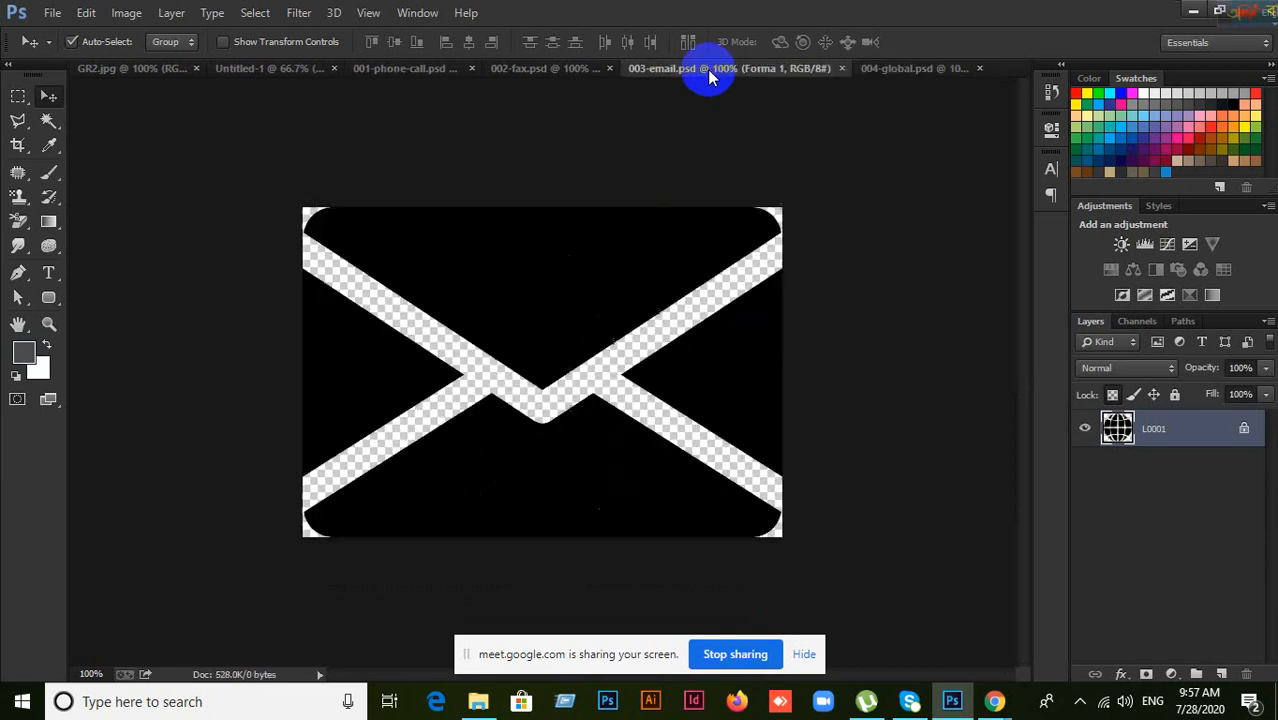
{"action": "left_click", "coordinate": [559, 66]}
{"action": "left_click", "coordinate": [408, 69]}
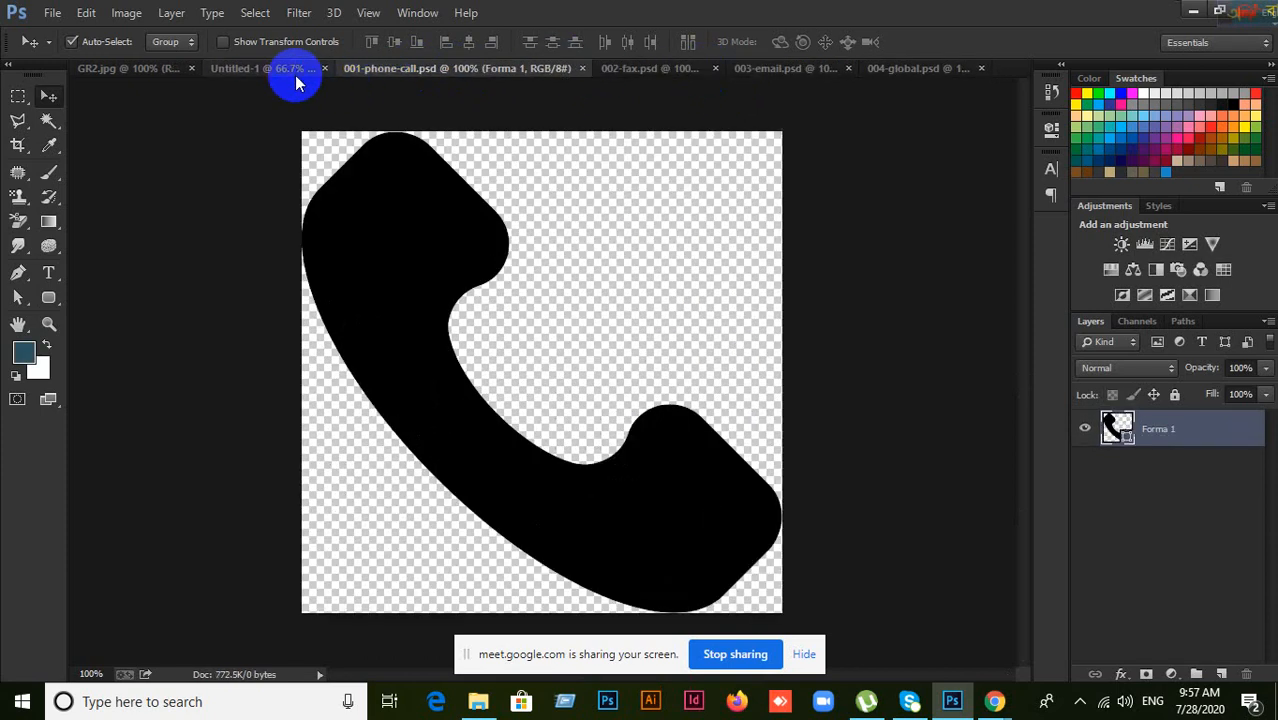
{"action": "left_click", "coordinate": [295, 75]}
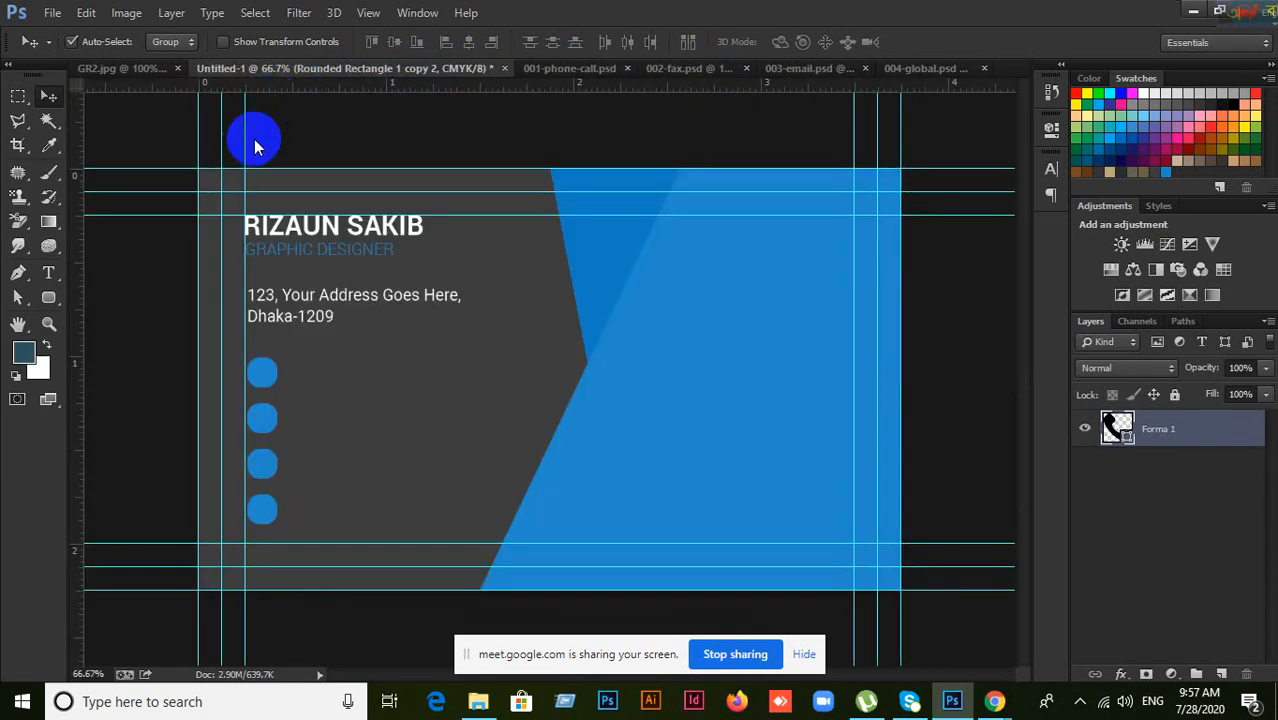
{"action": "left_click", "coordinate": [545, 72]}
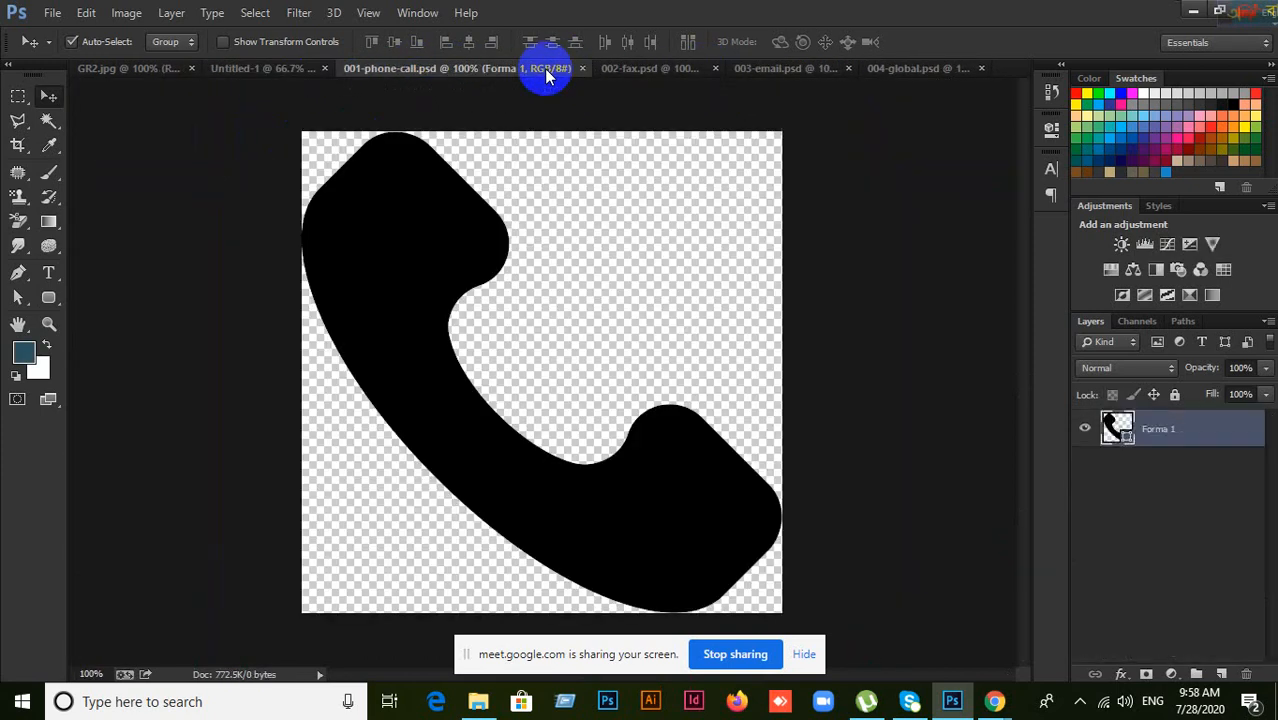
{"action": "left_click", "coordinate": [308, 72]}
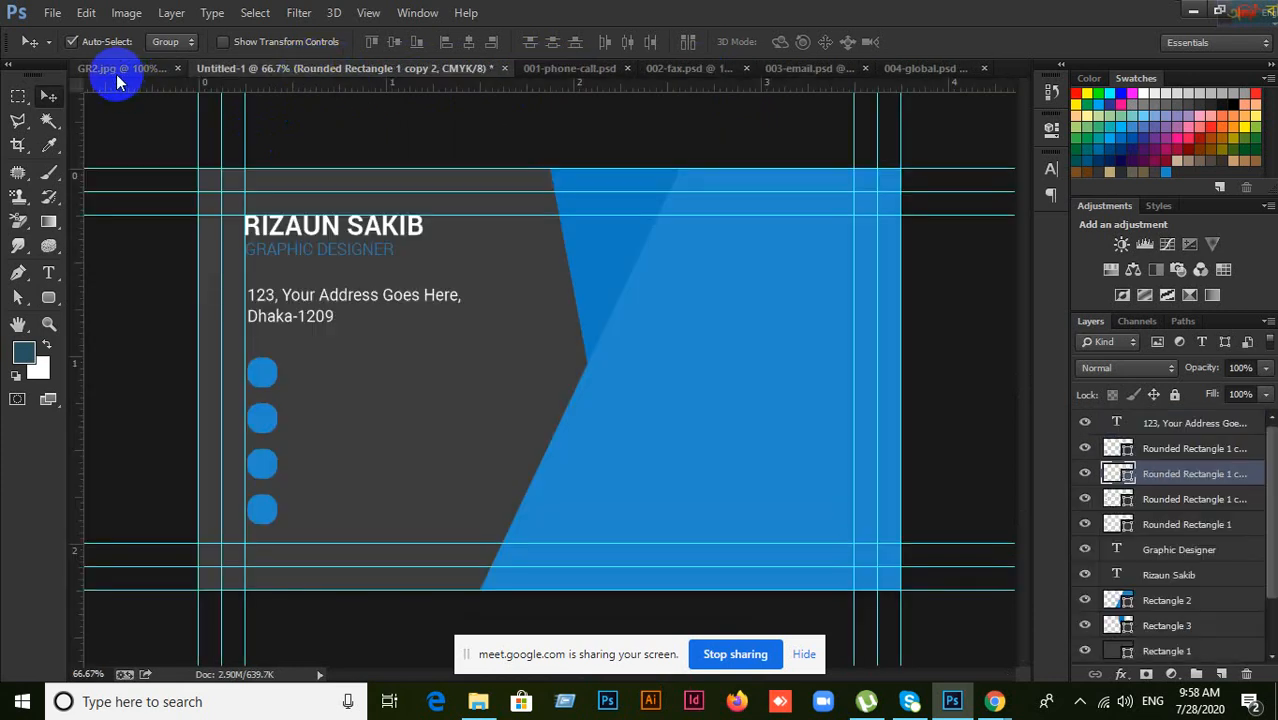
{"action": "left_click", "coordinate": [116, 74]}
{"action": "left_click", "coordinate": [329, 72]}
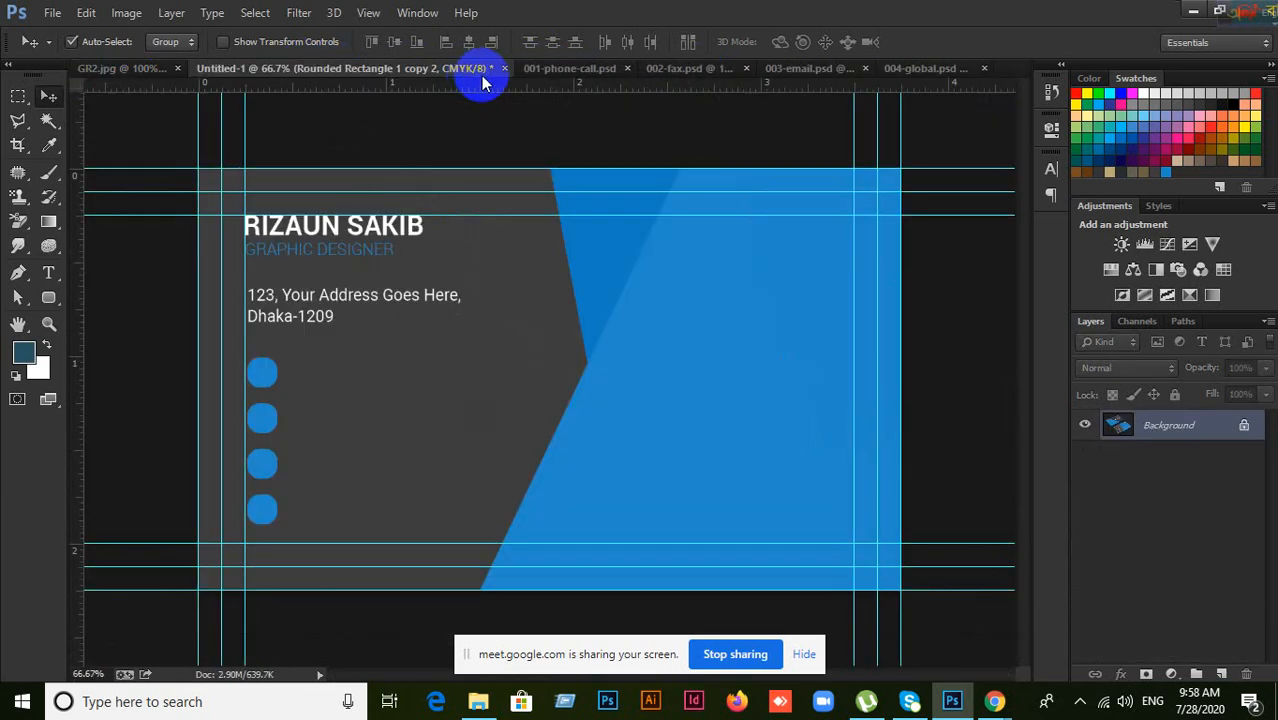
Step: Copy the phone shape into the card, shrink it, and place it on the first blue square
{"action": "left_click", "coordinate": [600, 74]}
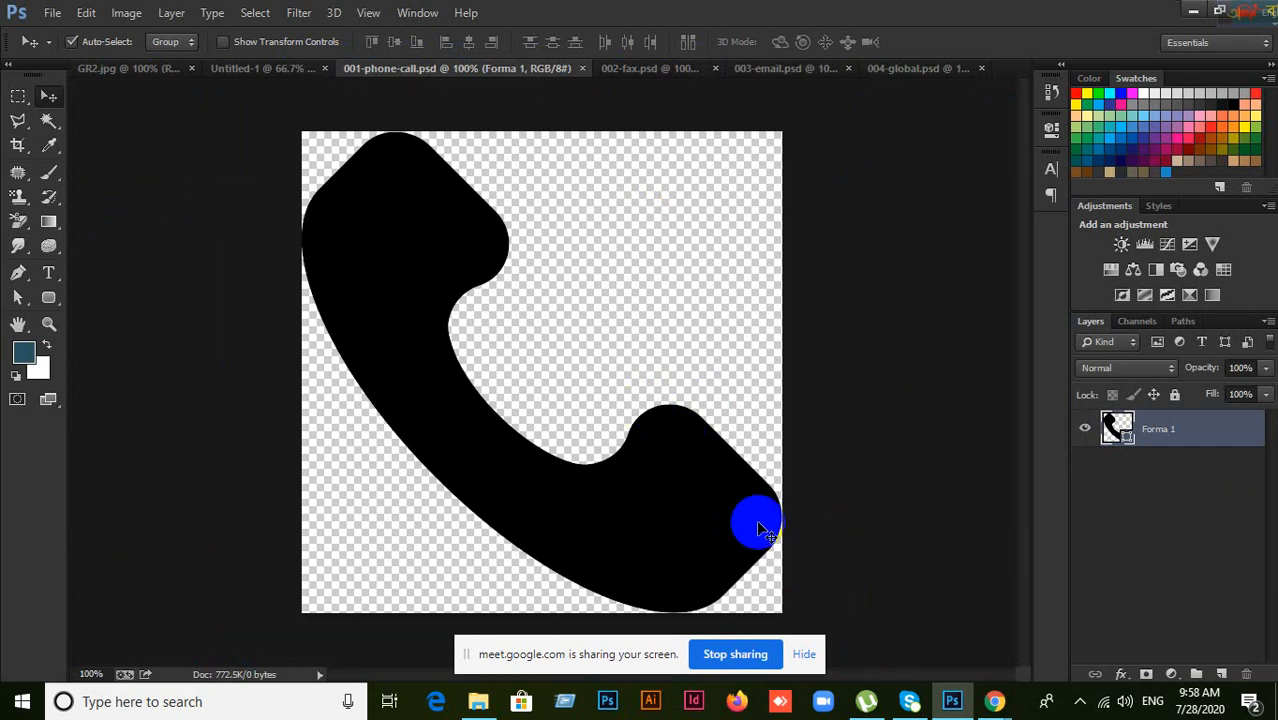
{"action": "left_click", "coordinate": [745, 528]}
{"action": "left_click_drag", "start_coordinate": [745, 528], "coordinate": [612, 488]}
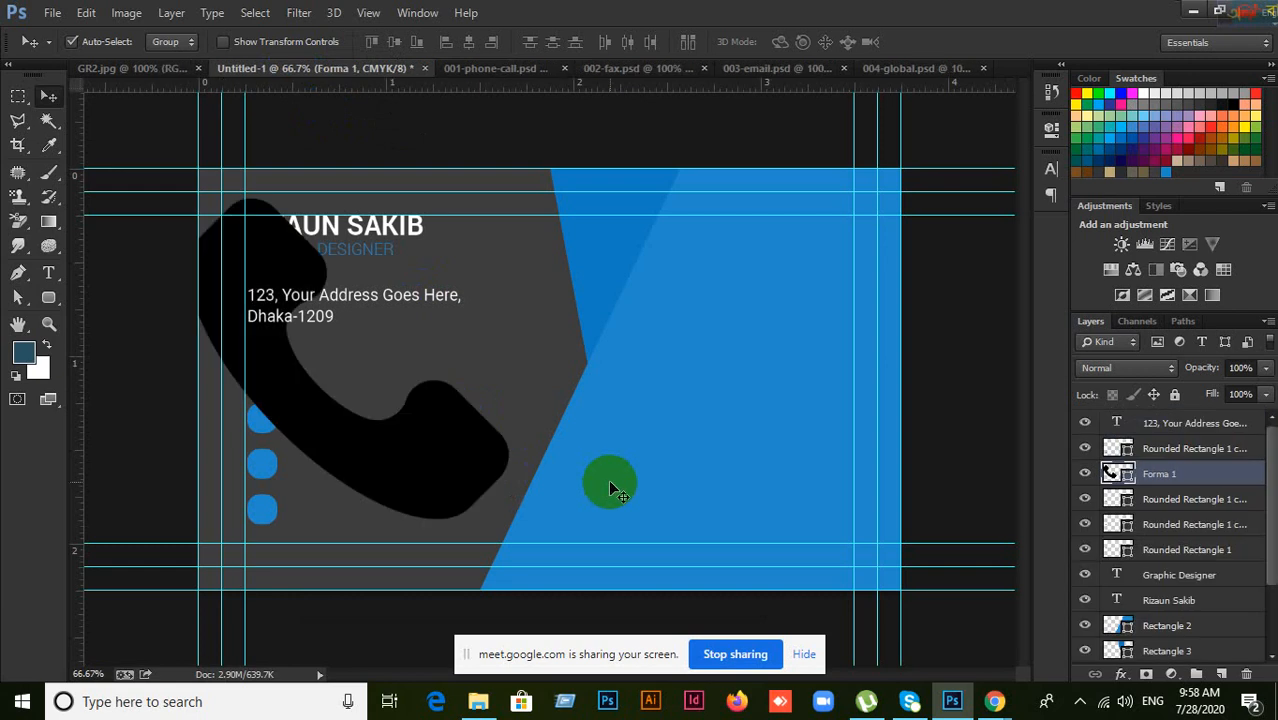
{"action": "key", "text": "ctrl+t"}
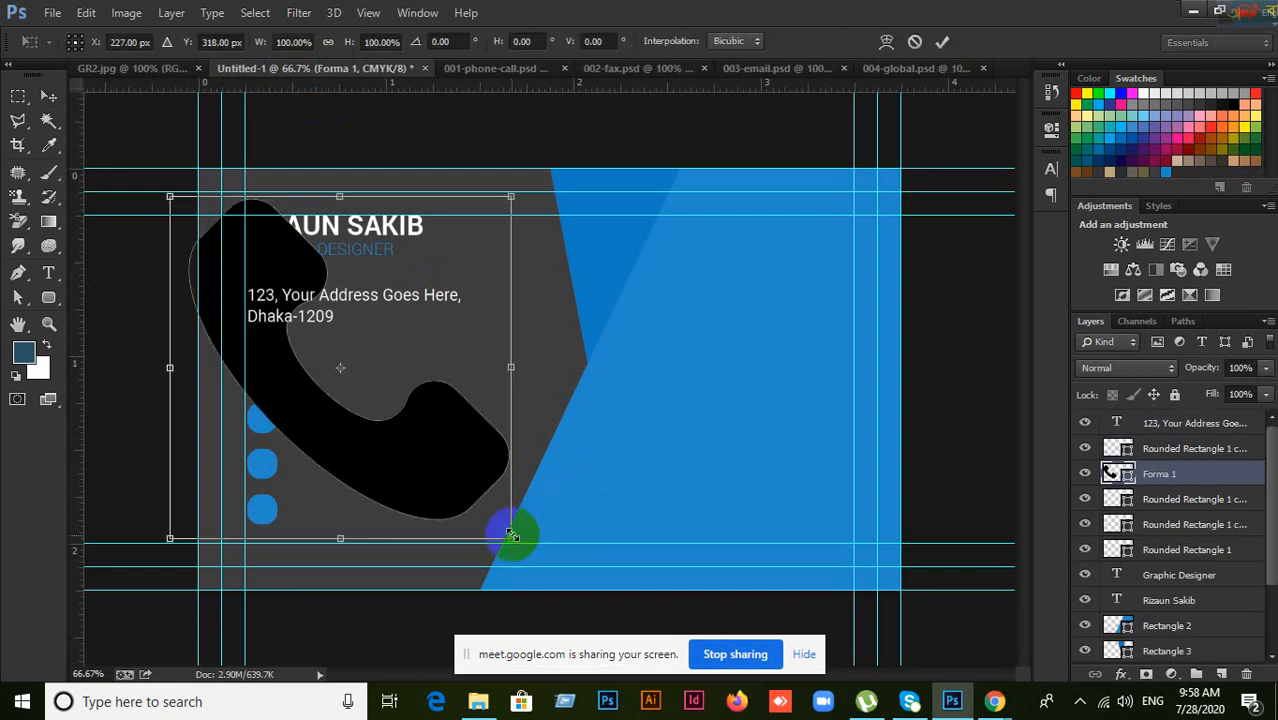
{"action": "left_click_drag", "start_coordinate": [509, 537], "coordinate": [366, 381]}
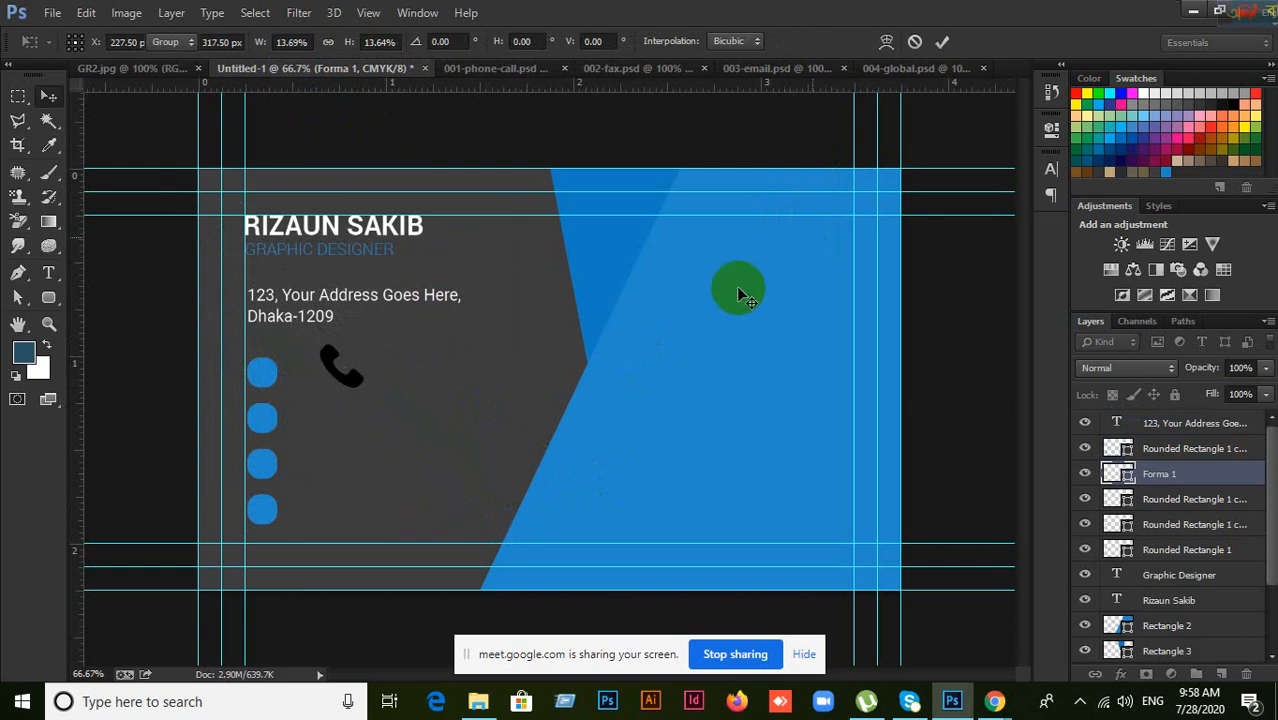
{"action": "key", "text": "Return"}
{"action": "left_click_drag", "start_coordinate": [364, 377], "coordinate": [290, 386]}
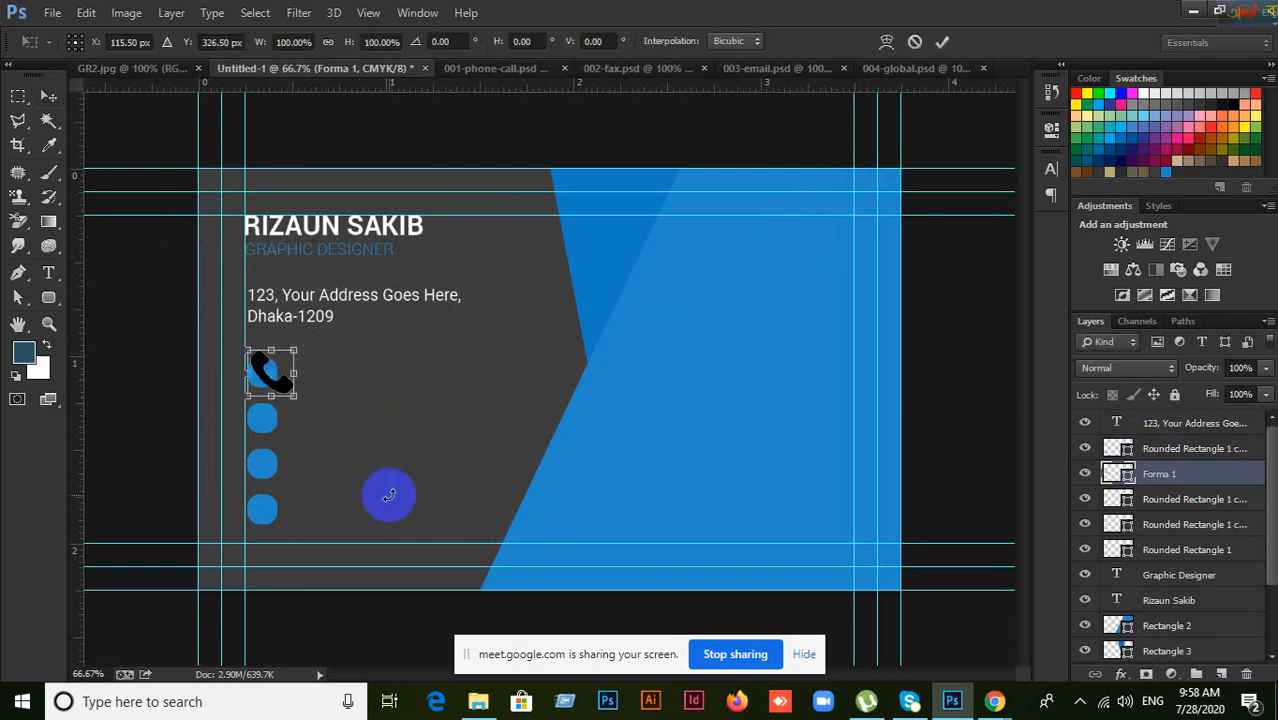
Step: Shrink the phone icon further and centre it inside the first blue square
{"action": "left_click_drag", "start_coordinate": [294, 397], "coordinate": [531, 369]}
{"action": "scroll", "coordinate": [316, 421], "scroll_direction": "up", "scroll_amount": 5}
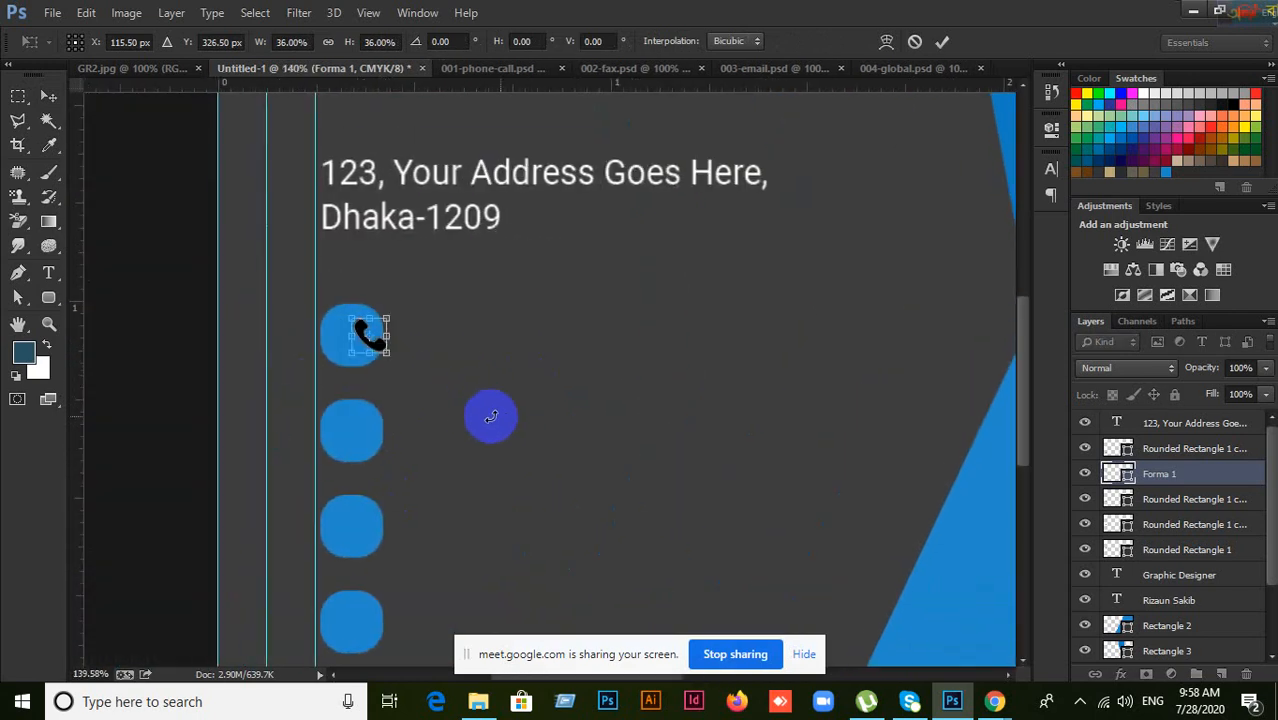
{"action": "key", "text": "Return"}
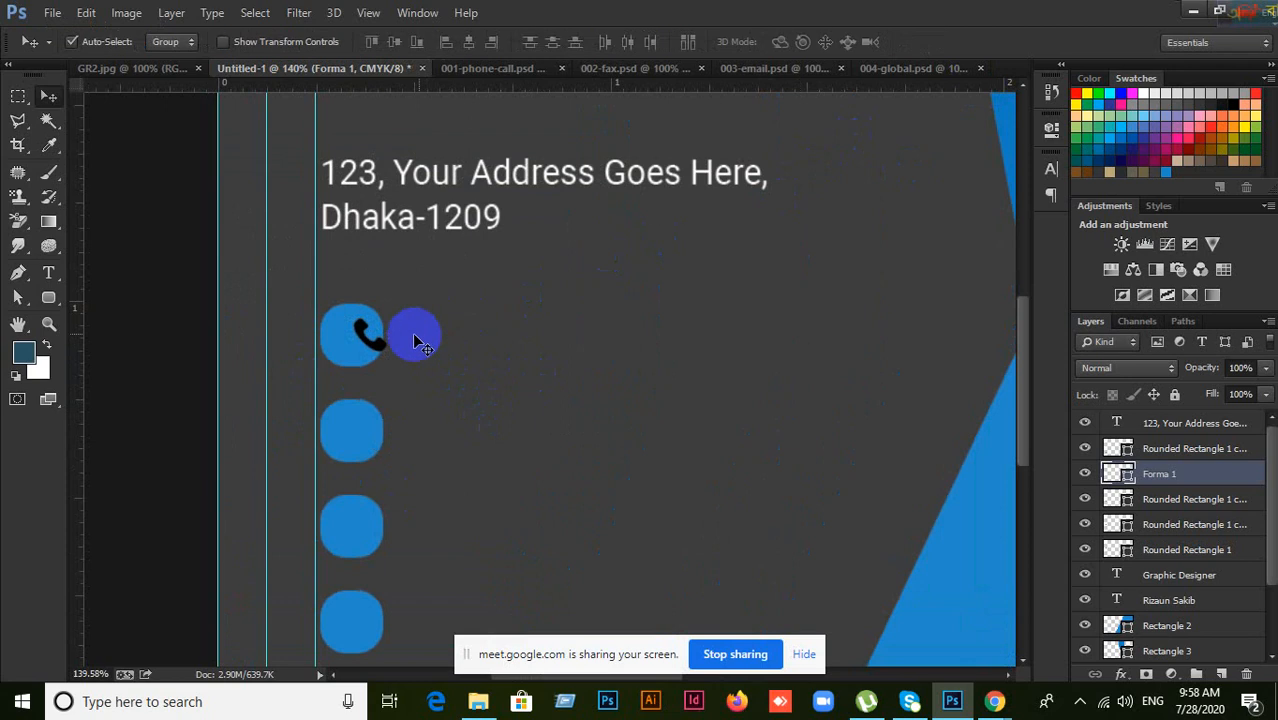
{"action": "left_click_drag", "start_coordinate": [371, 342], "coordinate": [364, 344]}
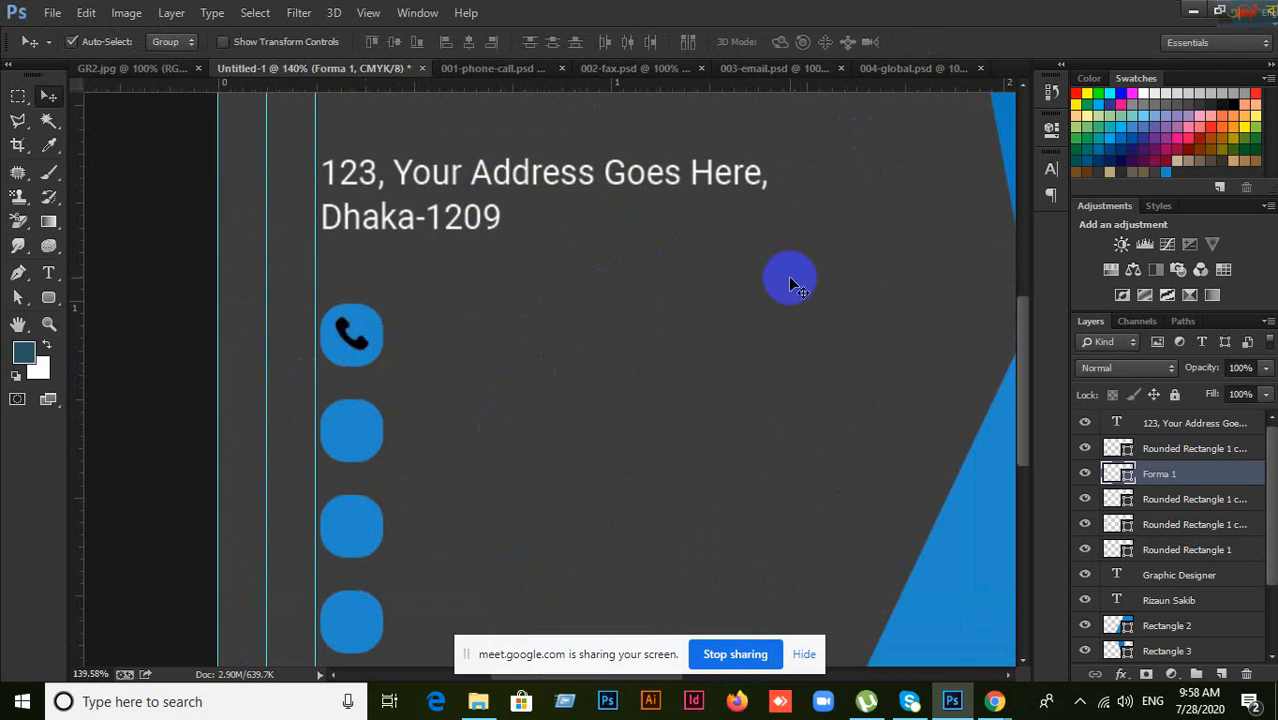
Step: Recolour the phone icon's Forma 1 fill to white #ffffff
{"action": "left_click", "coordinate": [1088, 476]}
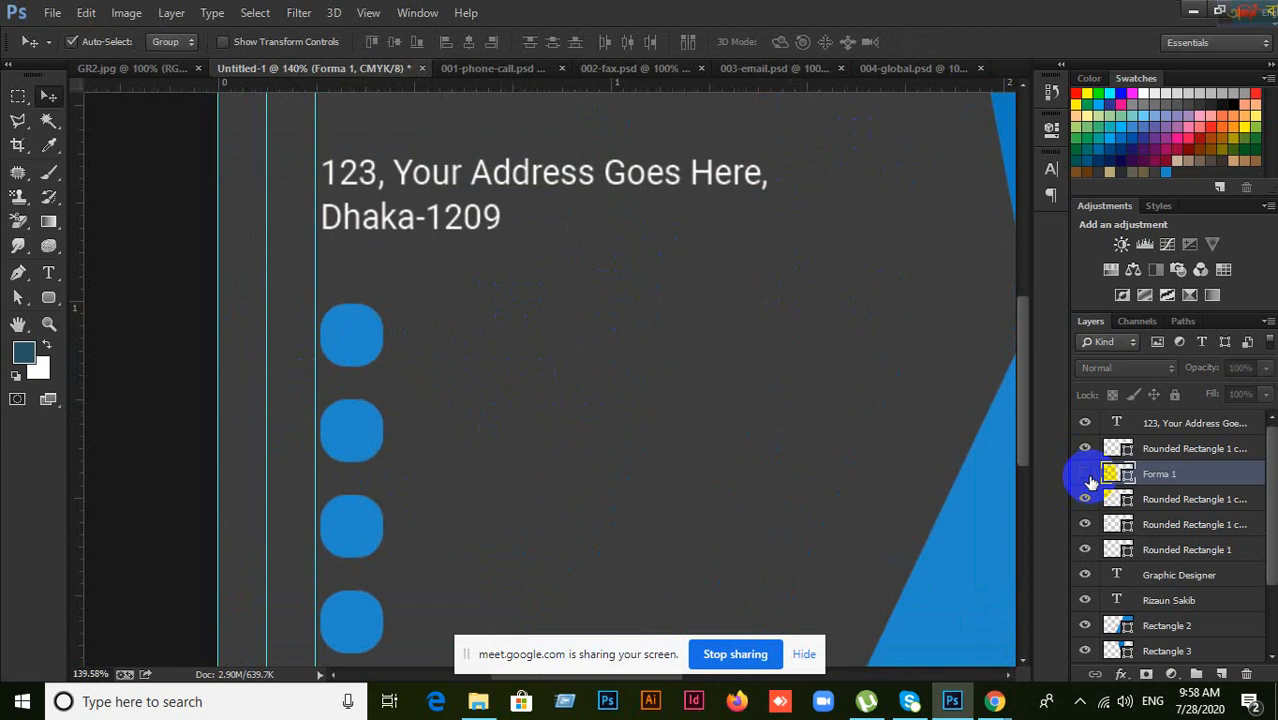
{"action": "left_click", "coordinate": [1088, 478]}
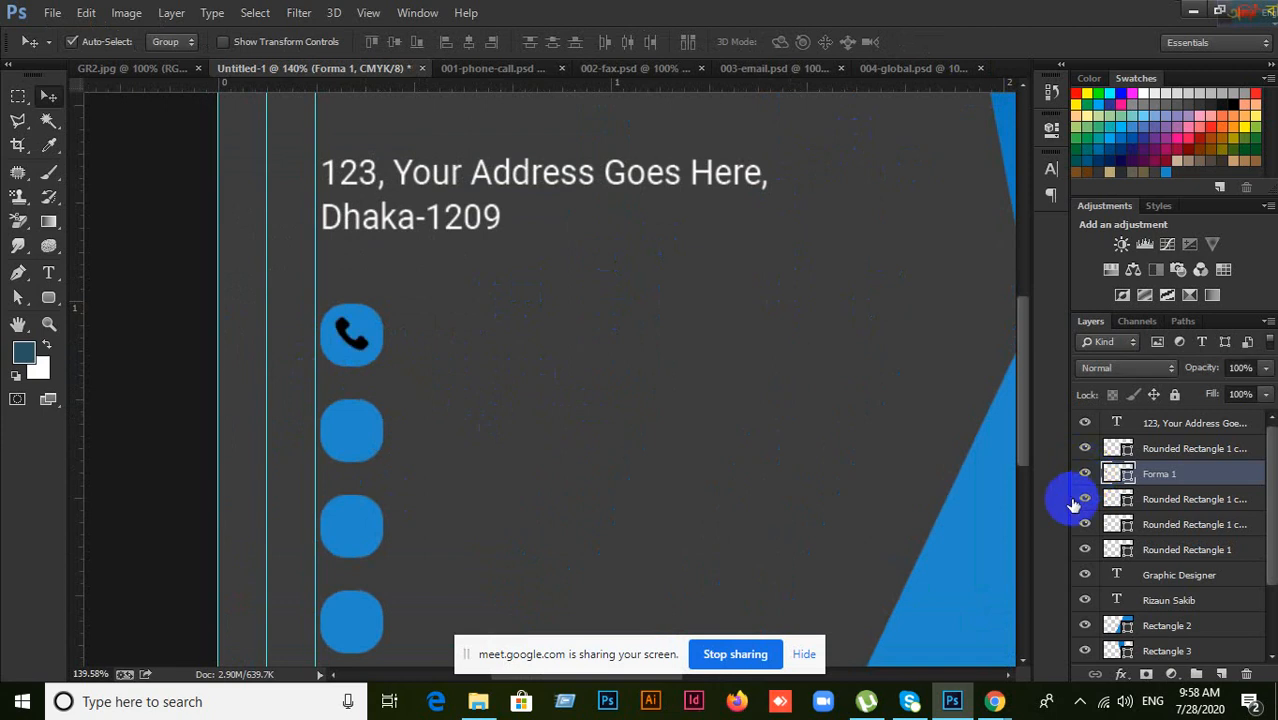
{"action": "double_click", "coordinate": [1127, 477]}
{"action": "left_click_drag", "start_coordinate": [756, 434], "coordinate": [635, 227]}
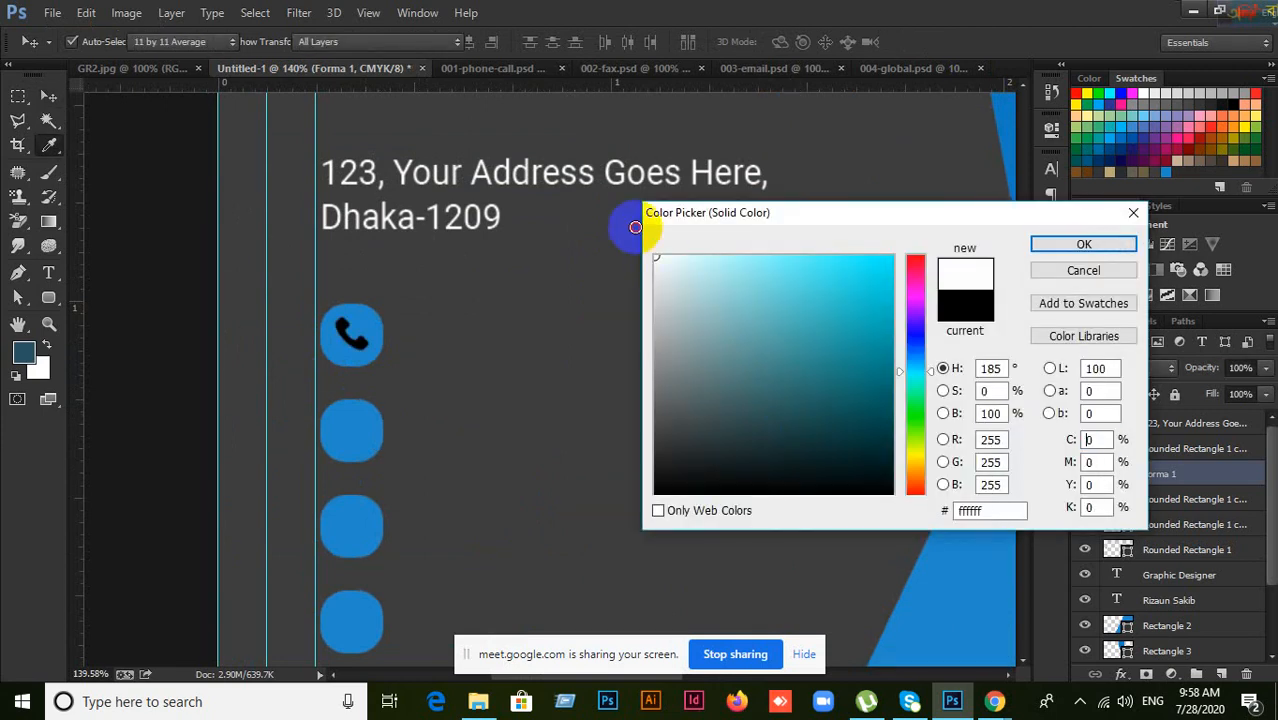
{"action": "left_click", "coordinate": [1095, 248]}
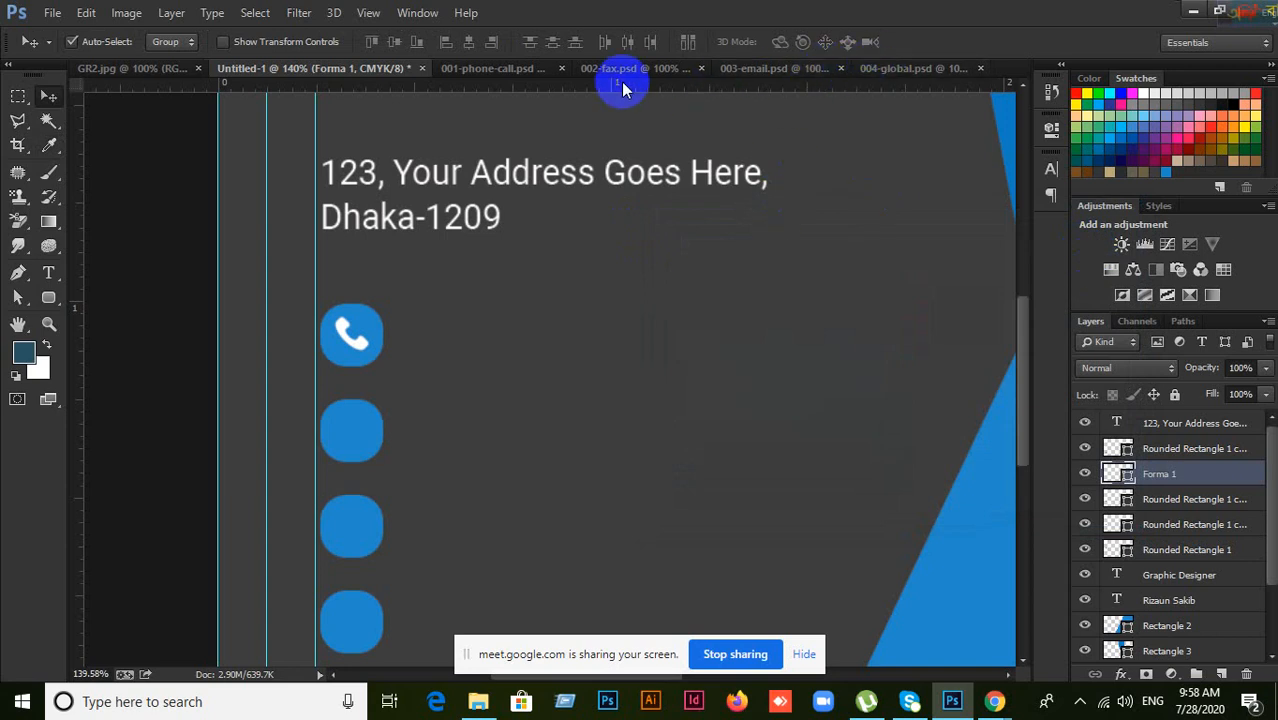
Step: Close 001-phone-call.psd and drag the fax artwork from 002-fax.psd into the business card
{"action": "left_click", "coordinate": [495, 67]}
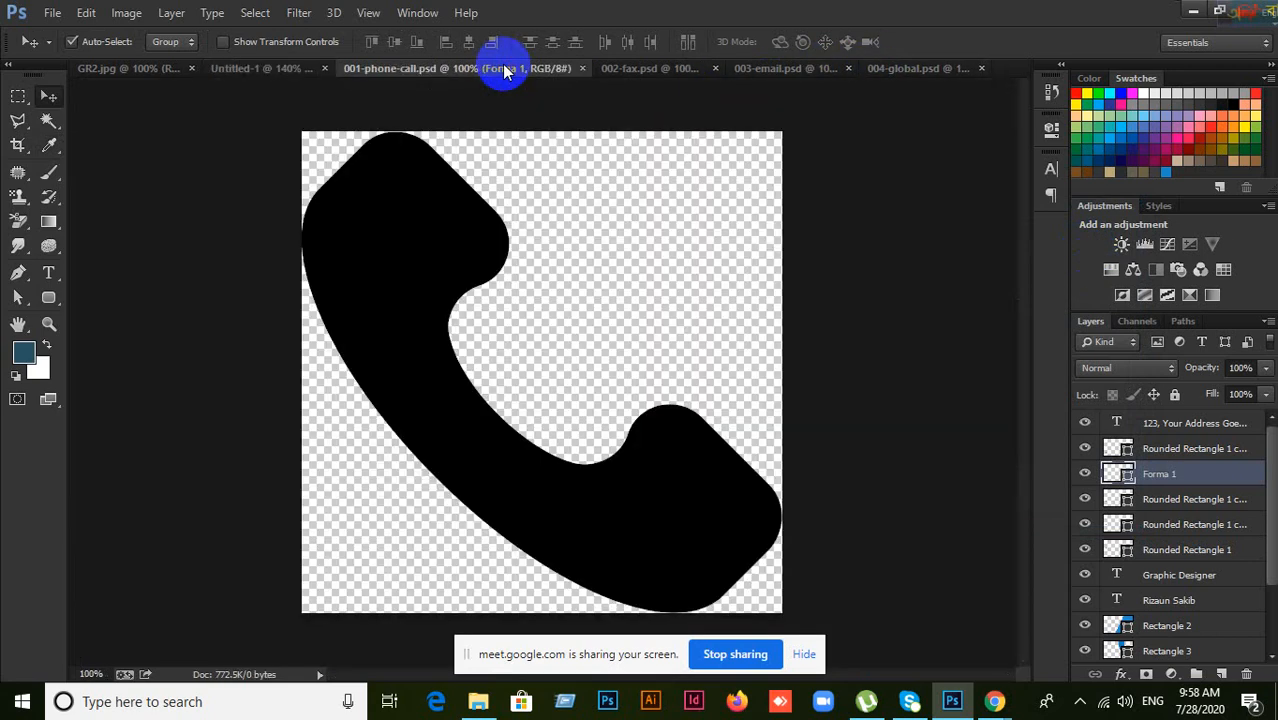
{"action": "left_click", "coordinate": [582, 68]}
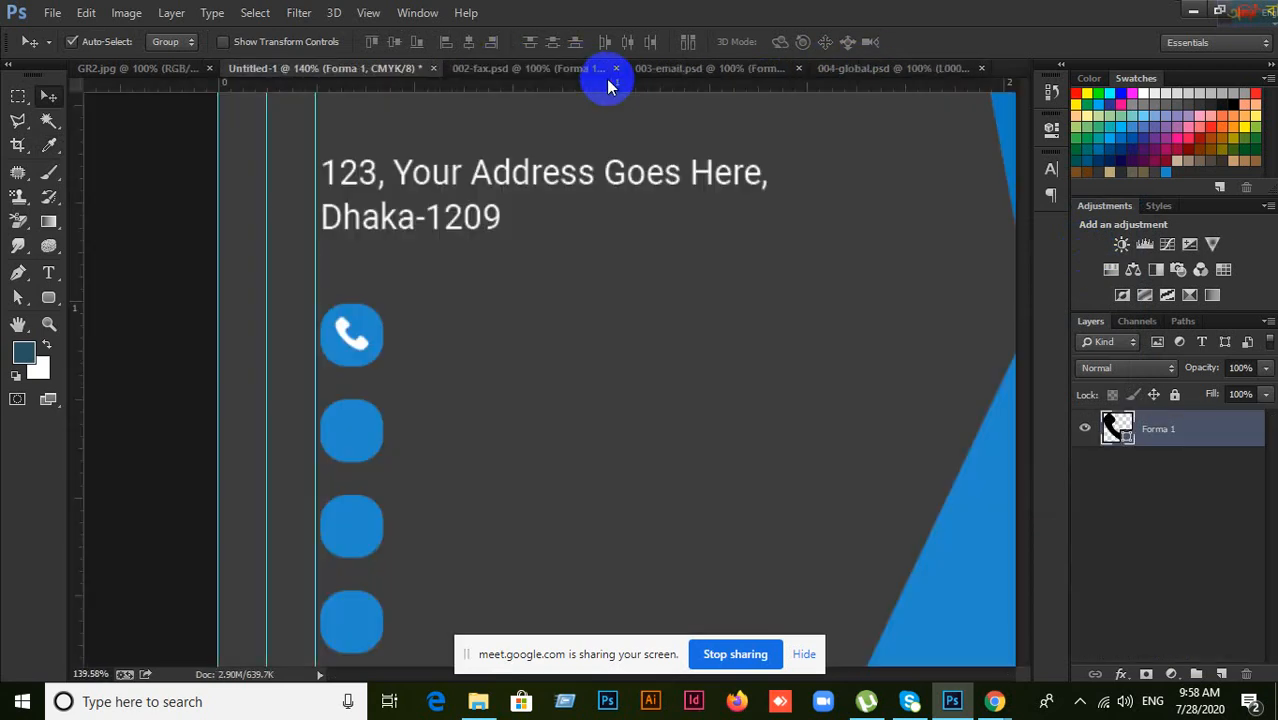
{"action": "left_click", "coordinate": [517, 71]}
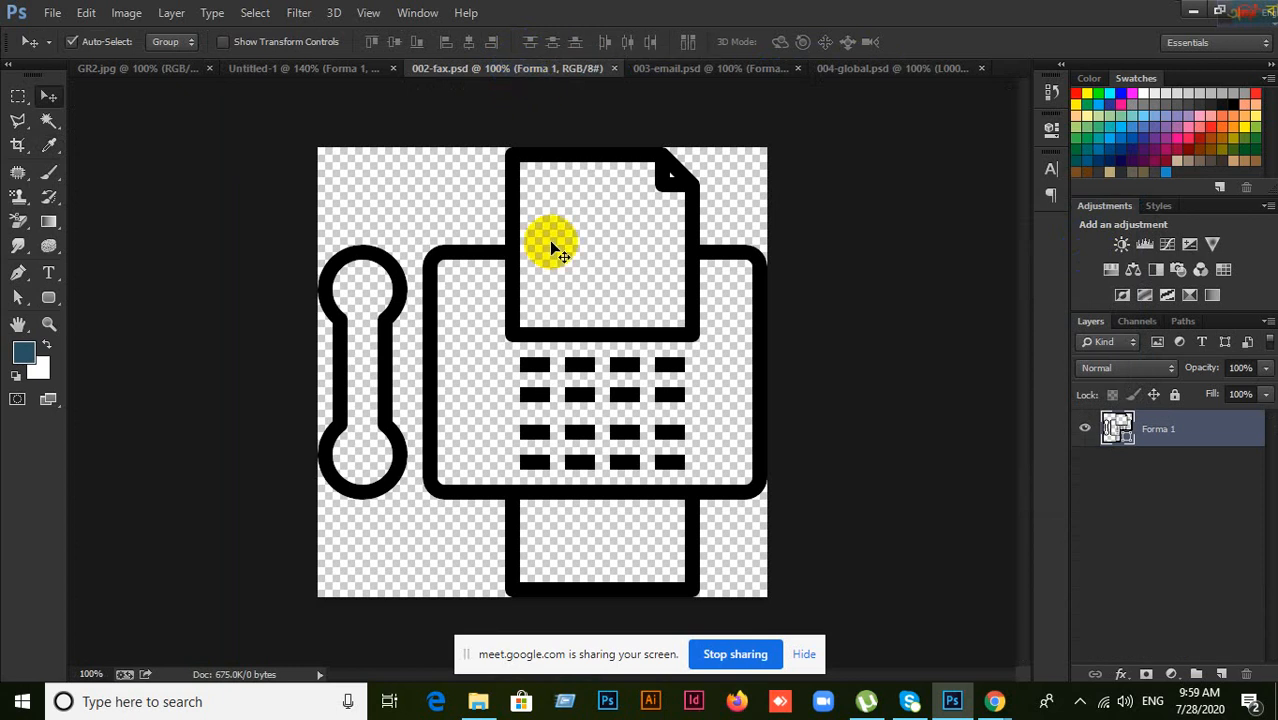
{"action": "left_click_drag", "start_coordinate": [666, 341], "coordinate": [583, 445]}
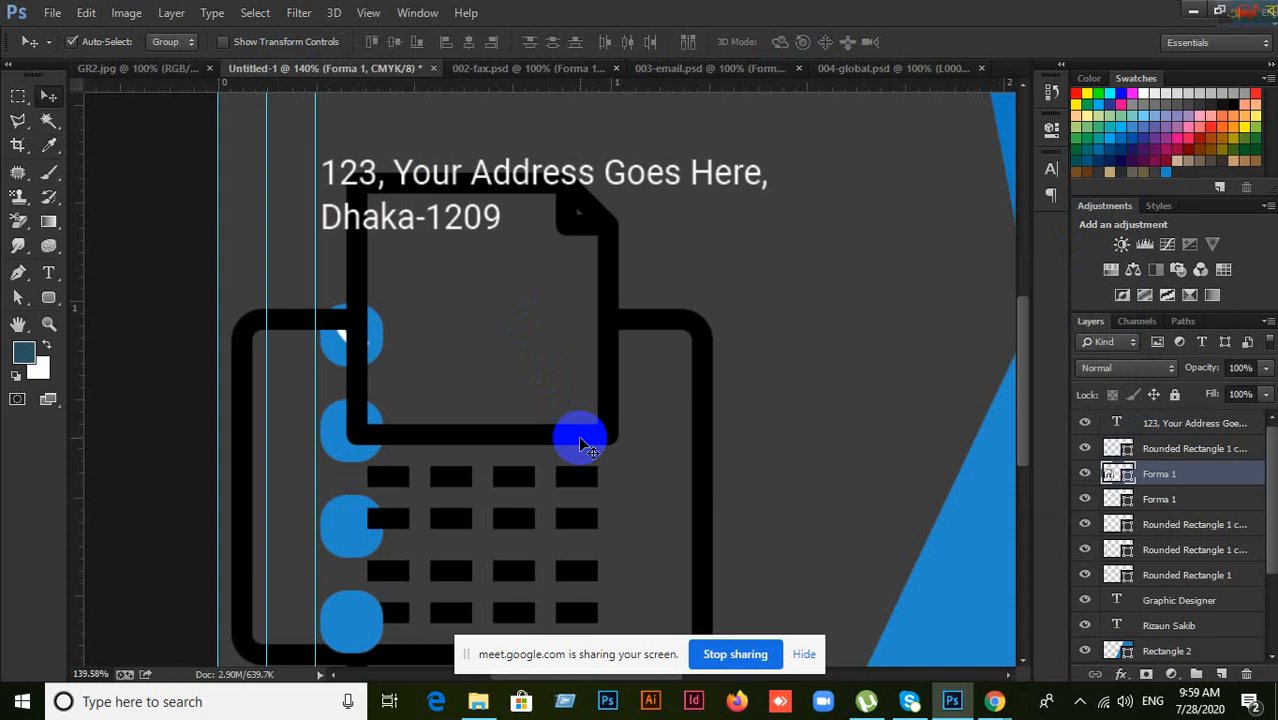
{"action": "scroll", "coordinate": [585, 447], "scroll_direction": "down", "scroll_amount": 1}
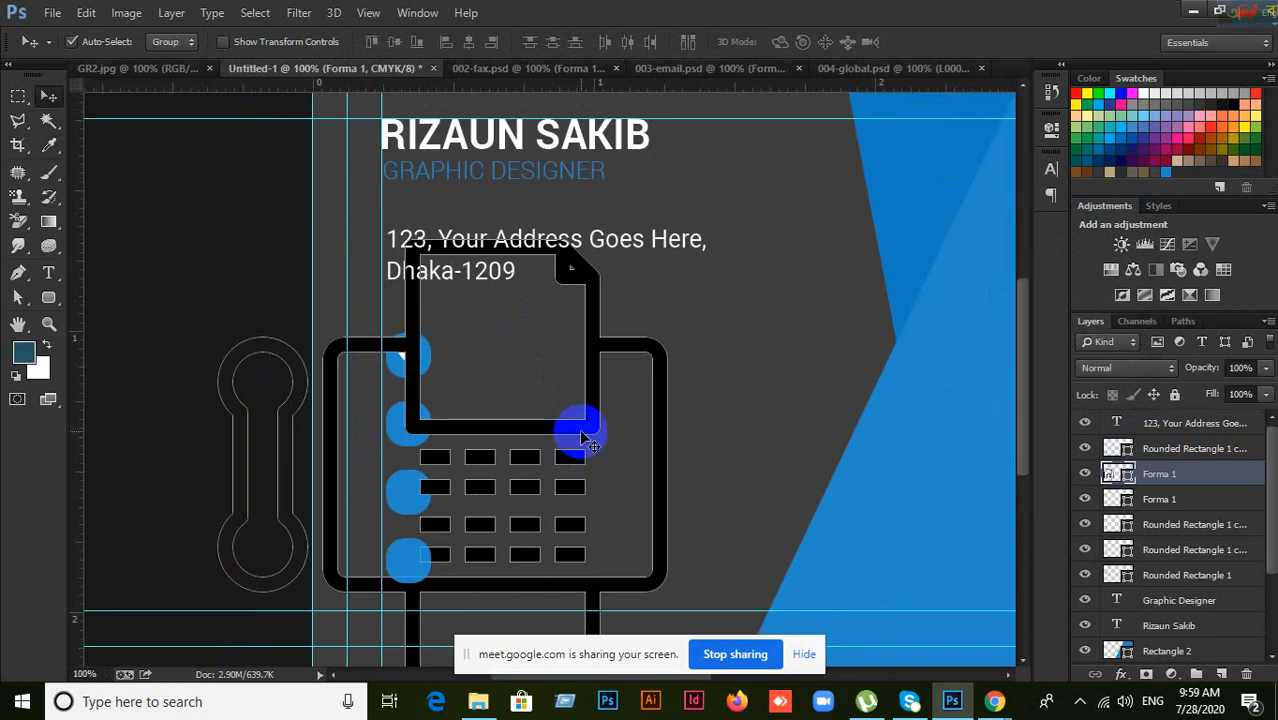
{"action": "left_click_drag", "start_coordinate": [593, 410], "coordinate": [853, 283]}
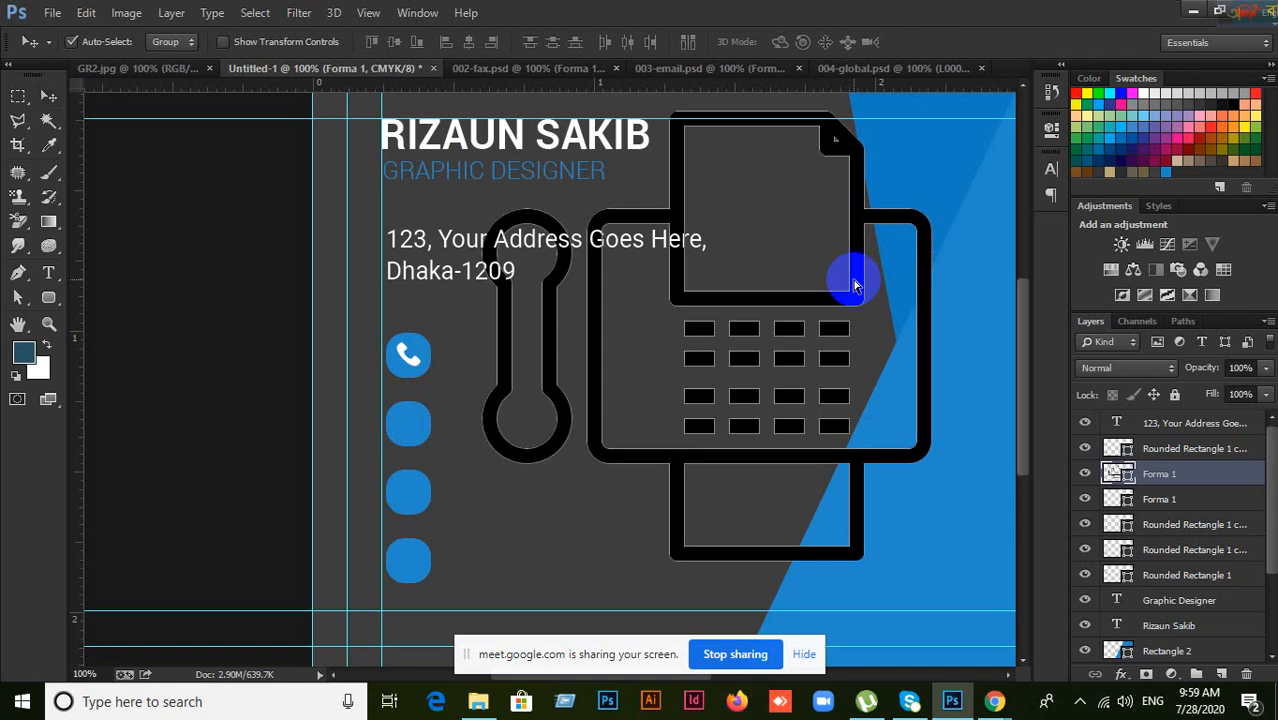
Step: Scale the fax artwork to about a fifth and move it onto the second blue square
{"action": "key", "text": "ctrl+t"}
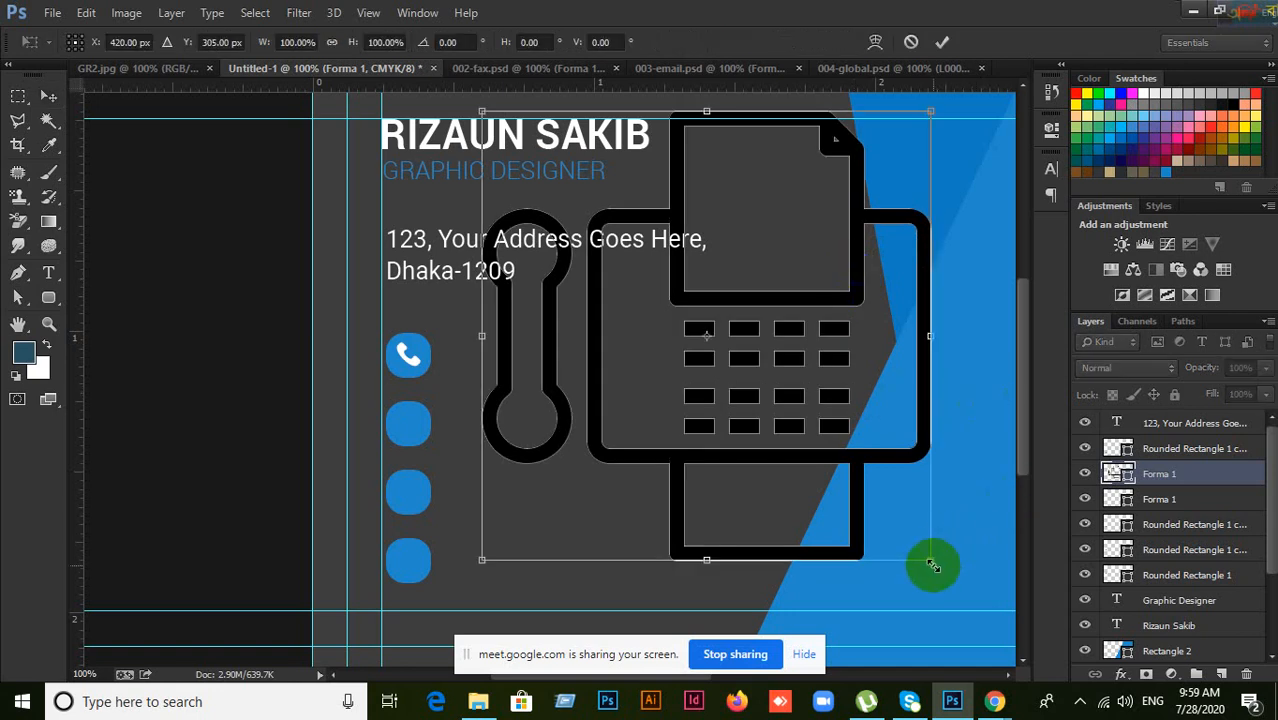
{"action": "left_click_drag", "start_coordinate": [930, 562], "coordinate": [737, 360]}
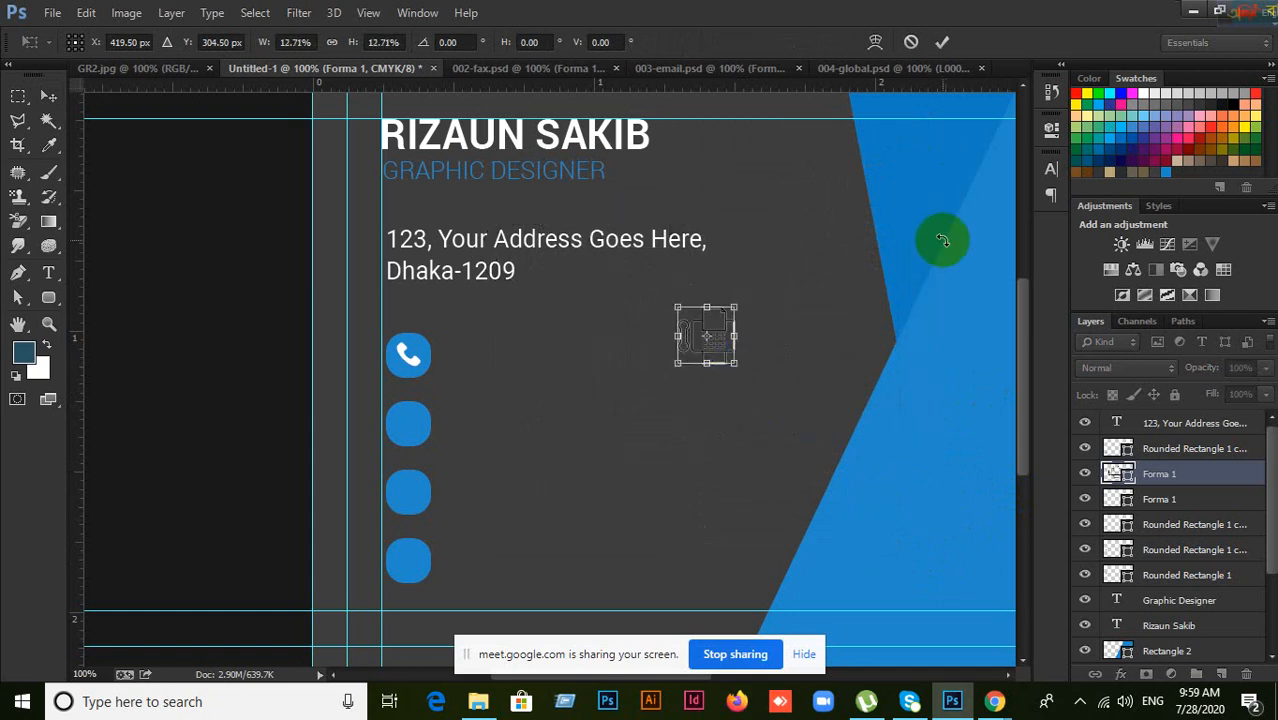
{"action": "left_click", "coordinate": [942, 42]}
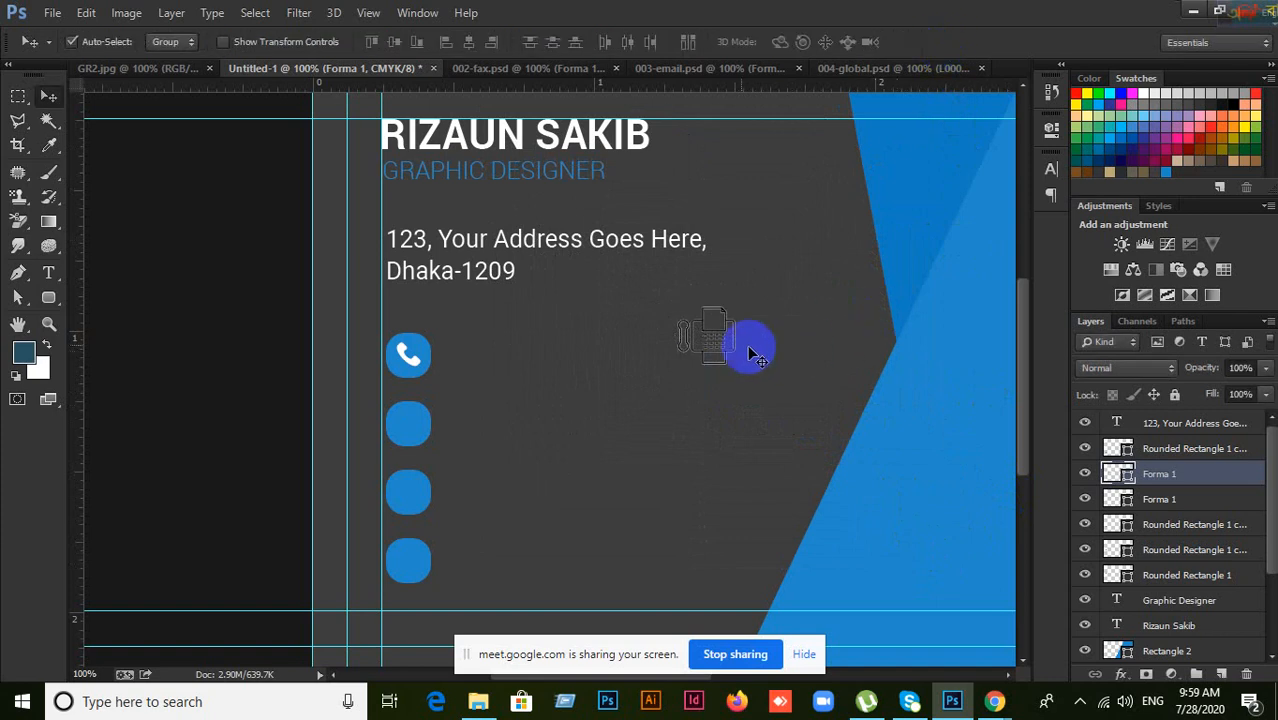
{"action": "left_click_drag", "start_coordinate": [752, 352], "coordinate": [445, 437]}
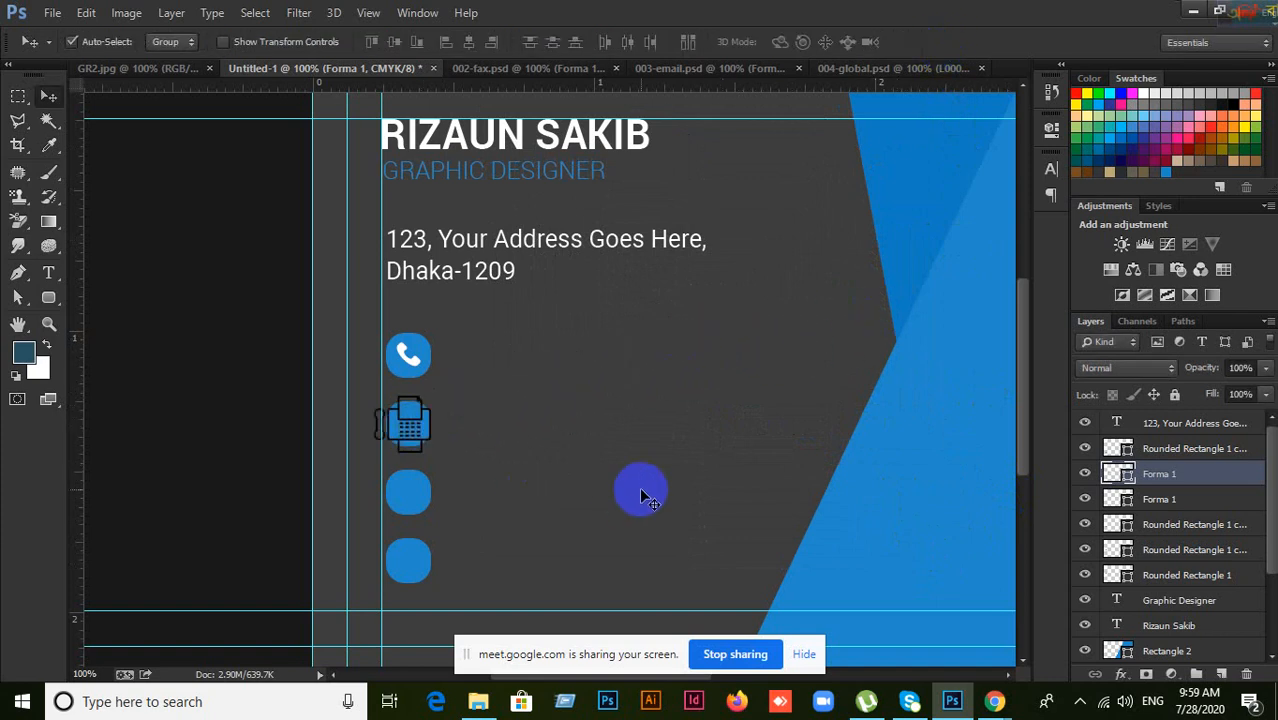
Step: Zoom to 200% and shrink the fax icon to about 66%, centred in its square
{"action": "key", "text": "ctrl+t"}
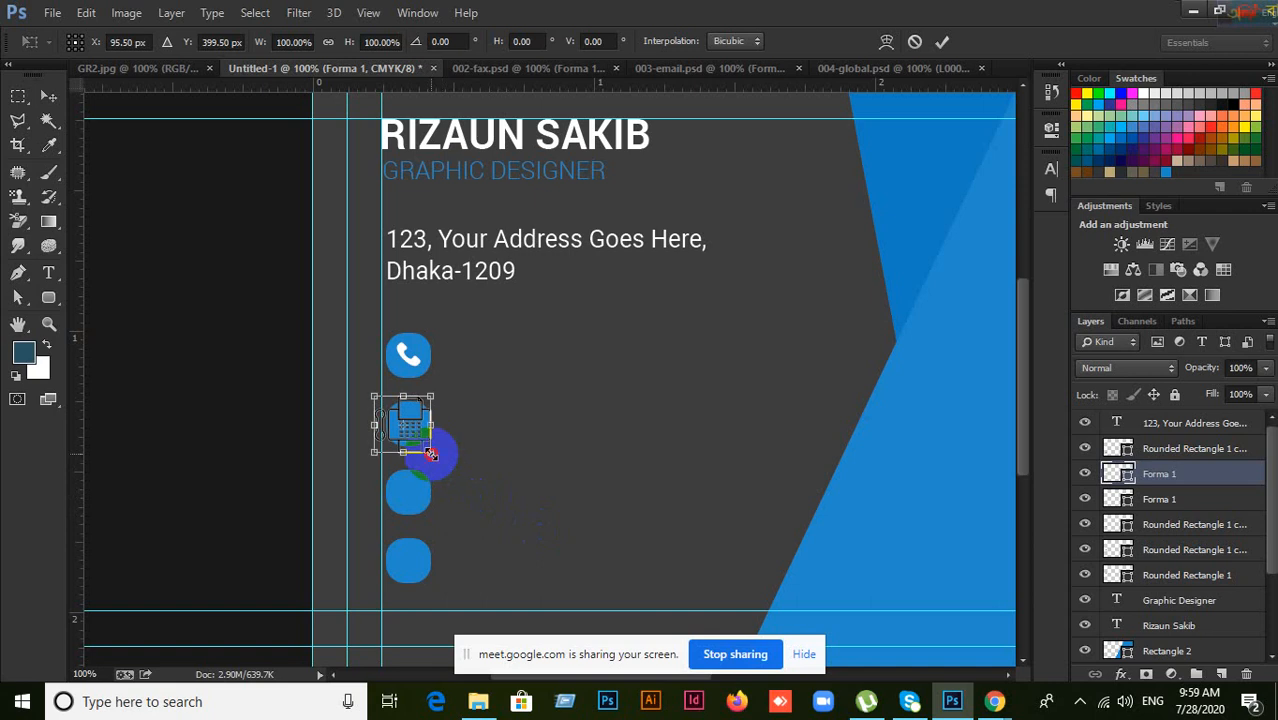
{"action": "left_click_drag", "start_coordinate": [431, 454], "coordinate": [421, 443]}
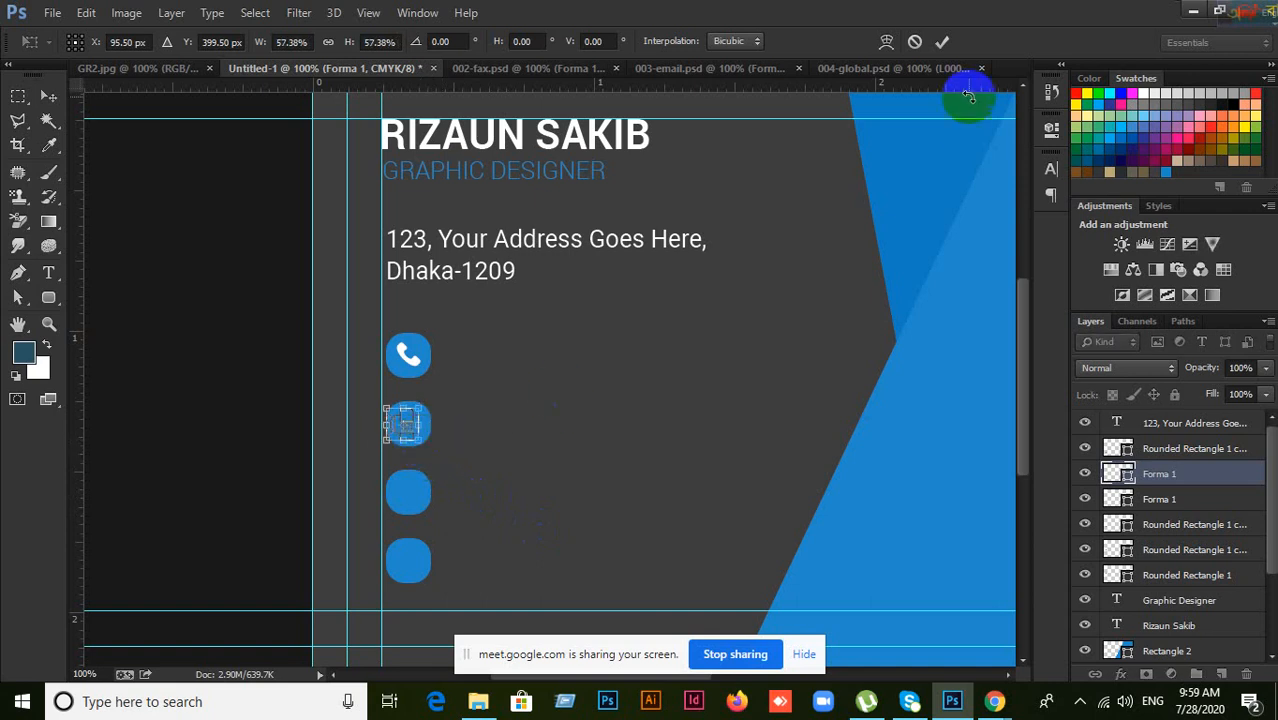
{"action": "left_click", "coordinate": [942, 41]}
{"action": "key", "text": "ctrl+plus"}
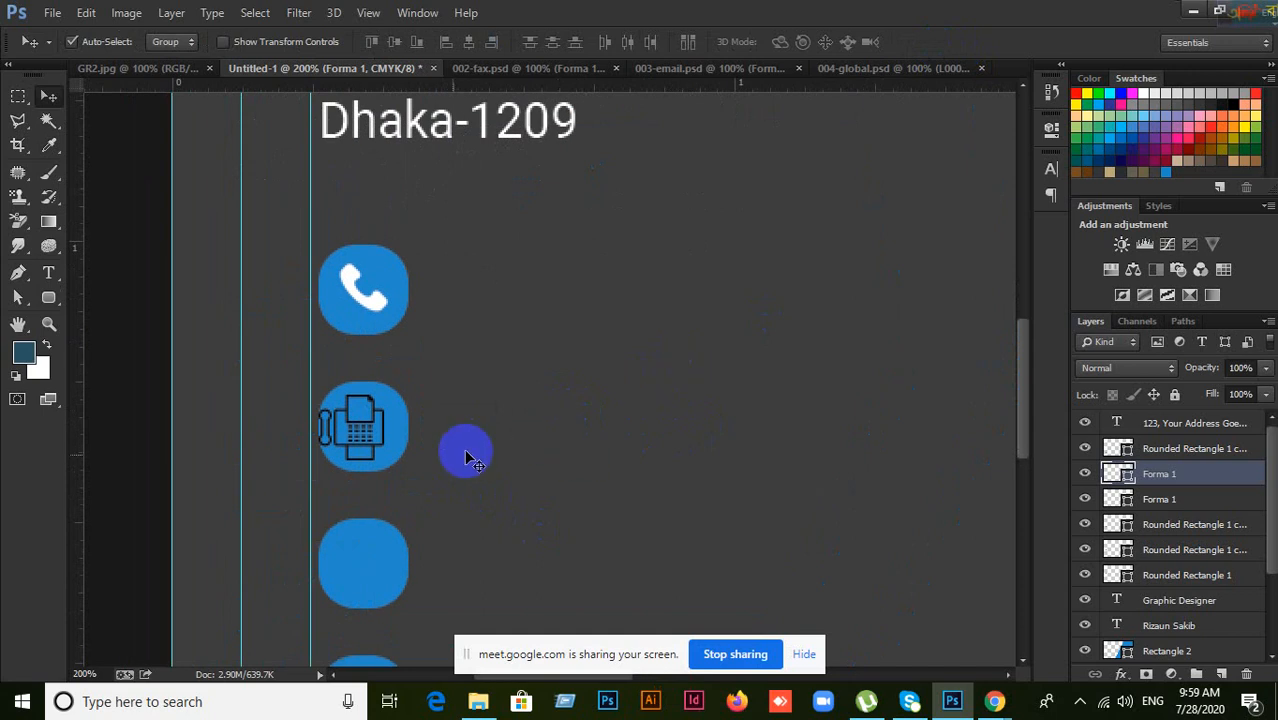
{"action": "left_click_drag", "start_coordinate": [366, 438], "coordinate": [372, 441]}
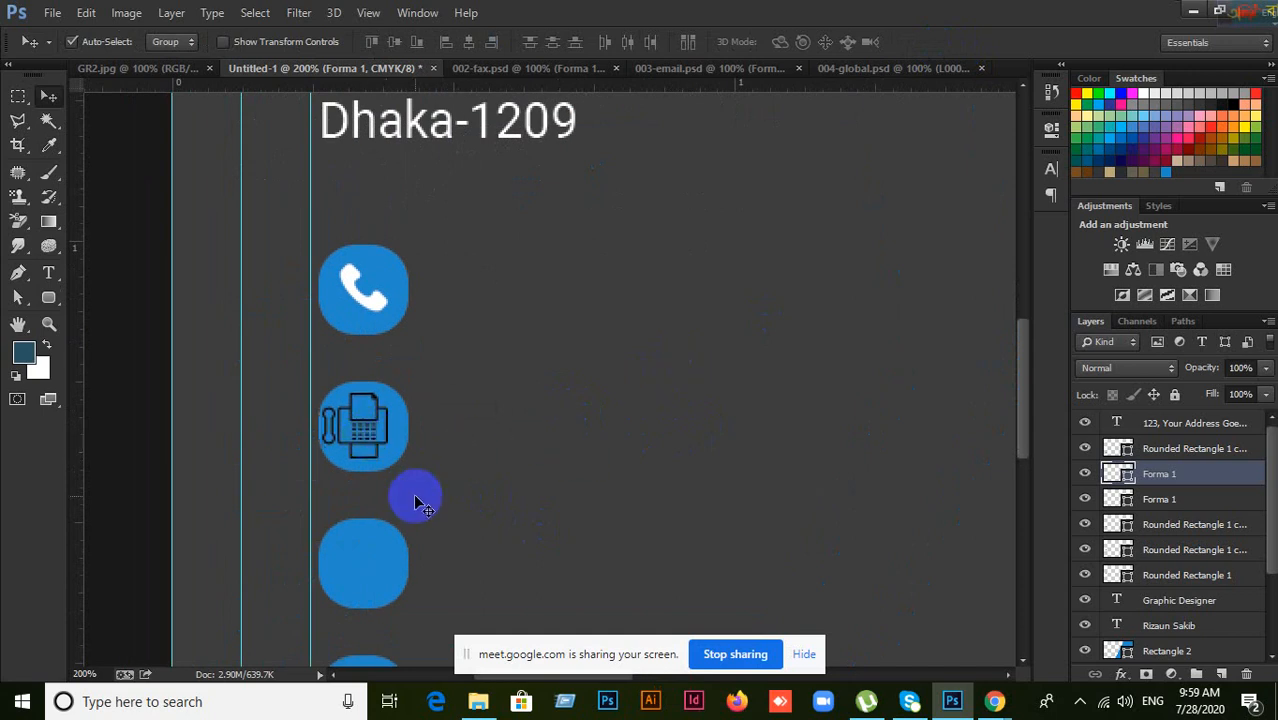
{"action": "key", "text": "ctrl+t"}
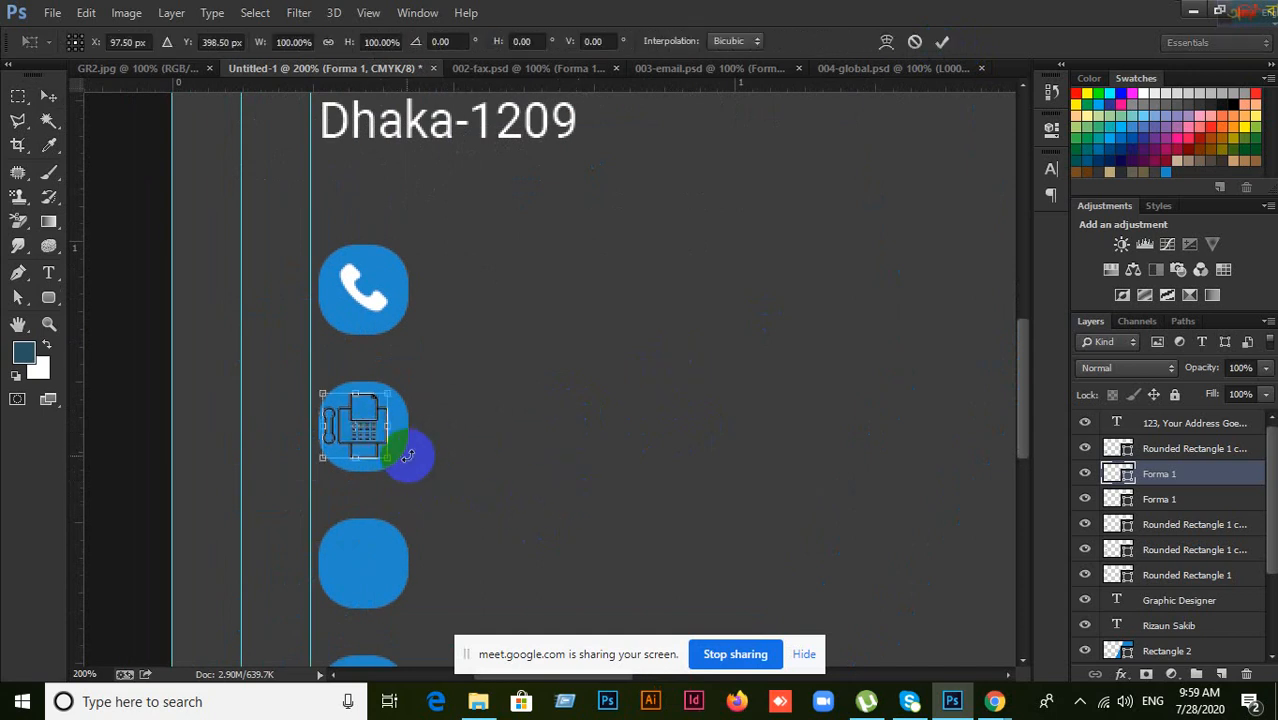
{"action": "left_click_drag", "start_coordinate": [386, 457], "coordinate": [378, 449]}
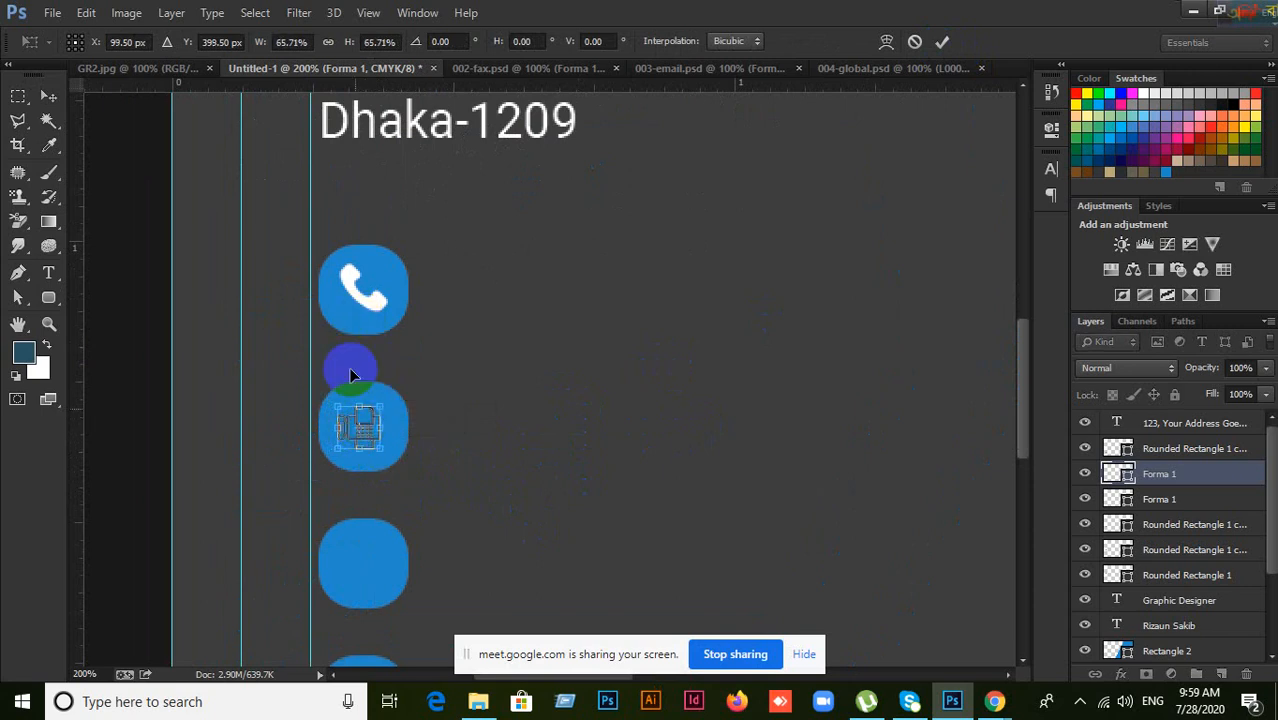
{"action": "left_click", "coordinate": [942, 41]}
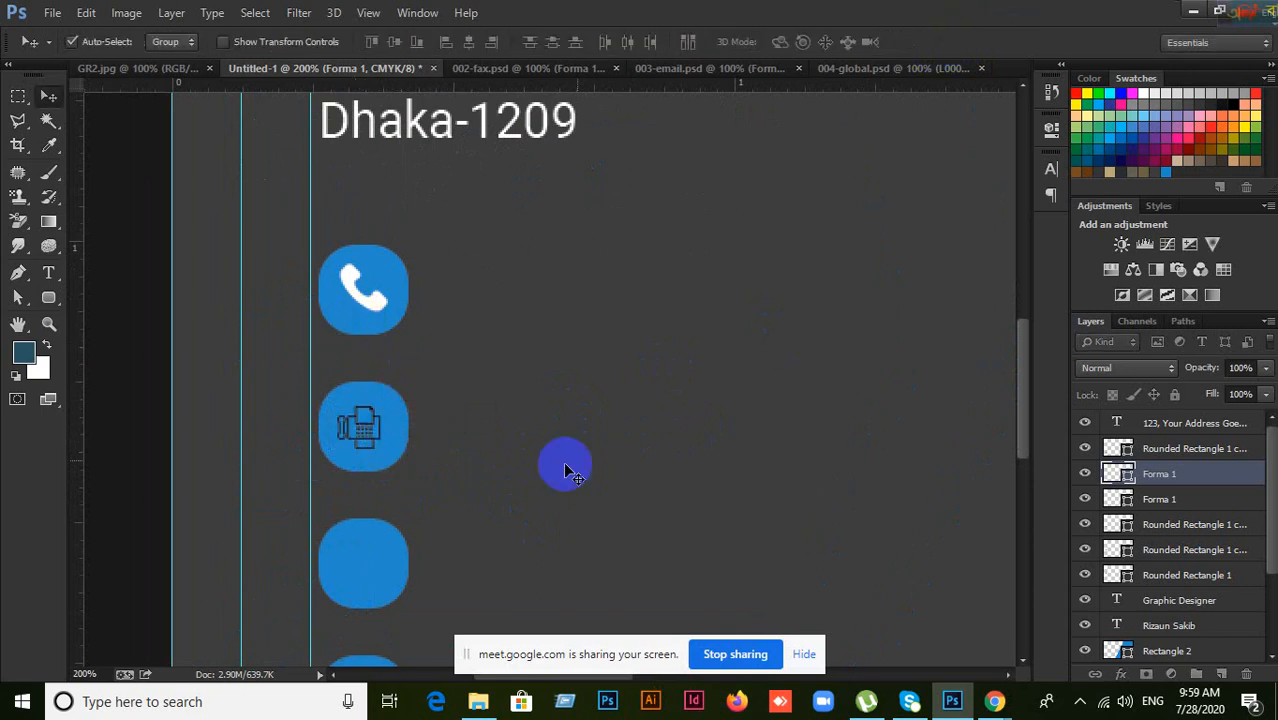
Step: Recolour the fax icon's fill to white #ffffff
{"action": "double_click", "coordinate": [1127, 478]}
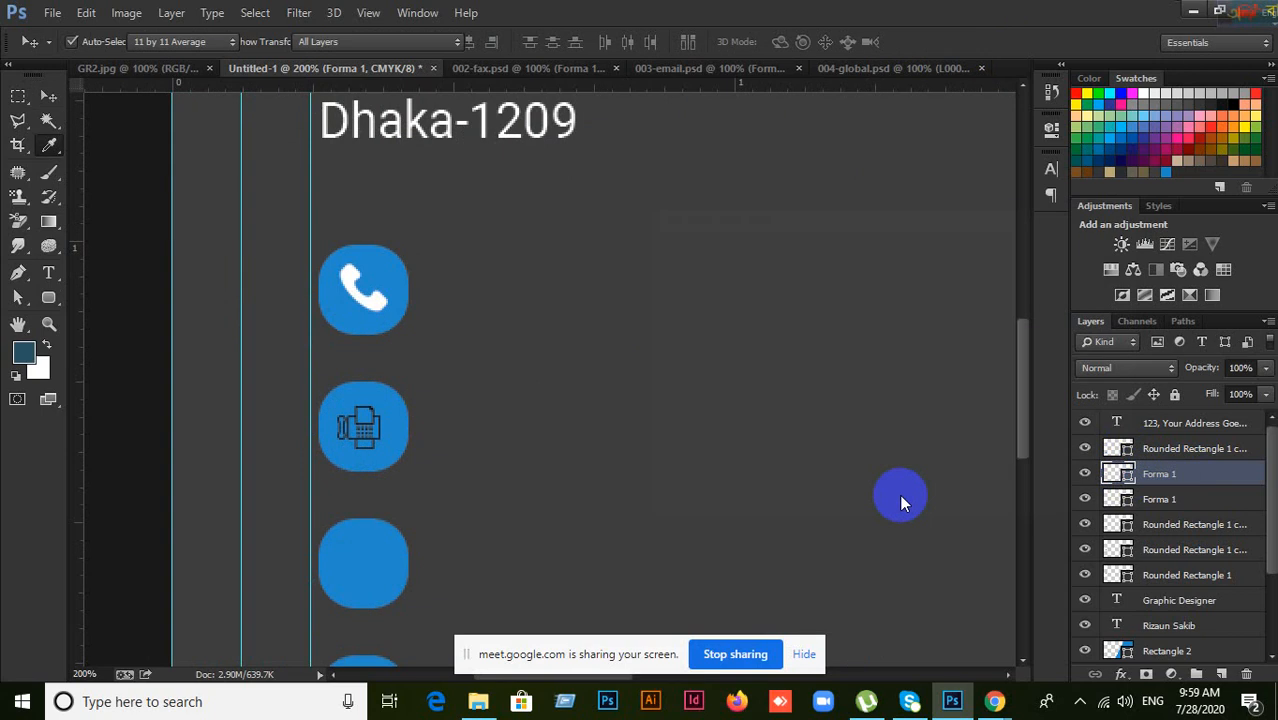
{"action": "left_click", "coordinate": [656, 256]}
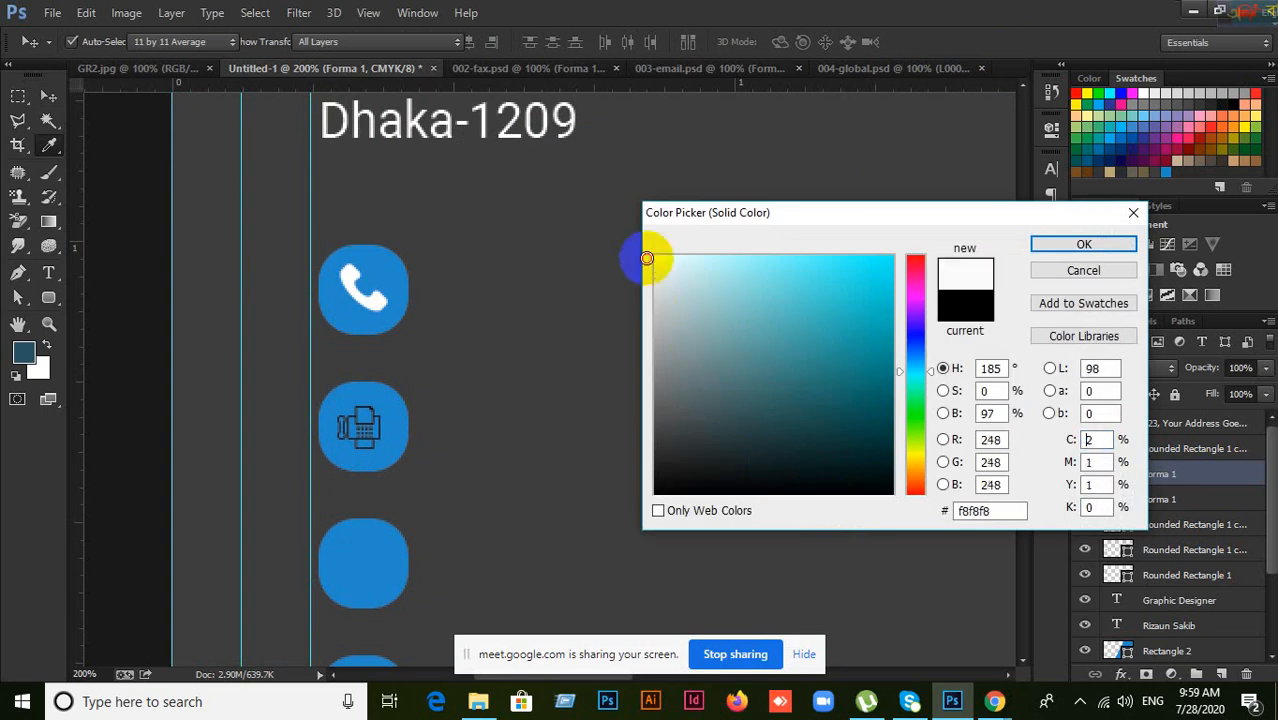
{"action": "left_click", "coordinate": [1110, 246]}
{"action": "scroll", "coordinate": [410, 435], "scroll_direction": "down", "scroll_amount": 3}
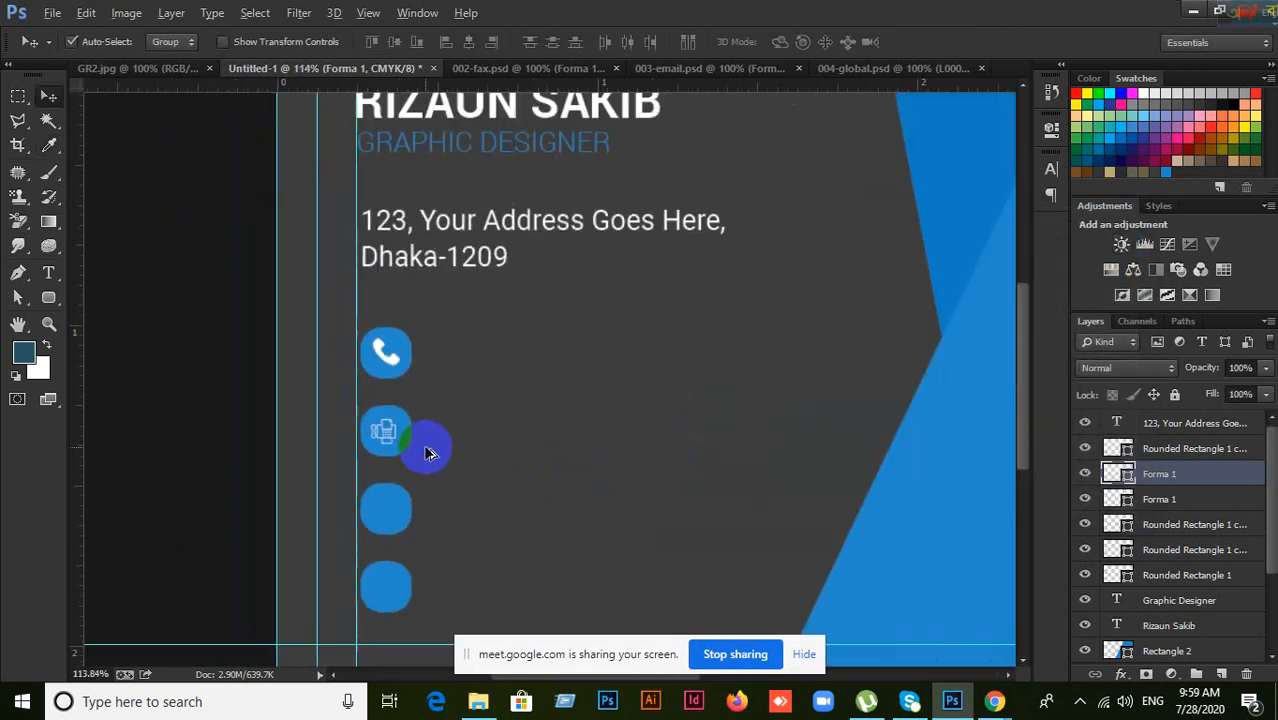
Step: Try moving the blue square behind the fax icon, then undo both stray moves
{"action": "scroll", "coordinate": [220, 440], "scroll_direction": "up", "scroll_amount": 2}
{"action": "scroll", "coordinate": [200, 435], "scroll_direction": "up", "scroll_amount": 3}
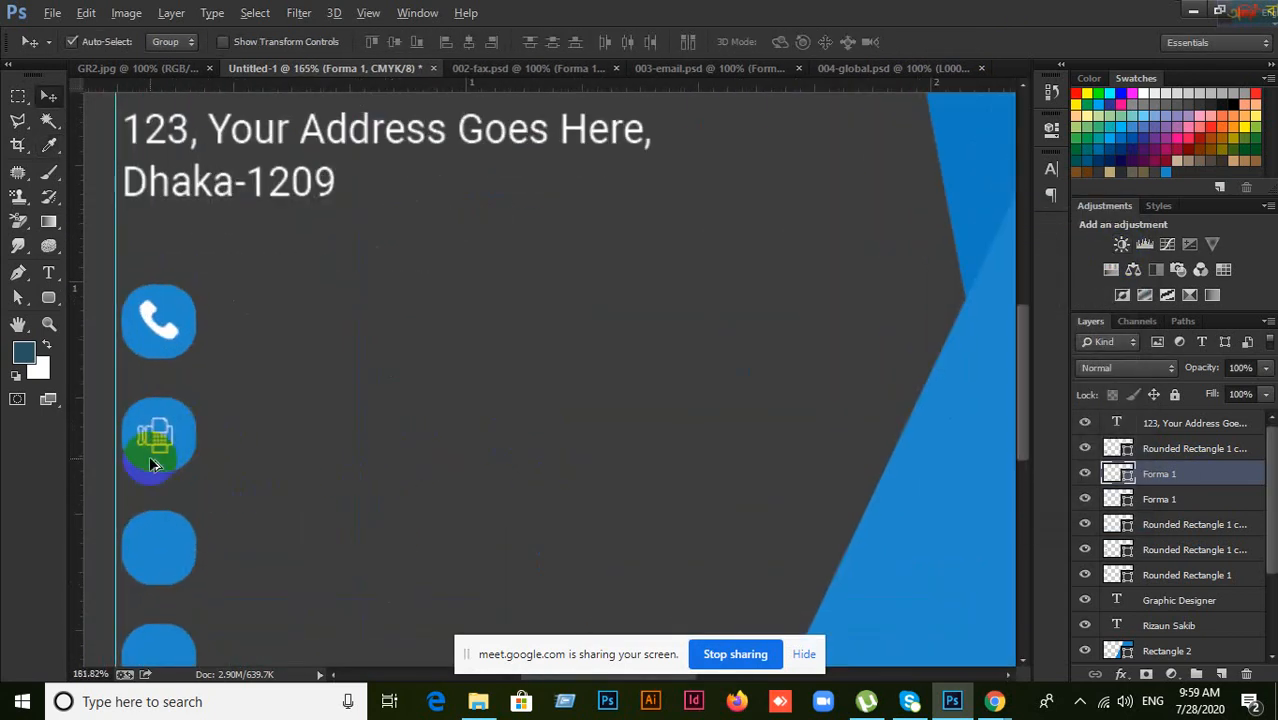
{"action": "scroll", "coordinate": [165, 435], "scroll_direction": "down", "scroll_amount": 2}
{"action": "scroll", "coordinate": [178, 435], "scroll_direction": "down", "scroll_amount": 3}
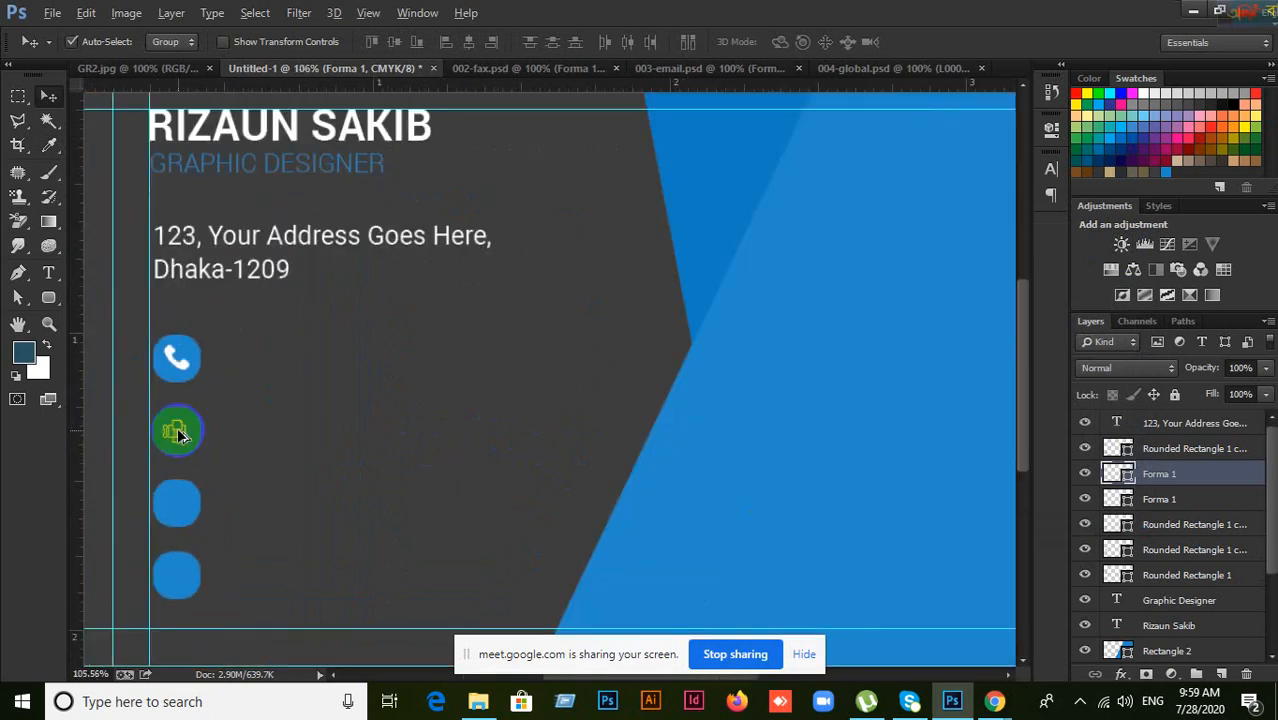
{"action": "scroll", "coordinate": [190, 450], "scroll_direction": "up", "scroll_amount": 1}
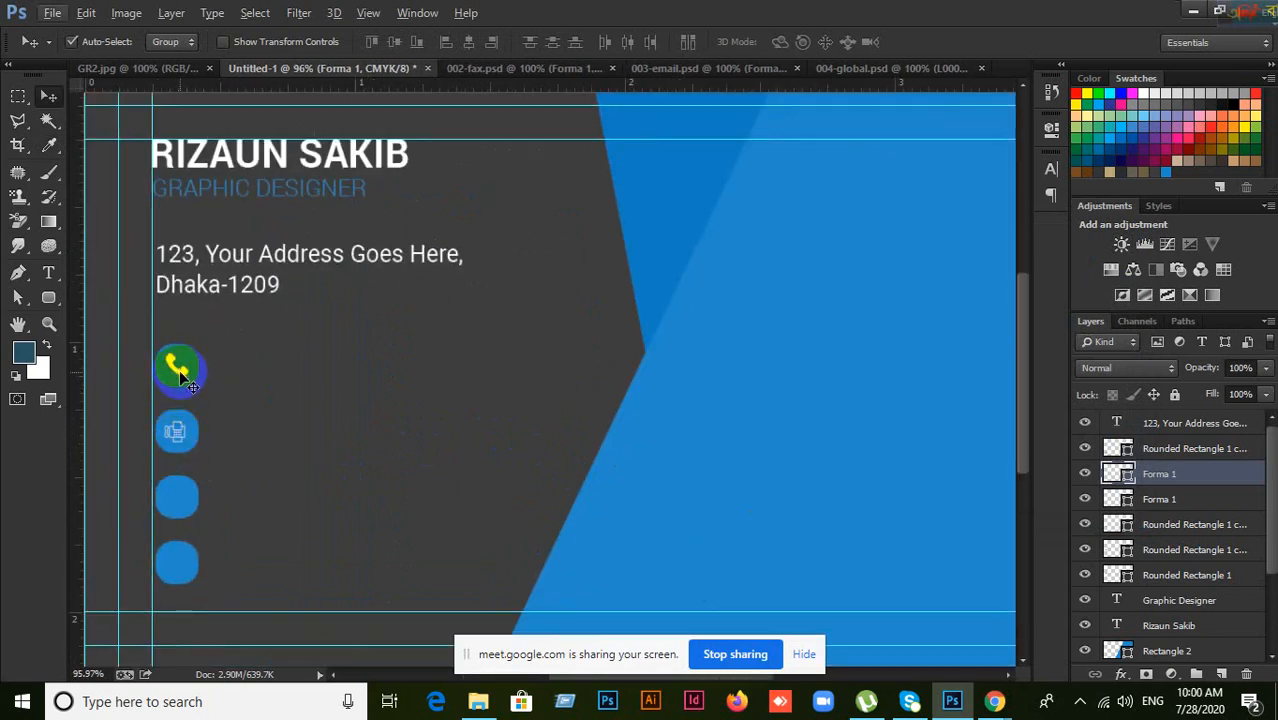
{"action": "scroll", "coordinate": [180, 430], "scroll_direction": "up", "scroll_amount": 3}
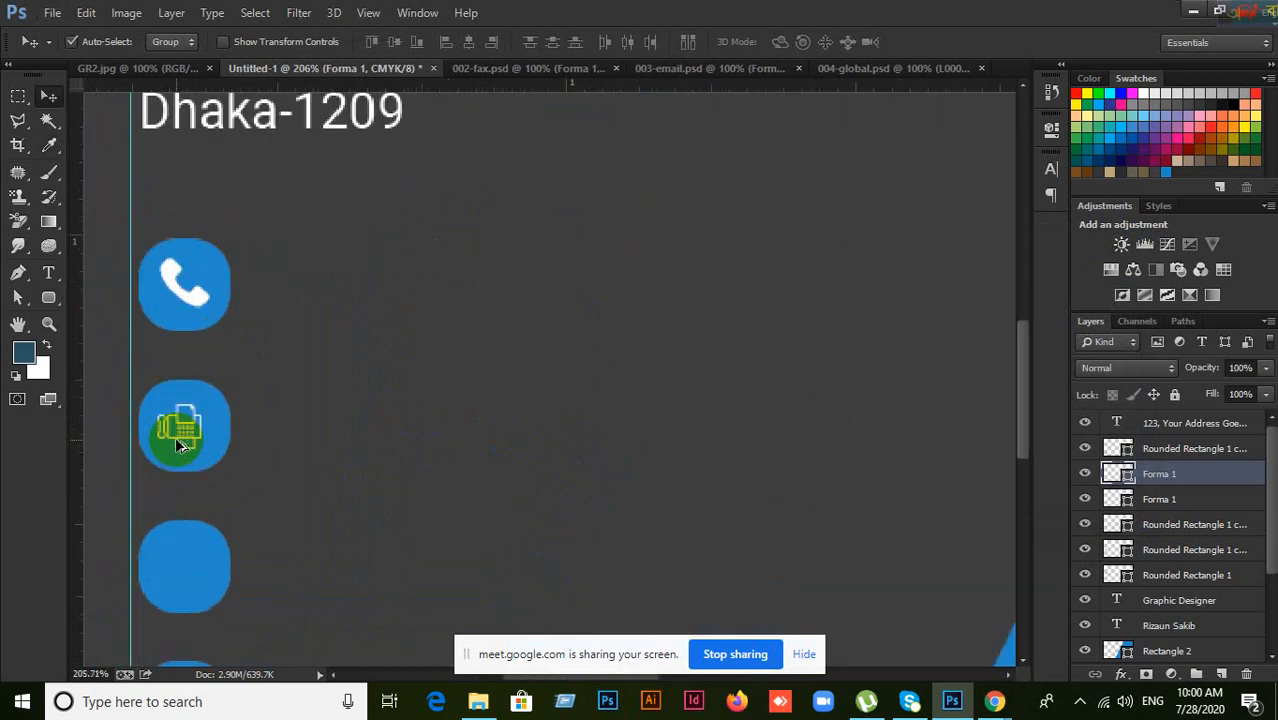
{"action": "left_click_drag", "start_coordinate": [240, 424], "coordinate": [393, 404]}
{"action": "key", "text": "ctrl+z"}
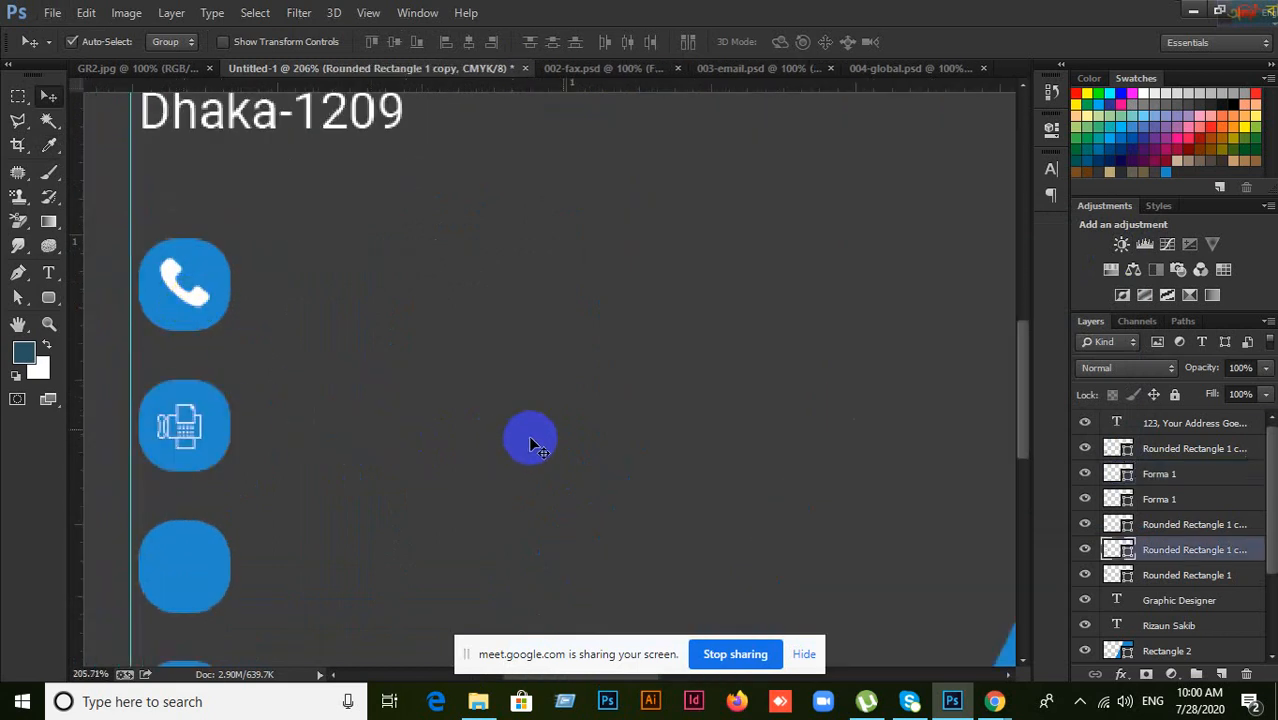
{"action": "left_click", "coordinate": [202, 432]}
{"action": "left_click_drag", "start_coordinate": [197, 430], "coordinate": [233, 426]}
{"action": "key", "text": "ctrl+z"}
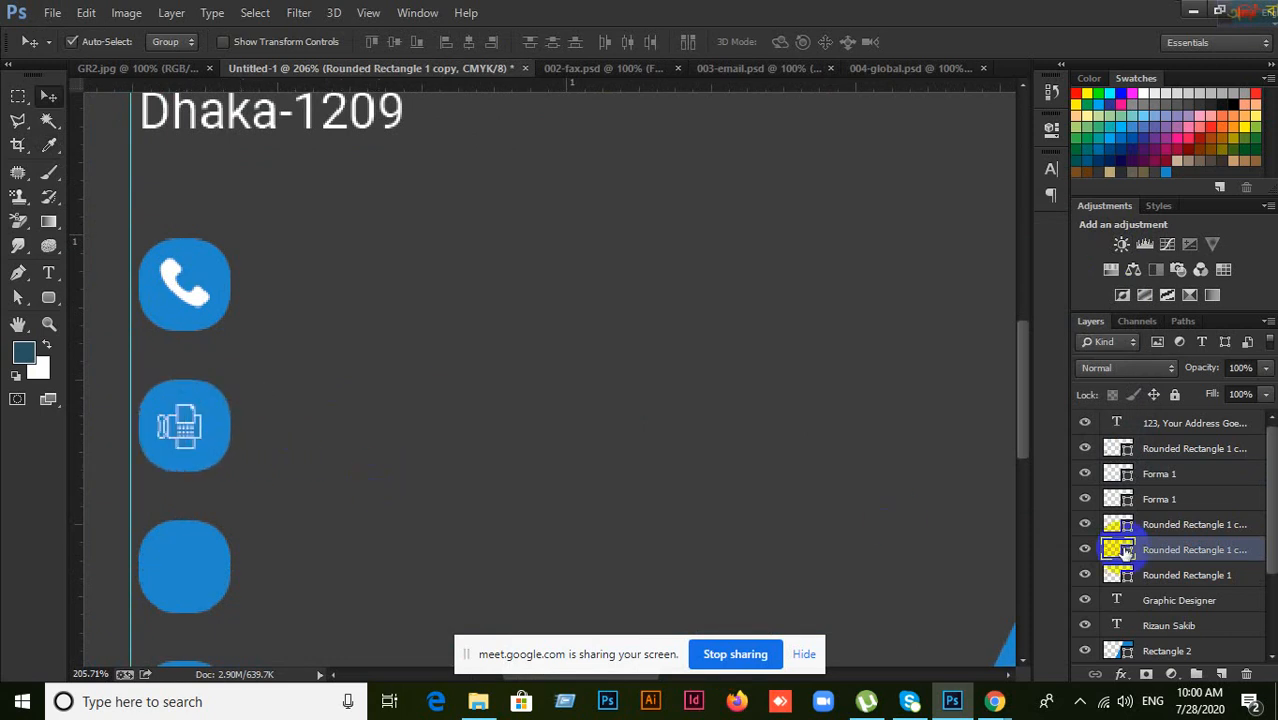
Step: Delete the duplicate upper Forma 1 fax layer and return to the browser's icon search
{"action": "left_click", "coordinate": [1170, 479]}
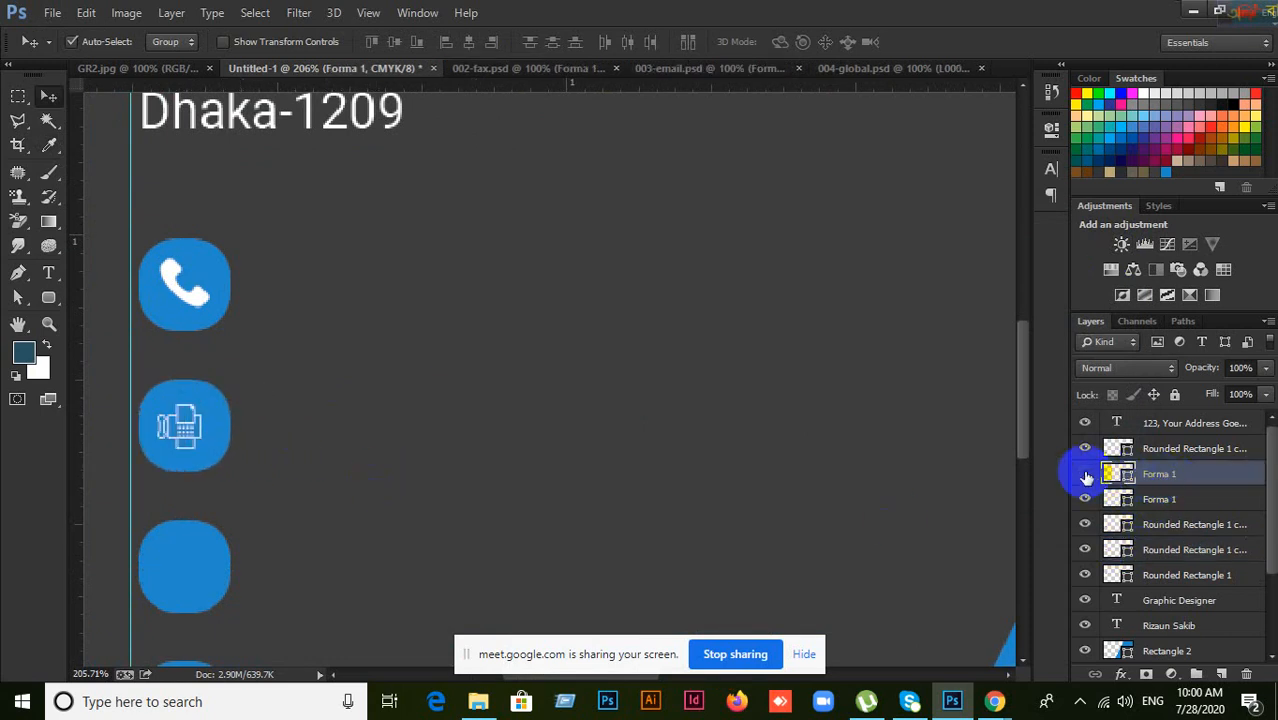
{"action": "left_click", "coordinate": [1088, 474]}
{"action": "key", "text": "Delete"}
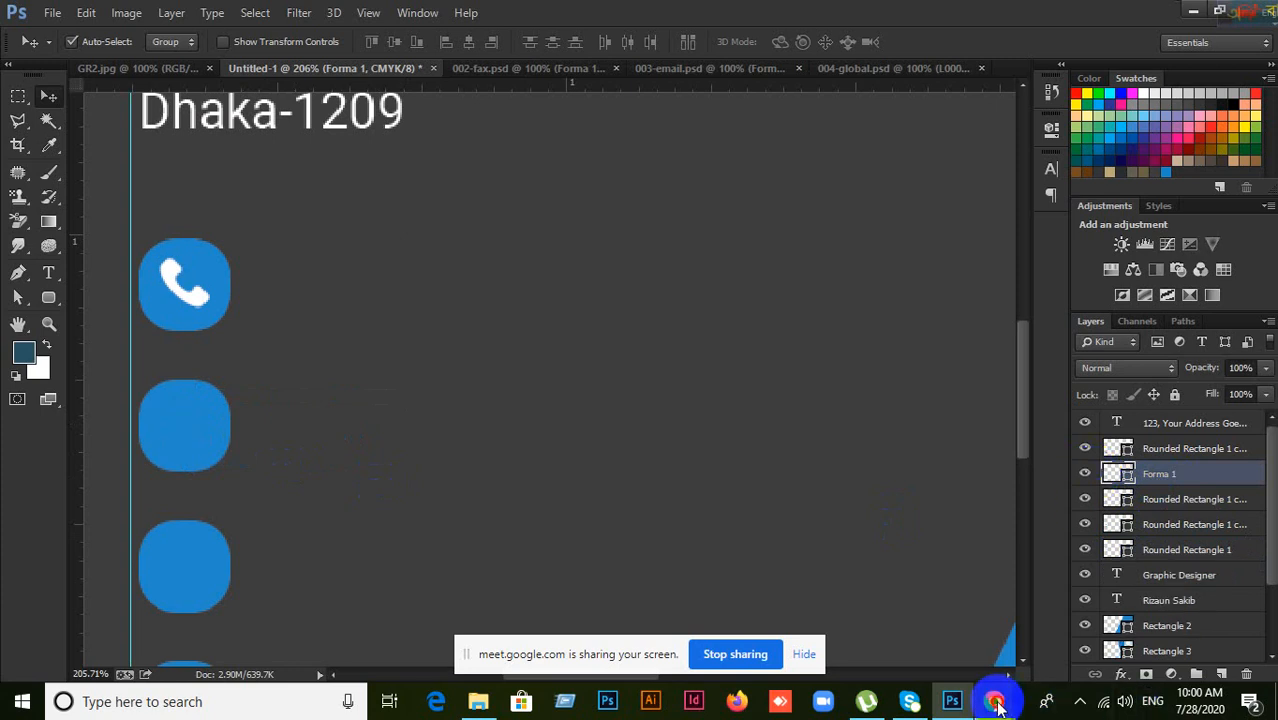
{"action": "mouse_move", "coordinate": [996, 699]}
{"action": "left_click", "coordinate": [962, 640]}
Step: Replace 'web' with 'printer' in Flaticon's search and close the Collections side panel
{"action": "scroll", "coordinate": [725, 380], "scroll_direction": "up", "scroll_amount": 6}
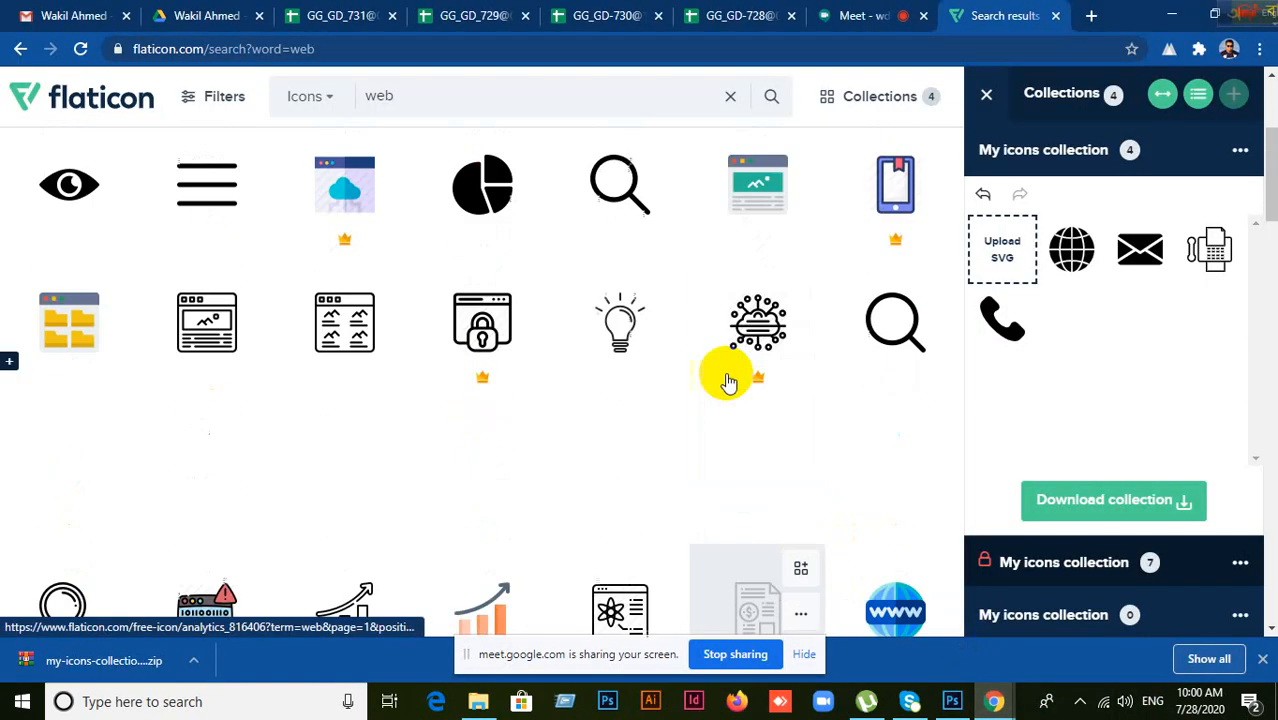
{"action": "scroll", "coordinate": [725, 376], "scroll_direction": "down", "scroll_amount": 2}
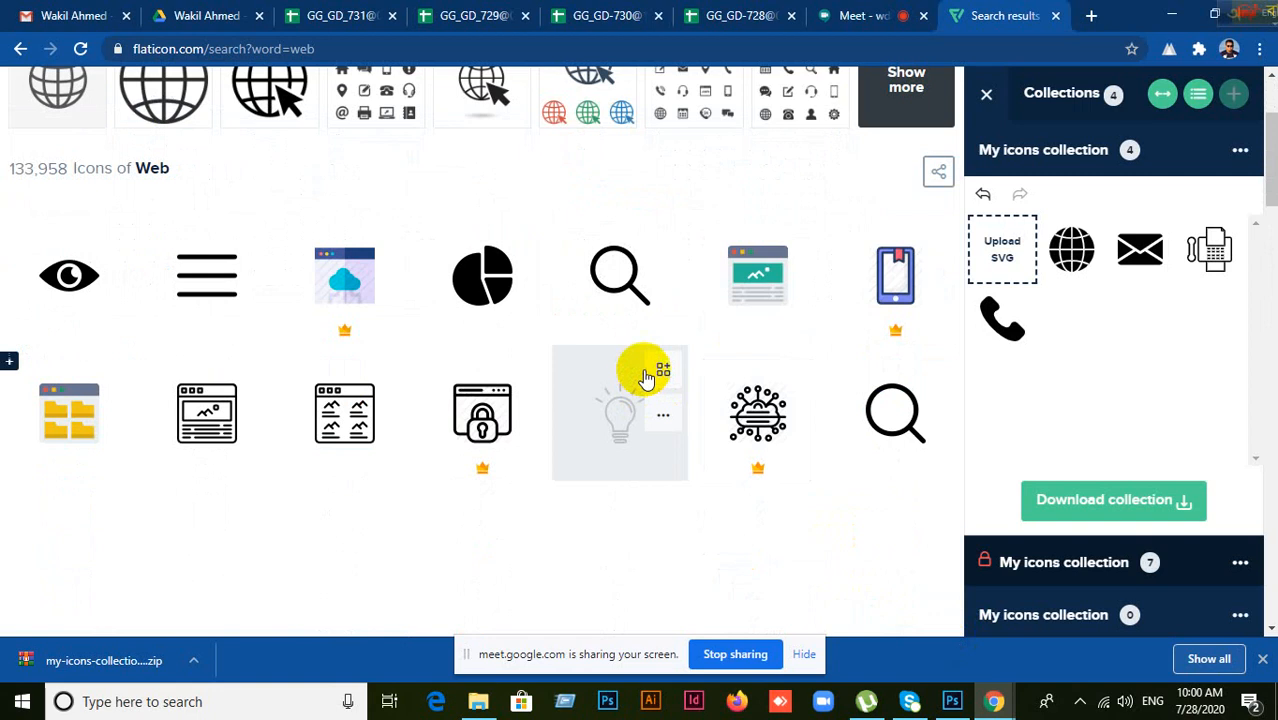
{"action": "scroll", "coordinate": [650, 372], "scroll_direction": "down", "scroll_amount": 5}
{"action": "scroll", "coordinate": [643, 377], "scroll_direction": "down", "scroll_amount": 2}
{"action": "scroll", "coordinate": [643, 377], "scroll_direction": "down", "scroll_amount": 5}
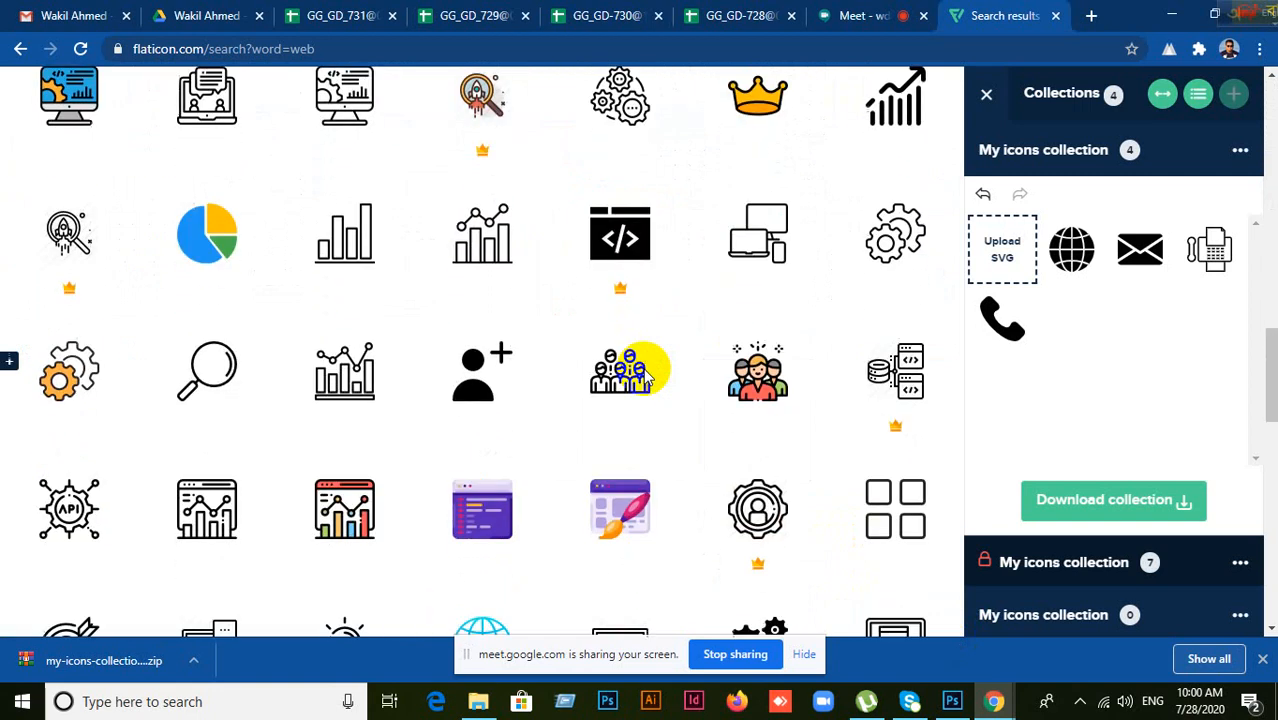
{"action": "scroll", "coordinate": [646, 377], "scroll_direction": "down", "scroll_amount": 8}
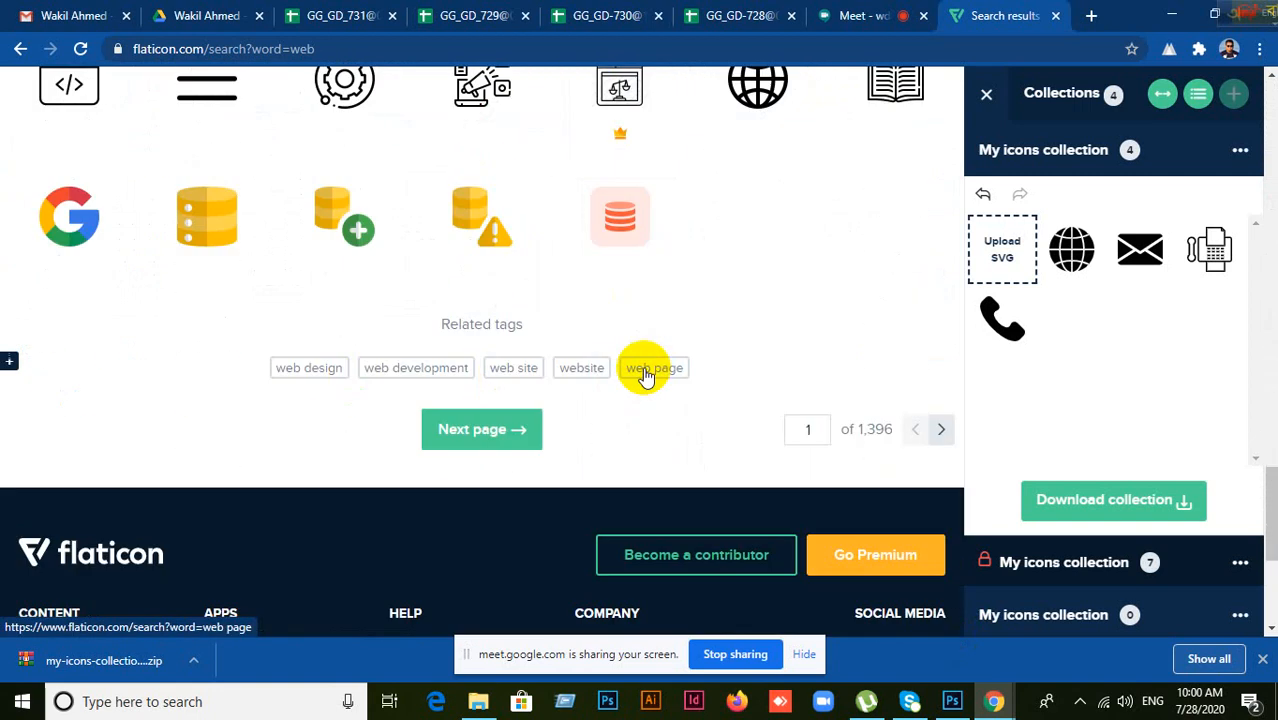
{"action": "scroll", "coordinate": [645, 373], "scroll_direction": "up", "scroll_amount": 1}
{"action": "scroll", "coordinate": [643, 372], "scroll_direction": "up", "scroll_amount": 15}
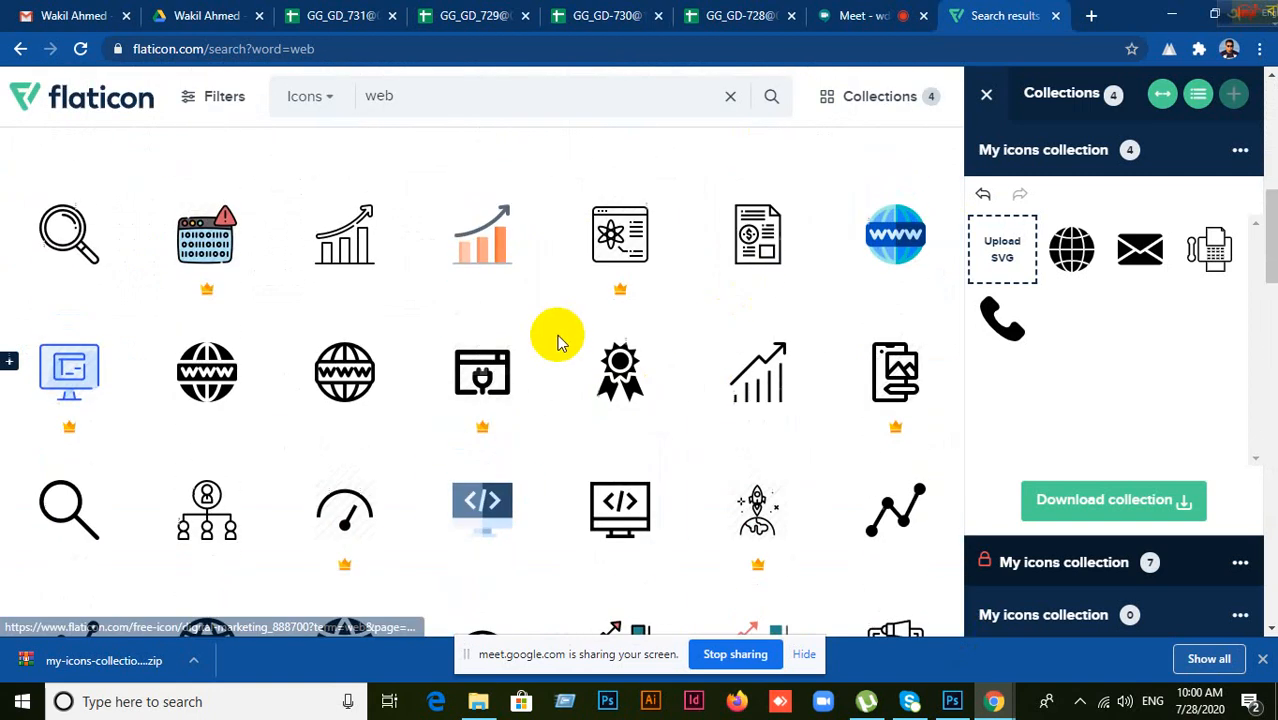
{"action": "scroll", "coordinate": [557, 342], "scroll_direction": "up", "scroll_amount": 2}
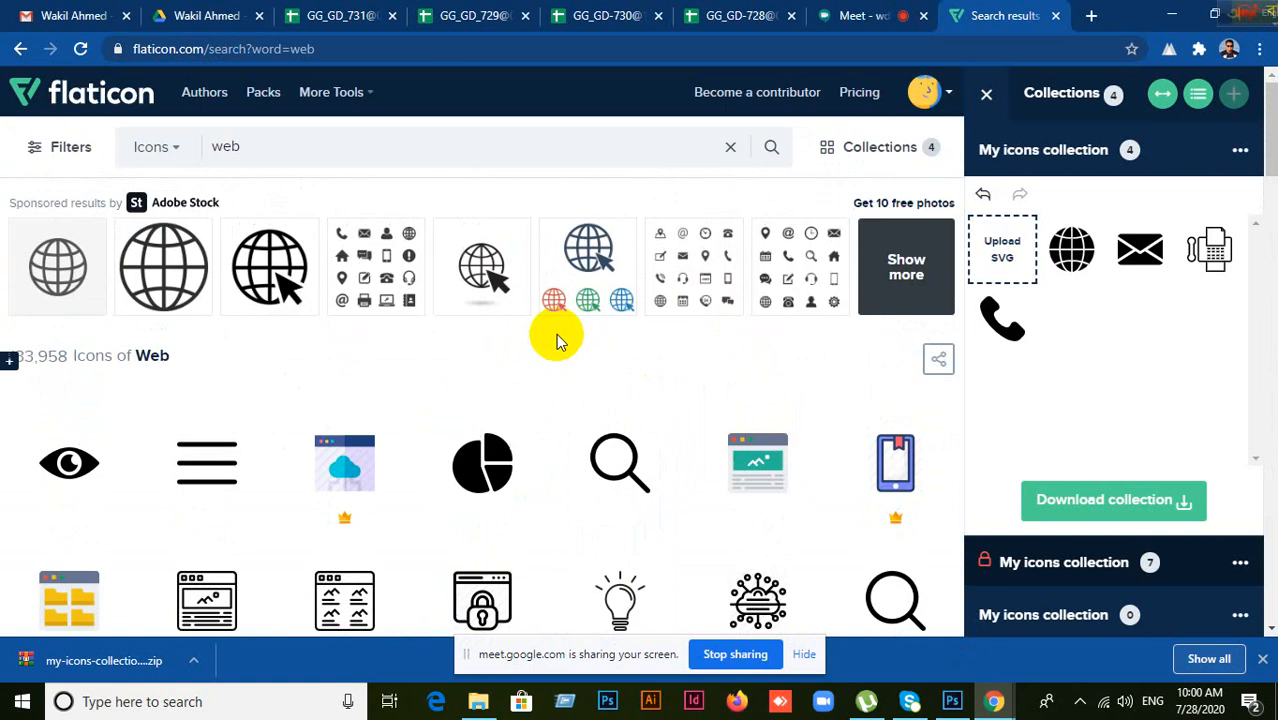
{"action": "double_click", "coordinate": [228, 146]}
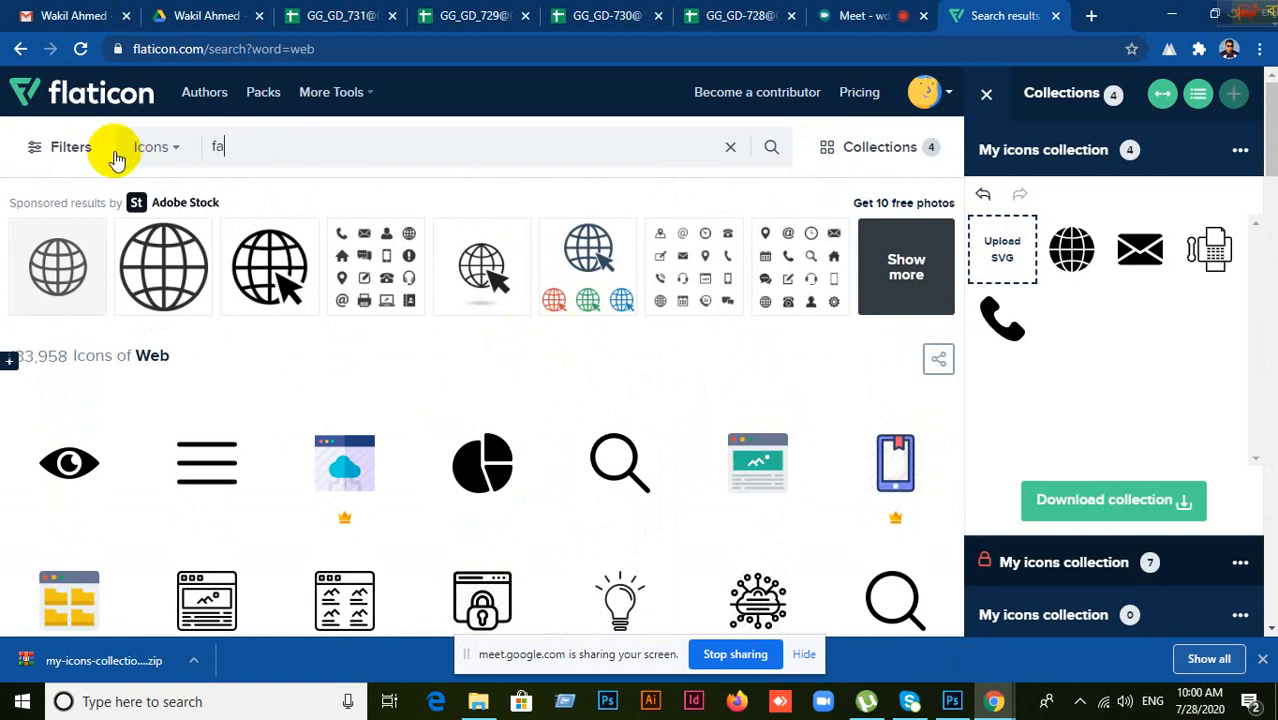
{"action": "key", "text": "BackSpace"}
{"action": "key", "text": "BackSpace"}
{"action": "type", "text": "printe"}
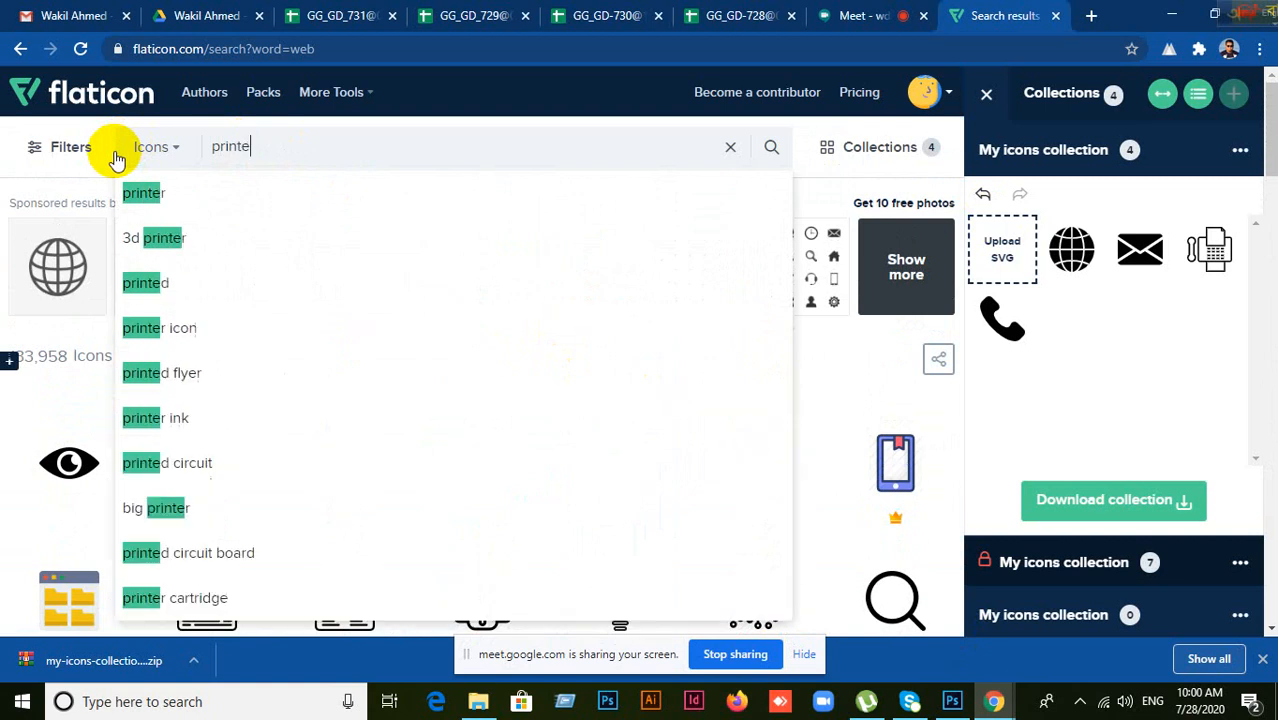
{"action": "left_click", "coordinate": [133, 193]}
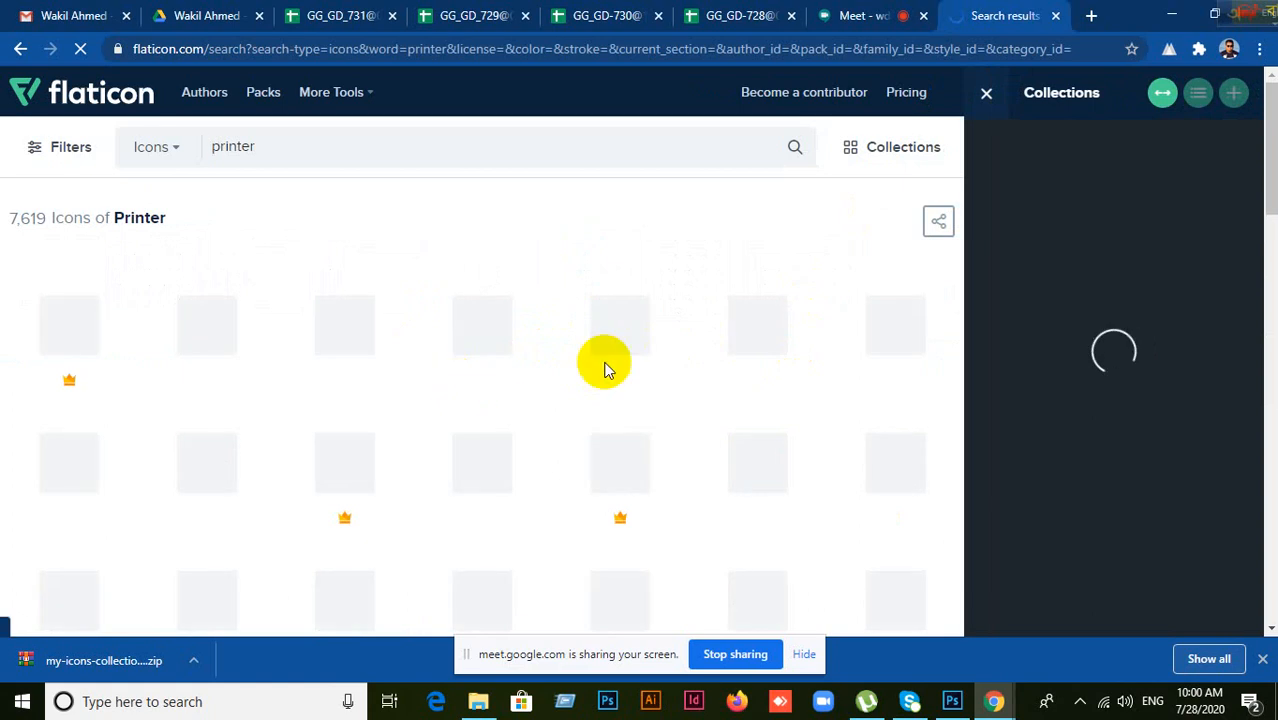
{"action": "left_click", "coordinate": [986, 96]}
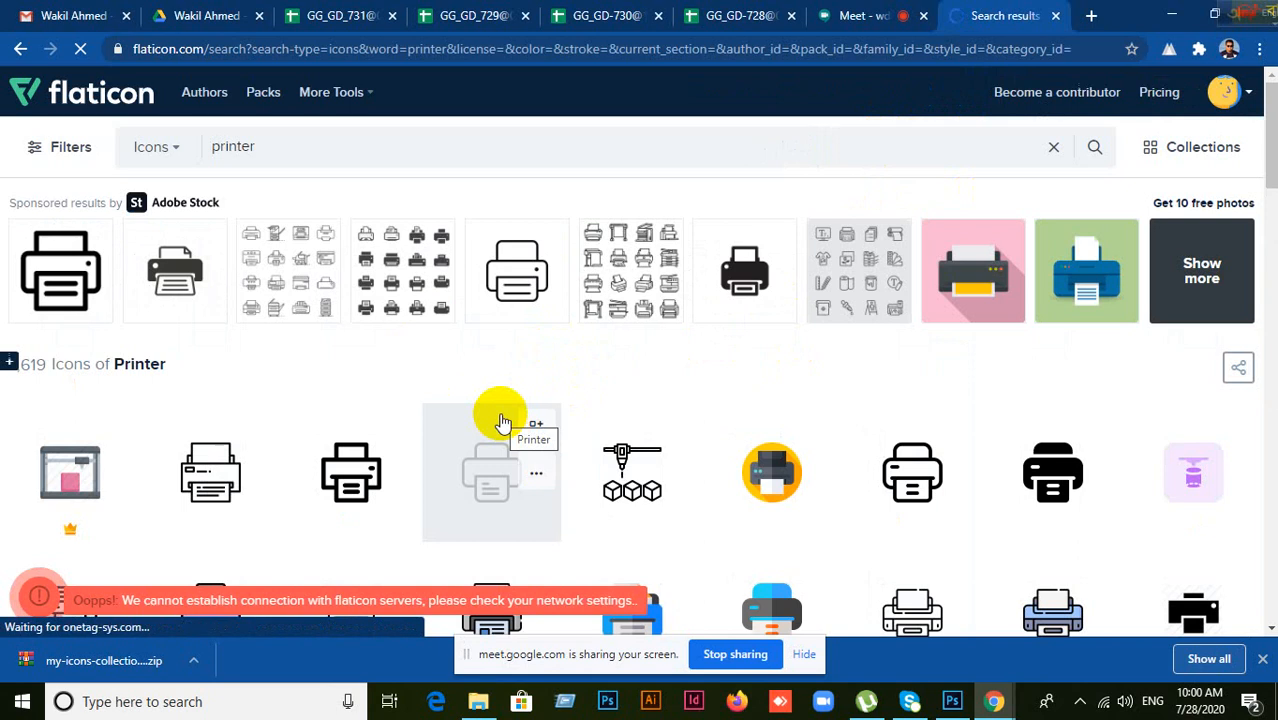
Step: Download the chosen printer icon from Flaticon in PSD format
{"action": "scroll", "coordinate": [790, 390], "scroll_direction": "down", "scroll_amount": 2}
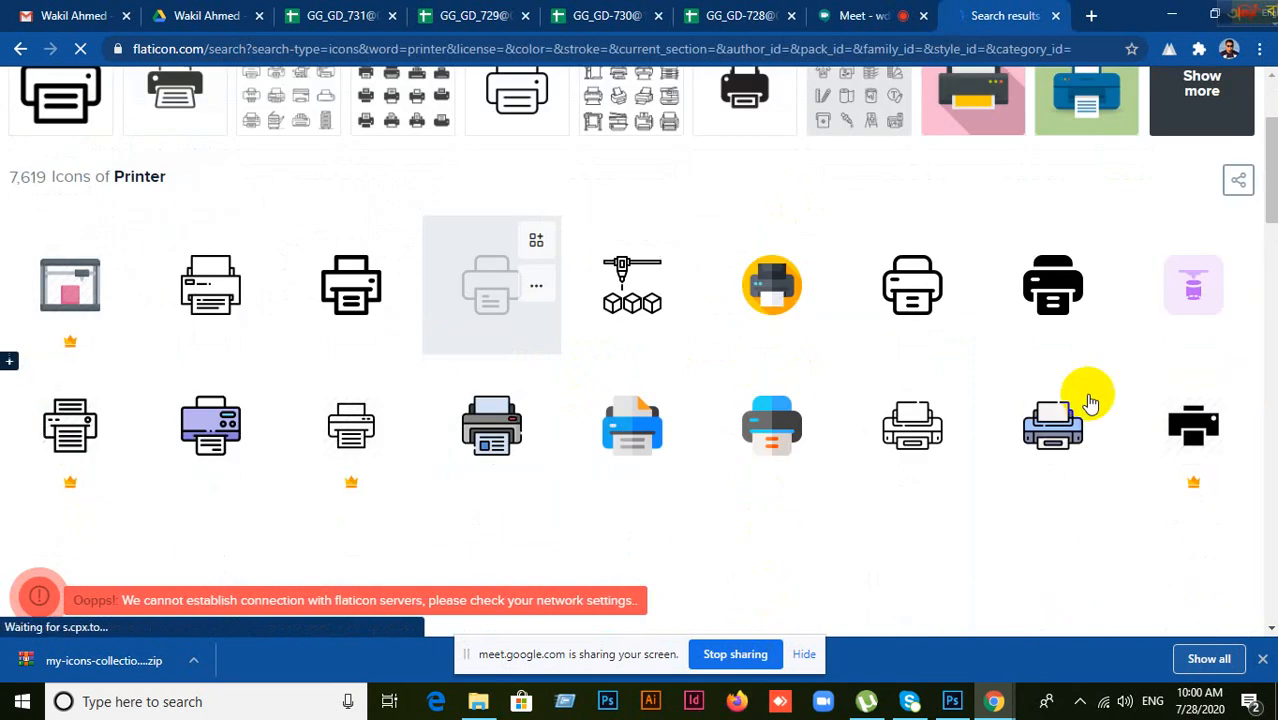
{"action": "scroll", "coordinate": [820, 360], "scroll_direction": "down", "scroll_amount": 2}
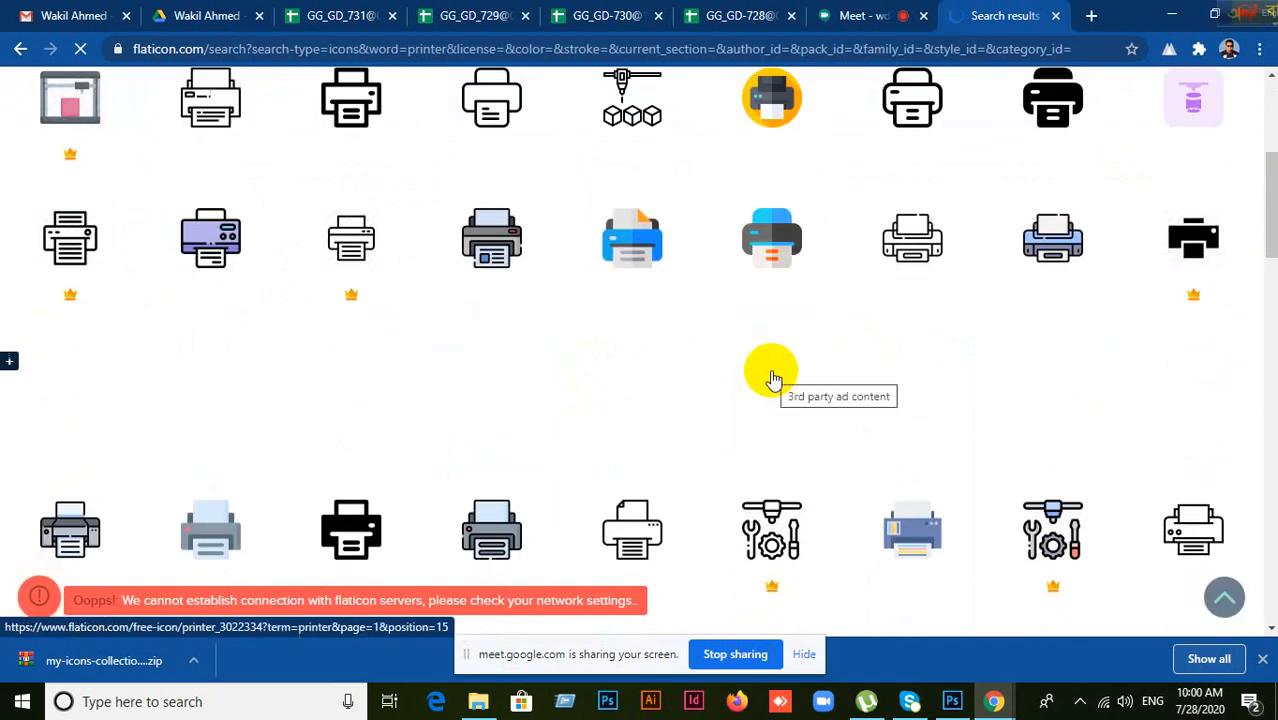
{"action": "scroll", "coordinate": [517, 468], "scroll_direction": "down", "scroll_amount": 3}
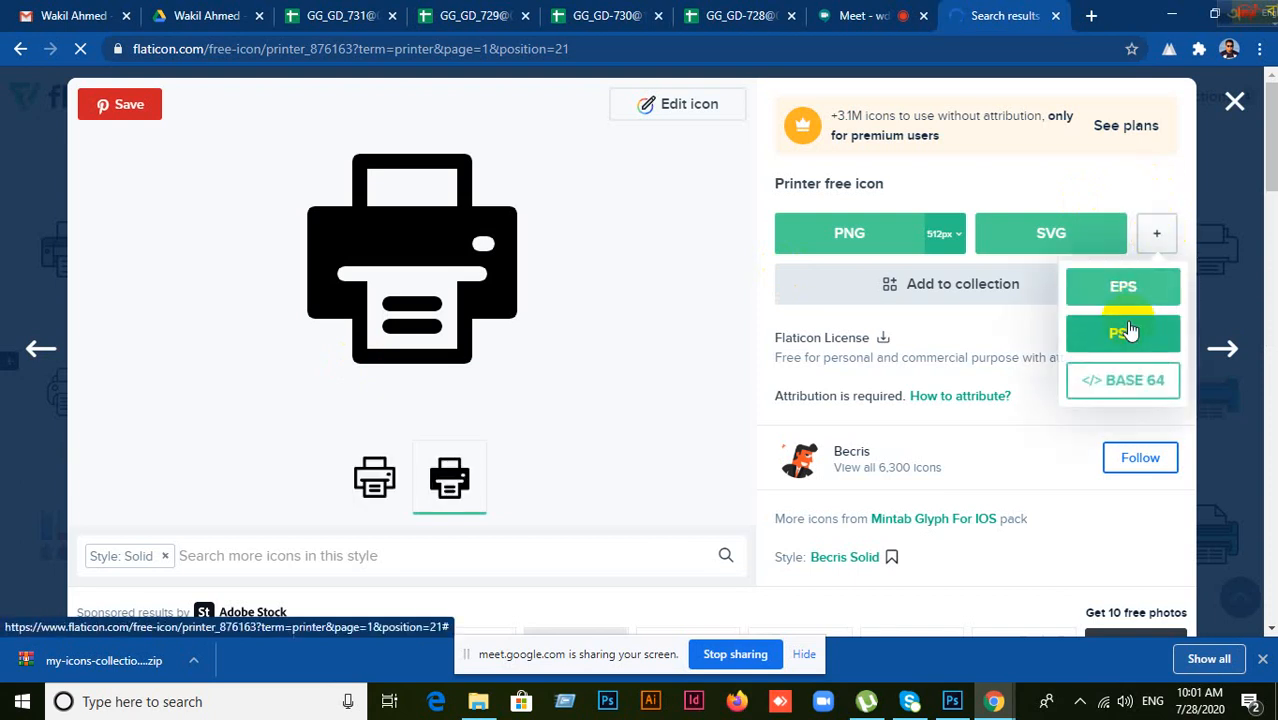
{"action": "left_click", "coordinate": [1108, 338]}
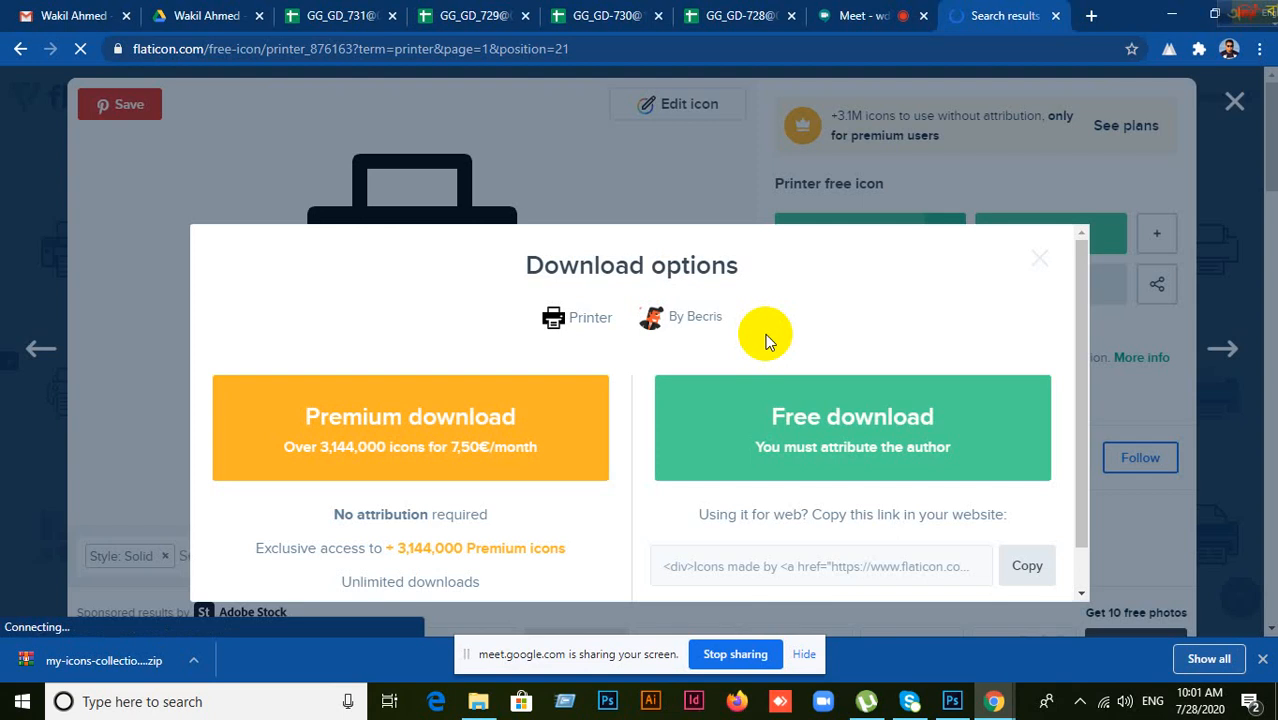
{"action": "left_click", "coordinate": [887, 443]}
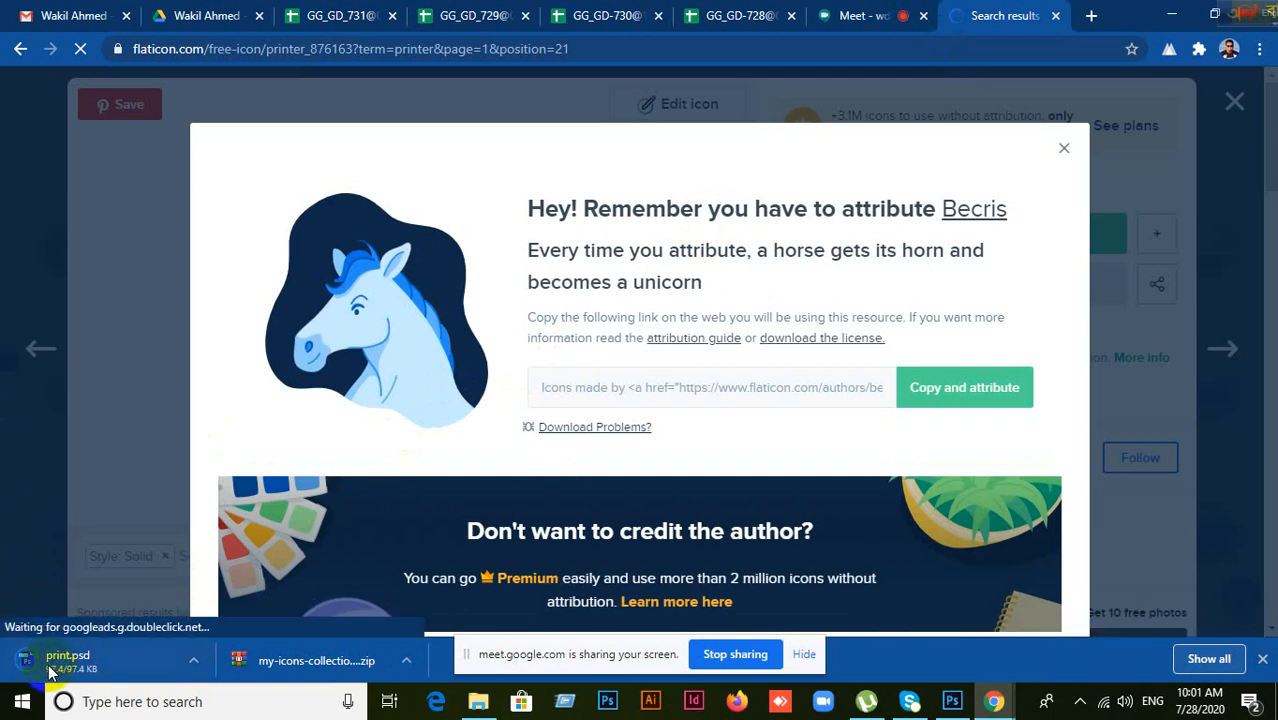
Step: Show the downloaded print.psd in its Downloads folder
{"action": "left_click", "coordinate": [92, 553]}
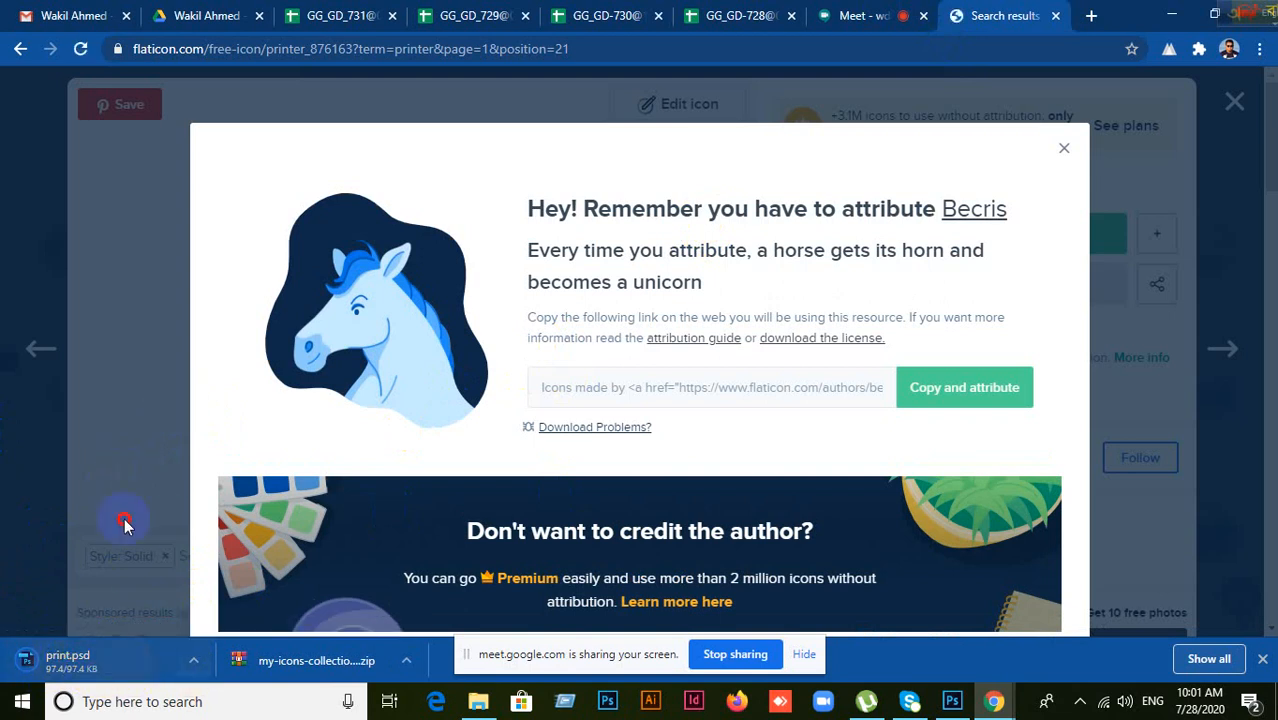
{"action": "right_click", "coordinate": [100, 666]}
{"action": "left_click", "coordinate": [153, 617]}
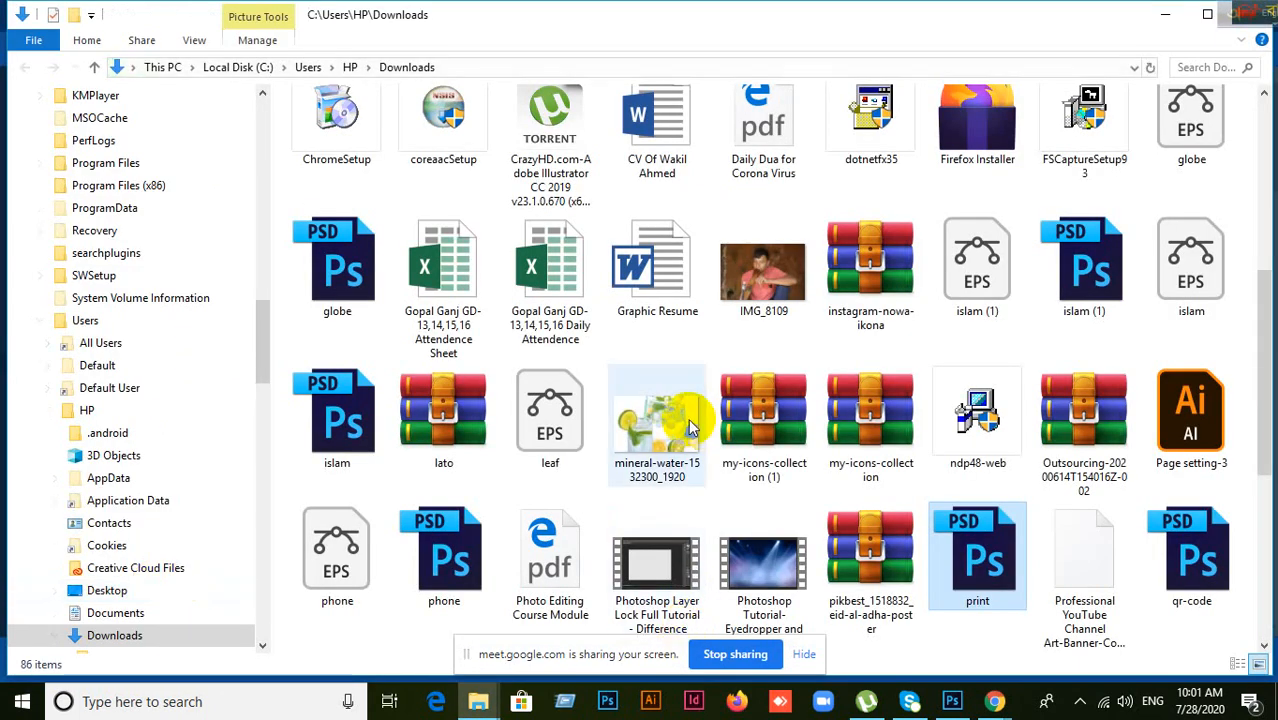
Step: Drag print.psd from Downloads onto Photoshop's canvas to open it as a document
{"action": "scroll", "coordinate": [1005, 400], "scroll_direction": "up", "scroll_amount": 3}
{"action": "scroll", "coordinate": [1008, 385], "scroll_direction": "down", "scroll_amount": 5}
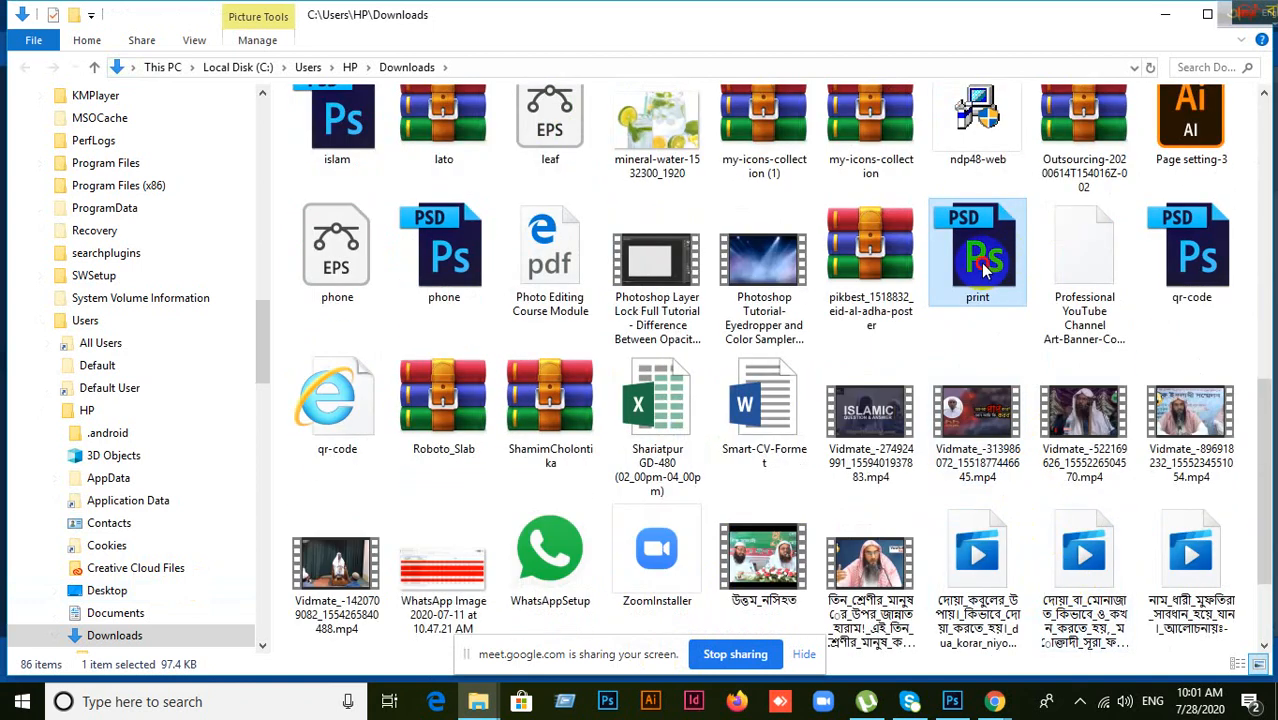
{"action": "left_click_drag", "start_coordinate": [1008, 262], "coordinate": [885, 14]}
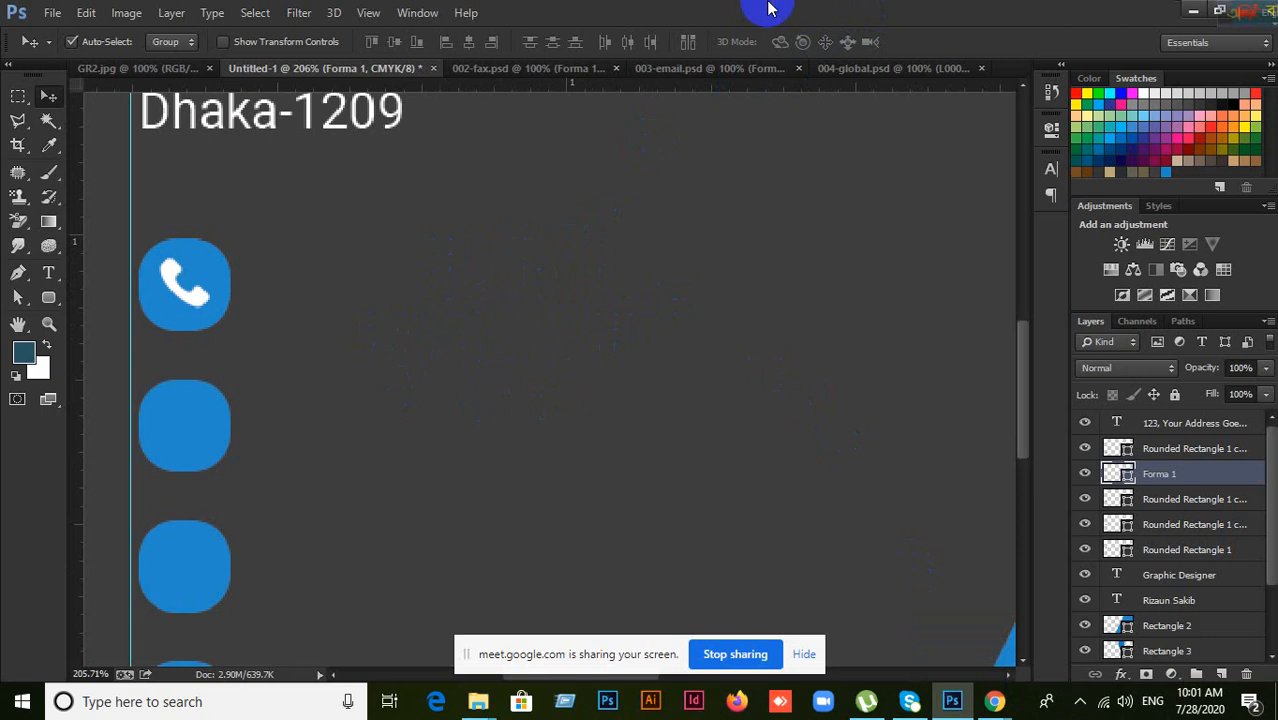
{"action": "left_click_drag", "start_coordinate": [768, 8], "coordinate": [757, 462]}
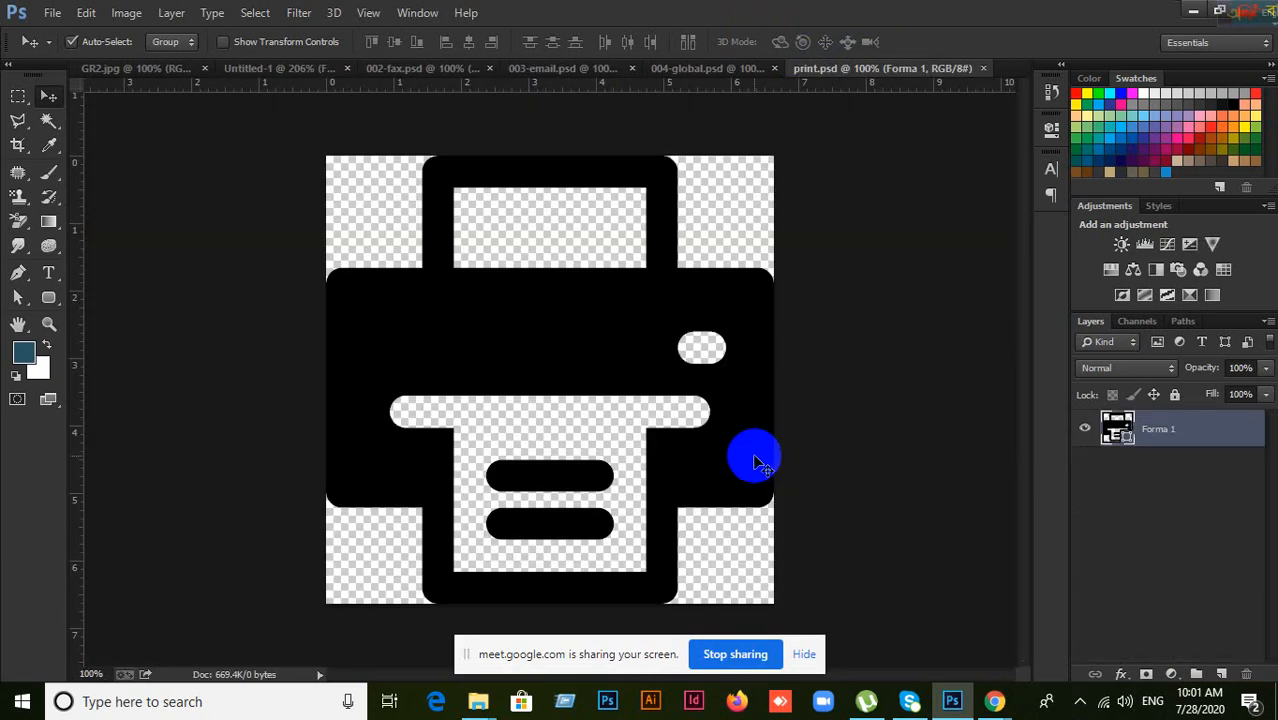
Step: Bring the printer icon into the business card document and shrink it to about quarter size
{"action": "left_click_drag", "start_coordinate": [755, 462], "coordinate": [312, 92]}
{"action": "left_click", "coordinate": [305, 78]}
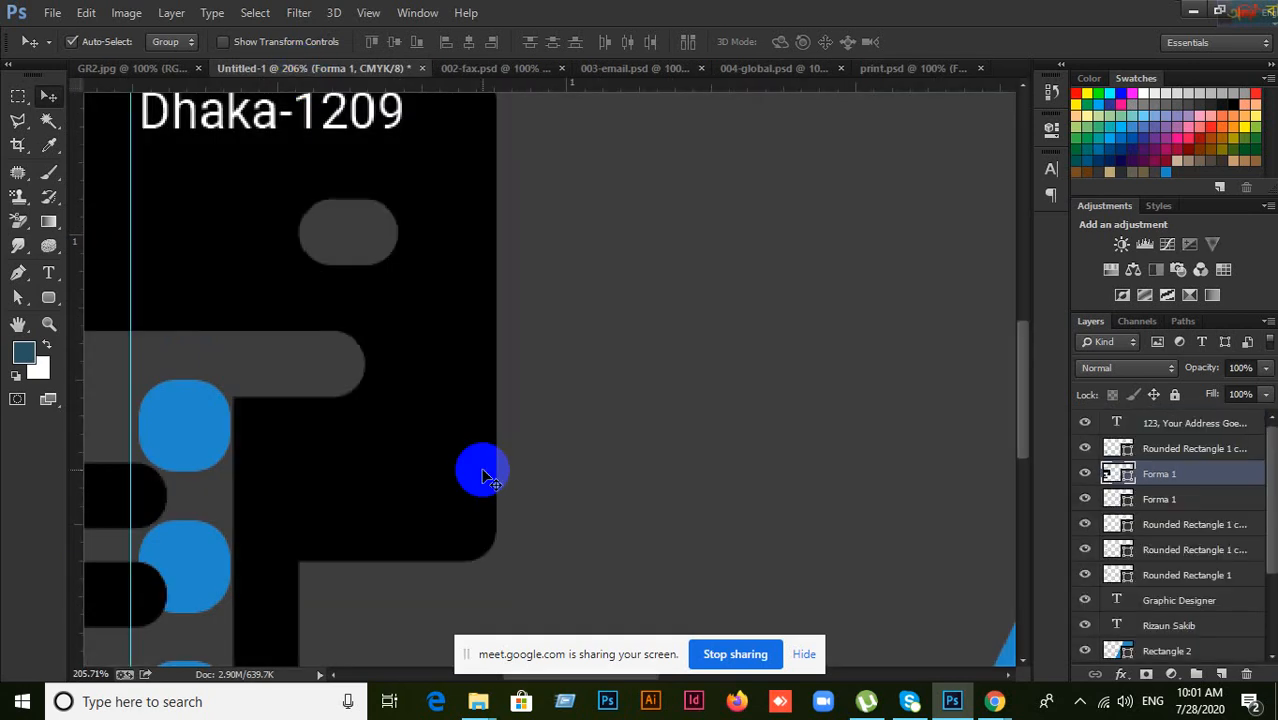
{"action": "key", "text": "ctrl+minus"}
{"action": "key", "text": "ctrl+minus"}
{"action": "key", "text": "ctrl+minus"}
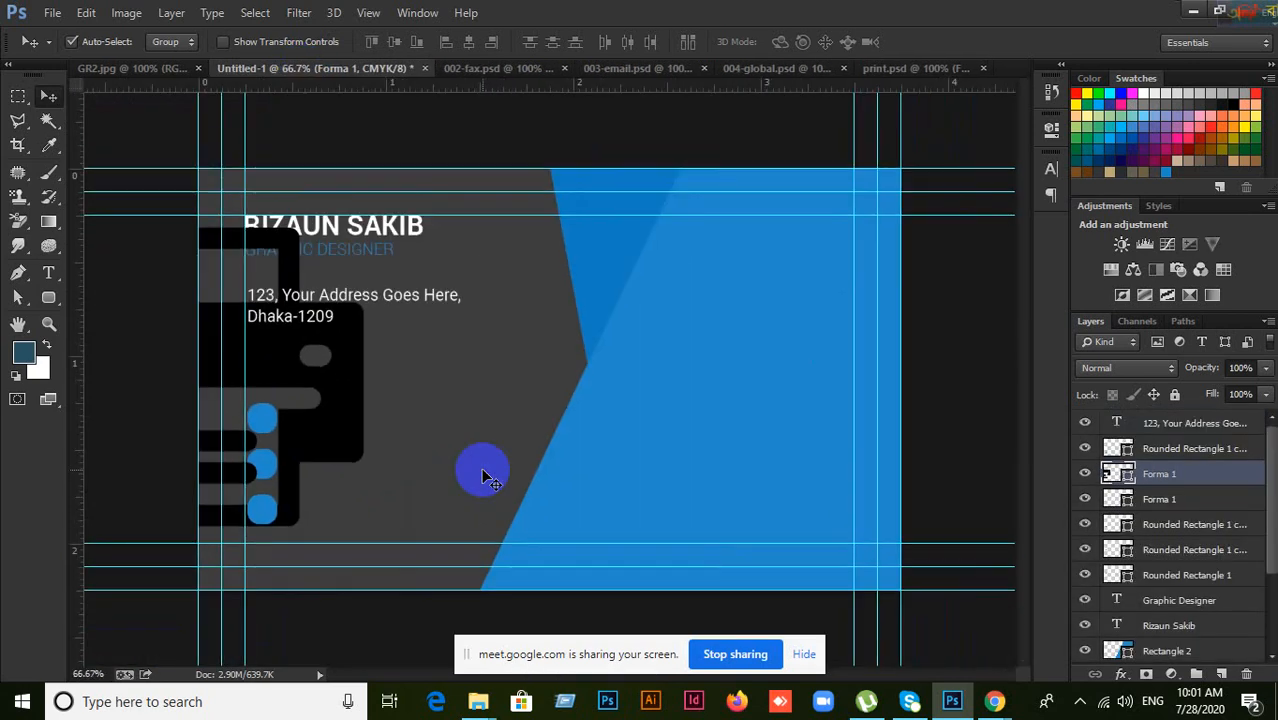
{"action": "left_click_drag", "start_coordinate": [362, 430], "coordinate": [686, 478]}
{"action": "key", "text": "ctrl+t"}
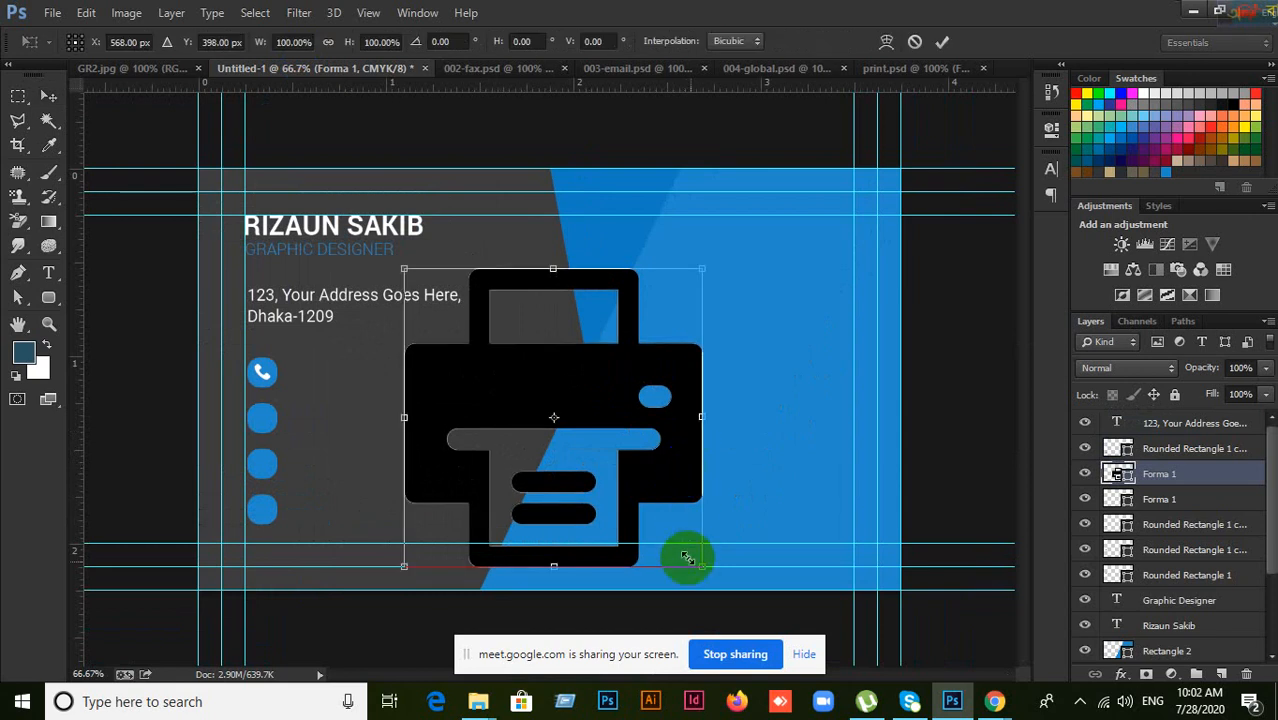
{"action": "left_click_drag", "start_coordinate": [705, 568], "coordinate": [488, 350]}
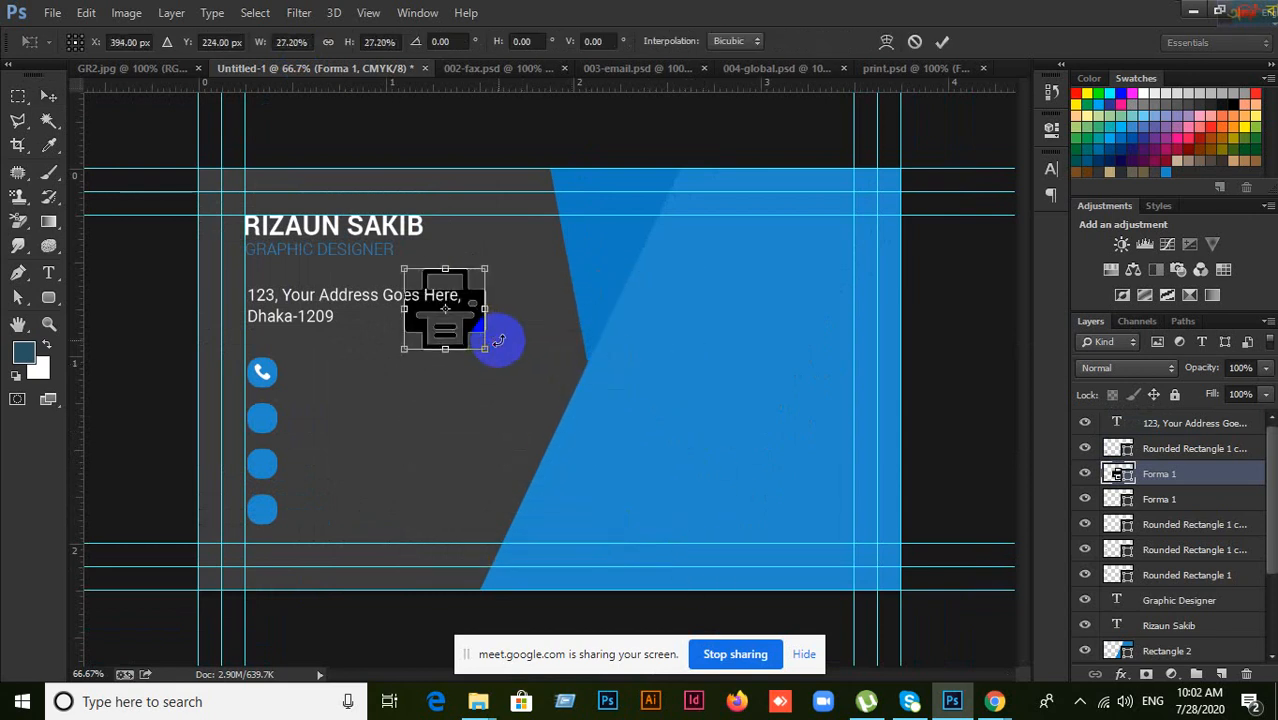
{"action": "left_click", "coordinate": [941, 46]}
Step: Move the printer icon into the second blue square, shrinking it further to fit
{"action": "left_click_drag", "start_coordinate": [465, 322], "coordinate": [326, 424]}
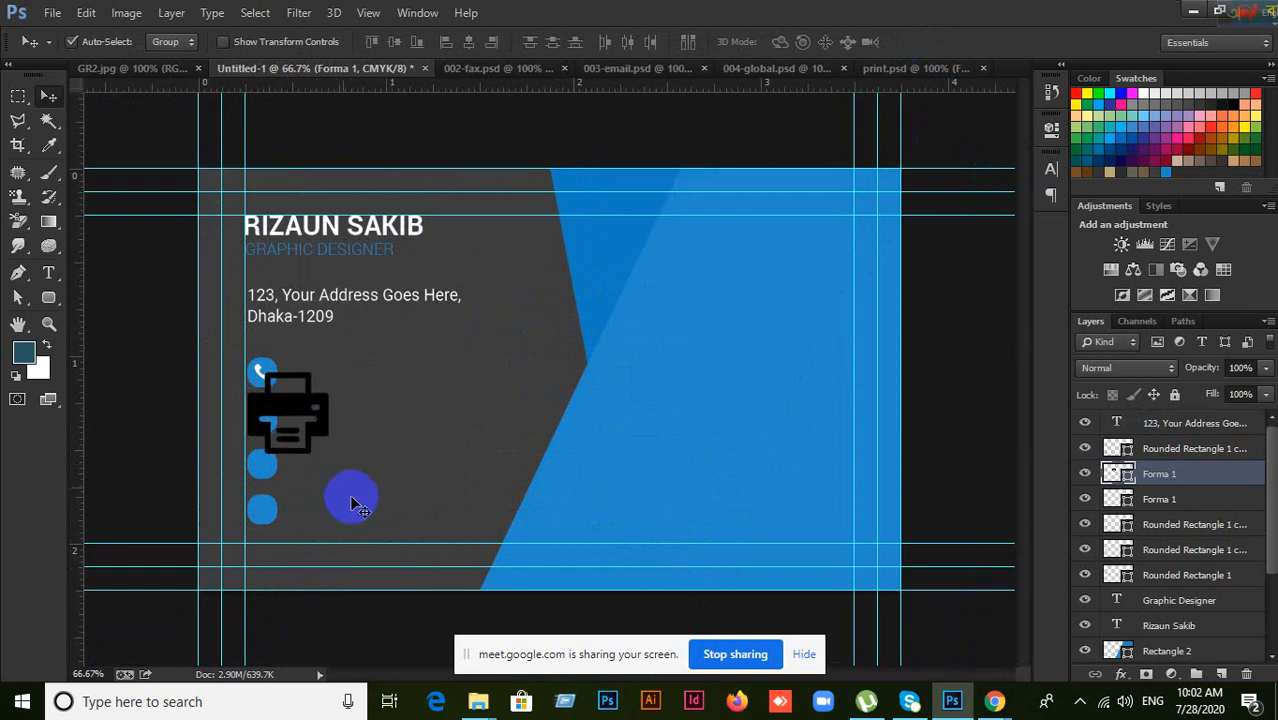
{"action": "key", "text": "ctrl+plus"}
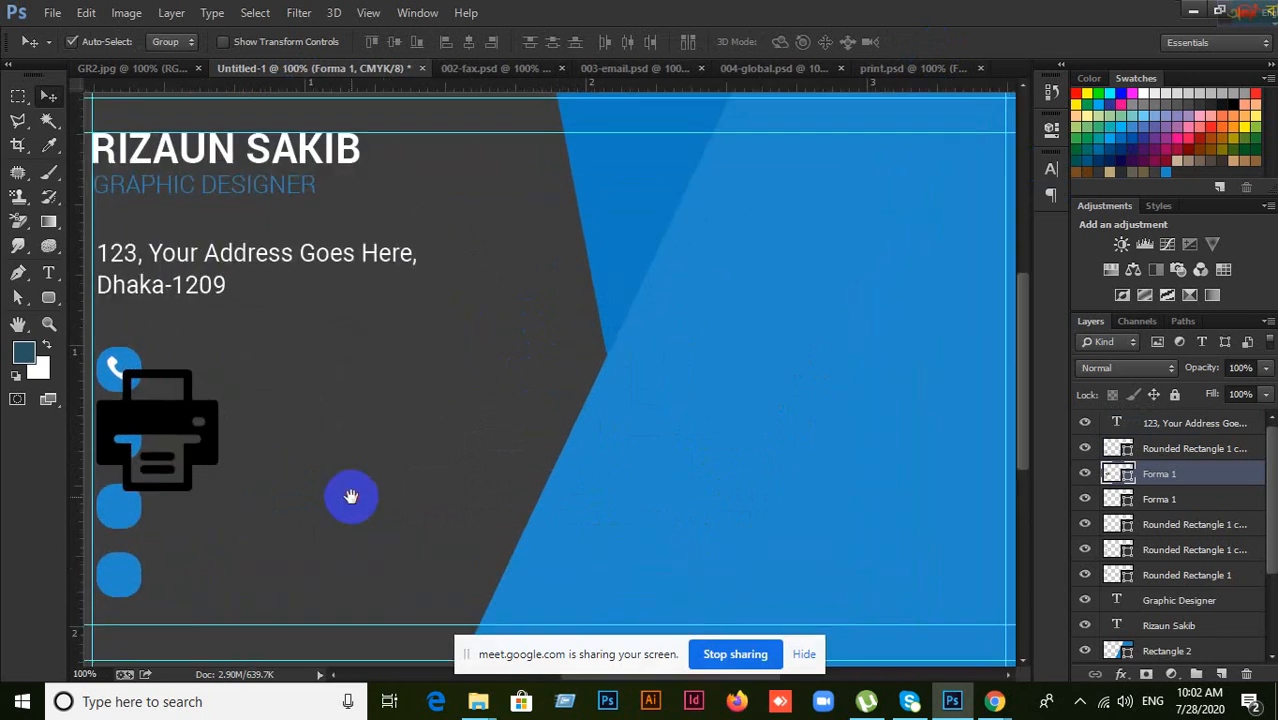
{"action": "left_click_drag", "start_coordinate": [351, 497], "coordinate": [564, 468]}
{"action": "key", "text": "ctrl+t"}
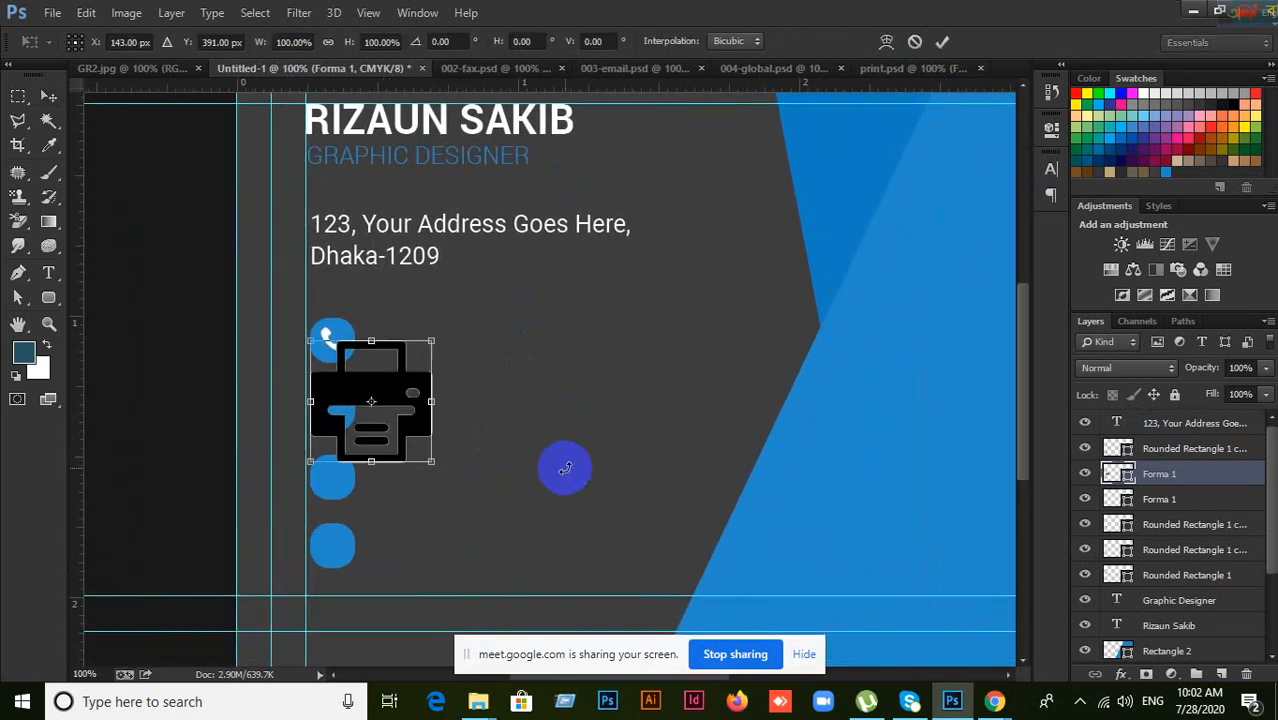
{"action": "left_click_drag", "start_coordinate": [424, 453], "coordinate": [326, 410]}
{"action": "left_click", "coordinate": [942, 42]}
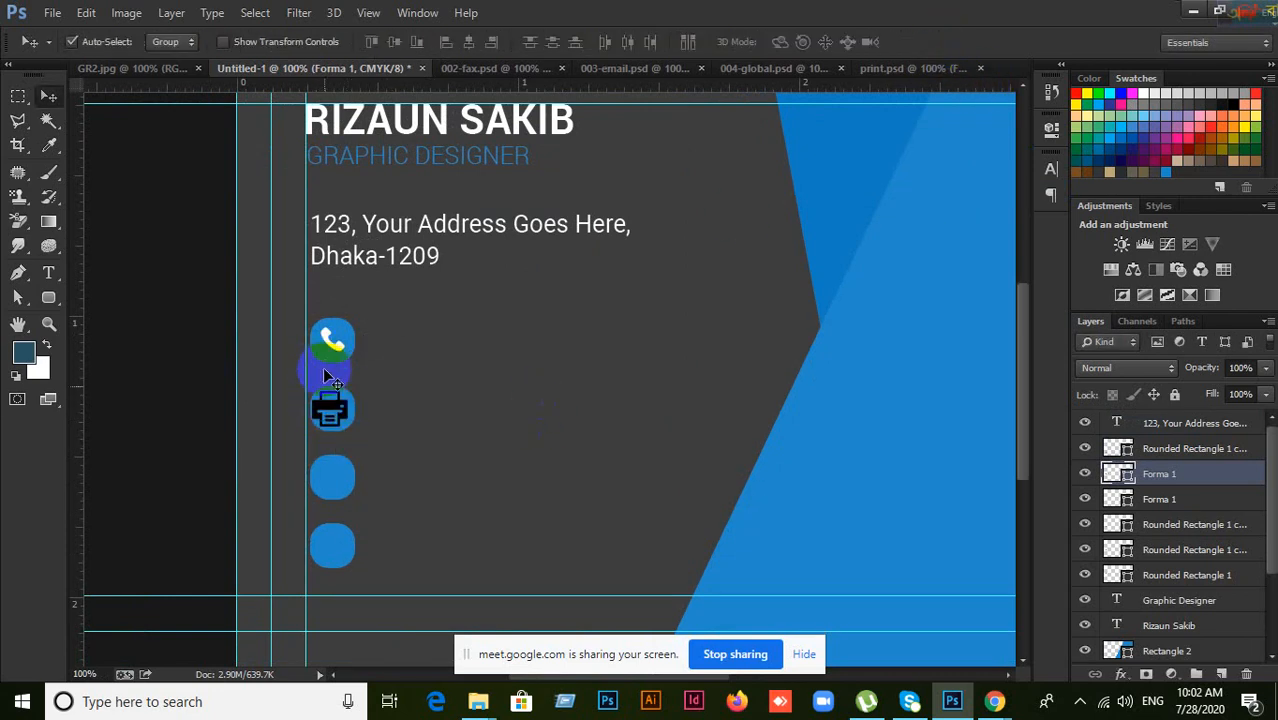
{"action": "key", "text": "ctrl+t"}
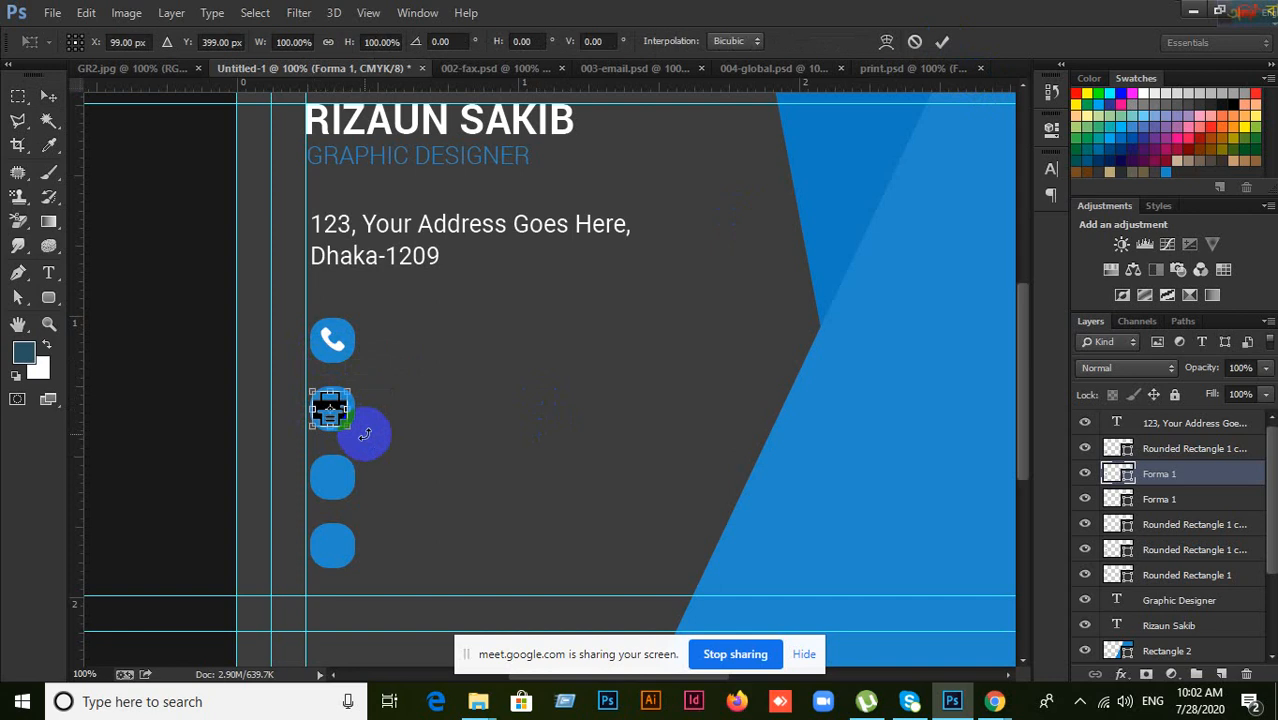
{"action": "left_click_drag", "start_coordinate": [348, 427], "coordinate": [333, 412]}
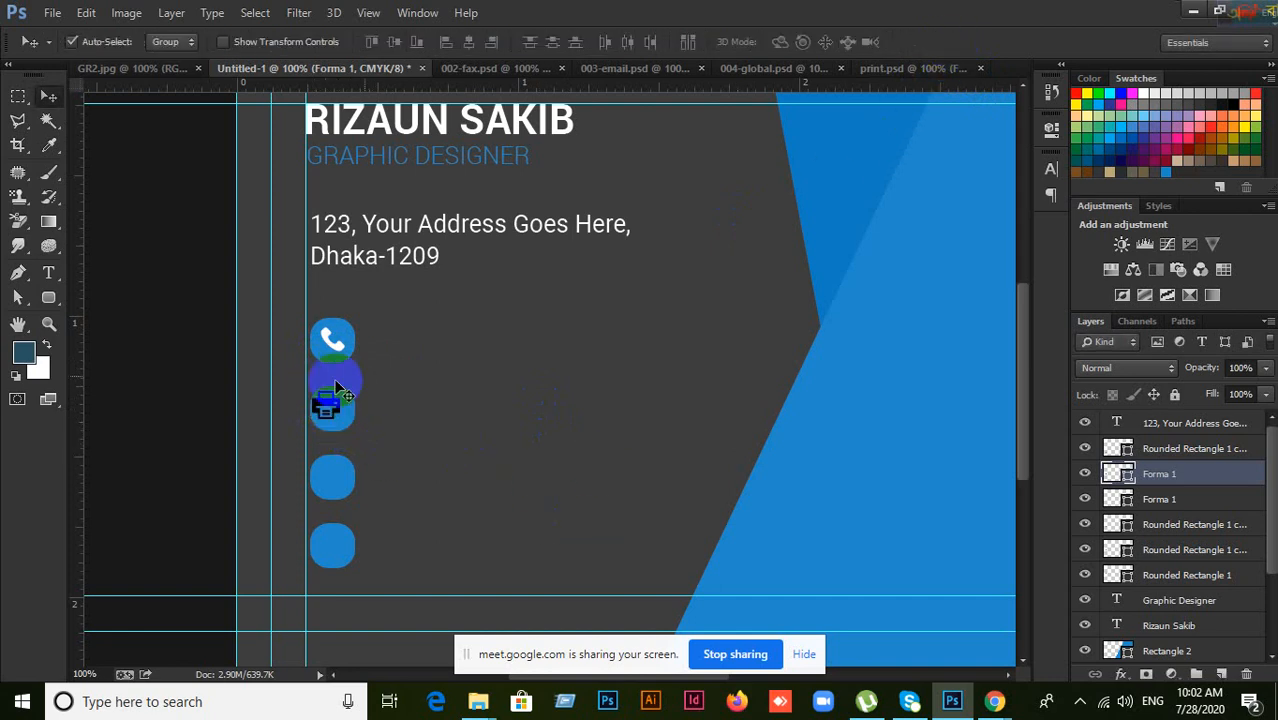
{"action": "key", "text": "ctrl+plus"}
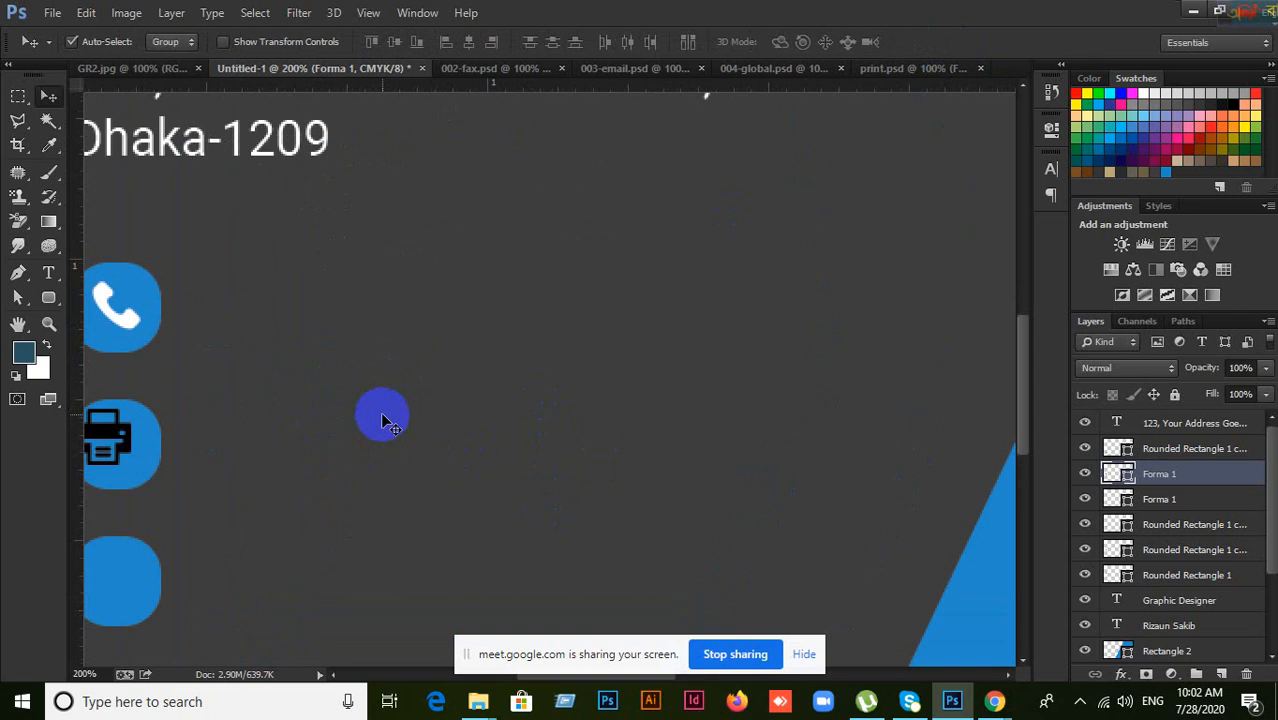
Step: Add two vertical guides across the second blue square and put the printer icon back inside
{"action": "left_click_drag", "start_coordinate": [373, 405], "coordinate": [491, 375]}
{"action": "left_click", "coordinate": [336, 449]}
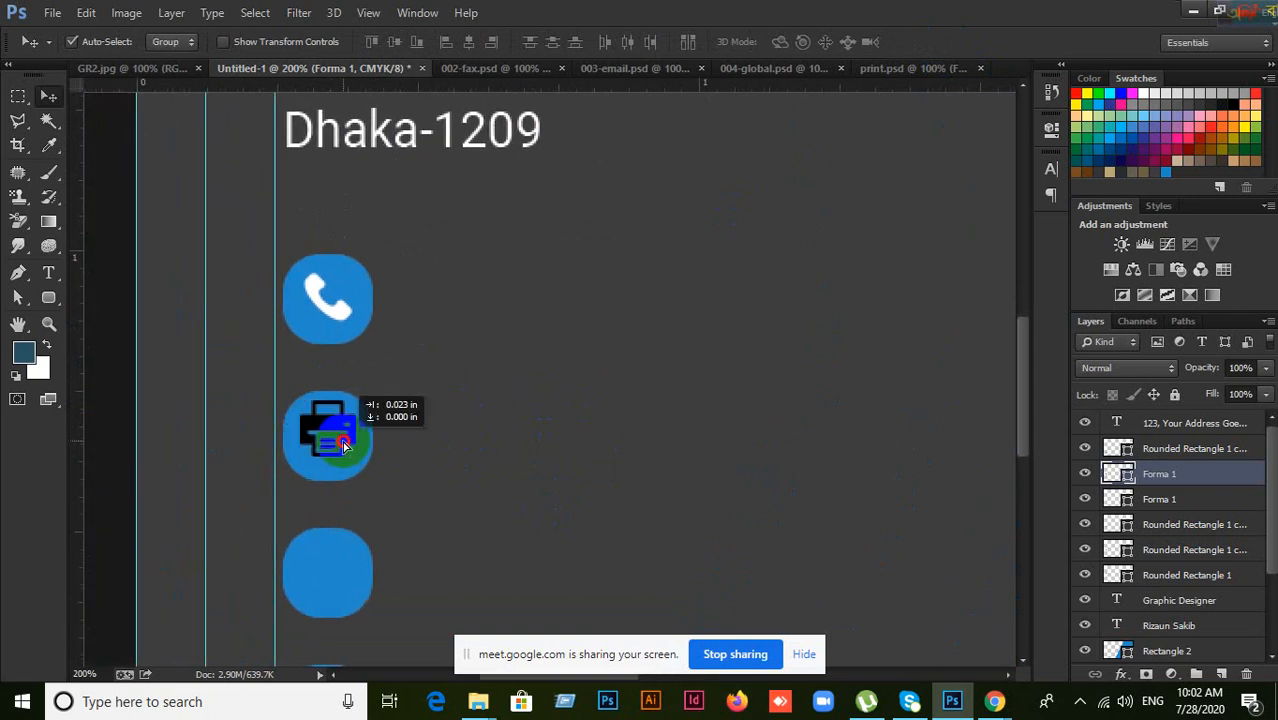
{"action": "left_click_drag", "start_coordinate": [343, 444], "coordinate": [345, 446]}
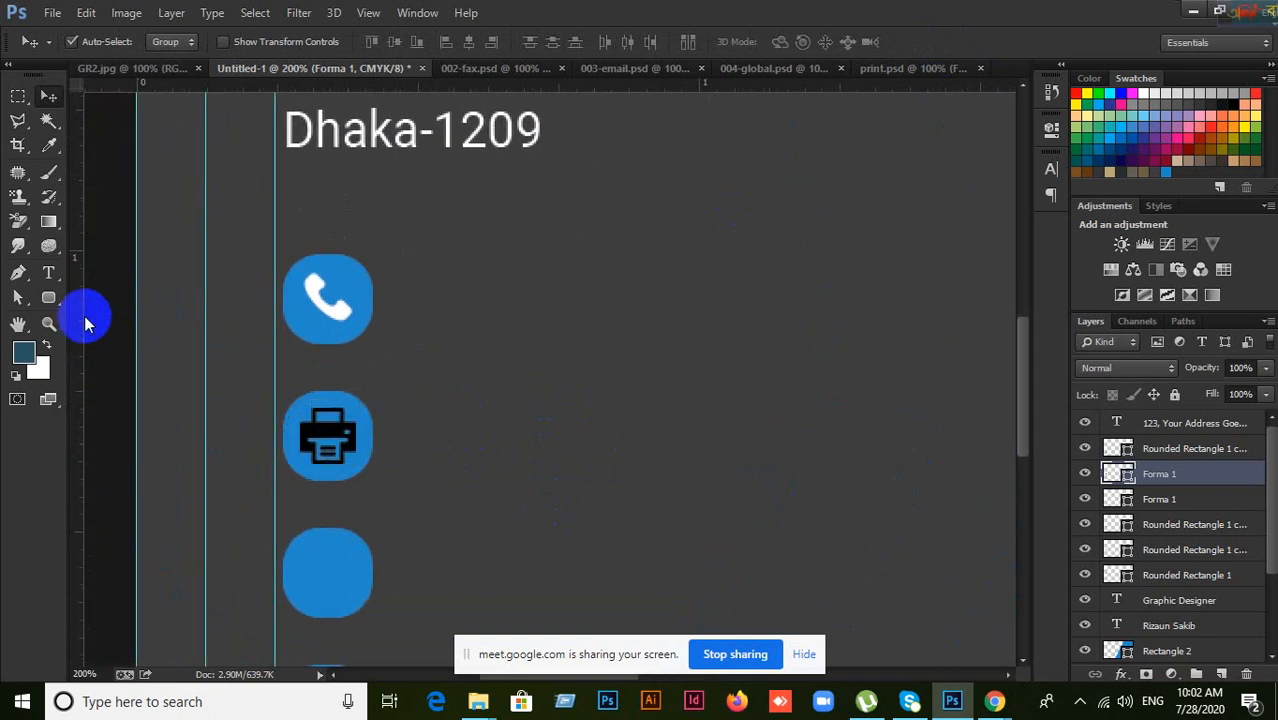
{"action": "left_click_drag", "start_coordinate": [82, 316], "coordinate": [281, 324]}
{"action": "left_click_drag", "start_coordinate": [343, 437], "coordinate": [853, 445]}
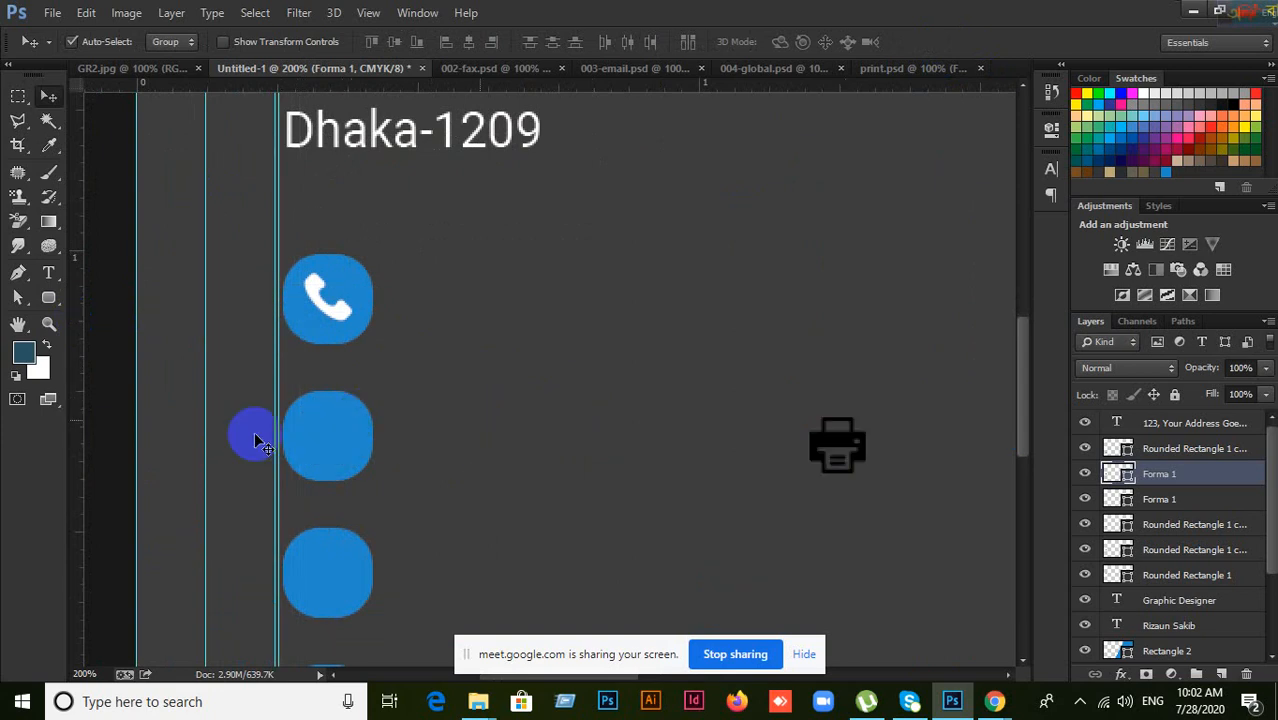
{"action": "key", "text": "ctrl+z"}
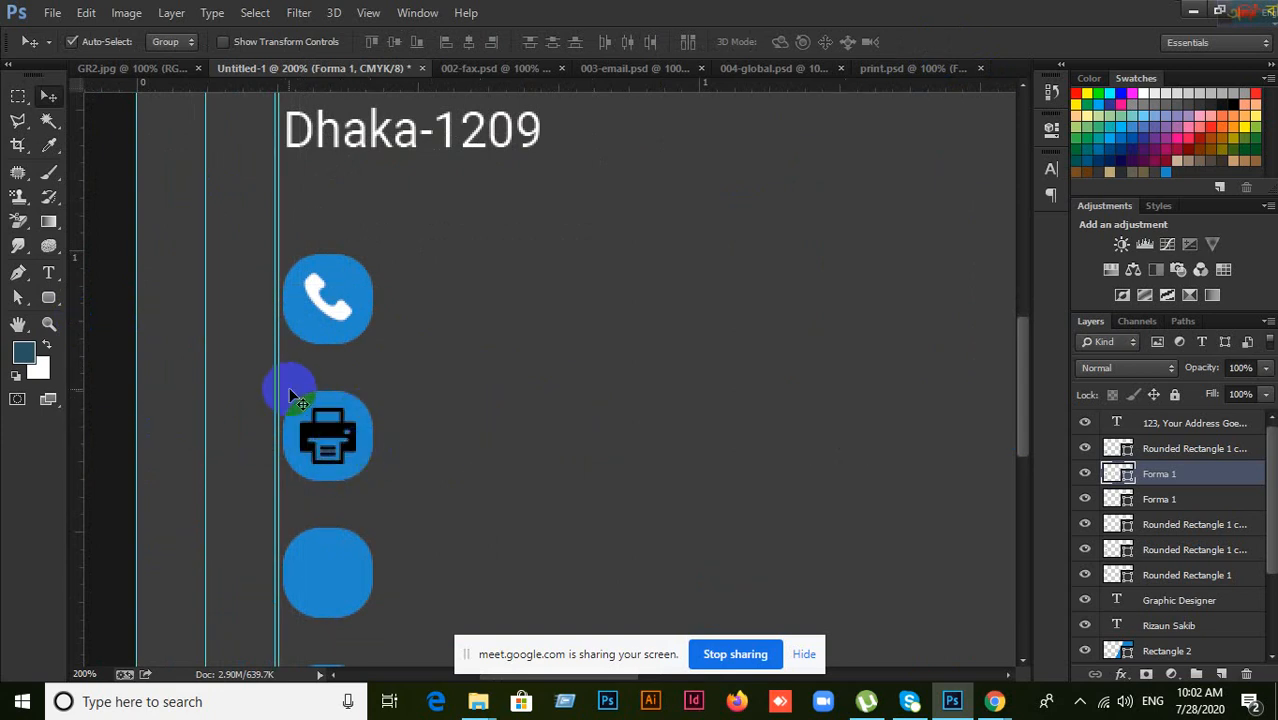
{"action": "left_click_drag", "start_coordinate": [279, 388], "coordinate": [74, 386]}
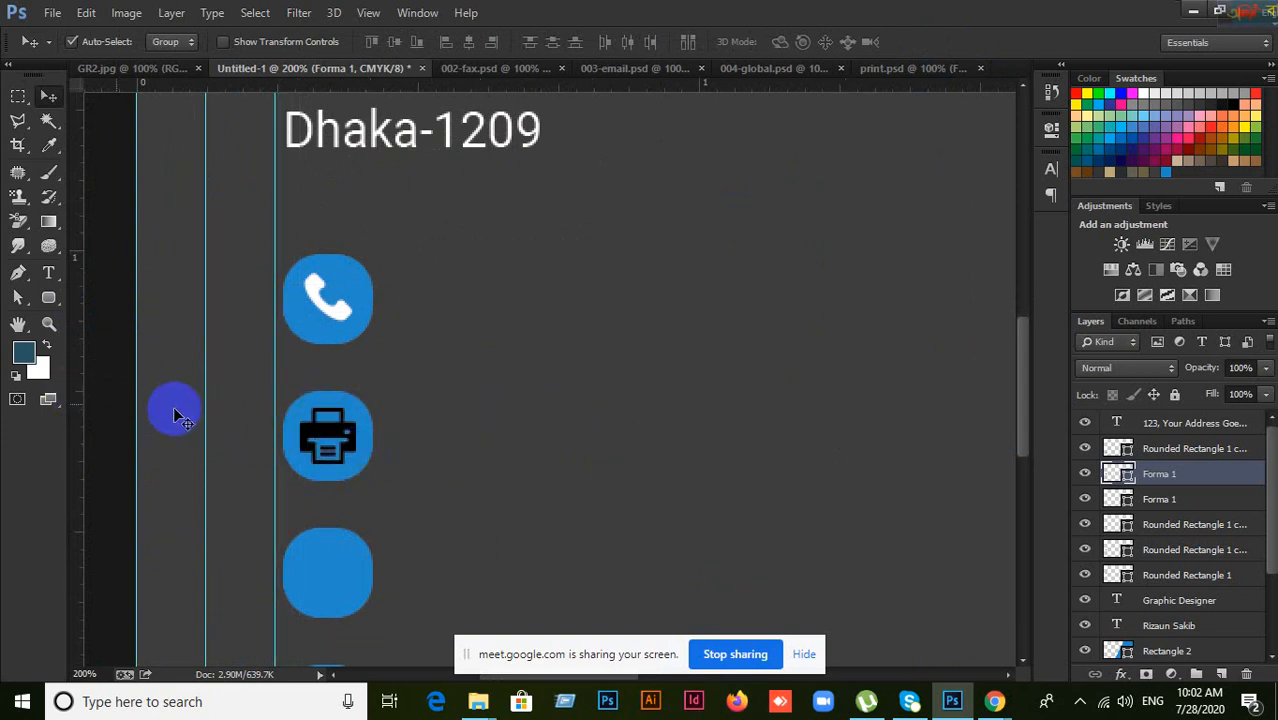
{"action": "left_click_drag", "start_coordinate": [333, 440], "coordinate": [802, 346]}
{"action": "left_click_drag", "start_coordinate": [102, 393], "coordinate": [304, 342]}
{"action": "left_click_drag", "start_coordinate": [77, 425], "coordinate": [353, 381]}
{"action": "left_click_drag", "start_coordinate": [812, 343], "coordinate": [357, 433]}
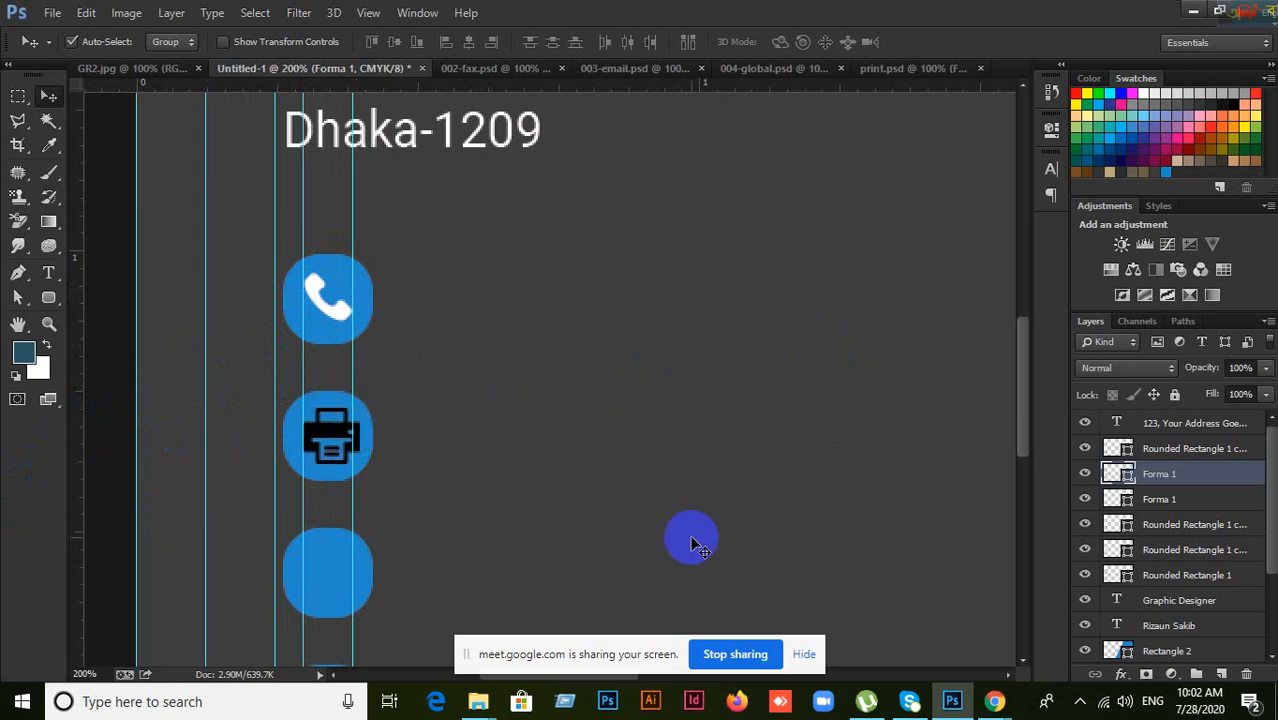
Step: Scale the printer icon to 90% and recolour the Forma 1 layer white
{"action": "key", "text": "ctrl+t"}
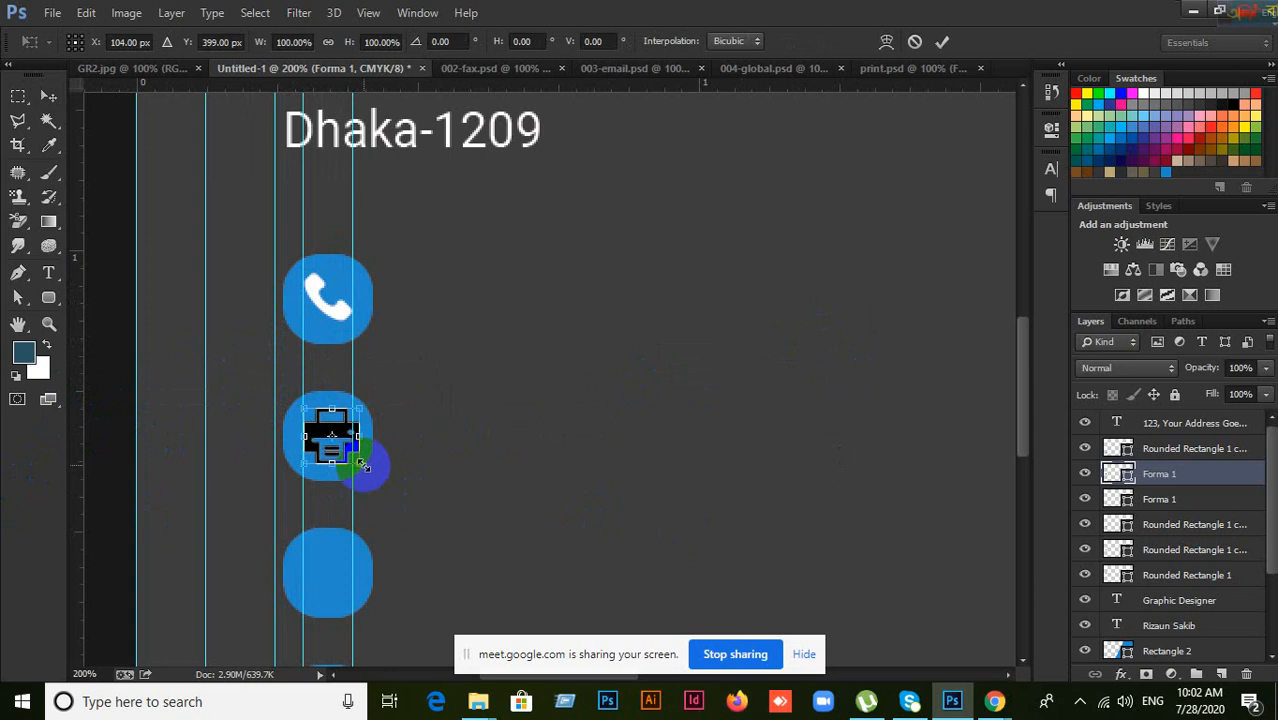
{"action": "left_click_drag", "start_coordinate": [363, 467], "coordinate": [352, 466]}
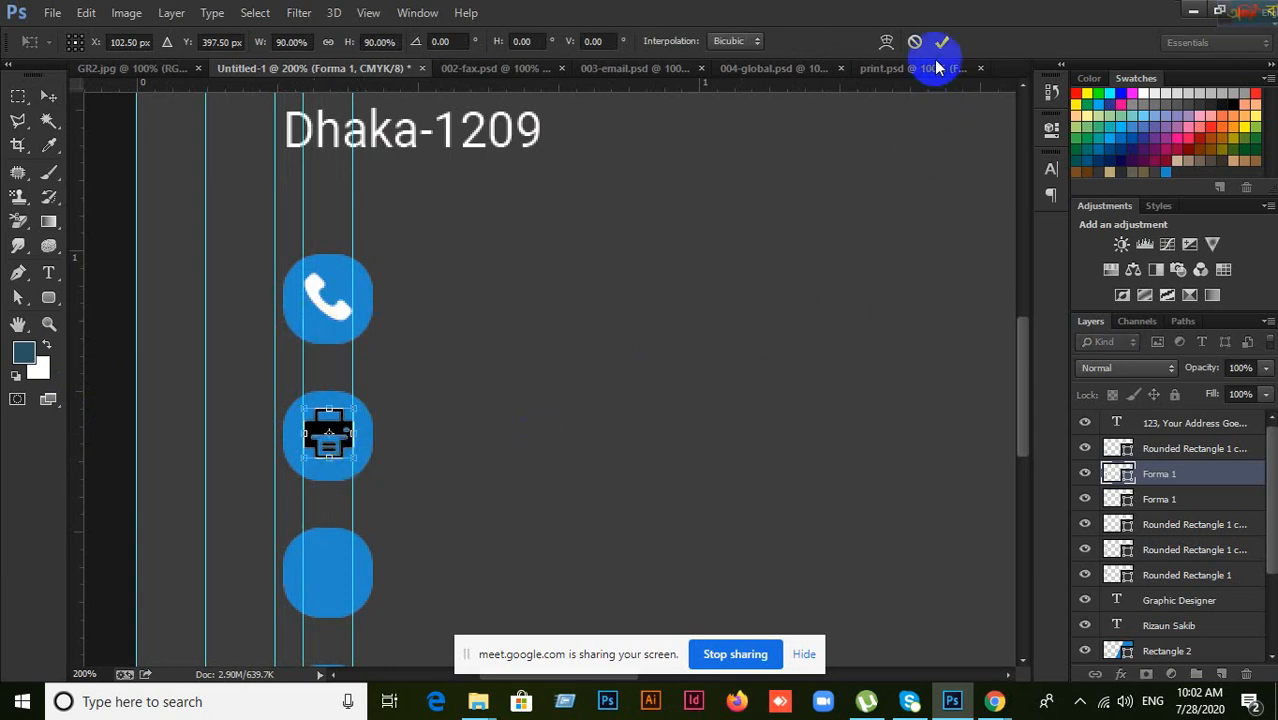
{"action": "key", "text": "Return"}
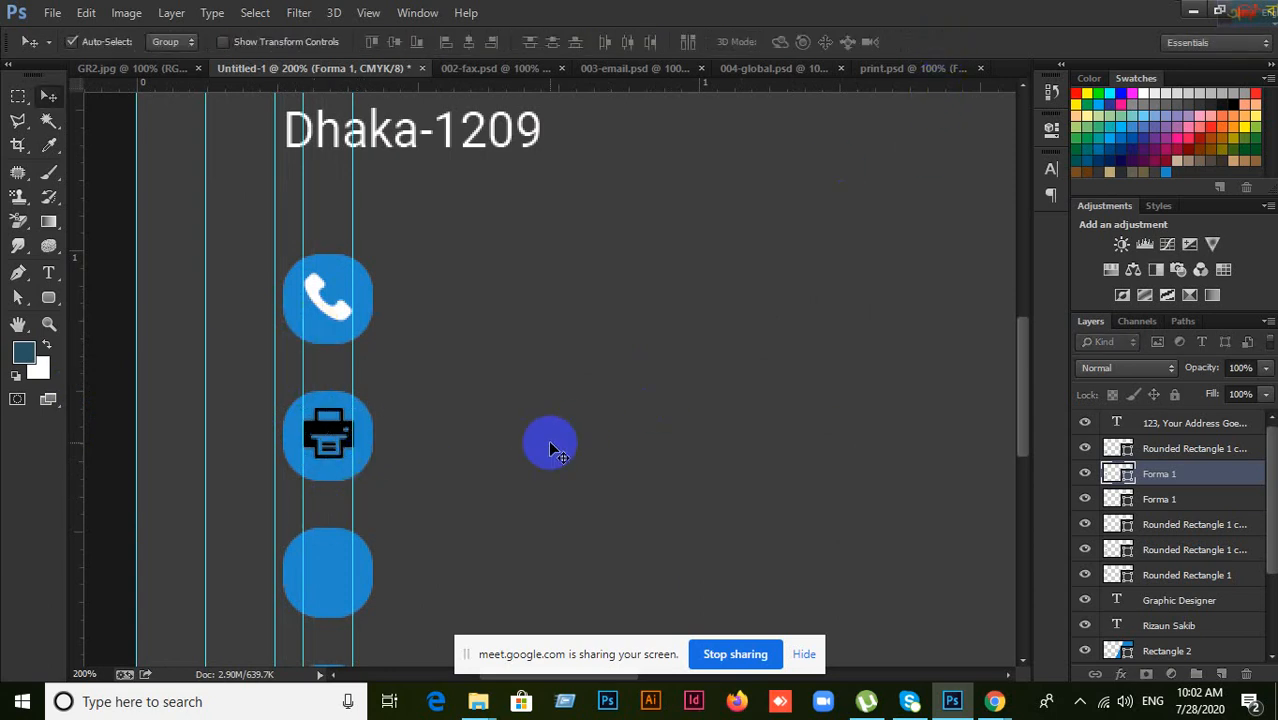
{"action": "double_click", "coordinate": [1128, 478]}
{"action": "left_click_drag", "start_coordinate": [679, 277], "coordinate": [636, 239]}
{"action": "left_click", "coordinate": [1084, 245]}
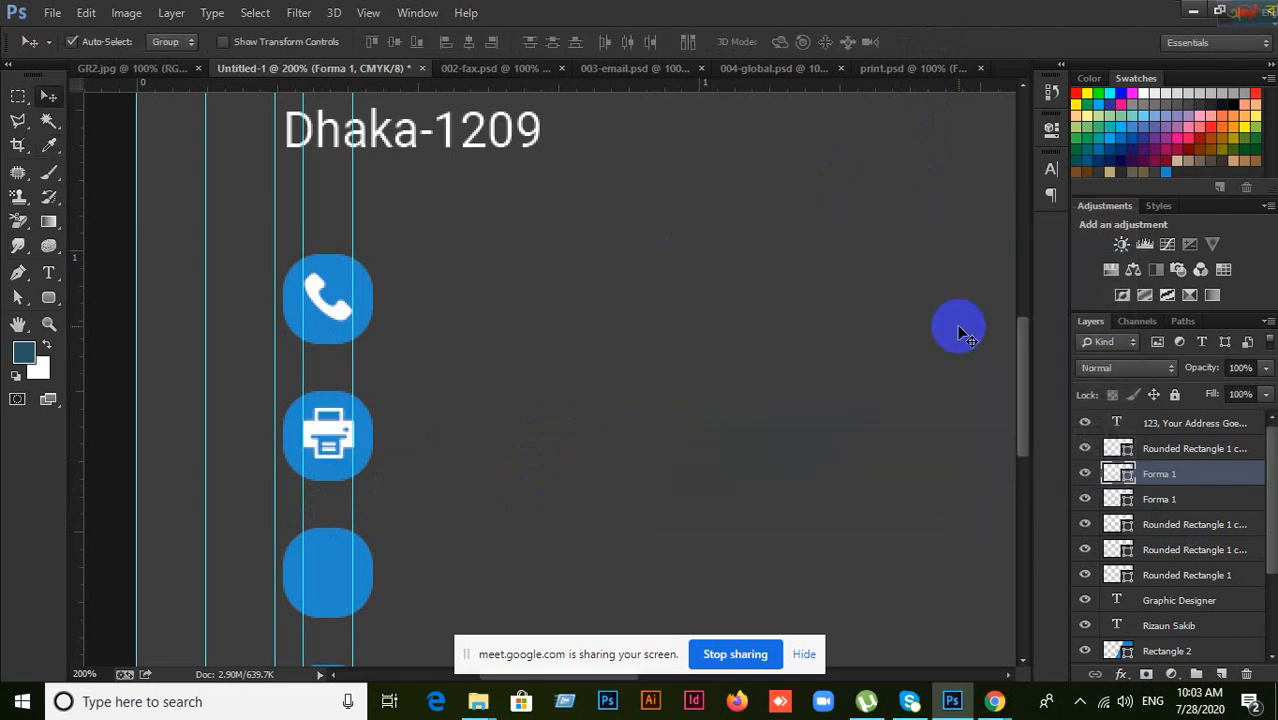
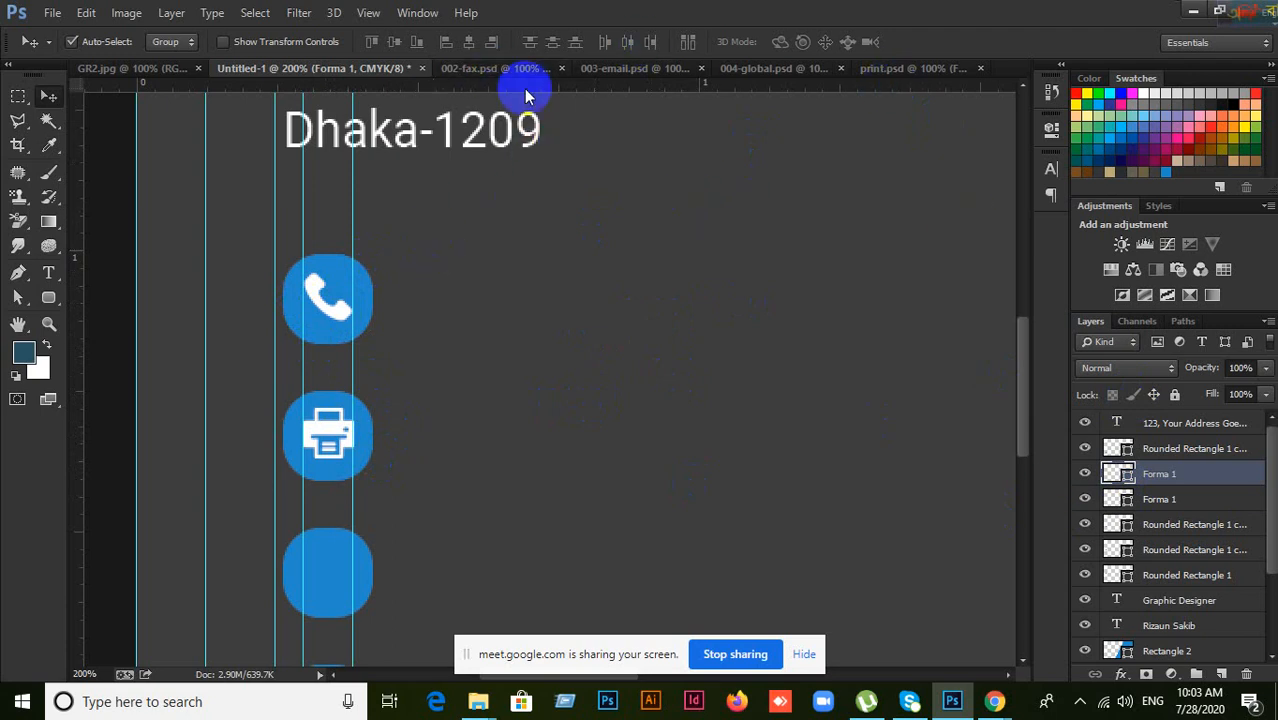
Step: Close 002-fax.psd and drag the envelope from 003-email.psd onto the business card
{"action": "left_click", "coordinate": [495, 69]}
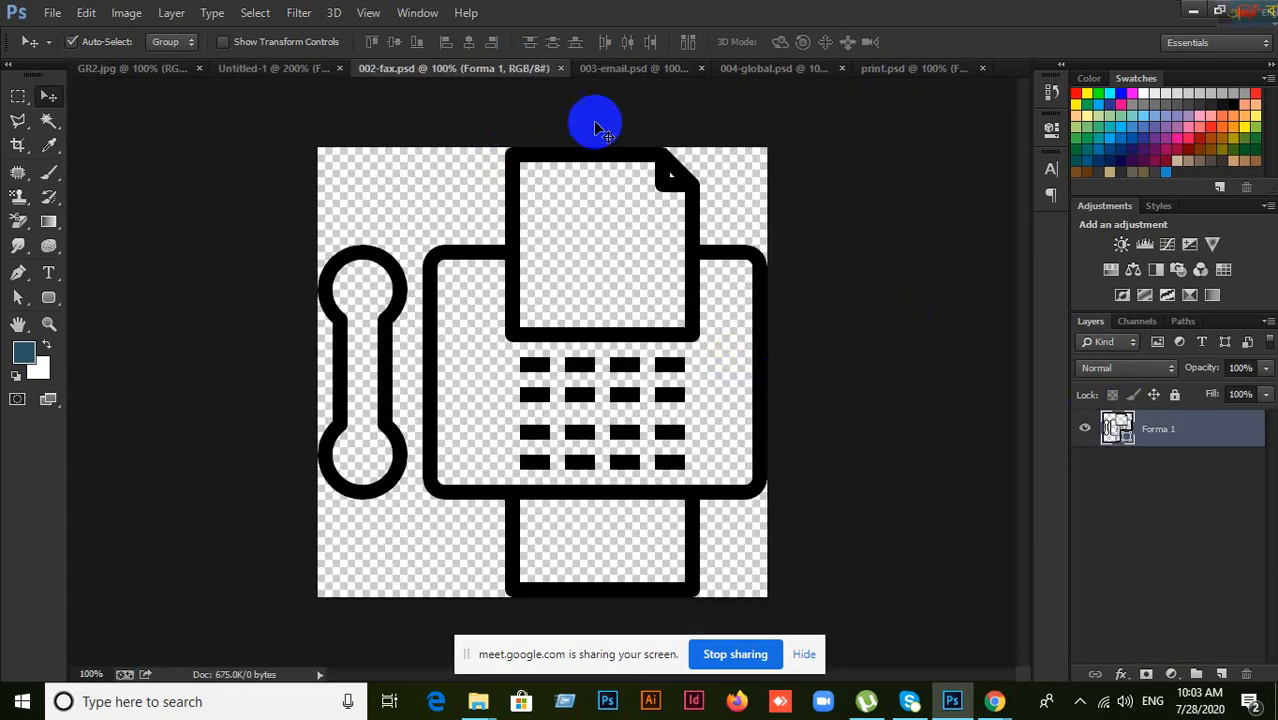
{"action": "left_click", "coordinate": [561, 69]}
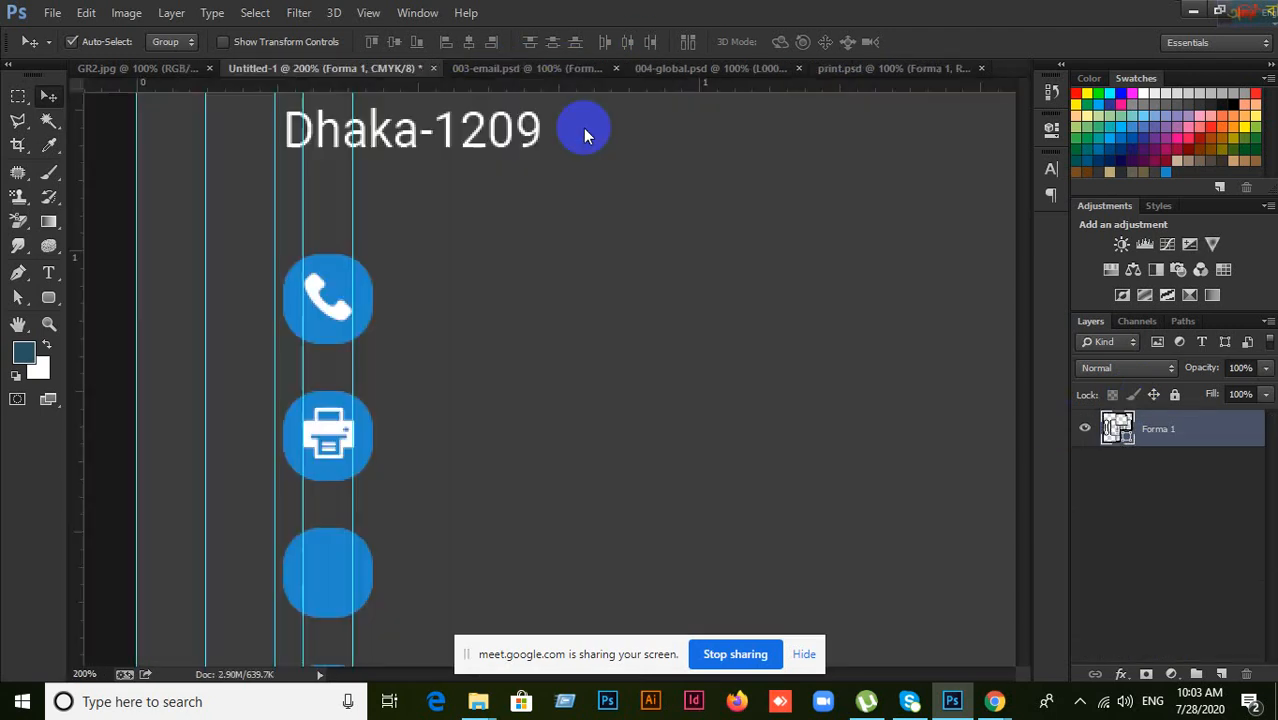
{"action": "left_click", "coordinate": [537, 70]}
{"action": "left_click_drag", "start_coordinate": [622, 513], "coordinate": [530, 550]}
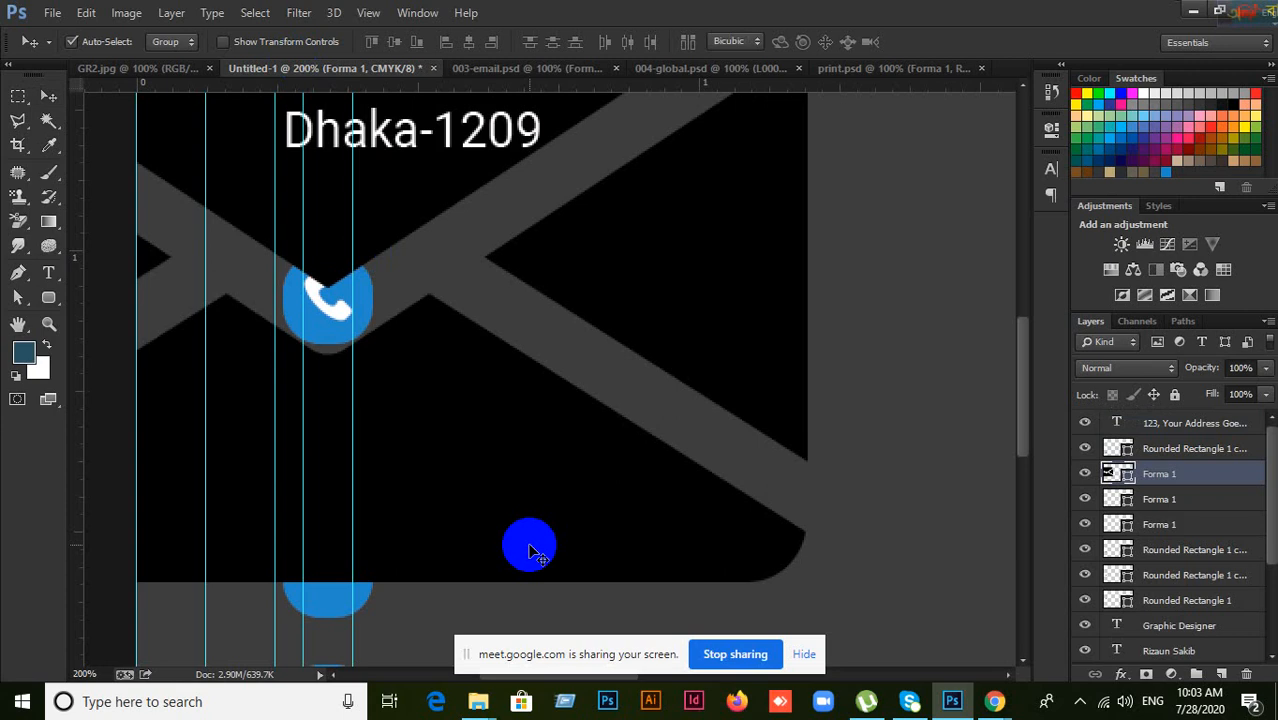
Step: Move the envelope right and down and shrink it to about a quarter size
{"action": "key", "text": "ctrl+t"}
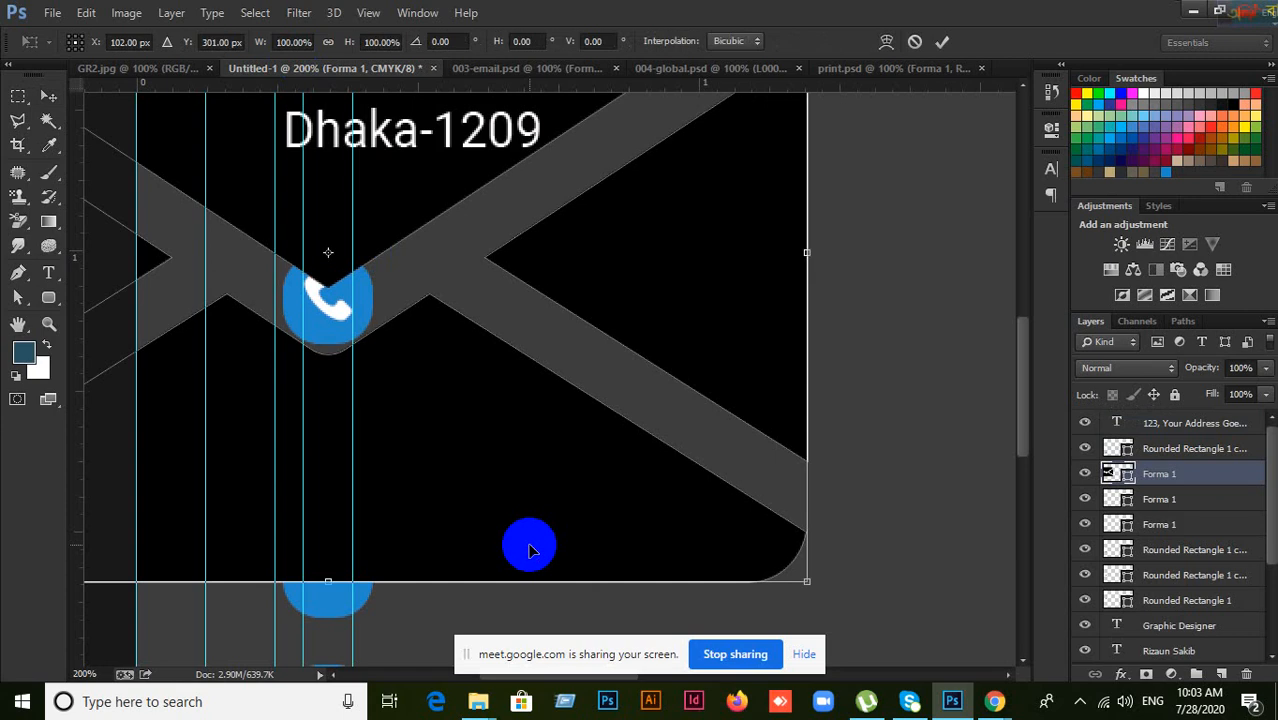
{"action": "left_click", "coordinate": [913, 40]}
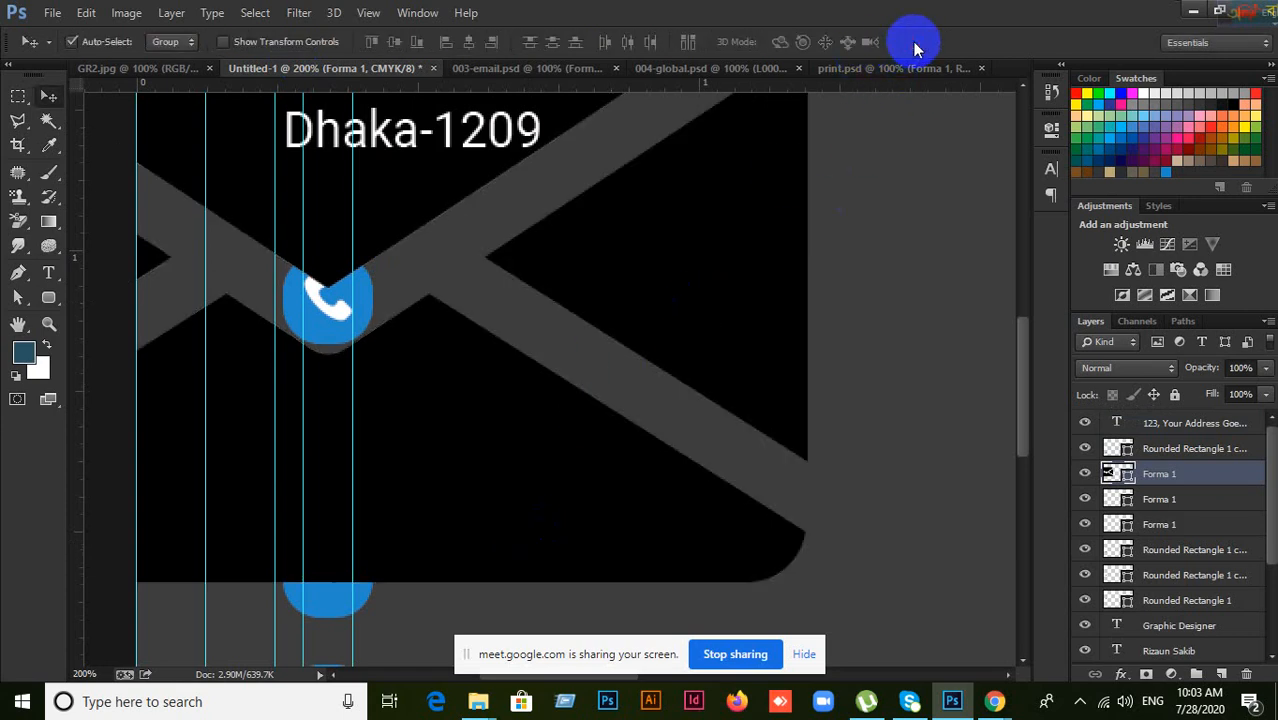
{"action": "left_click_drag", "start_coordinate": [715, 281], "coordinate": [898, 374]}
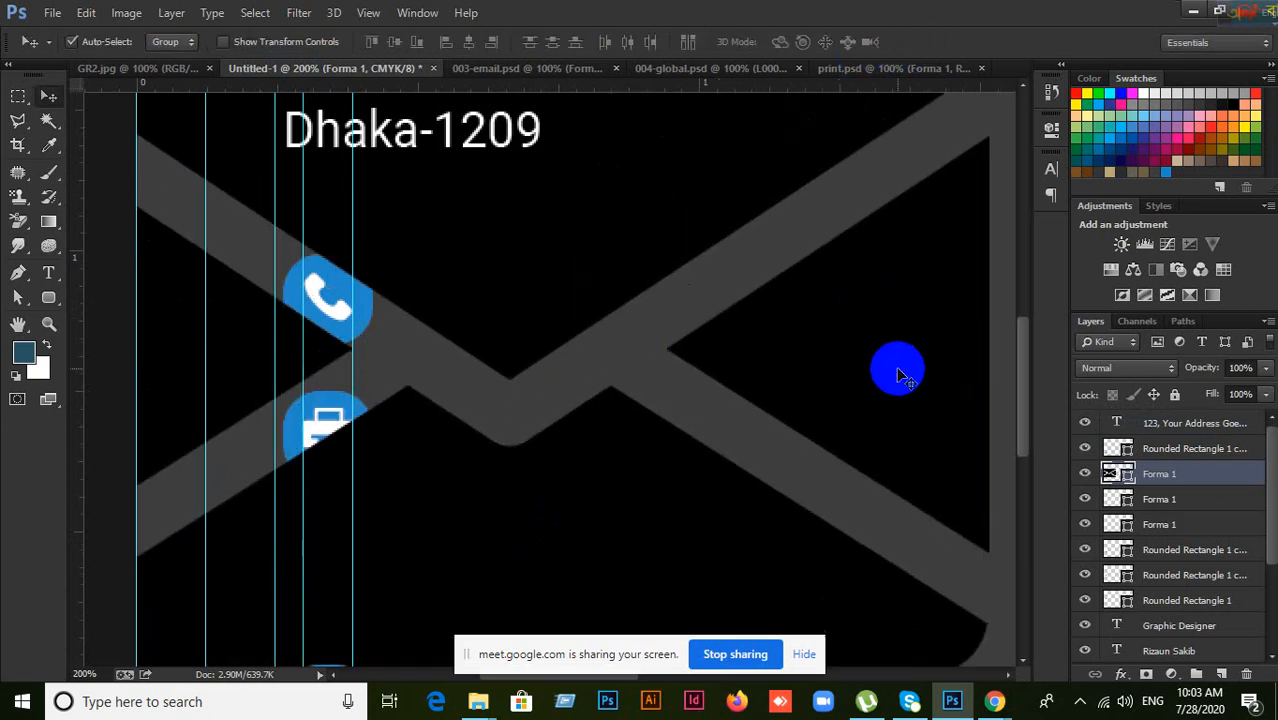
{"action": "key", "text": "ctrl+minus"}
{"action": "key", "text": "ctrl+minus"}
{"action": "key", "text": "ctrl+t"}
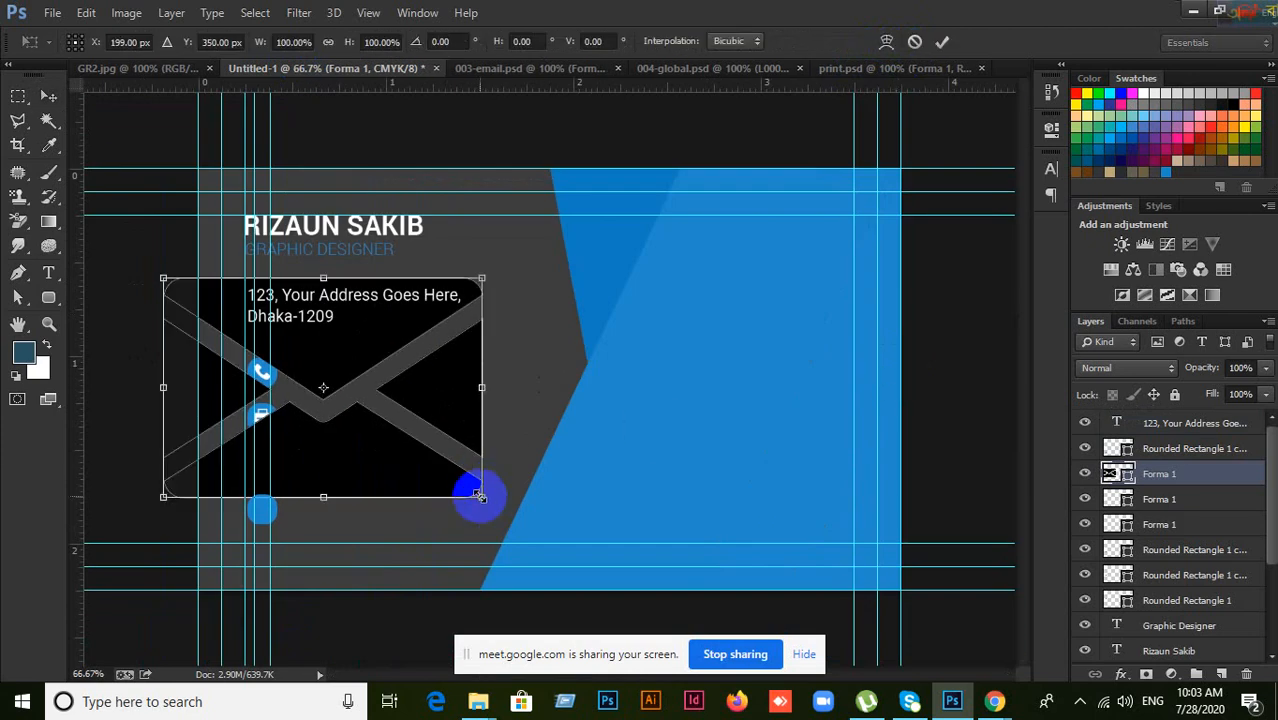
{"action": "left_click_drag", "start_coordinate": [480, 496], "coordinate": [297, 490]}
{"action": "left_click", "coordinate": [942, 41]}
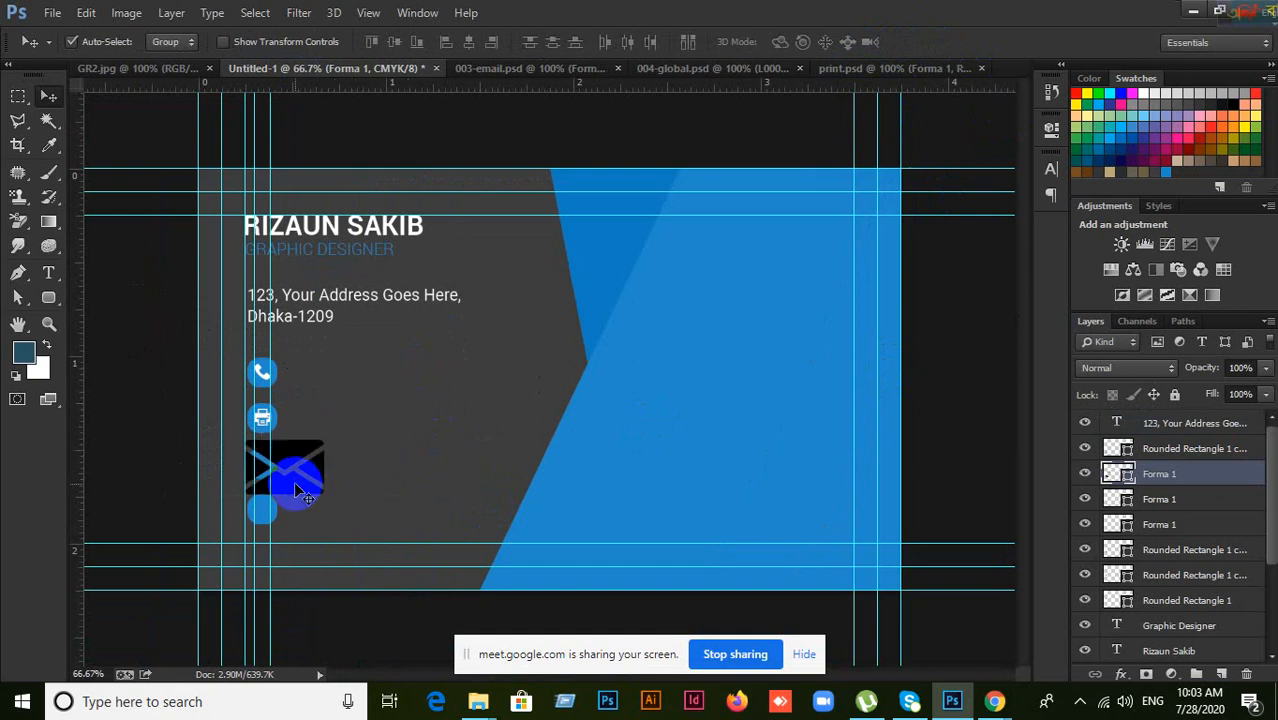
Step: Place the envelope over the third blue square and scale it down to fit
{"action": "key", "text": "ctrl+plus"}
{"action": "key", "text": "ctrl+plus"}
{"action": "left_click_drag", "start_coordinate": [311, 443], "coordinate": [1180, 166]}
{"action": "mouse_move", "coordinate": [630, 430]}
{"action": "left_mouse_down"}
{"action": "mouse_move", "coordinate": [690, 437]}
{"action": "mouse_move", "coordinate": [650, 434]}
{"action": "left_mouse_up"}
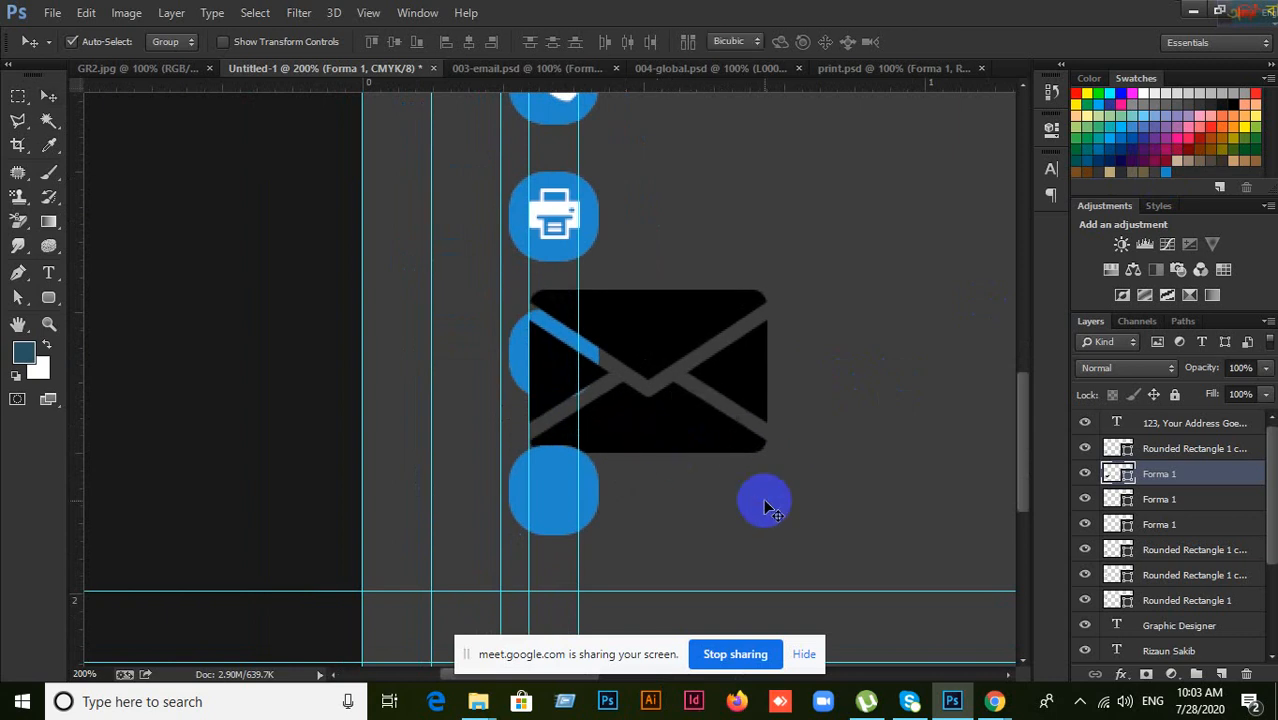
{"action": "key", "text": "ctrl+t"}
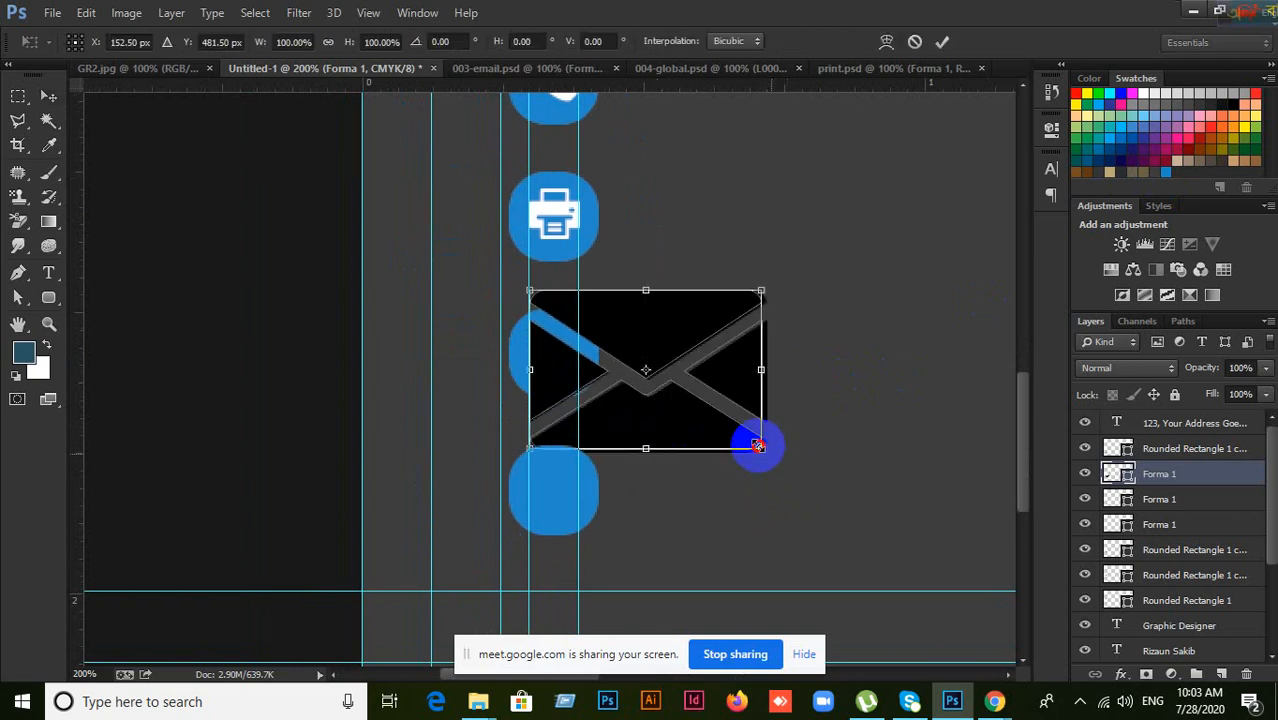
{"action": "left_click_drag", "start_coordinate": [759, 446], "coordinate": [555, 362]}
{"action": "left_click", "coordinate": [942, 41]}
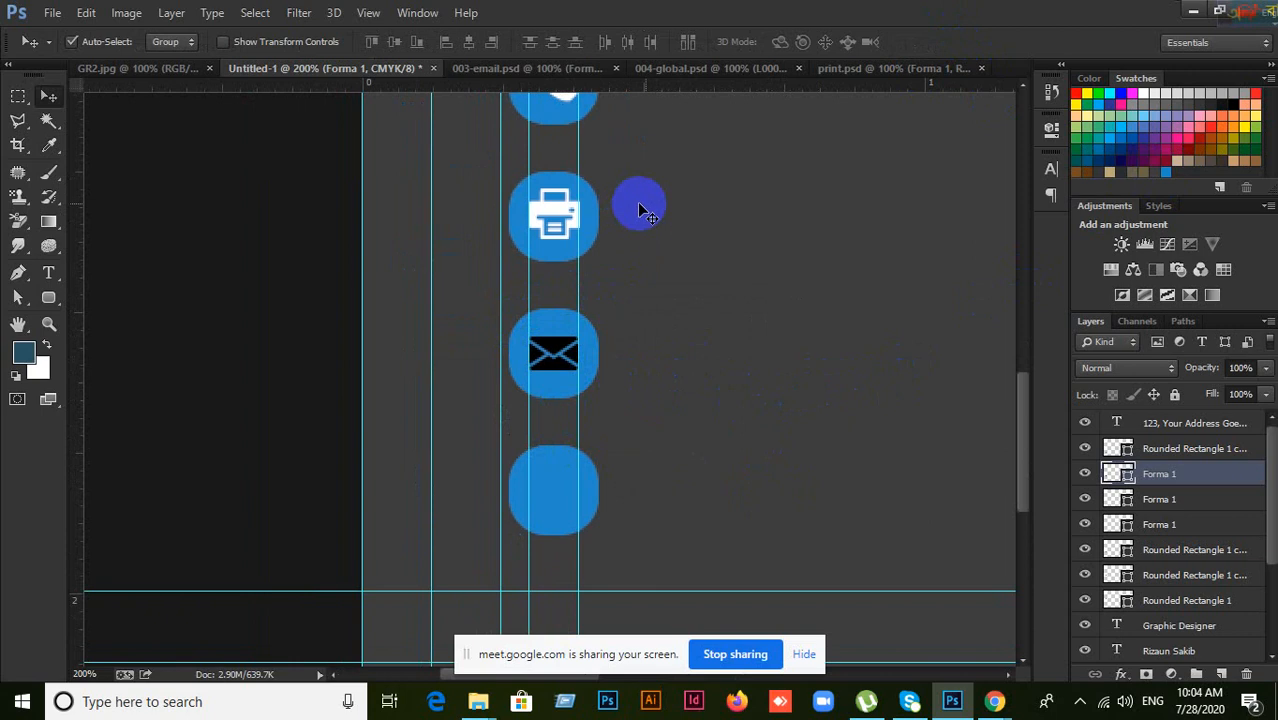
Step: Close the envelope (003-email.psd) and printer (print.psd) documents
{"action": "left_click", "coordinate": [528, 70]}
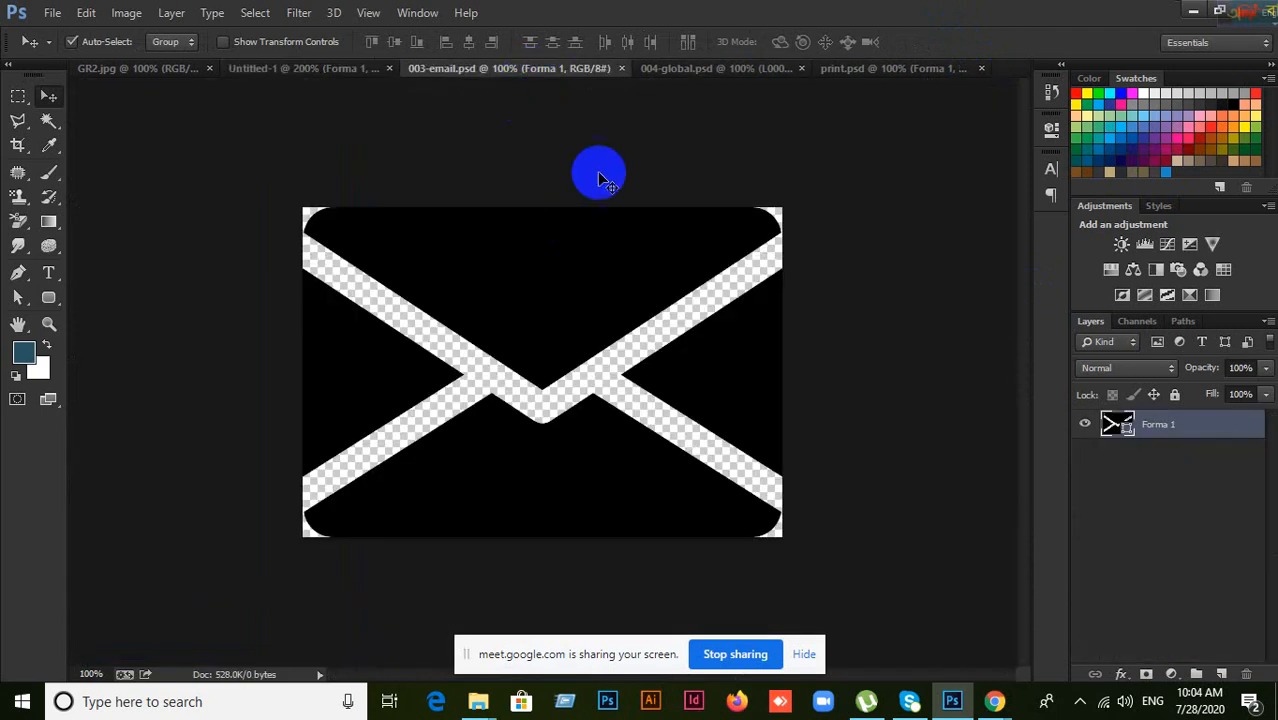
{"action": "left_click", "coordinate": [620, 68]}
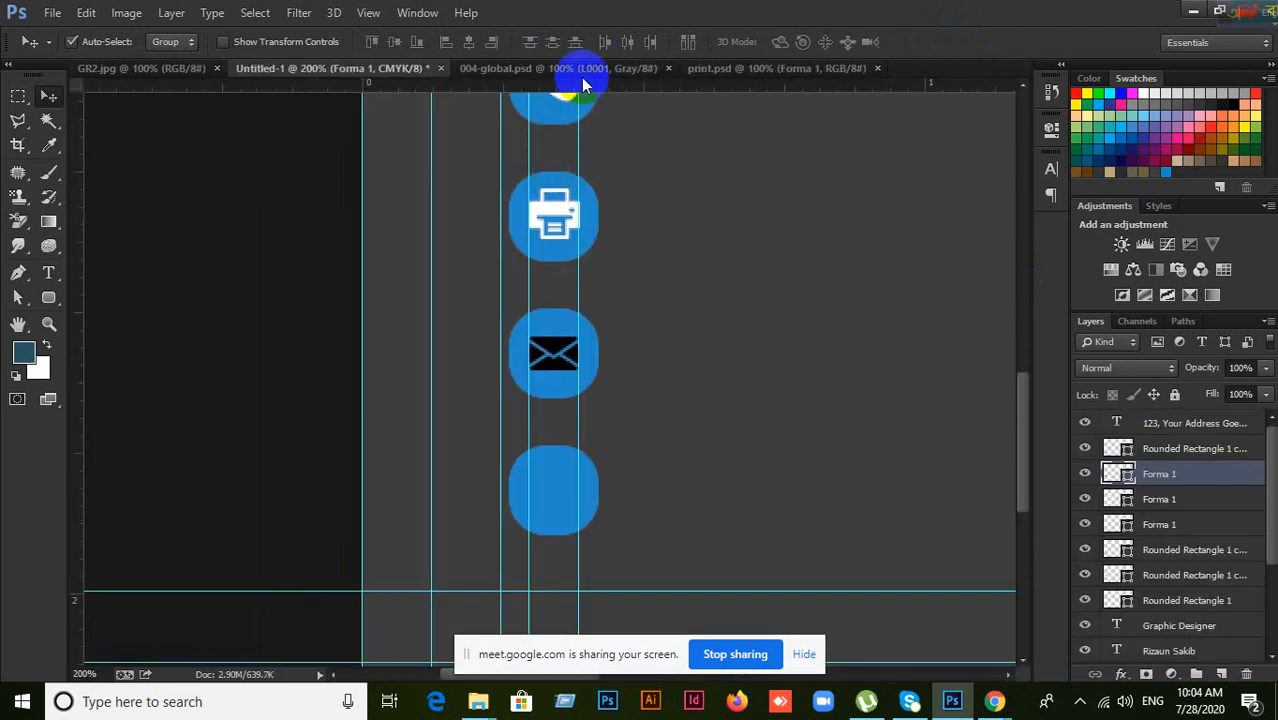
{"action": "left_click", "coordinate": [584, 76]}
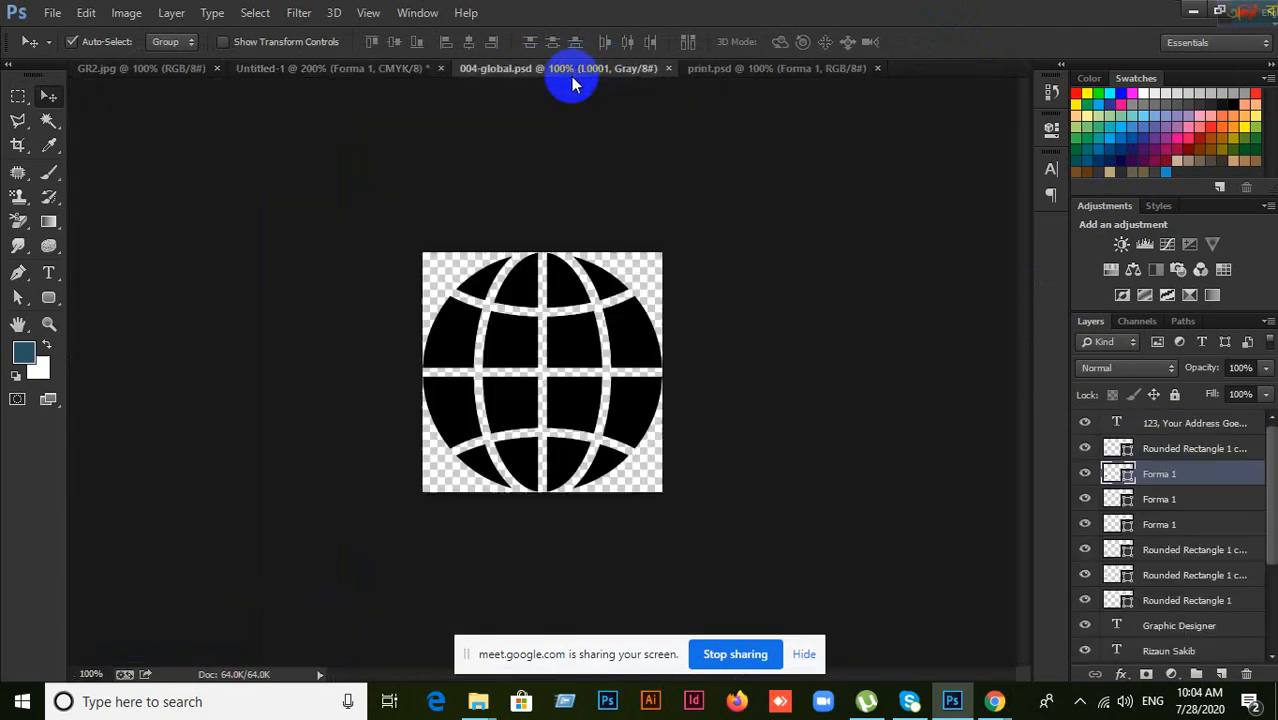
{"action": "left_click", "coordinate": [760, 70]}
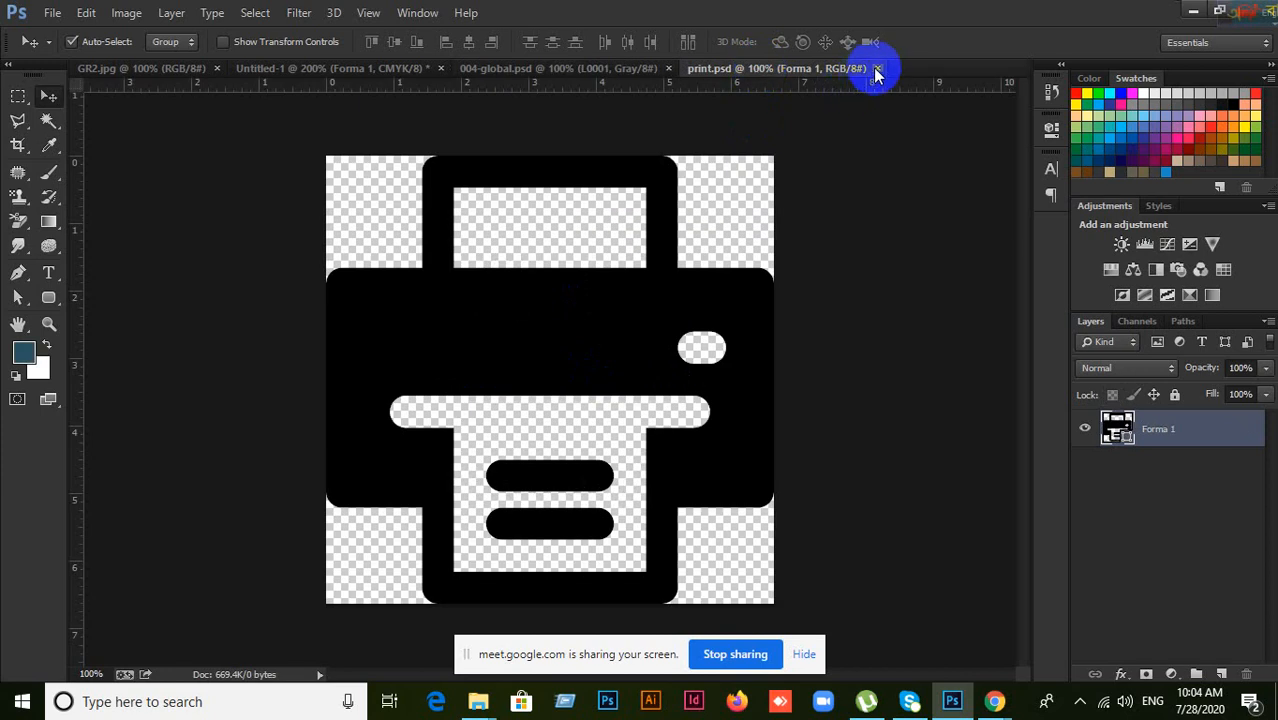
{"action": "left_click", "coordinate": [876, 68]}
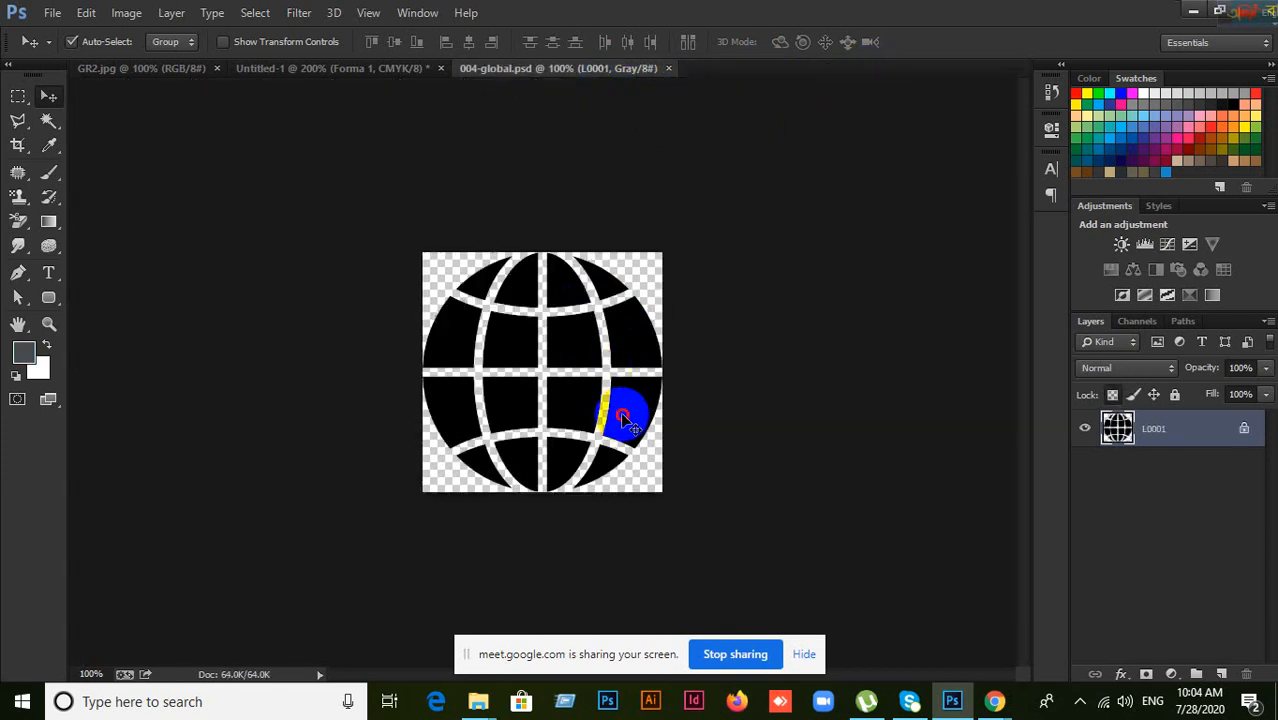
Step: Drag the globe from 004-global.psd onto the card and open layer L0001's style settings
{"action": "left_click_drag", "start_coordinate": [625, 420], "coordinate": [700, 424]}
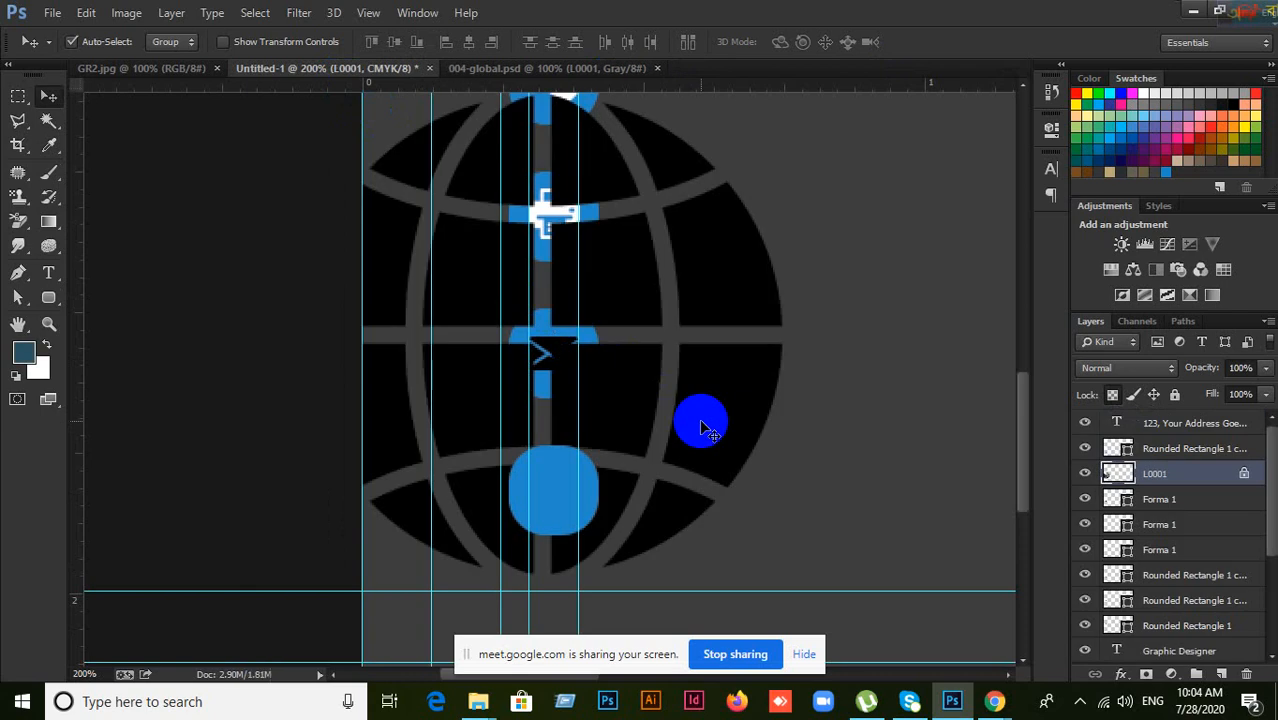
{"action": "key", "text": "ctrl+t"}
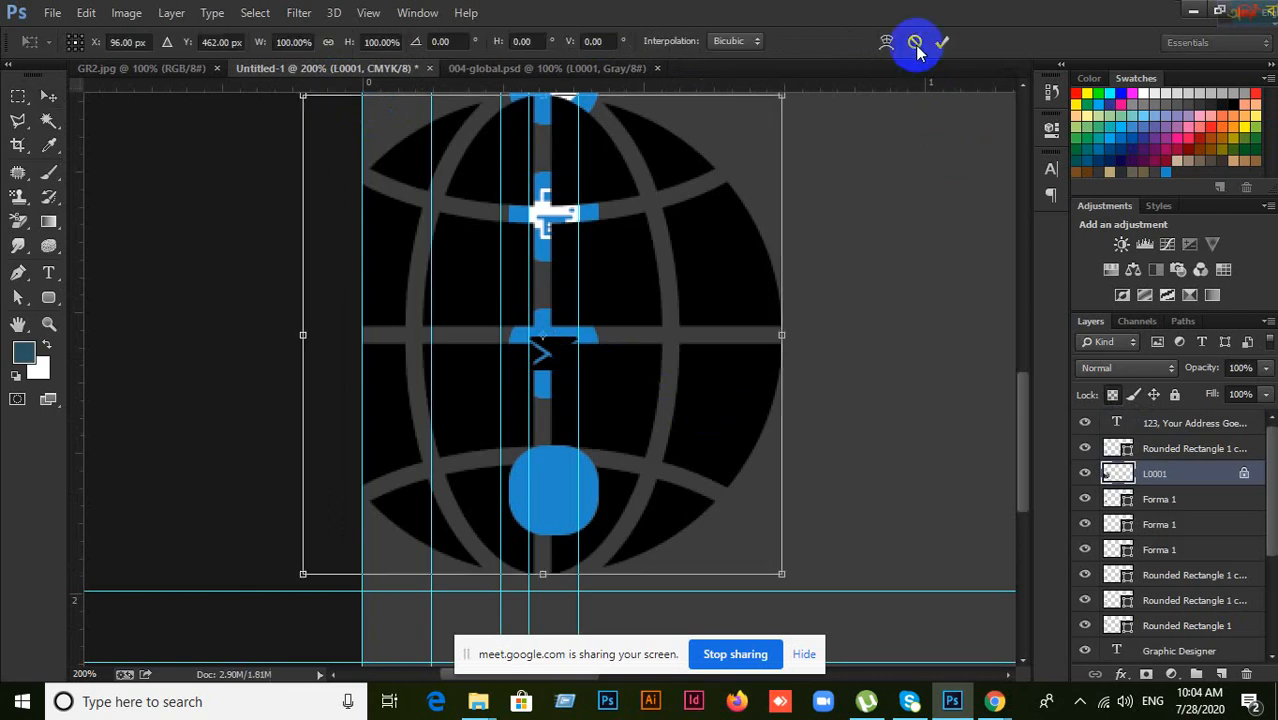
{"action": "left_click", "coordinate": [914, 43]}
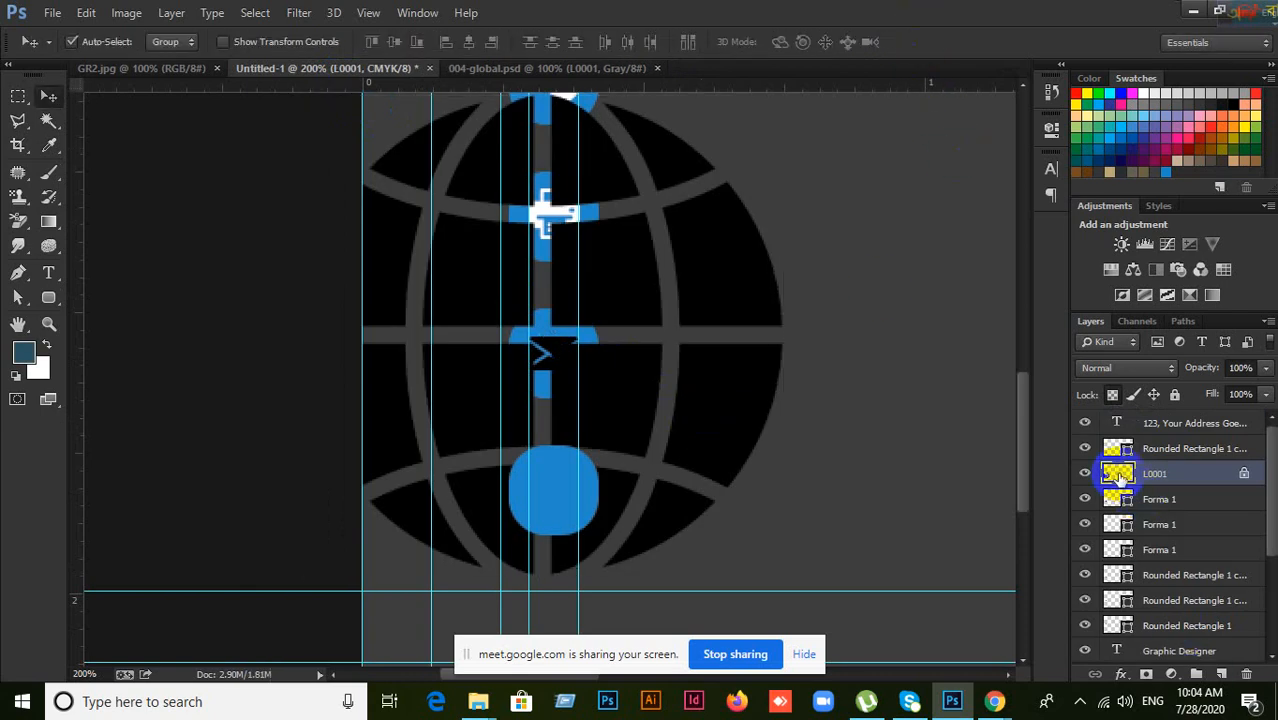
{"action": "left_click", "coordinate": [1135, 452]}
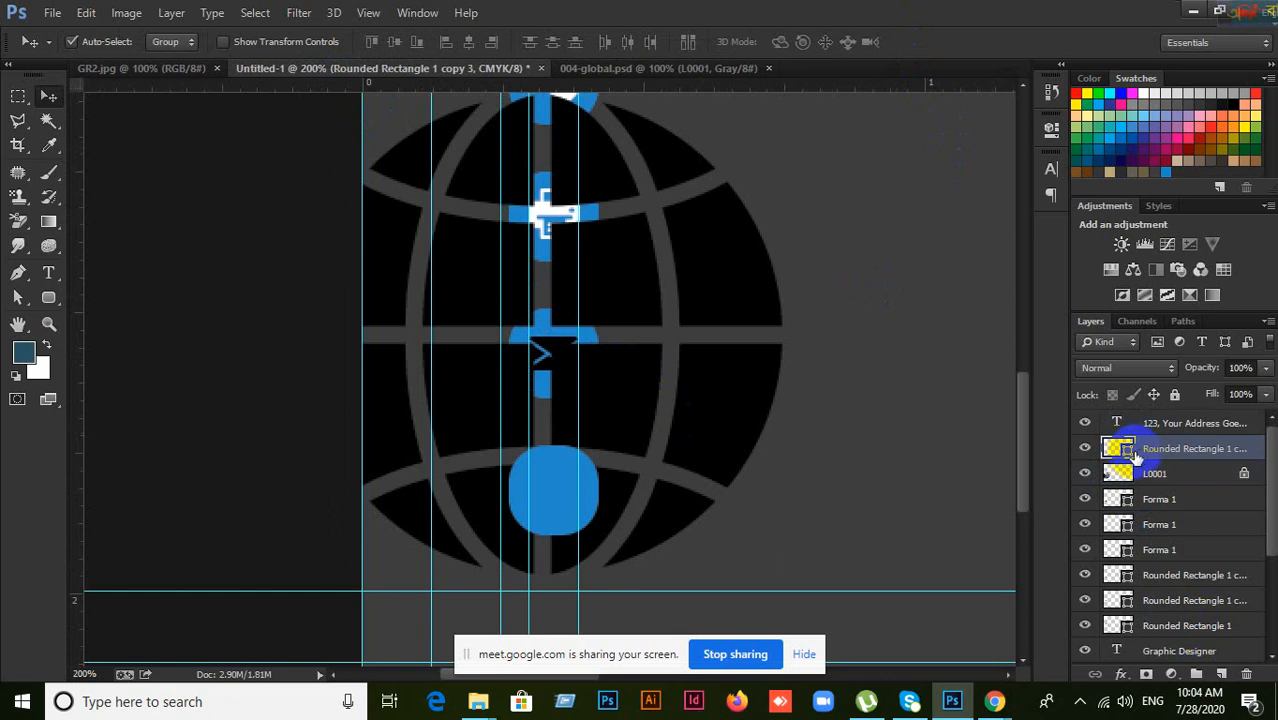
{"action": "left_click", "coordinate": [1124, 477]}
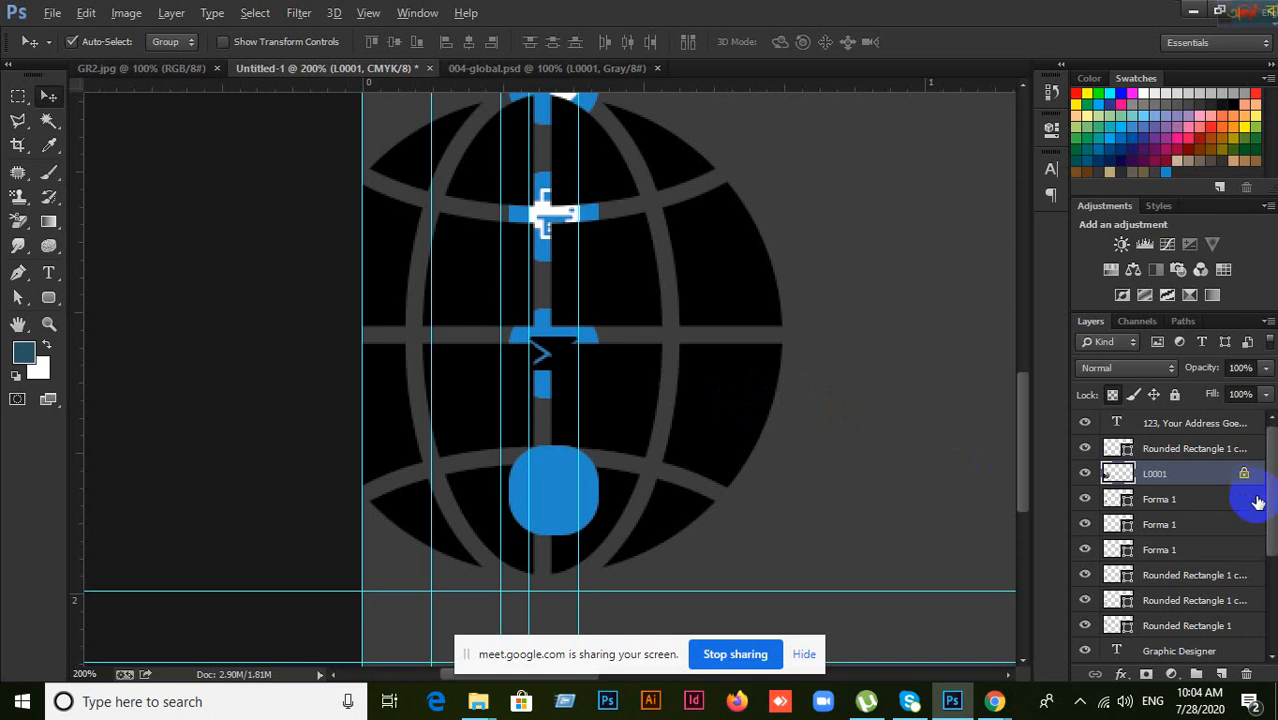
{"action": "double_click", "coordinate": [1219, 474]}
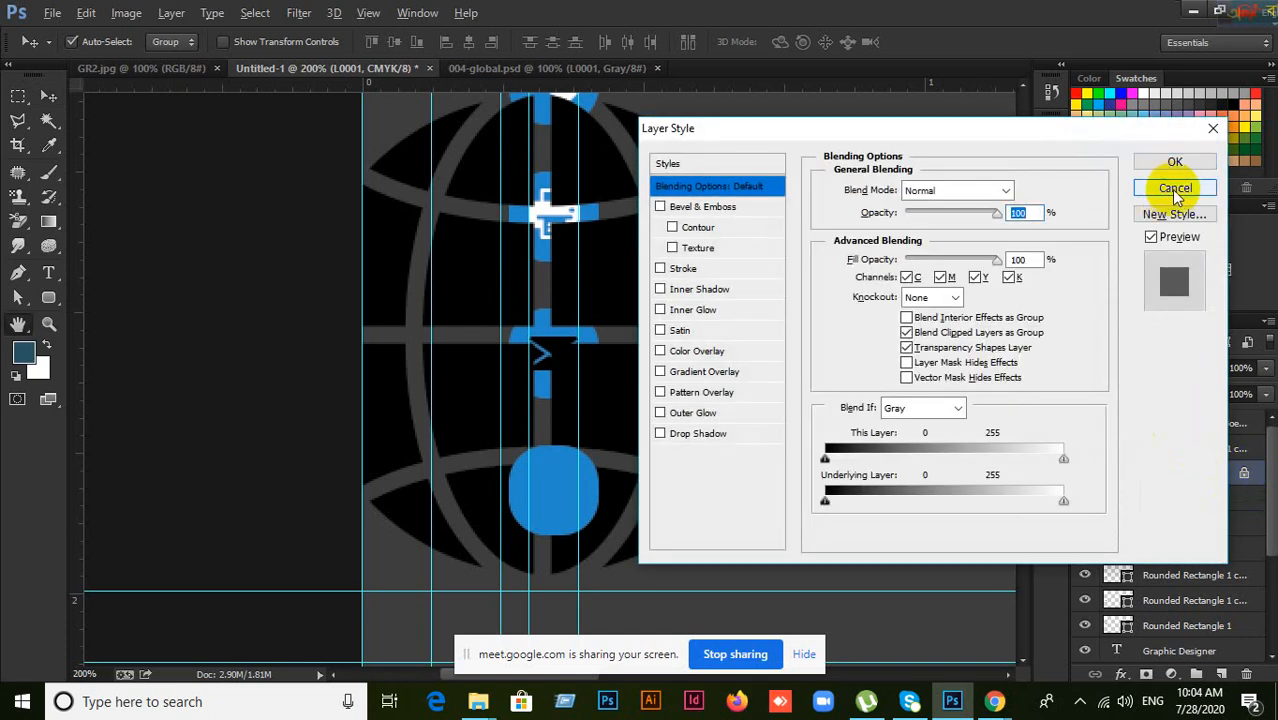
Step: Dismiss the layer style unchanged and move the globe right and down over the icon column
{"action": "left_click", "coordinate": [1176, 192]}
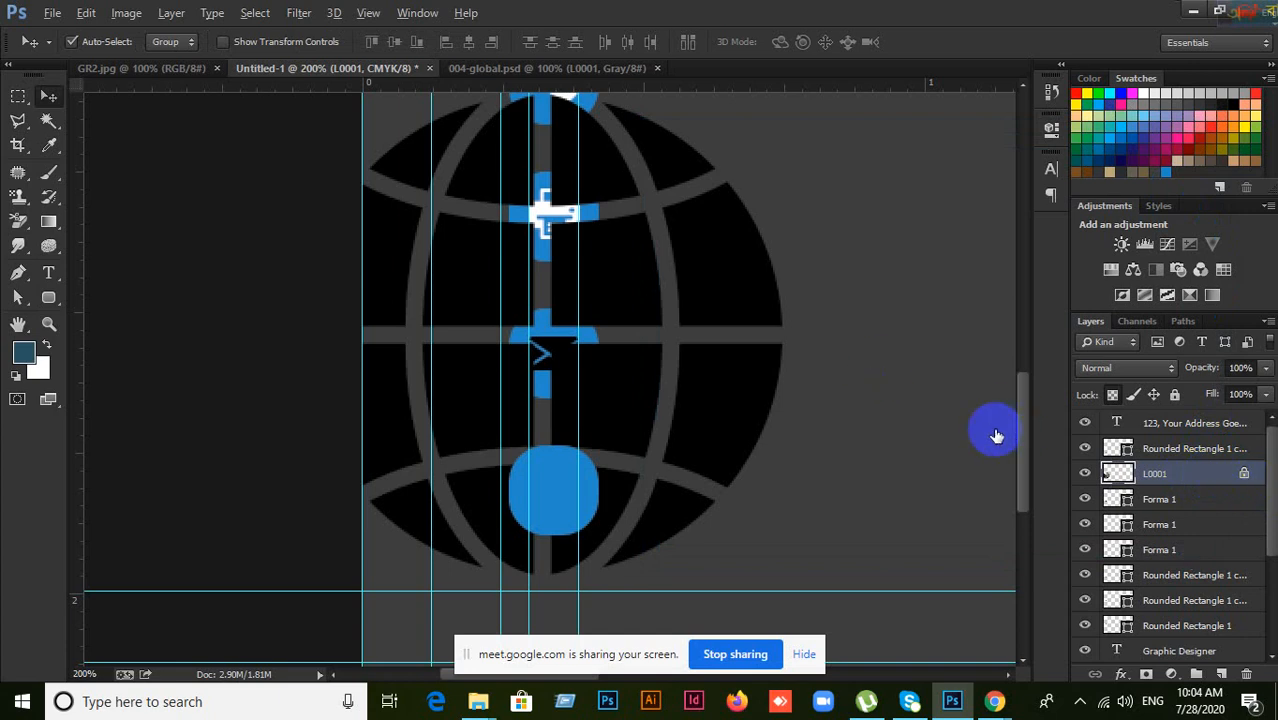
{"action": "left_click", "coordinate": [1247, 675]}
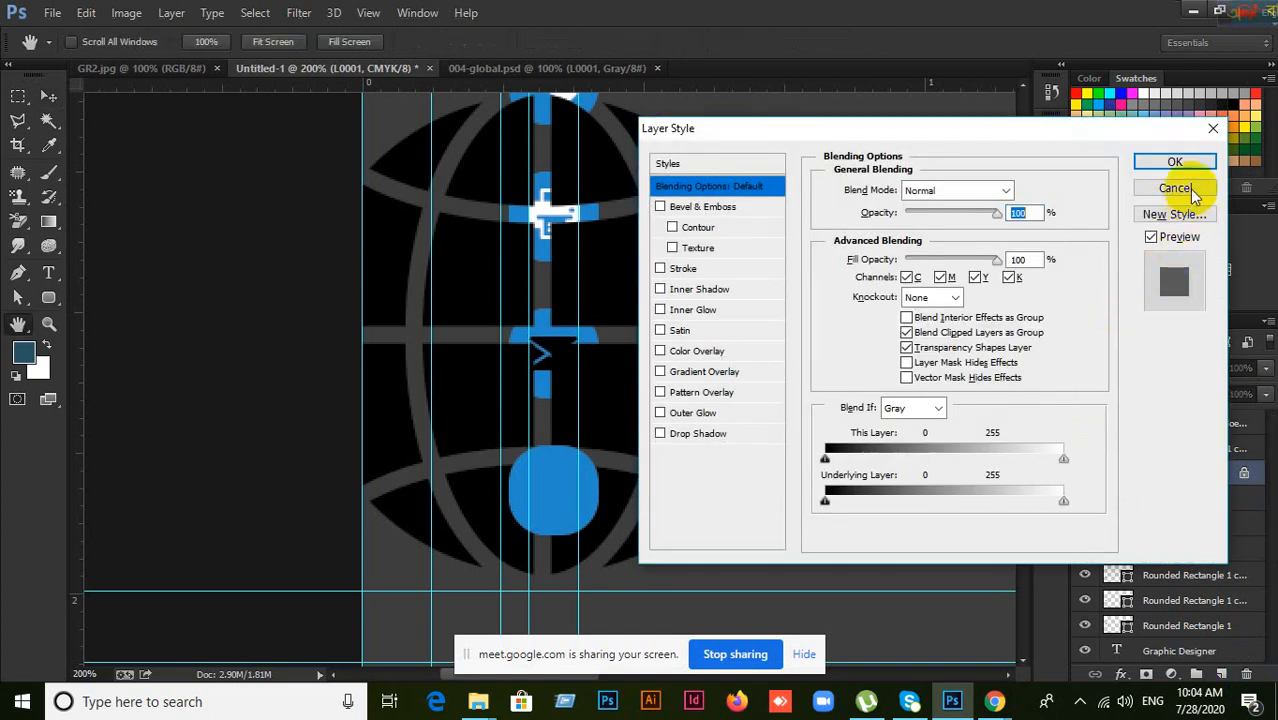
{"action": "left_click", "coordinate": [1176, 188]}
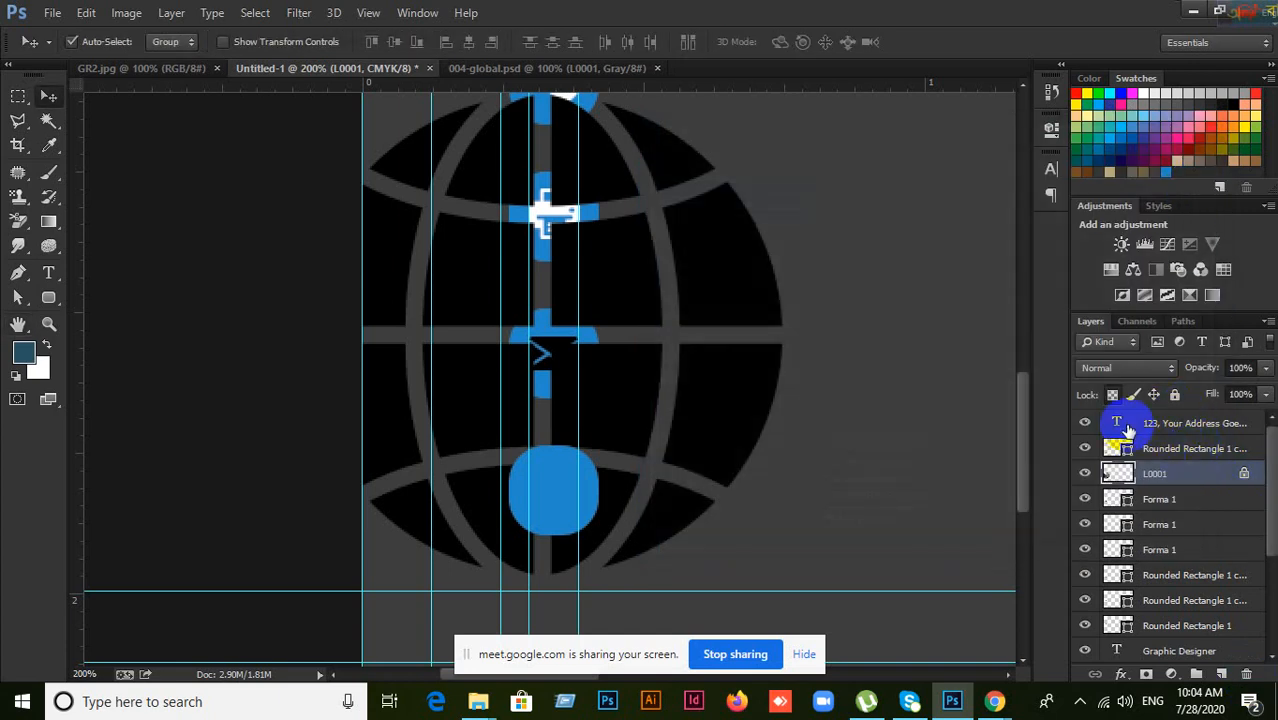
{"action": "left_click_drag", "start_coordinate": [742, 388], "coordinate": [1030, 510]}
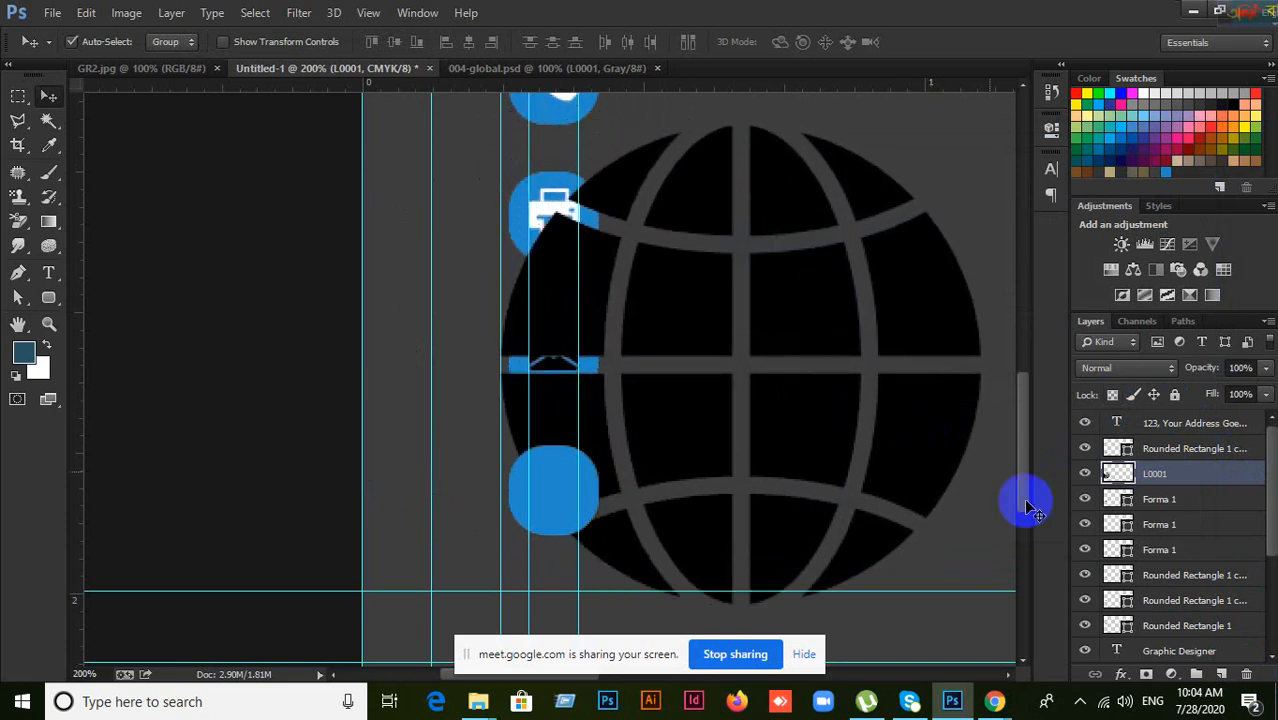
{"action": "left_click", "coordinate": [1084, 474]}
{"action": "left_click", "coordinate": [1084, 474]}
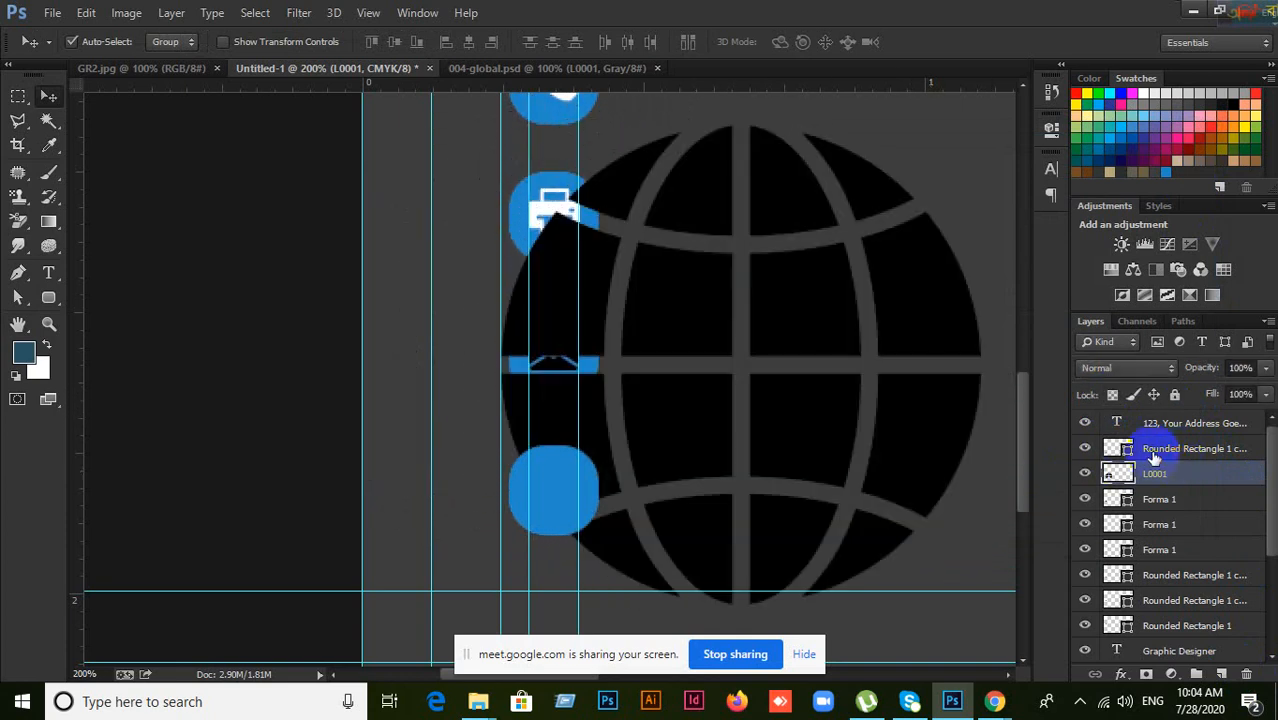
{"action": "left_click", "coordinate": [1088, 450]}
{"action": "left_click", "coordinate": [1085, 449]}
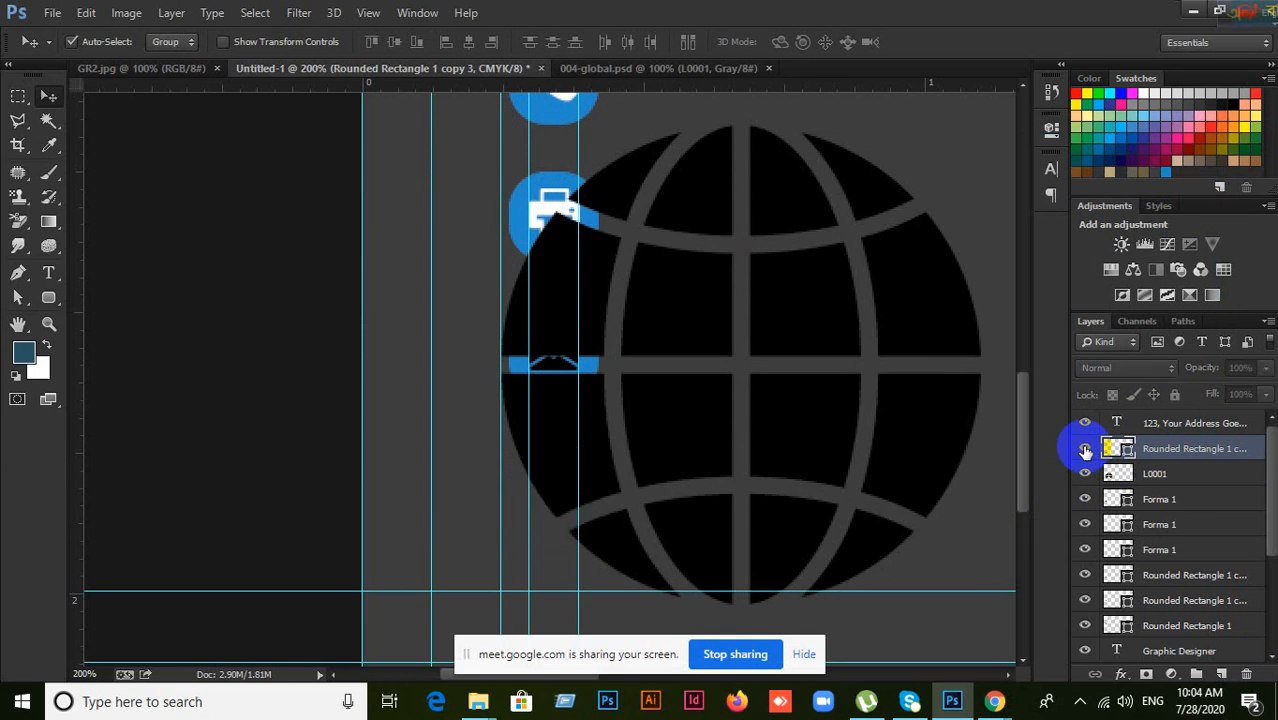
{"action": "left_click", "coordinate": [1085, 450]}
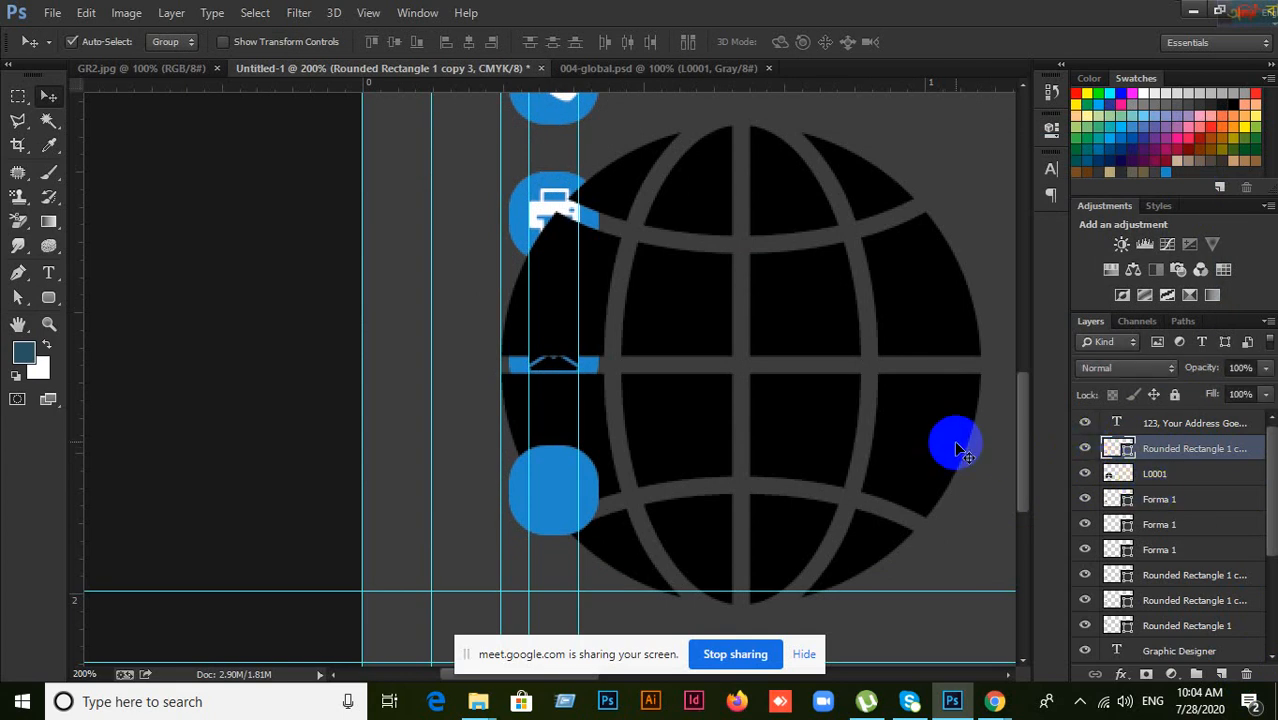
{"action": "left_click_drag", "start_coordinate": [945, 442], "coordinate": [950, 477]}
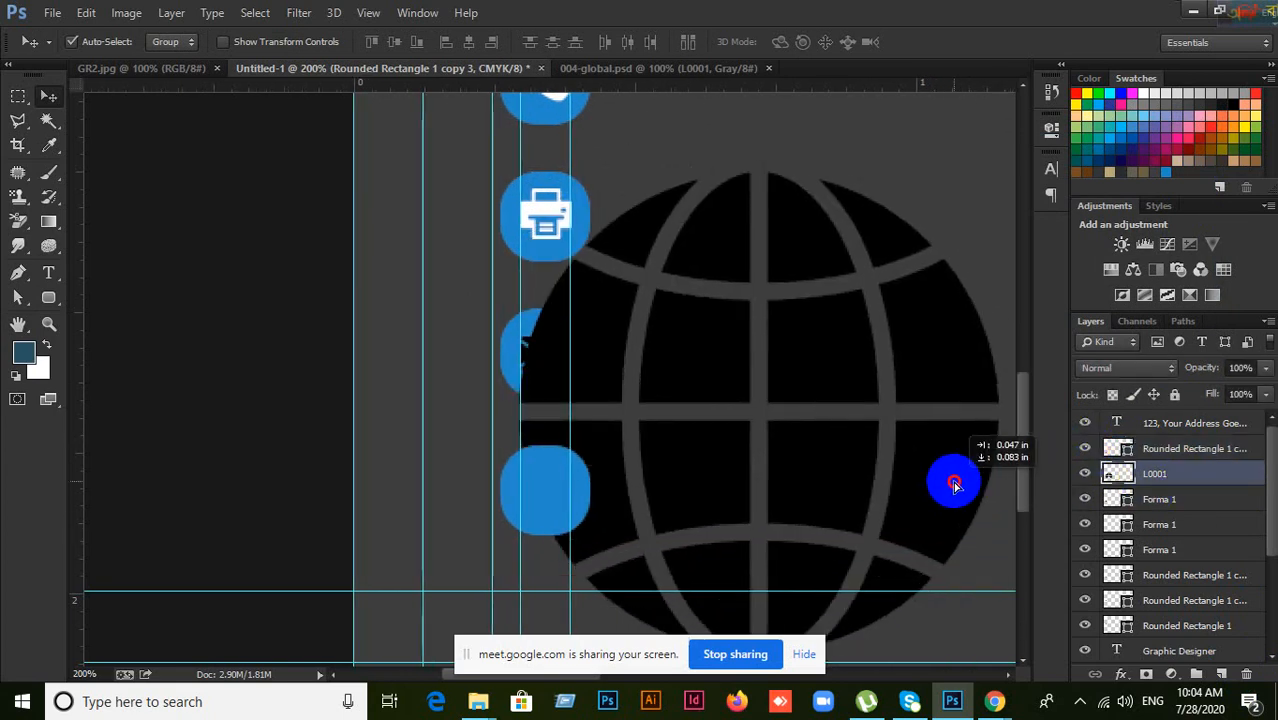
Step: Confirm the printer icon's Forma 1 fill stays white, then nudge the globe up and right
{"action": "left_click", "coordinate": [540, 217]}
{"action": "left_click", "coordinate": [1086, 525]}
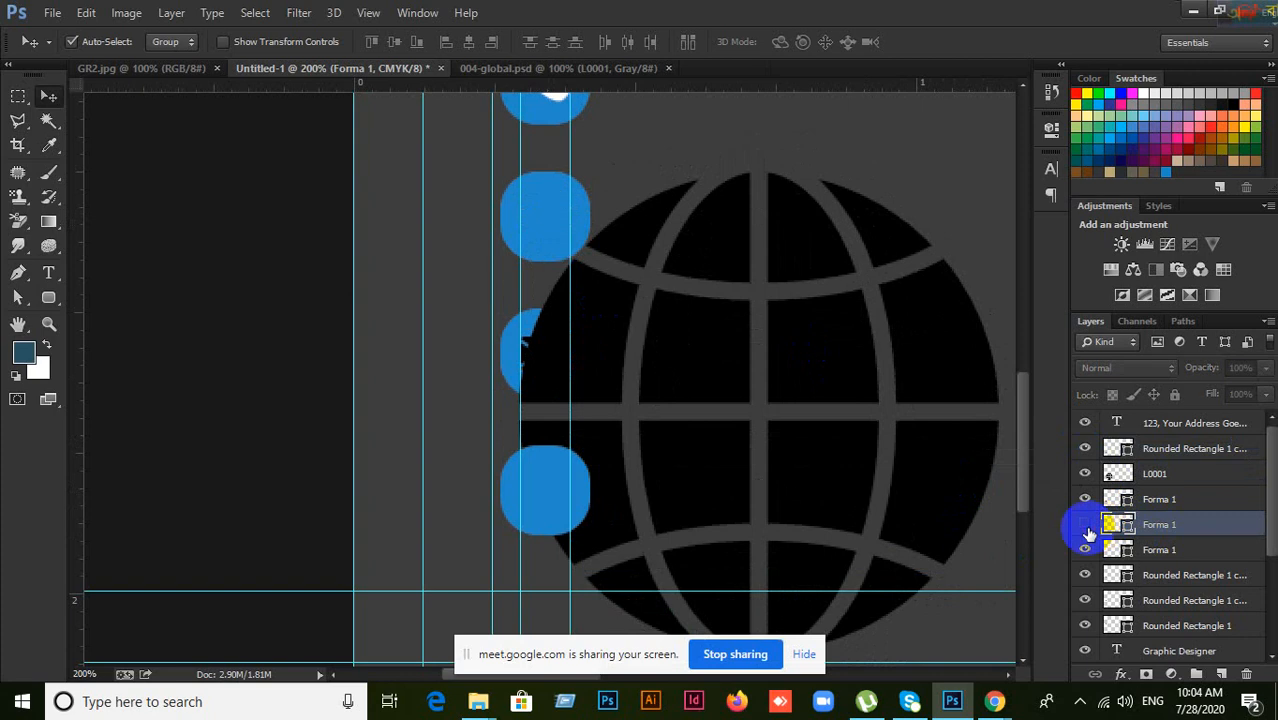
{"action": "left_click", "coordinate": [1086, 526]}
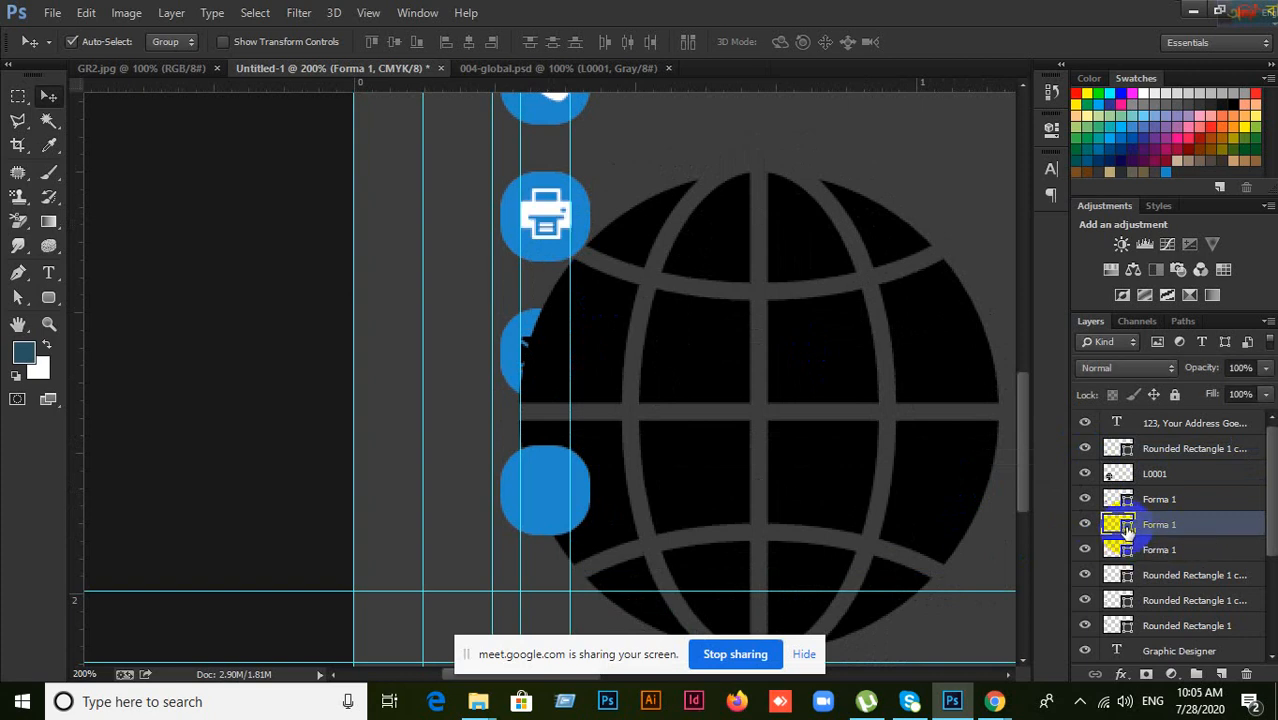
{"action": "double_click", "coordinate": [1124, 526]}
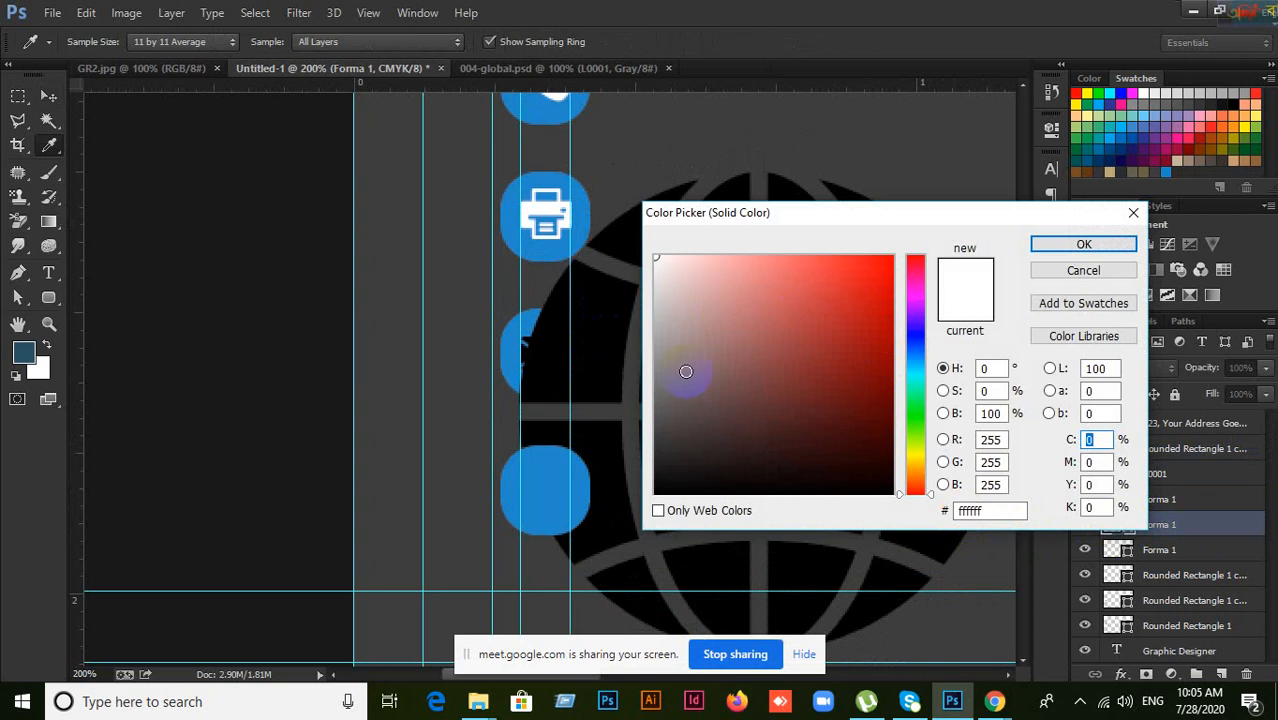
{"action": "left_click", "coordinate": [1083, 271]}
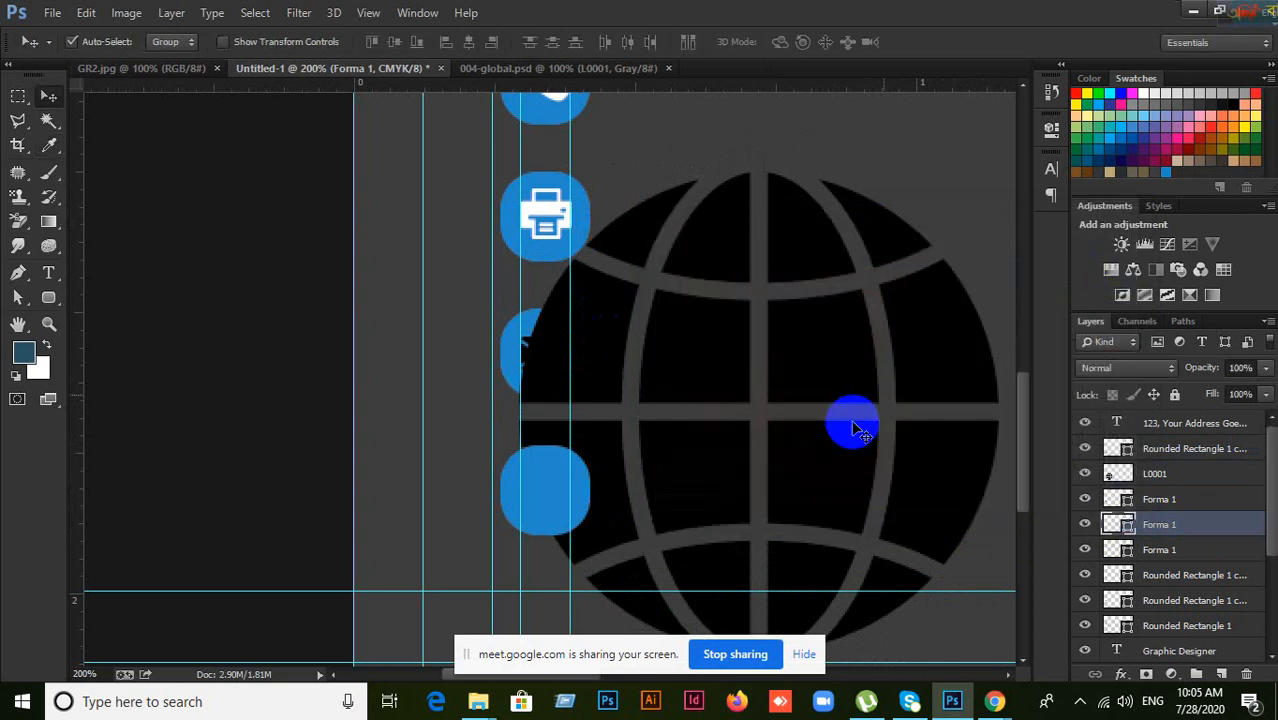
{"action": "left_click_drag", "start_coordinate": [848, 430], "coordinate": [862, 399]}
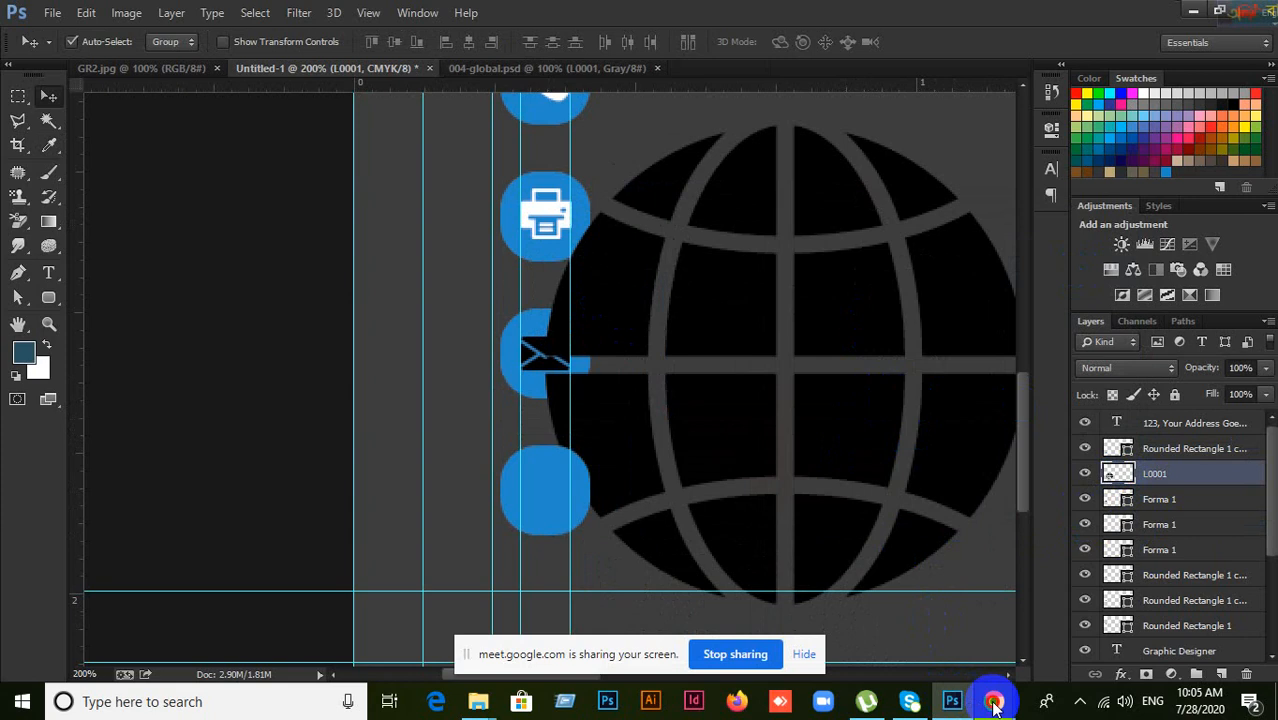
Step: Admit the waiting participant into the Google Meet call and return to Photoshop
{"action": "left_click", "coordinate": [920, 645]}
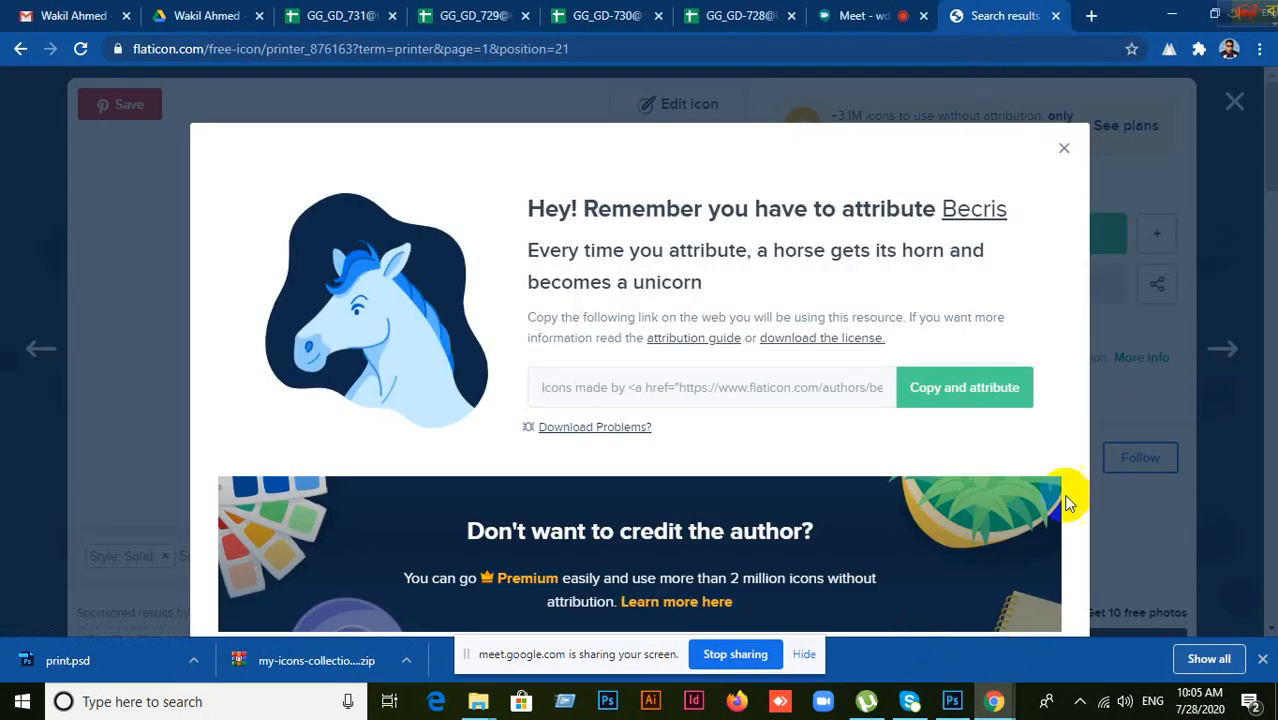
{"action": "mouse_move", "coordinate": [993, 700]}
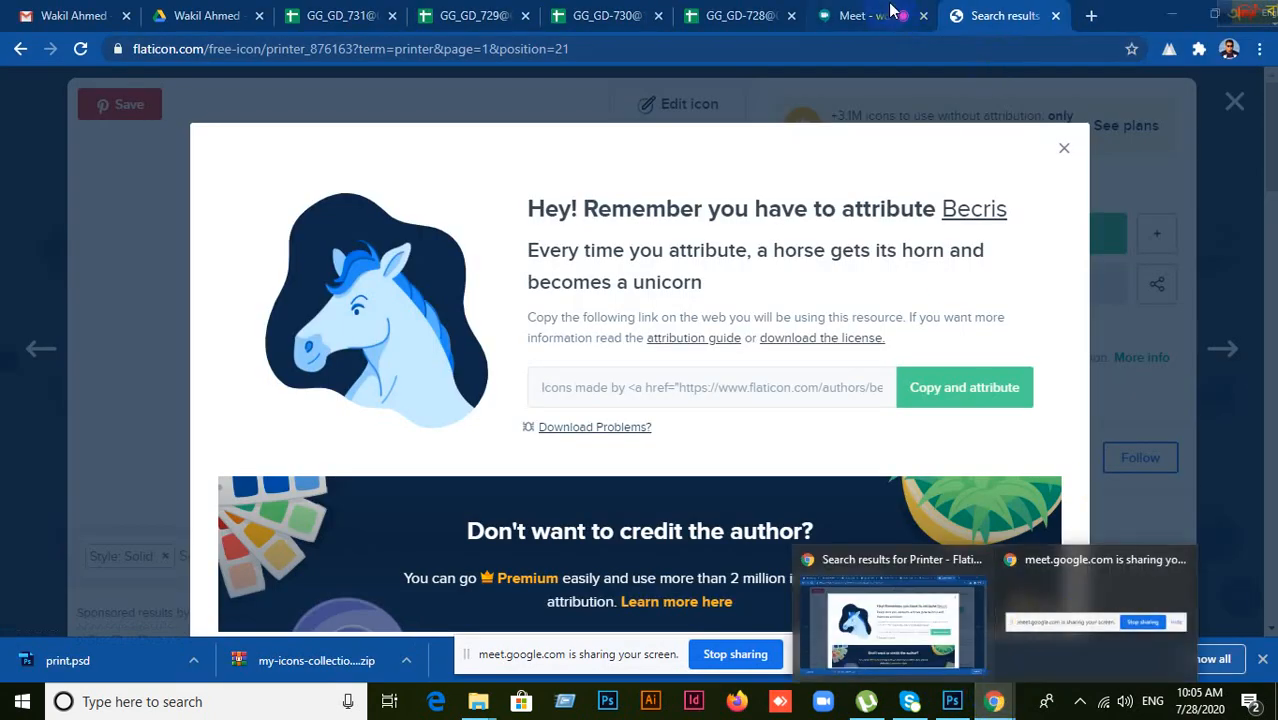
{"action": "left_click", "coordinate": [1045, 628]}
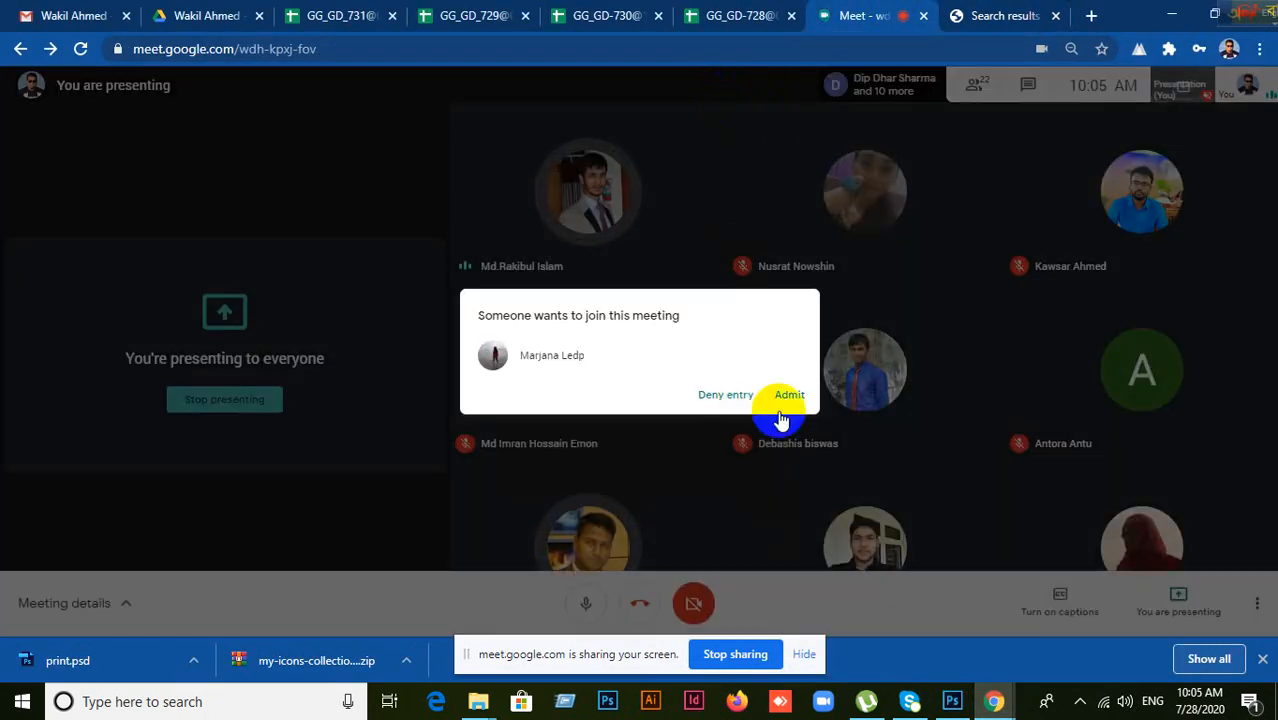
{"action": "left_click", "coordinate": [786, 396]}
{"action": "left_click", "coordinate": [947, 692]}
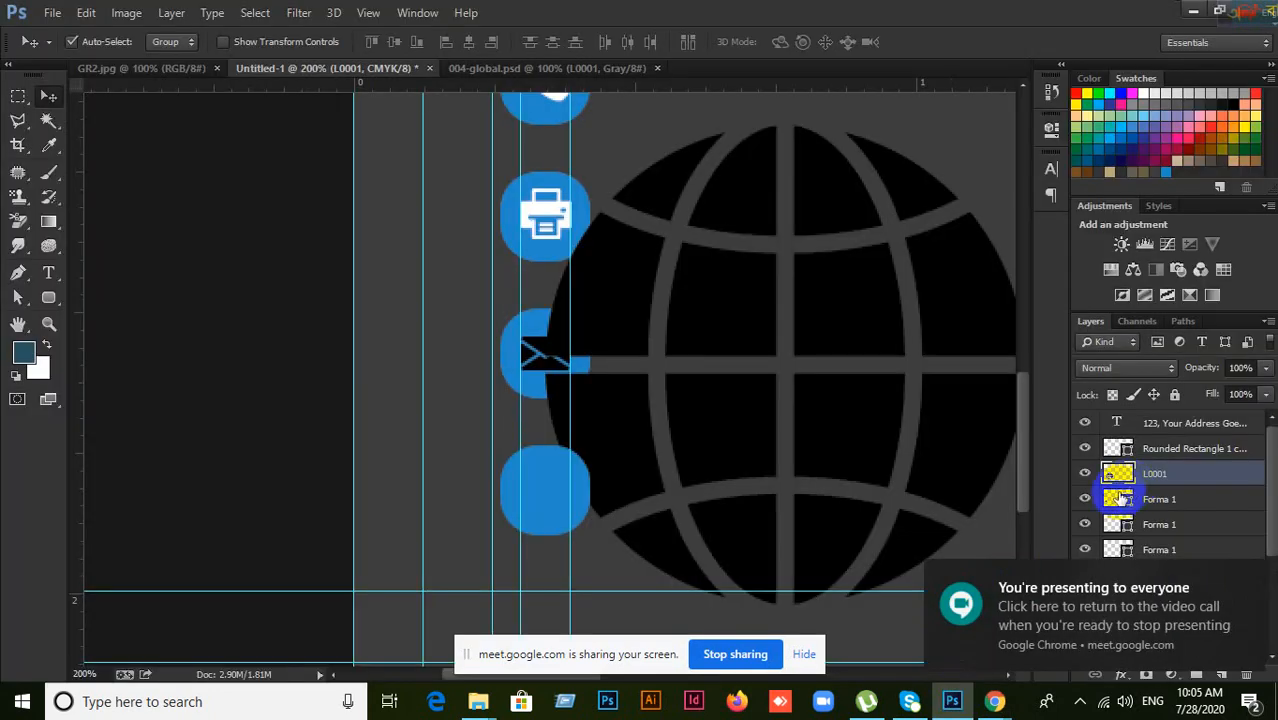
Step: Inspect the globe and rounded rectangle layers, leaving the square's colour unchanged
{"action": "right_click", "coordinate": [1182, 470]}
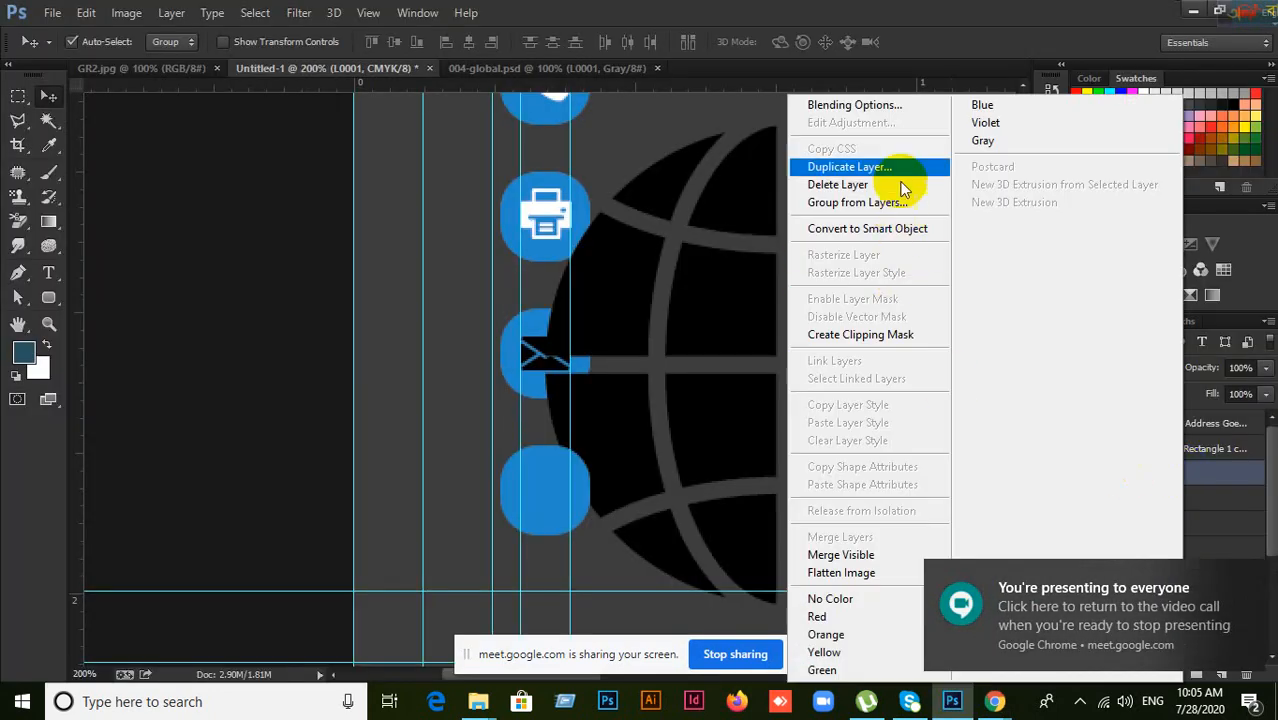
{"action": "left_click", "coordinate": [1000, 15]}
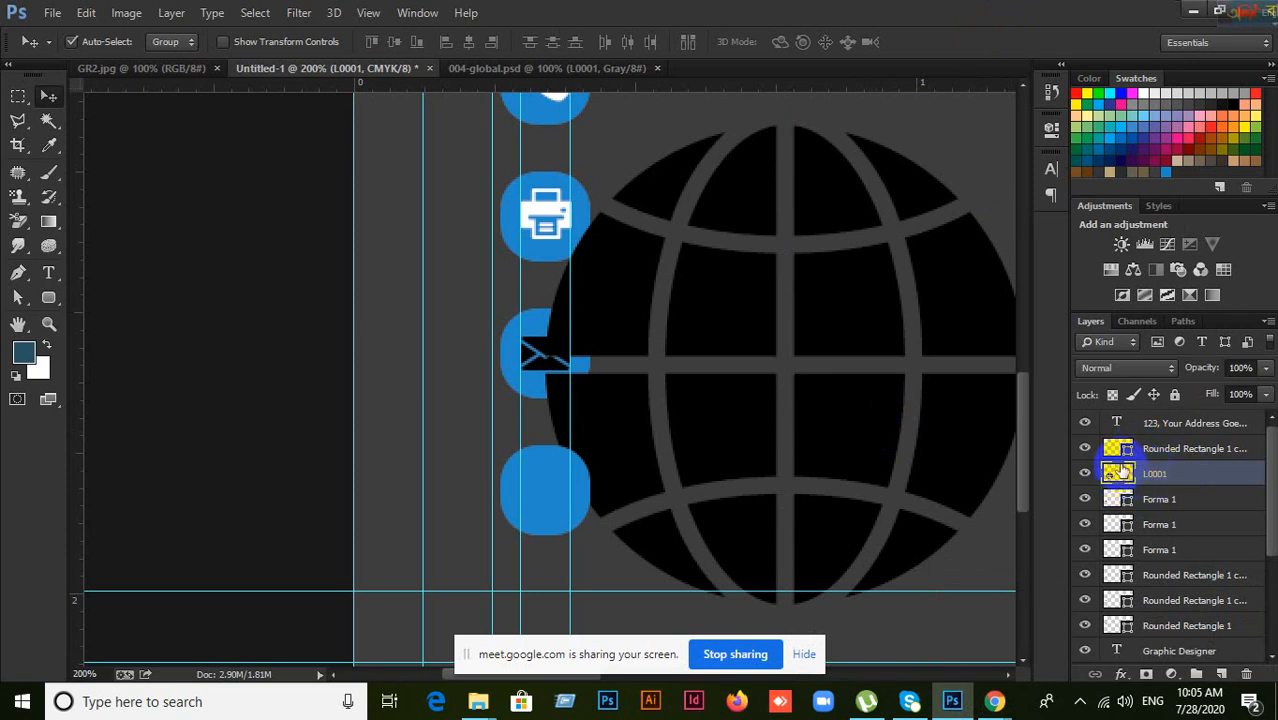
{"action": "left_click", "coordinate": [1168, 450]}
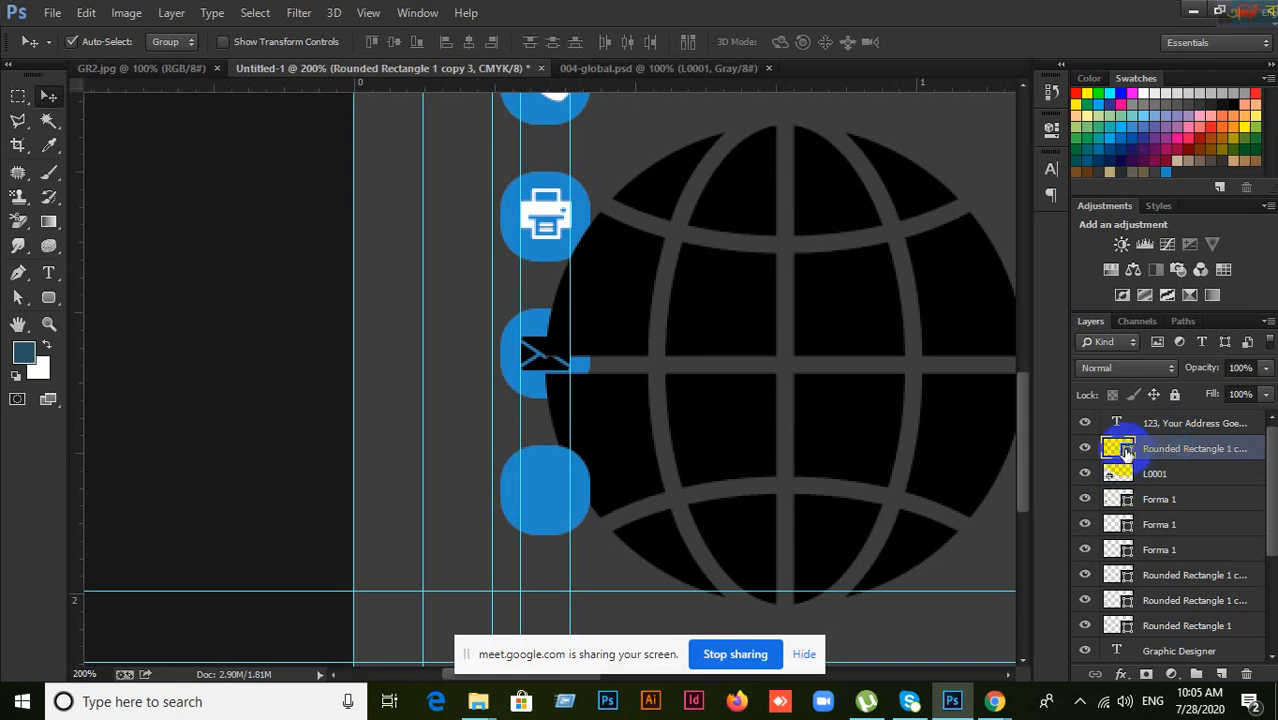
{"action": "double_click", "coordinate": [1126, 450]}
{"action": "left_click", "coordinate": [1084, 272]}
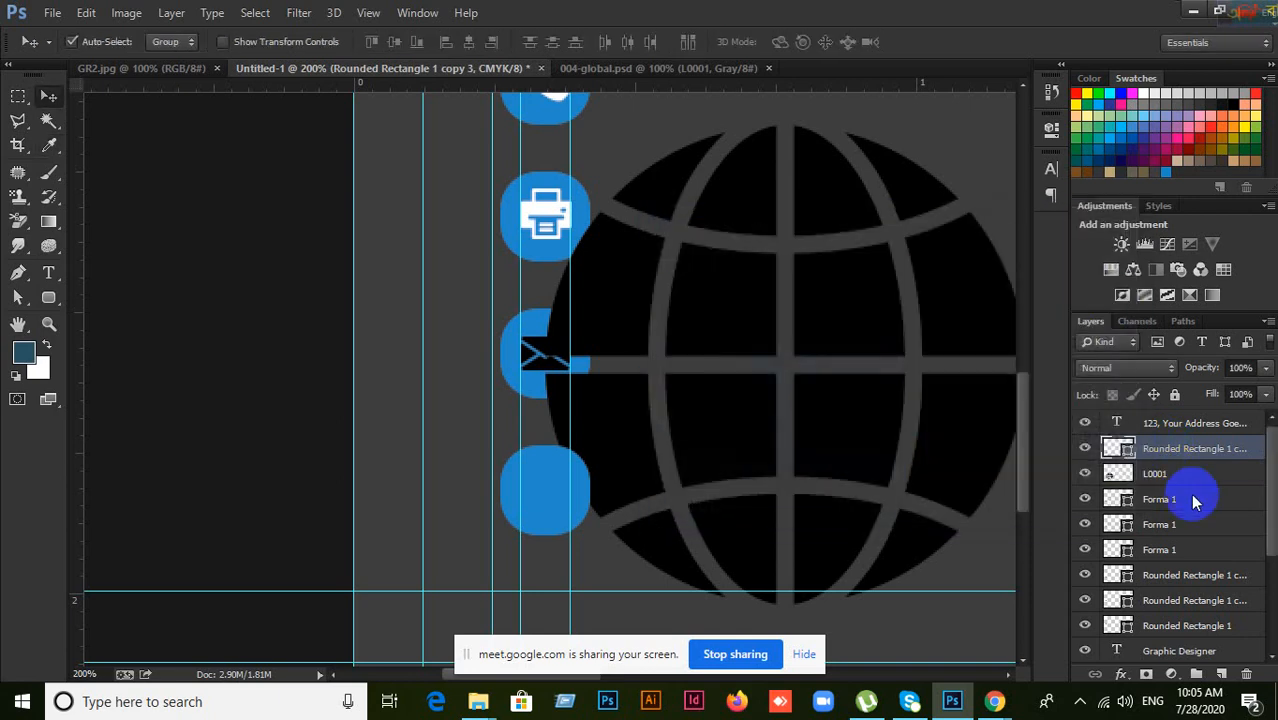
Step: Delete the globe layer L0001
{"action": "left_click", "coordinate": [1112, 474]}
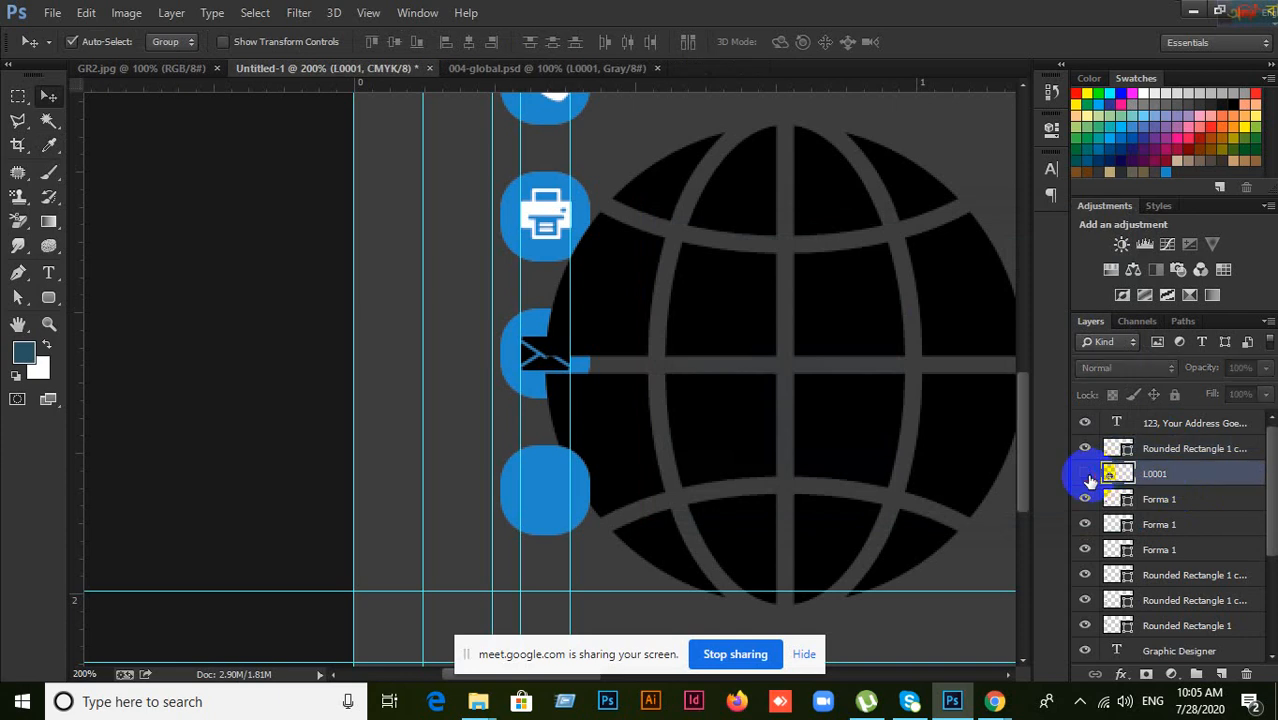
{"action": "left_click", "coordinate": [1086, 476]}
{"action": "left_click", "coordinate": [1086, 476]}
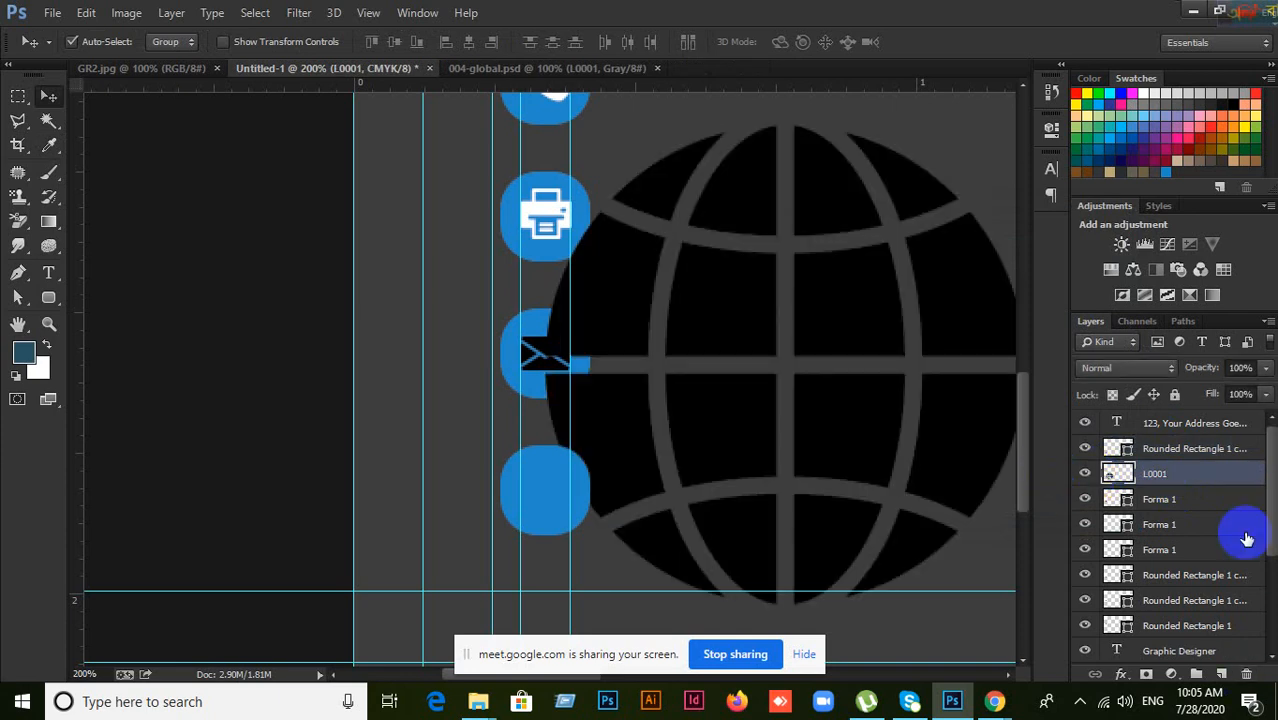
{"action": "left_click", "coordinate": [1246, 674]}
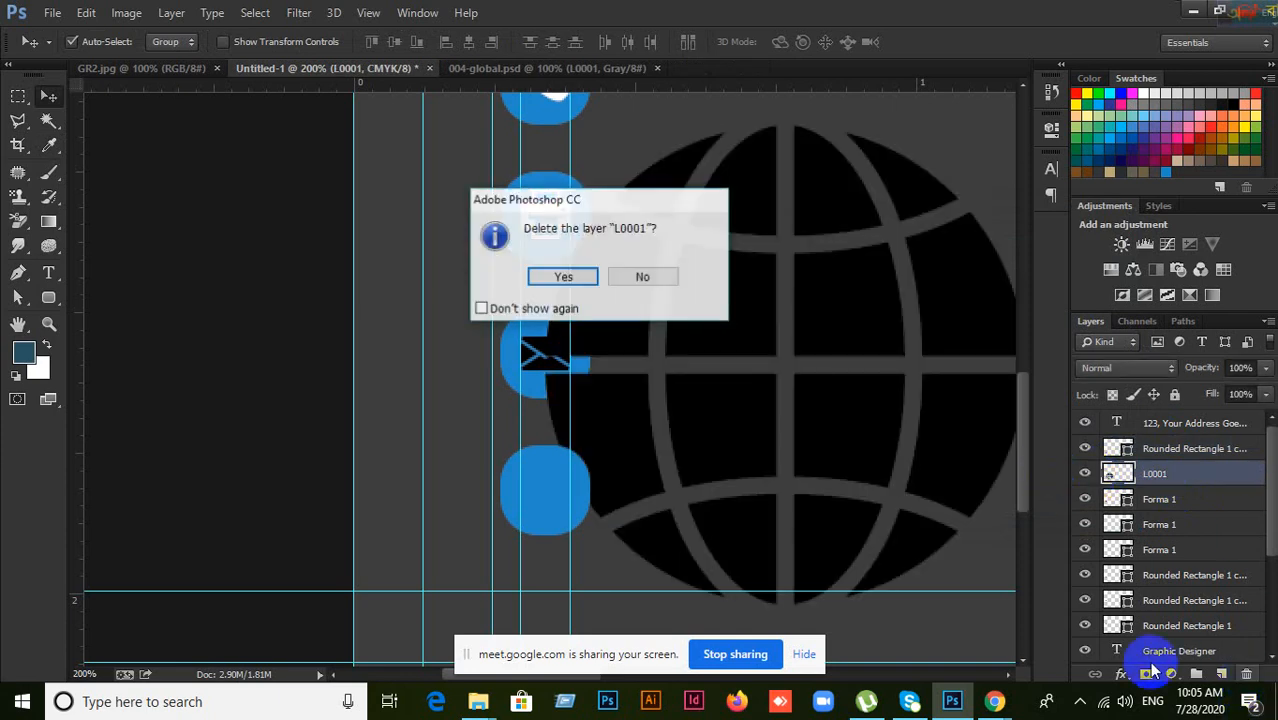
{"action": "left_click", "coordinate": [563, 277]}
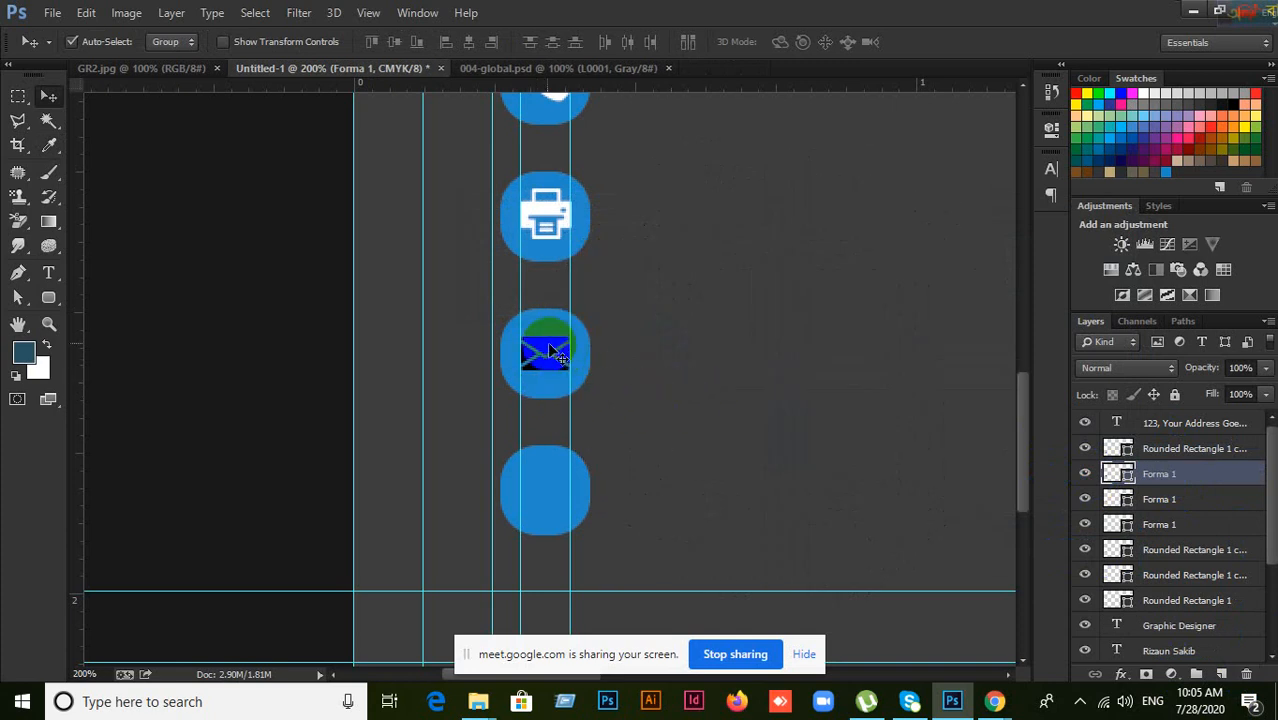
Step: Recolour the envelope icon white (#ffffff)
{"action": "double_click", "coordinate": [1127, 480]}
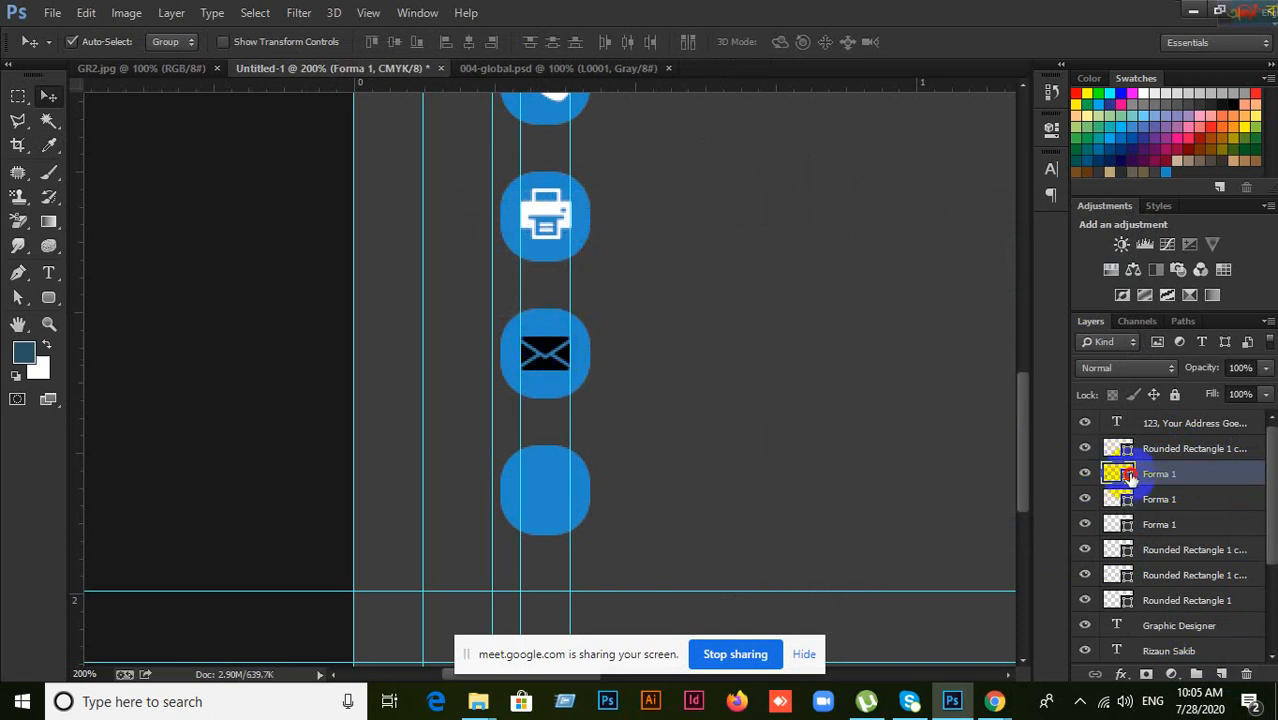
{"action": "left_click_drag", "start_coordinate": [724, 277], "coordinate": [630, 241]}
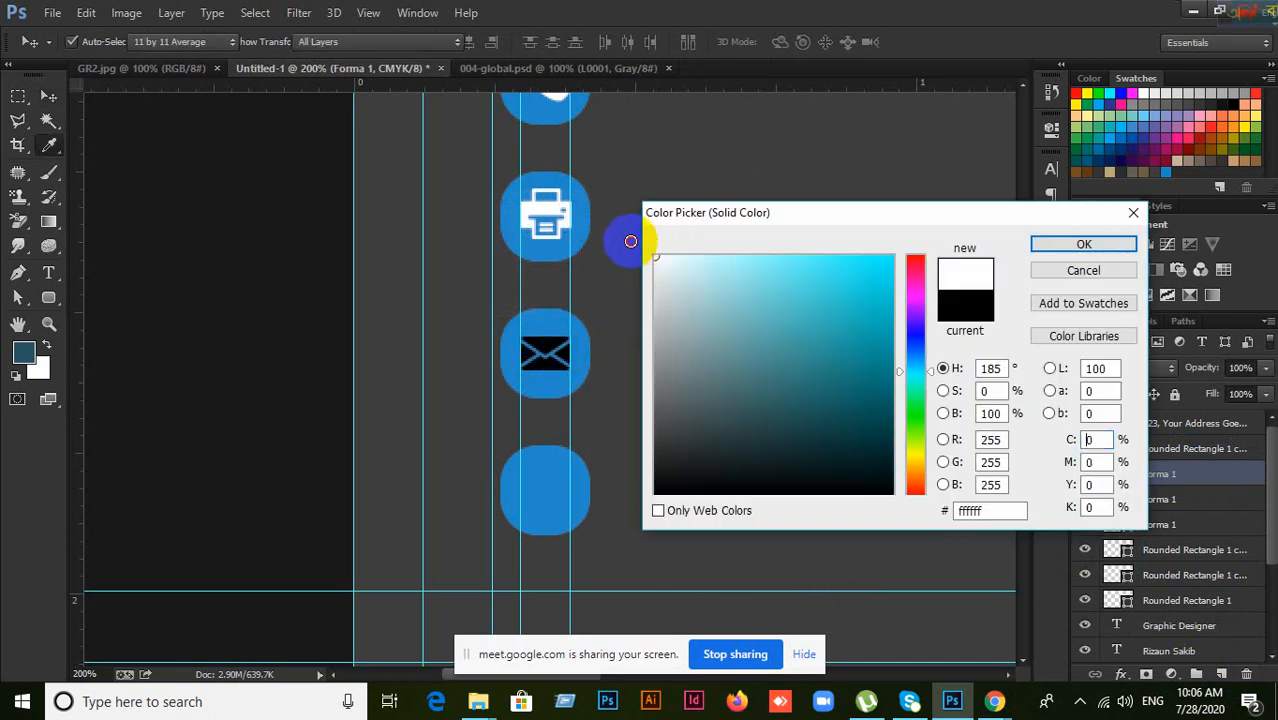
{"action": "left_click", "coordinate": [1084, 244]}
{"action": "left_click", "coordinate": [993, 703]}
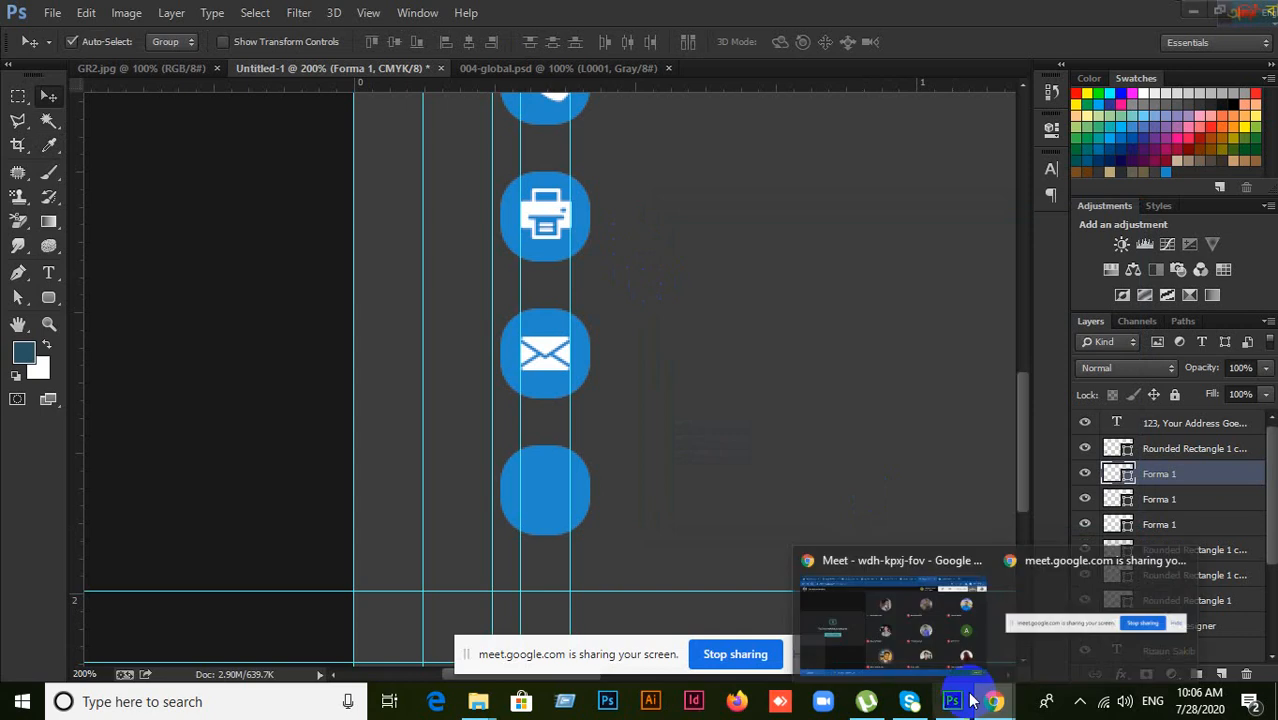
Step: On Flaticon, close the attribution pop-up and printer detail view, and replace 'printer' with 'Web' in the search
{"action": "left_click", "coordinate": [912, 645]}
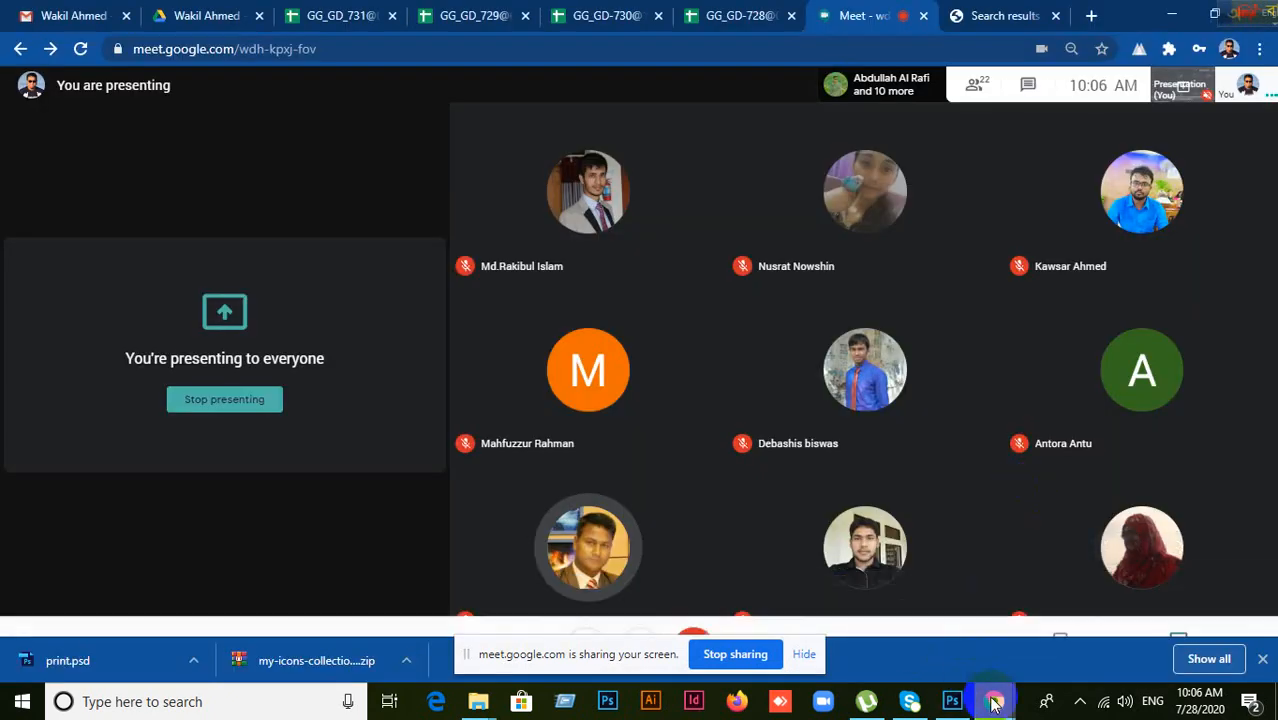
{"action": "mouse_move", "coordinate": [995, 700]}
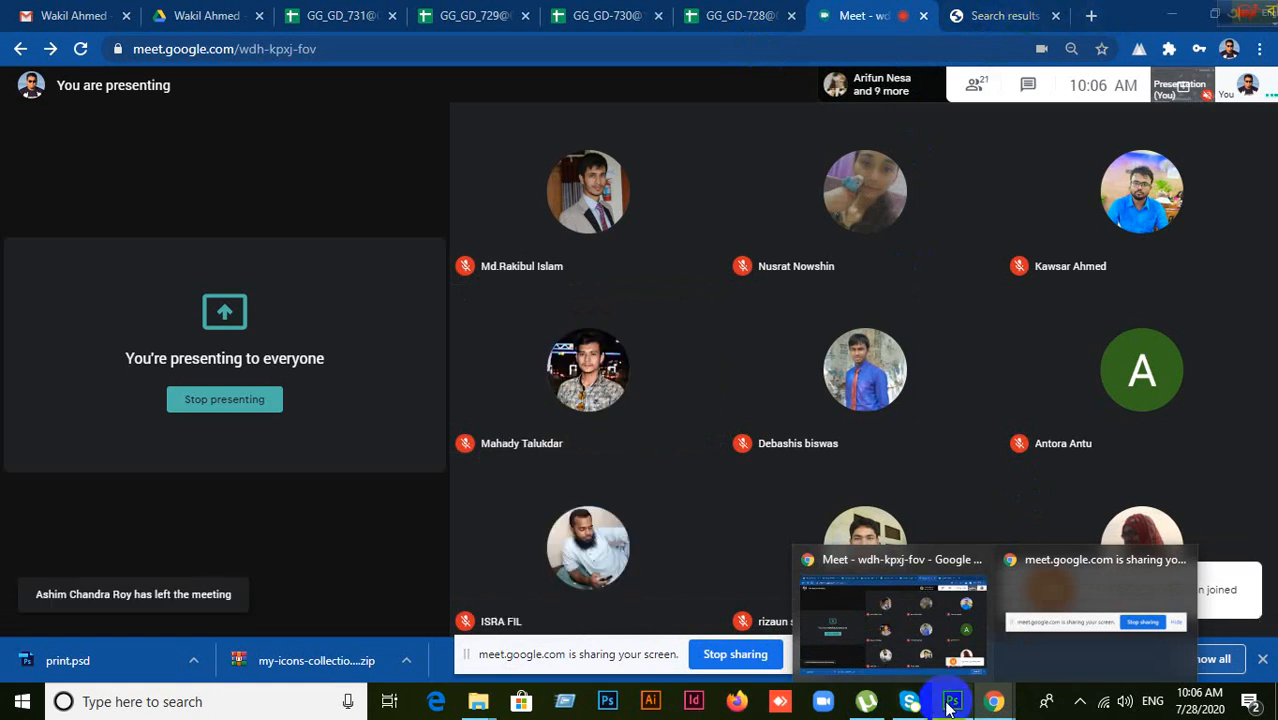
{"action": "left_click", "coordinate": [1010, 15]}
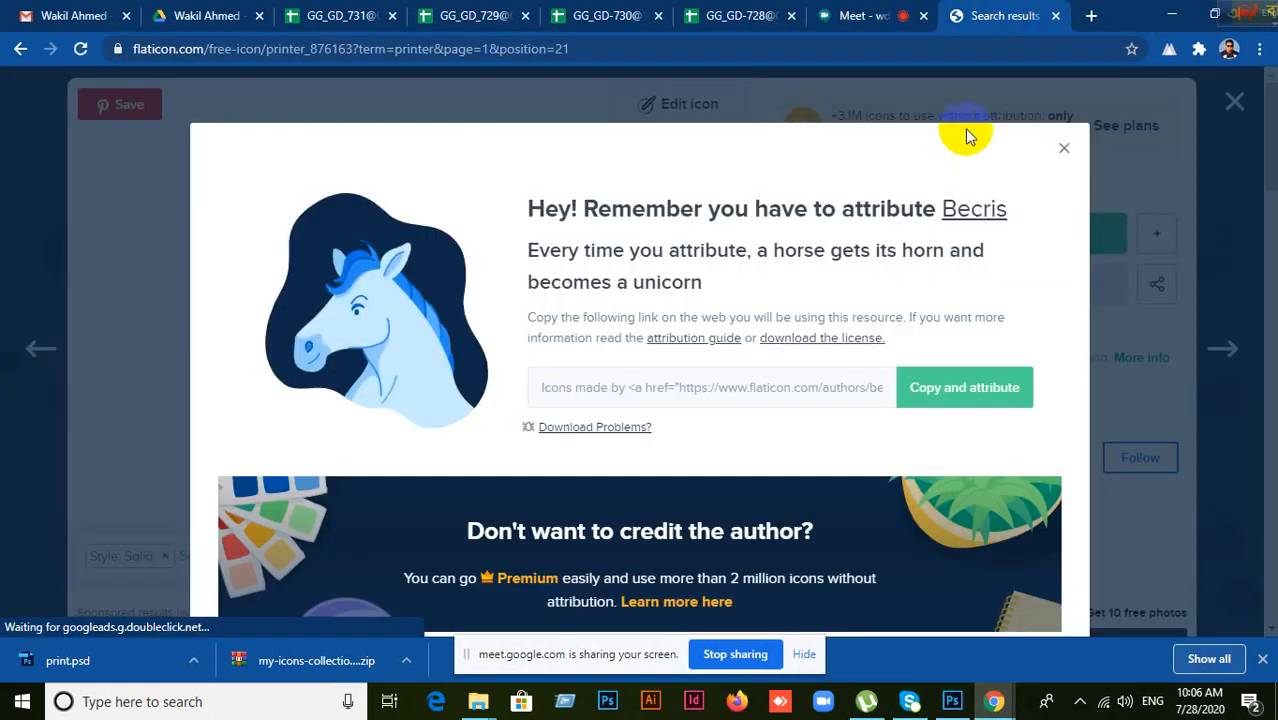
{"action": "left_click", "coordinate": [1064, 148]}
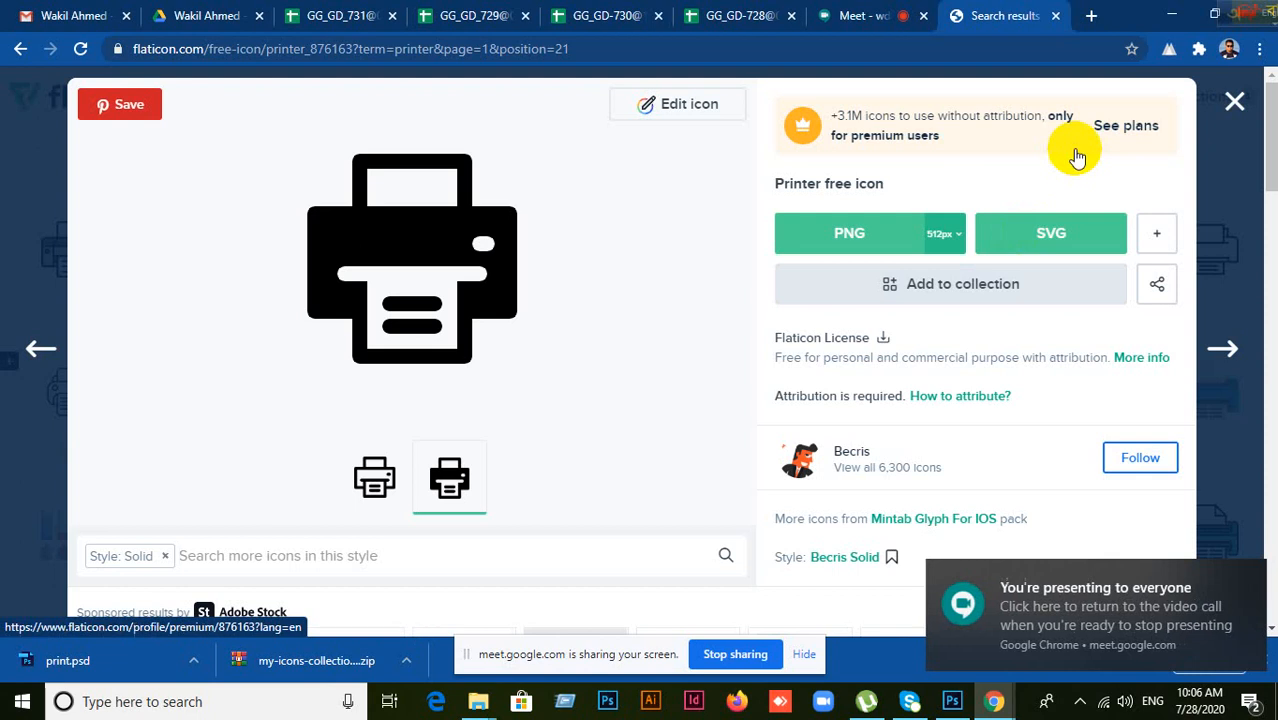
{"action": "left_click", "coordinate": [1231, 114]}
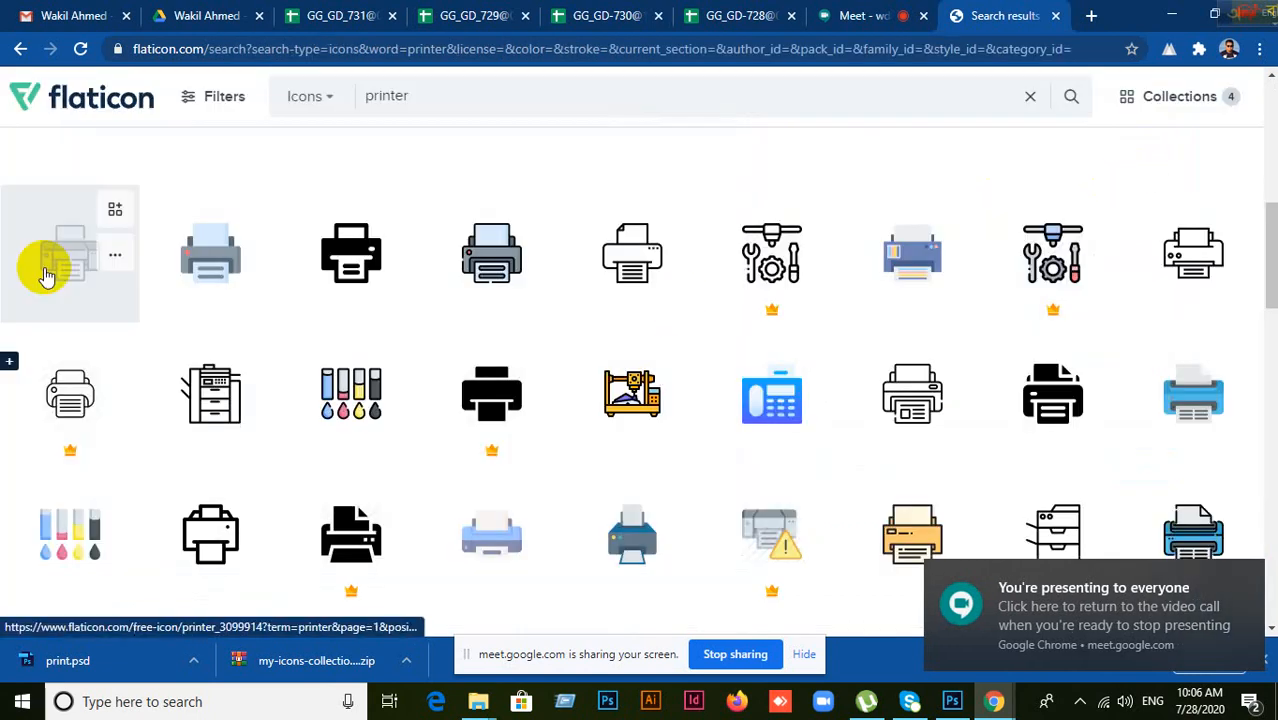
{"action": "scroll", "coordinate": [352, 228], "scroll_direction": "up", "scroll_amount": 3}
{"action": "scroll", "coordinate": [352, 228], "scroll_direction": "up", "scroll_amount": 5}
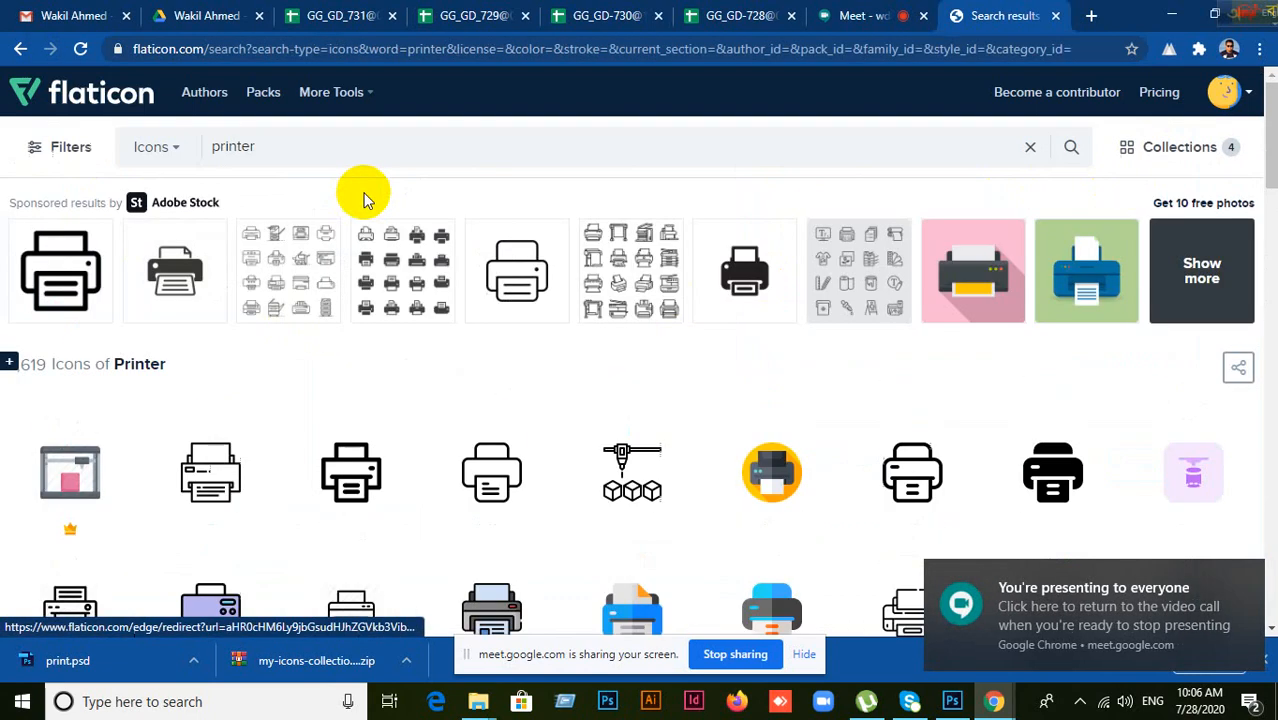
{"action": "left_click", "coordinate": [298, 147]}
{"action": "left_click_drag", "start_coordinate": [298, 147], "coordinate": [113, 167]}
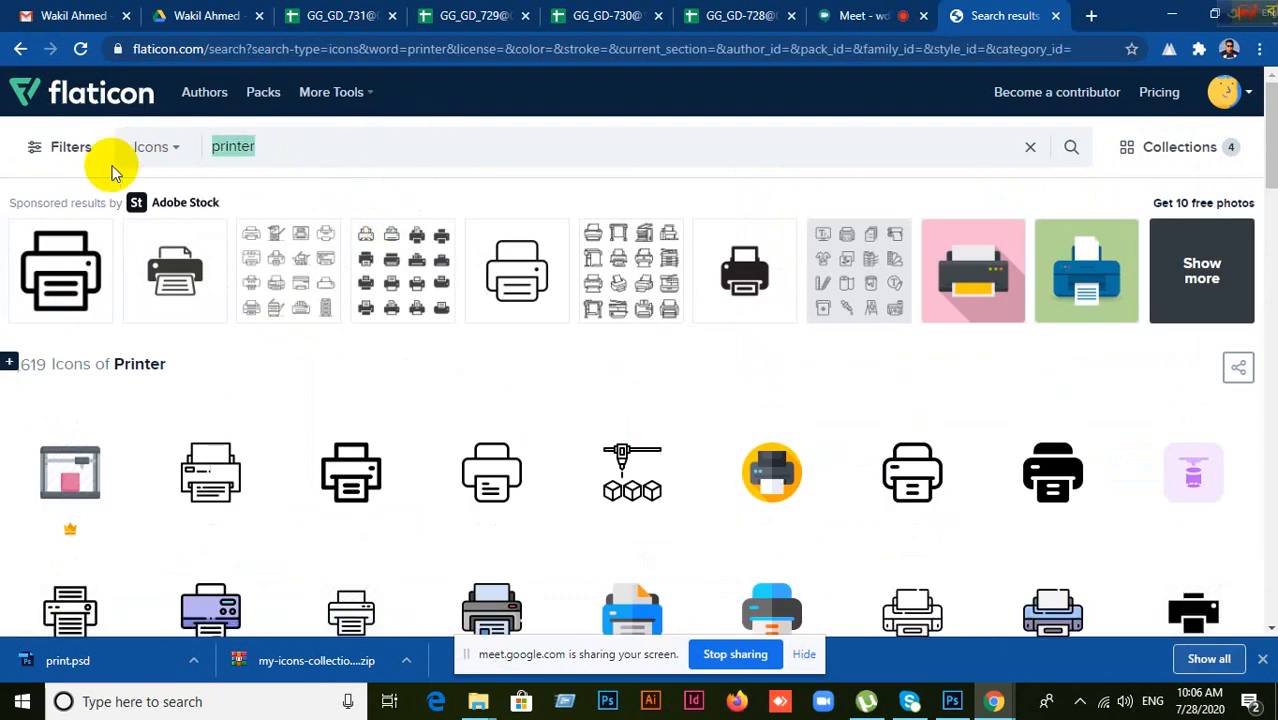
{"action": "type", "text": "Web"}
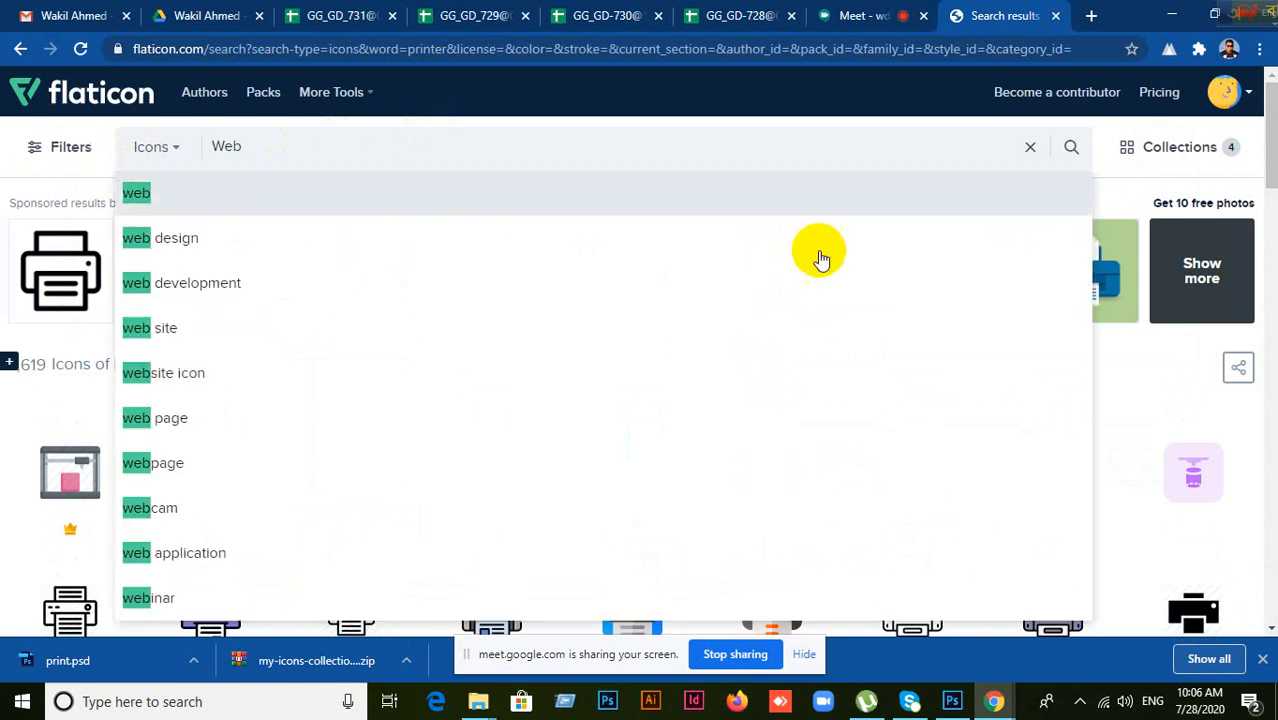
{"action": "left_click", "coordinate": [952, 701]}
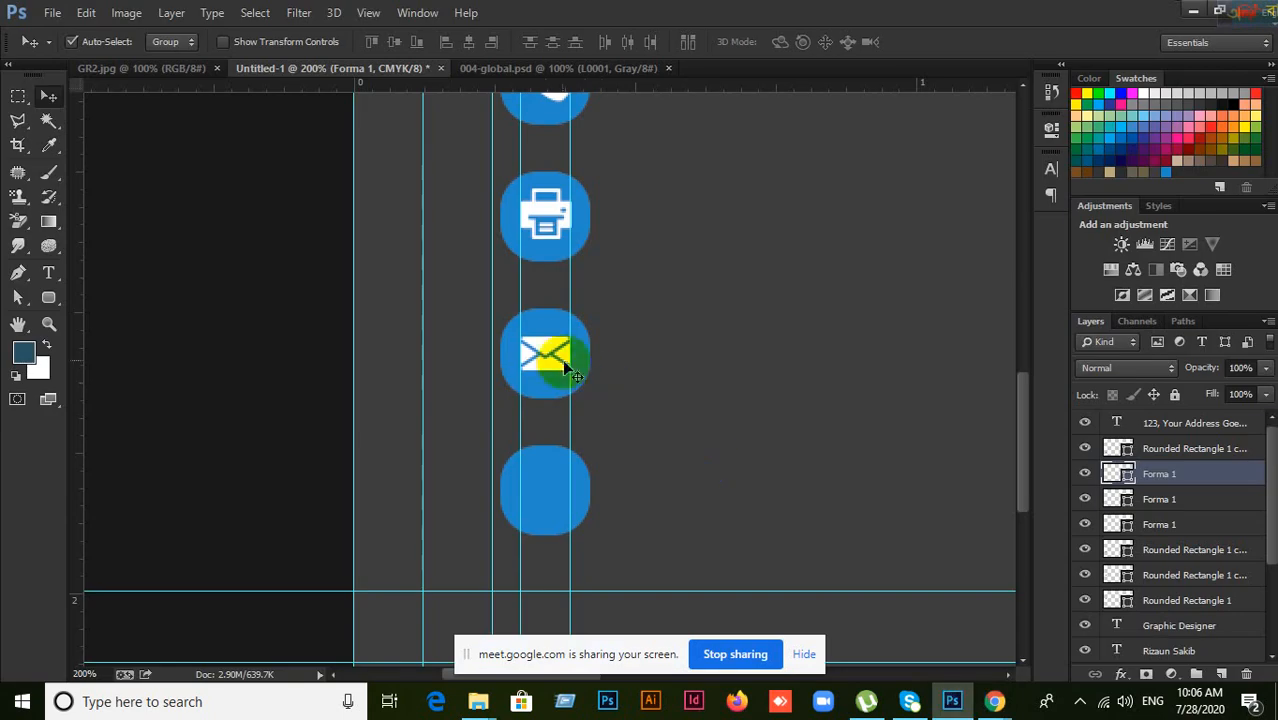
Step: Undo the envelope's white recolour so it turns black again
{"action": "scroll", "coordinate": [540, 226], "scroll_direction": "up", "scroll_amount": 3}
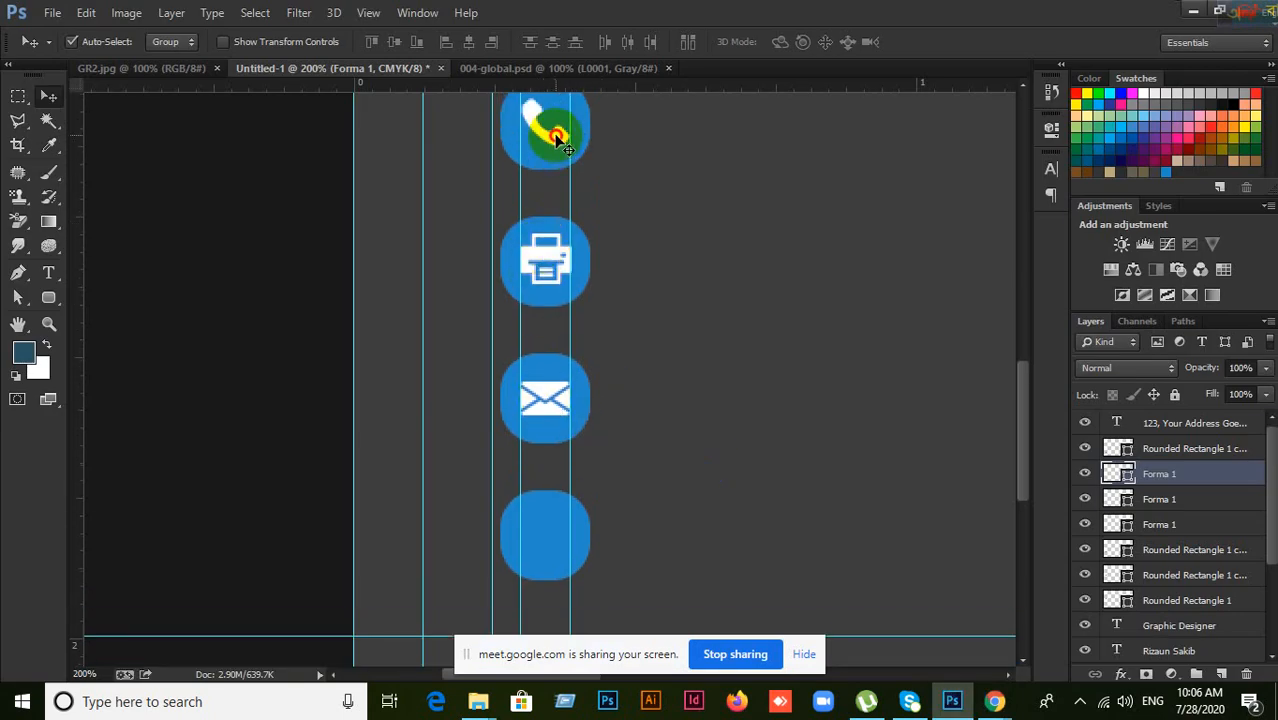
{"action": "left_click", "coordinate": [551, 129]}
{"action": "left_click", "coordinate": [555, 248]}
{"action": "left_click", "coordinate": [538, 395]}
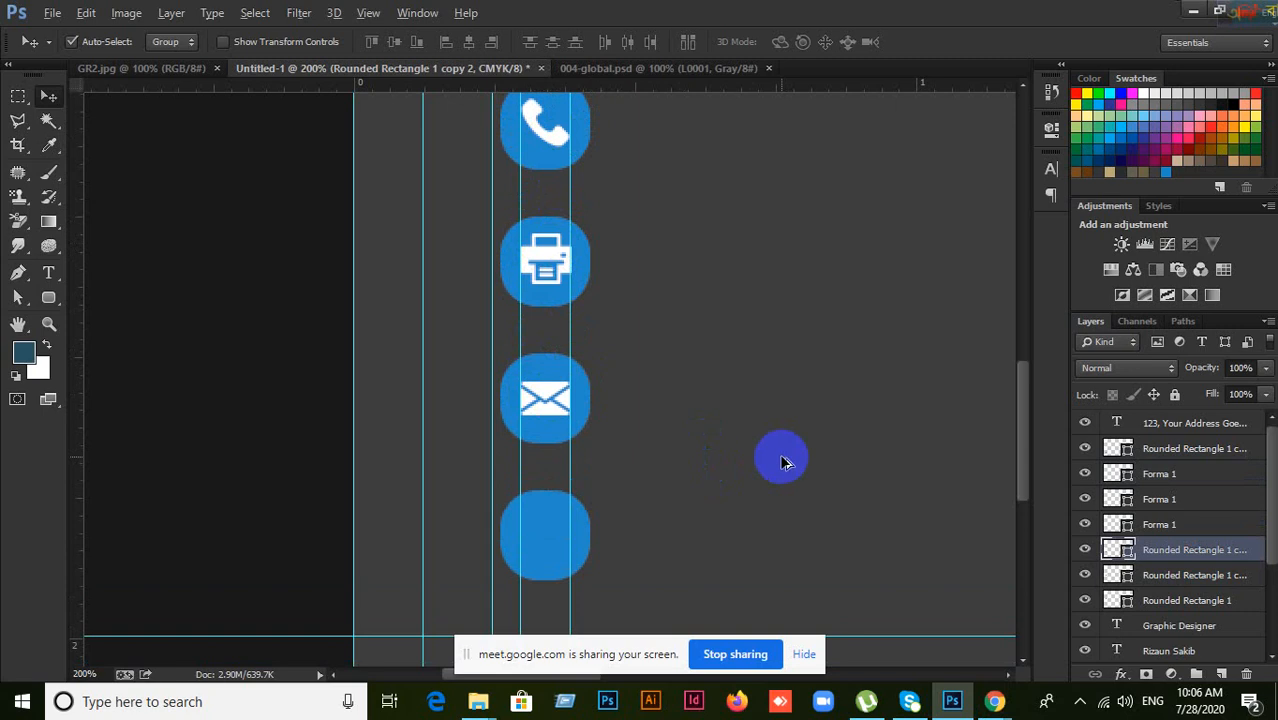
{"action": "key", "text": "ctrl+z"}
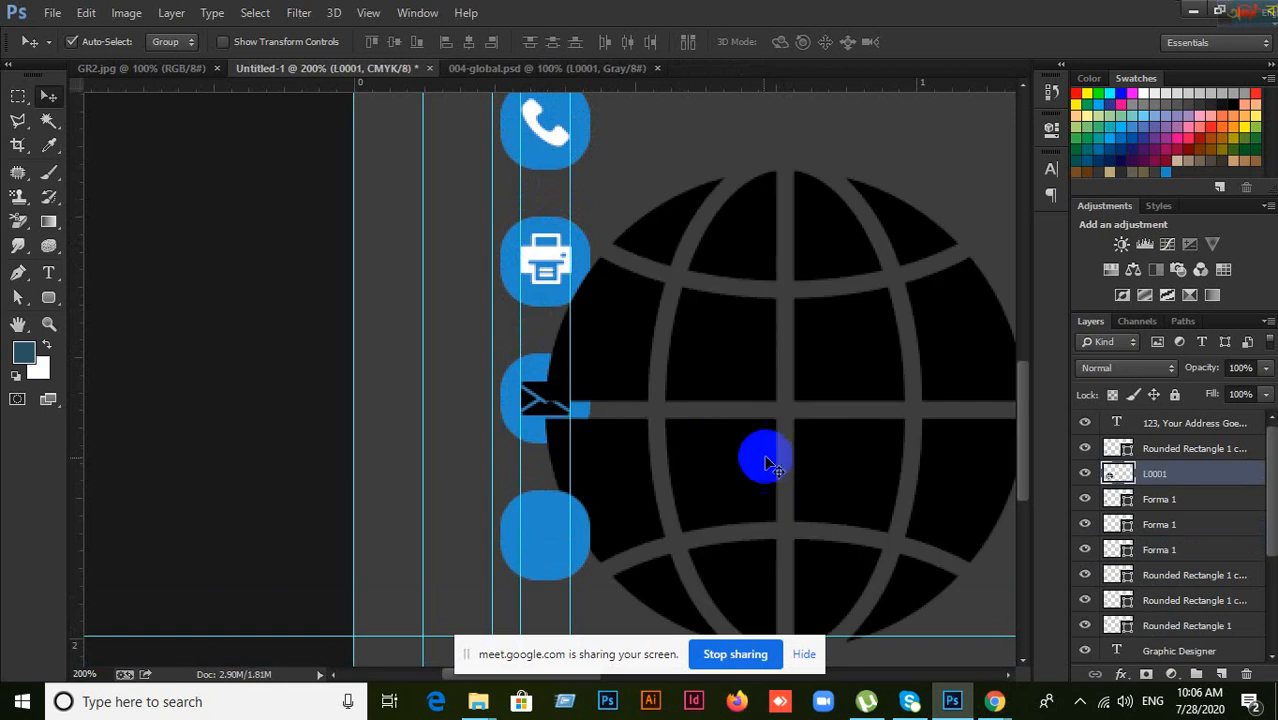
Step: Place the globe layer L0001 beside the icon column, declining its deletion
{"action": "left_click_drag", "start_coordinate": [745, 476], "coordinate": [760, 418]}
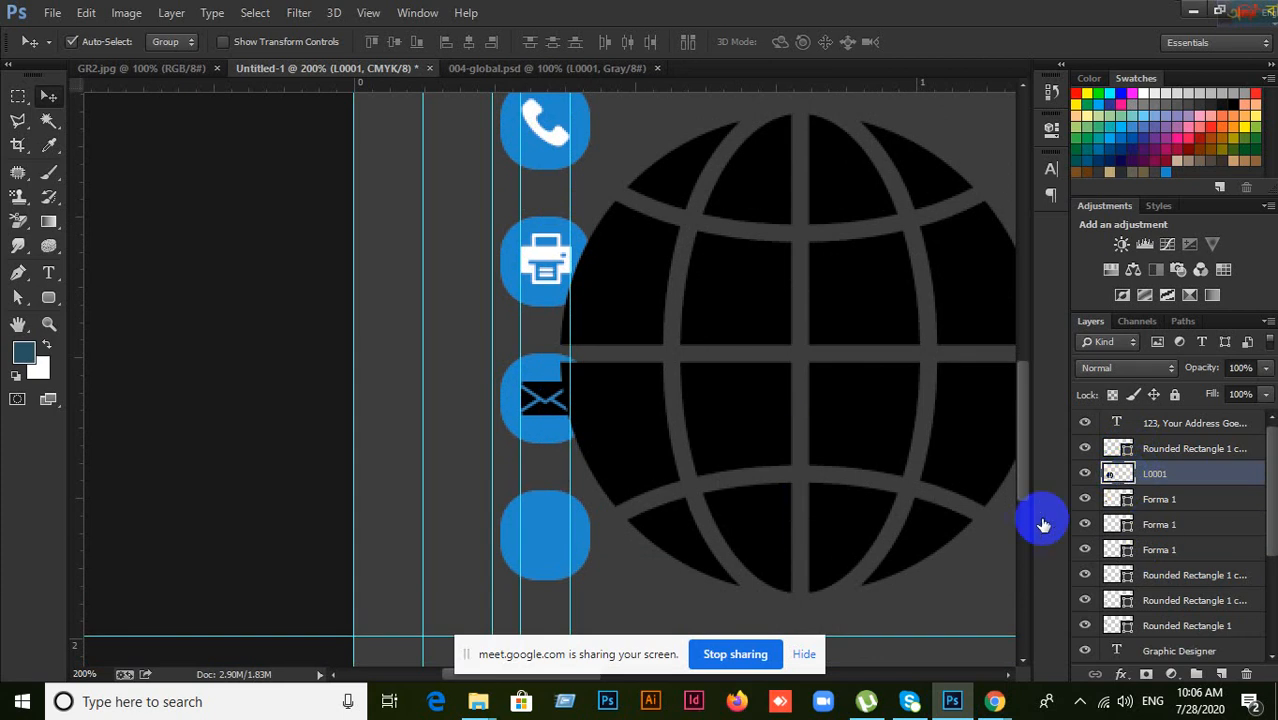
{"action": "left_click", "coordinate": [1250, 675]}
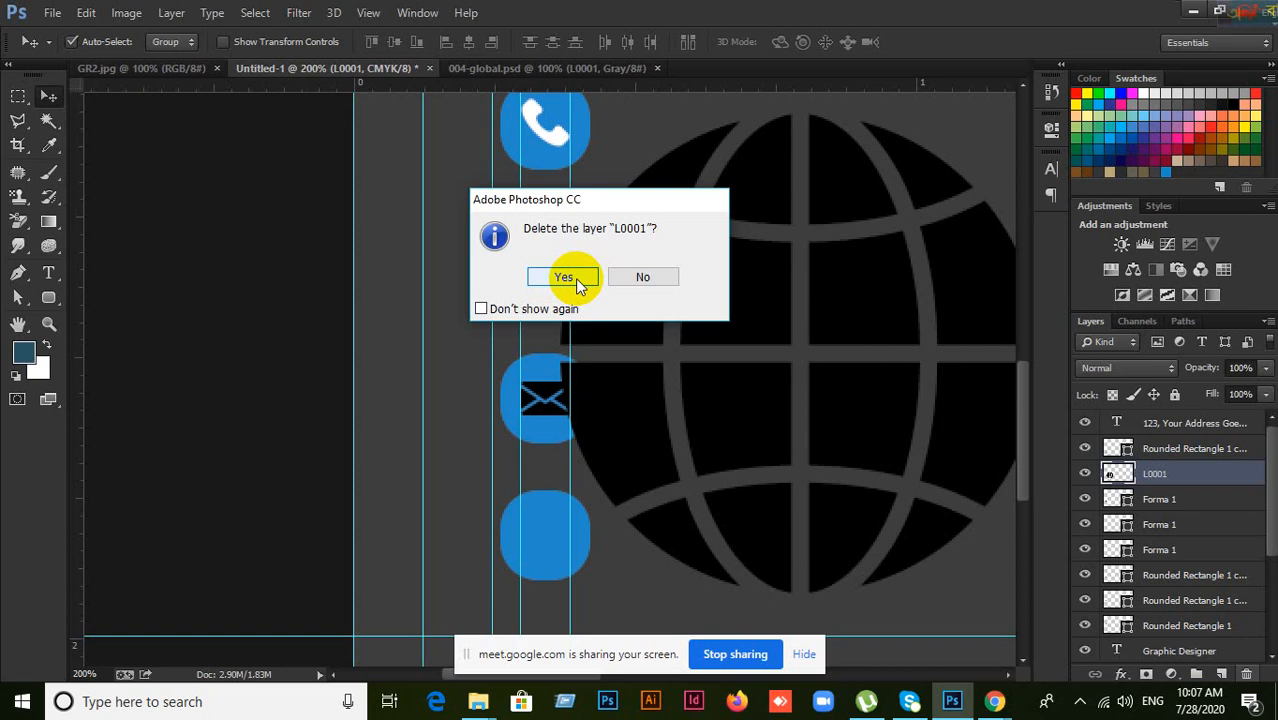
{"action": "left_click", "coordinate": [655, 281]}
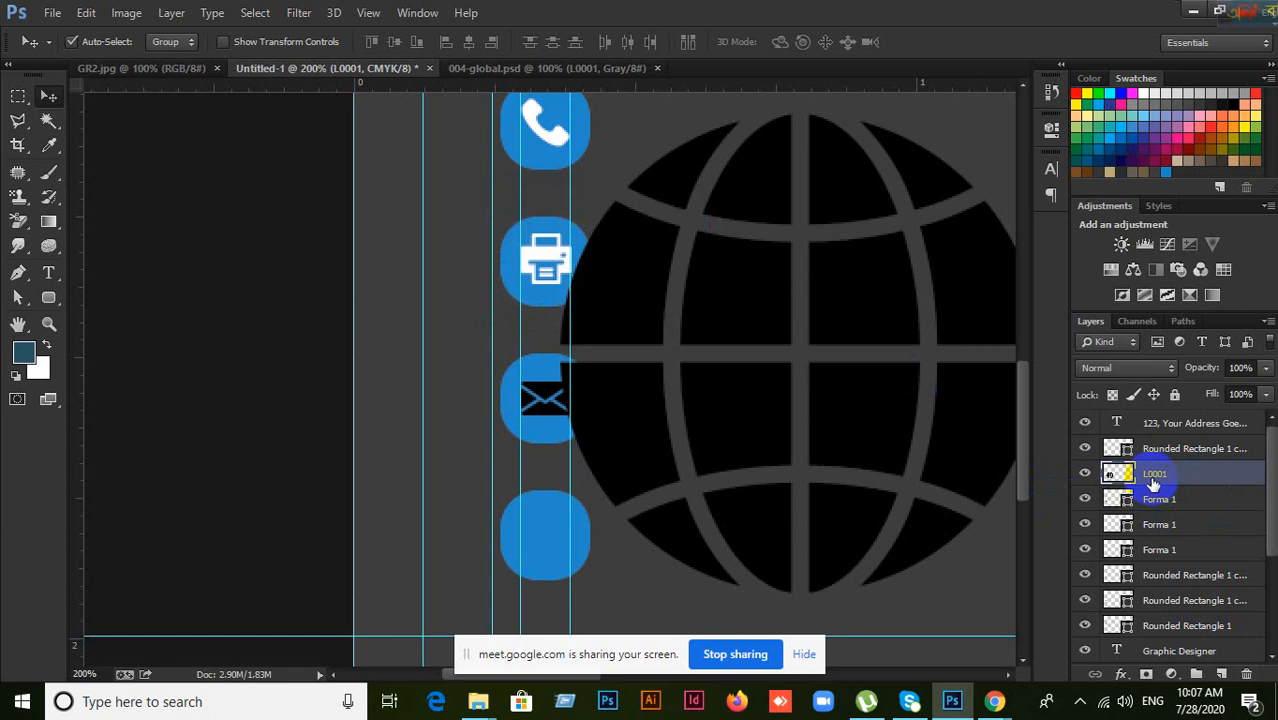
{"action": "left_click", "coordinate": [1130, 453]}
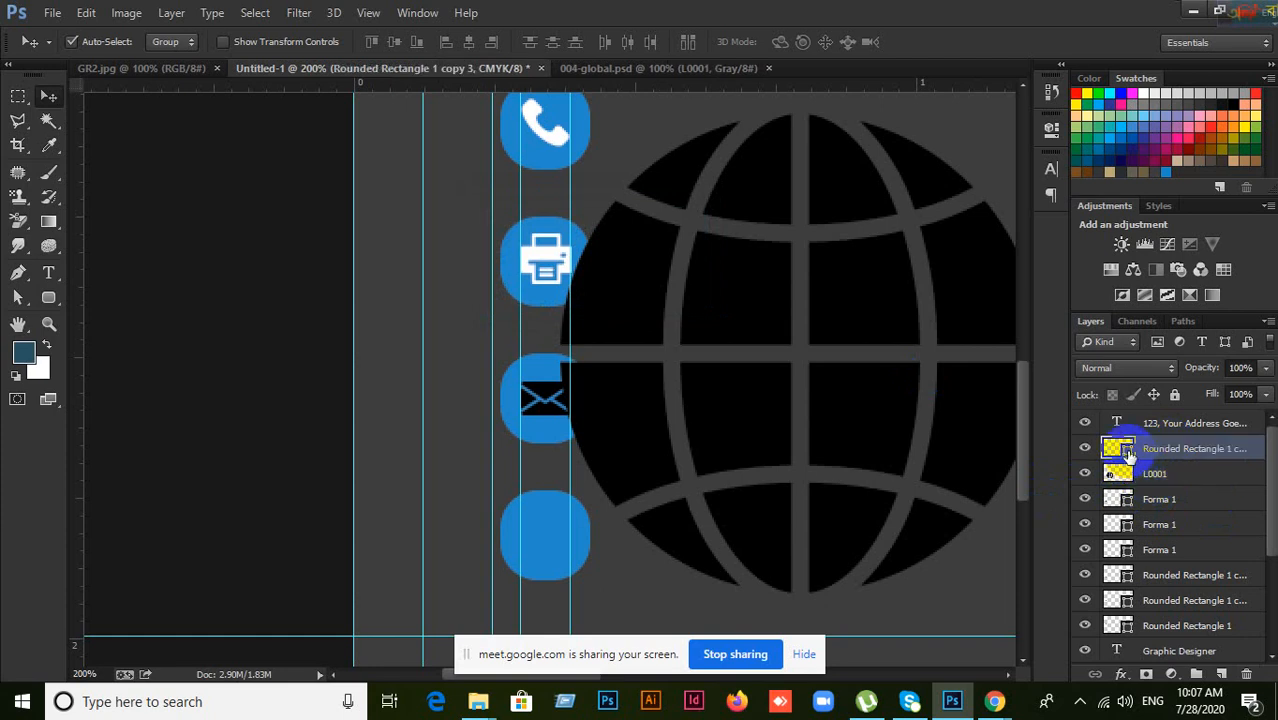
Step: Leave the rounded square's colour unchanged and move the globe up slightly
{"action": "double_click", "coordinate": [1130, 453]}
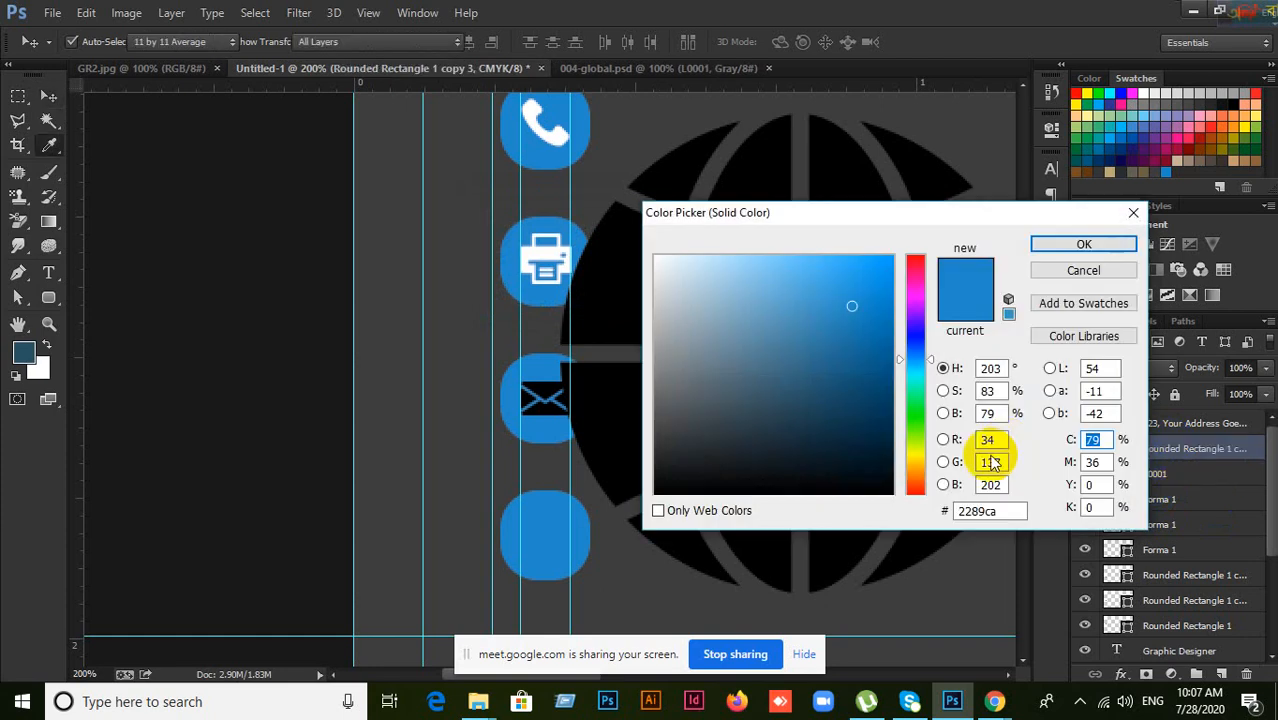
{"action": "left_click", "coordinate": [1068, 268]}
{"action": "mouse_move", "coordinate": [772, 460]}
{"action": "left_mouse_down"}
{"action": "mouse_move", "coordinate": [776, 477]}
{"action": "mouse_move", "coordinate": [769, 417]}
{"action": "left_mouse_up"}
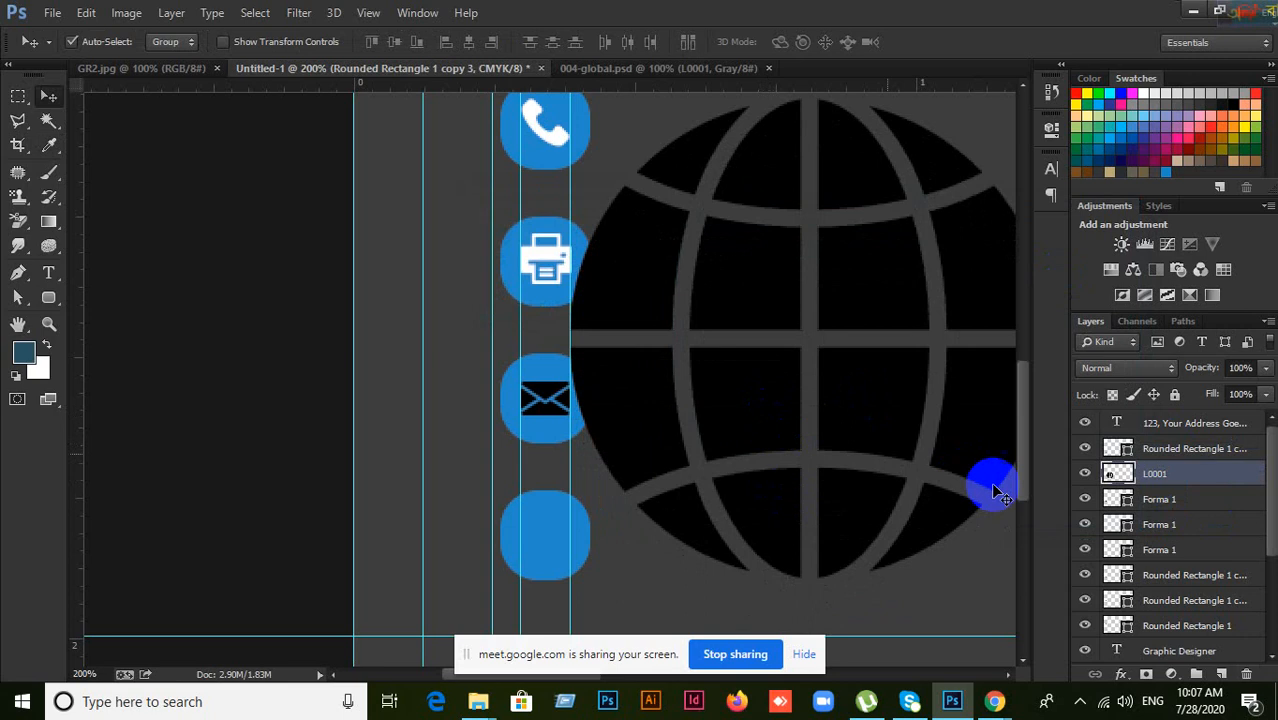
Step: Fill the globe layer L0001 with green, deselect, then delete the layer
{"action": "left_click", "coordinate": [1110, 475], "text": "ctrl"}
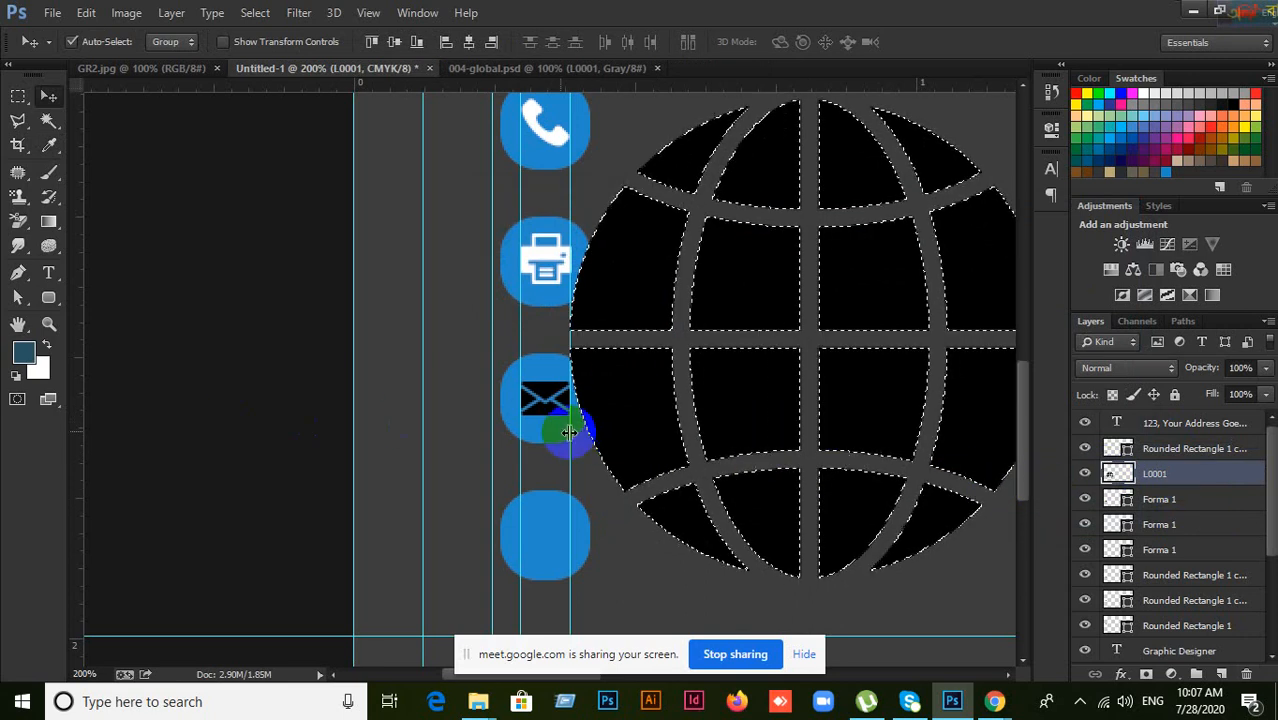
{"action": "left_click", "coordinate": [24, 352]}
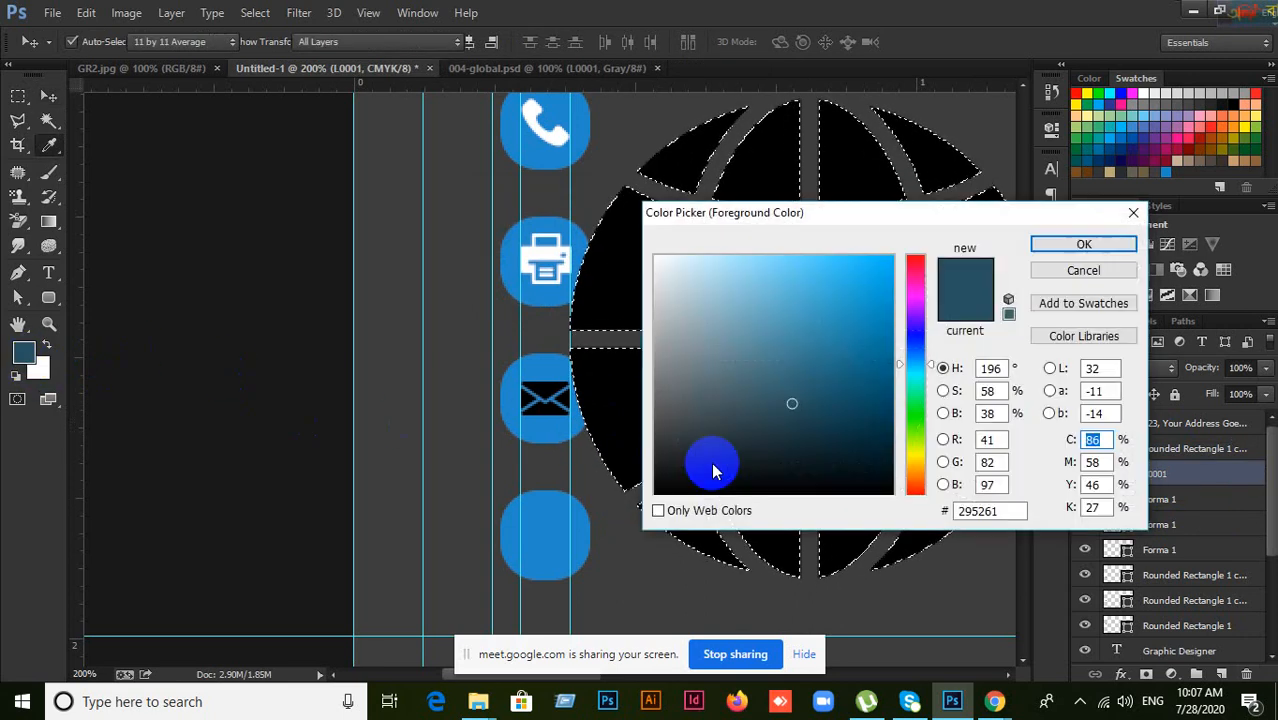
{"action": "left_click_drag", "start_coordinate": [901, 371], "coordinate": [914, 421]}
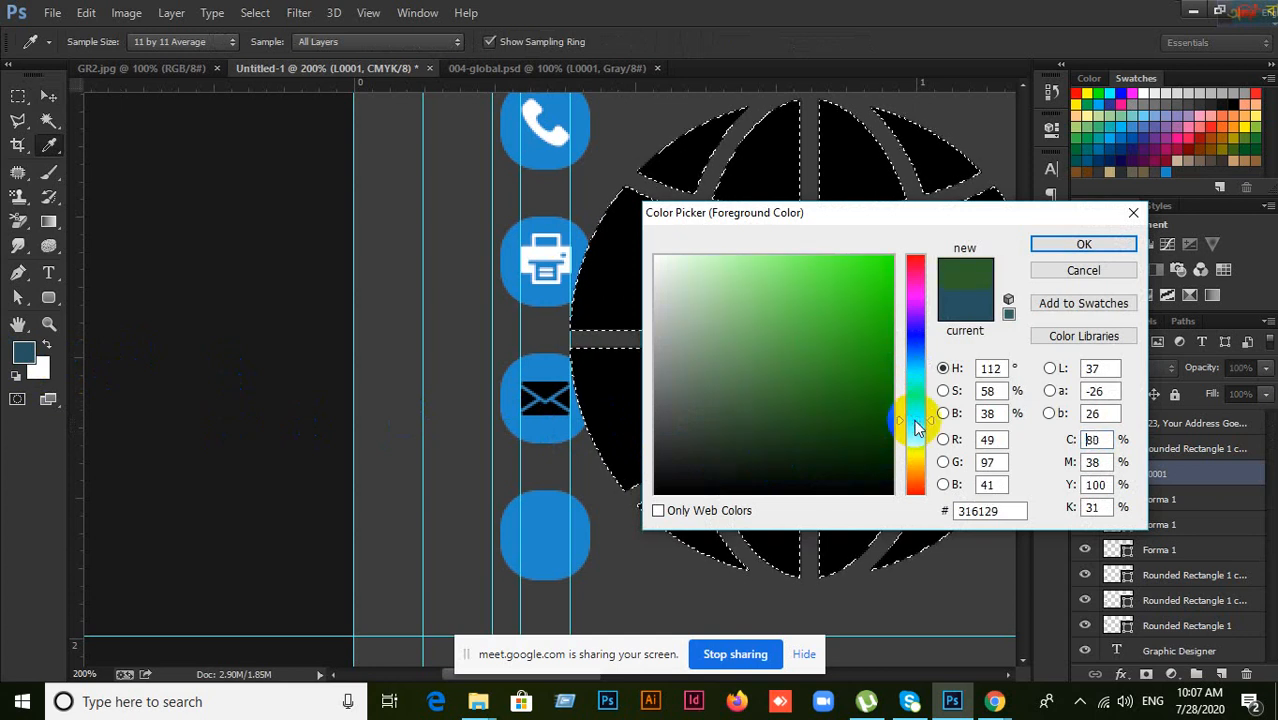
{"action": "left_click", "coordinate": [1078, 248]}
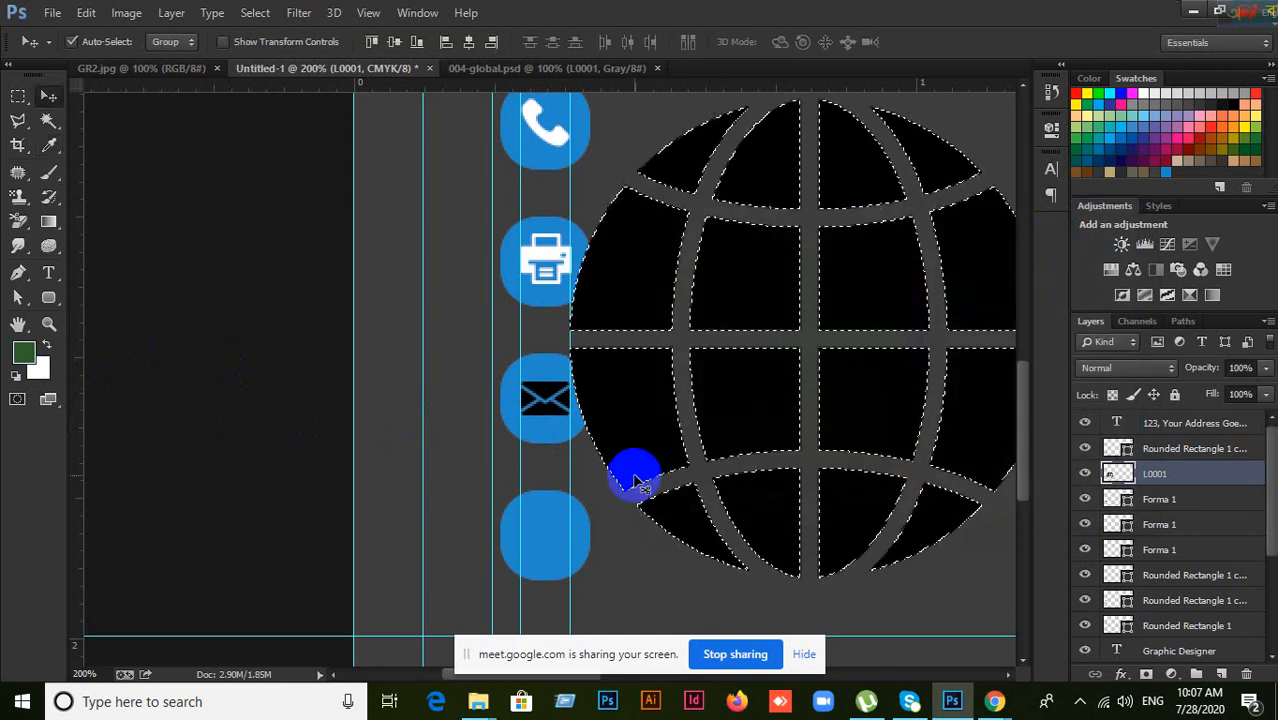
{"action": "key", "text": "alt+BackSpace"}
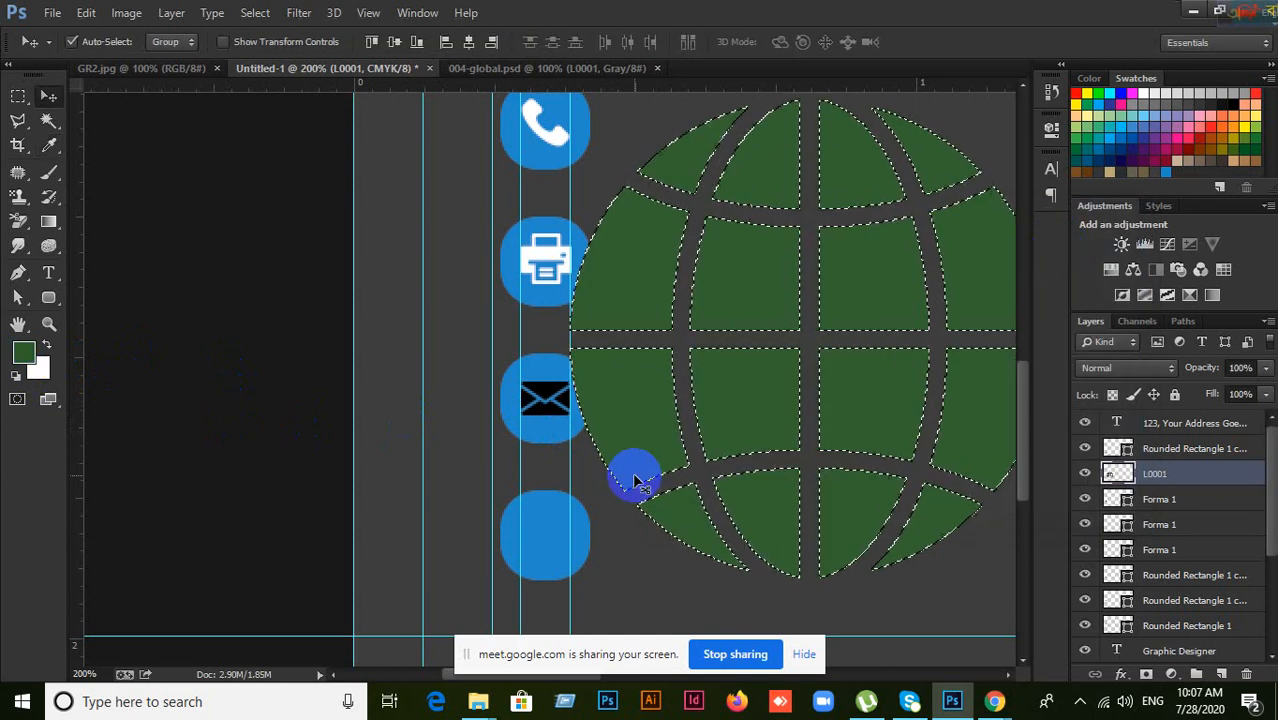
{"action": "key", "text": "ctrl+d"}
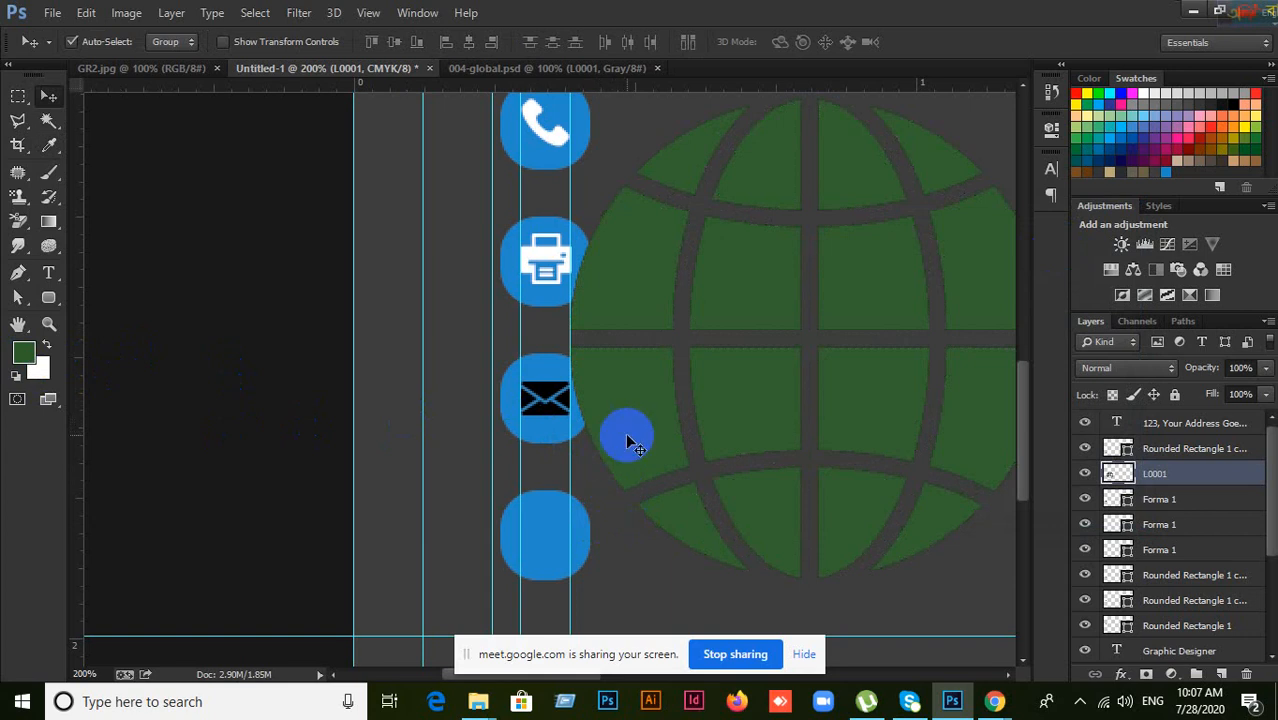
{"action": "left_click", "coordinate": [1246, 674]}
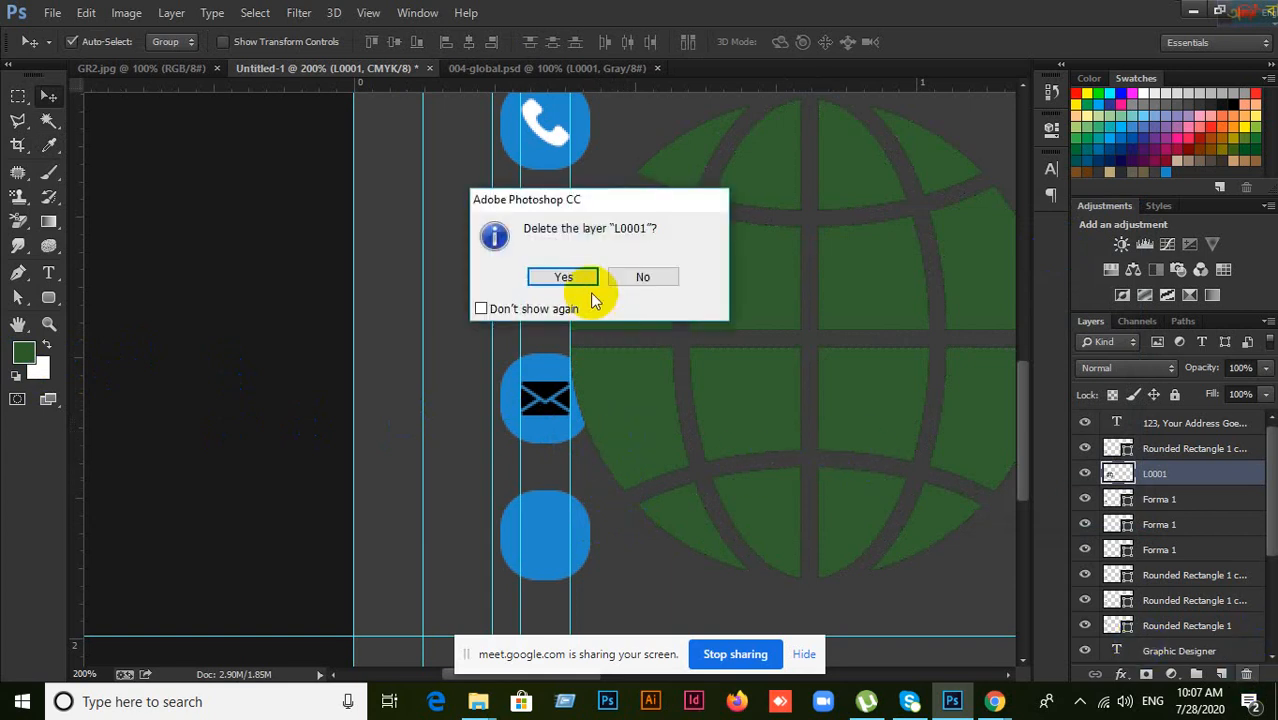
{"action": "left_click", "coordinate": [564, 279]}
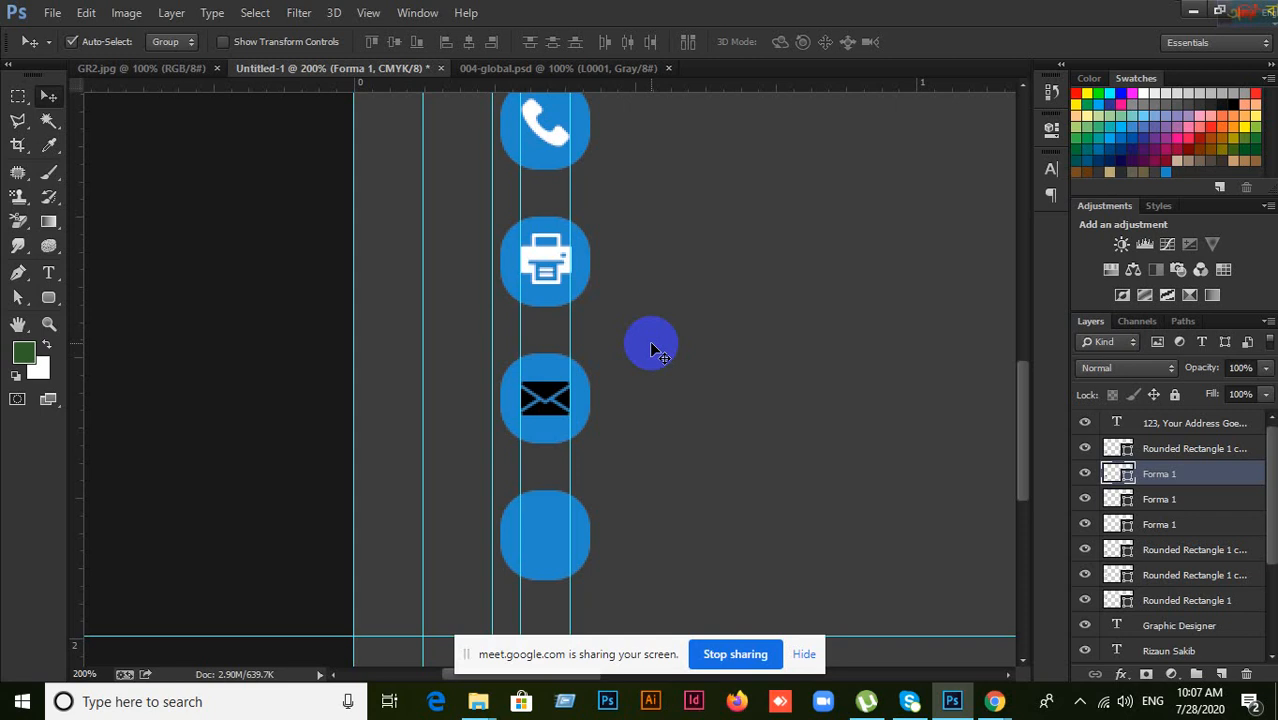
Step: Search Flaticon for 'Web' icons and open the outlined Globe icon's detail page
{"action": "left_click", "coordinate": [993, 702]}
{"action": "left_click", "coordinate": [950, 665]}
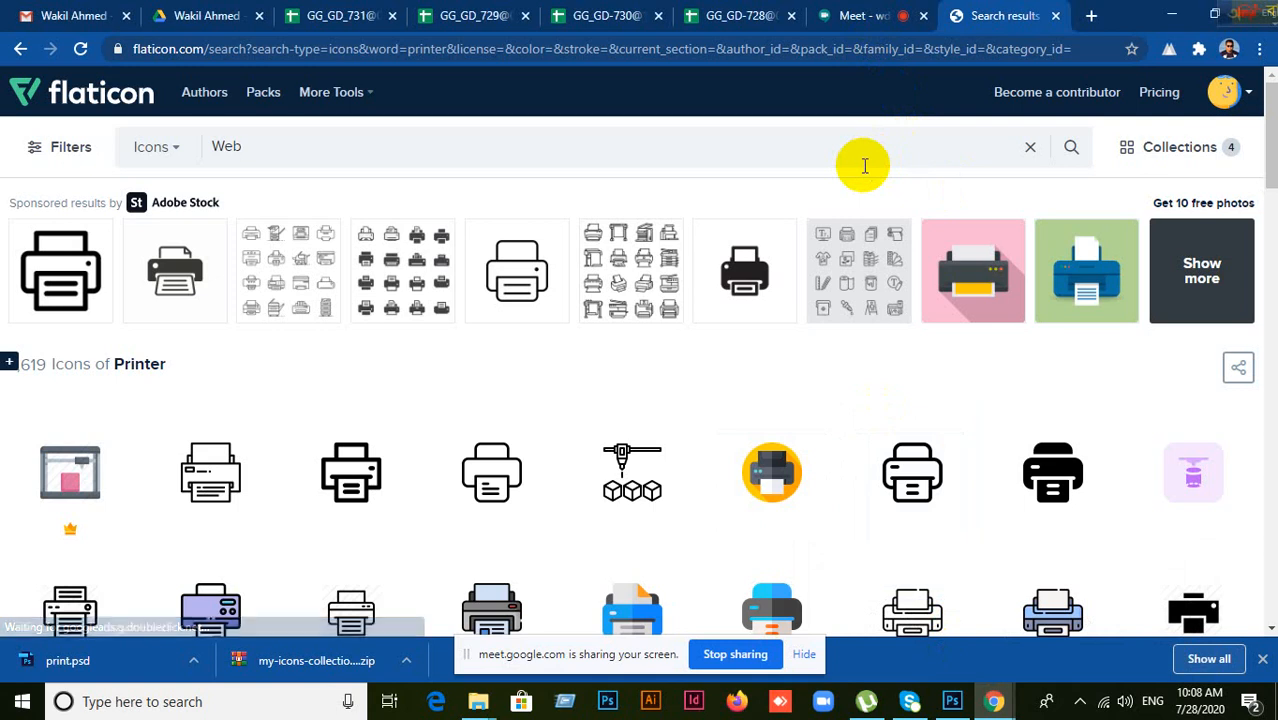
{"action": "key", "text": "Return"}
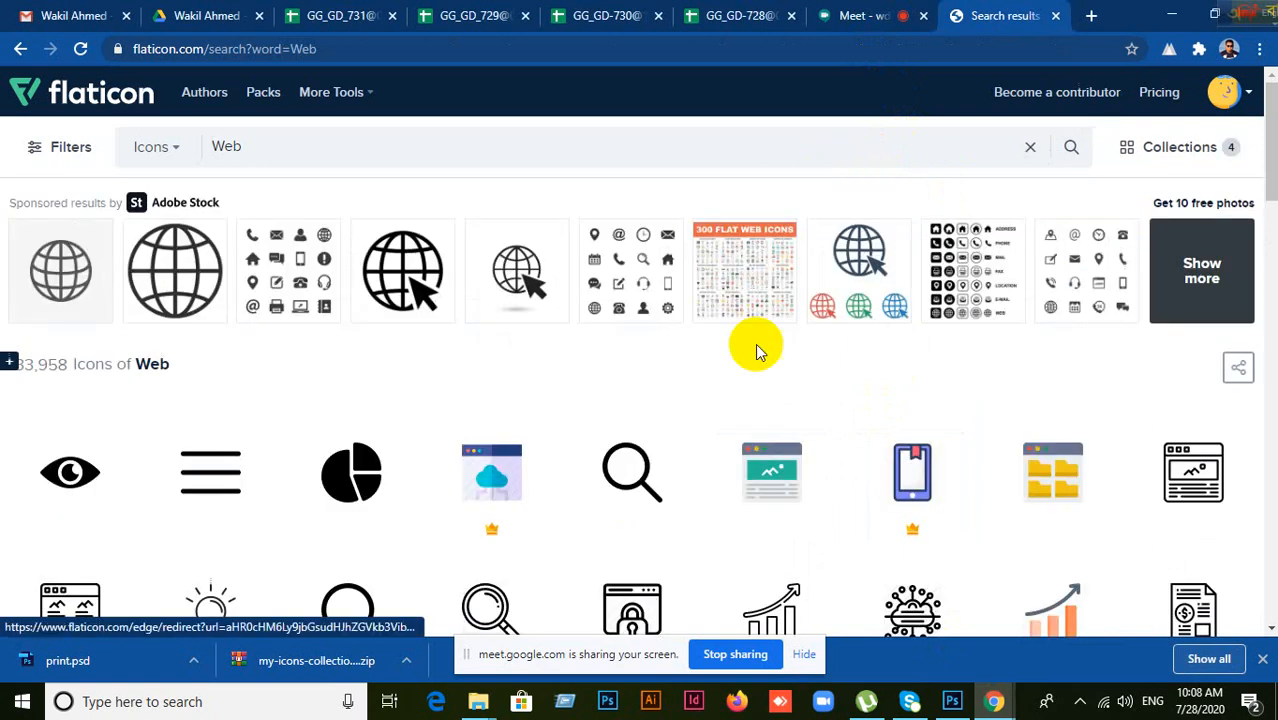
{"action": "scroll", "coordinate": [710, 469], "scroll_direction": "down", "scroll_amount": 5}
{"action": "scroll", "coordinate": [710, 469], "scroll_direction": "down", "scroll_amount": 5}
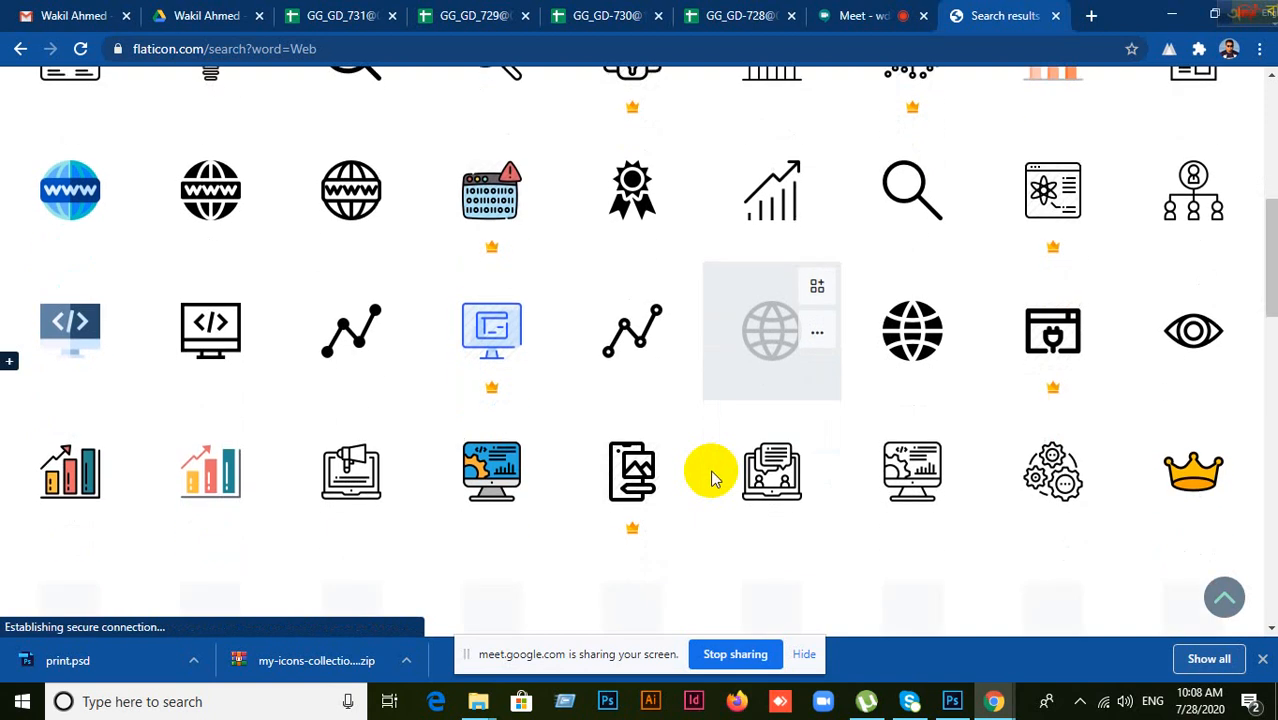
{"action": "scroll", "coordinate": [712, 480], "scroll_direction": "down", "scroll_amount": 5}
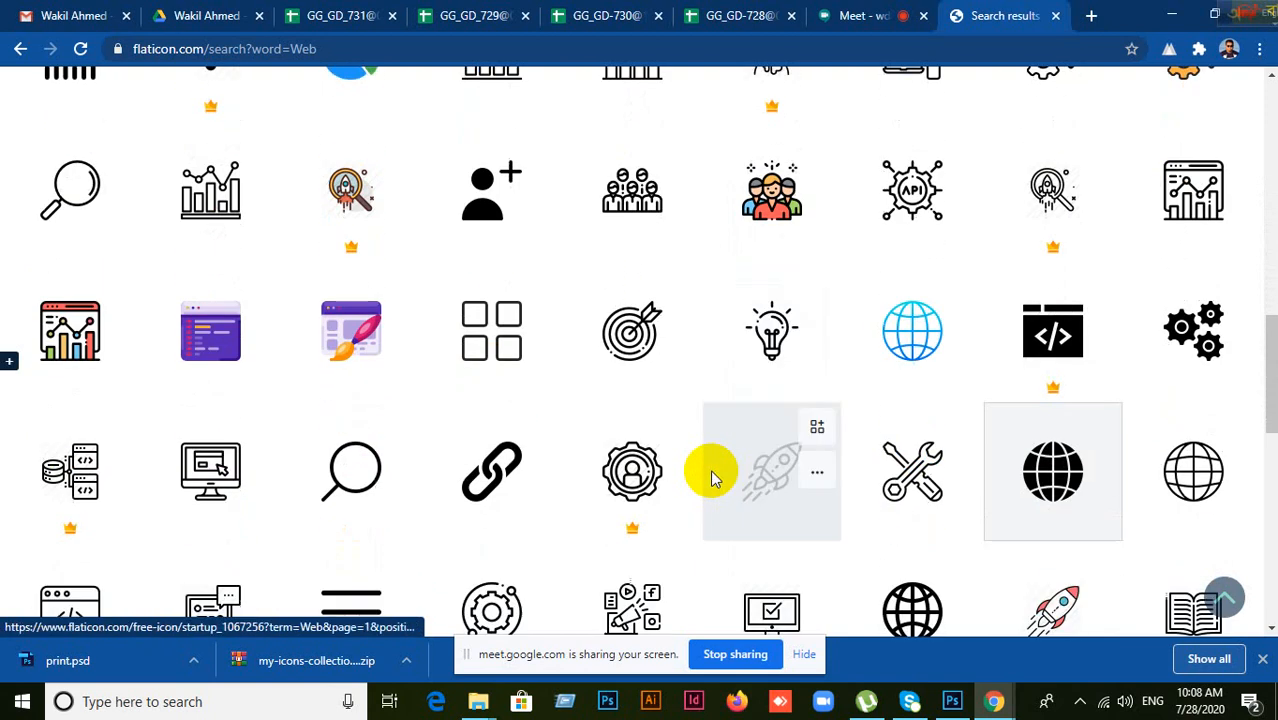
{"action": "scroll", "coordinate": [712, 478], "scroll_direction": "down", "scroll_amount": 2}
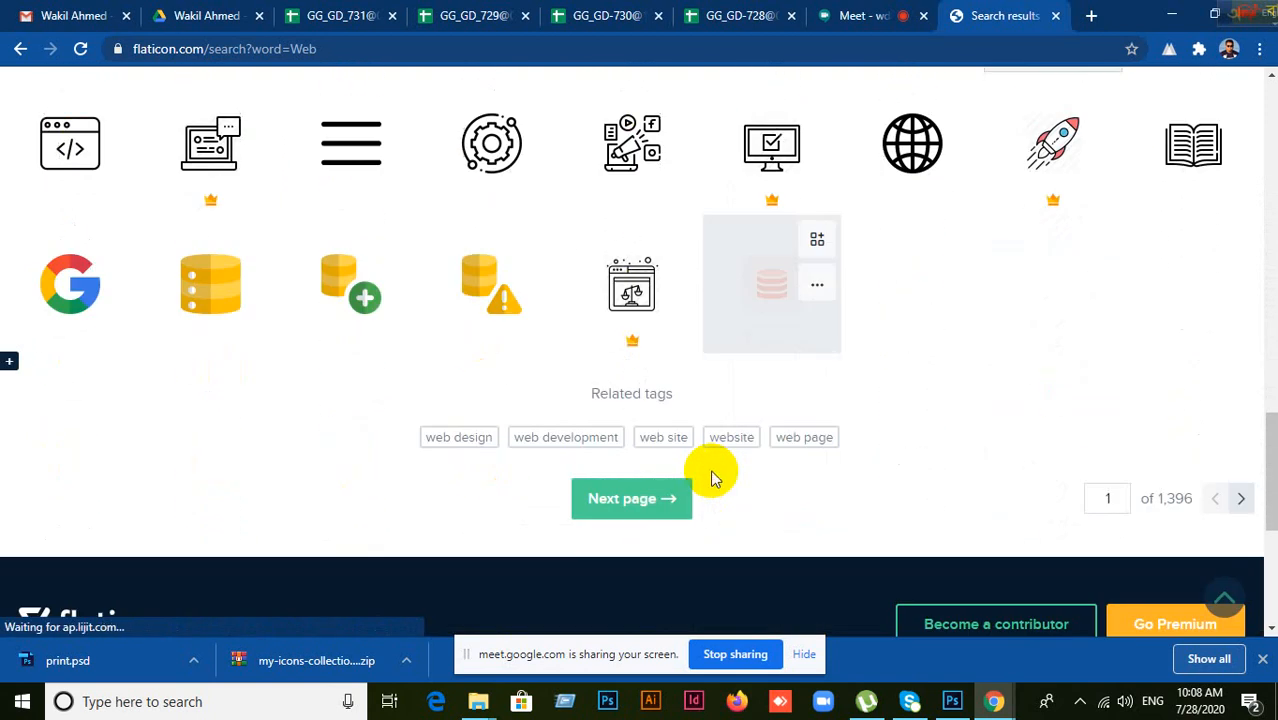
{"action": "scroll", "coordinate": [901, 428], "scroll_direction": "up", "scroll_amount": 2}
{"action": "left_click", "coordinate": [903, 360]}
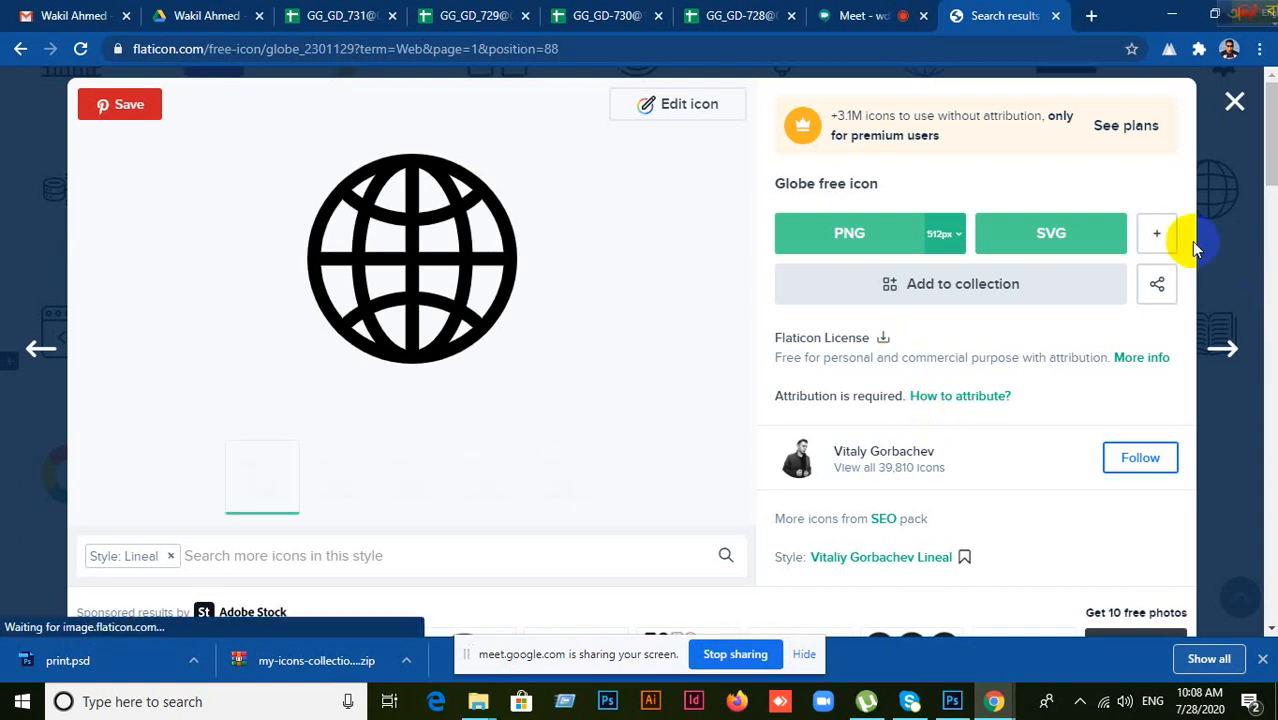
Step: Download the globe icon as a free PSD and close the attribution reminder
{"action": "left_click", "coordinate": [1159, 238]}
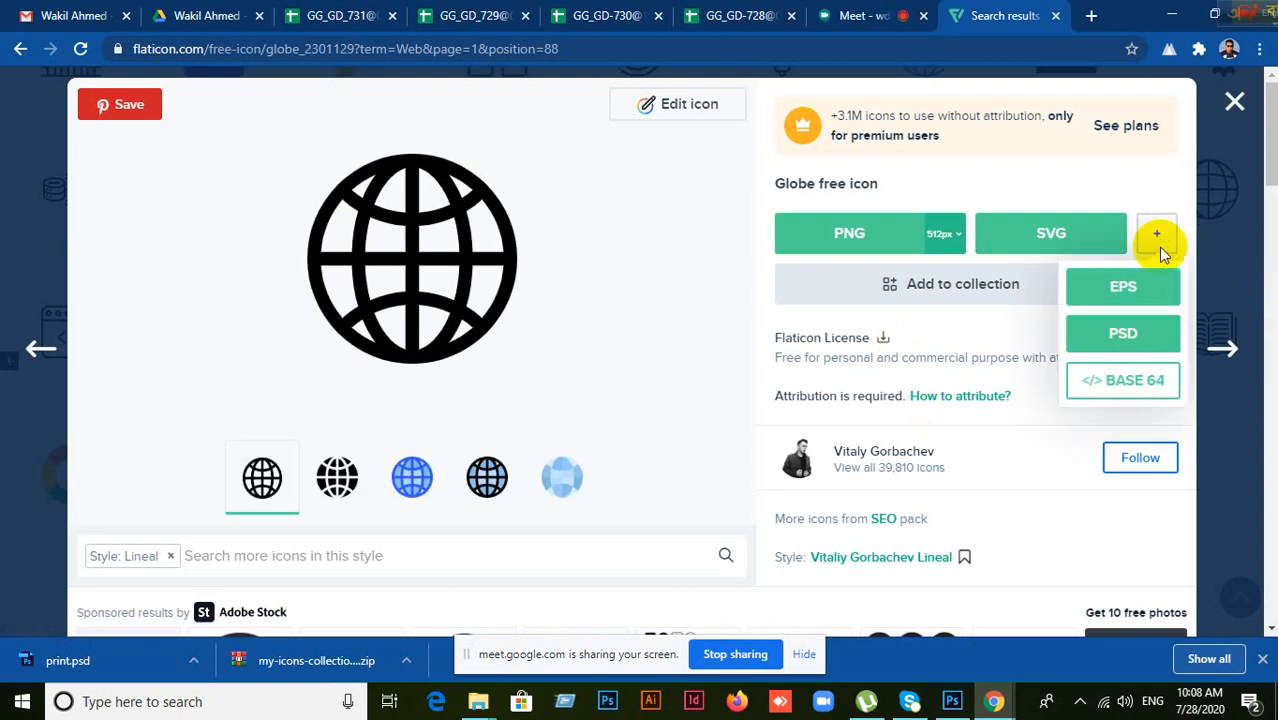
{"action": "left_click", "coordinate": [1133, 333]}
{"action": "left_click", "coordinate": [884, 422]}
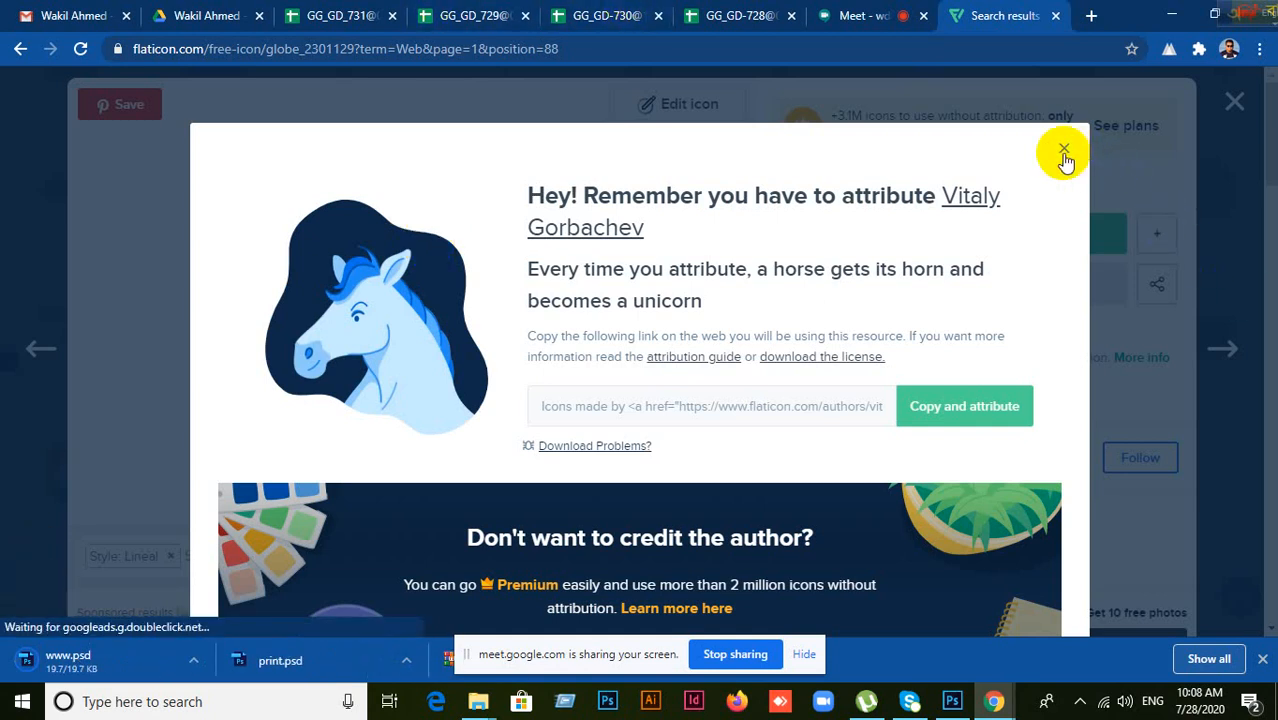
{"action": "left_click", "coordinate": [1097, 167]}
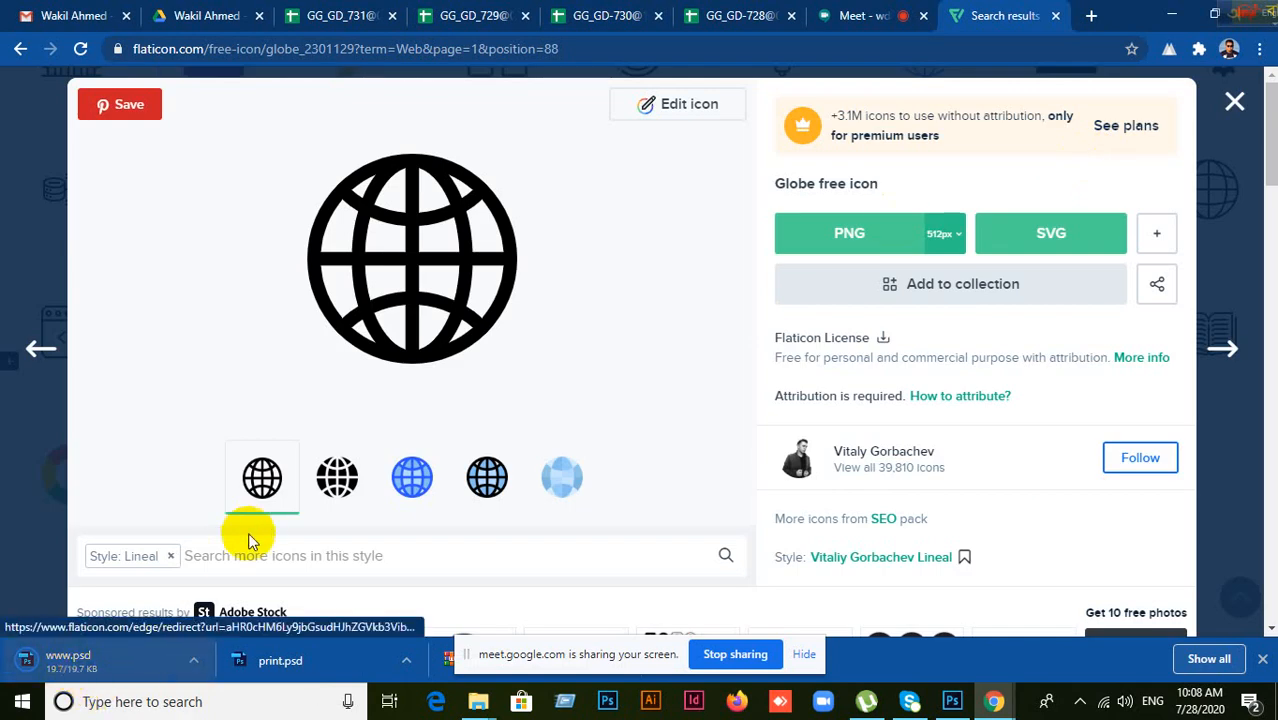
Step: Show the downloaded print.psd in its Downloads folder
{"action": "left_click", "coordinate": [67, 667]}
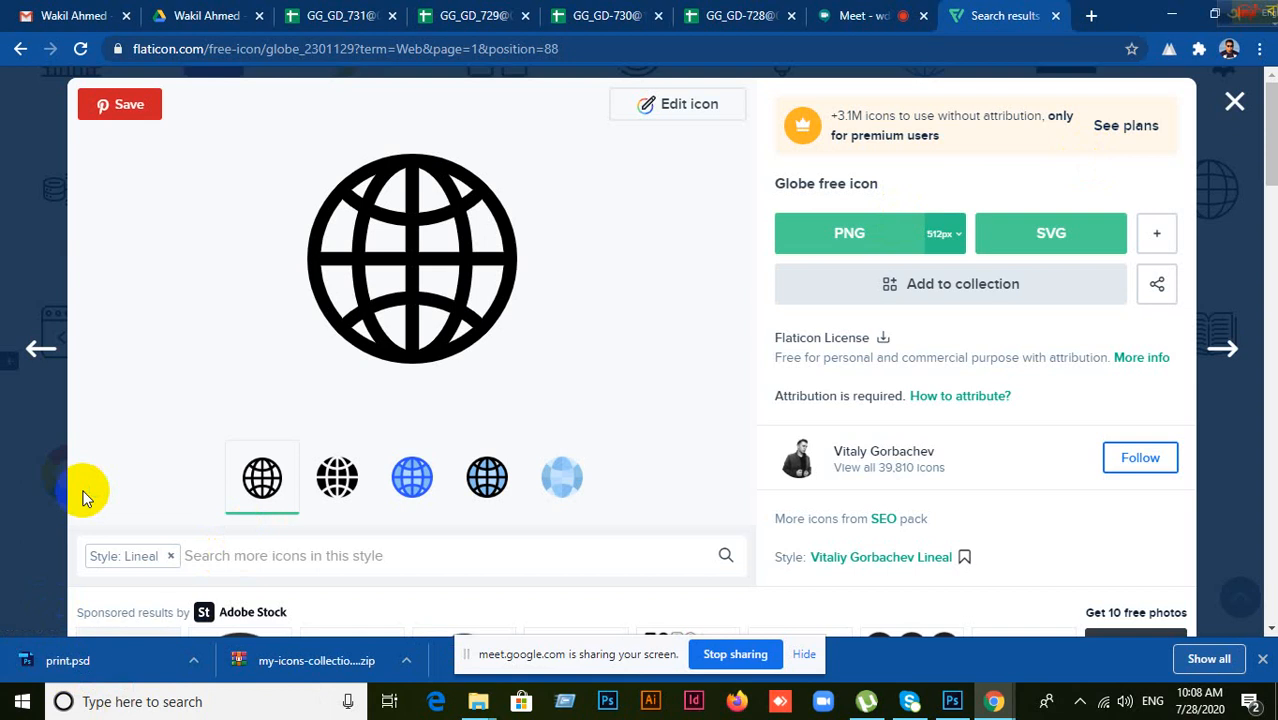
{"action": "right_click", "coordinate": [59, 660]}
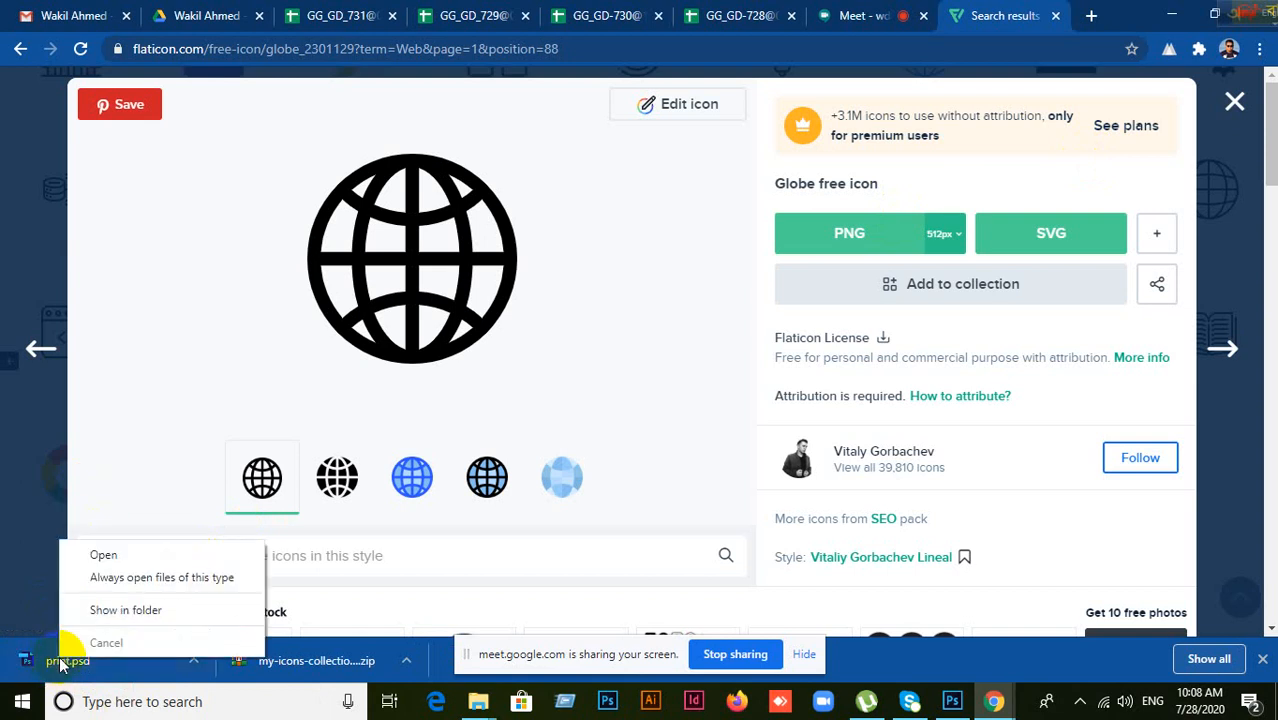
{"action": "left_click", "coordinate": [110, 610]}
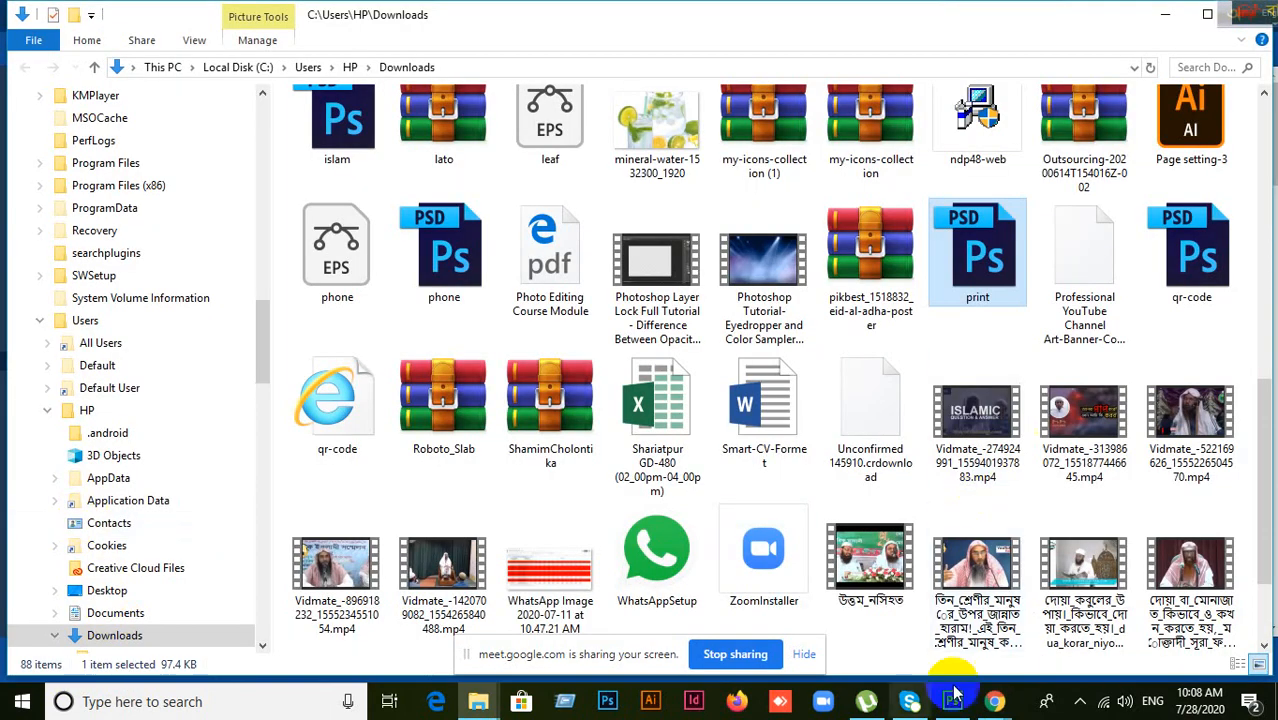
Step: Leave the Downloads folder and bring Chrome's Flaticon Globe icon page back to the front
{"action": "scroll", "coordinate": [1010, 409], "scroll_direction": "up", "scroll_amount": 10}
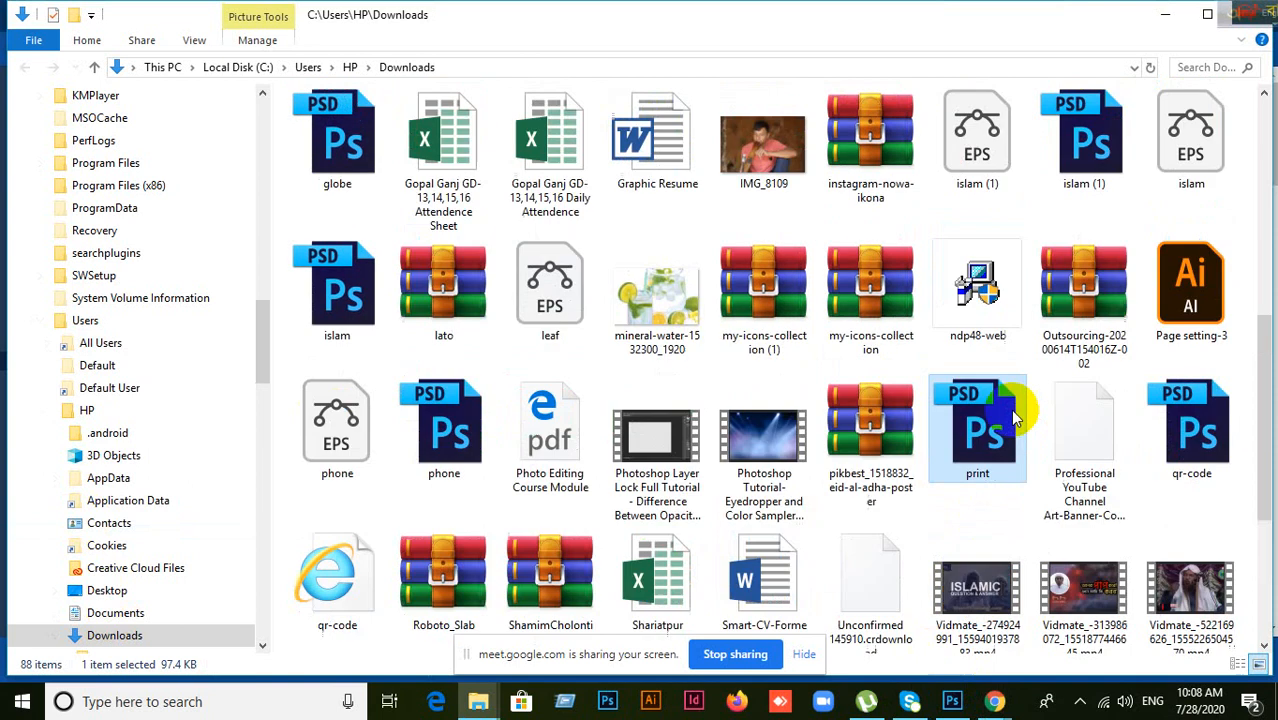
{"action": "scroll", "coordinate": [1010, 409], "scroll_direction": "down", "scroll_amount": 10}
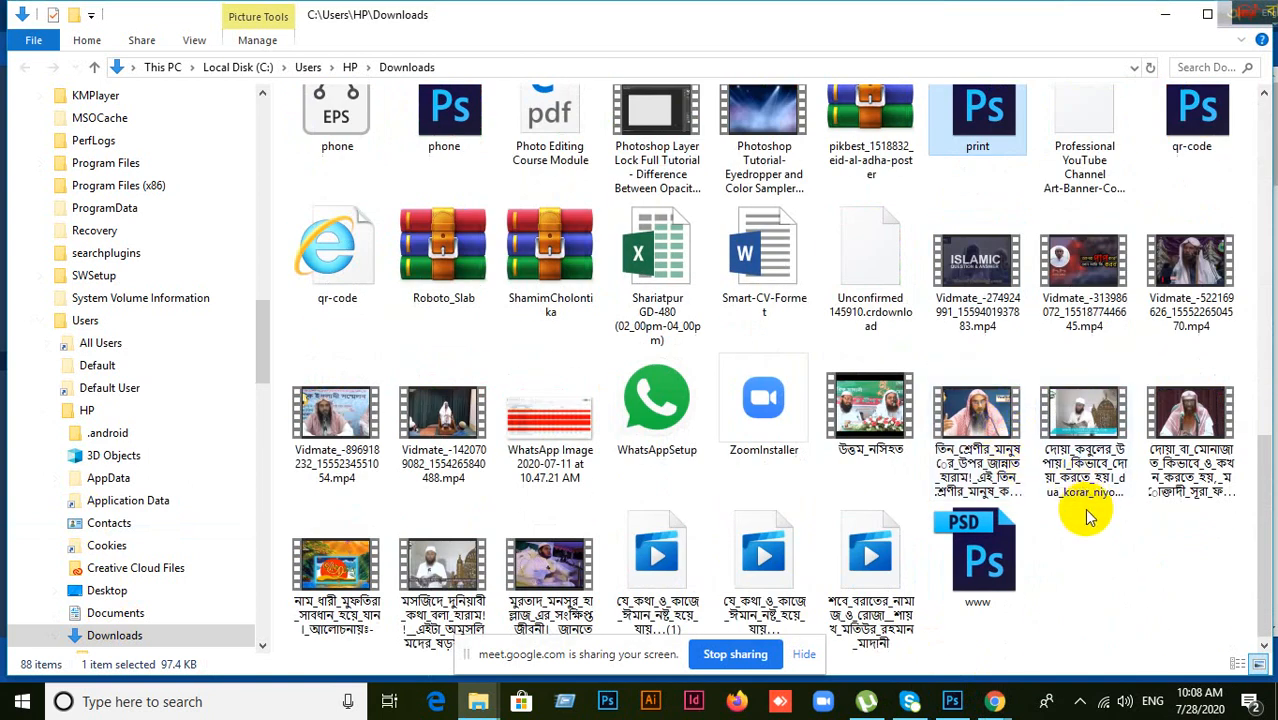
{"action": "scroll", "coordinate": [1090, 525], "scroll_direction": "up", "scroll_amount": 15}
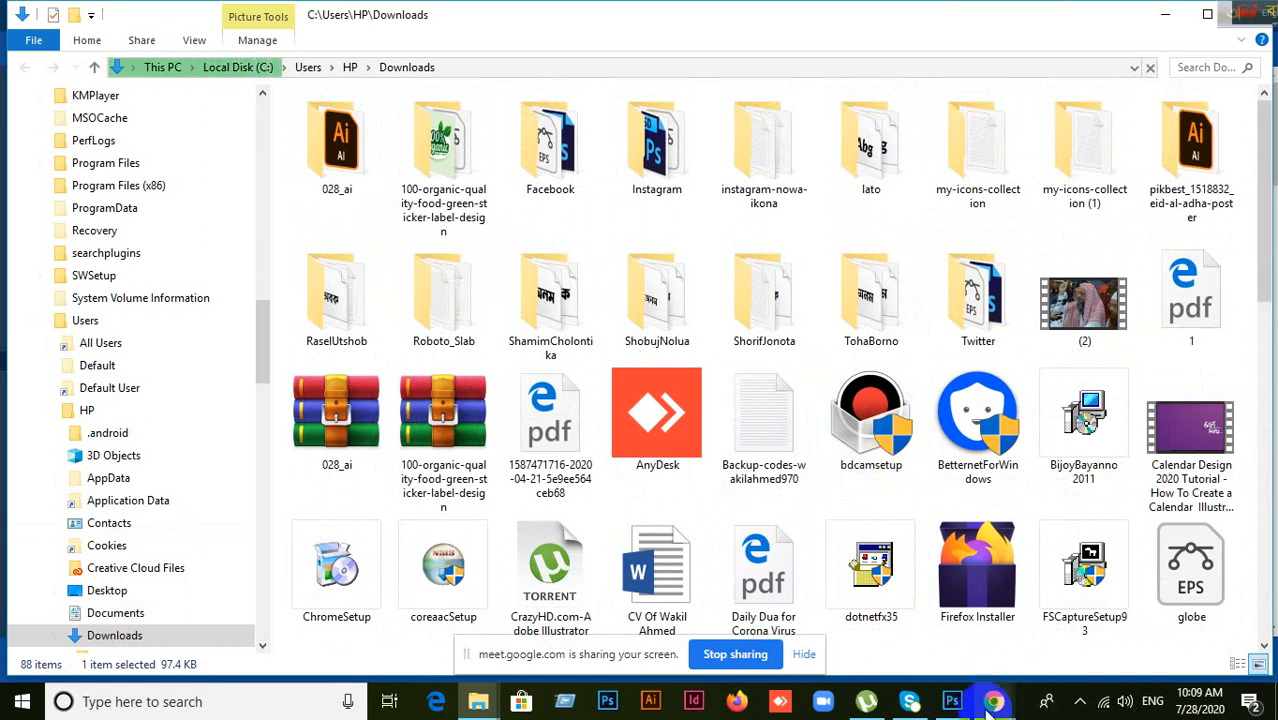
{"action": "mouse_move", "coordinate": [993, 701]}
{"action": "left_click", "coordinate": [903, 668]}
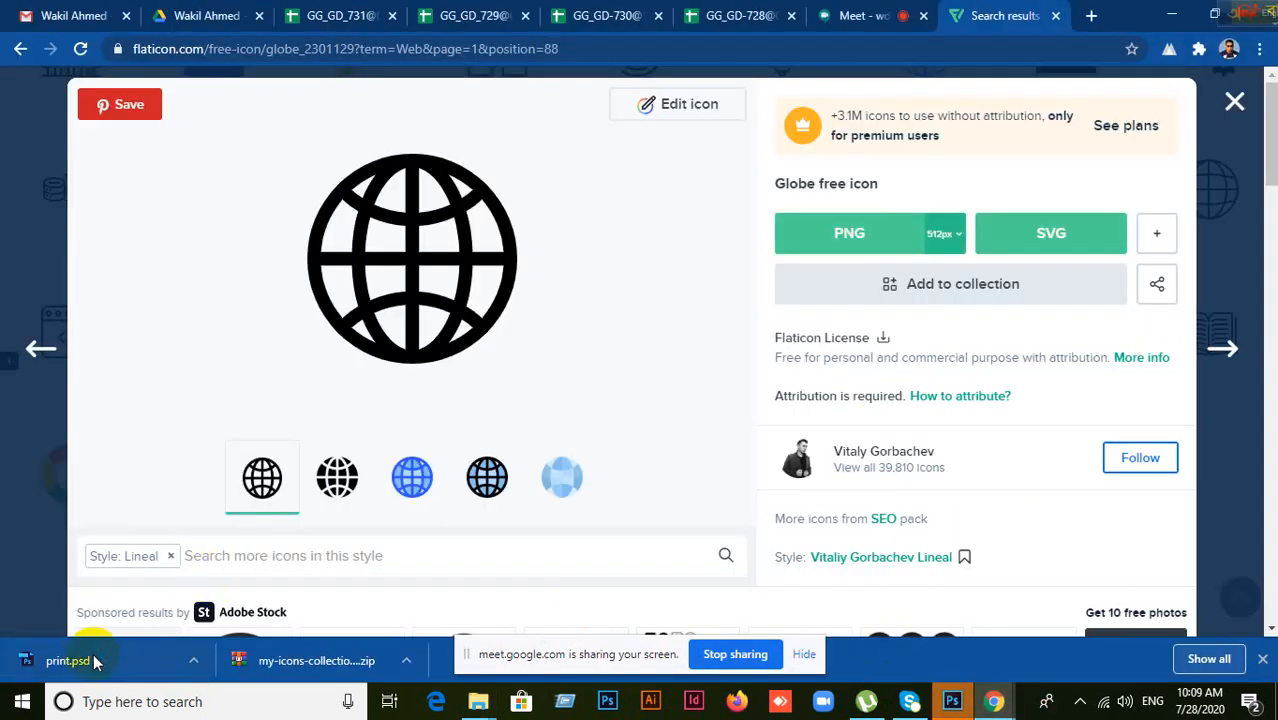
Step: Download Flaticon's outline globe icon in PSD format
{"action": "right_click", "coordinate": [86, 664]}
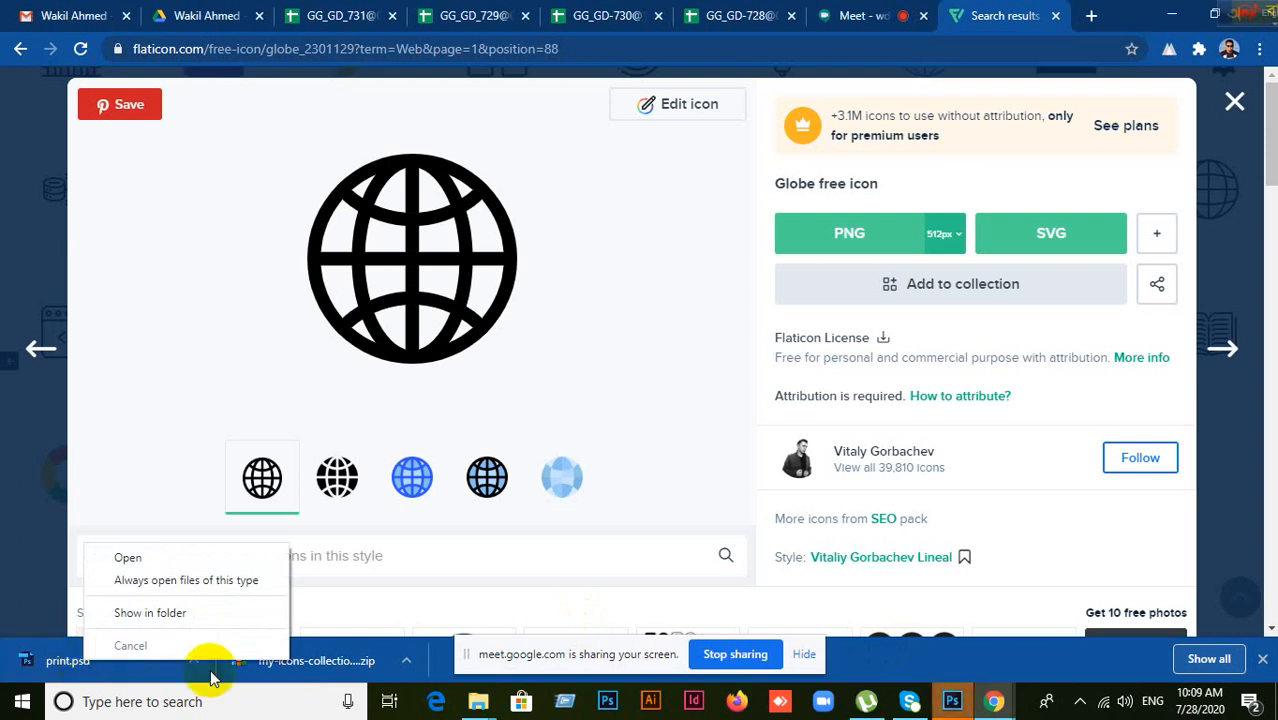
{"action": "left_click", "coordinate": [1146, 233]}
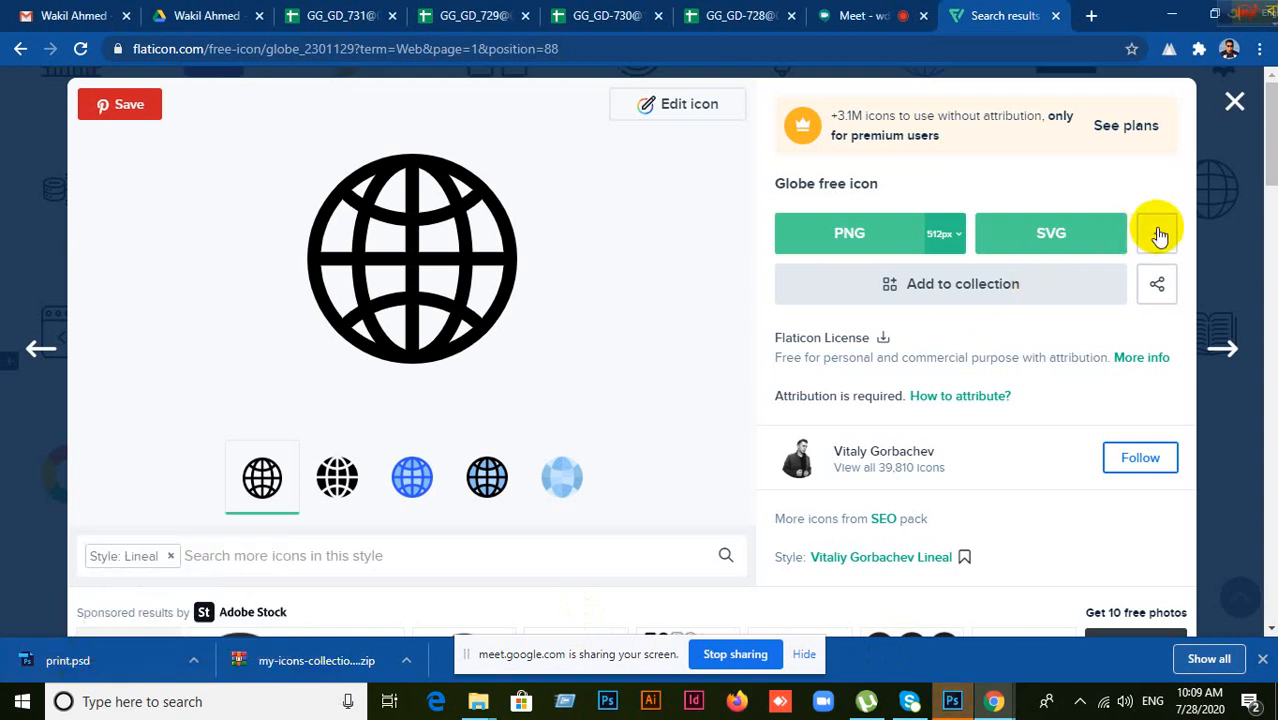
{"action": "left_click", "coordinate": [1154, 232]}
{"action": "left_click", "coordinate": [1120, 338]}
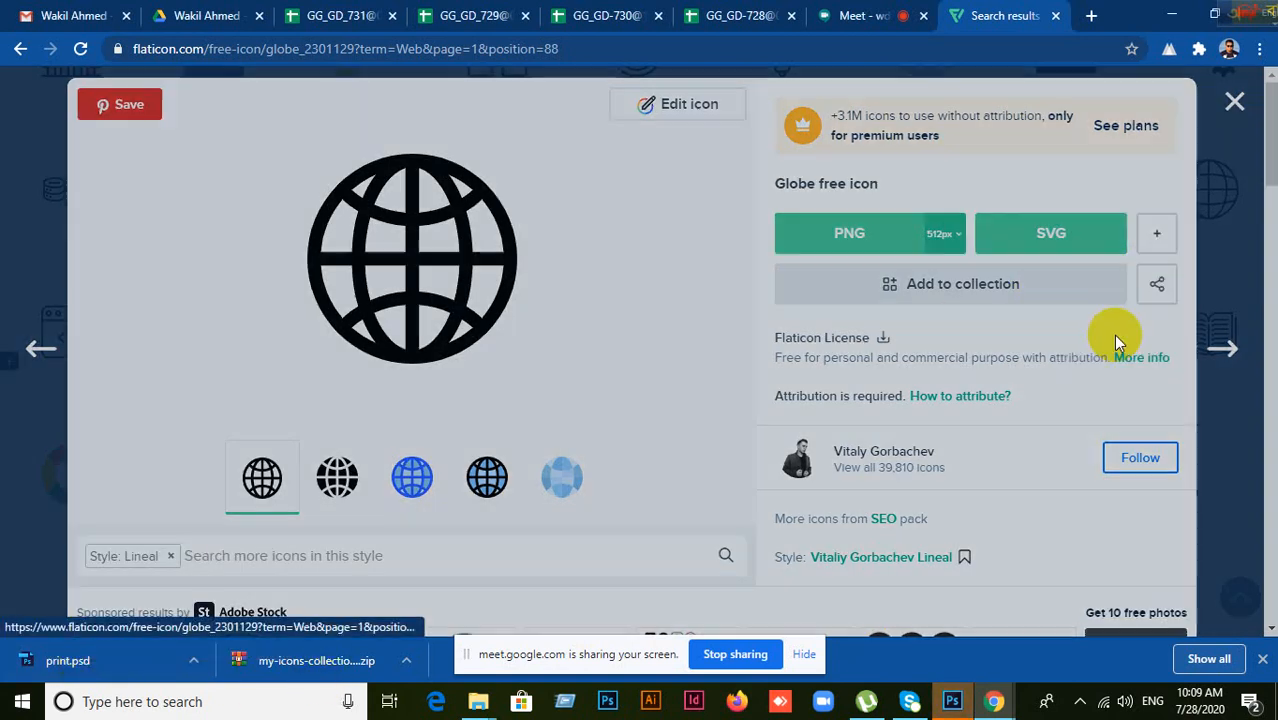
{"action": "left_click", "coordinate": [884, 432]}
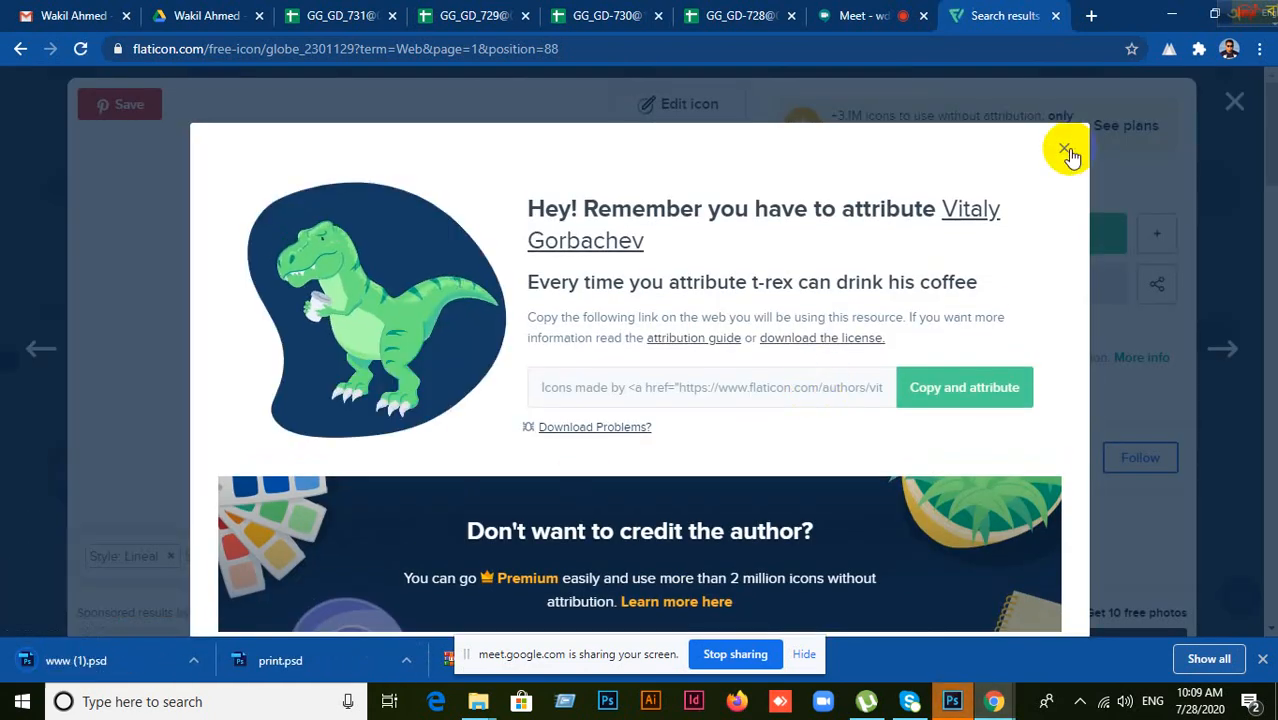
Step: Show the downloaded www (1).psd in its Downloads folder
{"action": "left_click", "coordinate": [82, 657]}
{"action": "right_click", "coordinate": [82, 657]}
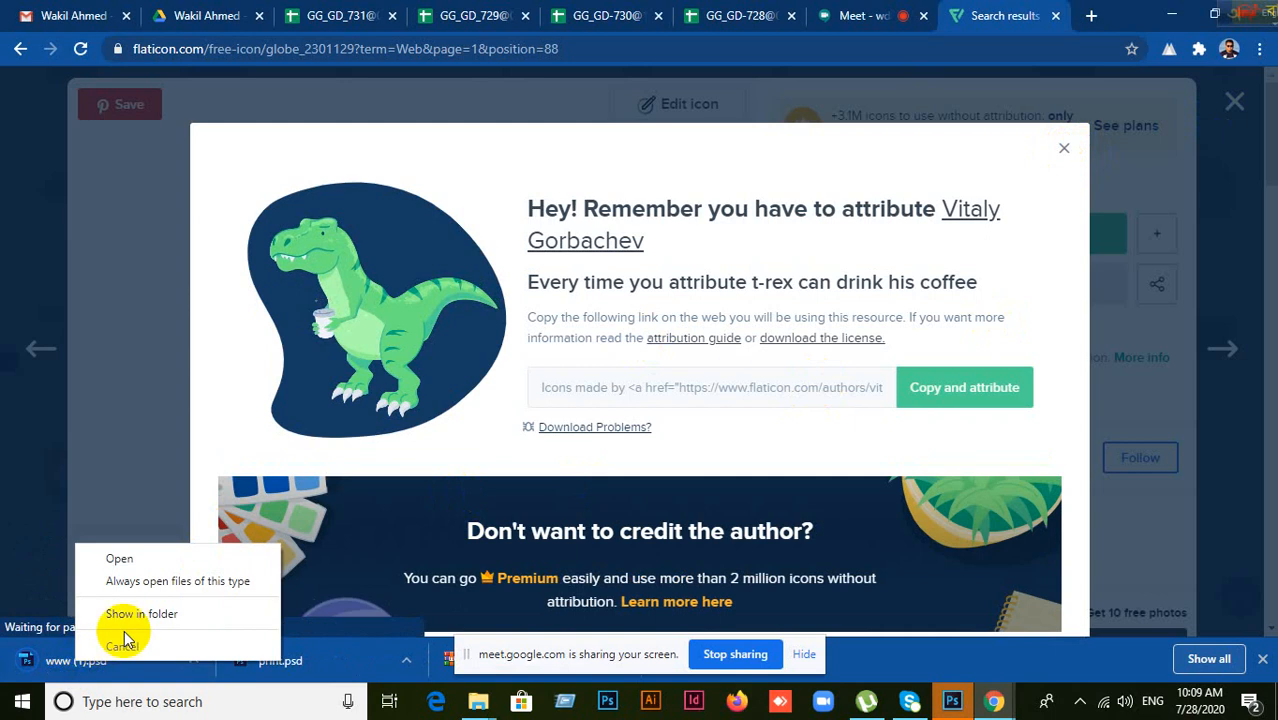
{"action": "left_click", "coordinate": [125, 610]}
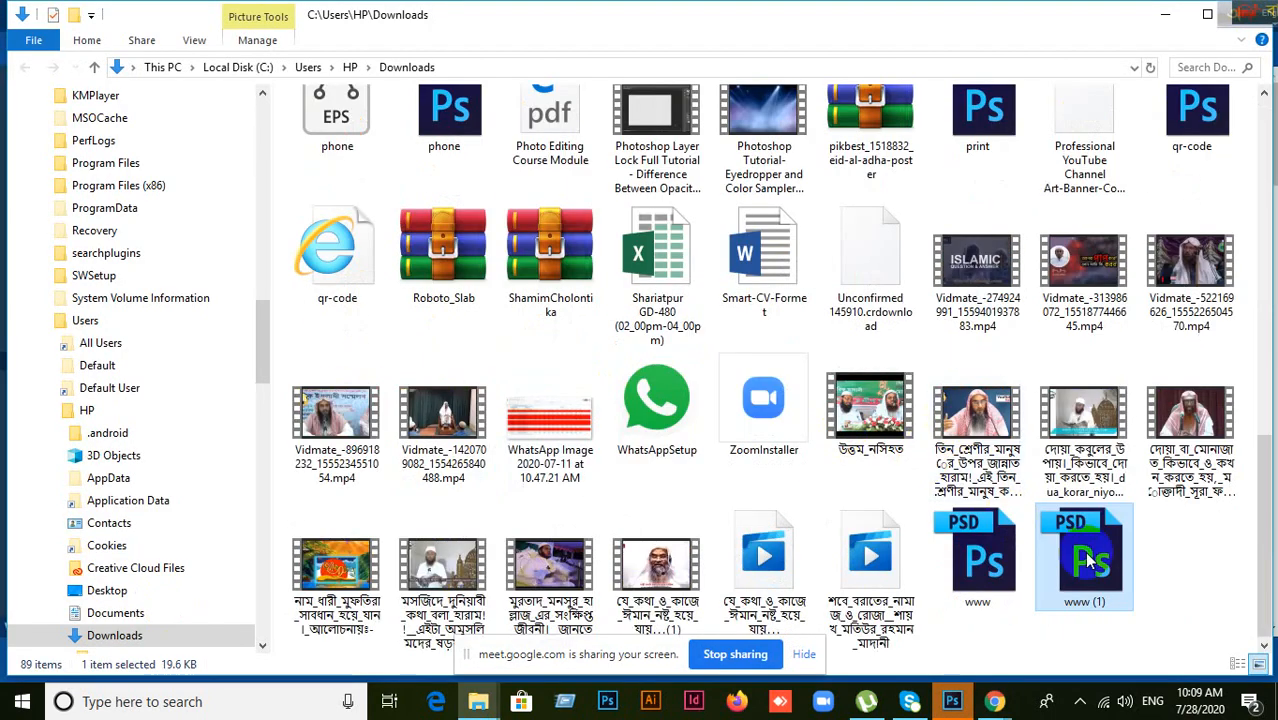
{"action": "left_click_drag", "start_coordinate": [1095, 570], "coordinate": [960, 30]}
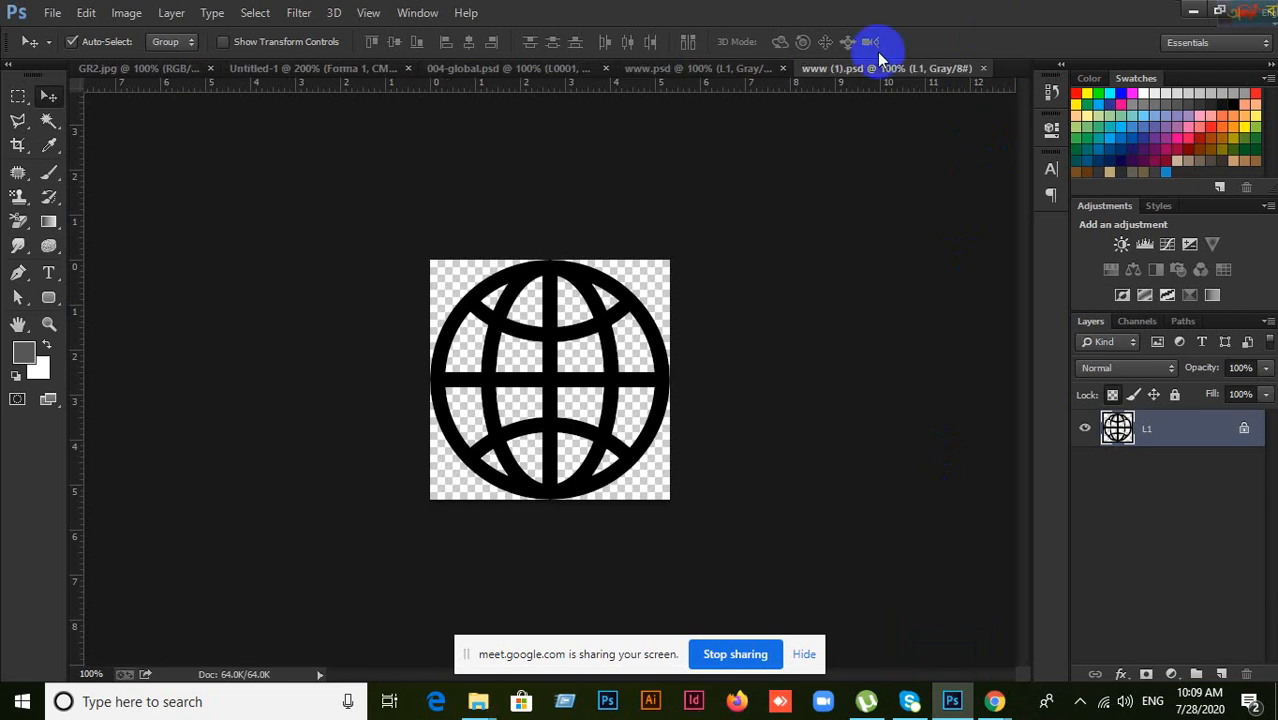
{"action": "left_click_drag", "start_coordinate": [705, 78], "coordinate": [845, 75]}
{"action": "left_click", "coordinate": [845, 75]}
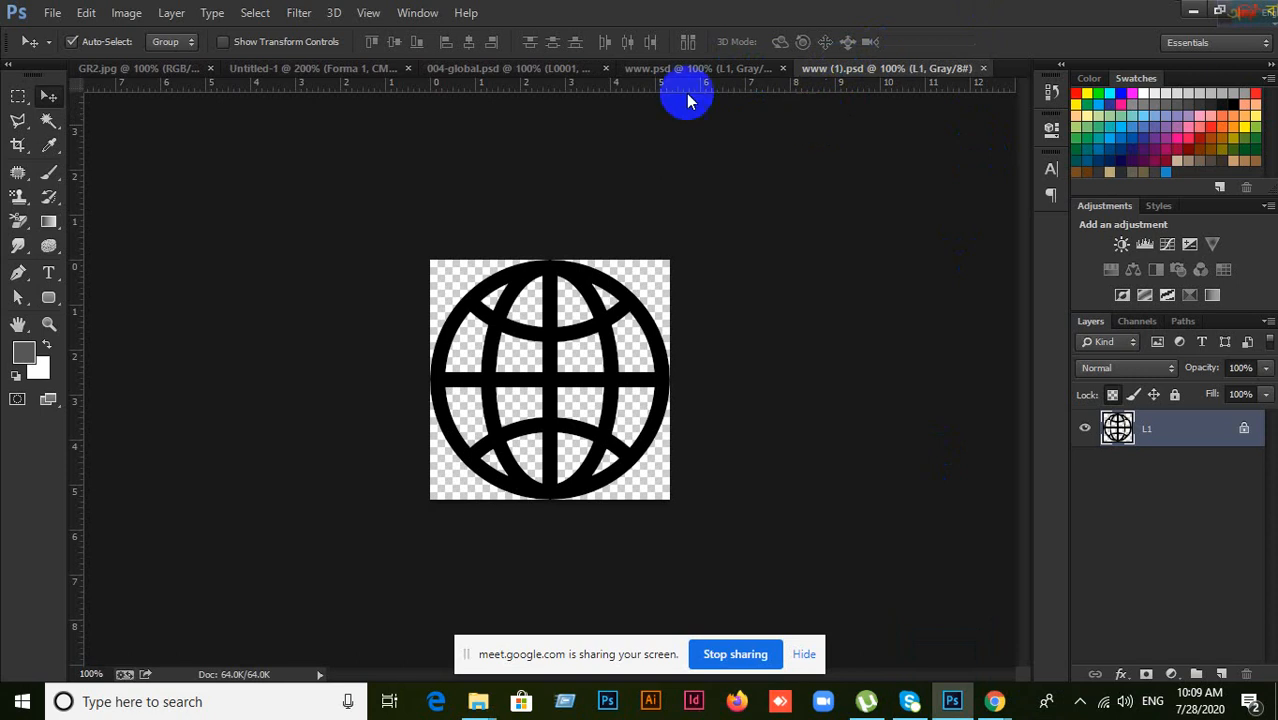
{"action": "left_click", "coordinate": [519, 69]}
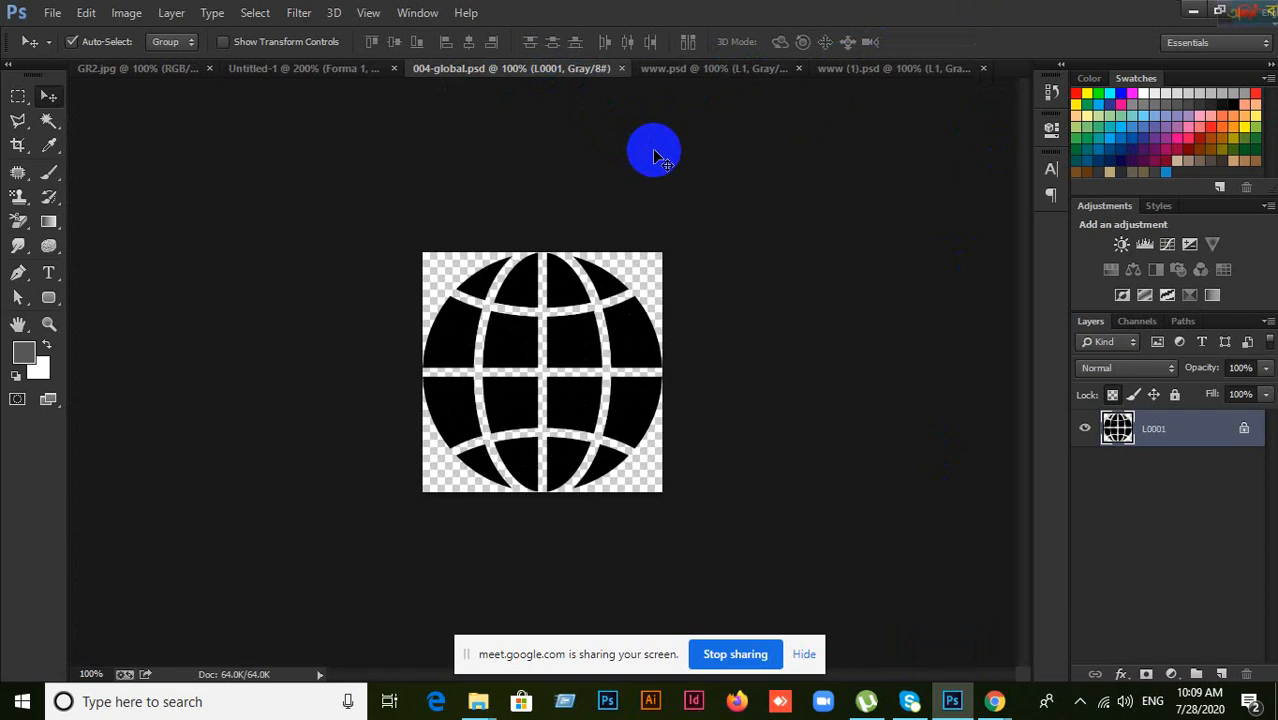
{"action": "left_click", "coordinate": [845, 72]}
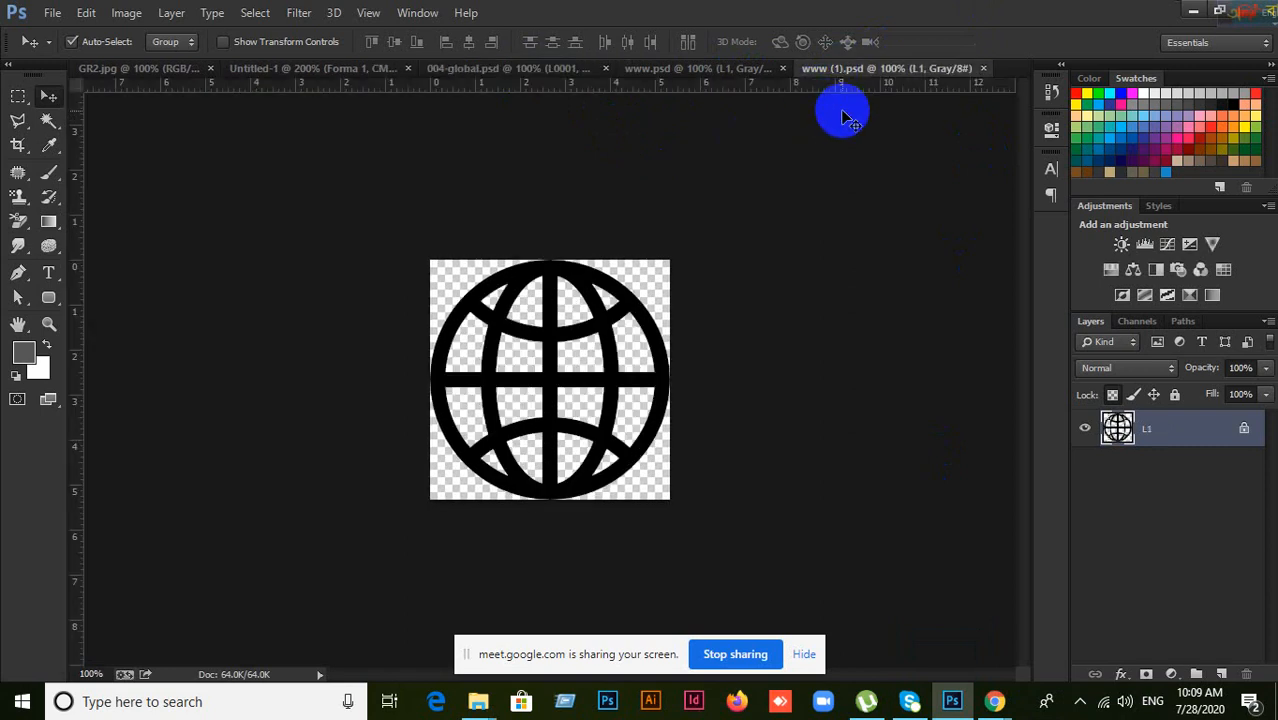
{"action": "left_click", "coordinate": [983, 68]}
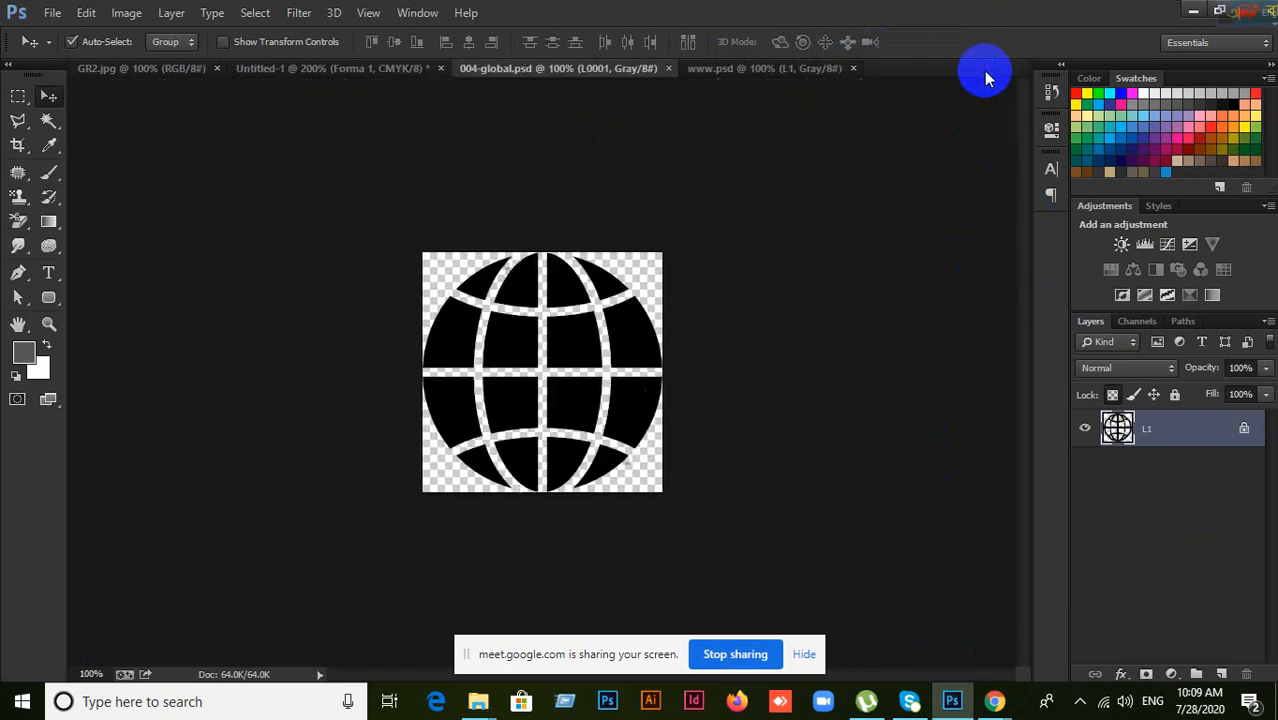
{"action": "left_click", "coordinate": [762, 72]}
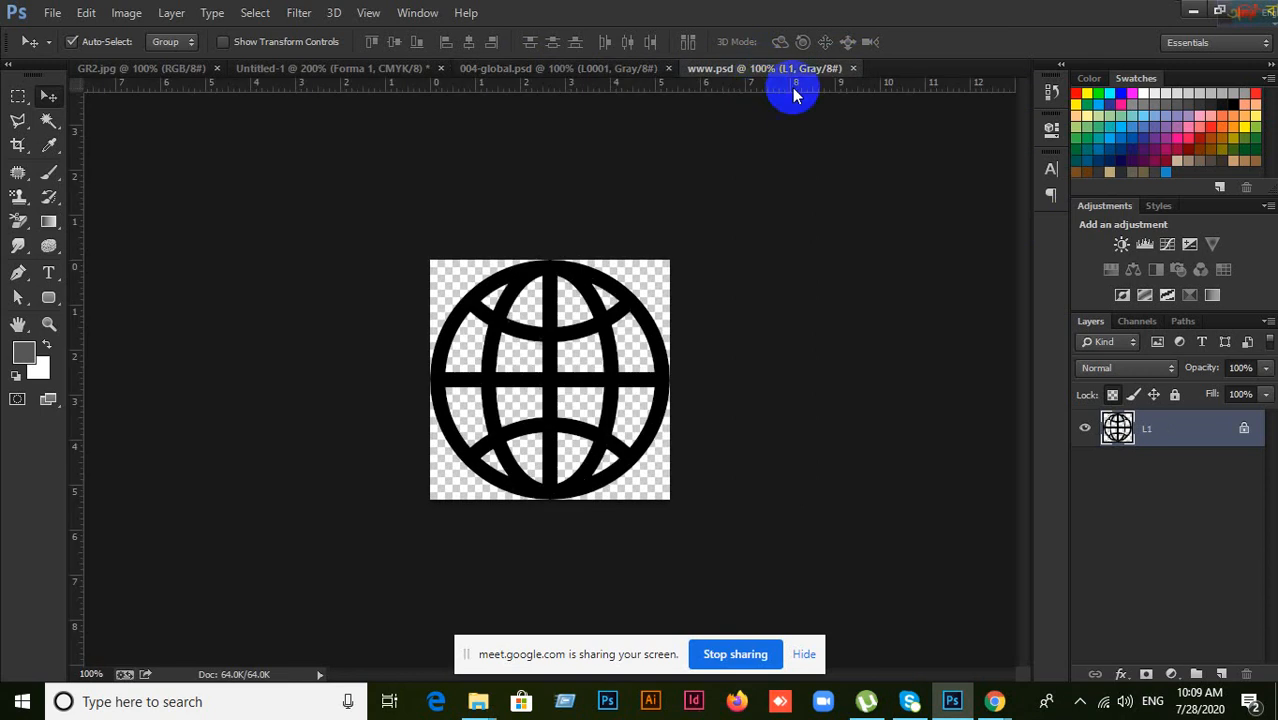
{"action": "left_click", "coordinate": [852, 69]}
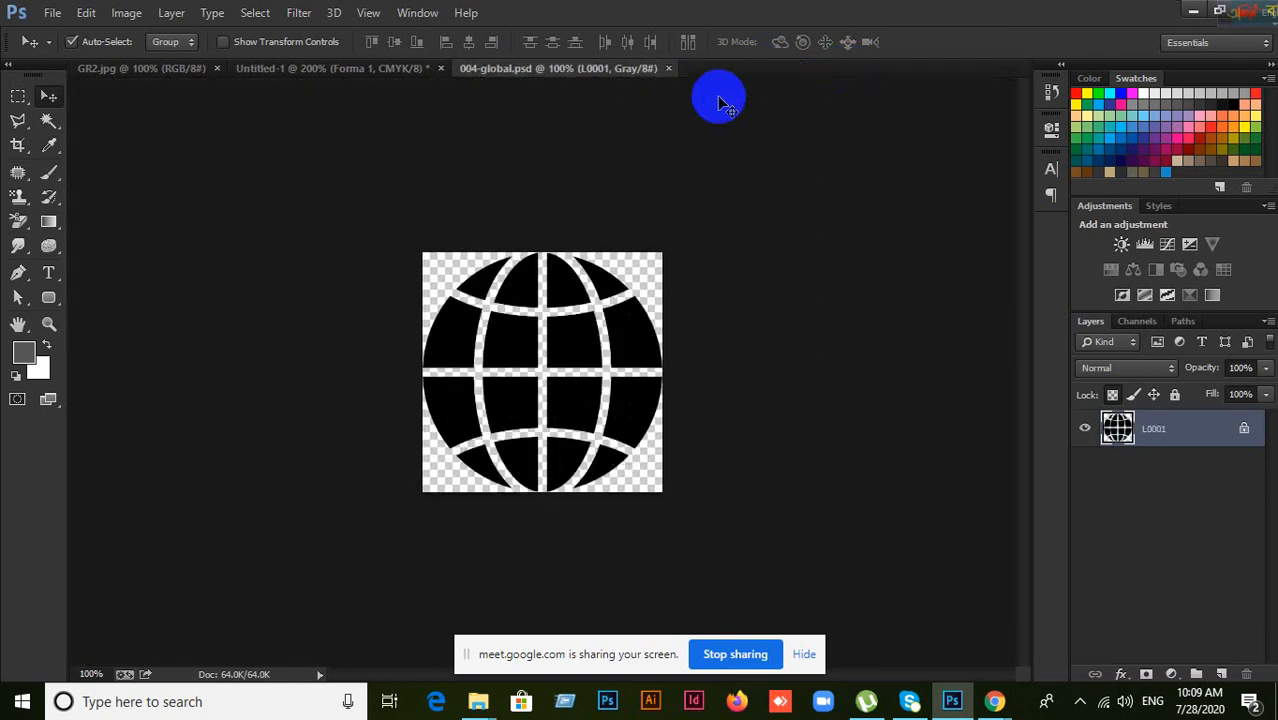
{"action": "left_click", "coordinate": [669, 70]}
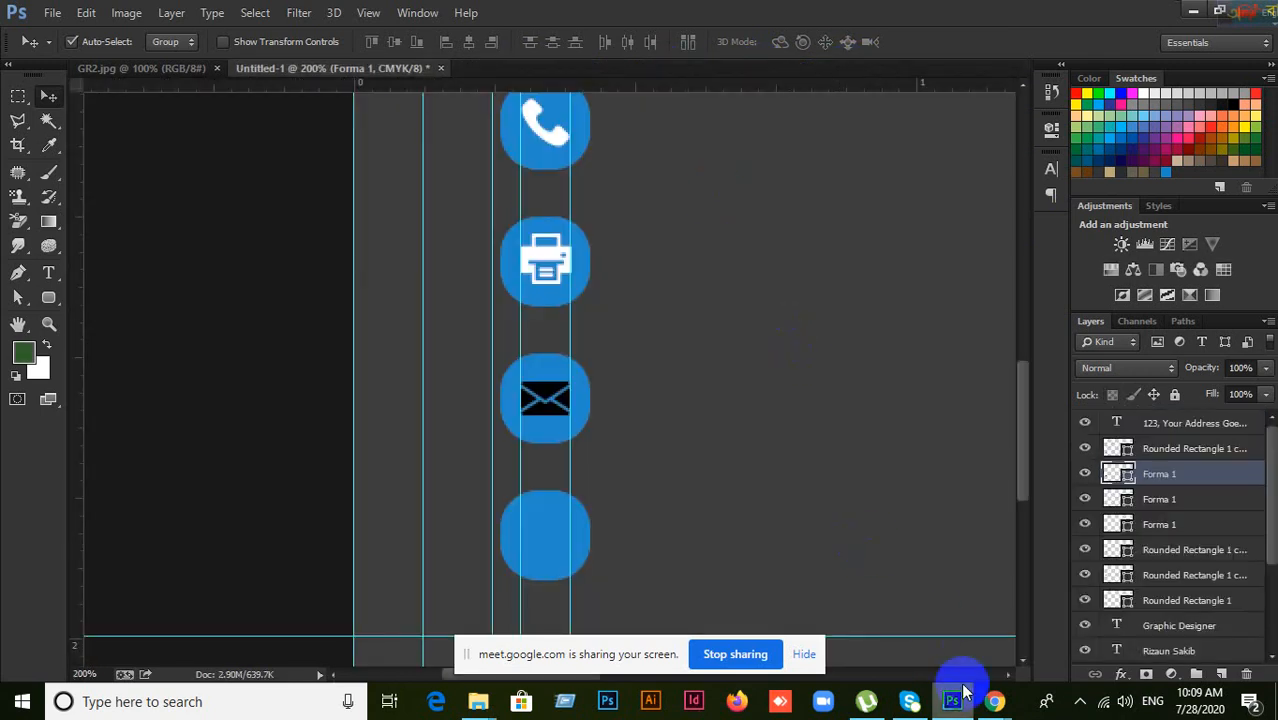
Step: Bring Chrome back and close Flaticon's globe icon details
{"action": "mouse_move", "coordinate": [990, 695]}
{"action": "left_click", "coordinate": [900, 625]}
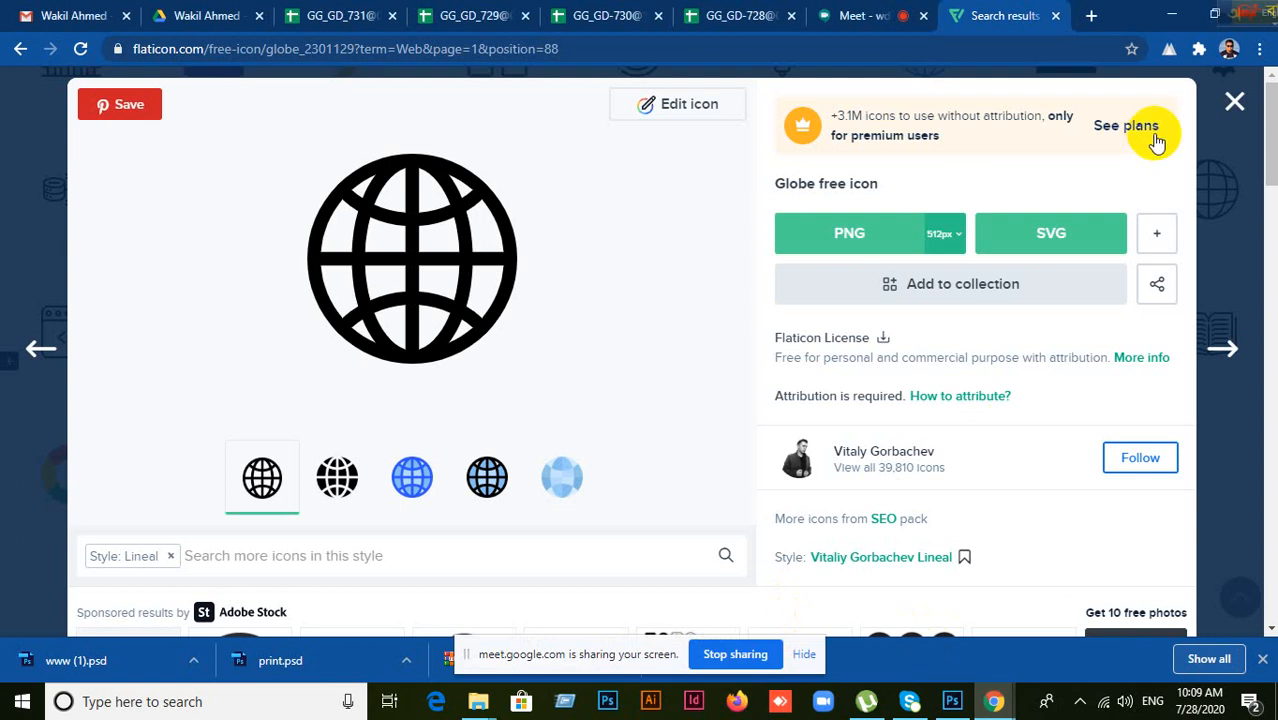
{"action": "left_click", "coordinate": [1234, 104]}
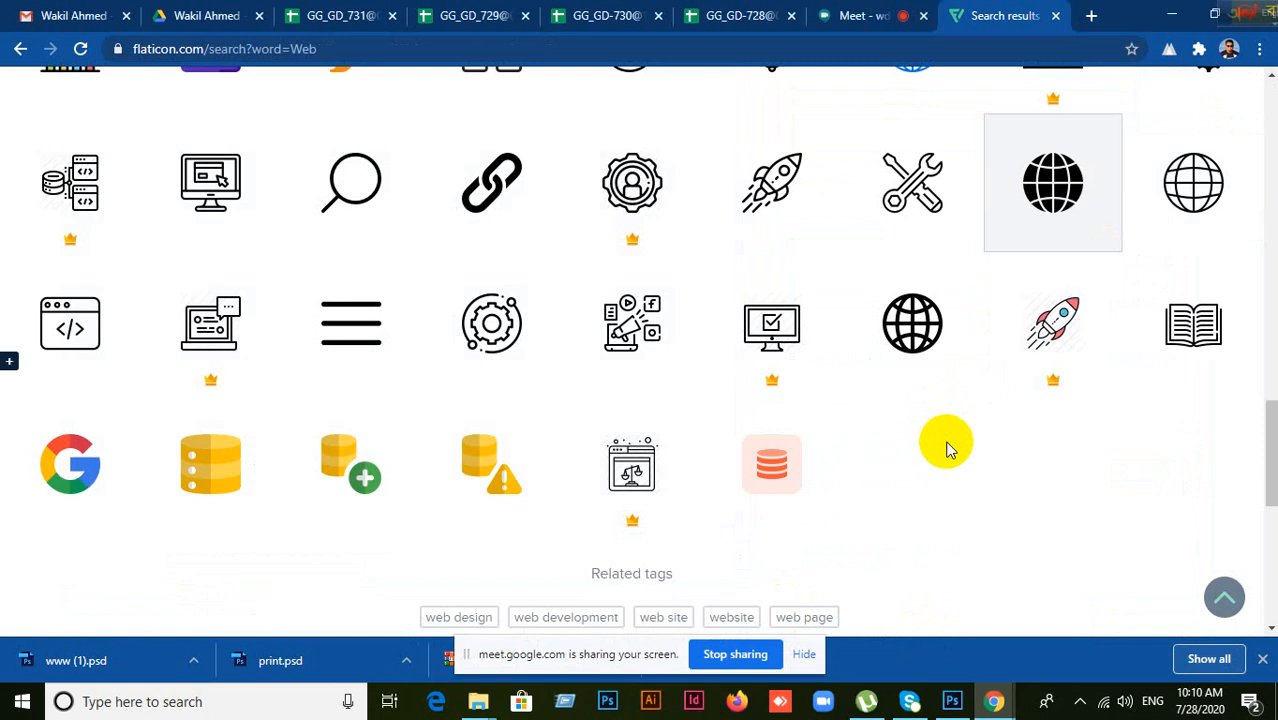
Step: Browse page 2 of Flaticon's Web icon results, then minimize Chrome
{"action": "scroll", "coordinate": [775, 368], "scroll_direction": "up", "scroll_amount": 4}
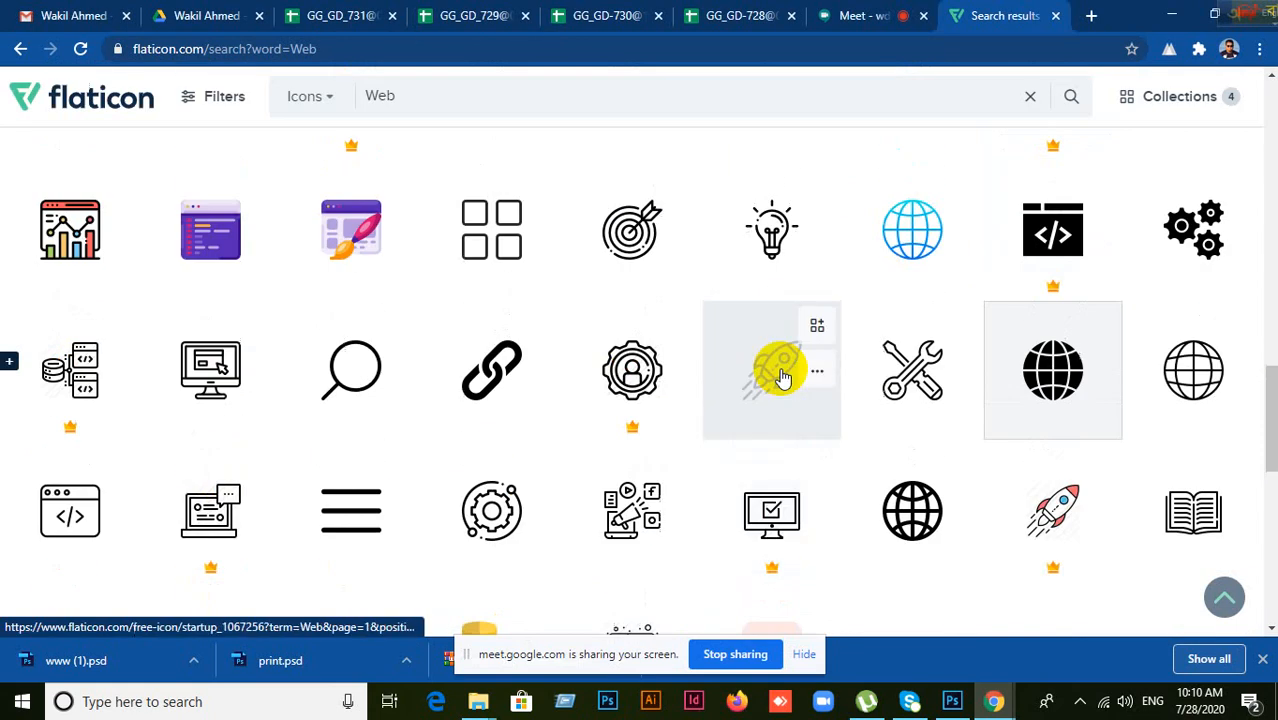
{"action": "scroll", "coordinate": [780, 370], "scroll_direction": "down", "scroll_amount": 4}
{"action": "scroll", "coordinate": [785, 372], "scroll_direction": "down", "scroll_amount": 4}
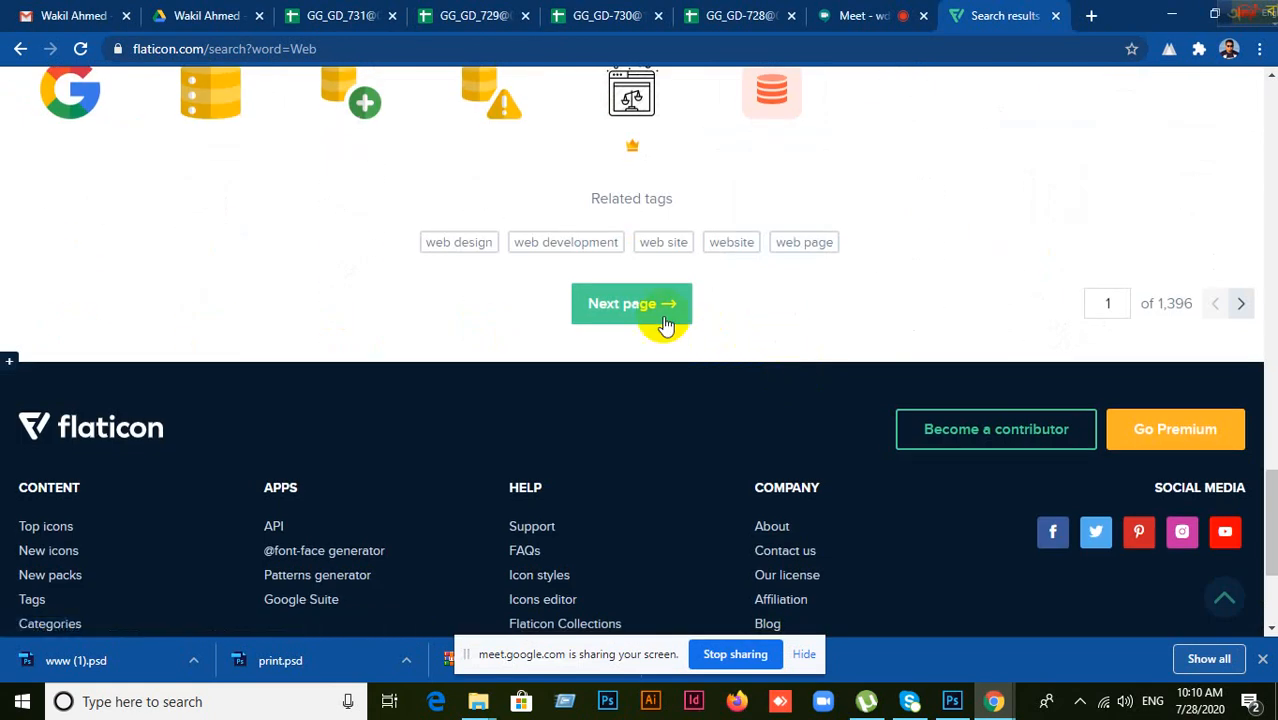
{"action": "left_click", "coordinate": [619, 320]}
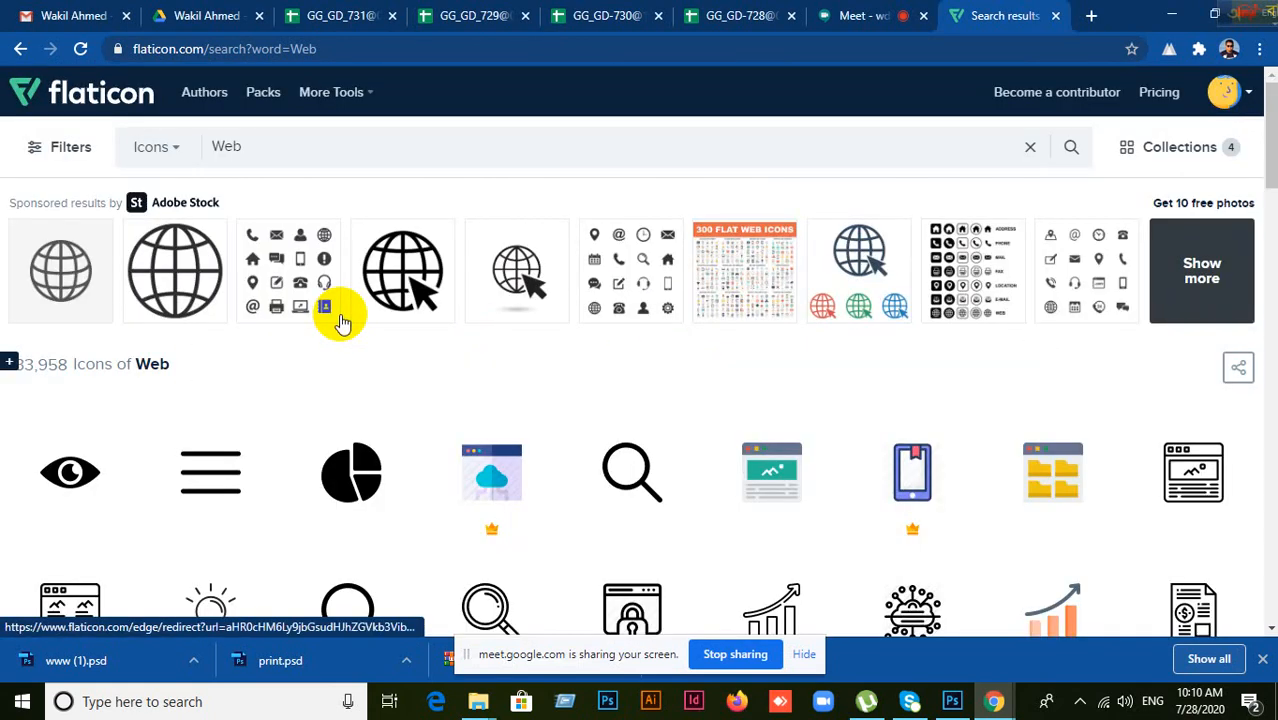
{"action": "scroll", "coordinate": [399, 374], "scroll_direction": "down", "scroll_amount": 1}
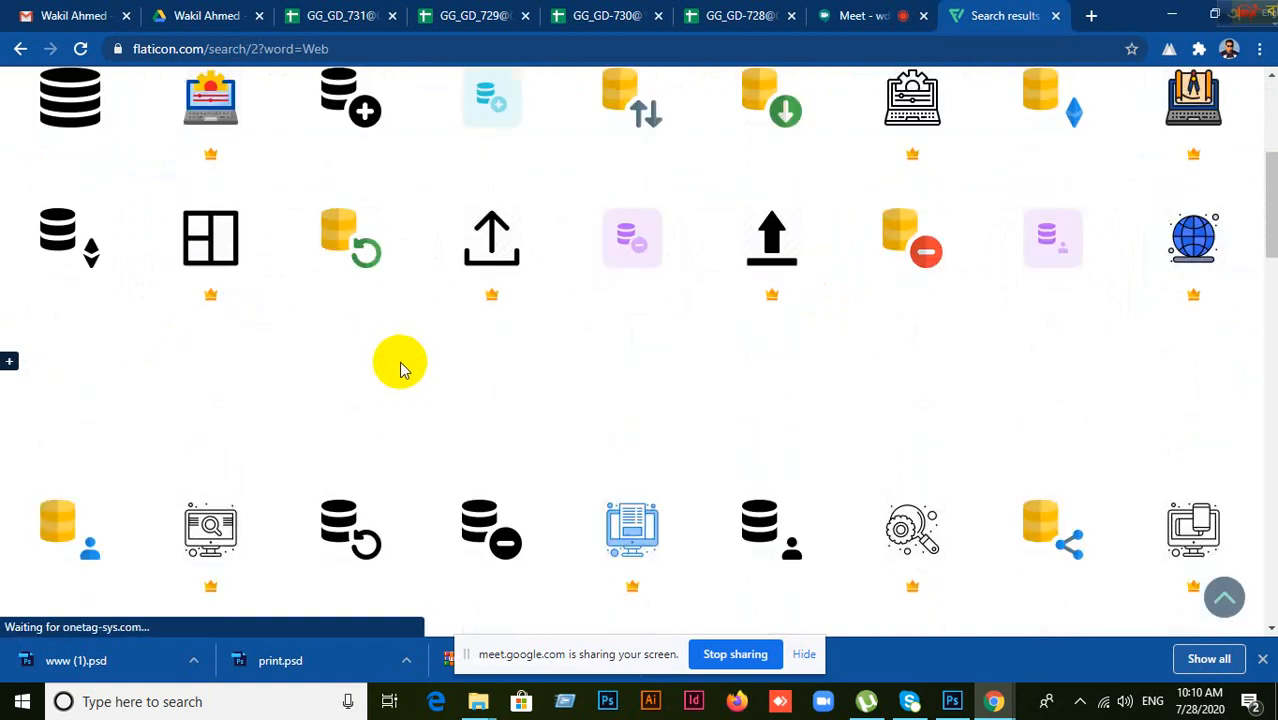
{"action": "scroll", "coordinate": [698, 390], "scroll_direction": "up", "scroll_amount": 4}
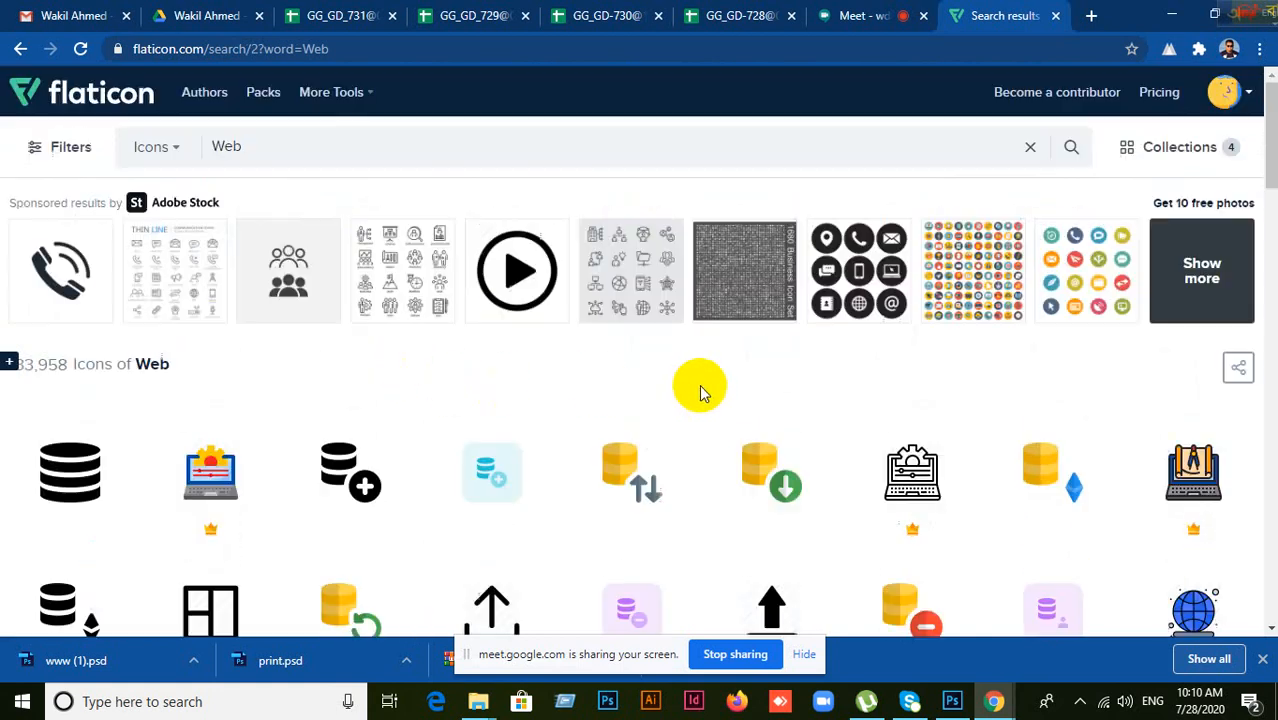
{"action": "scroll", "coordinate": [576, 416], "scroll_direction": "down", "scroll_amount": 2}
{"action": "scroll", "coordinate": [575, 417], "scroll_direction": "down", "scroll_amount": 8}
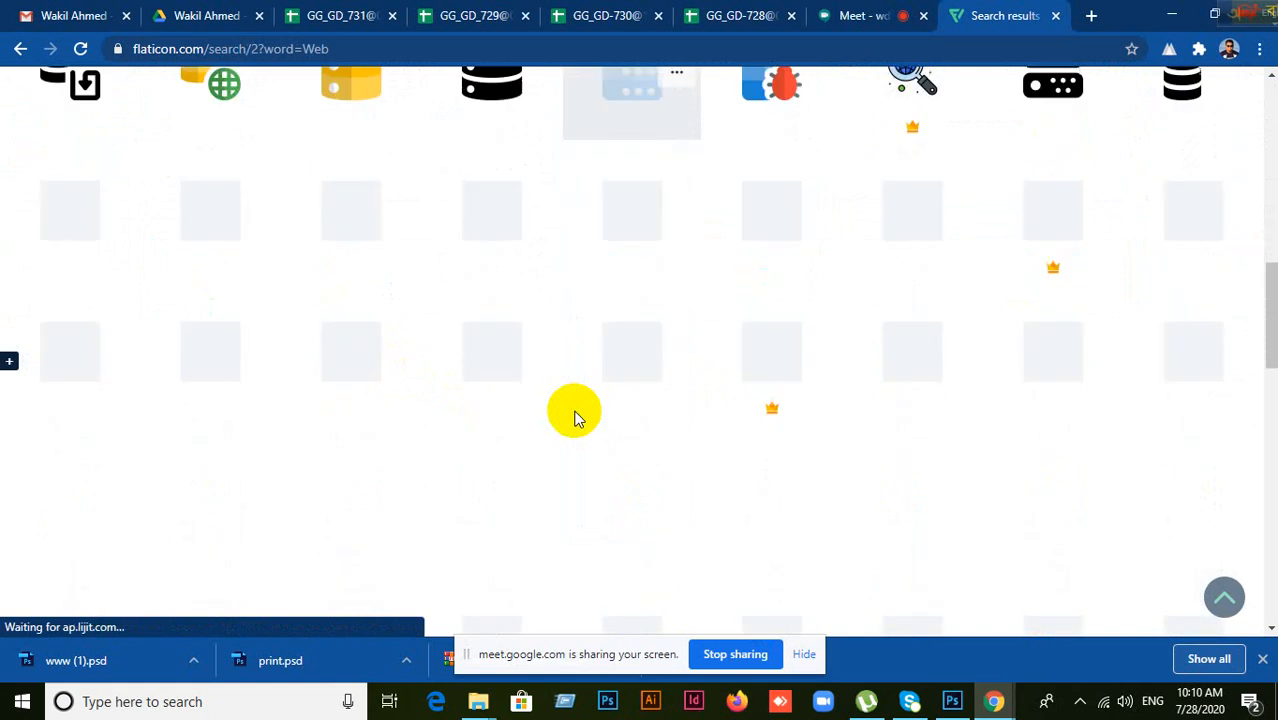
{"action": "scroll", "coordinate": [570, 410], "scroll_direction": "up", "scroll_amount": 4}
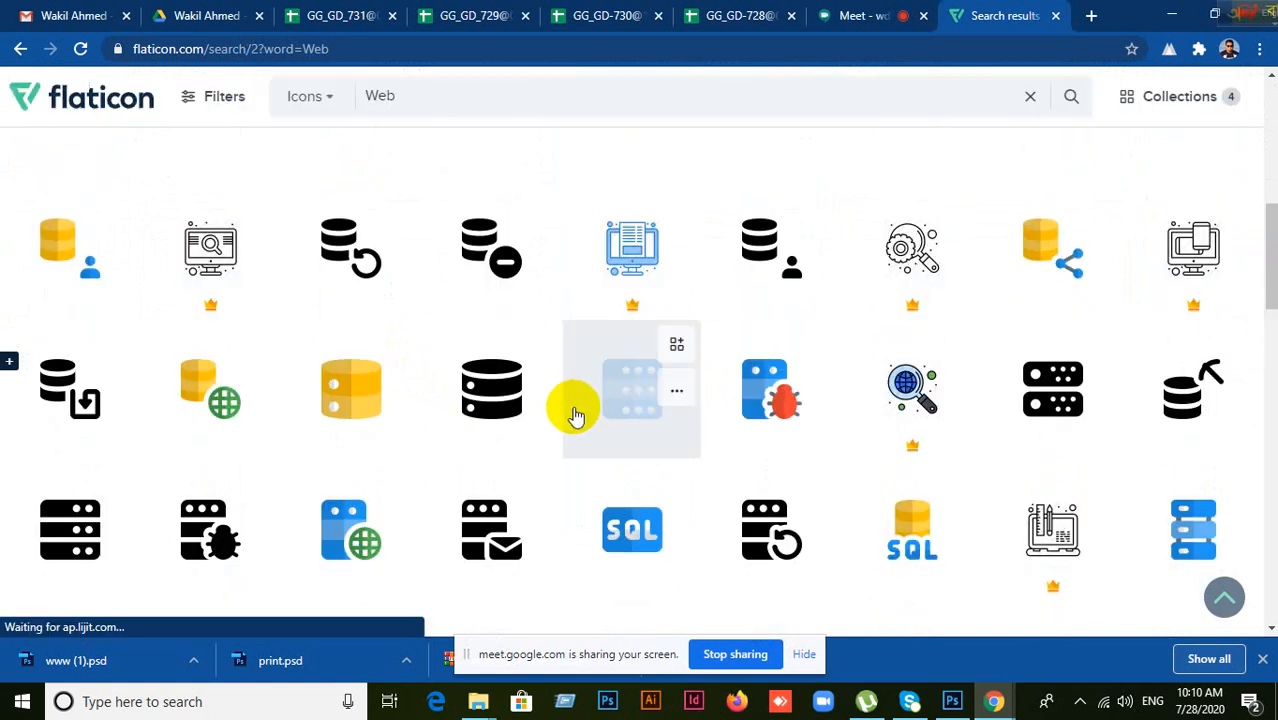
{"action": "left_click", "coordinate": [1172, 16]}
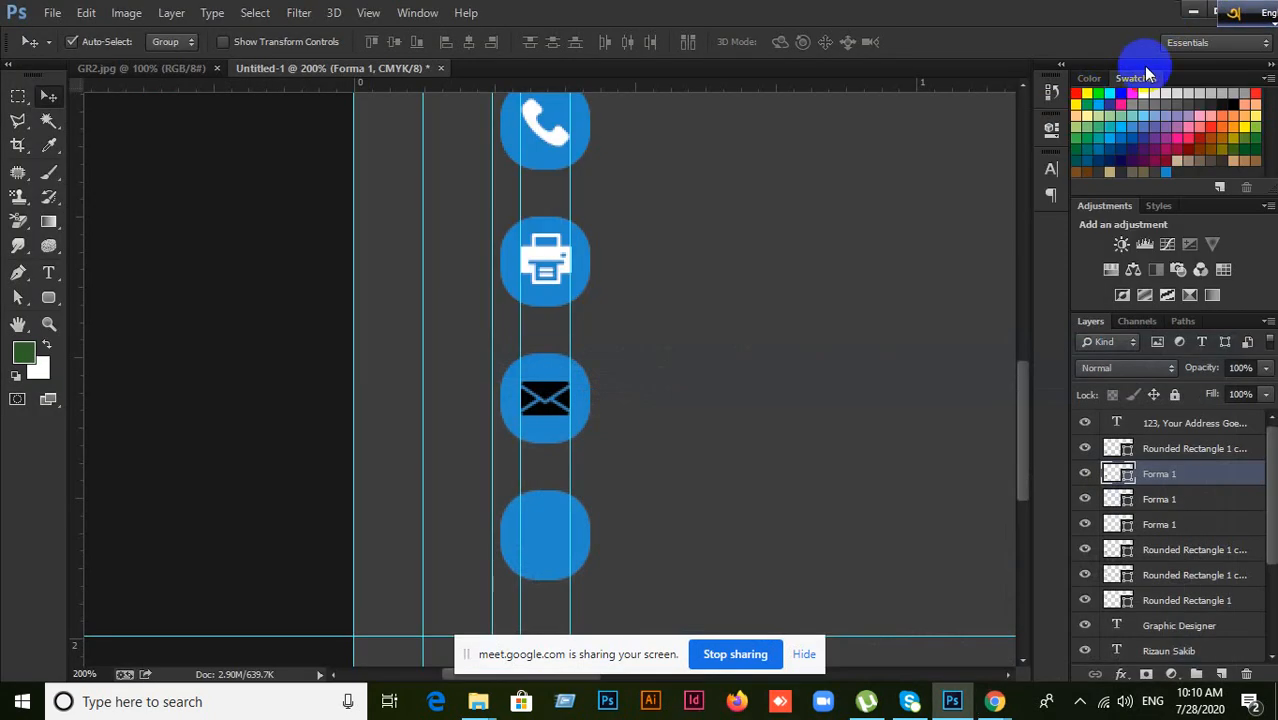
Step: Minimize the open windows and open the psd folder inside the Desktop's my-icons-collection -2
{"action": "left_click", "coordinate": [1170, 14]}
{"action": "left_click", "coordinate": [1162, 14]}
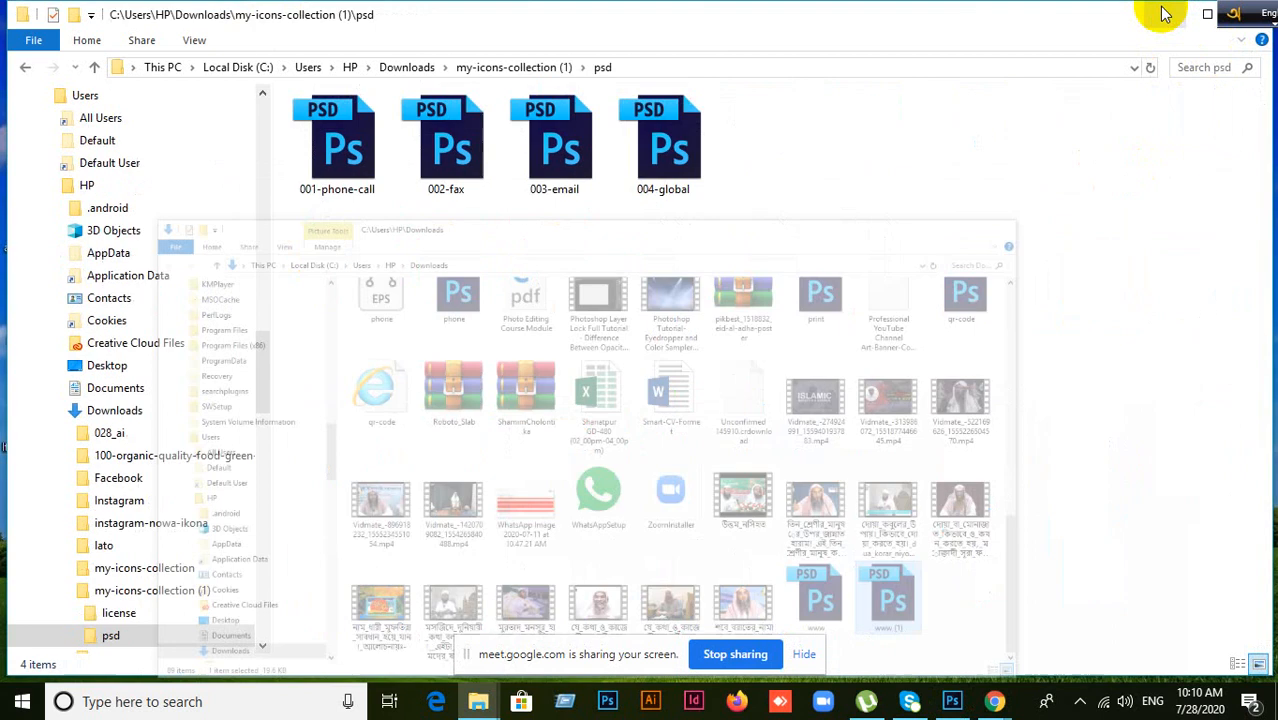
{"action": "left_click", "coordinate": [1160, 18]}
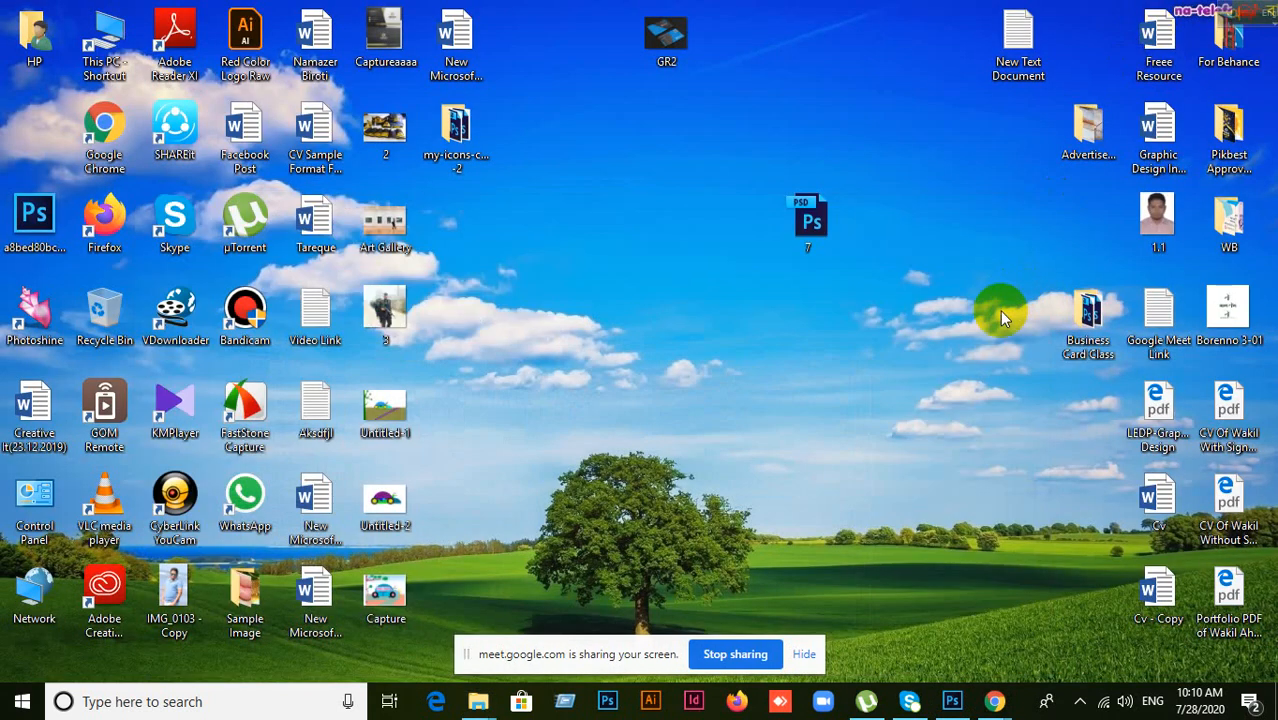
{"action": "double_click", "coordinate": [456, 124]}
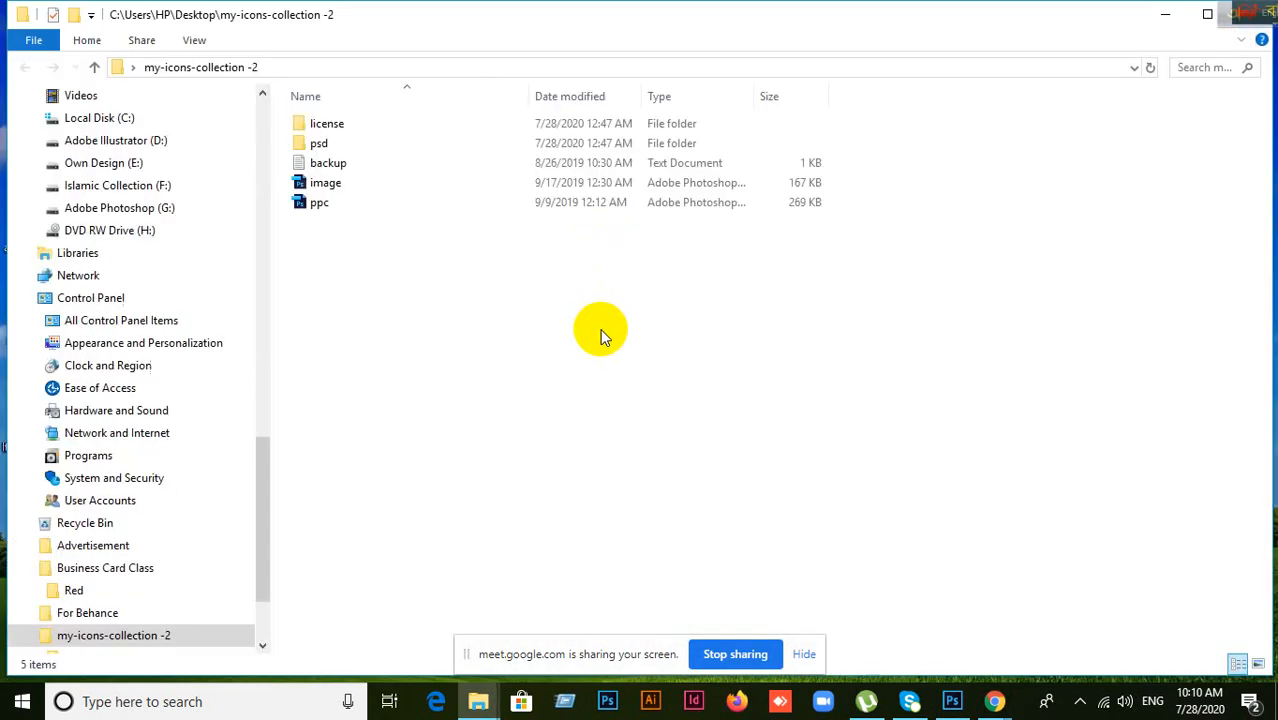
{"action": "left_click", "coordinate": [346, 148]}
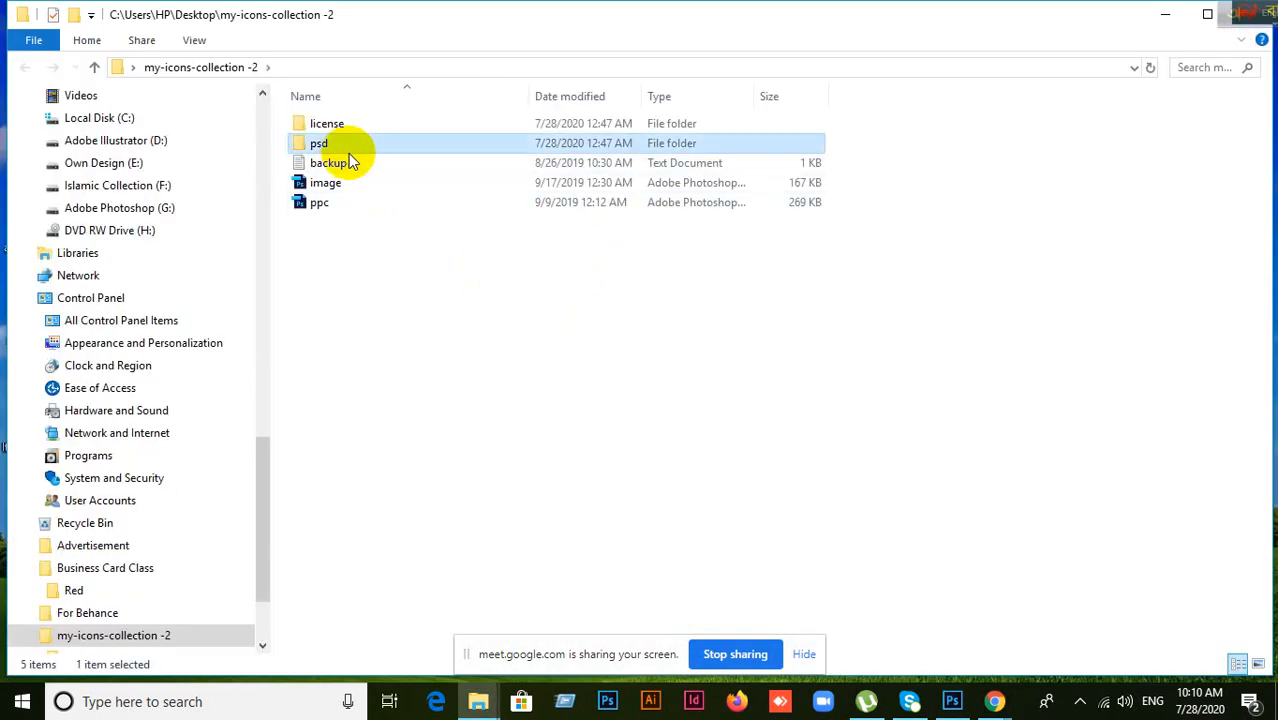
{"action": "key", "text": "Return"}
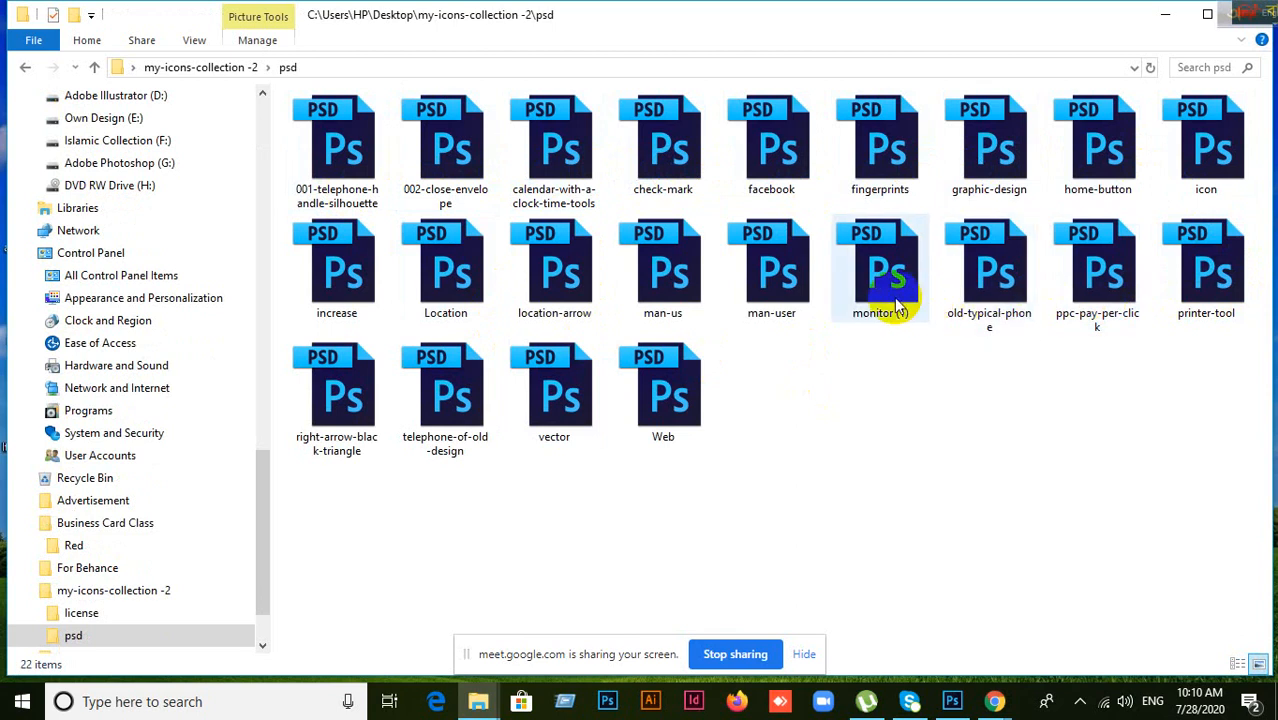
Step: Open Web.psd and move its globe layer onto the card beside the bottom blue square
{"action": "left_click_drag", "start_coordinate": [676, 366], "coordinate": [726, 10]}
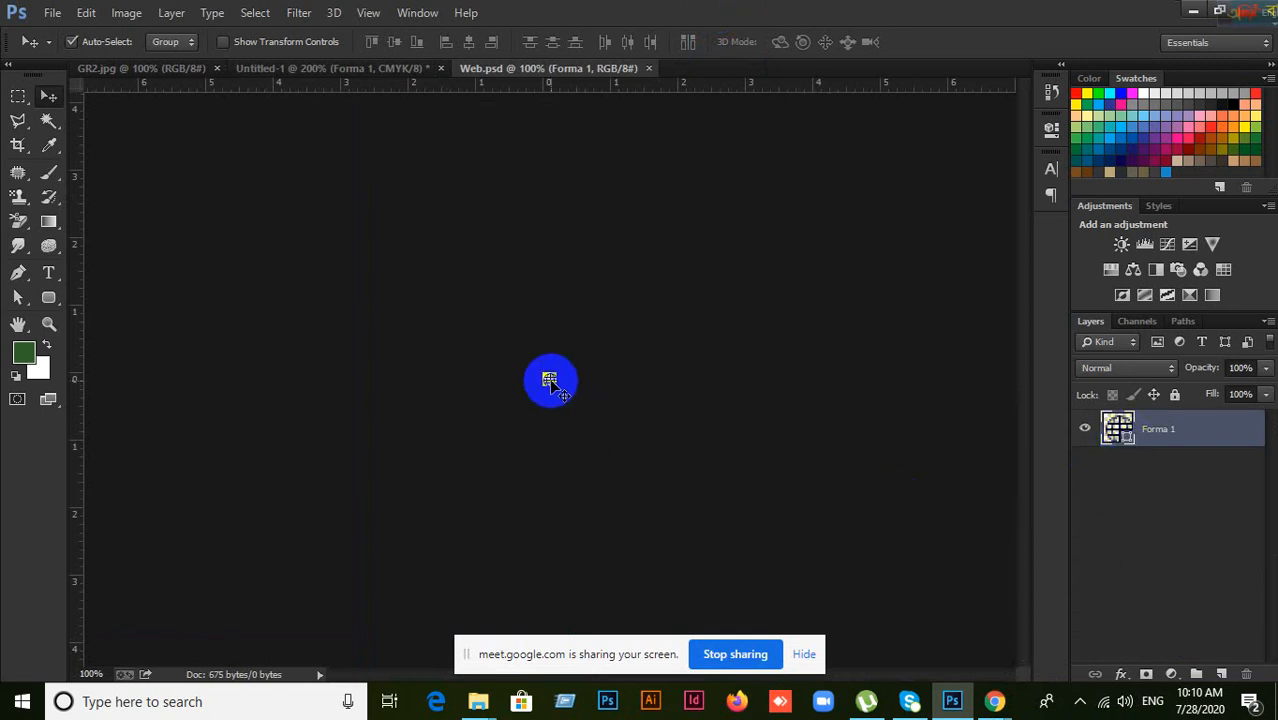
{"action": "left_click_drag", "start_coordinate": [549, 380], "coordinate": [747, 468]}
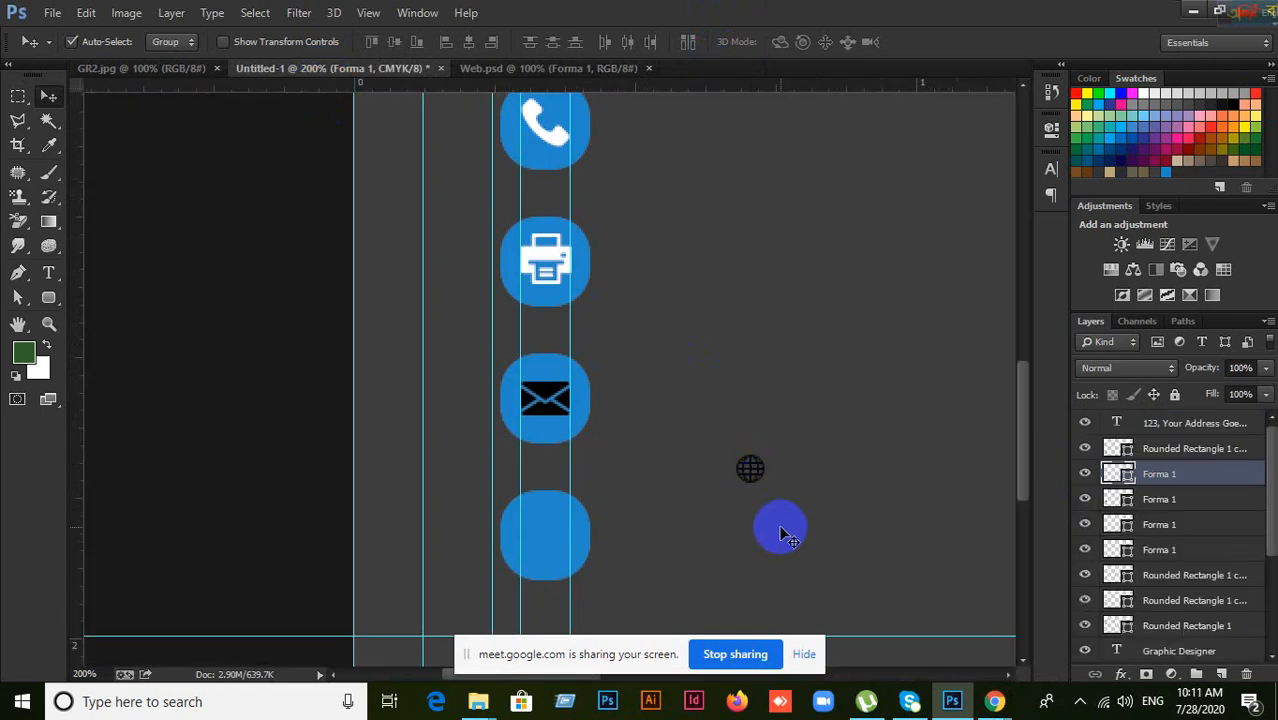
{"action": "key", "text": "ctrl+t"}
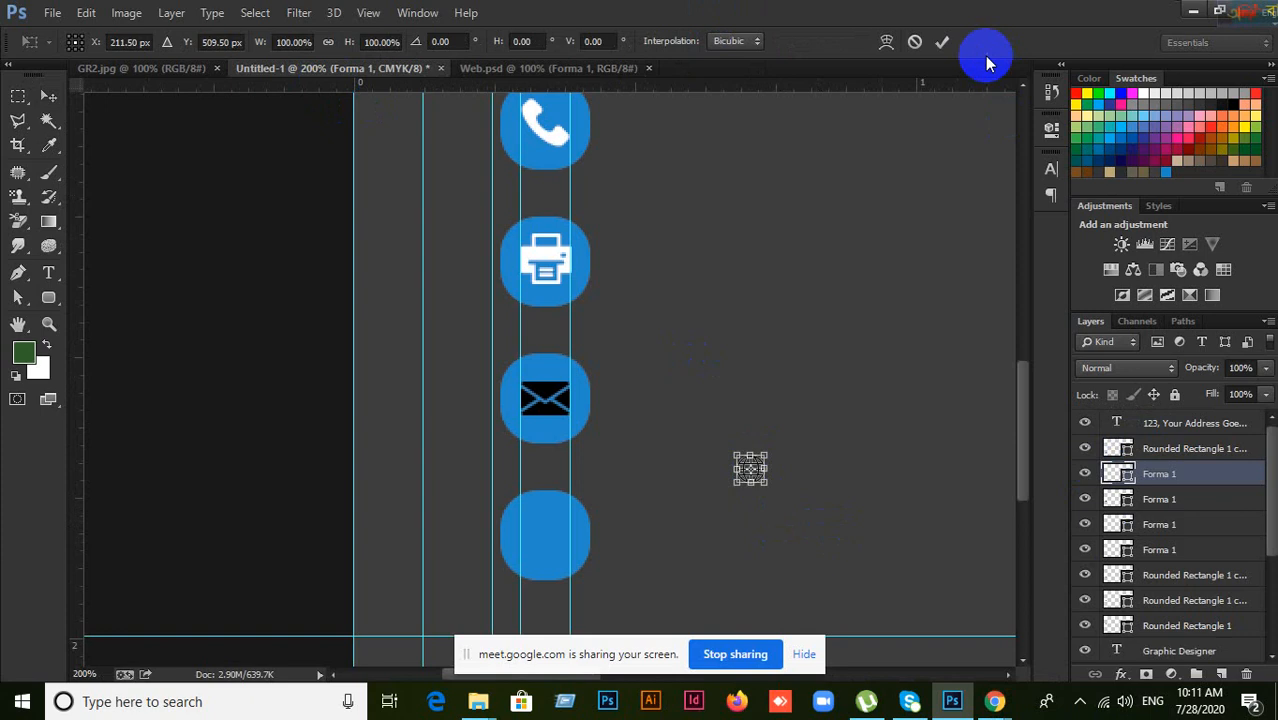
{"action": "left_click", "coordinate": [942, 41]}
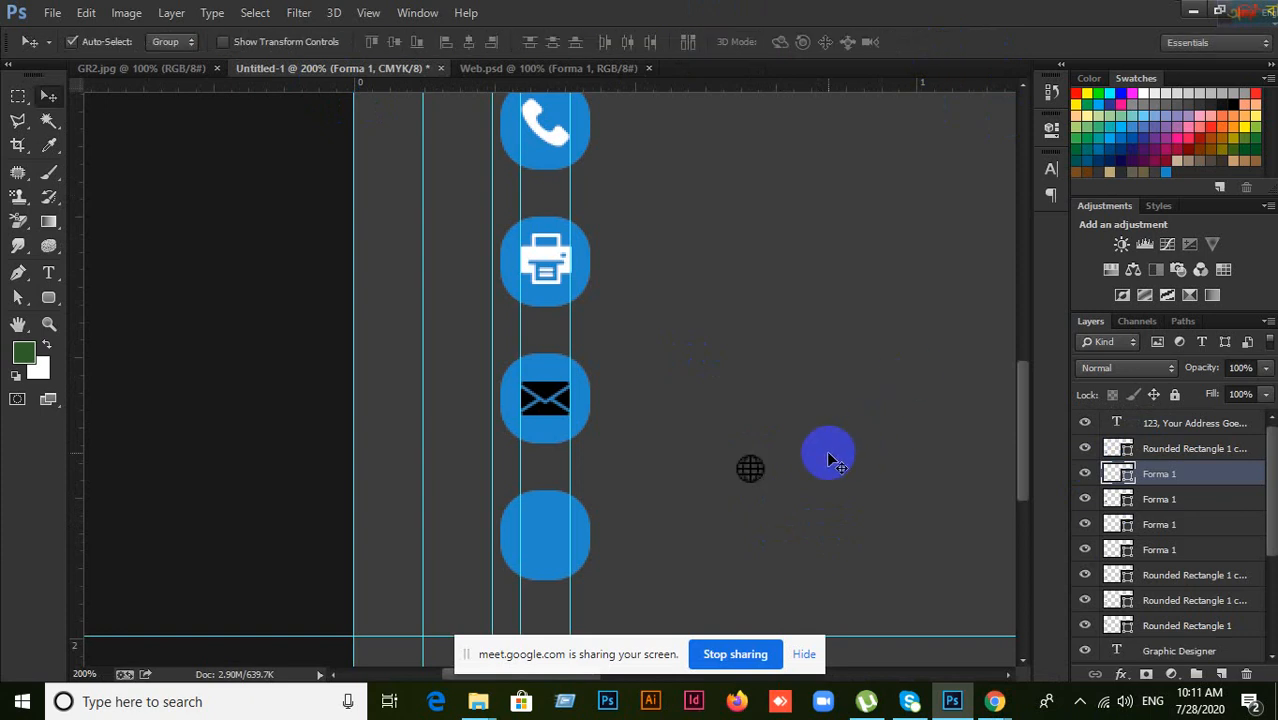
{"action": "scroll", "coordinate": [826, 450], "scroll_direction": "up", "scroll_amount": 2}
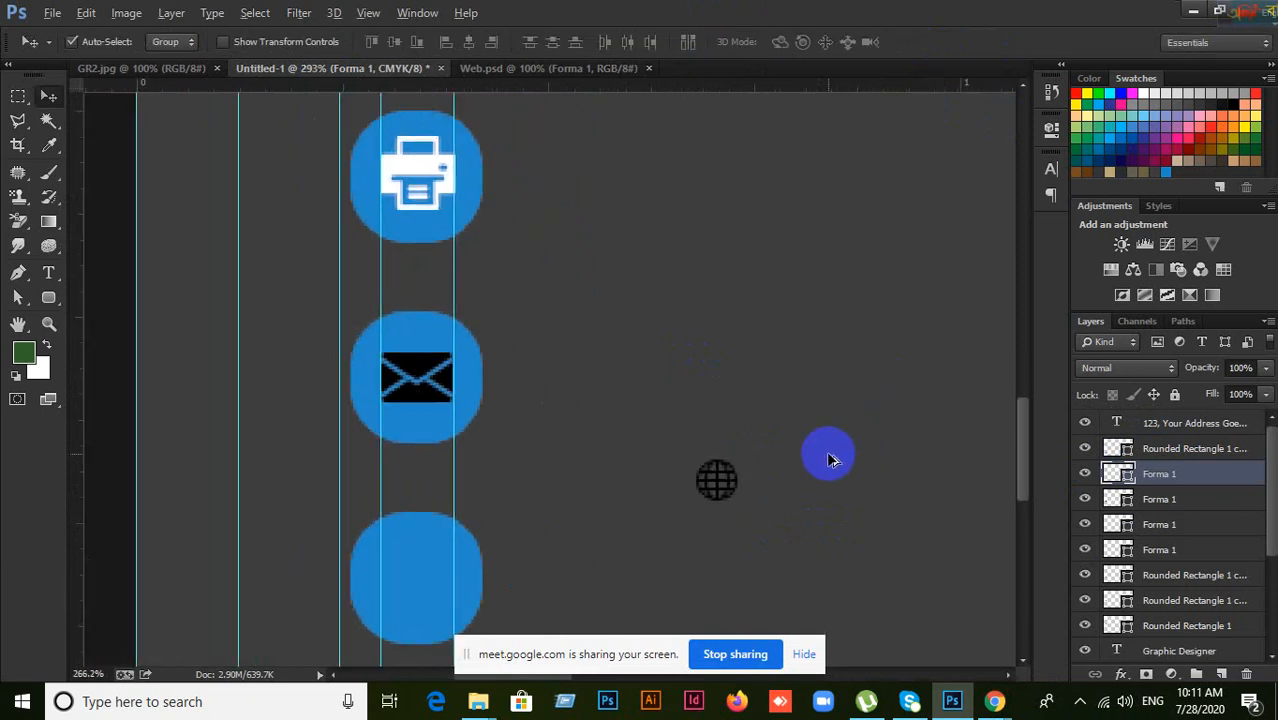
{"action": "left_click_drag", "start_coordinate": [745, 485], "coordinate": [580, 528]}
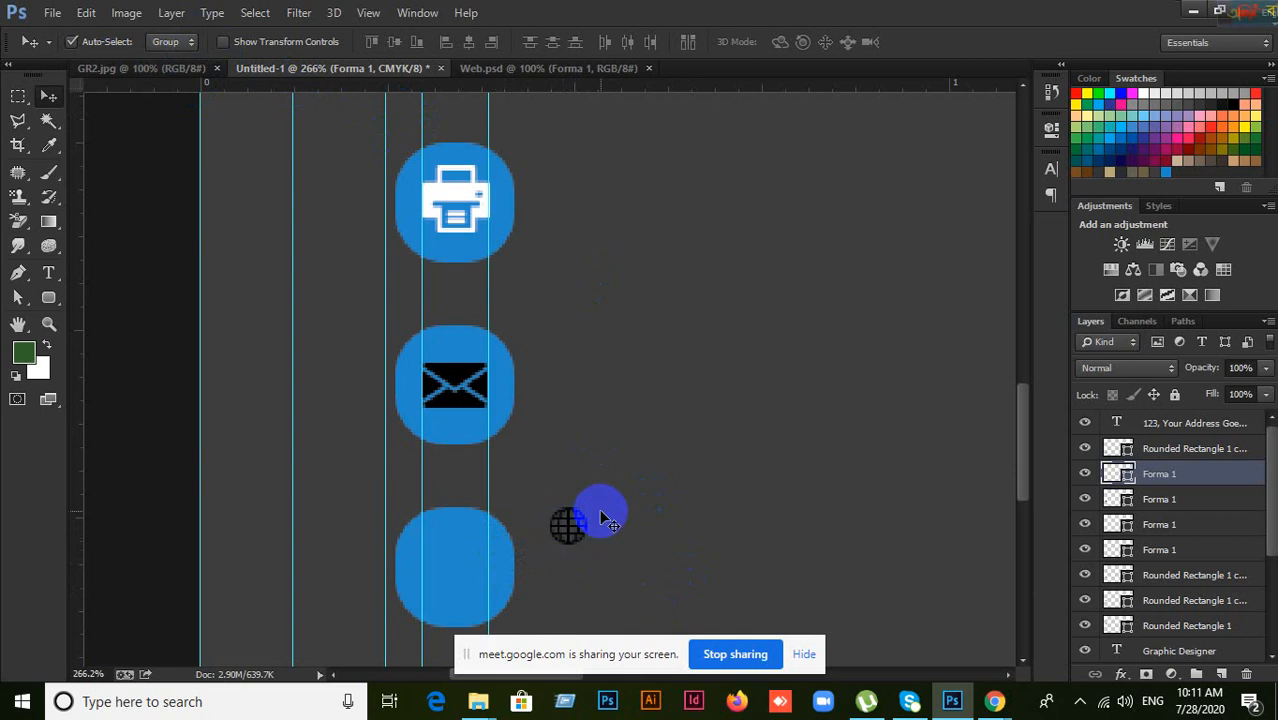
{"action": "scroll", "coordinate": [567, 527], "scroll_direction": "down", "scroll_amount": 5}
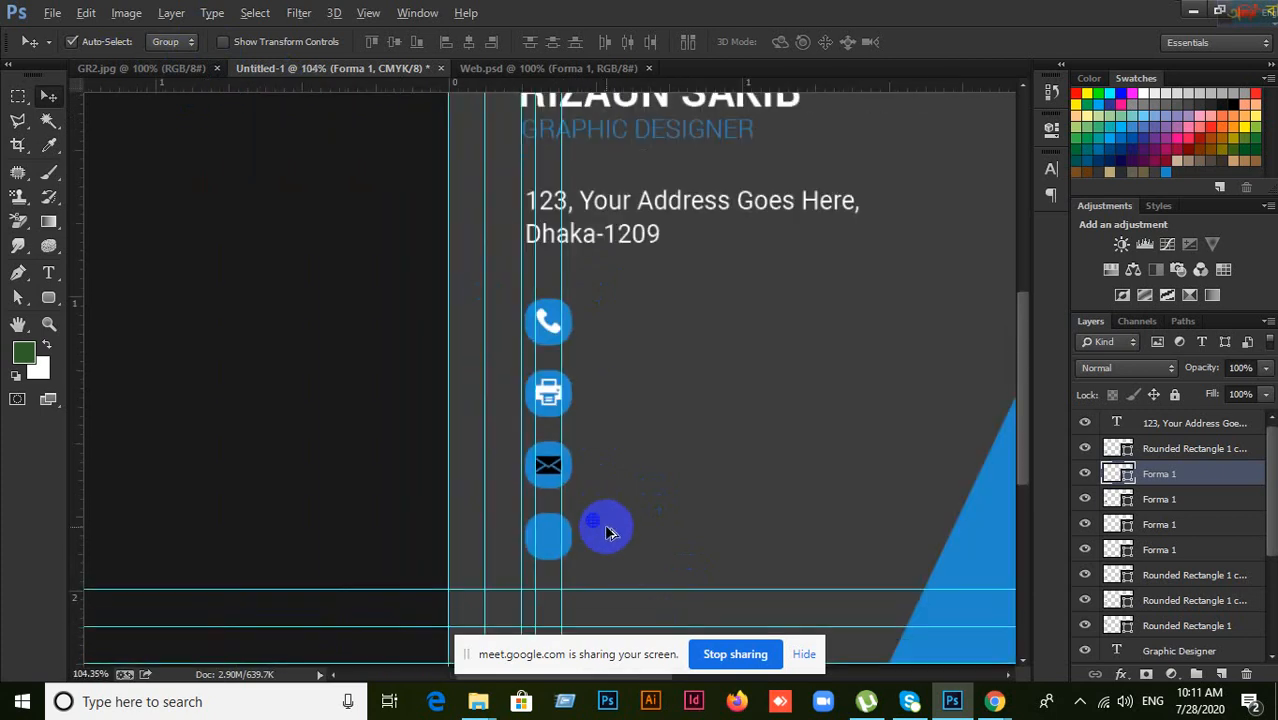
Step: Enlarge the globe to about 840% with Free Transform and shift it down and right
{"action": "key", "text": "ctrl+t"}
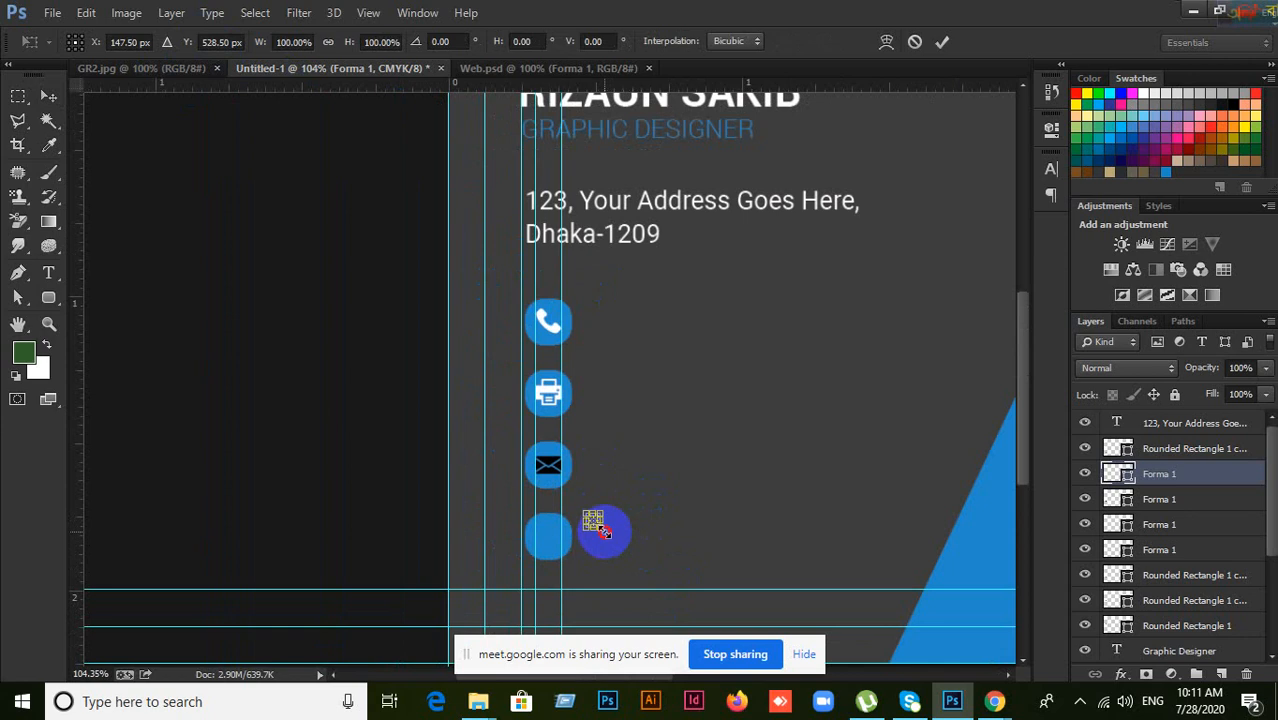
{"action": "left_click_drag", "start_coordinate": [603, 530], "coordinate": [670, 586]}
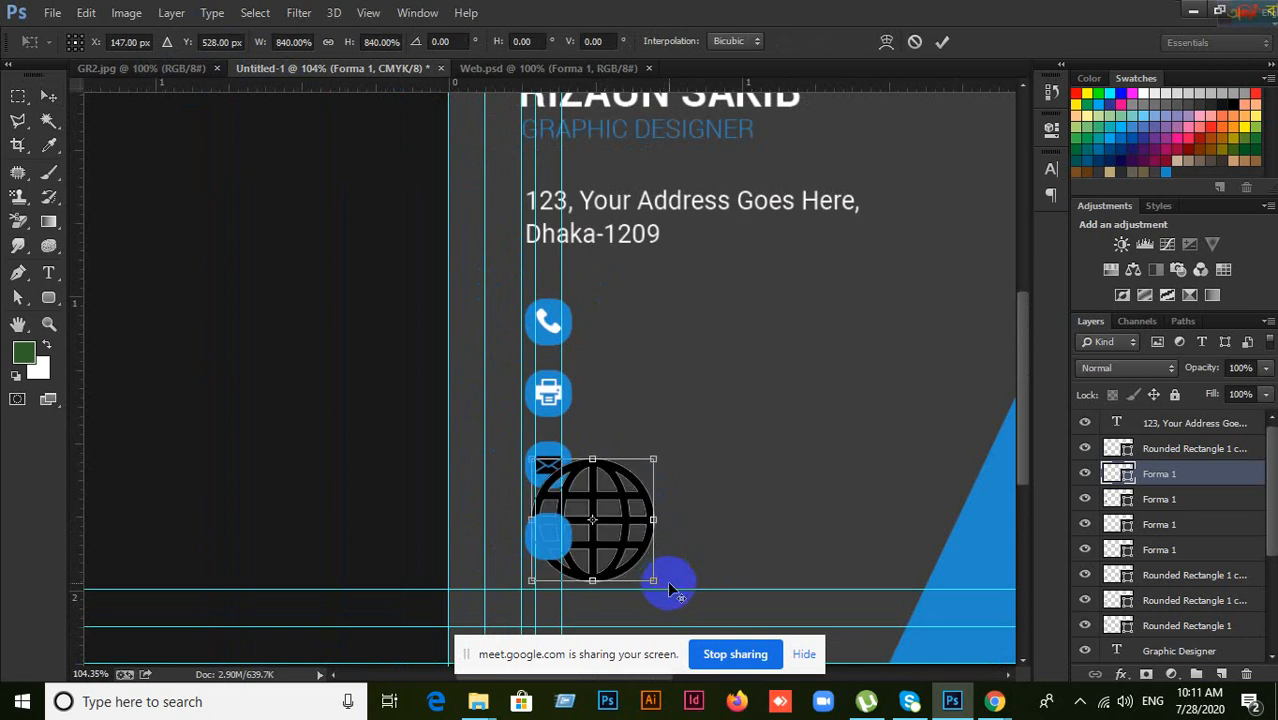
{"action": "left_click", "coordinate": [941, 44]}
{"action": "scroll", "coordinate": [690, 512], "scroll_direction": "up", "scroll_amount": 1}
{"action": "left_click_drag", "start_coordinate": [615, 529], "coordinate": [640, 563]}
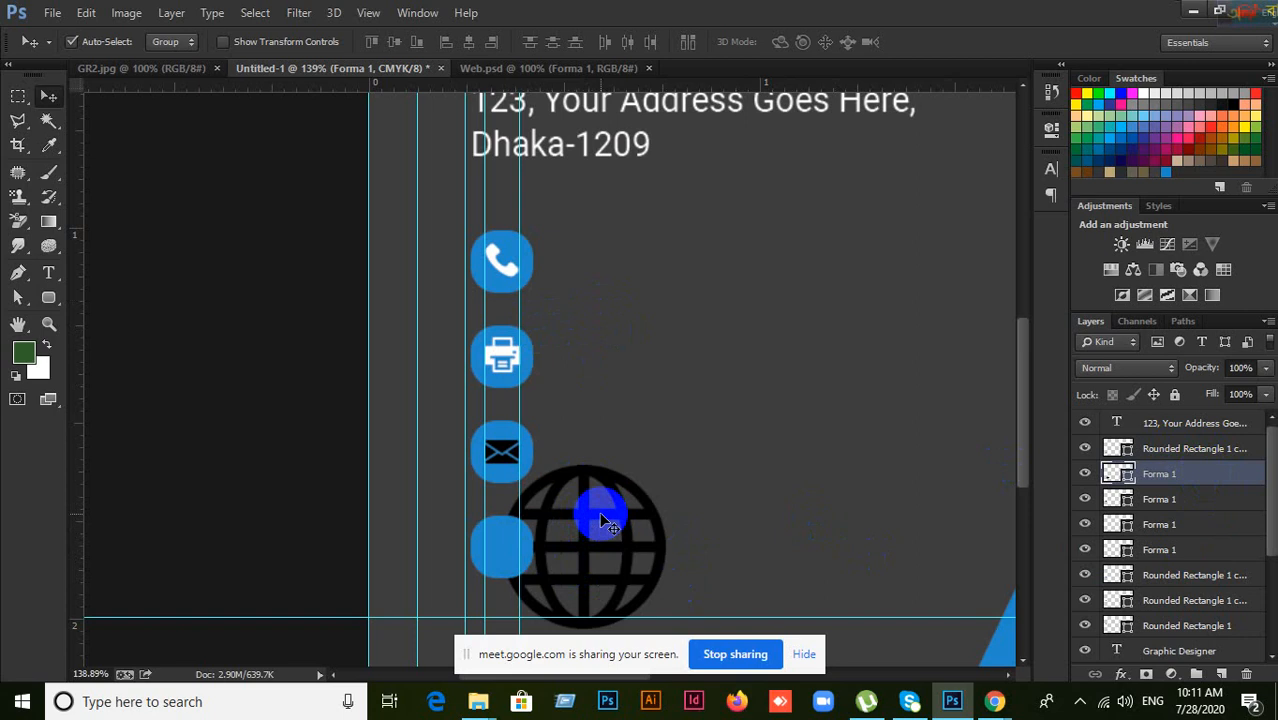
Step: Bring the globe layer to the top of the stack and nudge it left
{"action": "key", "text": "ctrl+shift+bracketright"}
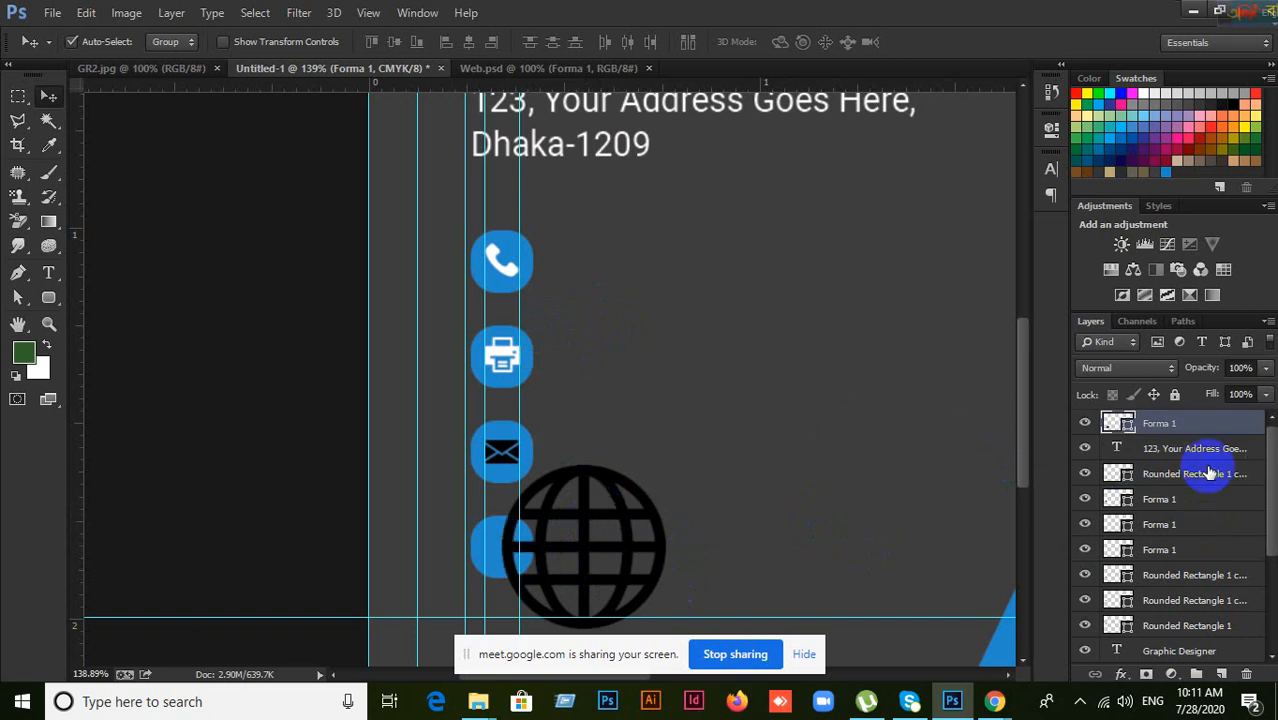
{"action": "left_click_drag", "start_coordinate": [1205, 432], "coordinate": [1130, 480]}
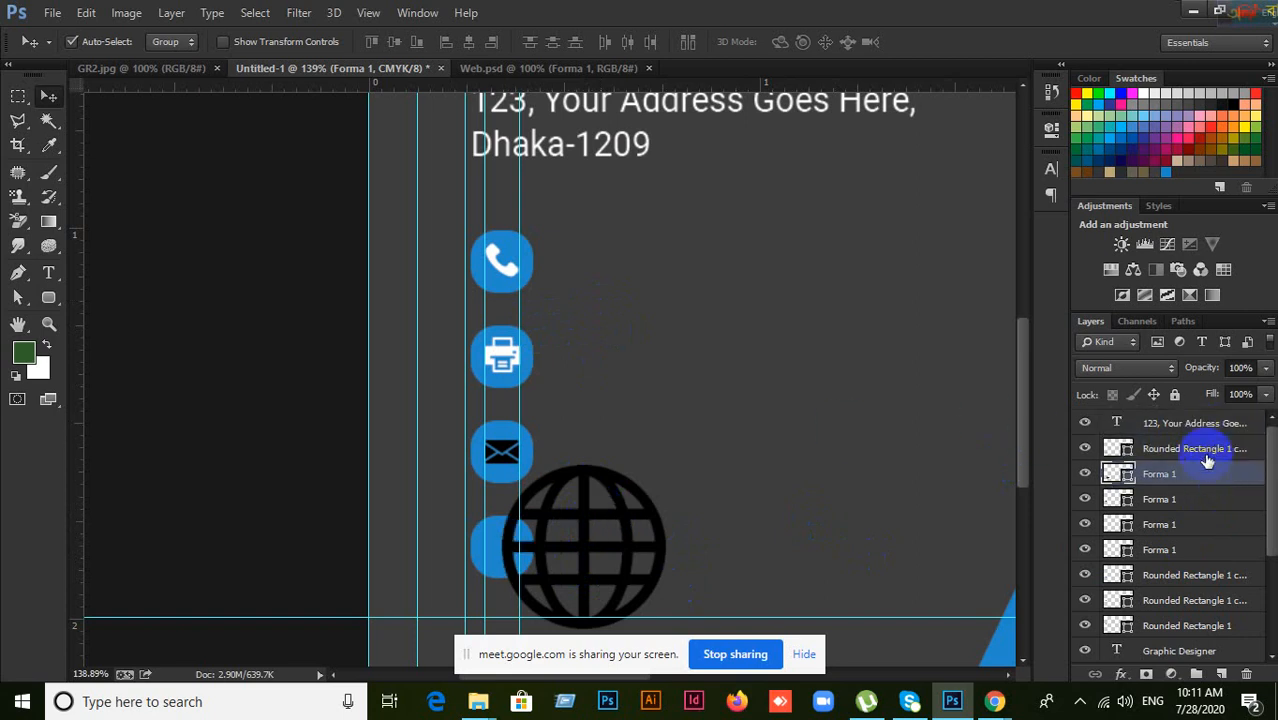
{"action": "key", "text": "ctrl+shift+bracketright"}
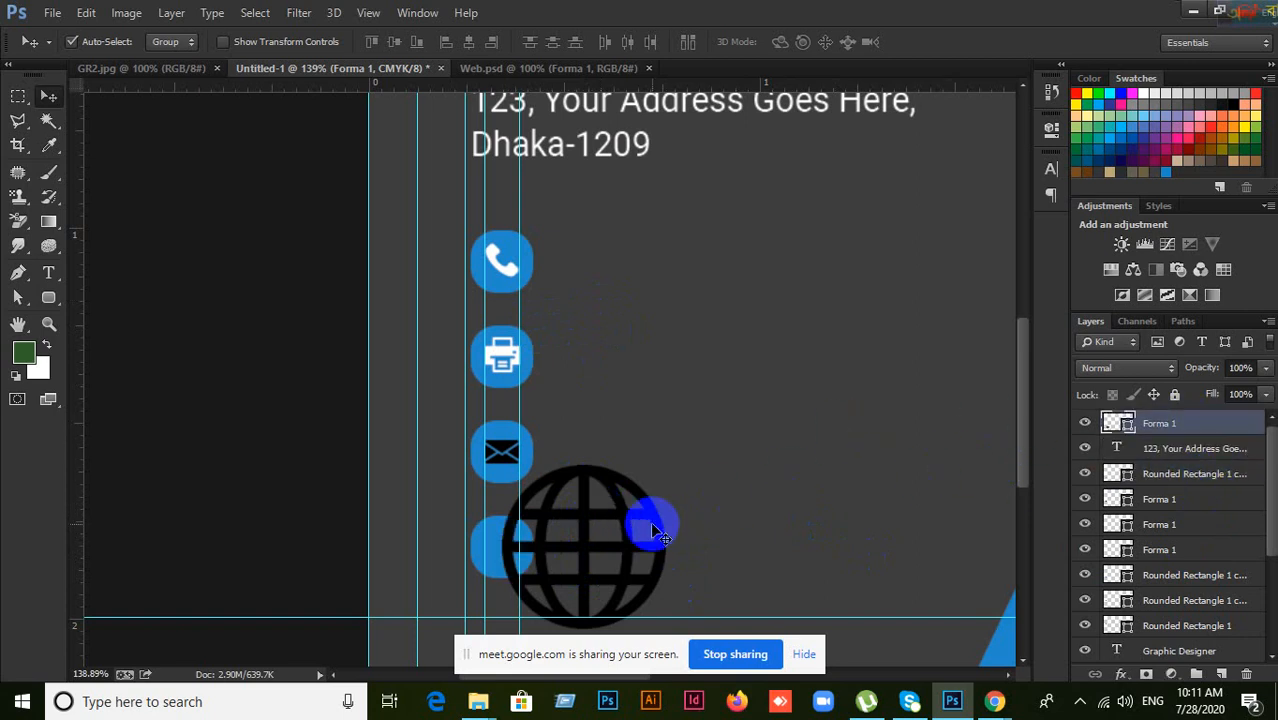
{"action": "left_click_drag", "start_coordinate": [633, 531], "coordinate": [608, 549]}
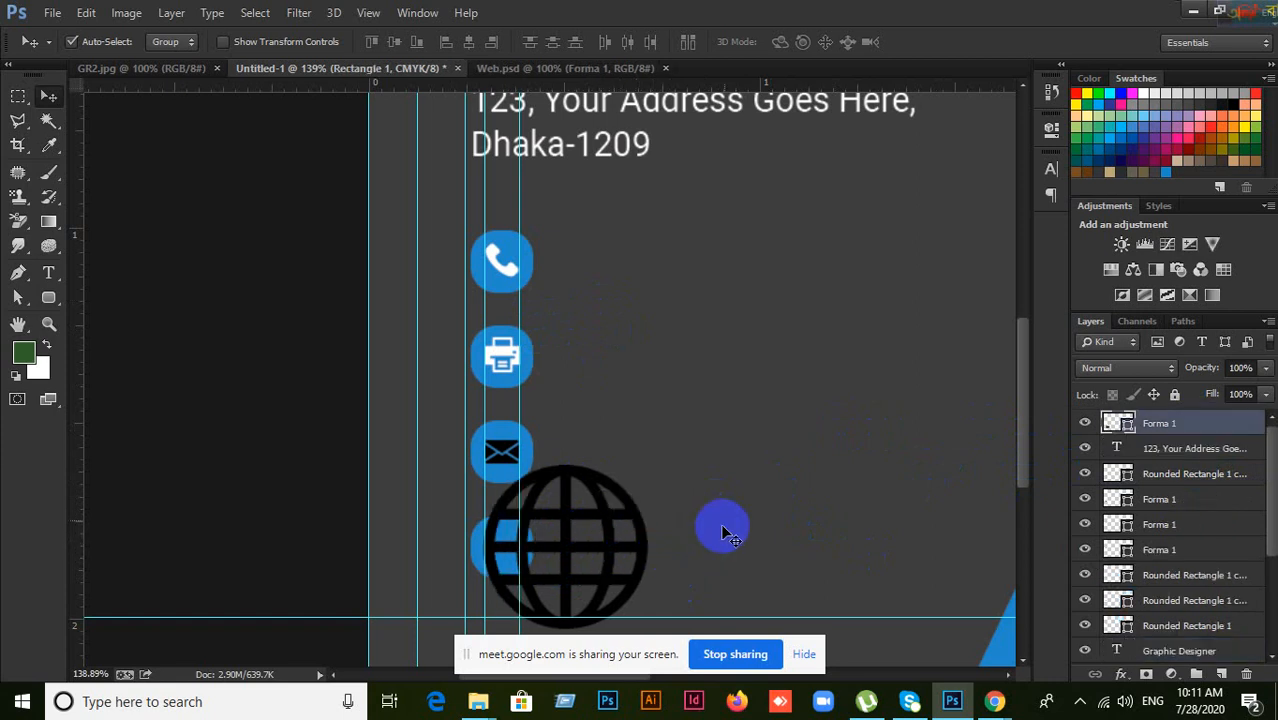
{"action": "scroll", "coordinate": [742, 505], "scroll_direction": "down", "scroll_amount": 3}
Step: Shrink the globe to about 23% and move it into the empty bottom blue square
{"action": "key", "text": "ctrl+t"}
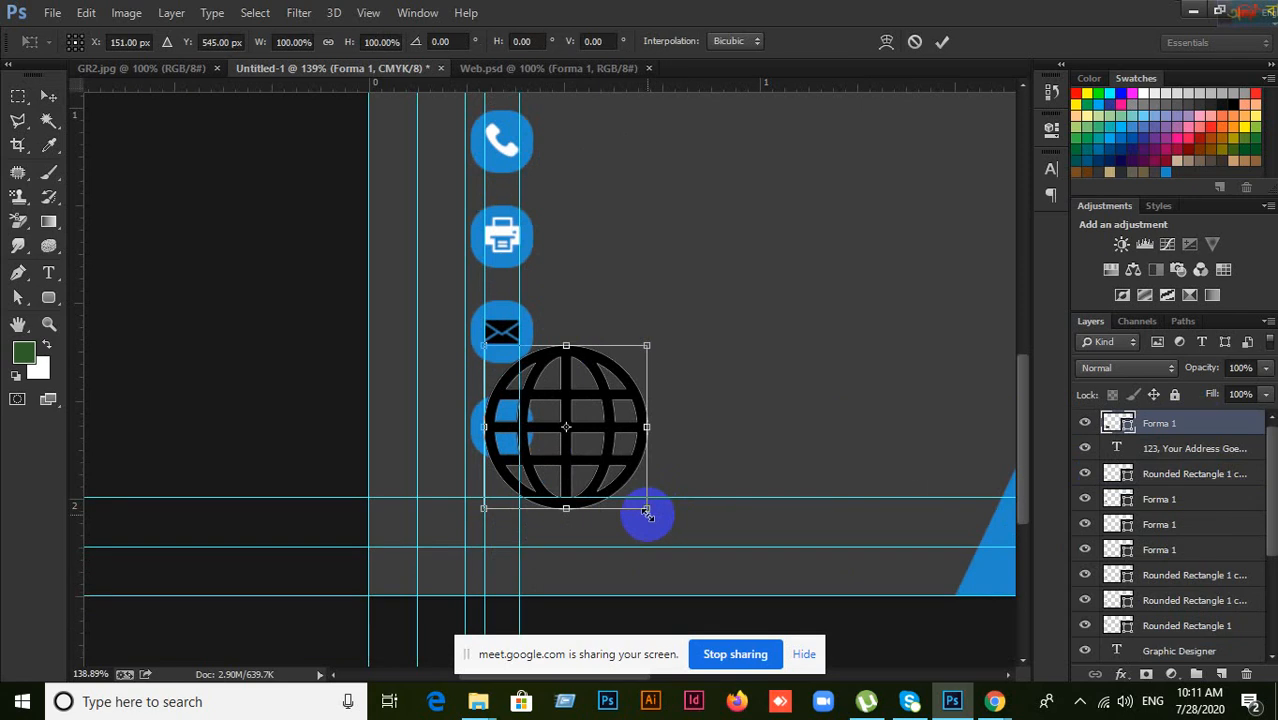
{"action": "left_click_drag", "start_coordinate": [647, 510], "coordinate": [515, 400]}
{"action": "left_click_drag", "start_coordinate": [511, 396], "coordinate": [502, 420]}
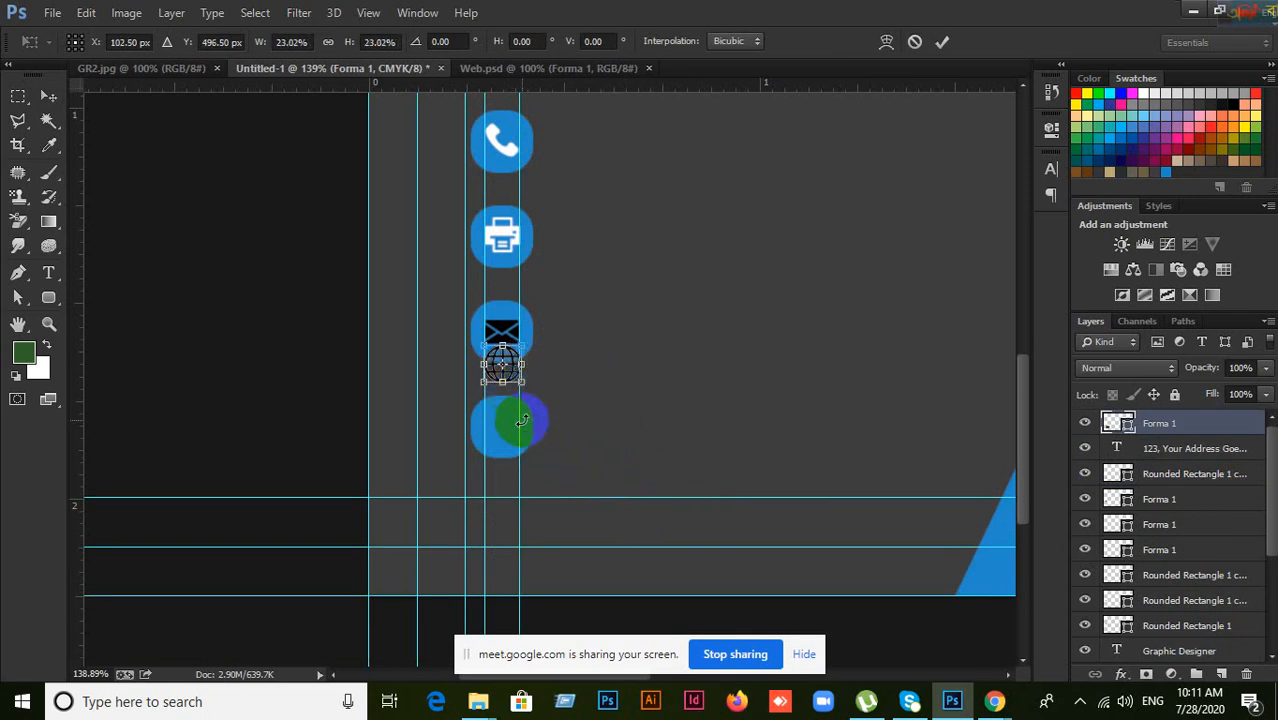
{"action": "left_click", "coordinate": [941, 41]}
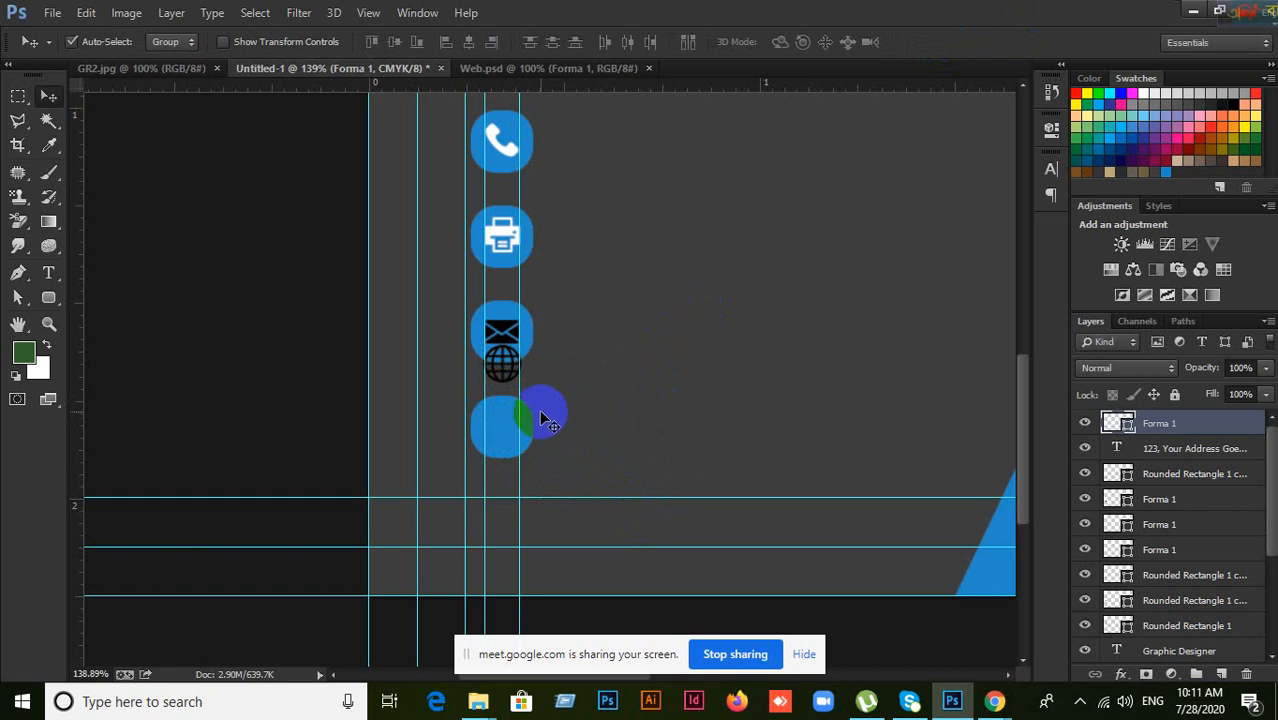
{"action": "scroll", "coordinate": [541, 415], "scroll_direction": "up", "scroll_amount": 4}
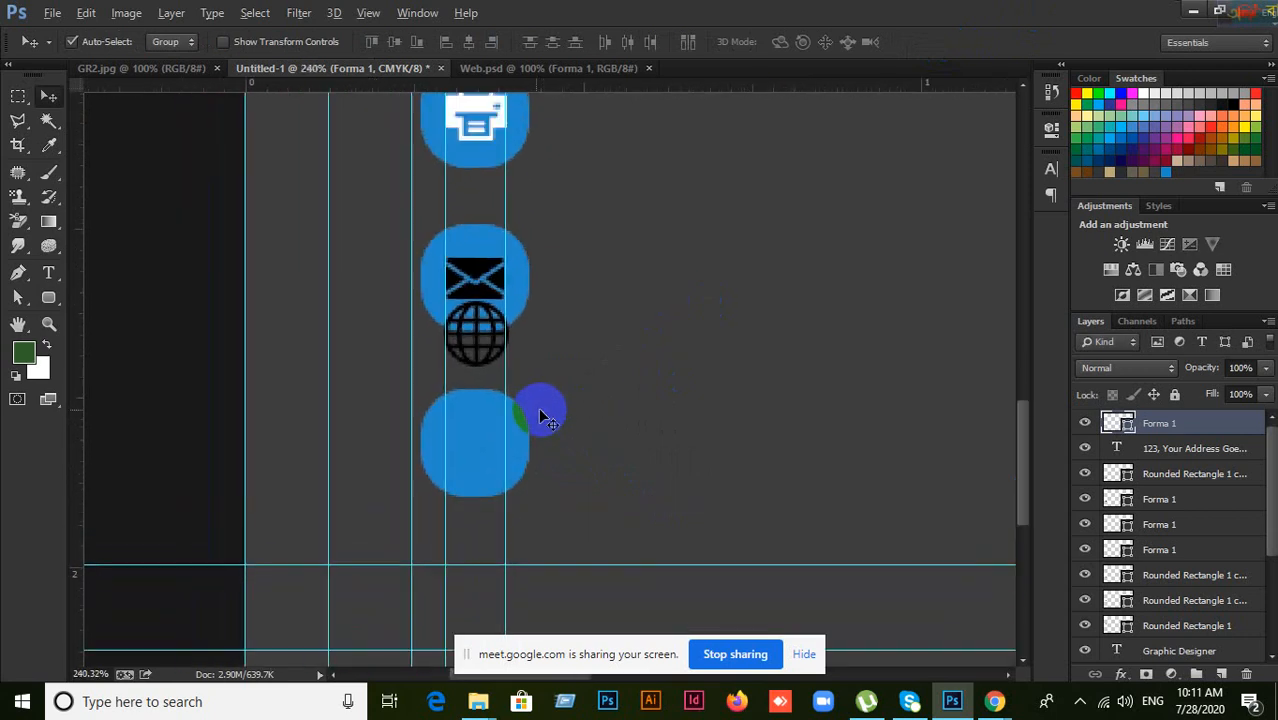
{"action": "left_click_drag", "start_coordinate": [498, 348], "coordinate": [486, 444]}
{"action": "scroll", "coordinate": [645, 355], "scroll_direction": "up", "scroll_amount": 1}
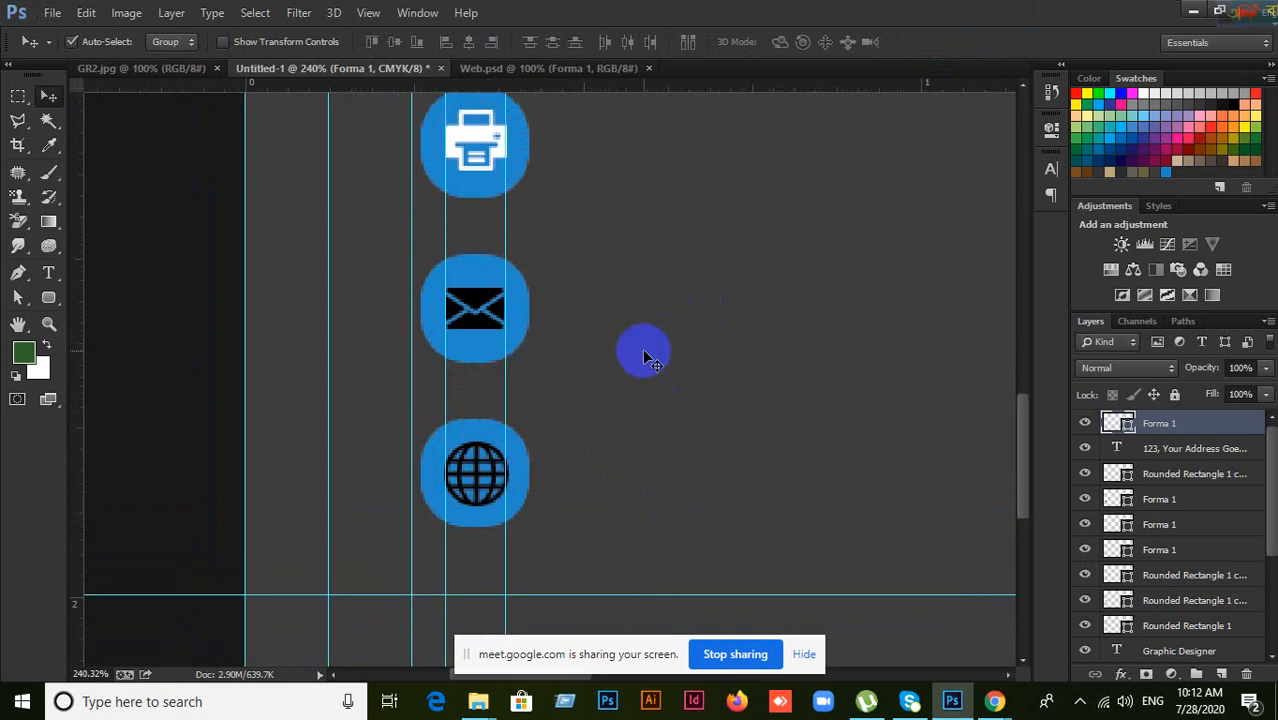
Step: Recolour the envelope icon white (#ffffff)
{"action": "left_click", "coordinate": [465, 308]}
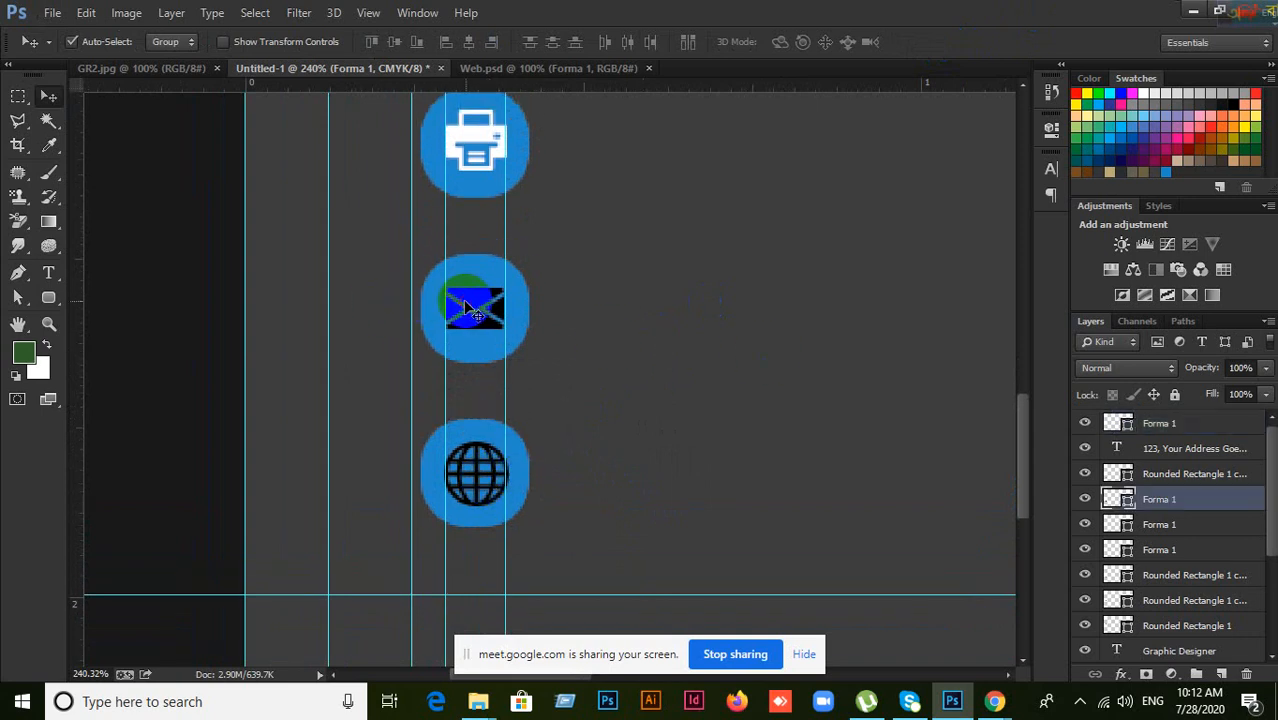
{"action": "double_click", "coordinate": [1118, 500]}
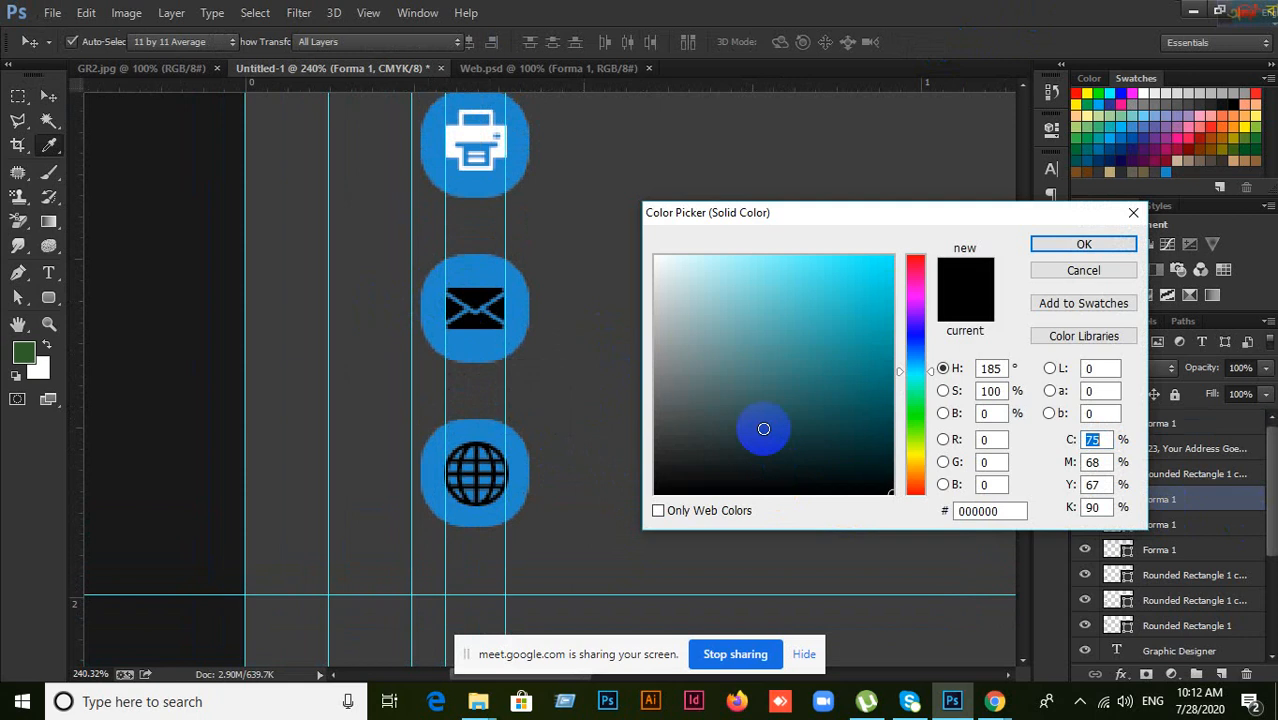
{"action": "mouse_move", "coordinate": [763, 428]}
{"action": "left_mouse_down"}
{"action": "mouse_move", "coordinate": [673, 262]}
{"action": "mouse_move", "coordinate": [636, 238]}
{"action": "left_mouse_up"}
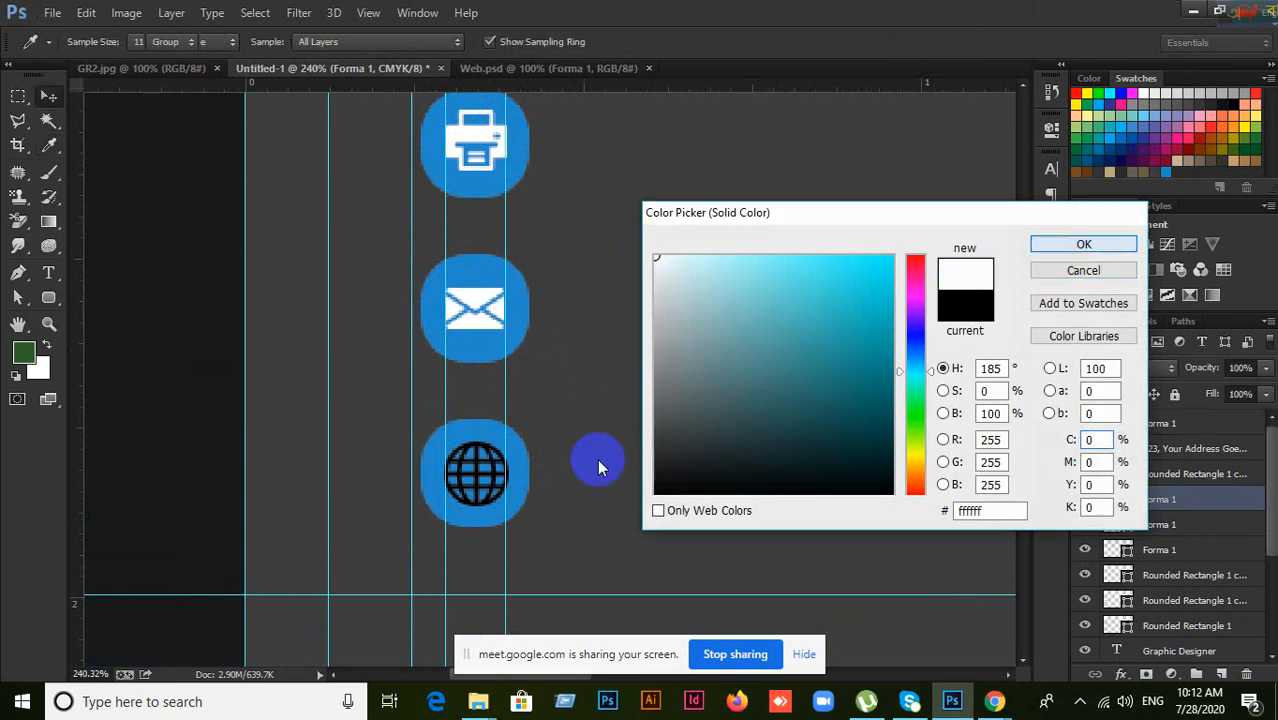
{"action": "key", "text": "Return"}
Step: Recolour the globe icon white (#ffffff)
{"action": "left_click", "coordinate": [488, 496]}
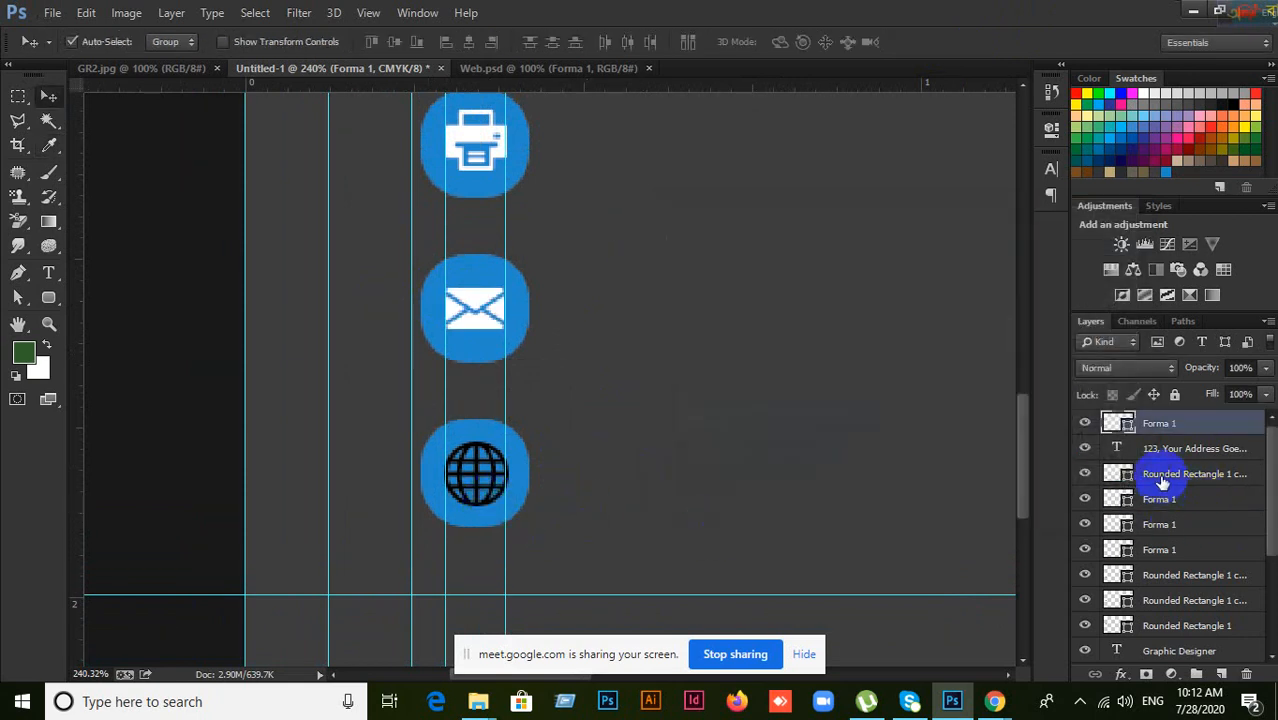
{"action": "double_click", "coordinate": [1118, 425]}
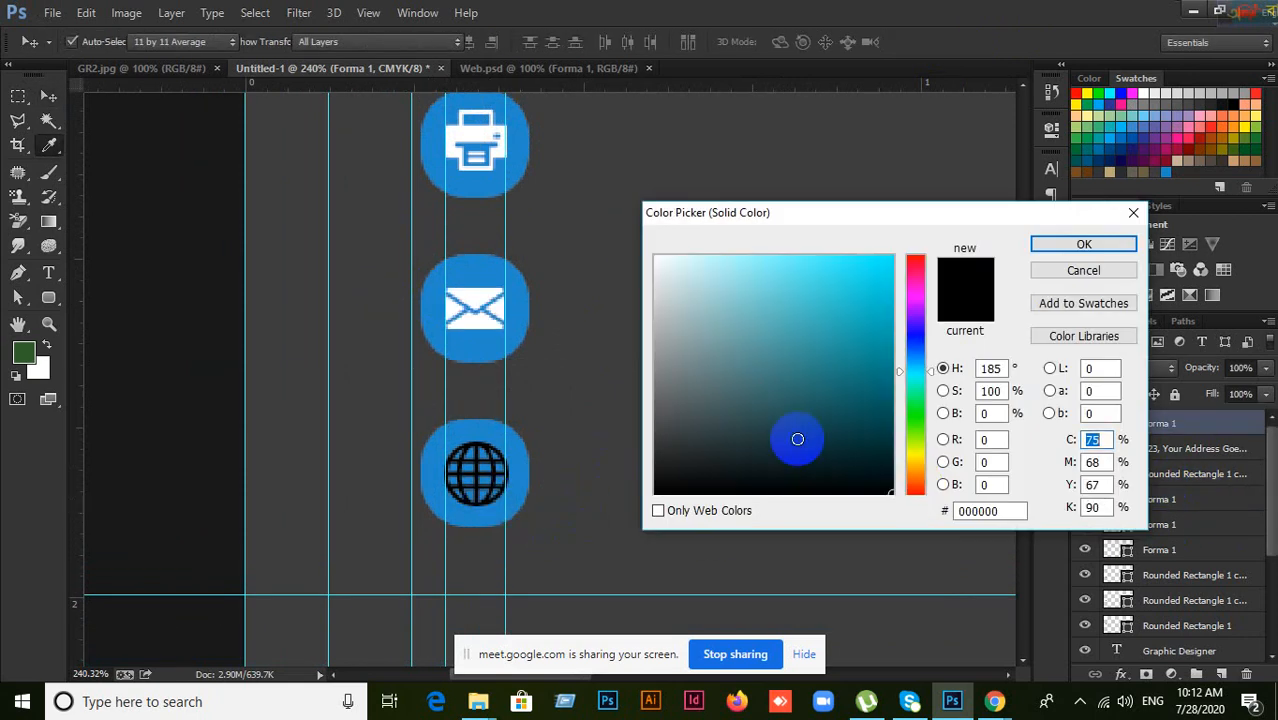
{"action": "mouse_move", "coordinate": [797, 438]}
{"action": "left_mouse_down"}
{"action": "mouse_move", "coordinate": [797, 412]}
{"action": "mouse_move", "coordinate": [616, 234]}
{"action": "left_mouse_up"}
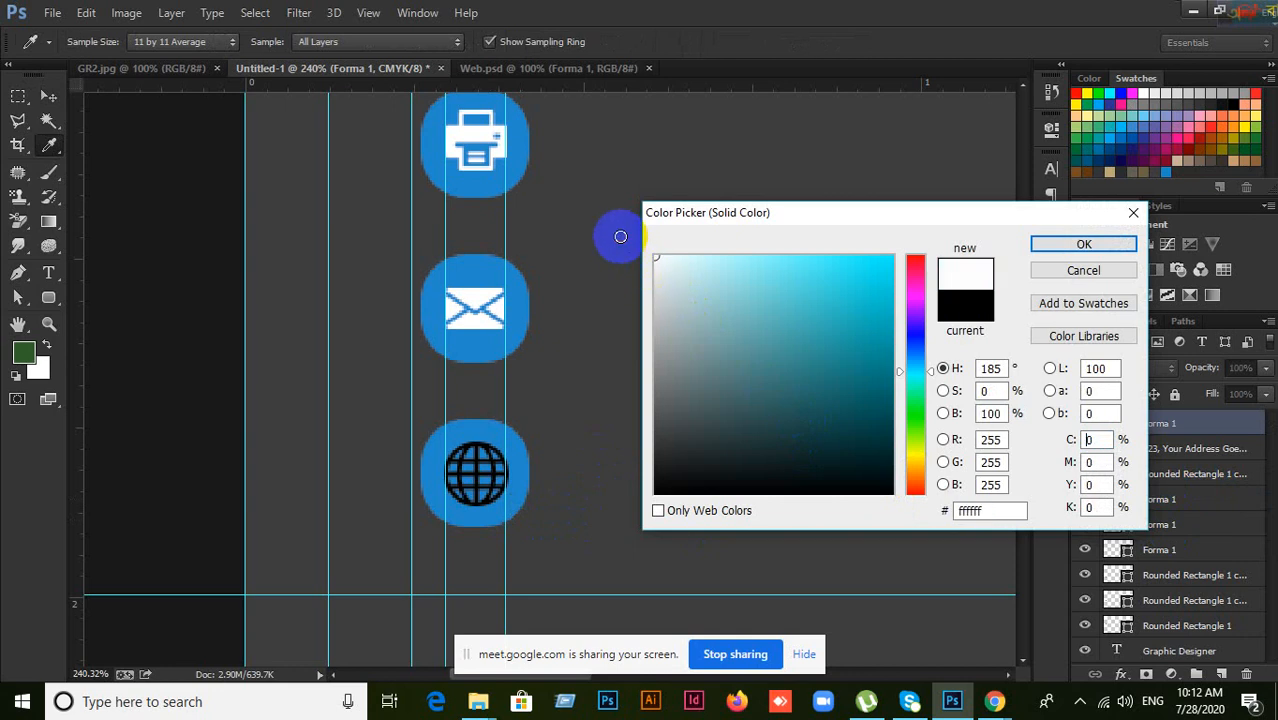
{"action": "left_click", "coordinate": [1080, 246]}
{"action": "scroll", "coordinate": [672, 435], "scroll_direction": "down", "scroll_amount": 3}
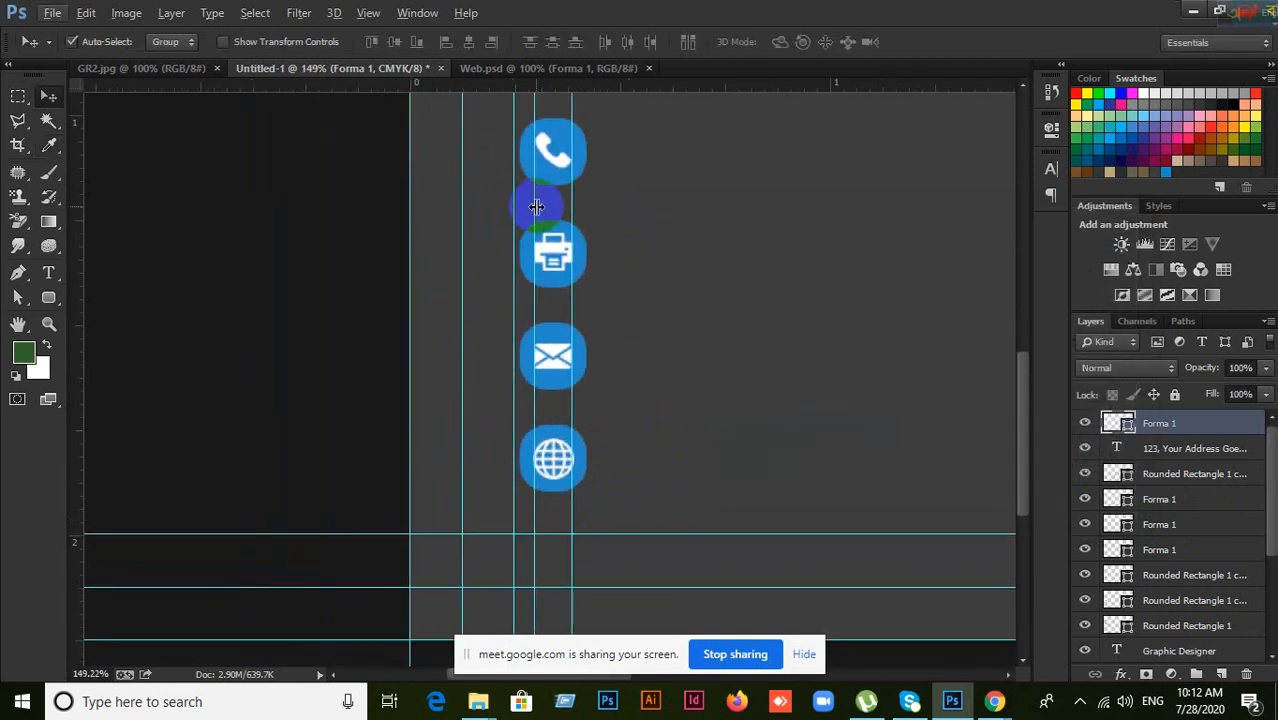
{"action": "left_click_drag", "start_coordinate": [536, 206], "coordinate": [20, 205]}
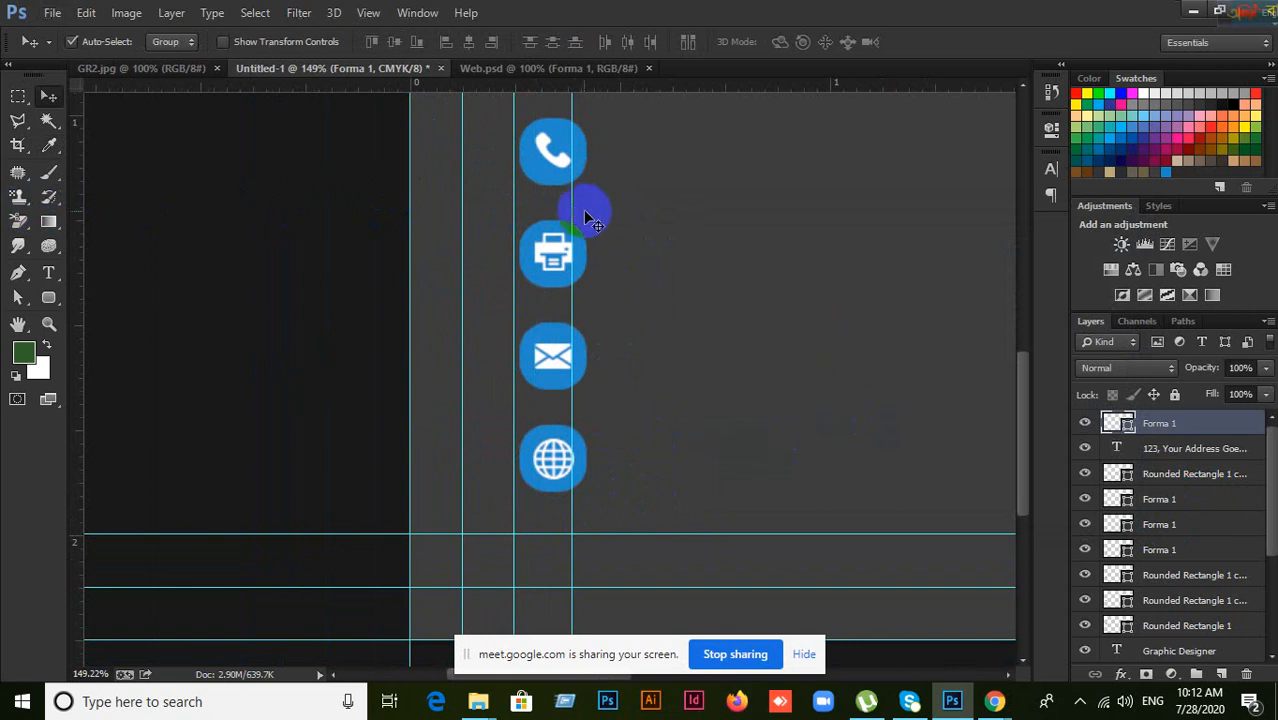
{"action": "left_click_drag", "start_coordinate": [571, 205], "coordinate": [45, 200]}
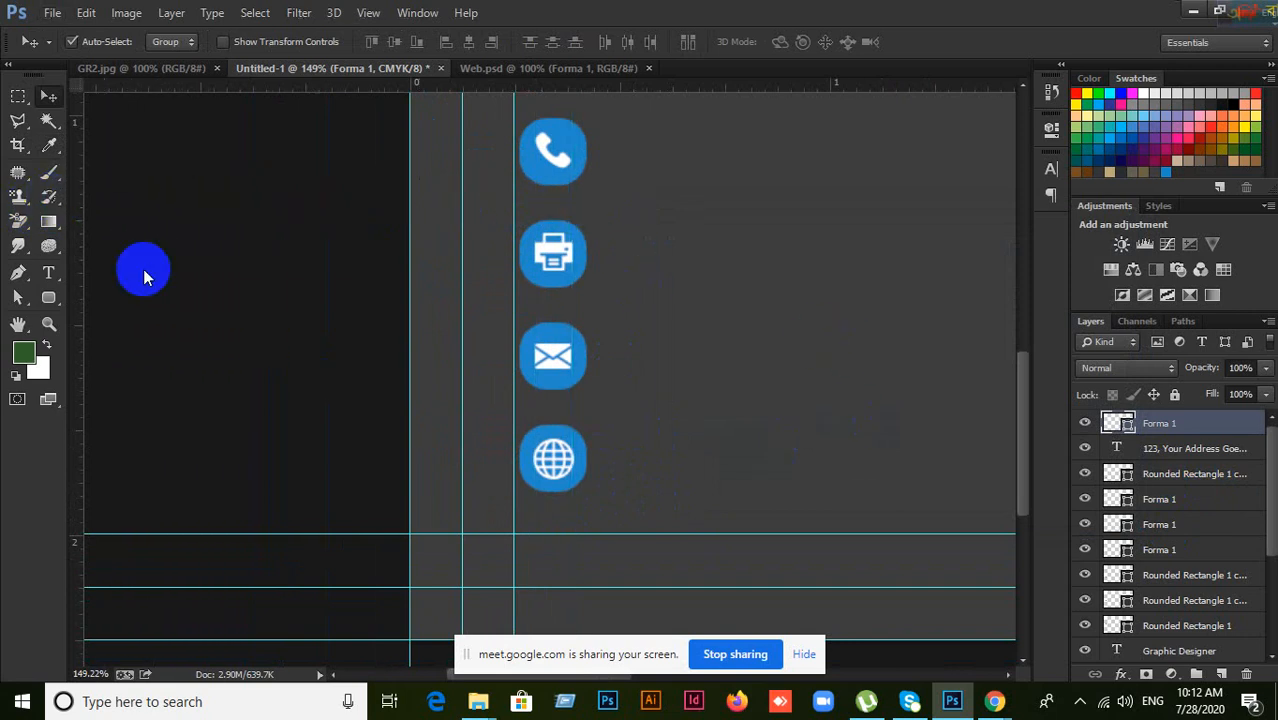
{"action": "scroll", "coordinate": [625, 362], "scroll_direction": "up", "scroll_amount": 3}
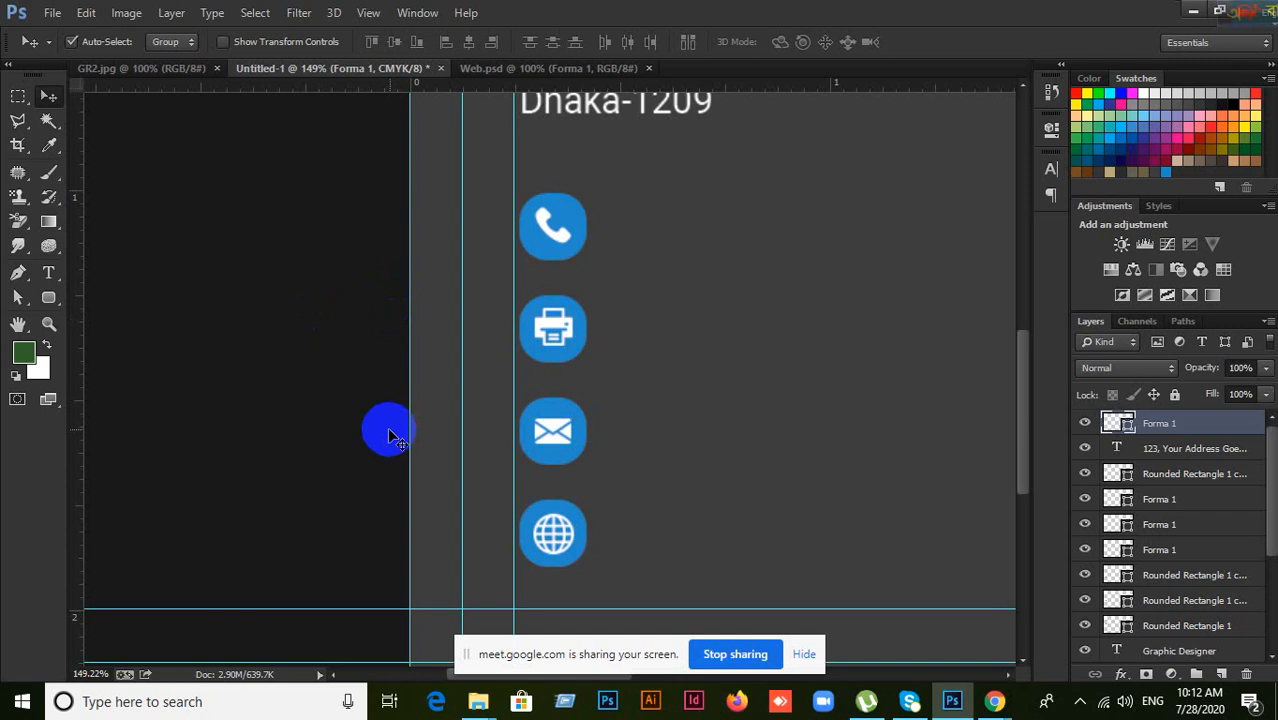
{"action": "scroll", "coordinate": [616, 365], "scroll_direction": "down", "scroll_amount": 3}
{"action": "scroll", "coordinate": [597, 338], "scroll_direction": "up", "scroll_amount": 6}
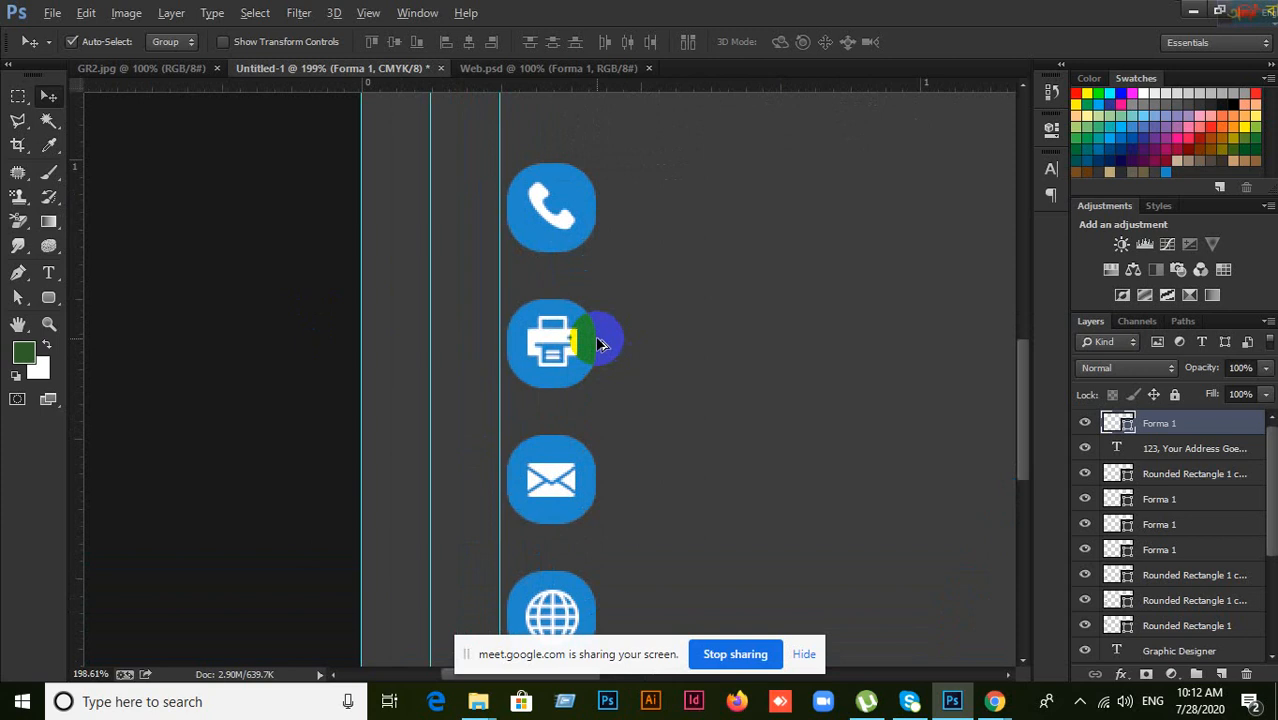
{"action": "scroll", "coordinate": [702, 345], "scroll_direction": "down", "scroll_amount": 2}
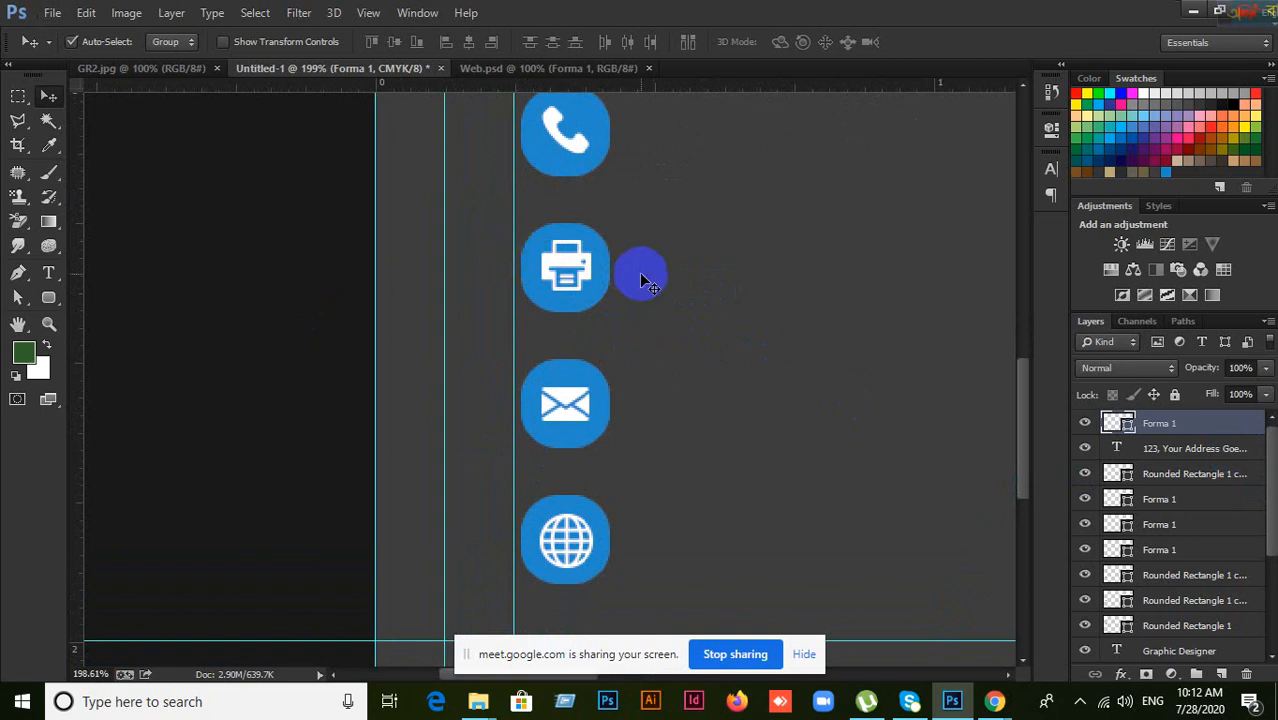
{"action": "scroll", "coordinate": [641, 274], "scroll_direction": "down", "scroll_amount": 3}
{"action": "scroll", "coordinate": [641, 274], "scroll_direction": "up", "scroll_amount": 3}
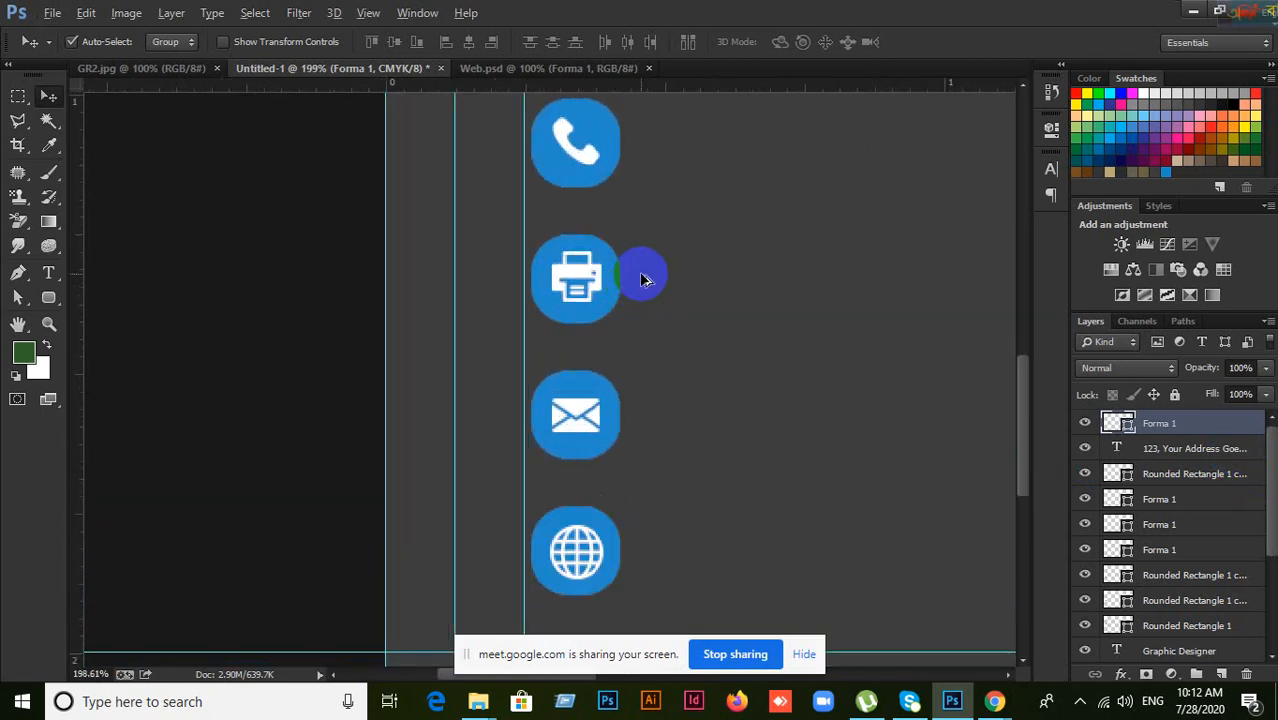
{"action": "left_click_drag", "start_coordinate": [690, 220], "coordinate": [646, 213]}
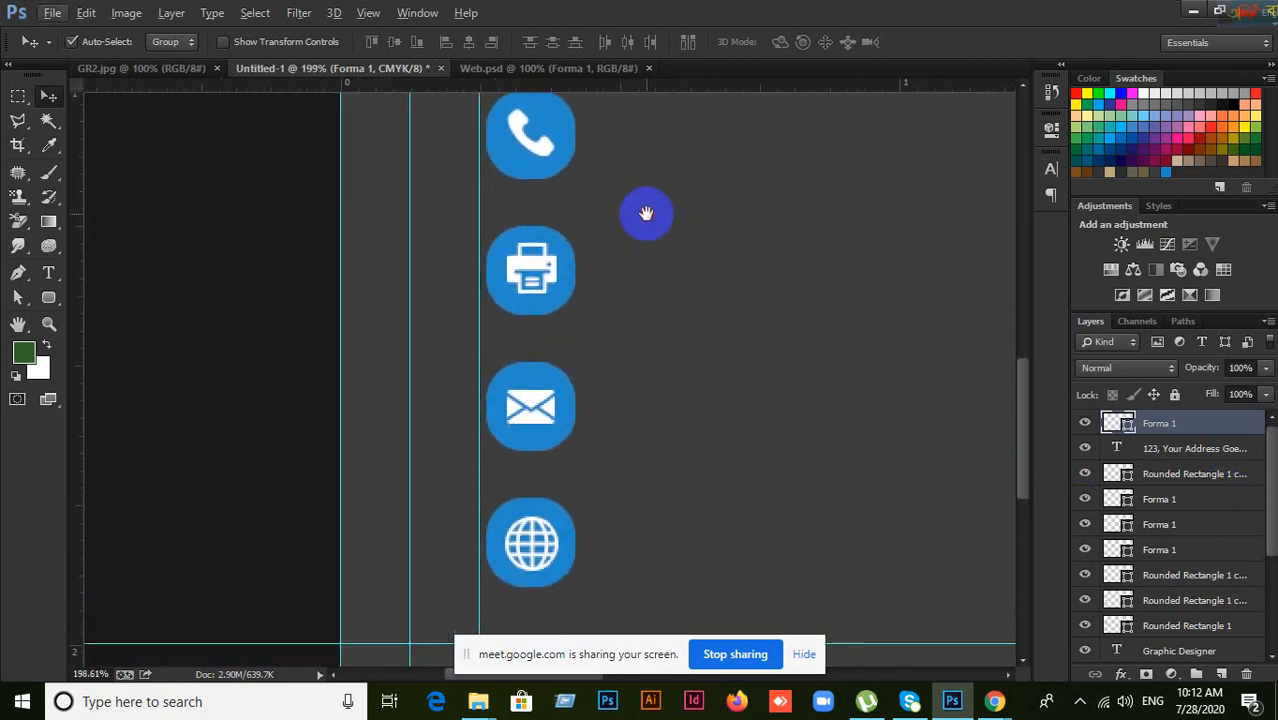
{"action": "left_click", "coordinate": [540, 150]}
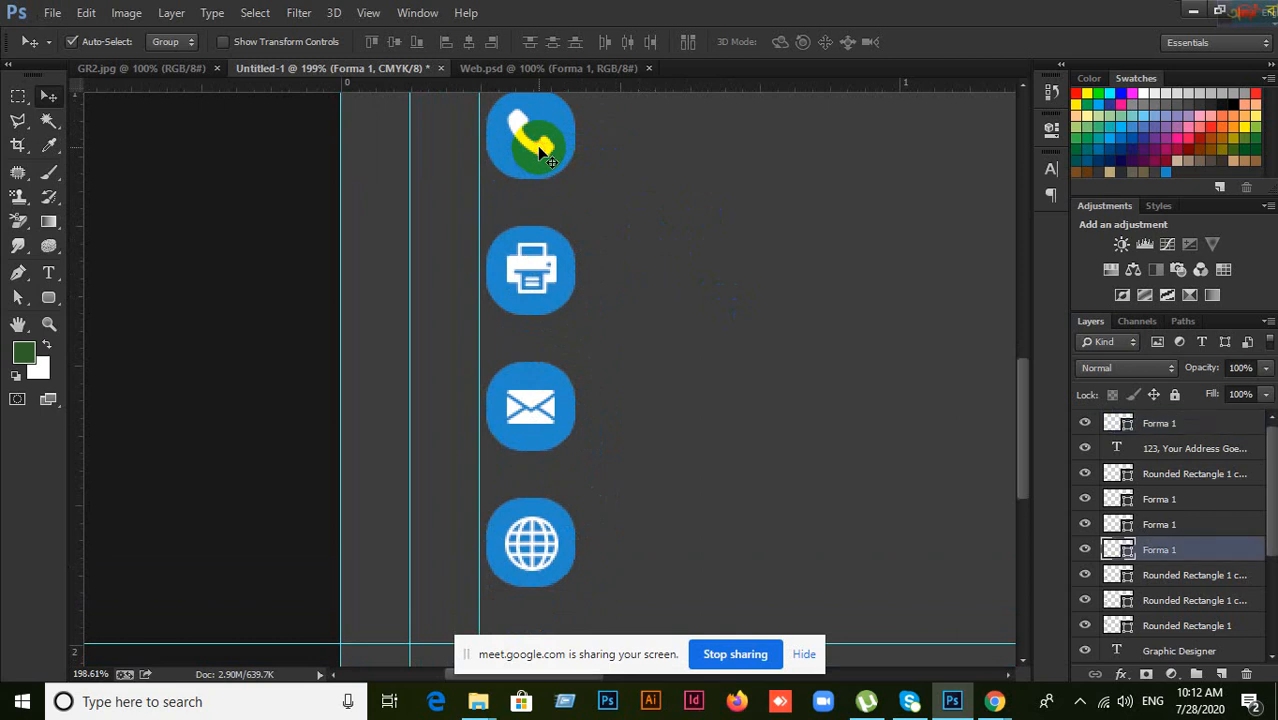
{"action": "left_click", "coordinate": [1085, 549]}
{"action": "left_click", "coordinate": [1085, 549]}
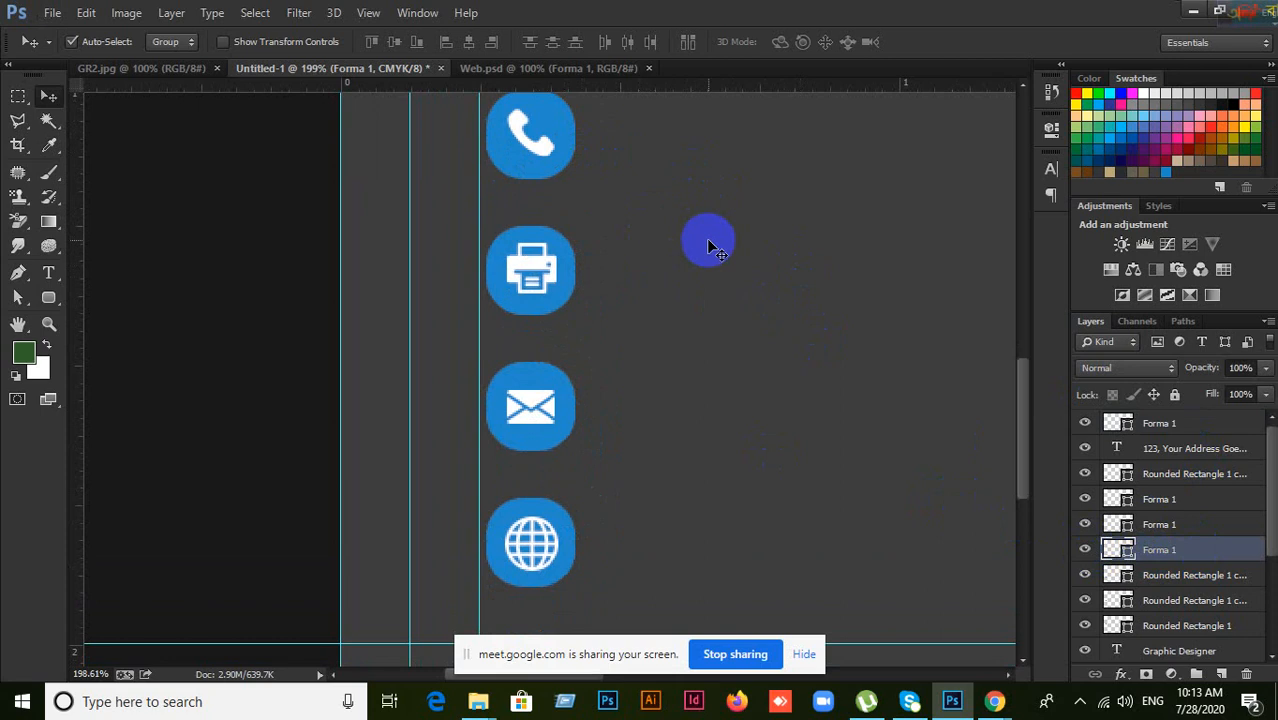
{"action": "left_click", "coordinate": [542, 147]}
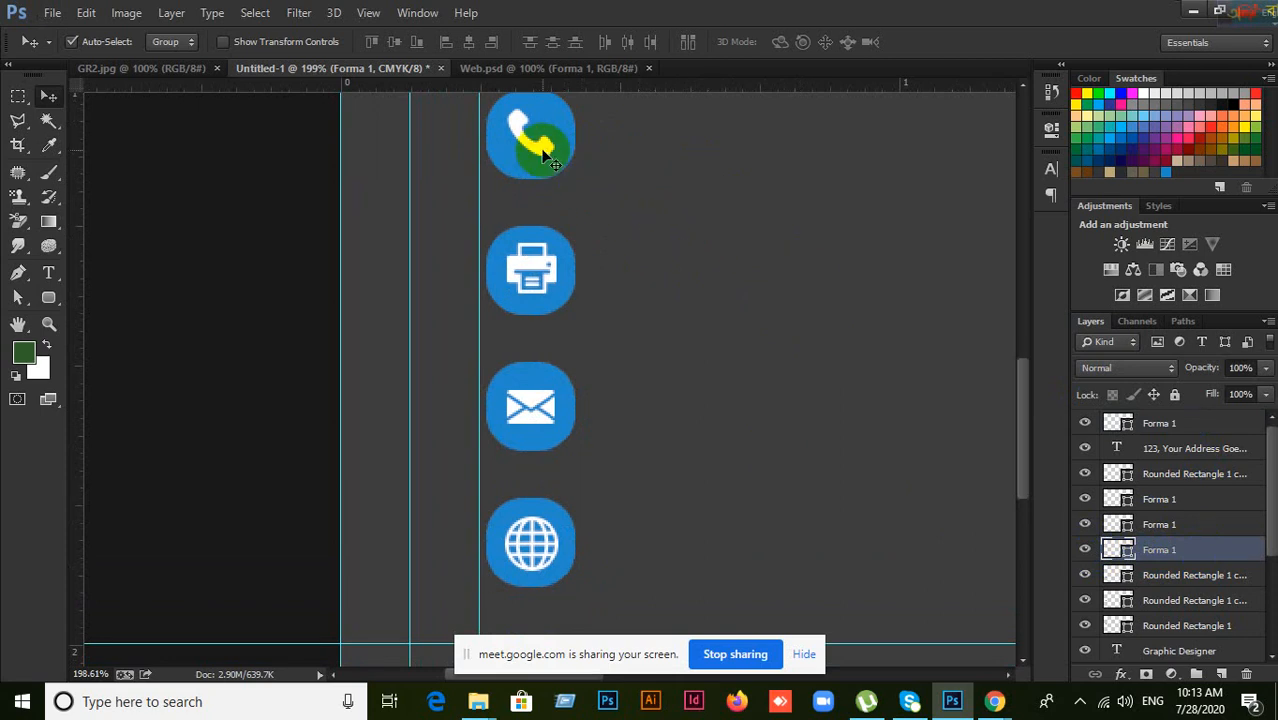
{"action": "left_click_drag", "start_coordinate": [543, 150], "coordinate": [743, 249]}
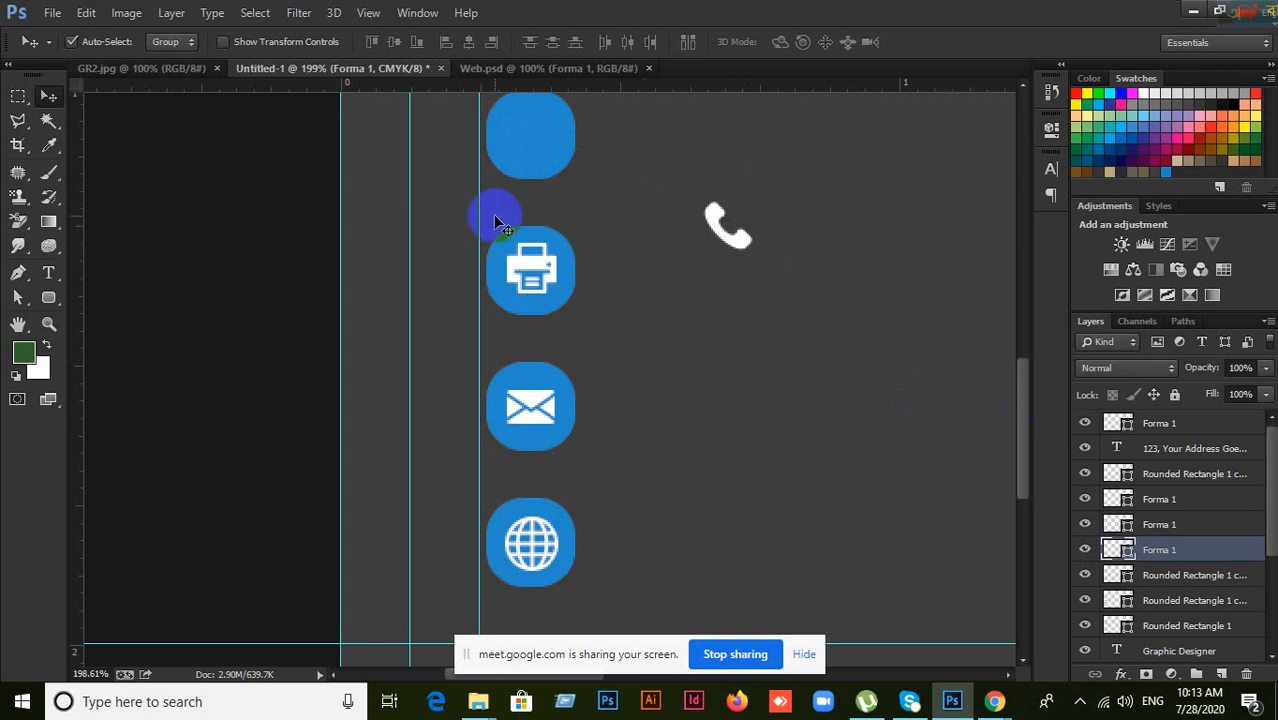
{"action": "left_click_drag", "start_coordinate": [479, 214], "coordinate": [457, 214]}
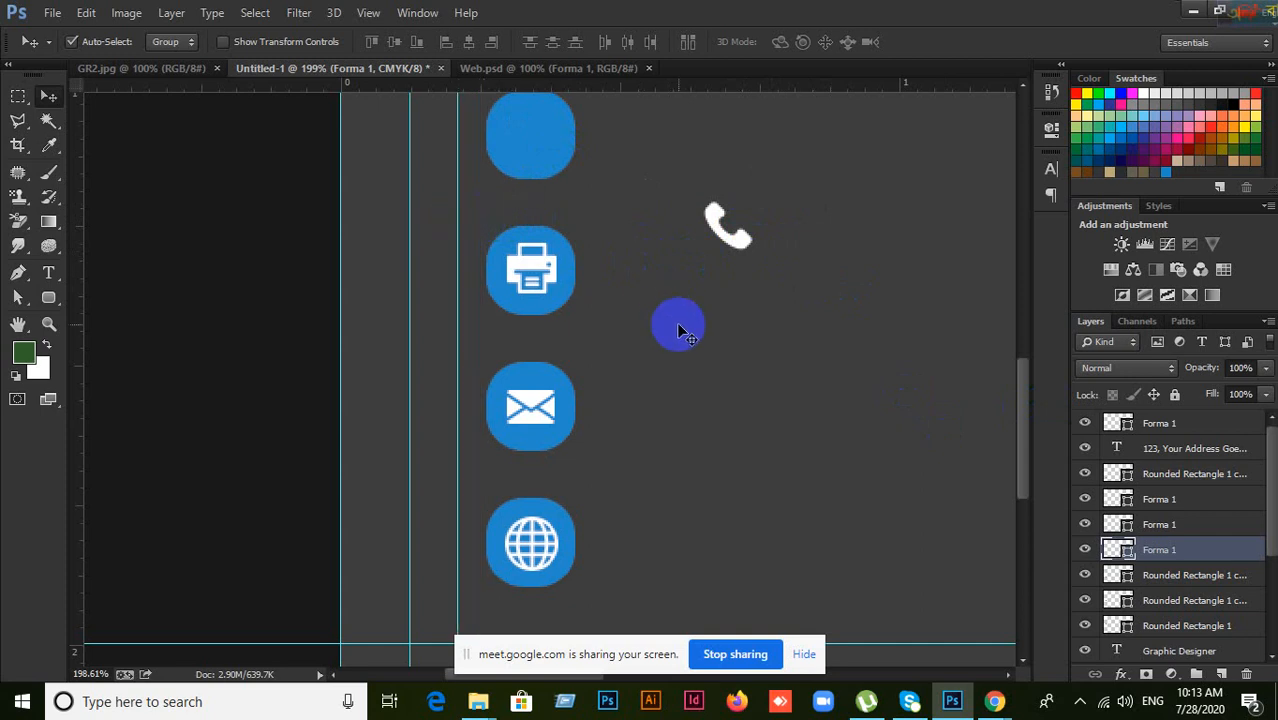
{"action": "key", "text": "ctrl+z"}
{"action": "left_click_drag", "start_coordinate": [745, 244], "coordinate": [542, 145]}
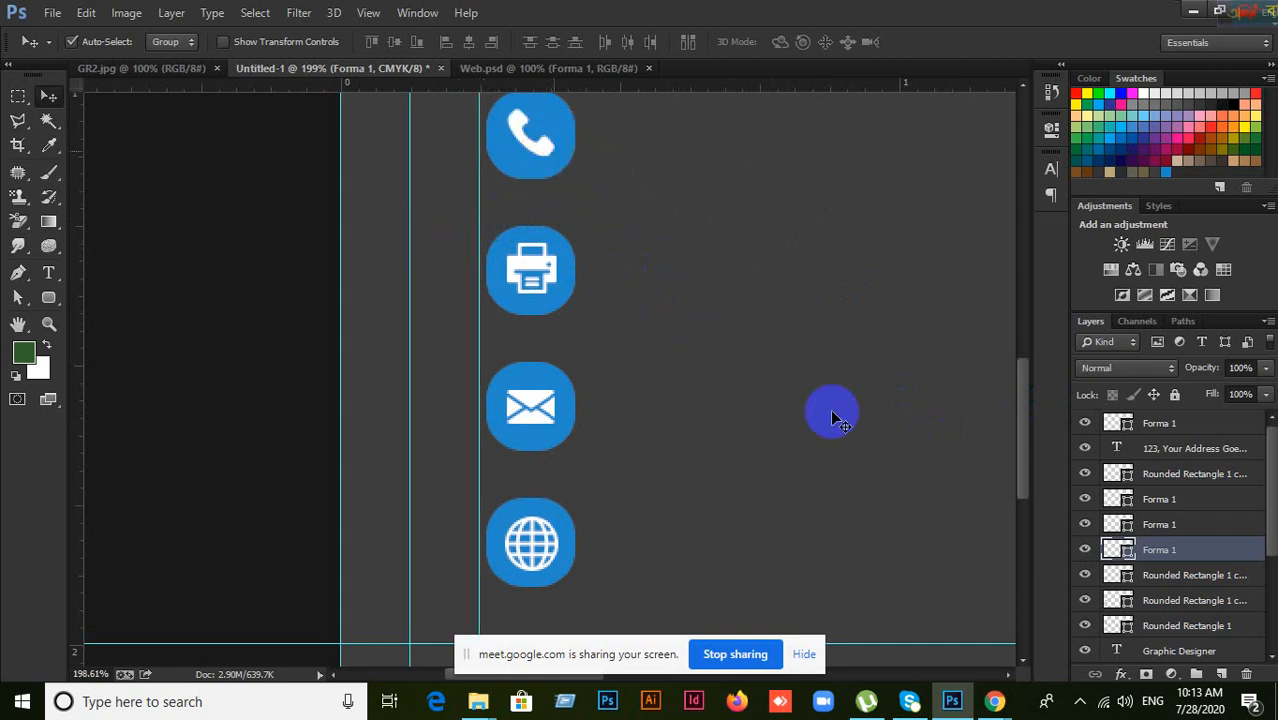
{"action": "left_click", "coordinate": [1212, 528]}
{"action": "scroll", "coordinate": [690, 428], "scroll_direction": "up", "scroll_amount": 2}
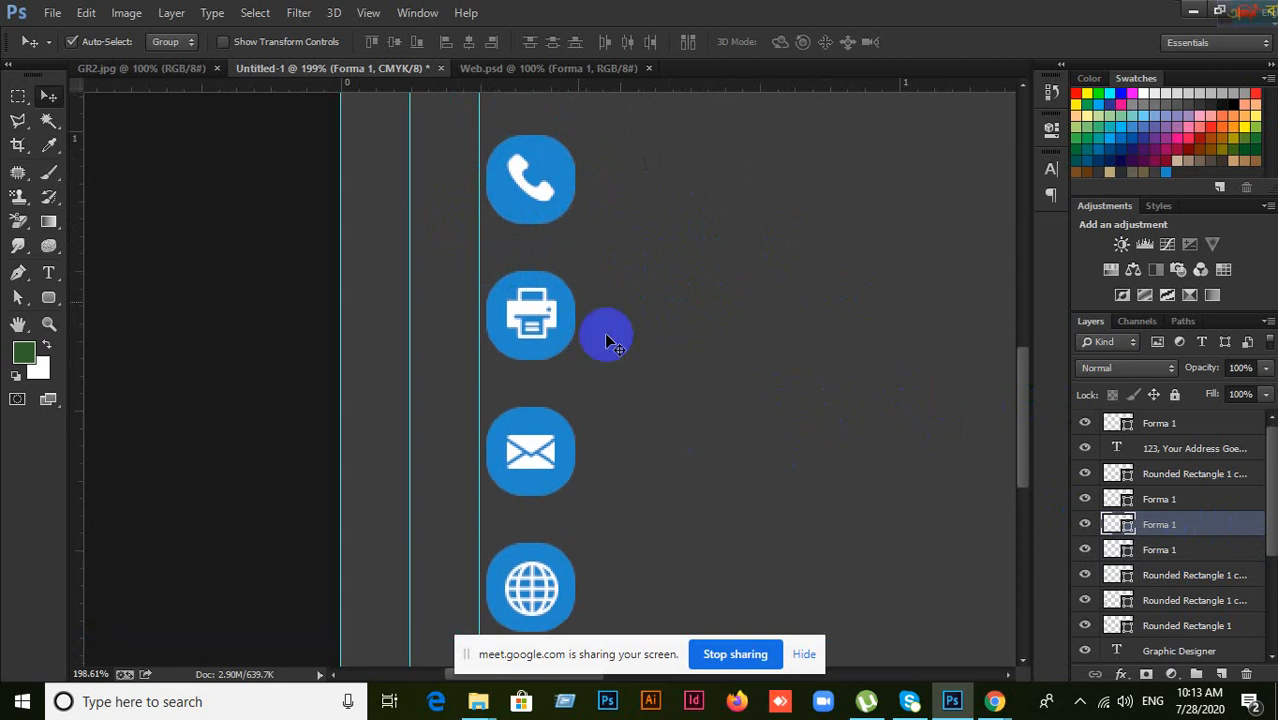
{"action": "left_click", "coordinate": [530, 188]}
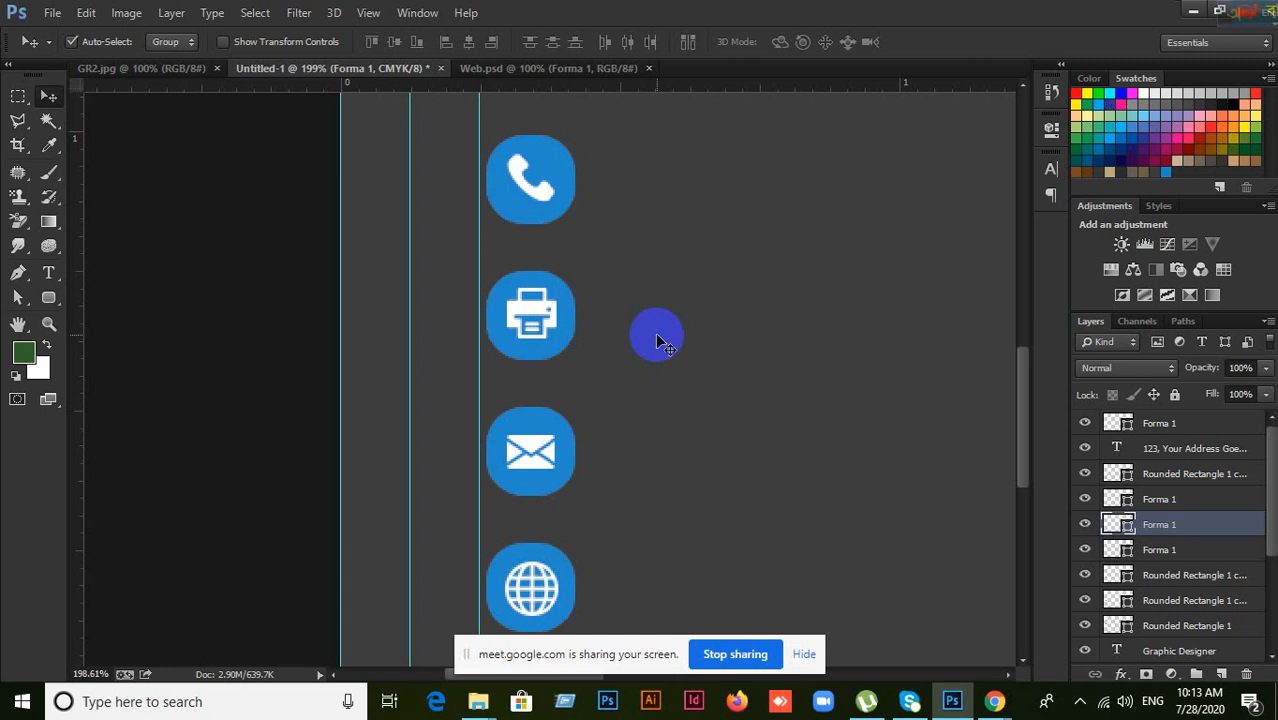
{"action": "scroll", "coordinate": [660, 340], "scroll_direction": "down", "scroll_amount": 3}
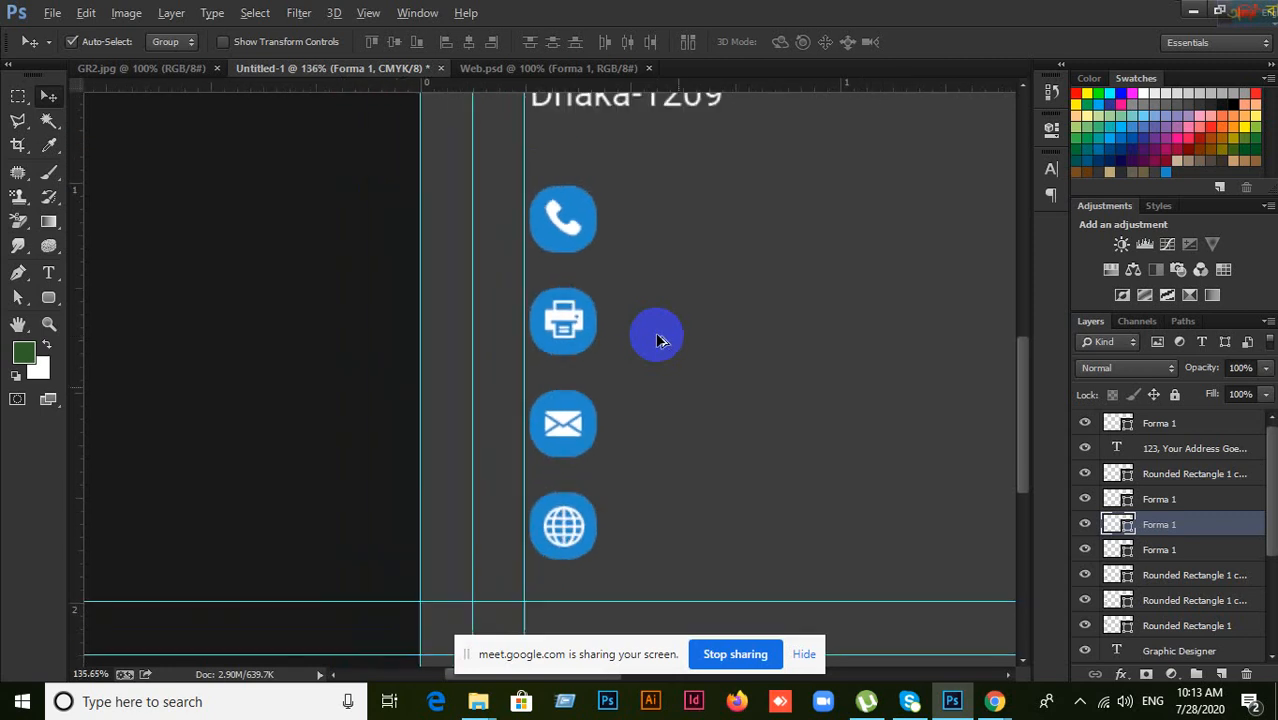
{"action": "scroll", "coordinate": [705, 358], "scroll_direction": "up", "scroll_amount": 2}
{"action": "scroll", "coordinate": [705, 360], "scroll_direction": "down", "scroll_amount": 1}
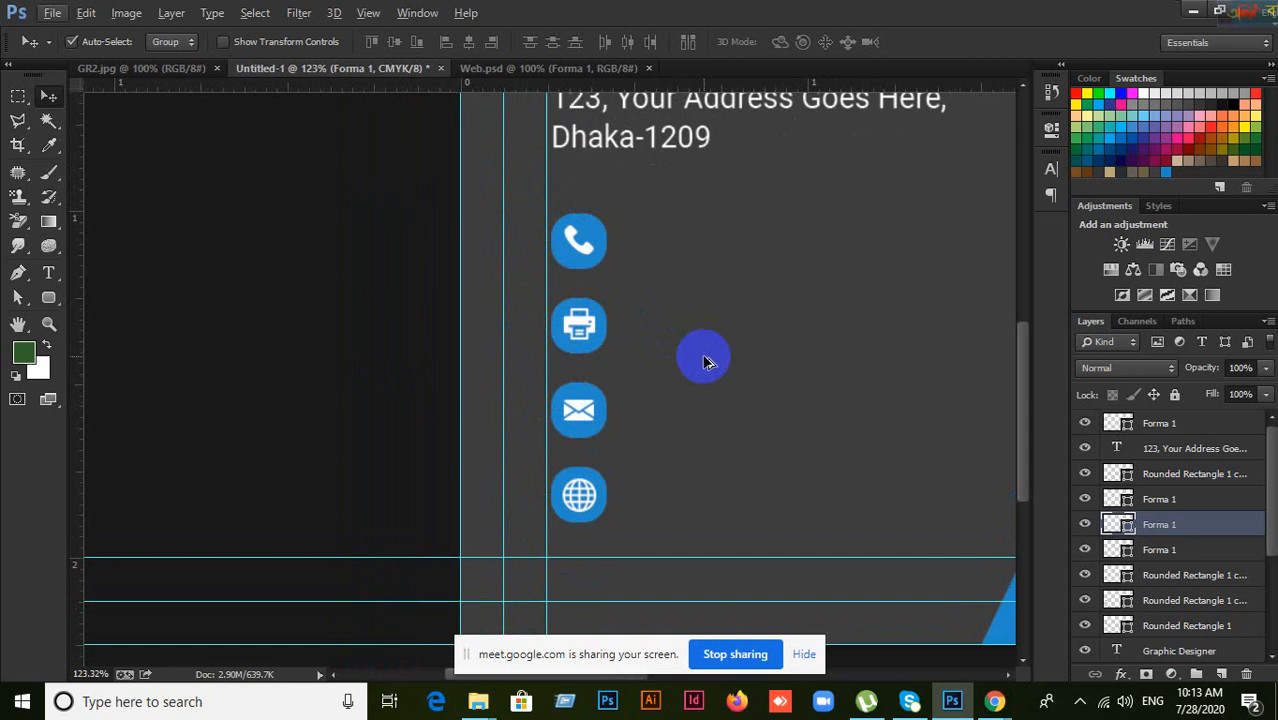
{"action": "scroll", "coordinate": [704, 360], "scroll_direction": "up", "scroll_amount": 1}
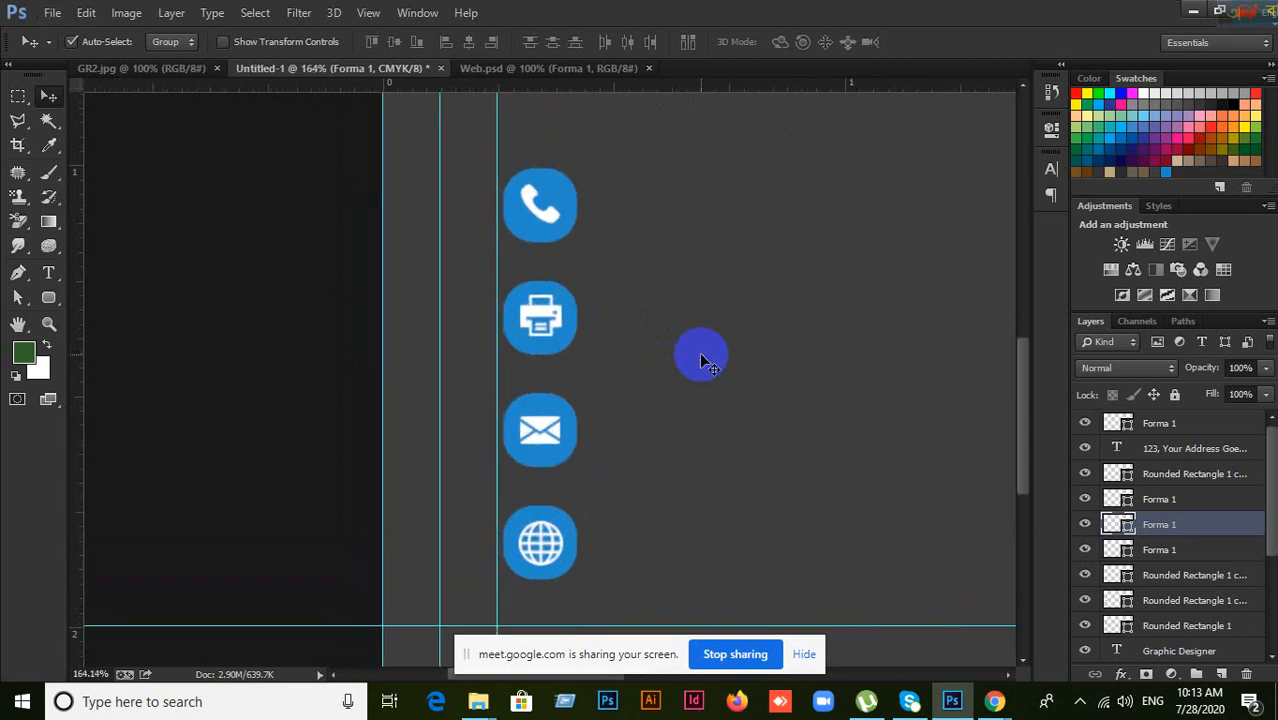
{"action": "left_click_drag", "start_coordinate": [731, 369], "coordinate": [699, 267]}
{"action": "scroll", "coordinate": [705, 331], "scroll_direction": "up", "scroll_amount": 3}
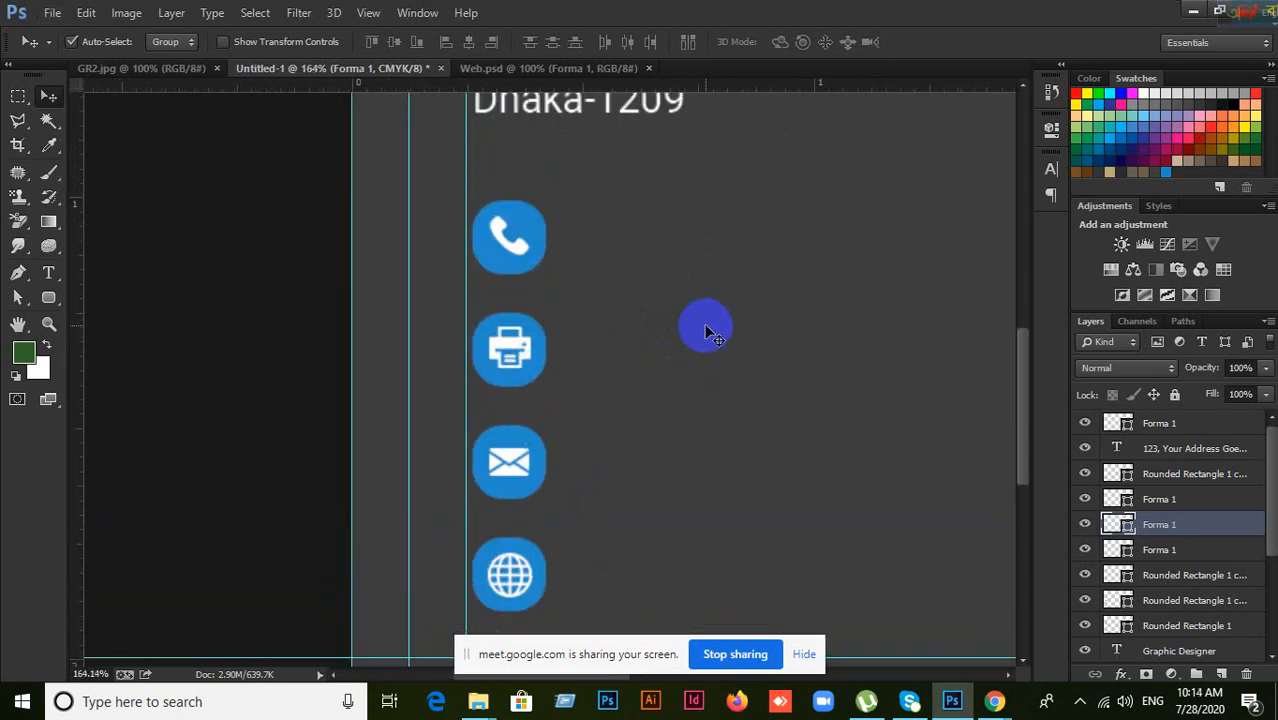
{"action": "scroll", "coordinate": [706, 325], "scroll_direction": "down", "scroll_amount": 2}
{"action": "left_click", "coordinate": [505, 183]}
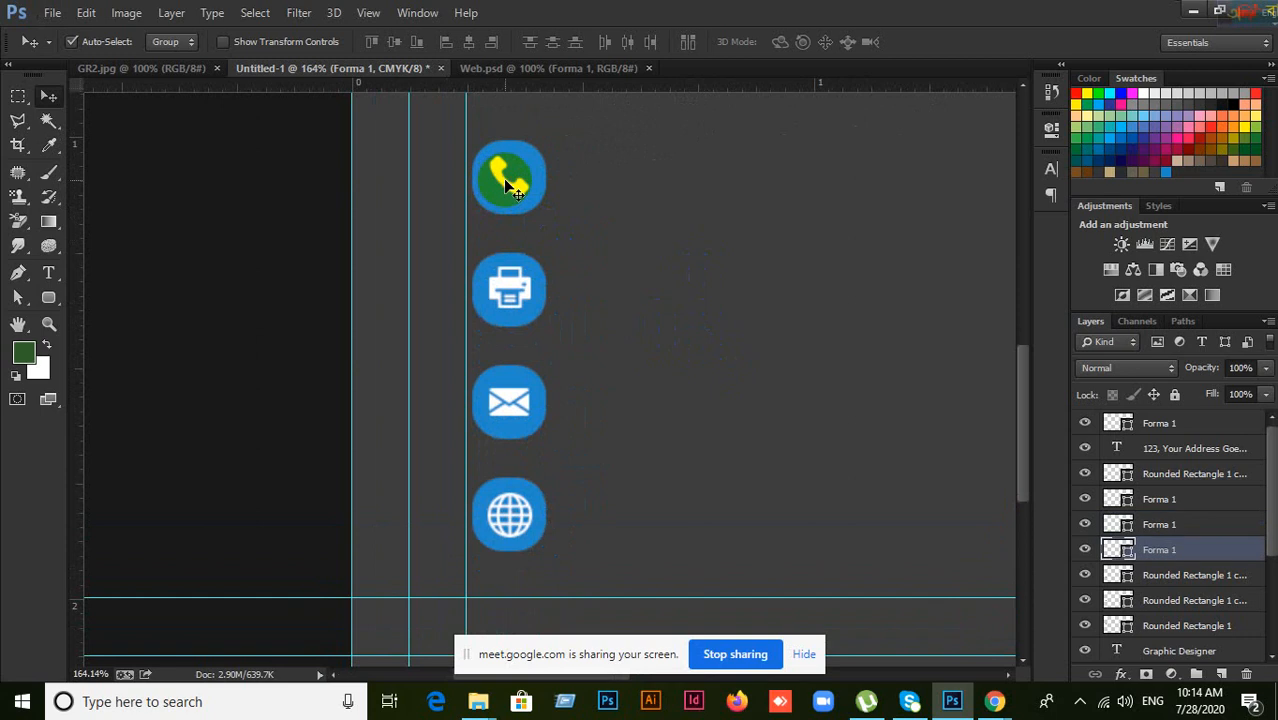
{"action": "left_click", "coordinate": [1085, 551]}
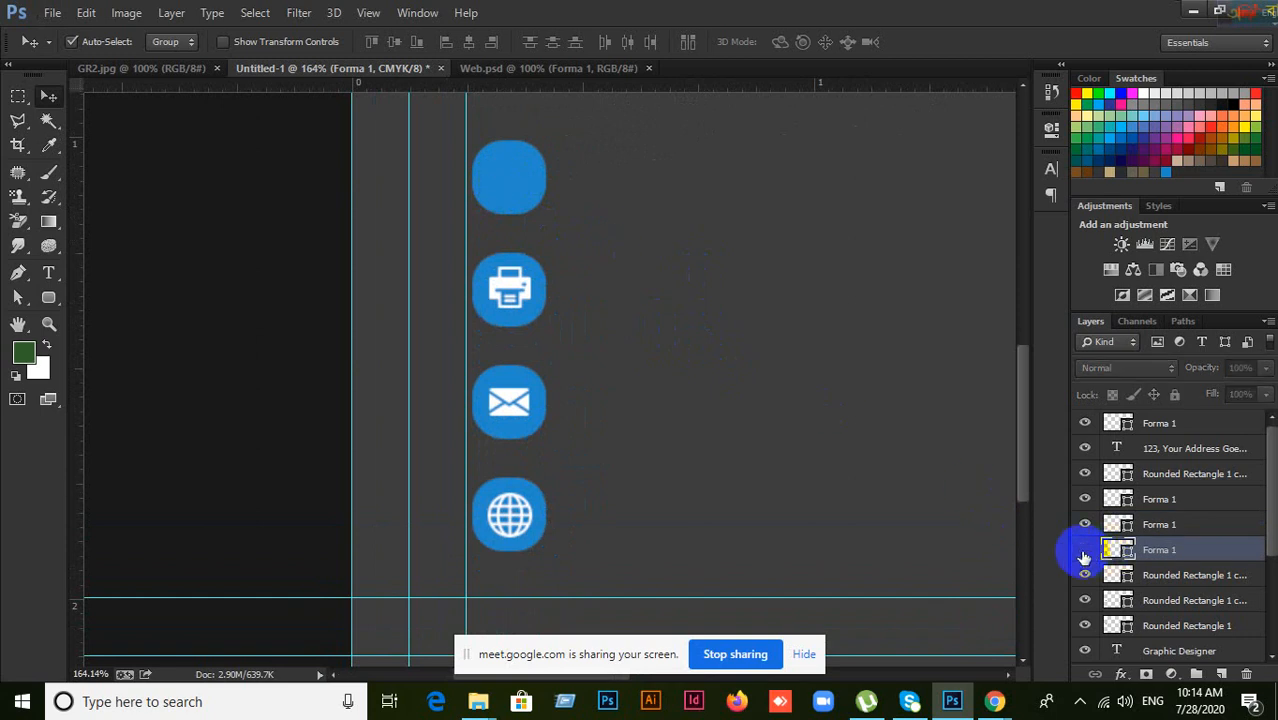
{"action": "left_click", "coordinate": [1085, 550]}
{"action": "scroll", "coordinate": [662, 298], "scroll_direction": "up", "scroll_amount": 2}
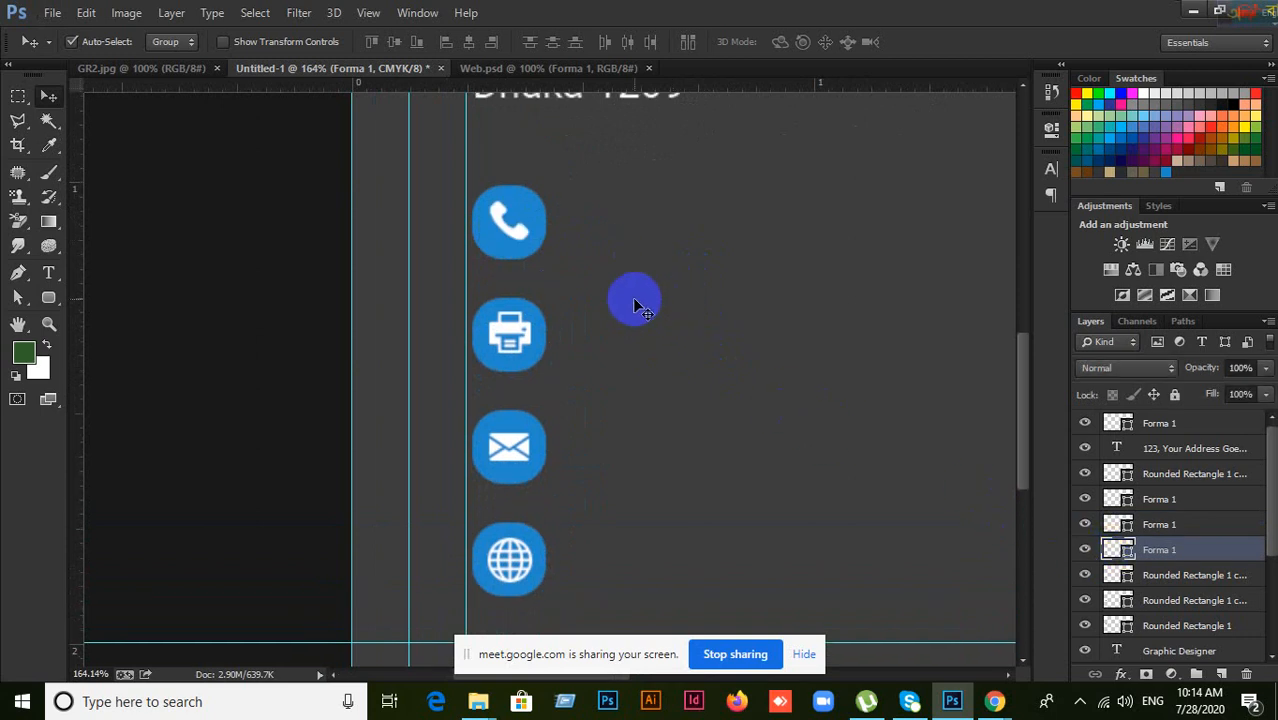
{"action": "mouse_move", "coordinate": [516, 228]}
{"action": "left_mouse_down"}
{"action": "mouse_move", "coordinate": [604, 228]}
{"action": "mouse_move", "coordinate": [523, 199]}
{"action": "mouse_move", "coordinate": [524, 210]}
{"action": "left_mouse_up"}
{"action": "key", "text": "ctrl+z"}
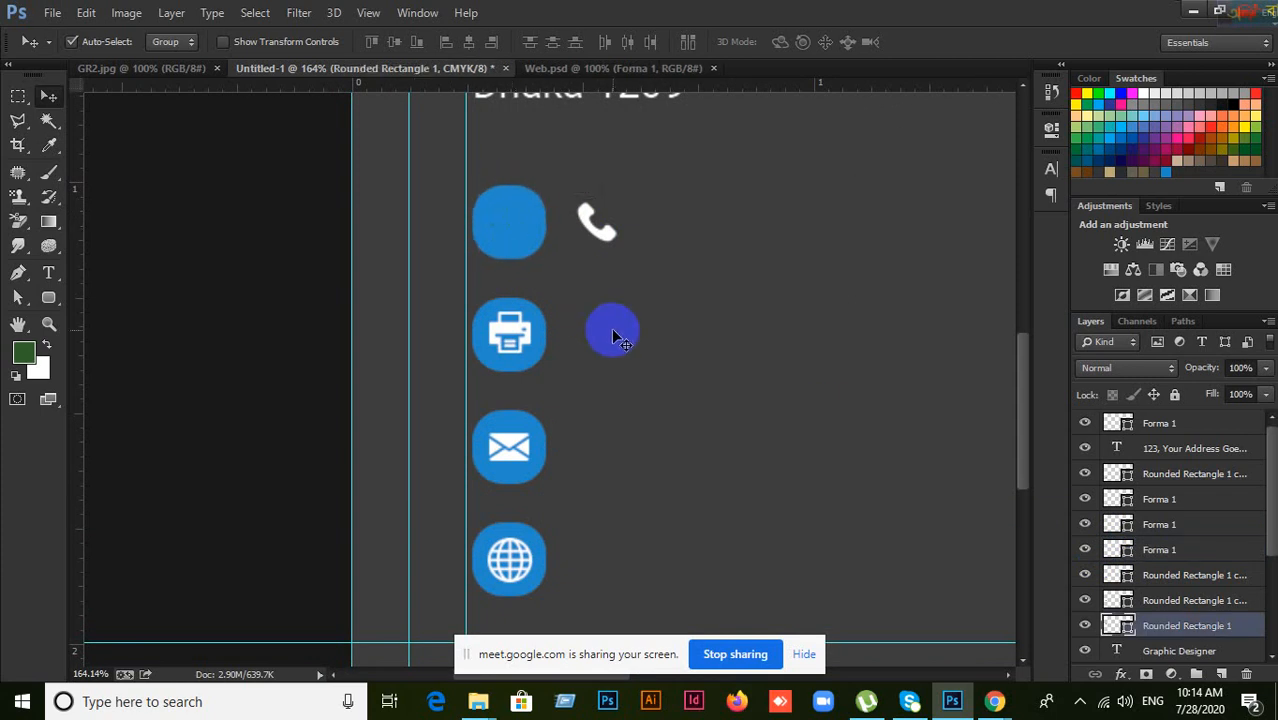
{"action": "key", "text": "ctrl+alt+z"}
{"action": "scroll", "coordinate": [568, 288], "scroll_direction": "up", "scroll_amount": 2}
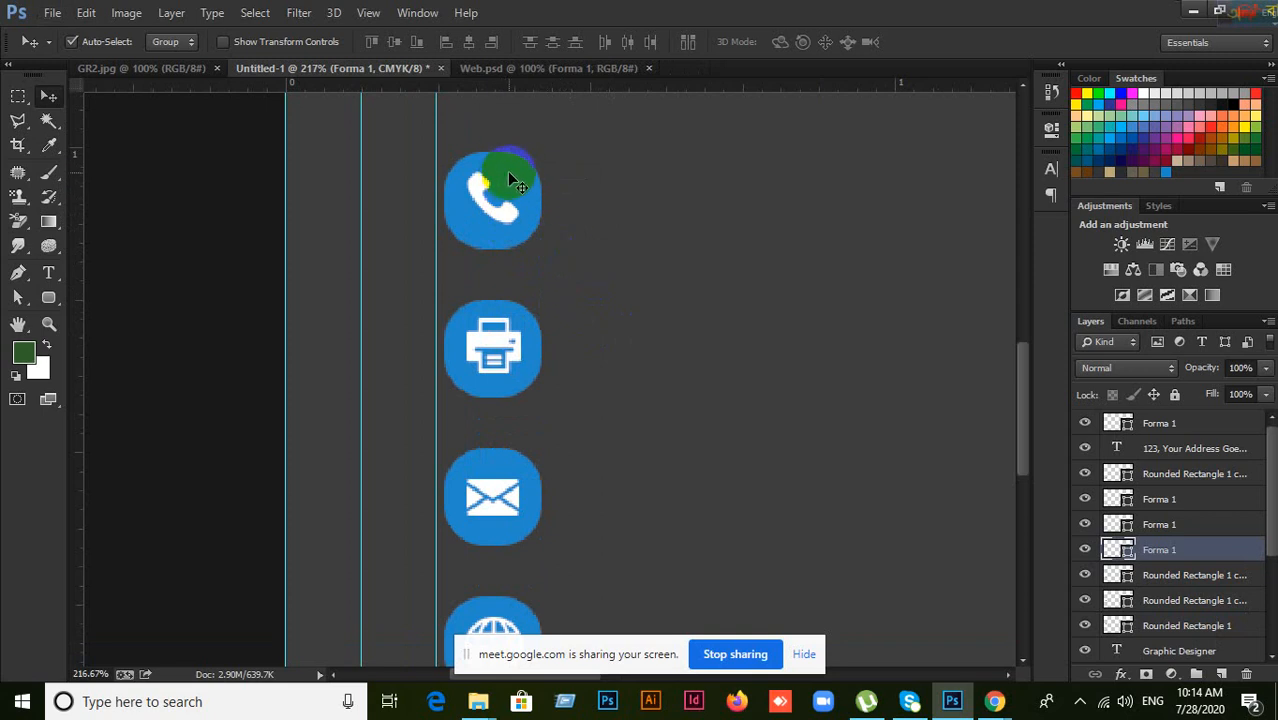
Step: Centre the phone glyph horizontally and vertically on its blue badge
{"action": "left_click", "coordinate": [507, 171]}
{"action": "left_click", "coordinate": [1222, 555], "text": "ctrl"}
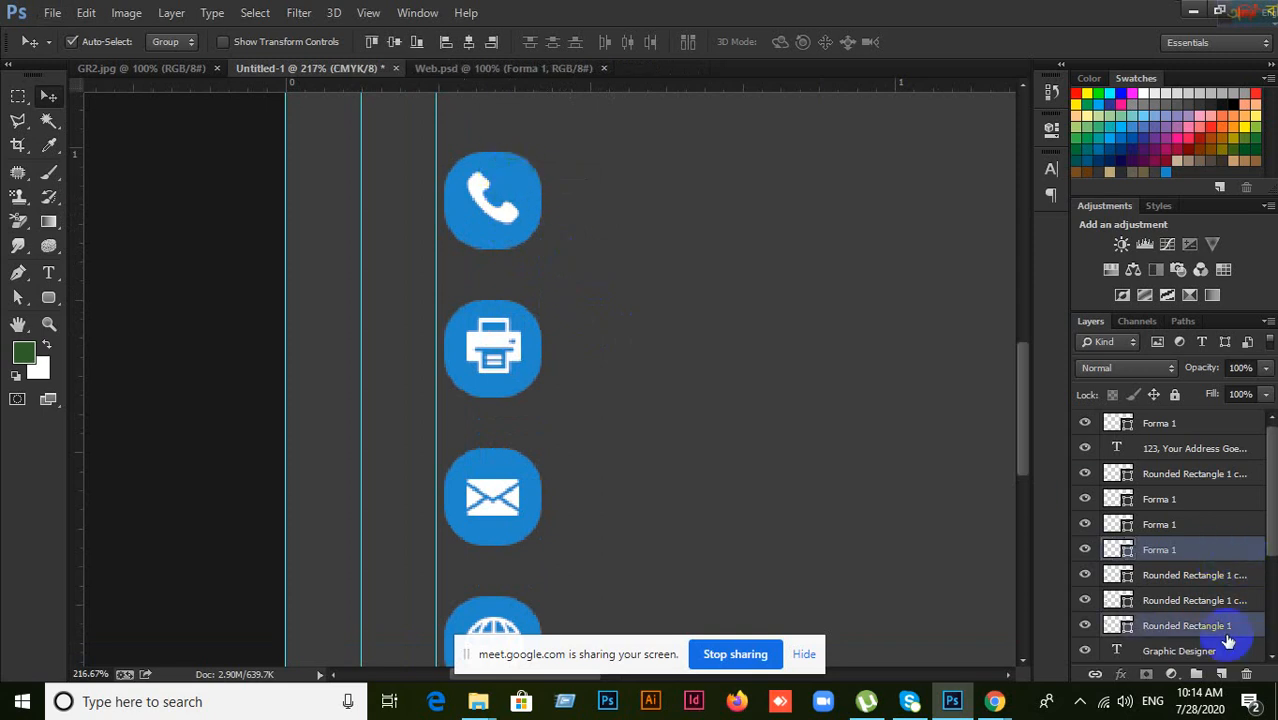
{"action": "left_click", "coordinate": [468, 43]}
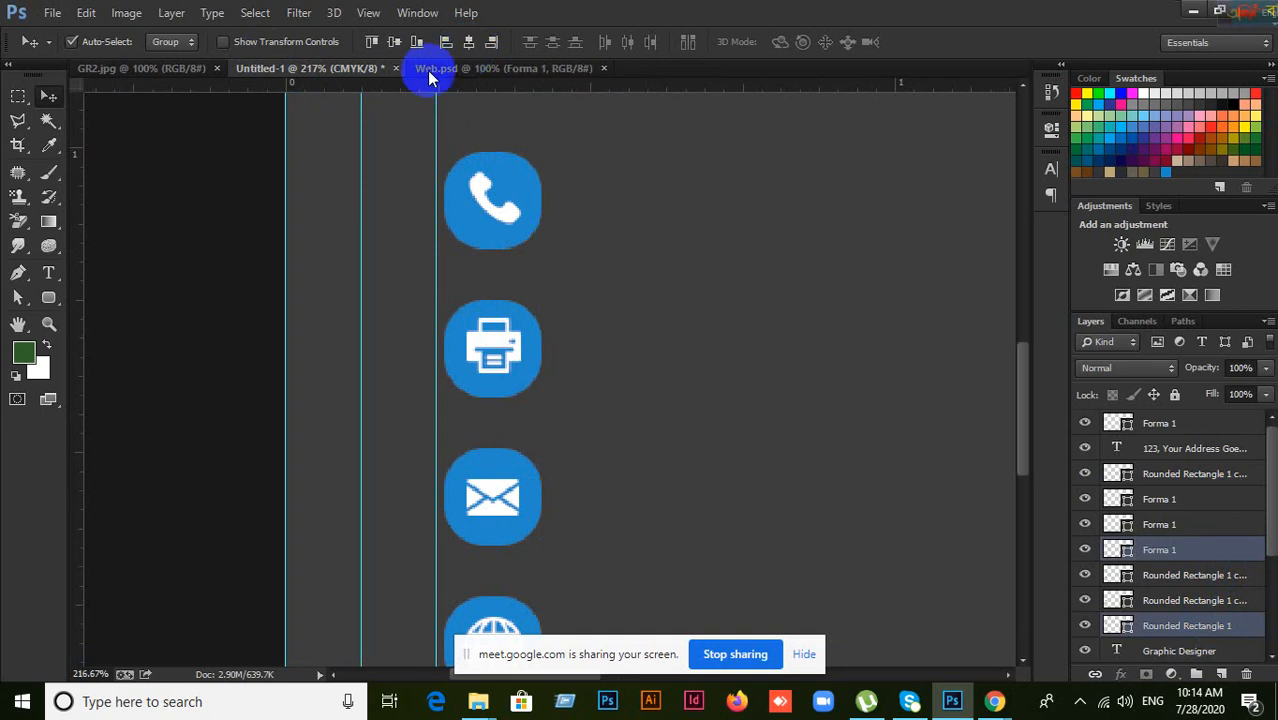
{"action": "left_click", "coordinate": [398, 43]}
Step: Centre the printer glyph vertically on its blue badge
{"action": "left_click", "coordinate": [606, 335]}
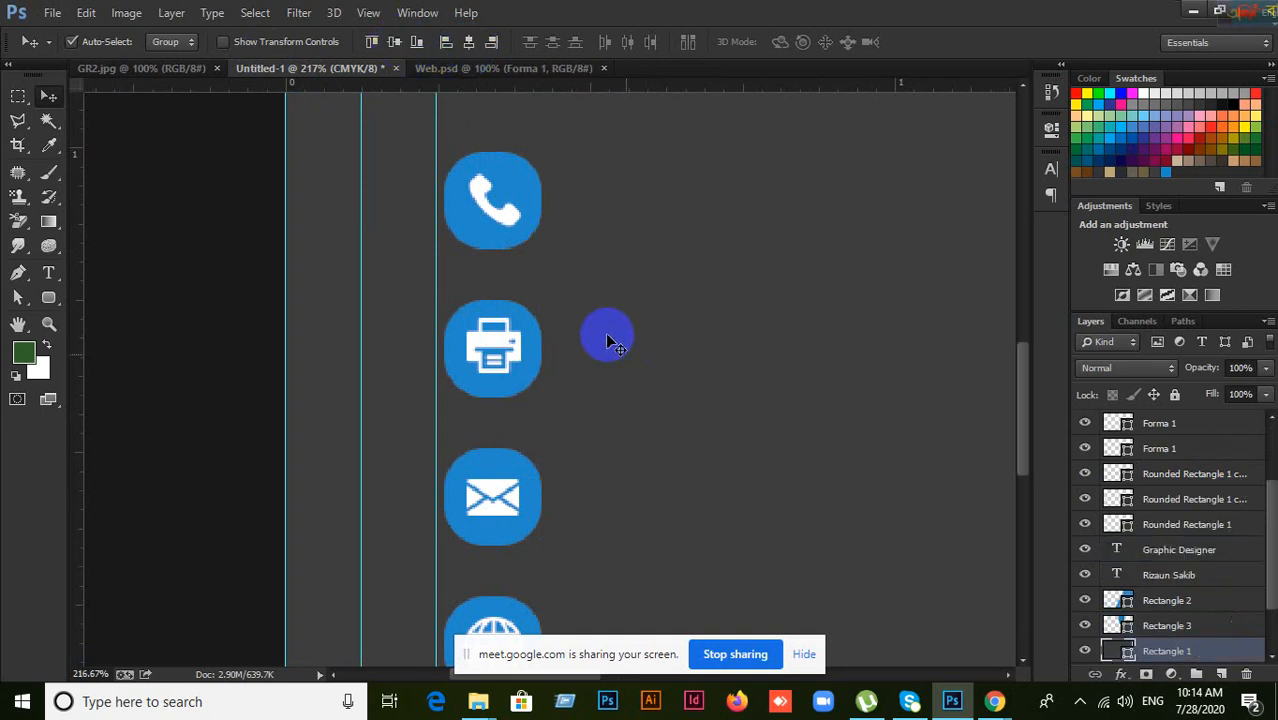
{"action": "left_click_drag", "start_coordinate": [555, 355], "coordinate": [483, 345]}
{"action": "left_click", "coordinate": [482, 341]}
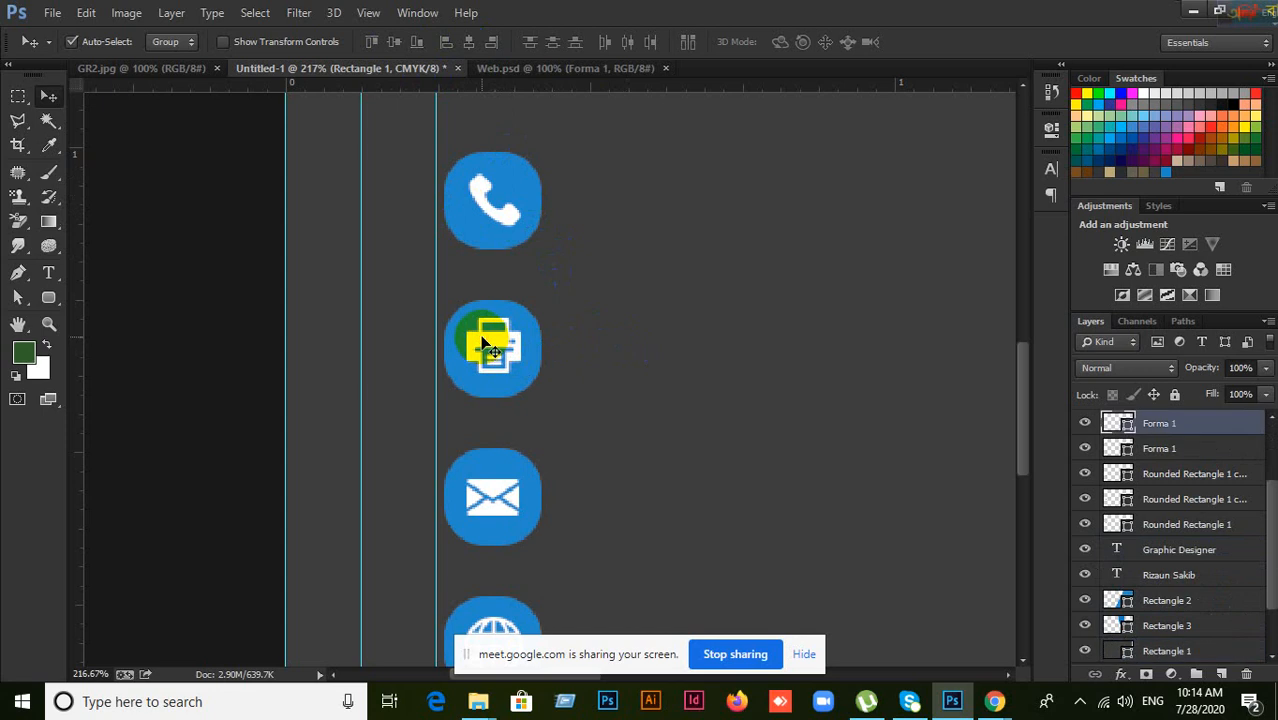
{"action": "left_click", "coordinate": [486, 388], "text": "shift"}
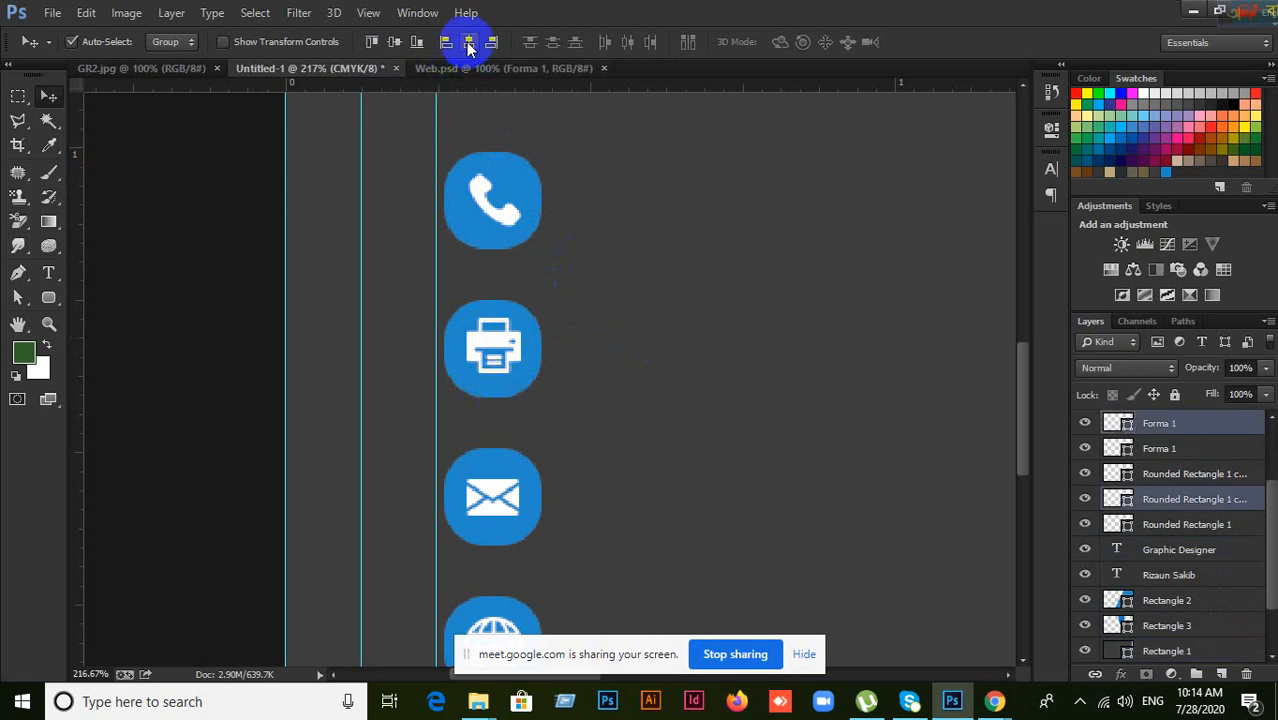
{"action": "left_click", "coordinate": [392, 44]}
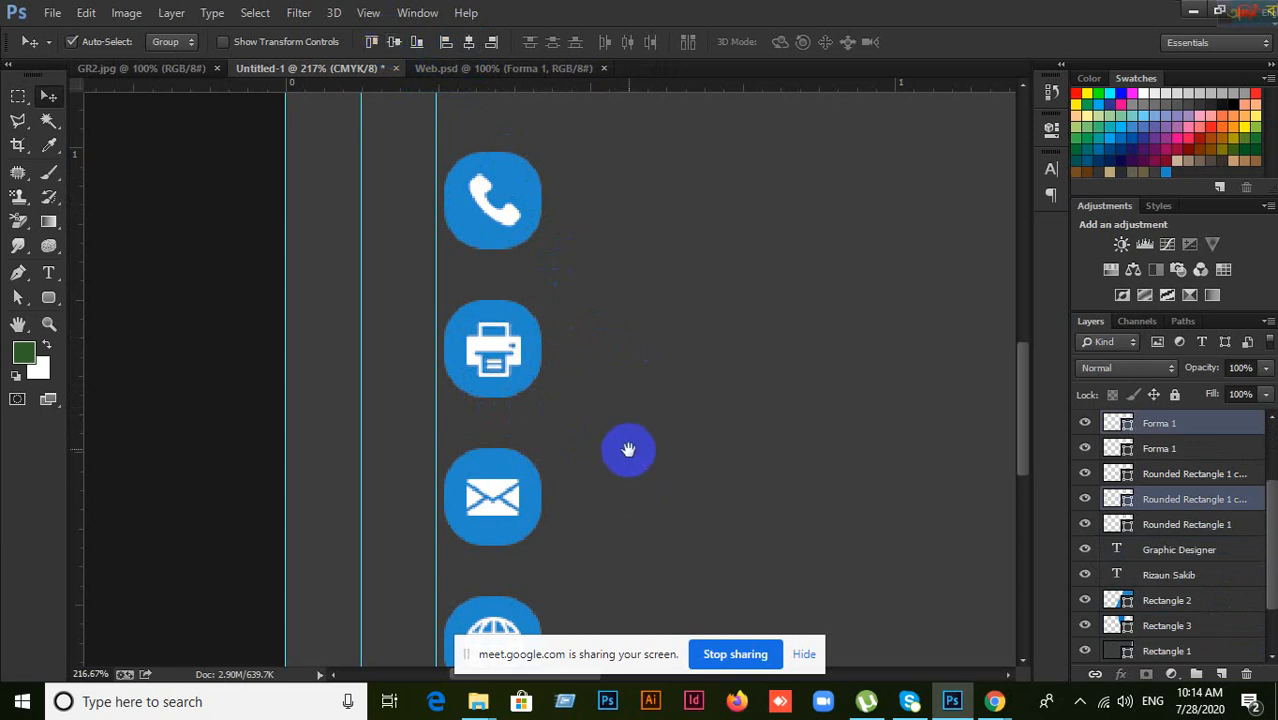
Step: Select the mail glyph together with its badge layer
{"action": "left_click_drag", "start_coordinate": [630, 410], "coordinate": [631, 333]}
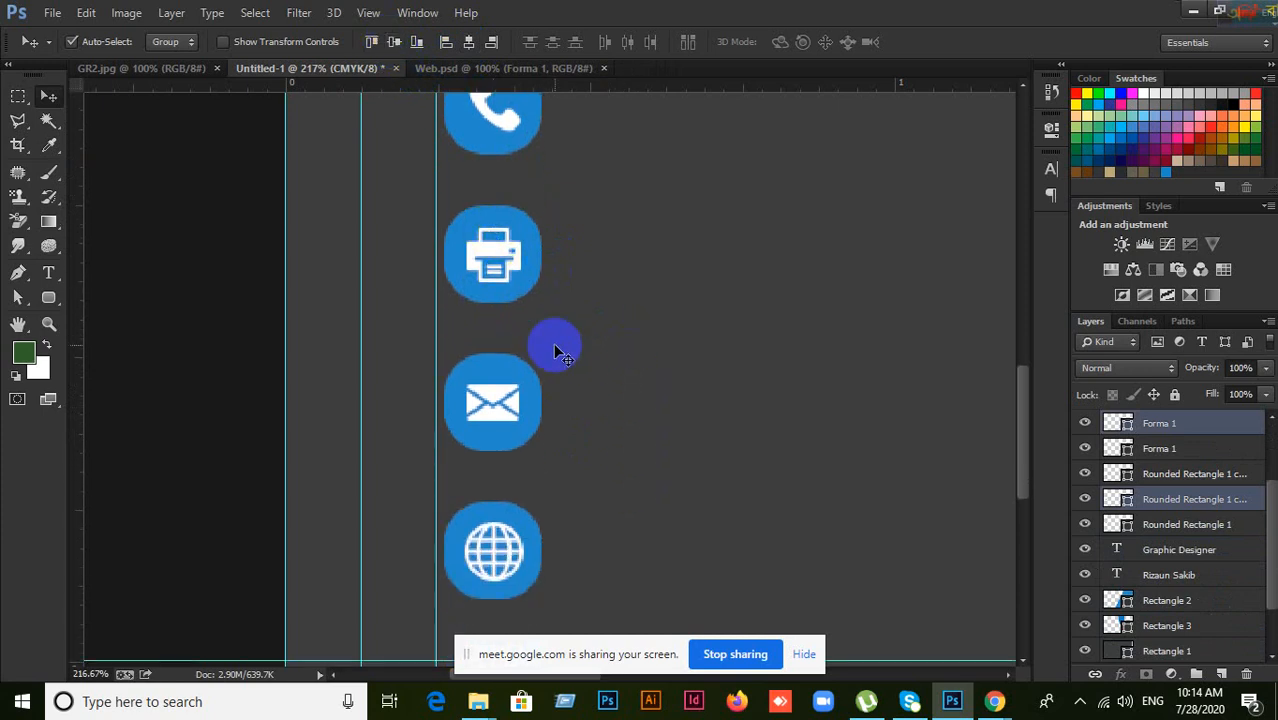
{"action": "scroll", "coordinate": [555, 346], "scroll_direction": "up", "scroll_amount": 2}
{"action": "left_click", "coordinate": [482, 428]}
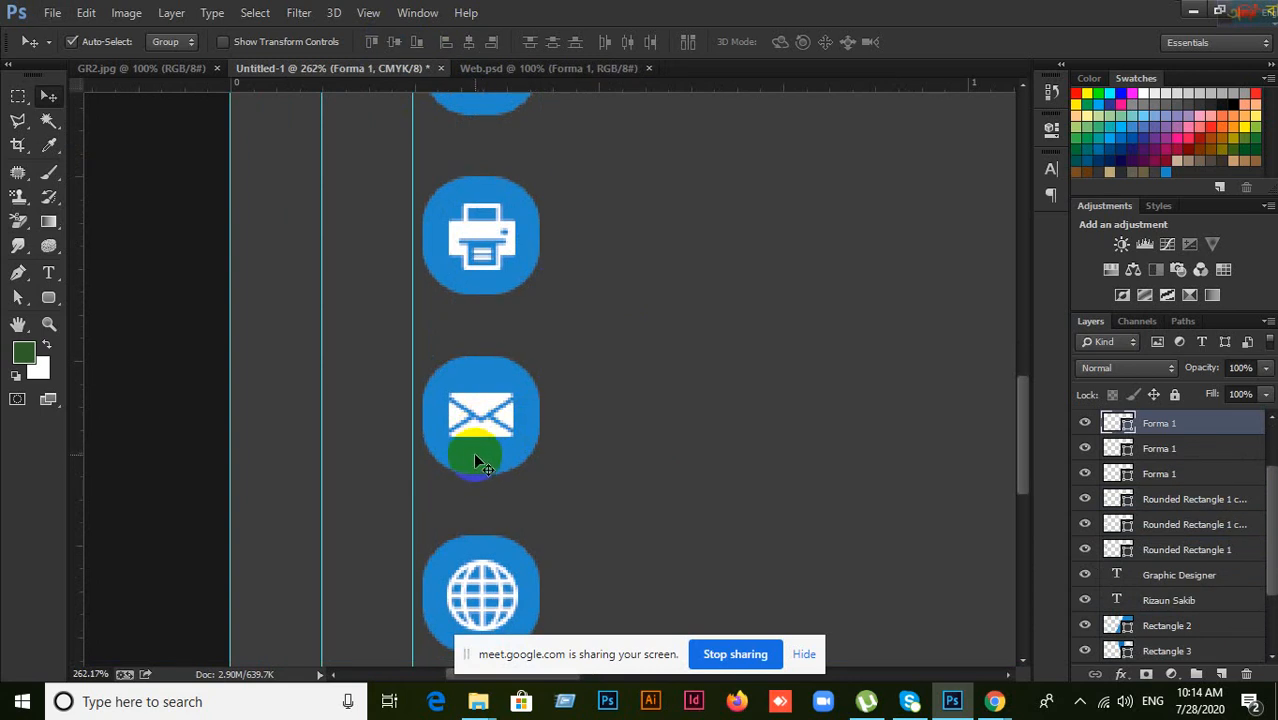
{"action": "left_click", "coordinate": [473, 452], "text": "shift"}
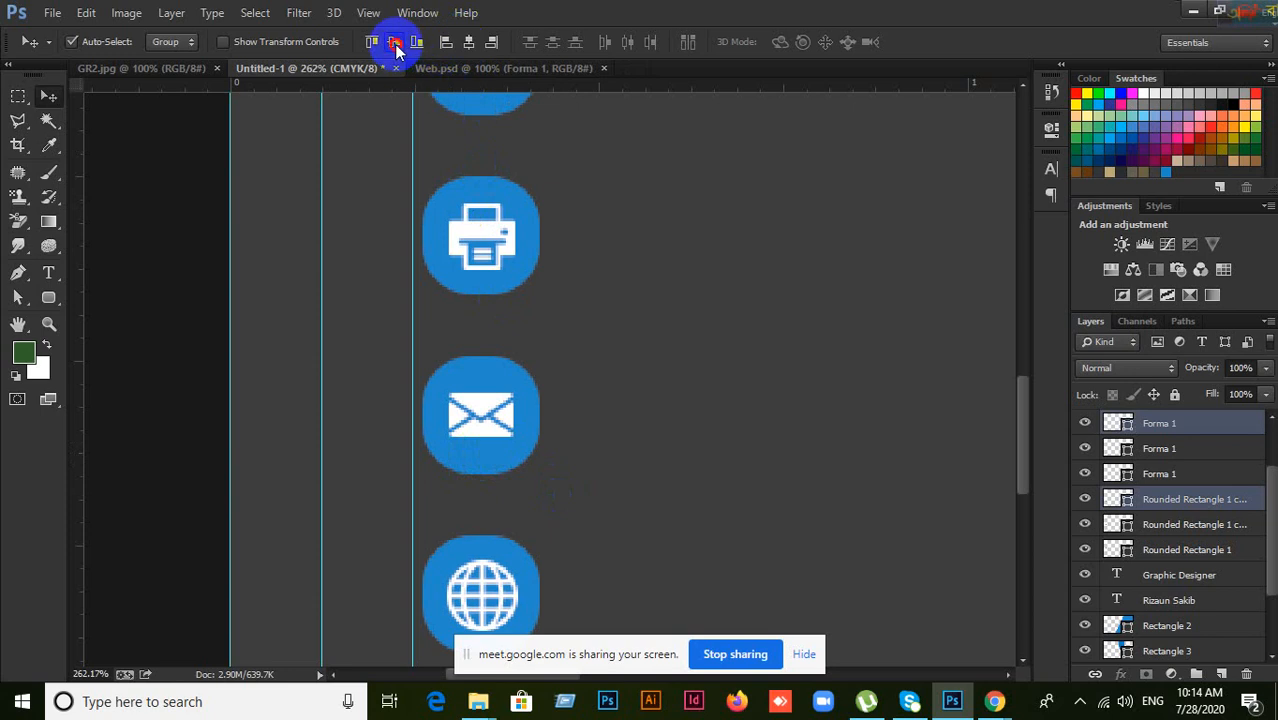
Step: Align the globe symbol's horizontal centre with its bottom rounded square
{"action": "left_click", "coordinate": [655, 414]}
{"action": "left_click_drag", "start_coordinate": [650, 443], "coordinate": [674, 309]}
{"action": "left_click", "coordinate": [520, 493]}
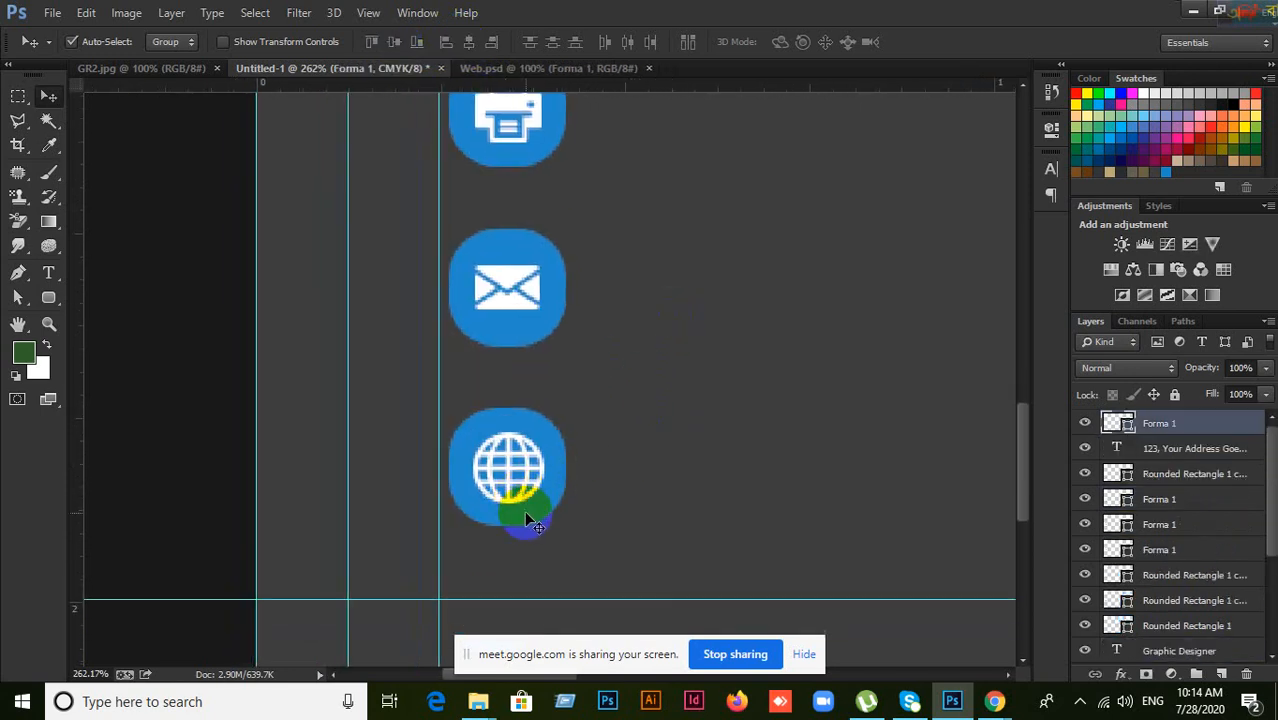
{"action": "left_click", "coordinate": [532, 515], "text": "shift"}
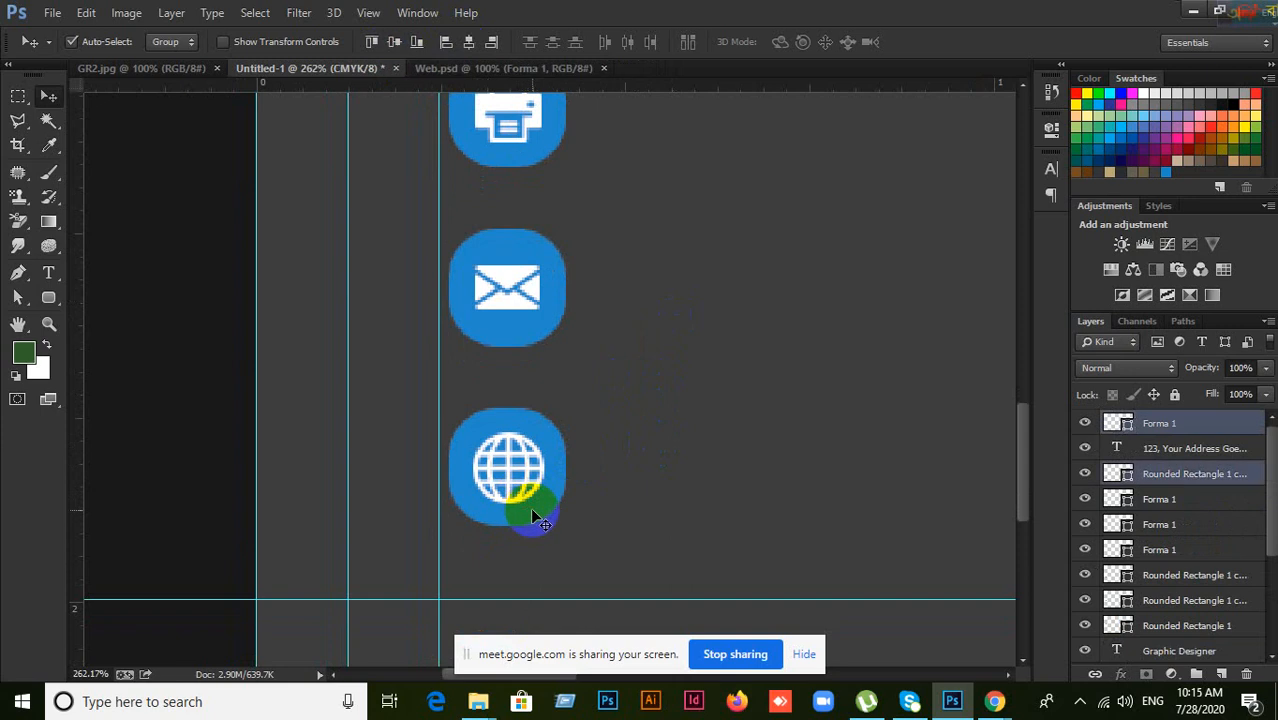
{"action": "left_click", "coordinate": [469, 44]}
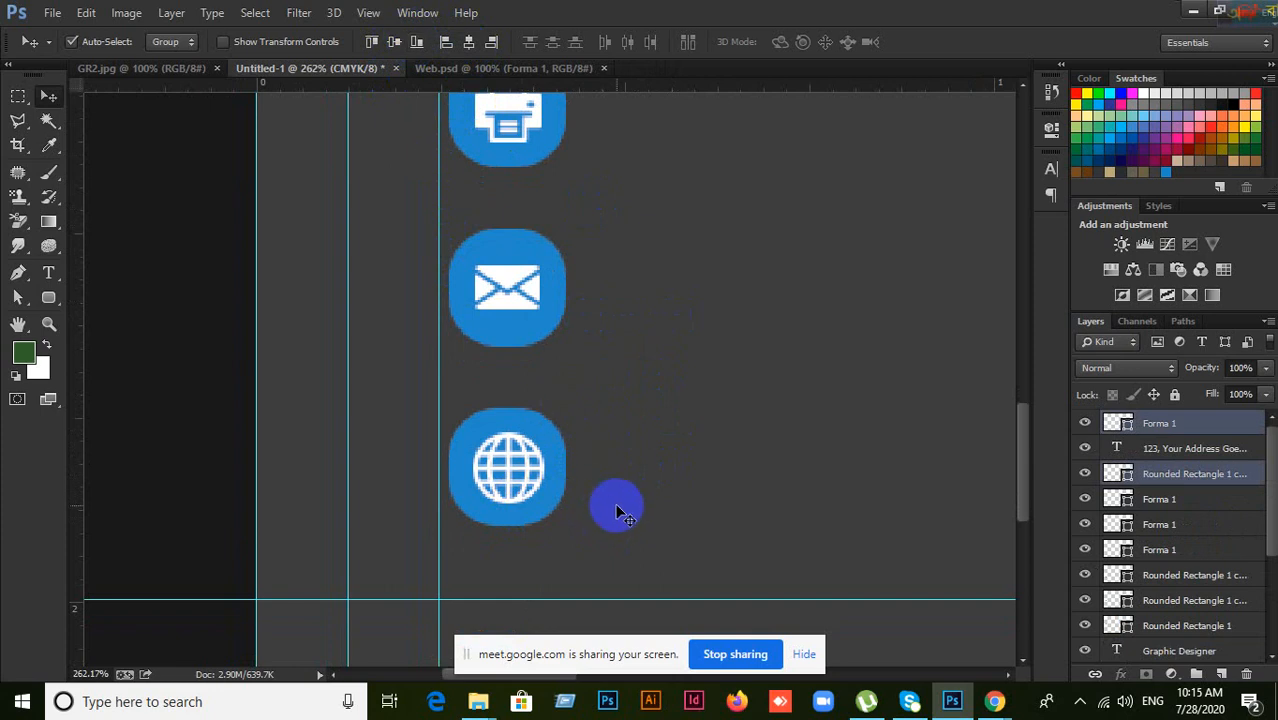
{"action": "scroll", "coordinate": [618, 508], "scroll_direction": "down", "scroll_amount": 5}
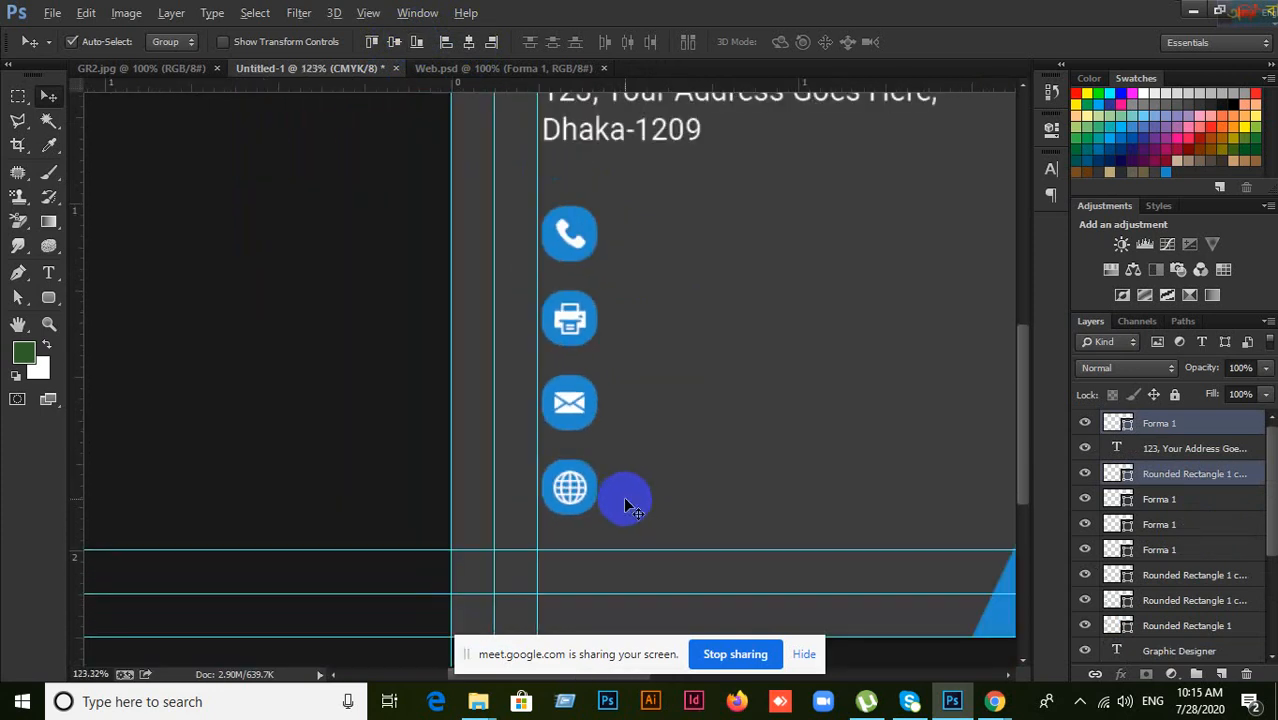
{"action": "left_click_drag", "start_coordinate": [720, 349], "coordinate": [613, 382]}
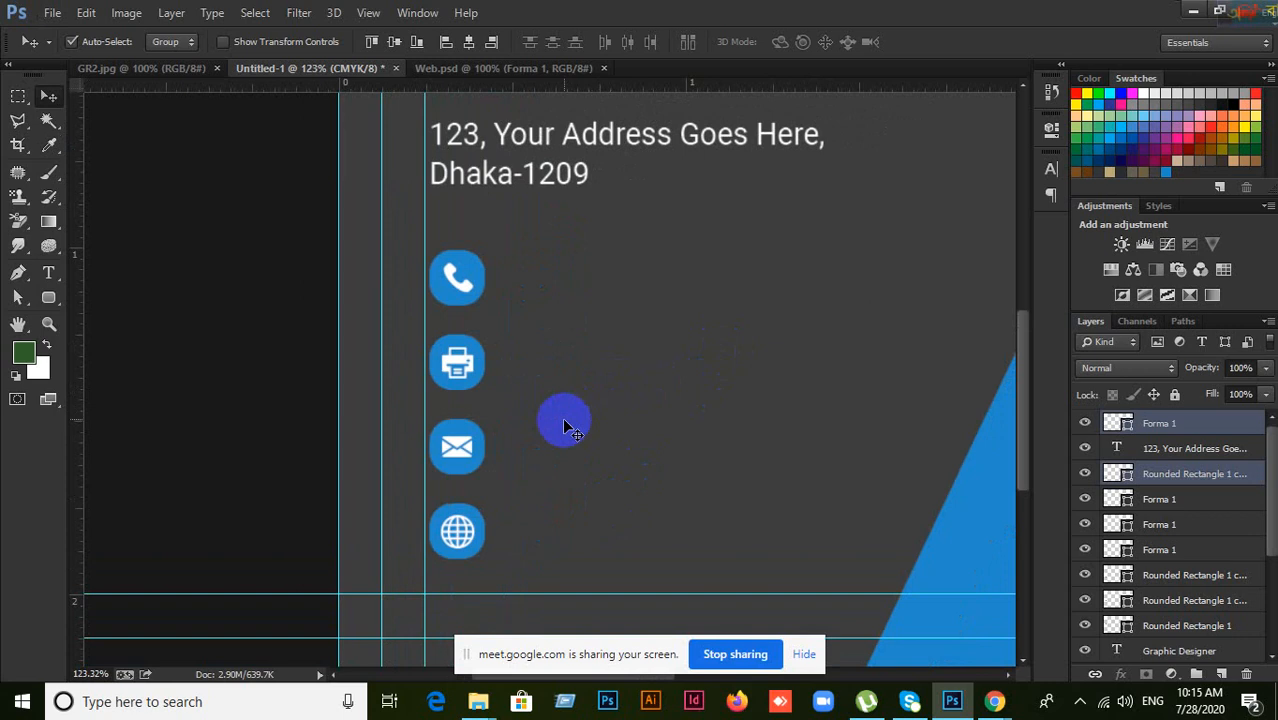
{"action": "left_click", "coordinate": [1138, 424]}
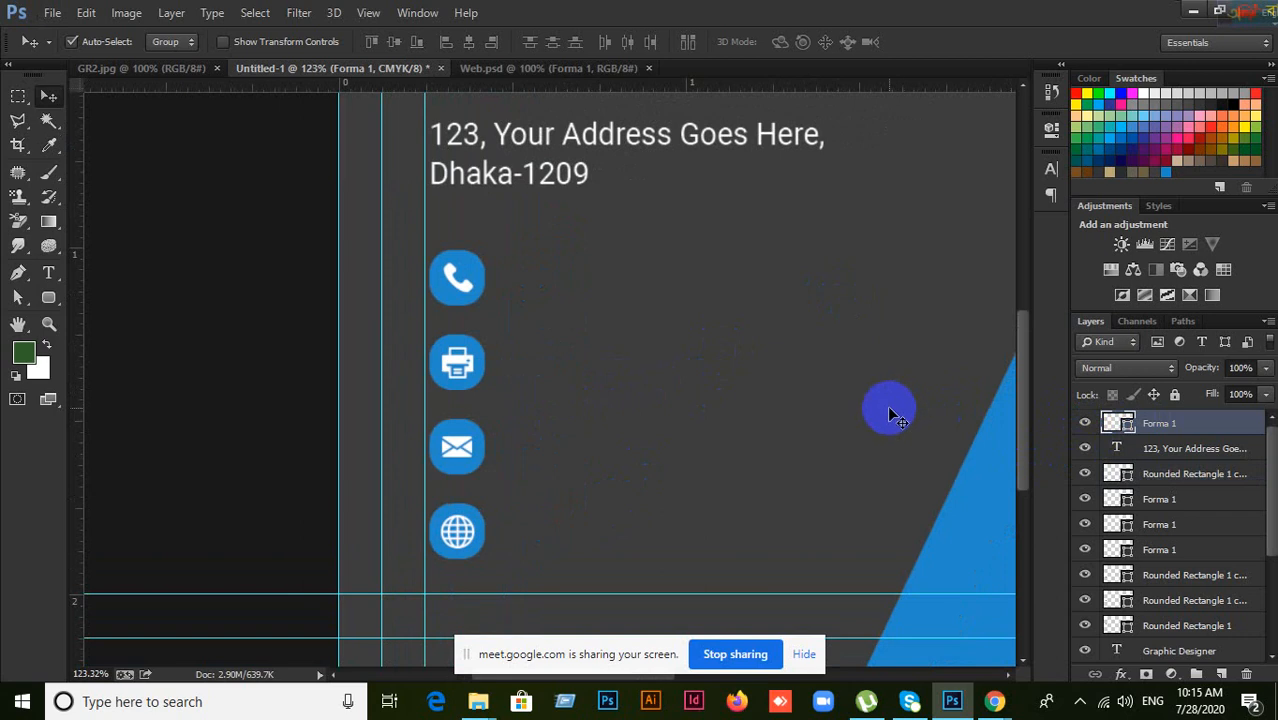
{"action": "scroll", "coordinate": [663, 427], "scroll_direction": "up", "scroll_amount": 1}
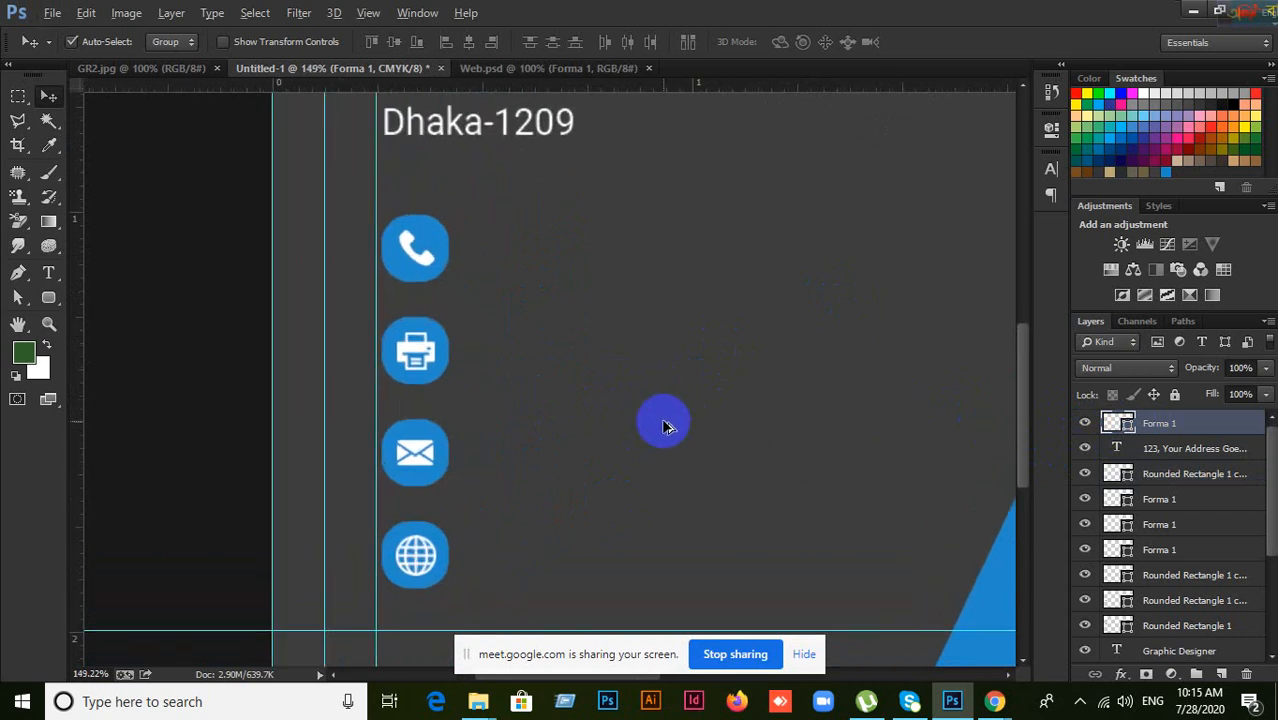
{"action": "scroll", "coordinate": [663, 427], "scroll_direction": "down", "scroll_amount": 1}
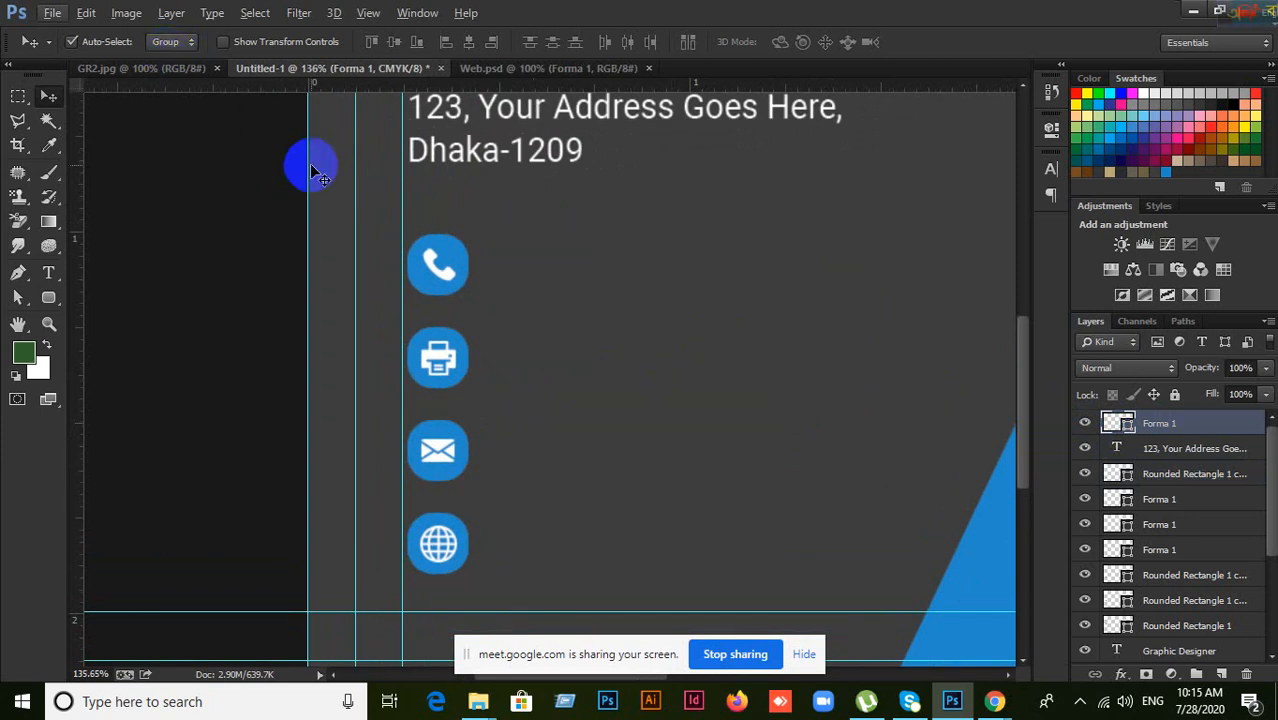
{"action": "left_click", "coordinate": [140, 69]}
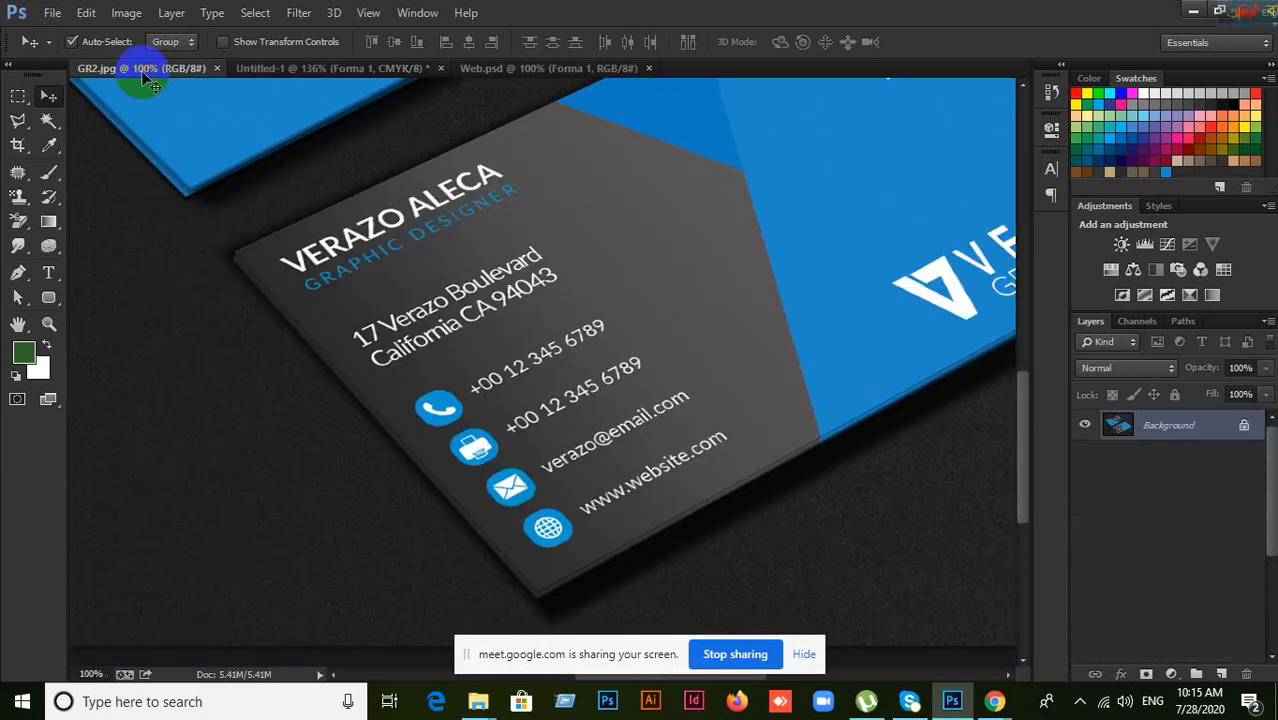
Step: Return to Untitled-1 and start a Roboto Light 6 pt text layer beside the phone icon
{"action": "left_click", "coordinate": [349, 69]}
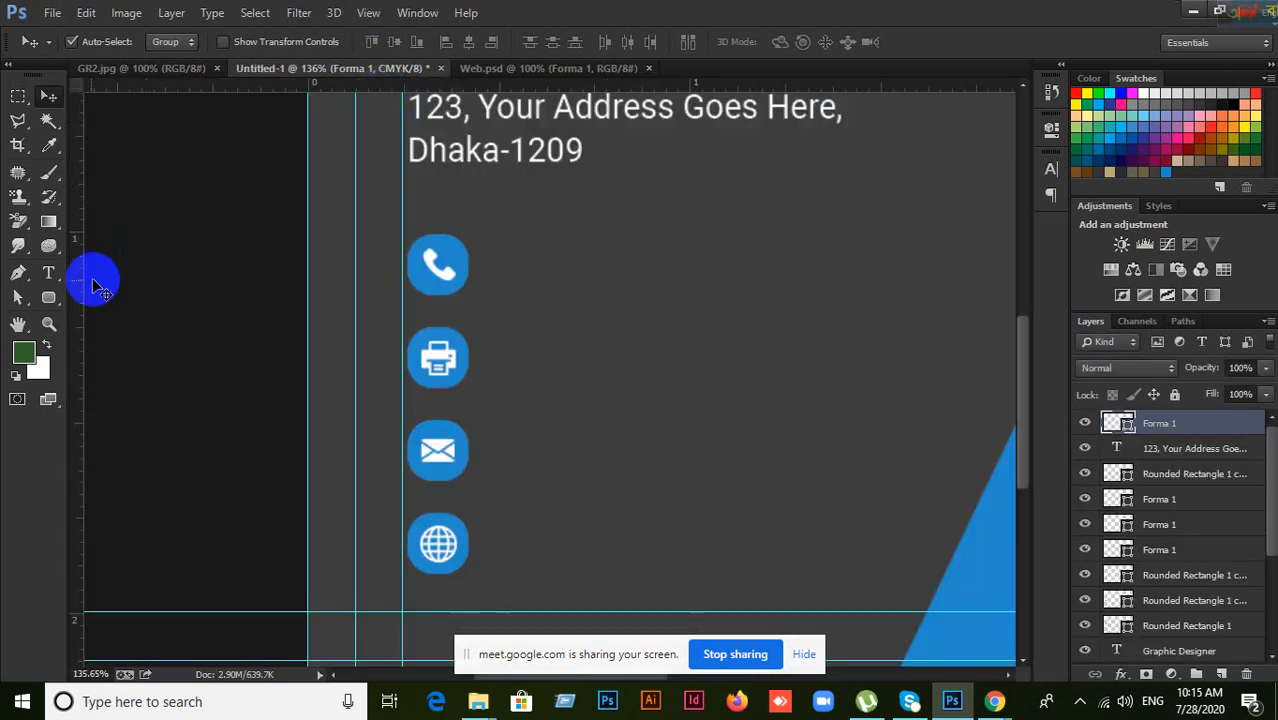
{"action": "left_click", "coordinate": [48, 273]}
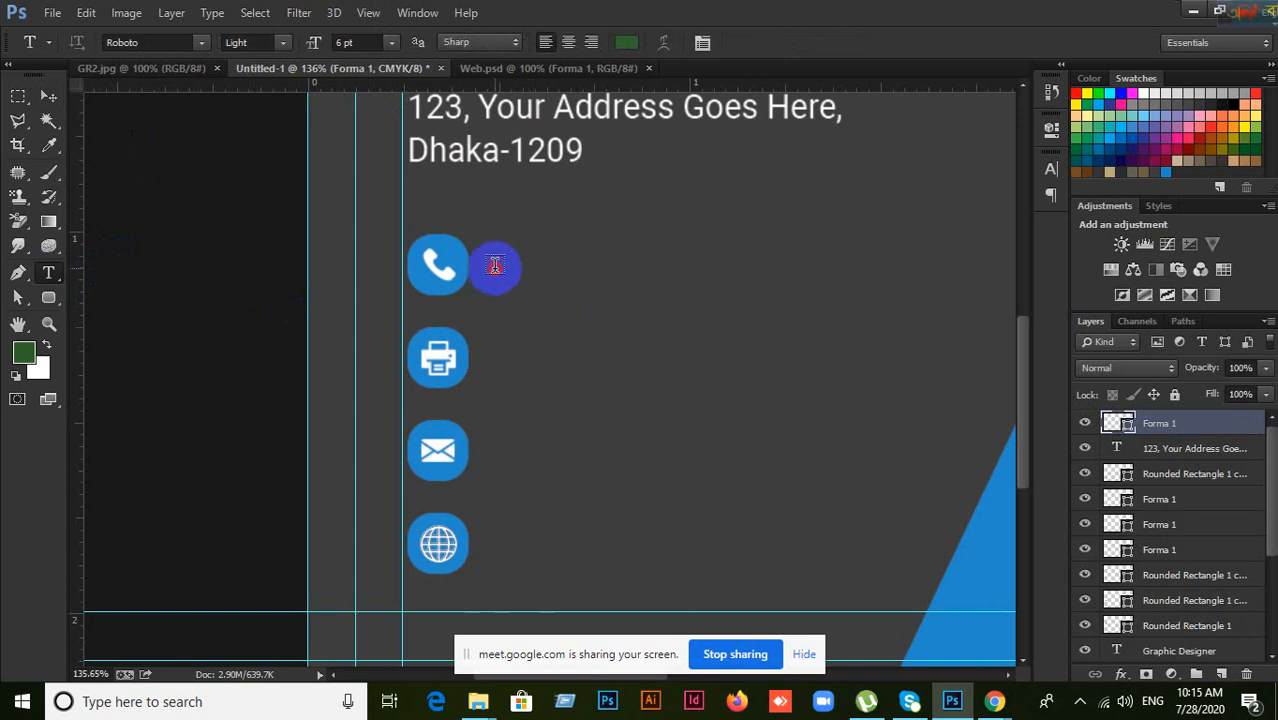
{"action": "left_click", "coordinate": [494, 265]}
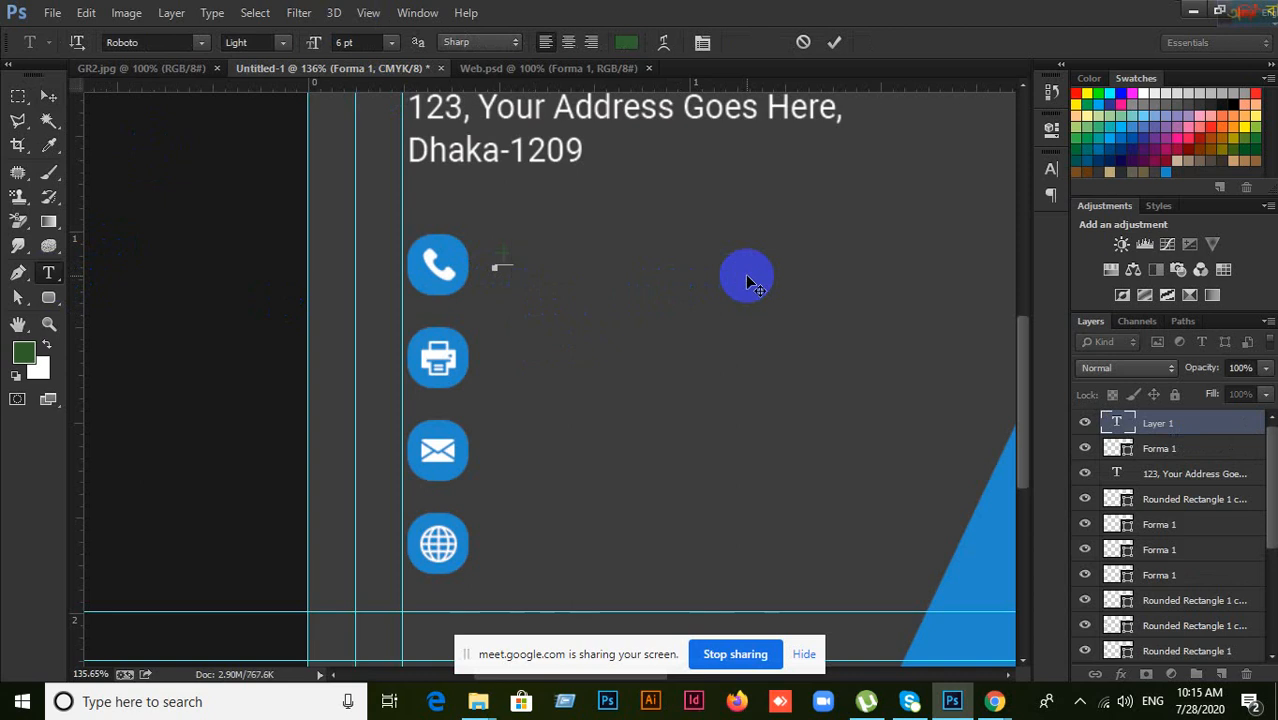
{"action": "type", "text": "+00123 4568"}
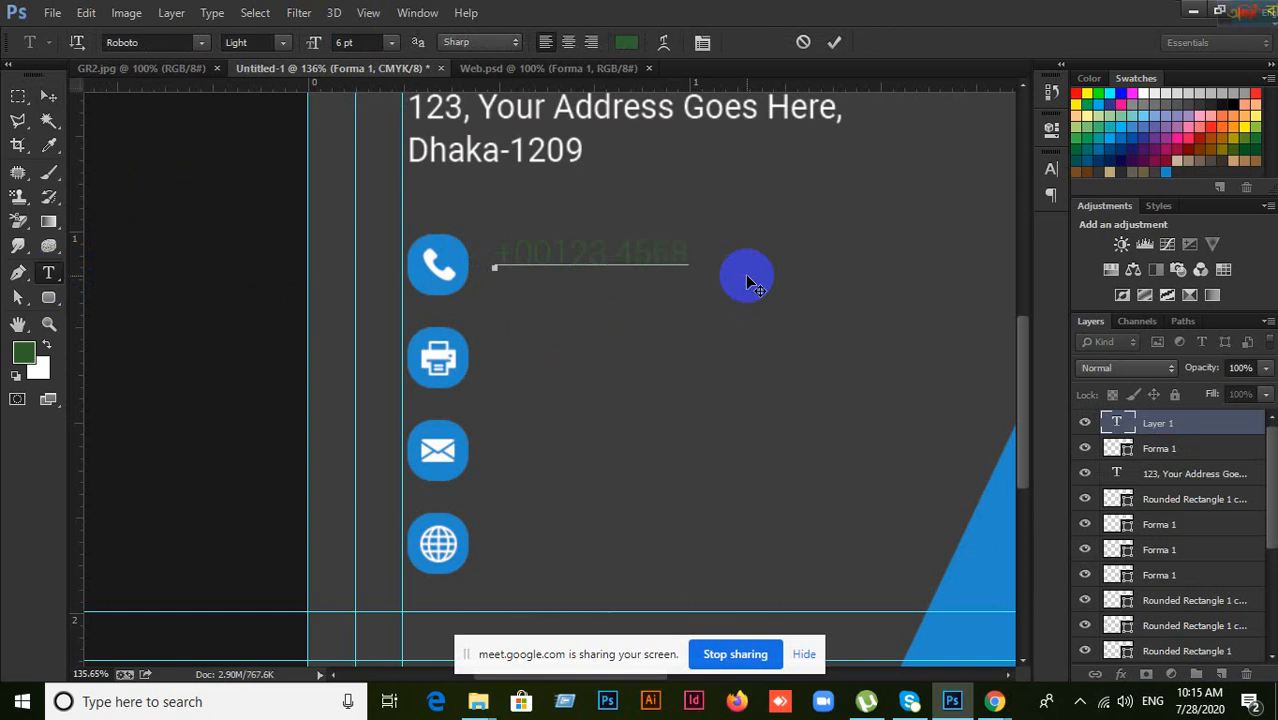
{"action": "type", "text": "78"}
{"action": "left_click", "coordinate": [834, 42]}
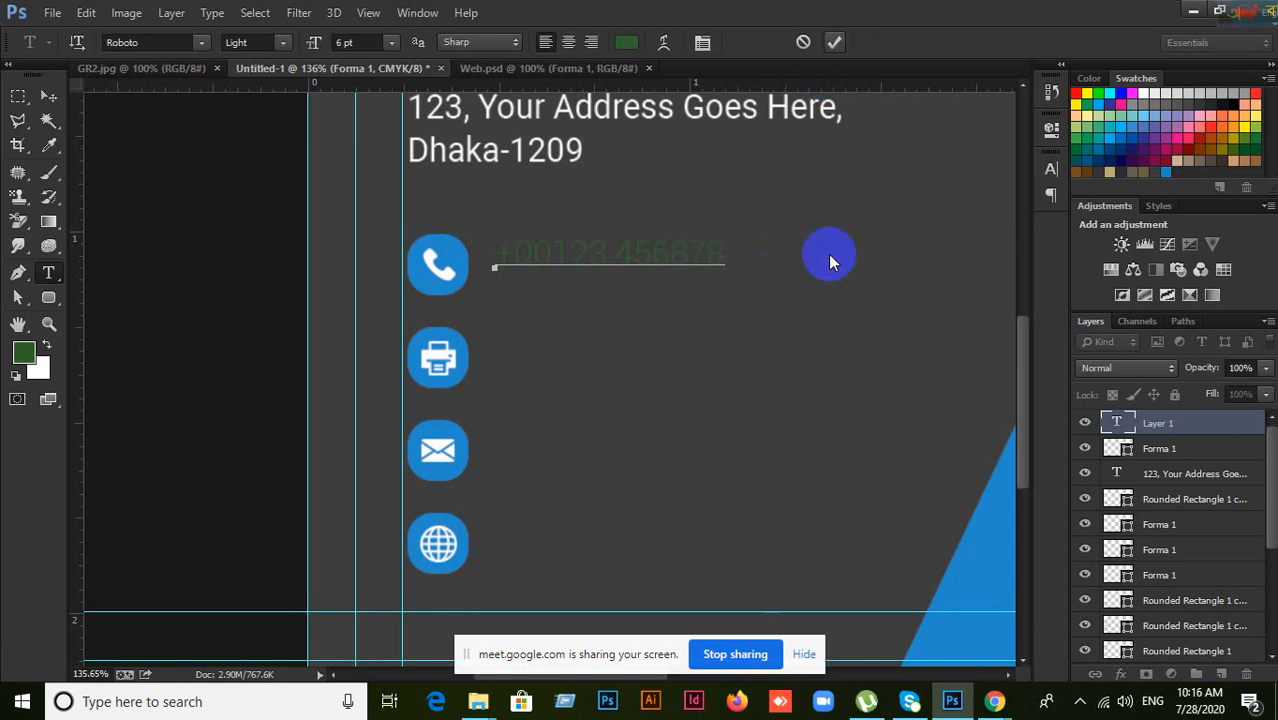
{"action": "left_click", "coordinate": [1049, 171]}
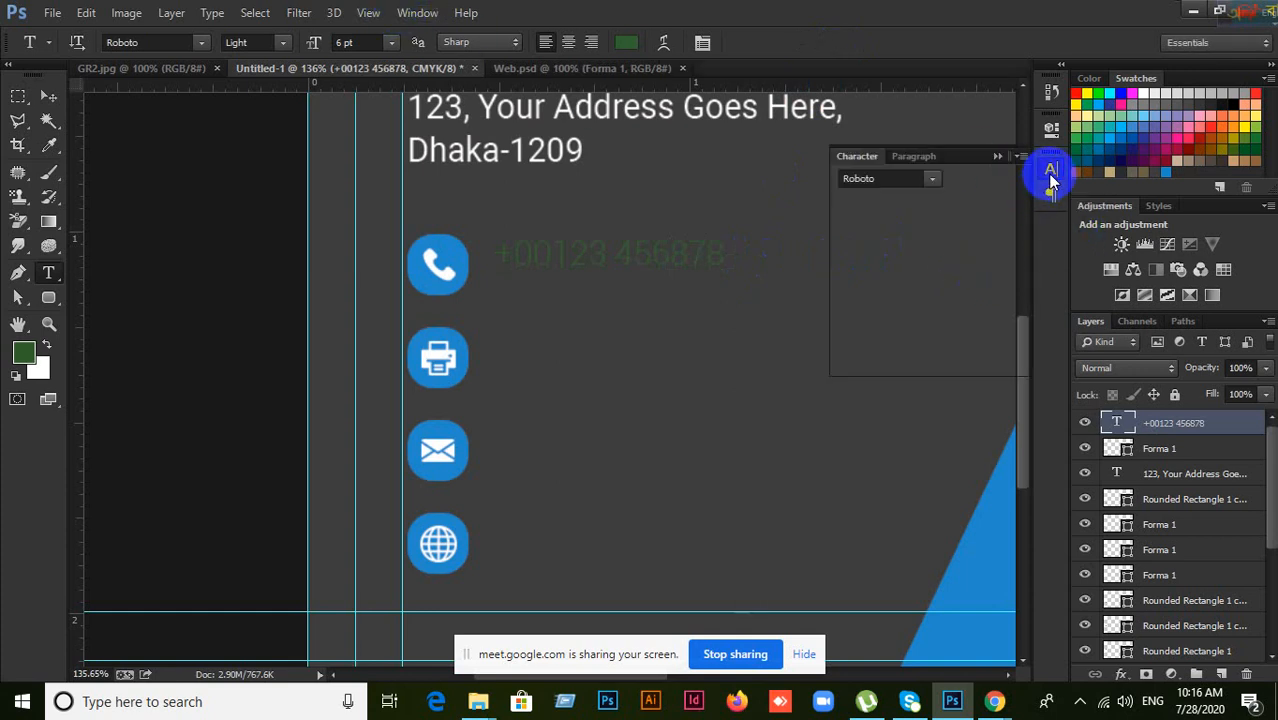
{"action": "left_click", "coordinate": [990, 286]}
{"action": "left_click_drag", "start_coordinate": [749, 368], "coordinate": [633, 249]}
{"action": "left_click", "coordinate": [1106, 247]}
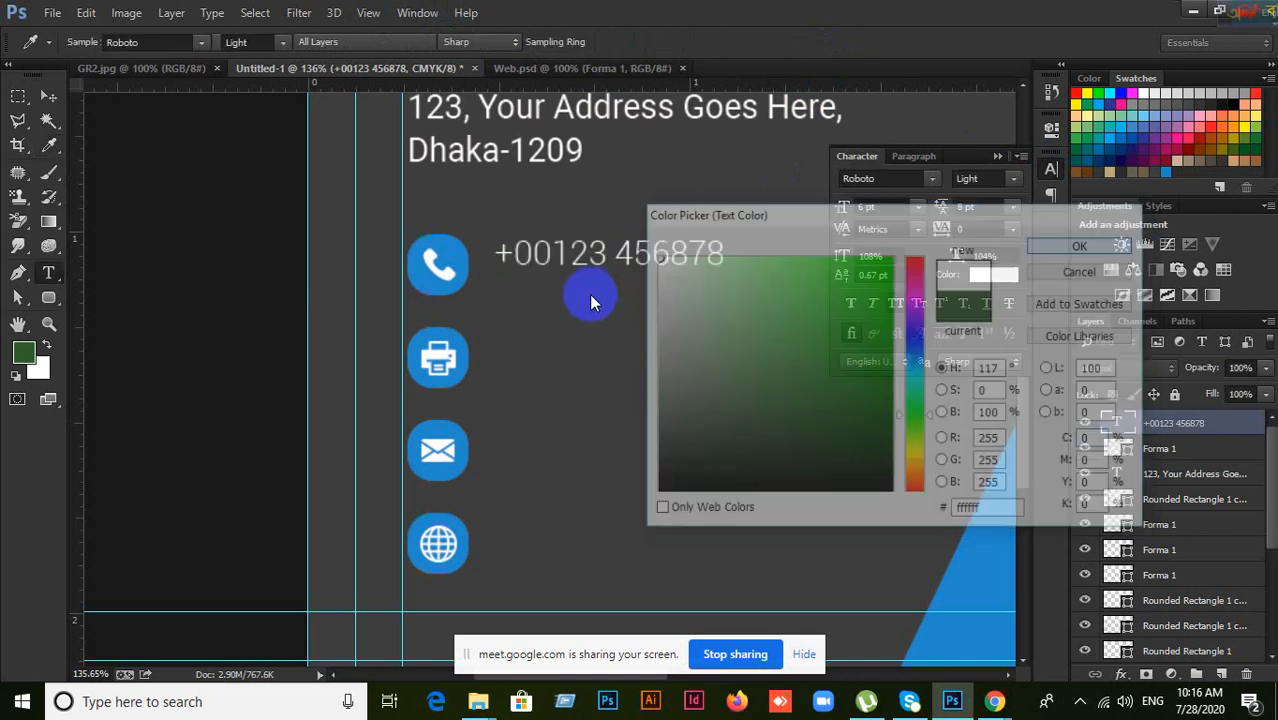
{"action": "left_click", "coordinate": [52, 96]}
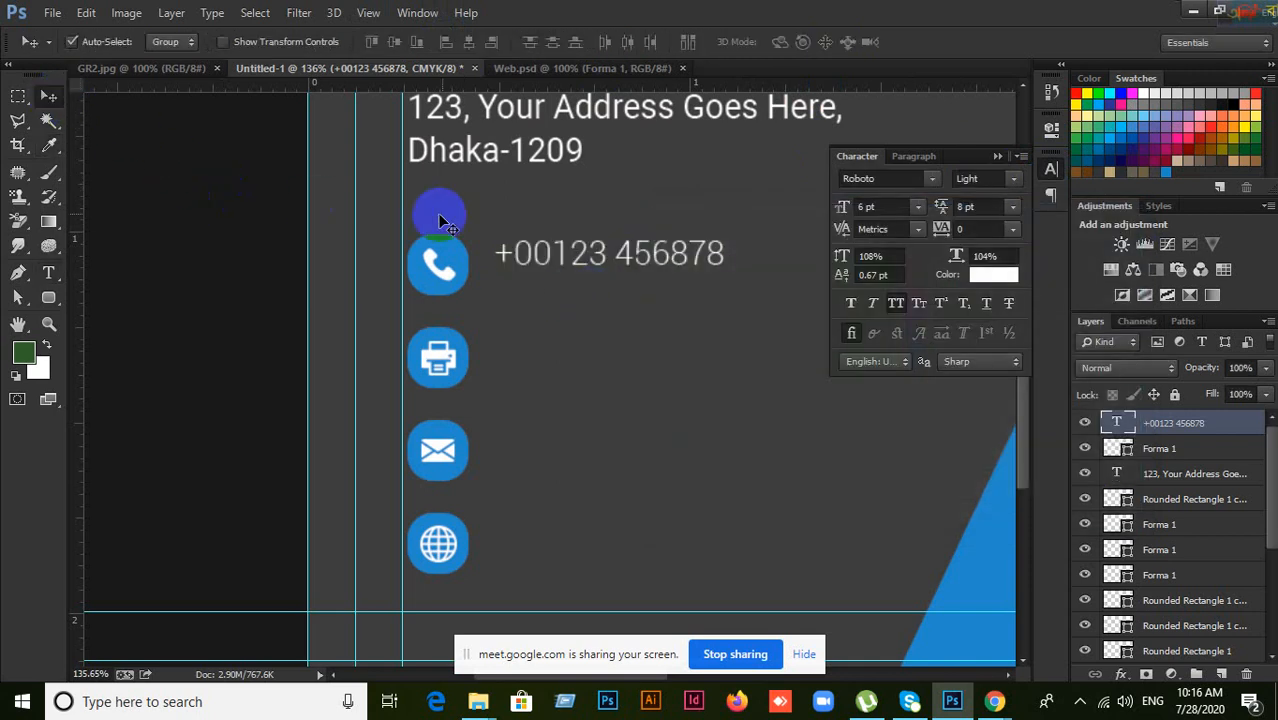
{"action": "mouse_move", "coordinate": [540, 265]}
{"action": "left_mouse_down"}
{"action": "mouse_move", "coordinate": [523, 266]}
{"action": "mouse_move", "coordinate": [533, 273]}
{"action": "left_mouse_up"}
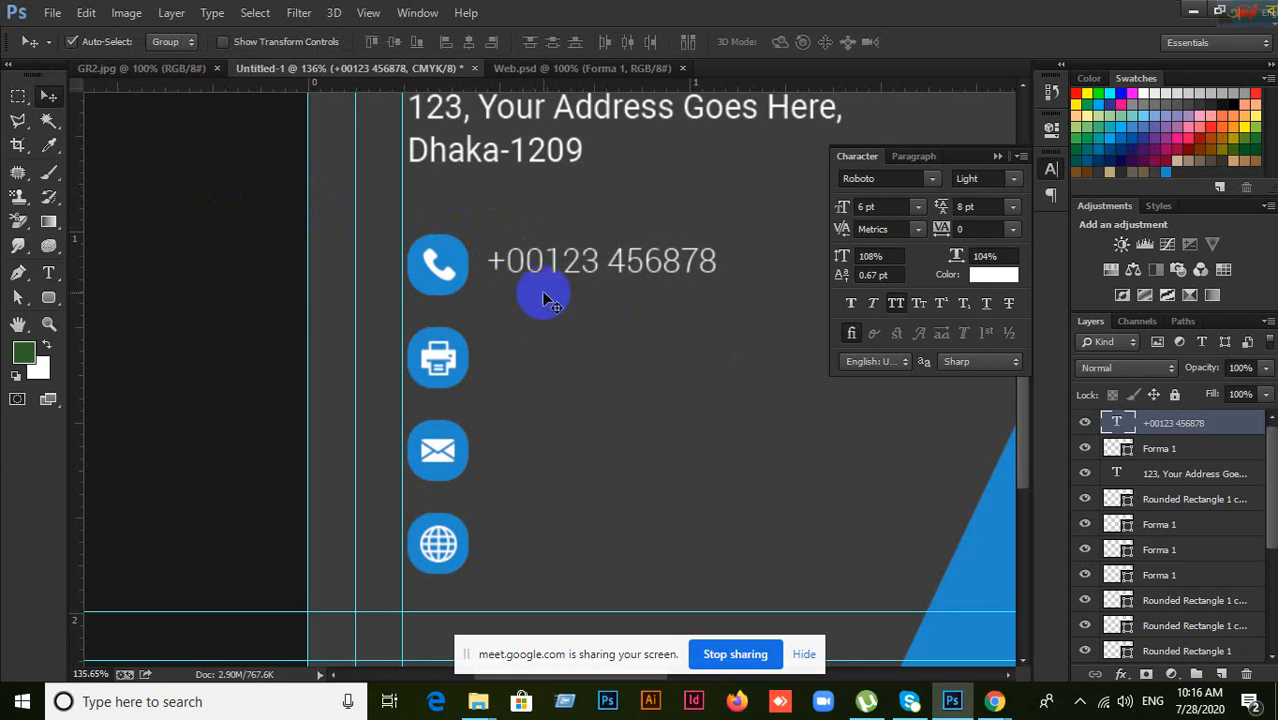
Step: Duplicate the phone number down beside the fax icon
{"action": "left_click", "coordinate": [143, 74]}
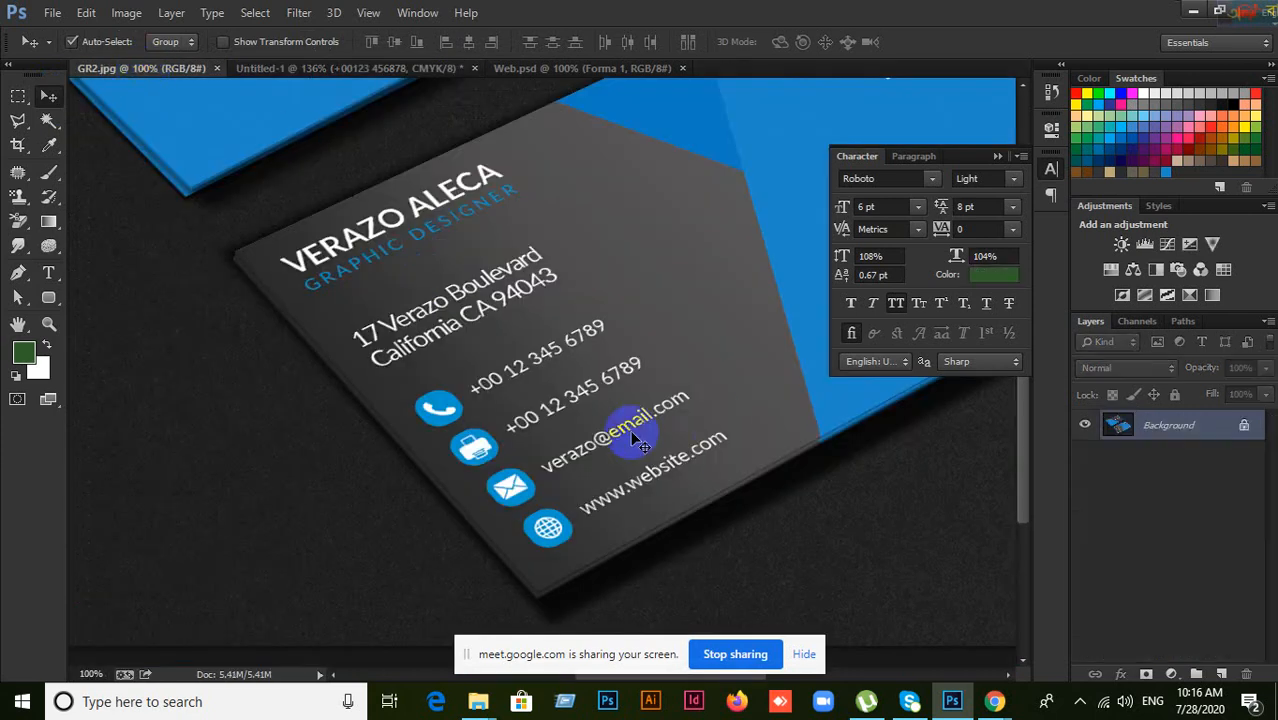
{"action": "left_click", "coordinate": [401, 67]}
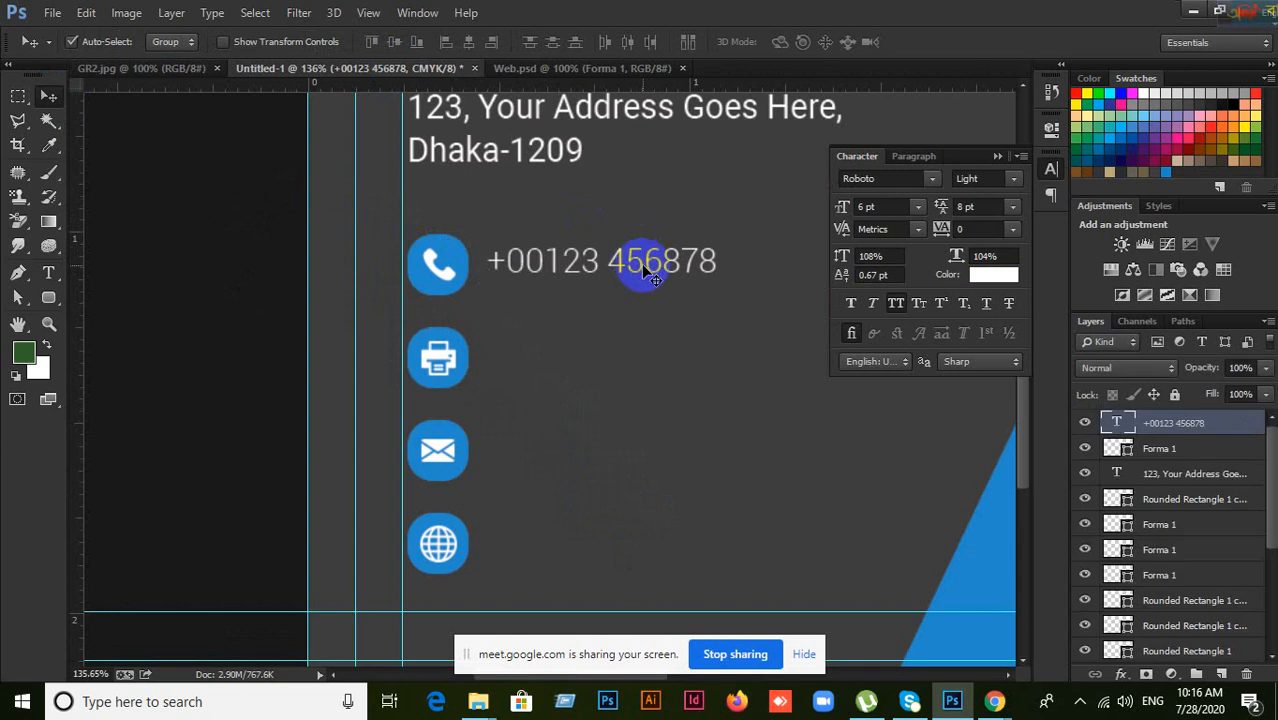
{"action": "left_click_drag", "start_coordinate": [653, 280], "coordinate": [636, 363]}
Step: Start a new text line beside the envelope icon
{"action": "left_click", "coordinate": [175, 70]}
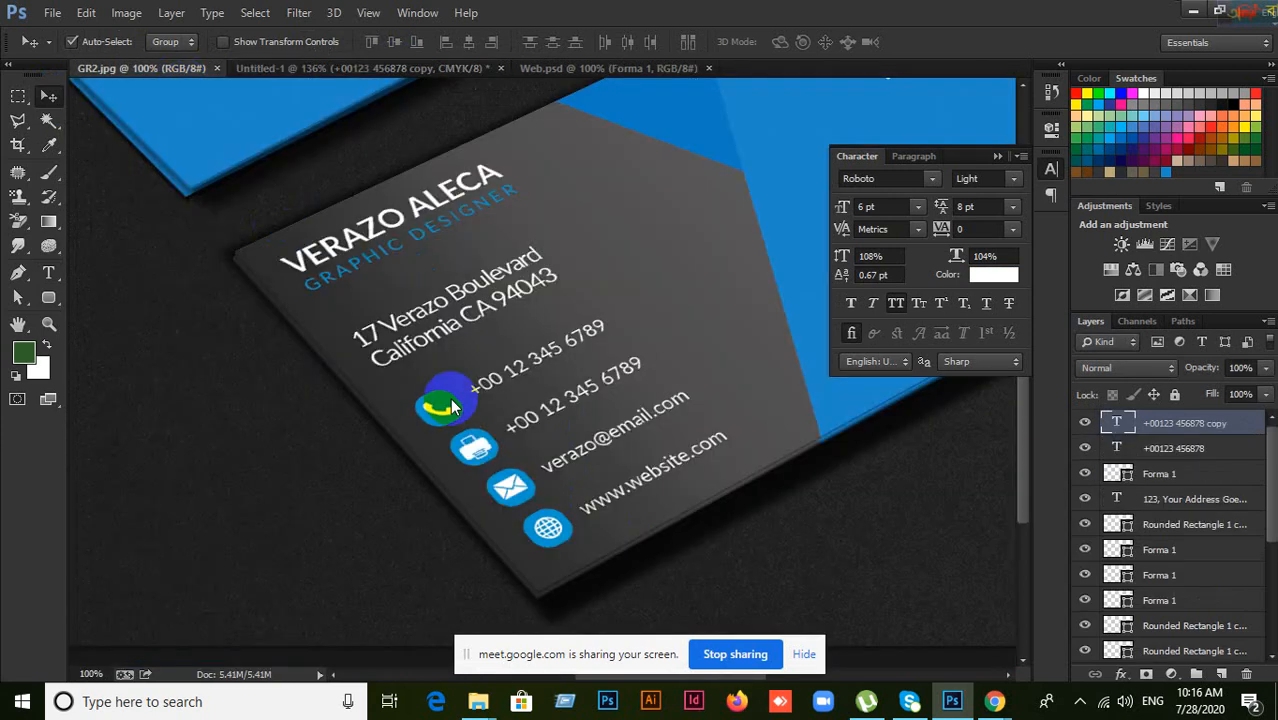
{"action": "left_click", "coordinate": [400, 68]}
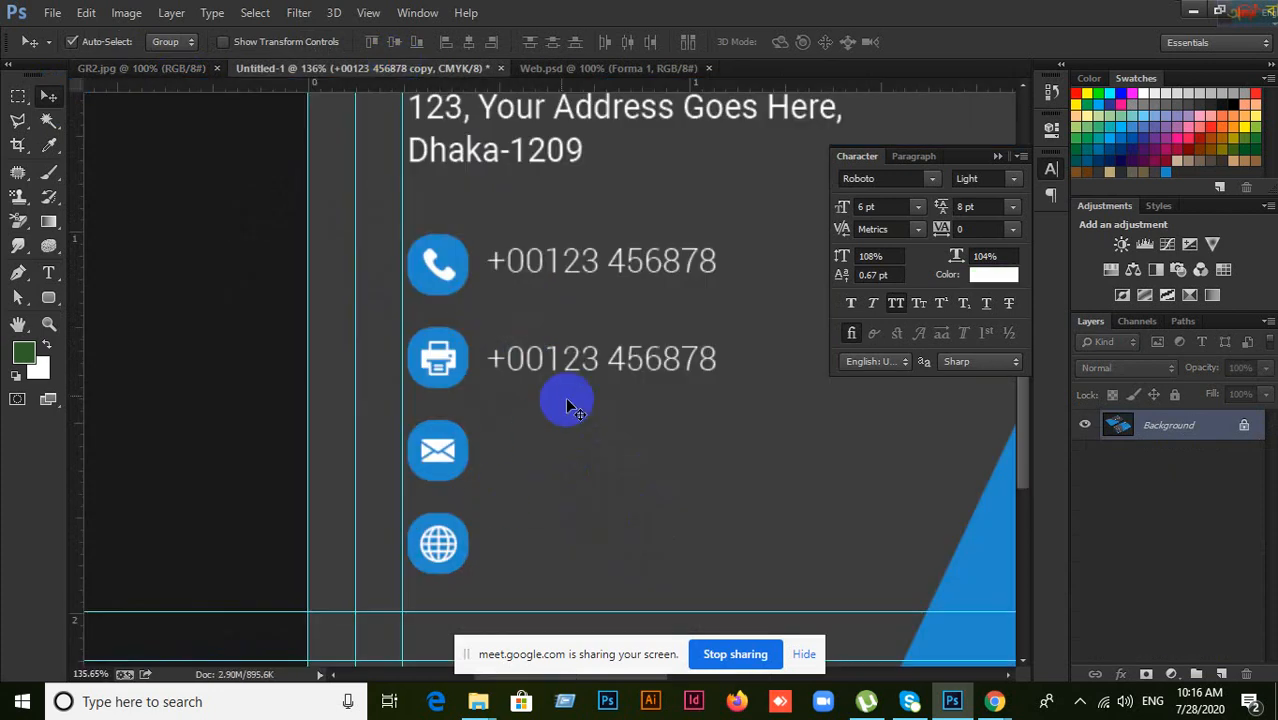
{"action": "left_click", "coordinate": [47, 274]}
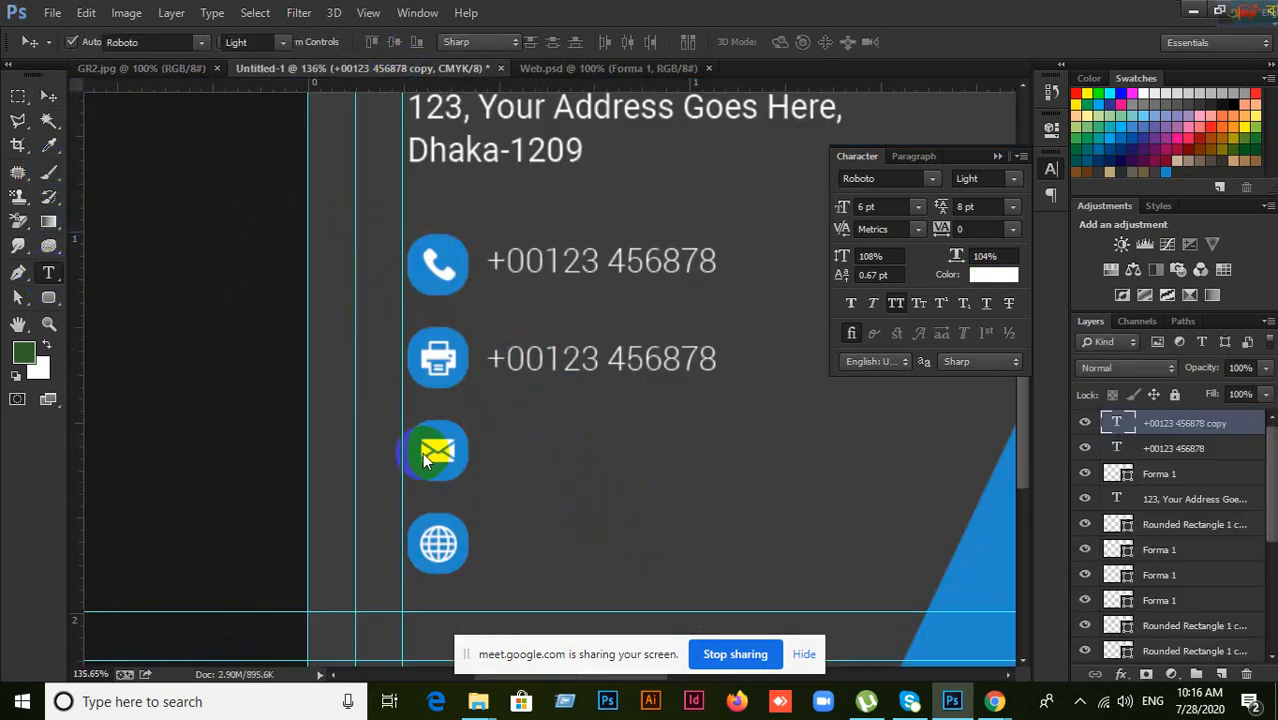
{"action": "left_click", "coordinate": [519, 459]}
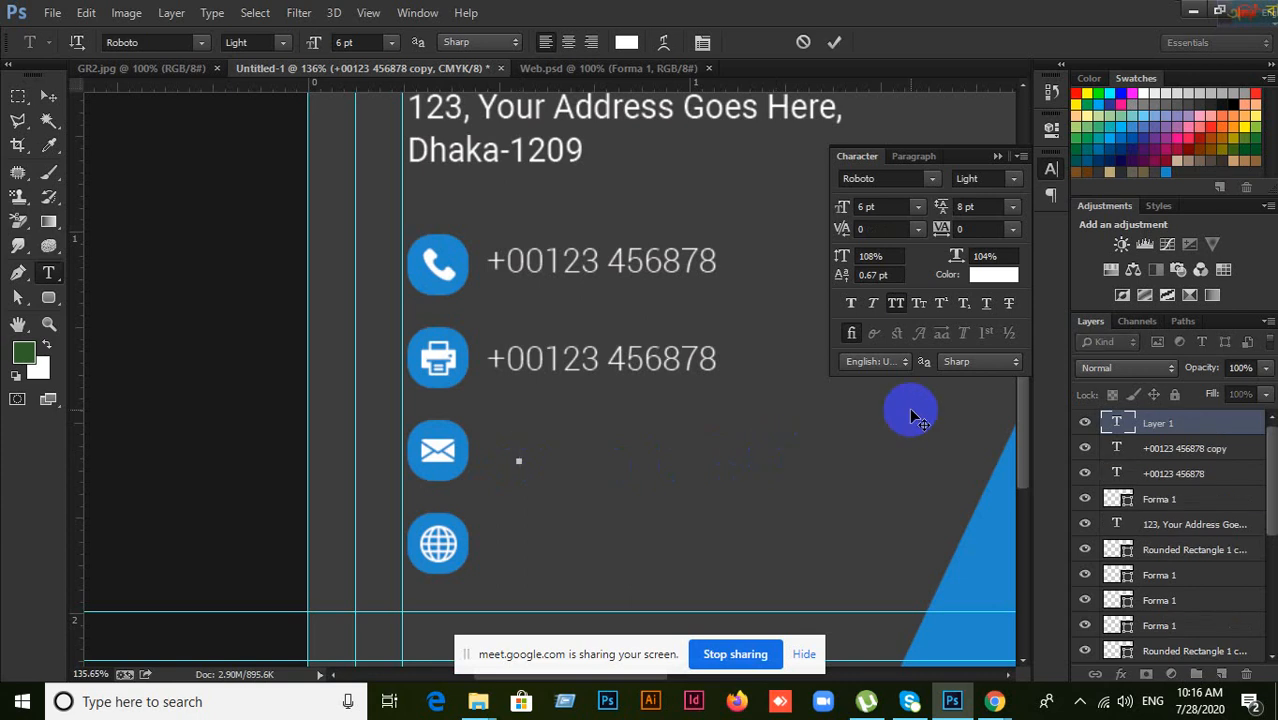
{"action": "type", "text": "WWW.YOUR"}
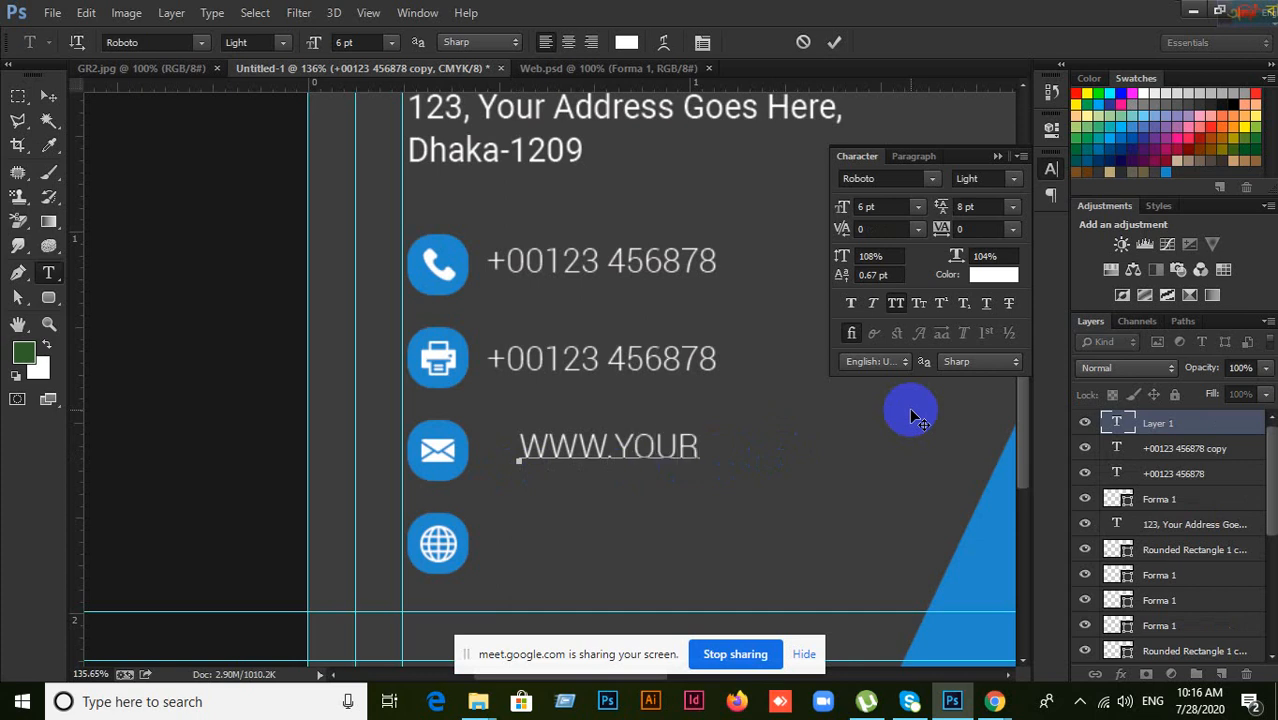
{"action": "type", "text": "MAI"}
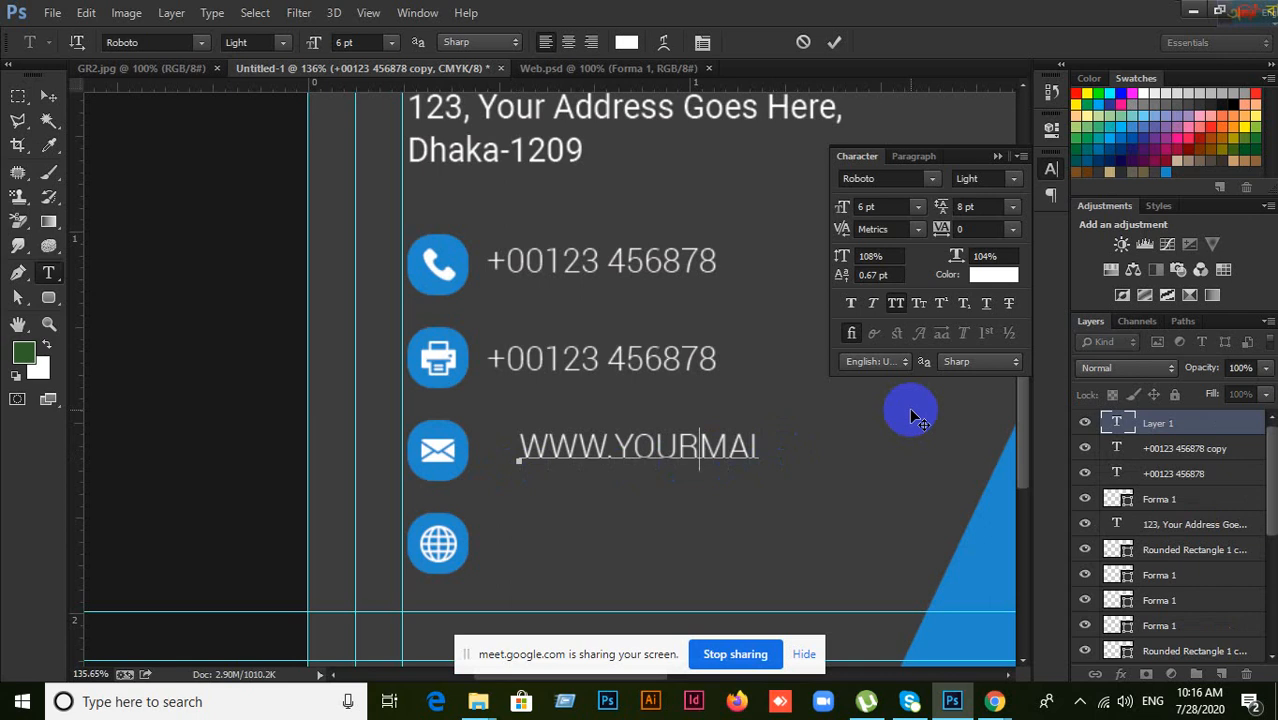
{"action": "key", "text": "Delete"}
{"action": "key", "text": "Delete"}
{"action": "key", "text": "Delete"}
{"action": "key", "text": "Delete"}
{"action": "key", "text": "Delete"}
{"action": "key", "text": "Delete"}
{"action": "key", "text": "Delete"}
{"action": "key", "text": "Delete"}
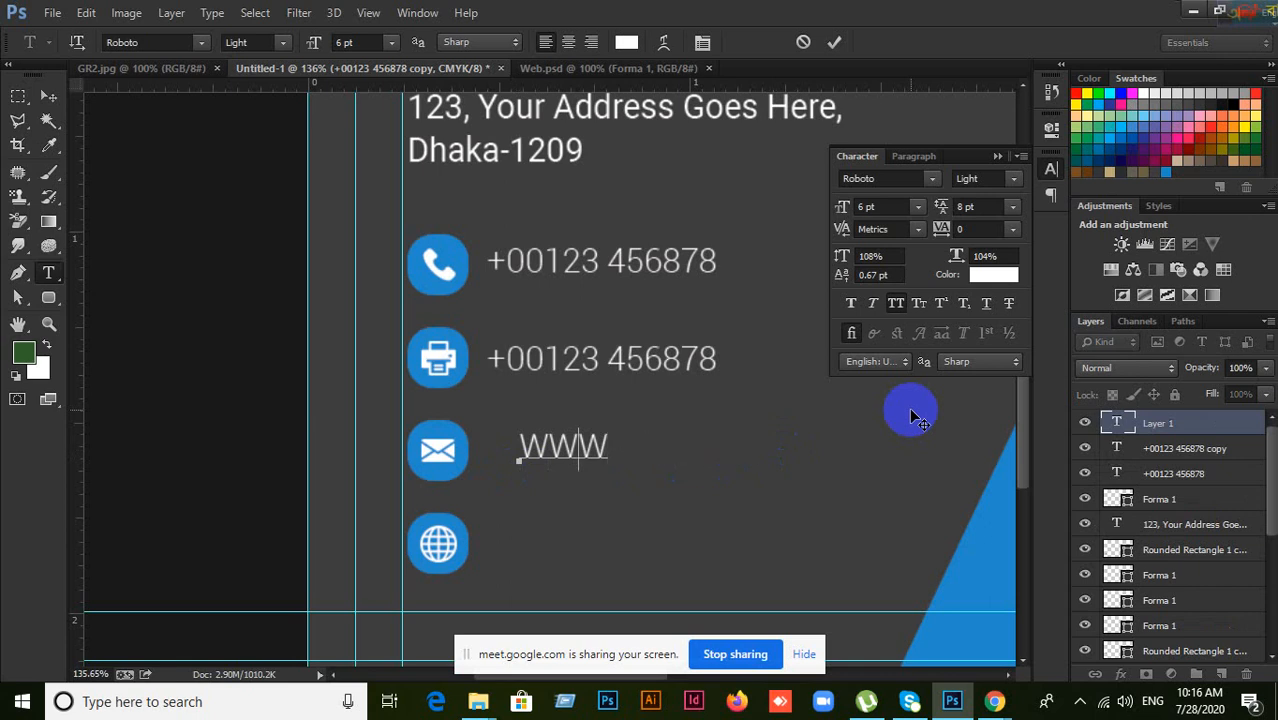
{"action": "key", "text": "Left"}
{"action": "key", "text": "Delete"}
{"action": "key", "text": "Delete"}
{"action": "key", "text": "Delete"}
{"action": "type", "text": "Y"}
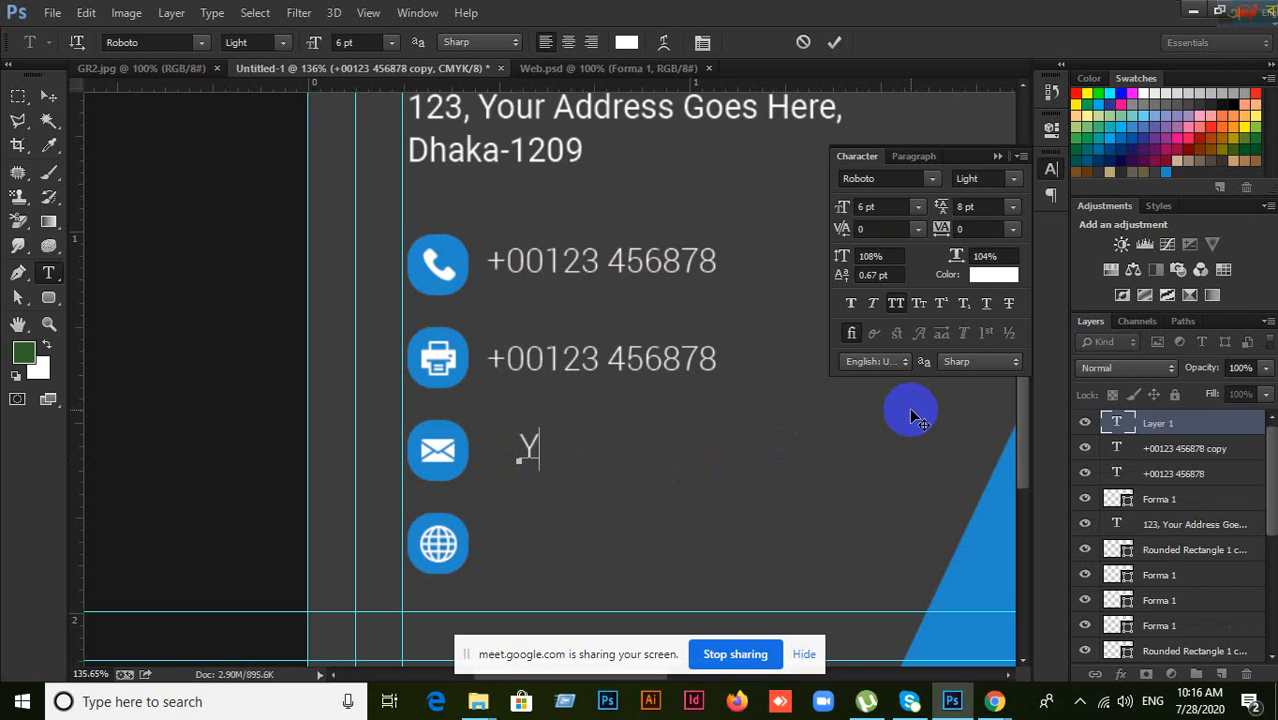
{"action": "type", "text": "OUREMAI"}
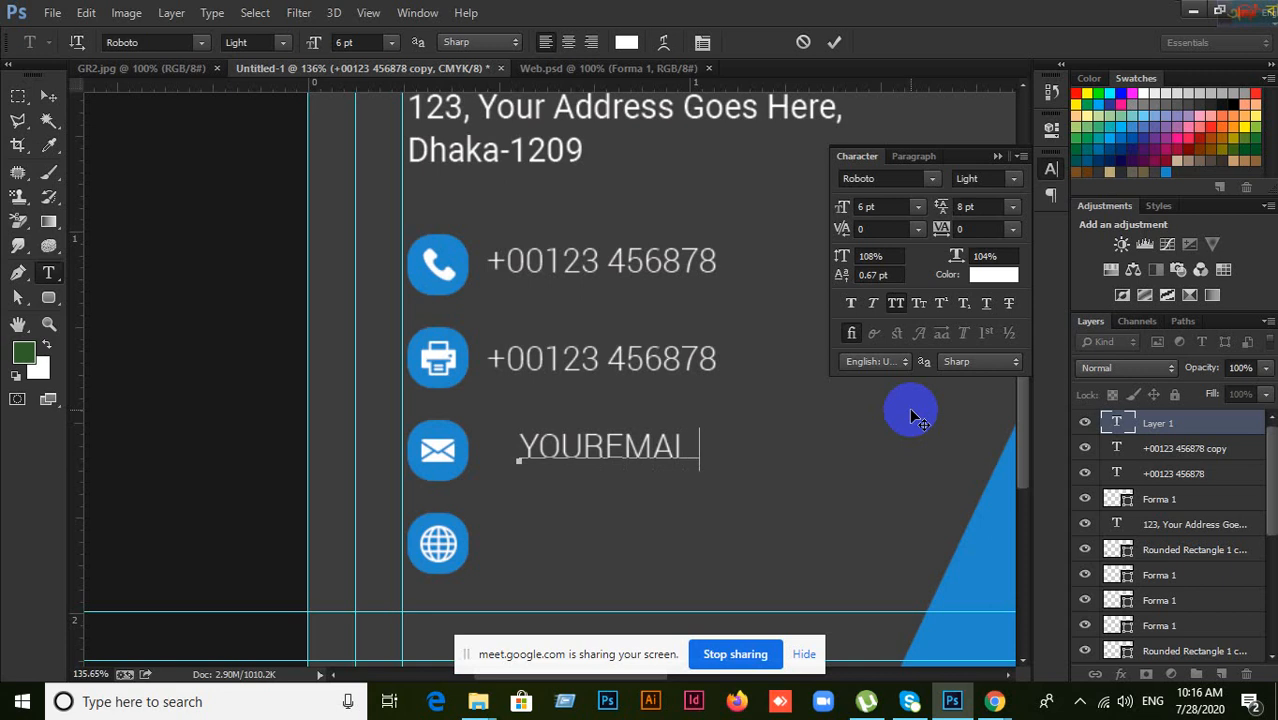
{"action": "type", "text": "L@EMAIL.COM"}
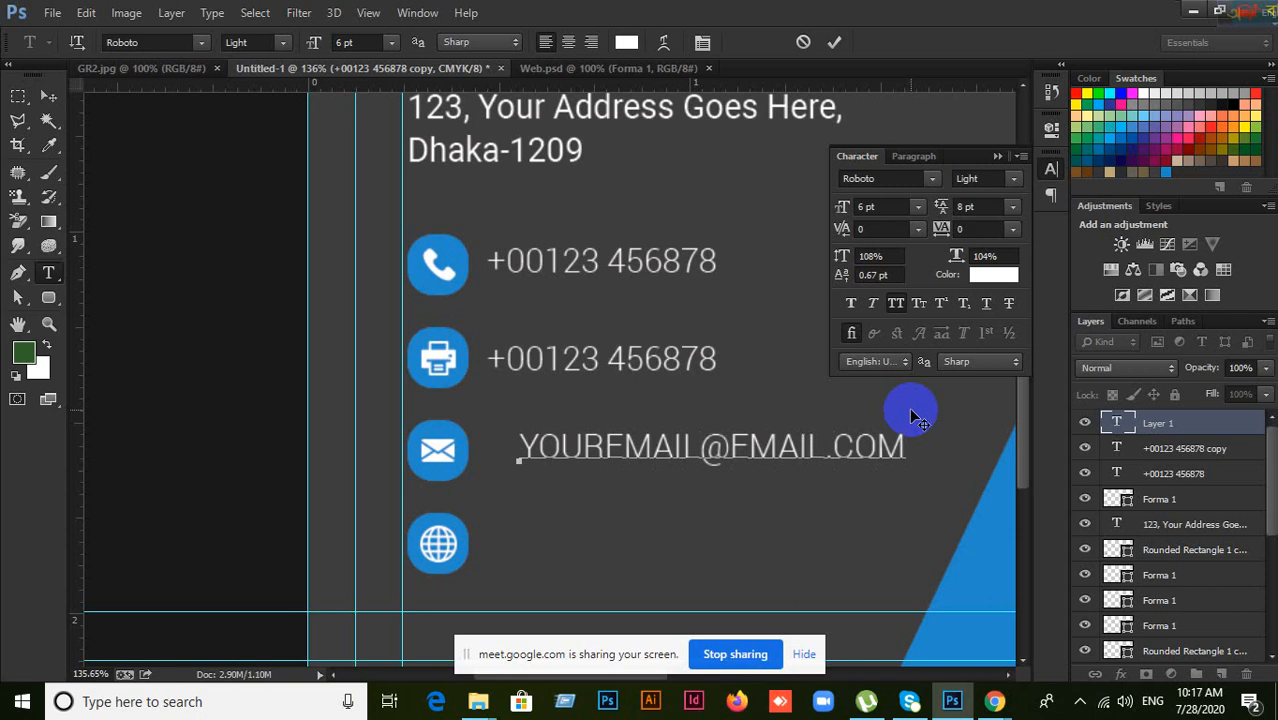
{"action": "left_click", "coordinate": [48, 95]}
Step: Turn off All Caps, align the email line with the numbers, and copy it beside the globe icon
{"action": "left_click_drag", "start_coordinate": [638, 456], "coordinate": [632, 452]}
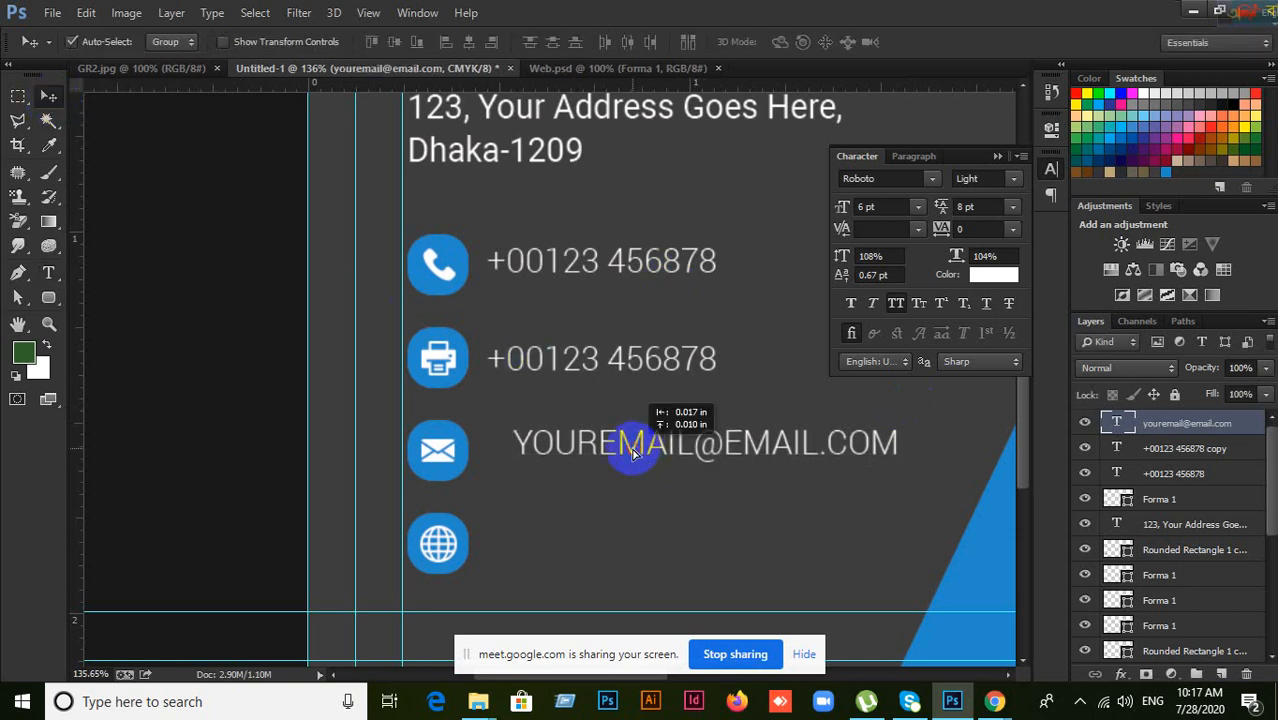
{"action": "left_click", "coordinate": [896, 304]}
{"action": "left_click", "coordinate": [896, 304]}
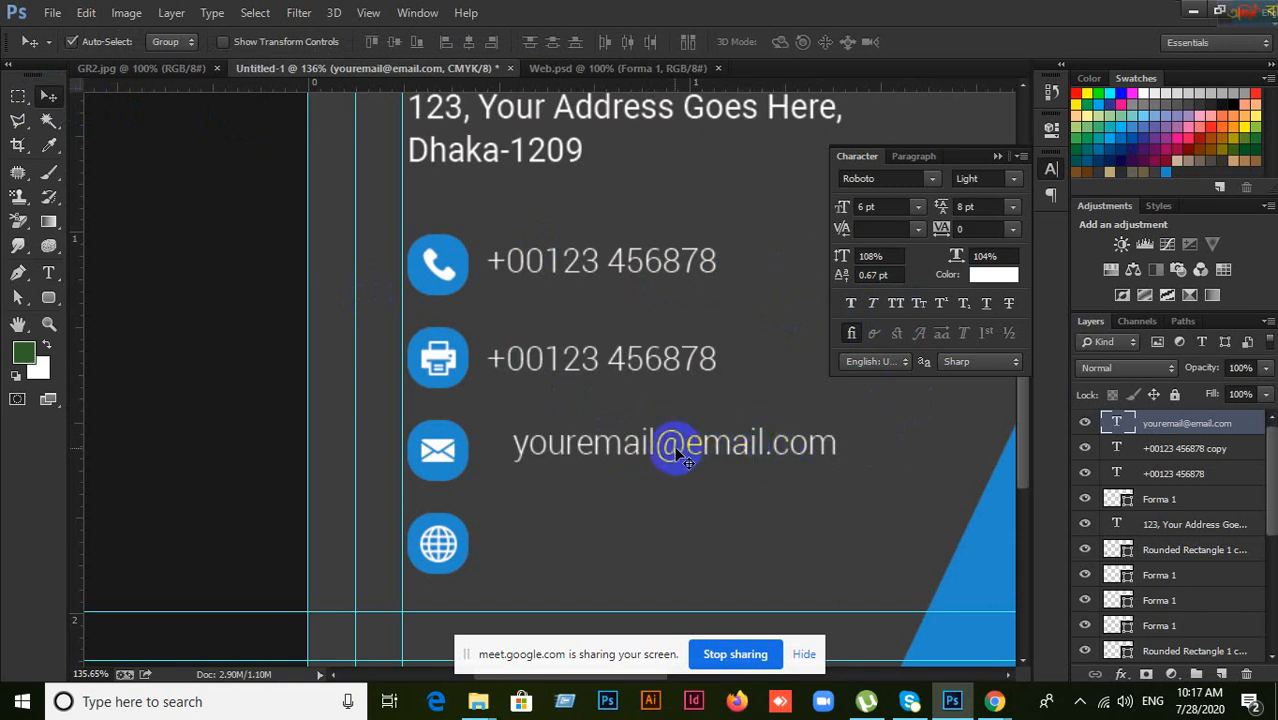
{"action": "mouse_move", "coordinate": [670, 451]}
{"action": "left_mouse_down"}
{"action": "mouse_move", "coordinate": [647, 452]}
{"action": "mouse_move", "coordinate": [652, 440]}
{"action": "left_mouse_up"}
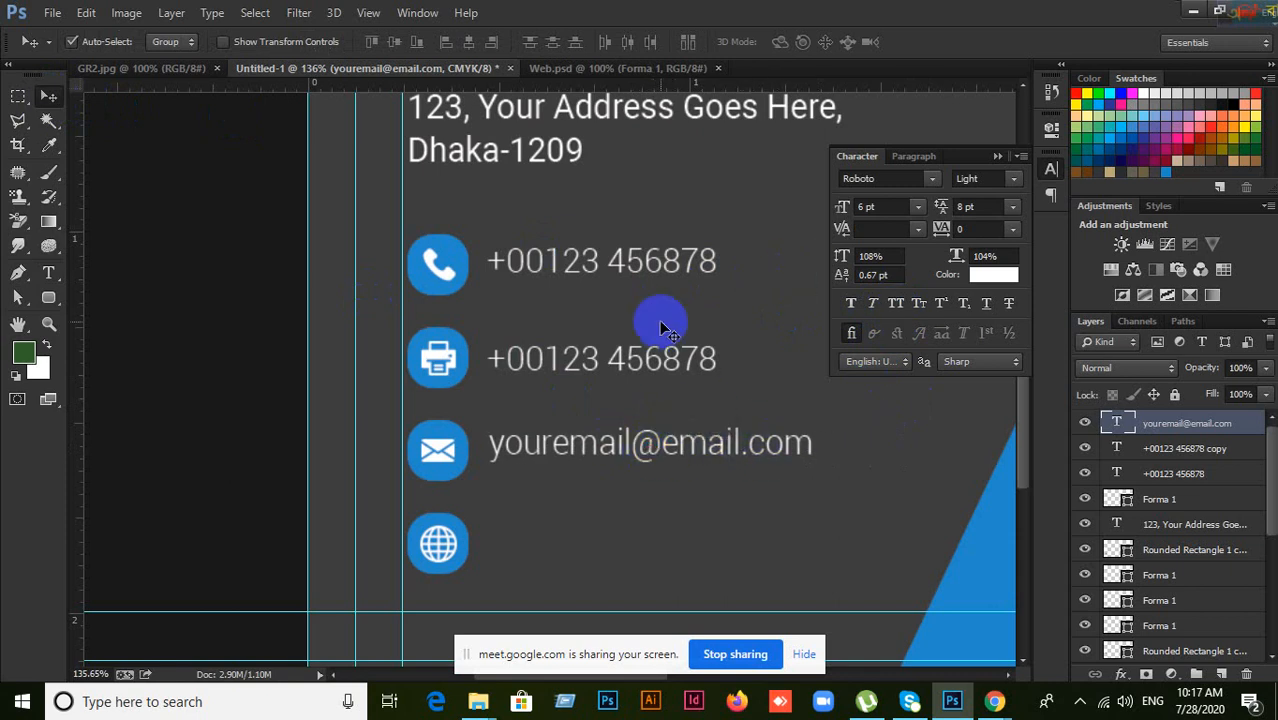
{"action": "scroll", "coordinate": [662, 320], "scroll_direction": "up", "scroll_amount": 4}
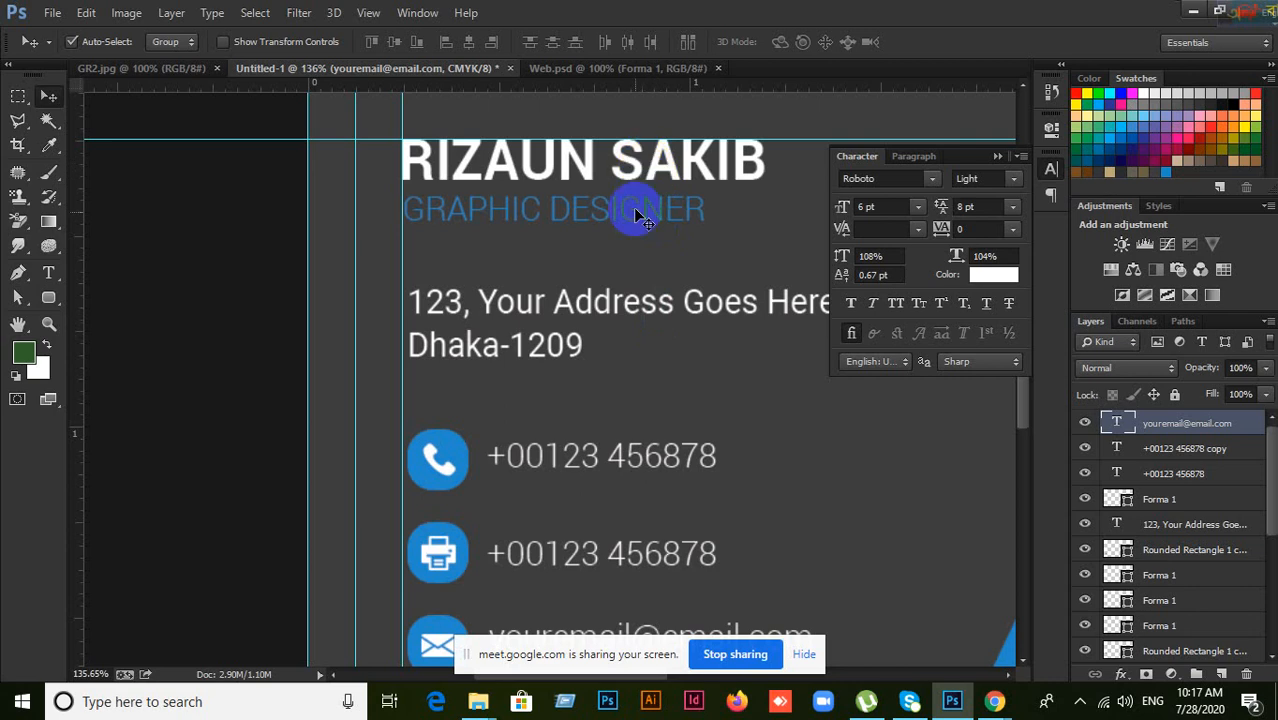
{"action": "scroll", "coordinate": [658, 419], "scroll_direction": "down", "scroll_amount": 4}
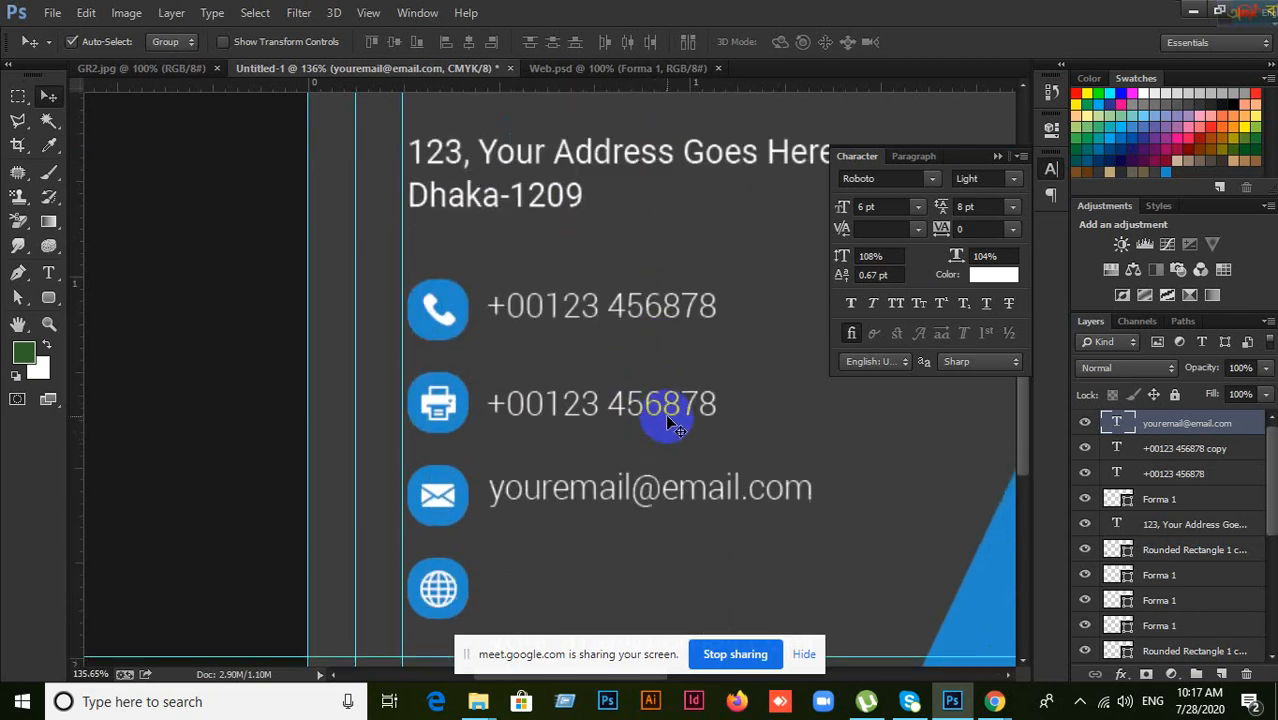
{"action": "scroll", "coordinate": [596, 410], "scroll_direction": "down", "scroll_amount": 1}
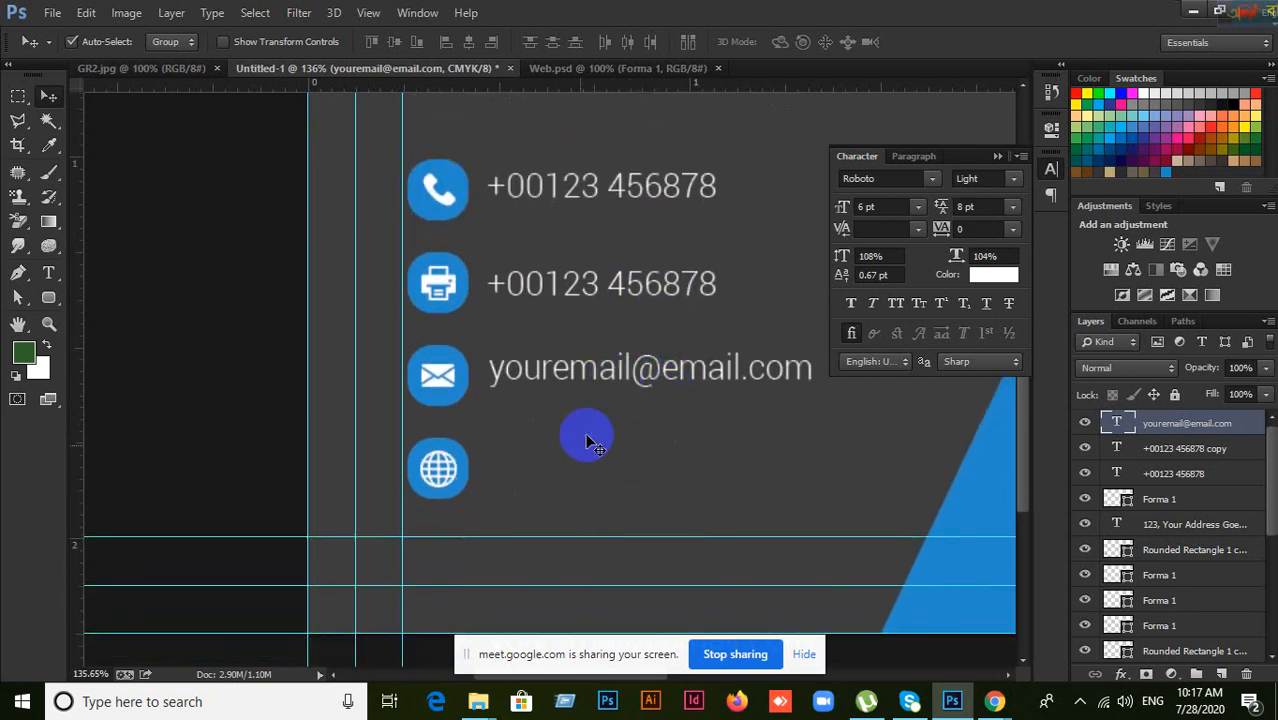
{"action": "left_click_drag", "start_coordinate": [607, 378], "coordinate": [603, 474]}
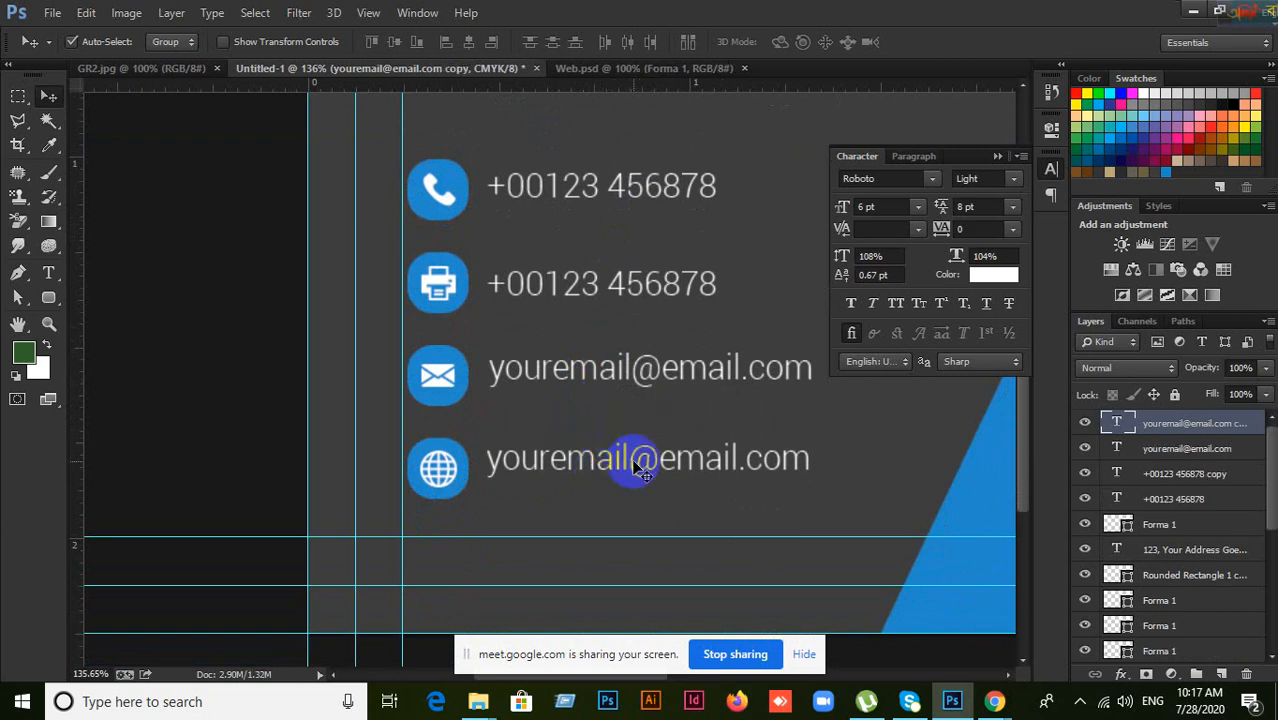
{"action": "left_click", "coordinate": [1088, 425]}
{"action": "left_click", "coordinate": [1088, 425]}
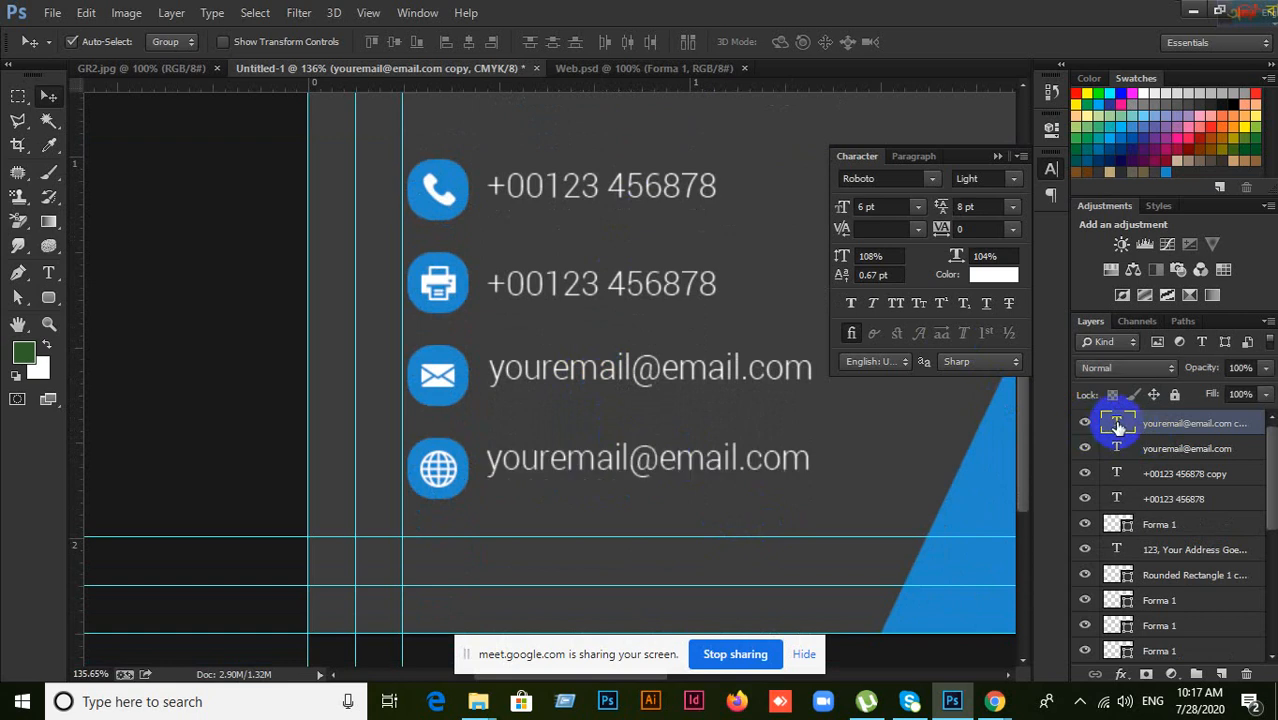
{"action": "double_click", "coordinate": [1118, 425]}
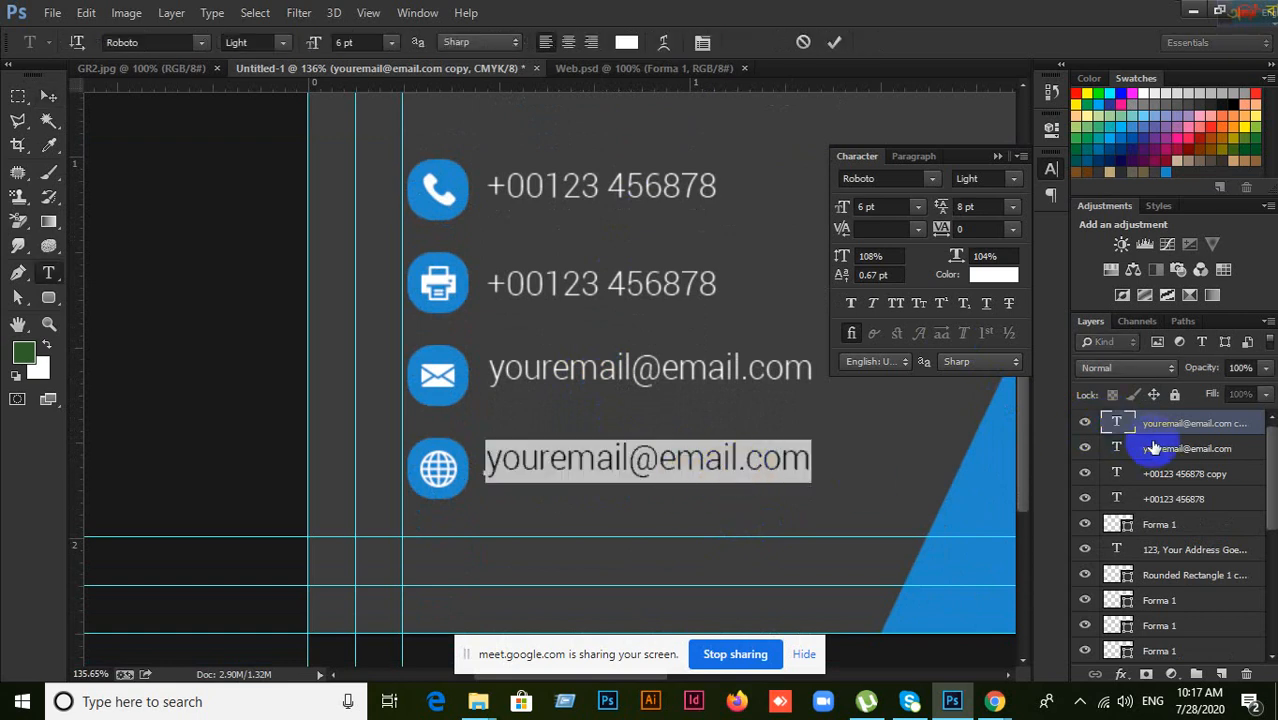
{"action": "left_click", "coordinate": [50, 97]}
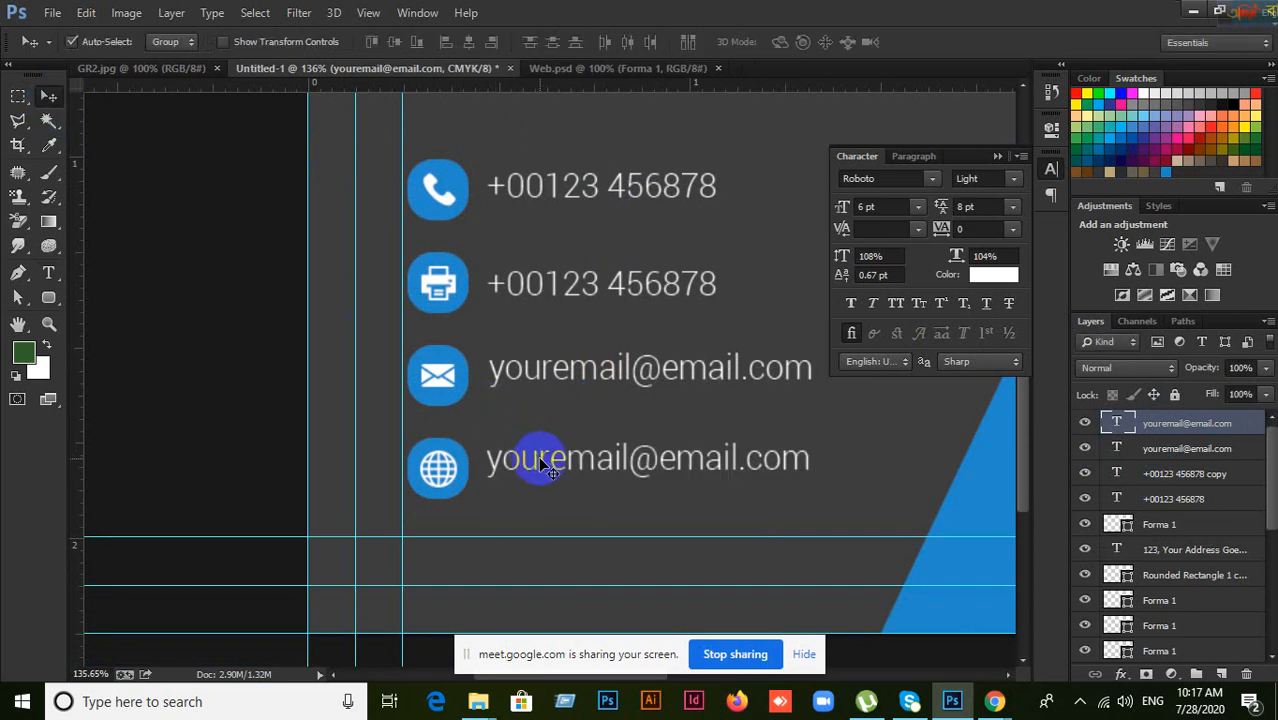
{"action": "left_click", "coordinate": [48, 272]}
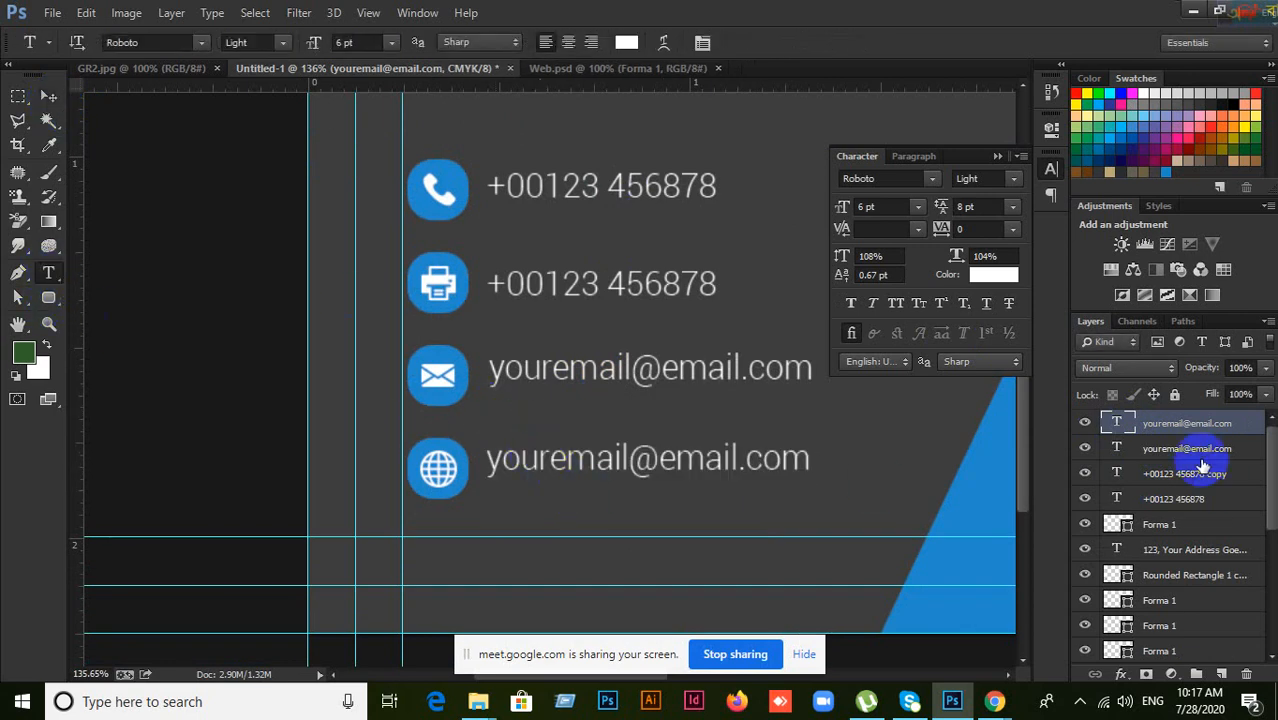
{"action": "left_click_drag", "start_coordinate": [493, 465], "coordinate": [738, 462]}
{"action": "left_click", "coordinate": [49, 97]}
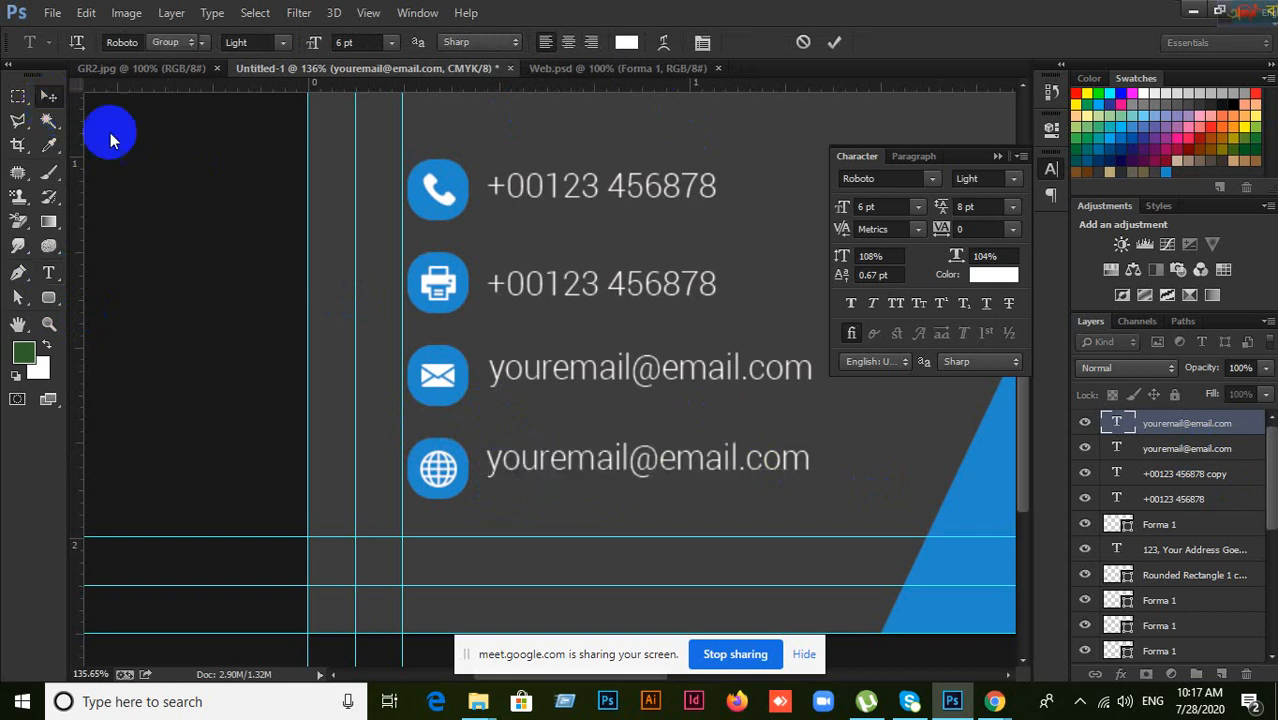
{"action": "double_click", "coordinate": [1117, 425]}
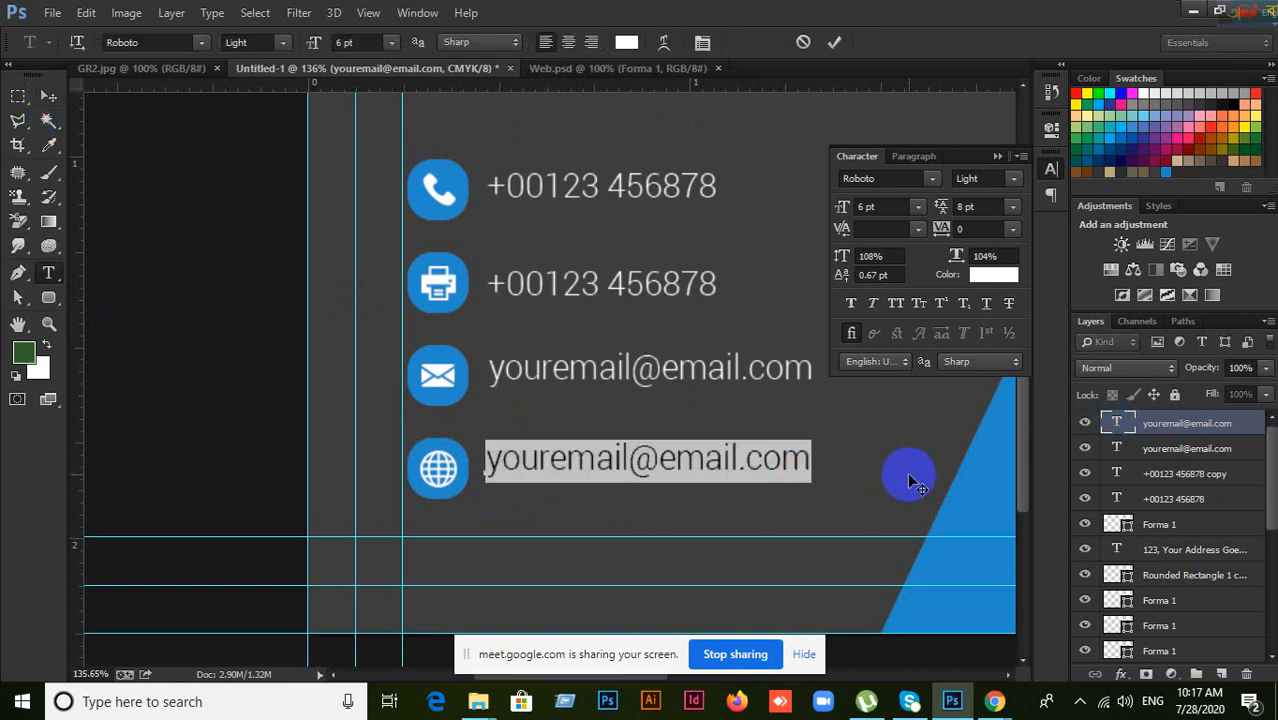
{"action": "type", "text": "www.we"}
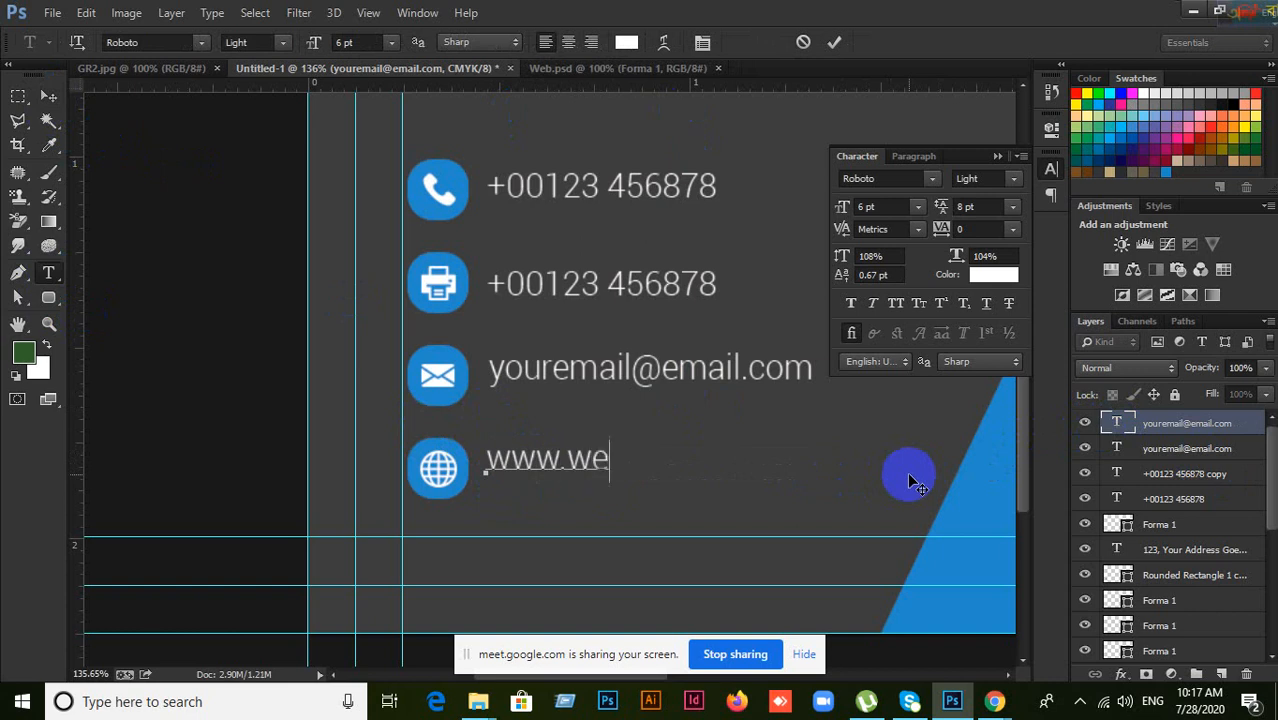
{"action": "type", "text": "bsite"}
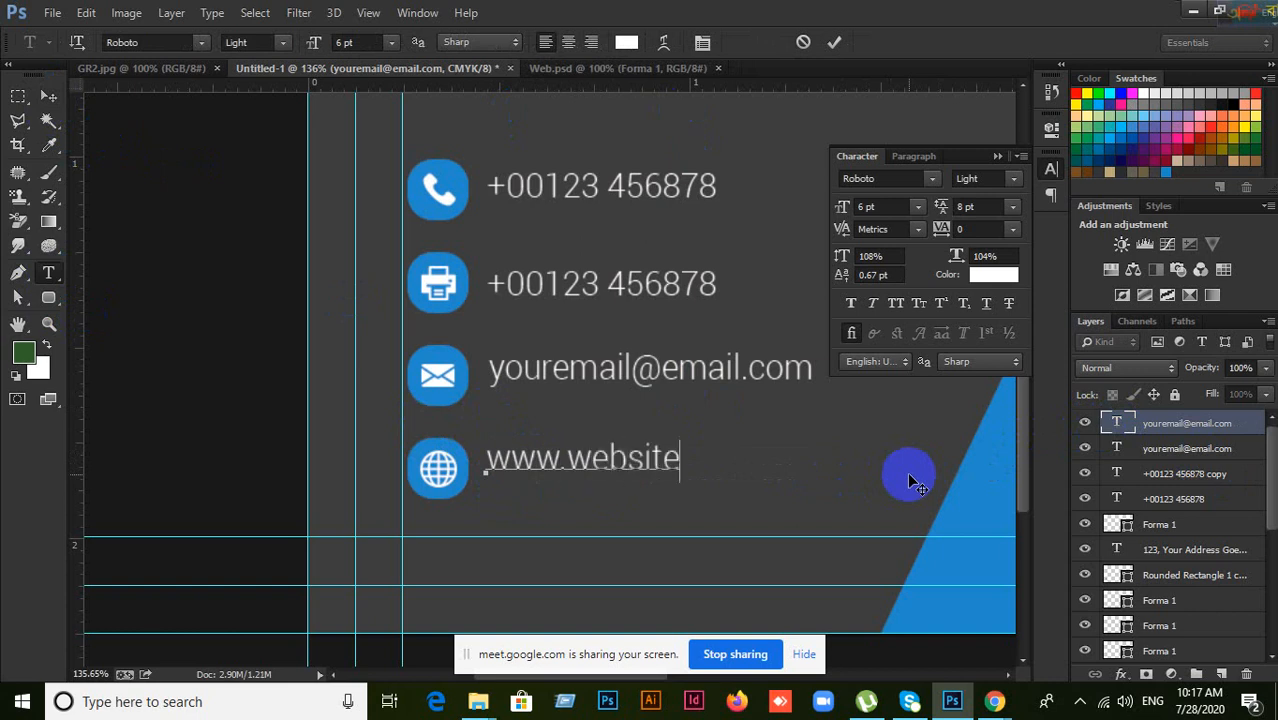
{"action": "type", "text": "name.com"}
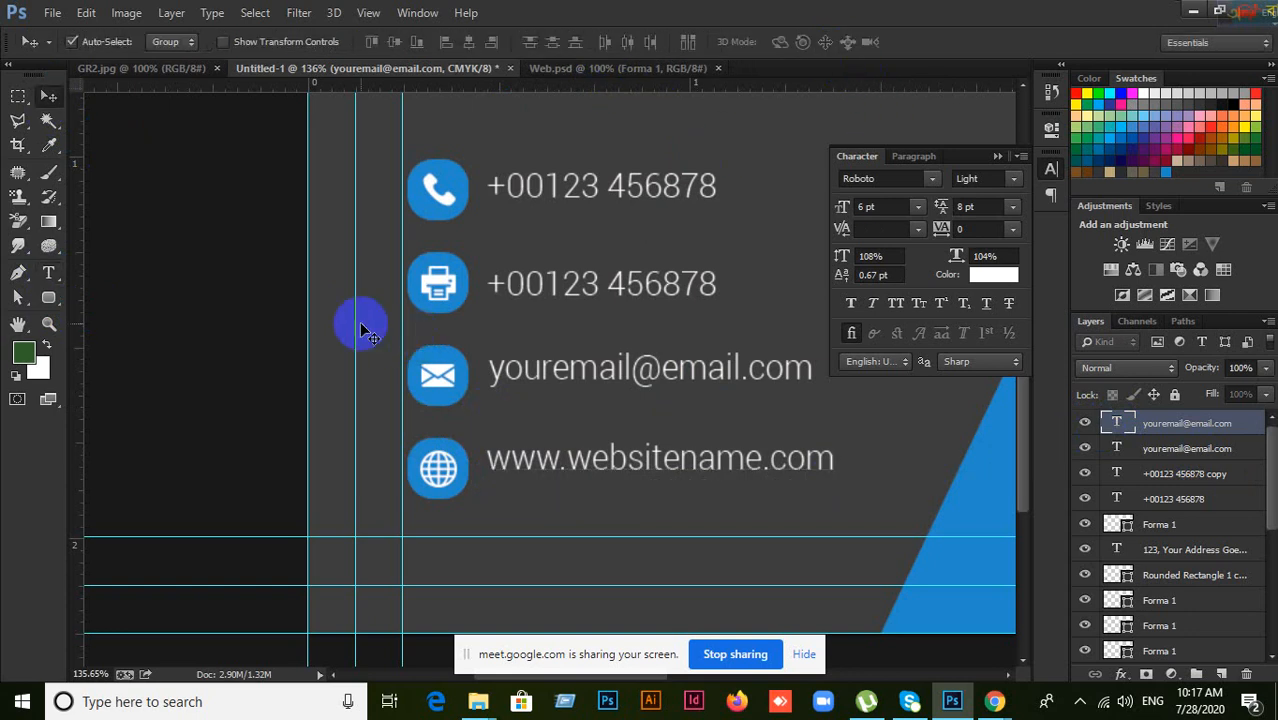
{"action": "left_click", "coordinate": [45, 103]}
{"action": "scroll", "coordinate": [585, 410], "scroll_direction": "up", "scroll_amount": 3}
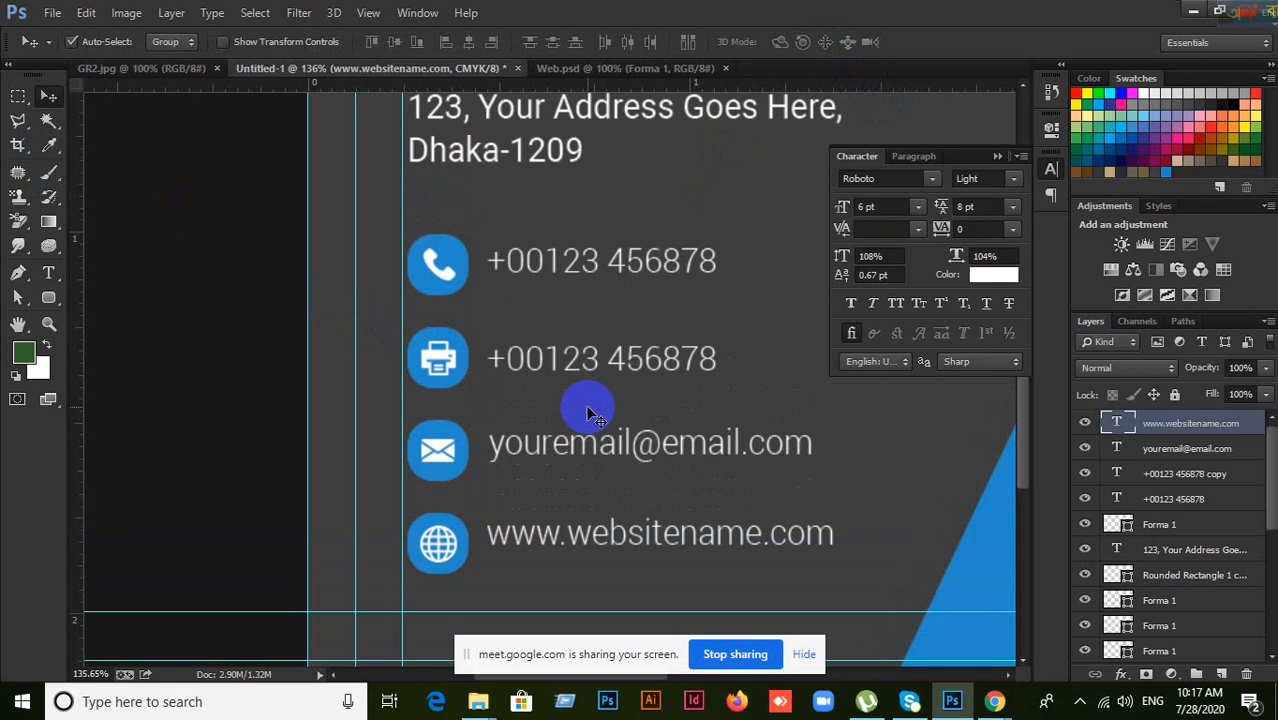
{"action": "scroll", "coordinate": [590, 412], "scroll_direction": "down", "scroll_amount": 1}
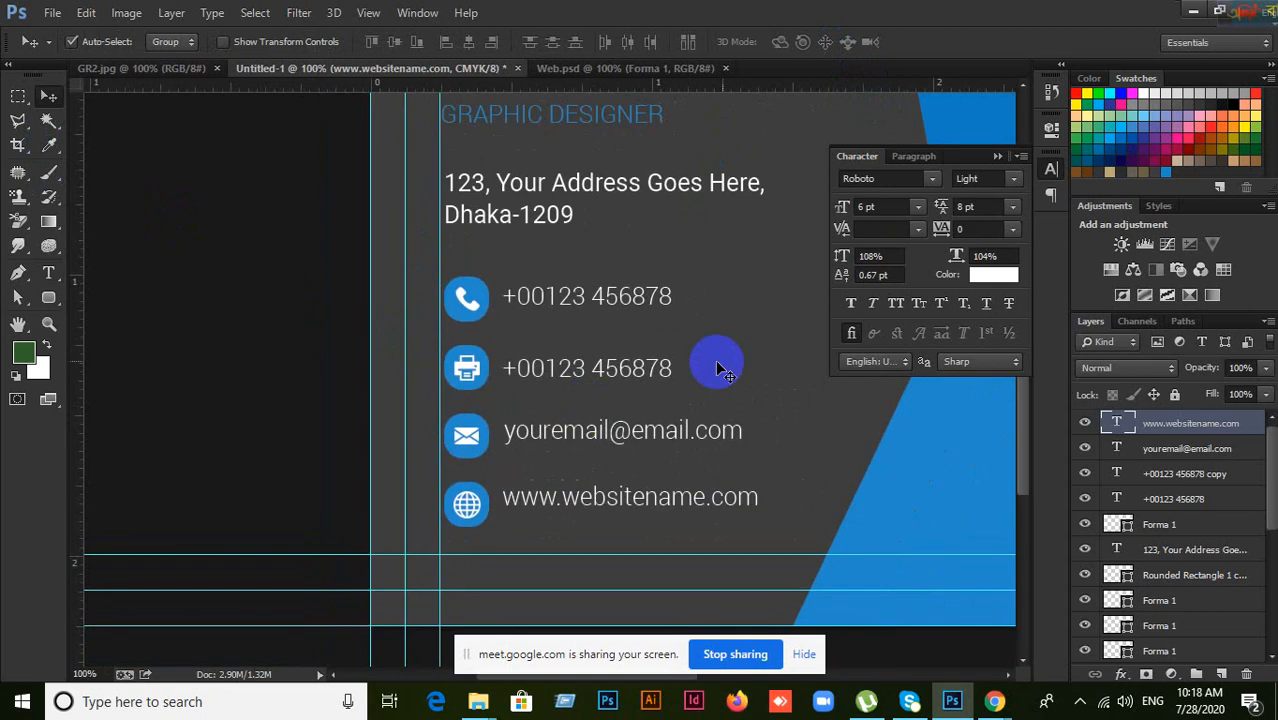
{"action": "left_click_drag", "start_coordinate": [756, 354], "coordinate": [590, 376]}
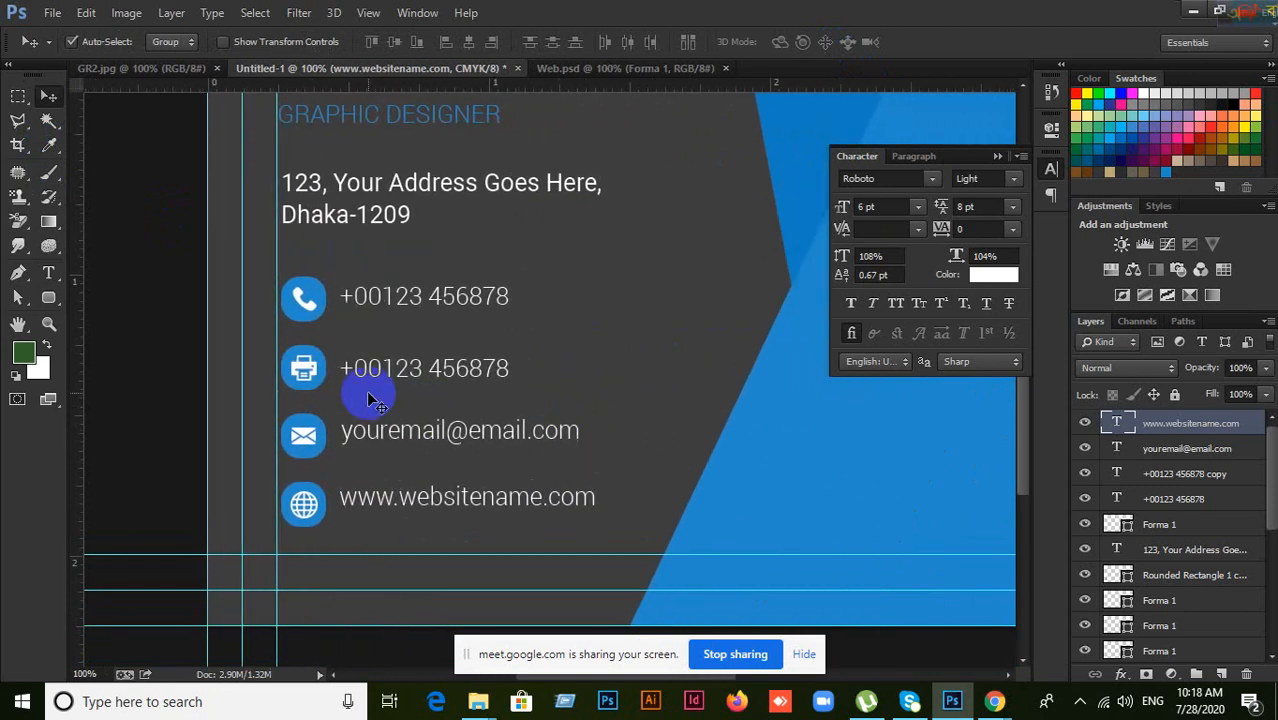
{"action": "scroll", "coordinate": [369, 399], "scroll_direction": "up", "scroll_amount": 2}
{"action": "scroll", "coordinate": [371, 395], "scroll_direction": "down", "scroll_amount": 1}
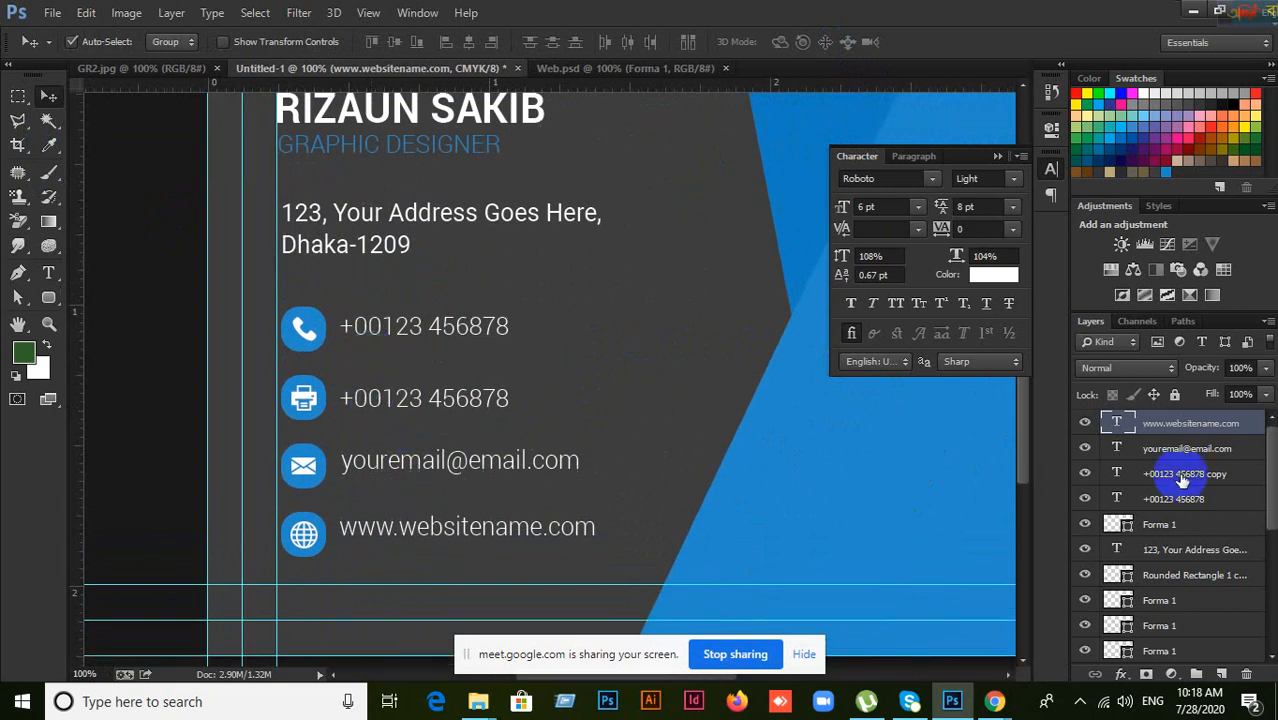
{"action": "scroll", "coordinate": [310, 348], "scroll_direction": "down", "scroll_amount": 1}
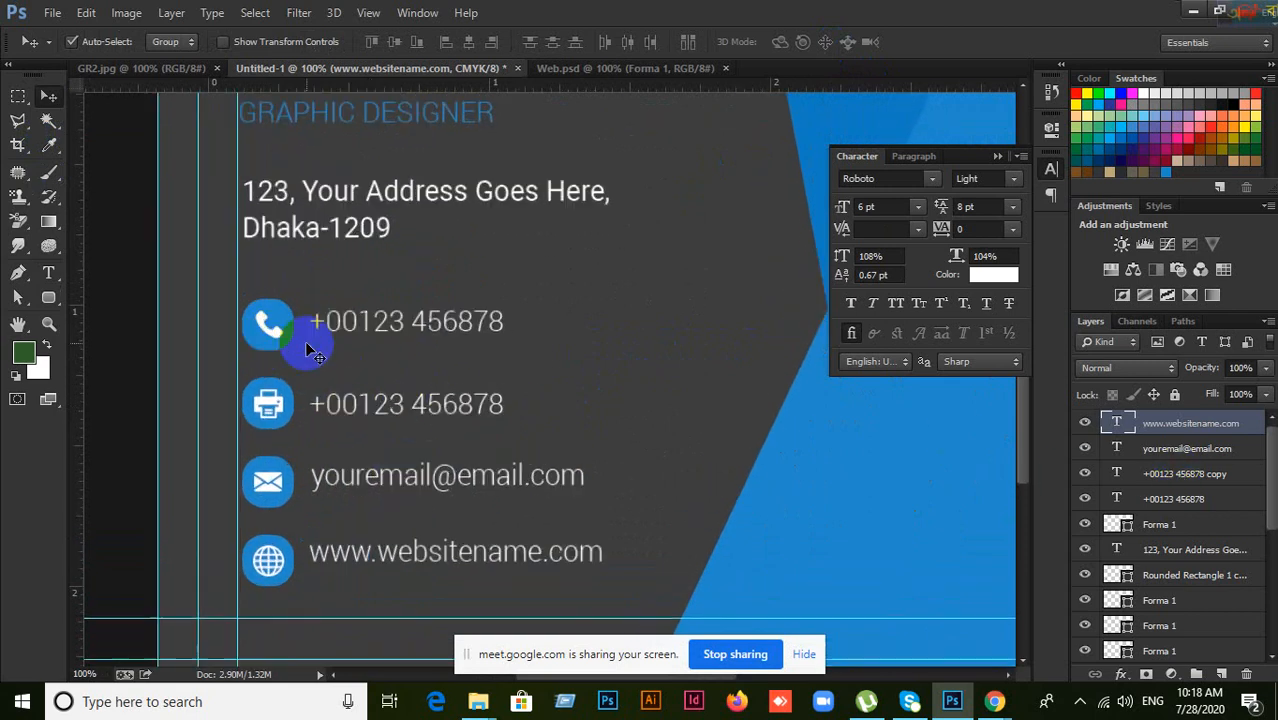
{"action": "key", "text": "ctrl+plus"}
{"action": "left_click_drag", "start_coordinate": [306, 343], "coordinate": [551, 305]}
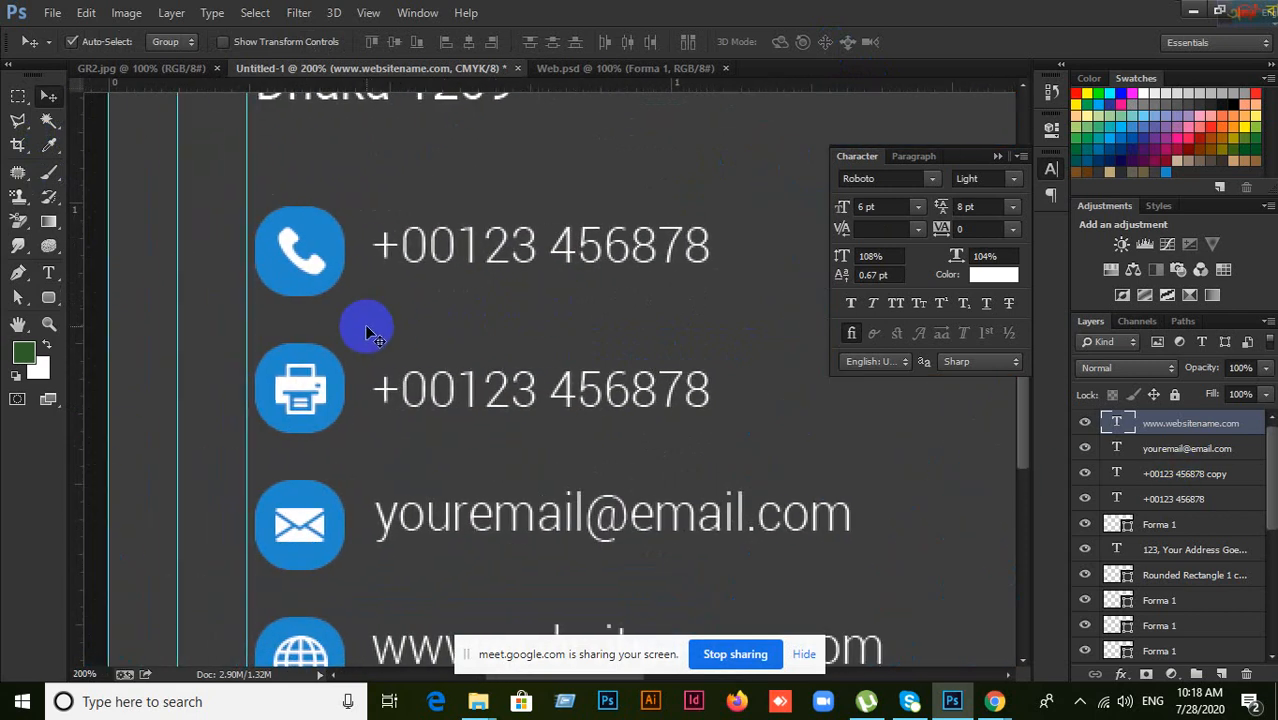
{"action": "left_click", "coordinate": [300, 253]}
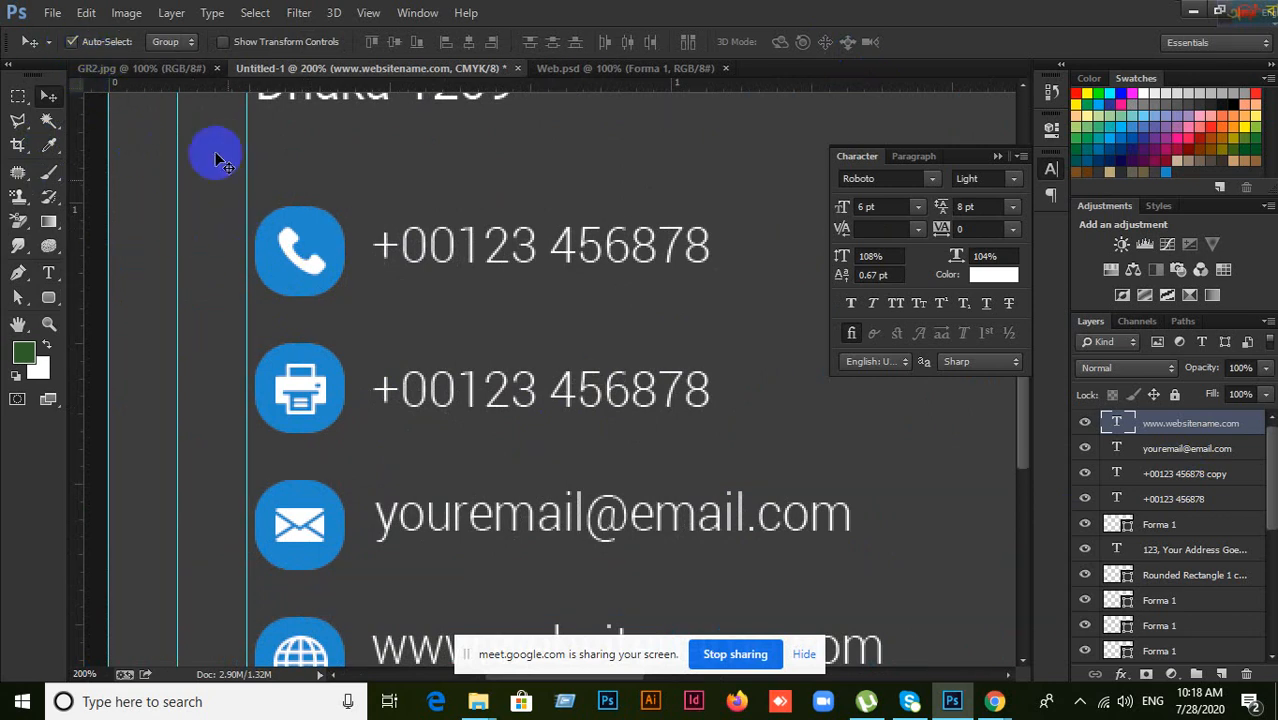
{"action": "left_click", "coordinate": [247, 231]}
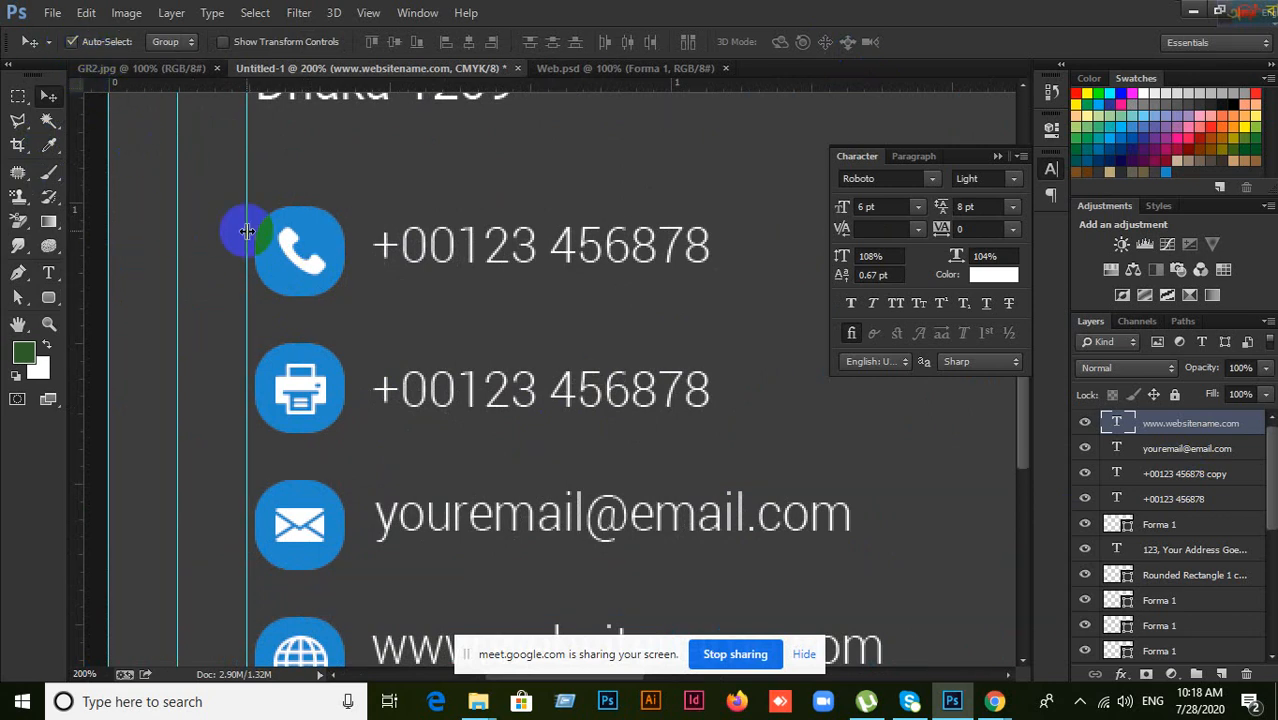
Step: Select the phone glyph and Rounded Rectangle 1 layers and group them into Group 1
{"action": "left_click", "coordinate": [316, 266]}
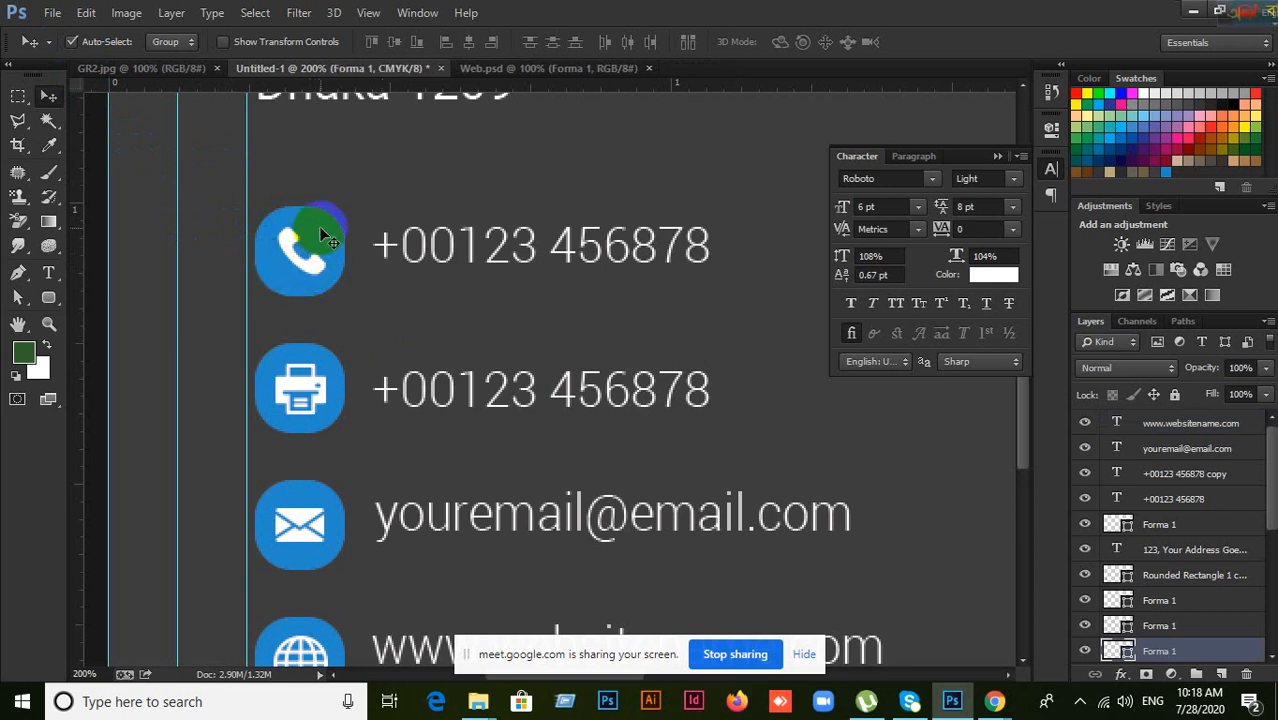
{"action": "left_click", "coordinate": [321, 229], "text": "shift"}
{"action": "scroll", "coordinate": [1220, 547], "scroll_direction": "down", "scroll_amount": 5}
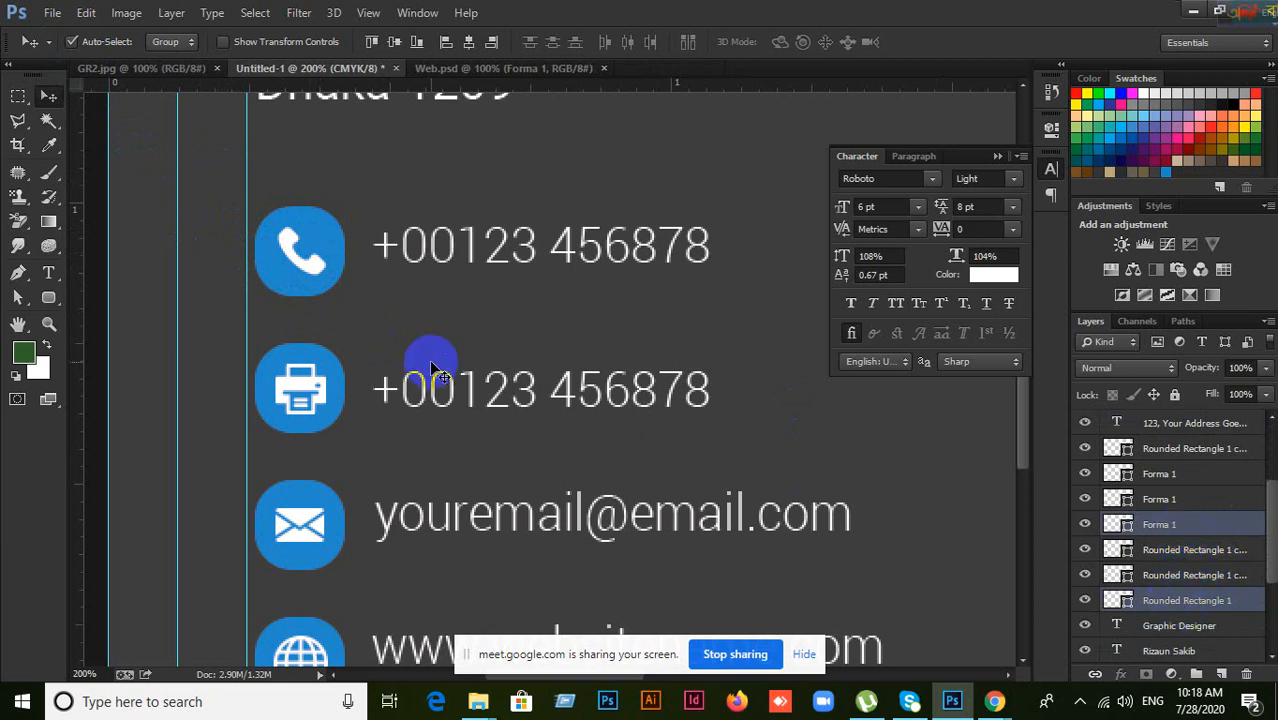
{"action": "key", "text": "ctrl+g"}
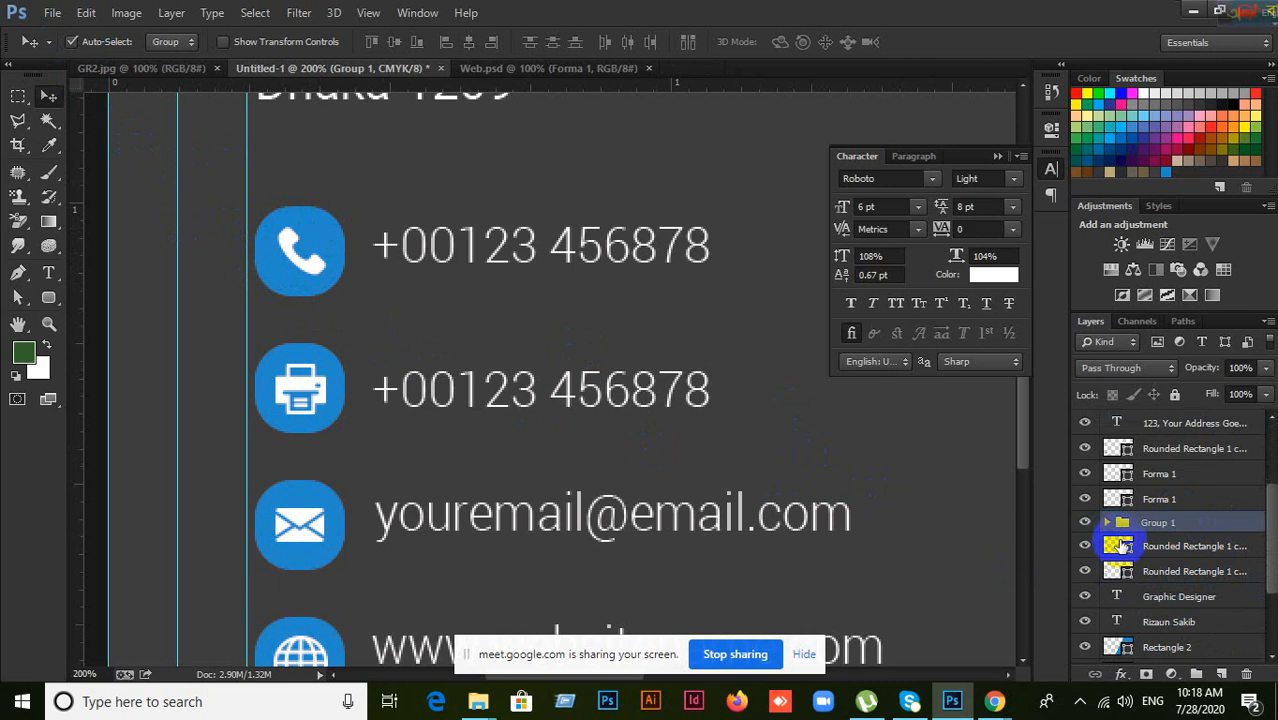
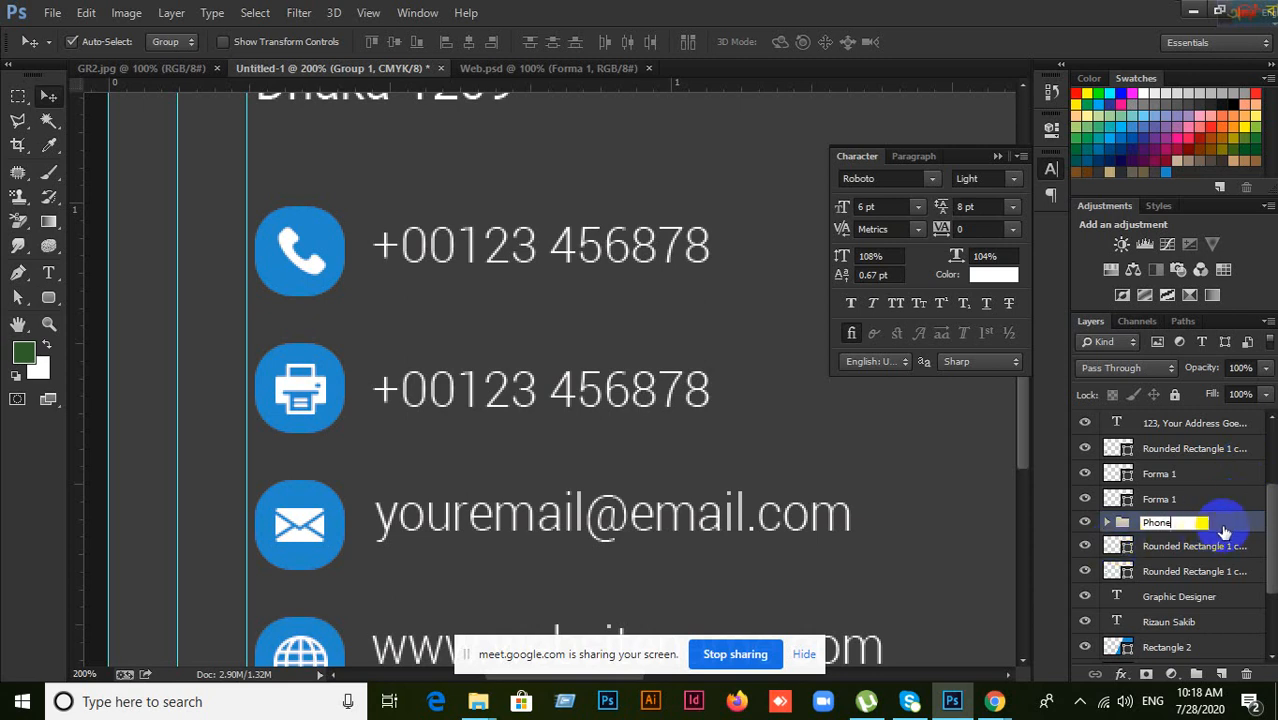
Step: Commit the Phone group name, check its contents by toggling visibility, then undo the grouping
{"action": "key", "text": "Return"}
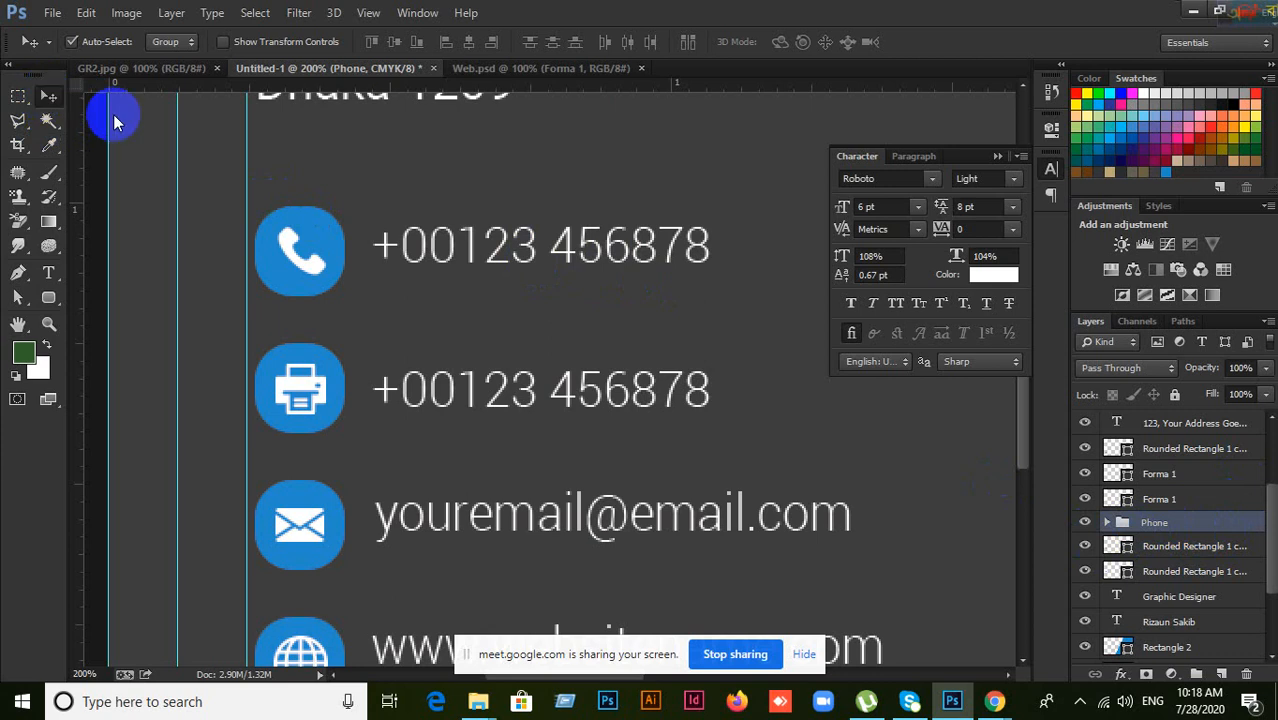
{"action": "left_click", "coordinate": [303, 268]}
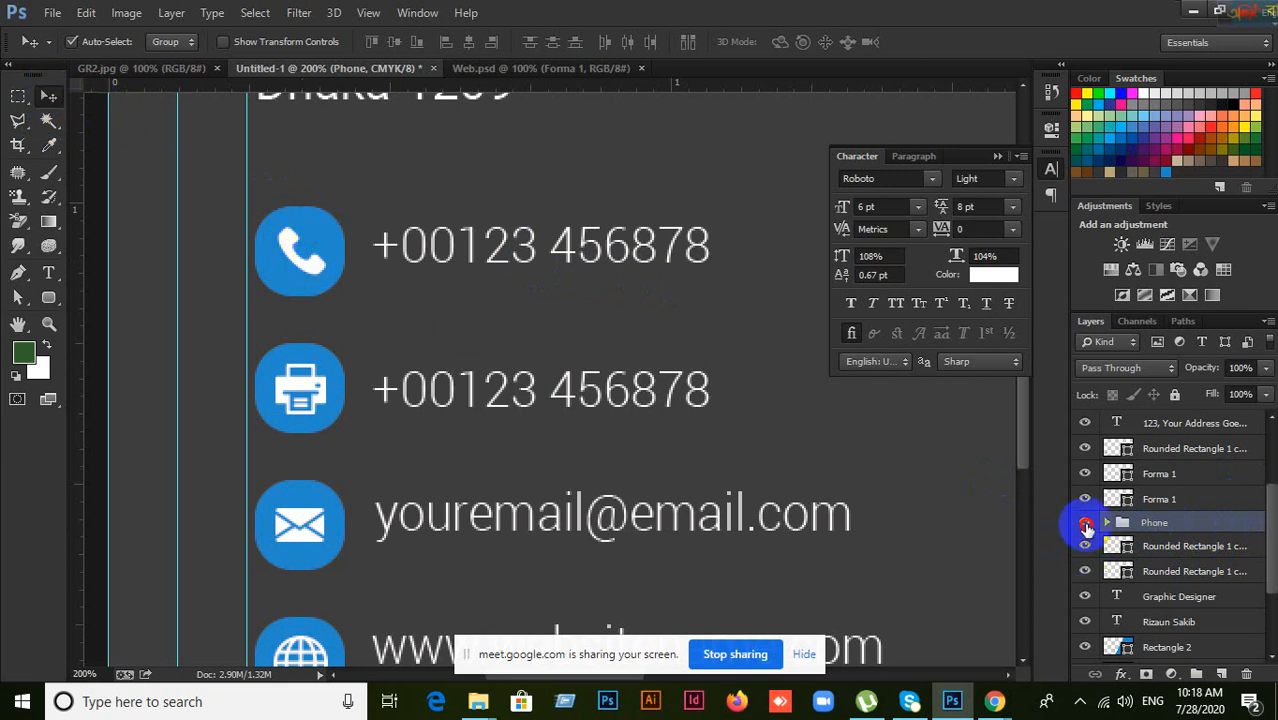
{"action": "left_click", "coordinate": [1086, 524]}
{"action": "left_click", "coordinate": [1086, 524]}
{"action": "key", "text": "ctrl+alt+z"}
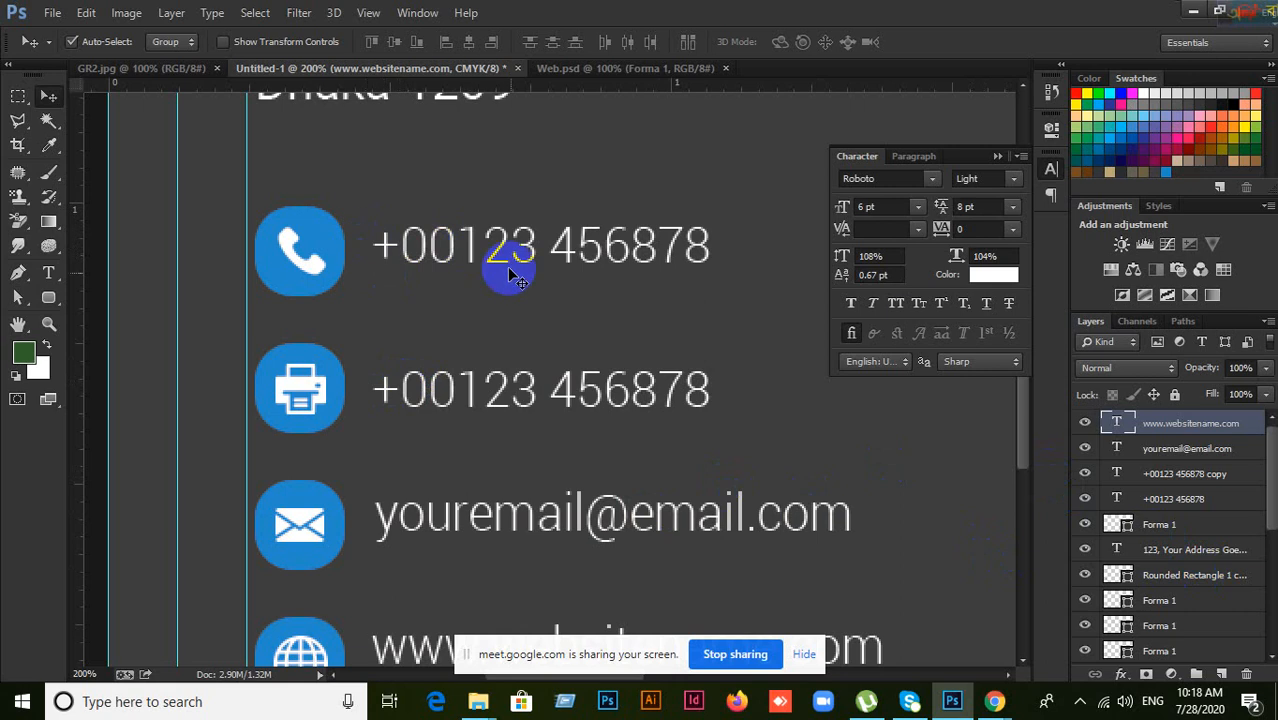
Step: Select the two phone numbers, e-mail and website text layers and align their left edges
{"action": "left_click", "coordinate": [528, 310]}
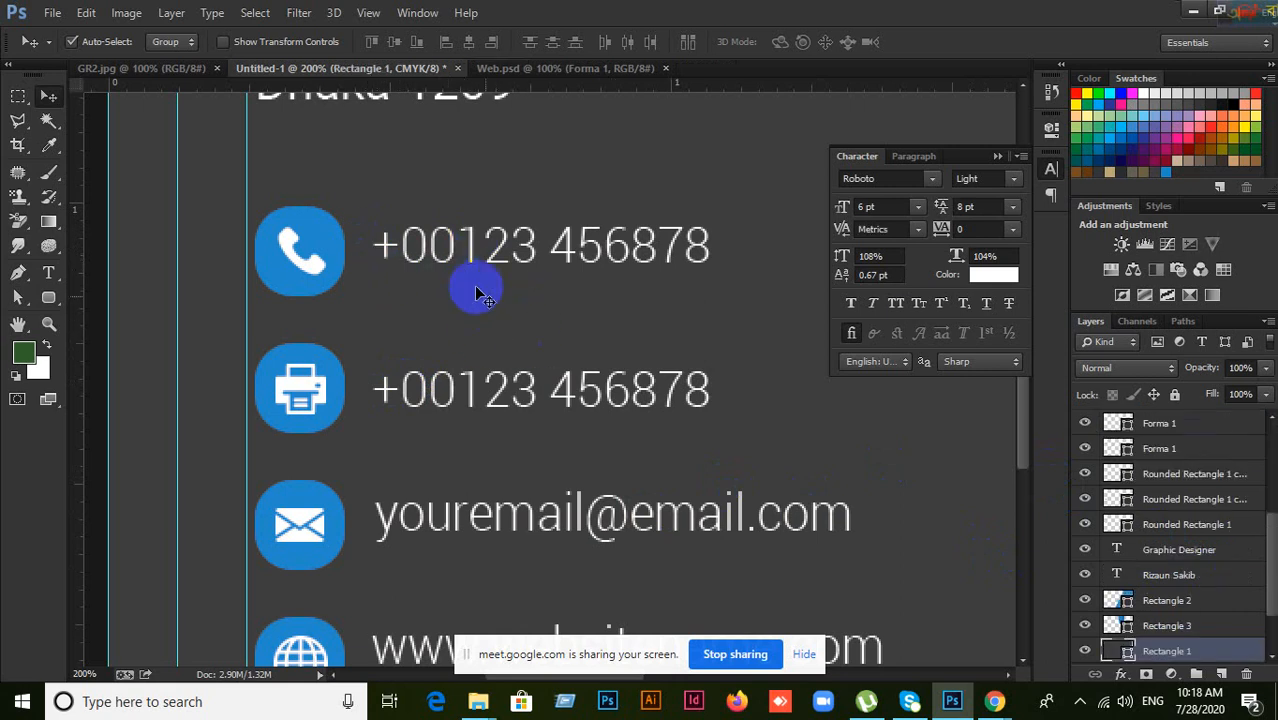
{"action": "left_click_drag", "start_coordinate": [570, 332], "coordinate": [574, 257]}
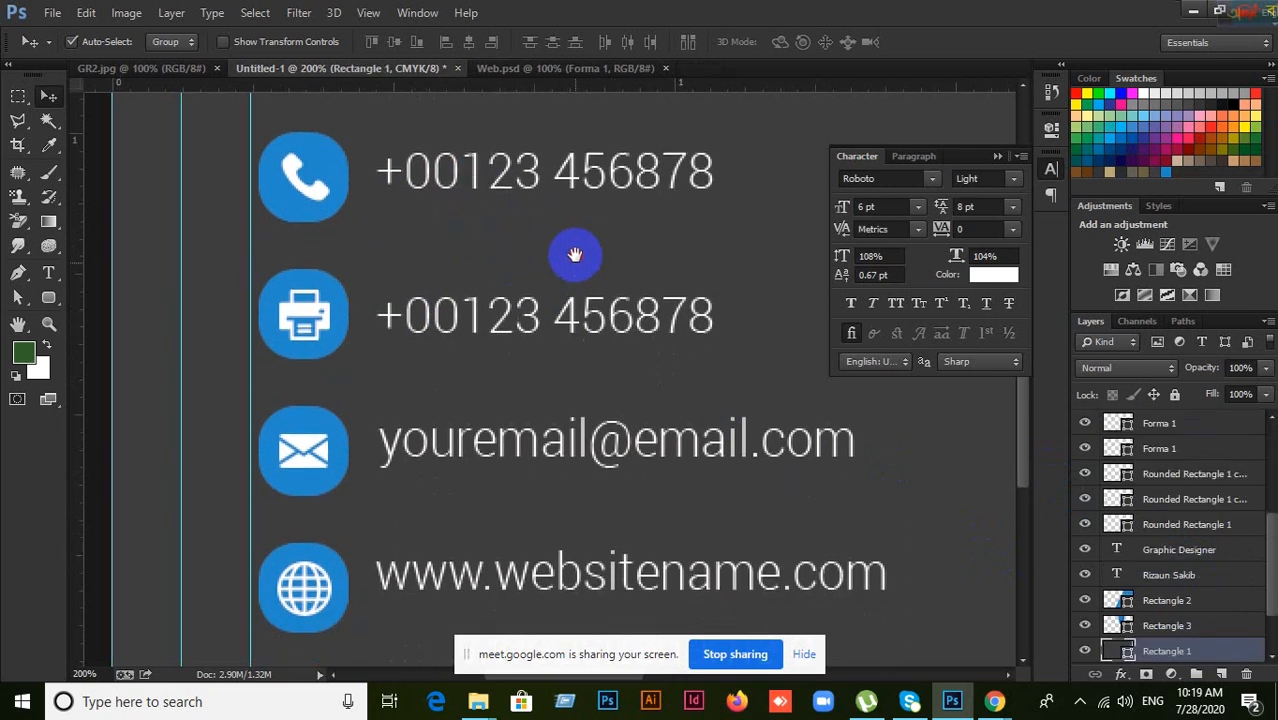
{"action": "left_click", "coordinate": [503, 190]}
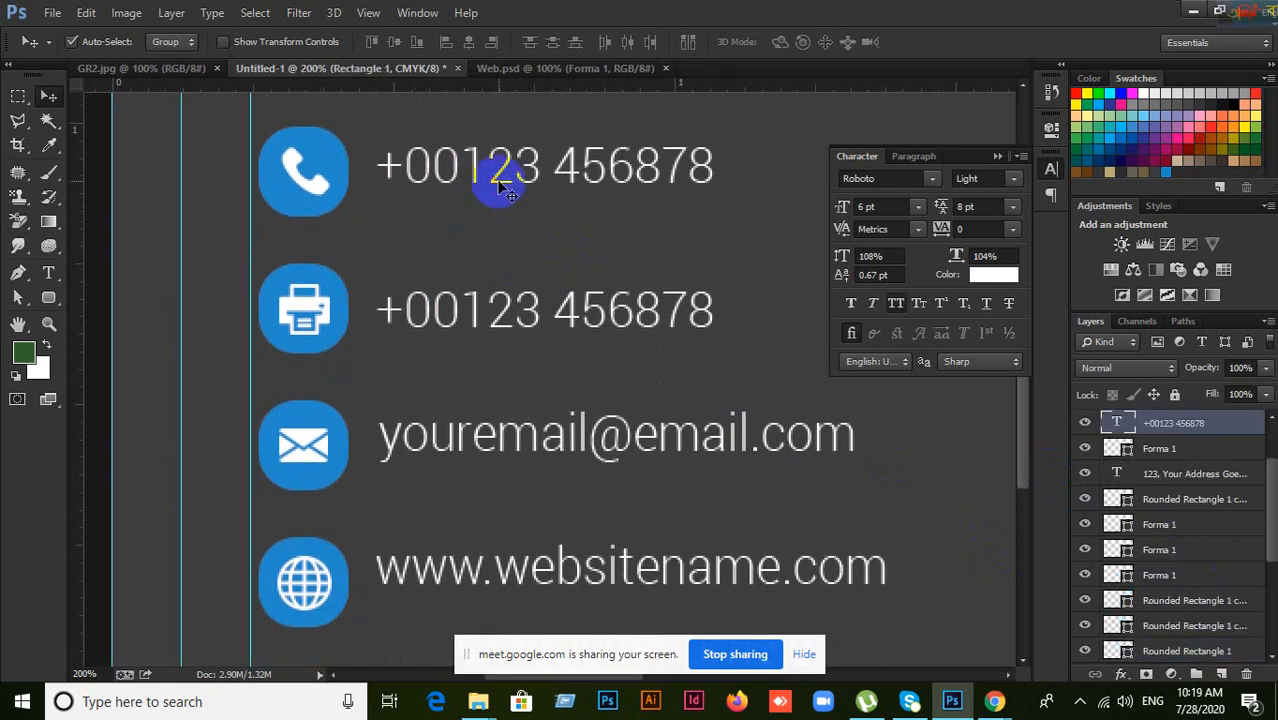
{"action": "left_click", "coordinate": [493, 326], "text": "shift"}
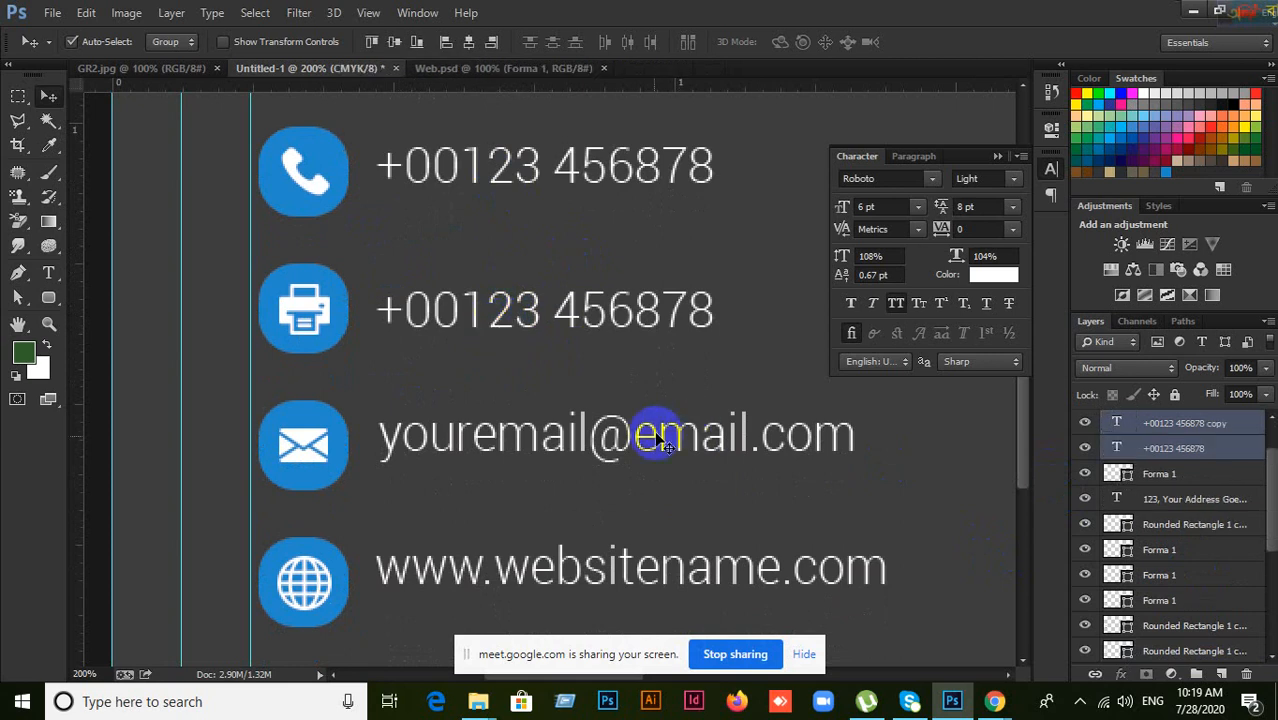
{"action": "left_click", "coordinate": [563, 440], "text": "shift"}
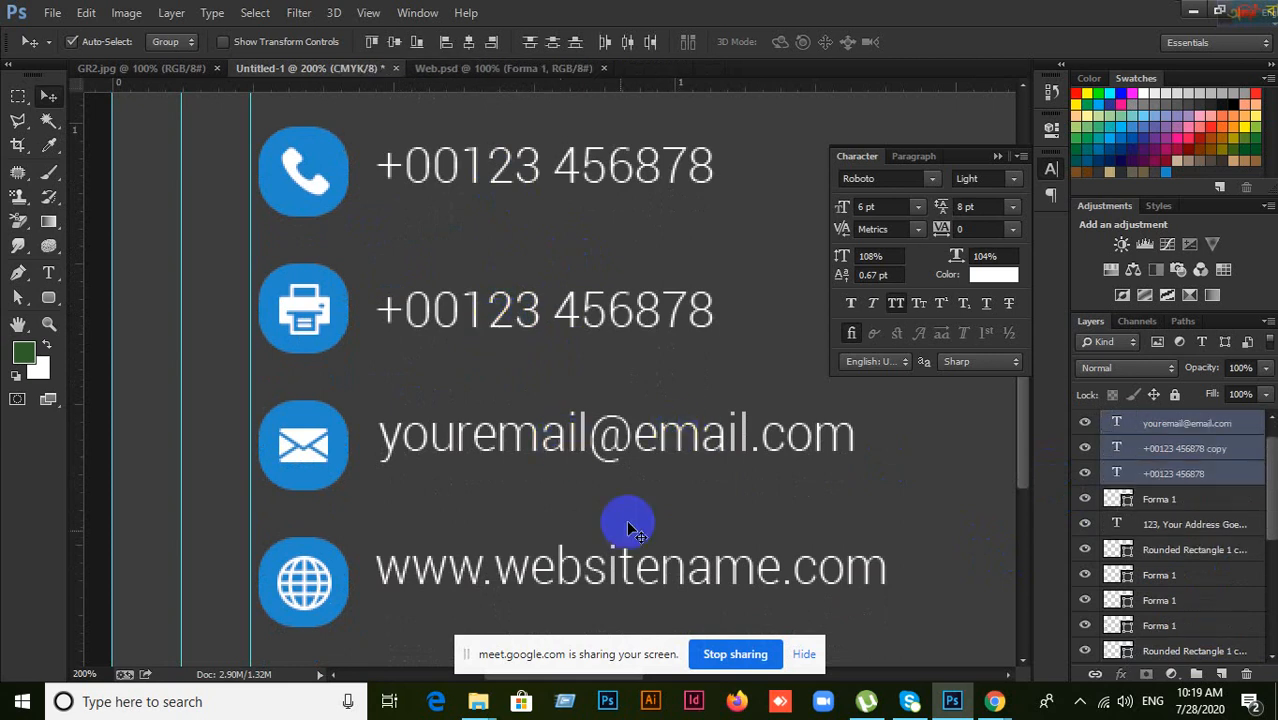
{"action": "left_click", "coordinate": [575, 590], "text": "shift"}
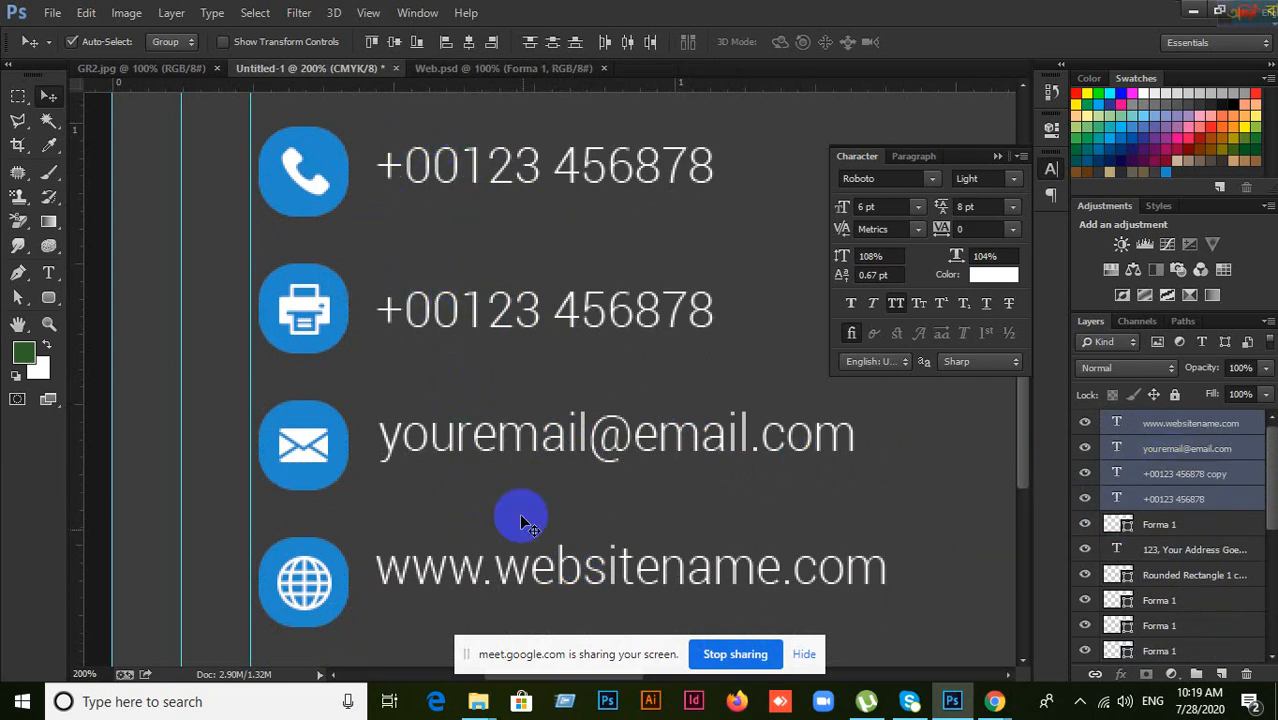
{"action": "left_click", "coordinate": [922, 160]}
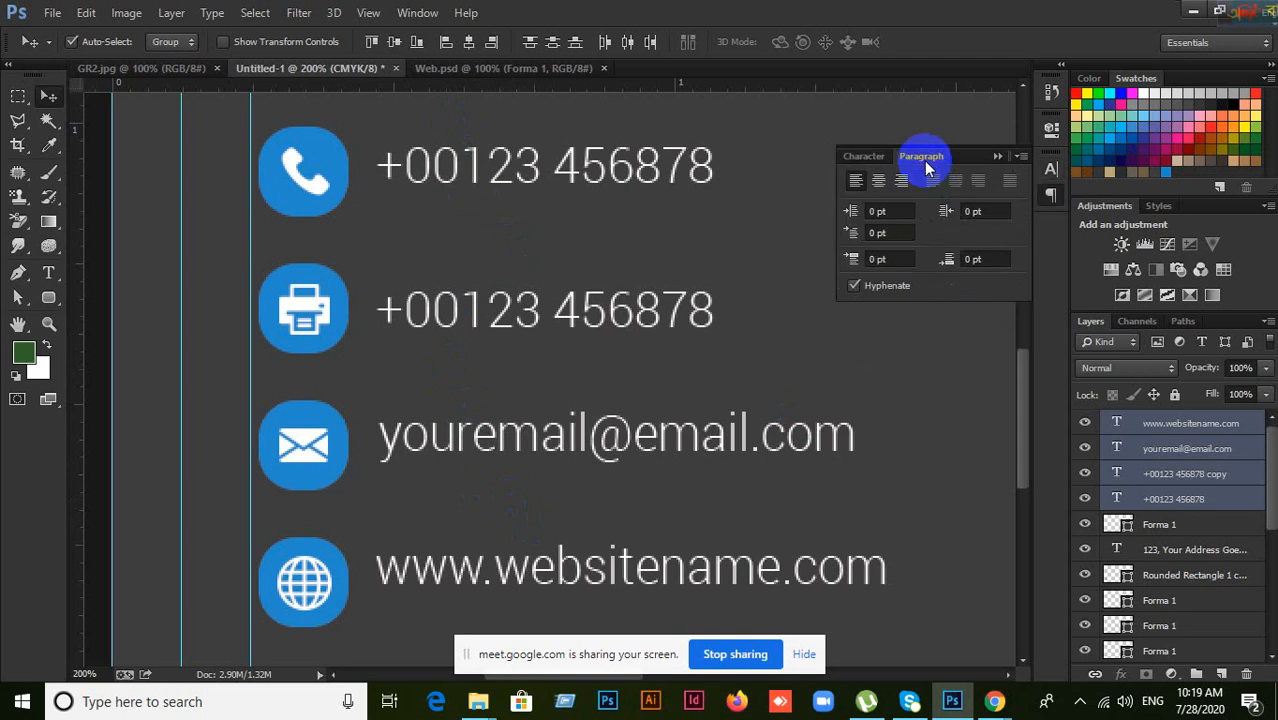
{"action": "left_click", "coordinate": [861, 160]}
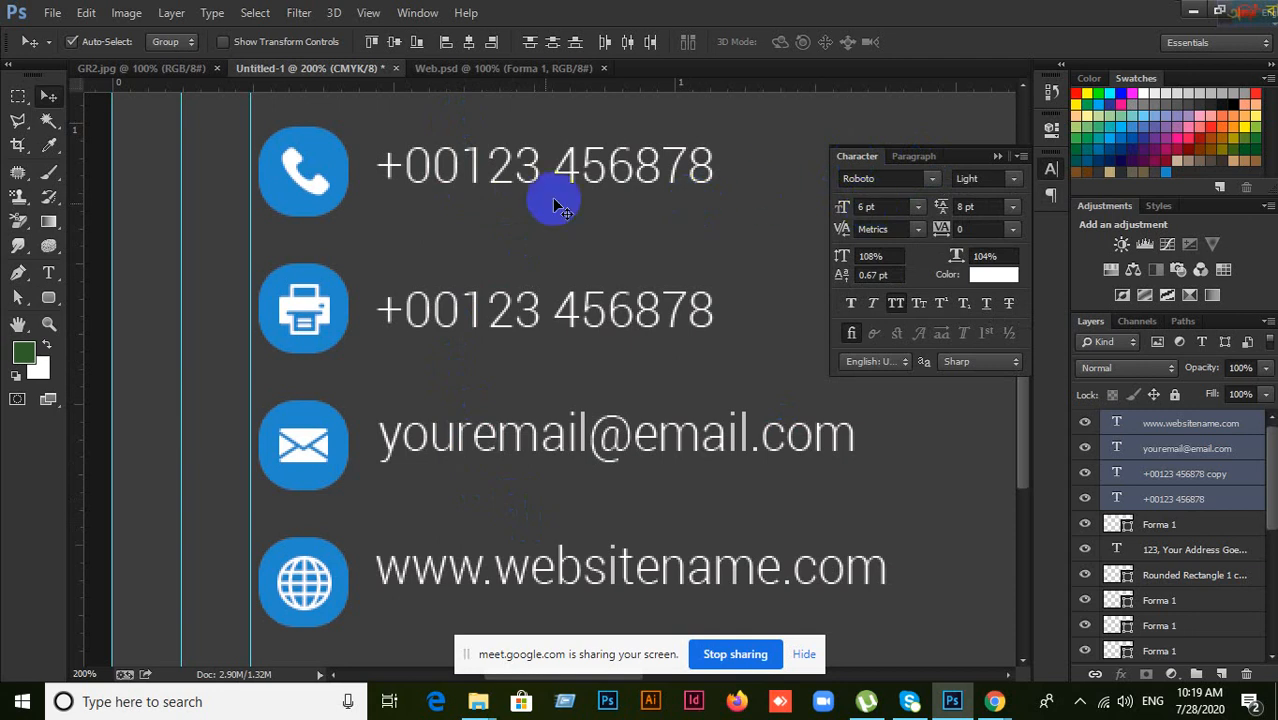
{"action": "left_click", "coordinate": [447, 44]}
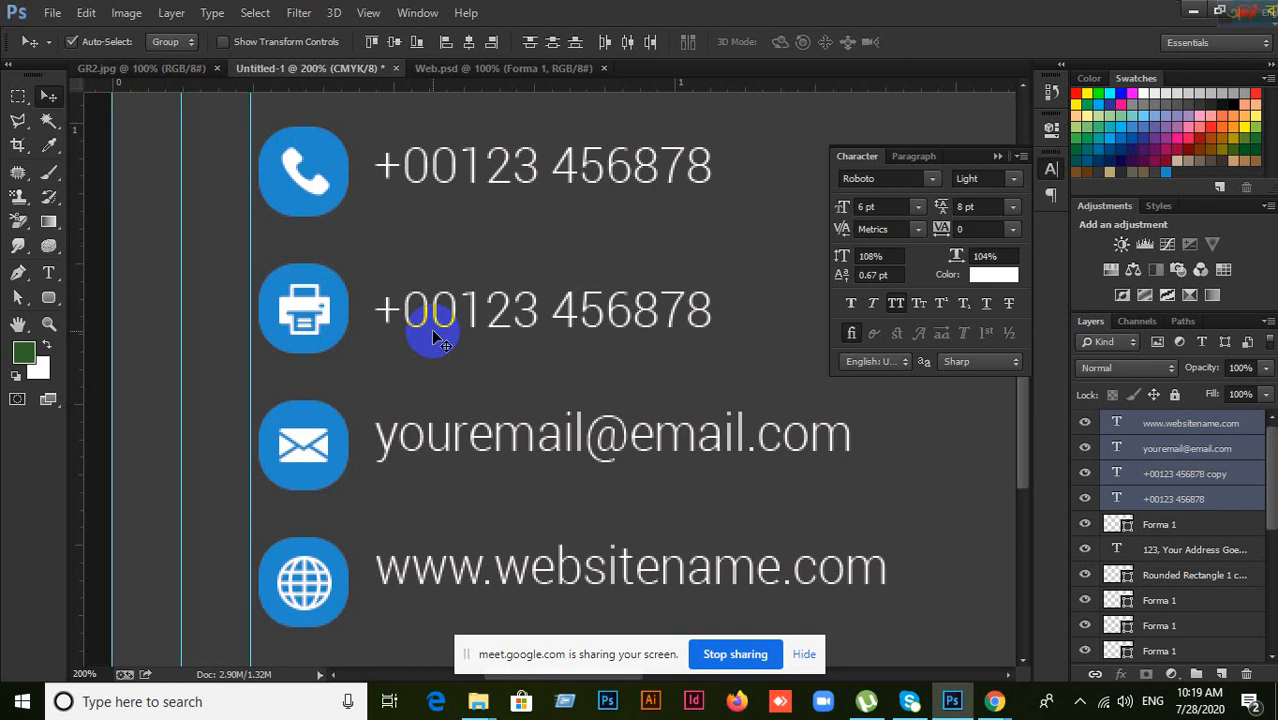
Step: Vertically centre the first phone number on the phone icon's blue square
{"action": "left_click", "coordinate": [1172, 423]}
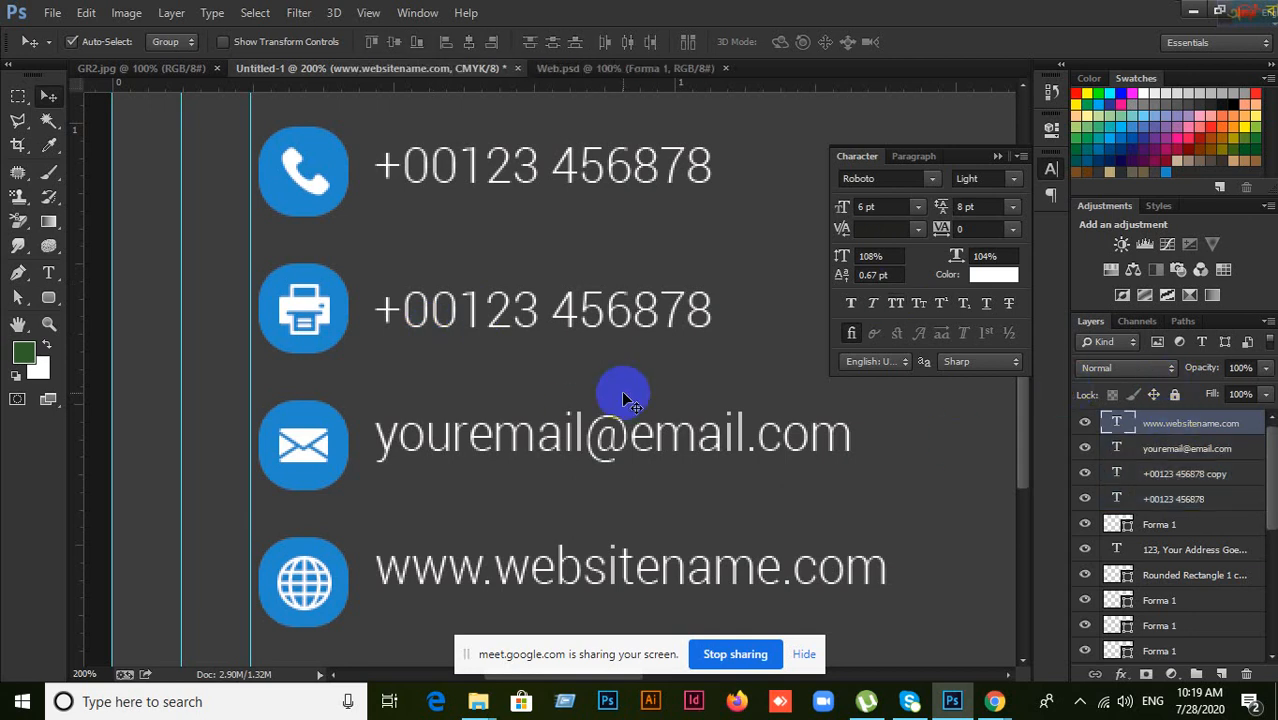
{"action": "left_click", "coordinate": [326, 149]}
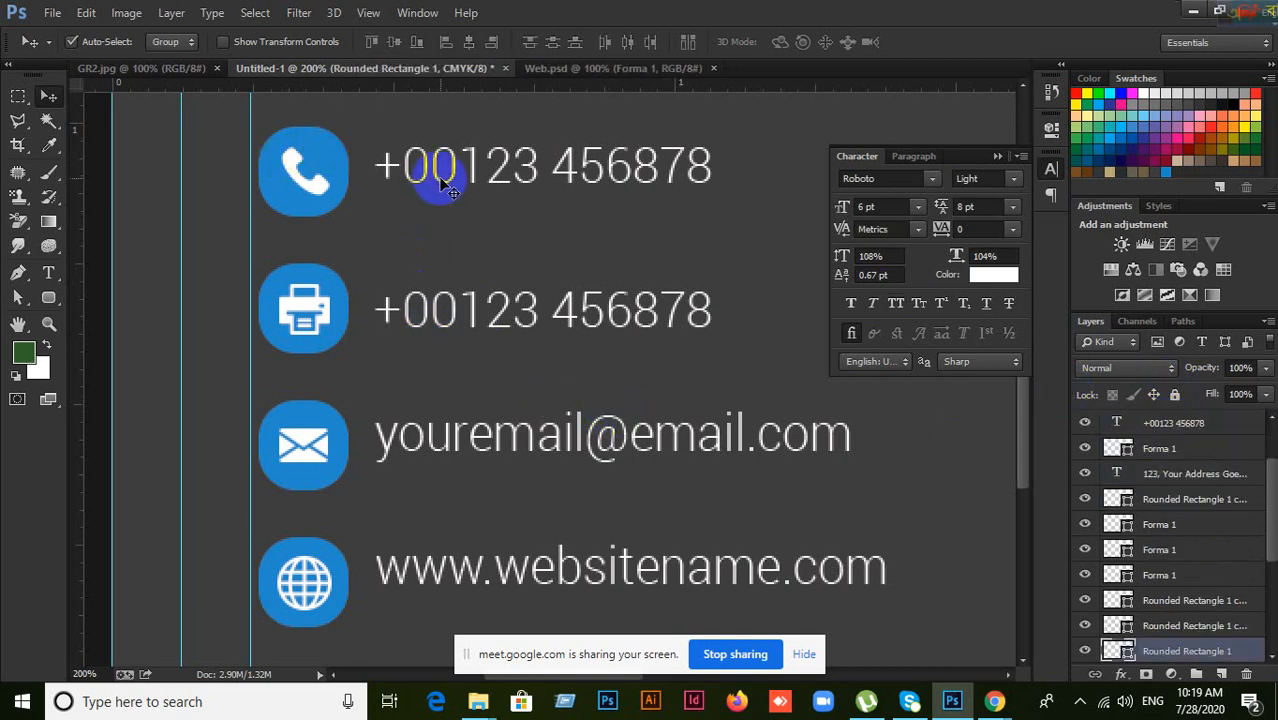
{"action": "left_click", "coordinate": [441, 183]}
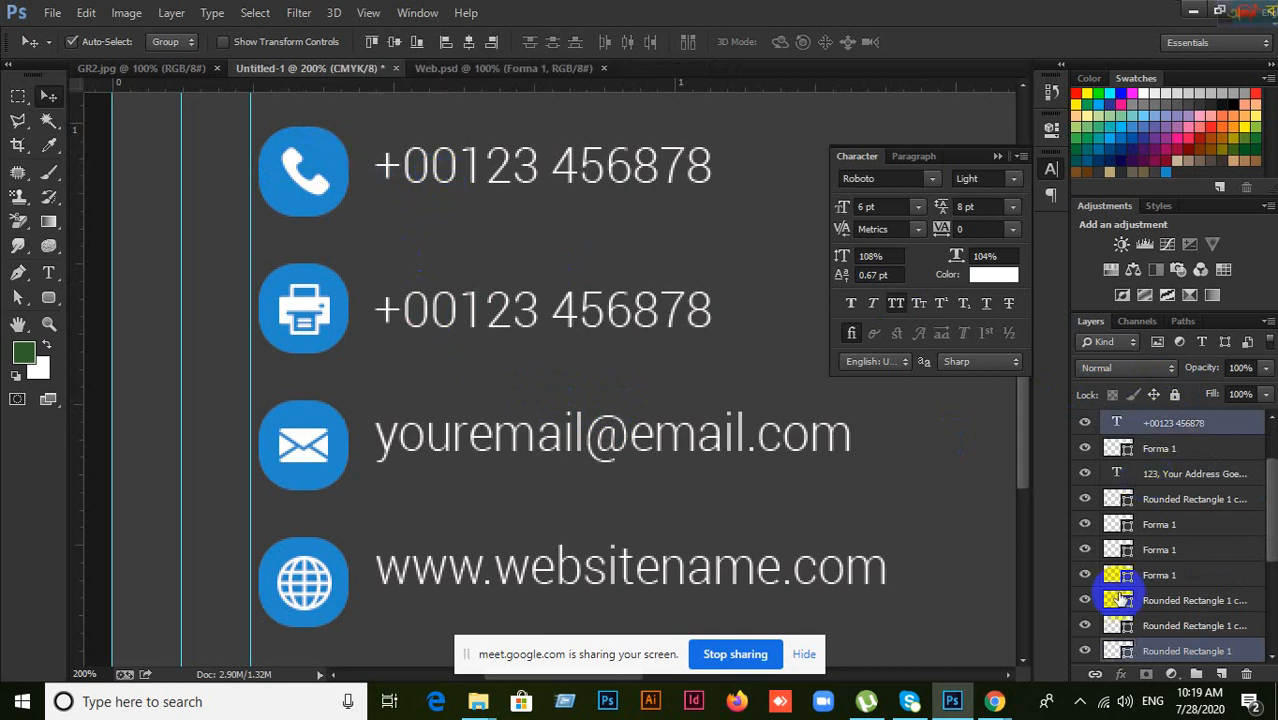
{"action": "left_click", "coordinate": [1087, 652]}
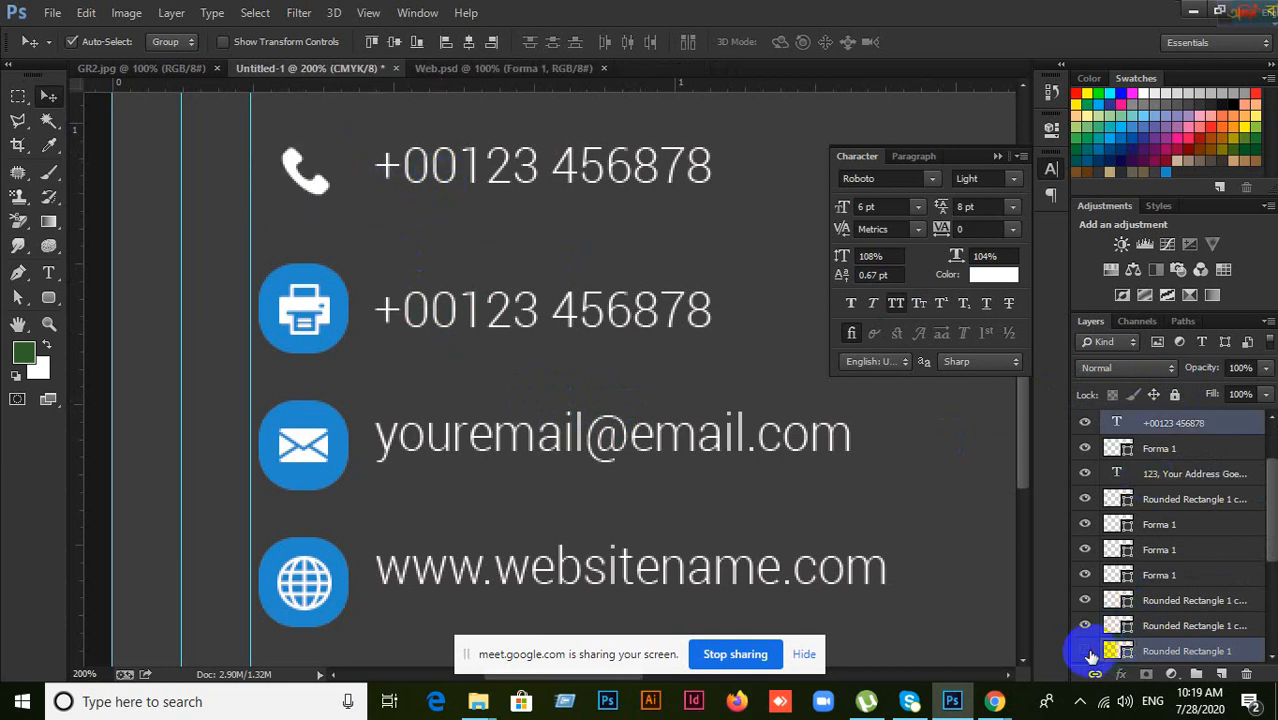
{"action": "left_click", "coordinate": [1087, 652]}
{"action": "left_click", "coordinate": [1085, 424]}
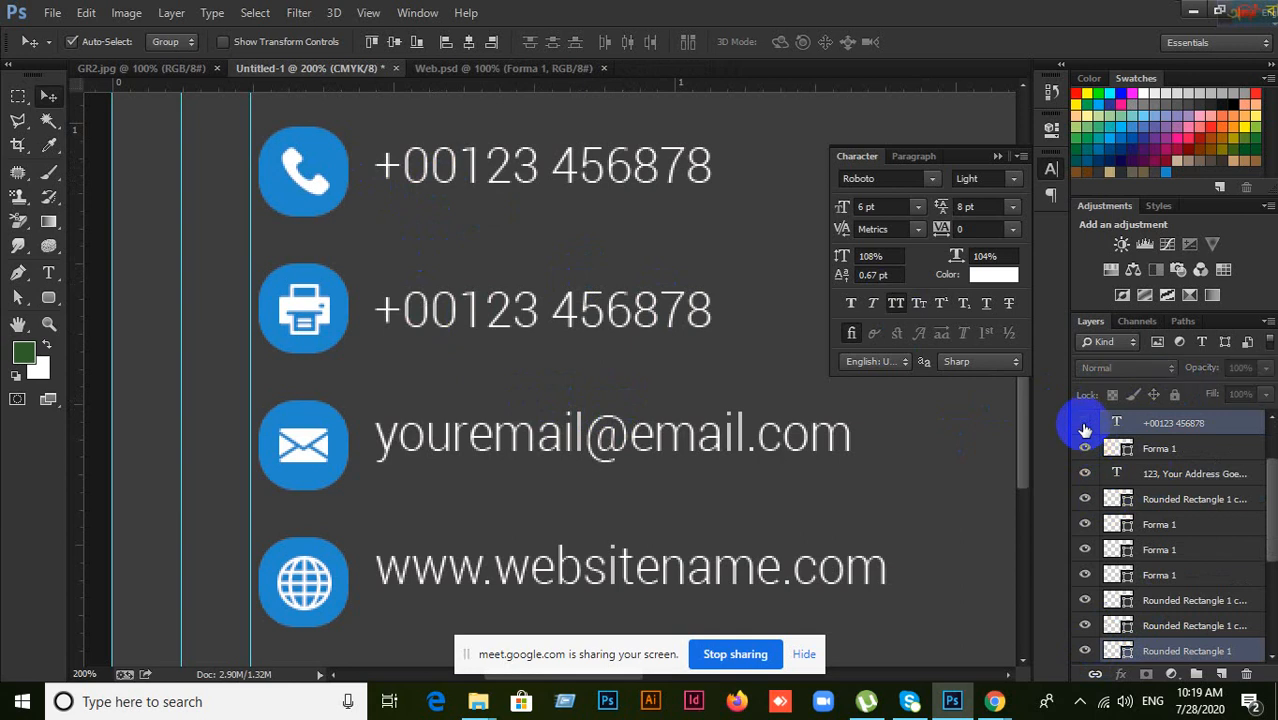
{"action": "left_click", "coordinate": [1085, 424]}
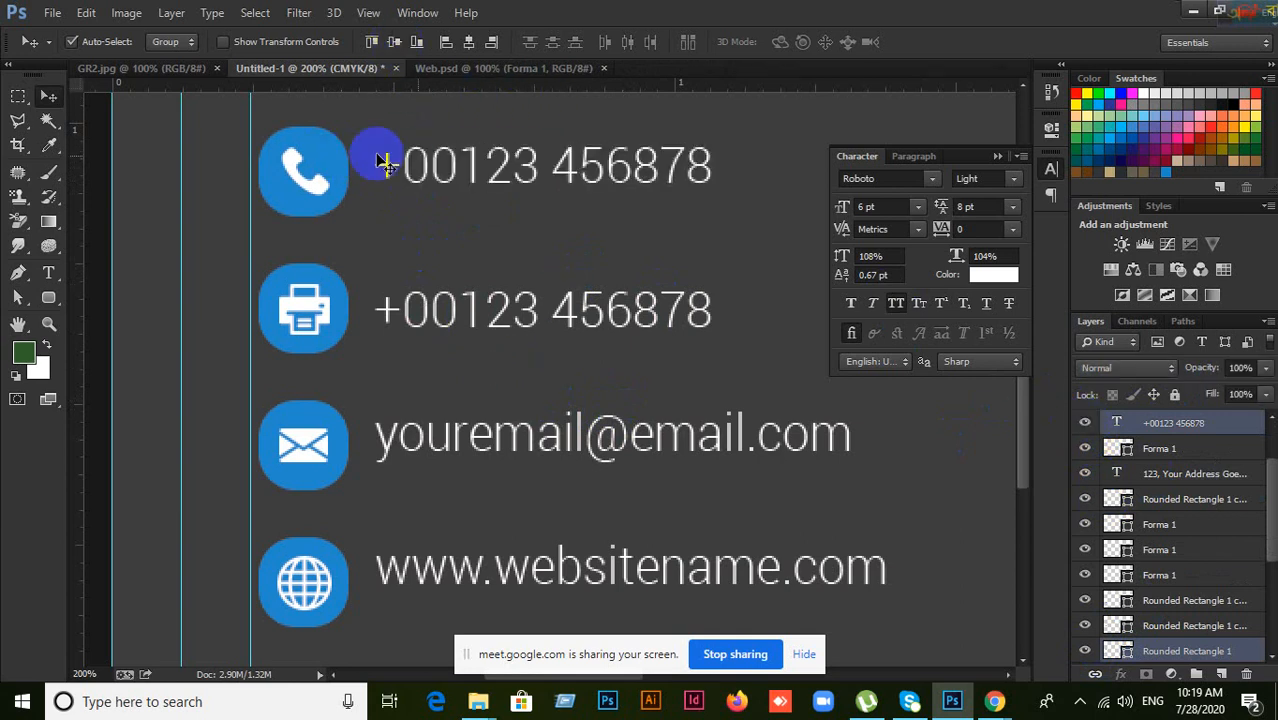
{"action": "left_click", "coordinate": [396, 47]}
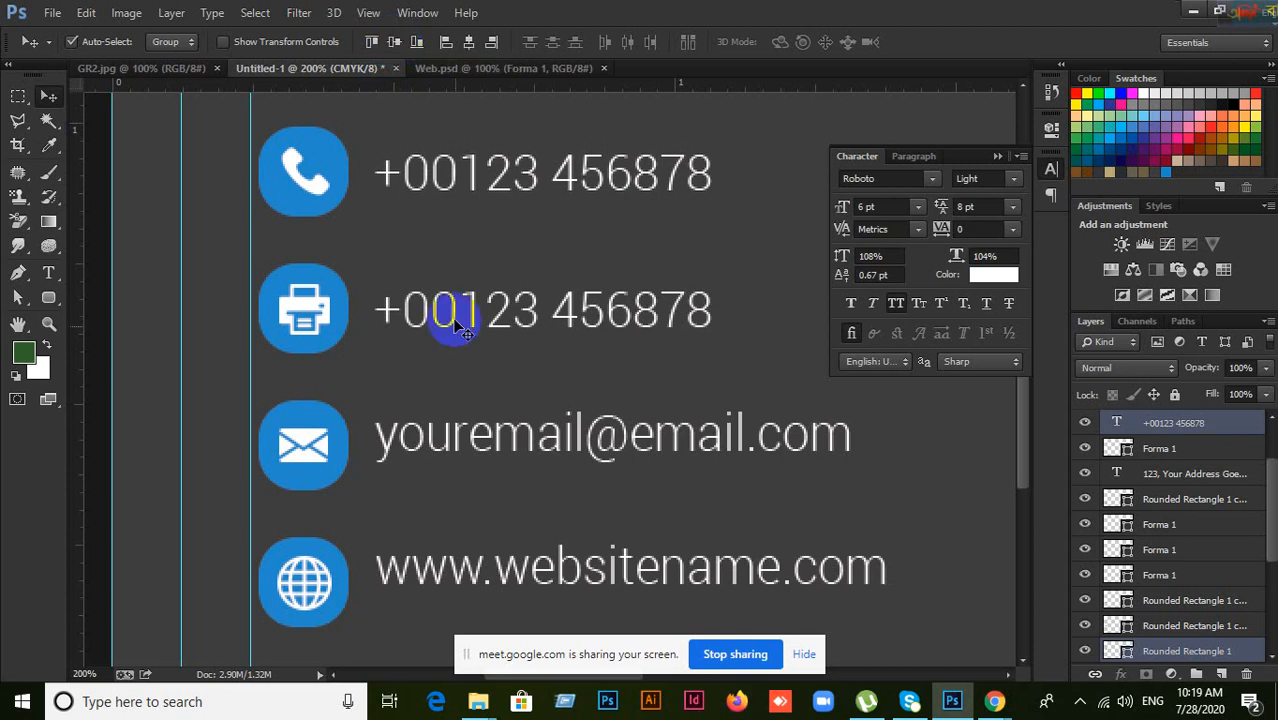
Step: Lower the second phone number and vertically centre it on the printer icon's square
{"action": "left_click", "coordinate": [513, 326]}
{"action": "left_click", "coordinate": [341, 309]}
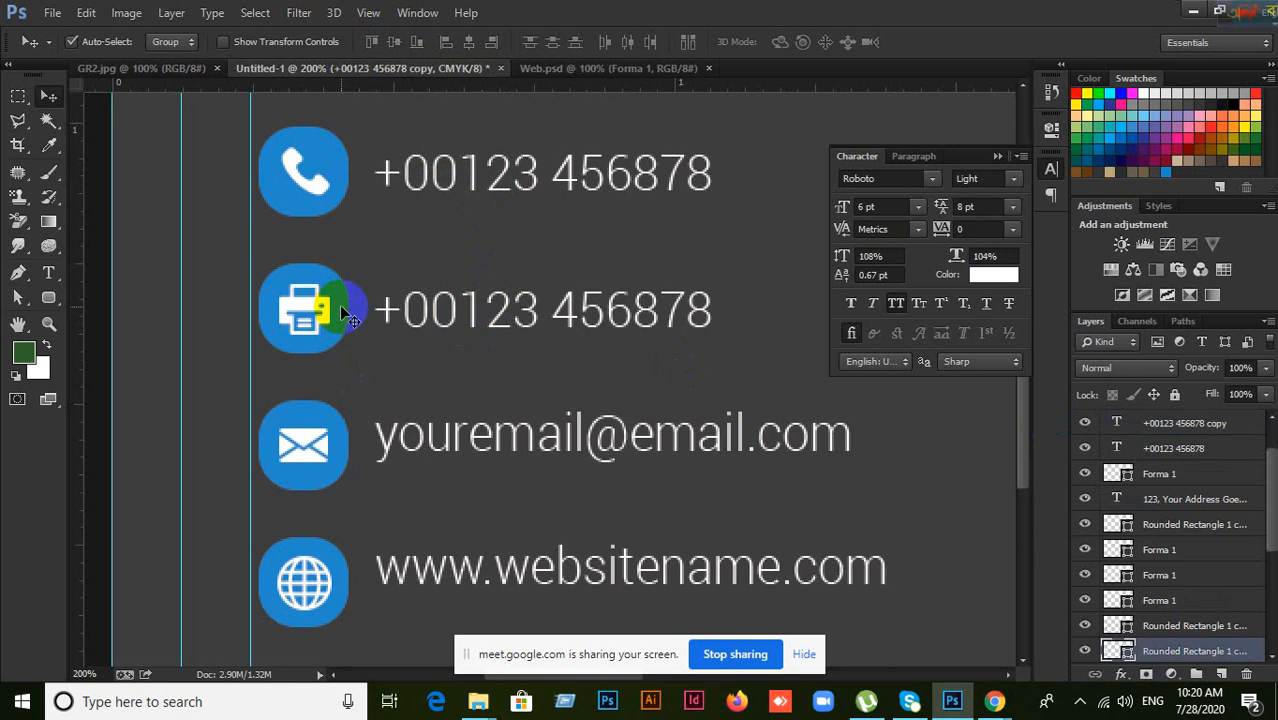
{"action": "left_click", "coordinate": [454, 320], "text": "shift"}
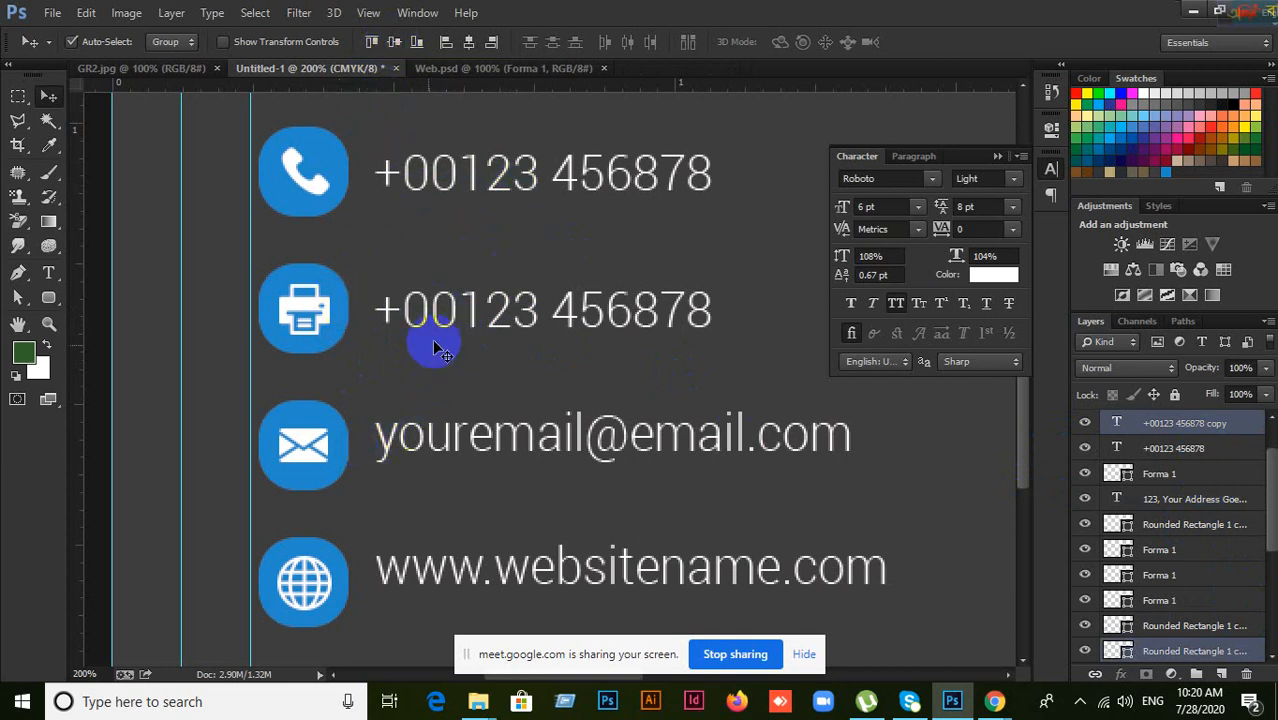
{"action": "left_click", "coordinate": [605, 245]}
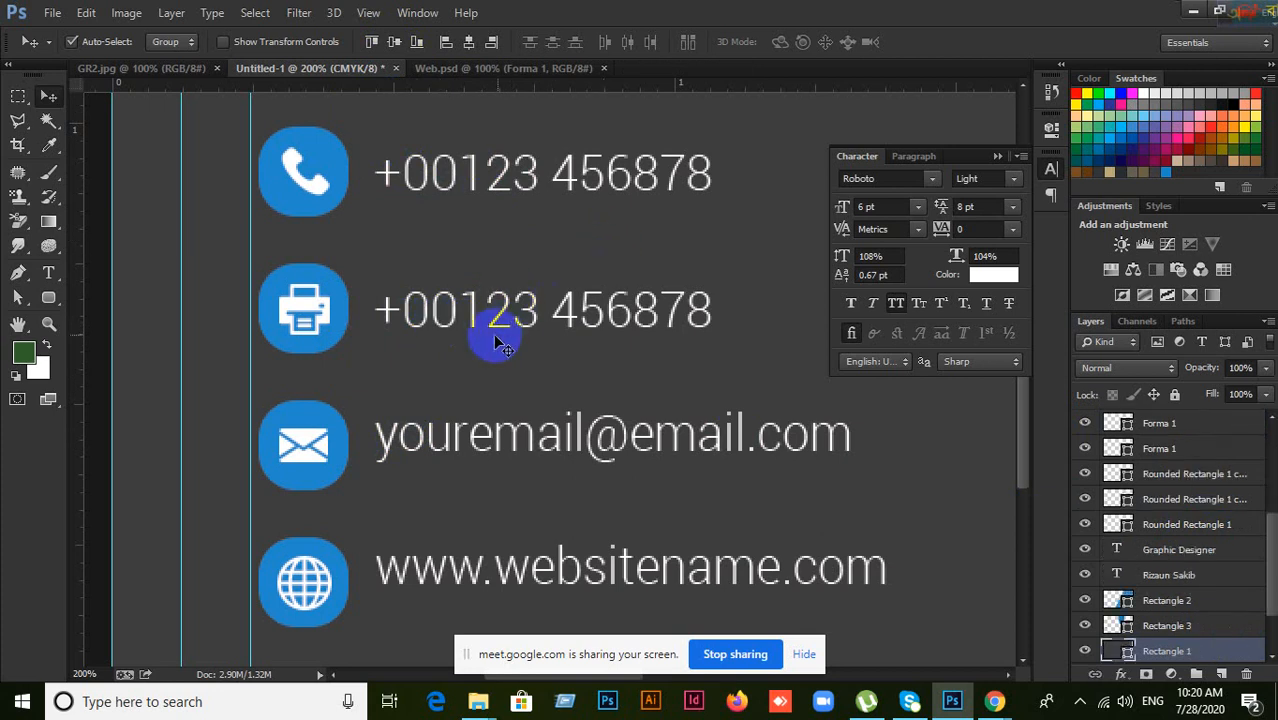
{"action": "left_click_drag", "start_coordinate": [500, 335], "coordinate": [501, 361]}
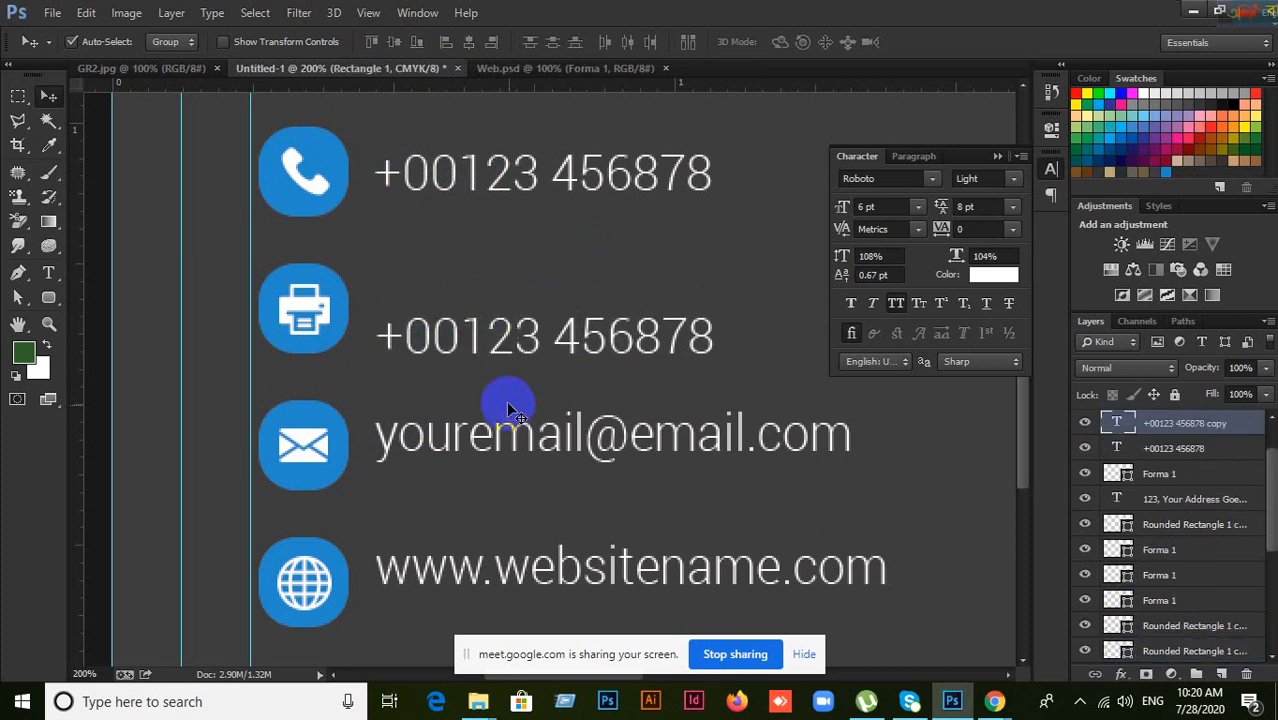
{"action": "key", "text": "ctrl+z"}
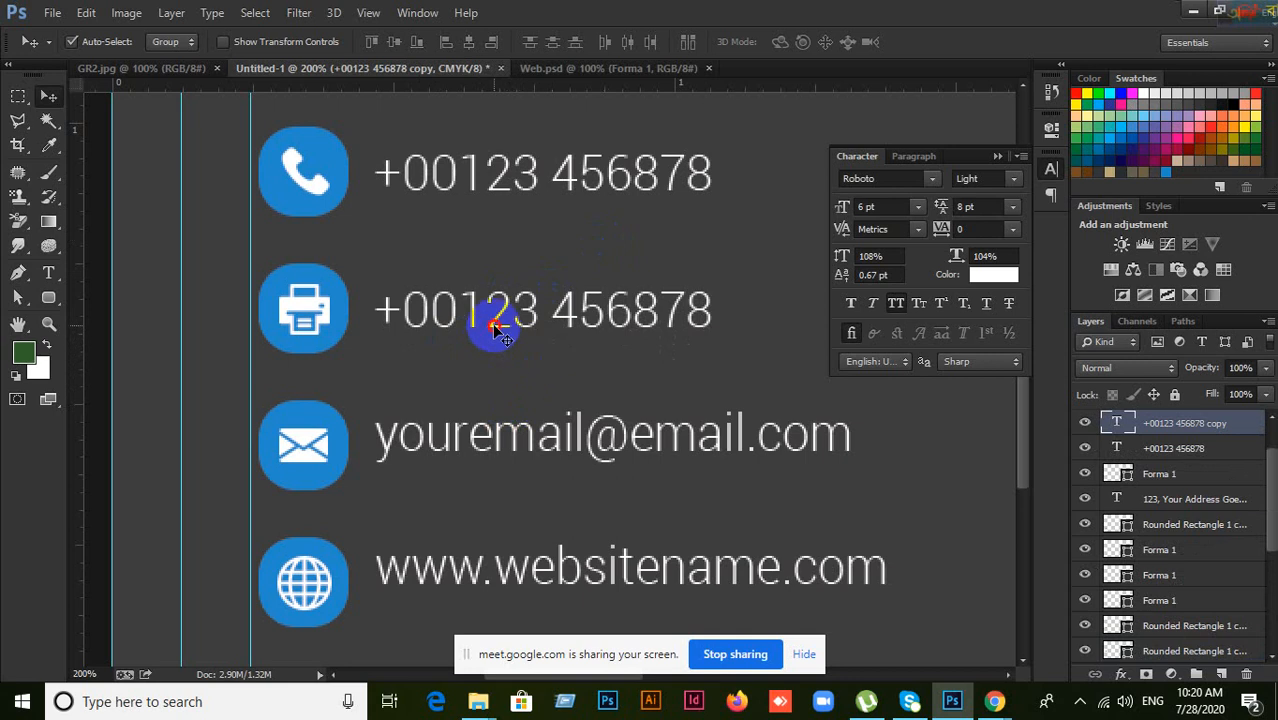
{"action": "left_click_drag", "start_coordinate": [495, 327], "coordinate": [492, 353]}
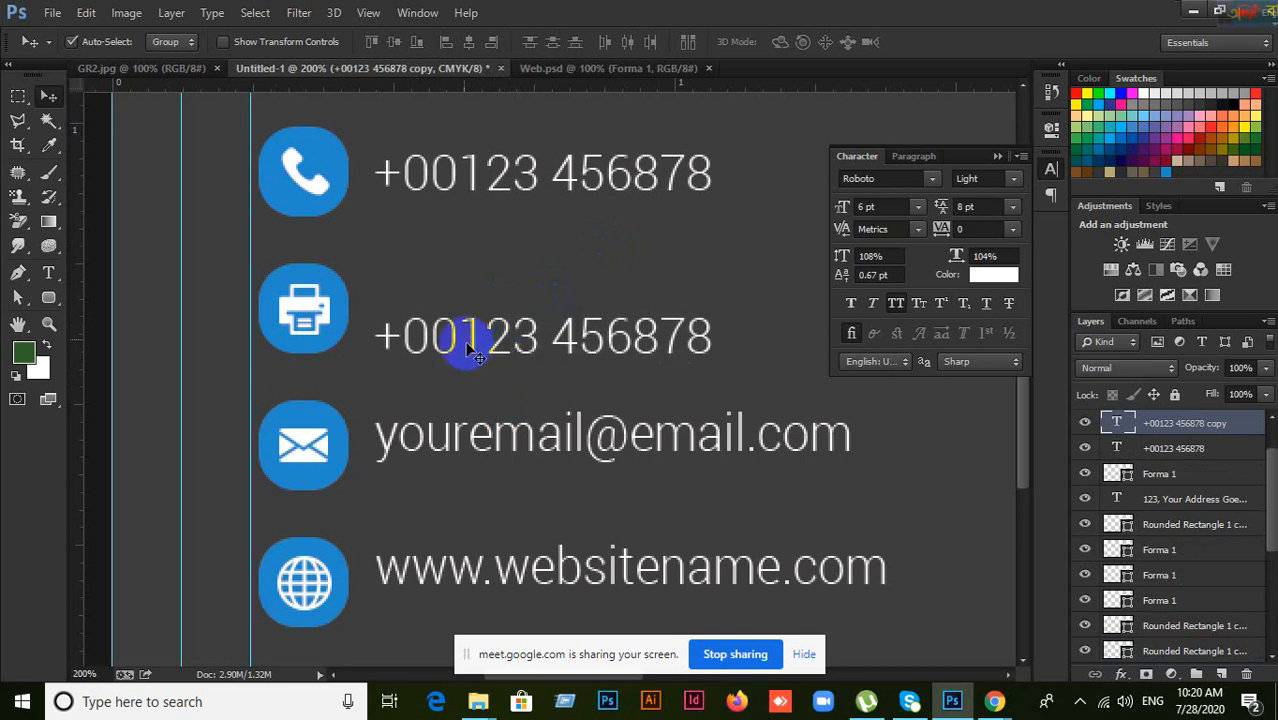
{"action": "left_click", "coordinate": [352, 310]}
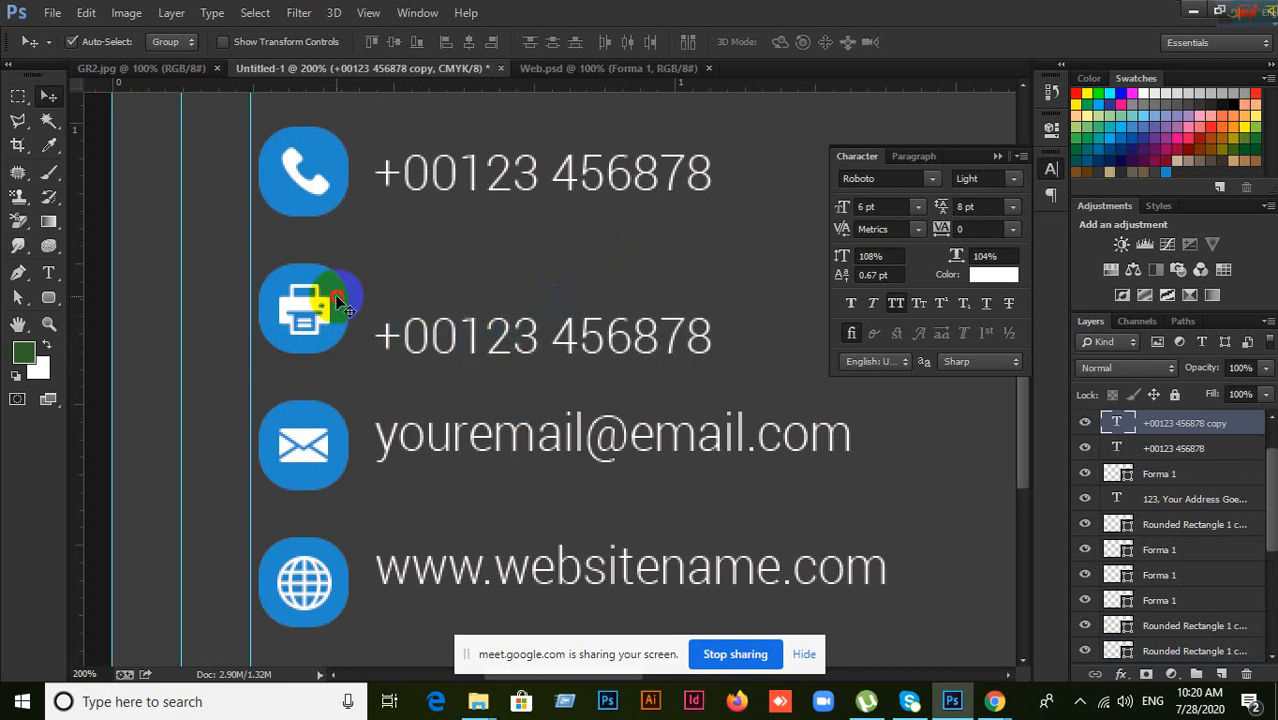
{"action": "left_click", "coordinate": [497, 355], "text": "shift"}
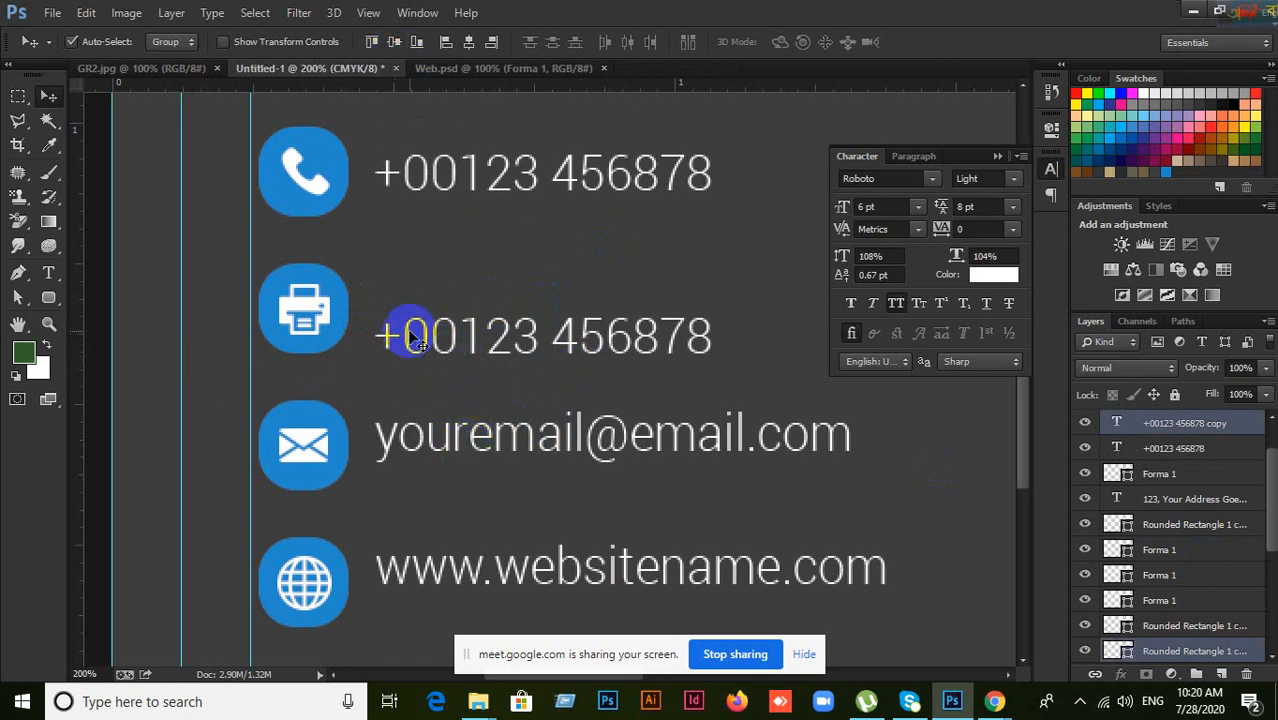
{"action": "left_click", "coordinate": [395, 45]}
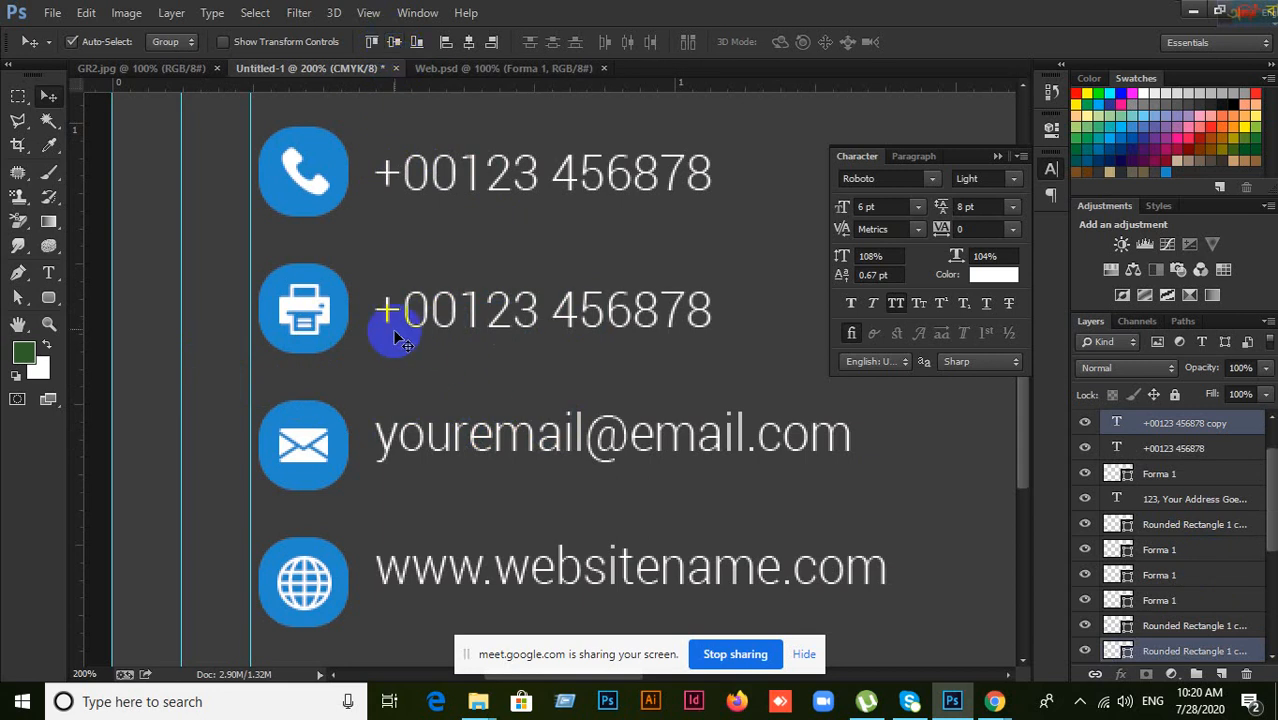
{"action": "left_click", "coordinate": [450, 395]}
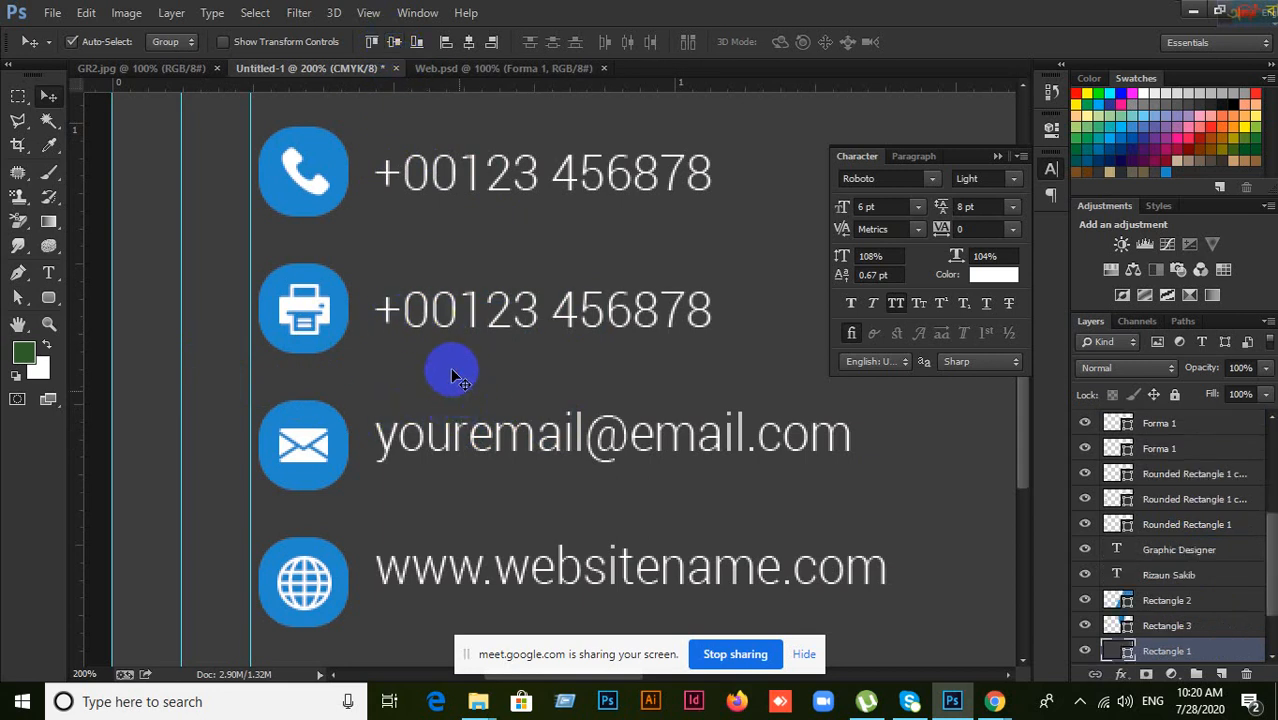
Step: Vertically centre the e-mail line on the envelope icon's rounded square
{"action": "scroll", "coordinate": [480, 400], "scroll_direction": "down", "scroll_amount": 1}
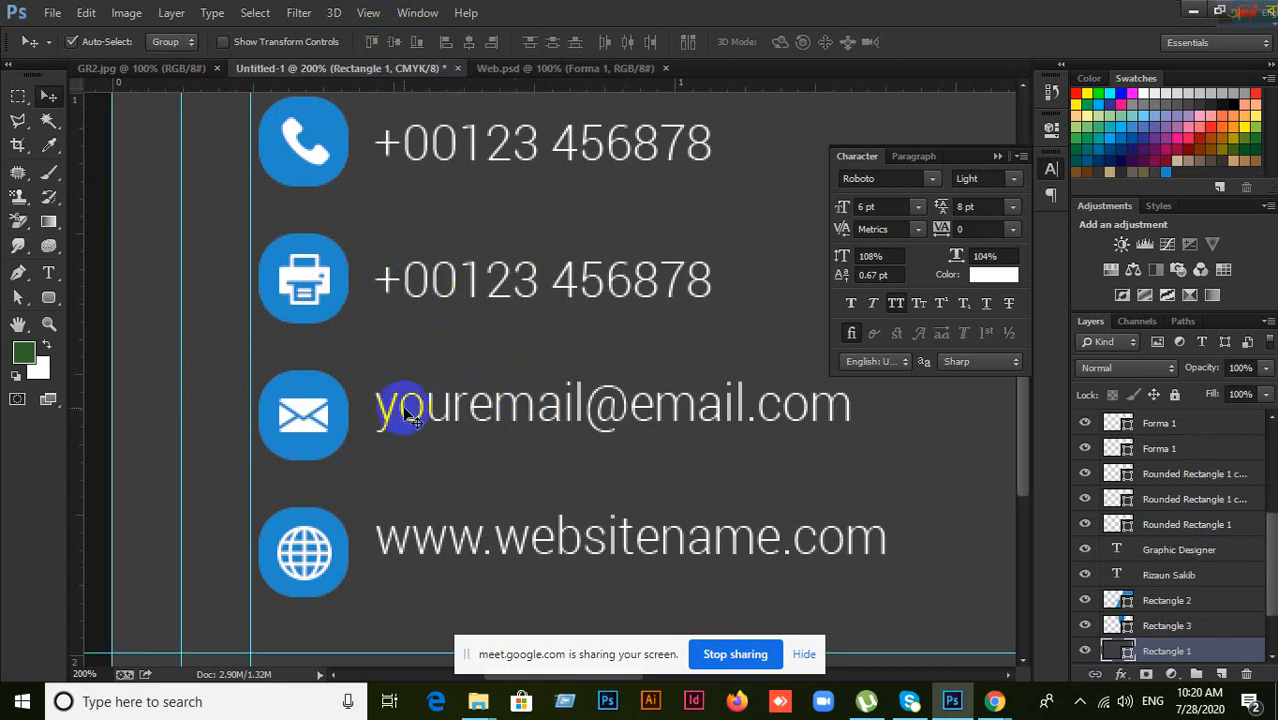
{"action": "left_click", "coordinate": [338, 414]}
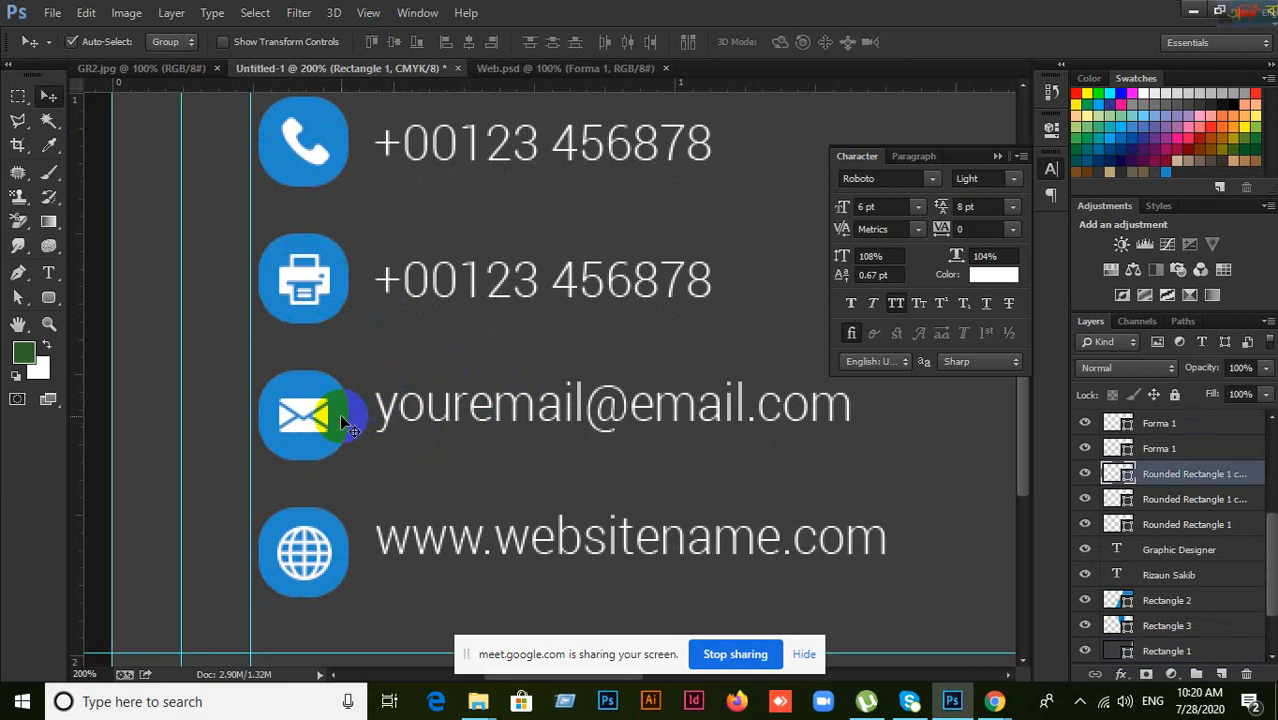
{"action": "left_click", "coordinate": [453, 425]}
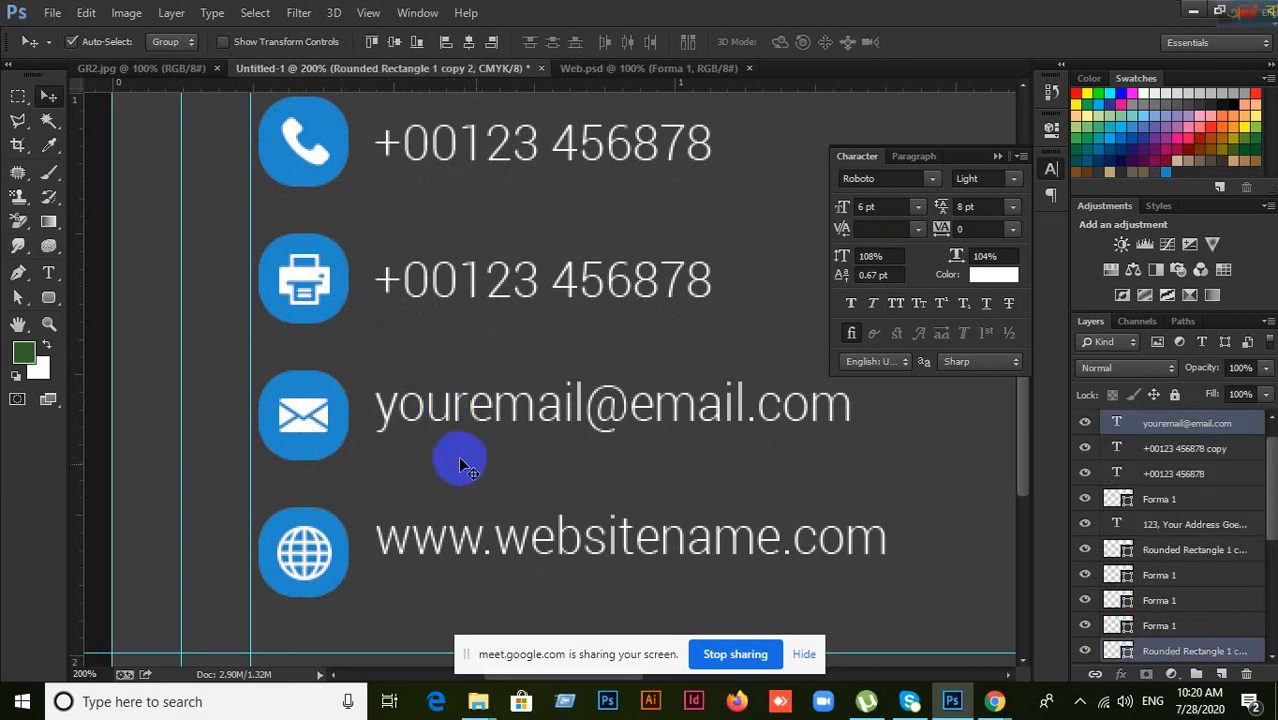
{"action": "left_click", "coordinate": [586, 505]}
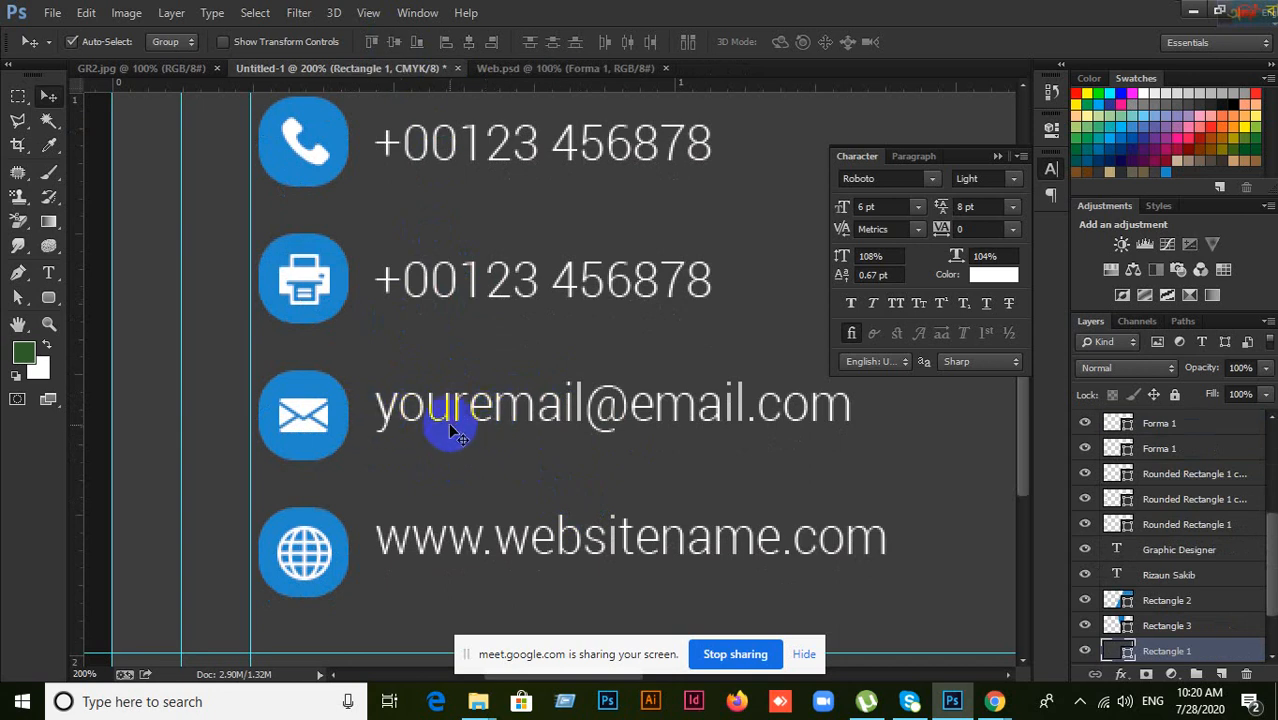
{"action": "left_click_drag", "start_coordinate": [453, 425], "coordinate": [448, 394]}
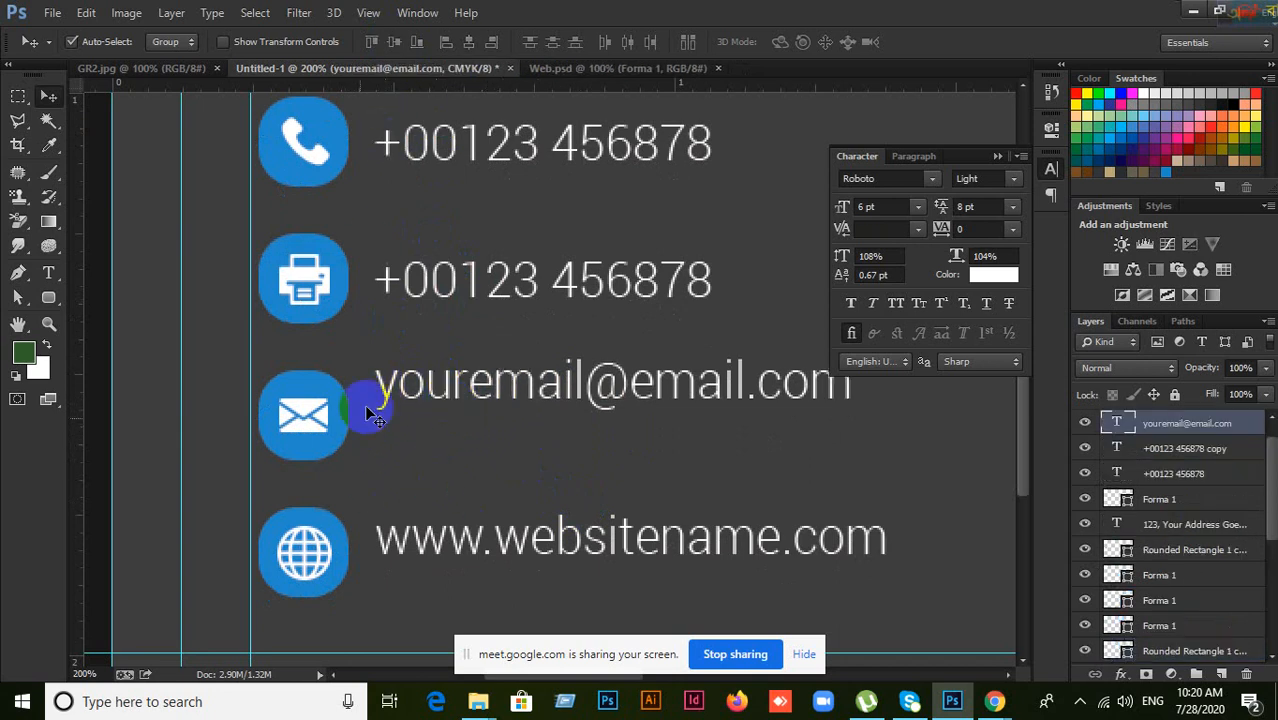
{"action": "left_click", "coordinate": [331, 417]}
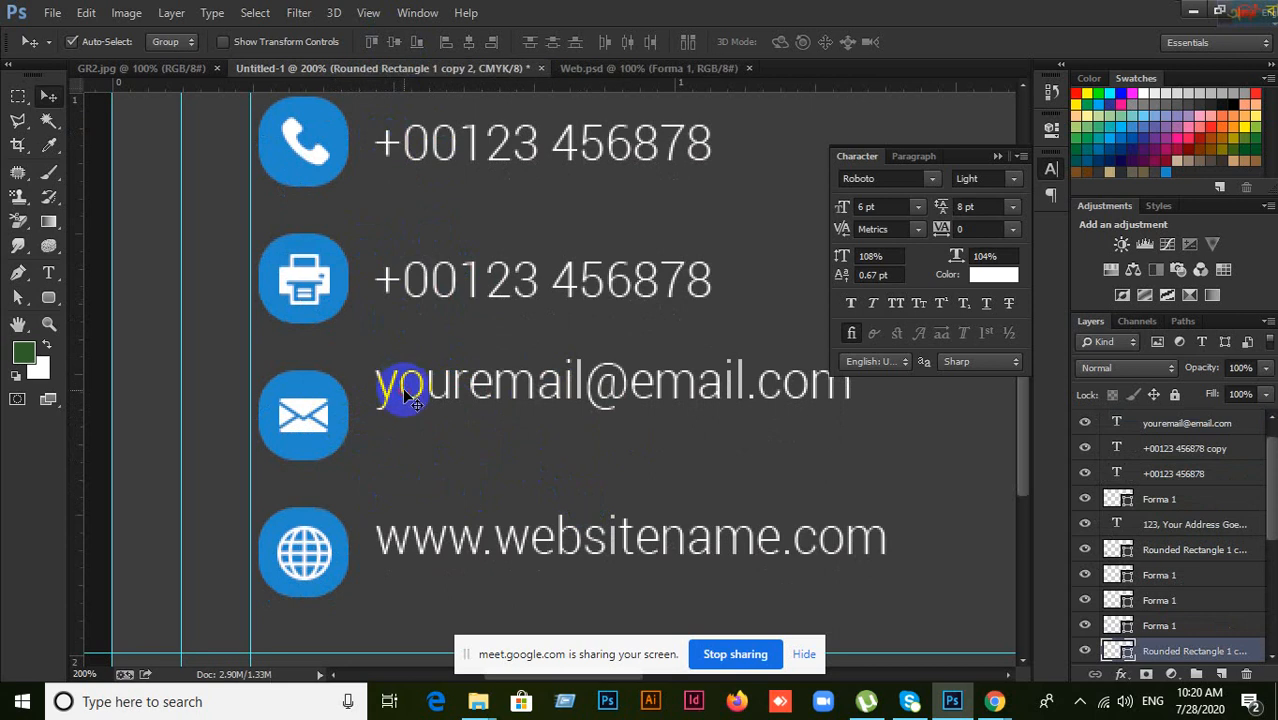
{"action": "left_click", "coordinate": [410, 398]}
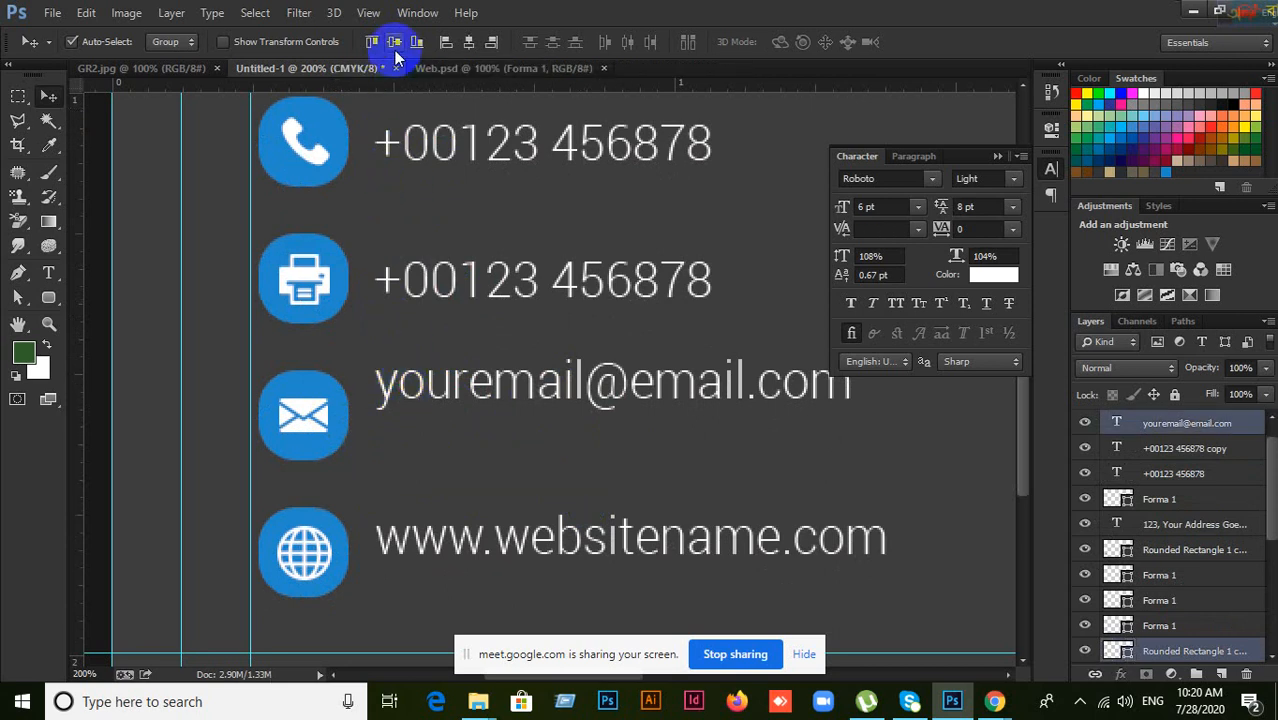
{"action": "left_click", "coordinate": [394, 42]}
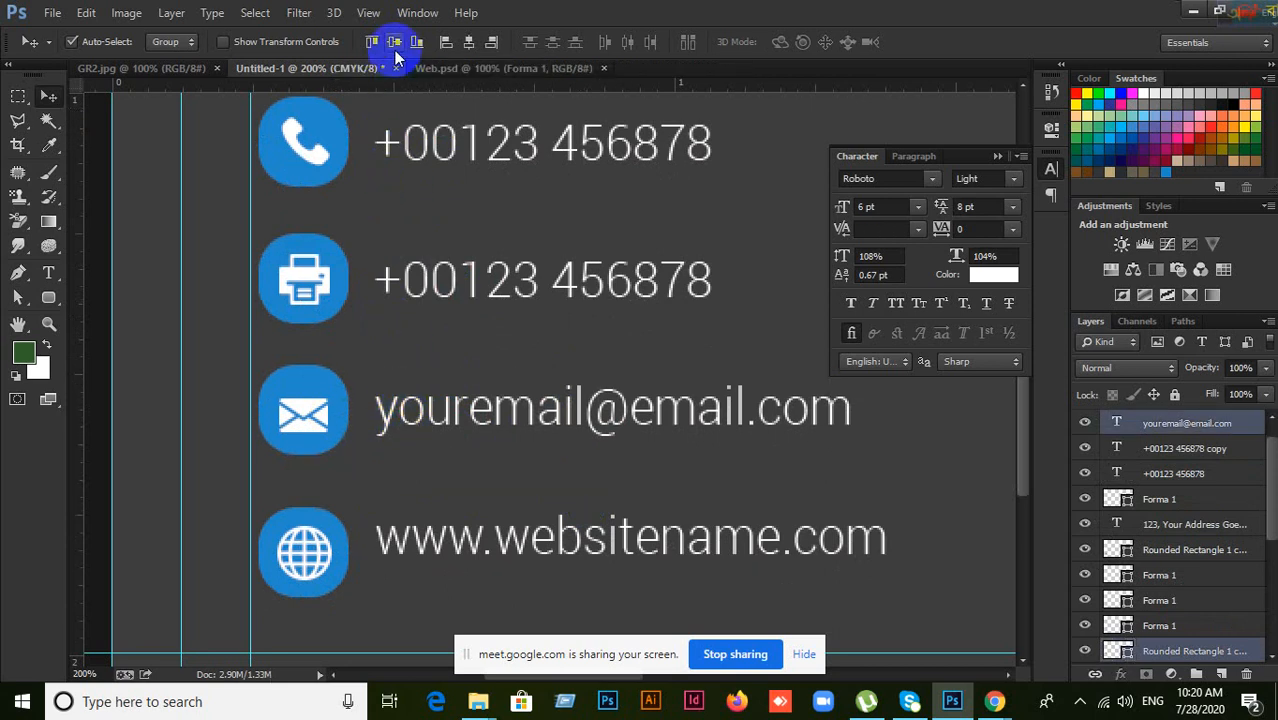
{"action": "key", "text": "ctrl+z"}
{"action": "left_click", "coordinate": [460, 468]}
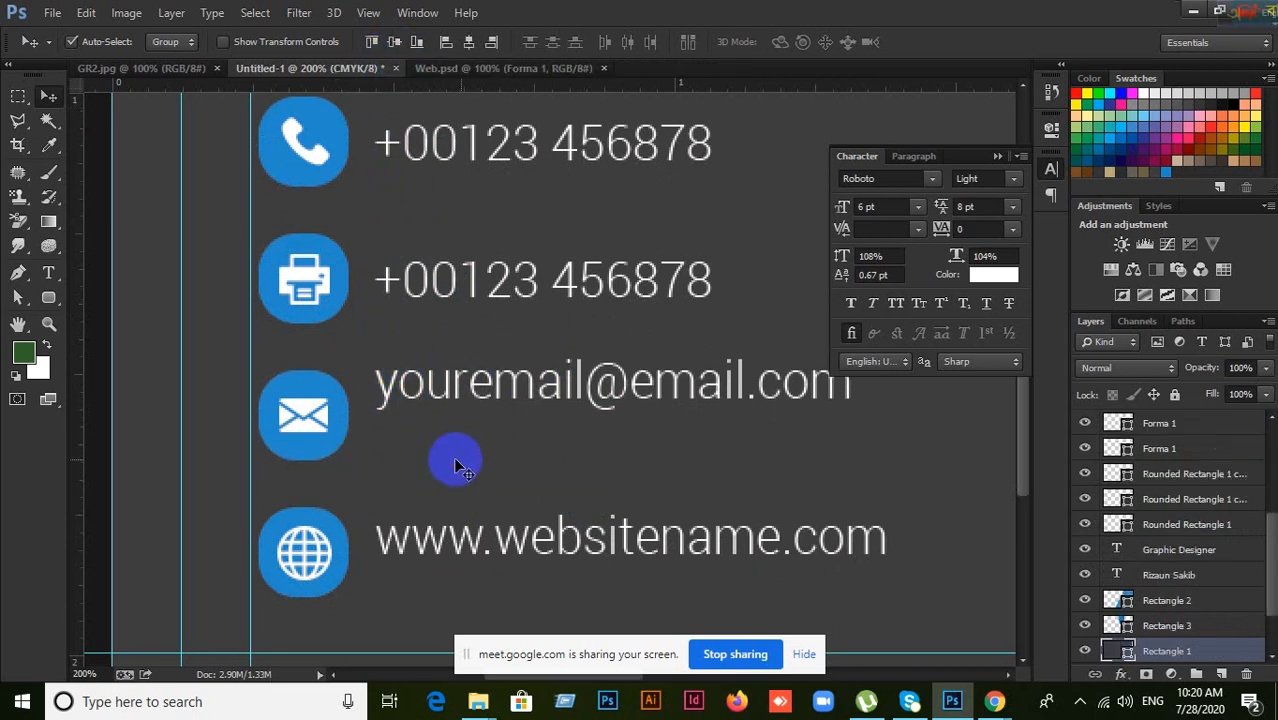
{"action": "left_click", "coordinate": [336, 420]}
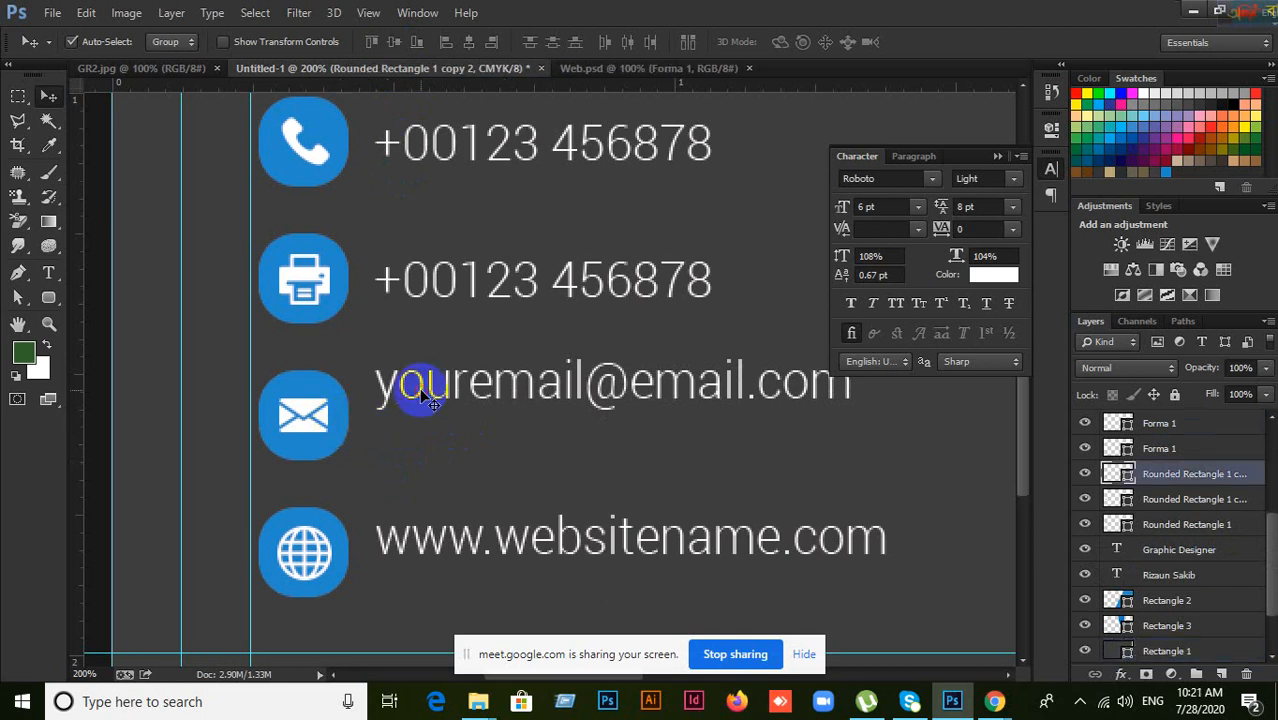
{"action": "left_click", "coordinate": [421, 394], "text": "shift"}
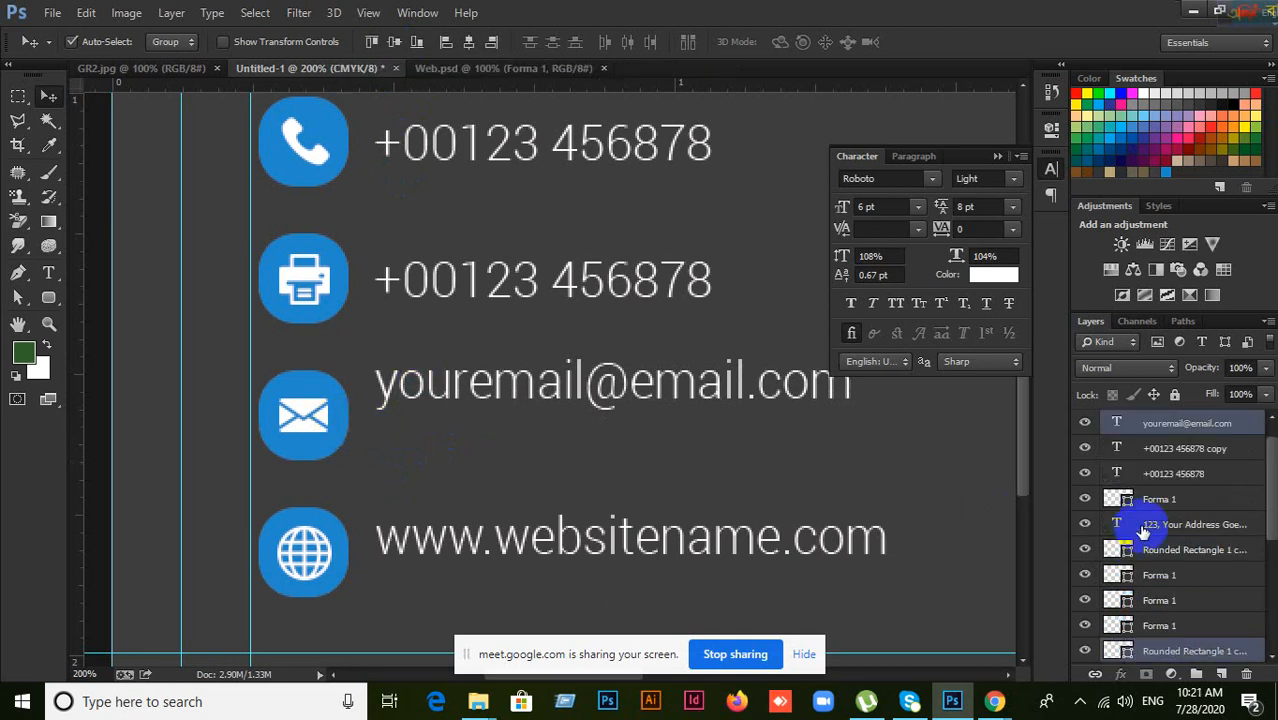
{"action": "left_click", "coordinate": [1120, 652], "text": "ctrl"}
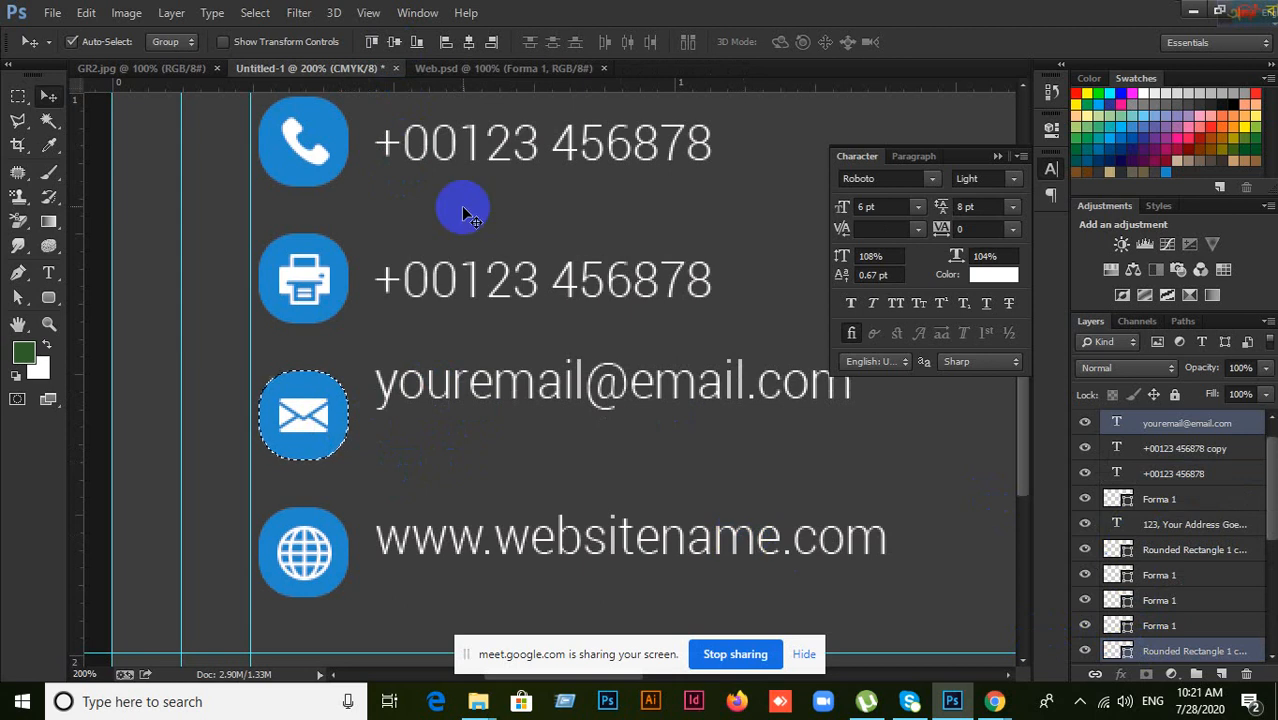
{"action": "left_click", "coordinate": [394, 41]}
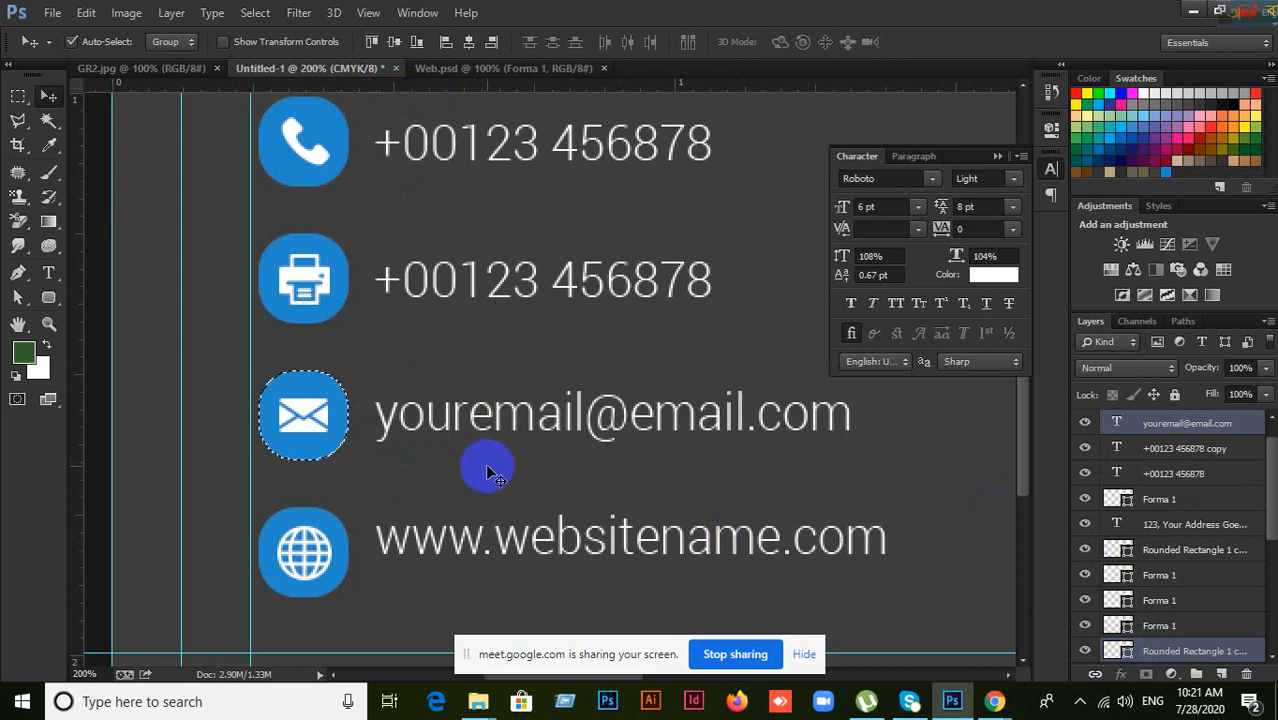
{"action": "key", "text": "ctrl+d"}
Step: Vertically centre the website line on the globe icon's rounded square
{"action": "scroll", "coordinate": [487, 470], "scroll_direction": "down", "scroll_amount": 2}
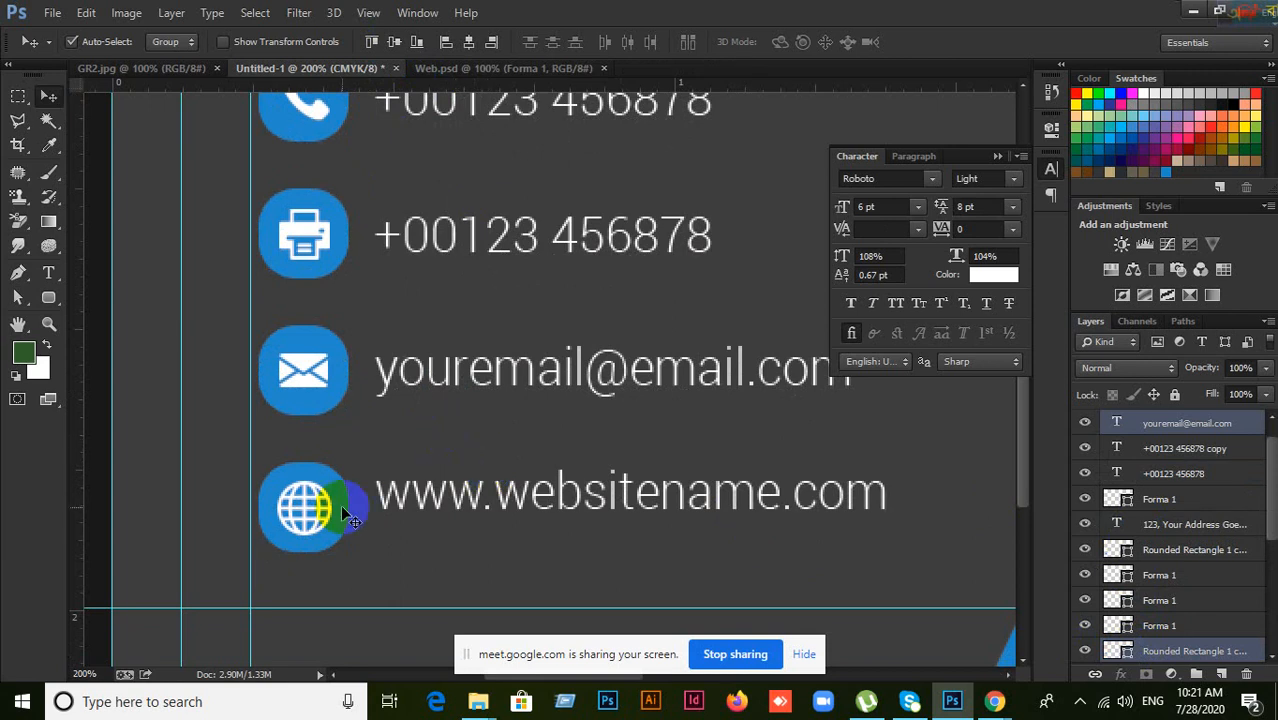
{"action": "left_click", "coordinate": [341, 512]}
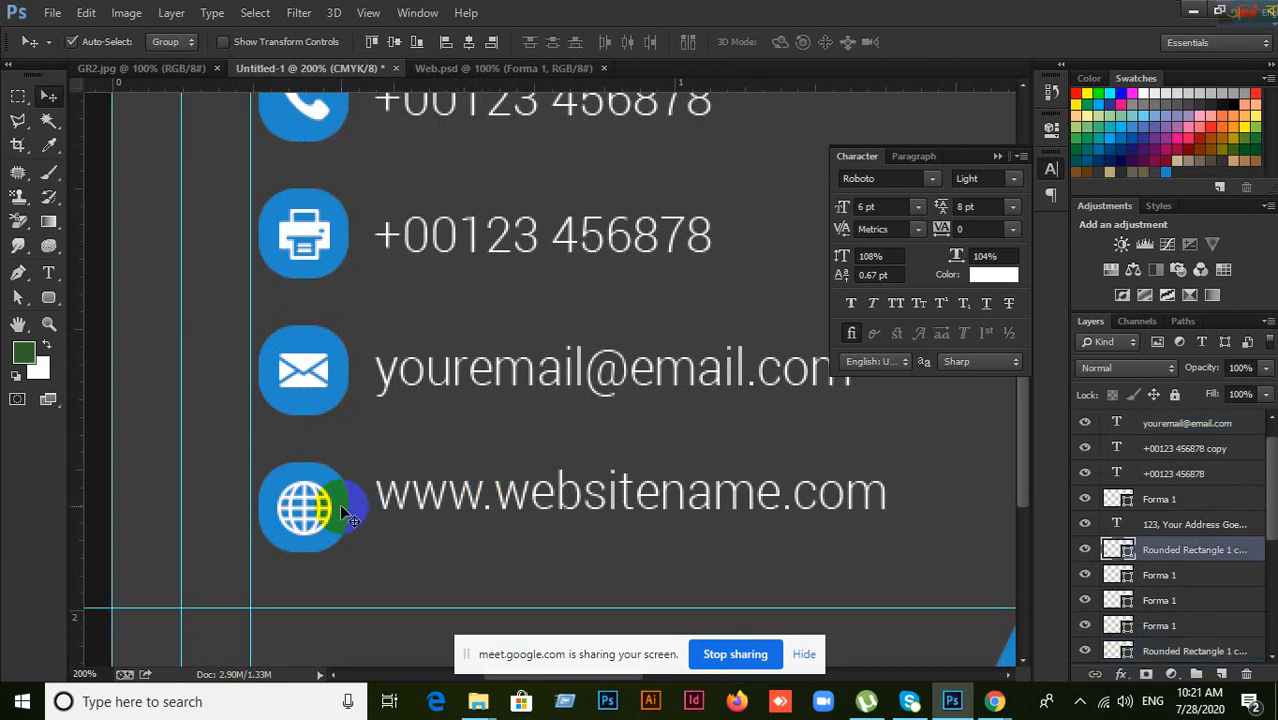
{"action": "left_click", "coordinate": [405, 510], "text": "shift"}
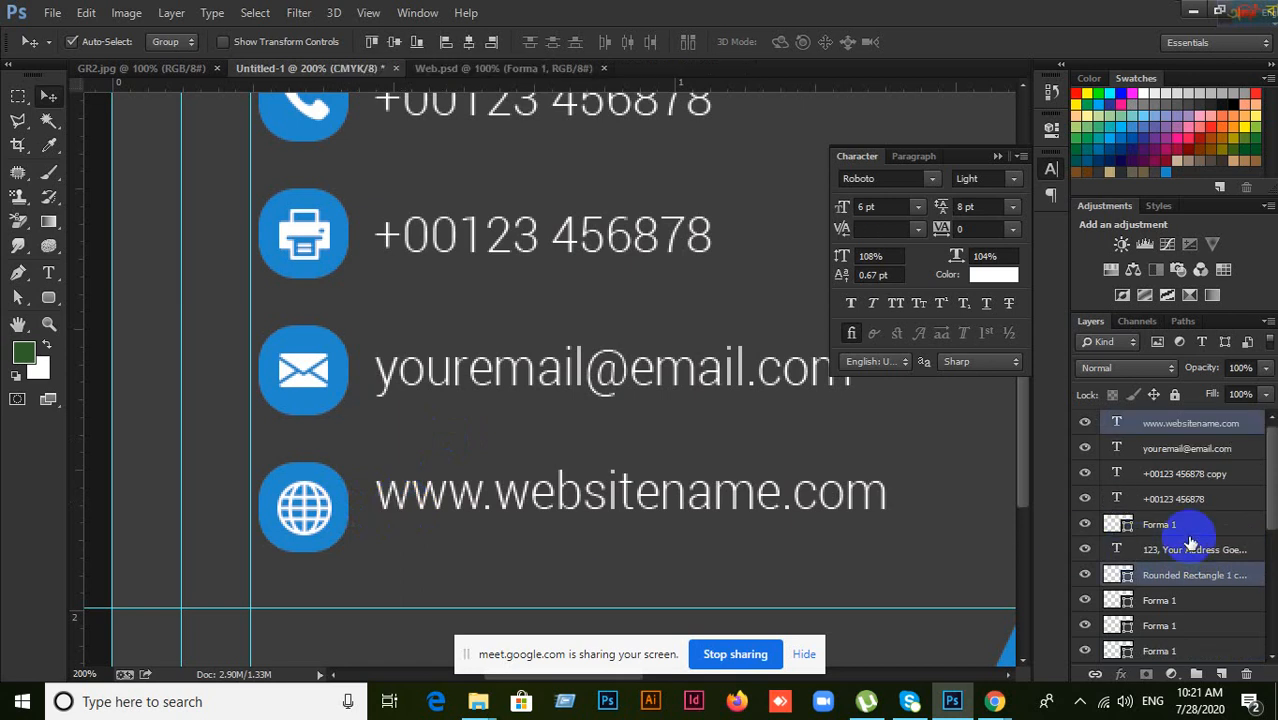
{"action": "left_click", "coordinate": [396, 42]}
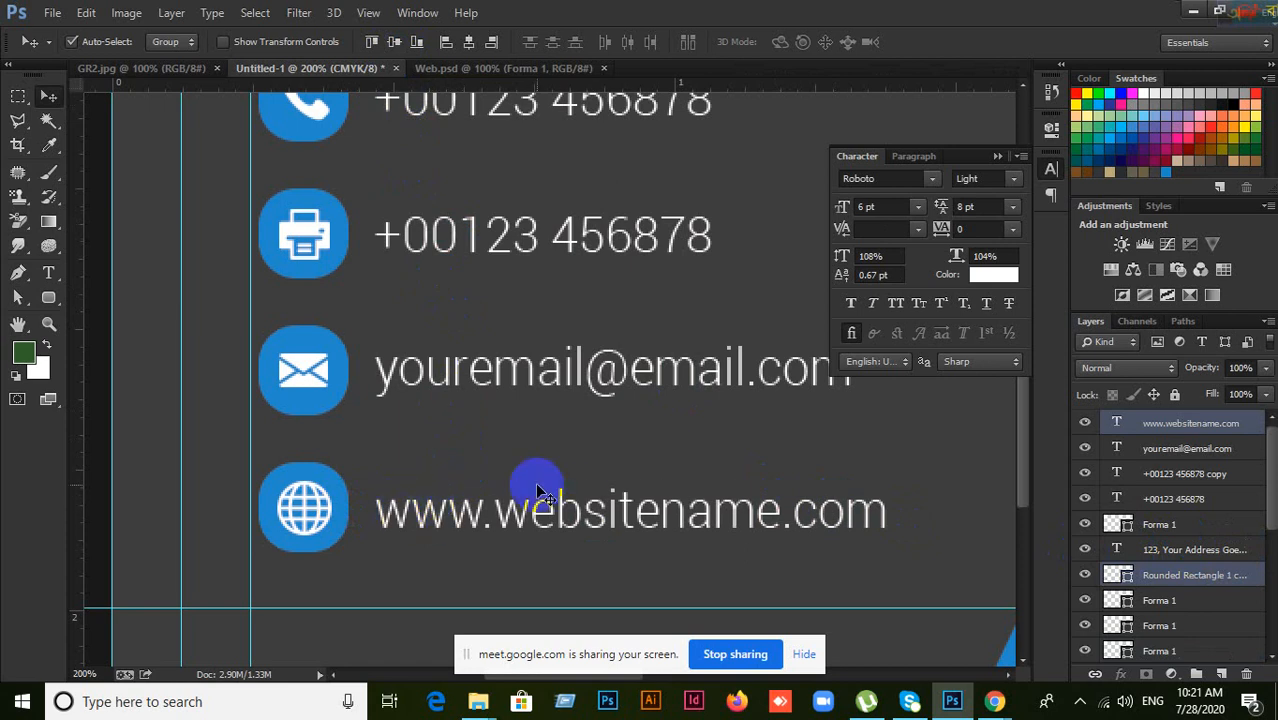
{"action": "scroll", "coordinate": [537, 490], "scroll_direction": "down", "scroll_amount": 5}
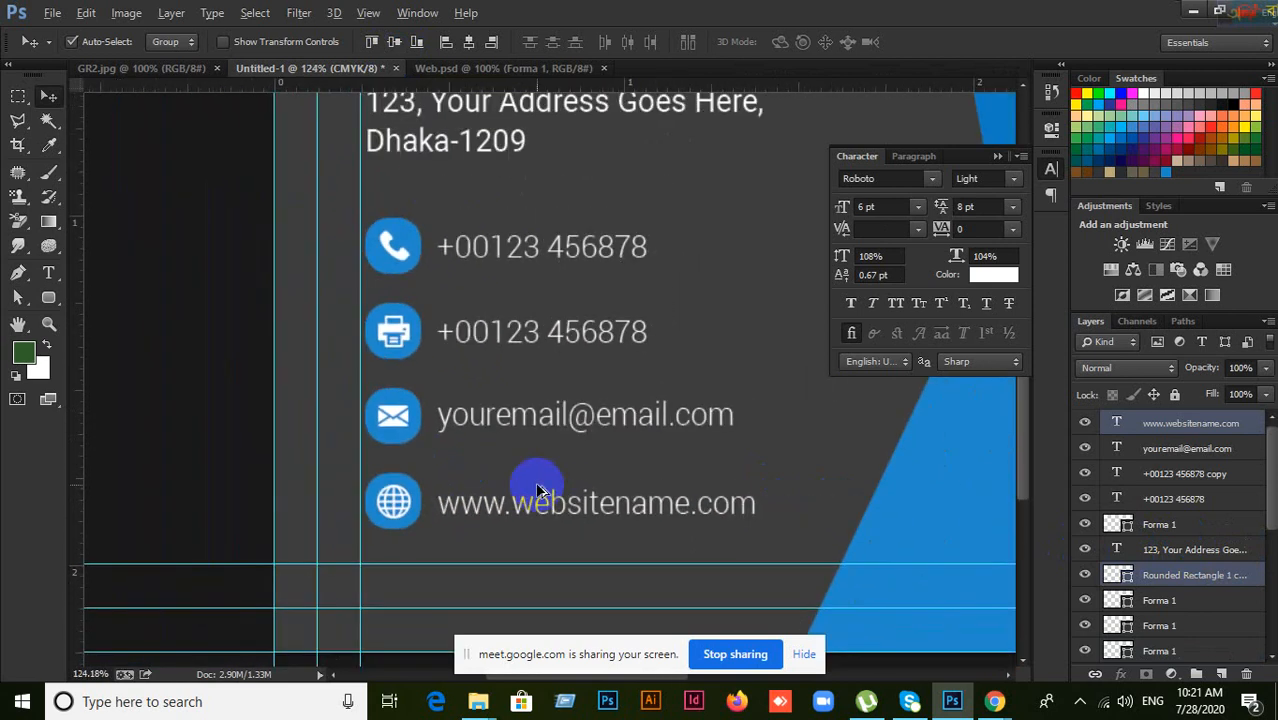
{"action": "scroll", "coordinate": [537, 490], "scroll_direction": "down", "scroll_amount": 1}
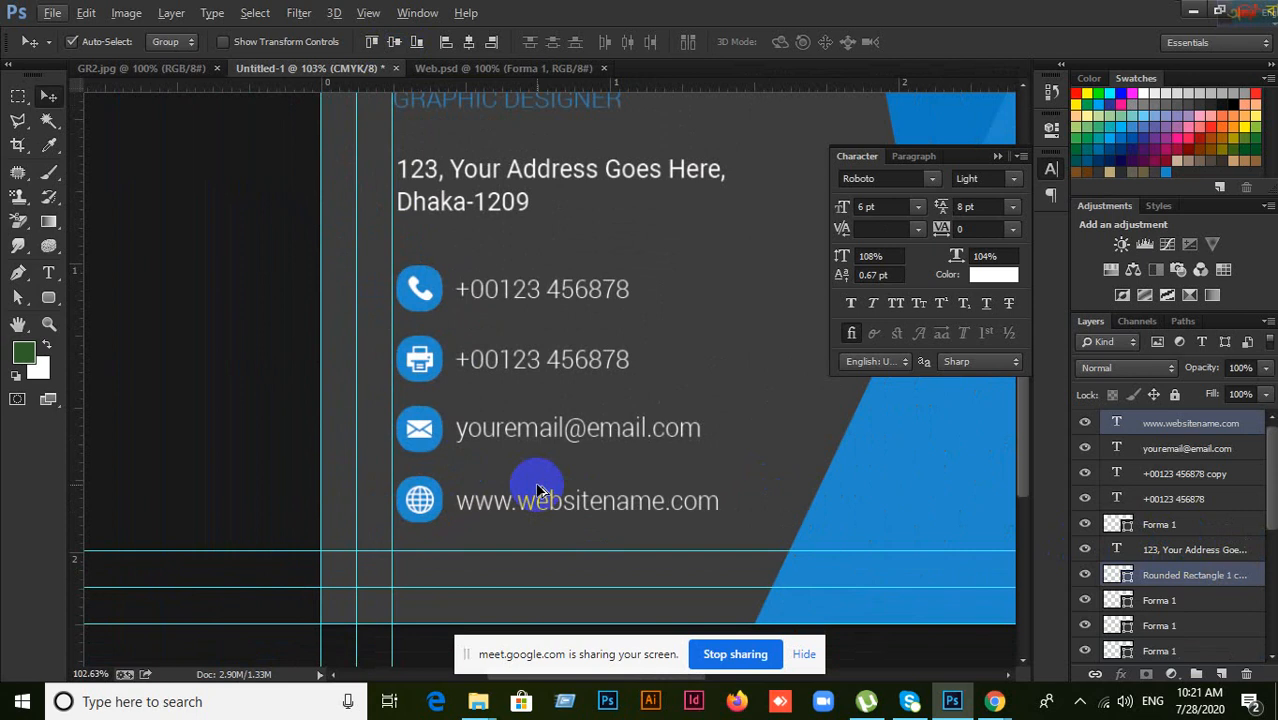
{"action": "left_click", "coordinate": [1190, 448]}
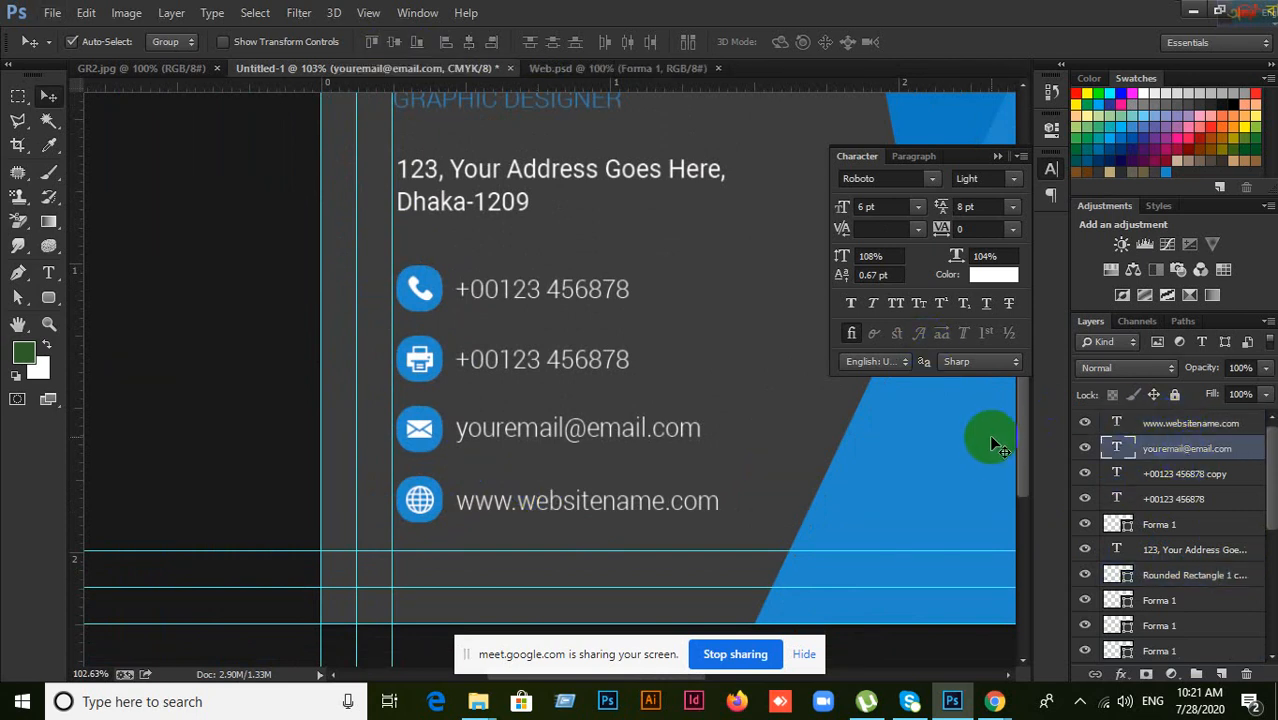
{"action": "left_click_drag", "start_coordinate": [856, 428], "coordinate": [736, 428]}
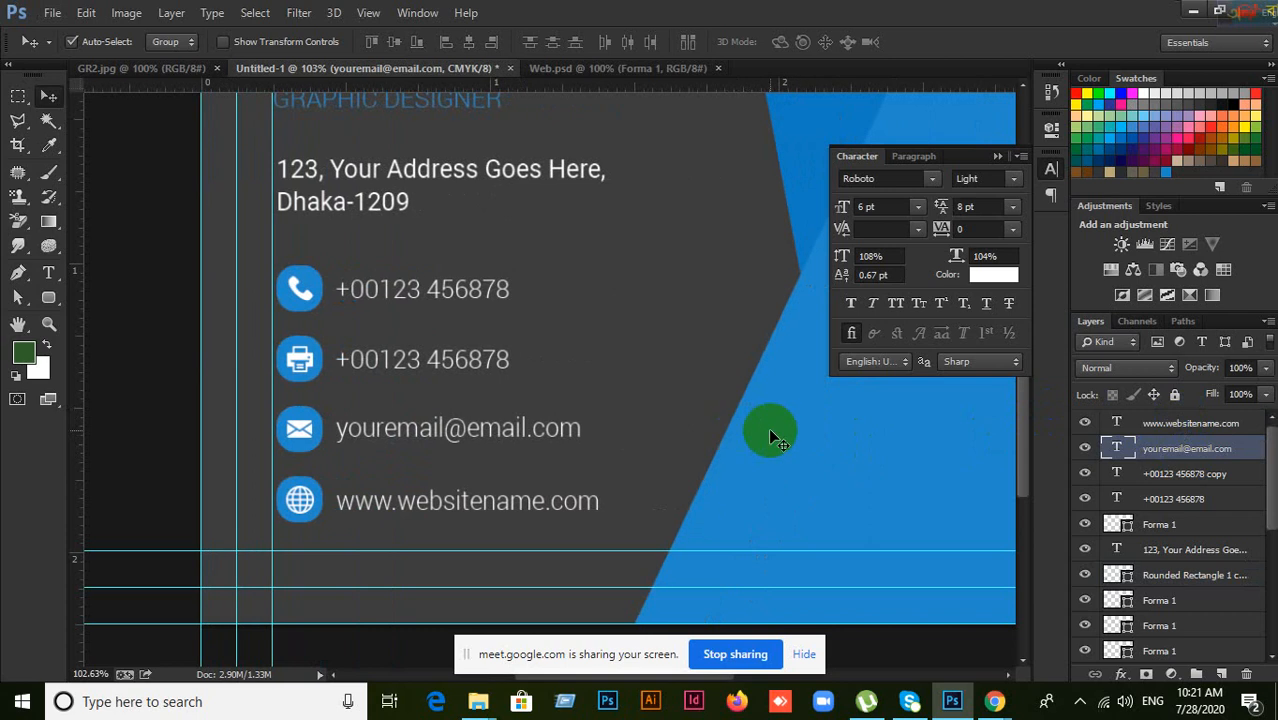
{"action": "left_click", "coordinate": [997, 157]}
{"action": "scroll", "coordinate": [661, 376], "scroll_direction": "up", "scroll_amount": 1}
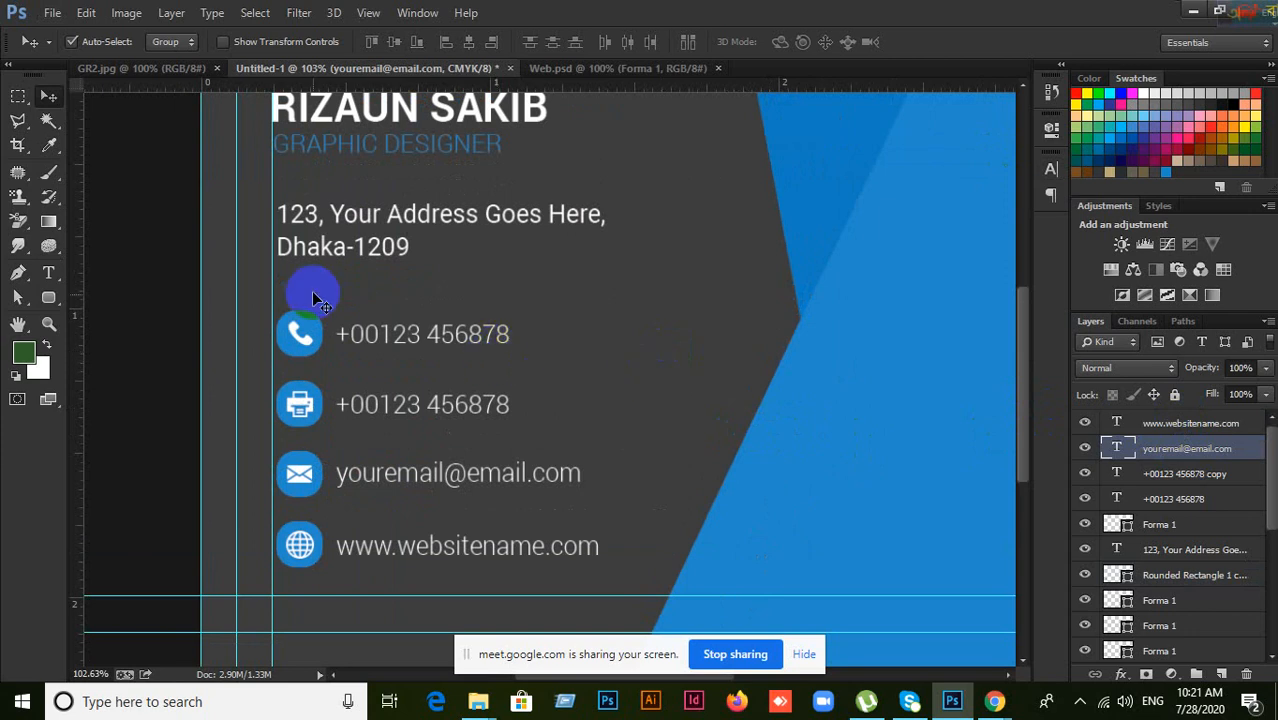
{"action": "left_click", "coordinate": [306, 333]}
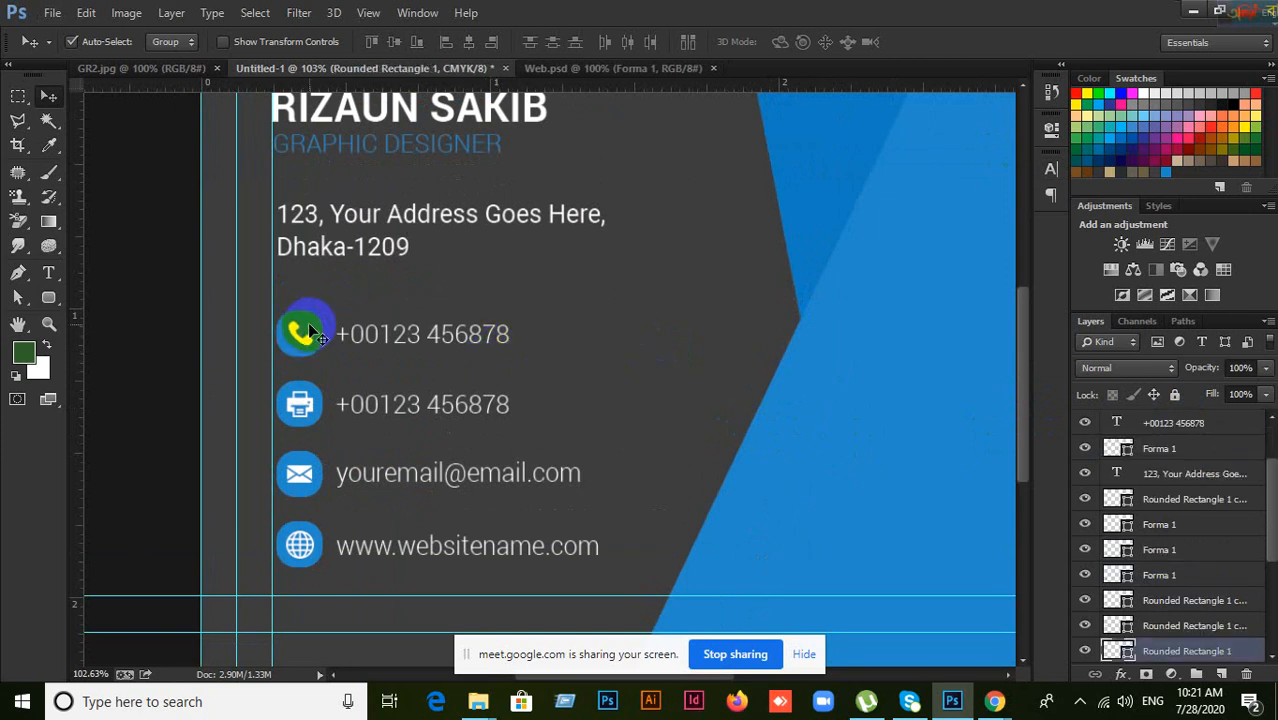
Step: Duplicate the phone icon's rounded square and phone number text onto the blue panel
{"action": "left_click_drag", "start_coordinate": [310, 333], "coordinate": [645, 152]}
{"action": "left_click_drag", "start_coordinate": [400, 332], "coordinate": [704, 300]}
{"action": "left_click_drag", "start_coordinate": [729, 258], "coordinate": [912, 405]}
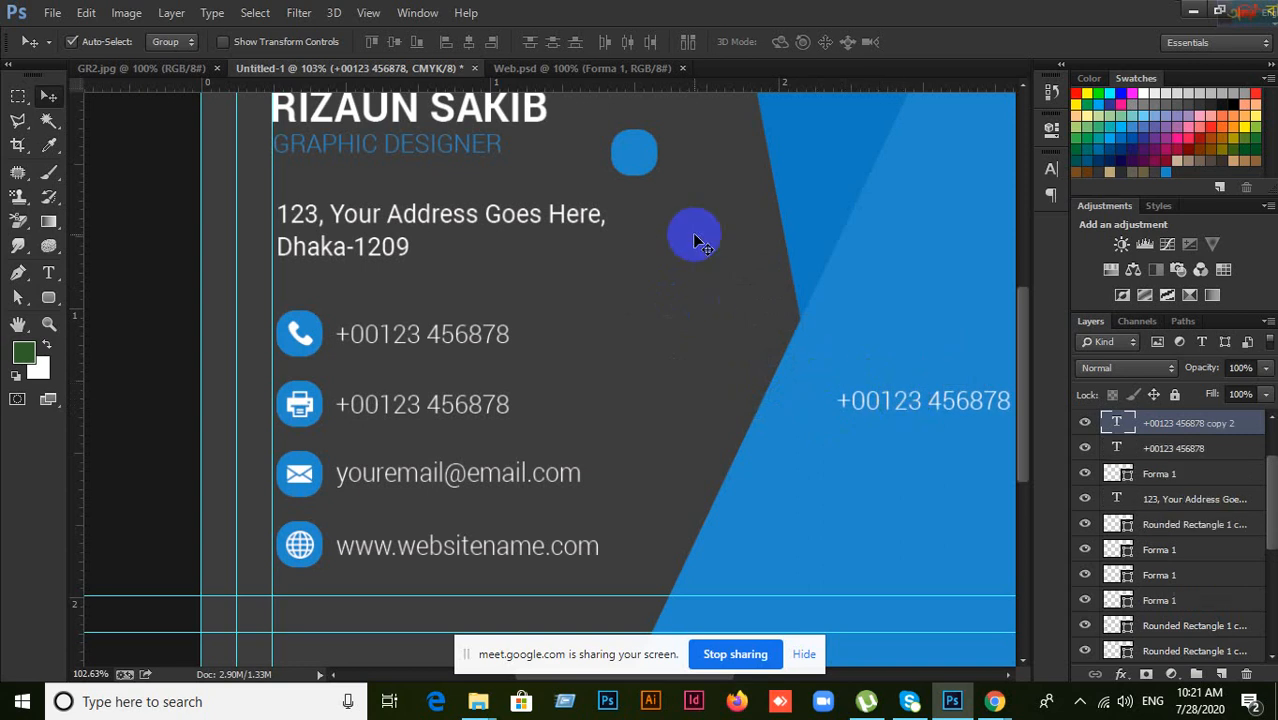
{"action": "left_click_drag", "start_coordinate": [633, 151], "coordinate": [830, 510]}
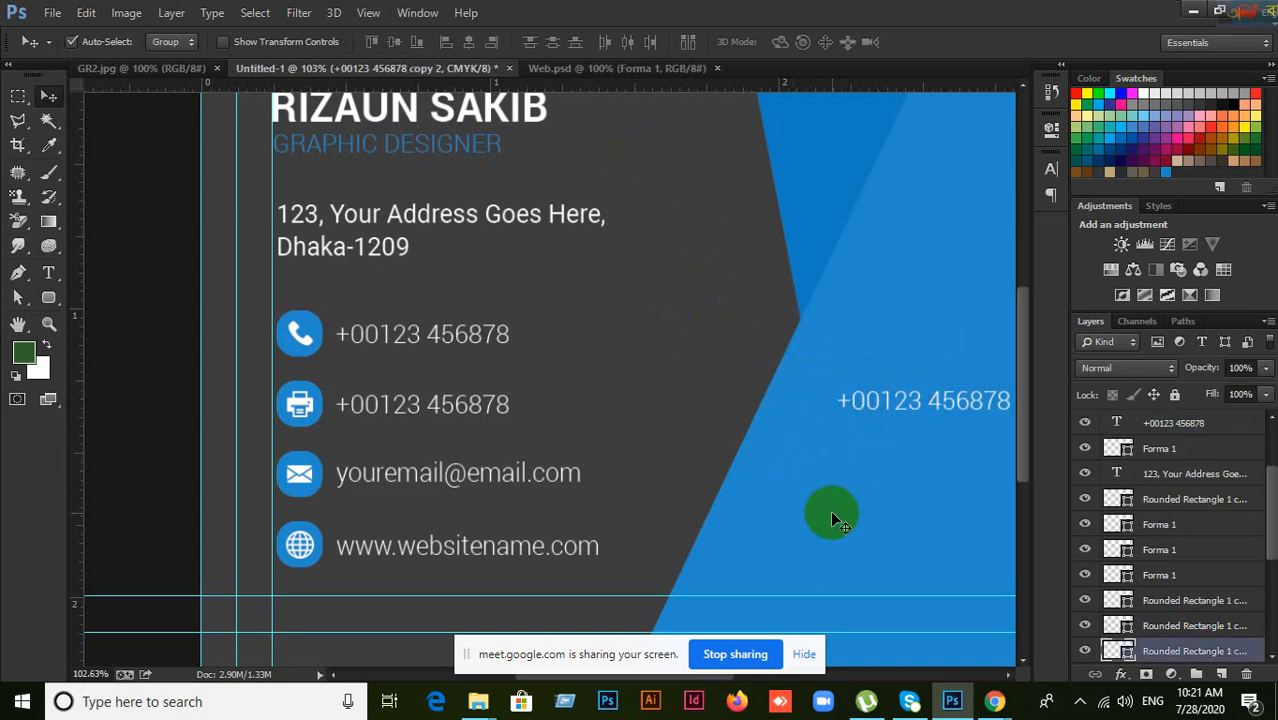
{"action": "key", "text": "ctrl+z"}
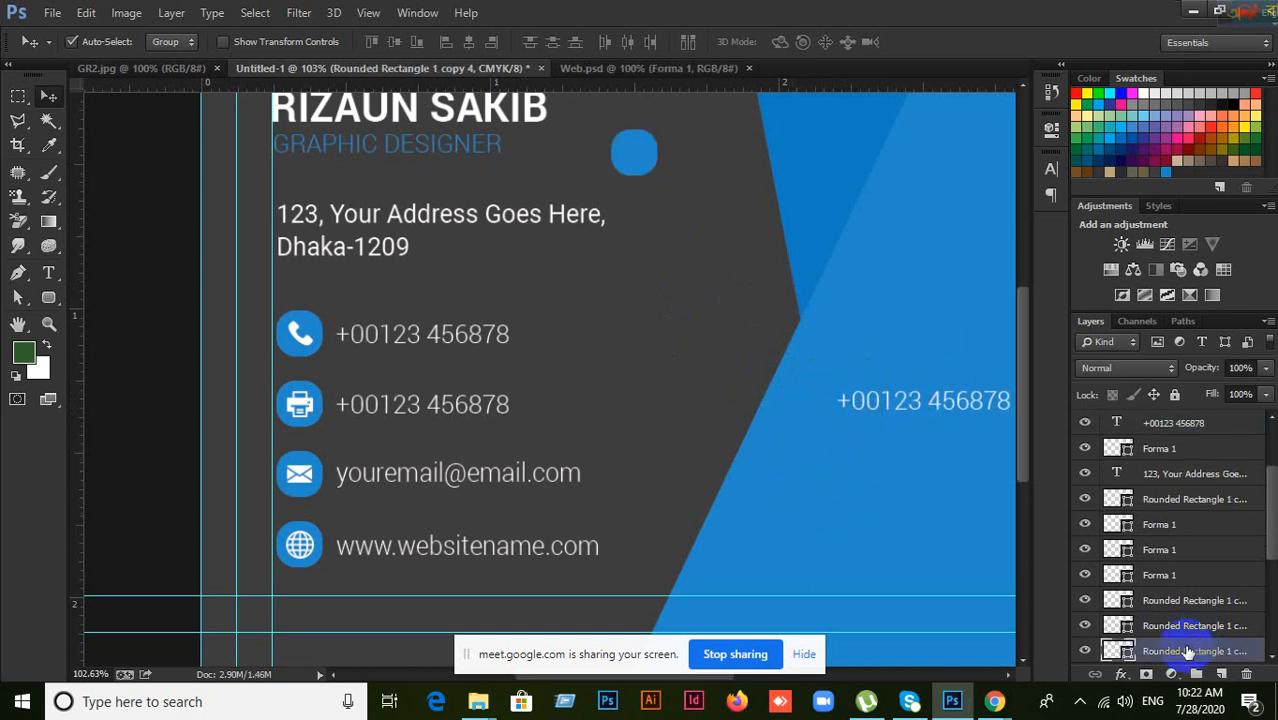
Step: Recolour the copied square to greyish-blue #4a5c67 and move it onto the blue panel
{"action": "double_click", "coordinate": [1120, 651]}
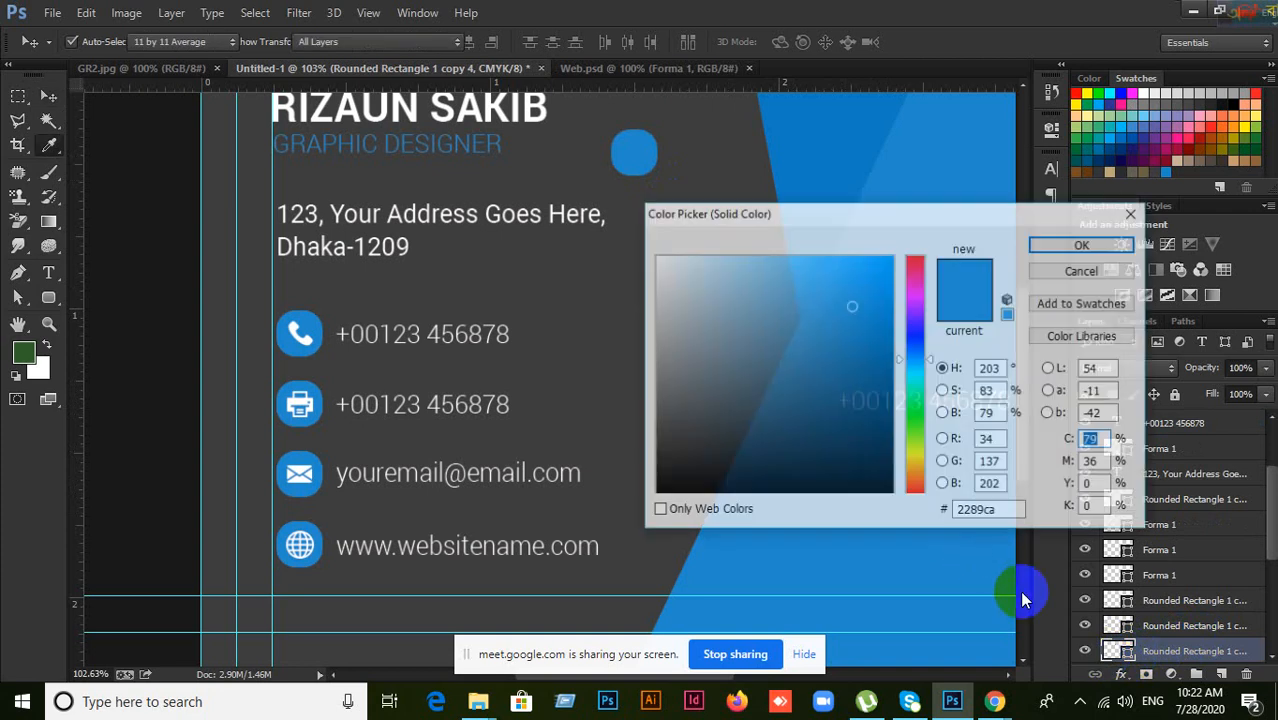
{"action": "left_click", "coordinate": [712, 398]}
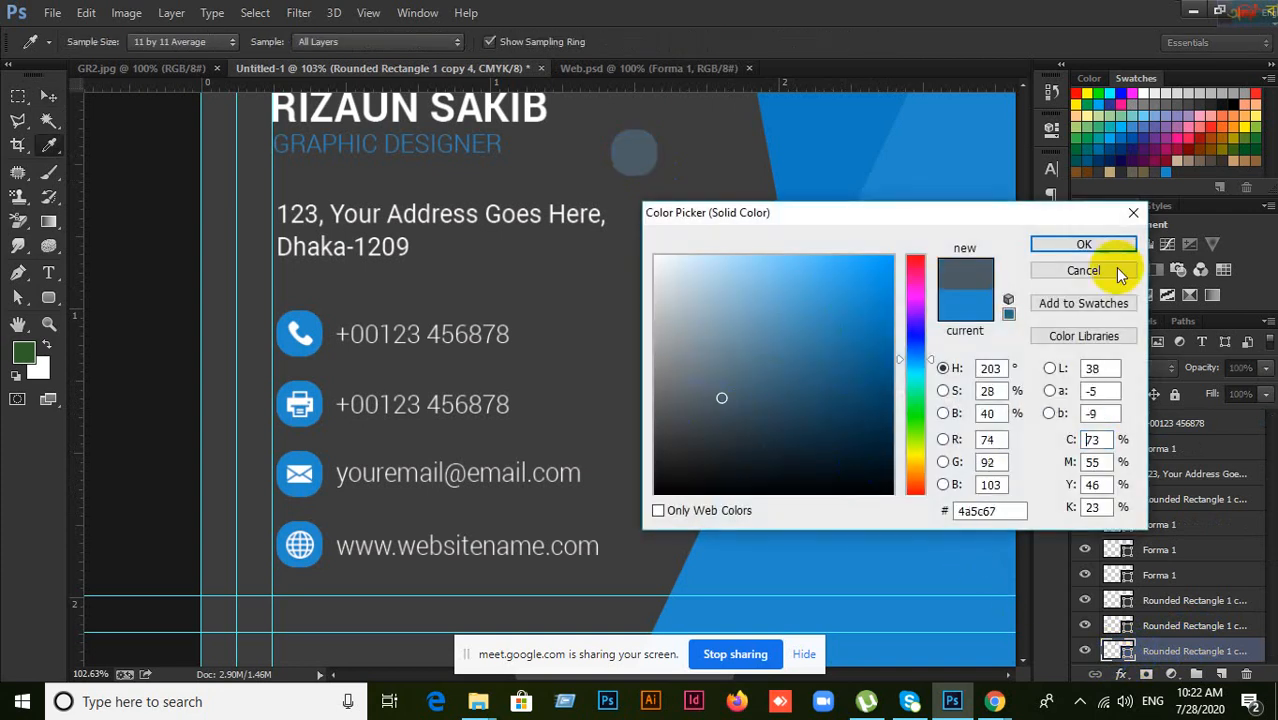
{"action": "left_click", "coordinate": [1101, 247]}
{"action": "left_click_drag", "start_coordinate": [636, 152], "coordinate": [817, 482]}
{"action": "left_click_drag", "start_coordinate": [886, 518], "coordinate": [571, 388]}
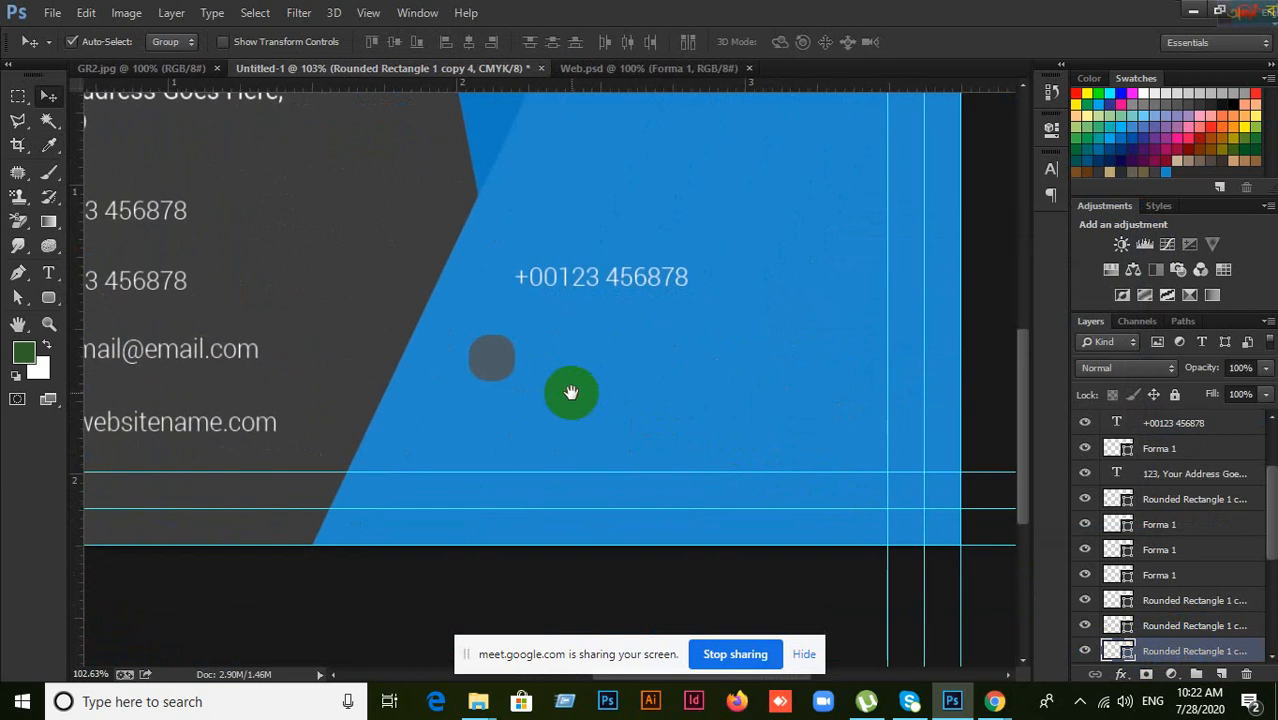
Step: Duplicate the phone number text and vertically align it with the grey dot
{"action": "left_click_drag", "start_coordinate": [625, 283], "coordinate": [686, 278]}
{"action": "left_click_drag", "start_coordinate": [494, 358], "coordinate": [606, 361]}
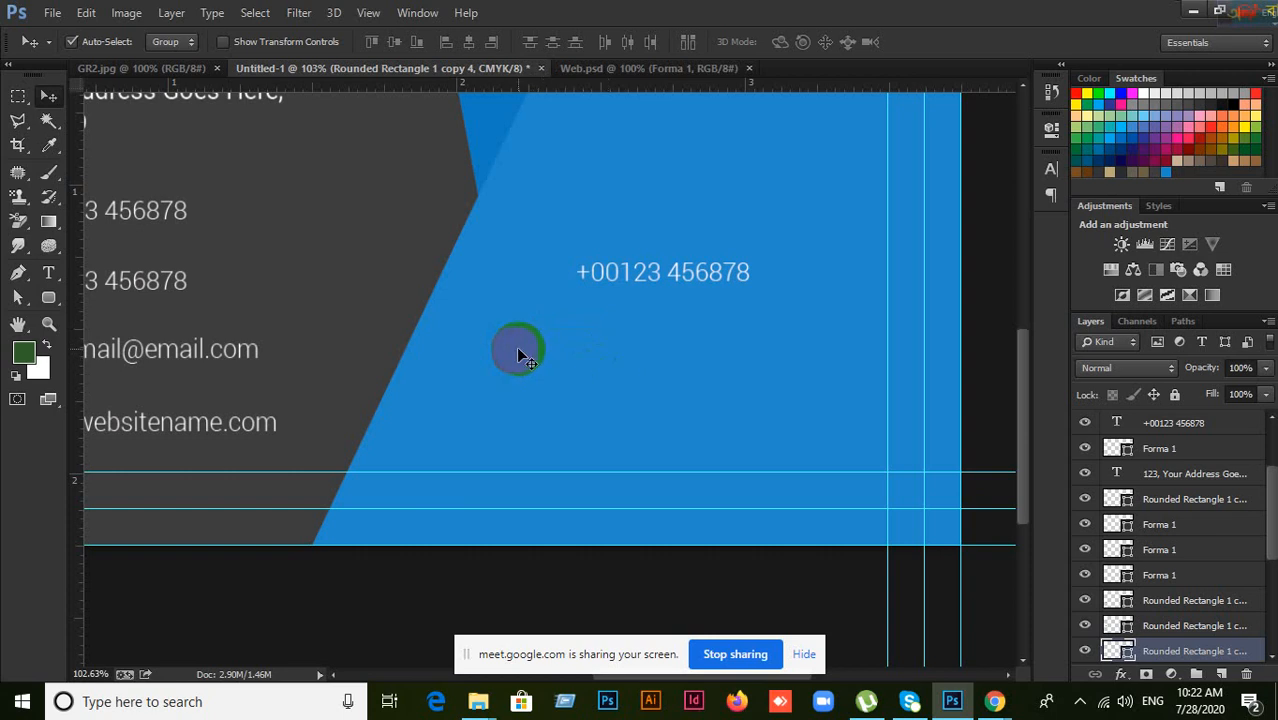
{"action": "left_click", "coordinate": [626, 279], "text": "shift"}
{"action": "scroll", "coordinate": [1187, 531], "scroll_direction": "down", "scroll_amount": 2}
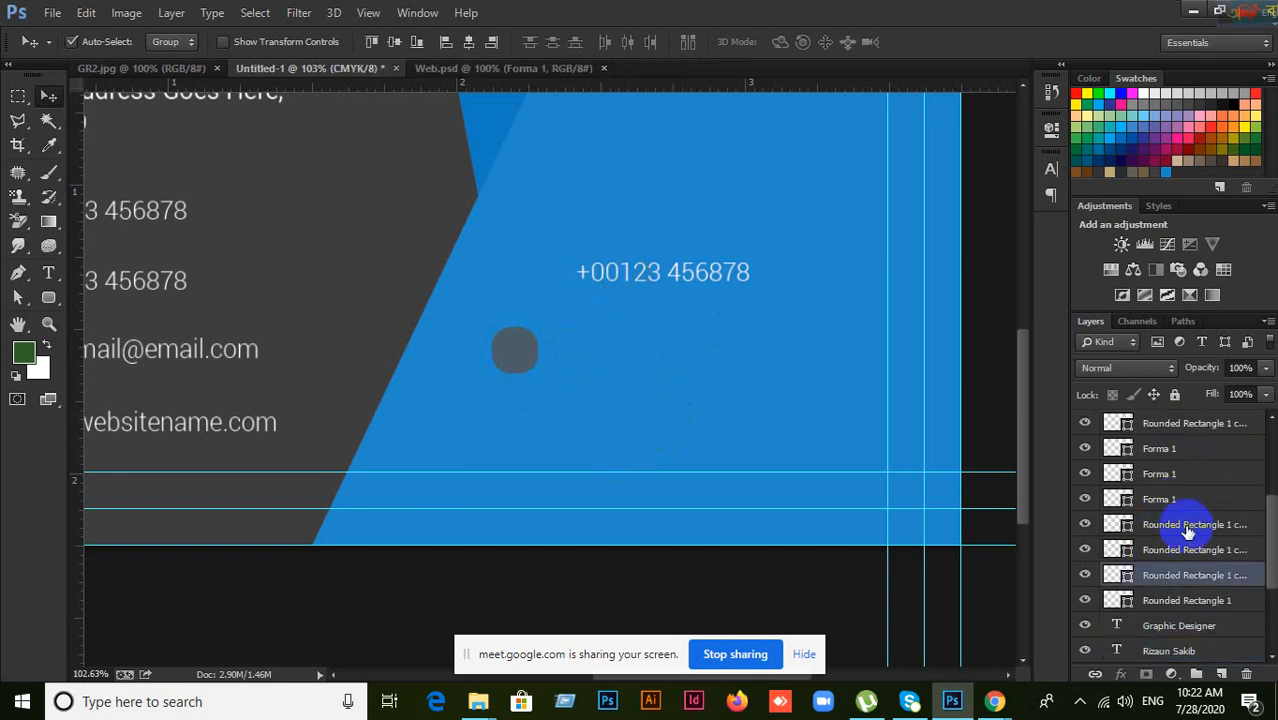
{"action": "scroll", "coordinate": [1187, 531], "scroll_direction": "up", "scroll_amount": 2}
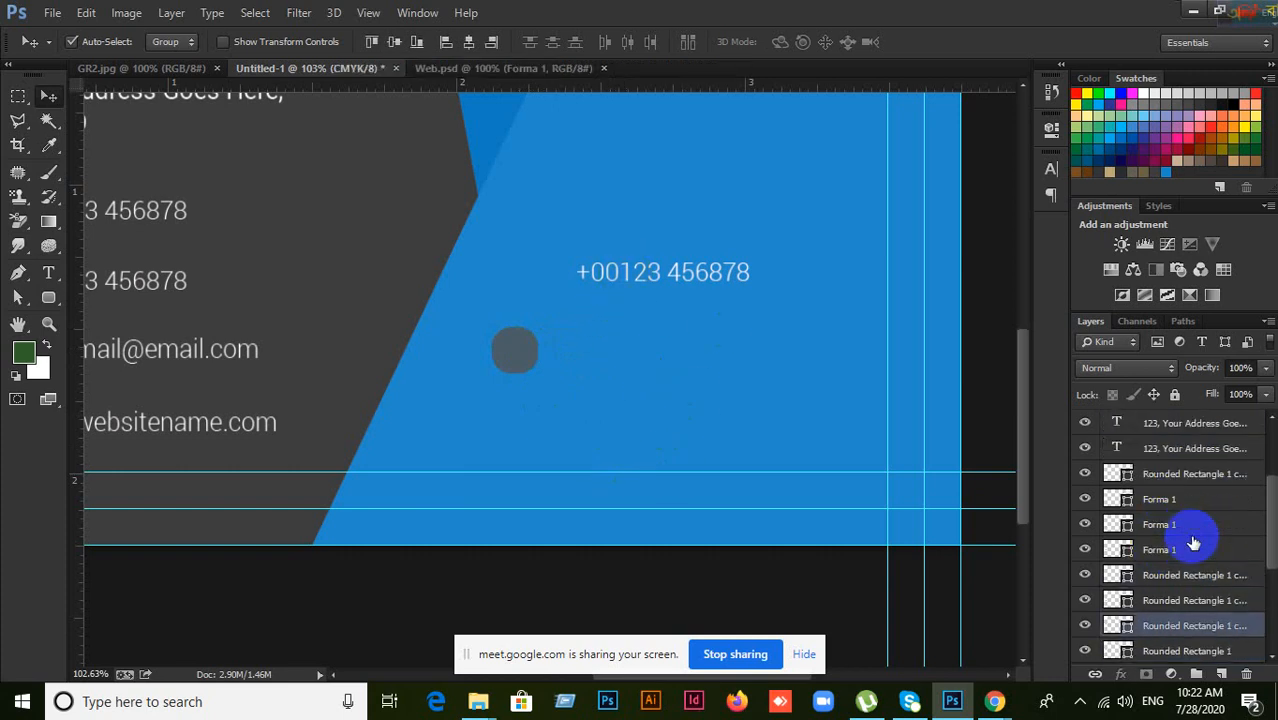
{"action": "left_click", "coordinate": [393, 44]}
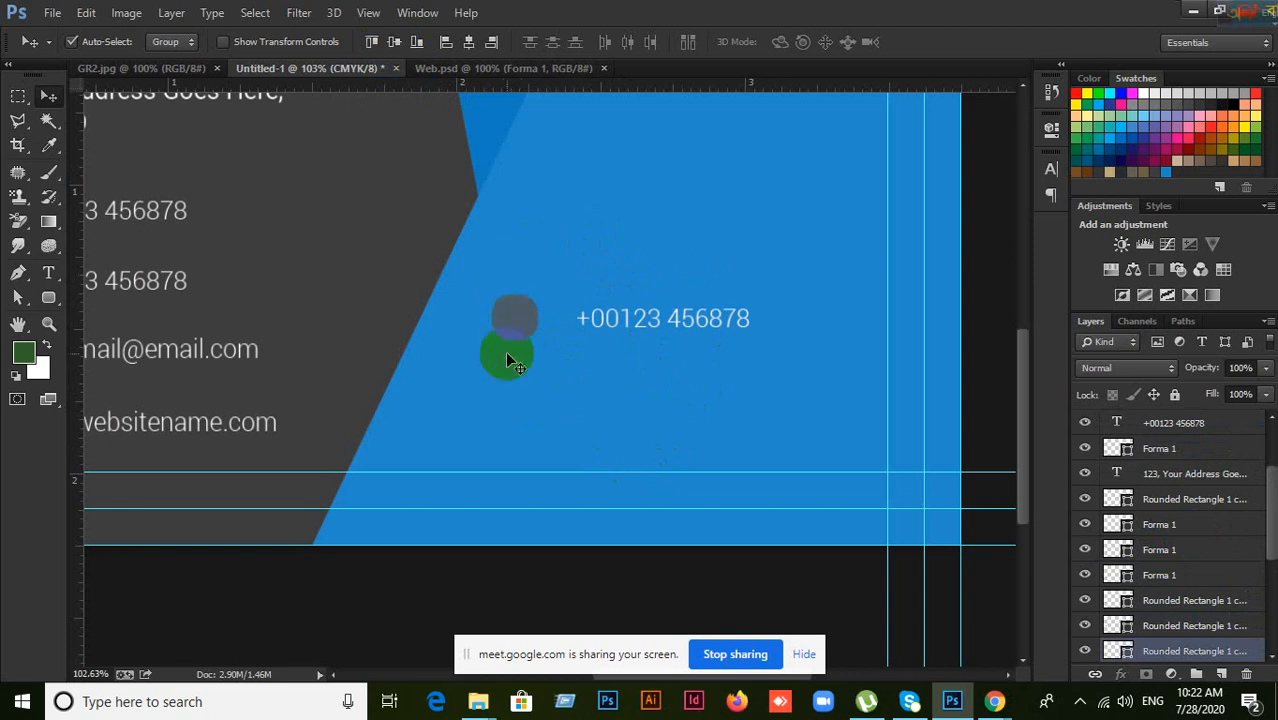
{"action": "left_click_drag", "start_coordinate": [507, 358], "coordinate": [638, 373]}
Step: Move the phone number above the grey dot and select both layers together
{"action": "left_click_drag", "start_coordinate": [621, 345], "coordinate": [522, 387]}
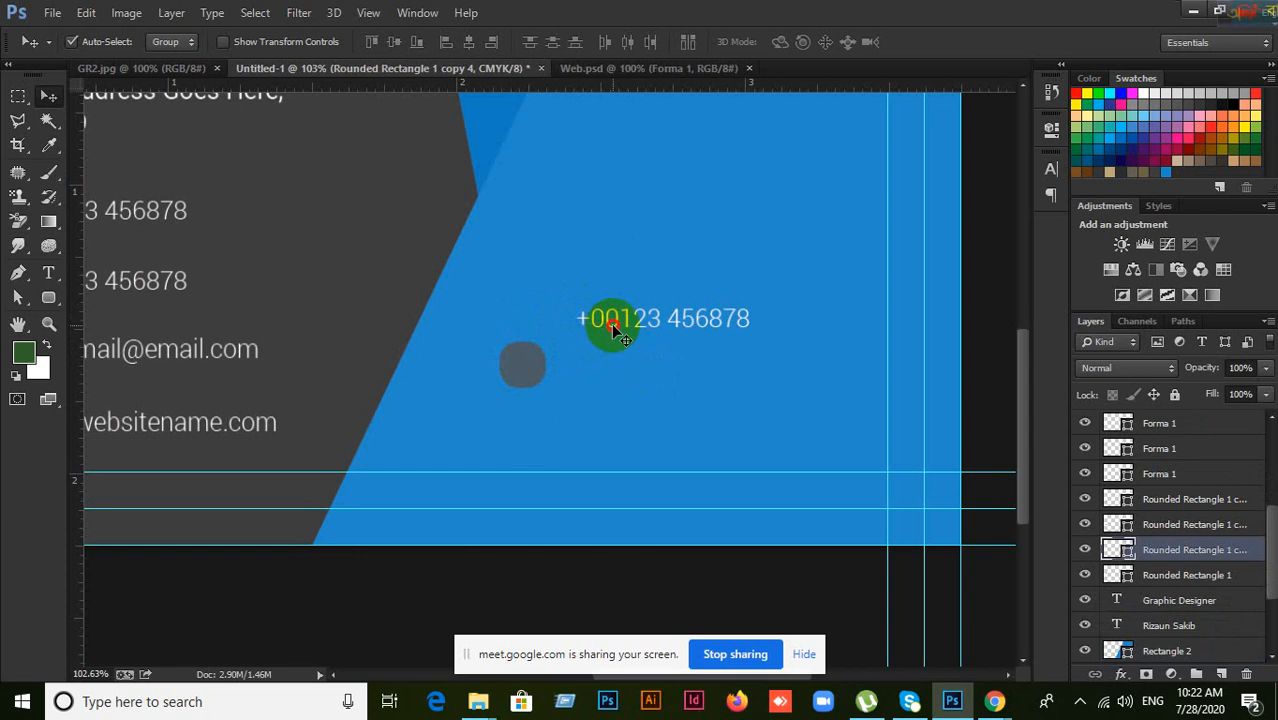
{"action": "left_click_drag", "start_coordinate": [614, 330], "coordinate": [643, 362]}
{"action": "left_click", "coordinate": [519, 370]}
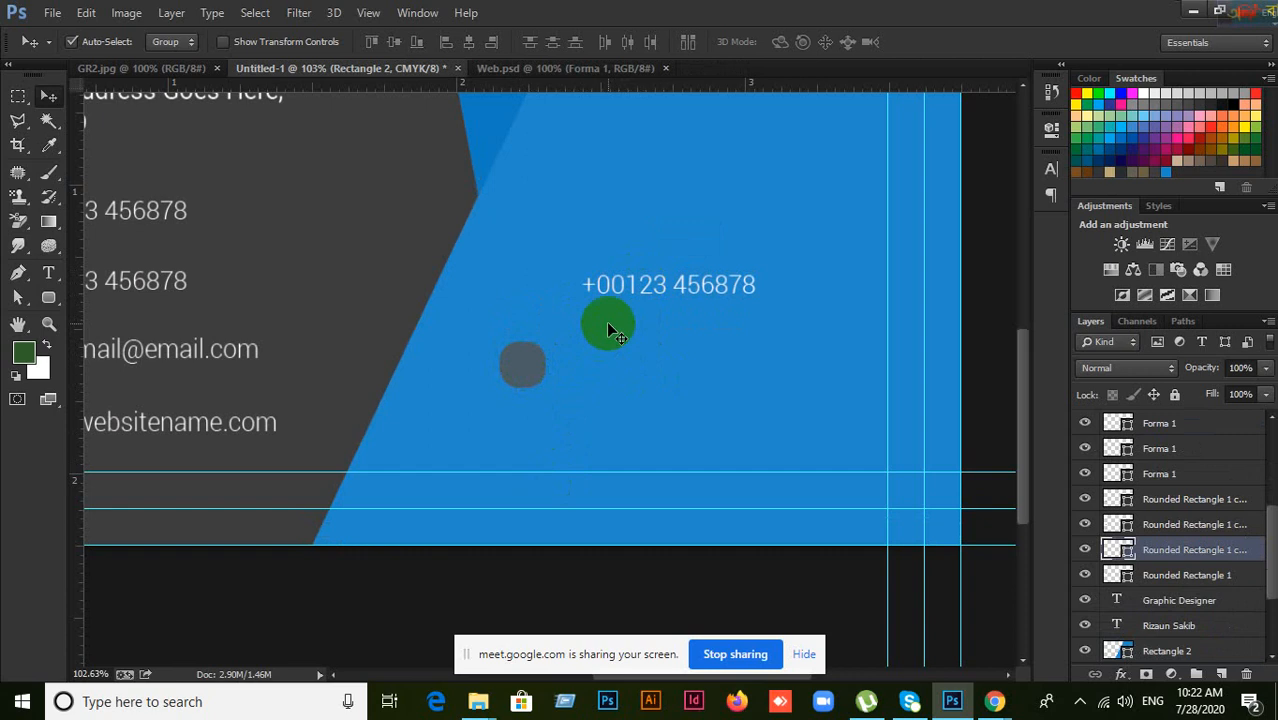
{"action": "left_click", "coordinate": [623, 291], "text": "shift"}
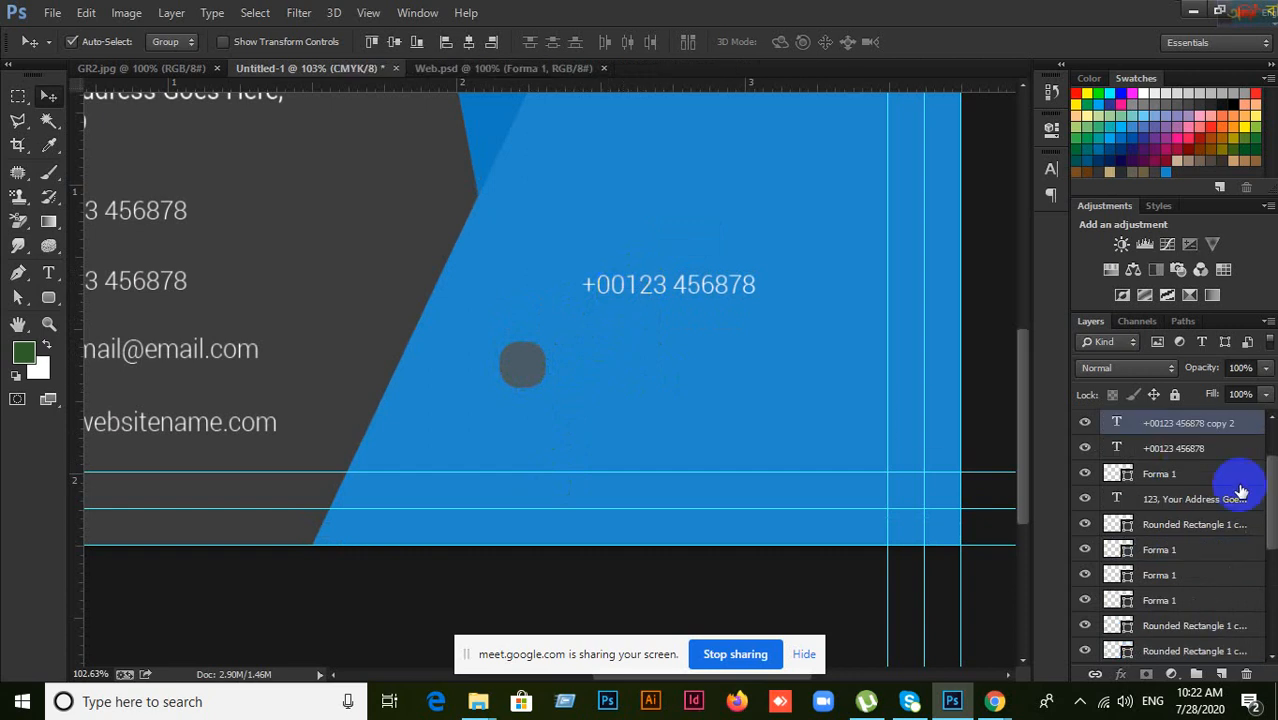
{"action": "scroll", "coordinate": [1238, 488], "scroll_direction": "down", "scroll_amount": 4}
{"action": "scroll", "coordinate": [1238, 506], "scroll_direction": "up", "scroll_amount": 3}
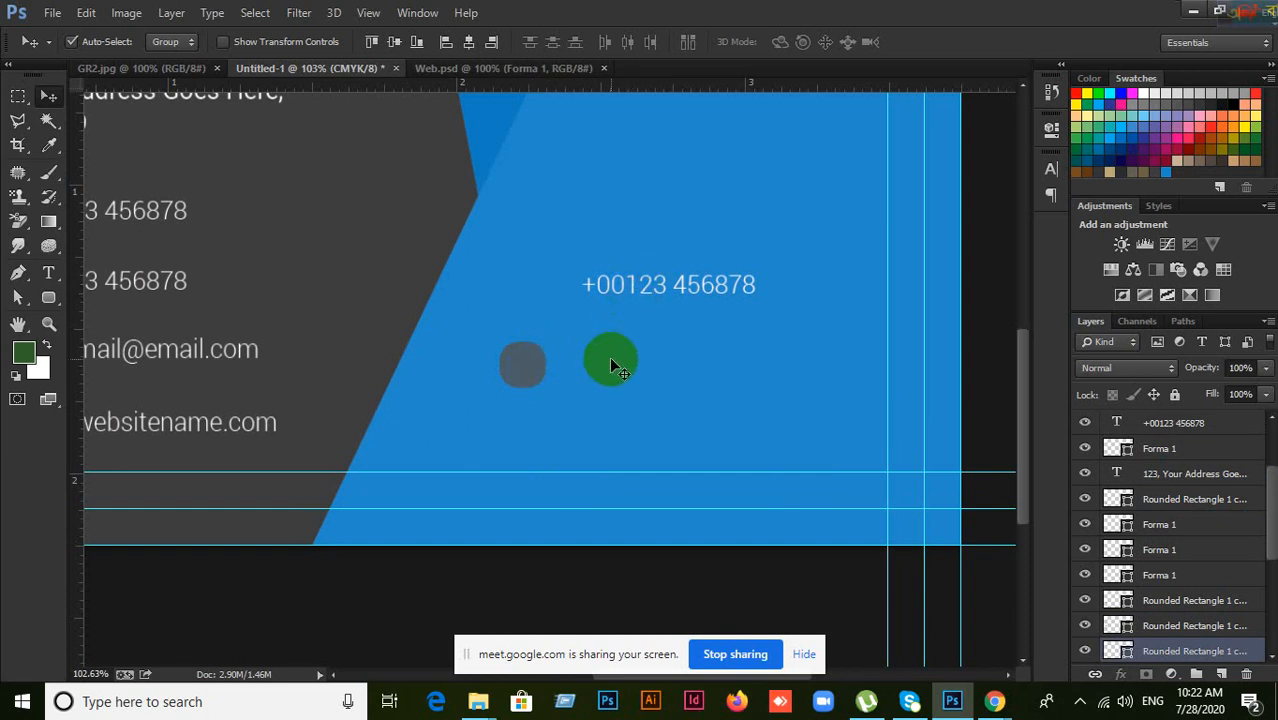
{"action": "scroll", "coordinate": [1217, 533], "scroll_direction": "up", "scroll_amount": 2}
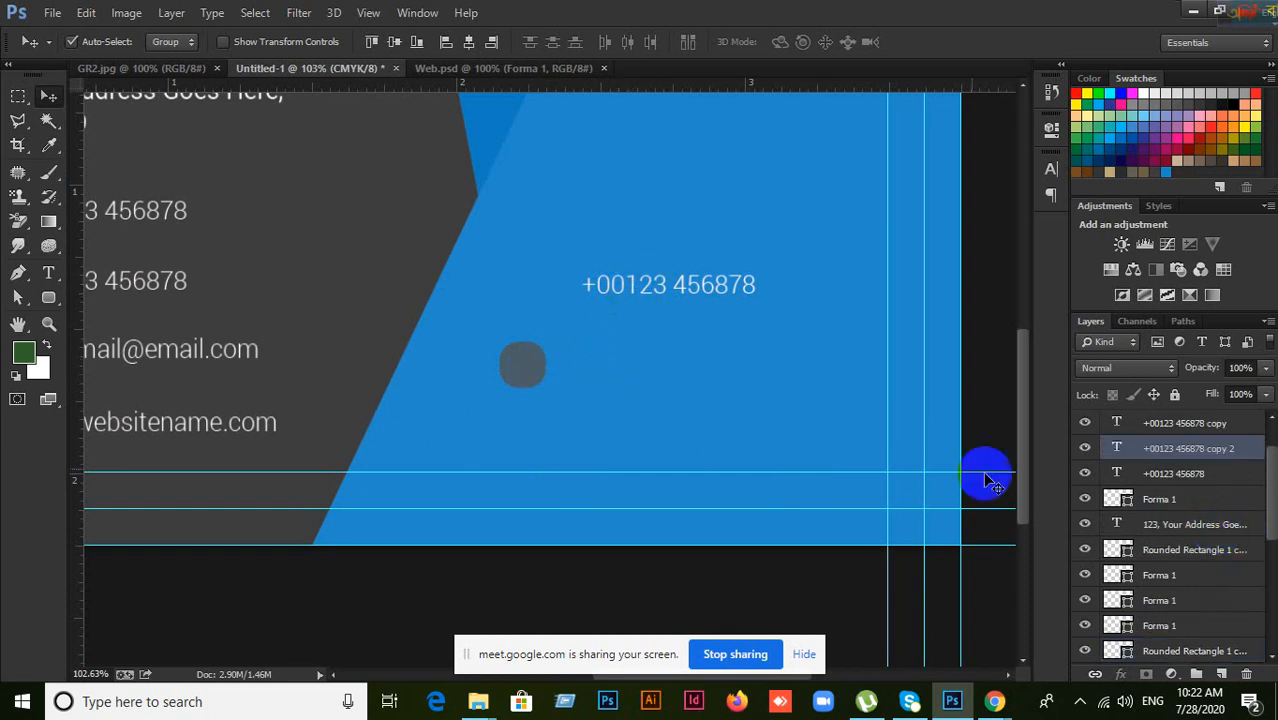
{"action": "scroll", "coordinate": [1200, 510], "scroll_direction": "down", "scroll_amount": 6}
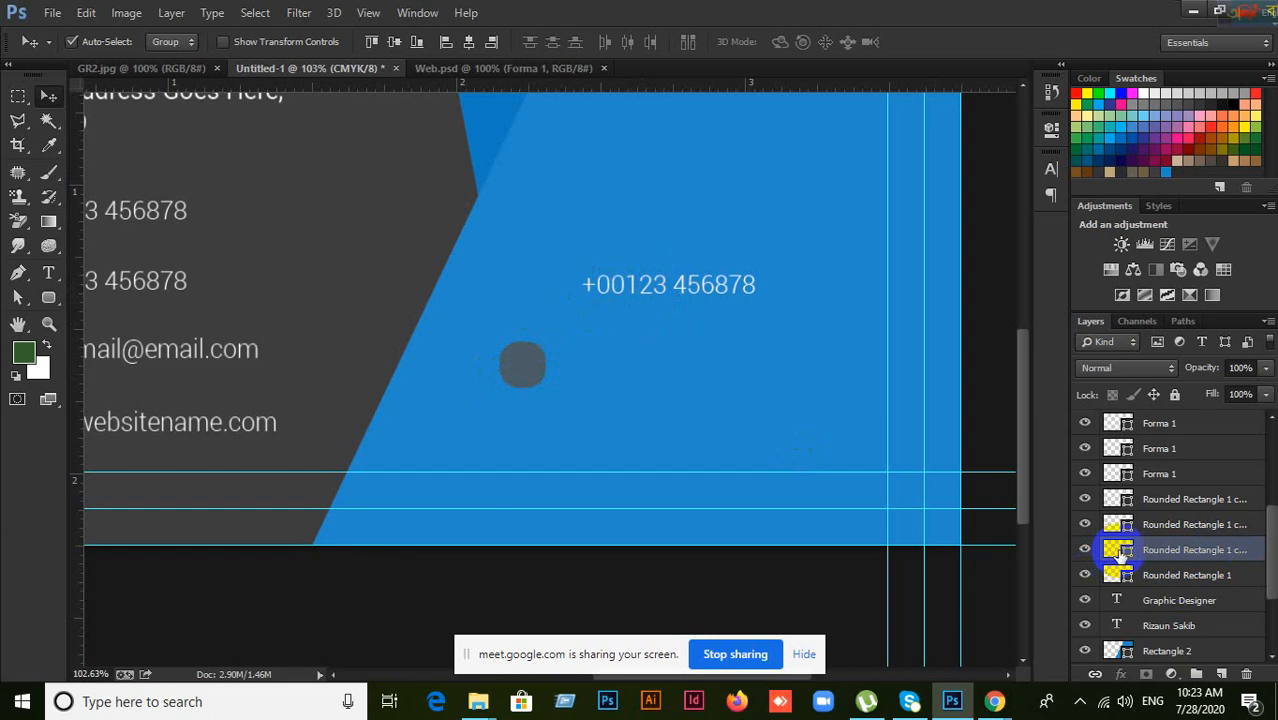
Step: Centre the phone text on the grey dot's outline and shift them together
{"action": "left_click_drag", "start_coordinate": [1126, 558], "coordinate": [1128, 564]}
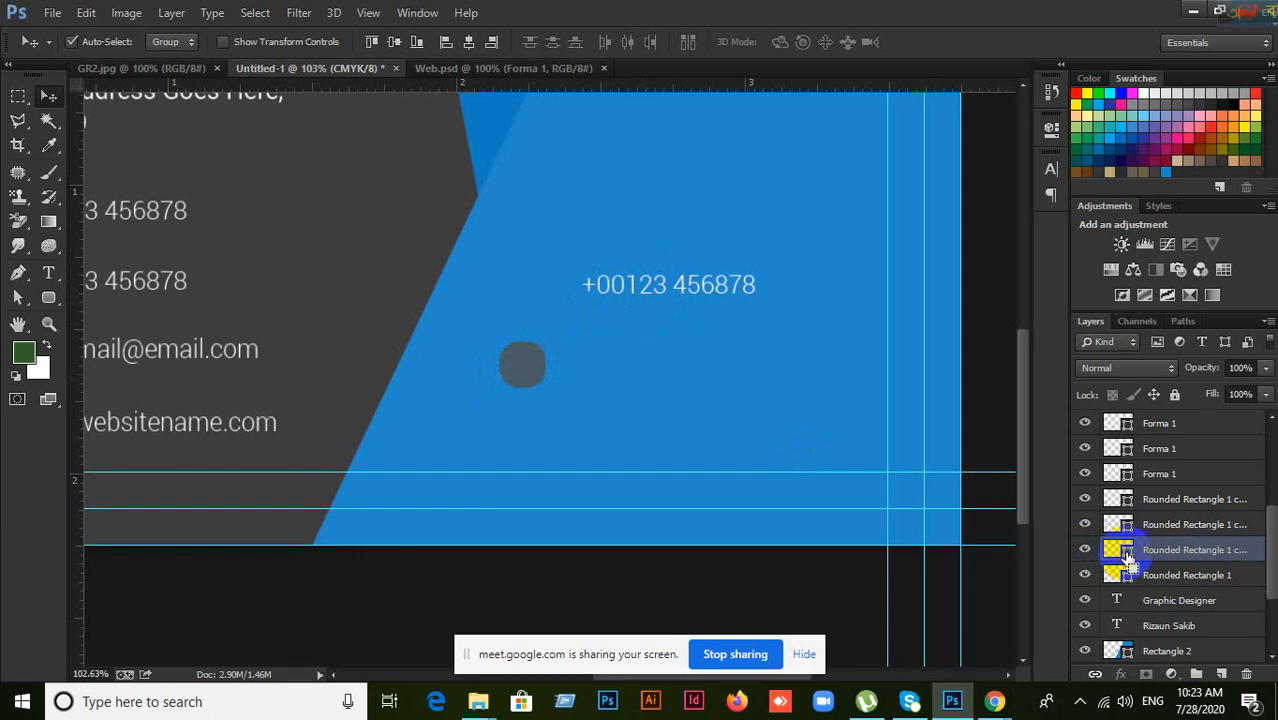
{"action": "left_click", "coordinate": [1127, 562], "text": "ctrl"}
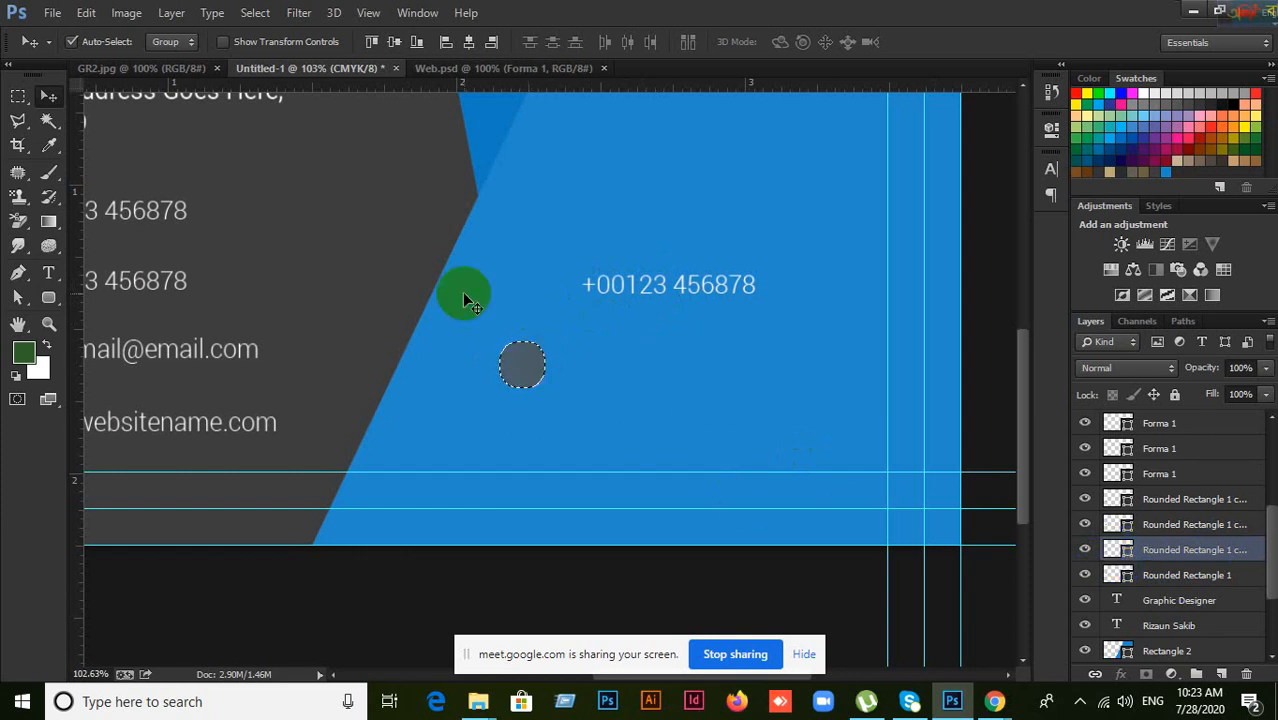
{"action": "left_click", "coordinate": [394, 43]}
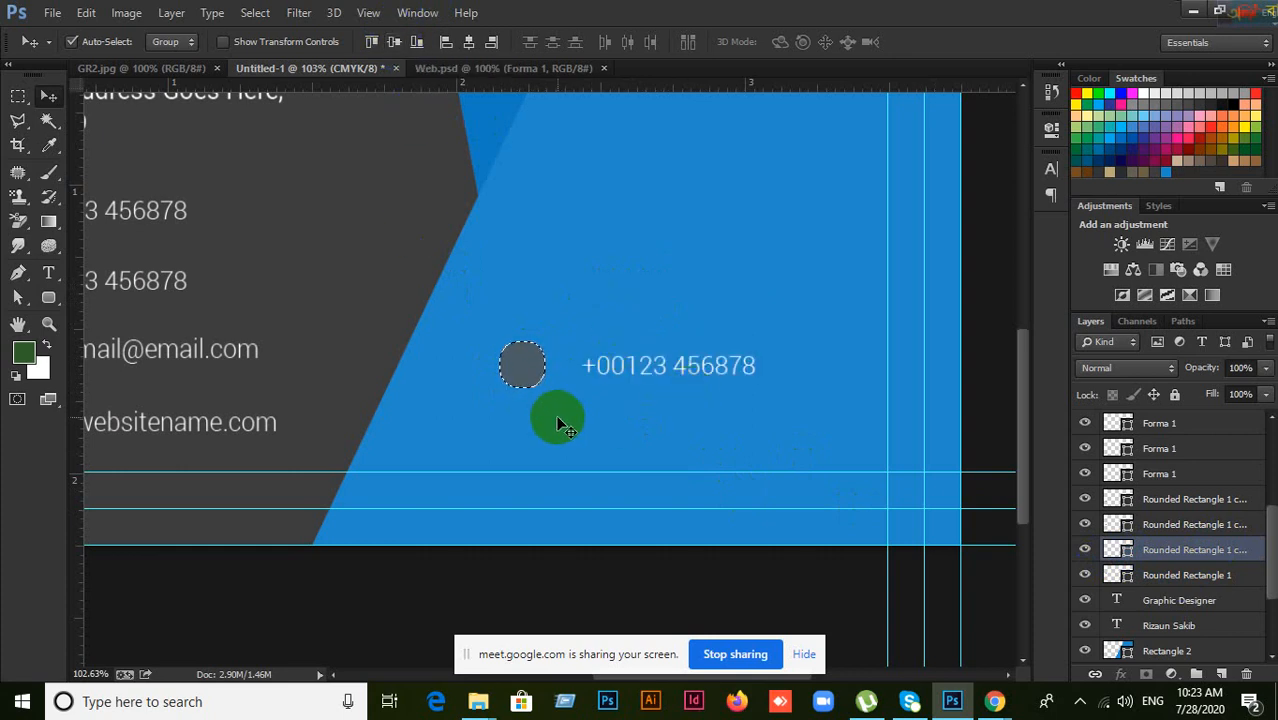
{"action": "key", "text": "ctrl+d"}
{"action": "left_click_drag", "start_coordinate": [650, 365], "coordinate": [646, 341]}
{"action": "scroll", "coordinate": [1200, 540], "scroll_direction": "up", "scroll_amount": 3}
{"action": "left_click_drag", "start_coordinate": [522, 340], "coordinate": [517, 387]}
{"action": "scroll", "coordinate": [1200, 560], "scroll_direction": "down", "scroll_amount": 3}
{"action": "scroll", "coordinate": [1202, 588], "scroll_direction": "down", "scroll_amount": 1}
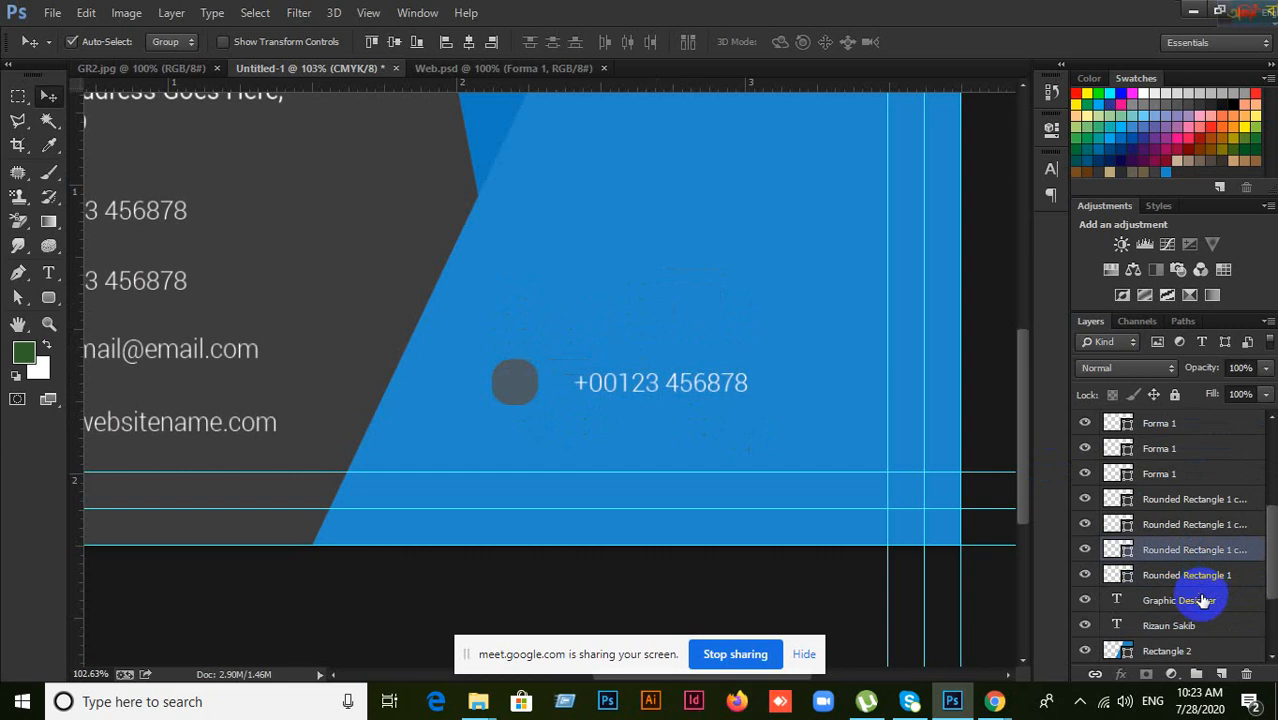
{"action": "left_click", "coordinate": [1185, 600]}
{"action": "left_click", "coordinate": [515, 388]}
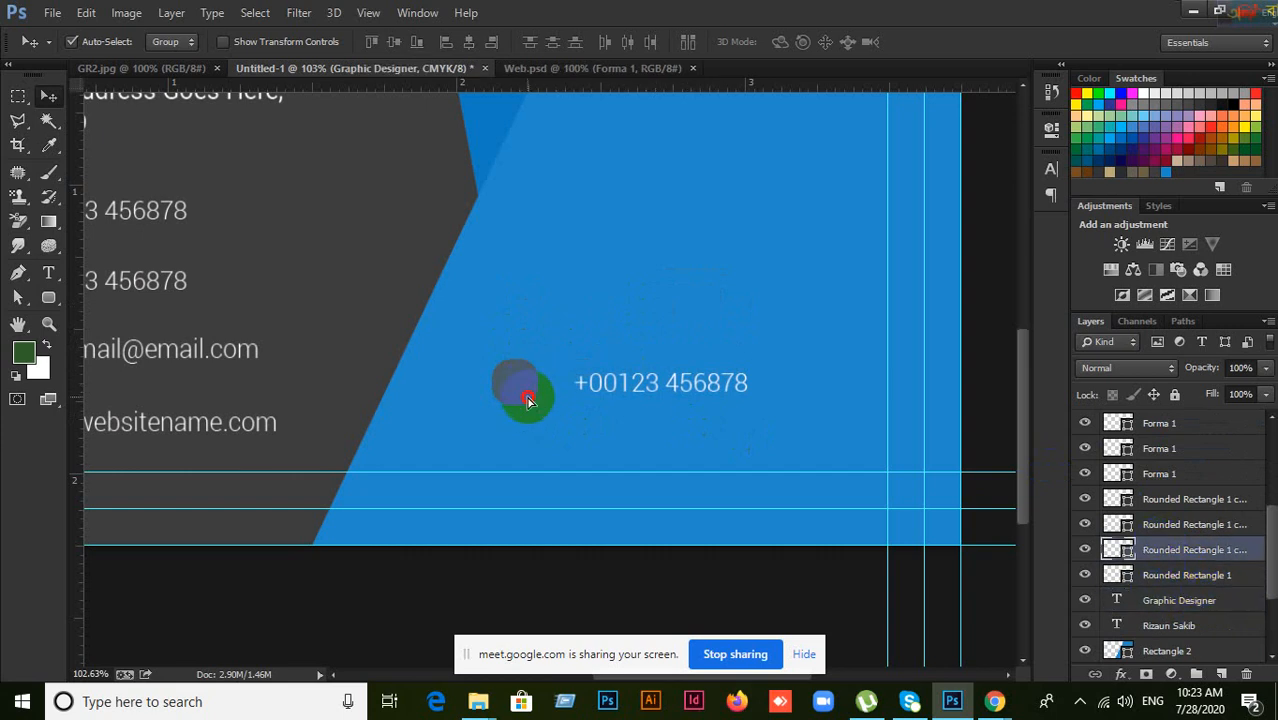
{"action": "left_click_drag", "start_coordinate": [600, 385], "coordinate": [630, 289]}
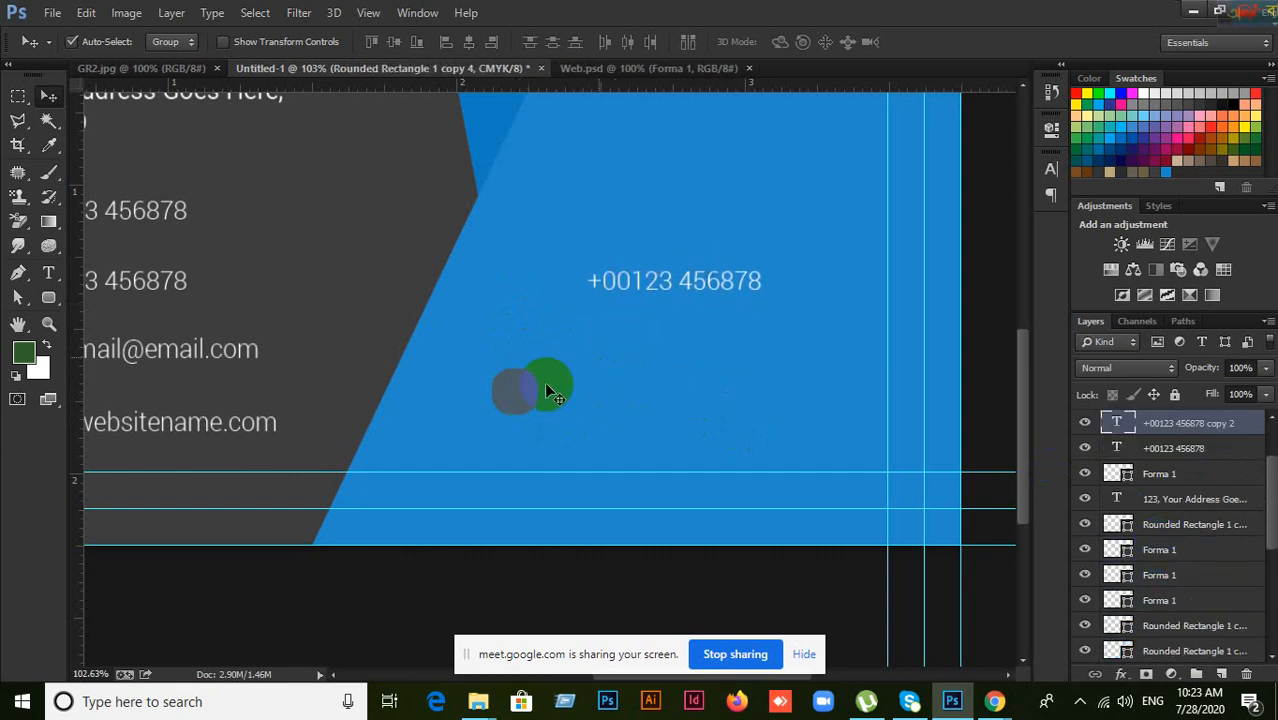
{"action": "left_click", "coordinate": [515, 392]}
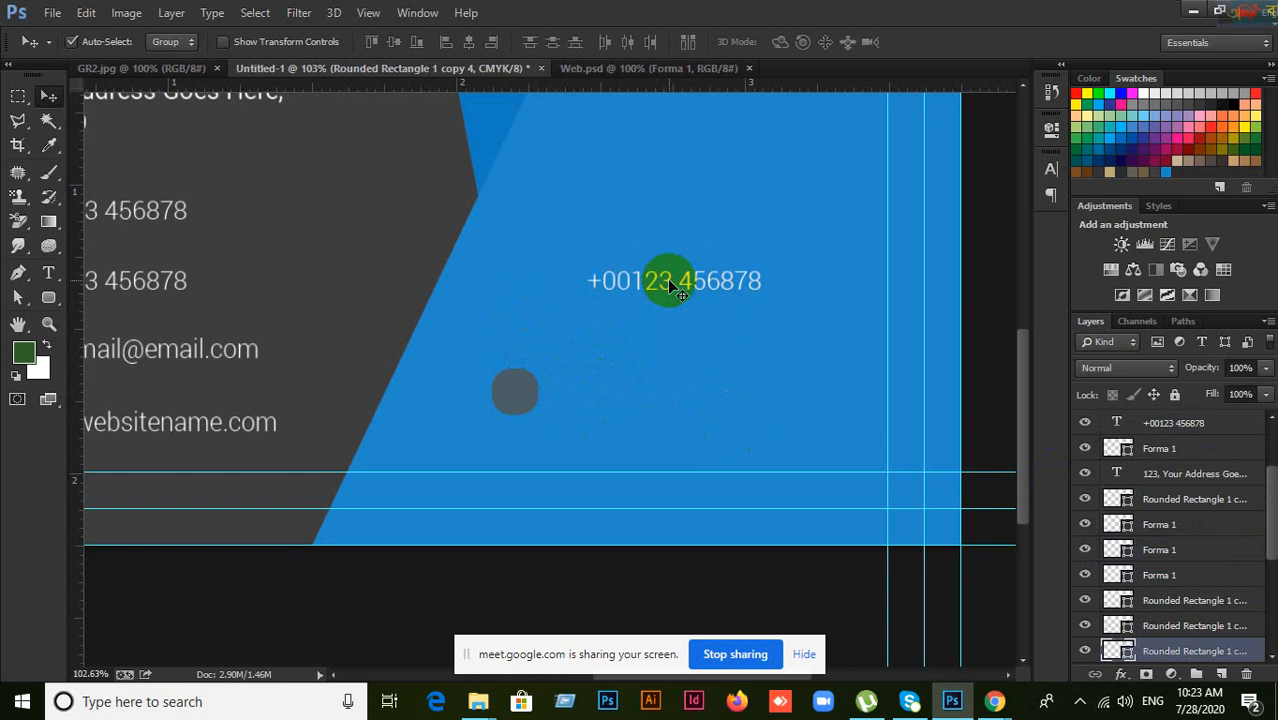
{"action": "scroll", "coordinate": [1212, 530], "scroll_direction": "up", "scroll_amount": 2}
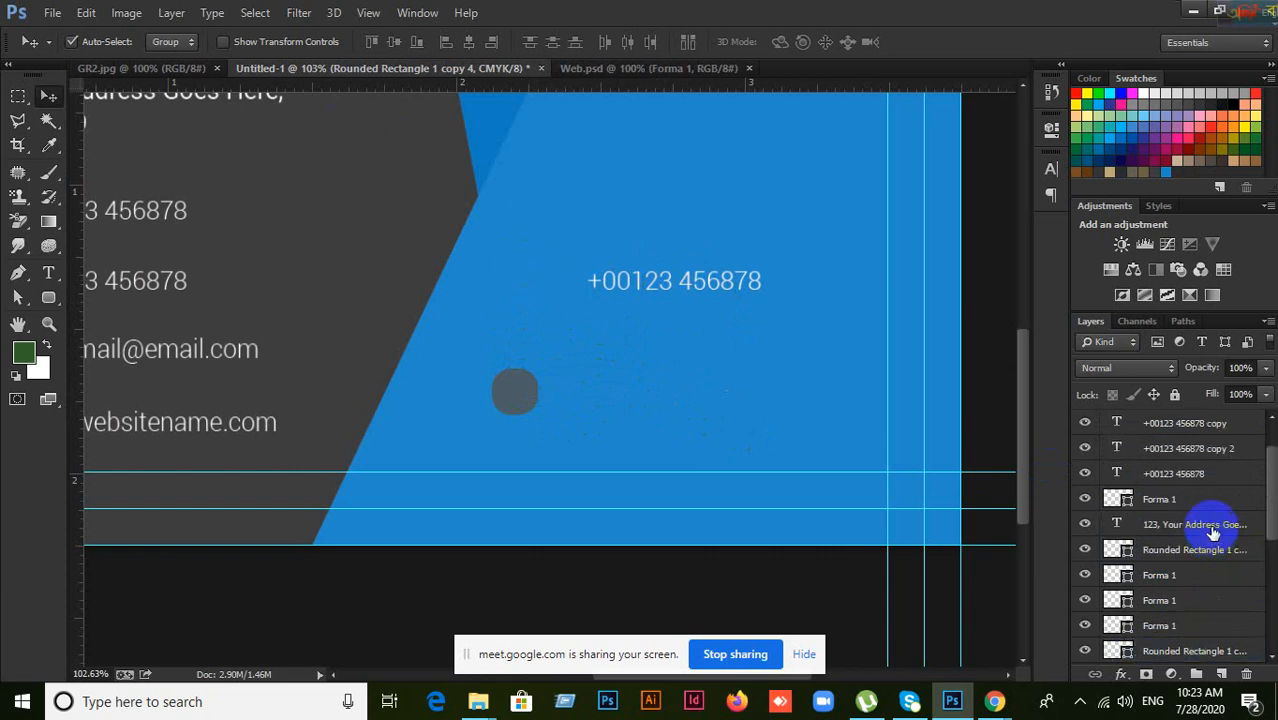
{"action": "scroll", "coordinate": [1215, 524], "scroll_direction": "down", "scroll_amount": 6}
{"action": "scroll", "coordinate": [1216, 525], "scroll_direction": "up", "scroll_amount": 1}
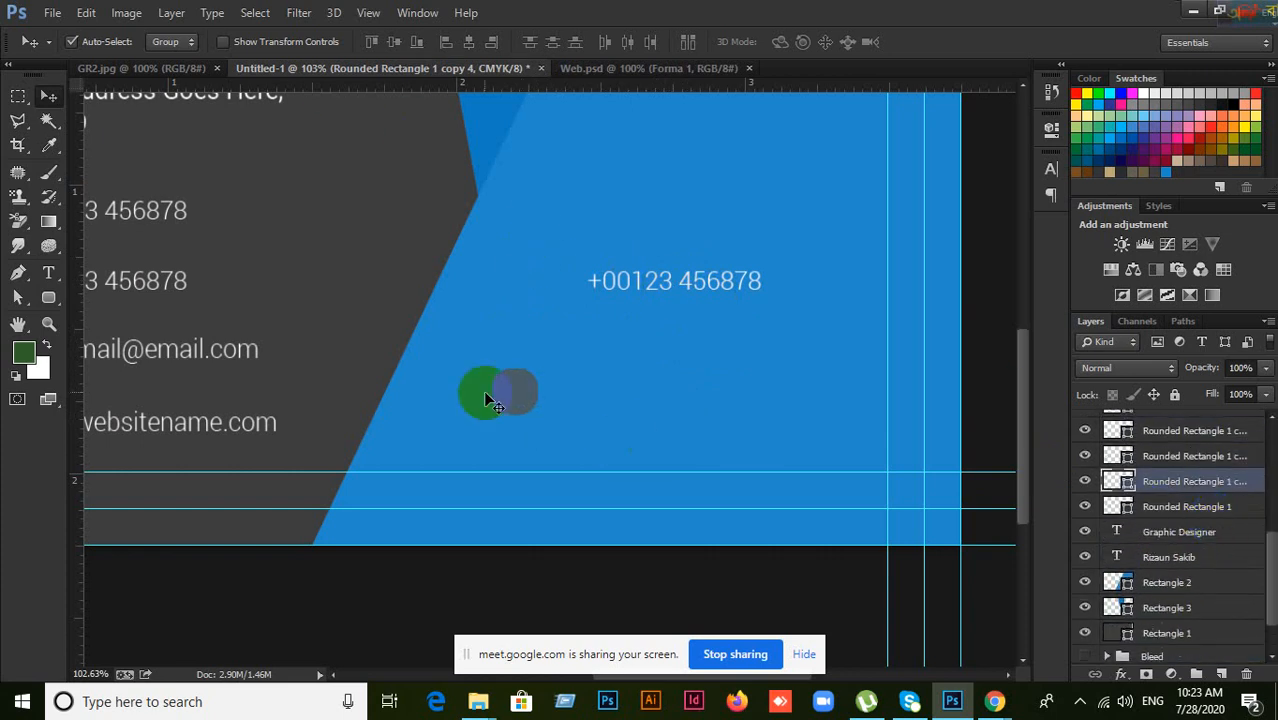
{"action": "left_click", "coordinate": [599, 398]}
{"action": "left_click", "coordinate": [512, 394]}
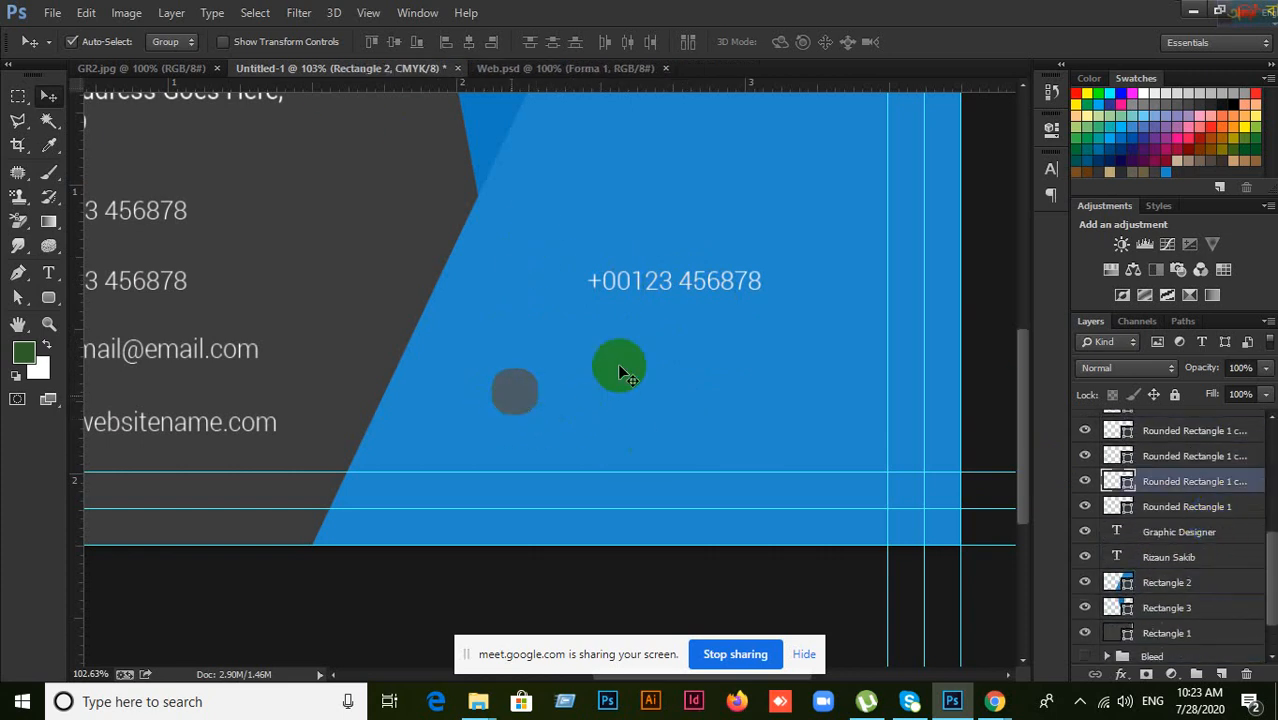
{"action": "scroll", "coordinate": [1150, 530], "scroll_direction": "up", "scroll_amount": 4}
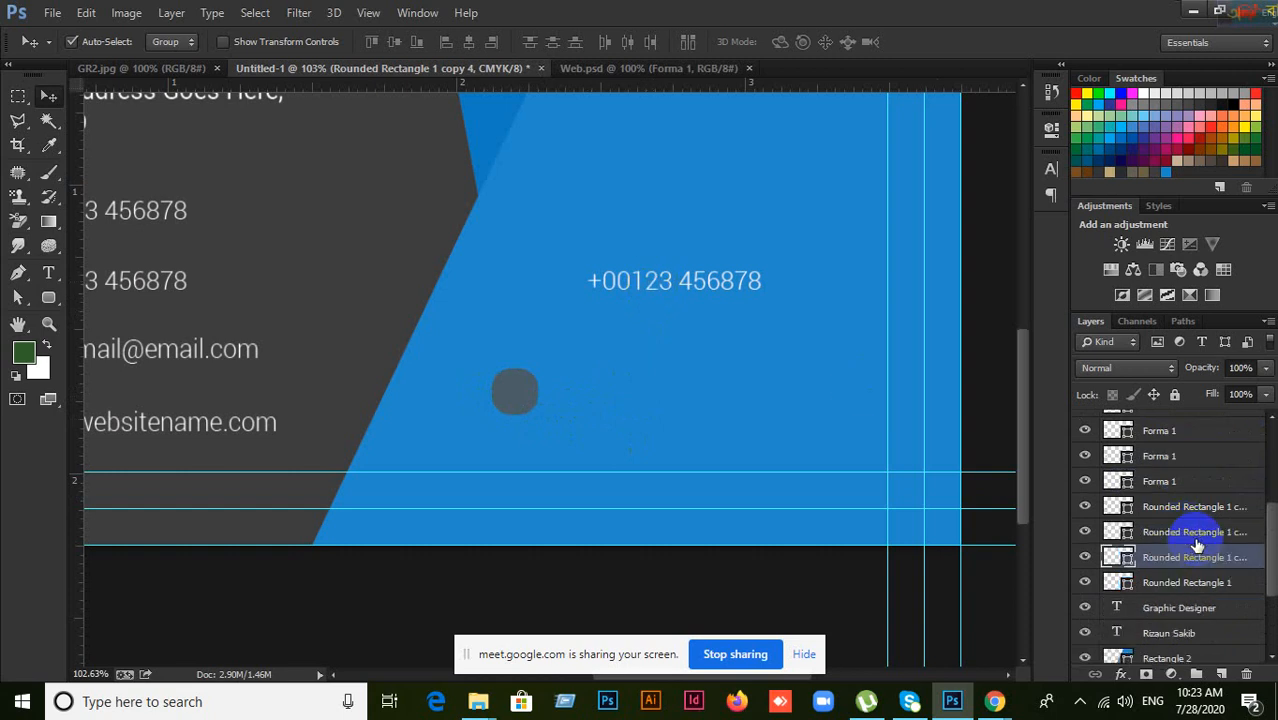
{"action": "scroll", "coordinate": [1198, 543], "scroll_direction": "up", "scroll_amount": 2}
{"action": "scroll", "coordinate": [1200, 537], "scroll_direction": "down", "scroll_amount": 8}
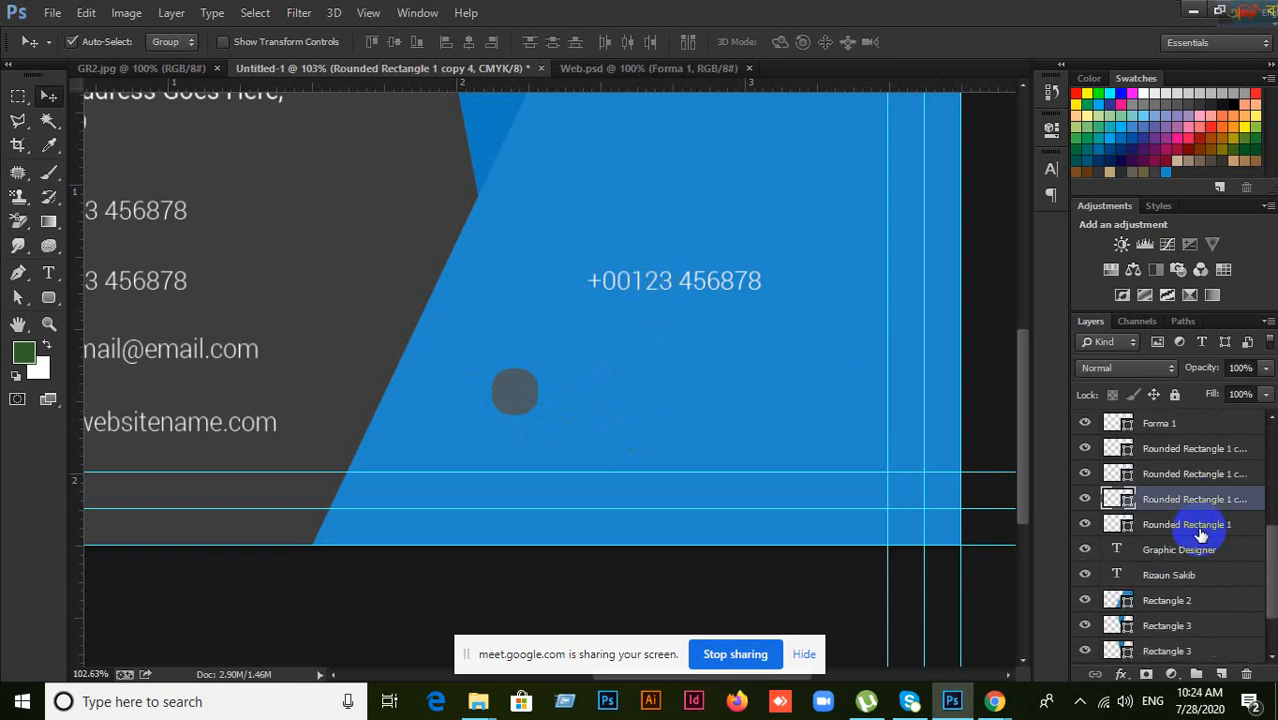
{"action": "left_click", "coordinate": [1200, 535]}
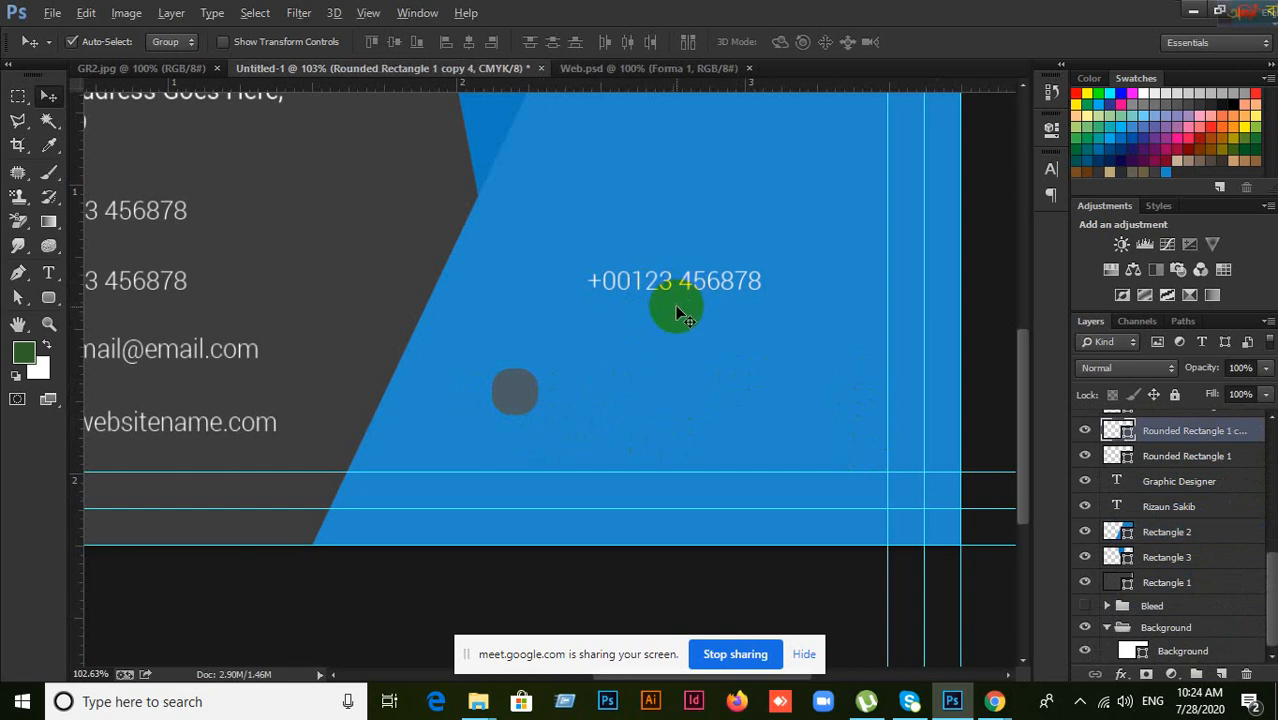
{"action": "scroll", "coordinate": [675, 305], "scroll_direction": "up", "scroll_amount": 2}
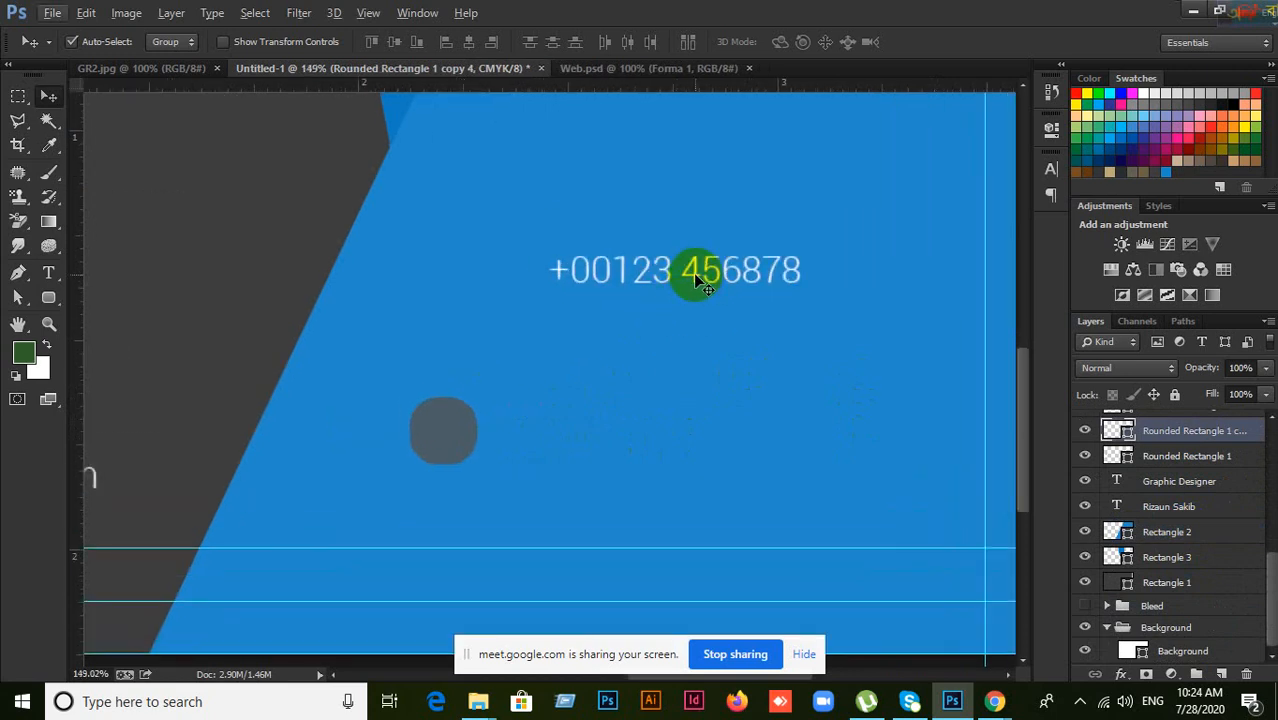
Step: Move the grey rounded dot slightly lower and the phone-number copy up above it
{"action": "left_click", "coordinate": [696, 276], "text": "shift"}
{"action": "scroll", "coordinate": [1194, 574], "scroll_direction": "up", "scroll_amount": 3}
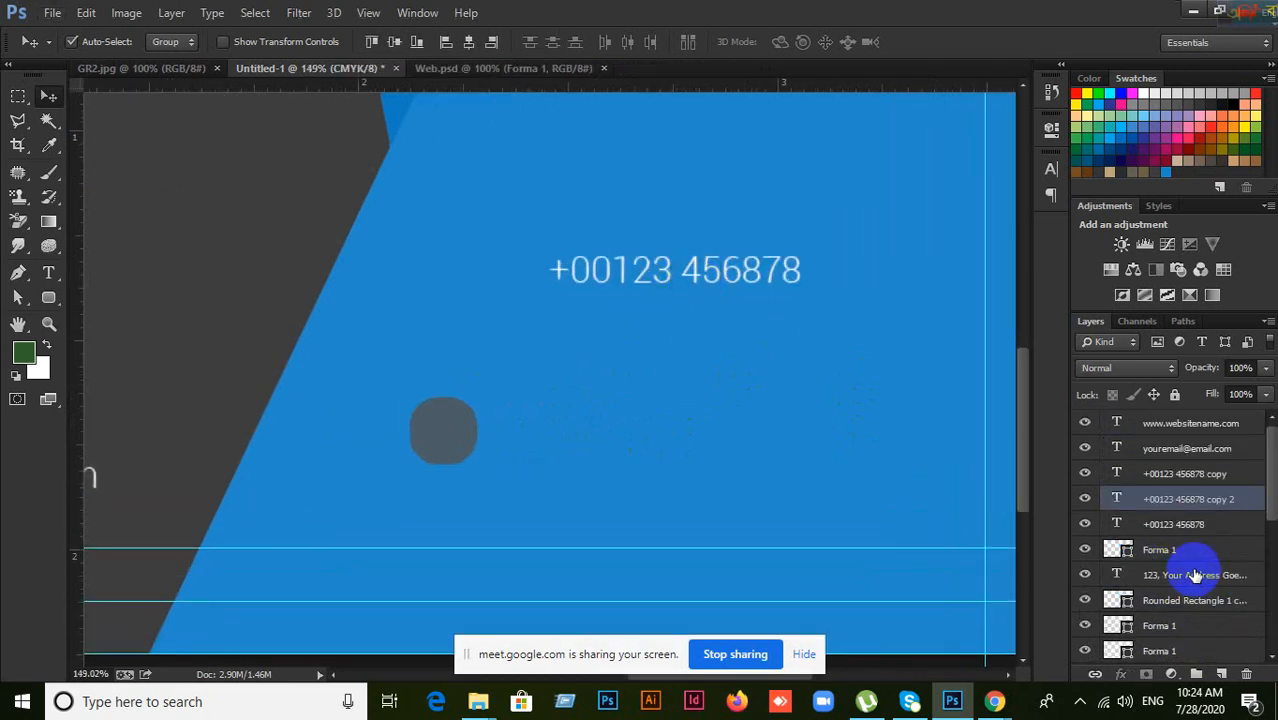
{"action": "scroll", "coordinate": [1194, 573], "scroll_direction": "down", "scroll_amount": 10}
{"action": "scroll", "coordinate": [1196, 574], "scroll_direction": "up", "scroll_amount": 2}
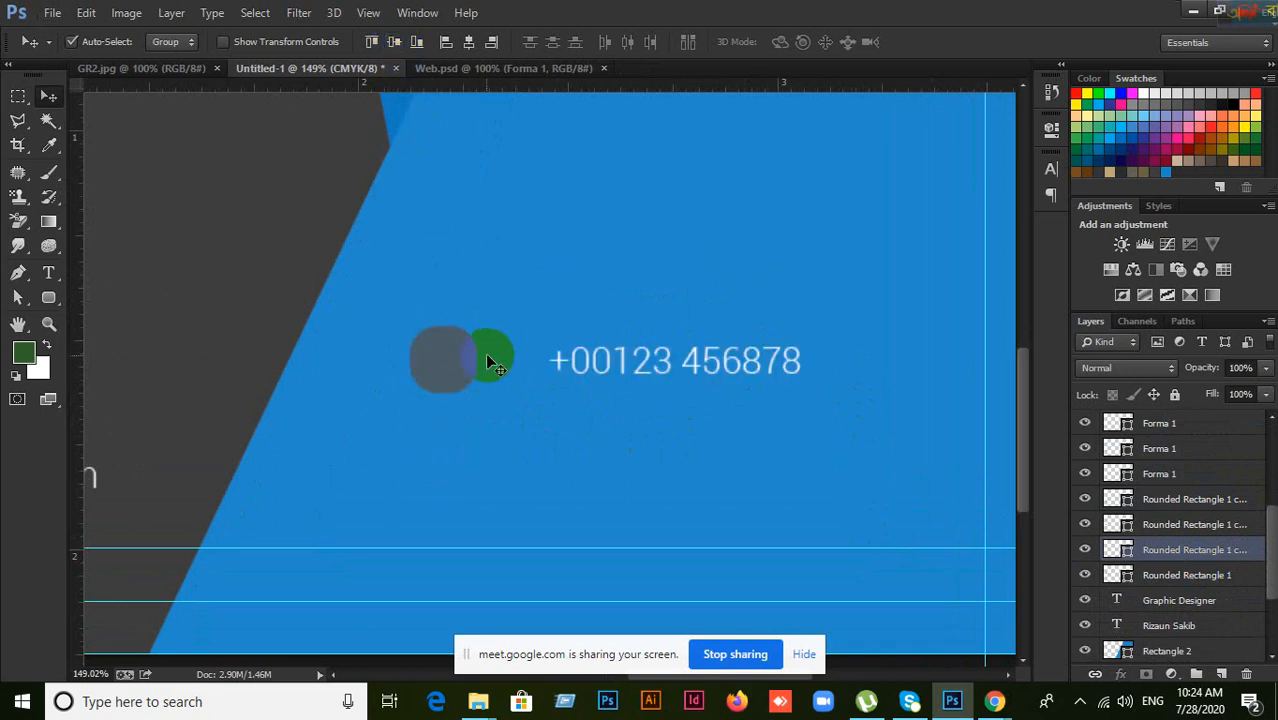
{"action": "left_click_drag", "start_coordinate": [442, 360], "coordinate": [461, 448]}
{"action": "left_click", "coordinate": [446, 462]}
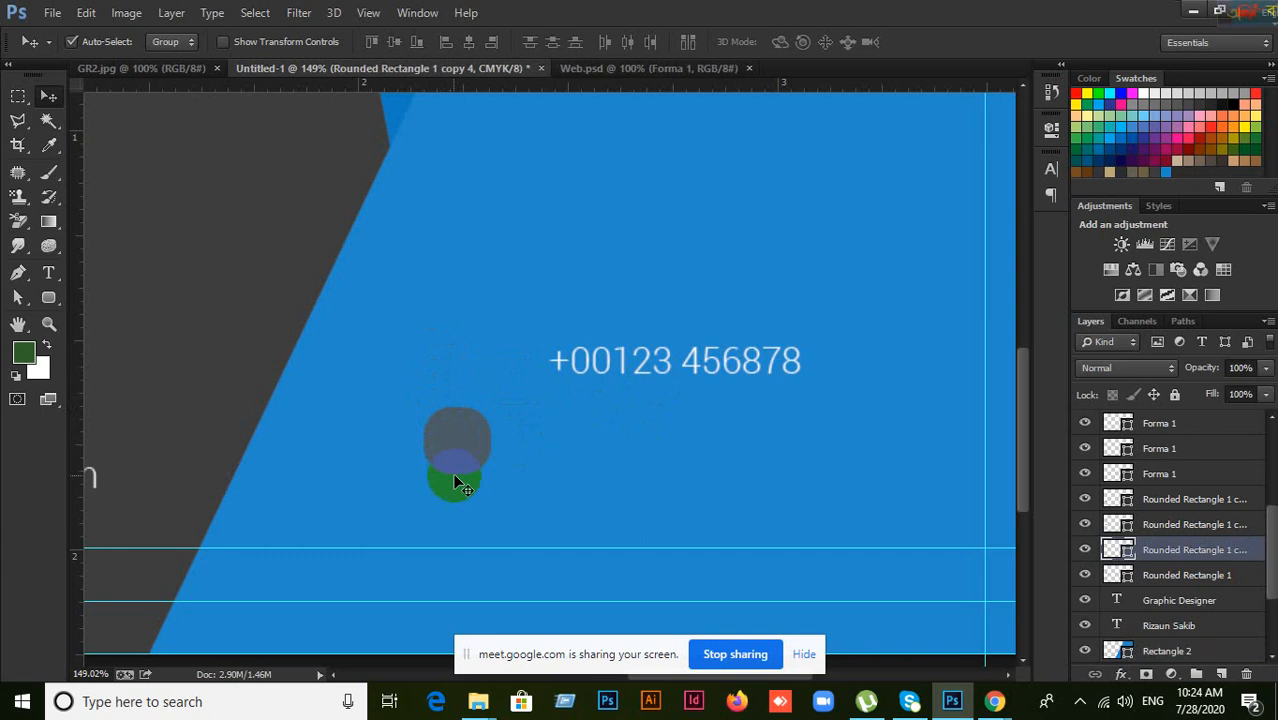
{"action": "left_click_drag", "start_coordinate": [607, 370], "coordinate": [607, 330]}
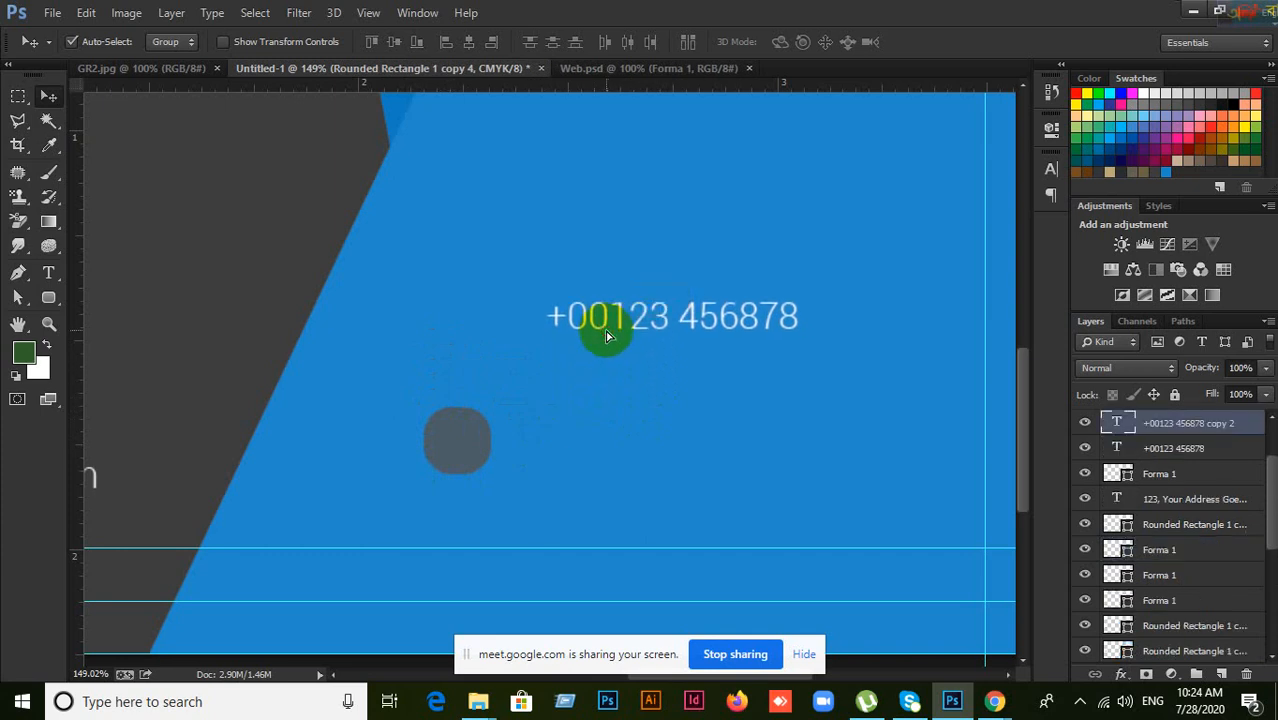
Step: Vertically centre the phone-number copy on the grey rounded square, then deselect
{"action": "left_click", "coordinate": [467, 445]}
{"action": "left_click_drag", "start_coordinate": [515, 449], "coordinate": [437, 456]}
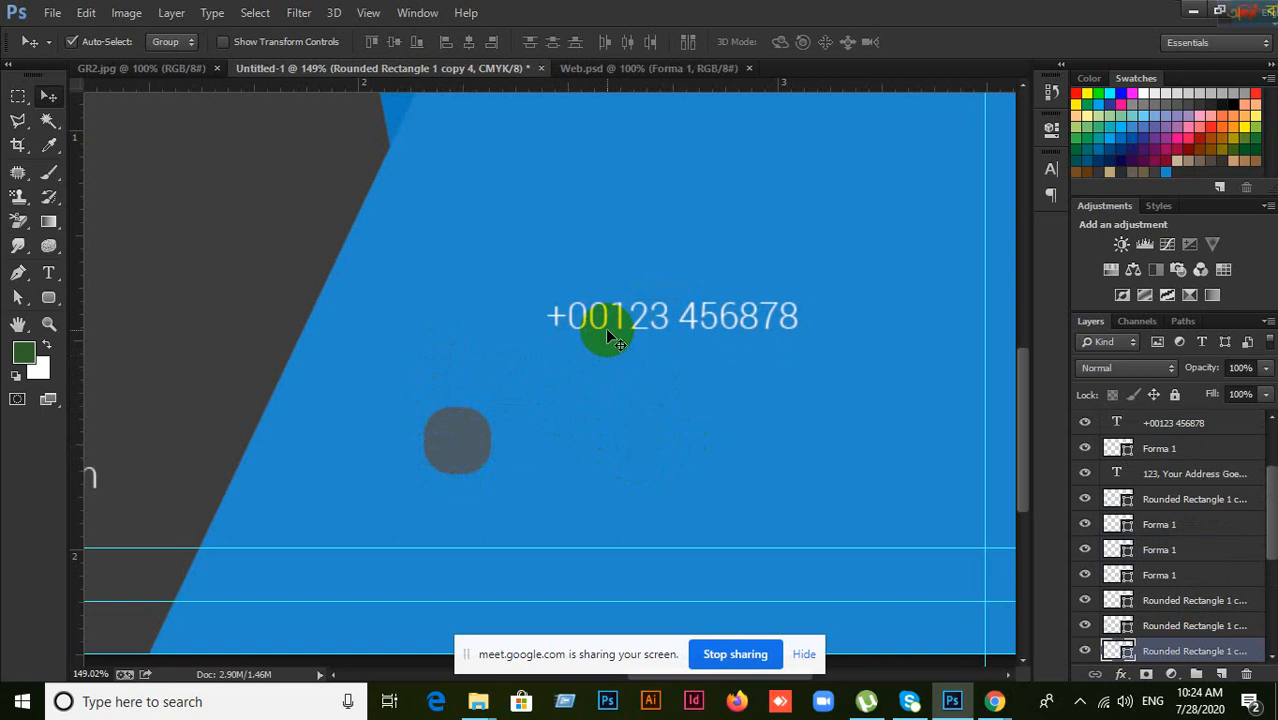
{"action": "left_click_drag", "start_coordinate": [607, 333], "coordinate": [605, 327]}
{"action": "left_click", "coordinate": [605, 325], "text": "shift"}
{"action": "scroll", "coordinate": [1172, 525], "scroll_direction": "up", "scroll_amount": 2}
{"action": "scroll", "coordinate": [1175, 525], "scroll_direction": "down", "scroll_amount": 3}
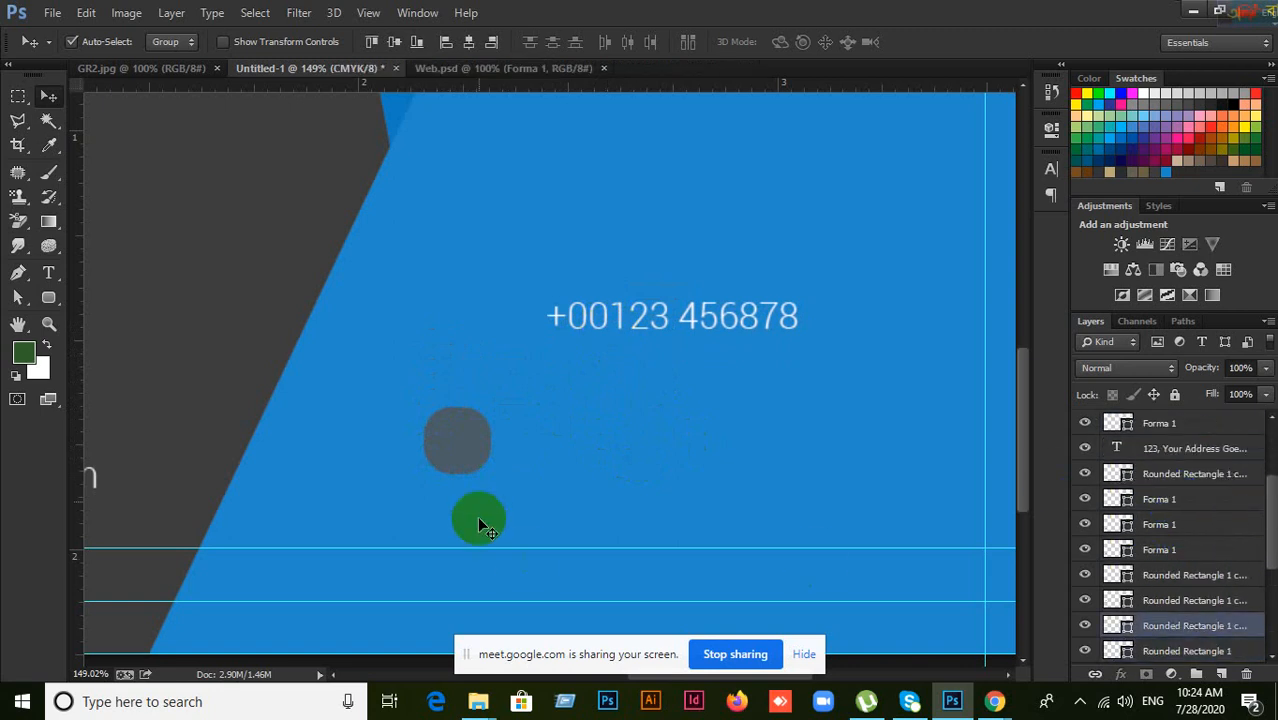
{"action": "scroll", "coordinate": [461, 442], "scroll_direction": "down", "scroll_amount": 1}
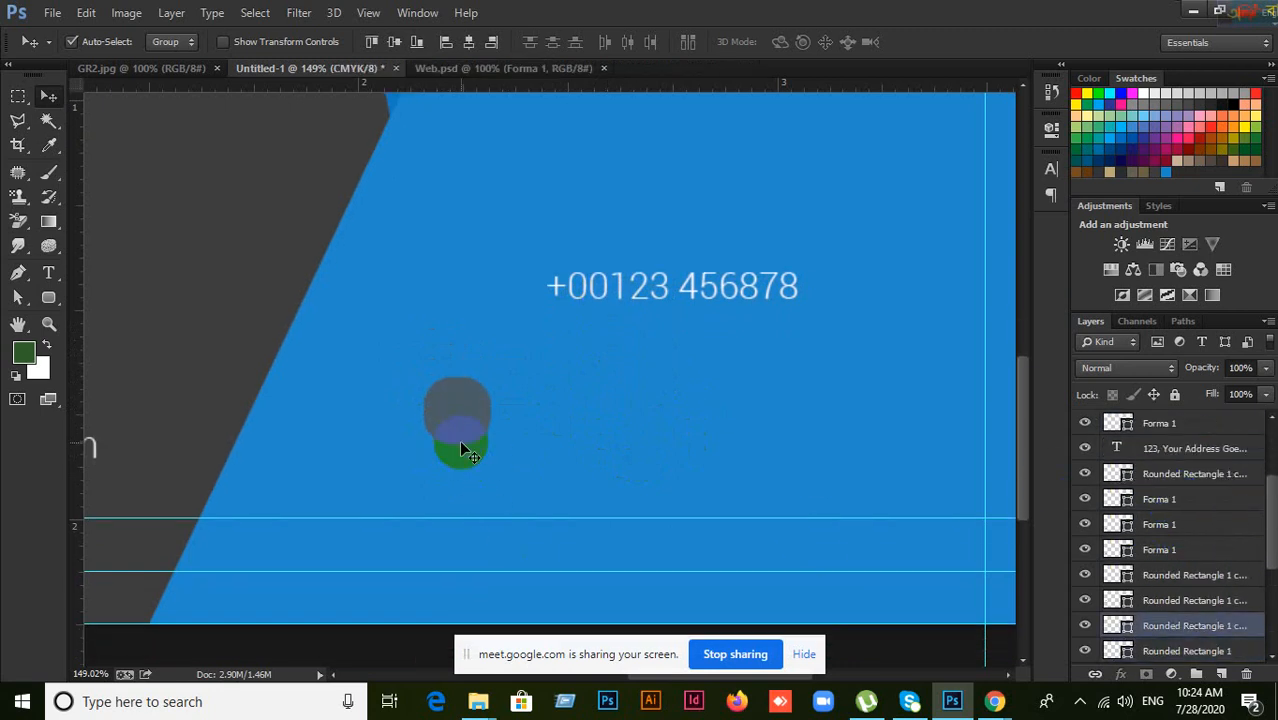
{"action": "left_click", "coordinate": [1128, 632], "text": "ctrl"}
{"action": "left_click", "coordinate": [396, 44]}
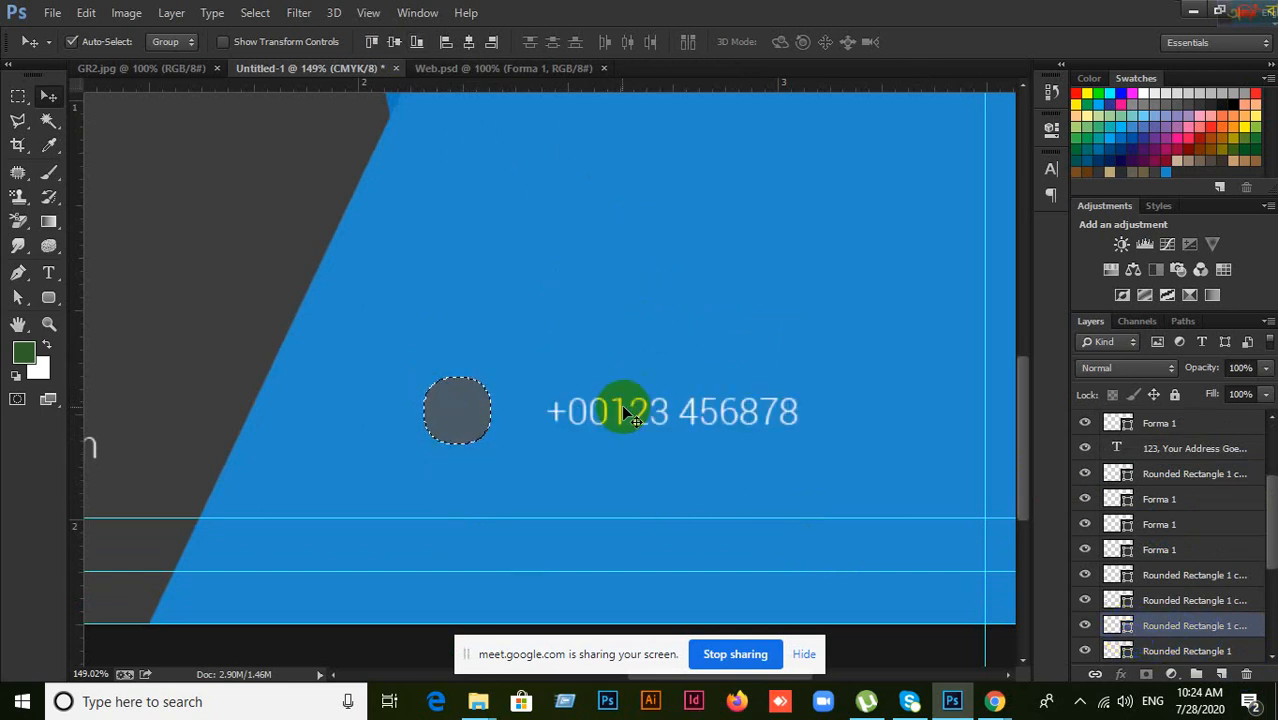
{"action": "key", "text": "ctrl+d"}
Step: Nudge the grey square and phone number into place and re-align their vertical centres
{"action": "left_click_drag", "start_coordinate": [600, 420], "coordinate": [592, 384]}
{"action": "scroll", "coordinate": [1127, 584], "scroll_direction": "up", "scroll_amount": 2}
{"action": "left_click", "coordinate": [1191, 551]}
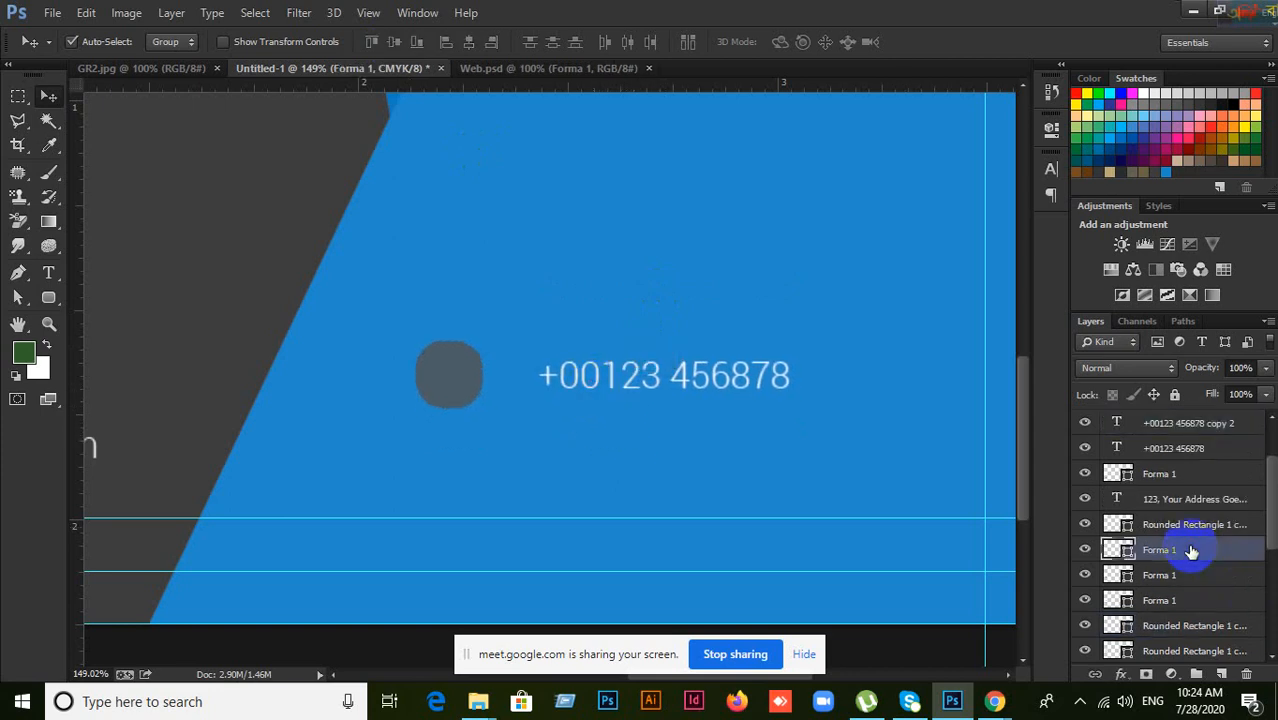
{"action": "left_click_drag", "start_coordinate": [560, 390], "coordinate": [514, 414]}
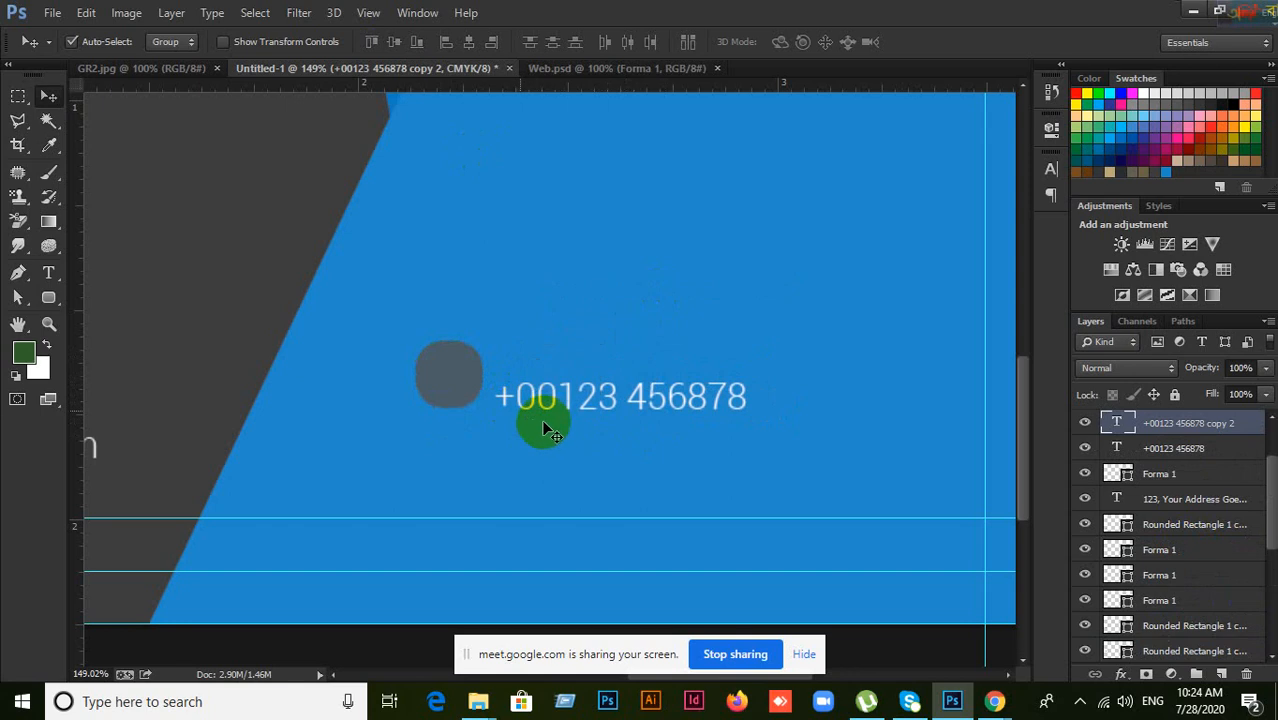
{"action": "left_click", "coordinate": [465, 372]}
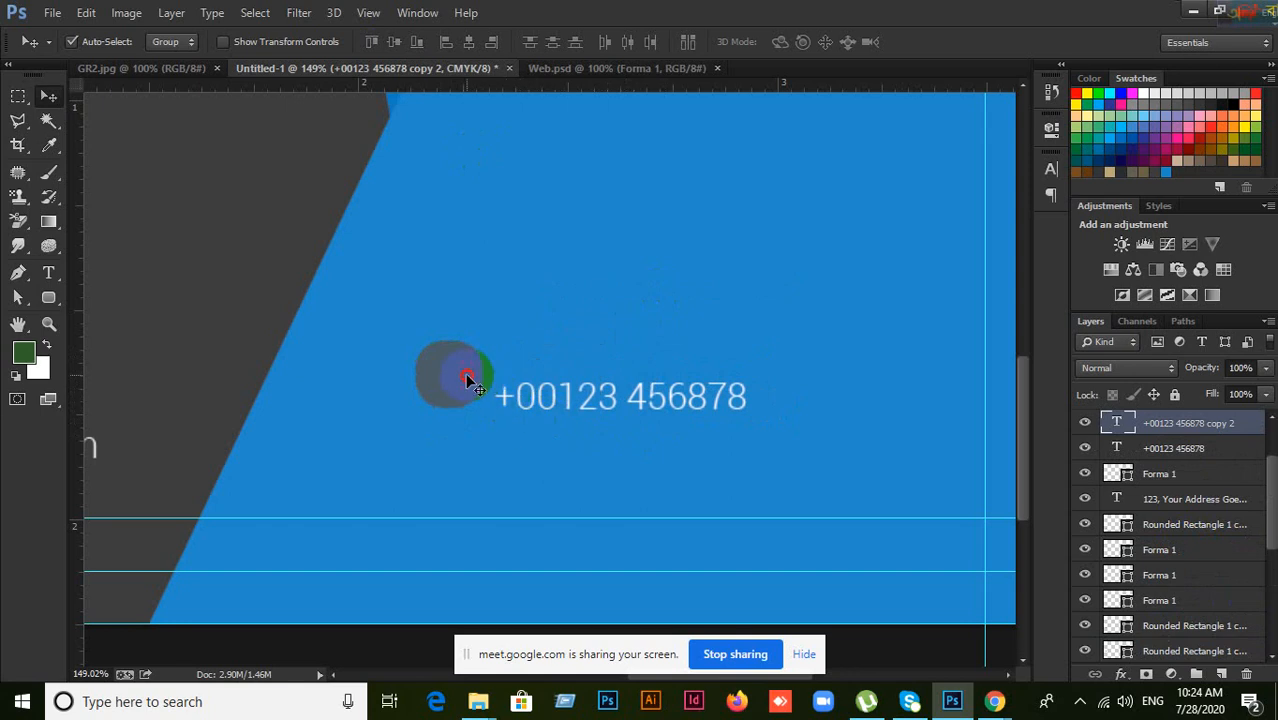
{"action": "left_click", "coordinate": [571, 417]}
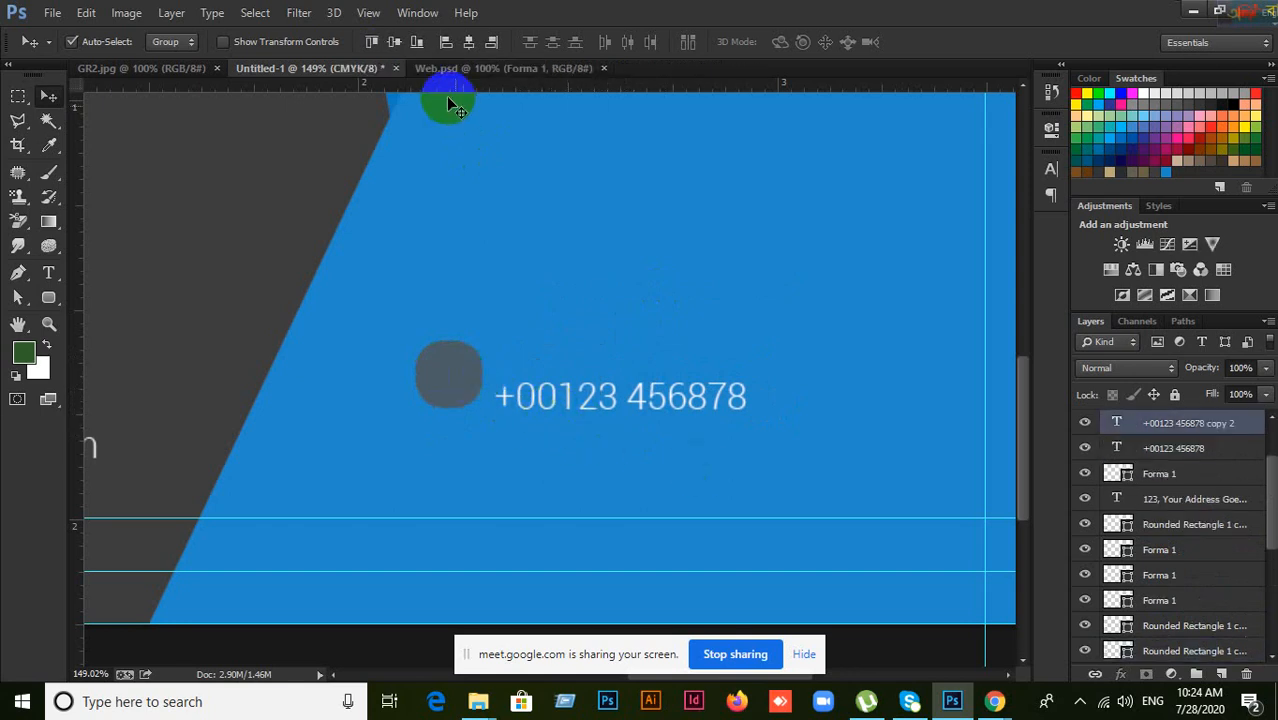
{"action": "left_click", "coordinate": [398, 44]}
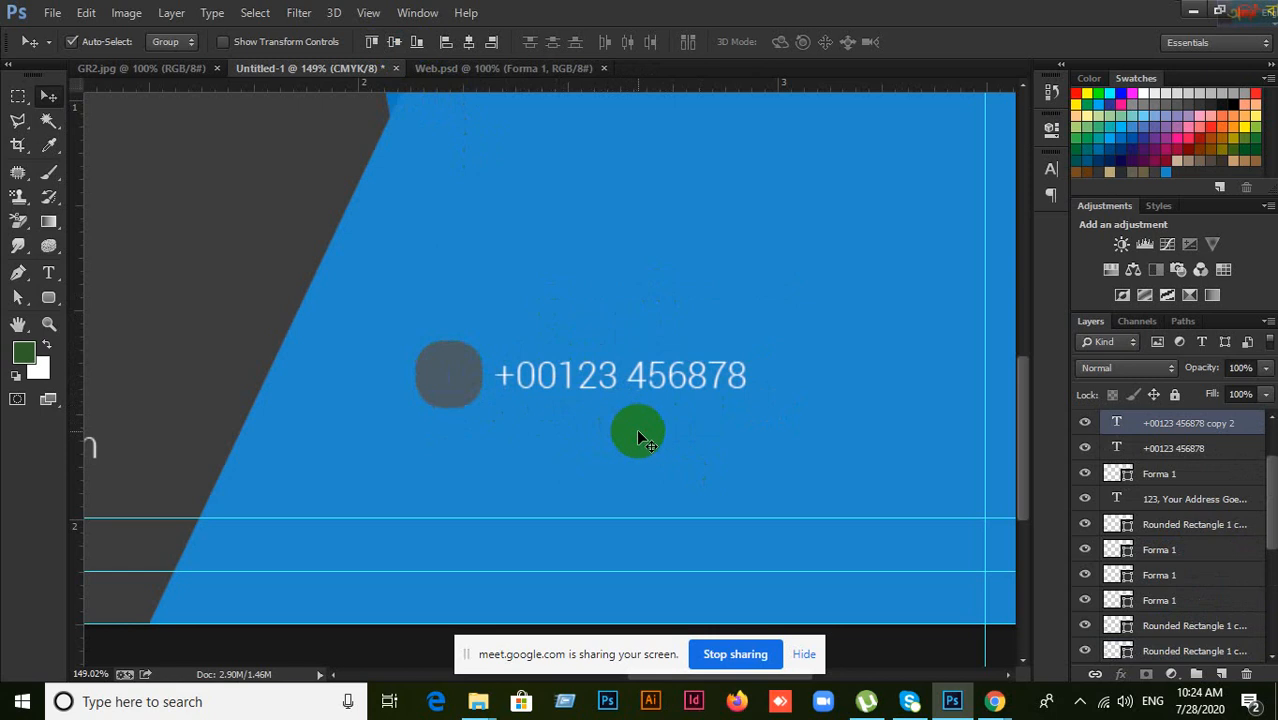
{"action": "left_click", "coordinate": [636, 428]}
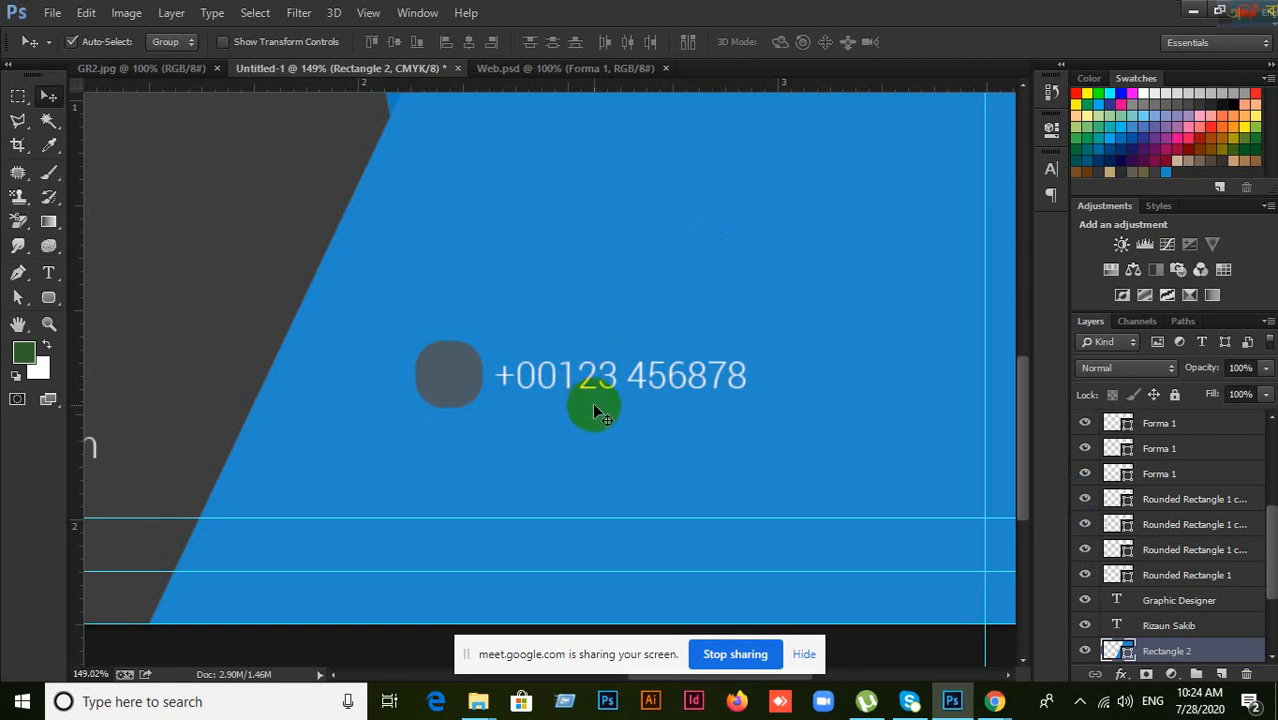
{"action": "left_click_drag", "start_coordinate": [466, 404], "coordinate": [460, 443]}
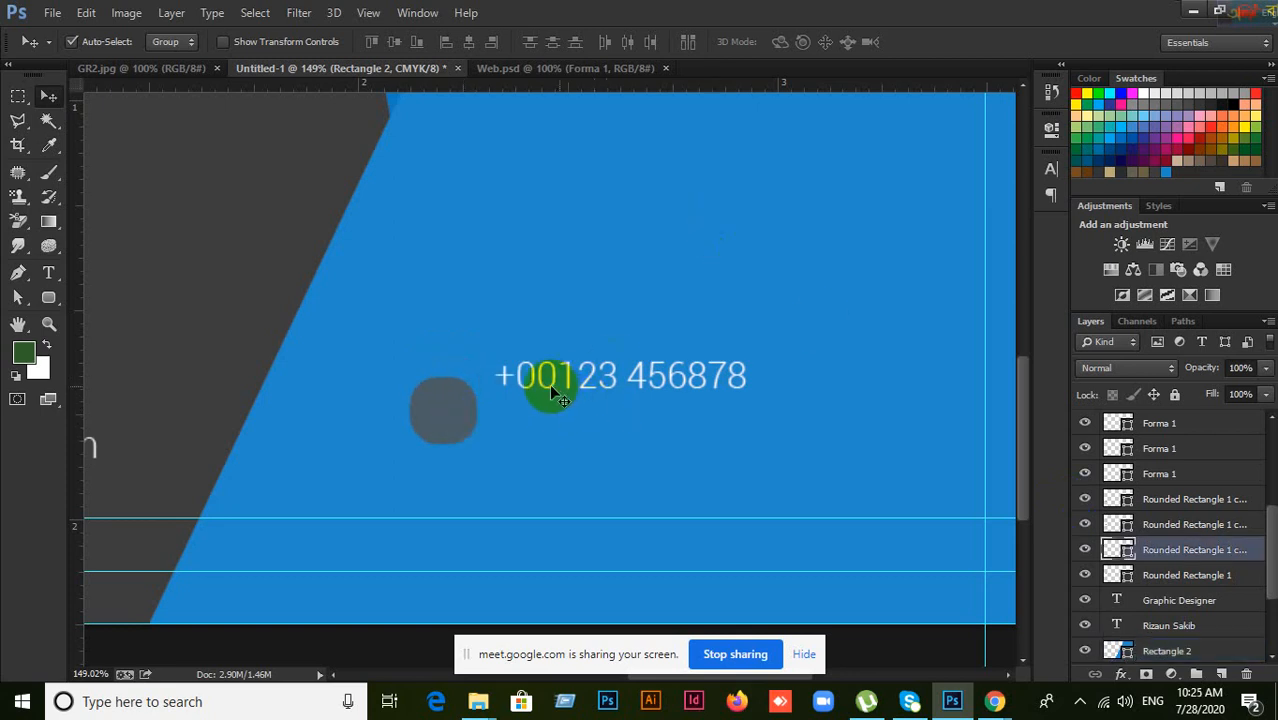
{"action": "left_click_drag", "start_coordinate": [549, 384], "coordinate": [547, 370]}
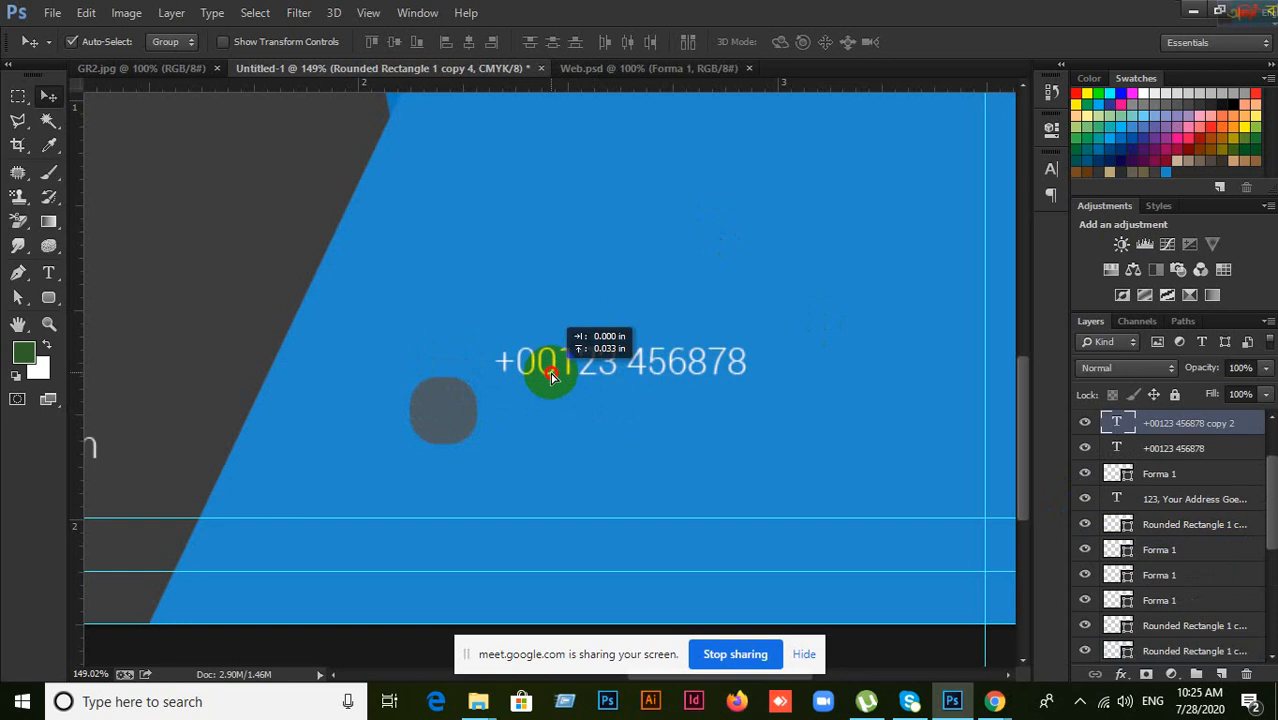
{"action": "left_click", "coordinate": [442, 417]}
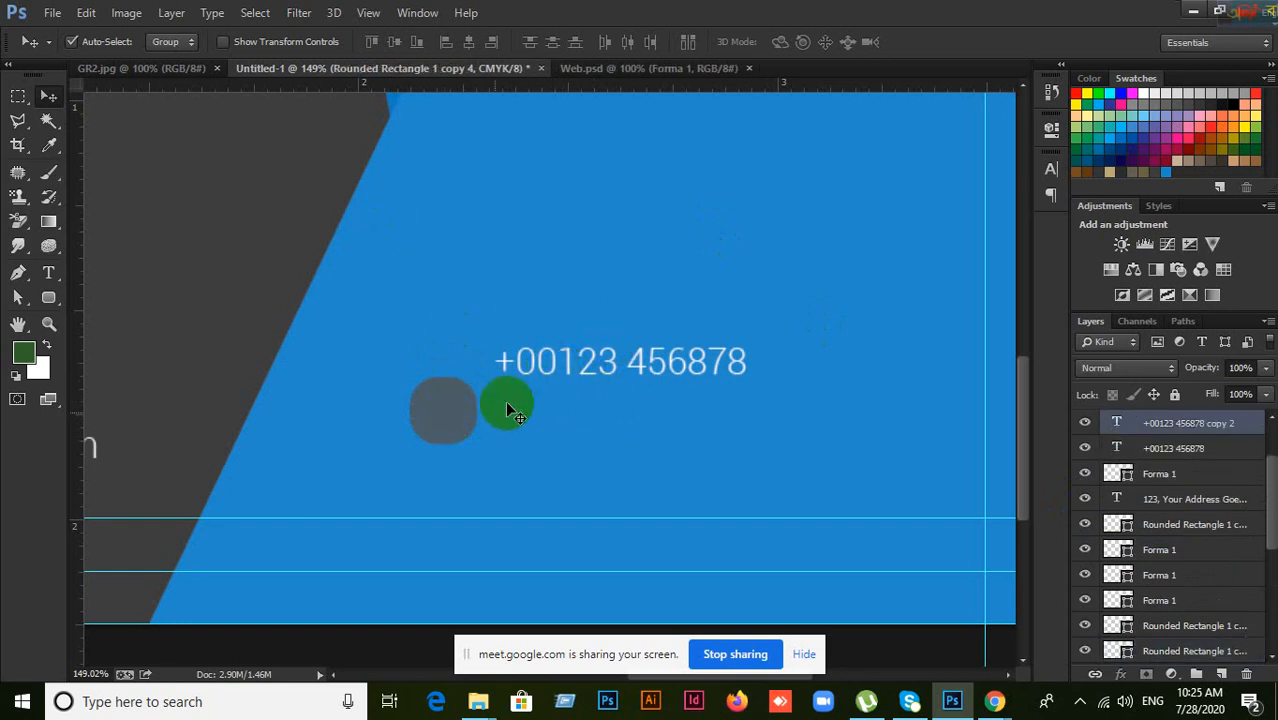
{"action": "left_click_drag", "start_coordinate": [507, 403], "coordinate": [456, 399]}
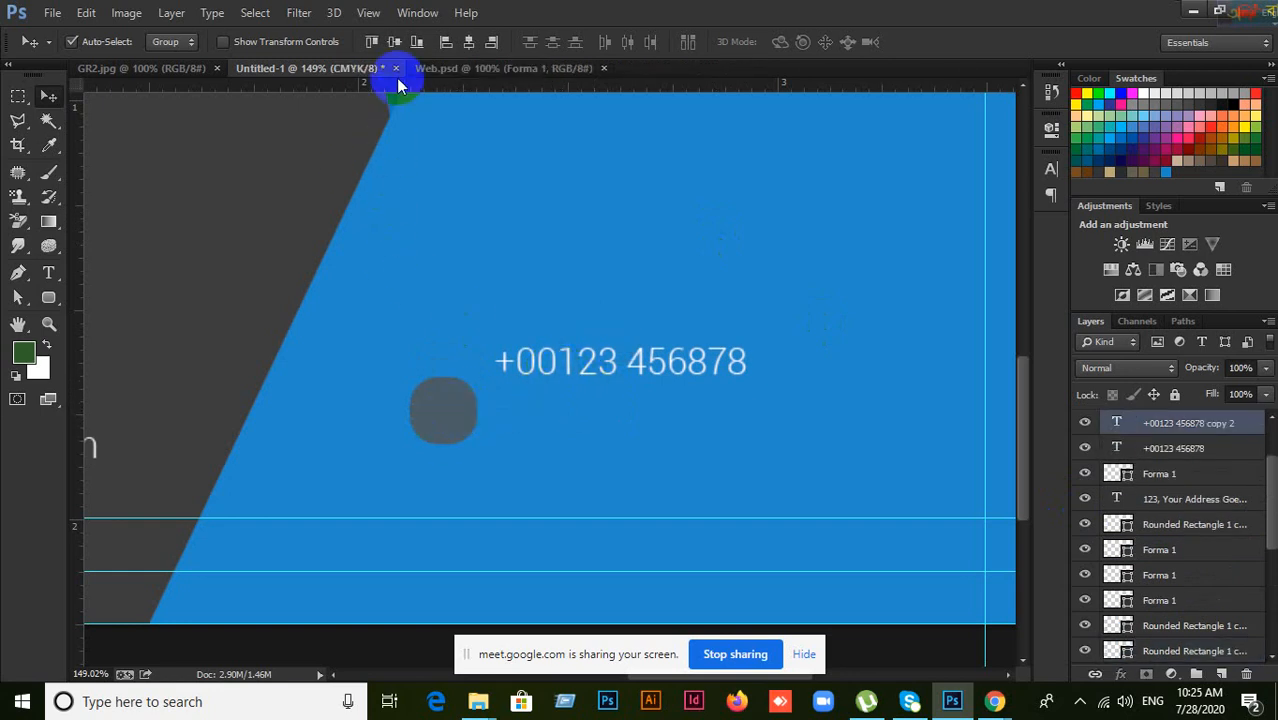
{"action": "left_click", "coordinate": [395, 43]}
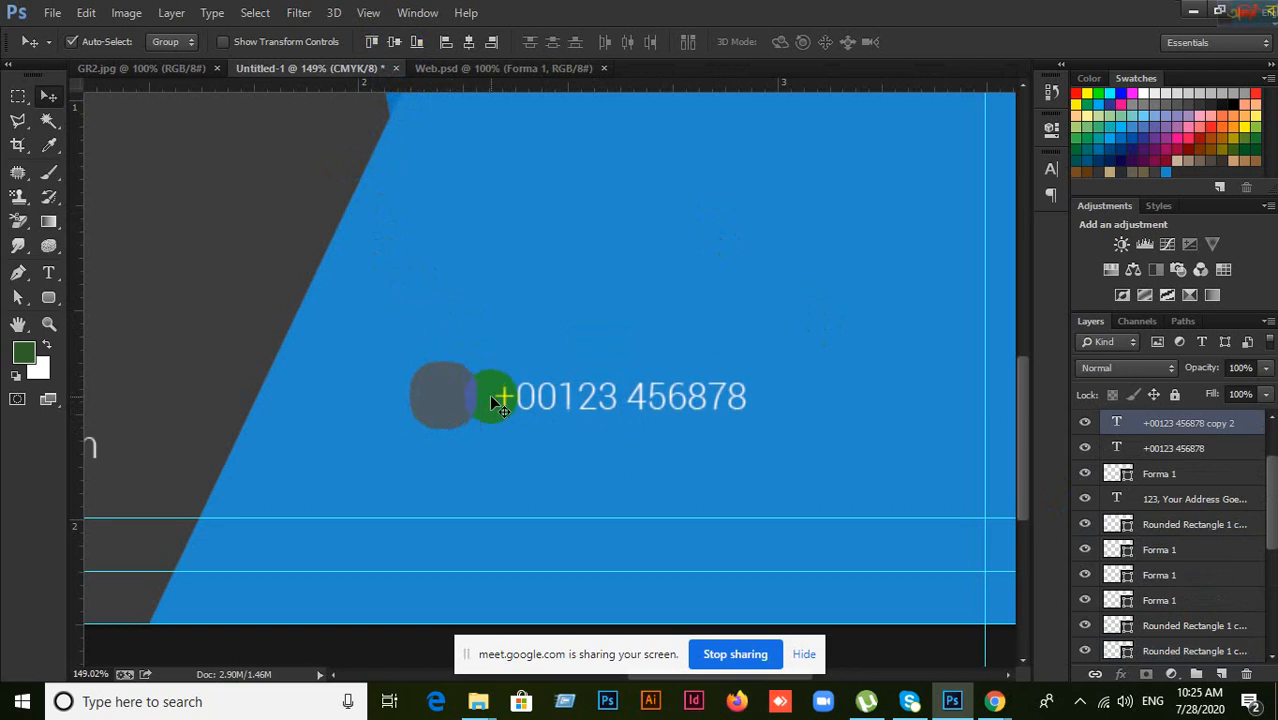
{"action": "left_click_drag", "start_coordinate": [616, 165], "coordinate": [628, 464]}
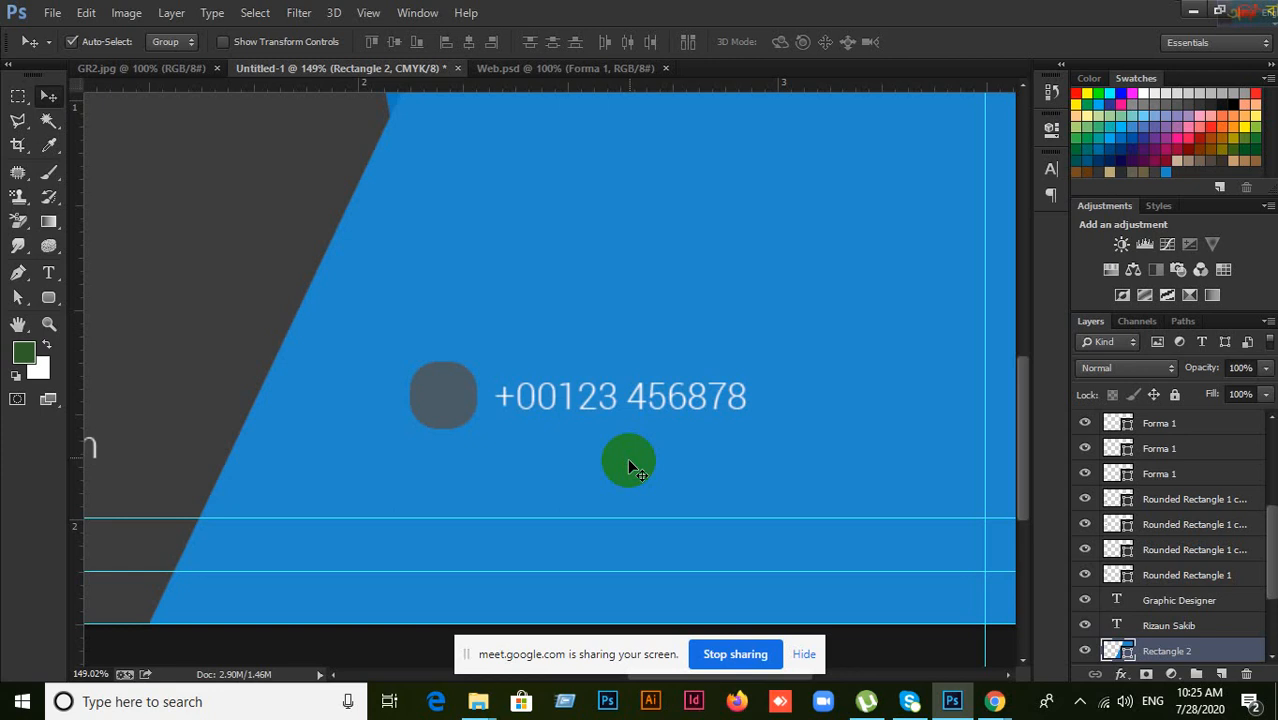
{"action": "left_click_drag", "start_coordinate": [627, 458], "coordinate": [469, 403]}
{"action": "key", "text": "Delete"}
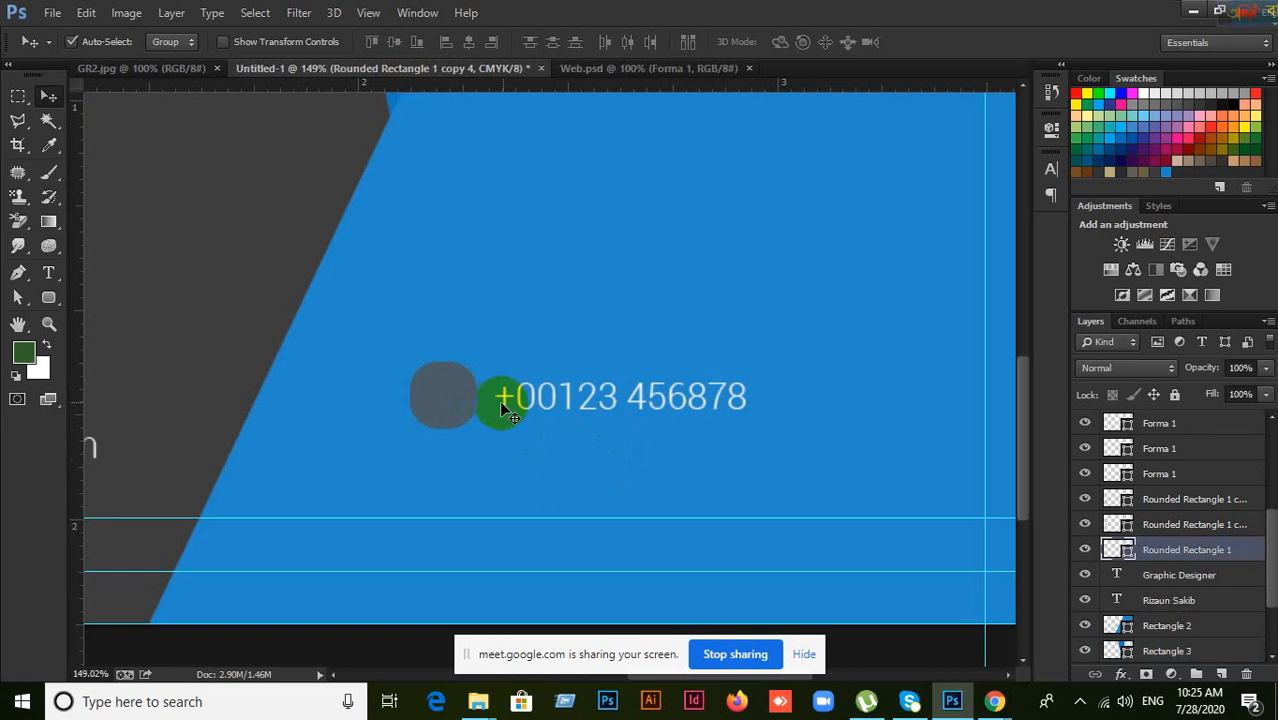
{"action": "left_click", "coordinate": [526, 405]}
{"action": "key", "text": "Delete"}
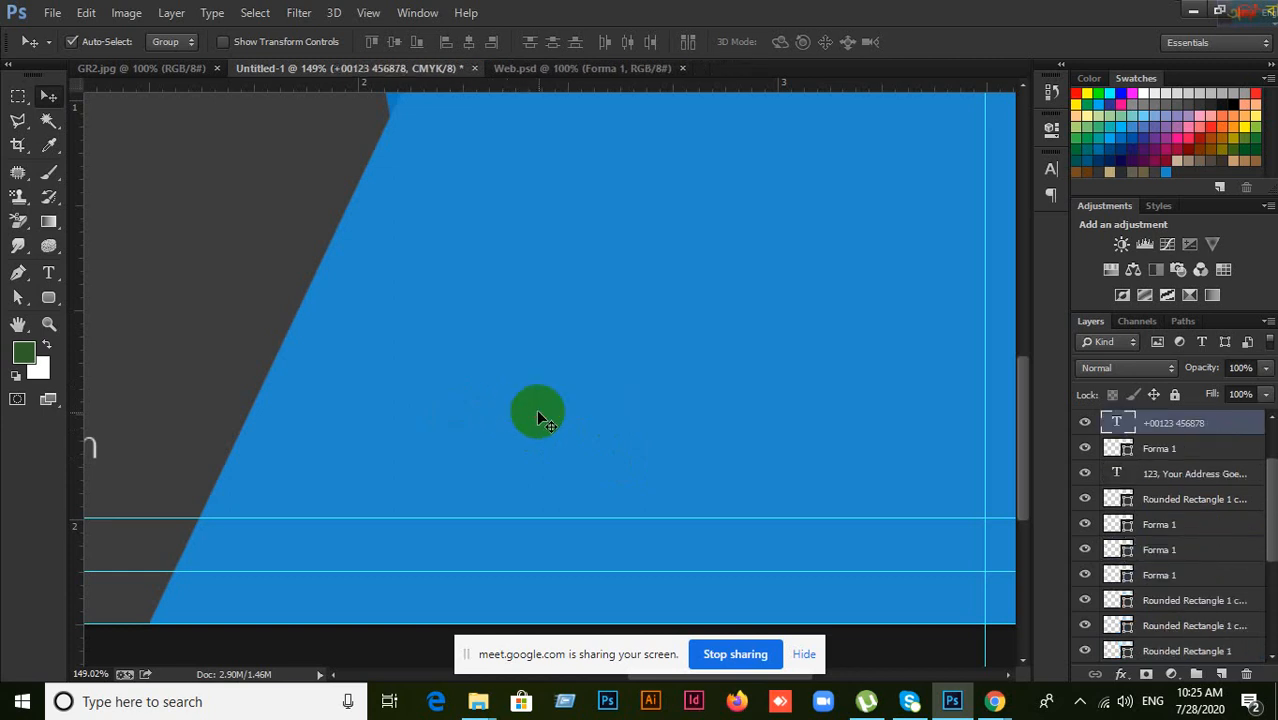
{"action": "left_click_drag", "start_coordinate": [414, 360], "coordinate": [782, 354]}
{"action": "left_click_drag", "start_coordinate": [502, 379], "coordinate": [784, 355]}
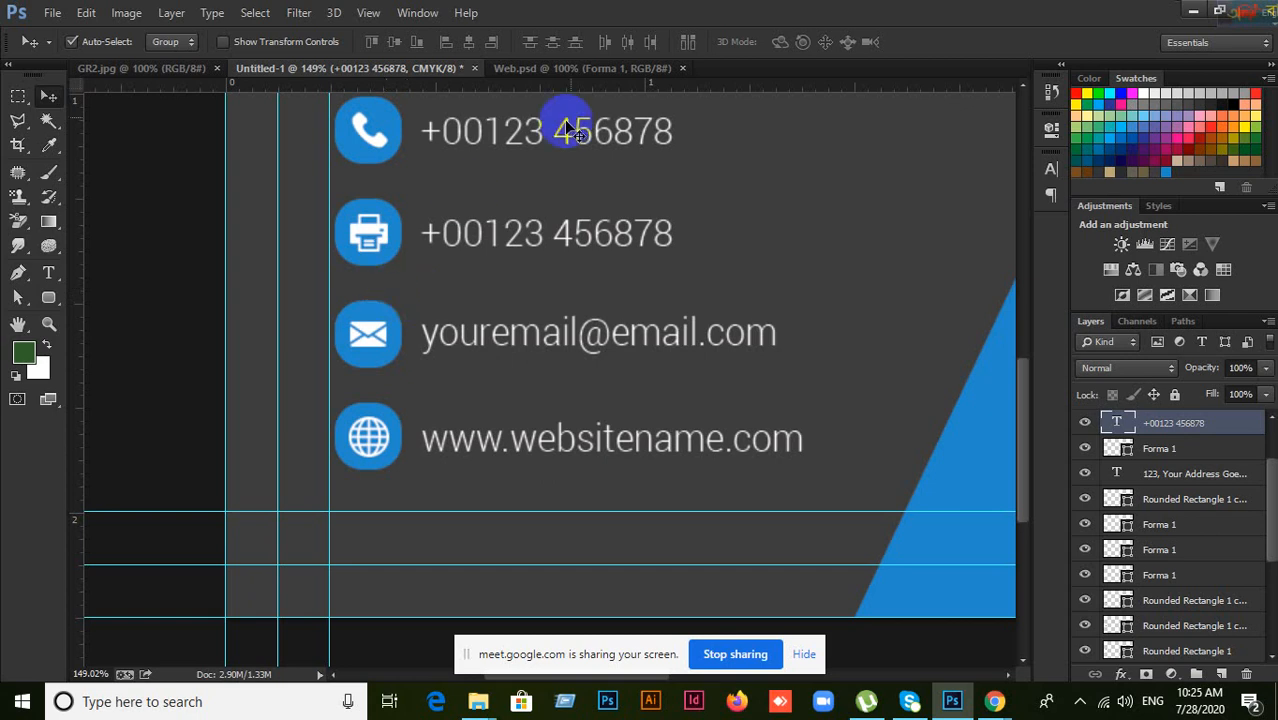
{"action": "left_click", "coordinate": [175, 65]}
{"action": "scroll", "coordinate": [705, 382], "scroll_direction": "up", "scroll_amount": 4}
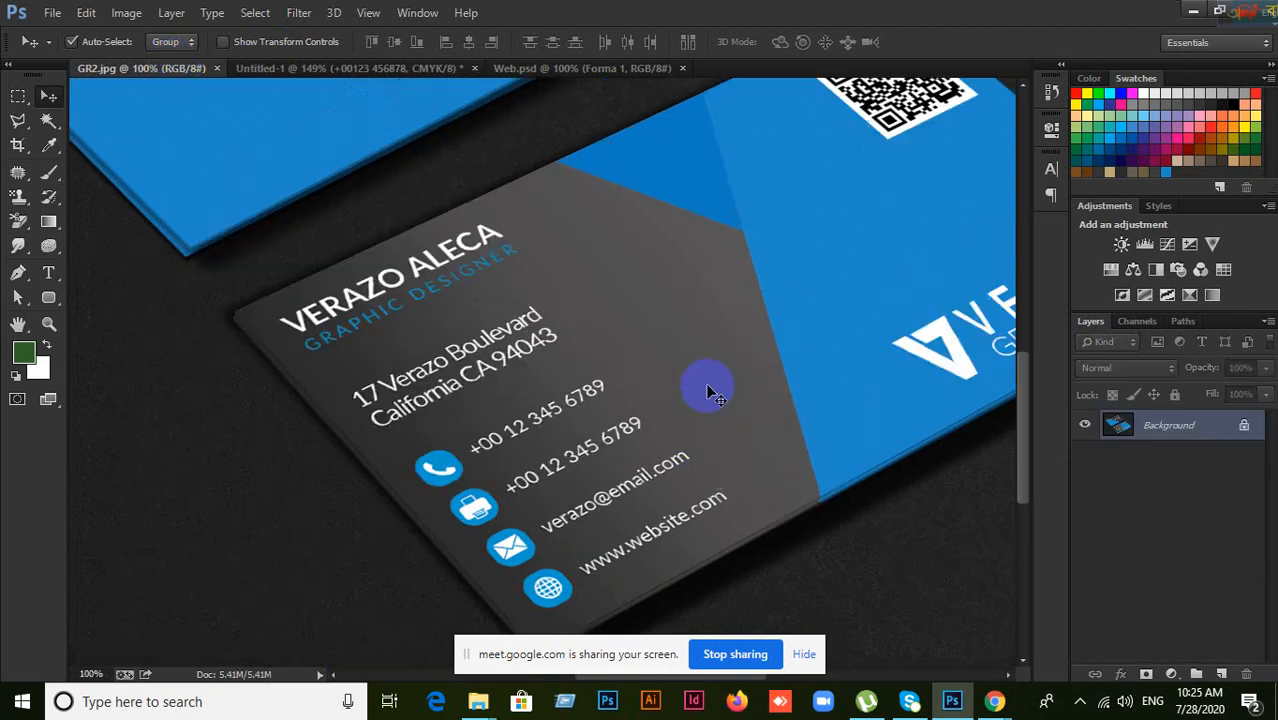
{"action": "left_click_drag", "start_coordinate": [904, 411], "coordinate": [685, 393]}
{"action": "left_click", "coordinate": [545, 68]}
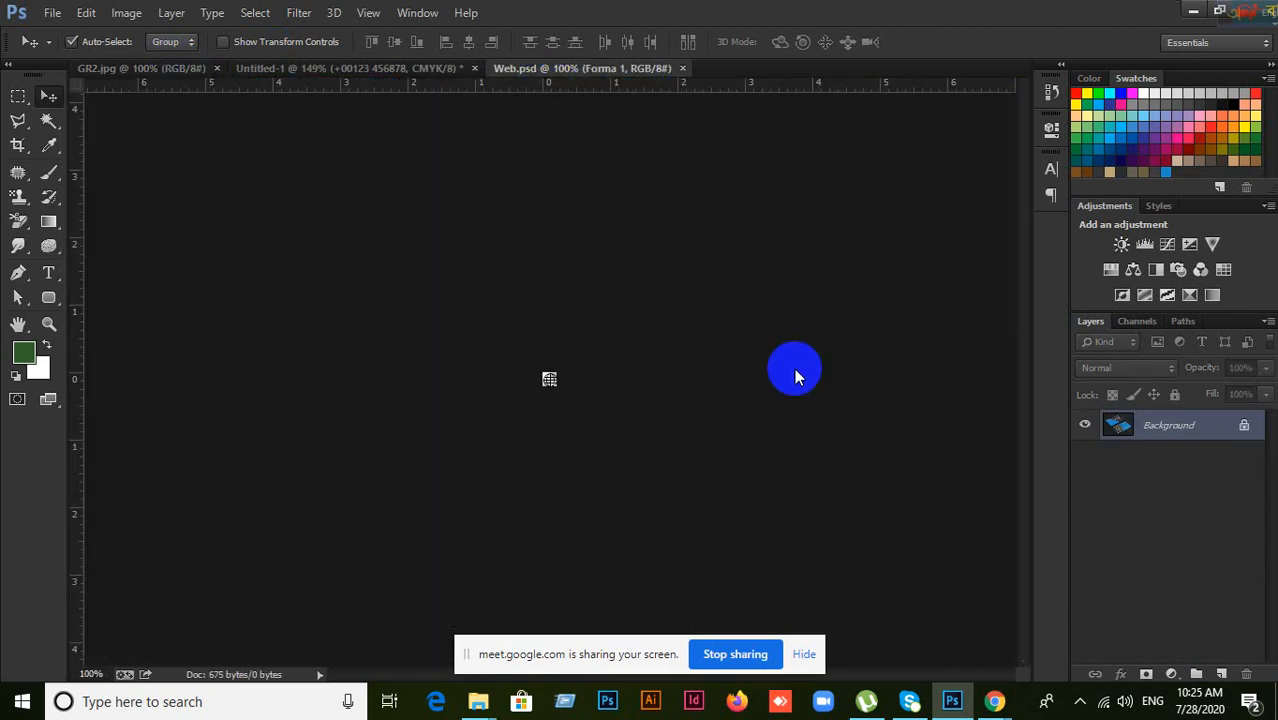
{"action": "scroll", "coordinate": [766, 430], "scroll_direction": "down", "scroll_amount": 1}
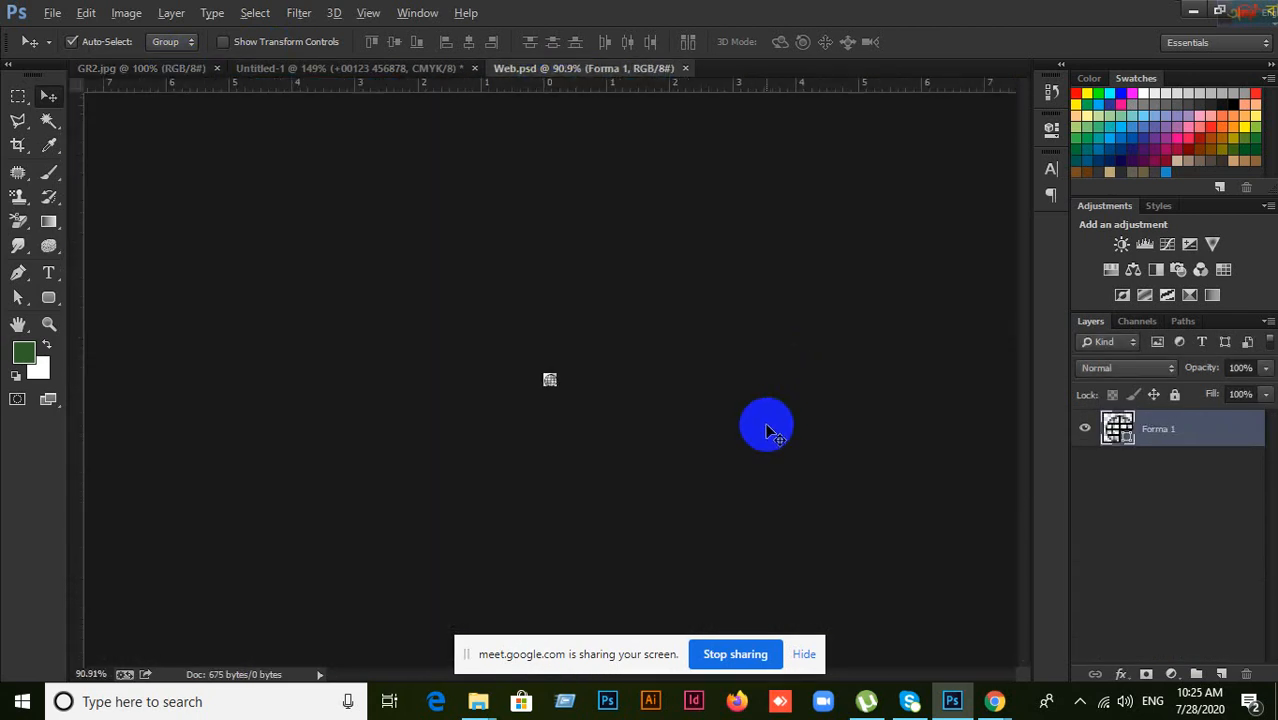
{"action": "left_click", "coordinate": [397, 70]}
{"action": "left_click_drag", "start_coordinate": [825, 424], "coordinate": [402, 345]}
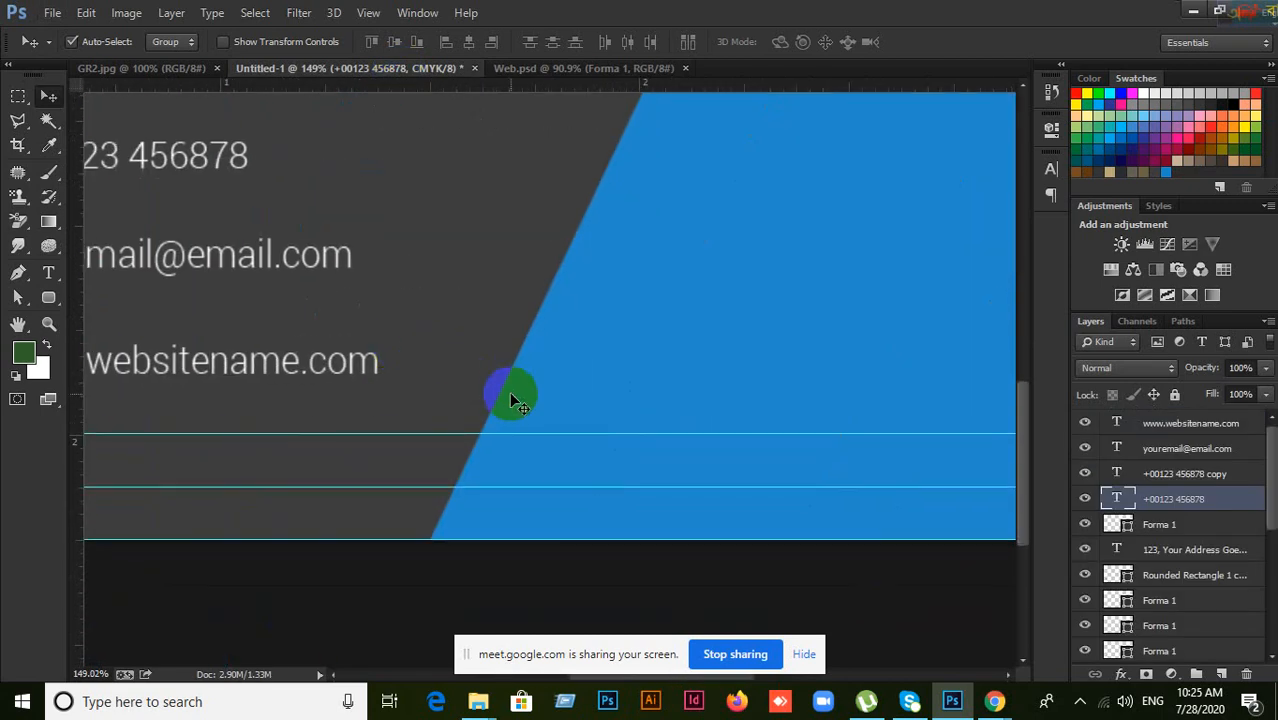
{"action": "scroll", "coordinate": [508, 397], "scroll_direction": "down", "scroll_amount": 3}
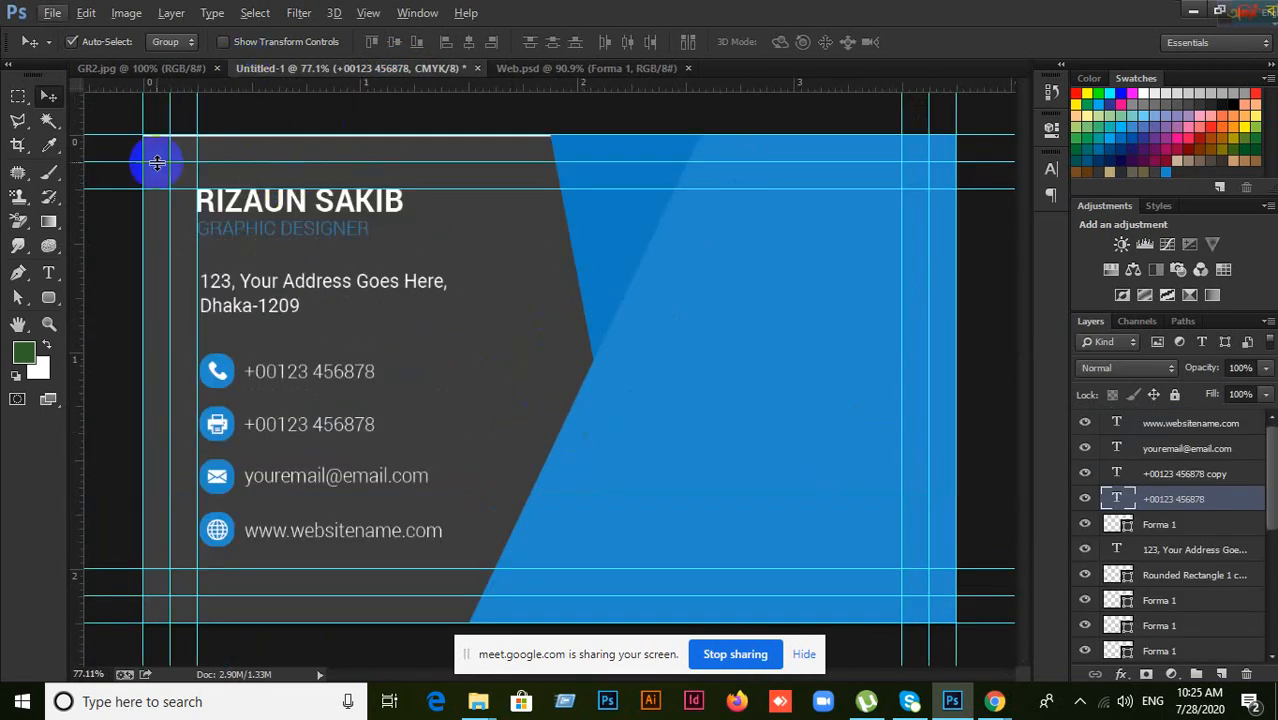
Step: Pick the Custom Shape tool with the concentric target ring shape
{"action": "left_click", "coordinate": [48, 297]}
{"action": "left_click", "coordinate": [146, 383]}
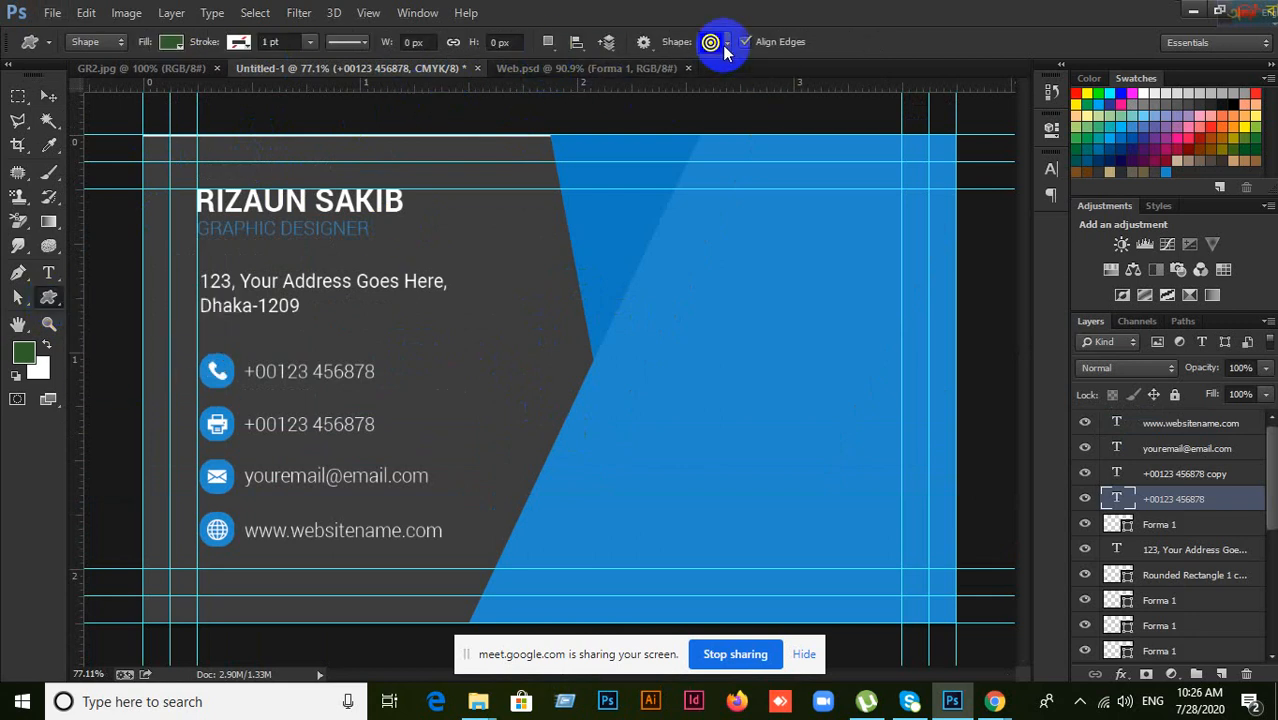
{"action": "left_click", "coordinate": [726, 43]}
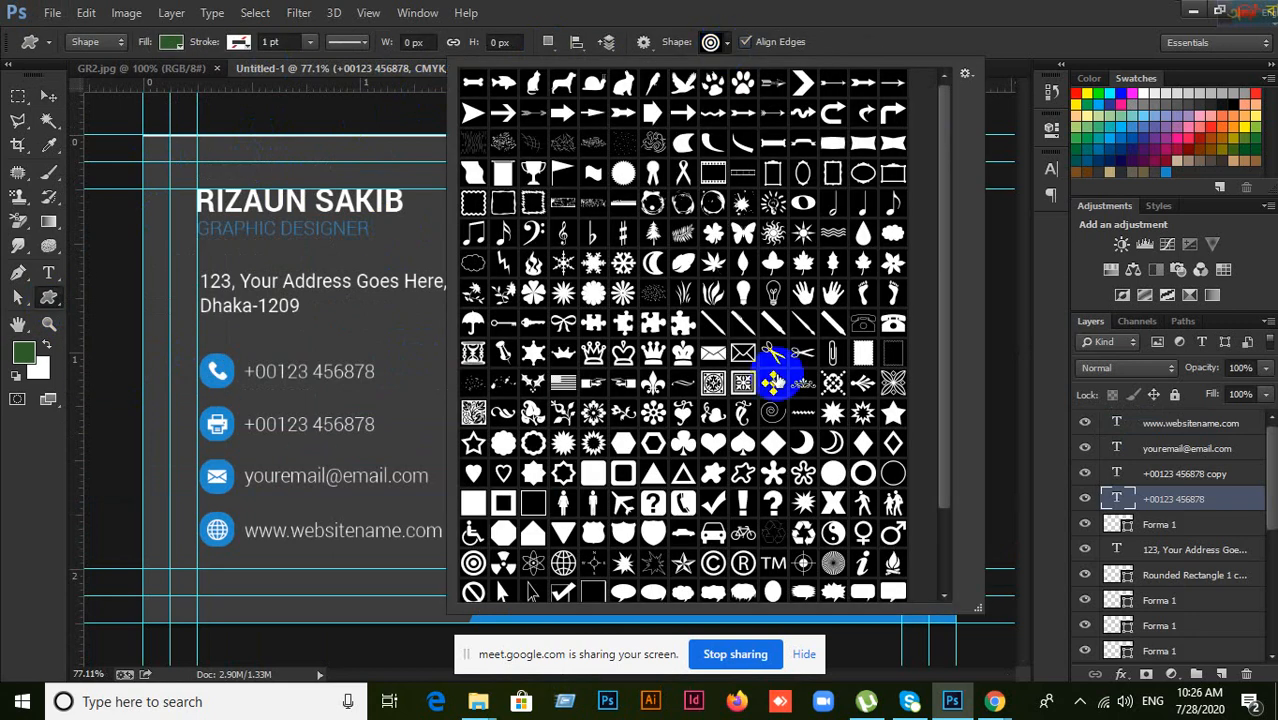
{"action": "left_click", "coordinate": [710, 43]}
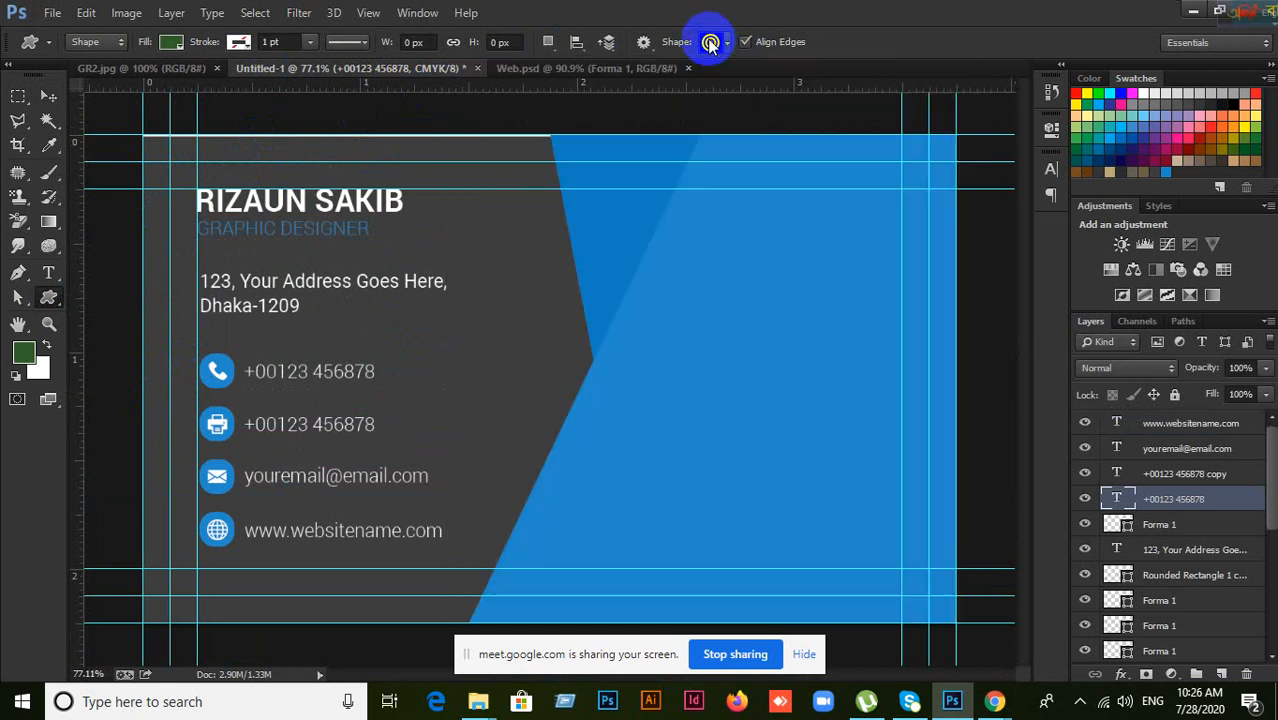
{"action": "left_click", "coordinate": [708, 41]}
{"action": "left_click", "coordinate": [895, 9]}
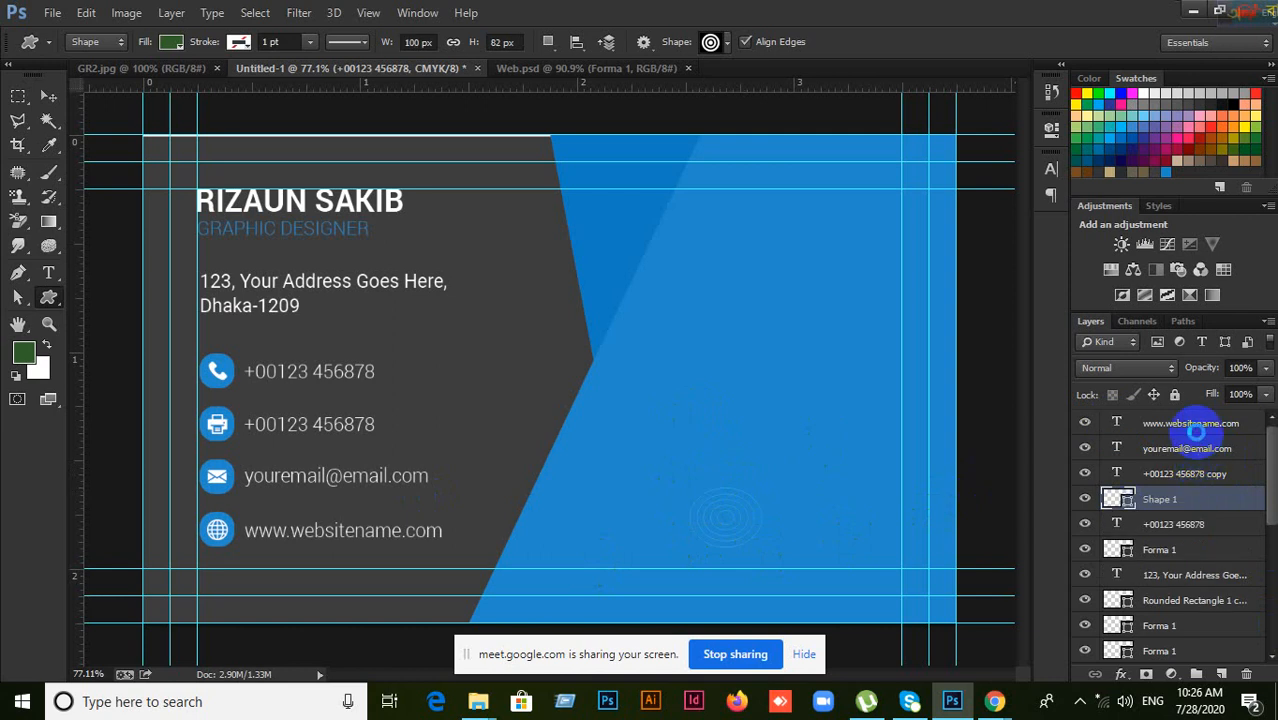
Step: Undo the green target and draw a new target shape above the website line layer
{"action": "key", "text": "ctrl+z"}
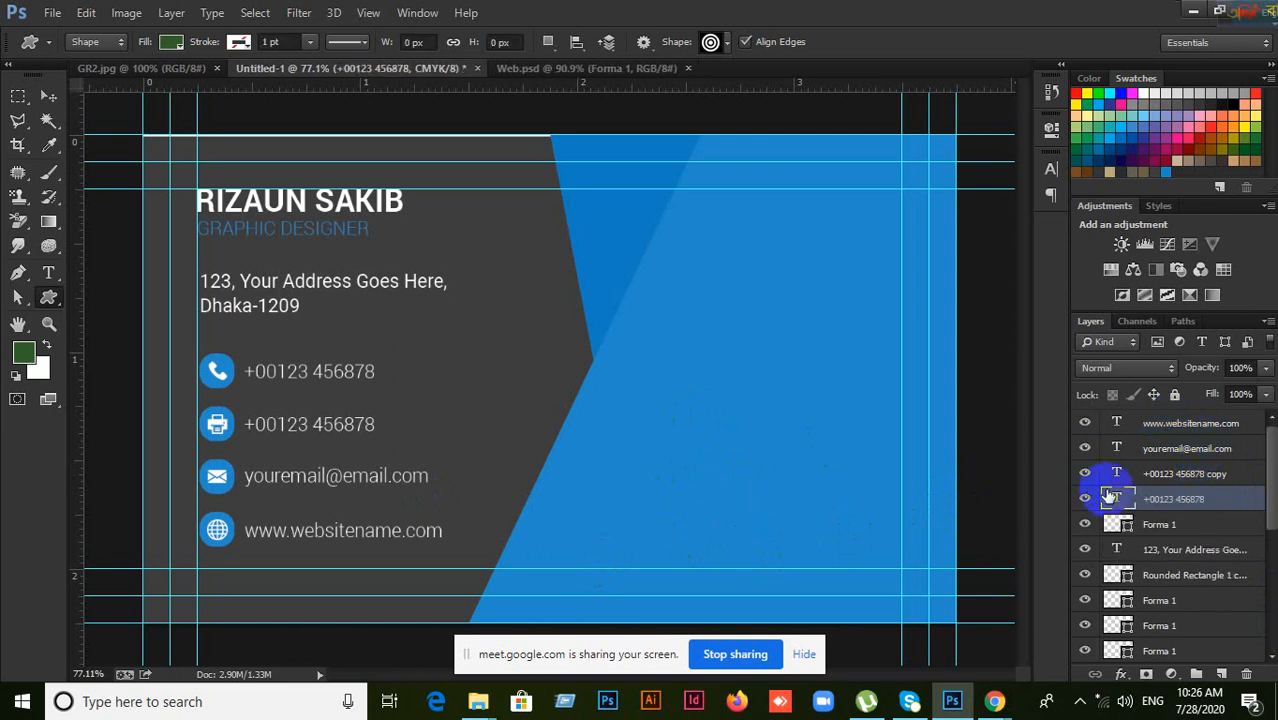
{"action": "left_click", "coordinate": [1171, 423]}
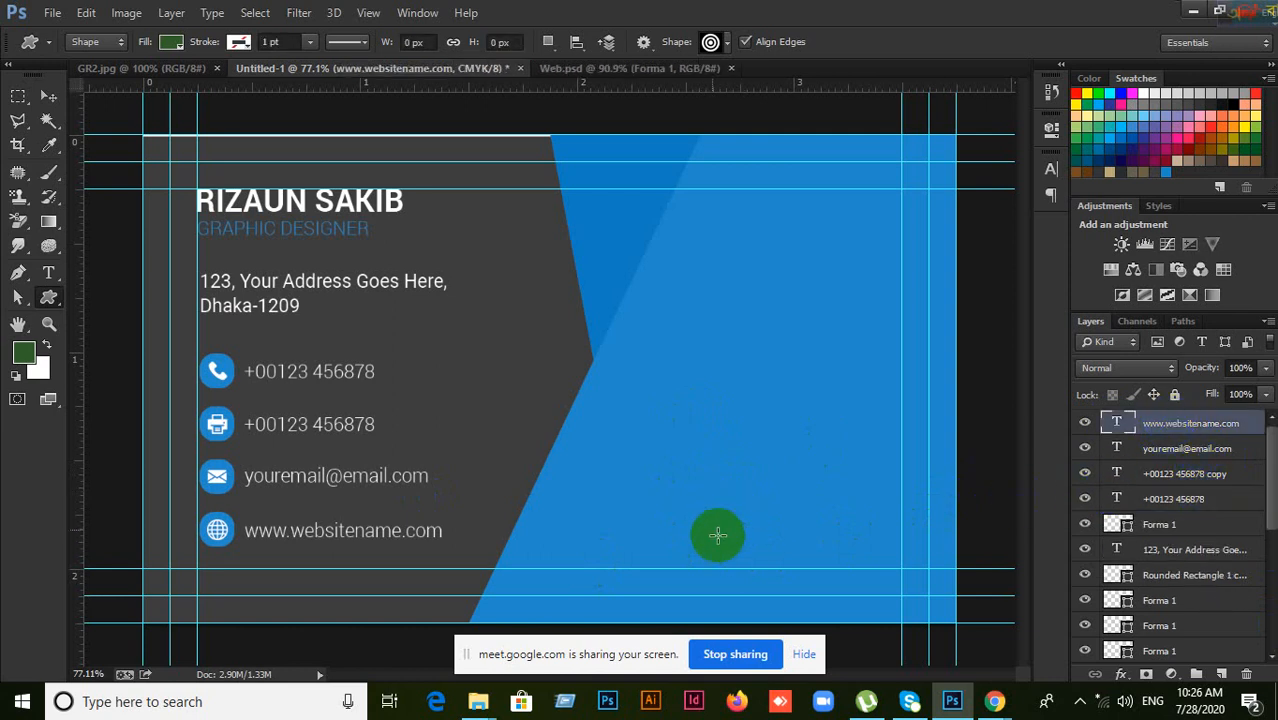
{"action": "left_click_drag", "start_coordinate": [707, 481], "coordinate": [793, 548]}
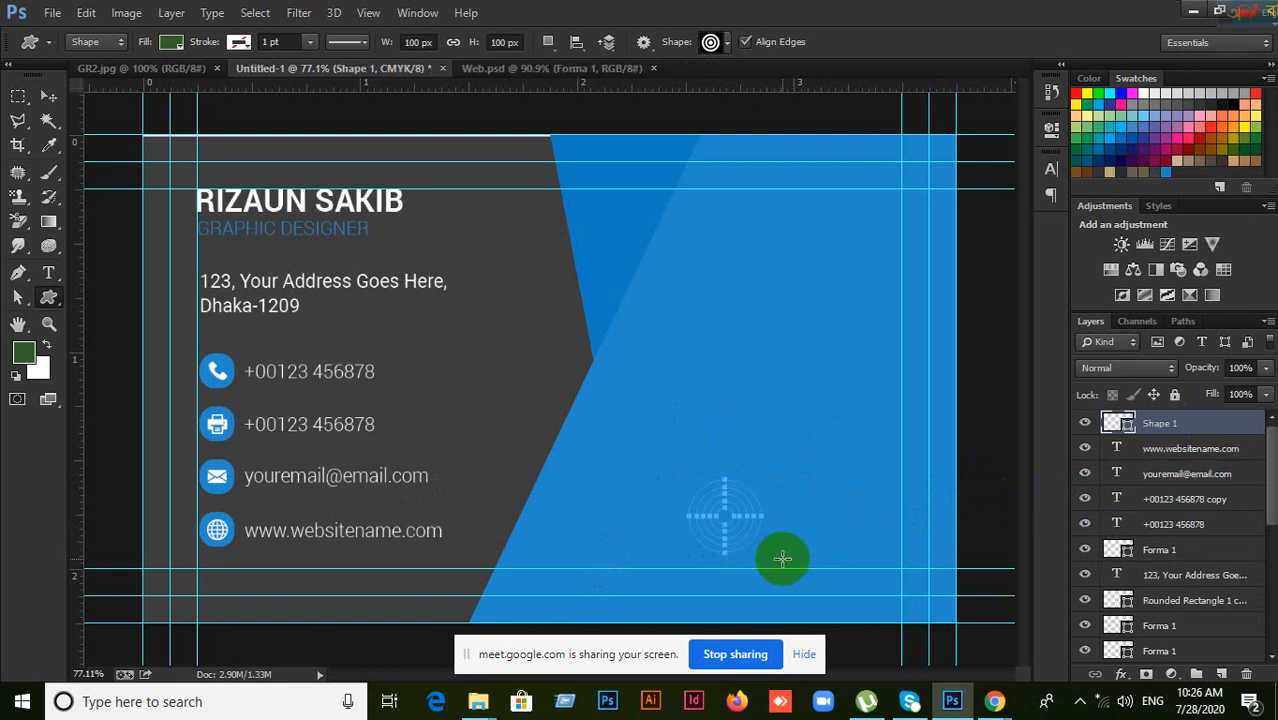
Step: Set the target shape's fill colour to pure white in the Color Picker
{"action": "double_click", "coordinate": [1127, 424]}
{"action": "left_click_drag", "start_coordinate": [700, 310], "coordinate": [651, 243]}
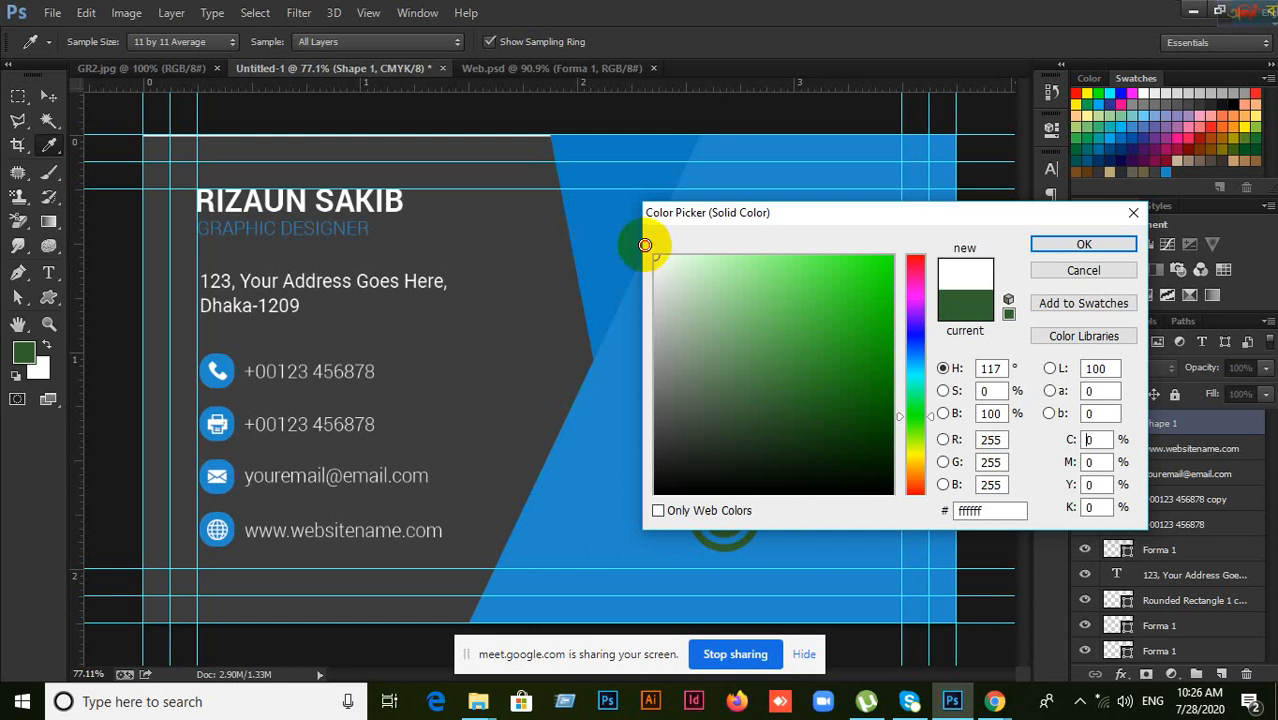
{"action": "left_click", "coordinate": [1060, 246]}
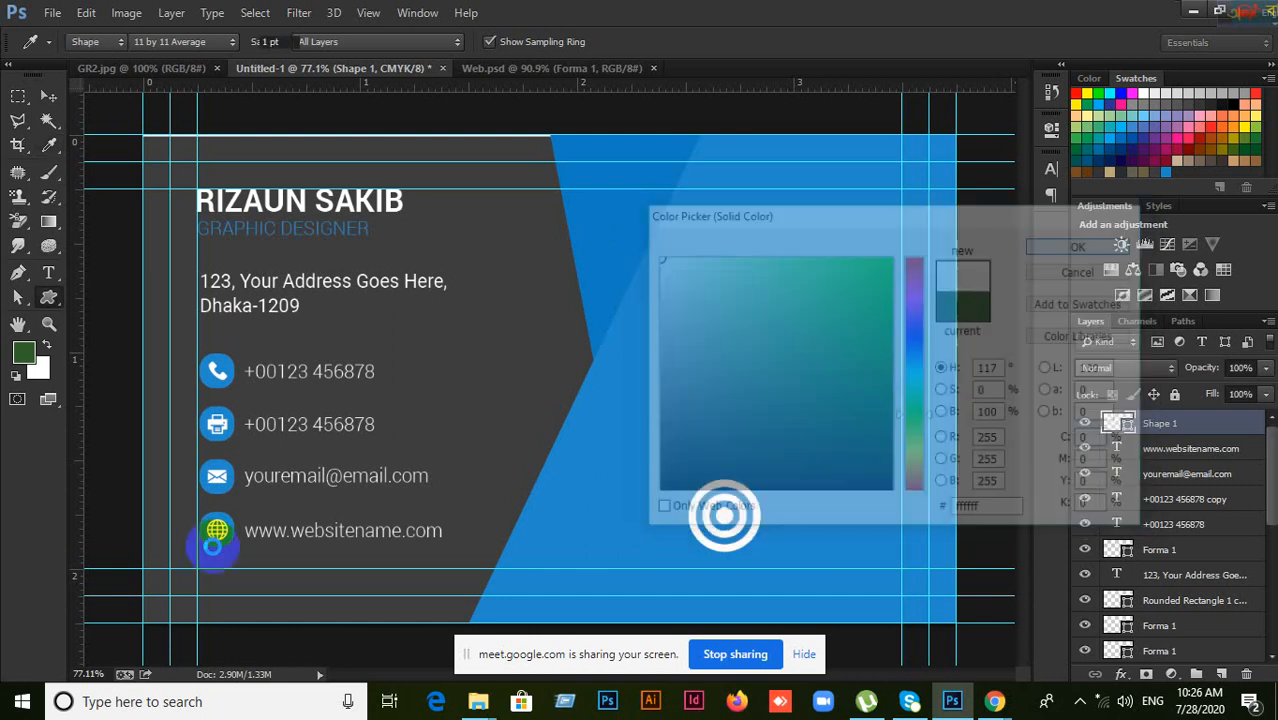
{"action": "left_click", "coordinate": [48, 96]}
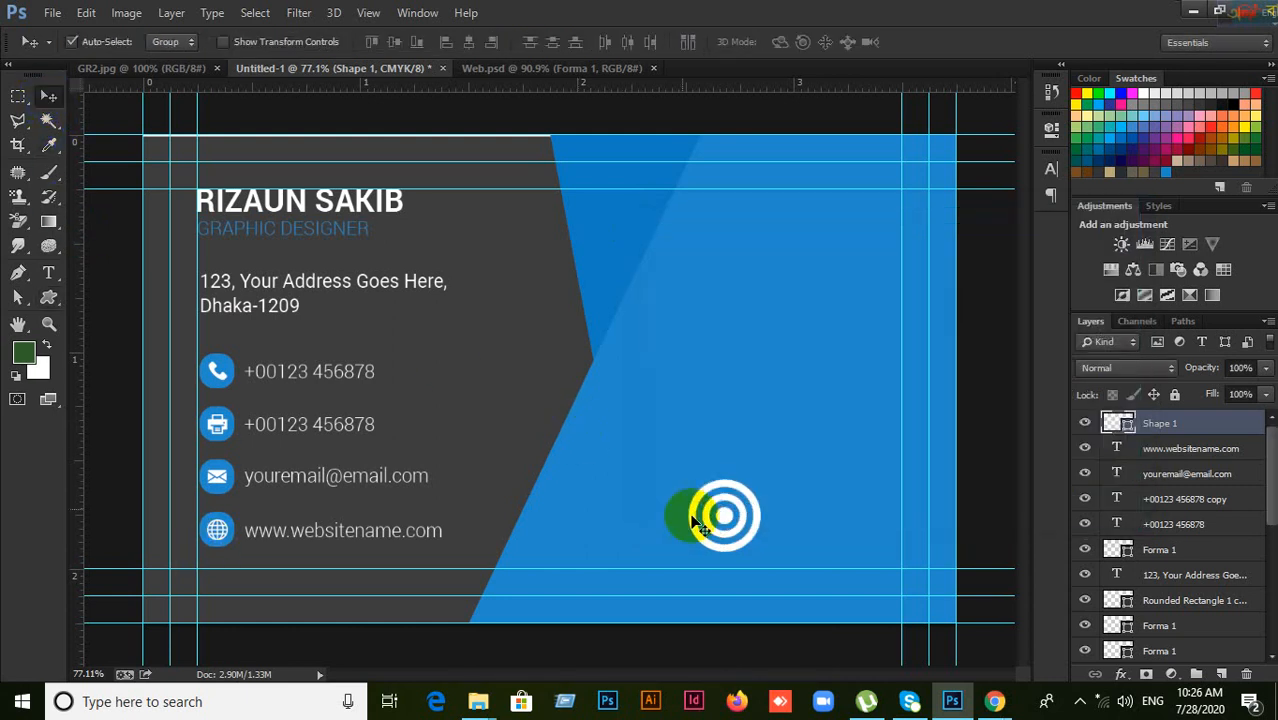
{"action": "scroll", "coordinate": [737, 528], "scroll_direction": "up", "scroll_amount": 1}
{"action": "scroll", "coordinate": [737, 528], "scroll_direction": "up", "scroll_amount": 1}
Step: Shift the target logo up and left, checking it against the GR2.jpg reference photo
{"action": "left_click_drag", "start_coordinate": [835, 541], "coordinate": [813, 434]}
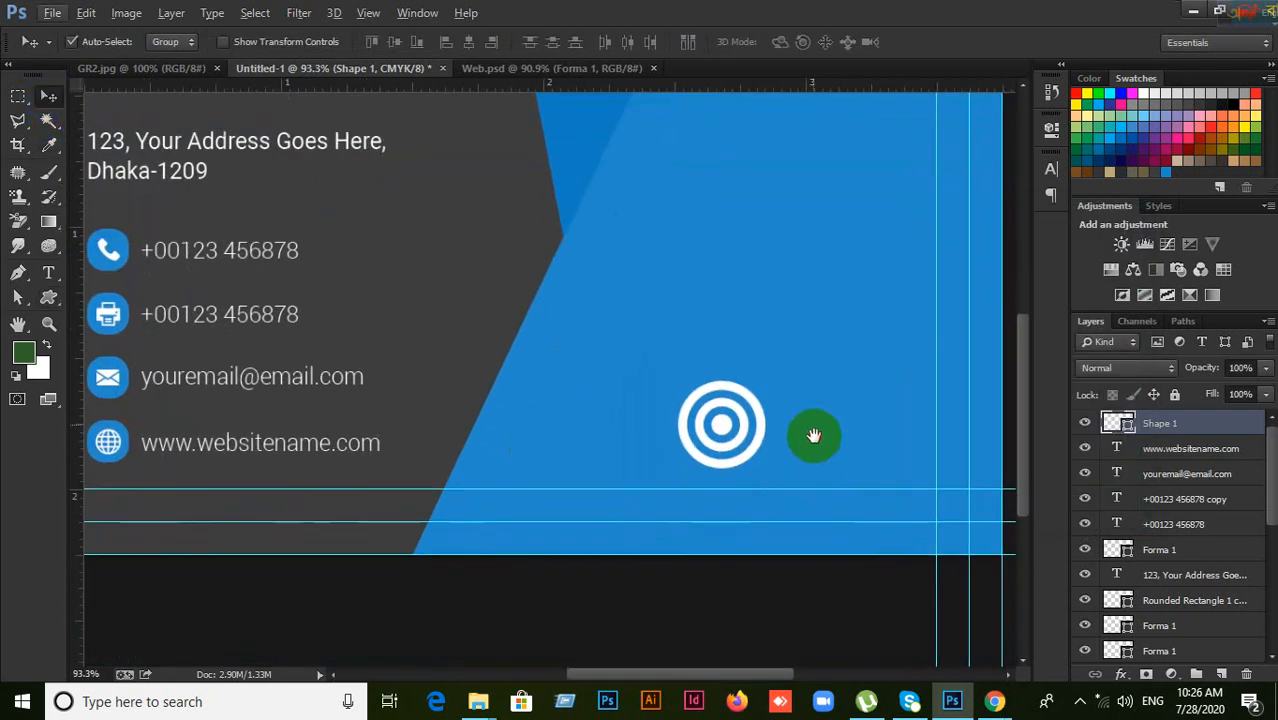
{"action": "left_click_drag", "start_coordinate": [722, 427], "coordinate": [681, 410]}
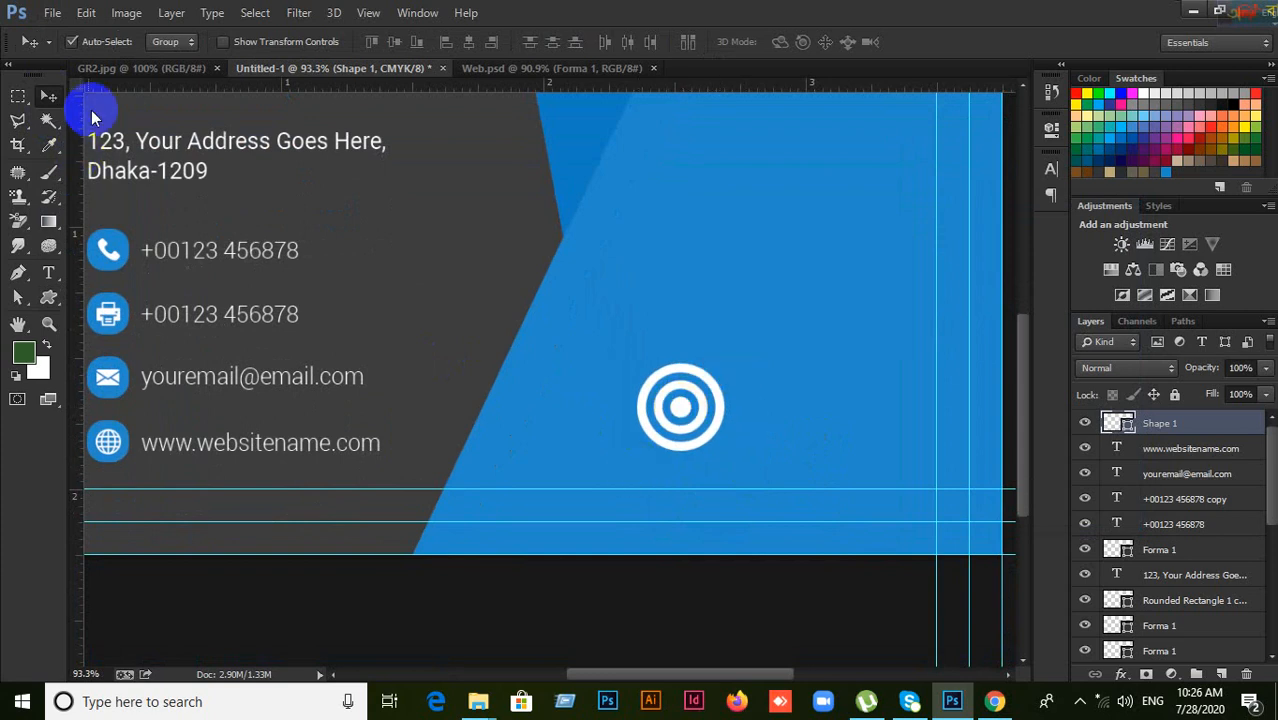
{"action": "left_click", "coordinate": [105, 69]}
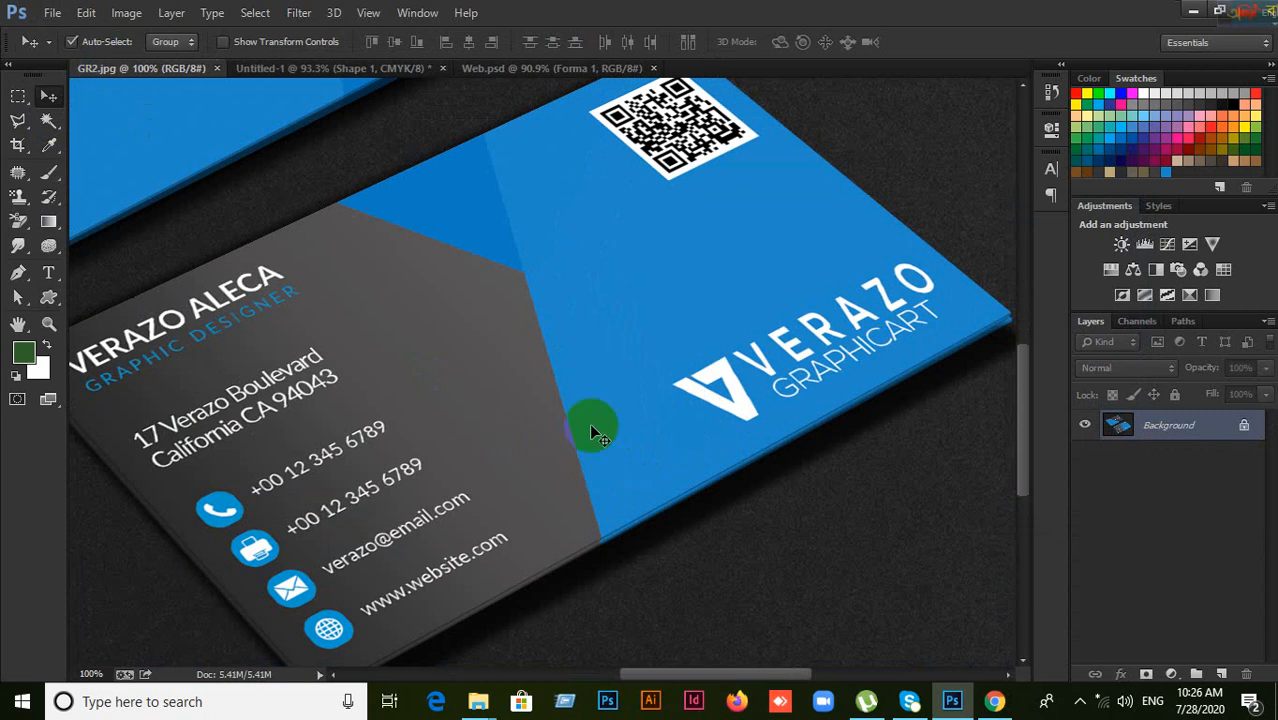
{"action": "left_click", "coordinate": [497, 69]}
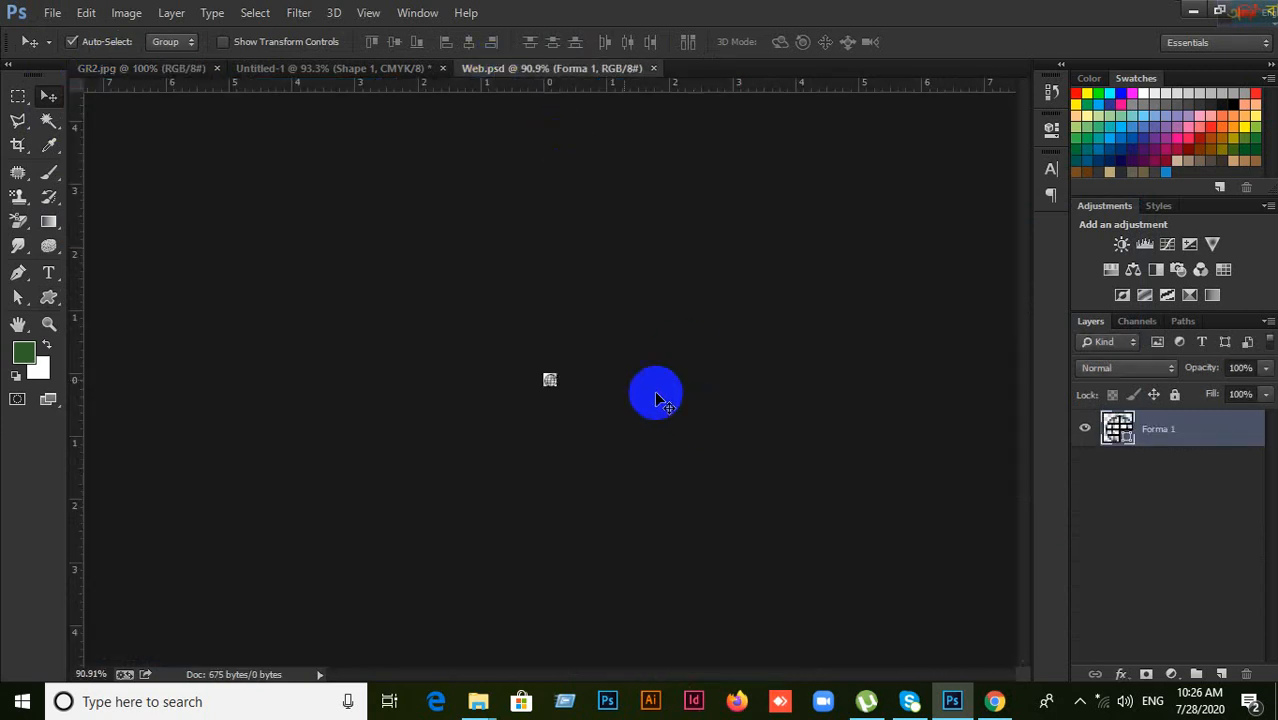
{"action": "left_click", "coordinate": [140, 69]}
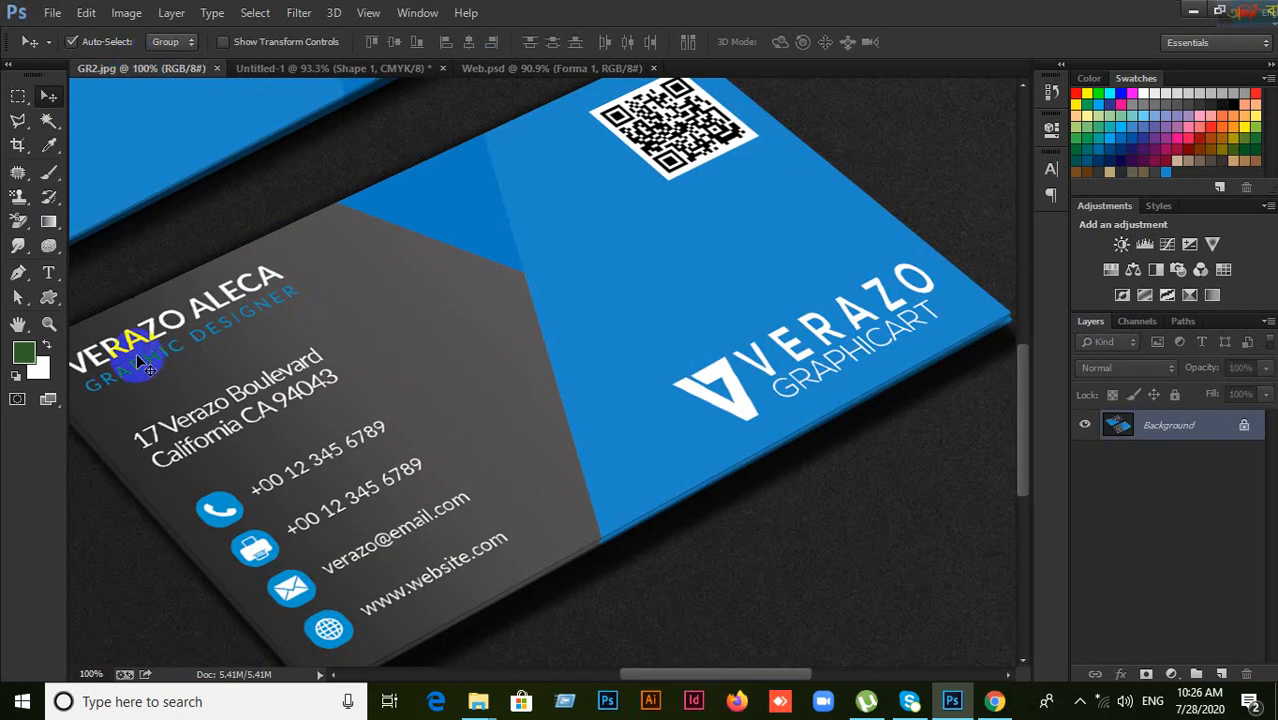
{"action": "left_click", "coordinate": [478, 68]}
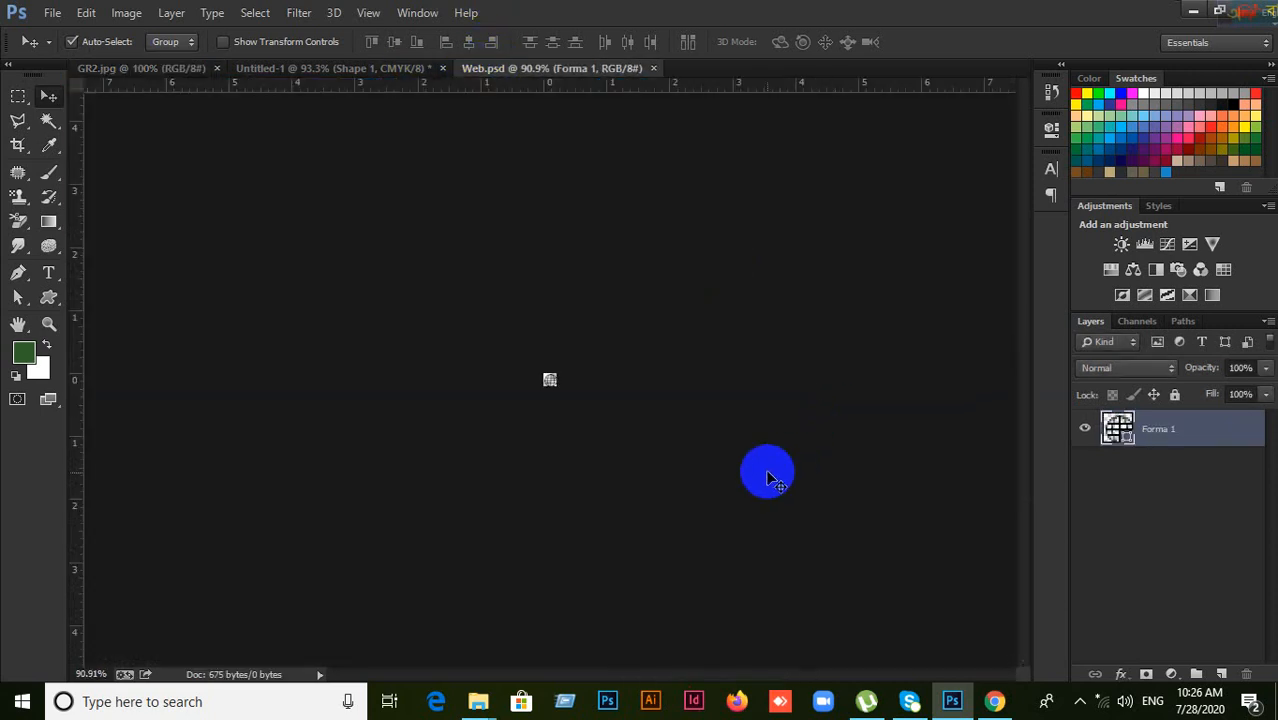
{"action": "left_click", "coordinate": [394, 69]}
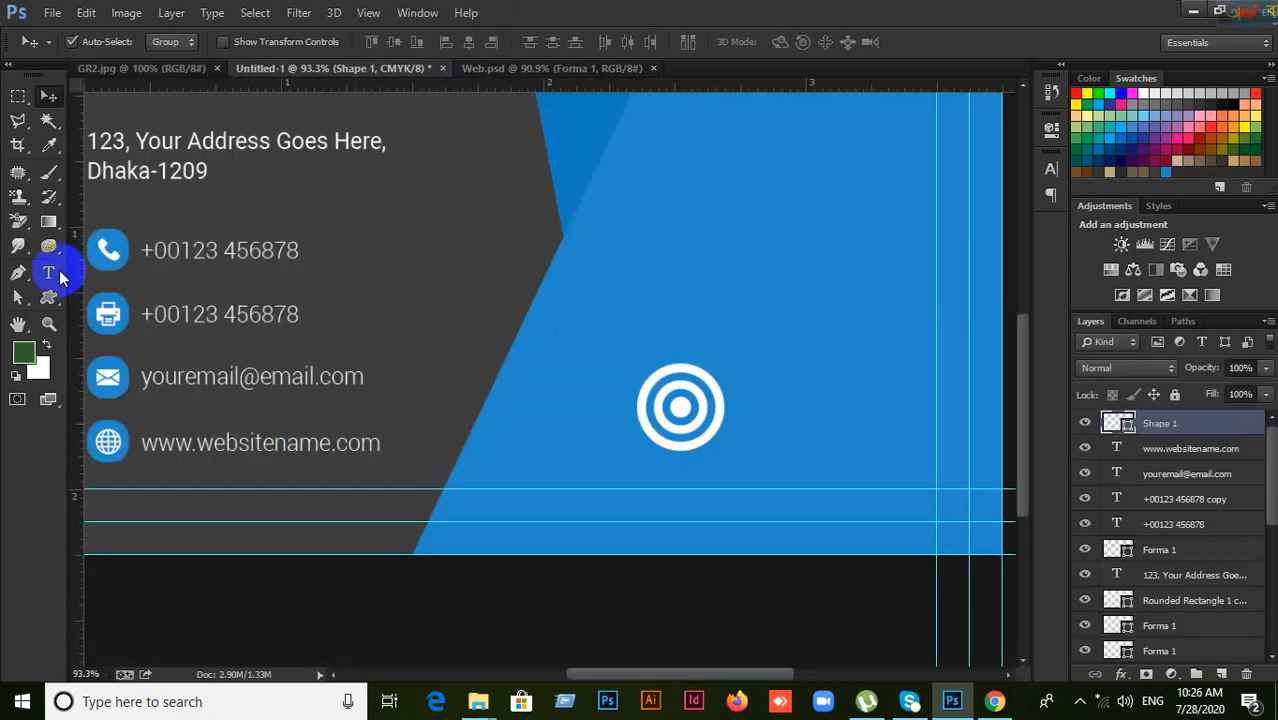
Step: Add a Company Name text line and place it close beside the logo
{"action": "left_click", "coordinate": [47, 272]}
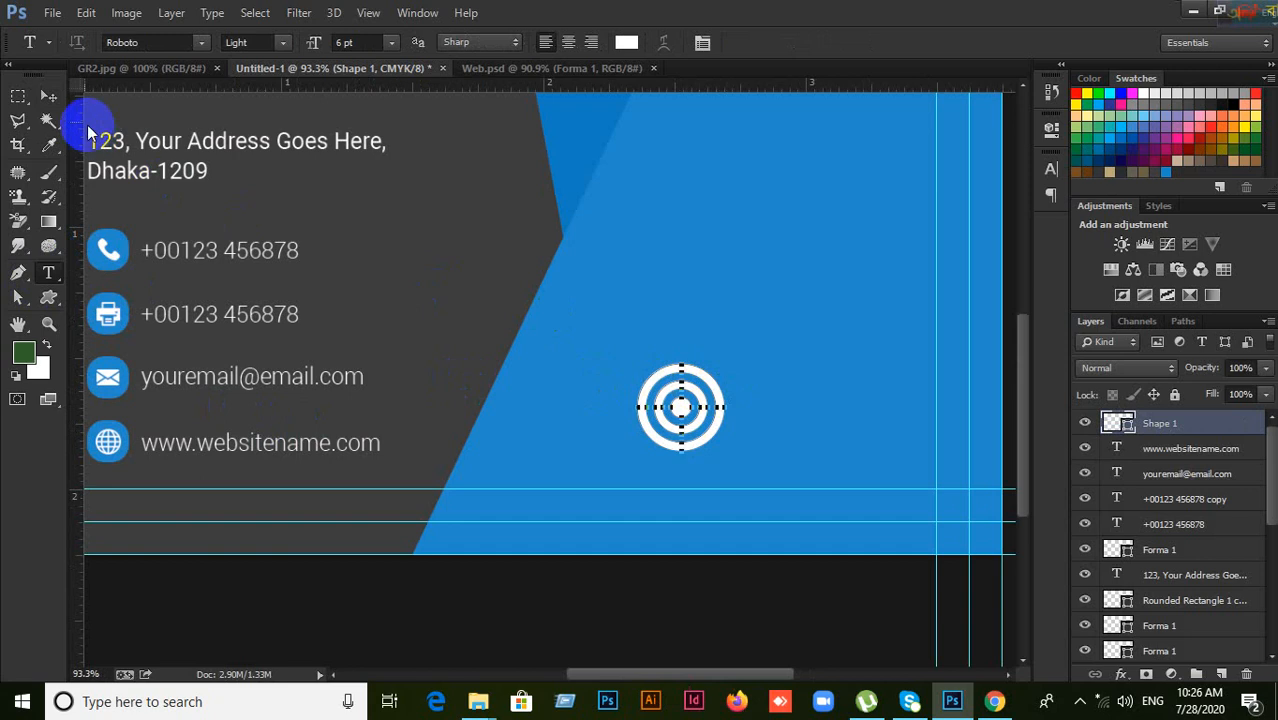
{"action": "left_click", "coordinate": [47, 96]}
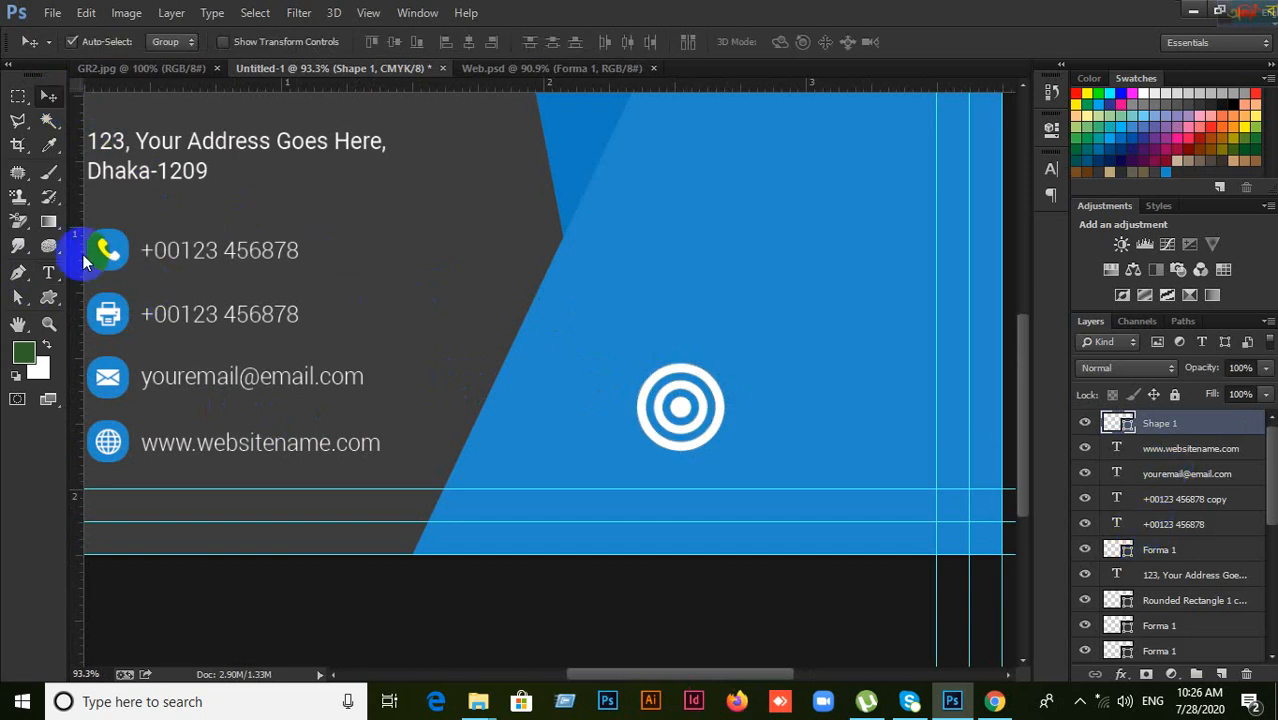
{"action": "left_click", "coordinate": [50, 272]}
{"action": "left_click", "coordinate": [777, 392]}
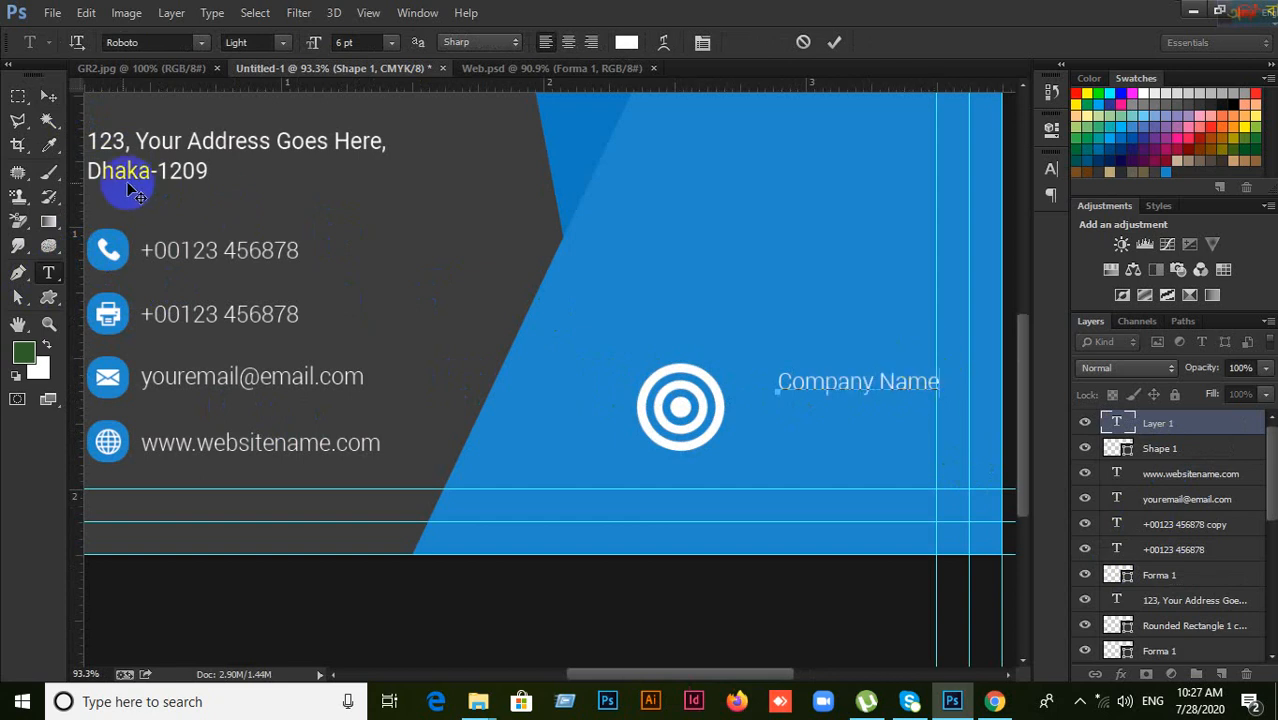
{"action": "left_click", "coordinate": [47, 96]}
{"action": "left_click_drag", "start_coordinate": [830, 390], "coordinate": [794, 409]}
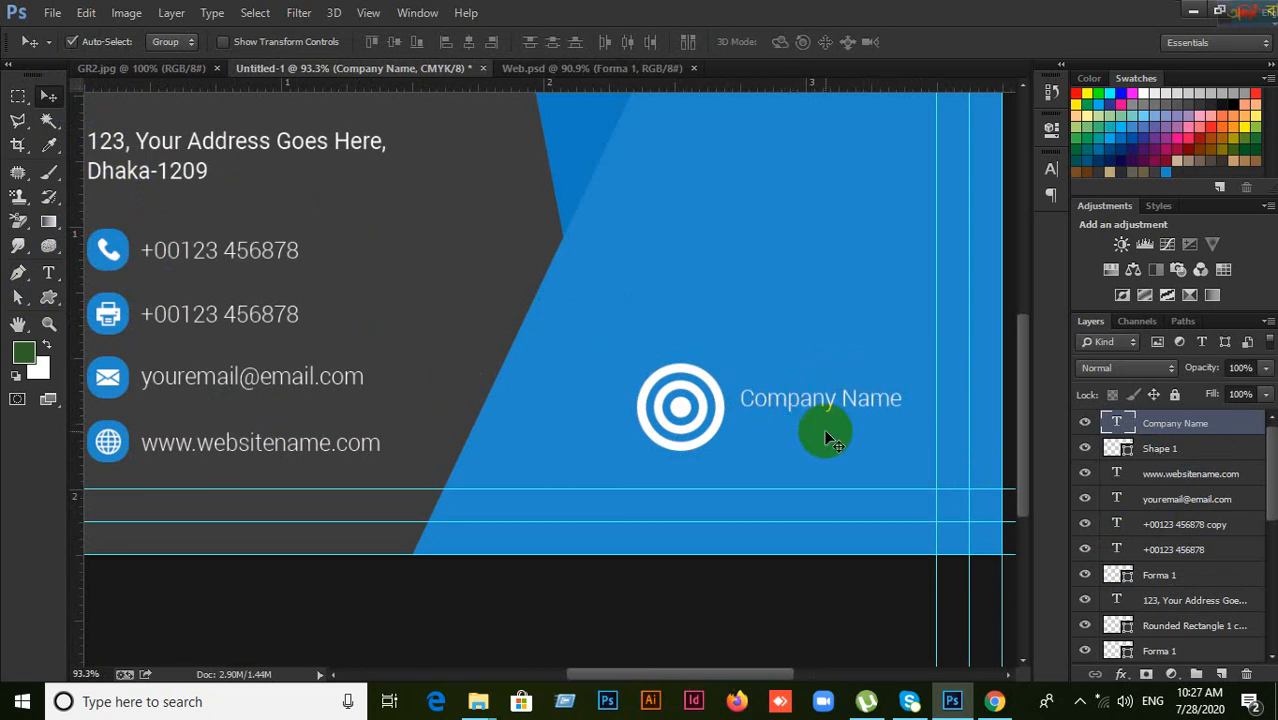
Step: Format Company Name as All Caps, 10 pt, Bold in the Character panel
{"action": "left_click", "coordinate": [1049, 170]}
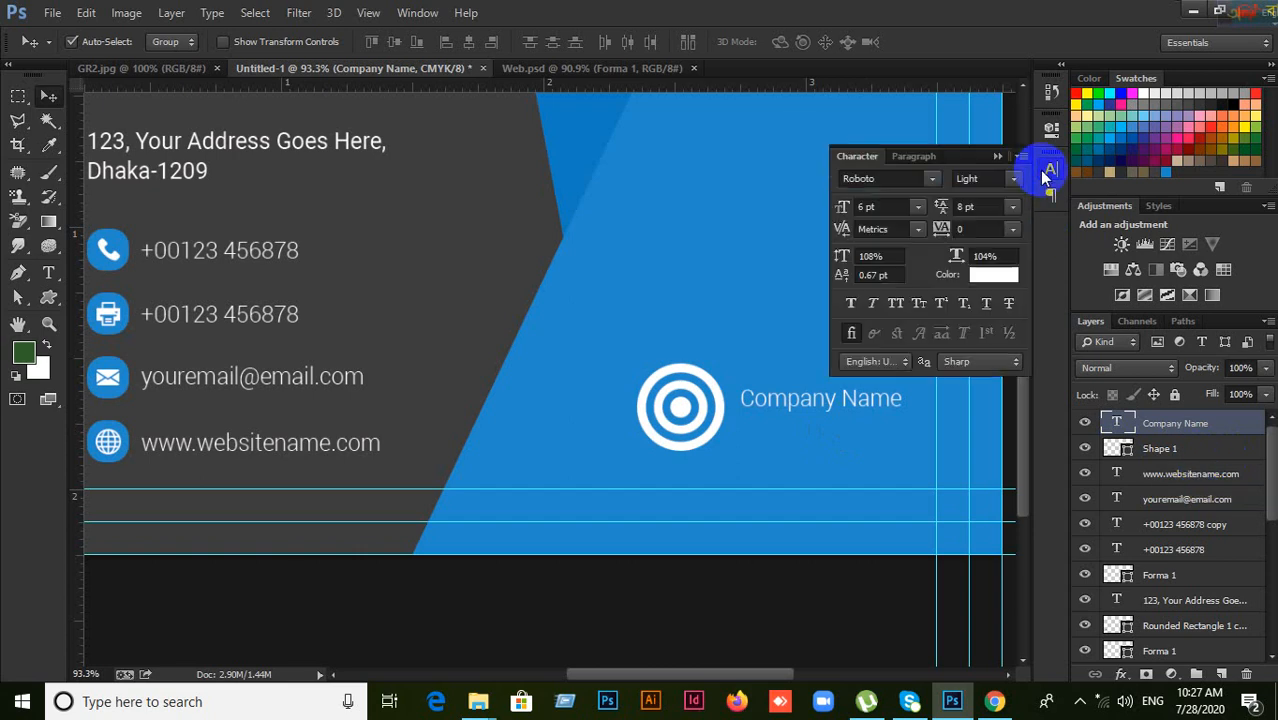
{"action": "left_click", "coordinate": [900, 306]}
{"action": "left_click", "coordinate": [866, 207]}
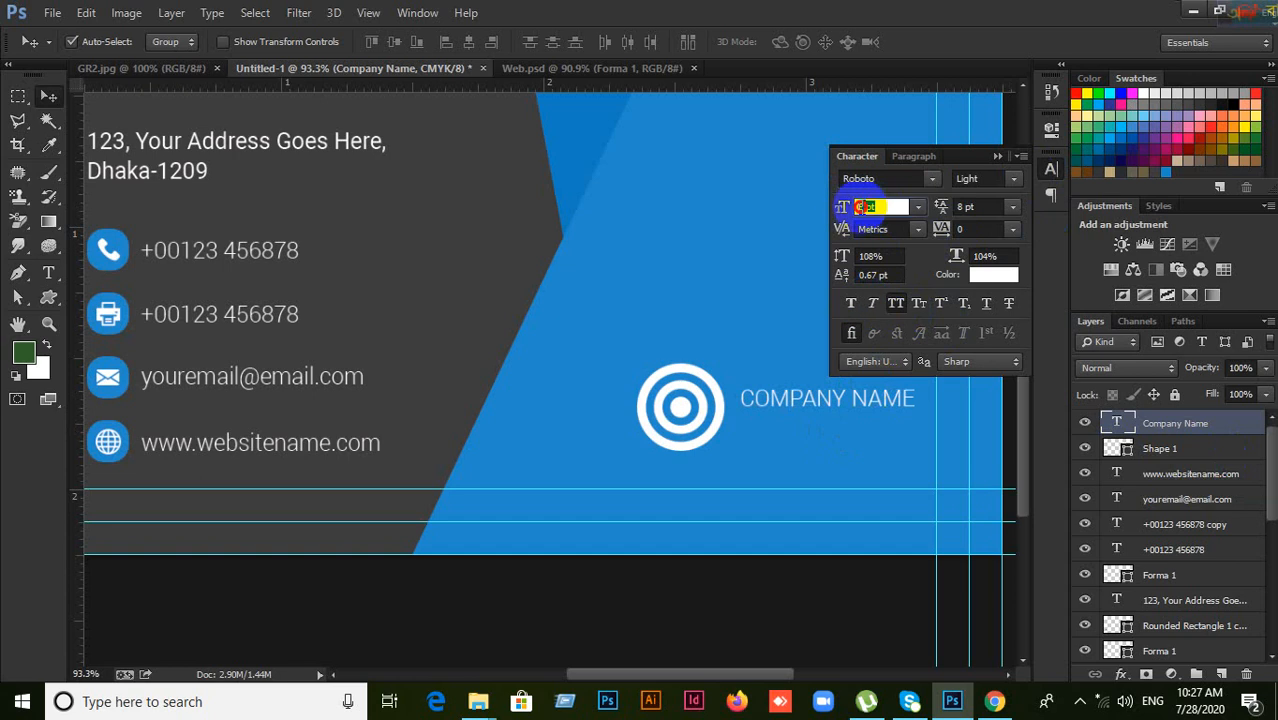
{"action": "type", "text": "10"}
{"action": "key", "text": "Return"}
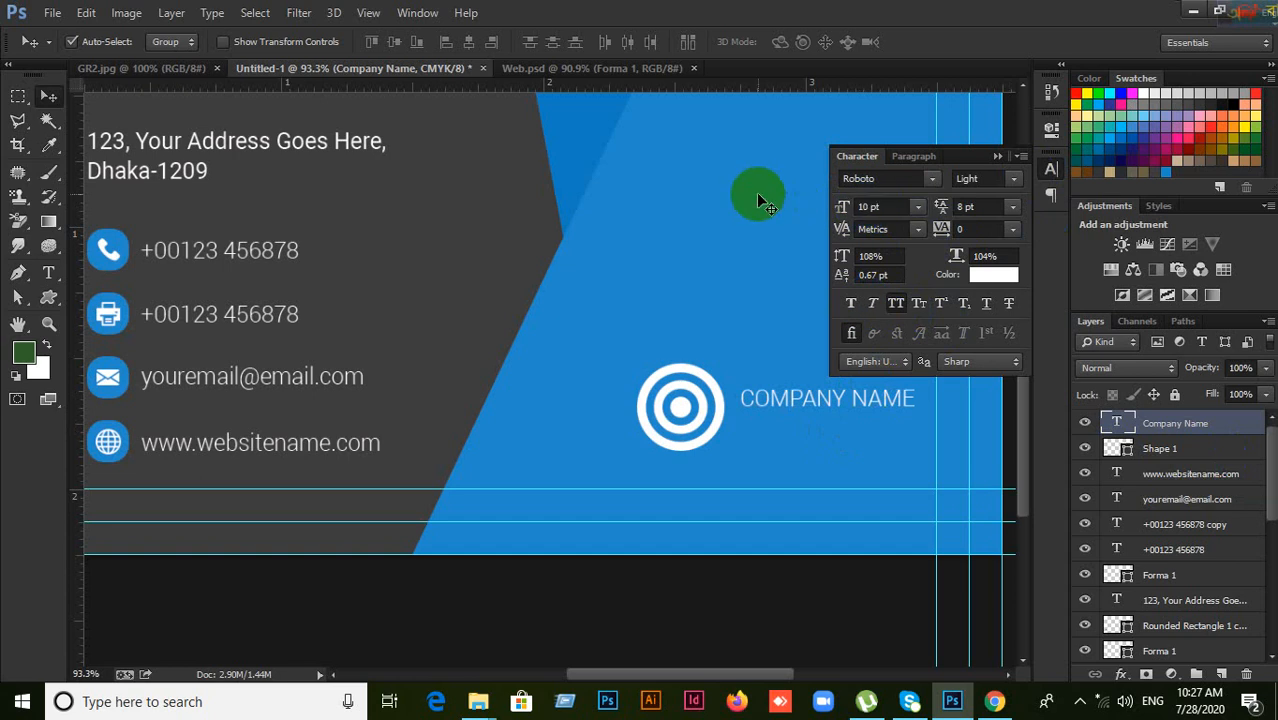
{"action": "left_click", "coordinate": [1011, 179]}
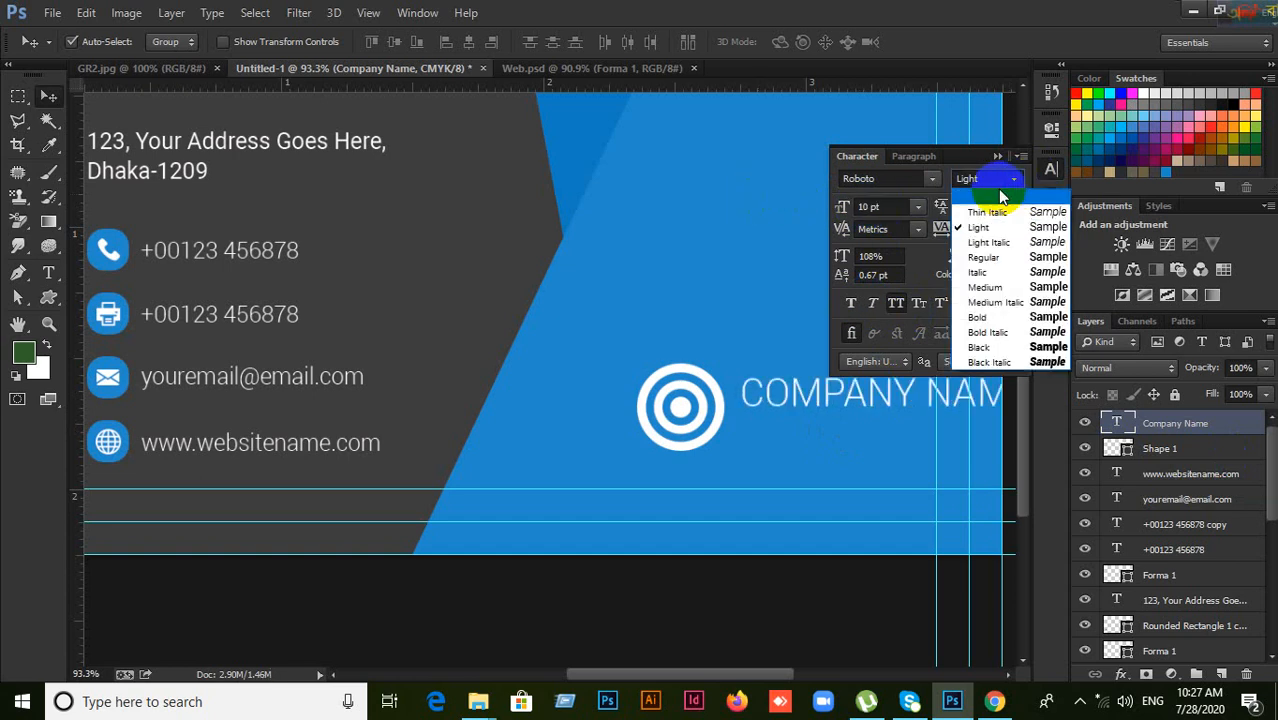
{"action": "left_click", "coordinate": [980, 317]}
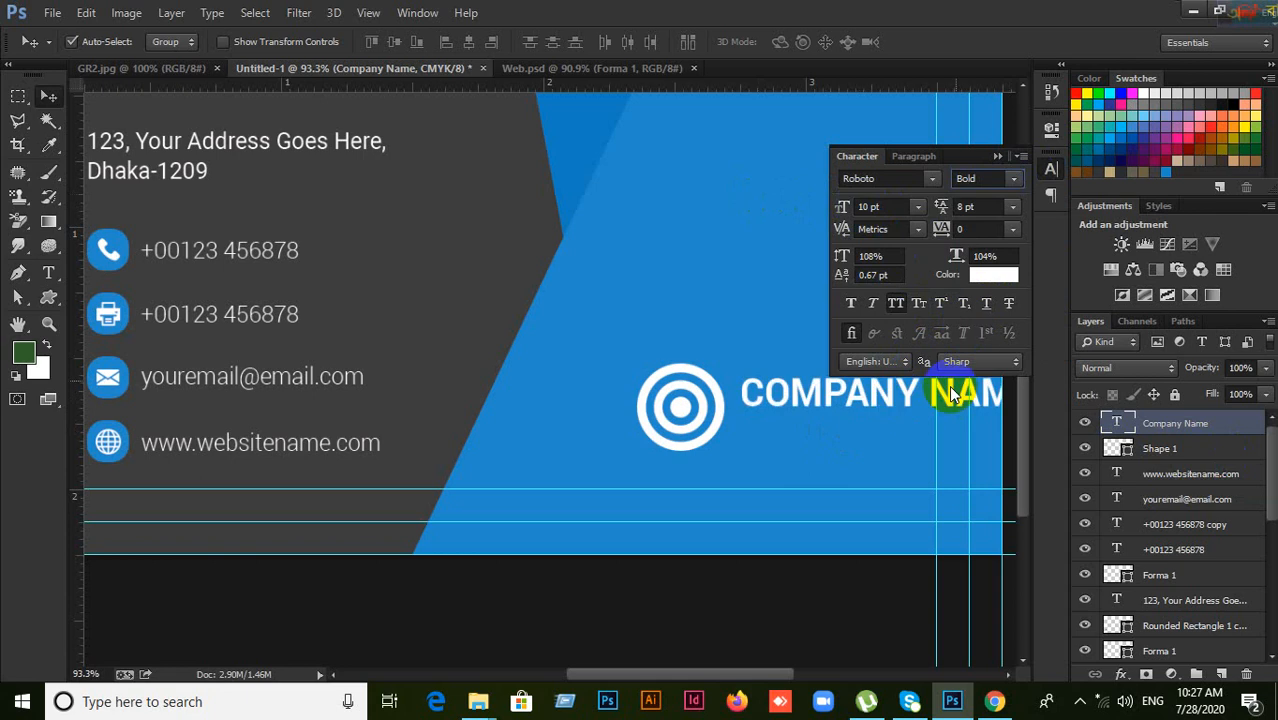
Step: Position the logo and COMPANY NAME side by side, comparing with the reference photo
{"action": "left_click", "coordinate": [997, 156]}
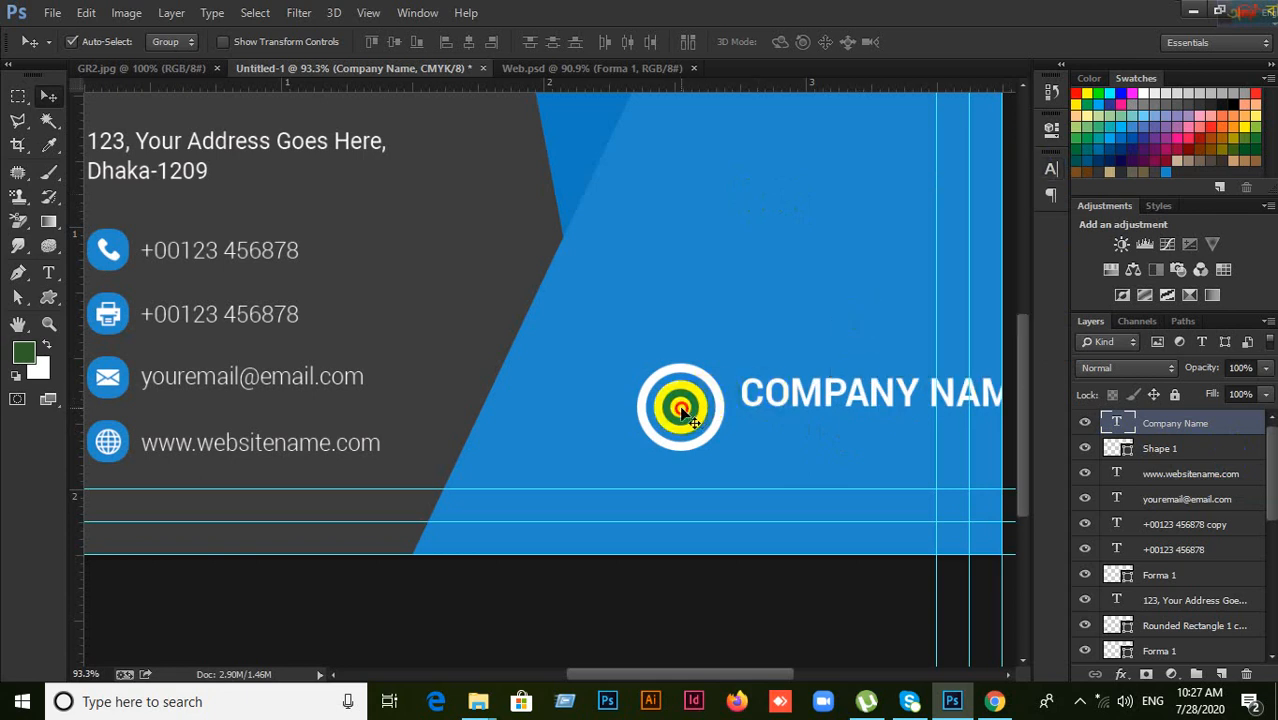
{"action": "left_click_drag", "start_coordinate": [684, 410], "coordinate": [640, 391]}
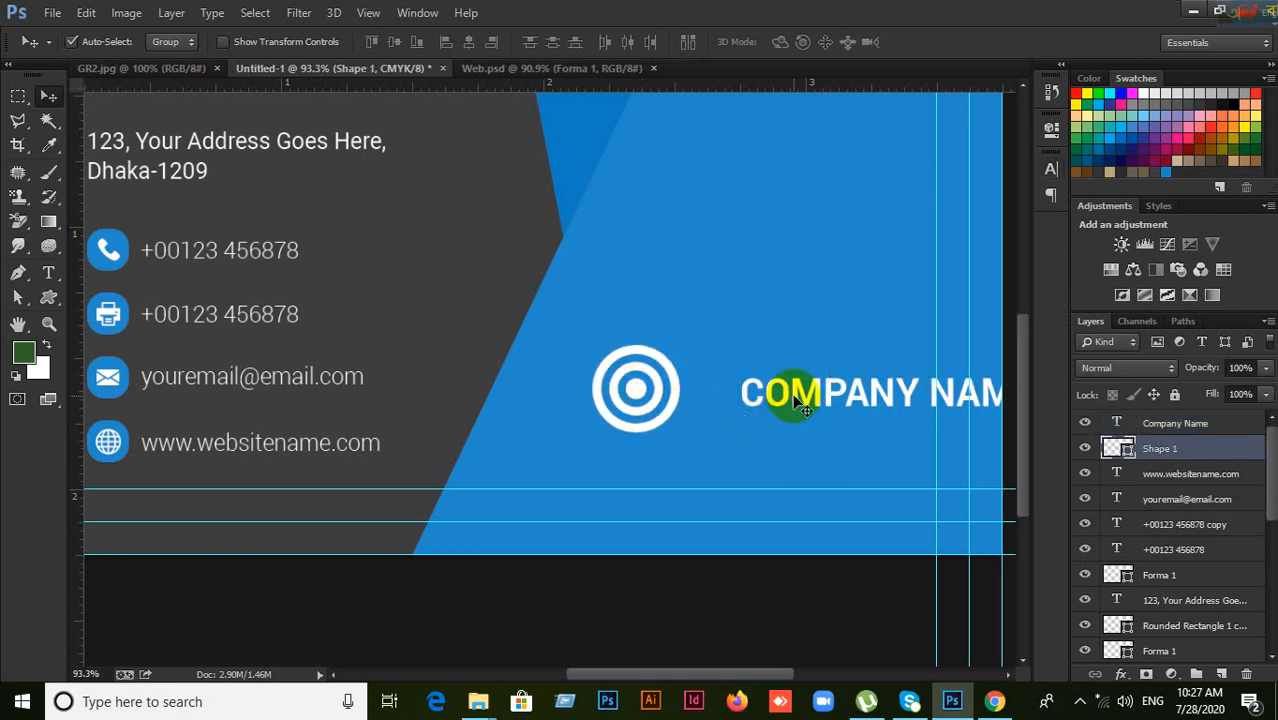
{"action": "left_click_drag", "start_coordinate": [792, 393], "coordinate": [738, 380]}
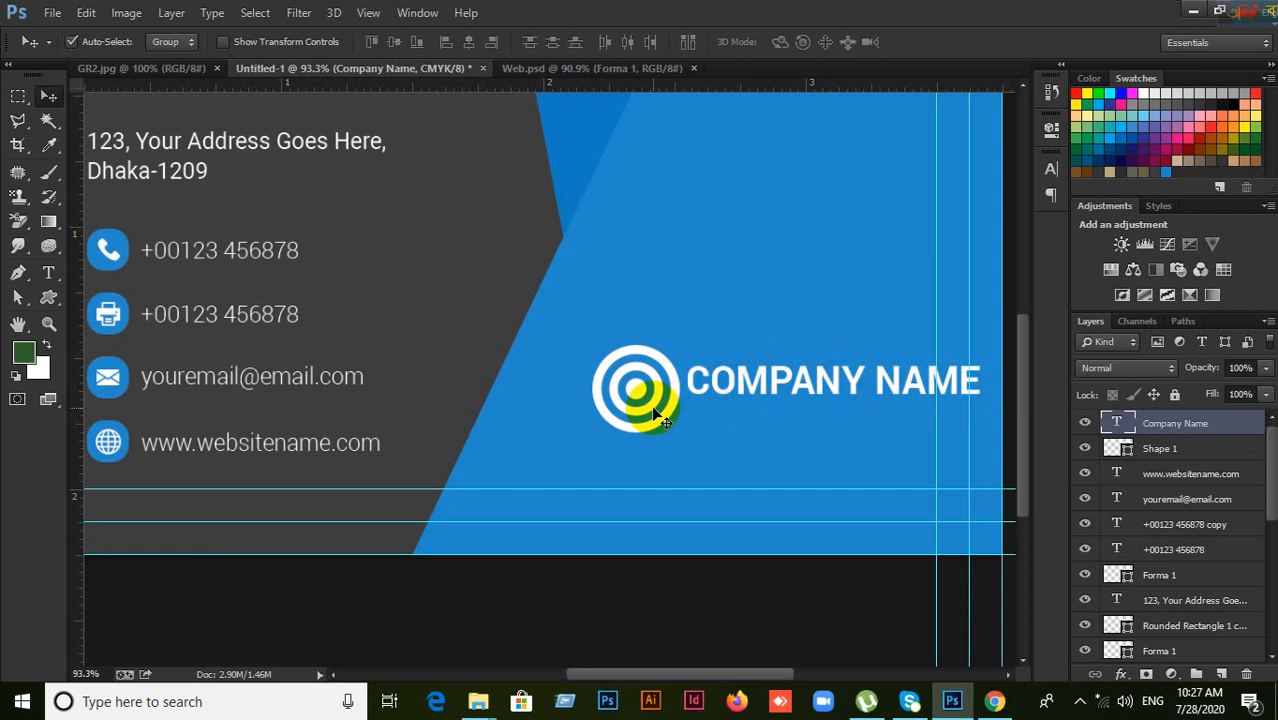
{"action": "left_click", "coordinate": [112, 72]}
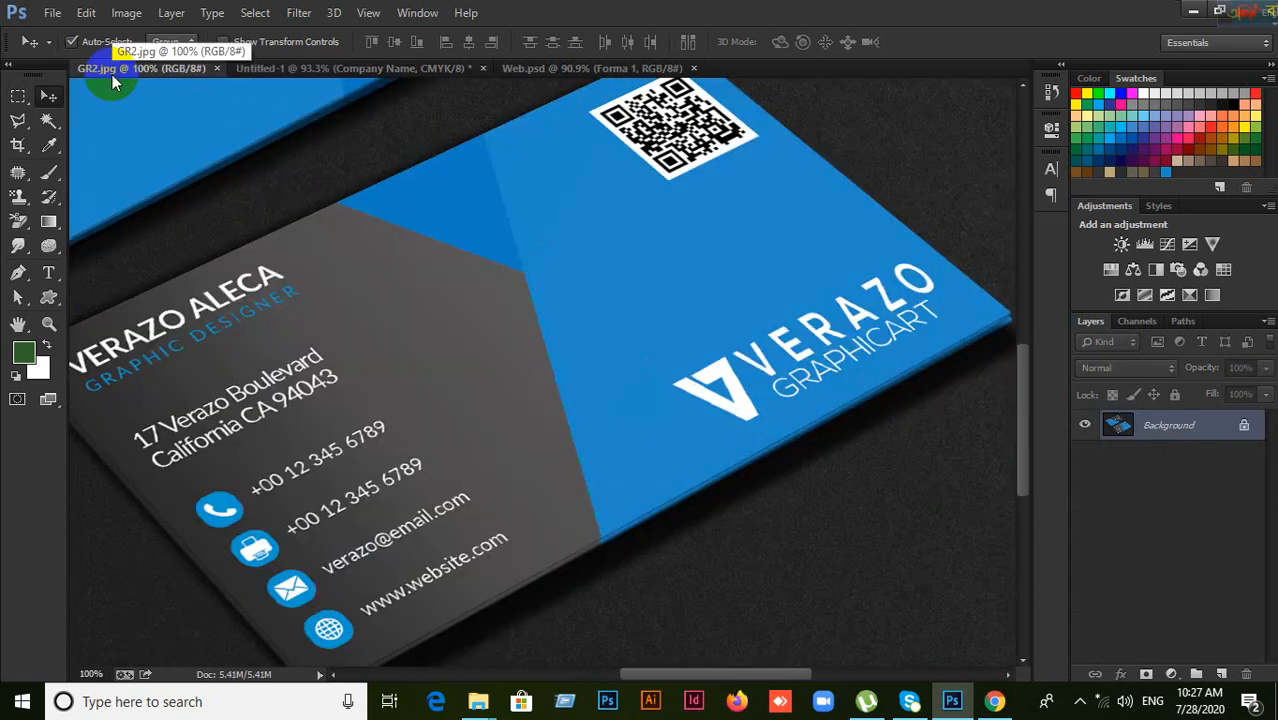
{"action": "left_click", "coordinate": [315, 70]}
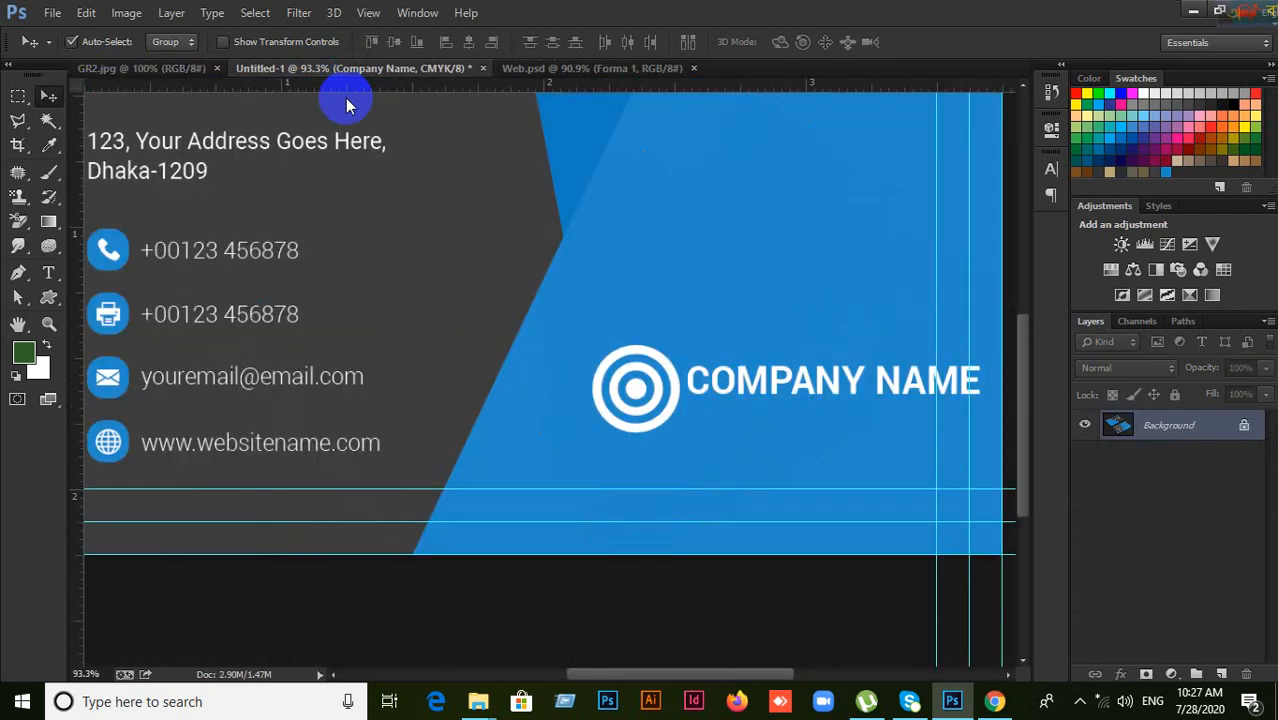
{"action": "left_click_drag", "start_coordinate": [640, 395], "coordinate": [628, 386]}
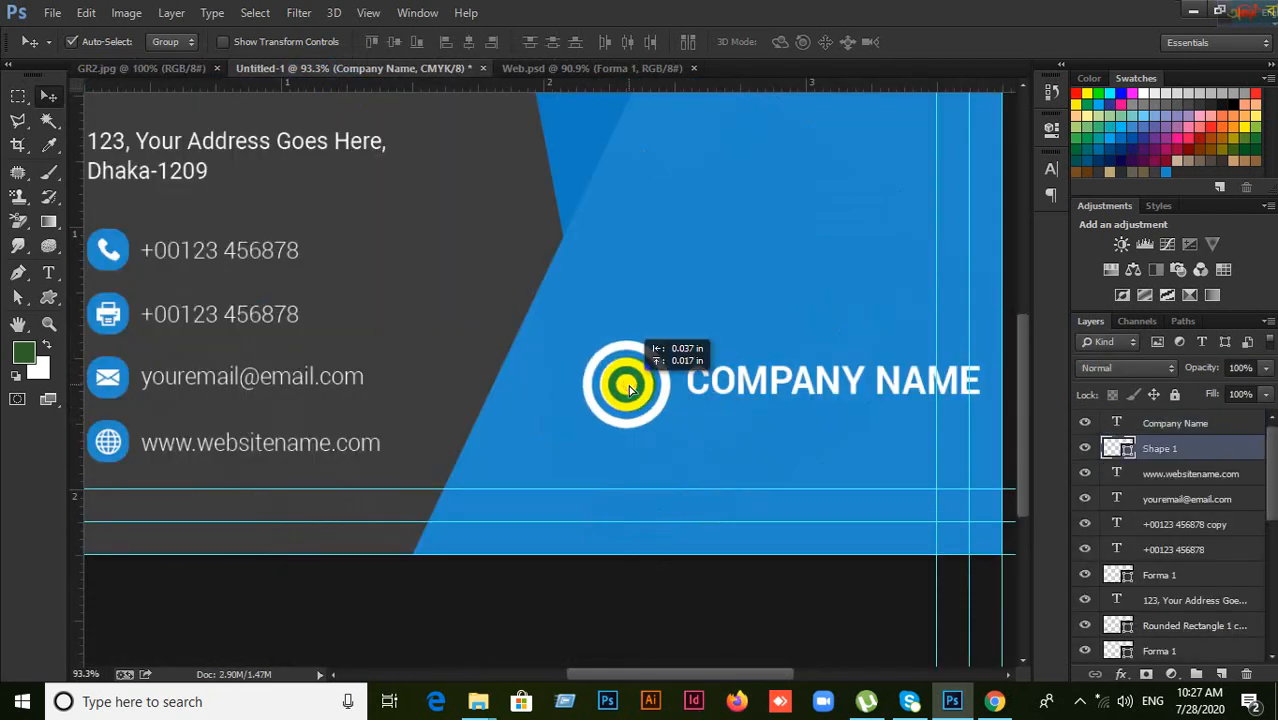
{"action": "left_click", "coordinate": [139, 70]}
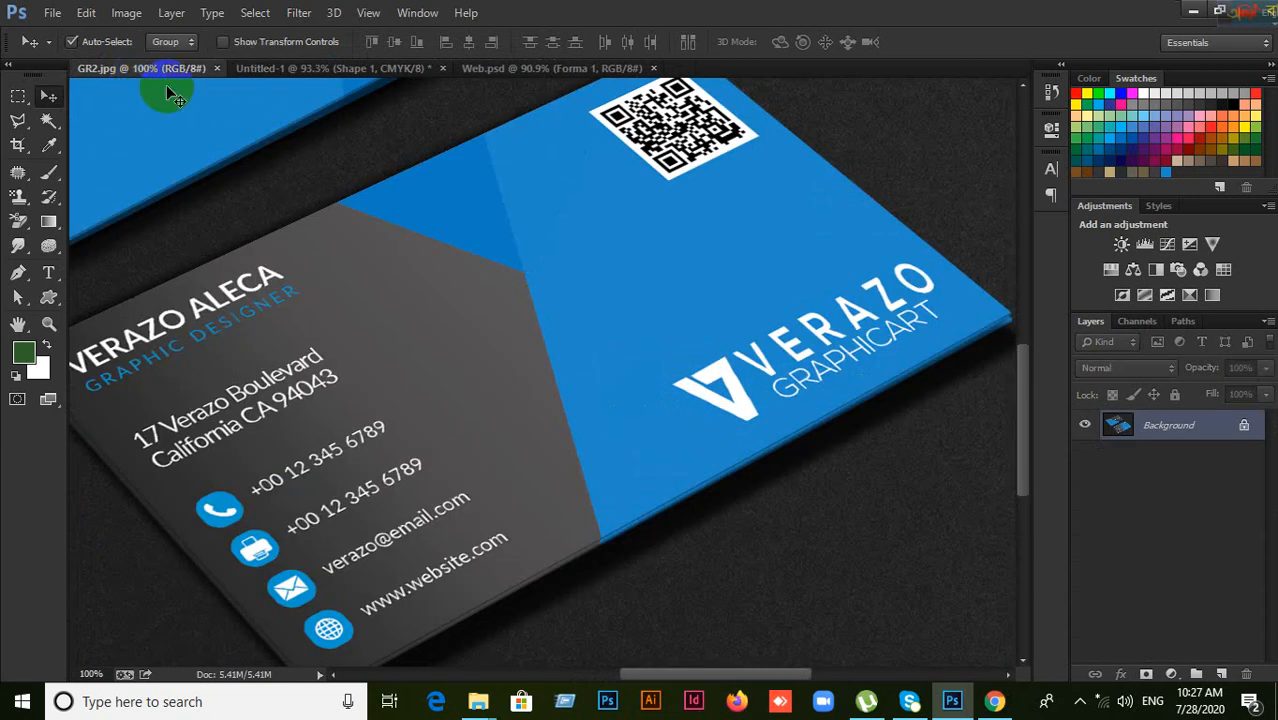
{"action": "left_click", "coordinate": [334, 68]}
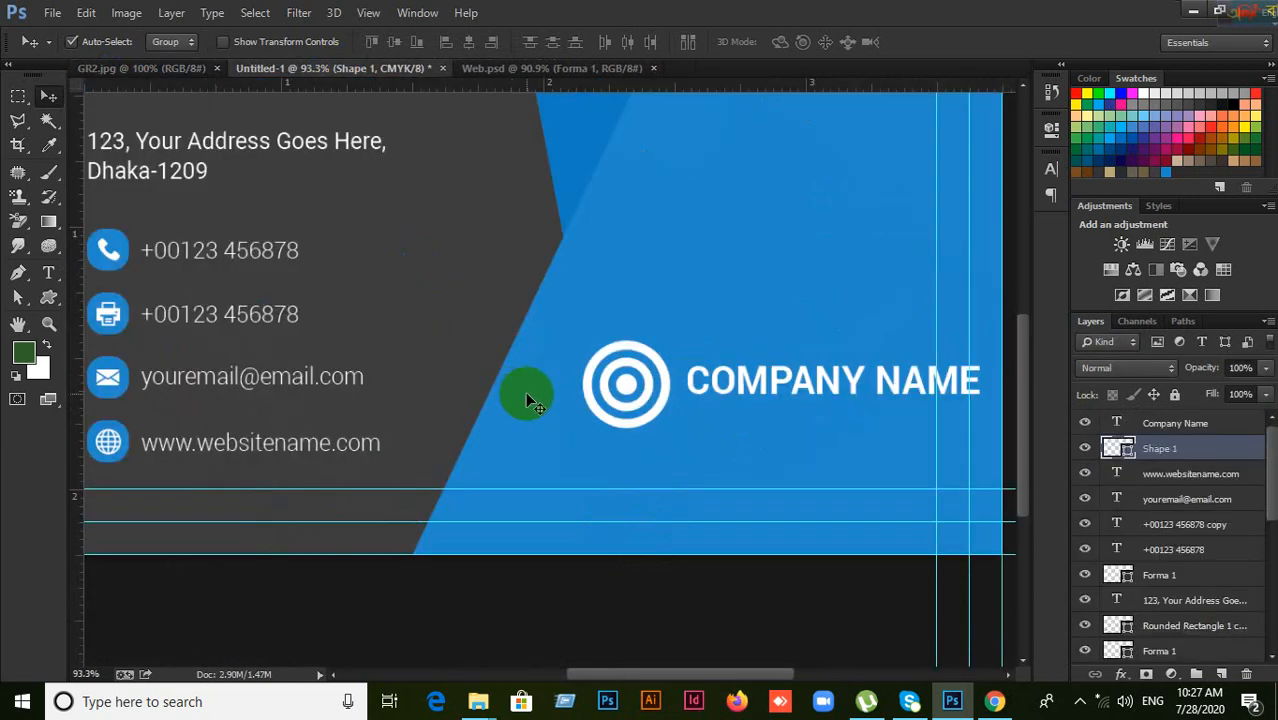
Step: Move both up, centre the logo above COMPANY NAME, and duplicate the name below
{"action": "scroll", "coordinate": [530, 400], "scroll_direction": "up", "scroll_amount": 2}
{"action": "left_click_drag", "start_coordinate": [621, 501], "coordinate": [815, 229]}
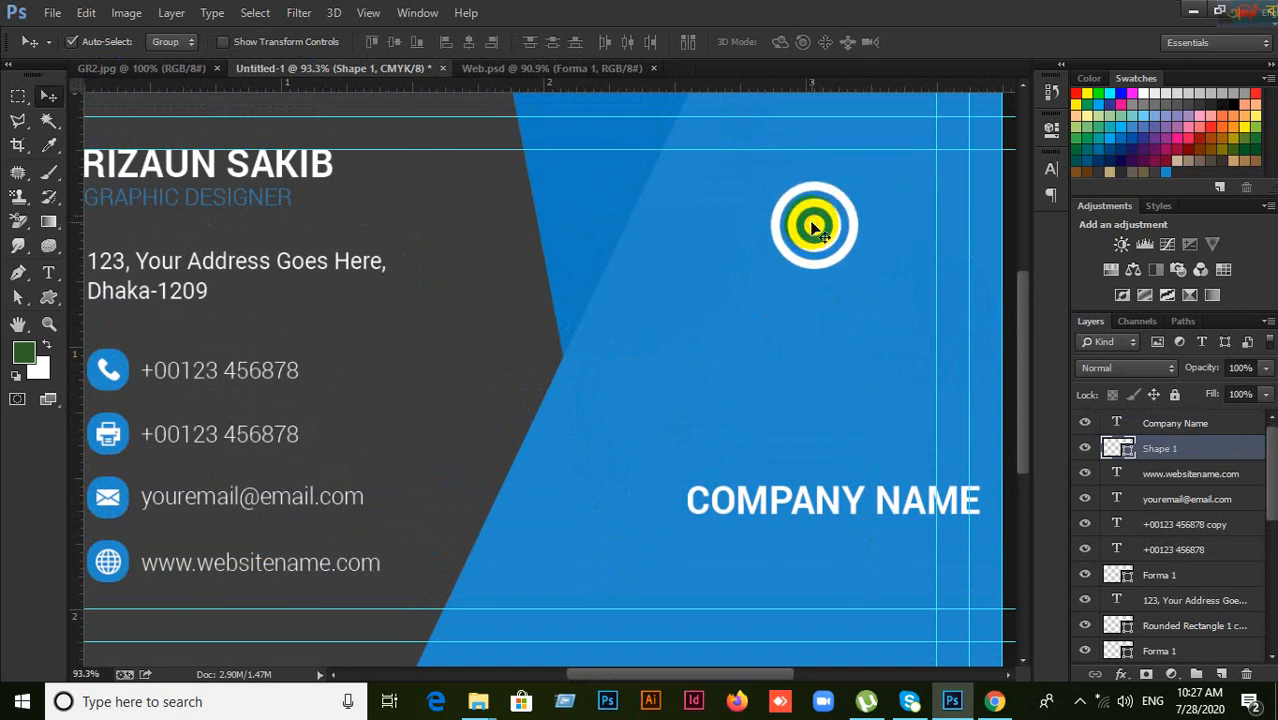
{"action": "left_click_drag", "start_coordinate": [811, 510], "coordinate": [773, 352]}
{"action": "left_click_drag", "start_coordinate": [812, 222], "coordinate": [767, 206]}
{"action": "left_click_drag", "start_coordinate": [776, 346], "coordinate": [765, 280]}
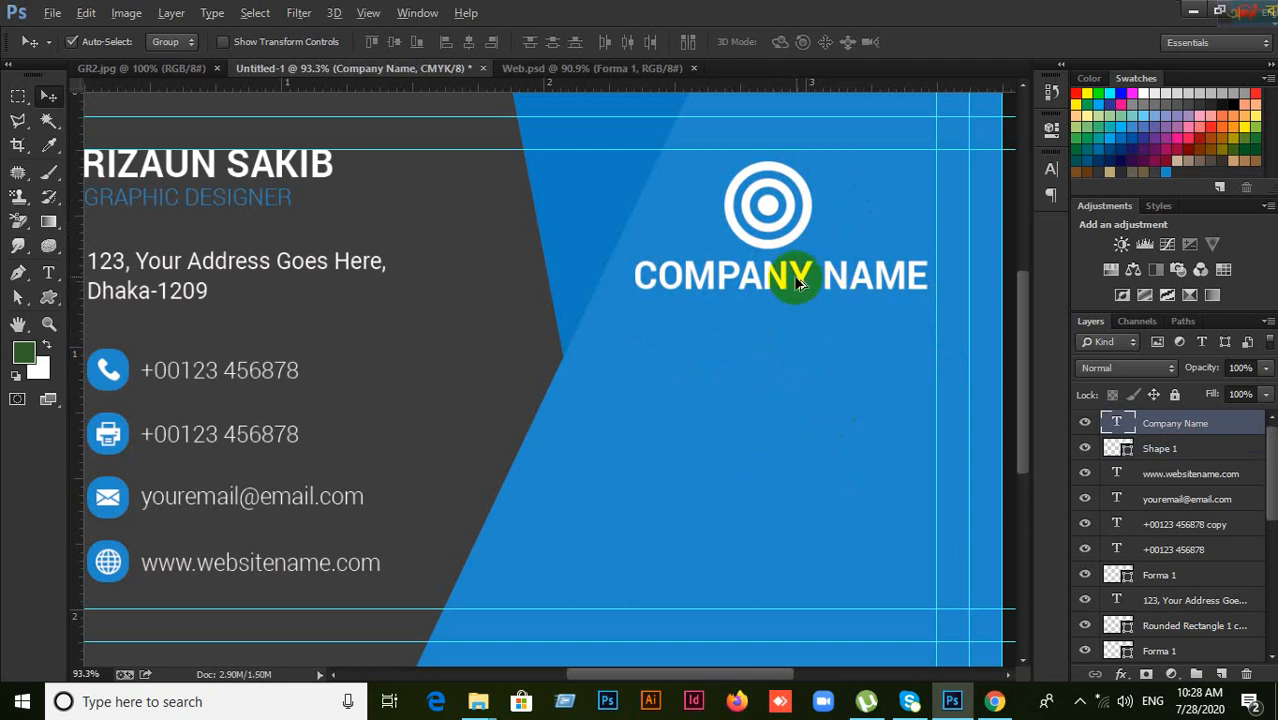
{"action": "left_click_drag", "start_coordinate": [800, 284], "coordinate": [798, 322]}
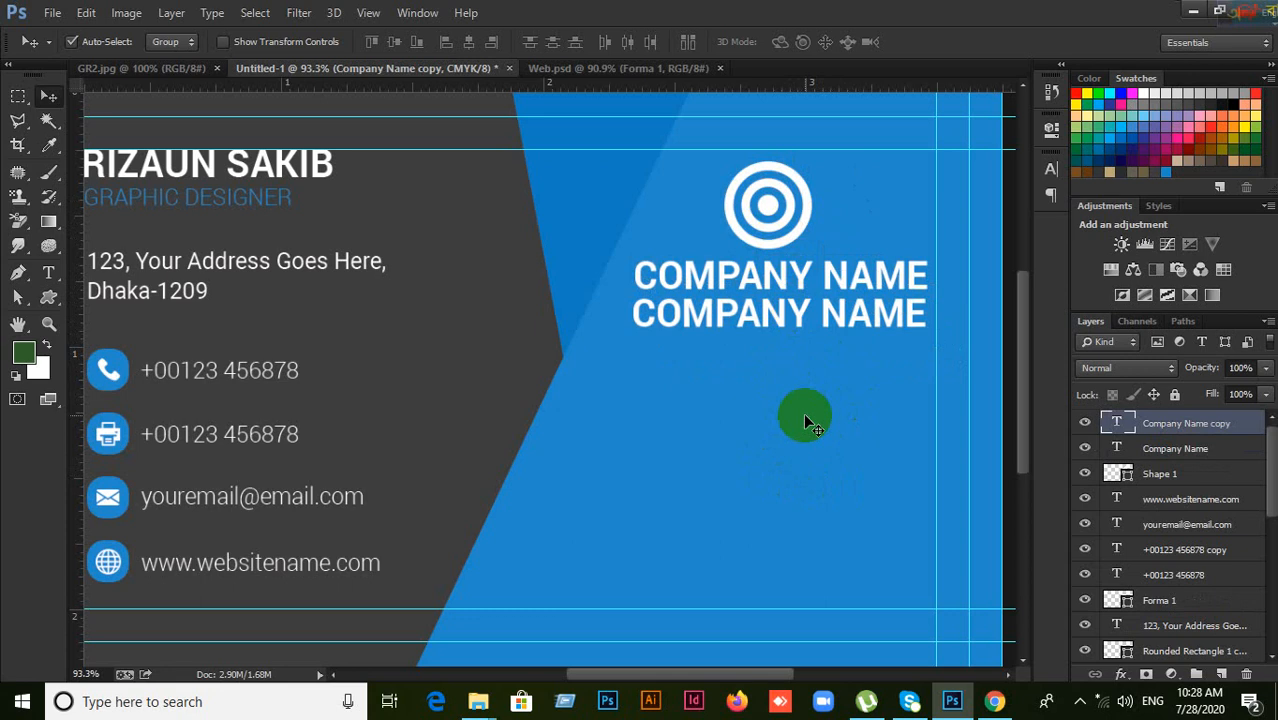
Step: Retype the Company Name copy line as TAGLINES HERE and commit it
{"action": "double_click", "coordinate": [1115, 423]}
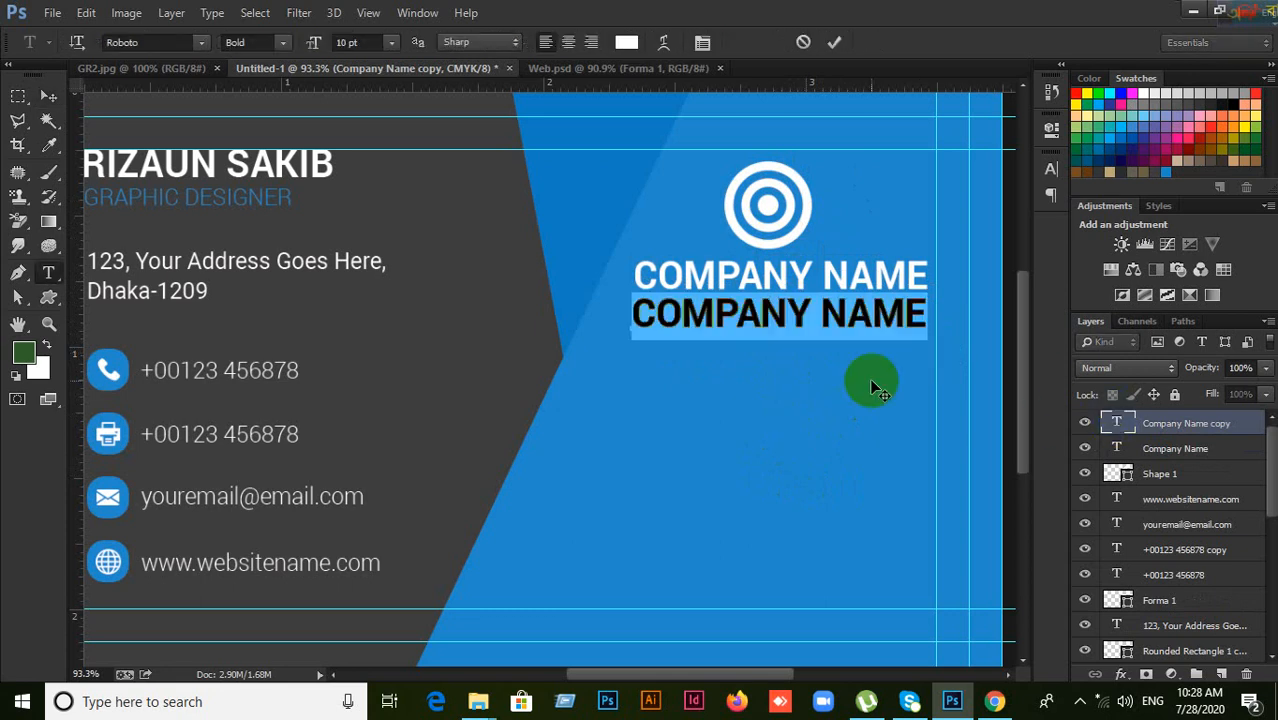
{"action": "type", "text": "TAGLINES HERE"}
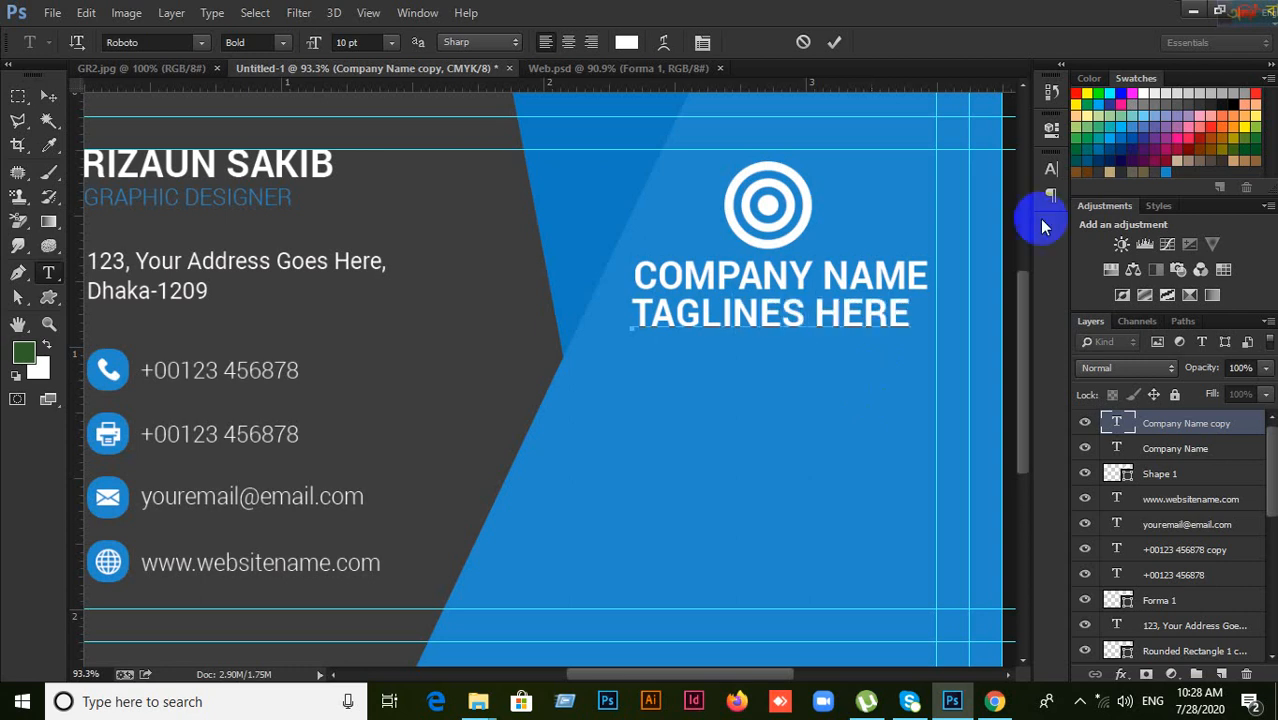
{"action": "left_click", "coordinate": [830, 42]}
{"action": "key", "text": "v"}
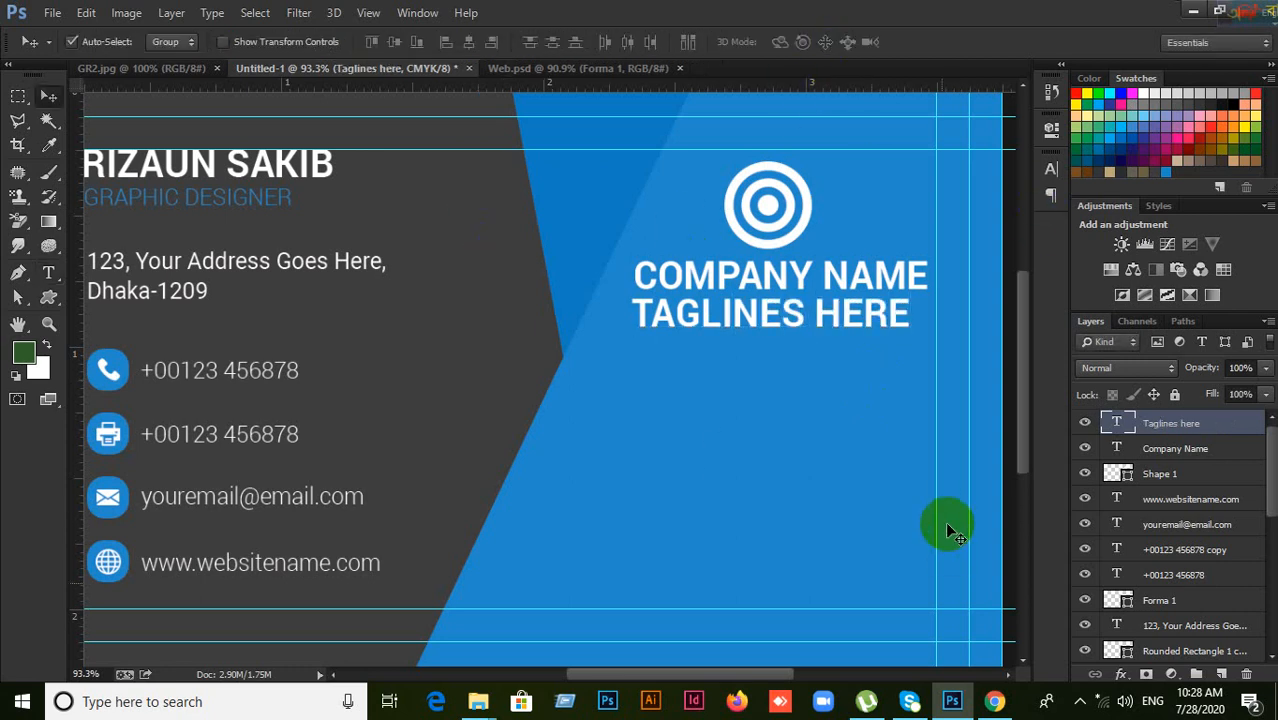
{"action": "left_click", "coordinate": [993, 700]}
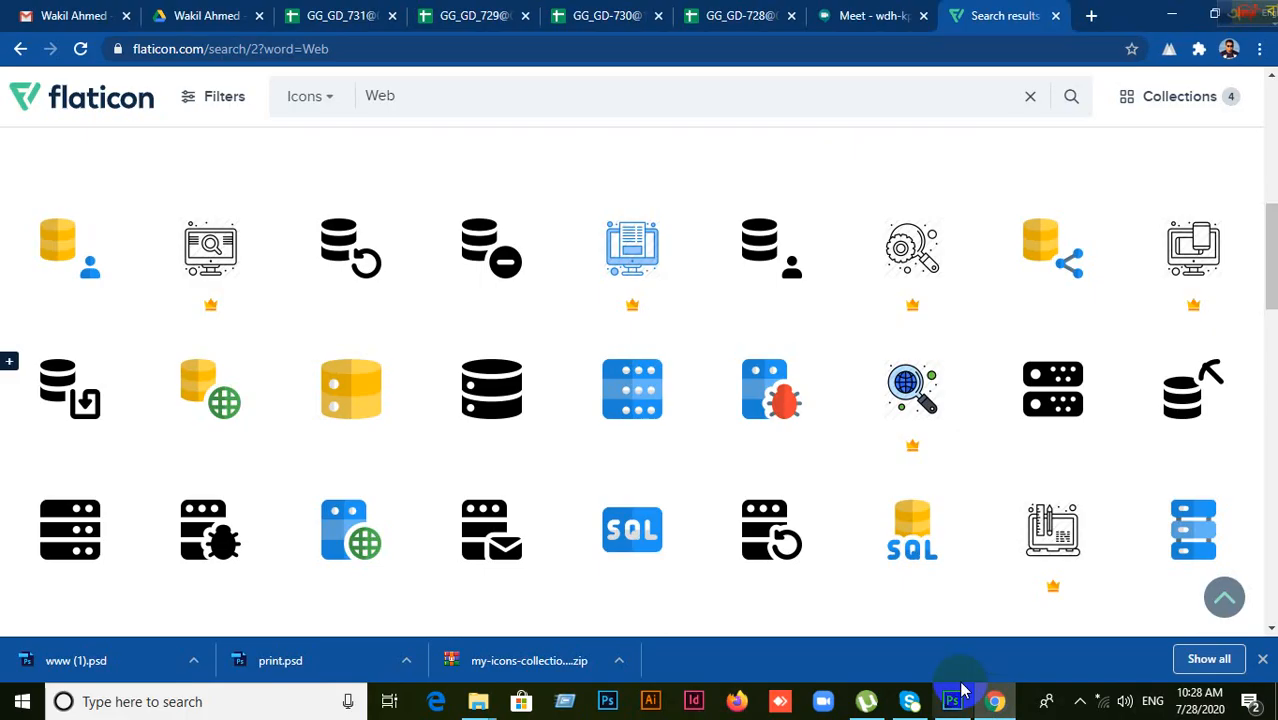
Step: Close the dropped Meet tab and reload the Meet call link in a new tab
{"action": "left_click", "coordinate": [845, 14]}
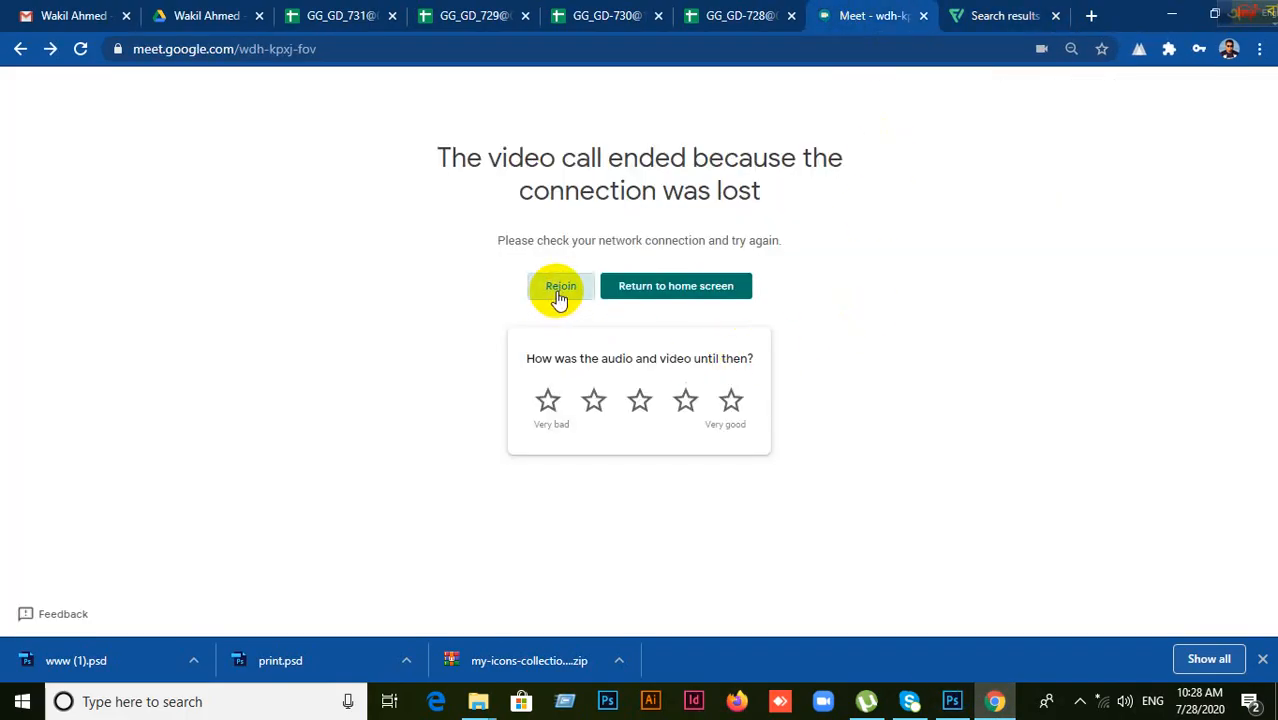
{"action": "left_click", "coordinate": [926, 17]}
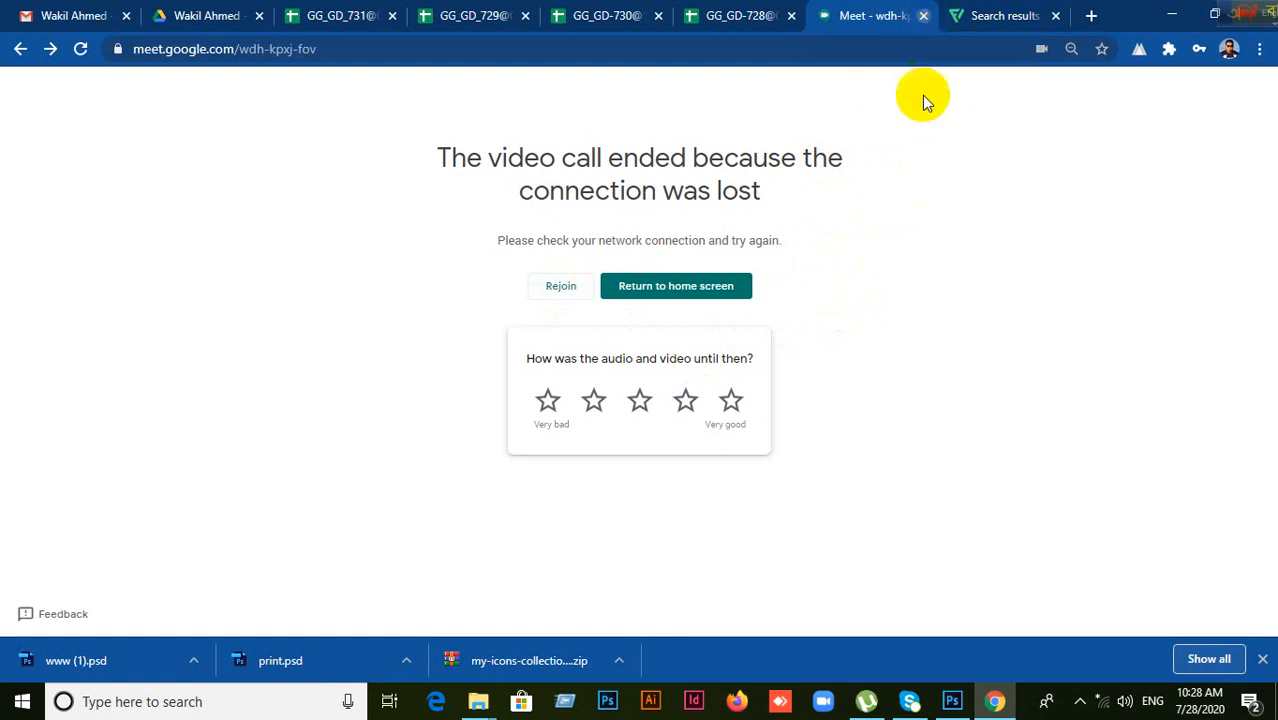
{"action": "left_click", "coordinate": [1092, 17]}
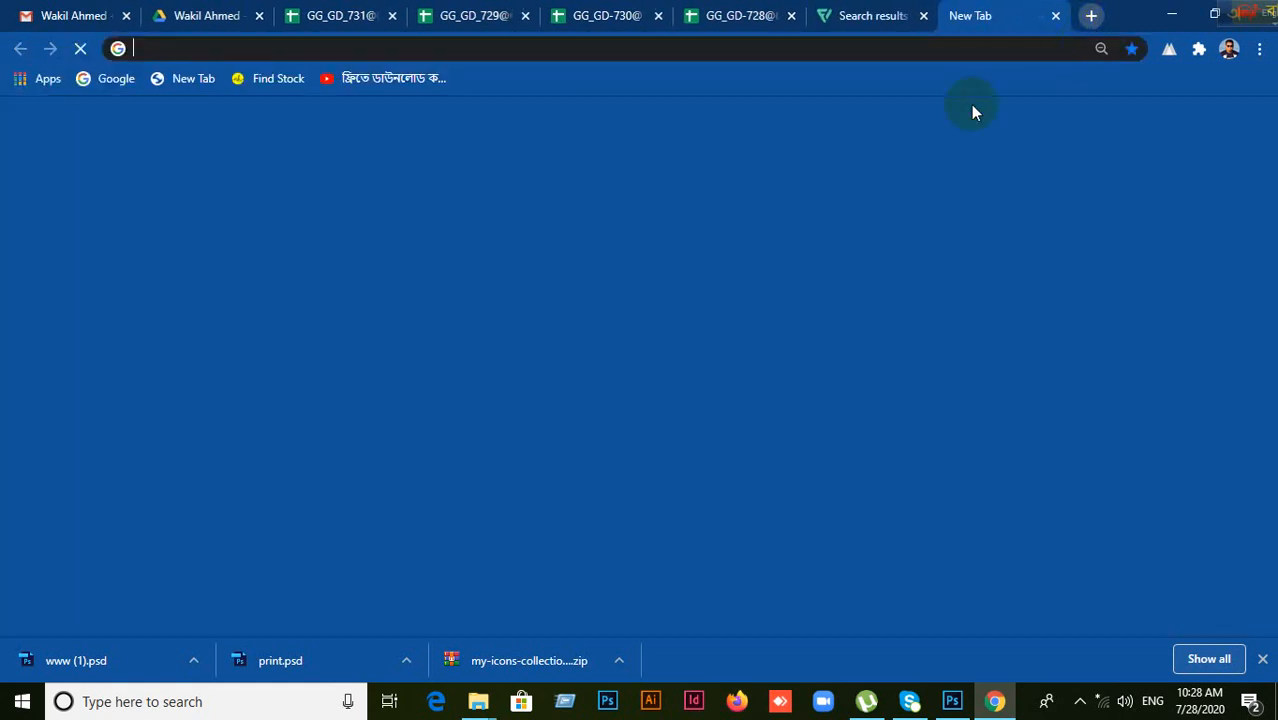
{"action": "type", "text": "m"}
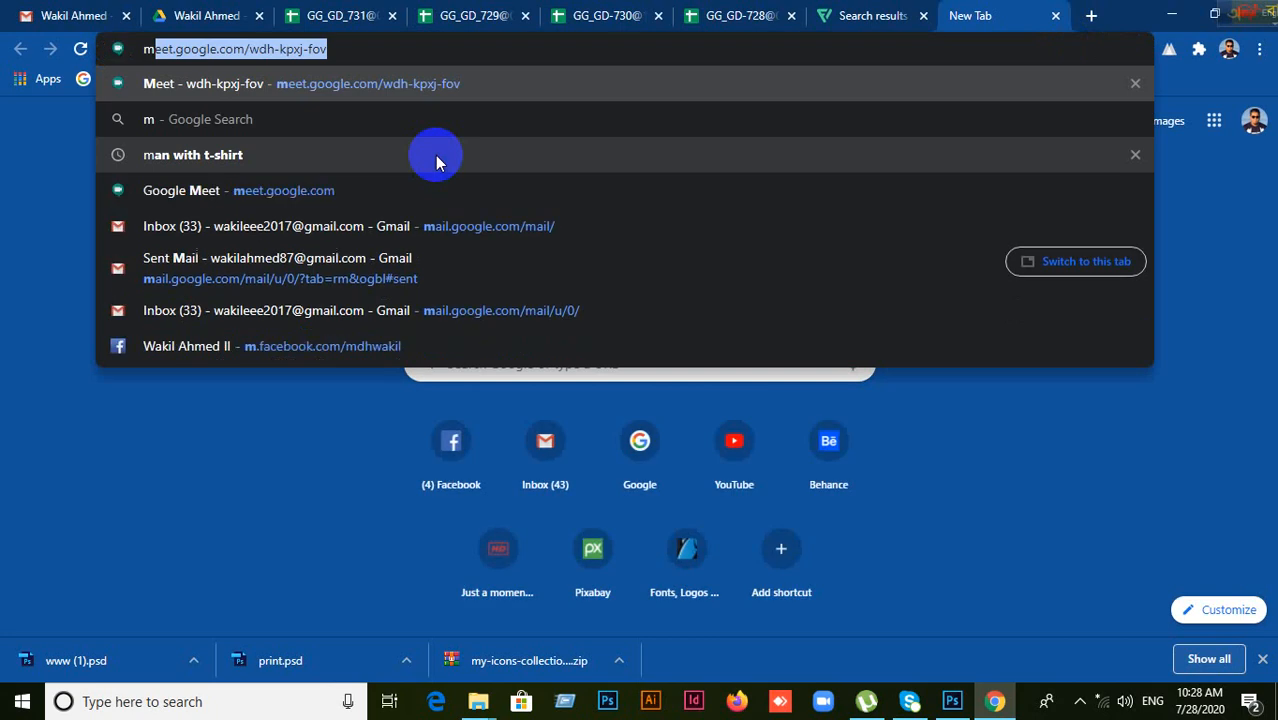
{"action": "key", "text": "Return"}
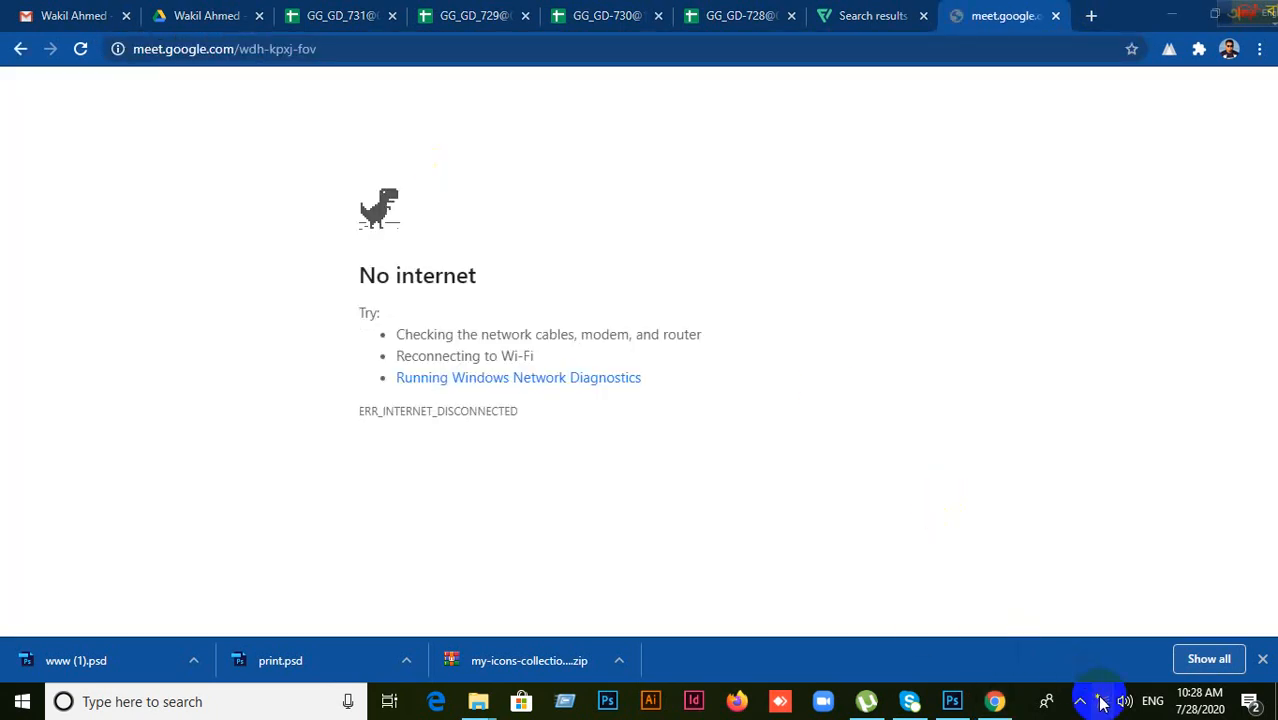
Step: Reconnect to a Wi-Fi network from the taskbar network list
{"action": "left_click", "coordinate": [965, 366]}
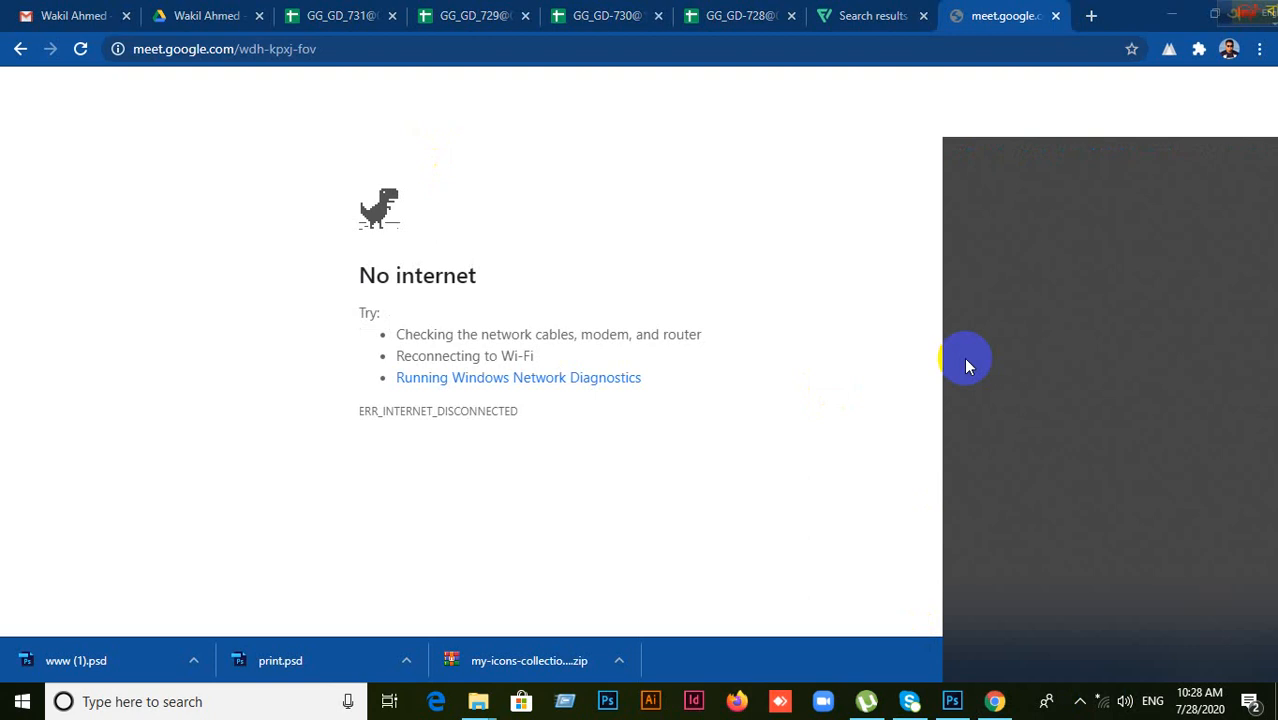
{"action": "left_click", "coordinate": [1010, 190]}
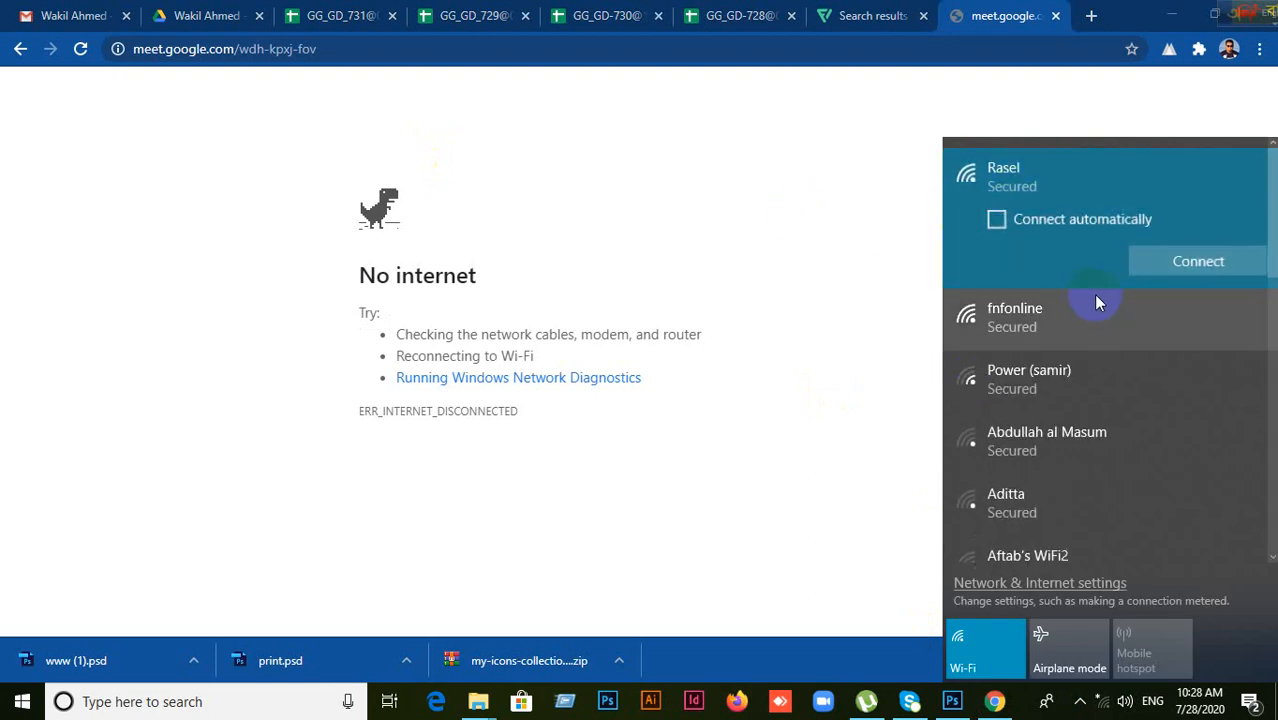
{"action": "left_click", "coordinate": [1150, 259]}
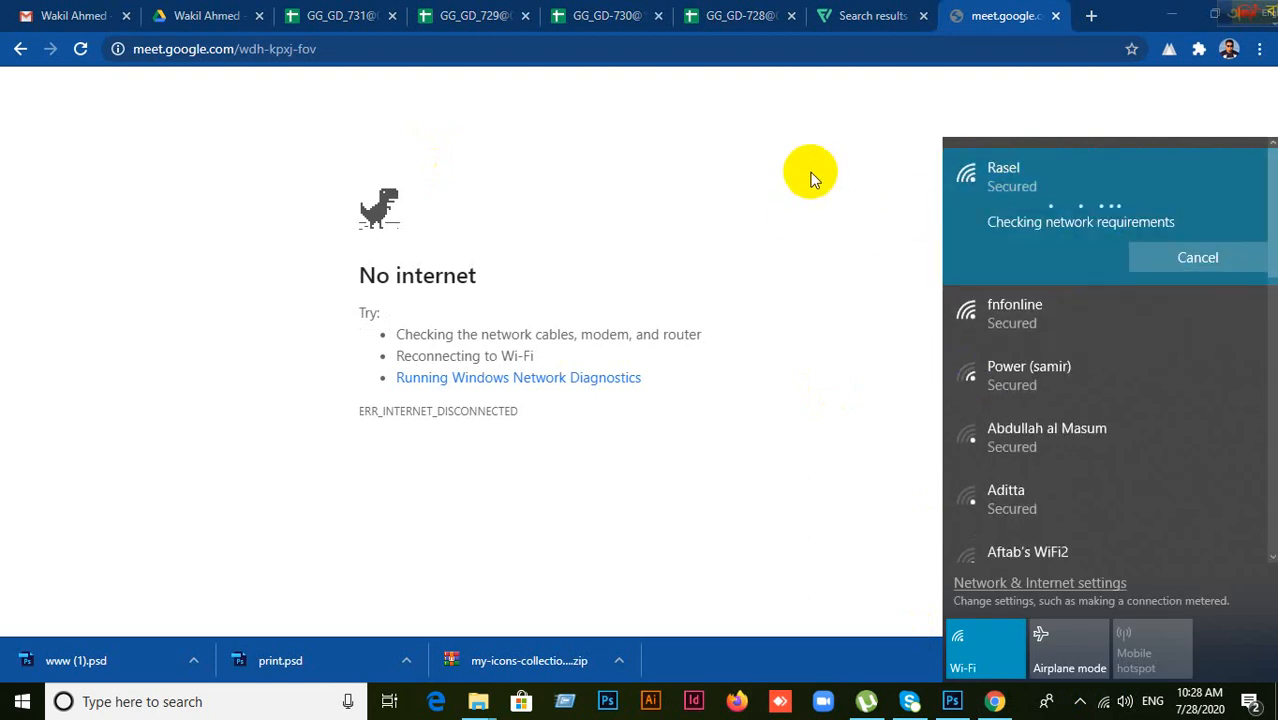
{"action": "left_click", "coordinate": [823, 155]}
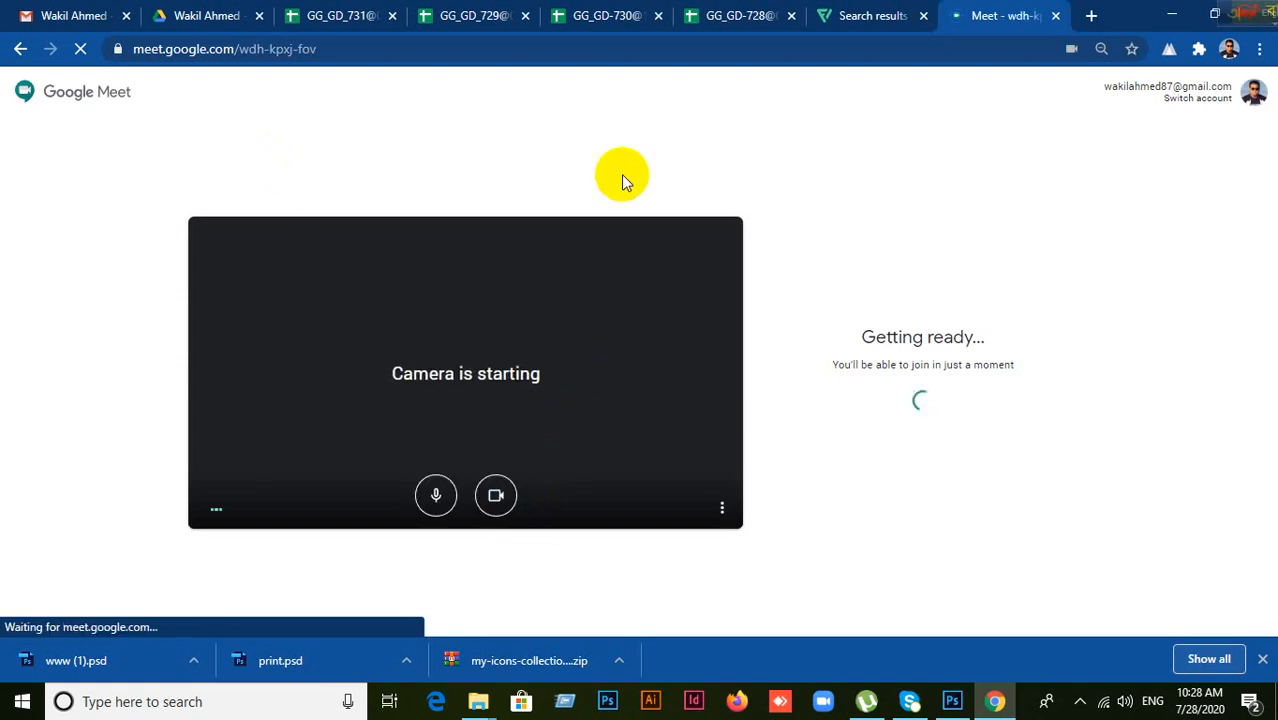
Step: Join the Meet call with the camera off, then unmute the microphone
{"action": "left_click", "coordinate": [495, 498]}
{"action": "left_click", "coordinate": [866, 376]}
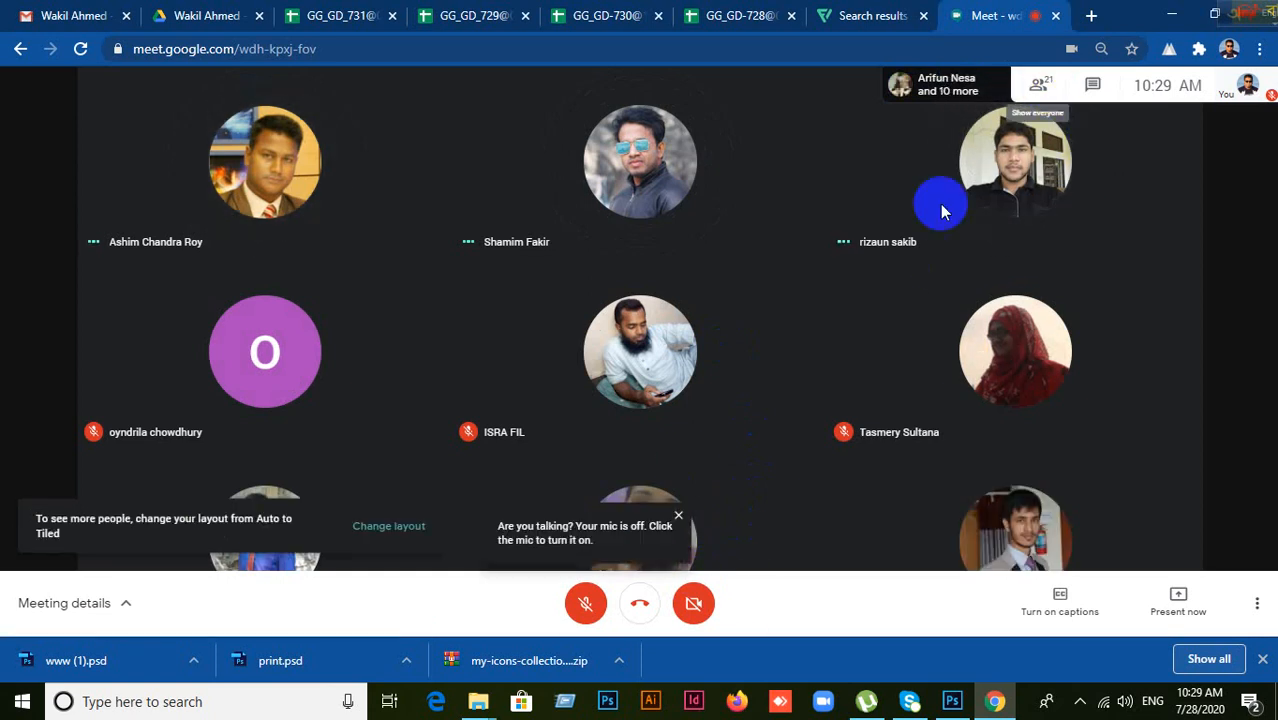
{"action": "left_click", "coordinate": [585, 602]}
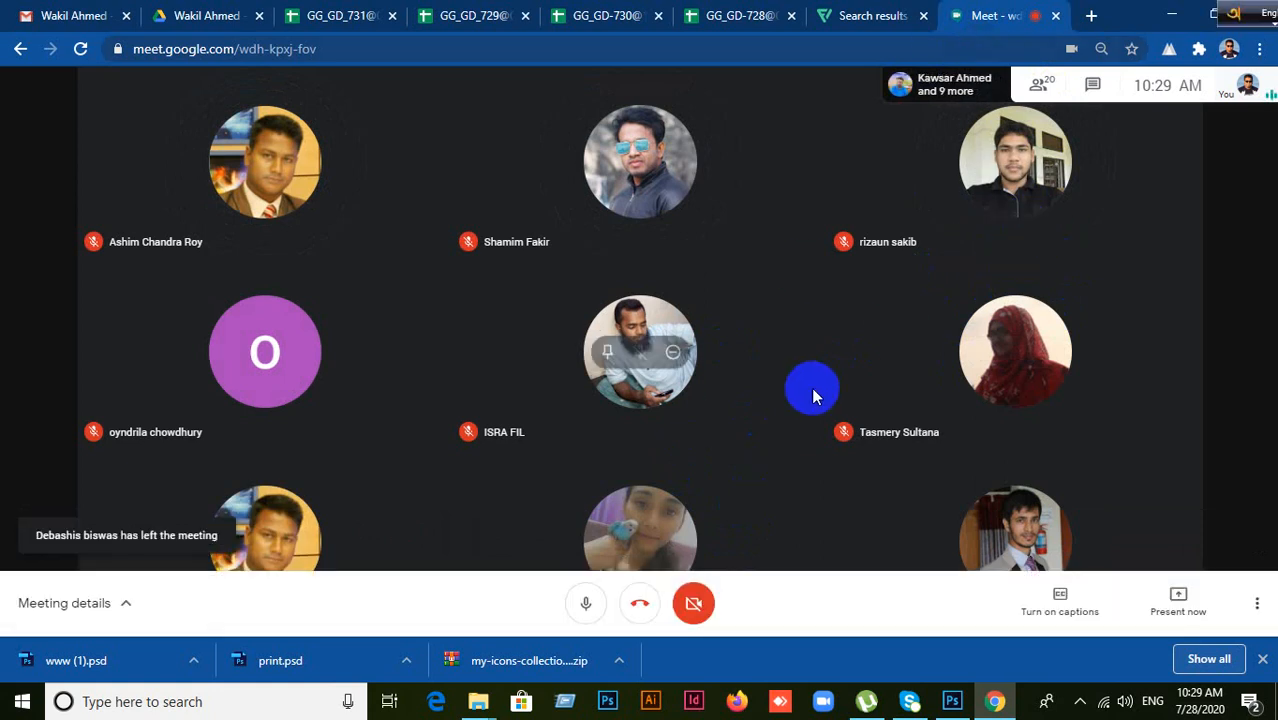
{"action": "mouse_move", "coordinate": [1047, 168]}
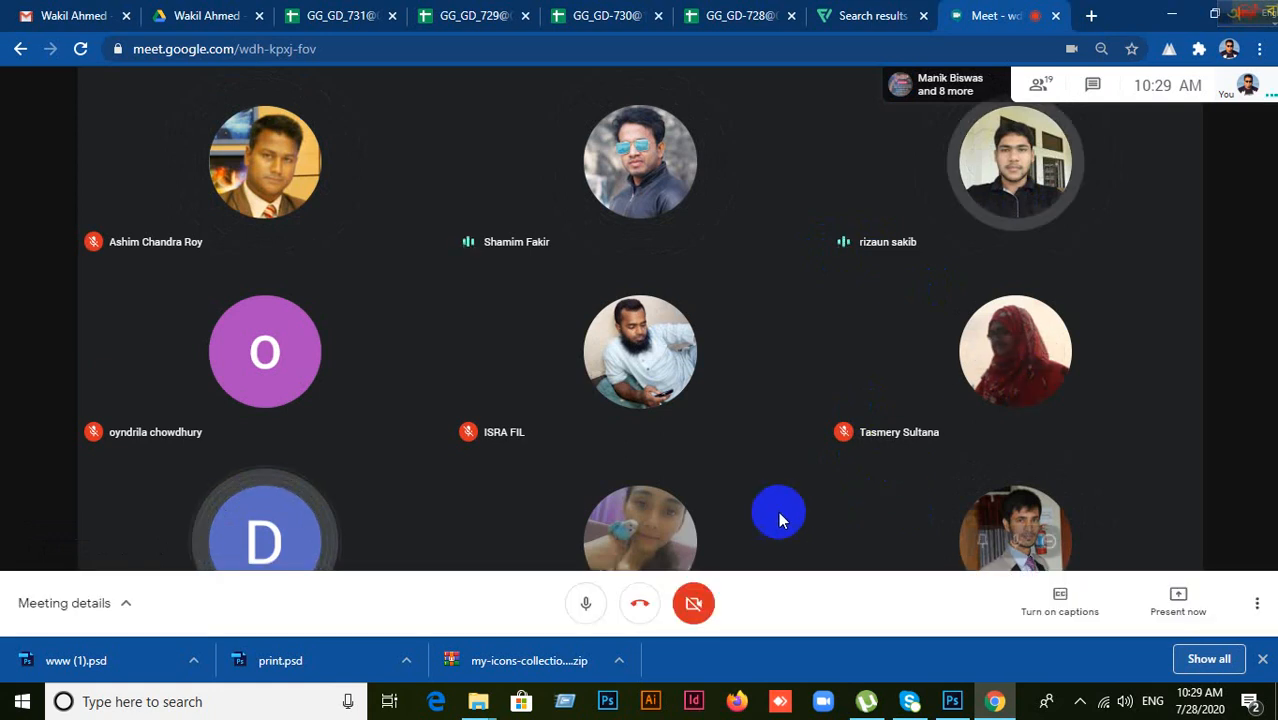
Step: Delete the target logo, COMPANY NAME and TAGLINES HERE from the blue panel
{"action": "mouse_move", "coordinate": [983, 553]}
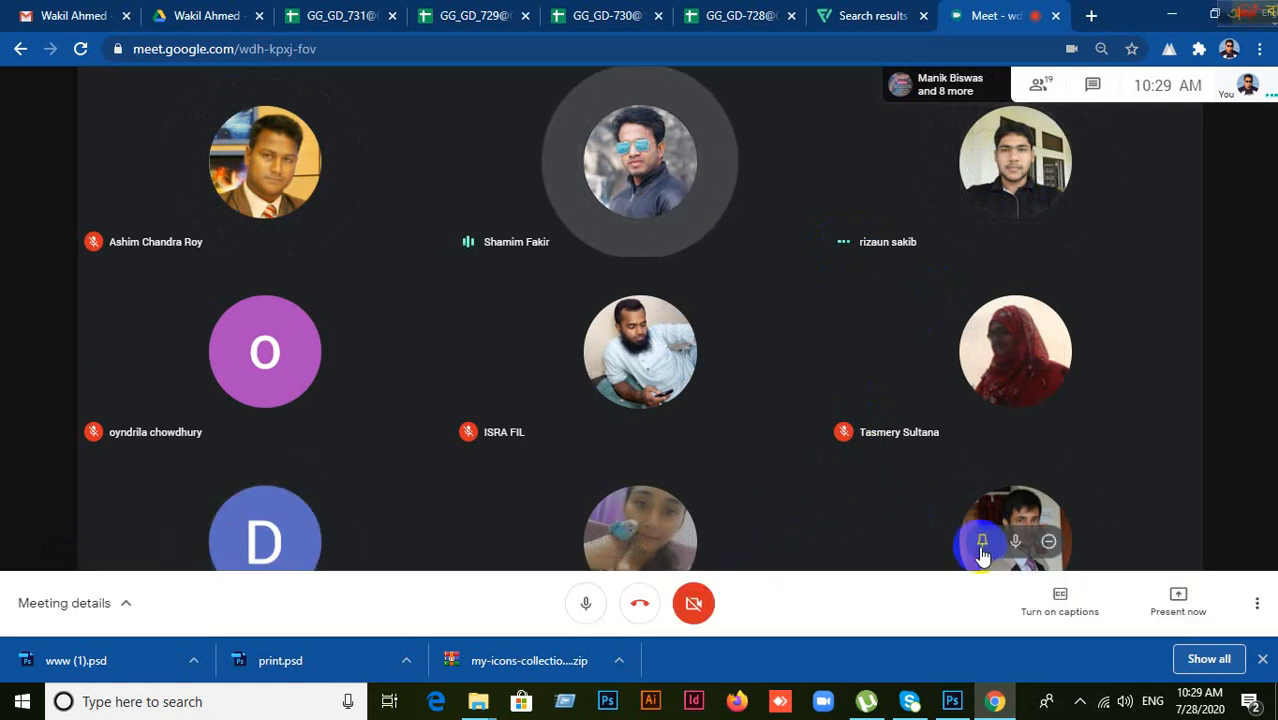
{"action": "left_click", "coordinate": [952, 701]}
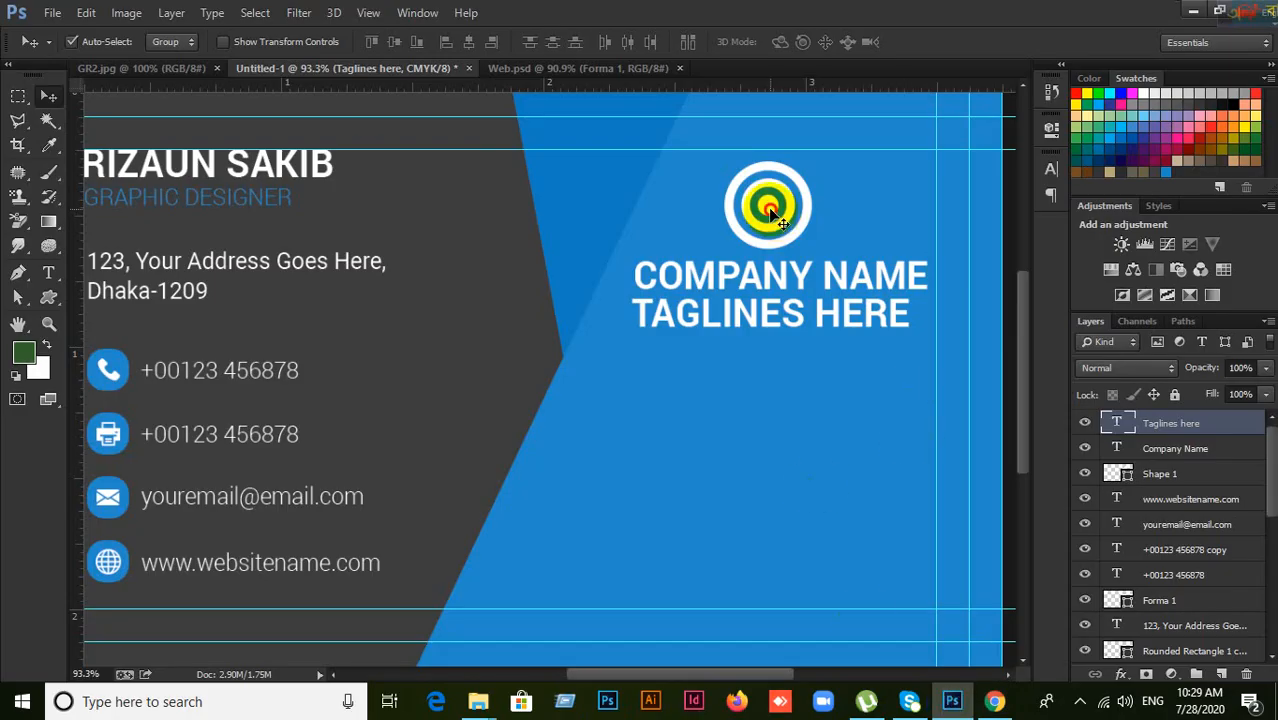
{"action": "mouse_move", "coordinate": [770, 208]}
{"action": "left_mouse_down"}
{"action": "mouse_move", "coordinate": [749, 210]}
{"action": "mouse_move", "coordinate": [760, 229]}
{"action": "left_mouse_up"}
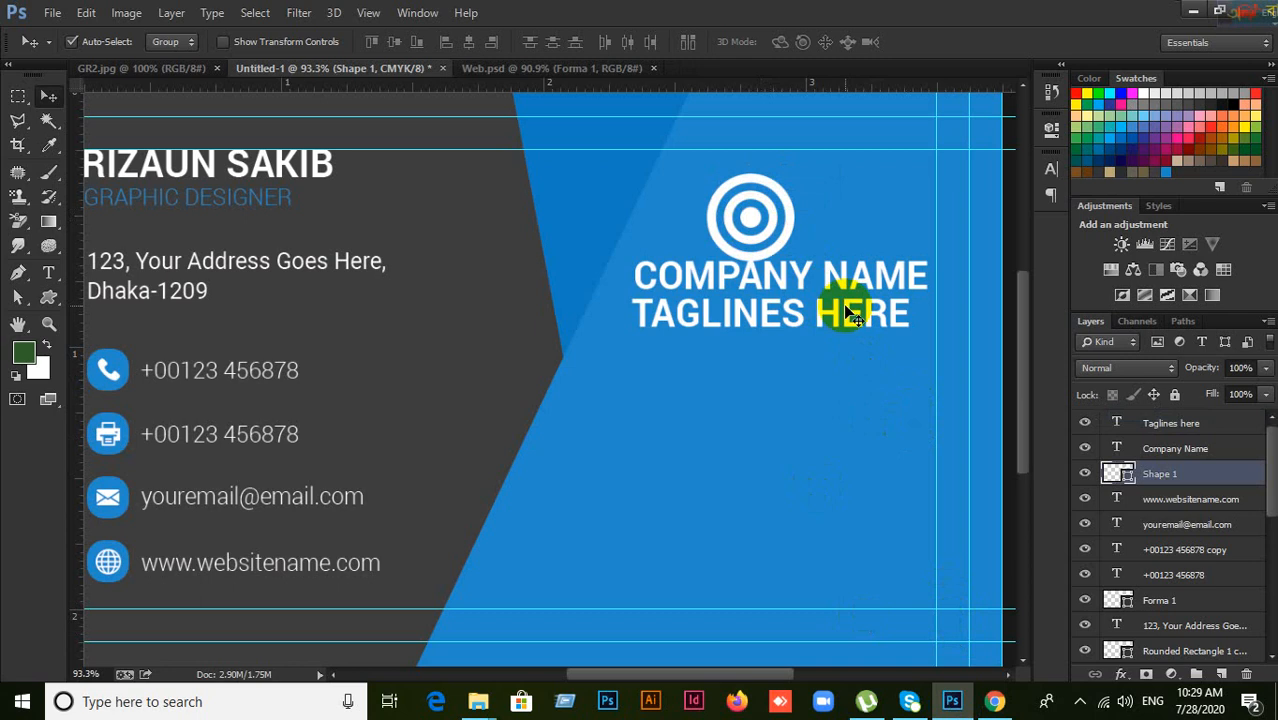
{"action": "key", "text": "Delete"}
{"action": "left_click", "coordinate": [780, 285]}
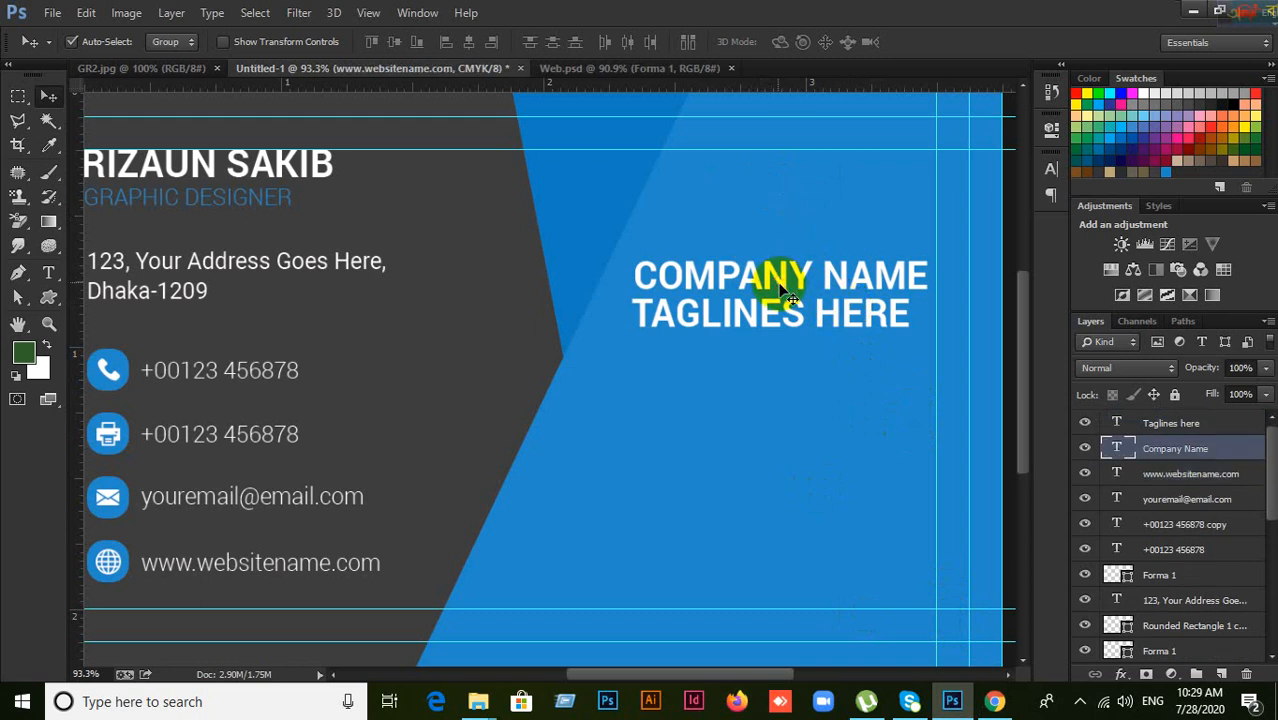
{"action": "key", "text": "Delete"}
{"action": "left_click", "coordinate": [770, 322]}
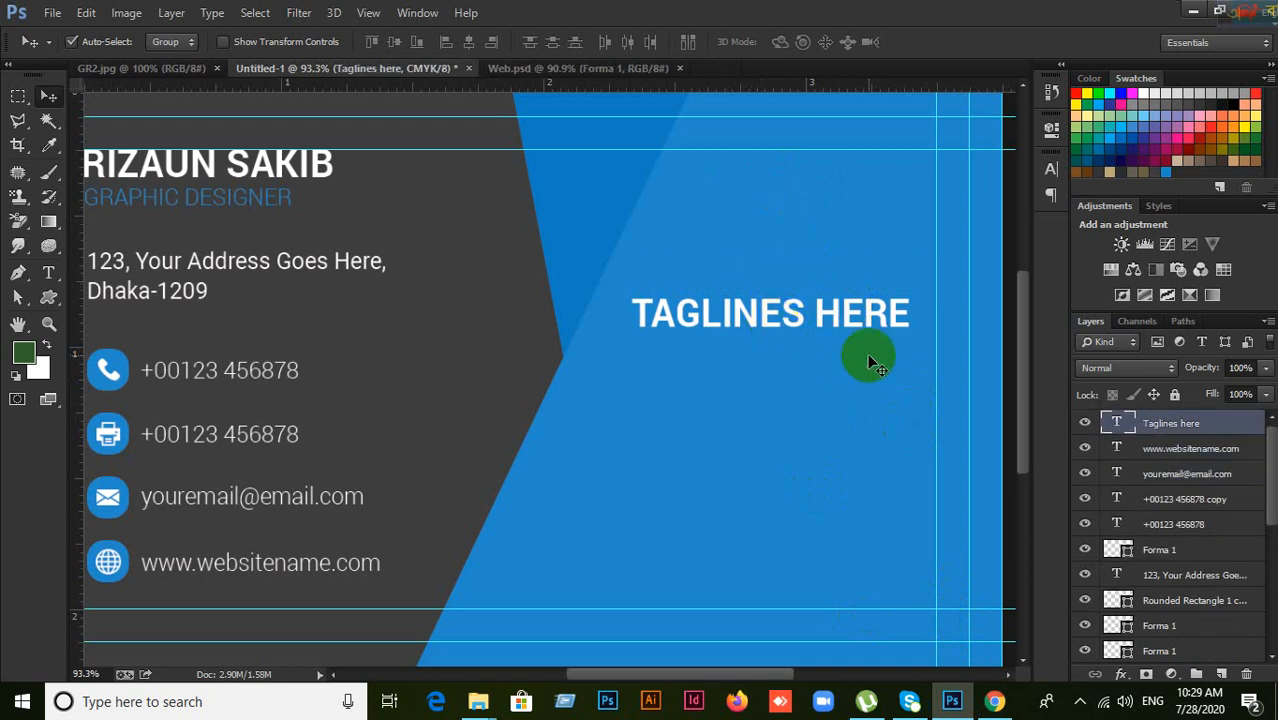
{"action": "key", "text": "Delete"}
Step: Check the reference photo, then select the Custom Shape tool and open its shape picker
{"action": "scroll", "coordinate": [872, 360], "scroll_direction": "up", "scroll_amount": 4}
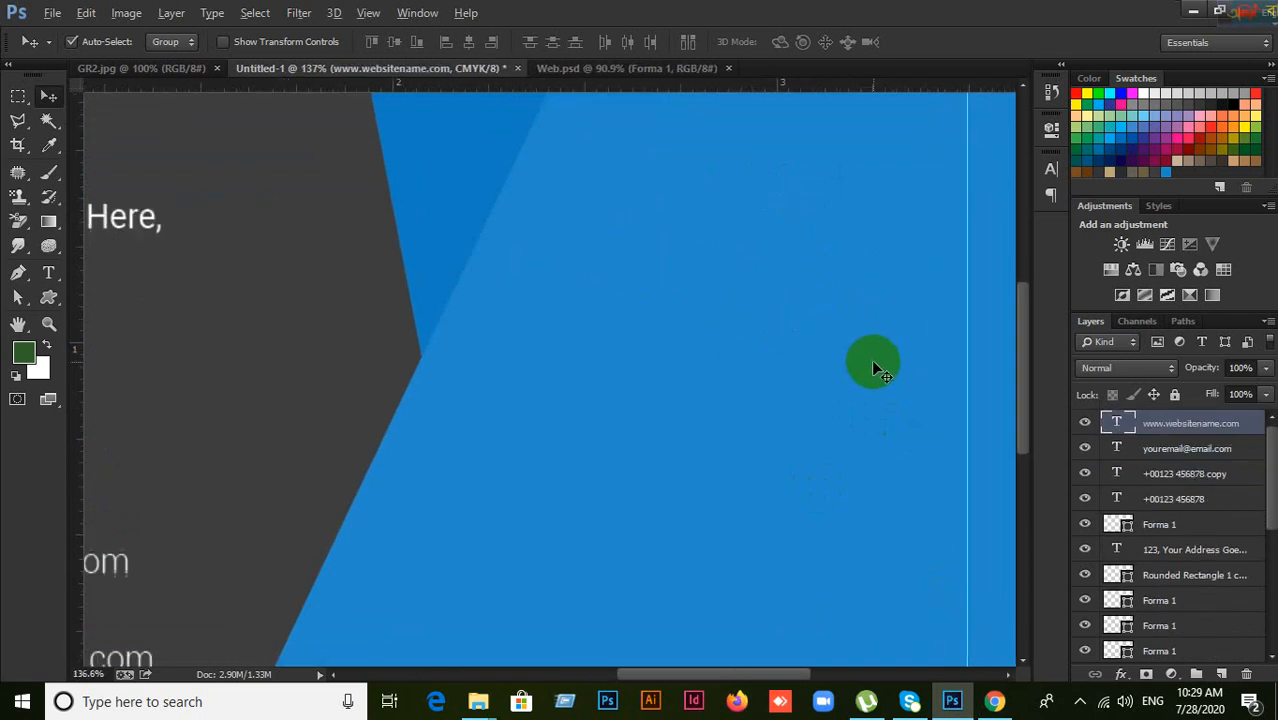
{"action": "scroll", "coordinate": [873, 360], "scroll_direction": "down", "scroll_amount": 3}
{"action": "left_click_drag", "start_coordinate": [938, 434], "coordinate": [850, 351]}
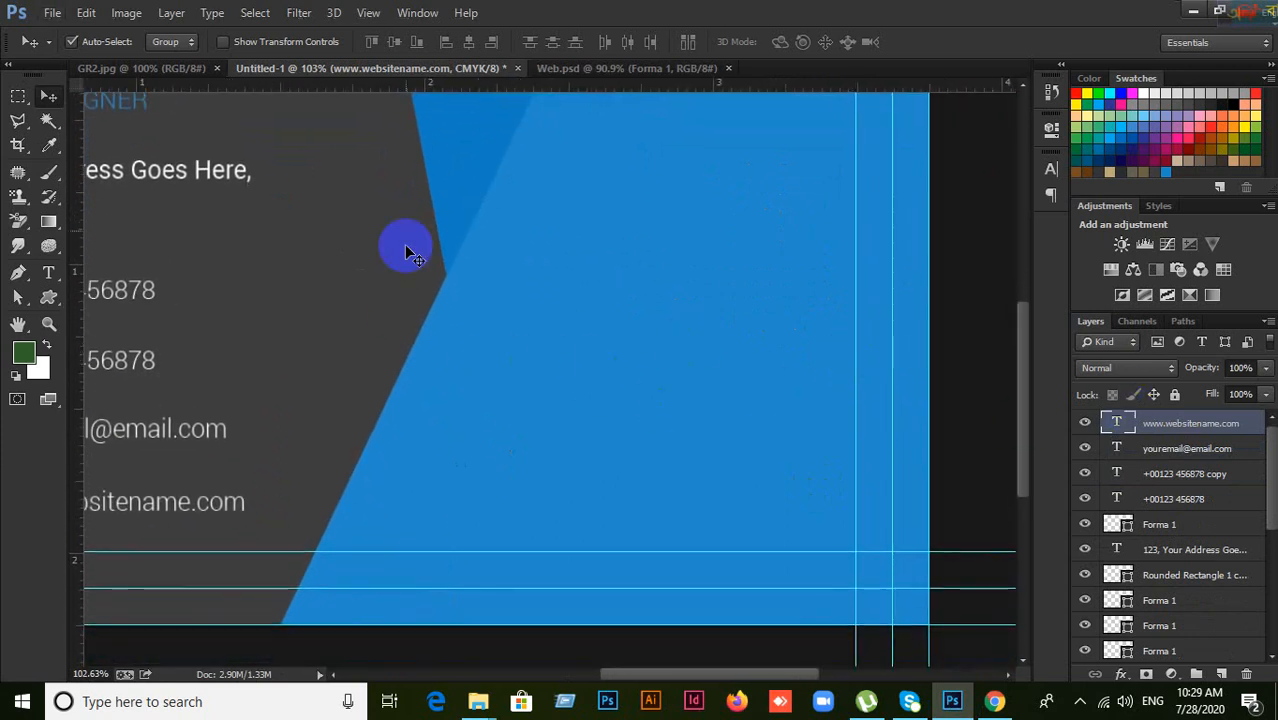
{"action": "left_click", "coordinate": [148, 68]}
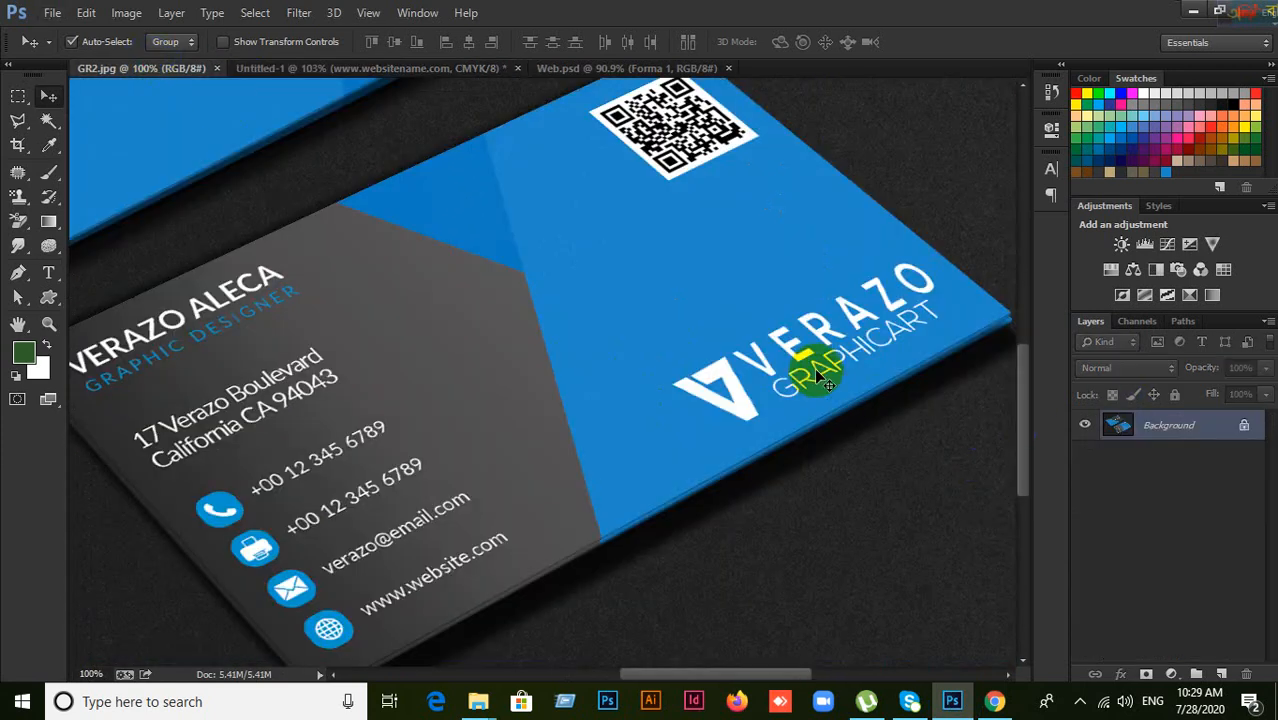
{"action": "left_click", "coordinate": [340, 70]}
{"action": "scroll", "coordinate": [423, 427], "scroll_direction": "up", "scroll_amount": 2}
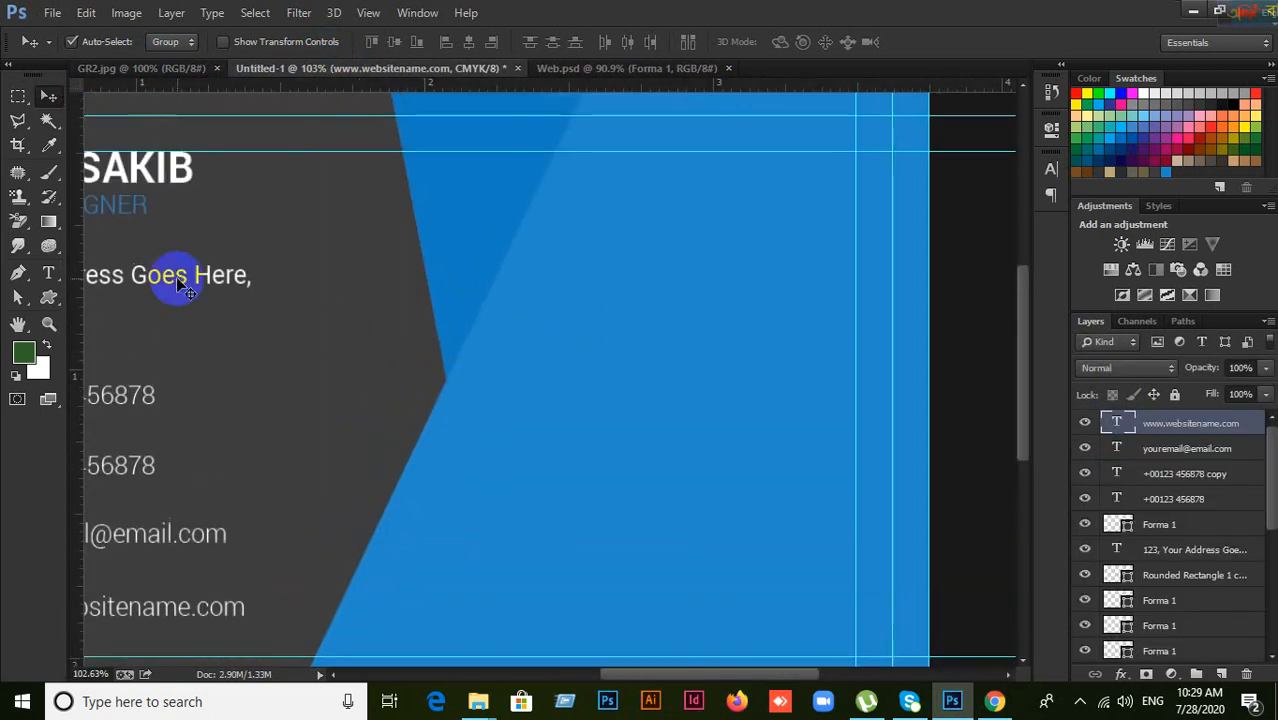
{"action": "left_click", "coordinate": [50, 298]}
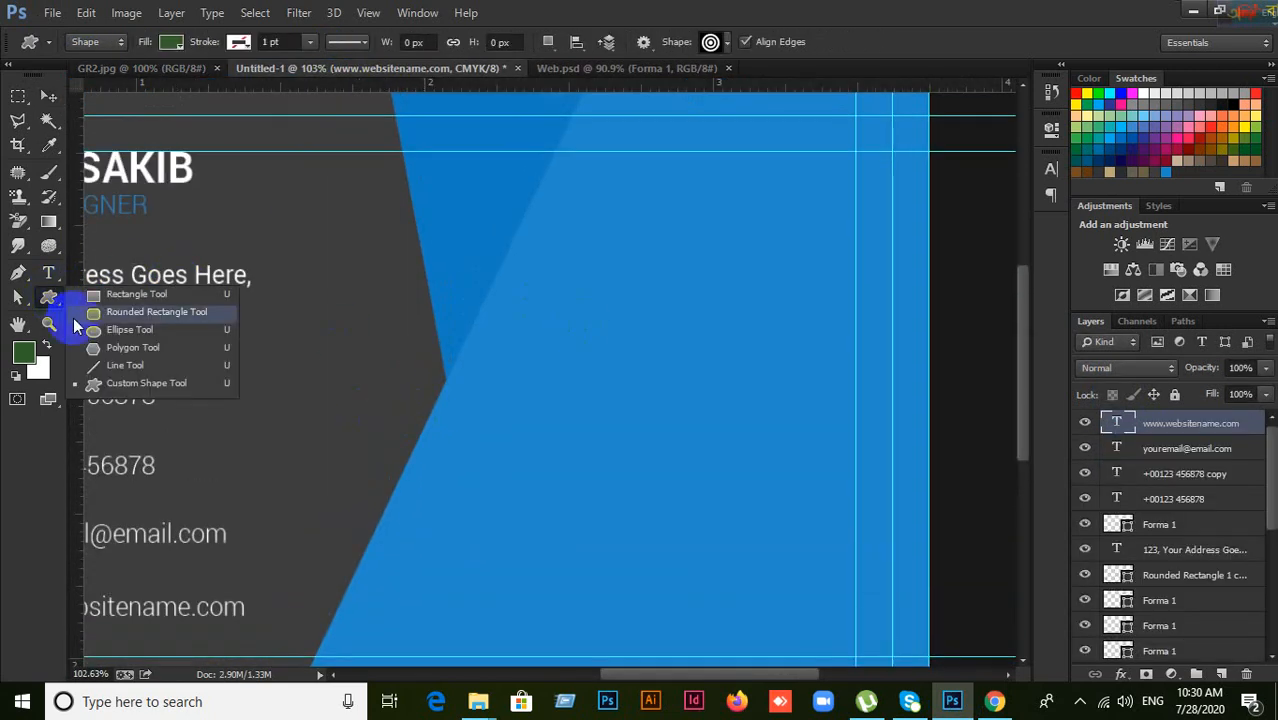
{"action": "left_click", "coordinate": [120, 380]}
{"action": "left_click", "coordinate": [712, 42]}
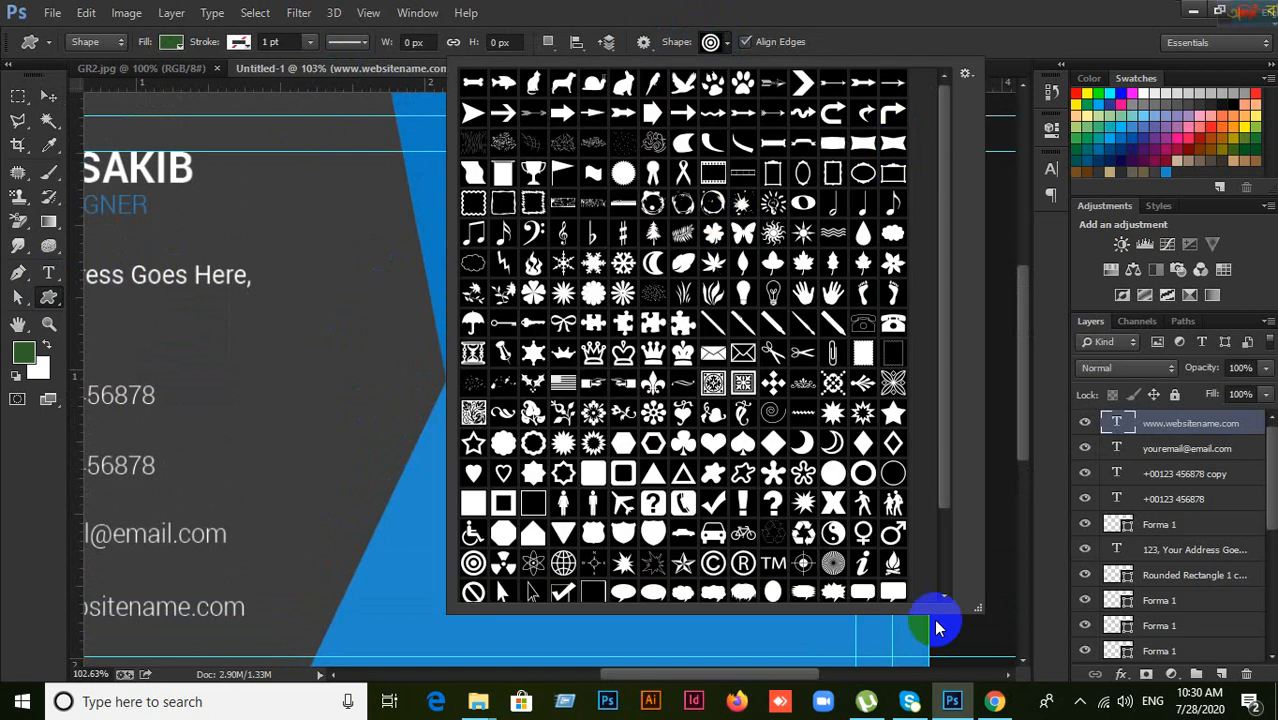
{"action": "left_click", "coordinate": [994, 701]}
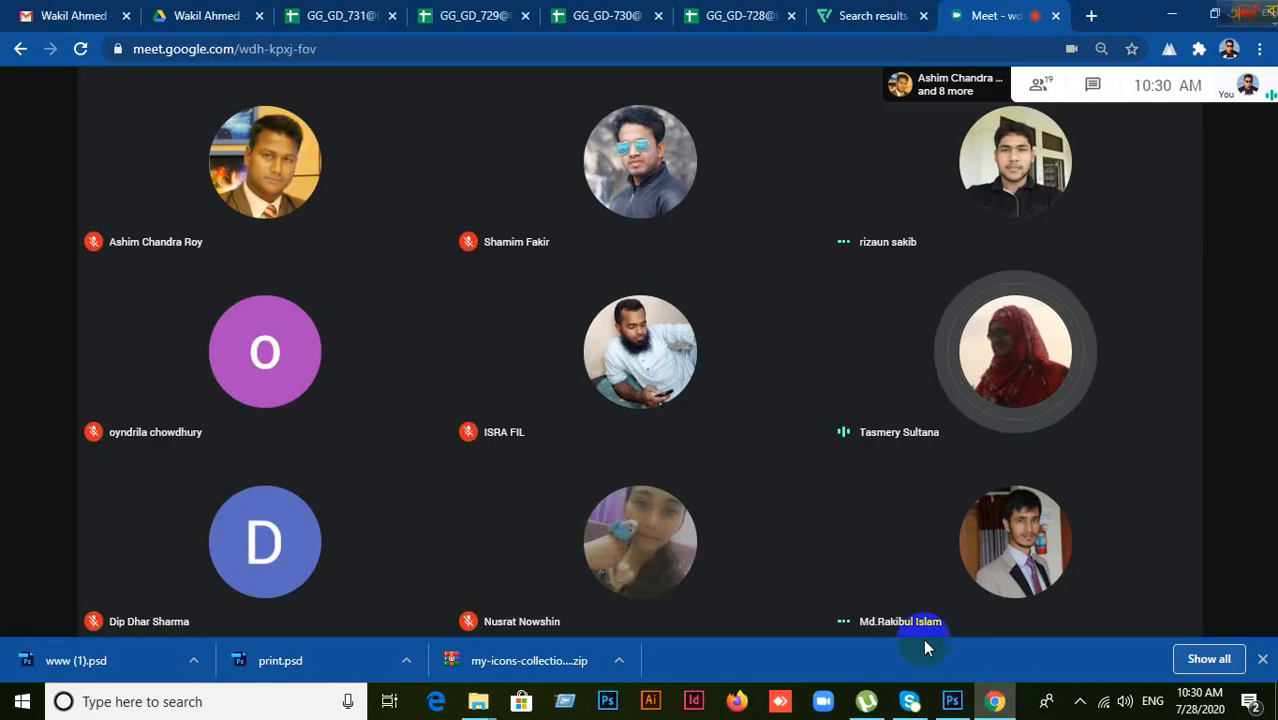
Step: Present your entire screen to the Meet call, then return to Photoshop
{"action": "left_click", "coordinate": [1180, 612]}
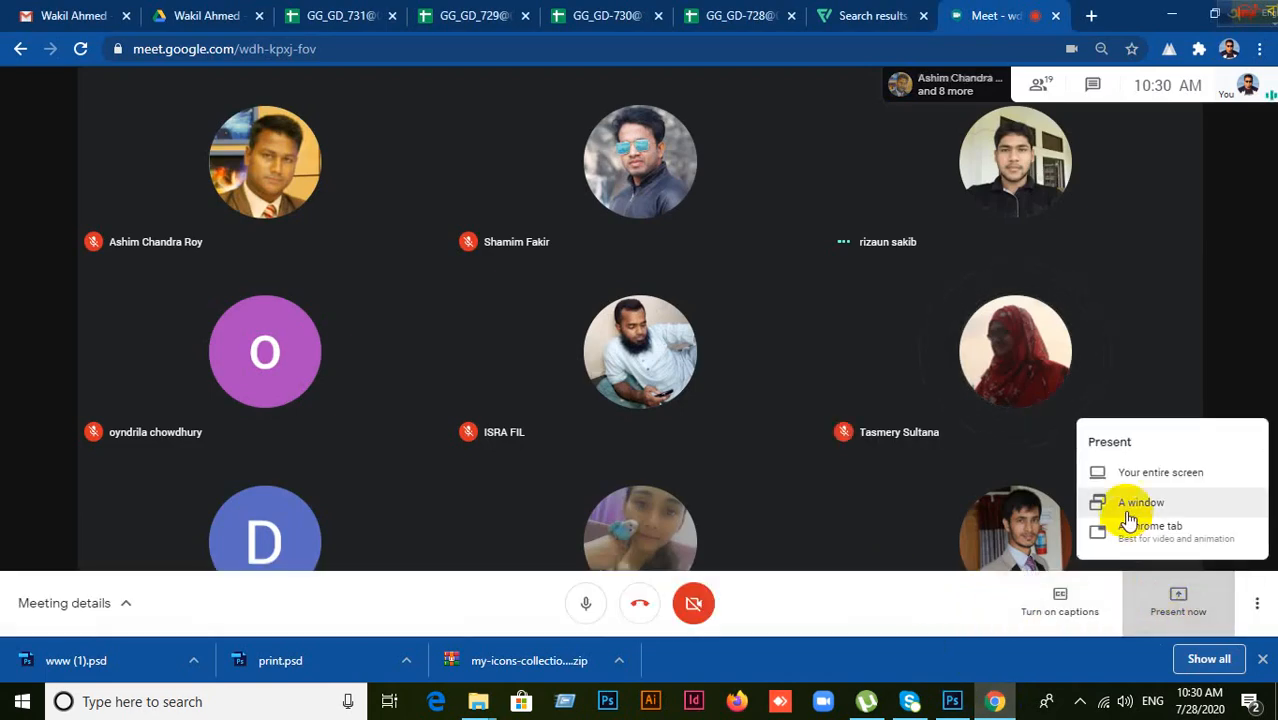
{"action": "left_click", "coordinate": [1134, 480]}
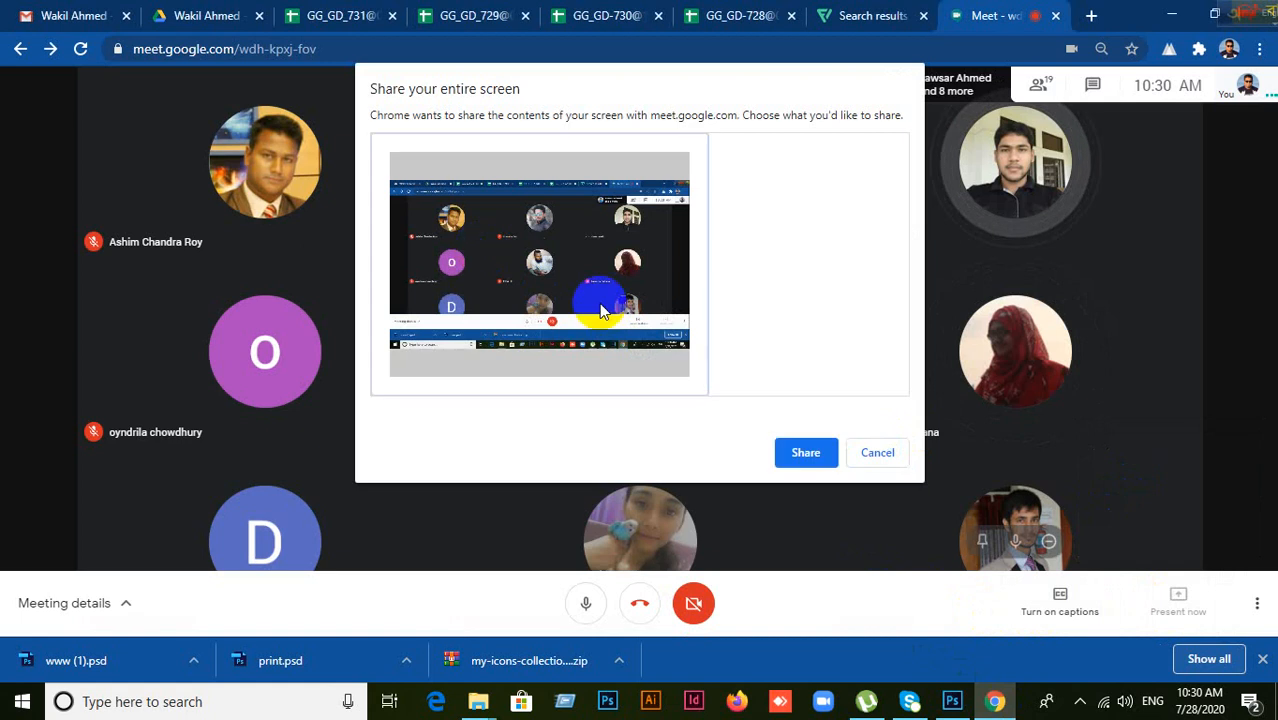
{"action": "left_click", "coordinate": [806, 453]}
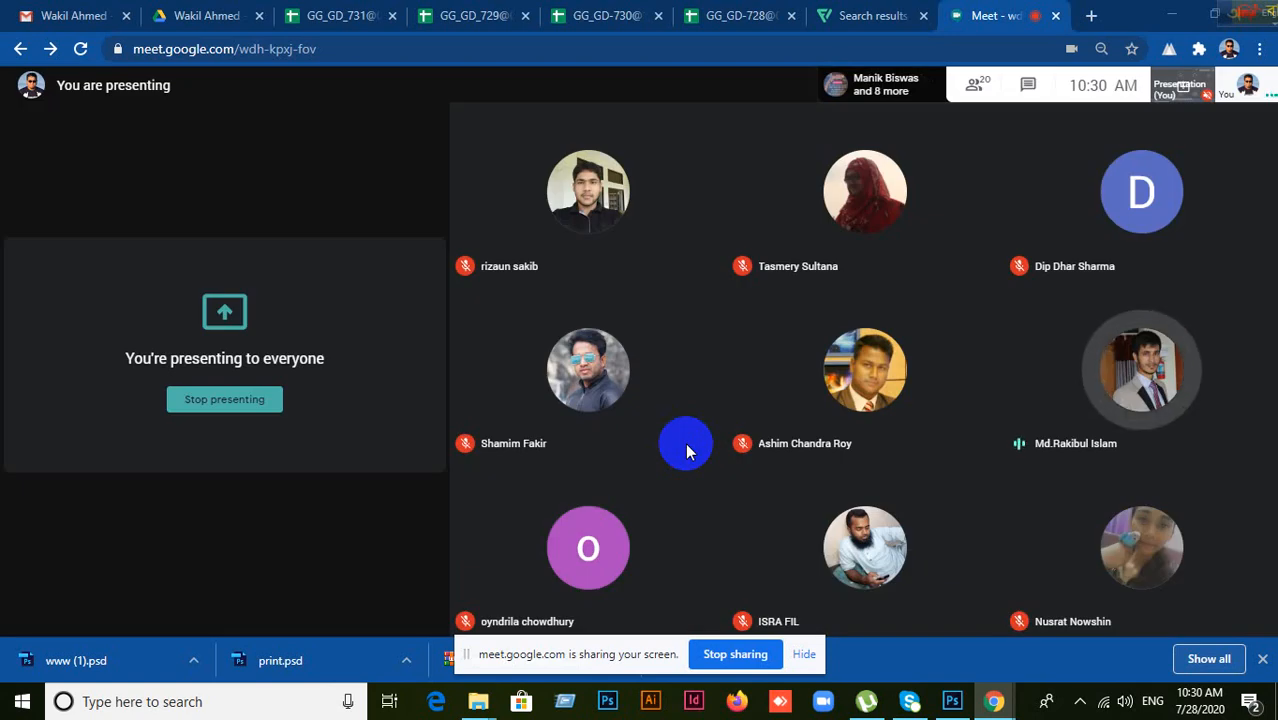
{"action": "left_click", "coordinate": [954, 701]}
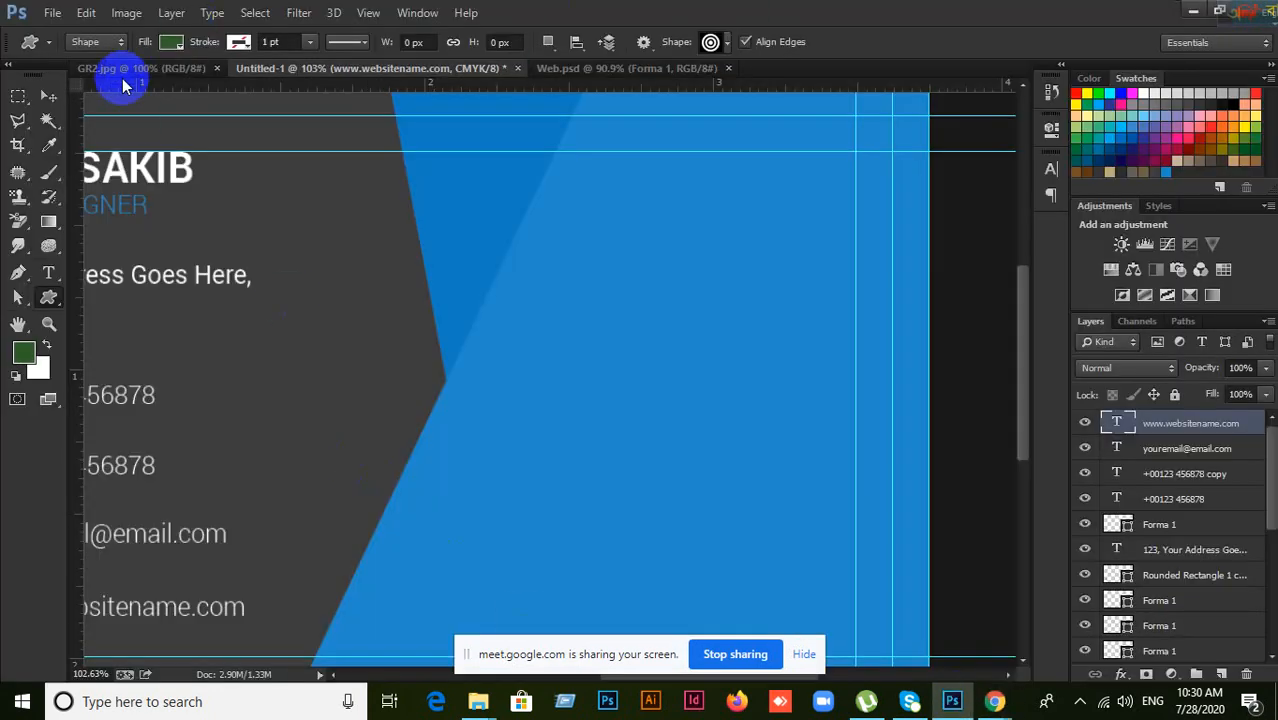
Step: Duplicate the phone icon's blue circle onto the blue panel, right of the contact lines
{"action": "left_click", "coordinate": [48, 97]}
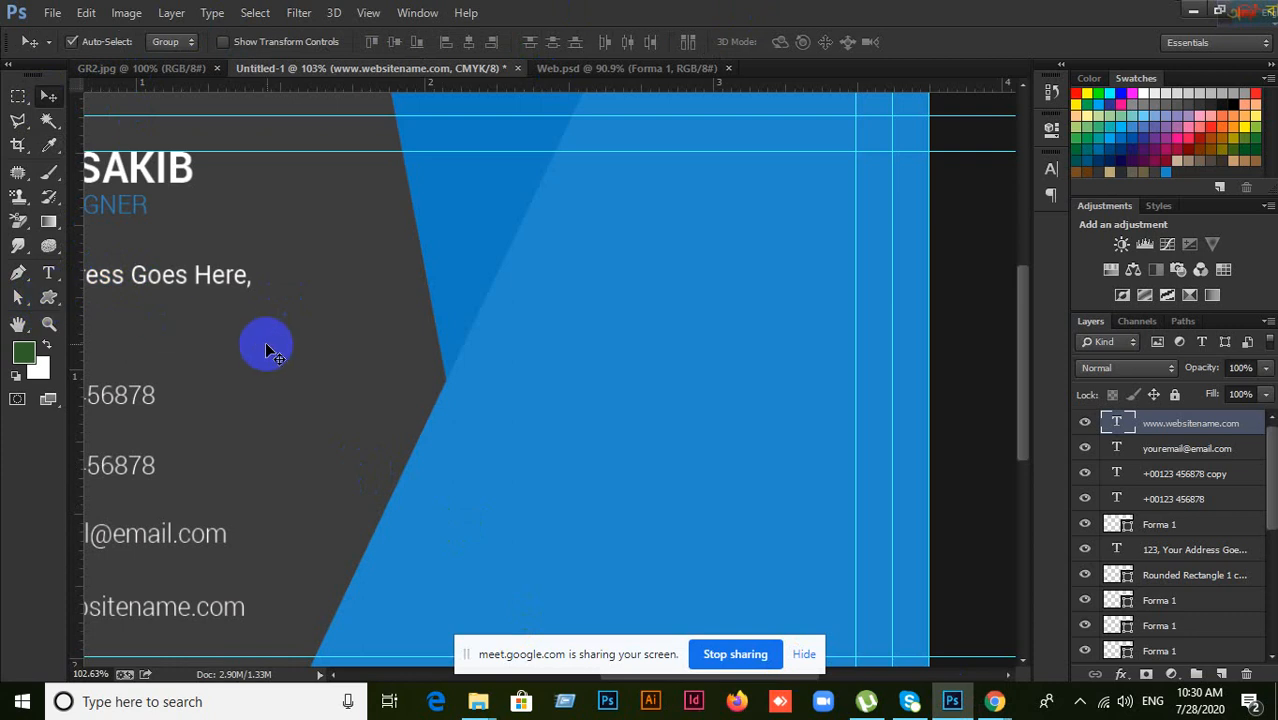
{"action": "left_click_drag", "start_coordinate": [332, 336], "coordinate": [705, 279]}
{"action": "left_click", "coordinate": [375, 332]}
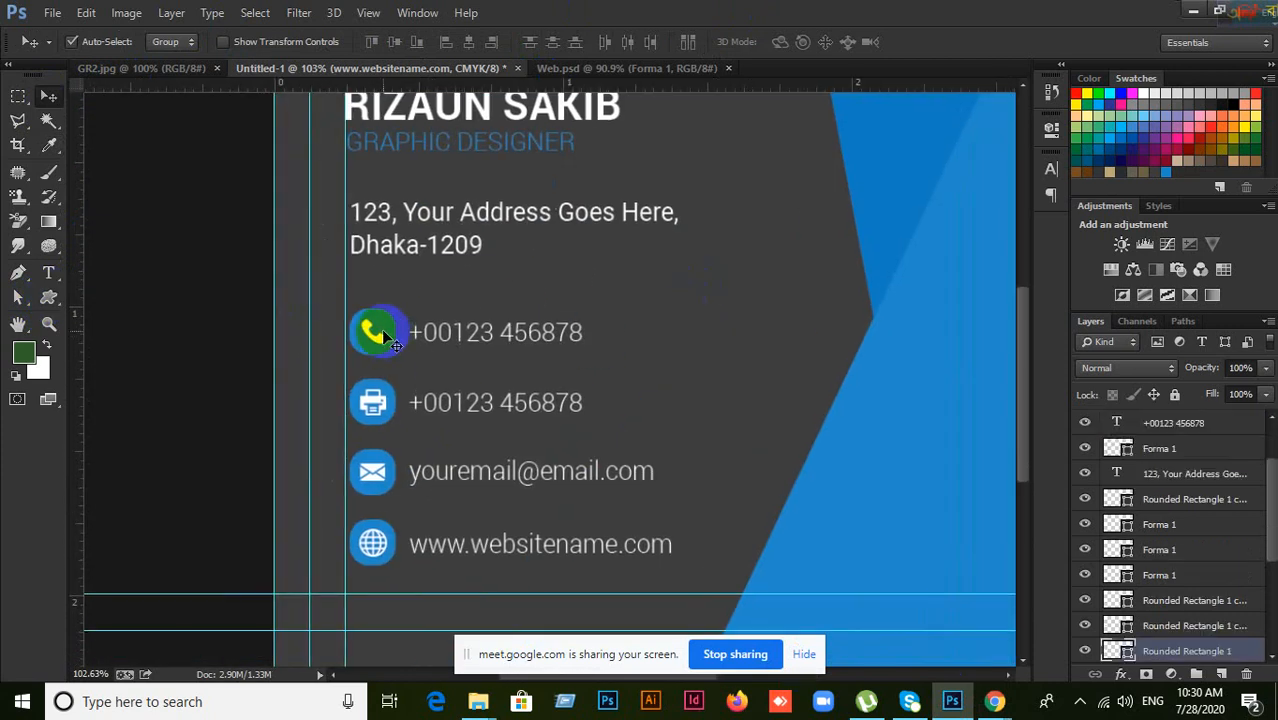
{"action": "left_click_drag", "start_coordinate": [383, 329], "coordinate": [903, 447]}
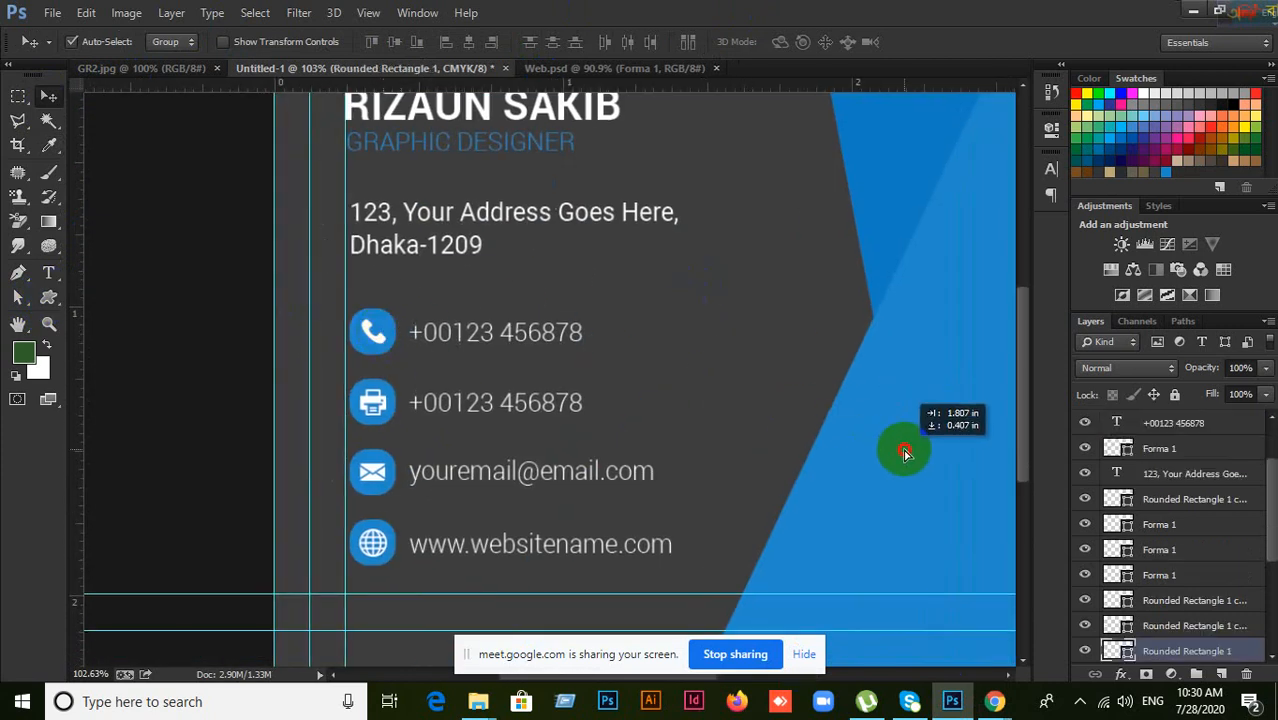
{"action": "key", "text": "ctrl+j"}
Step: Bring the copied circle to the front and recolour it dark grey 3f4041
{"action": "key", "text": "ctrl+shift+]"}
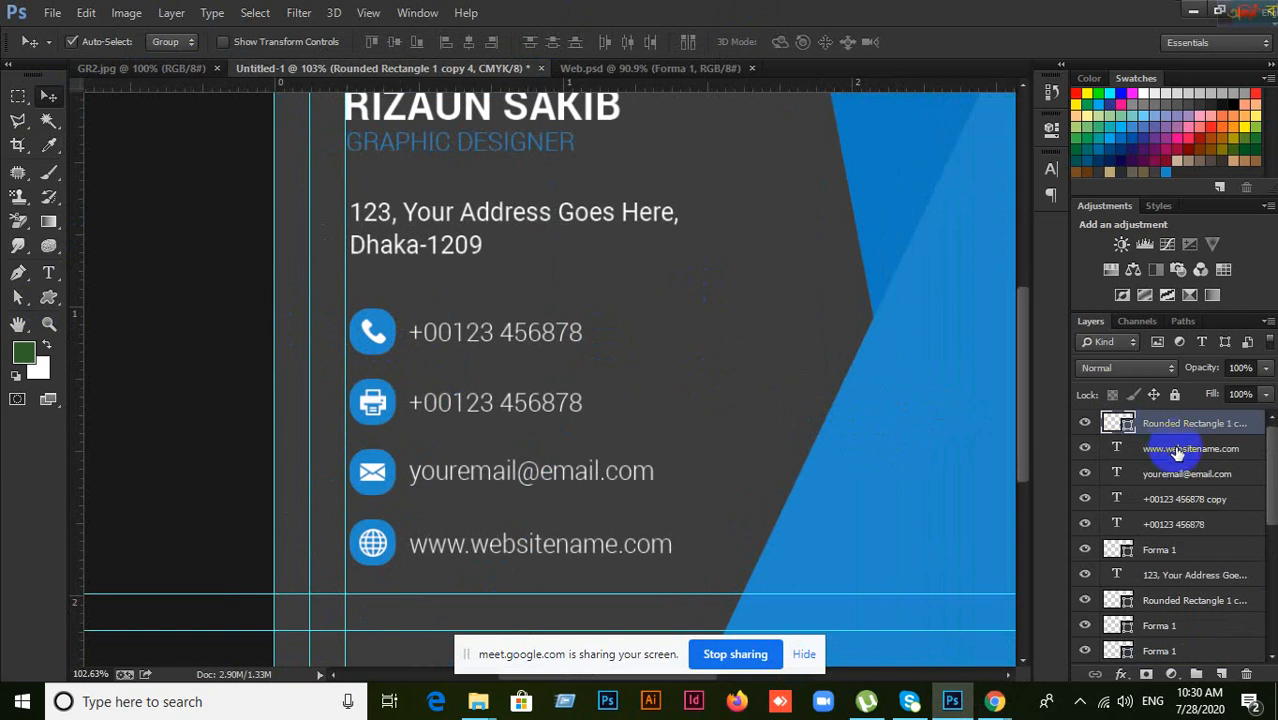
{"action": "double_click", "coordinate": [1128, 428]}
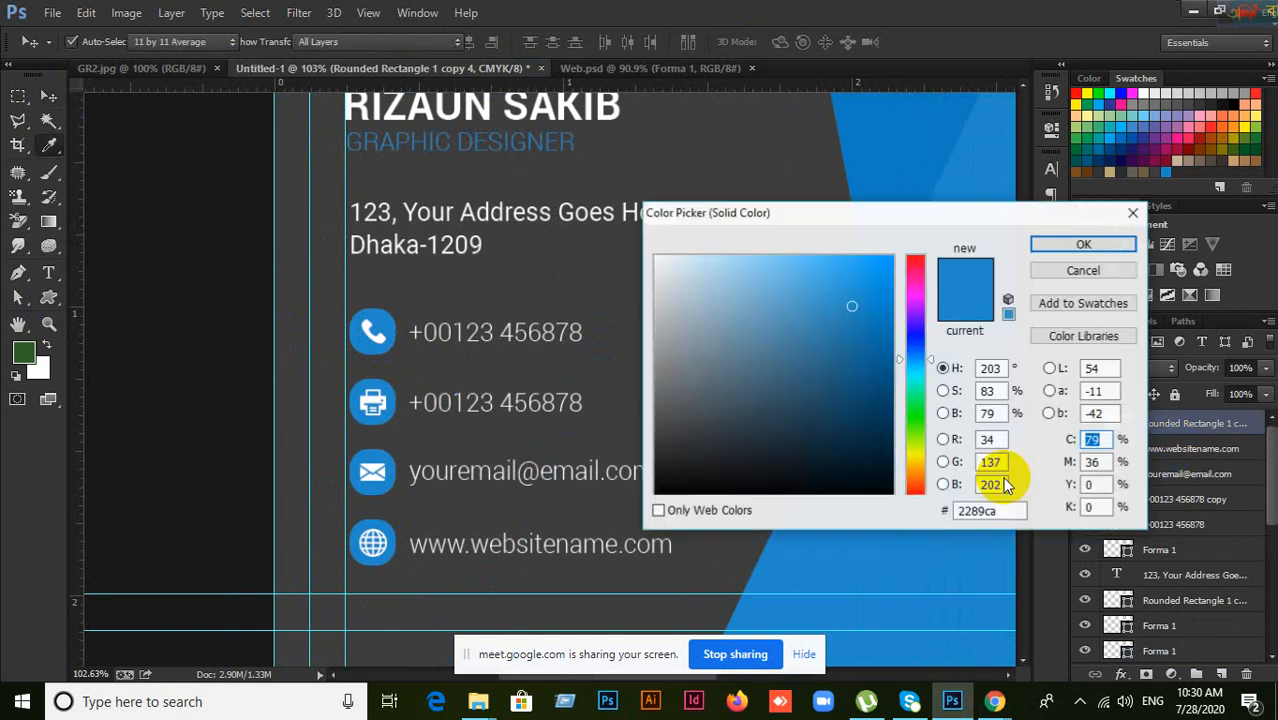
{"action": "left_click", "coordinate": [660, 433]}
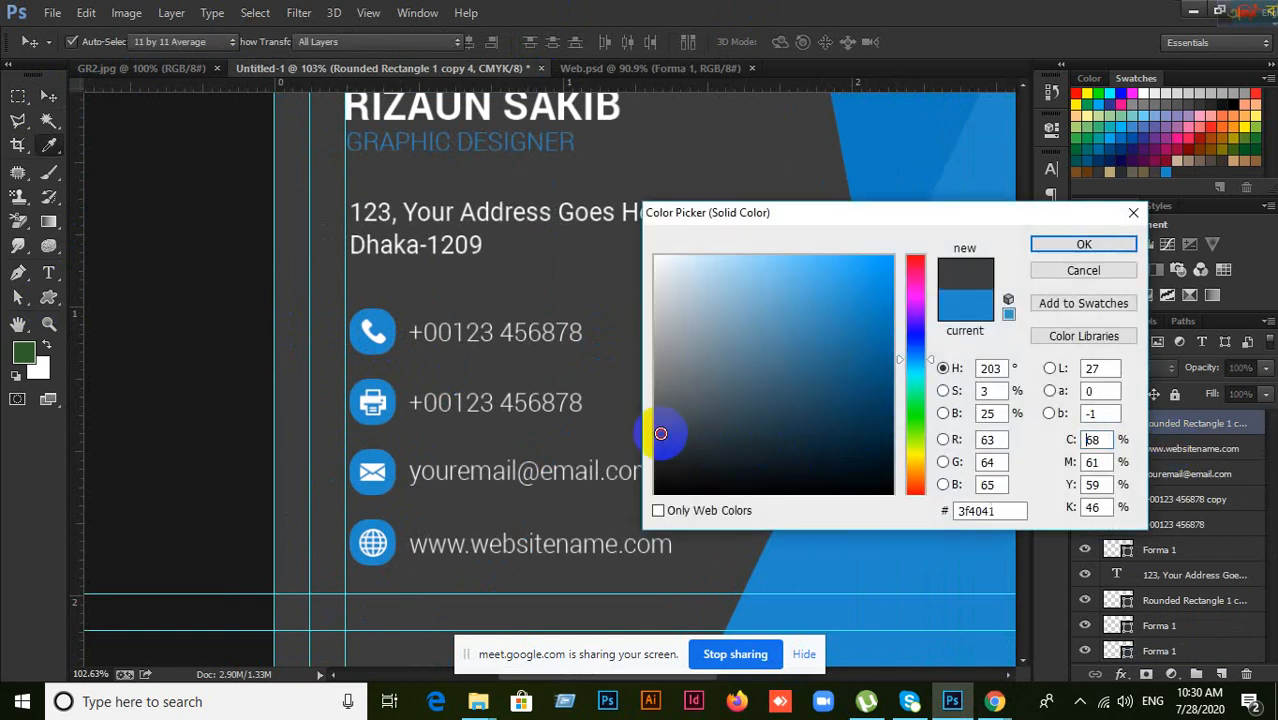
{"action": "left_click", "coordinate": [1084, 245]}
{"action": "left_click_drag", "start_coordinate": [934, 373], "coordinate": [610, 337]}
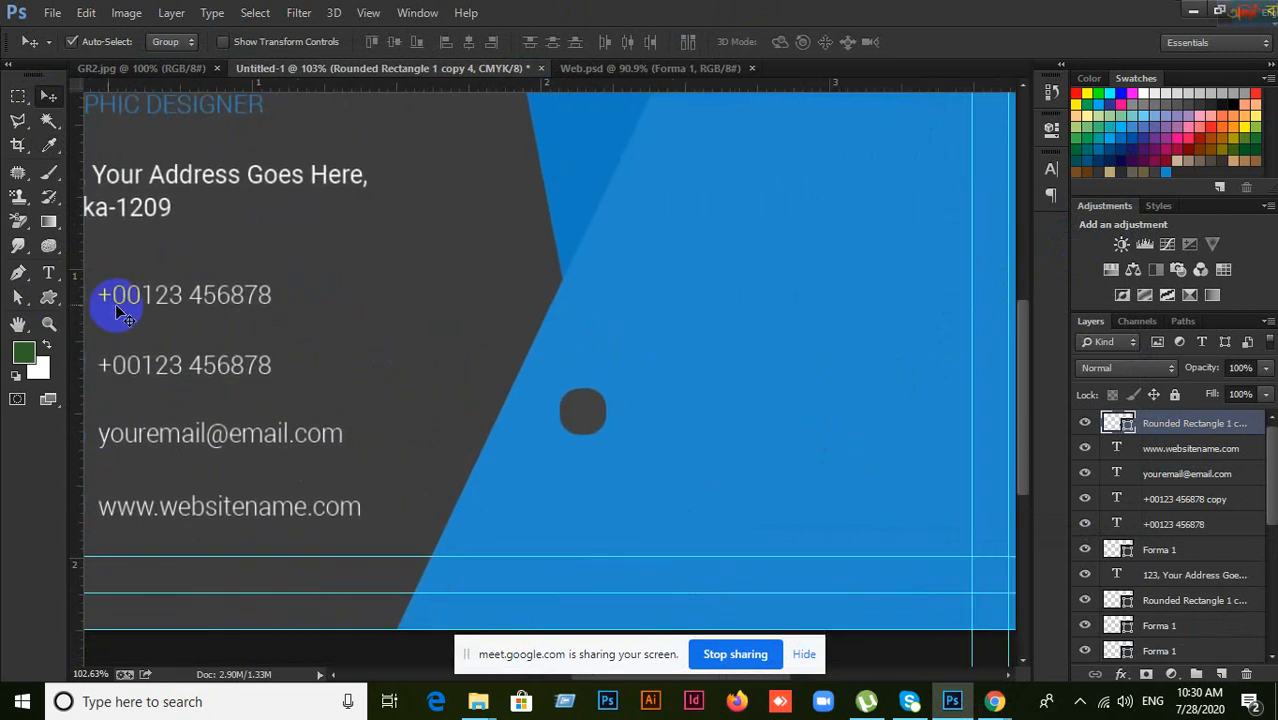
{"action": "left_click", "coordinate": [45, 278]}
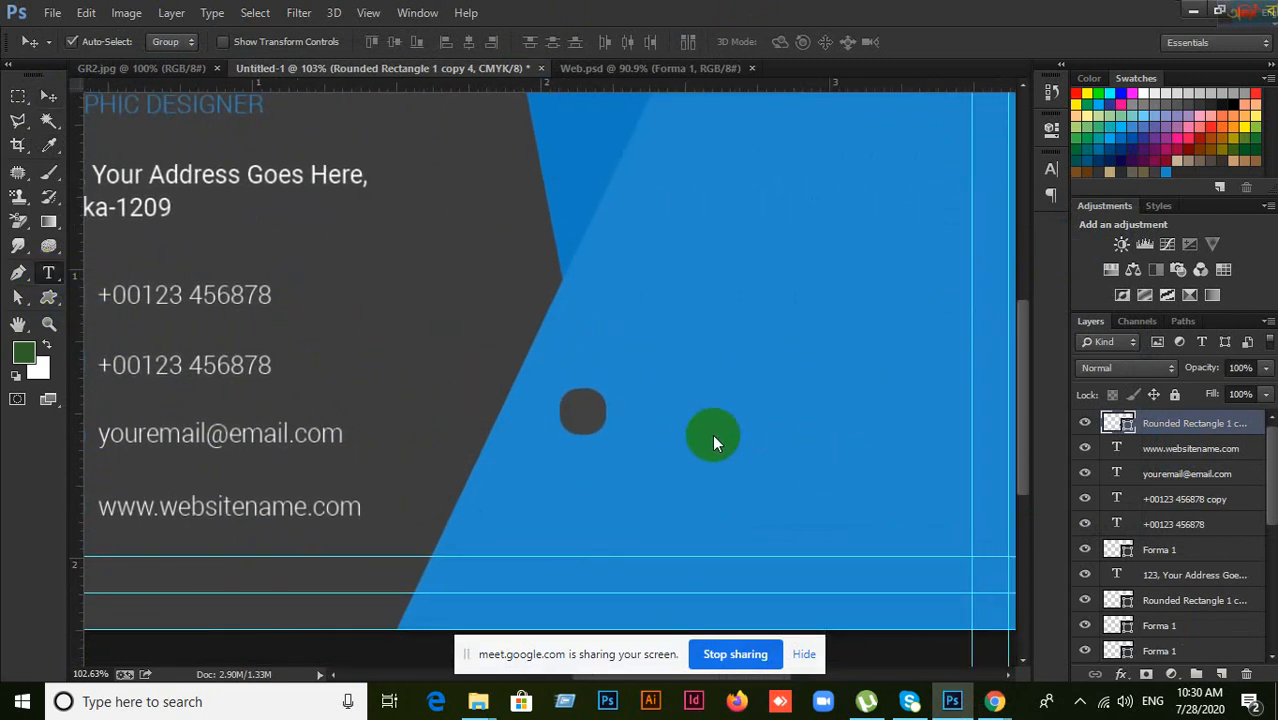
{"action": "left_click", "coordinate": [46, 95]}
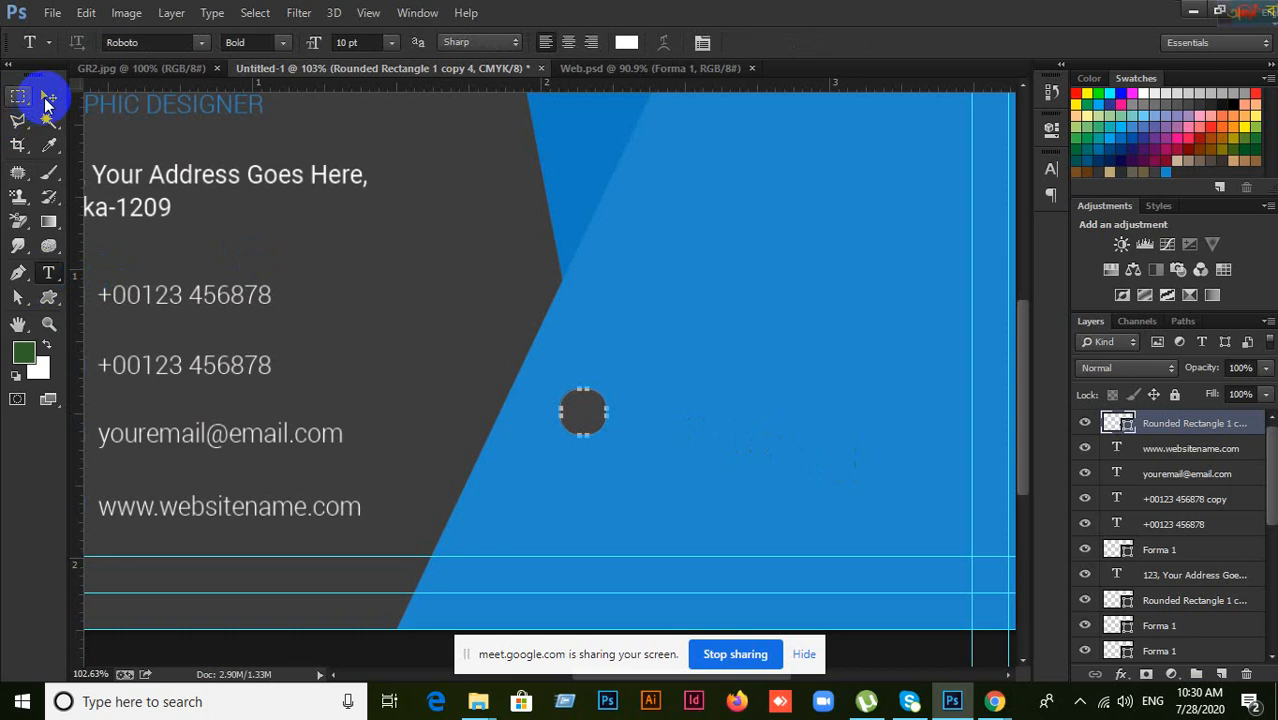
{"action": "left_click", "coordinate": [218, 298]}
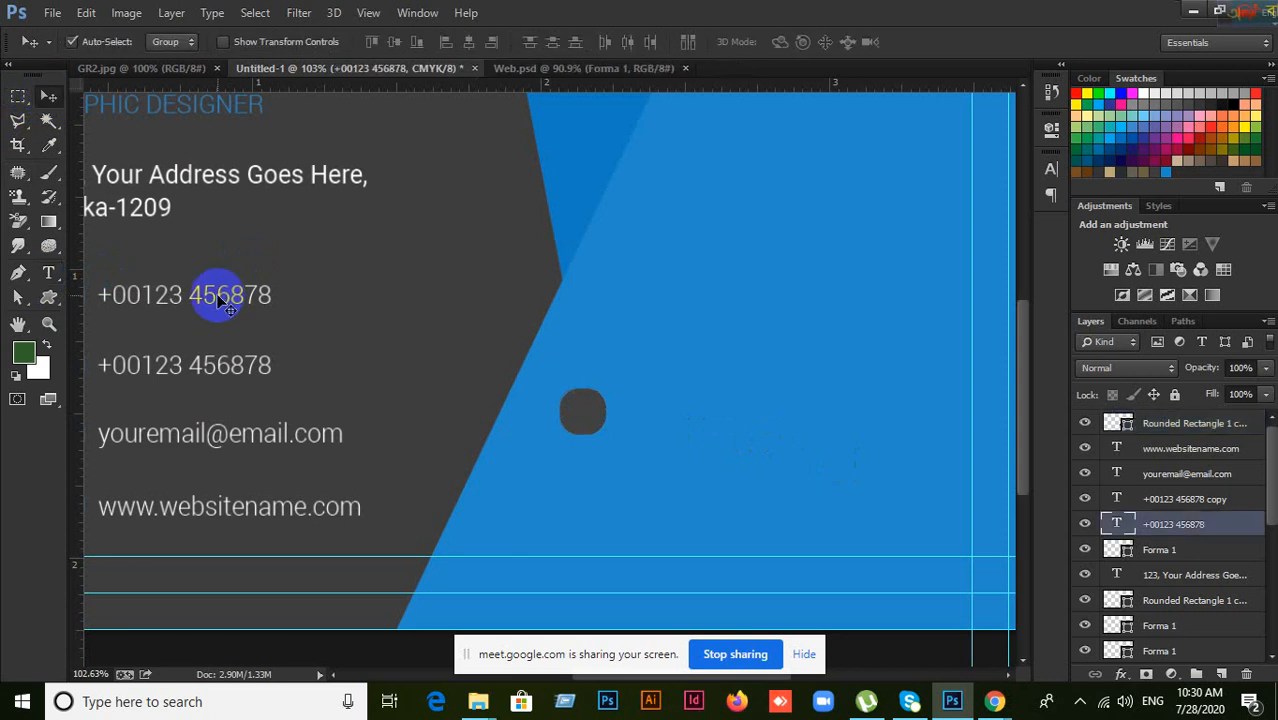
{"action": "left_click_drag", "start_coordinate": [222, 303], "coordinate": [823, 247]}
{"action": "left_click", "coordinate": [579, 408]}
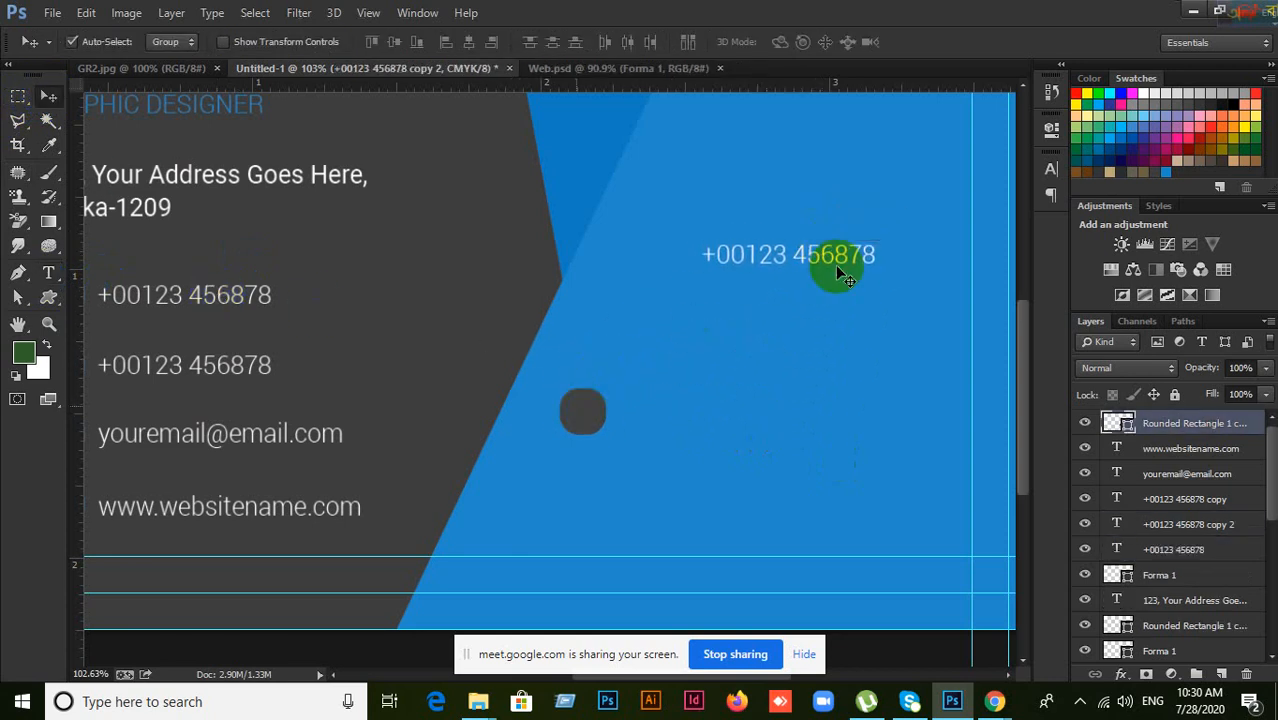
{"action": "left_click", "coordinate": [783, 262], "text": "shift"}
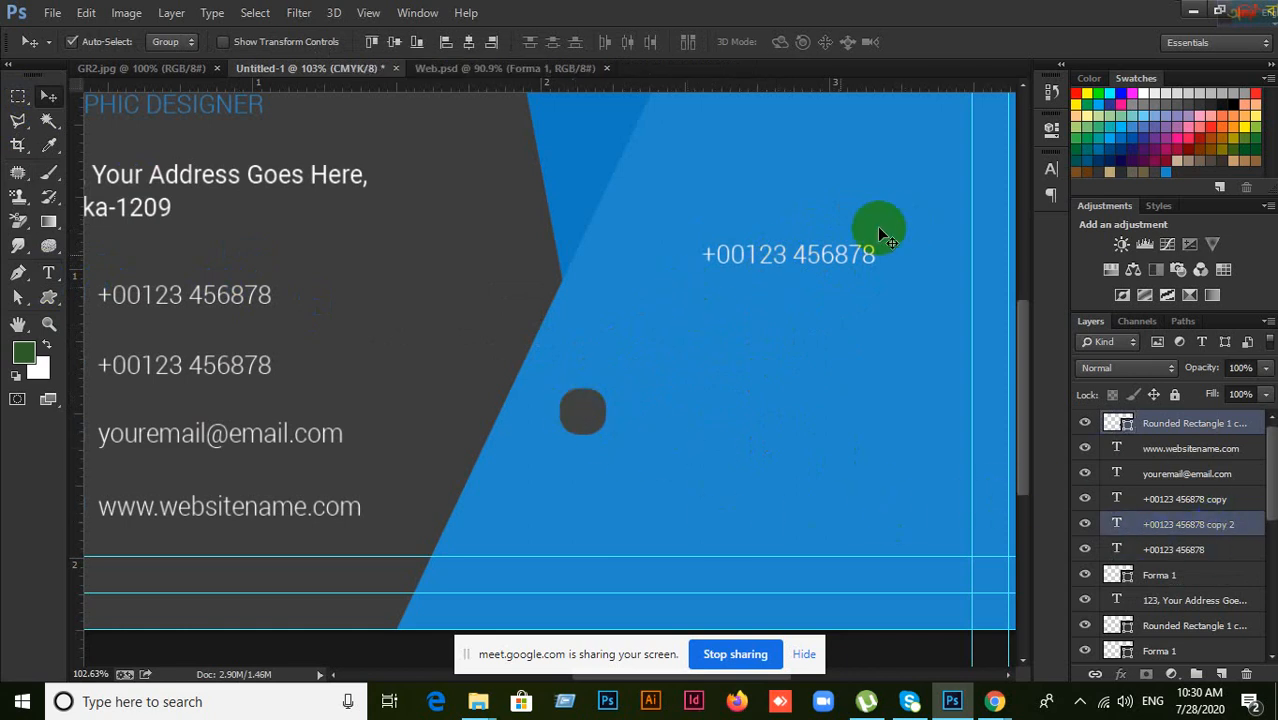
{"action": "left_click", "coordinate": [1120, 425], "text": "ctrl"}
{"action": "left_click", "coordinate": [394, 43]}
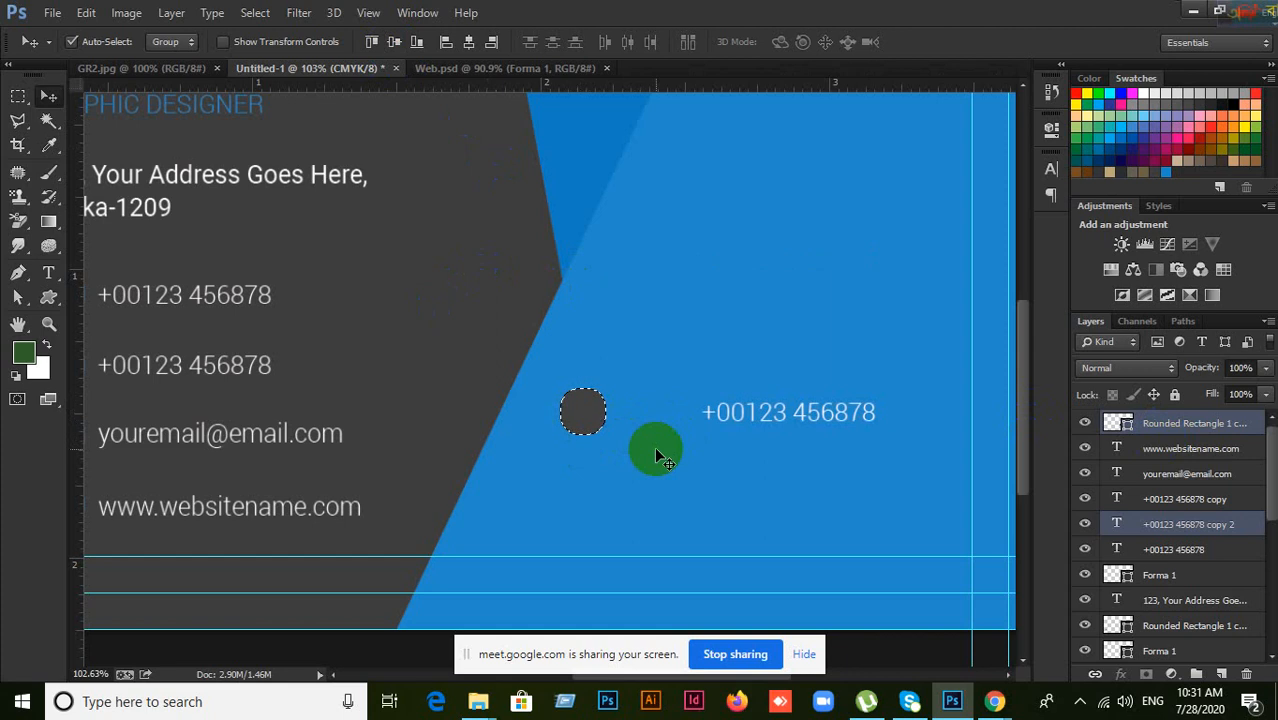
Step: Undo the alignment and move the phone number copy and dark grey circle lower
{"action": "key", "text": "ctrl+z"}
{"action": "key", "text": "ctrl+d"}
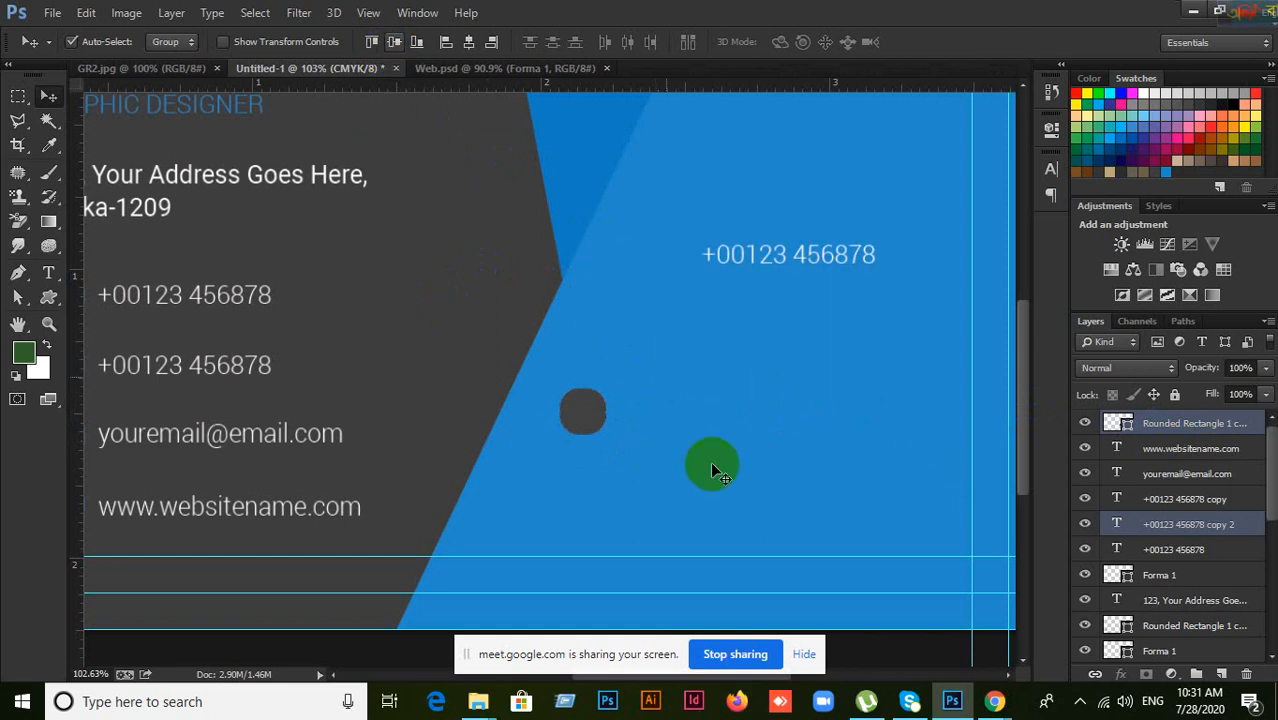
{"action": "key", "text": "ctrl+z"}
{"action": "left_click_drag", "start_coordinate": [756, 257], "coordinate": [686, 439]}
{"action": "left_click", "coordinate": [576, 418]}
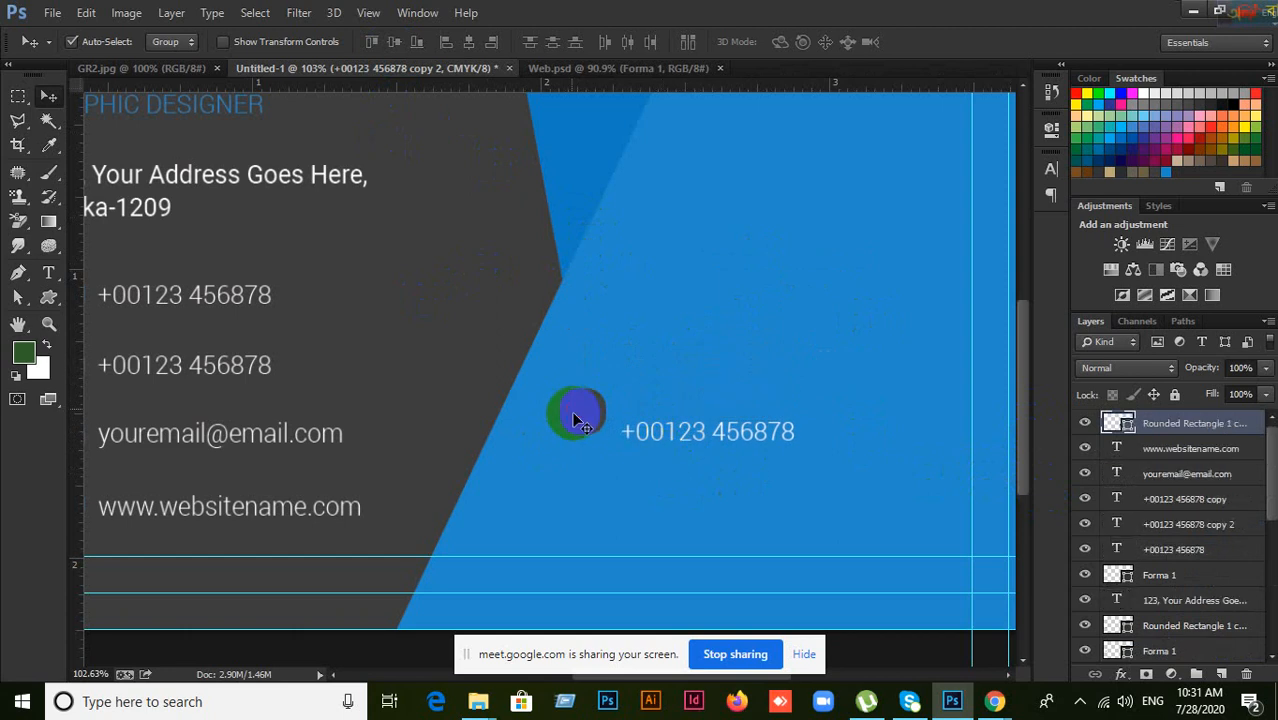
{"action": "left_click_drag", "start_coordinate": [576, 418], "coordinate": [660, 447]}
{"action": "left_click", "coordinate": [1190, 522], "text": "ctrl"}
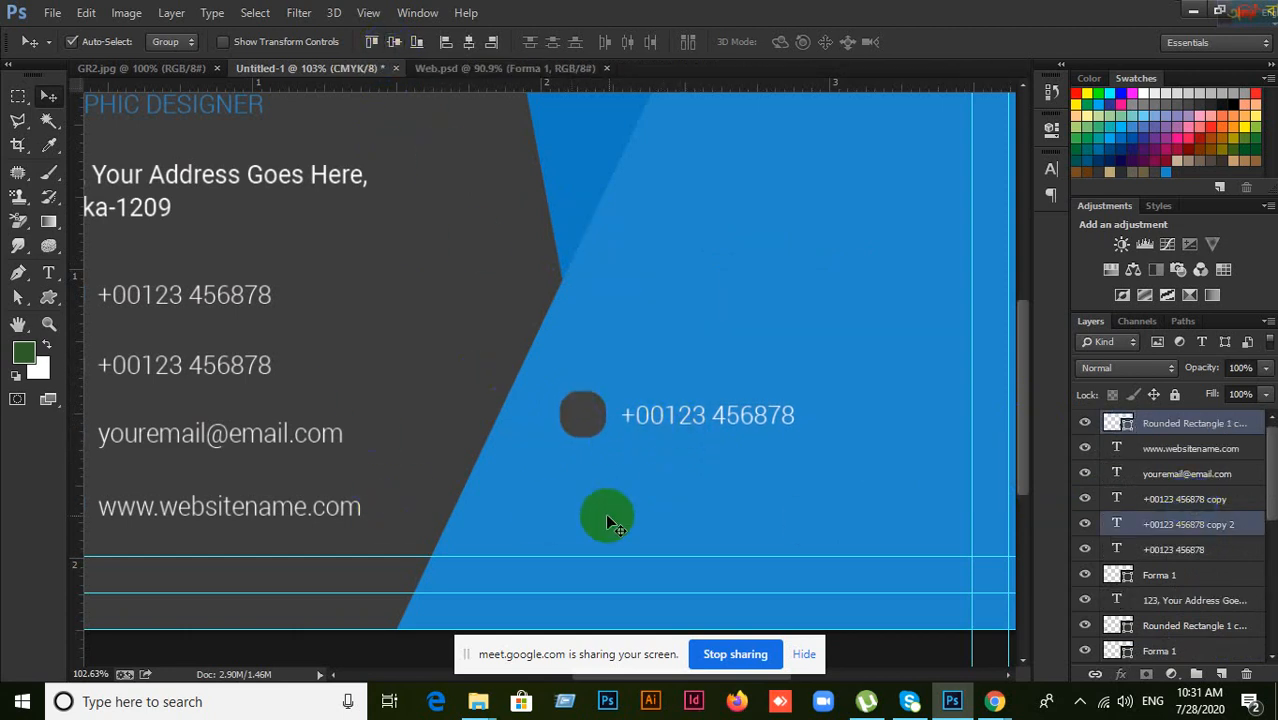
{"action": "key", "text": "ctrl+z"}
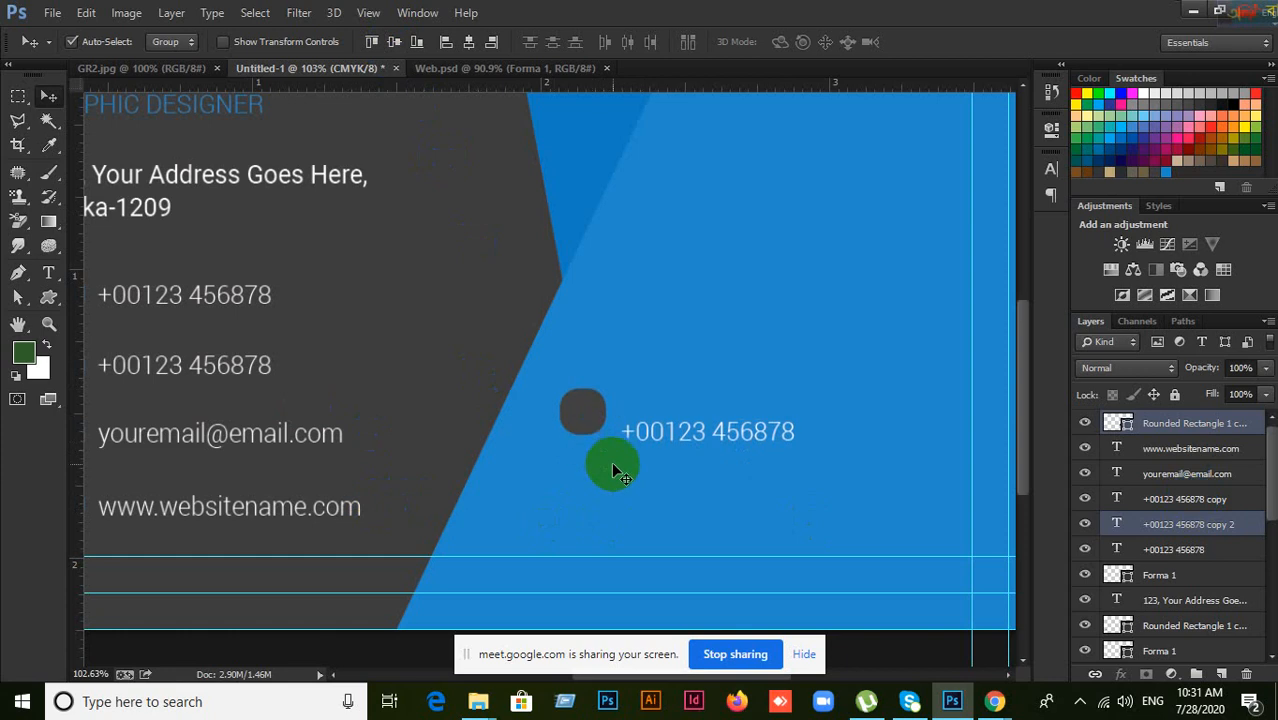
Step: Vertically centre the phone number copy on the circle, then delete the dark grey circle
{"action": "left_click", "coordinate": [630, 452]}
{"action": "left_click_drag", "start_coordinate": [640, 435], "coordinate": [640, 432]}
{"action": "left_click", "coordinate": [588, 423]}
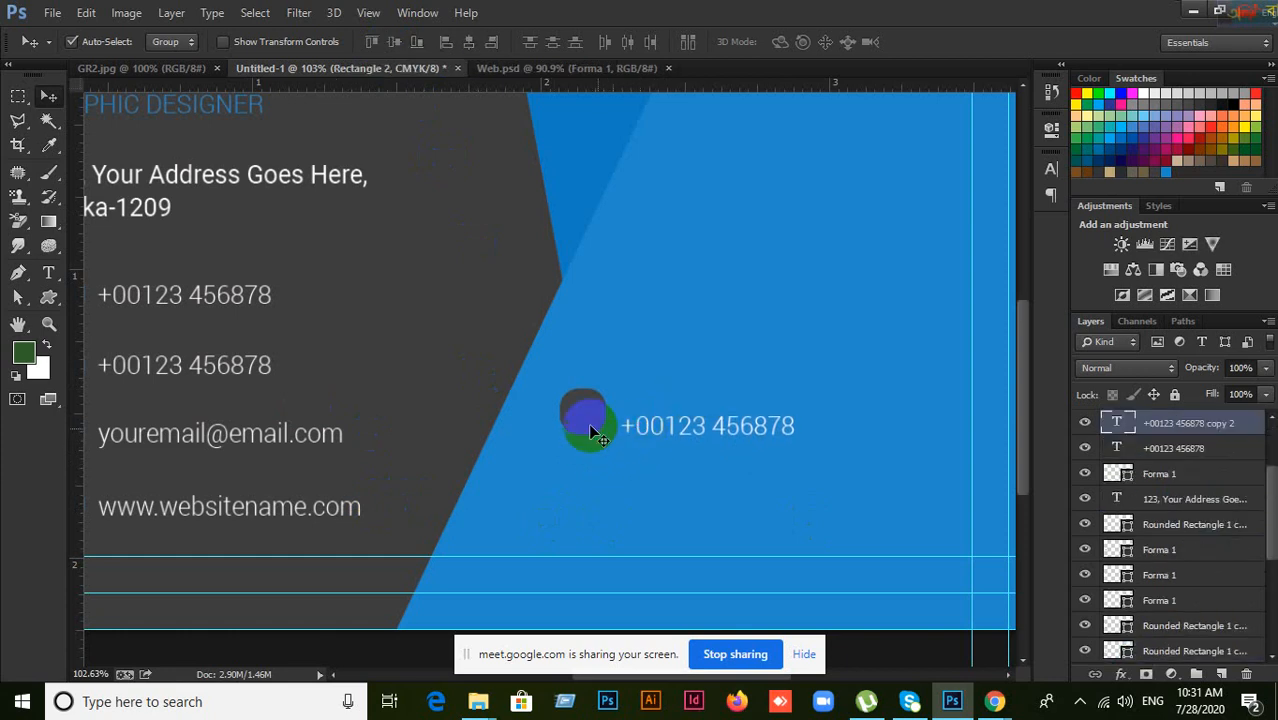
{"action": "left_click", "coordinate": [1188, 524], "text": "ctrl"}
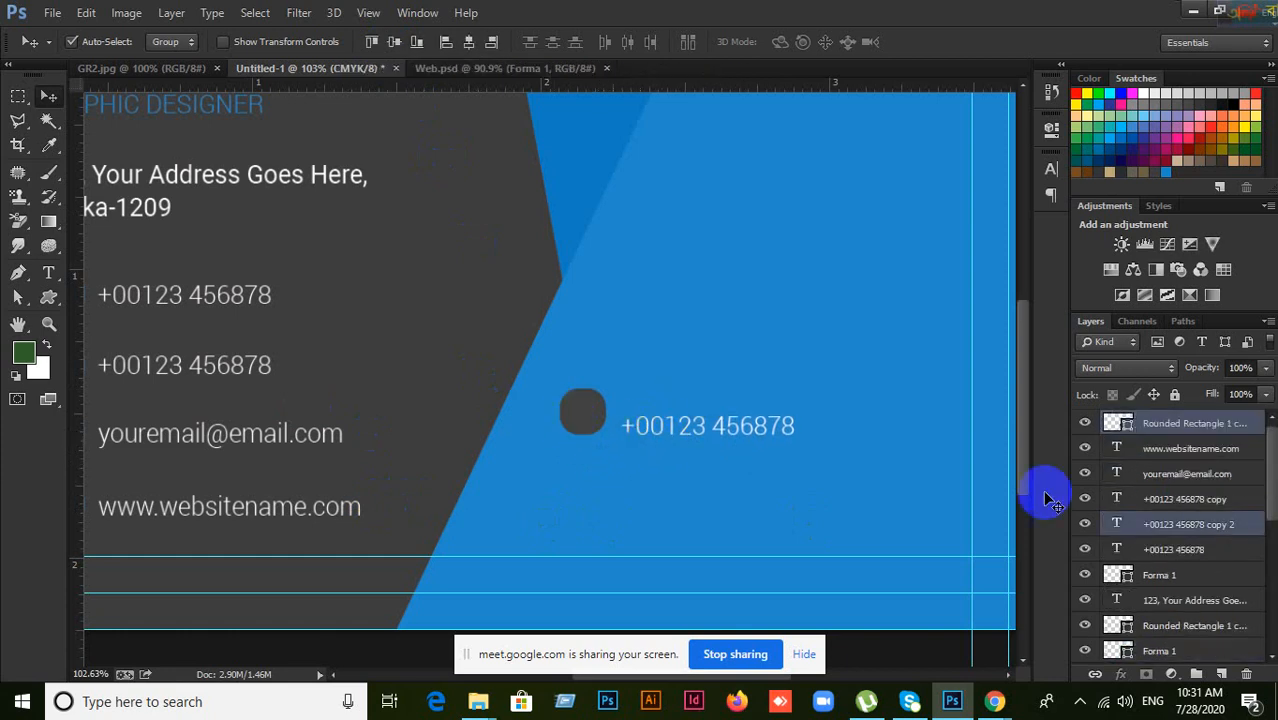
{"action": "left_click", "coordinate": [399, 43]}
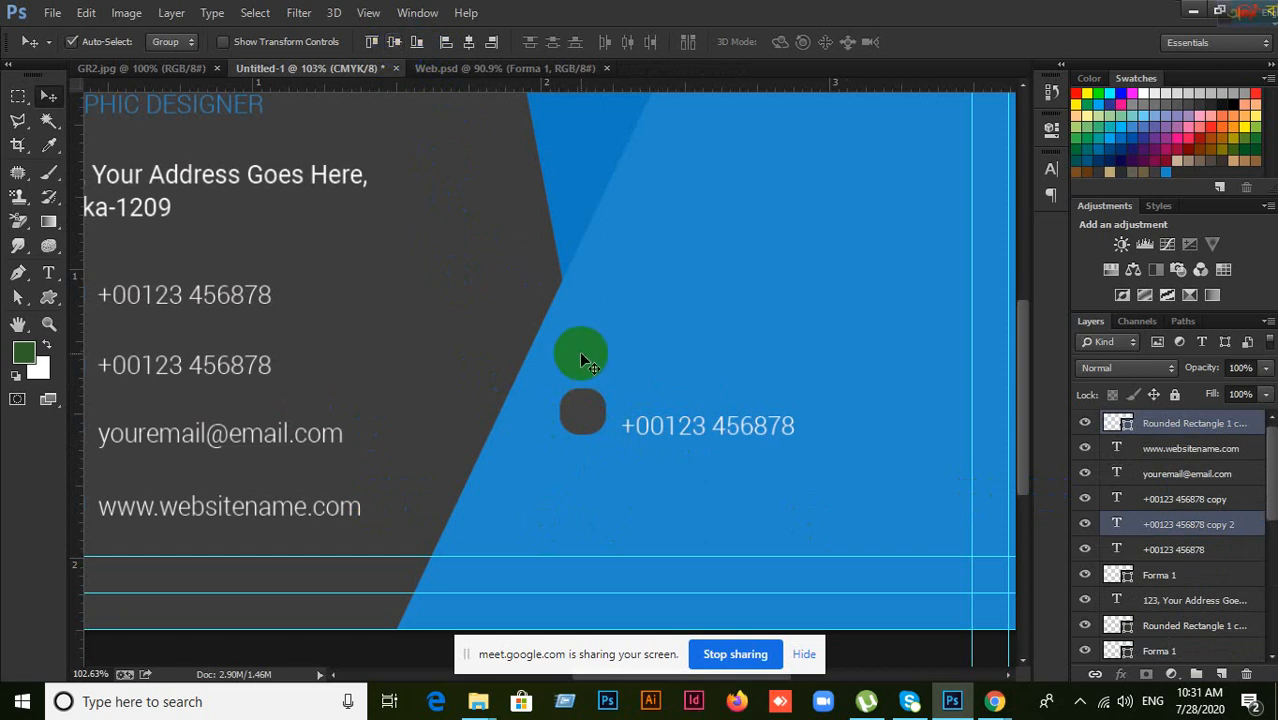
{"action": "left_click", "coordinate": [650, 478]}
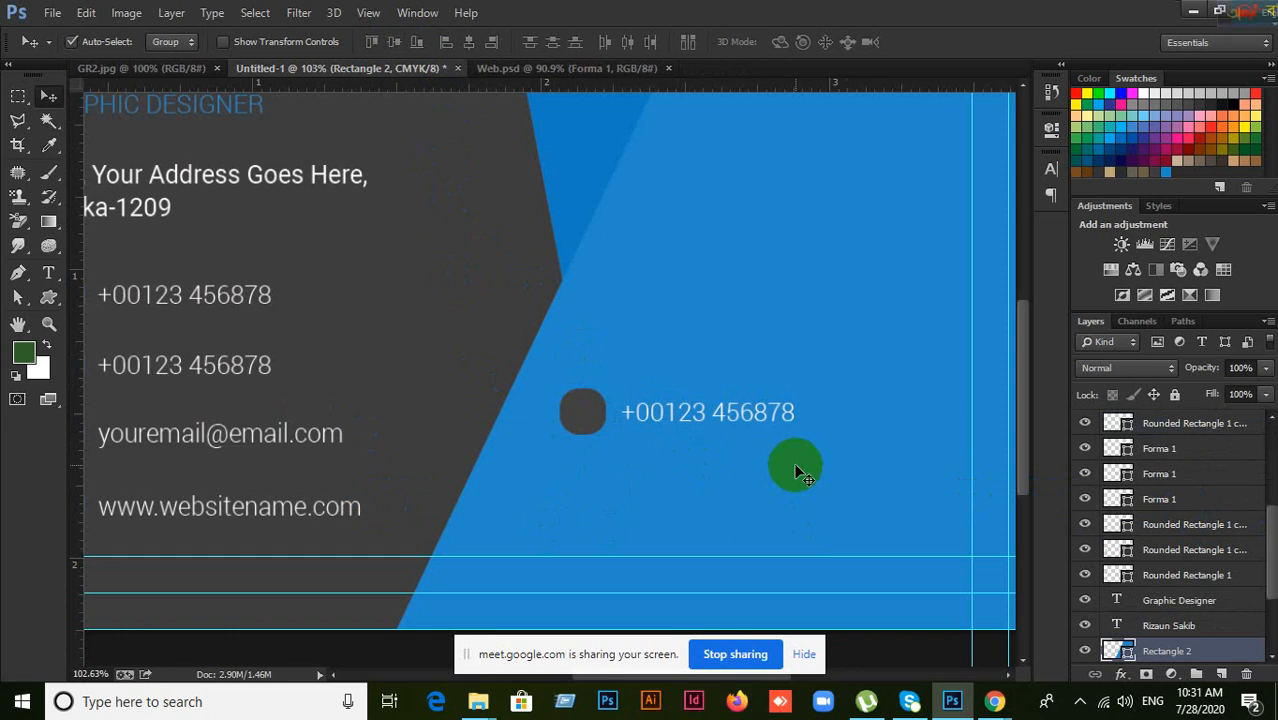
{"action": "left_click", "coordinate": [597, 415]}
{"action": "key", "text": "Delete"}
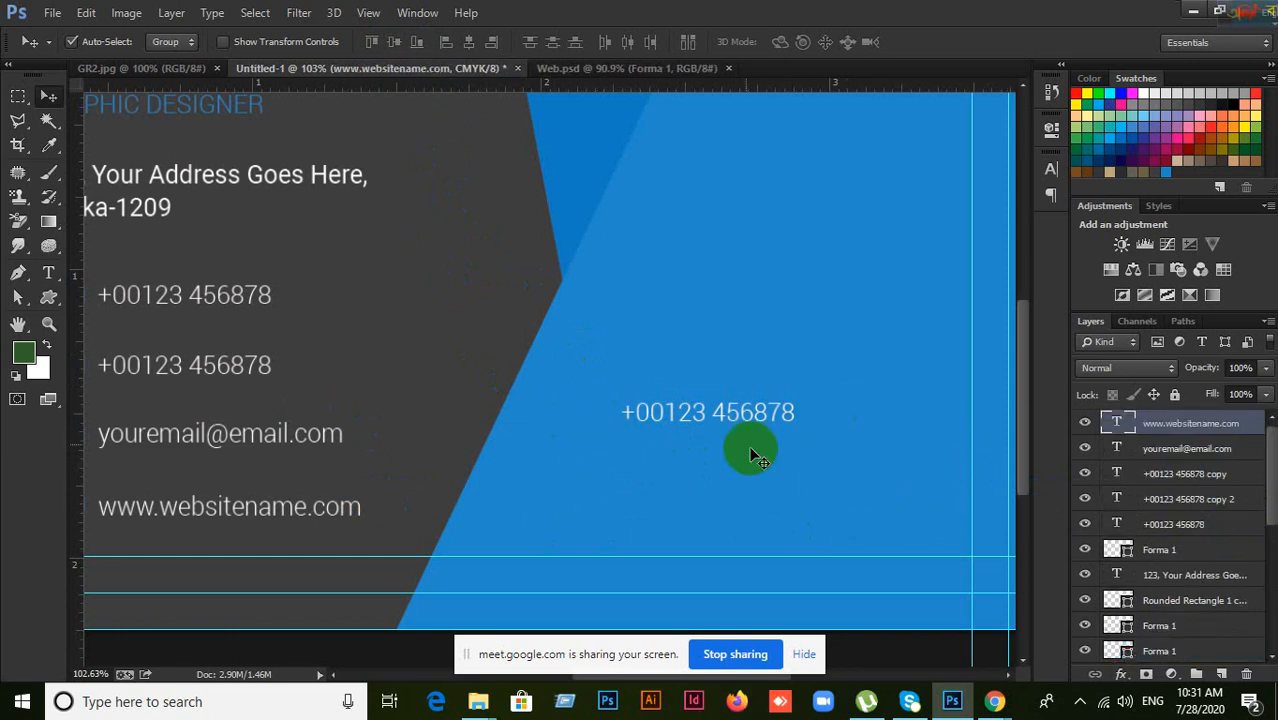
{"action": "left_click", "coordinate": [729, 425]}
{"action": "key", "text": "Delete"}
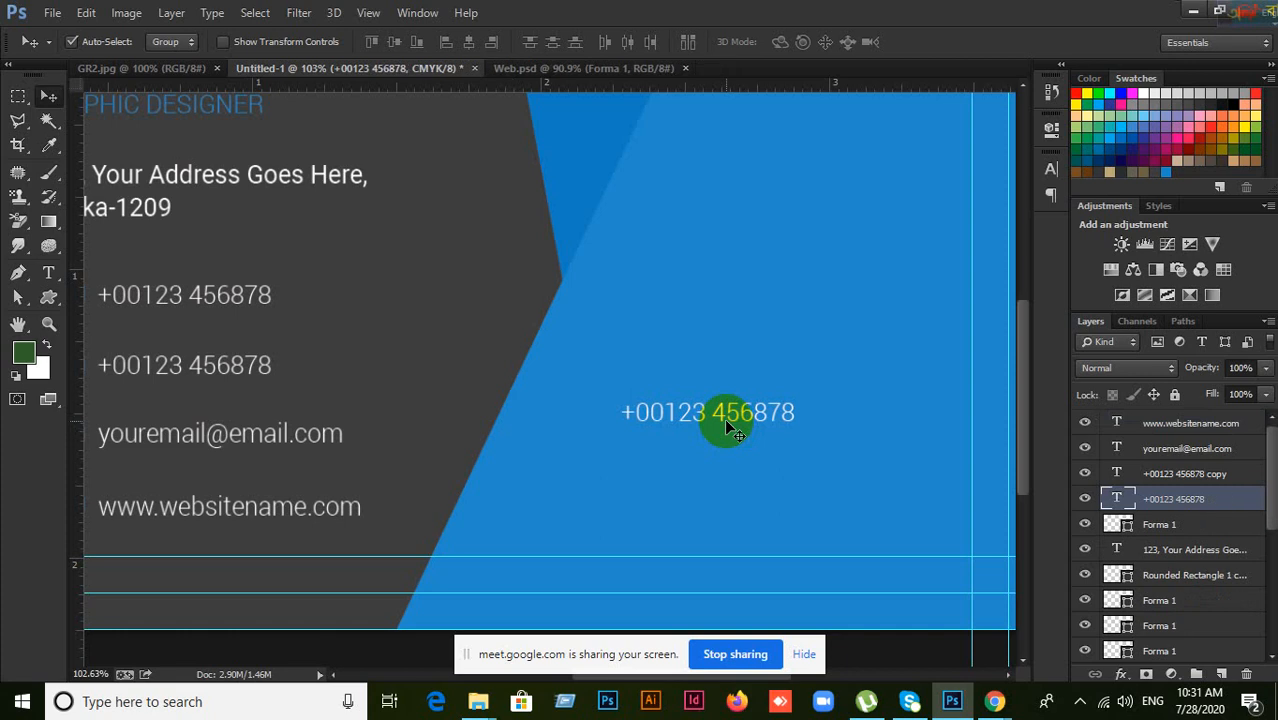
{"action": "left_click", "coordinate": [49, 299]}
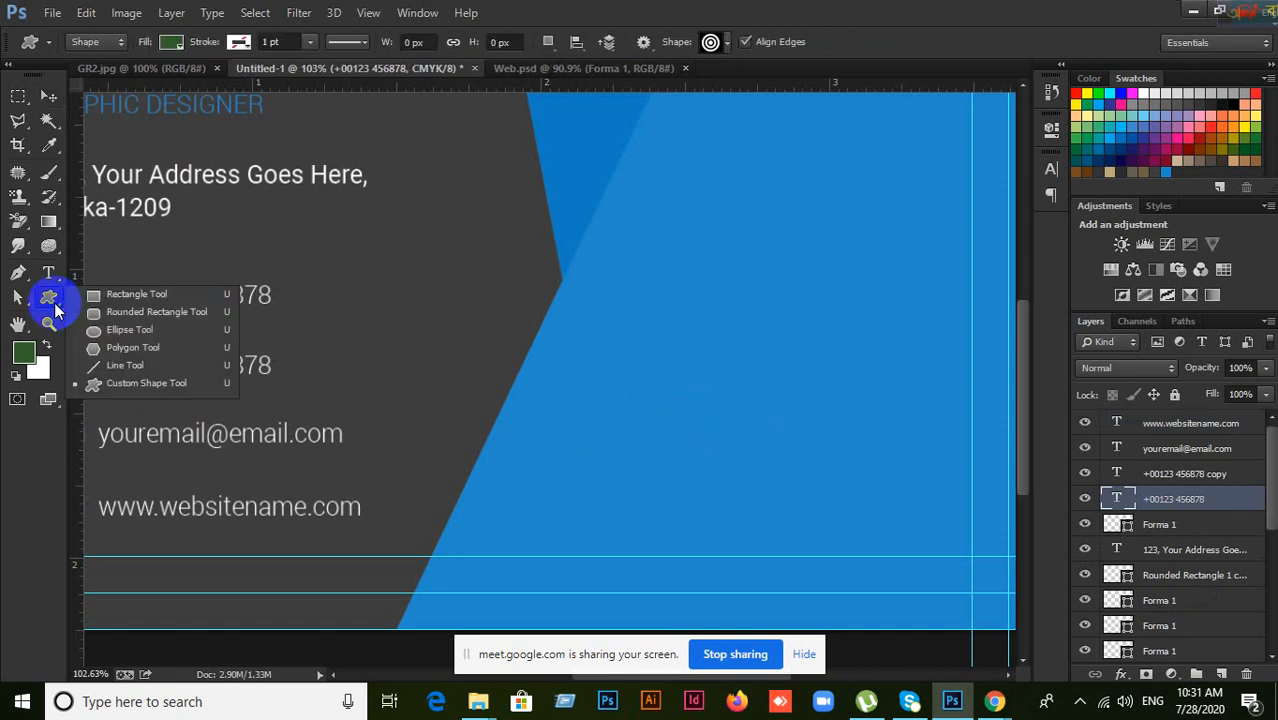
{"action": "left_click", "coordinate": [120, 382]}
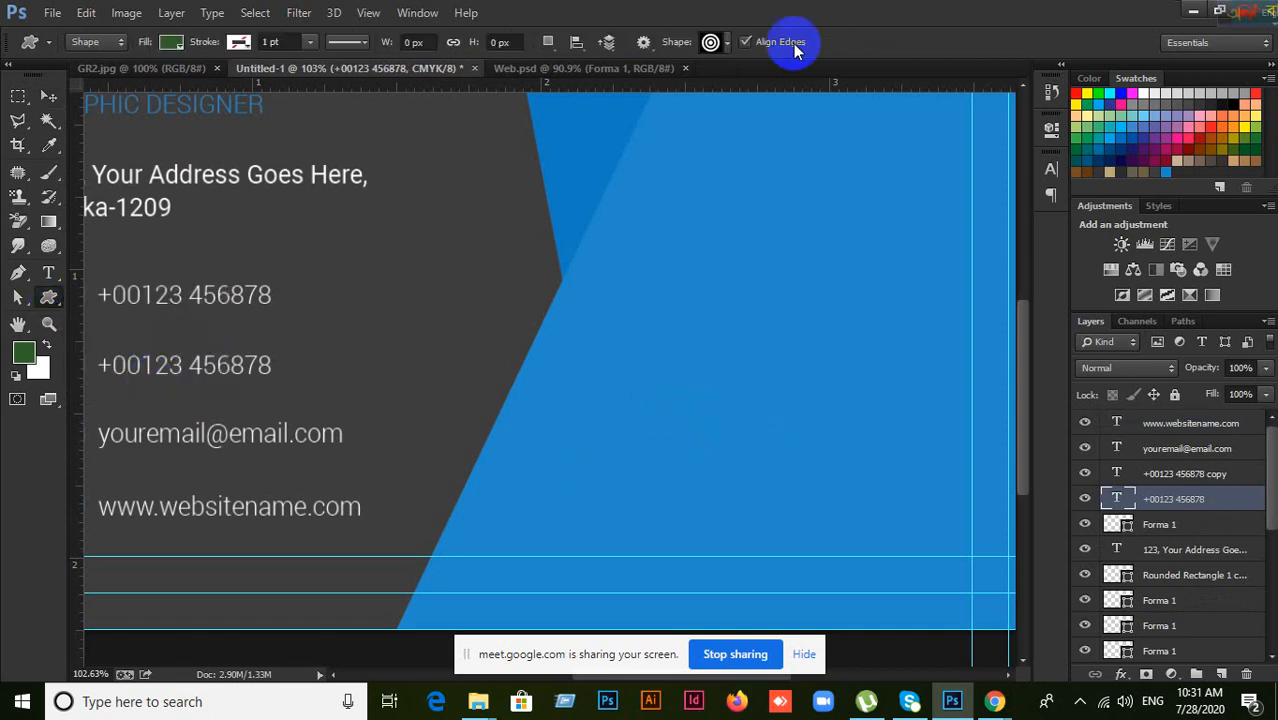
{"action": "left_click", "coordinate": [712, 45]}
{"action": "left_click", "coordinate": [901, 174]}
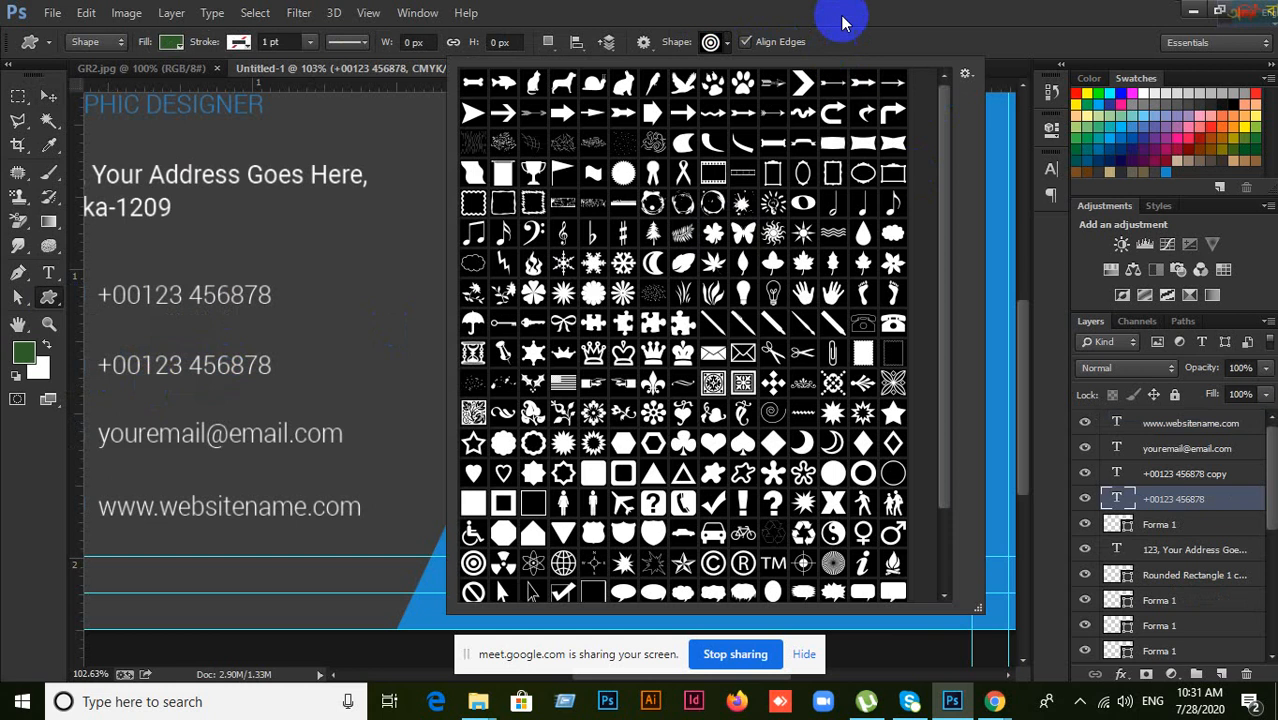
{"action": "left_click", "coordinate": [844, 20]}
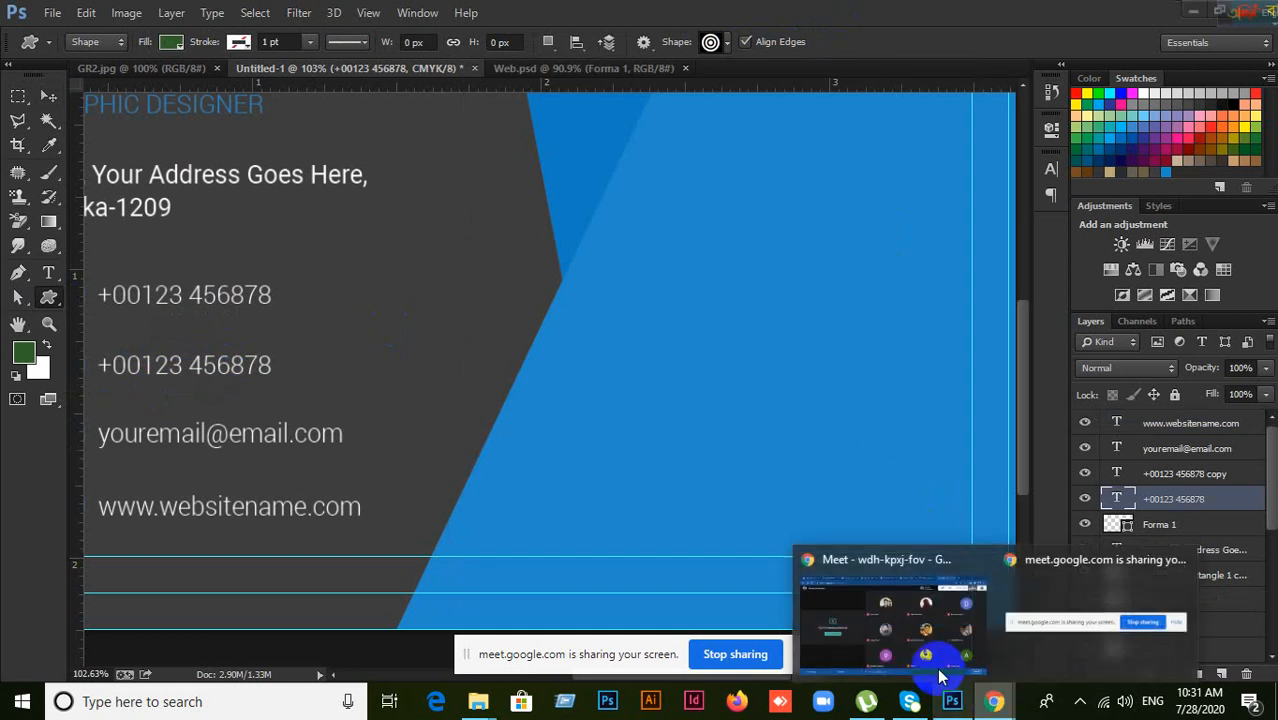
{"action": "left_click", "coordinate": [915, 640]}
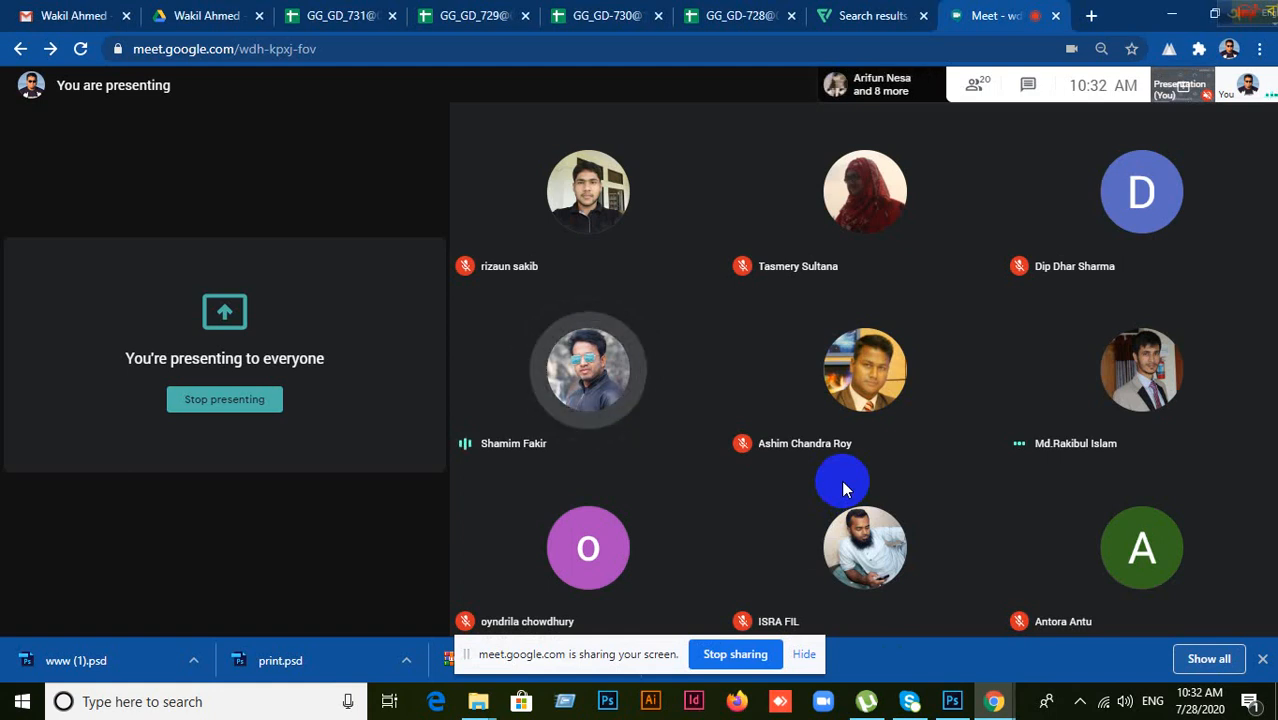
{"action": "left_click", "coordinate": [965, 697]}
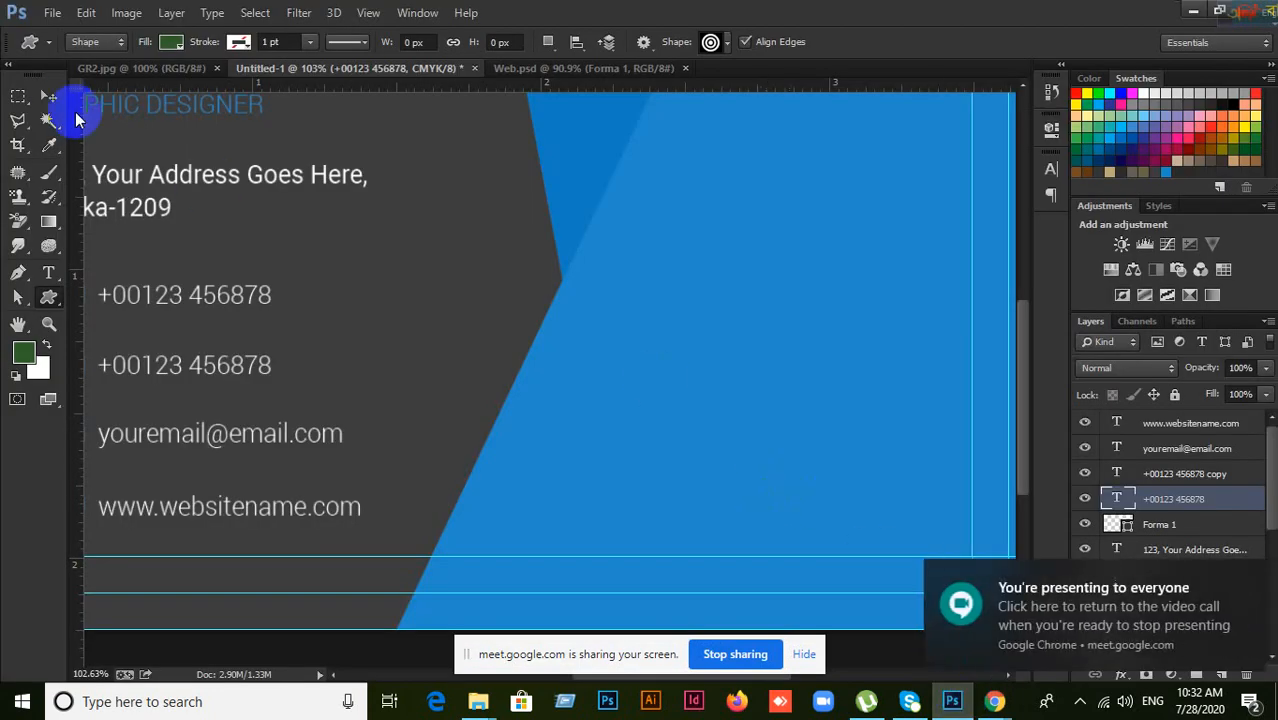
{"action": "left_click", "coordinate": [50, 94]}
{"action": "left_click", "coordinate": [50, 299]}
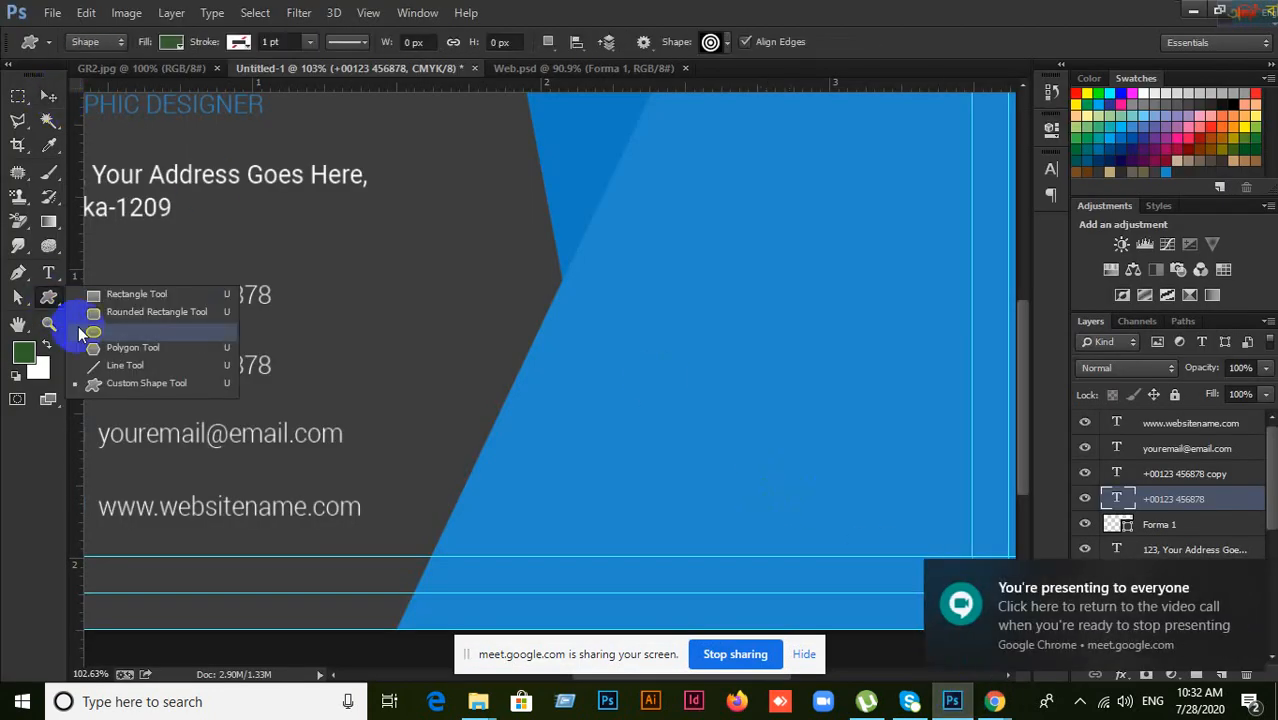
{"action": "left_click", "coordinate": [112, 386]}
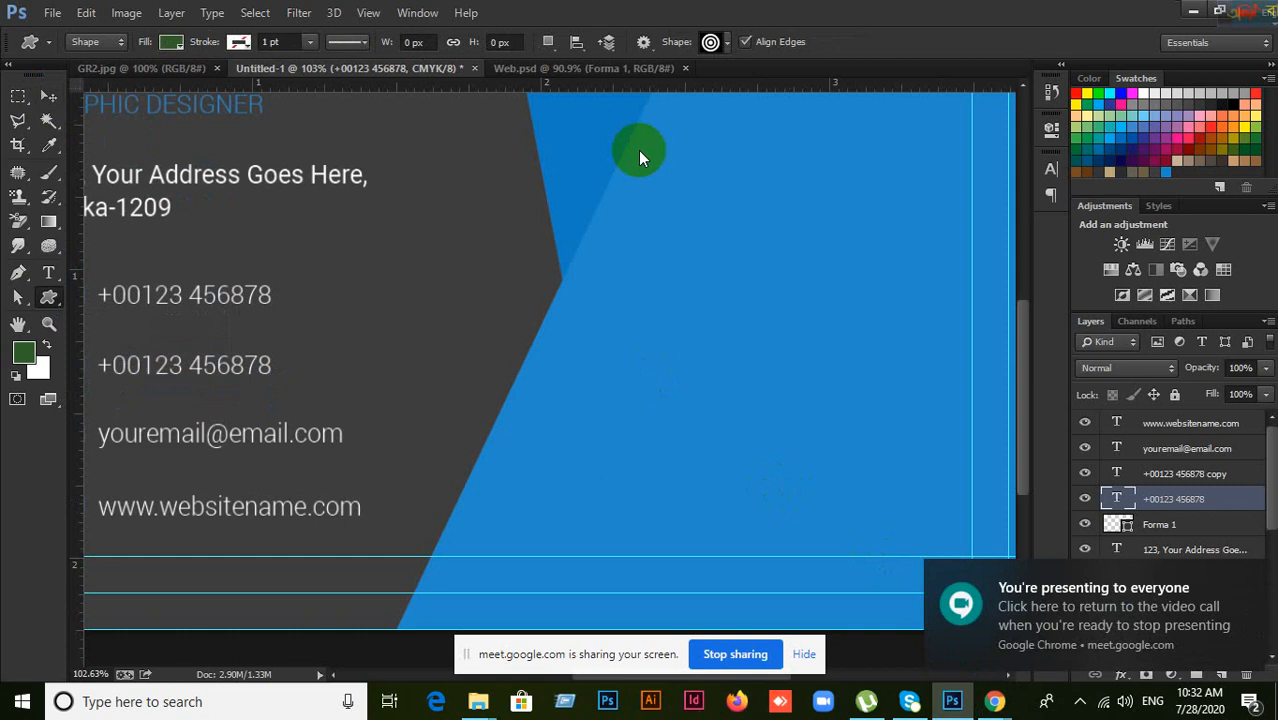
{"action": "left_click", "coordinate": [708, 42]}
{"action": "left_click", "coordinate": [1248, 577]}
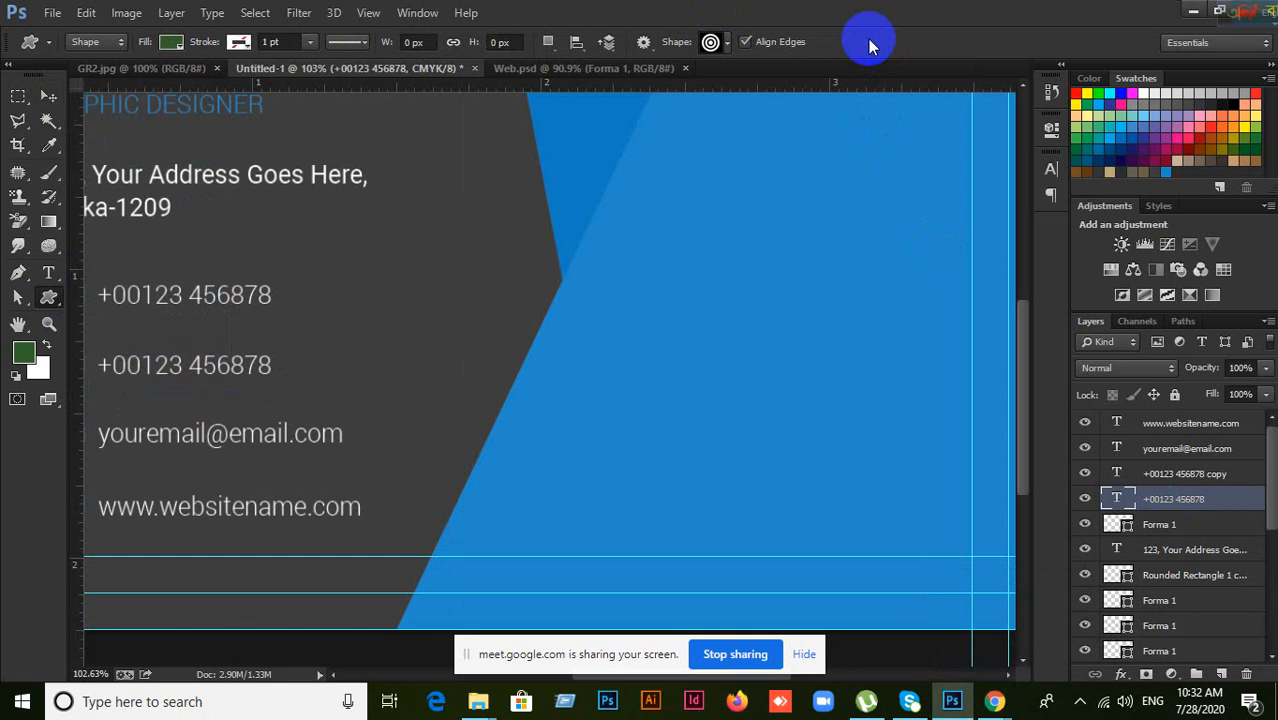
{"action": "right_click", "coordinate": [47, 308]}
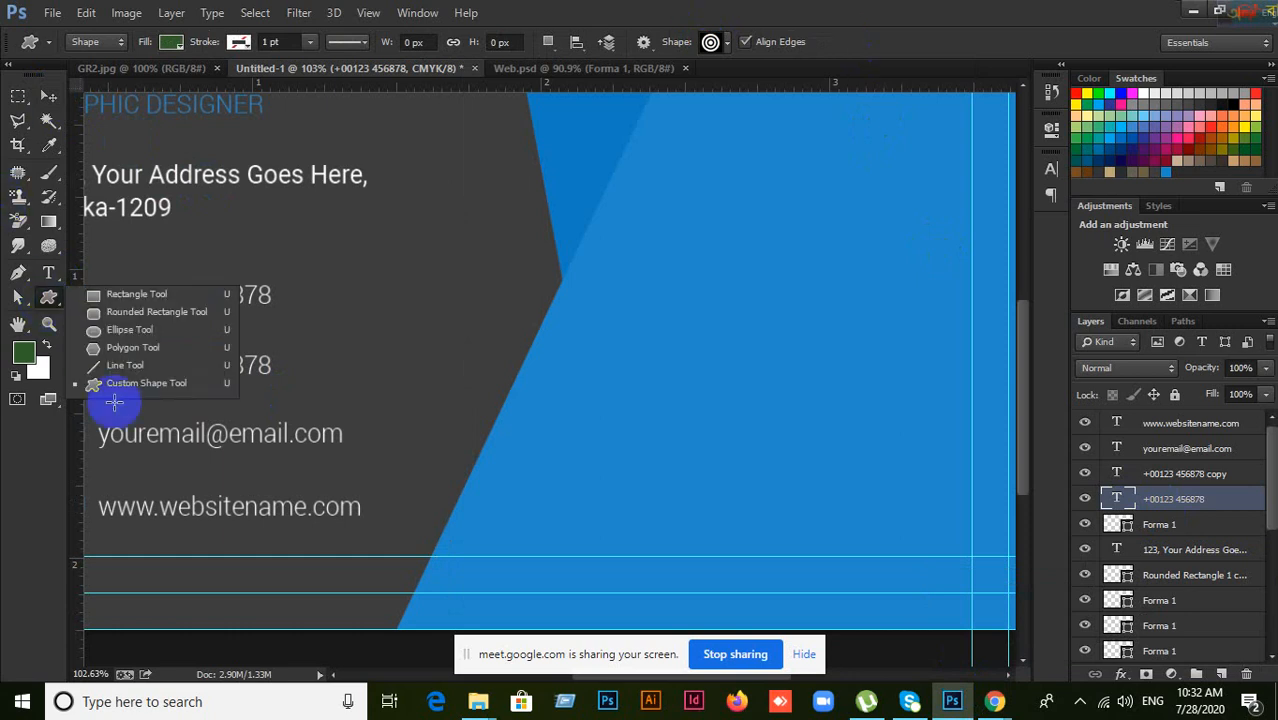
{"action": "left_click", "coordinate": [119, 386]}
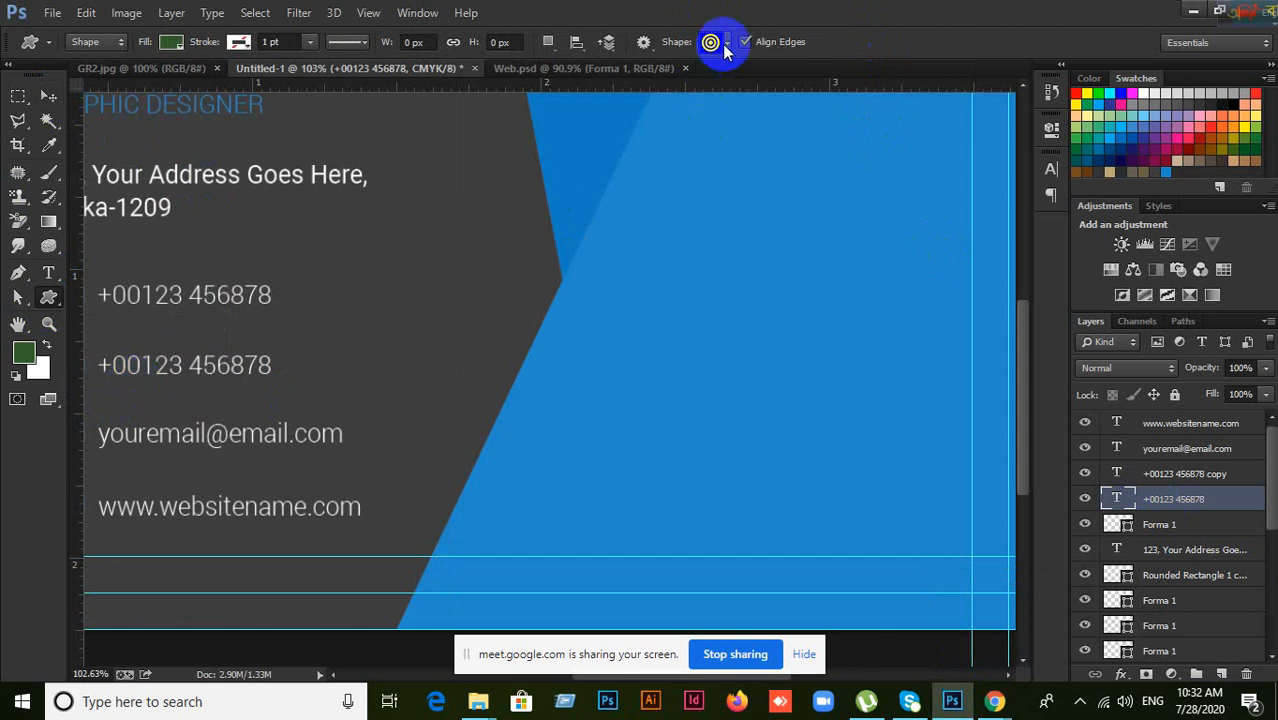
{"action": "left_click", "coordinate": [727, 45]}
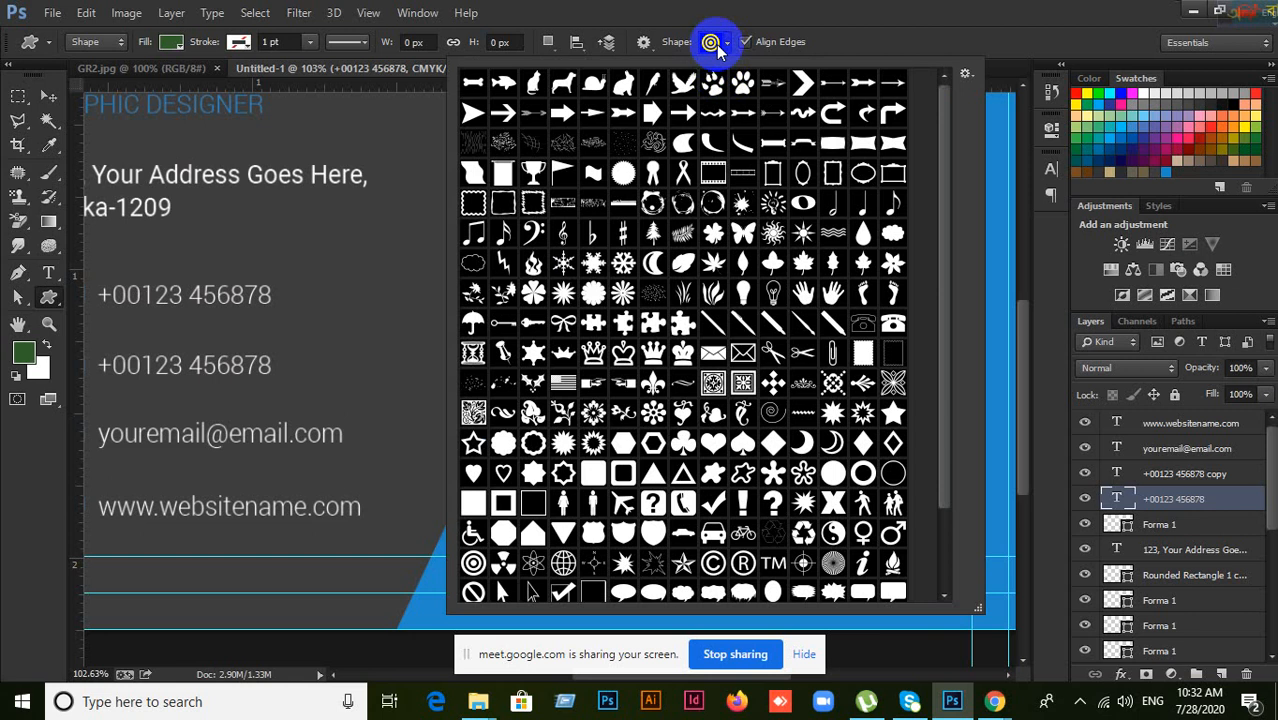
{"action": "left_click", "coordinate": [716, 45]}
{"action": "left_click", "coordinate": [717, 44]}
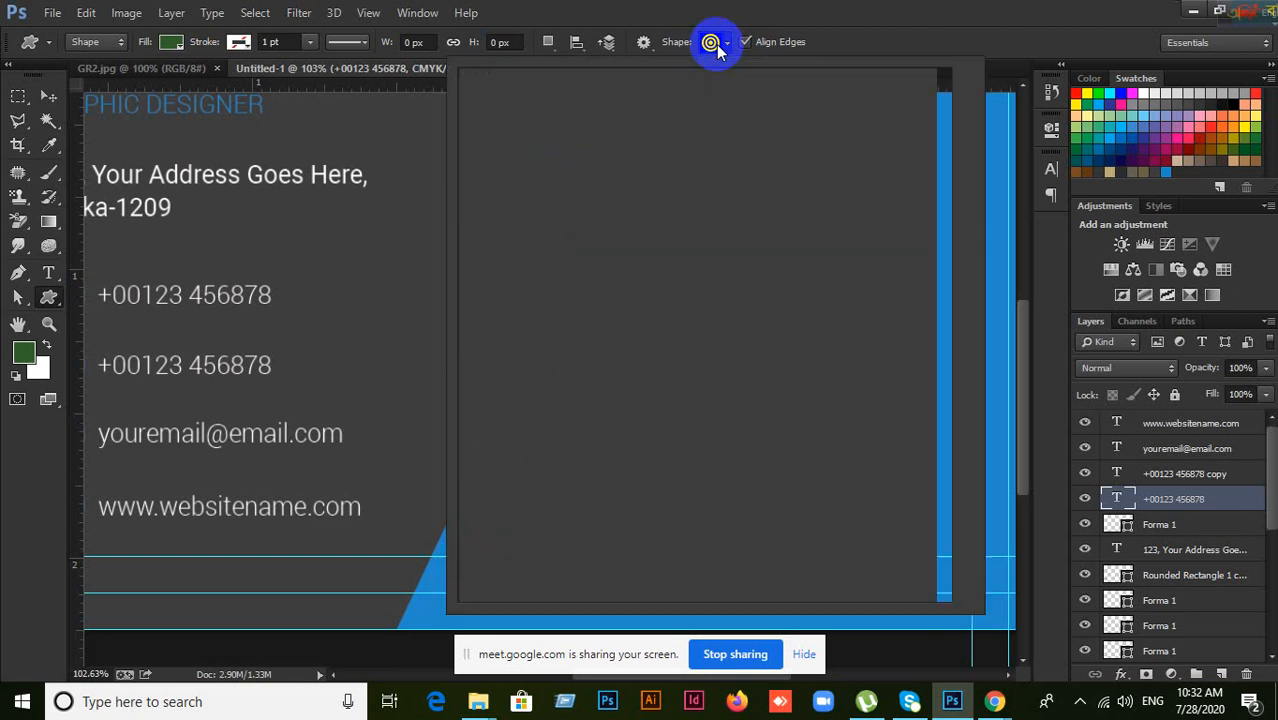
{"action": "scroll", "coordinate": [696, 262], "scroll_direction": "down", "scroll_amount": 3}
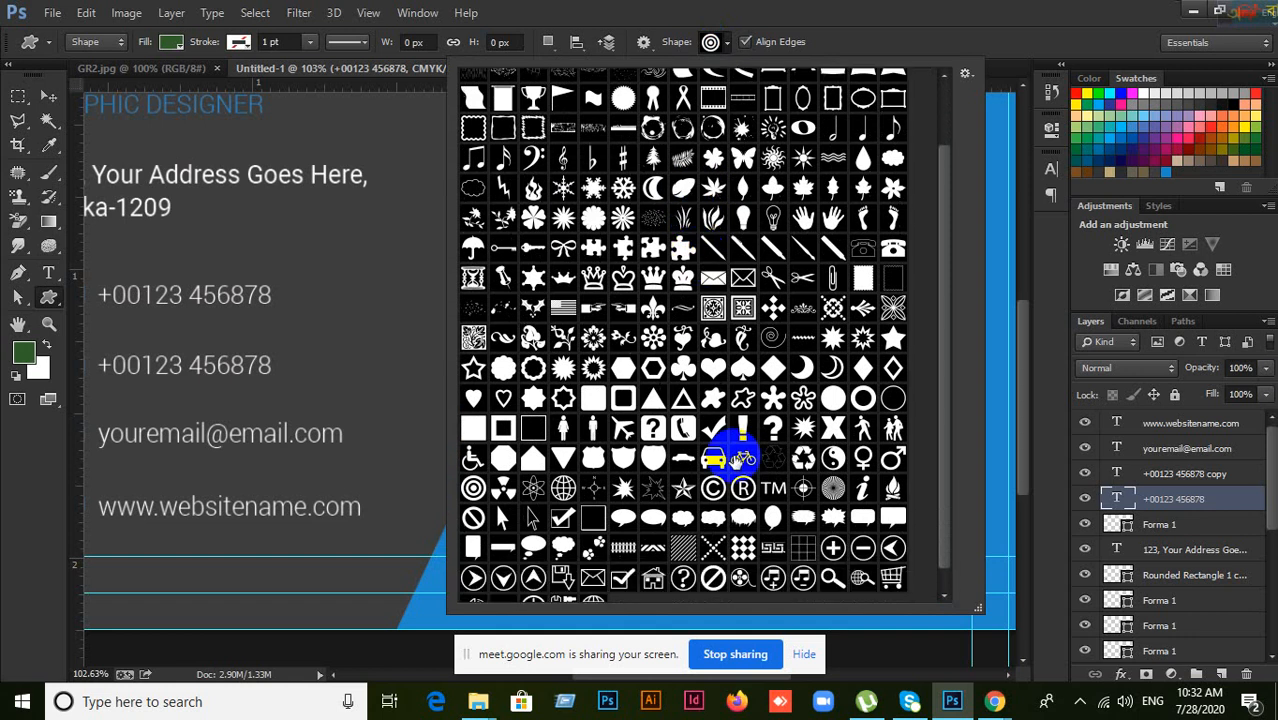
{"action": "scroll", "coordinate": [660, 480], "scroll_direction": "up", "scroll_amount": 3}
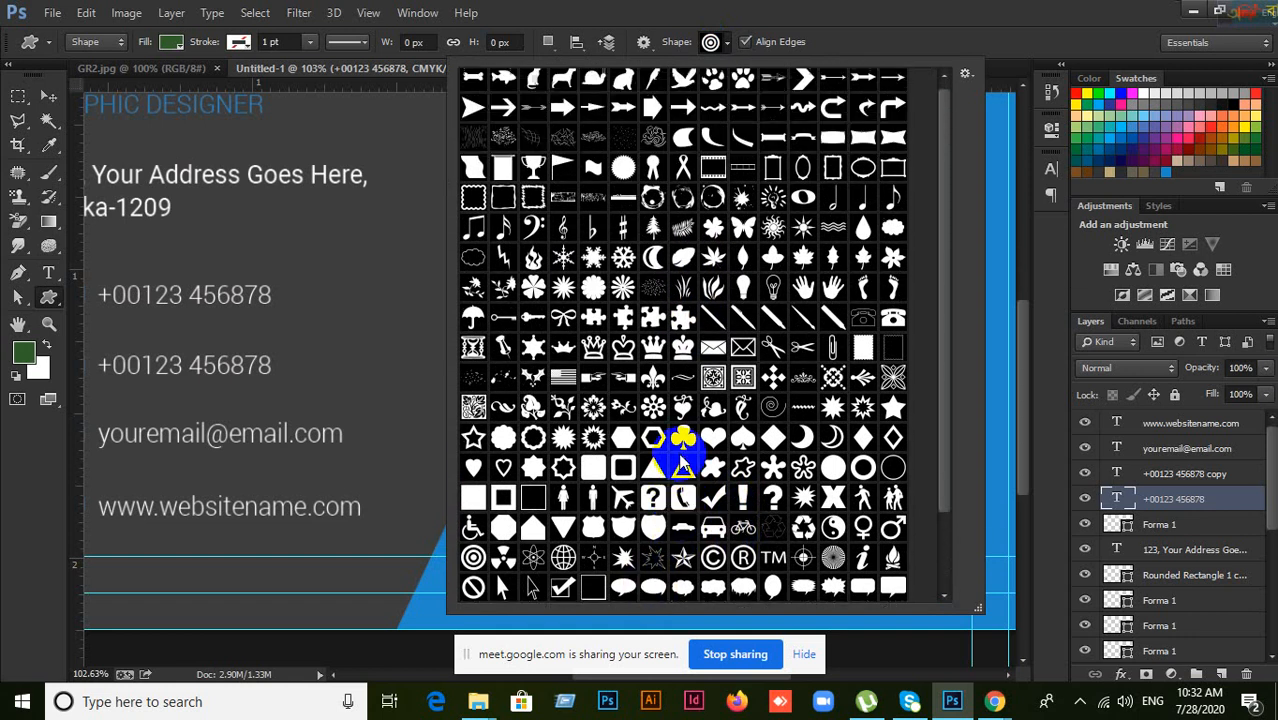
{"action": "left_click", "coordinate": [716, 42]}
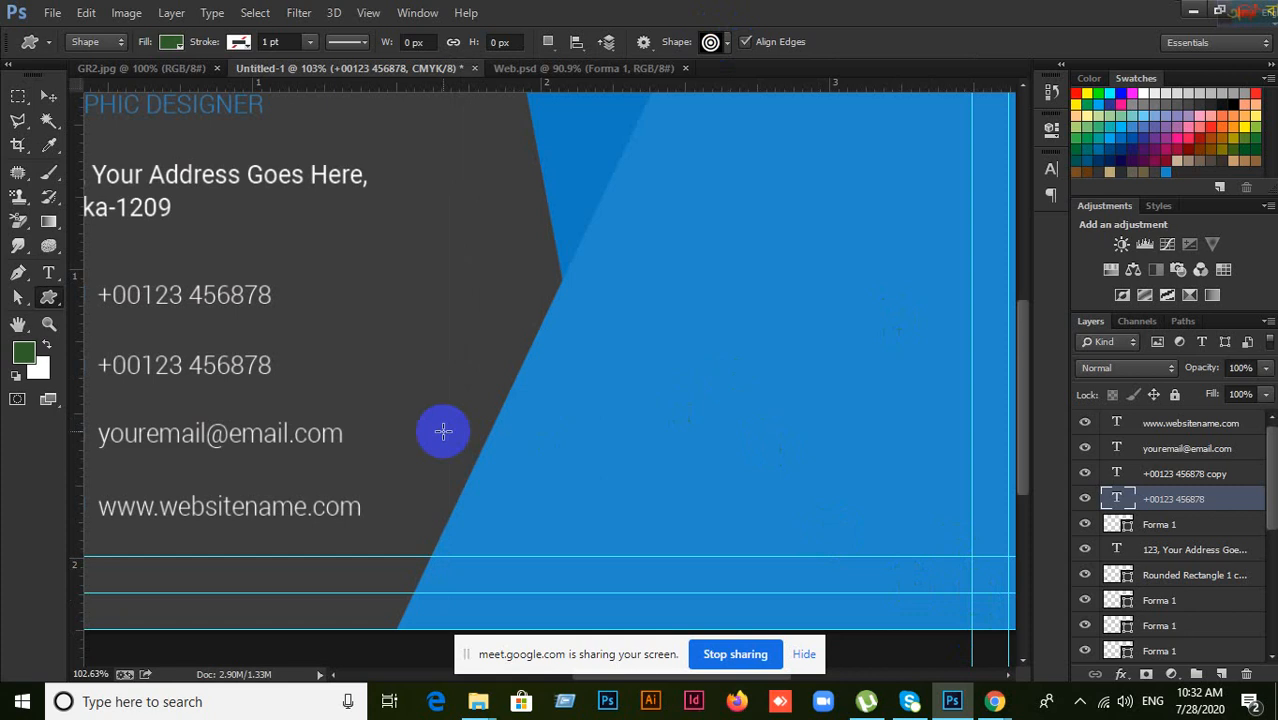
{"action": "left_click", "coordinate": [712, 42]}
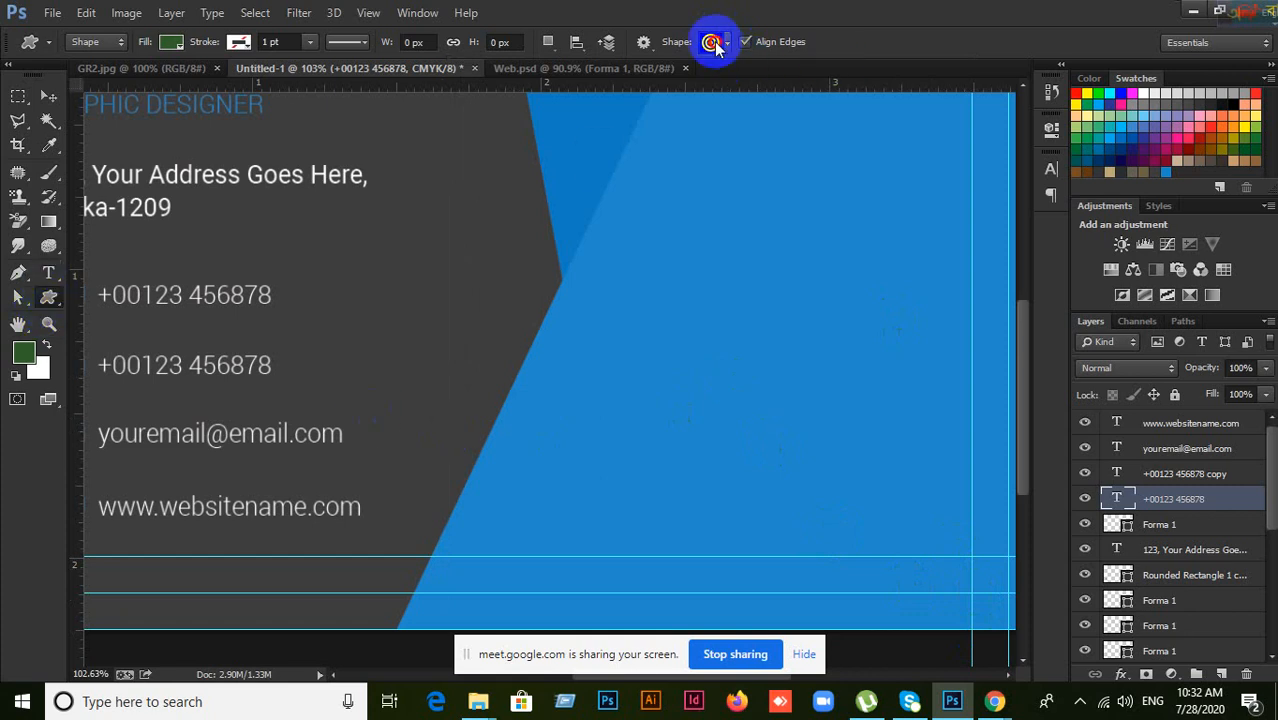
{"action": "left_click", "coordinate": [855, 4]}
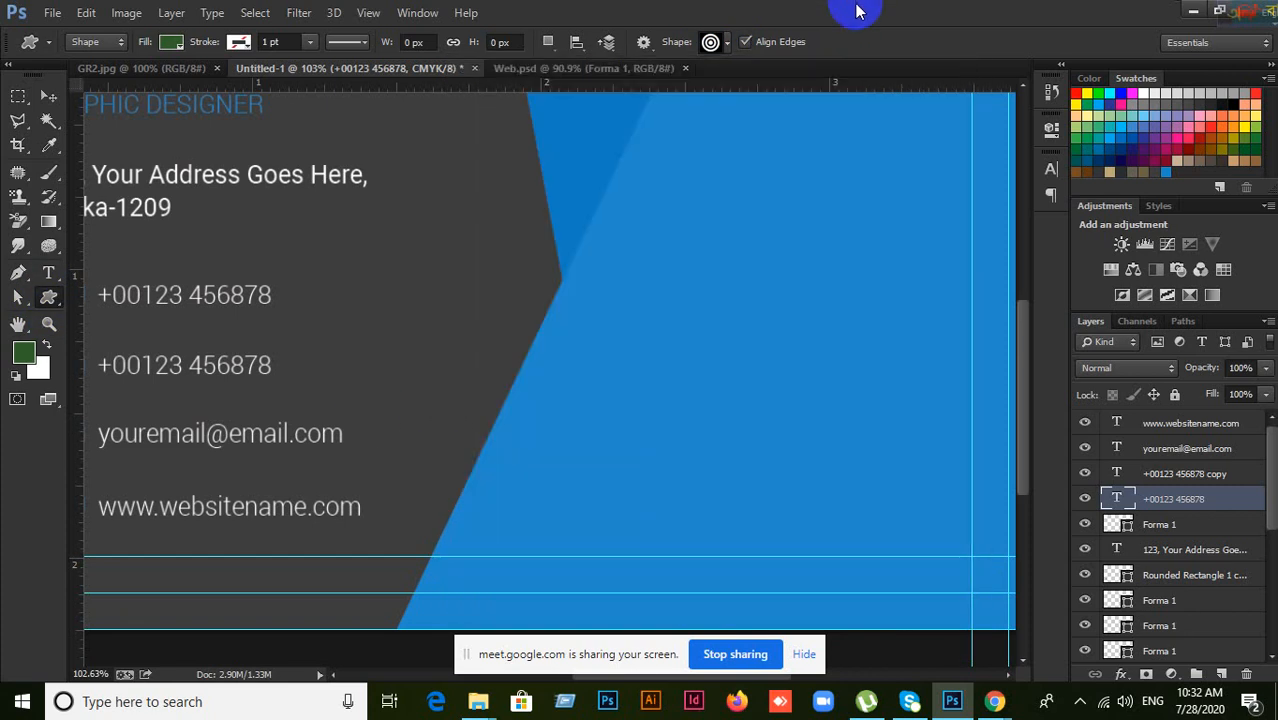
{"action": "scroll", "coordinate": [809, 455], "scroll_direction": "up", "scroll_amount": 3}
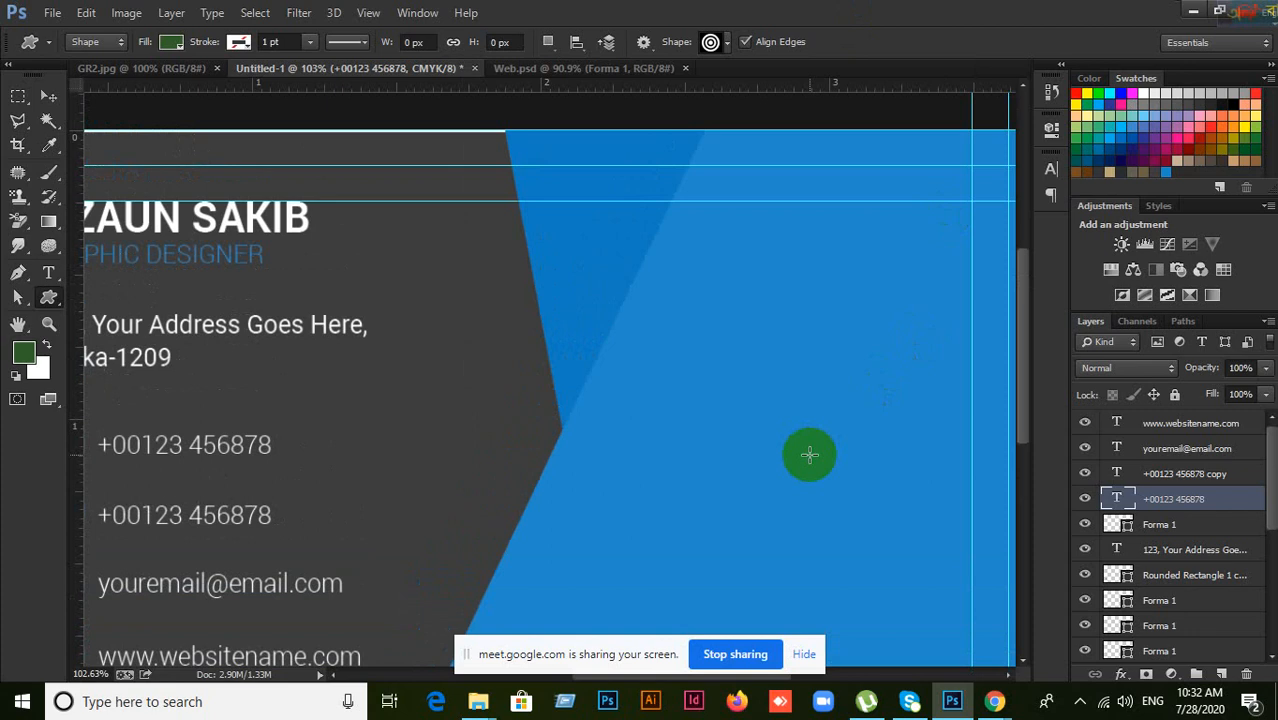
Step: Draw a 64 px green concentric target near the top of the blue panel, then return to the Google Meet call
{"action": "scroll", "coordinate": [809, 455], "scroll_direction": "down", "scroll_amount": 4}
{"action": "scroll", "coordinate": [784, 457], "scroll_direction": "up", "scroll_amount": 2}
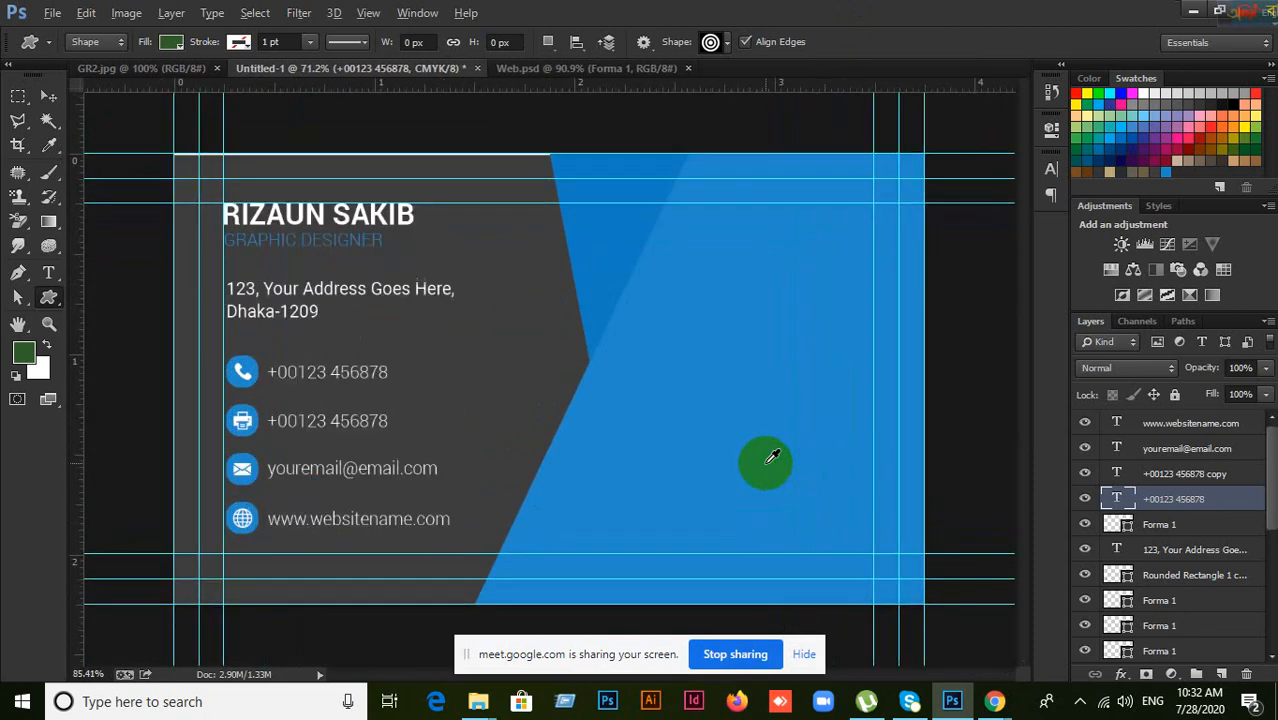
{"action": "scroll", "coordinate": [772, 457], "scroll_direction": "up", "scroll_amount": 2}
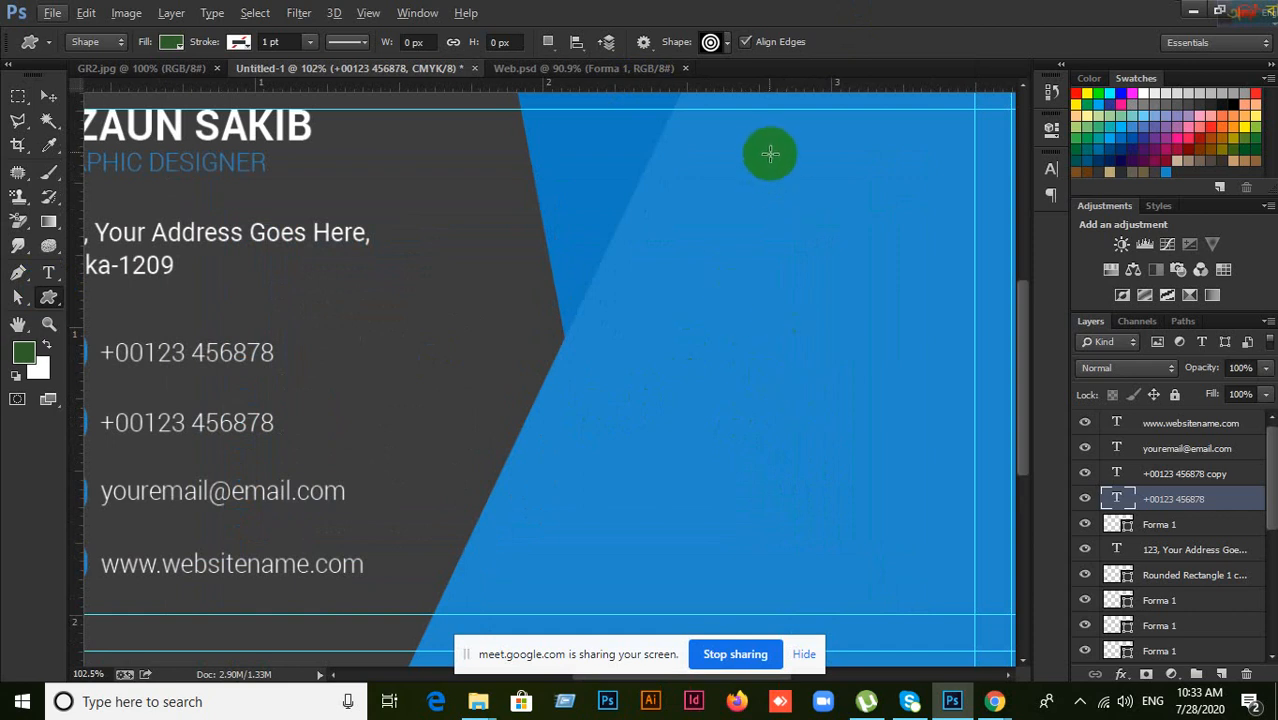
{"action": "left_click_drag", "start_coordinate": [770, 153], "coordinate": [831, 212]}
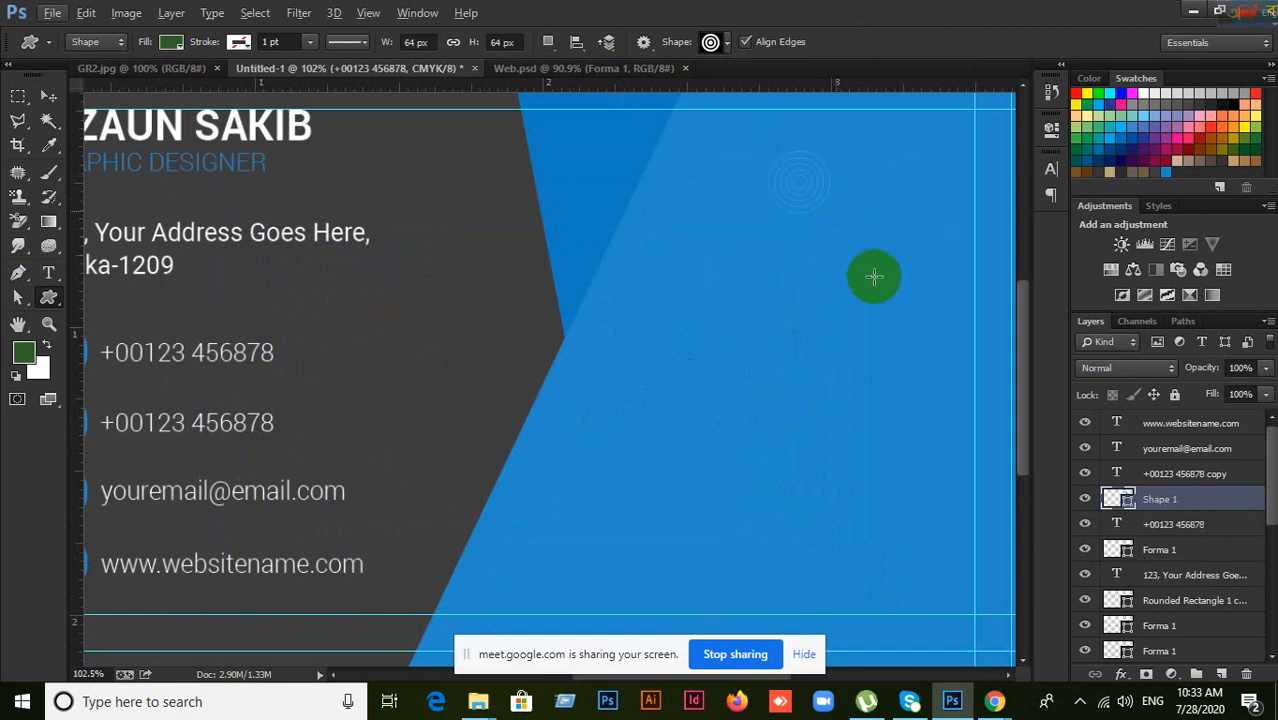
{"action": "left_click", "coordinate": [995, 703]}
{"action": "left_click", "coordinate": [948, 662]}
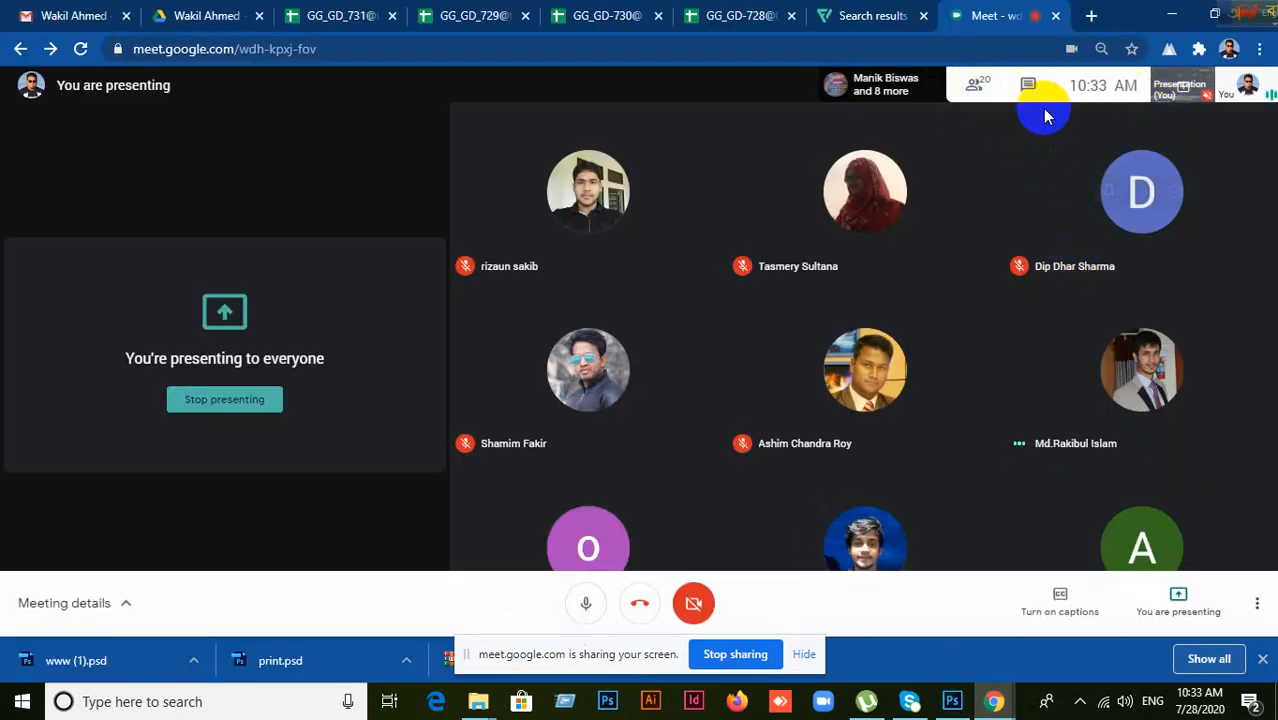
Step: Pin your own 'You' camera tile so it fills the main Meet view
{"action": "left_click", "coordinate": [1248, 86]}
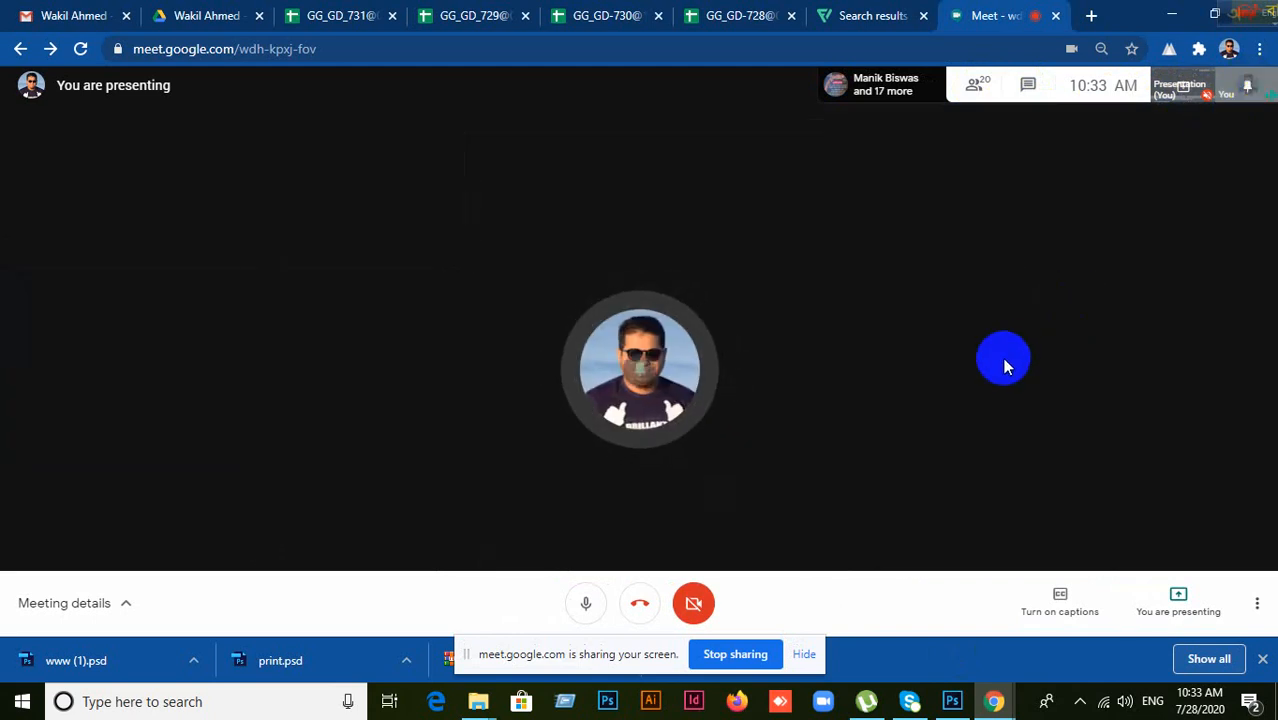
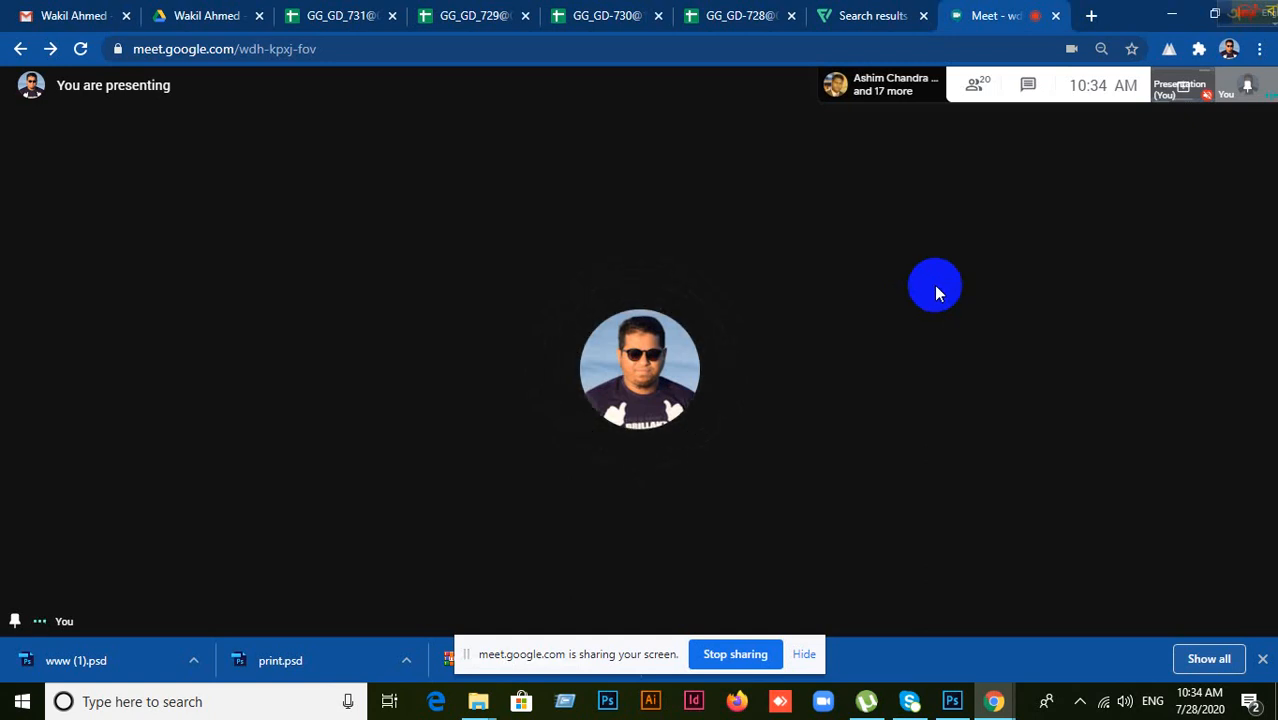
Step: Switch between the Google Meet call and the business-card document, ending back in Photoshop
{"action": "left_click", "coordinate": [953, 701]}
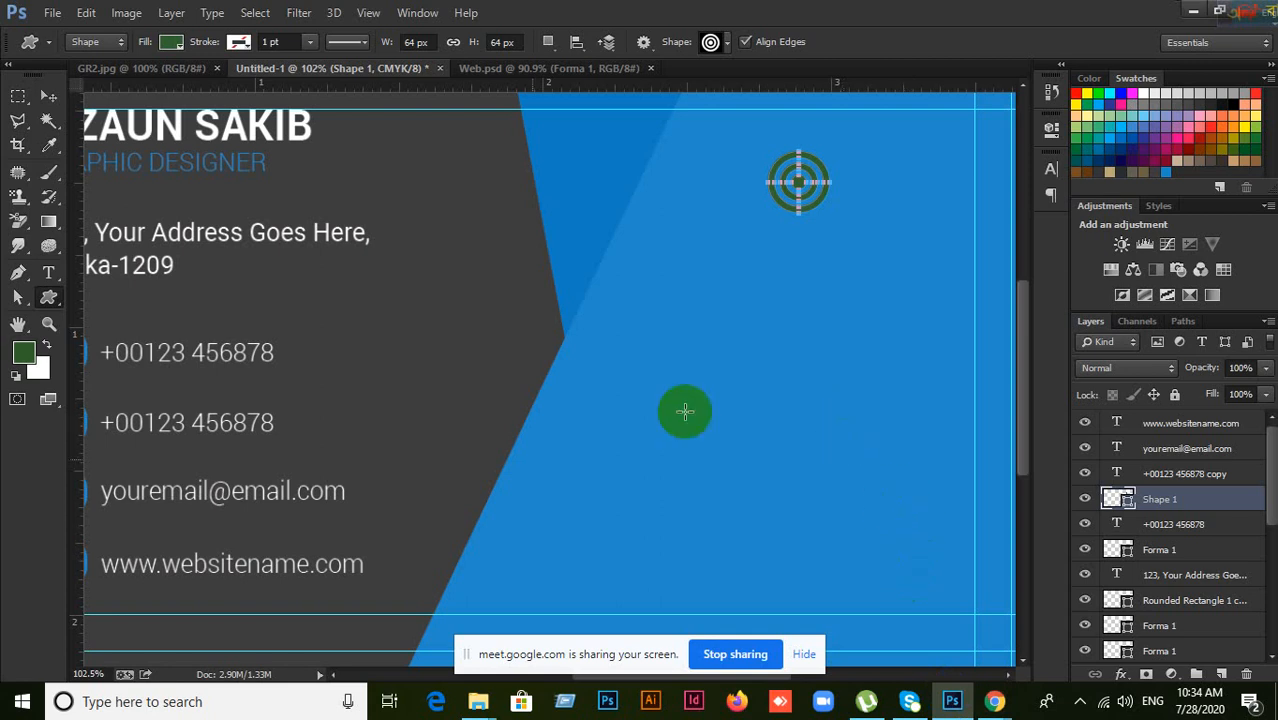
{"action": "left_click_drag", "start_coordinate": [1126, 590], "coordinate": [1124, 505]}
{"action": "mouse_move", "coordinate": [996, 700]}
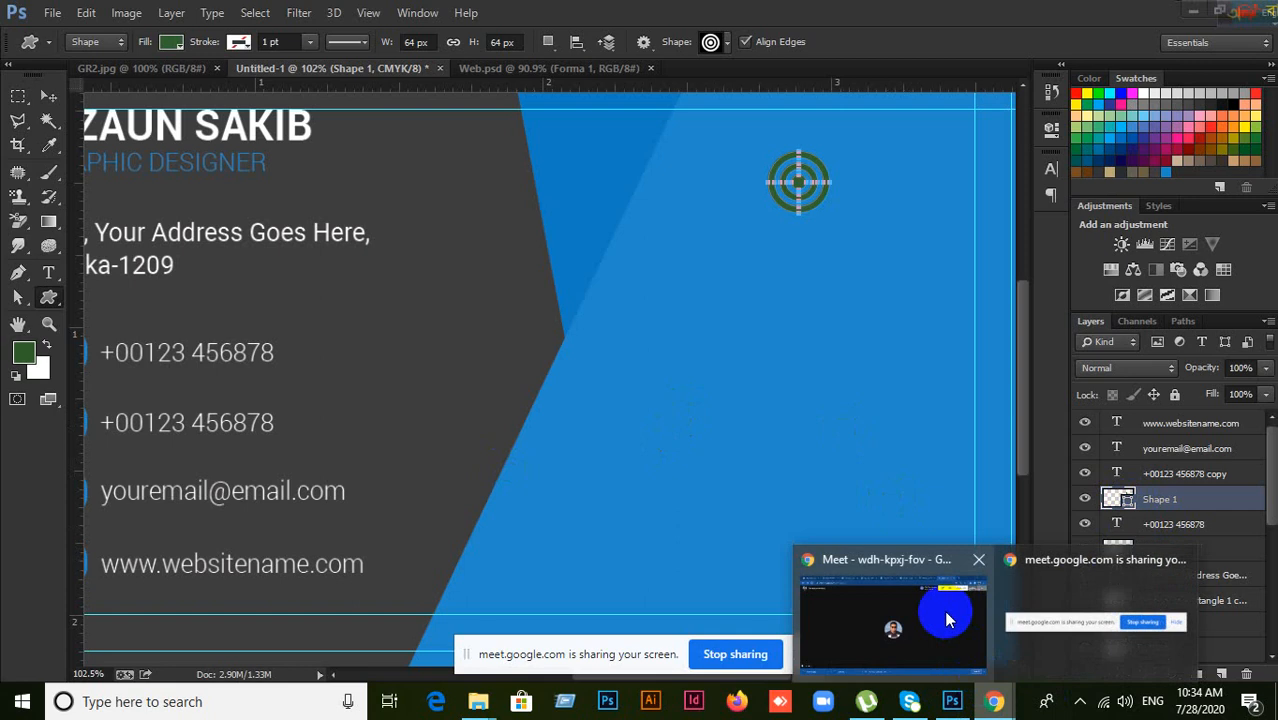
{"action": "left_click", "coordinate": [948, 620]}
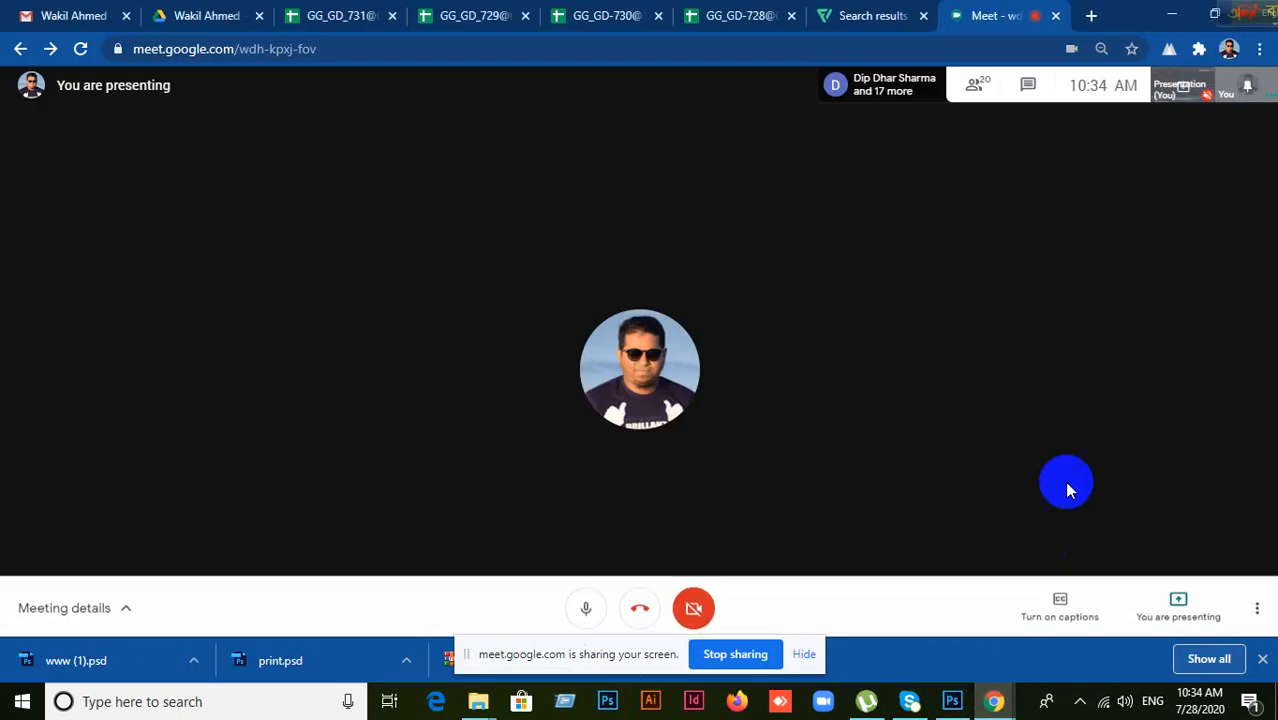
{"action": "left_click", "coordinate": [951, 699]}
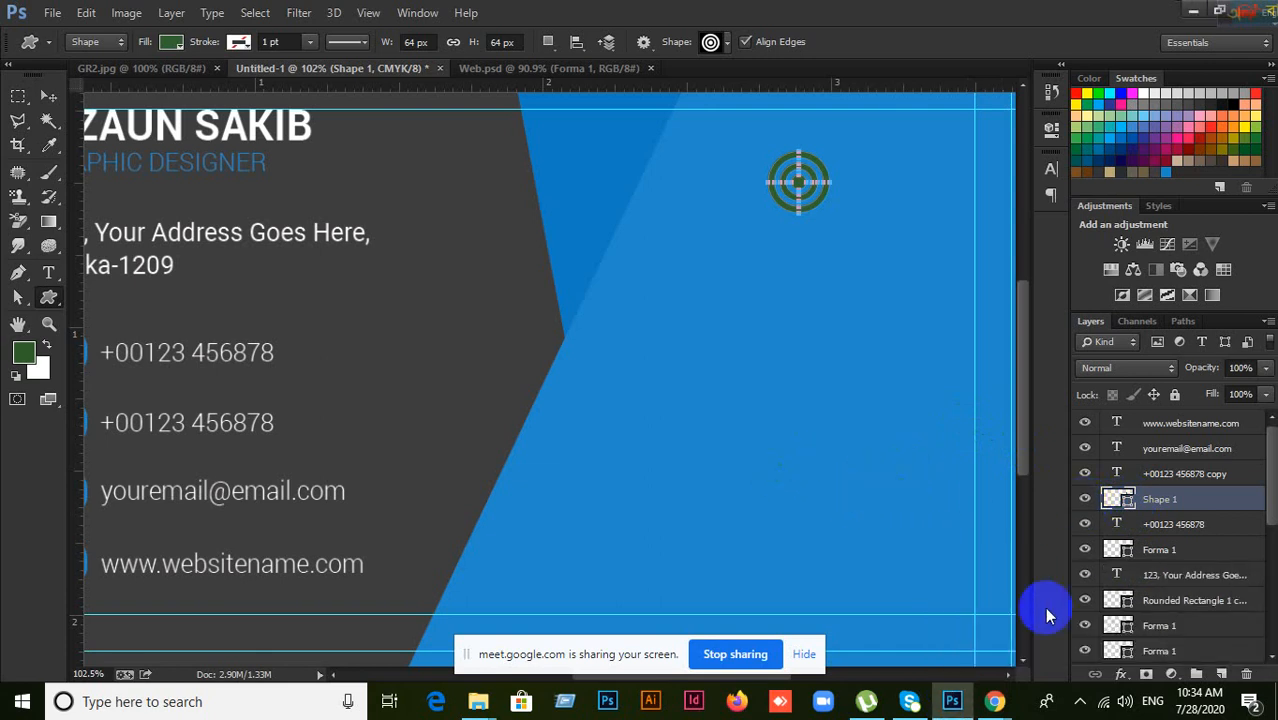
{"action": "mouse_move", "coordinate": [992, 696]}
{"action": "left_click", "coordinate": [917, 642]}
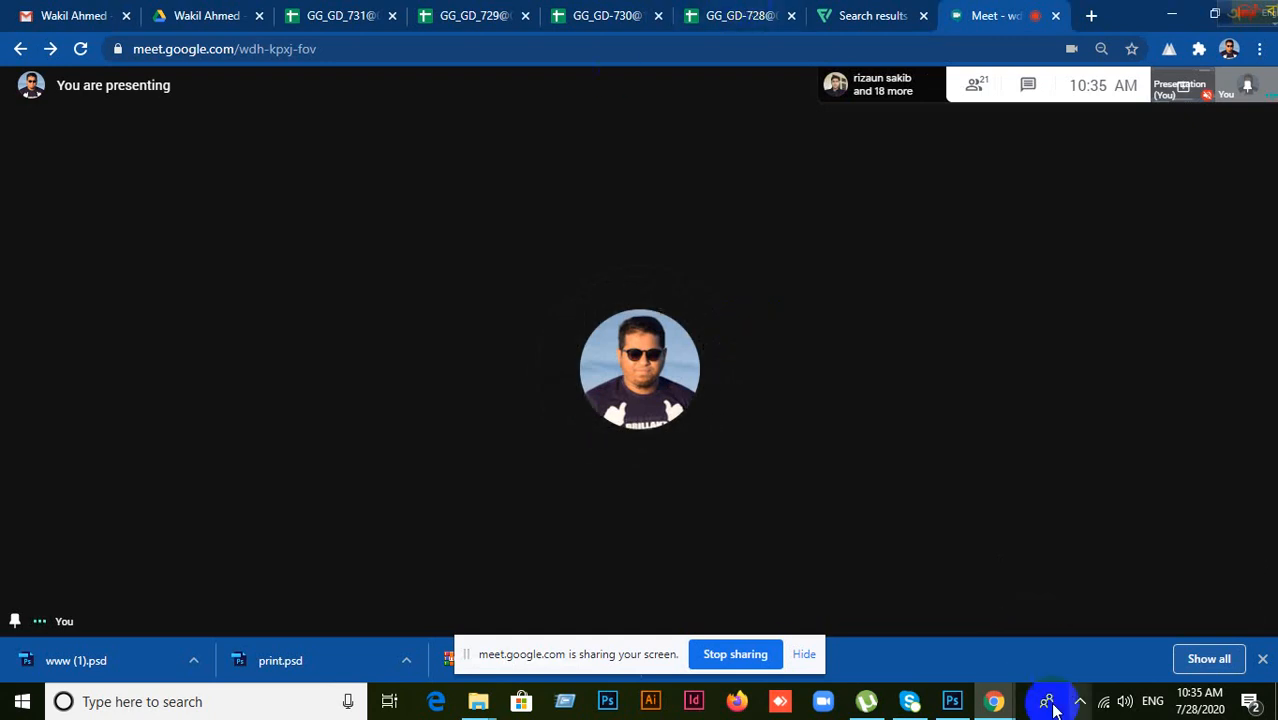
{"action": "left_click", "coordinate": [955, 702]}
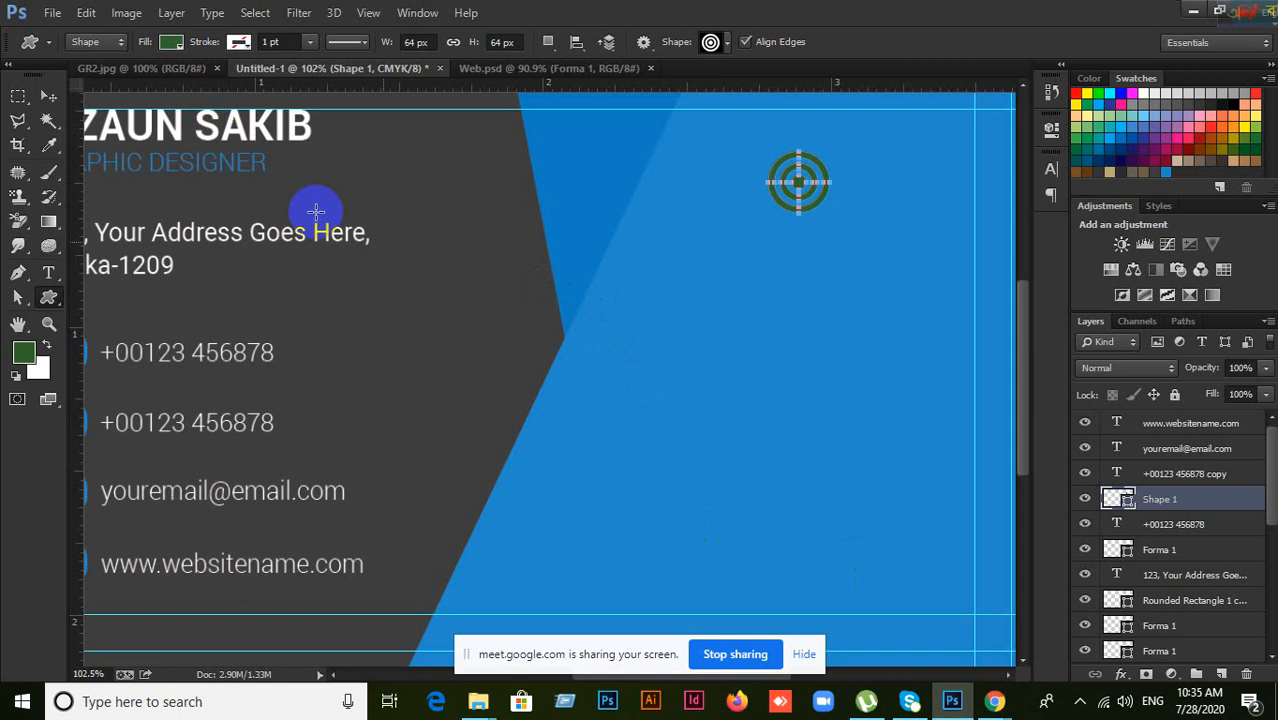
Step: Change the target logo's Shape 1 fill colour to pure white
{"action": "double_click", "coordinate": [1128, 503]}
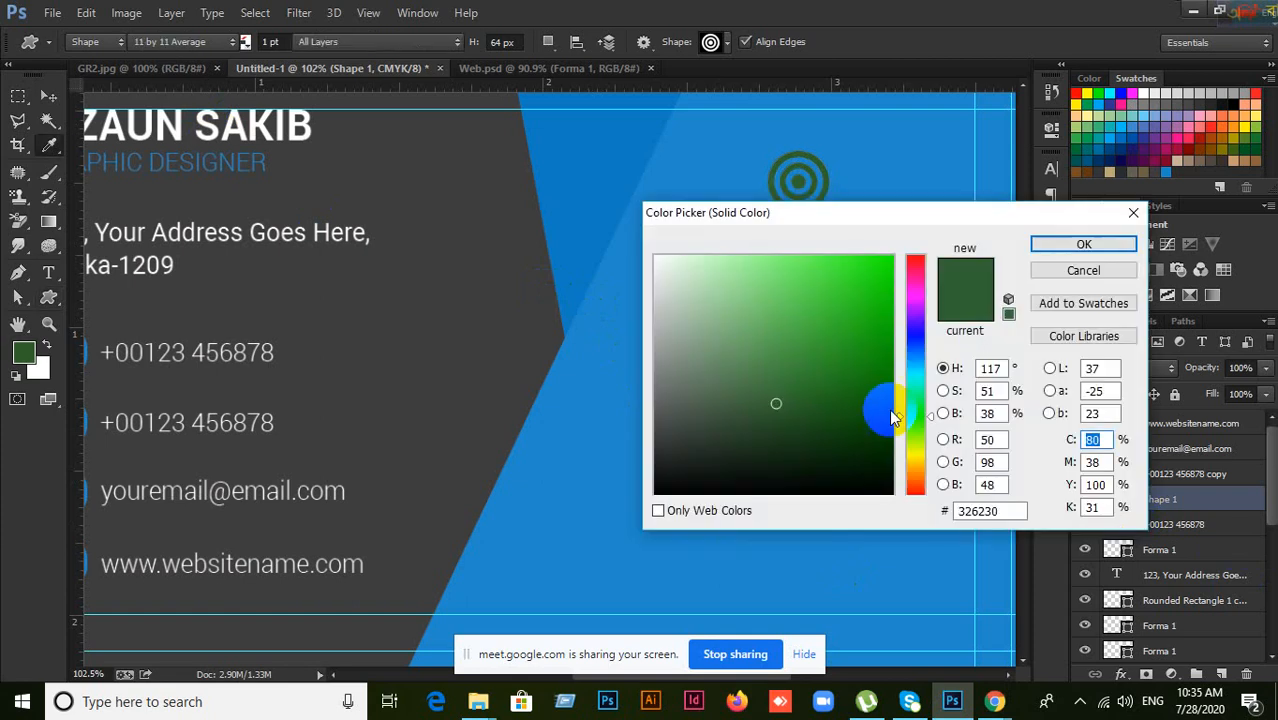
{"action": "left_click_drag", "start_coordinate": [699, 294], "coordinate": [645, 246]}
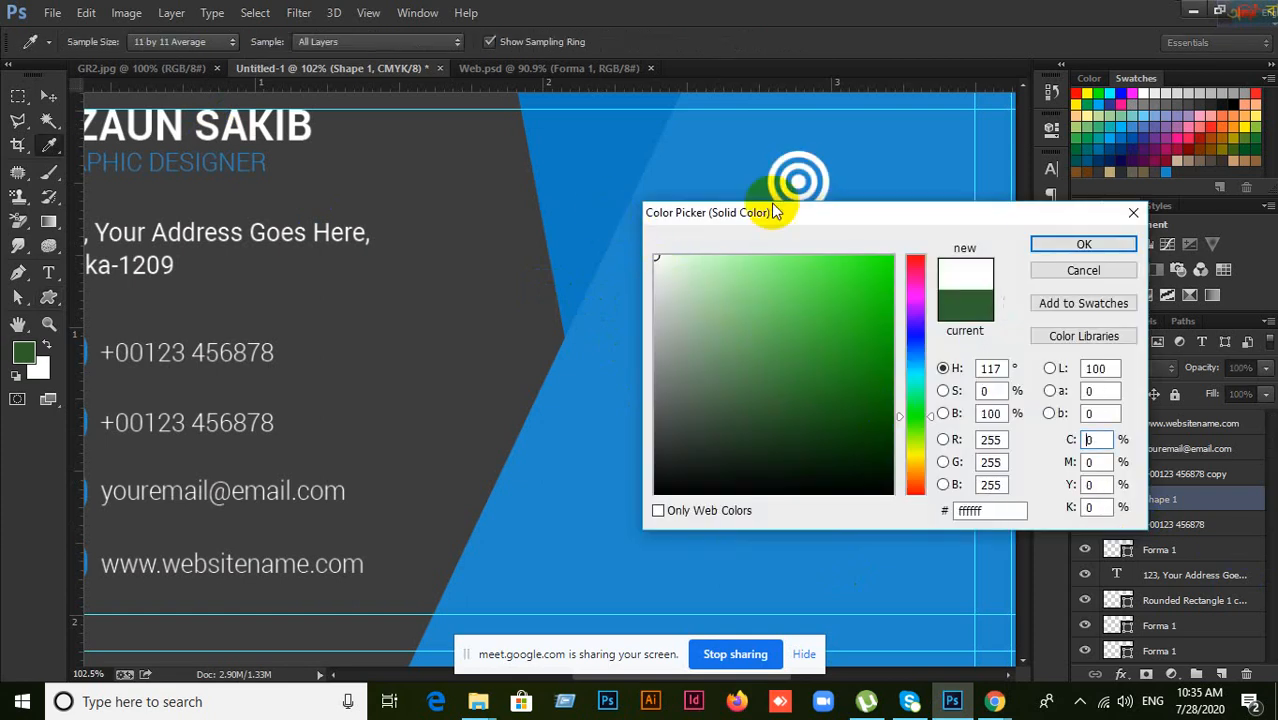
{"action": "left_click", "coordinate": [1083, 244]}
Step: Nudge the white logo up on the blue panel and bring its layer to the top
{"action": "left_click", "coordinate": [45, 100]}
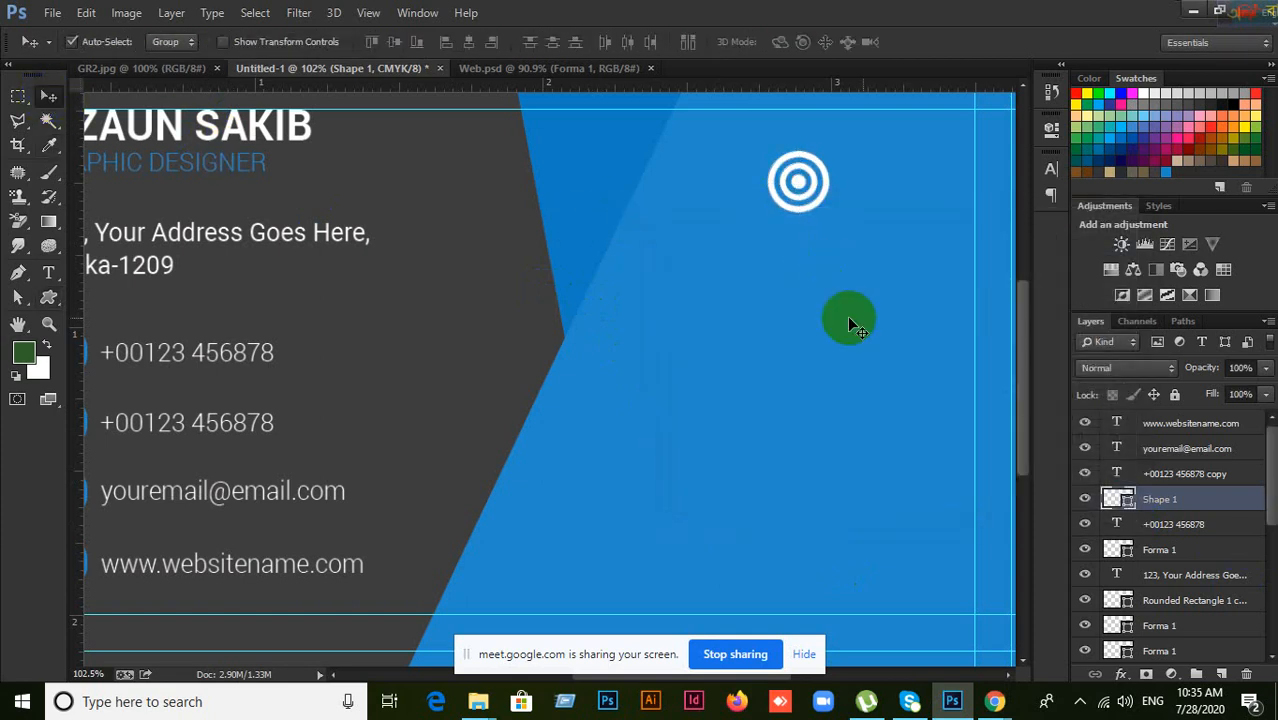
{"action": "left_click_drag", "start_coordinate": [799, 186], "coordinate": [808, 165]}
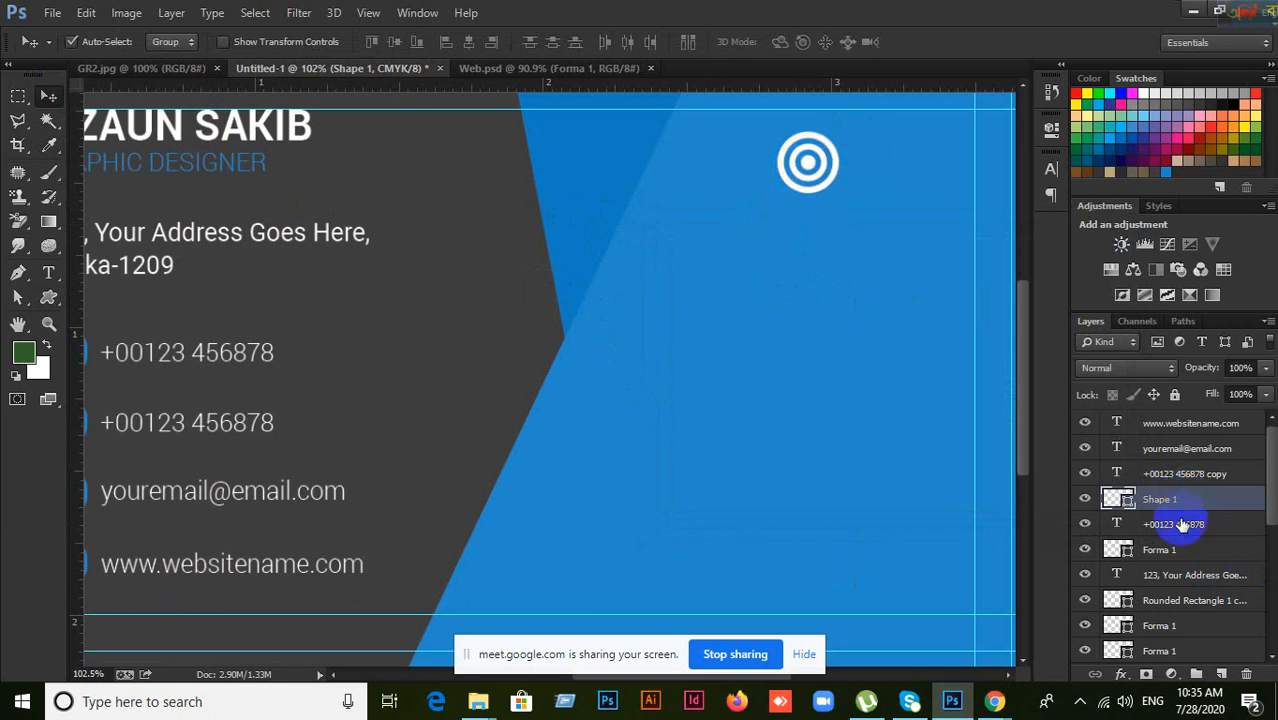
{"action": "key", "text": "ctrl+bracketright"}
{"action": "key", "text": "ctrl+bracketright"}
{"action": "key", "text": "ctrl+bracketright"}
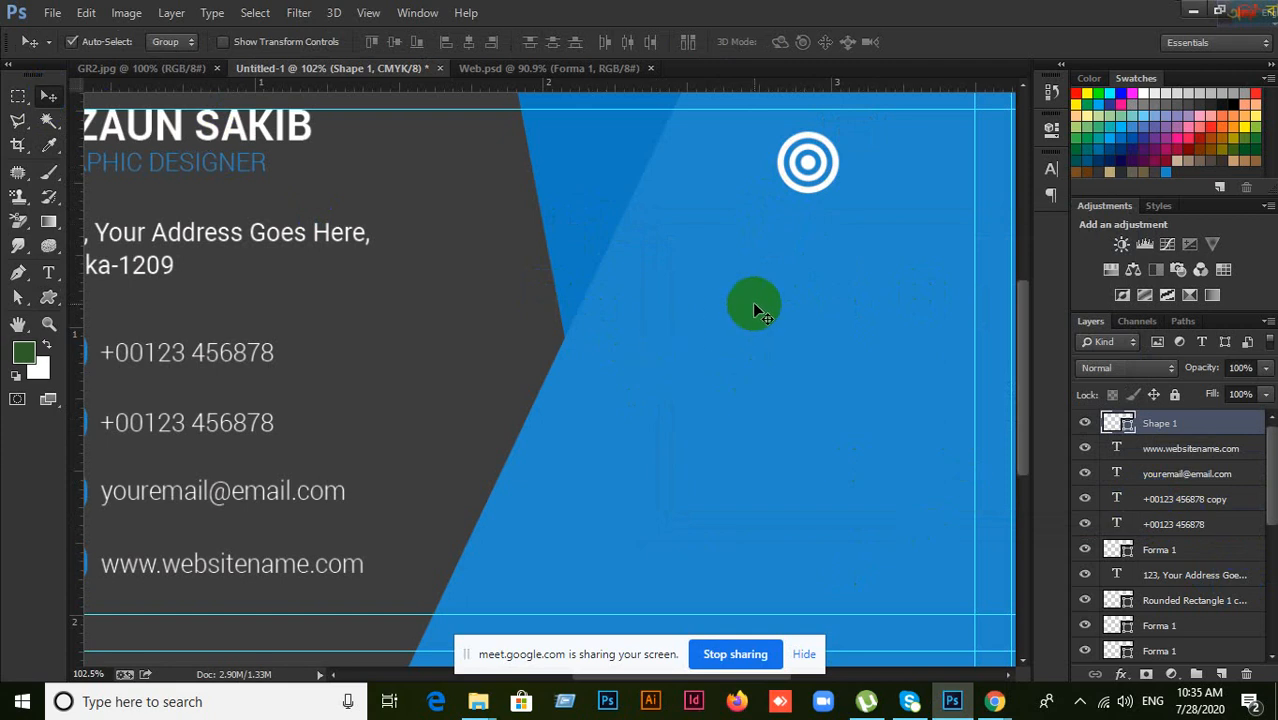
{"action": "scroll", "coordinate": [813, 366], "scroll_direction": "up", "scroll_amount": 3}
{"action": "left_click_drag", "start_coordinate": [807, 271], "coordinate": [818, 261]}
{"action": "left_click", "coordinate": [50, 274]}
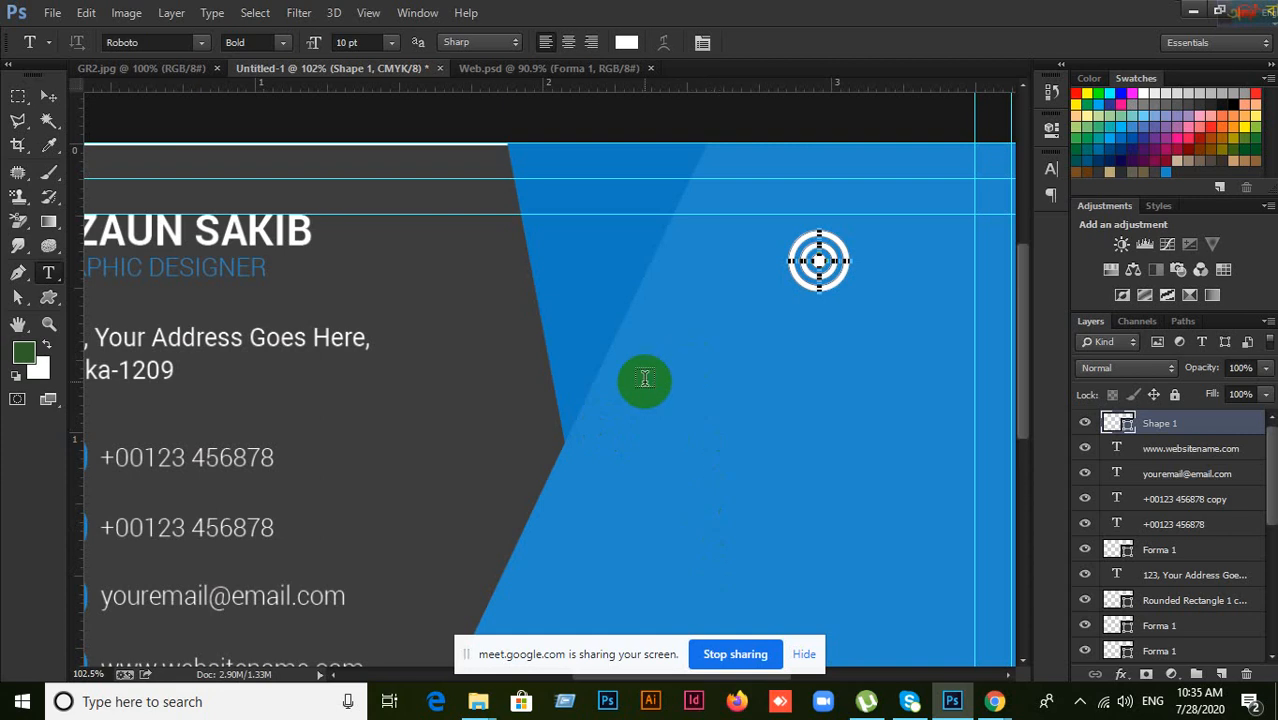
Step: Type 'COMPANY NAME' below the logo and centre it beneath the target
{"action": "left_click", "coordinate": [683, 355]}
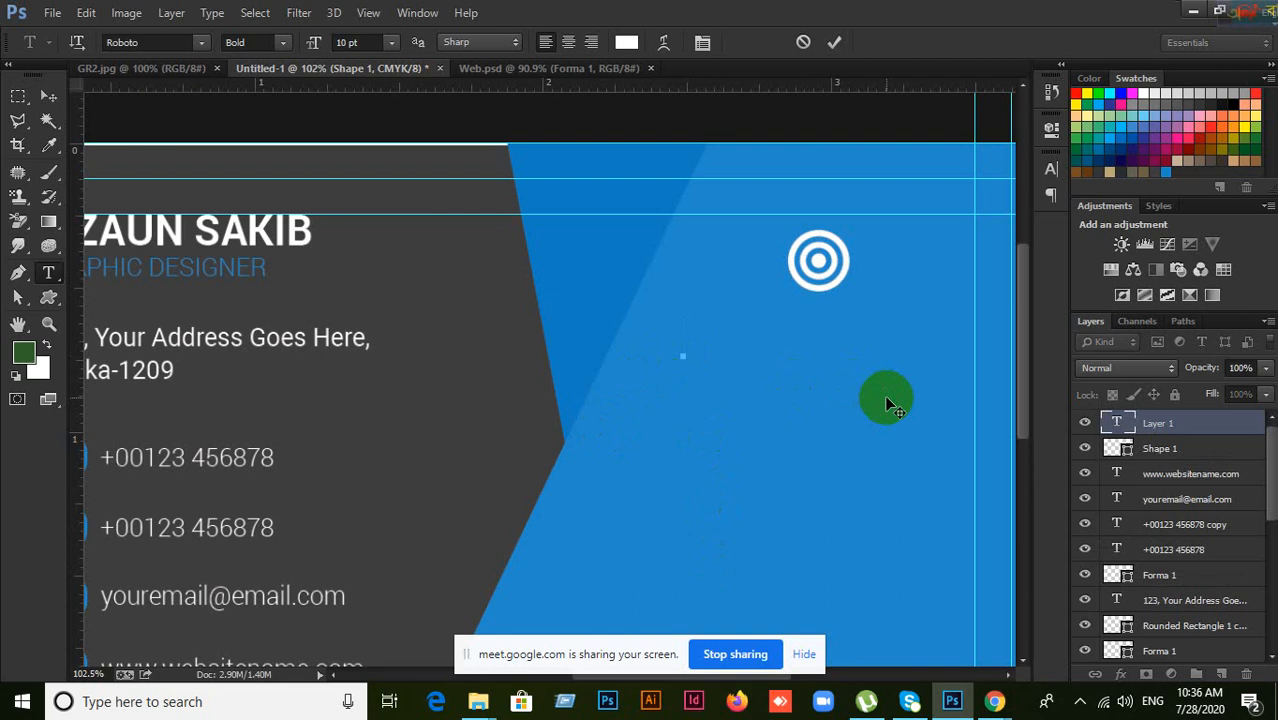
{"action": "type", "text": "COMPA"}
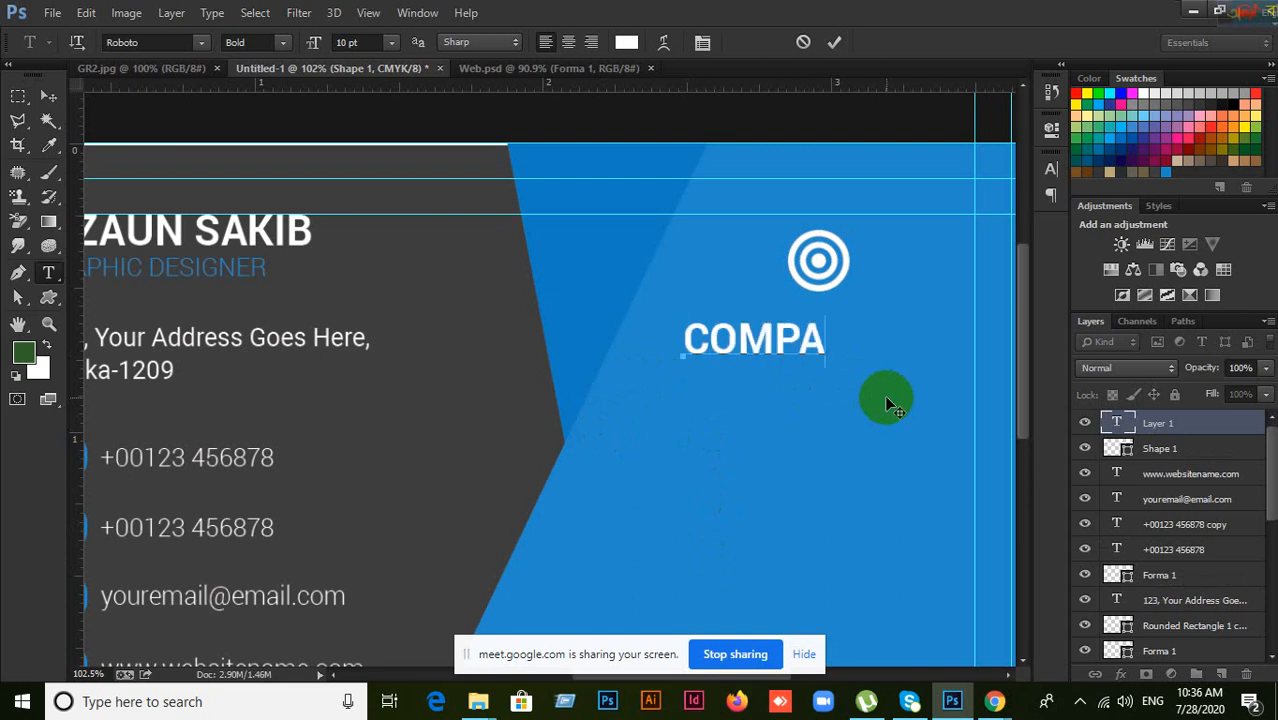
{"action": "type", "text": "NUY"}
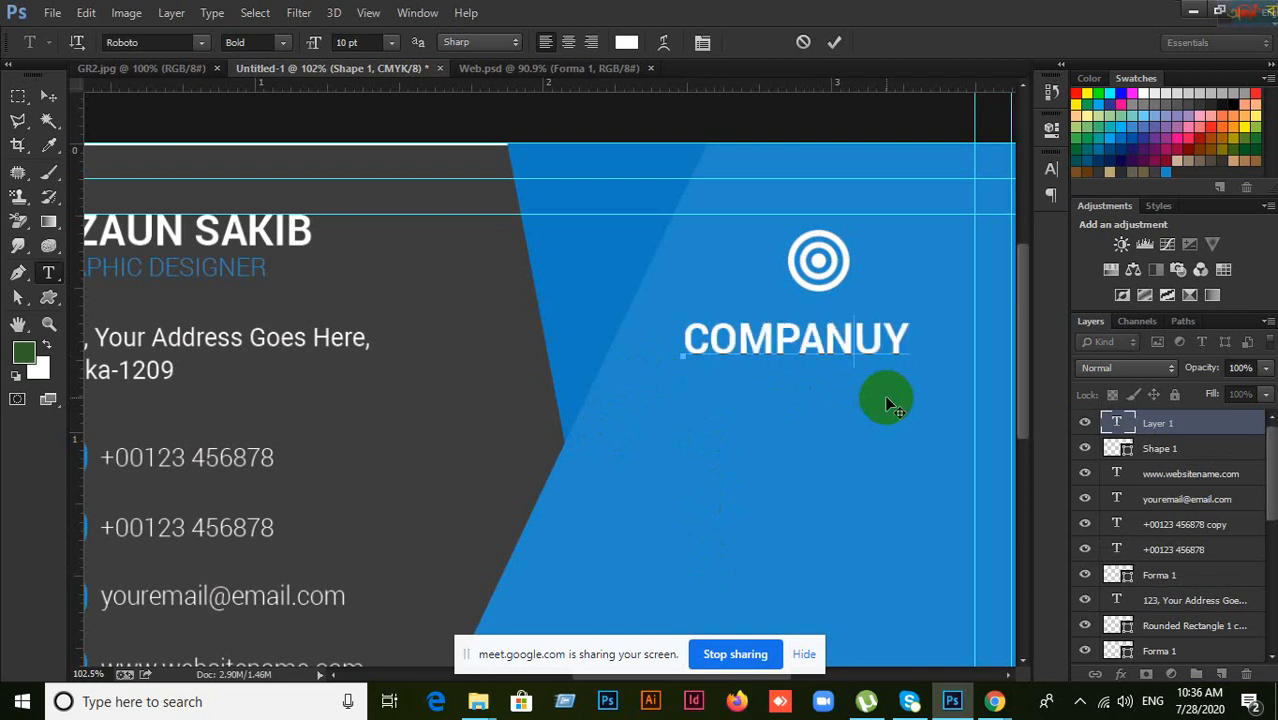
{"action": "key", "text": "BackSpace"}
{"action": "key", "text": "BackSpace"}
{"action": "type", "text": "Y NAME"}
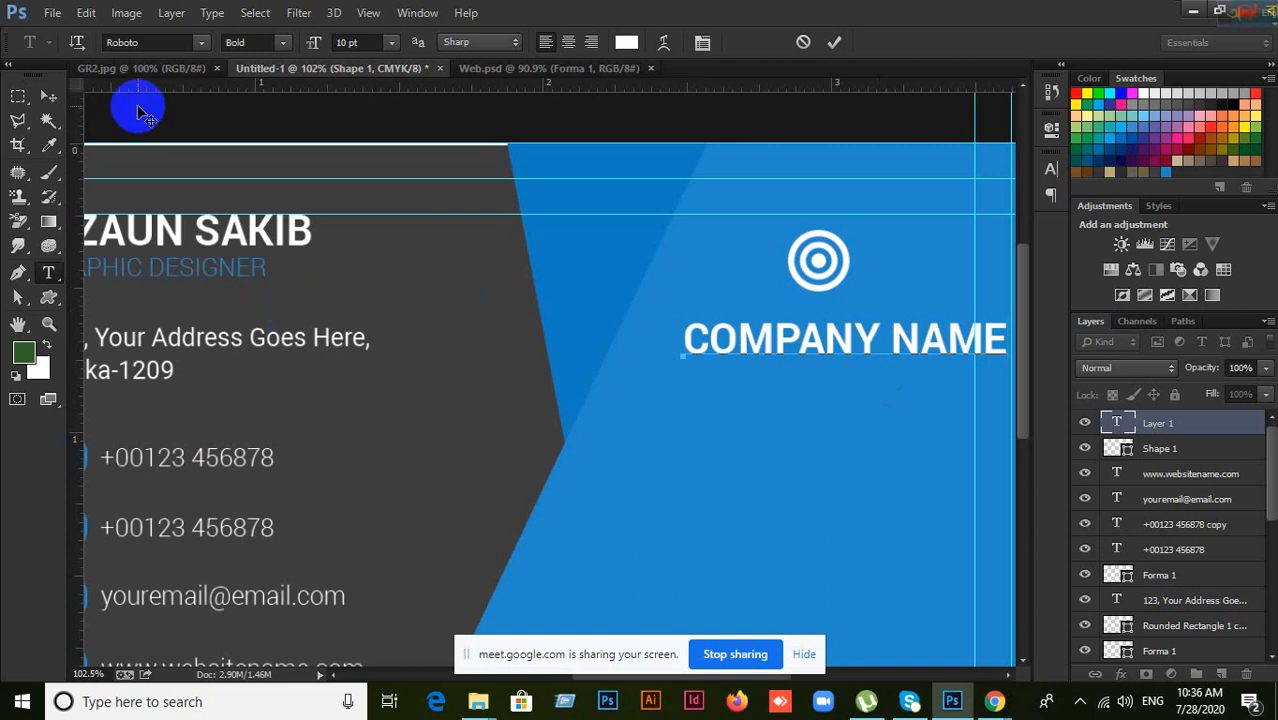
{"action": "left_click", "coordinate": [48, 95]}
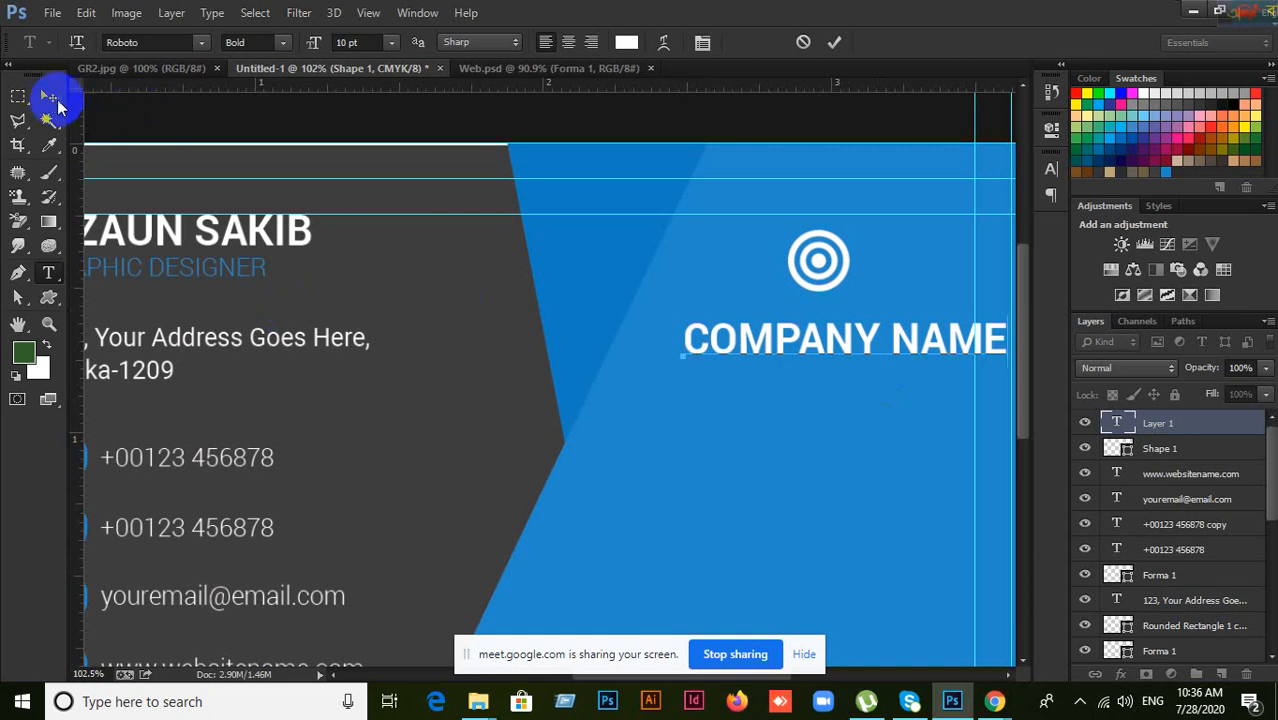
{"action": "left_click_drag", "start_coordinate": [760, 350], "coordinate": [733, 333]}
Step: Keep All Caps on and set the COMPANY NAME text to 9 pt
{"action": "left_click", "coordinate": [1050, 175]}
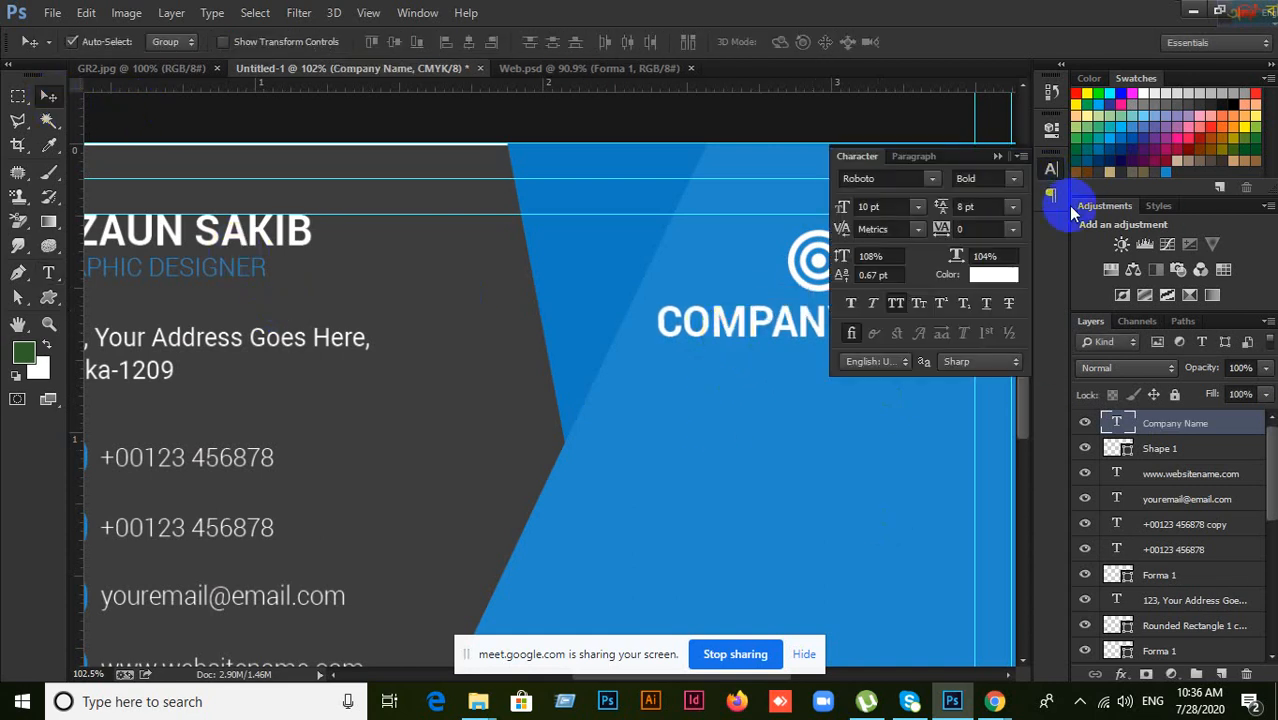
{"action": "left_click", "coordinate": [897, 304]}
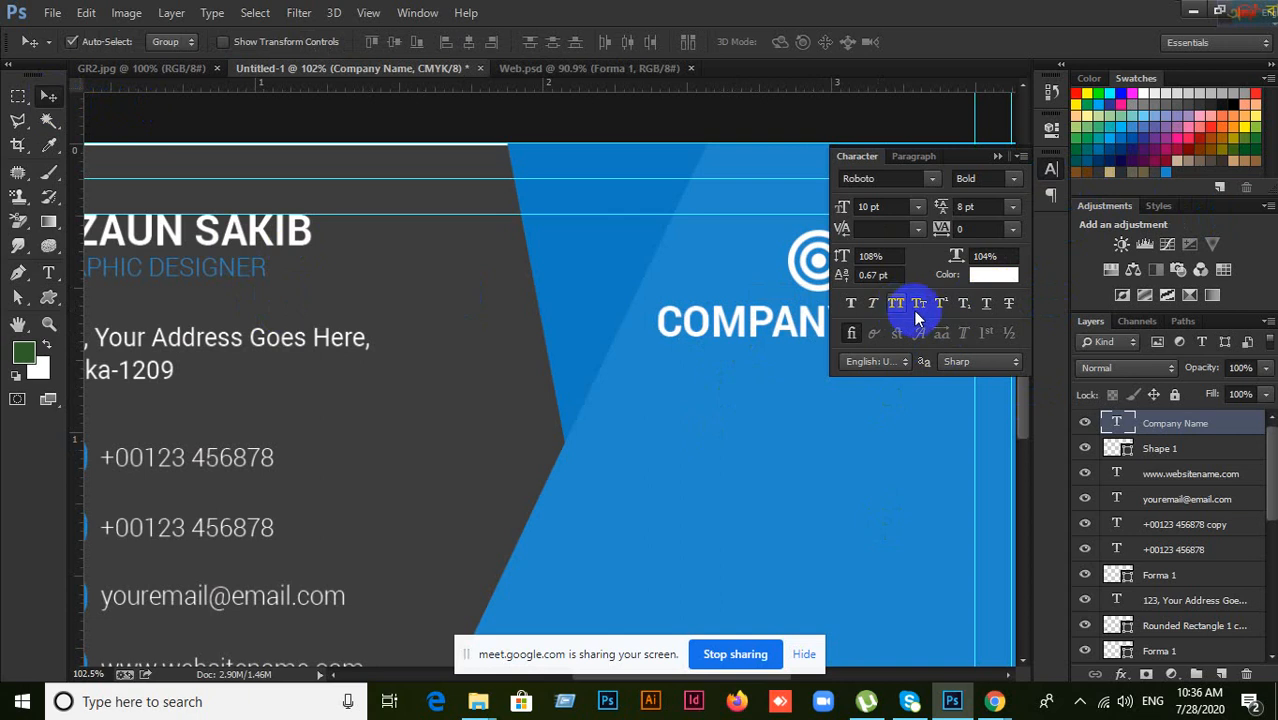
{"action": "left_click", "coordinate": [899, 308]}
{"action": "left_click", "coordinate": [897, 306]}
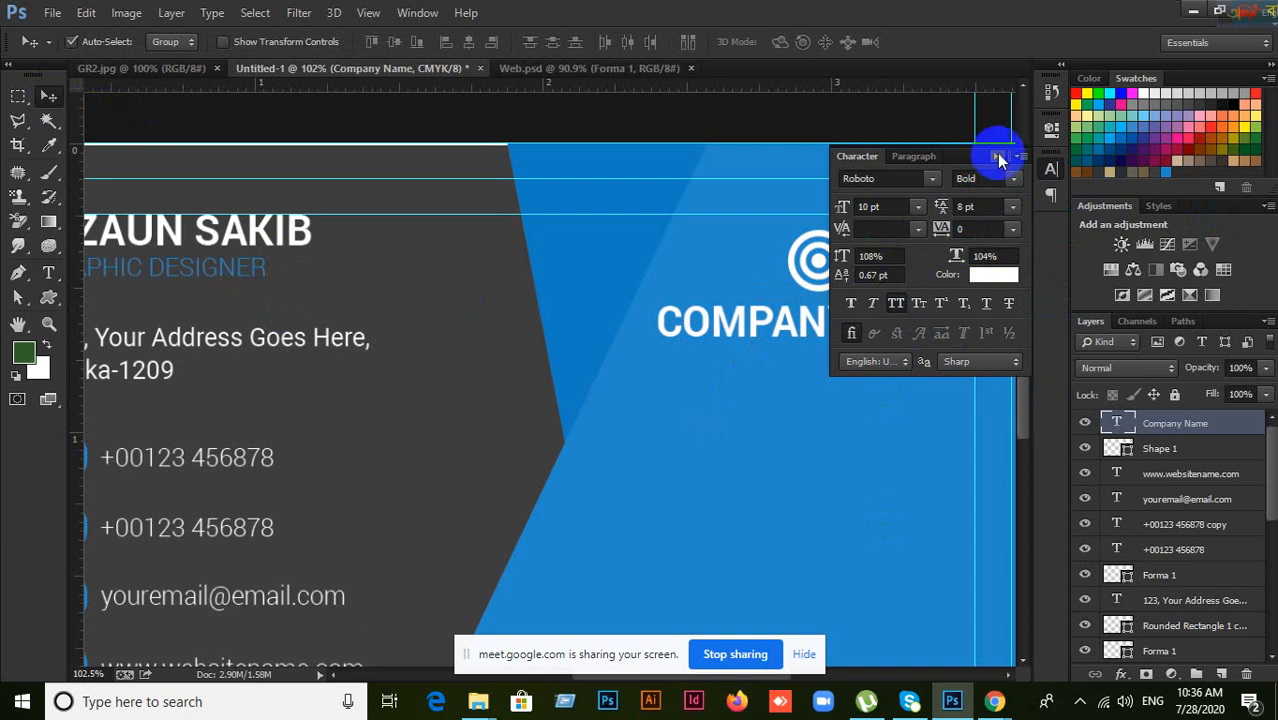
{"action": "left_click", "coordinate": [996, 157]}
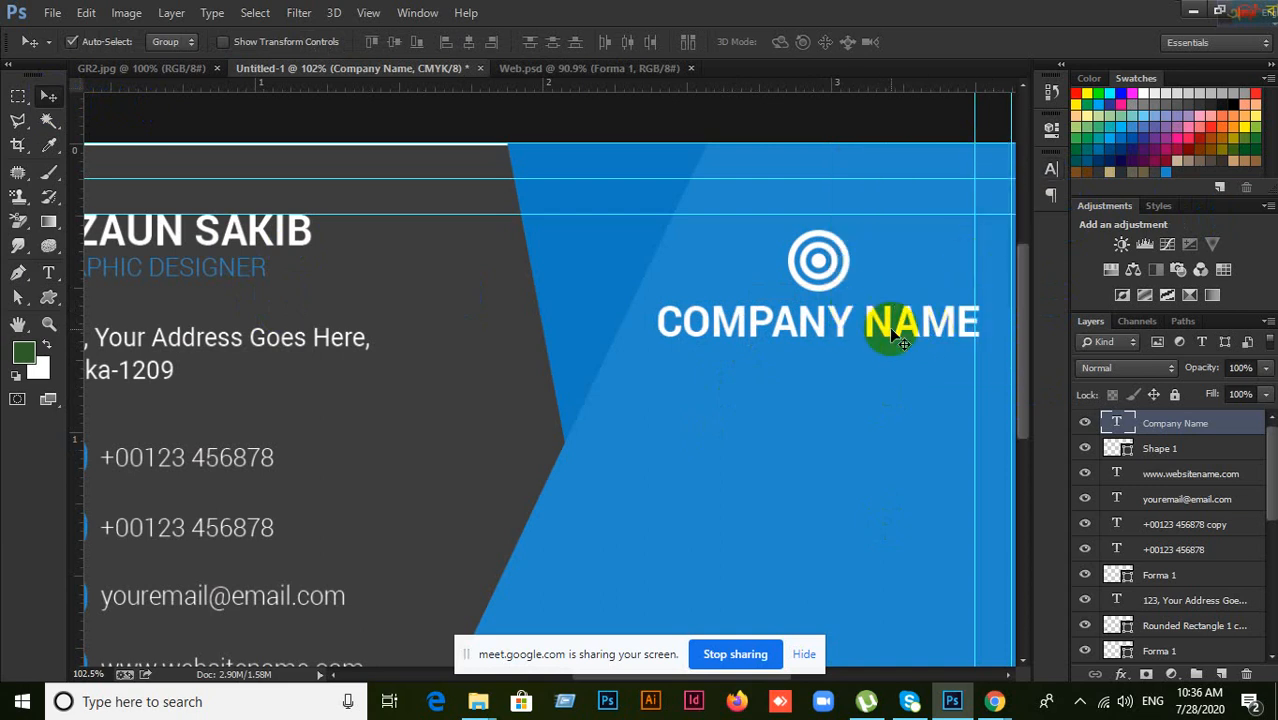
{"action": "left_click", "coordinate": [1049, 169]}
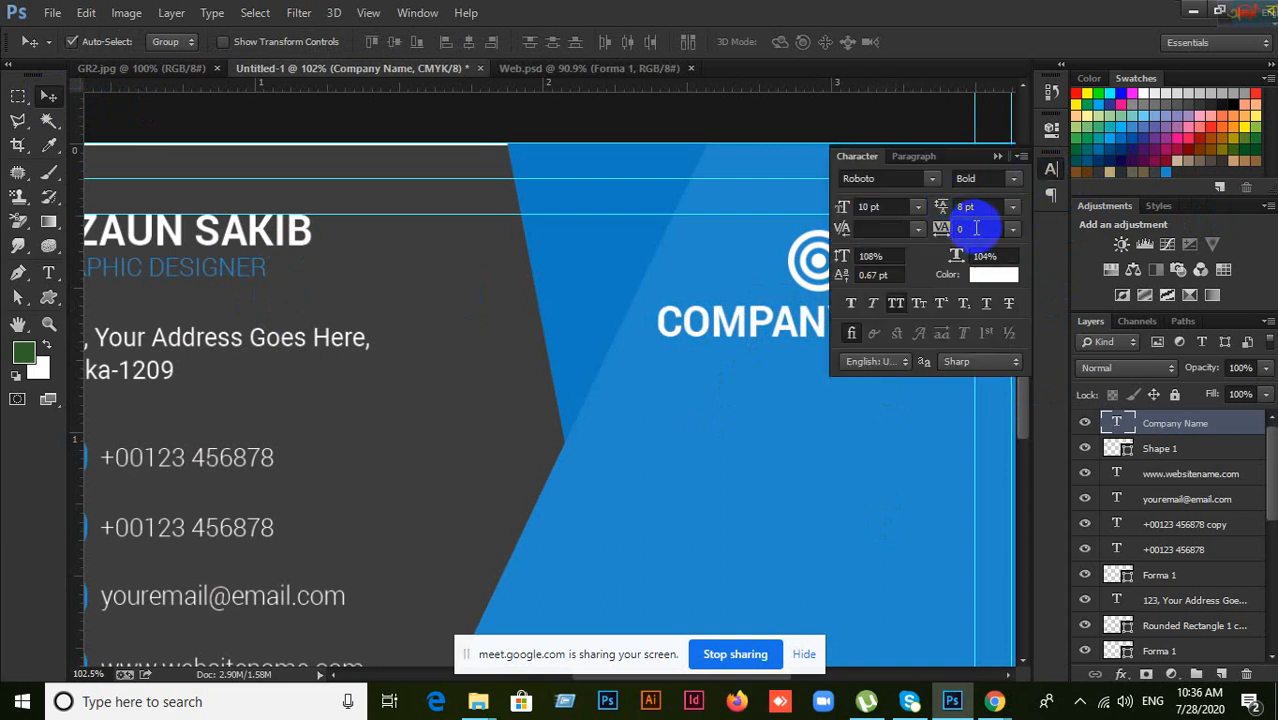
{"action": "left_click", "coordinate": [896, 207]}
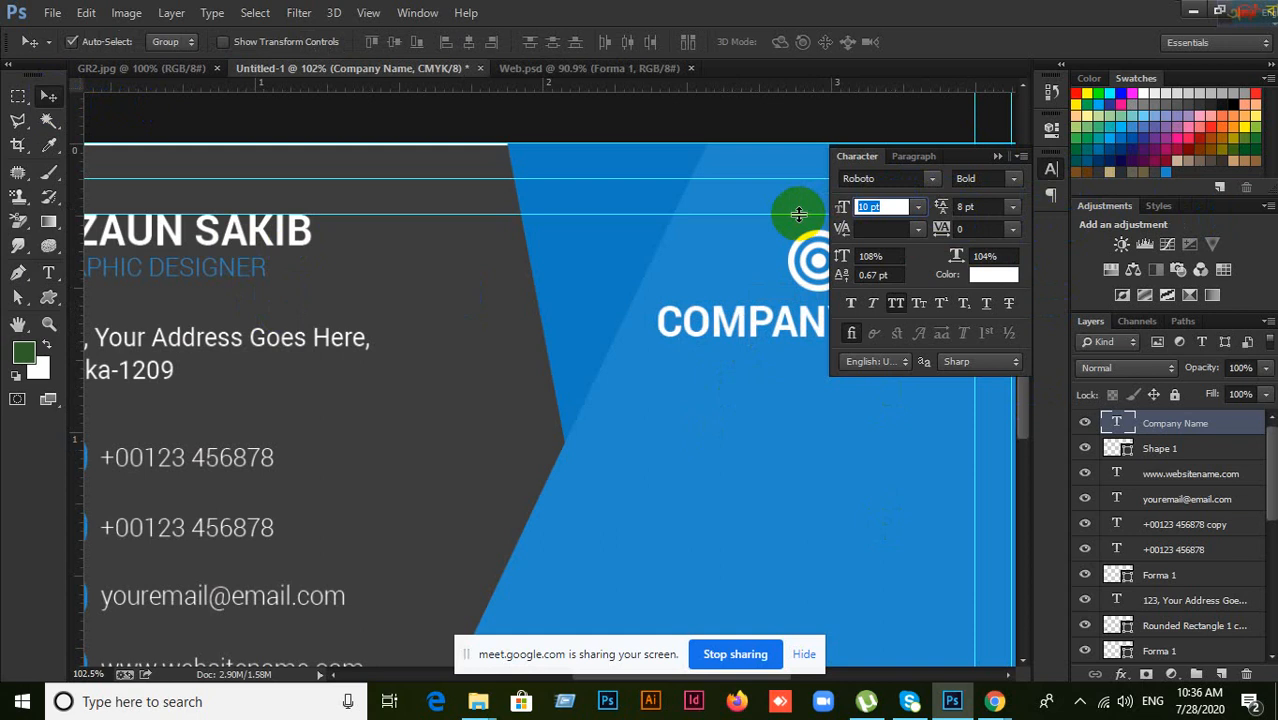
{"action": "type", "text": "9"}
{"action": "key", "text": "Return"}
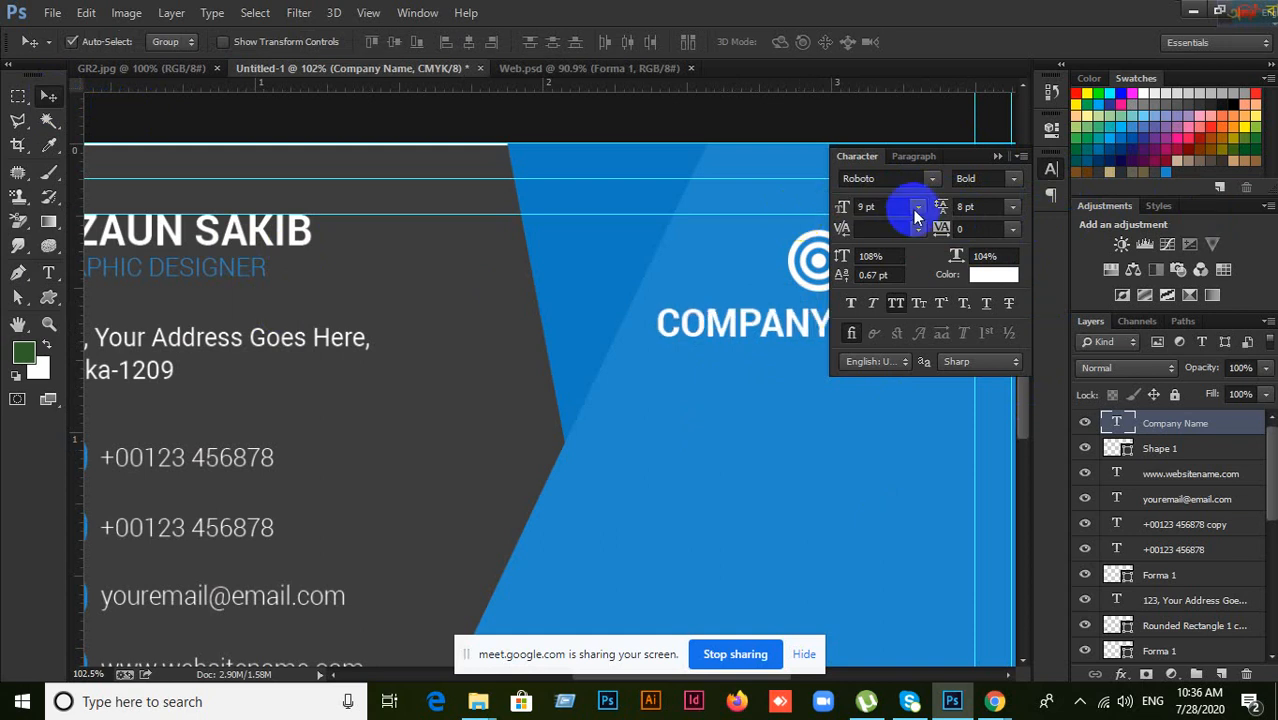
{"action": "left_click", "coordinate": [996, 158]}
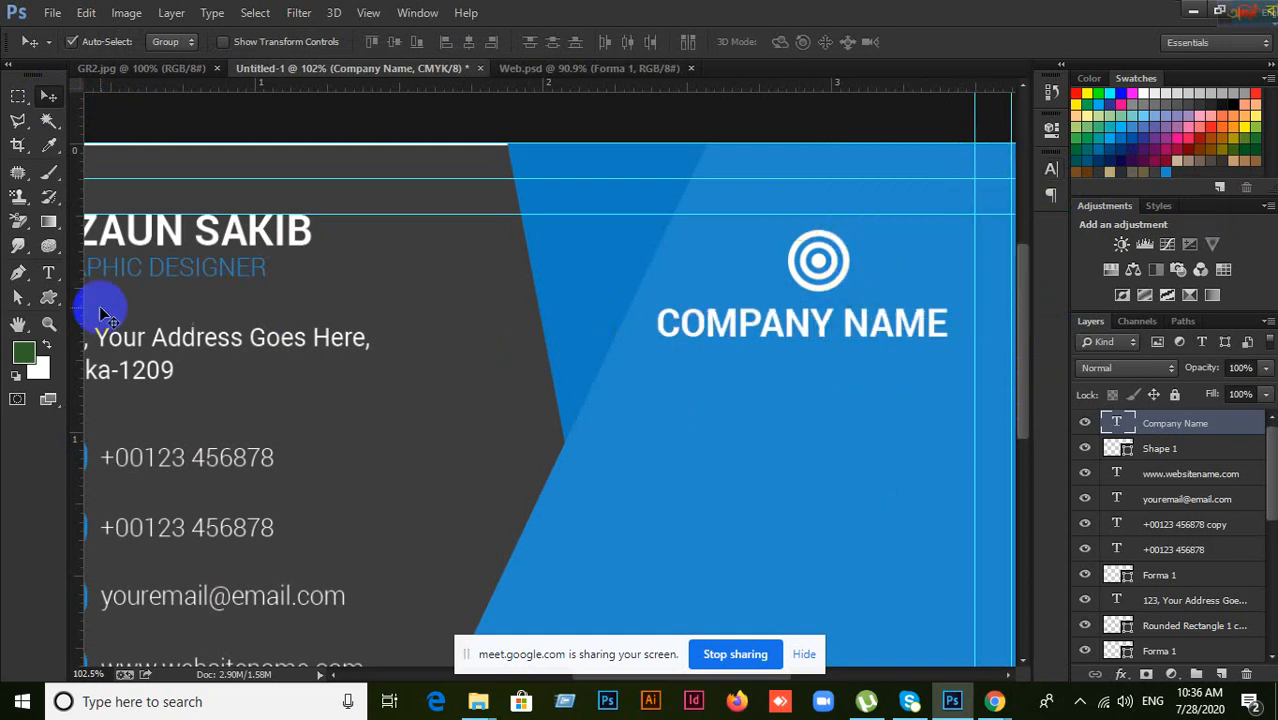
{"action": "left_click_drag", "start_coordinate": [47, 296], "coordinate": [124, 376]}
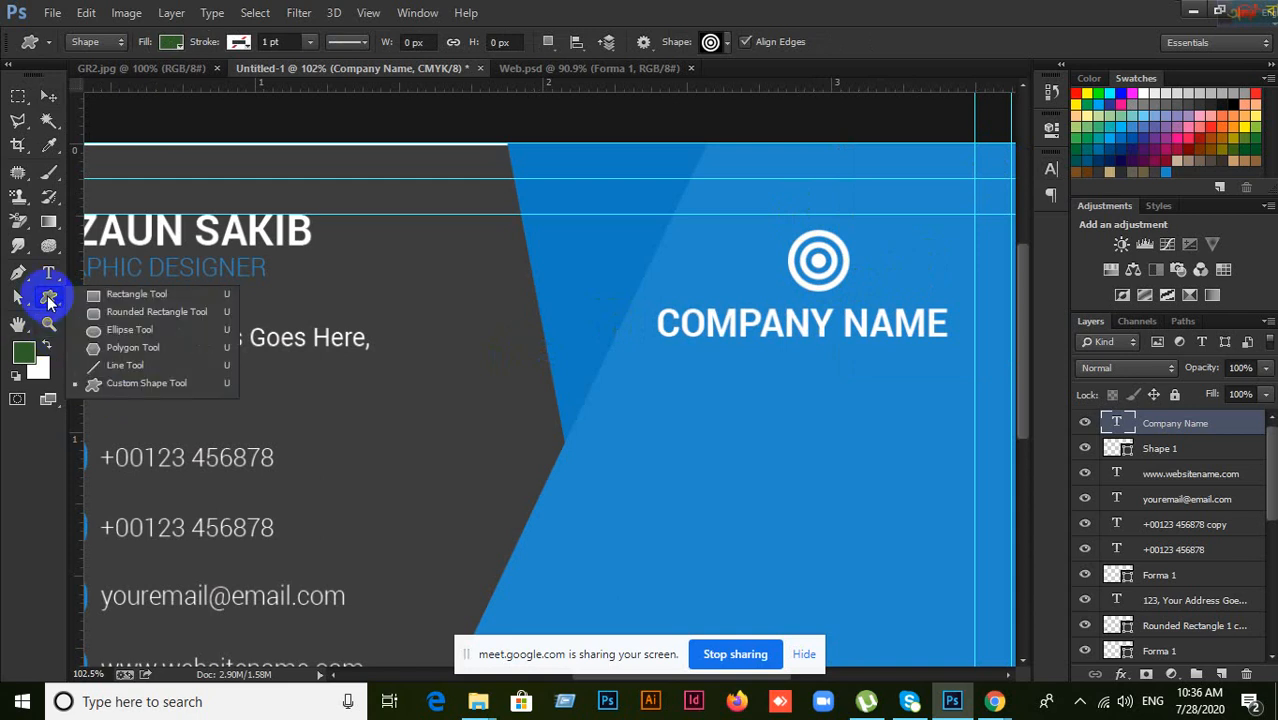
Step: Choose the Custom Shape tool, browse the shape gallery, and open its gear menu of shape sets
{"action": "left_click", "coordinate": [125, 385]}
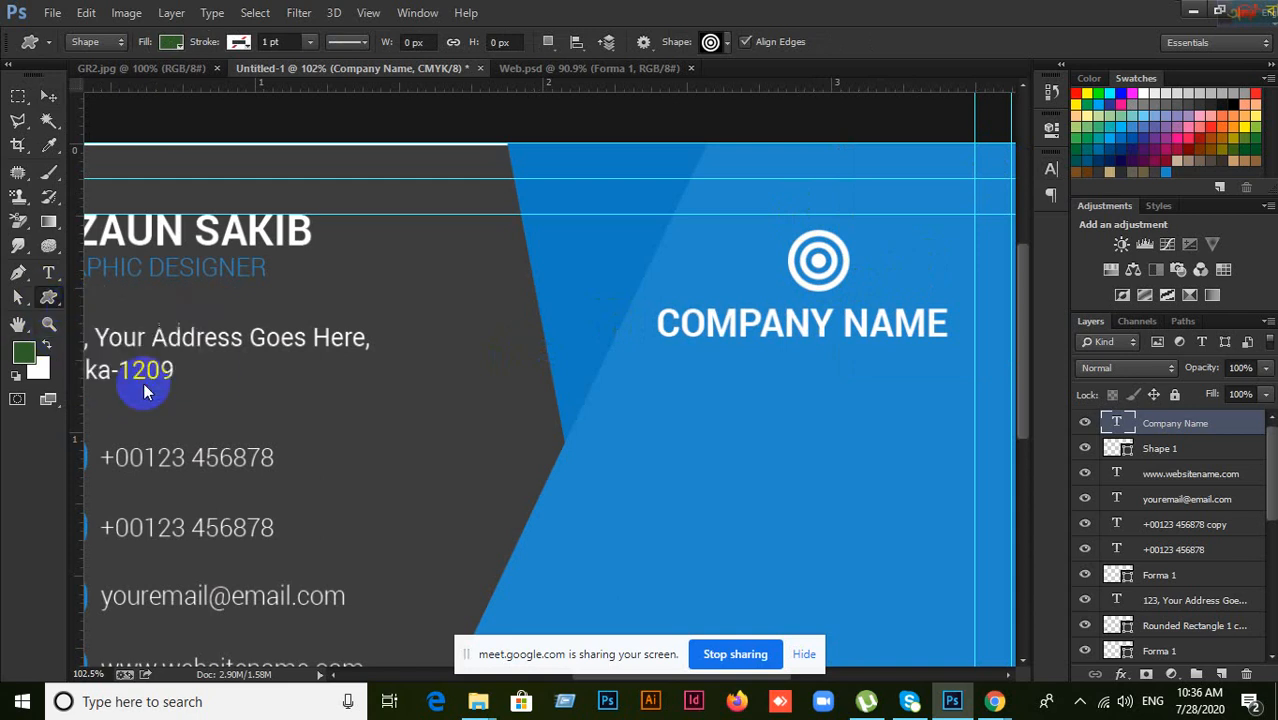
{"action": "left_click", "coordinate": [729, 44]}
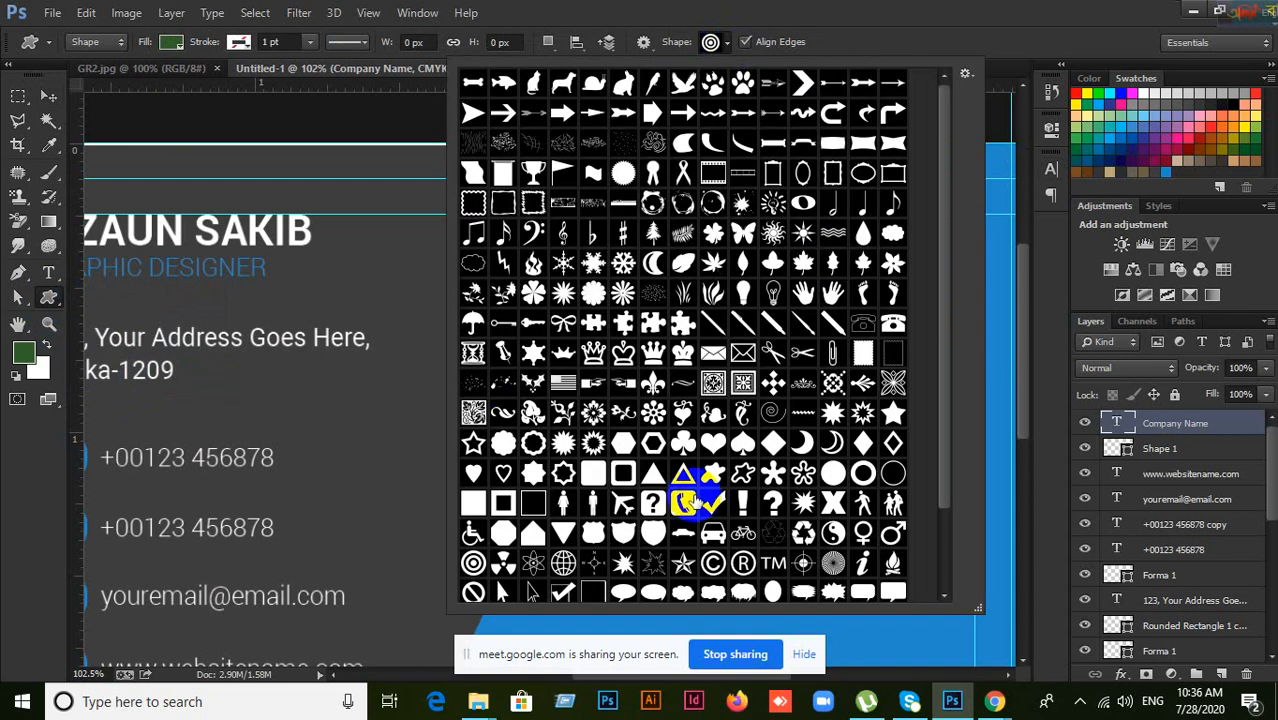
{"action": "scroll", "coordinate": [752, 442], "scroll_direction": "down", "scroll_amount": 2}
{"action": "scroll", "coordinate": [750, 446], "scroll_direction": "down", "scroll_amount": 2}
{"action": "scroll", "coordinate": [695, 515], "scroll_direction": "up", "scroll_amount": 3}
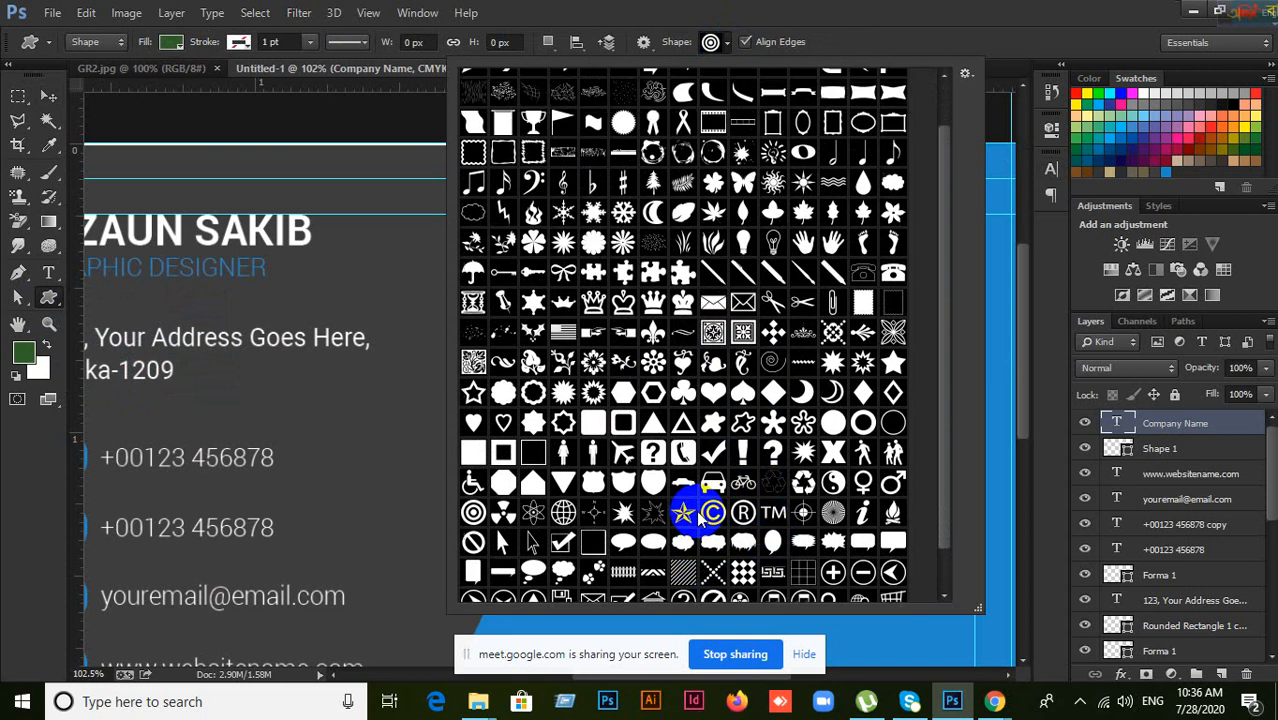
{"action": "scroll", "coordinate": [696, 509], "scroll_direction": "down", "scroll_amount": 2}
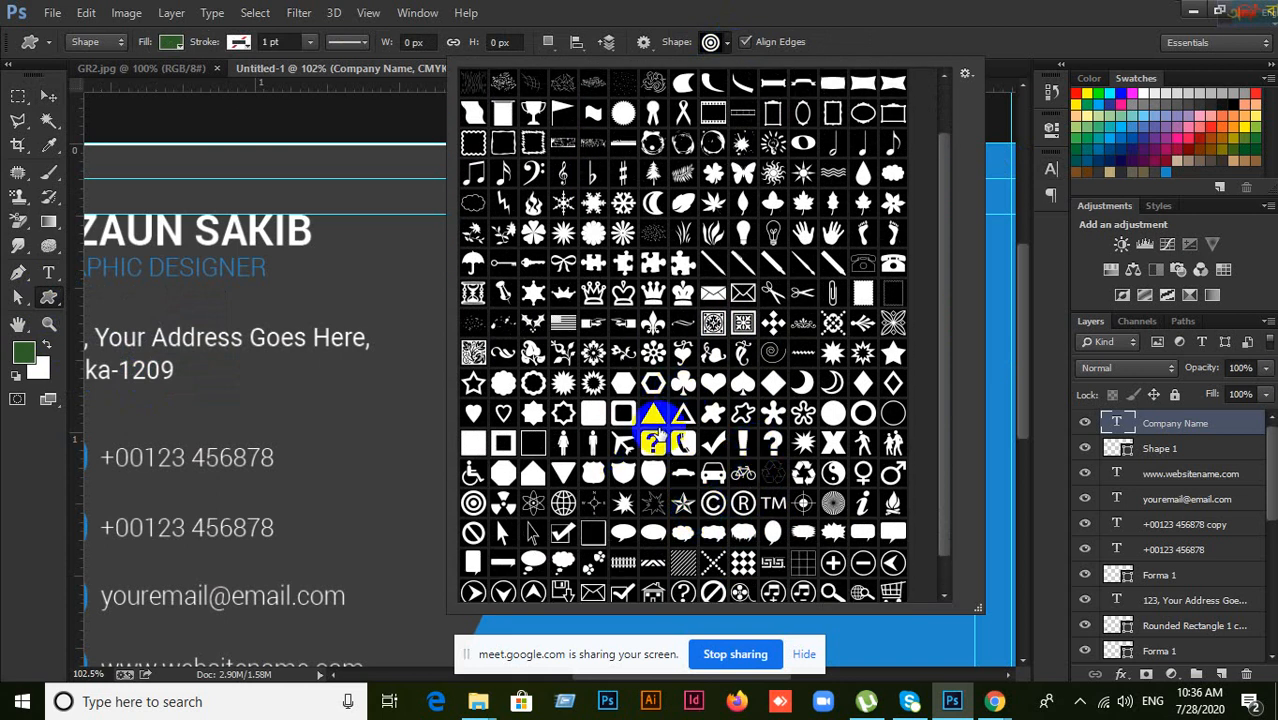
{"action": "scroll", "coordinate": [655, 440], "scroll_direction": "down", "scroll_amount": 1}
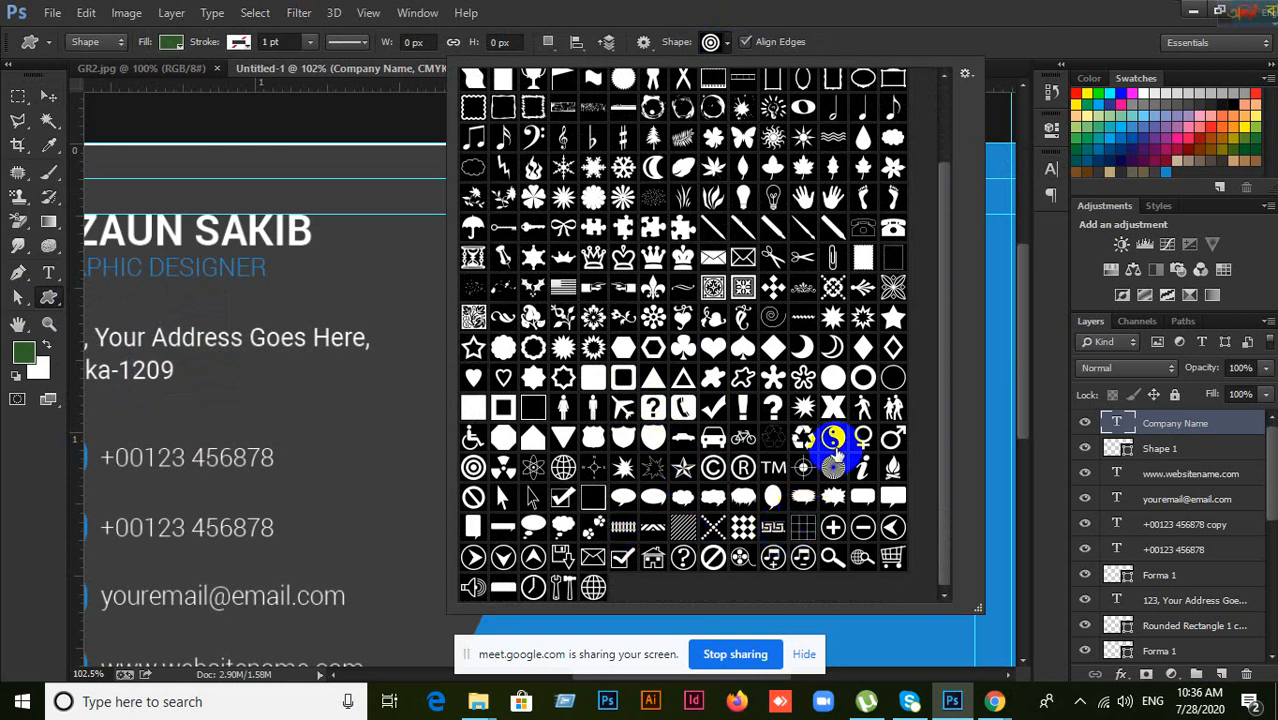
{"action": "scroll", "coordinate": [592, 310], "scroll_direction": "up", "scroll_amount": 3}
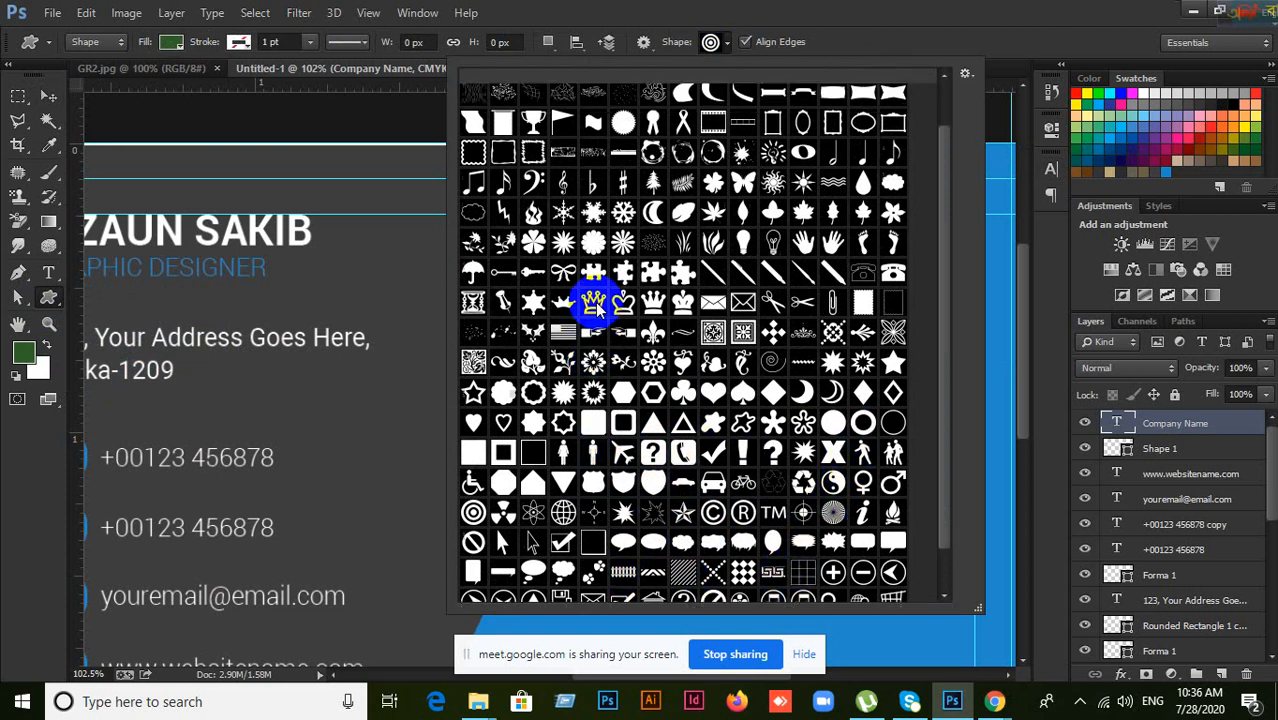
{"action": "scroll", "coordinate": [548, 226], "scroll_direction": "up", "scroll_amount": 1}
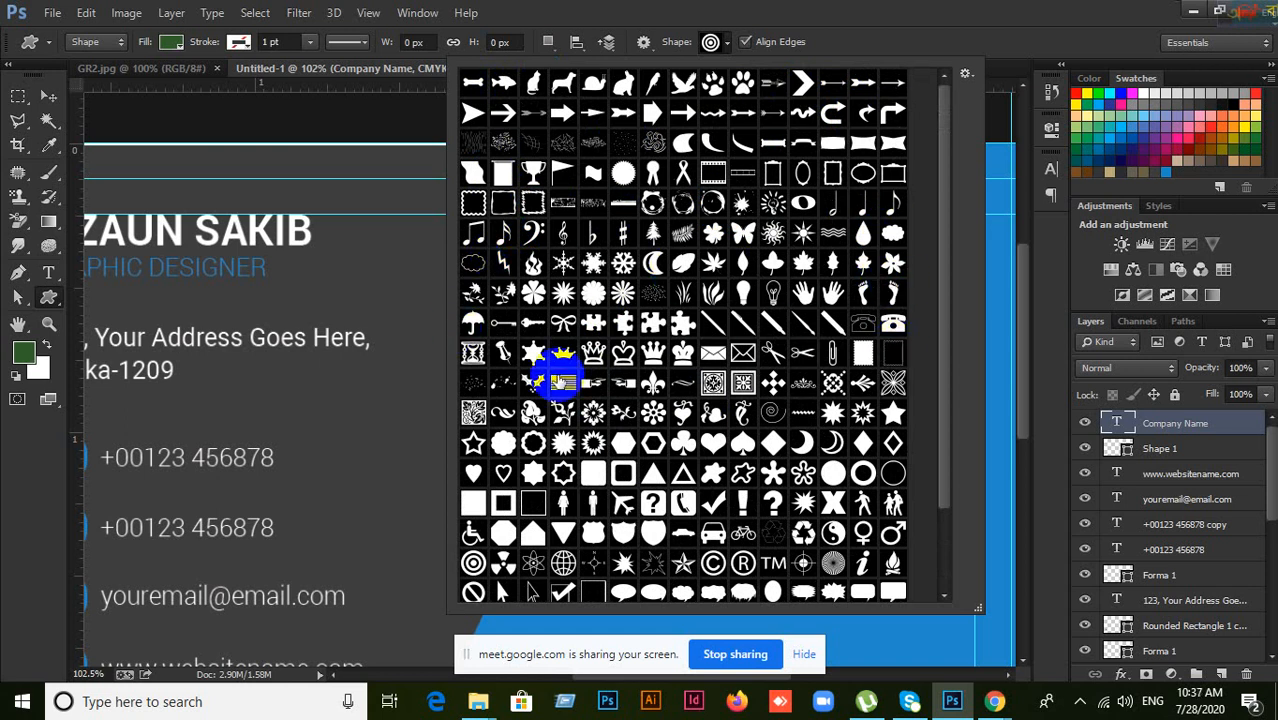
{"action": "scroll", "coordinate": [884, 493], "scroll_direction": "down", "scroll_amount": 1}
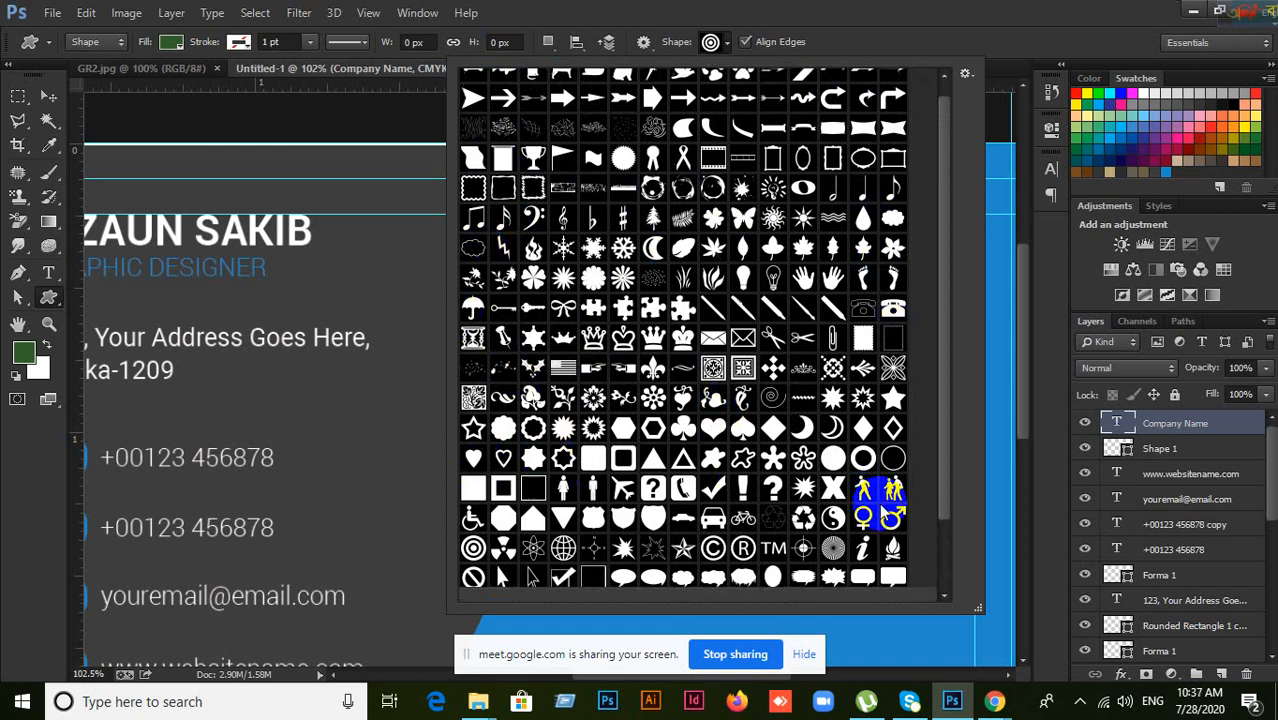
{"action": "scroll", "coordinate": [884, 505], "scroll_direction": "down", "scroll_amount": 1}
{"action": "scroll", "coordinate": [530, 500], "scroll_direction": "down", "scroll_amount": 1}
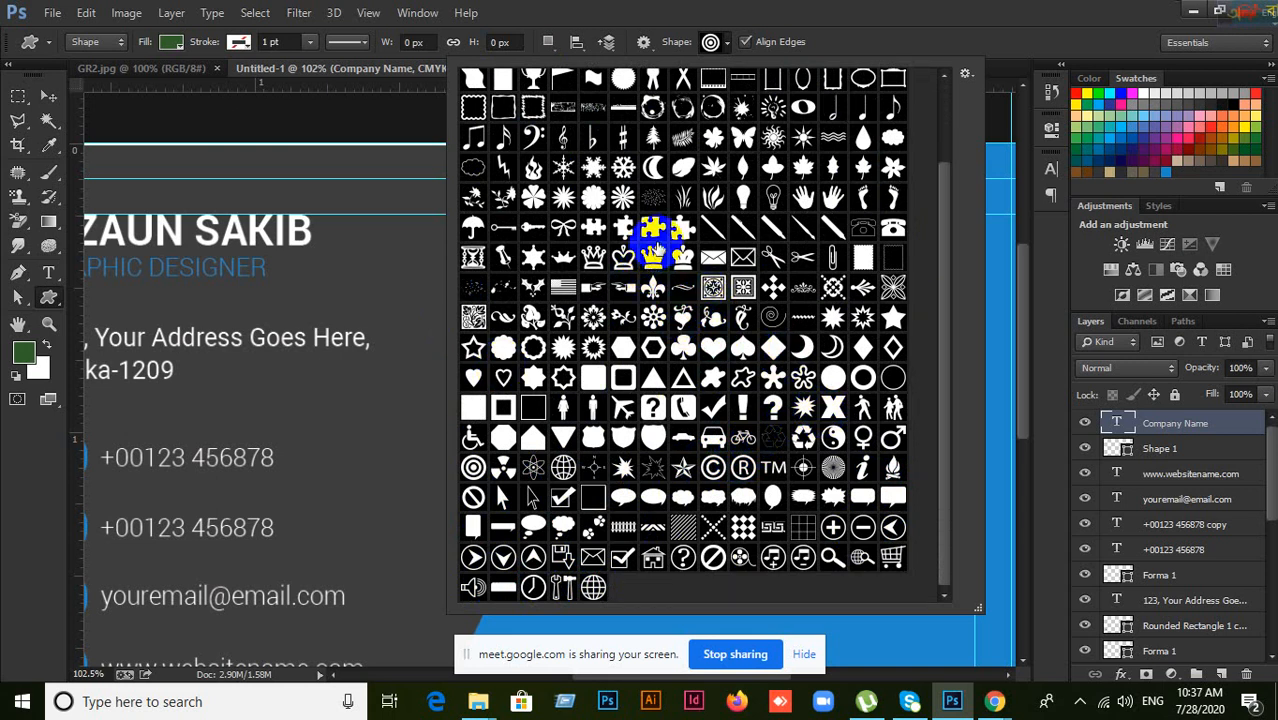
{"action": "scroll", "coordinate": [658, 248], "scroll_direction": "up", "scroll_amount": 1}
{"action": "scroll", "coordinate": [658, 250], "scroll_direction": "up", "scroll_amount": 3}
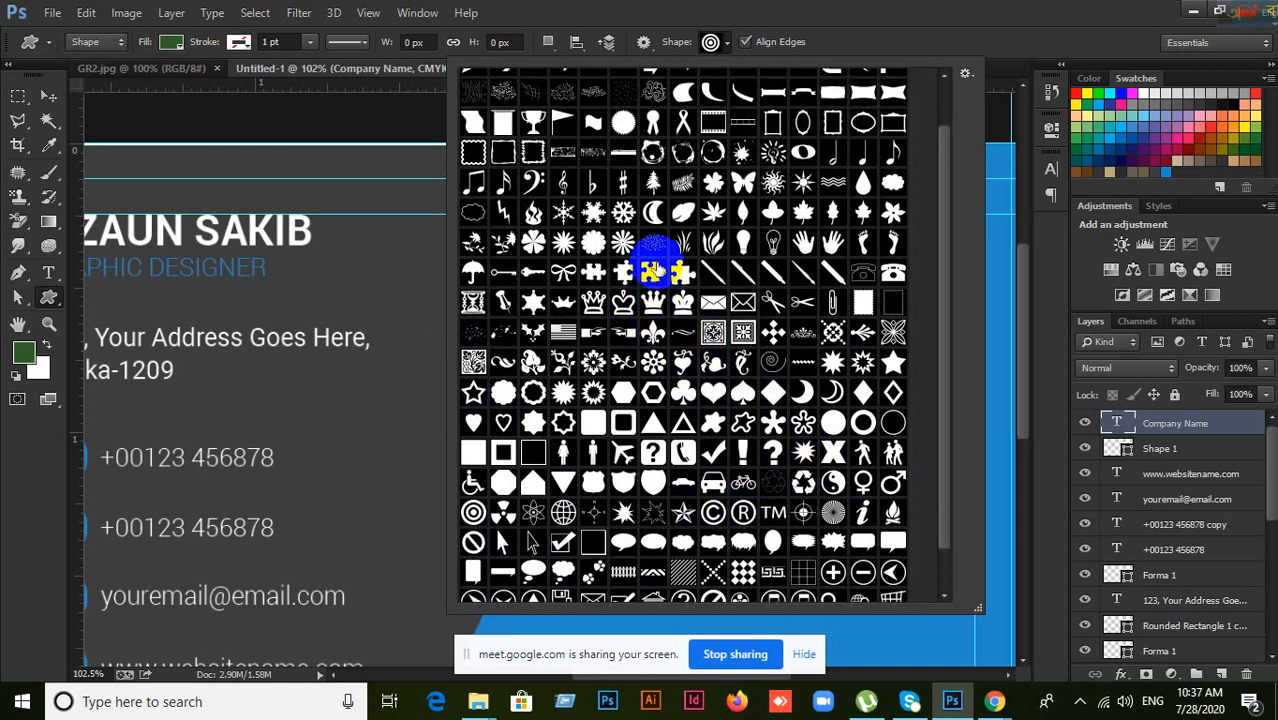
{"action": "scroll", "coordinate": [655, 268], "scroll_direction": "up", "scroll_amount": 2}
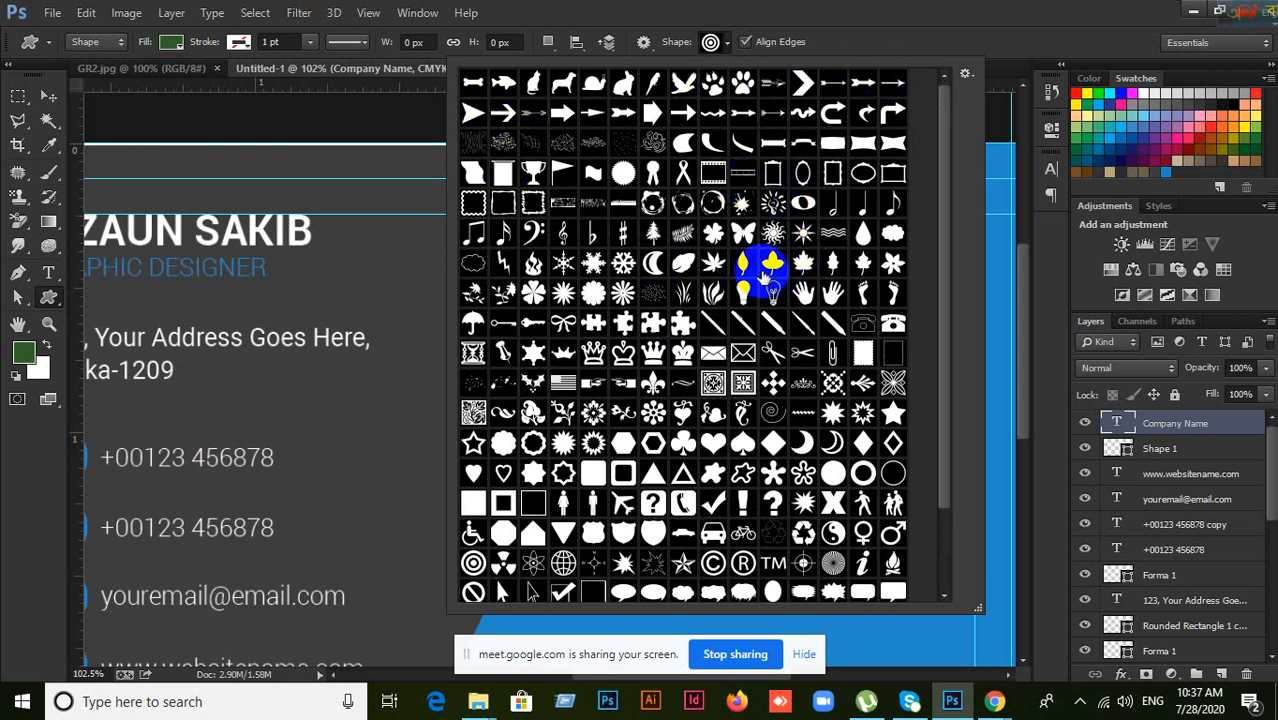
{"action": "left_click", "coordinate": [968, 76]}
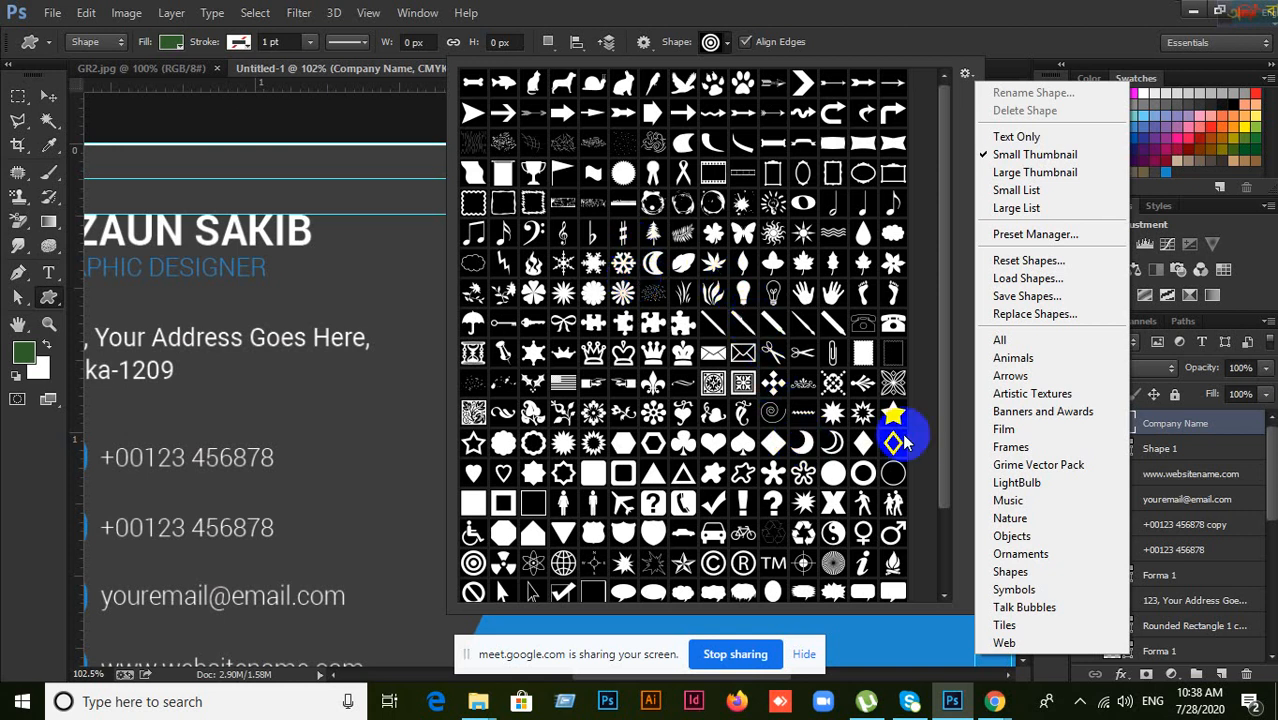
Step: Close the shape-set menu and scroll through the loaded custom shape gallery
{"action": "left_click", "coordinate": [941, 448]}
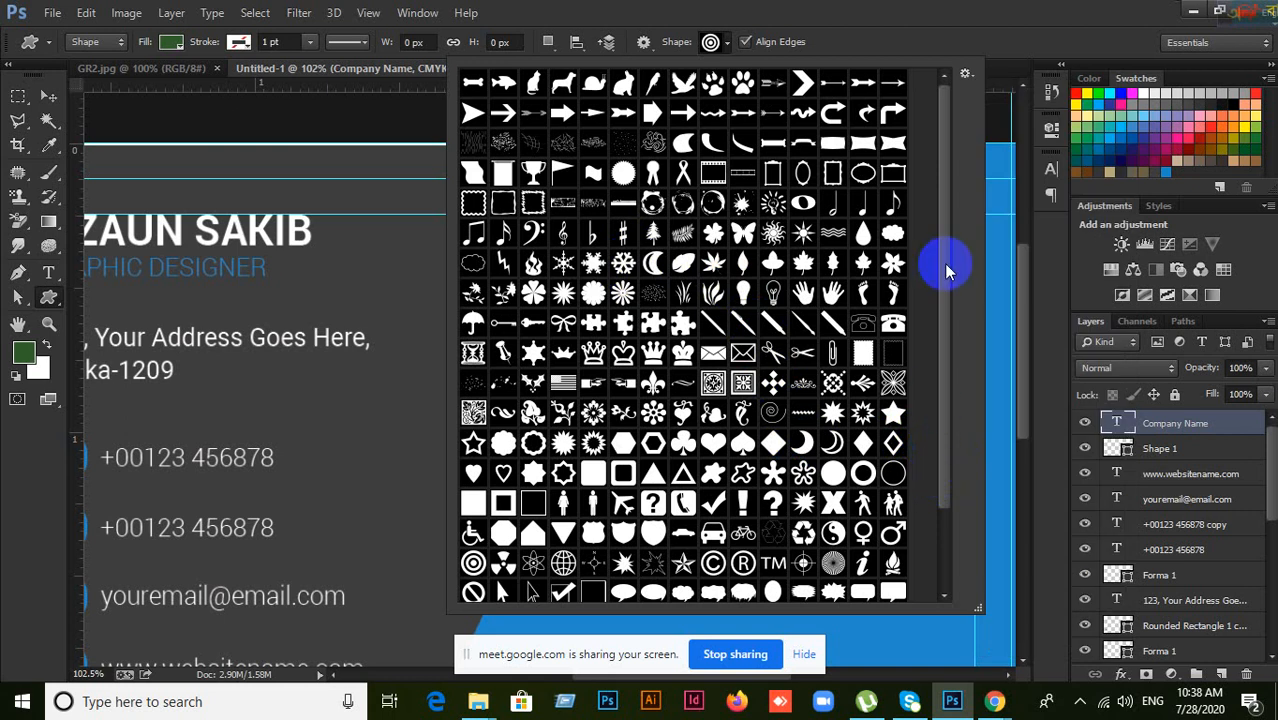
{"action": "left_click_drag", "start_coordinate": [944, 263], "coordinate": [933, 371]}
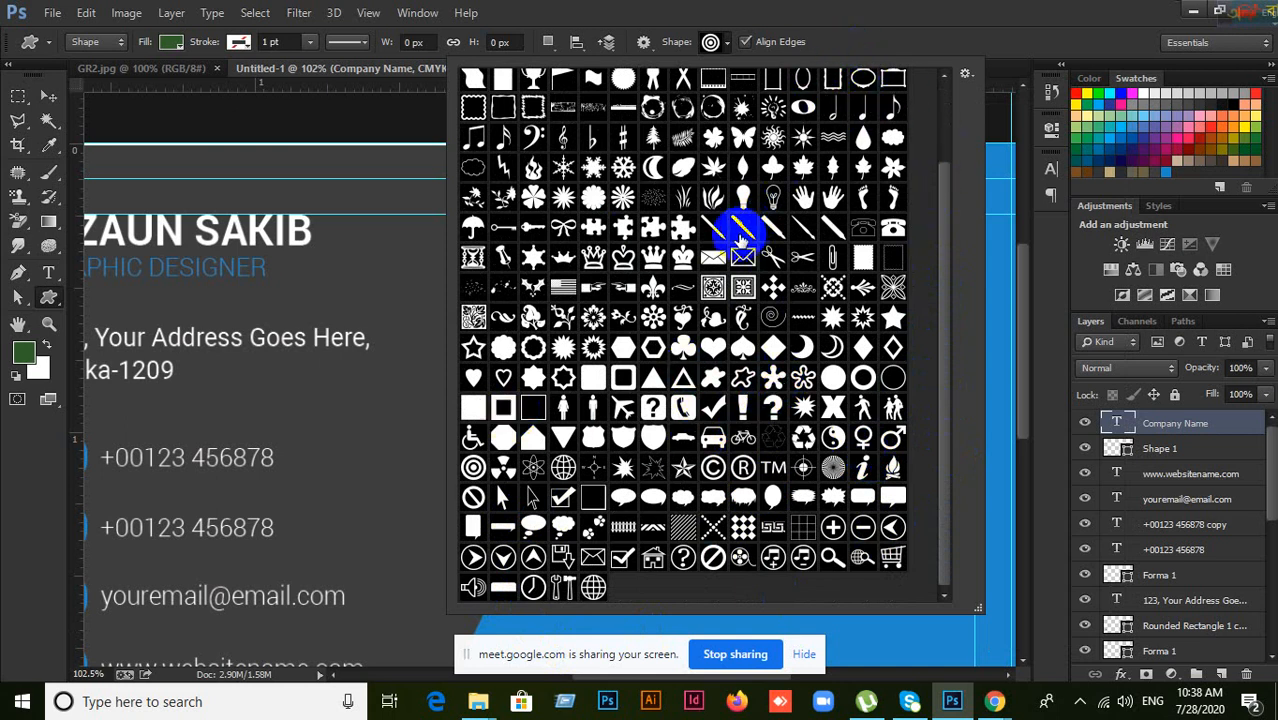
{"action": "scroll", "coordinate": [722, 252], "scroll_direction": "up", "scroll_amount": 2}
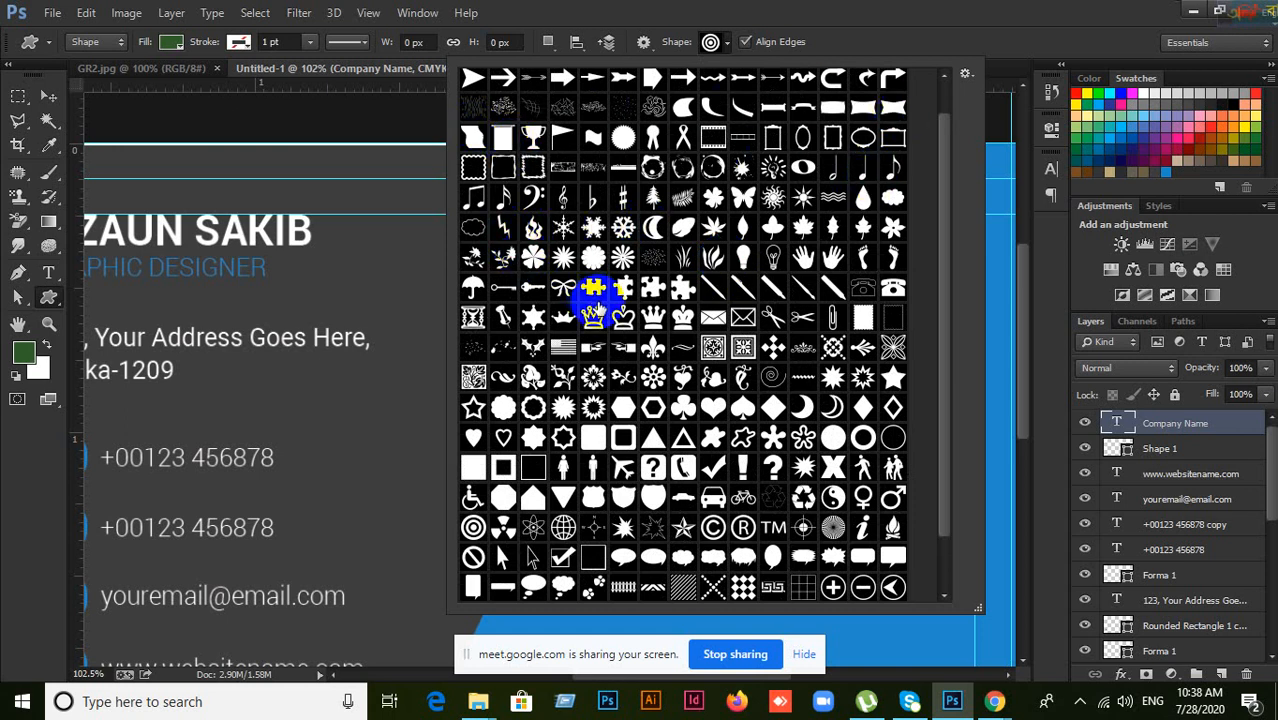
{"action": "scroll", "coordinate": [592, 295], "scroll_direction": "down", "scroll_amount": 1}
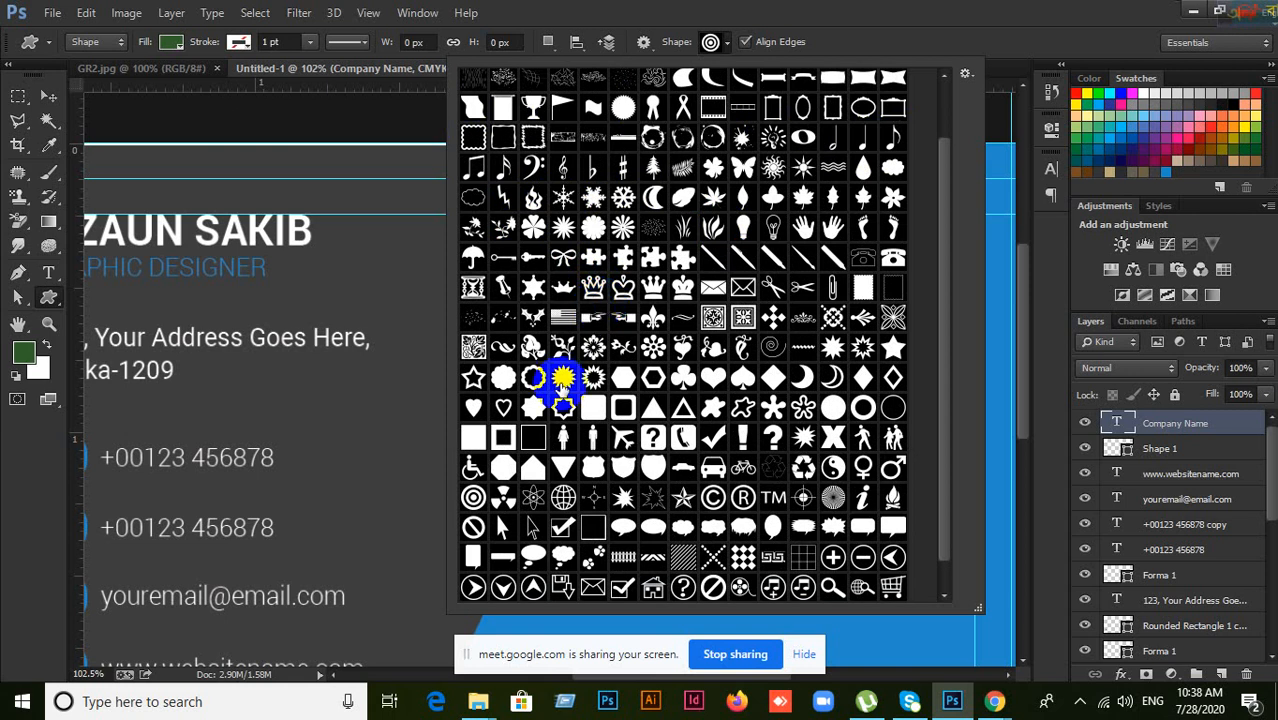
{"action": "scroll", "coordinate": [640, 410], "scroll_direction": "down", "scroll_amount": 1}
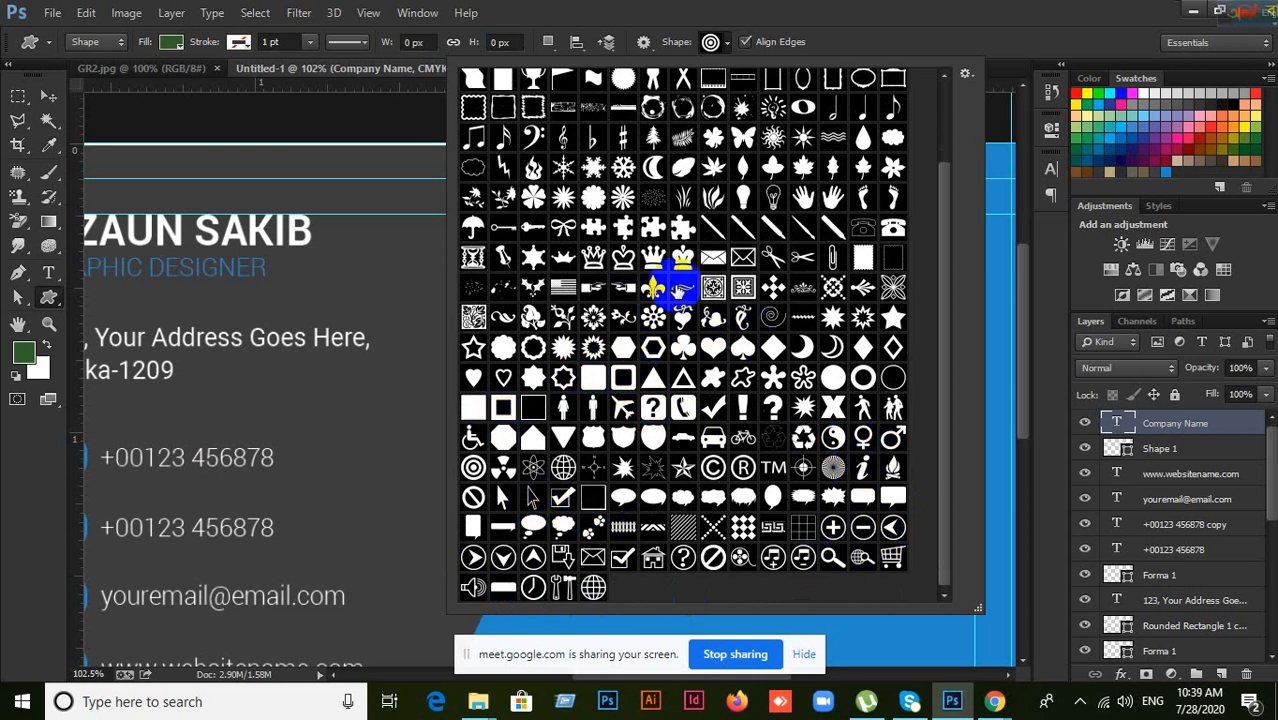
{"action": "scroll", "coordinate": [690, 290], "scroll_direction": "up", "scroll_amount": 2}
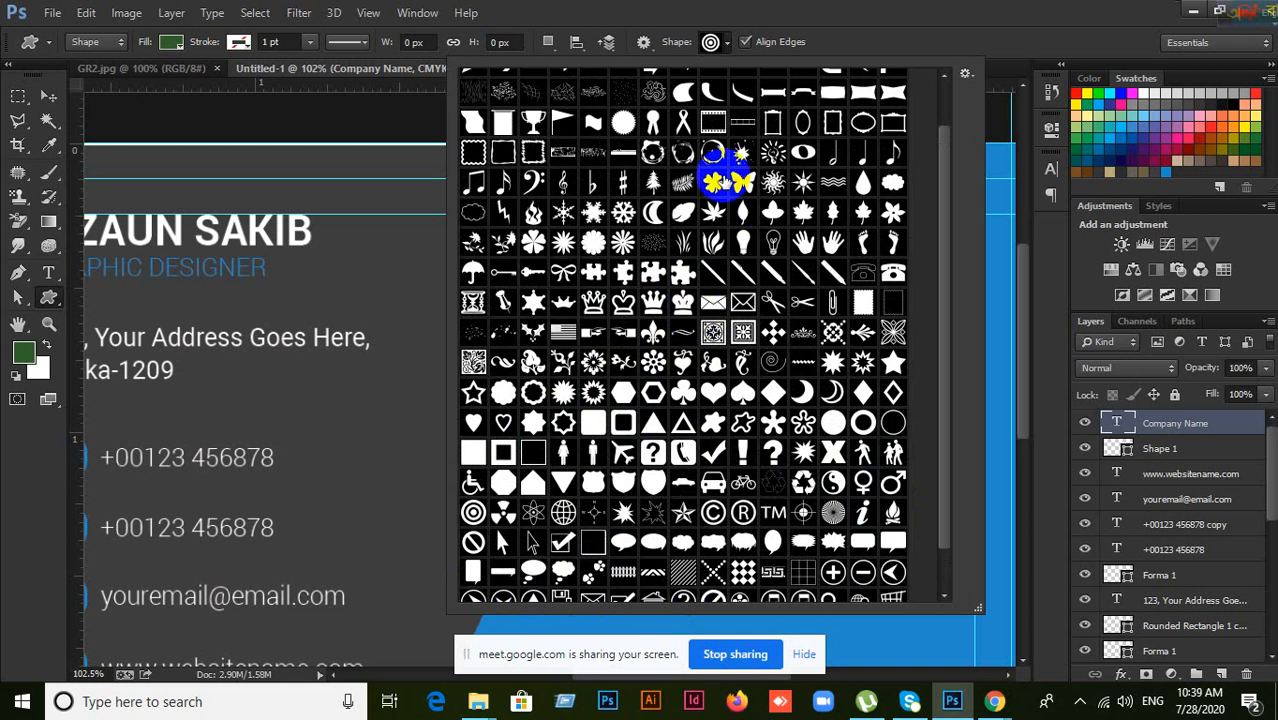
{"action": "scroll", "coordinate": [765, 278], "scroll_direction": "up", "scroll_amount": 2}
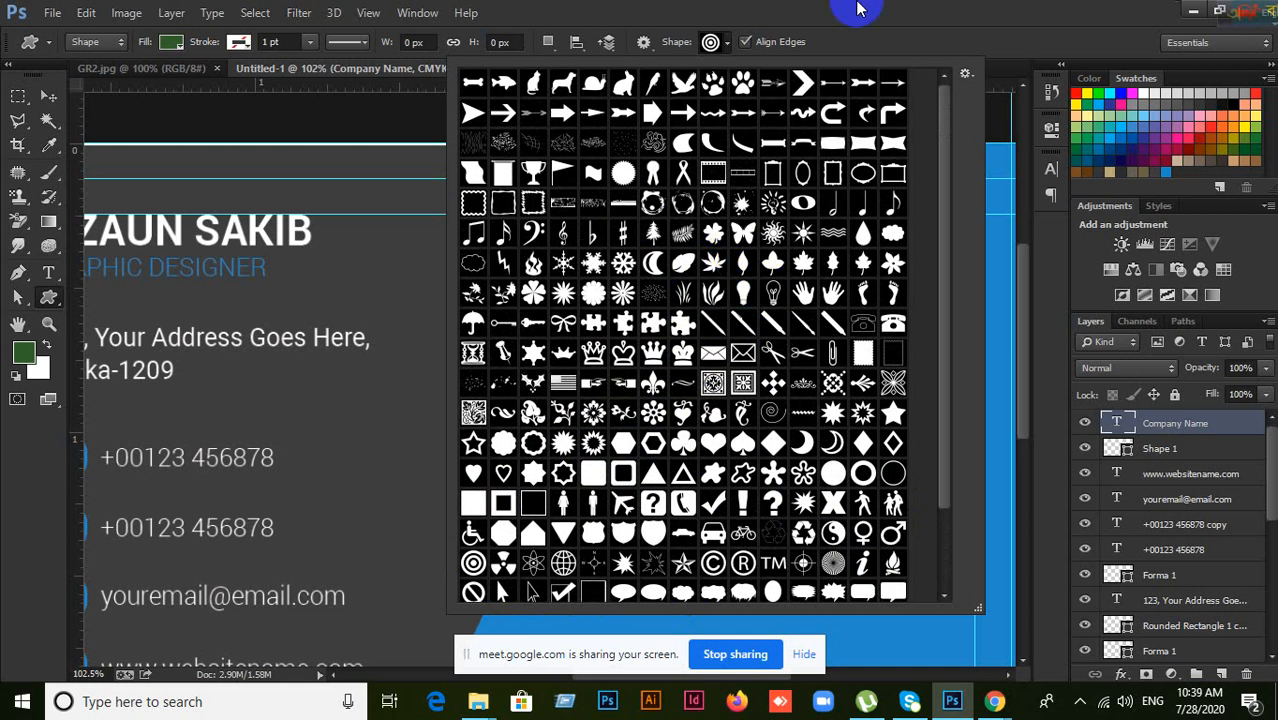
Step: Close the custom shape library, select the Move tool, and zoom out to the full card
{"action": "left_click", "coordinate": [858, 9]}
{"action": "left_click", "coordinate": [712, 42]}
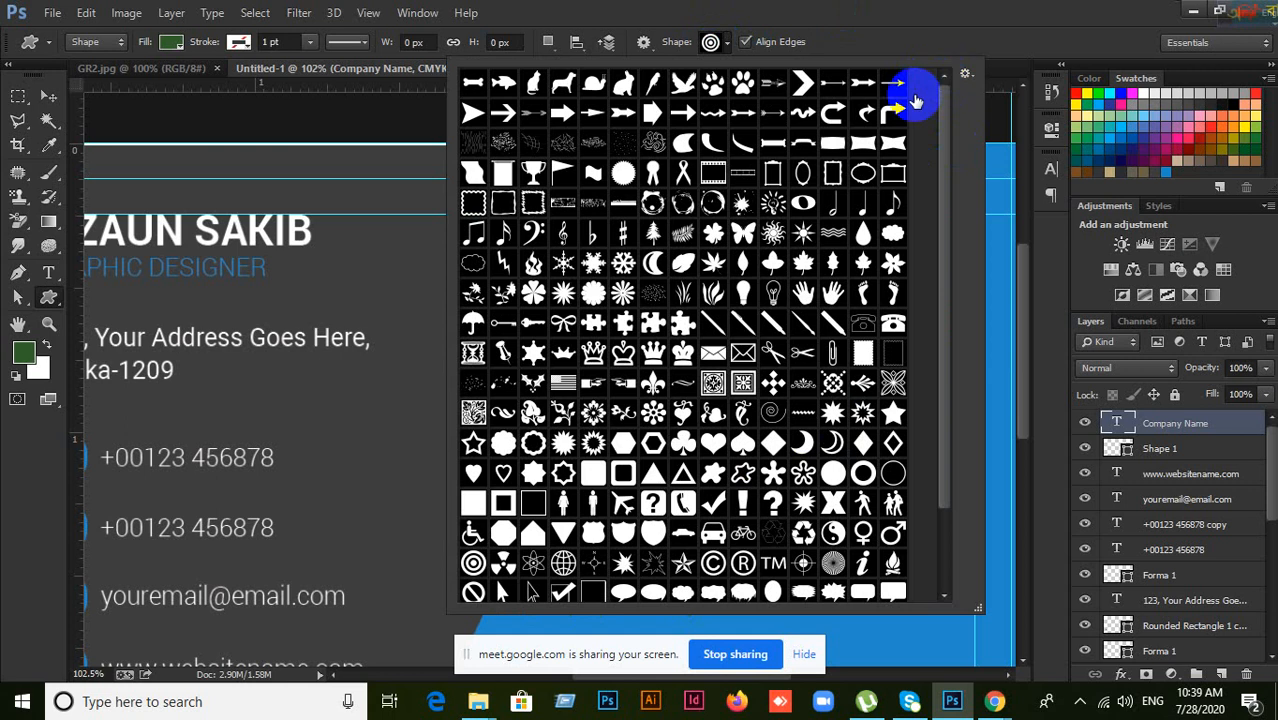
{"action": "left_click", "coordinate": [903, 10]}
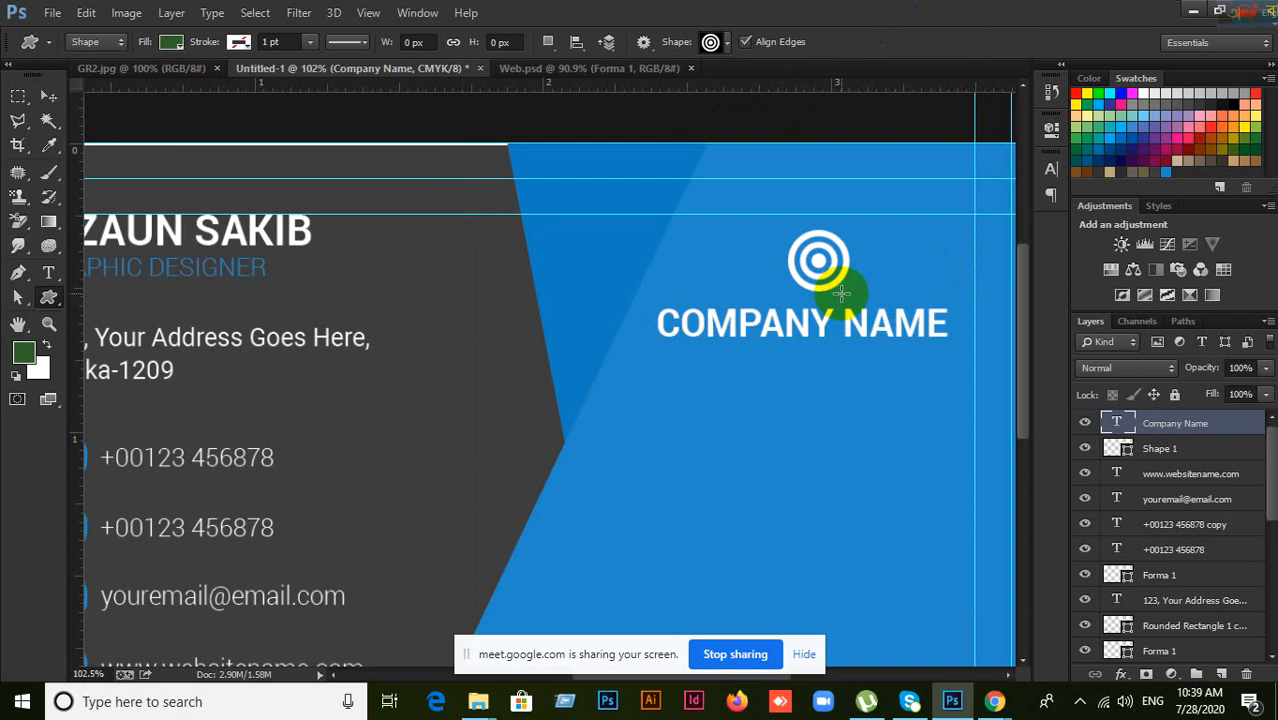
{"action": "left_click", "coordinate": [46, 97]}
{"action": "key", "text": "ctrl+minus"}
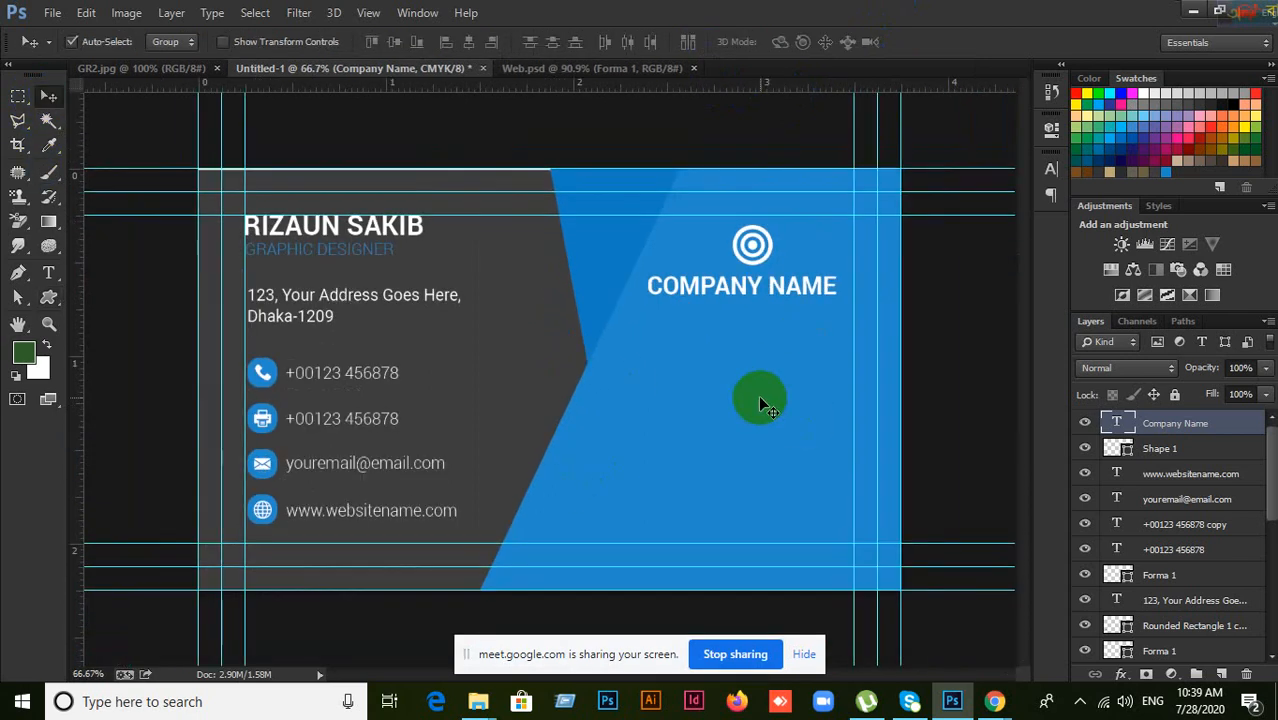
{"action": "left_click", "coordinate": [1085, 423]}
{"action": "left_click", "coordinate": [1086, 423]}
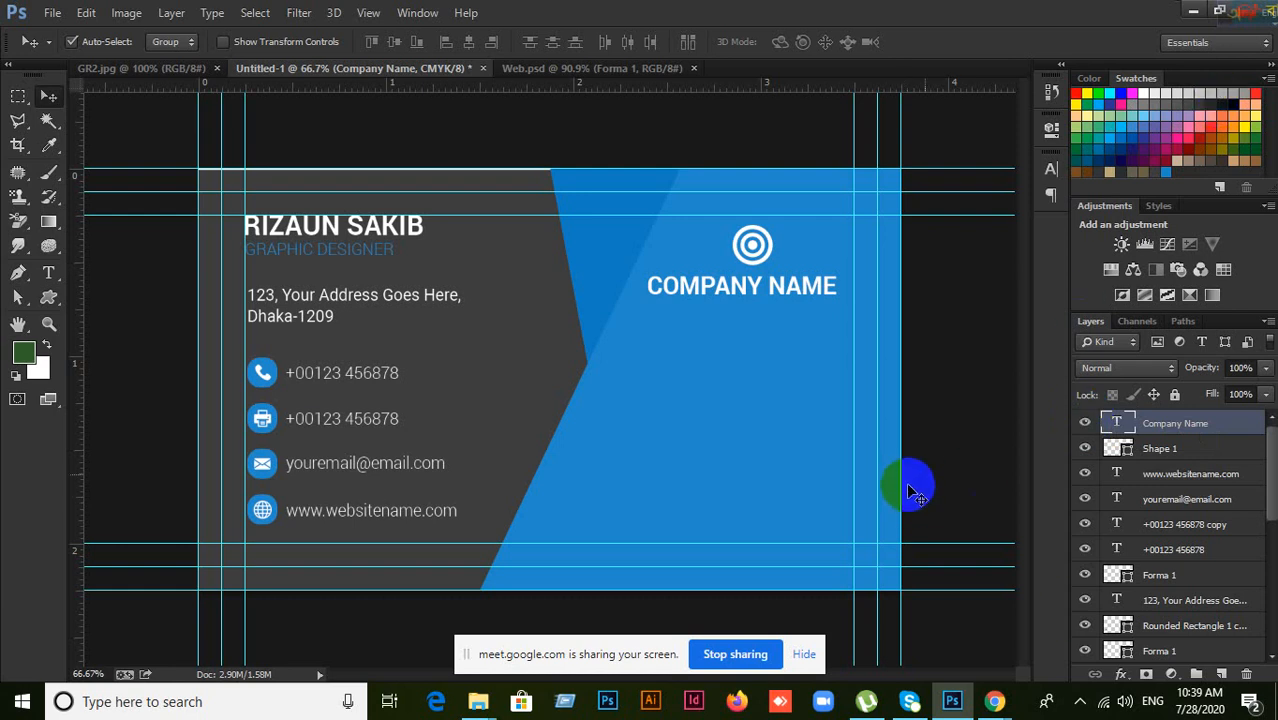
{"action": "left_click", "coordinate": [1049, 170]}
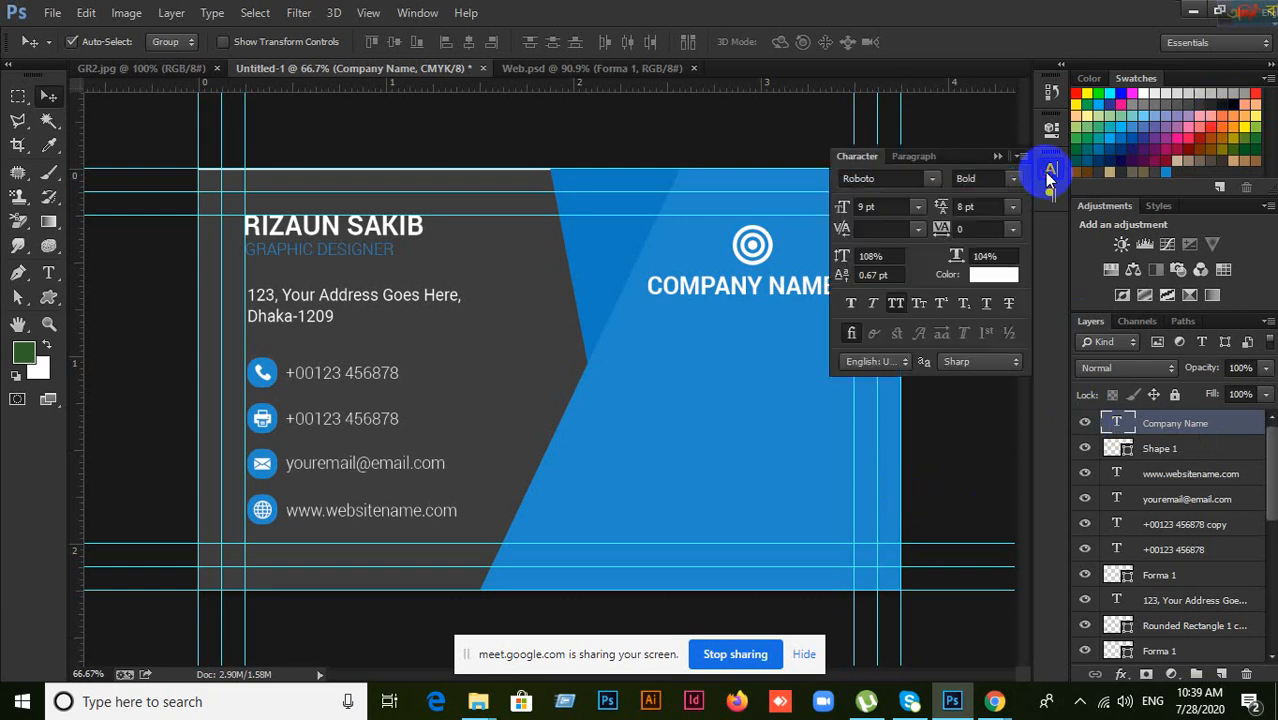
{"action": "left_click", "coordinate": [1050, 178]}
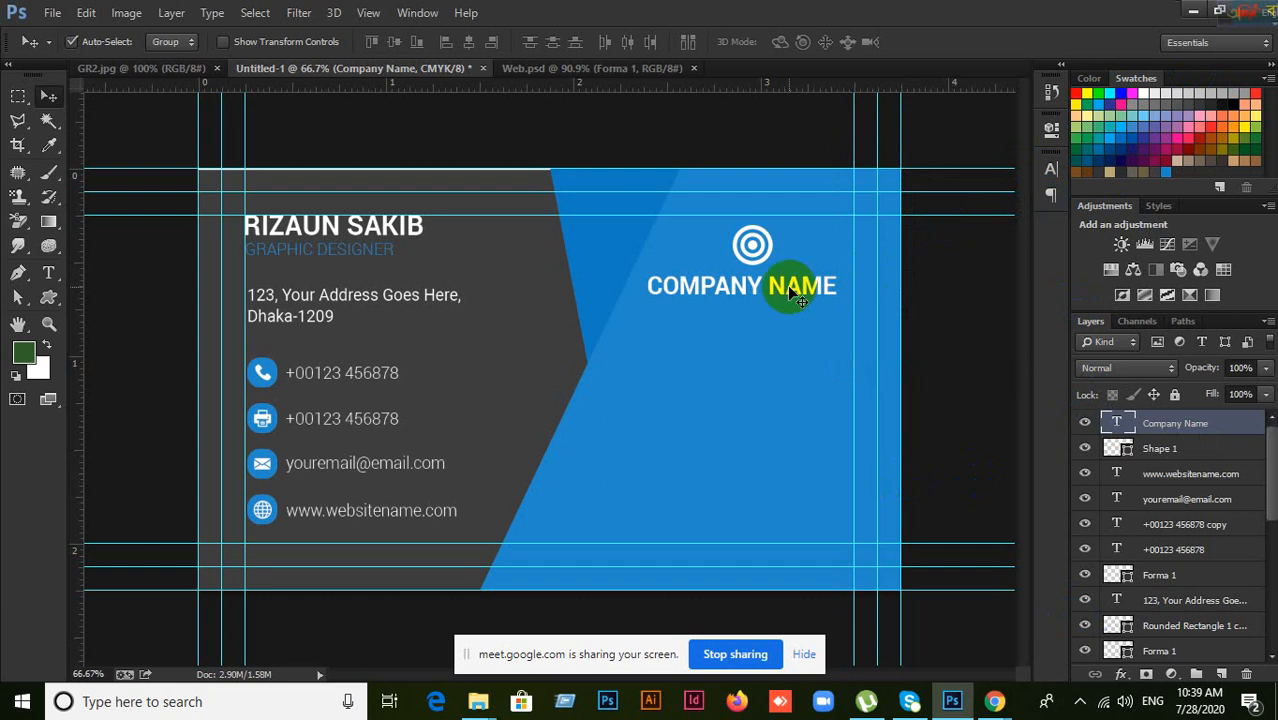
{"action": "left_click", "coordinate": [49, 297]}
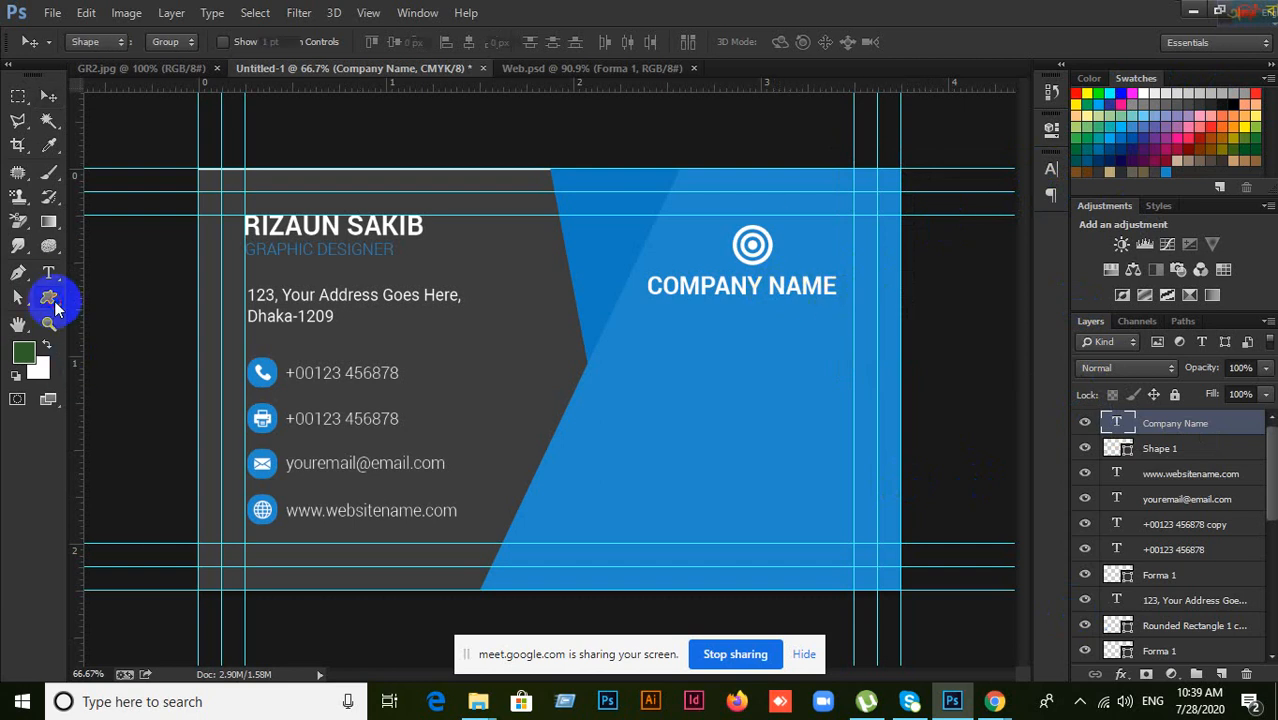
{"action": "left_click", "coordinate": [718, 42]}
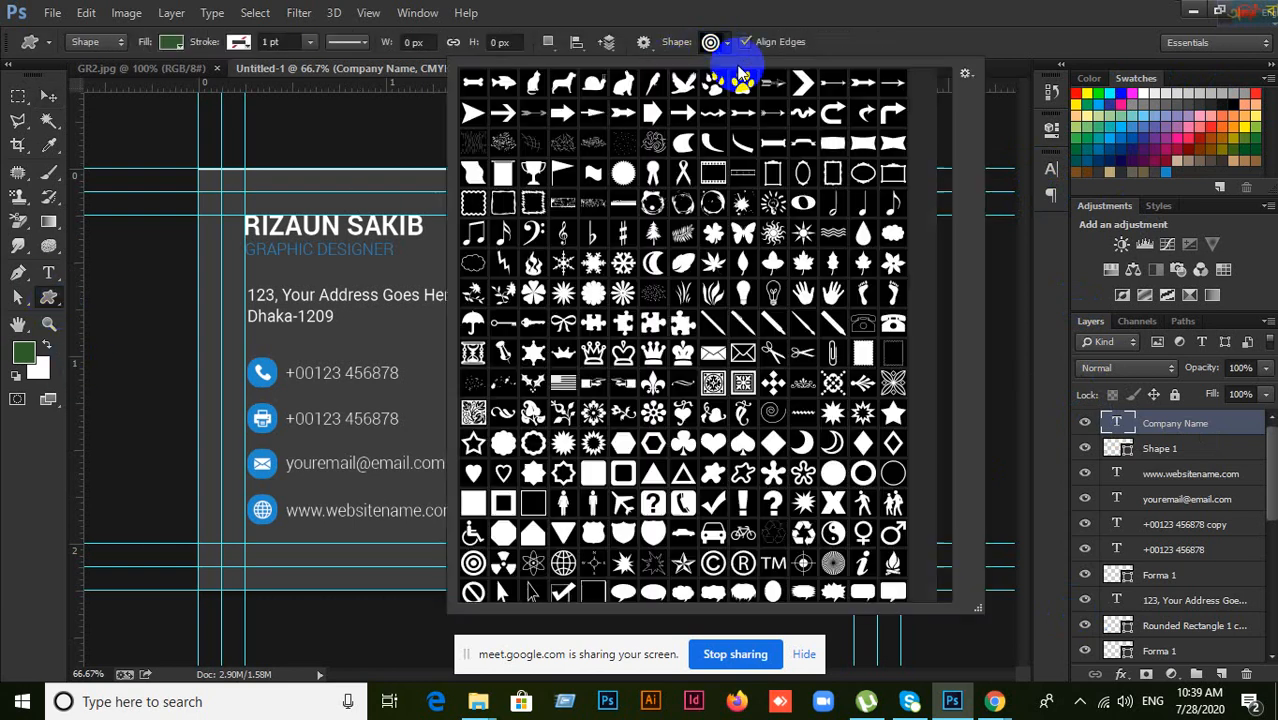
{"action": "left_click", "coordinate": [970, 76]}
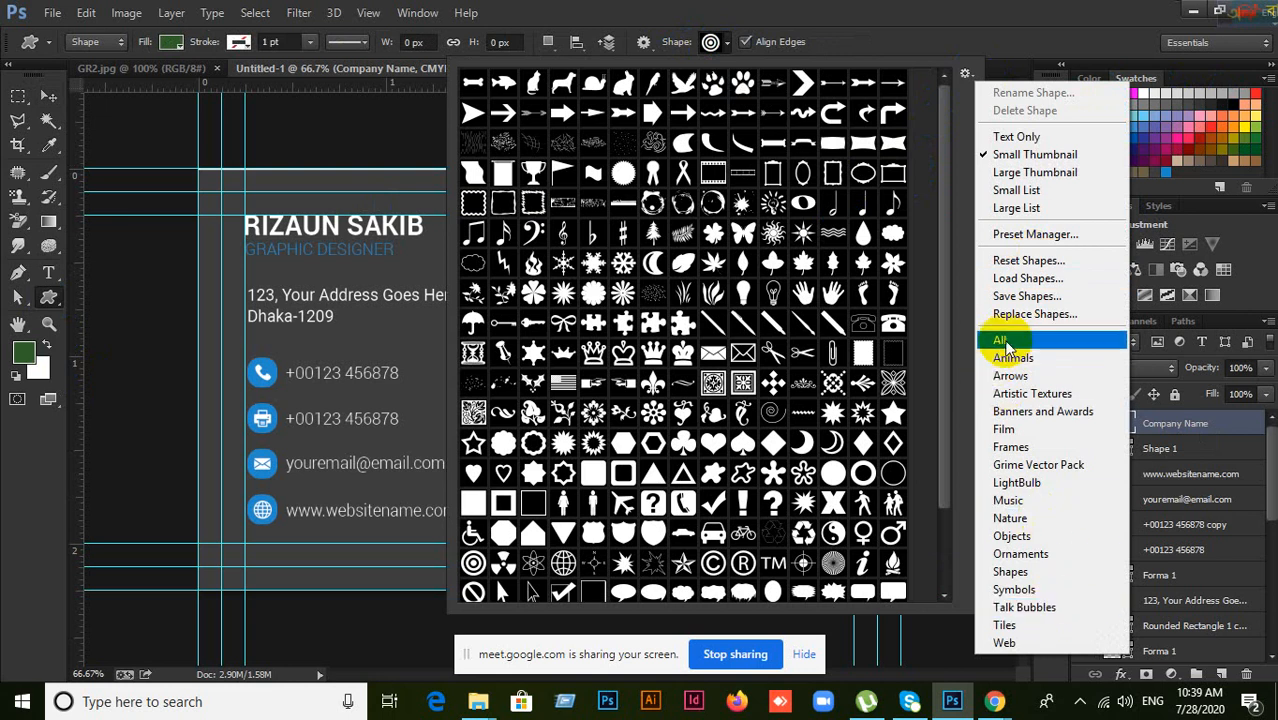
{"action": "left_click", "coordinate": [947, 13]}
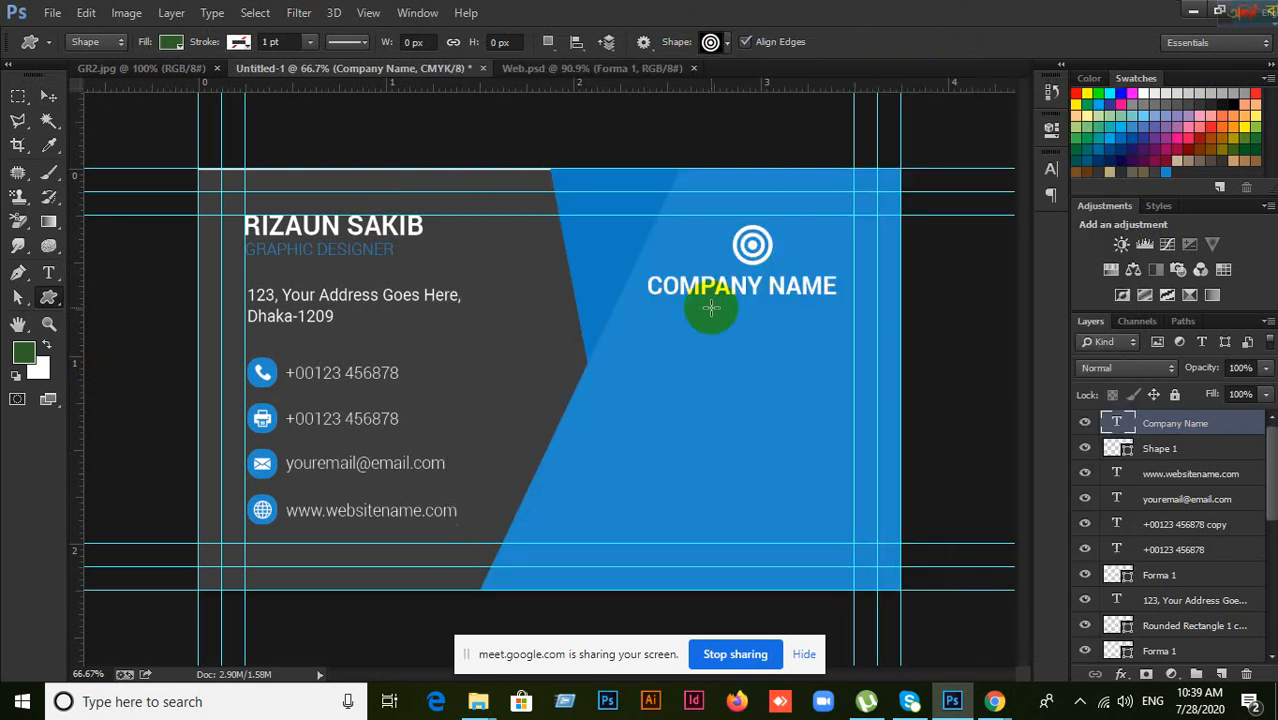
{"action": "key", "text": "ctrl+plus"}
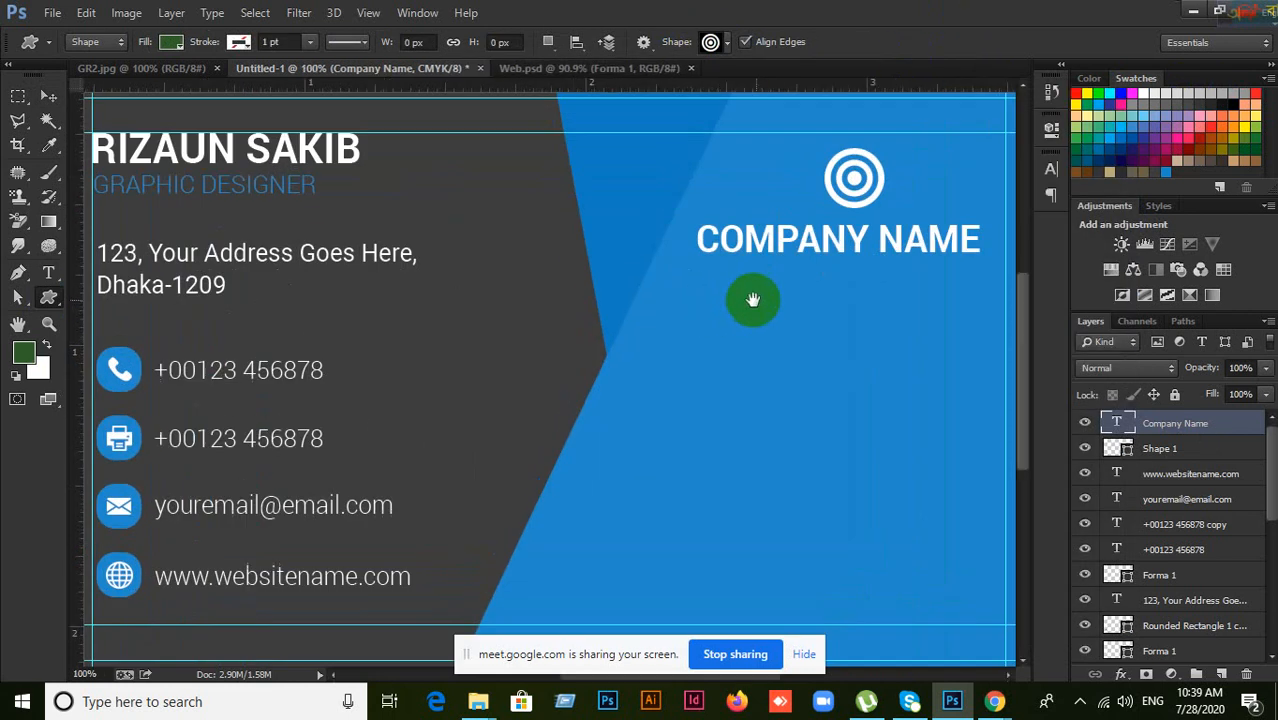
{"action": "left_click_drag", "start_coordinate": [758, 301], "coordinate": [642, 331]}
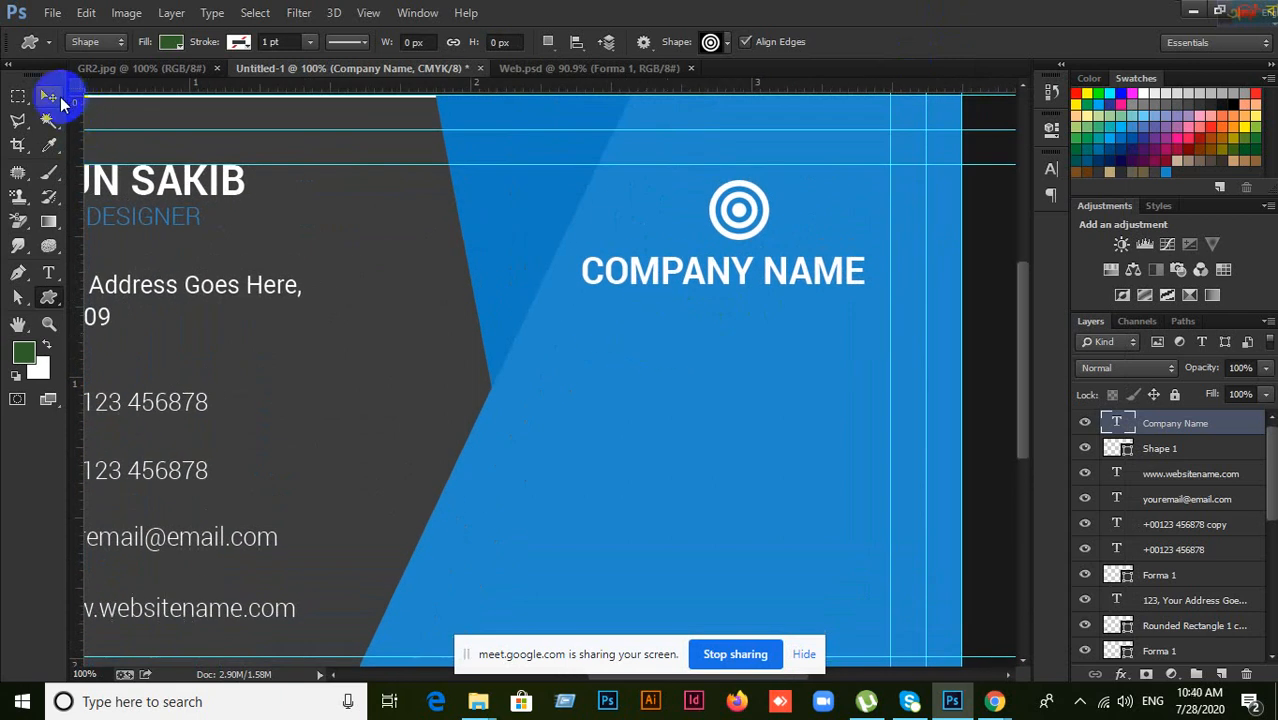
{"action": "left_click", "coordinate": [48, 96]}
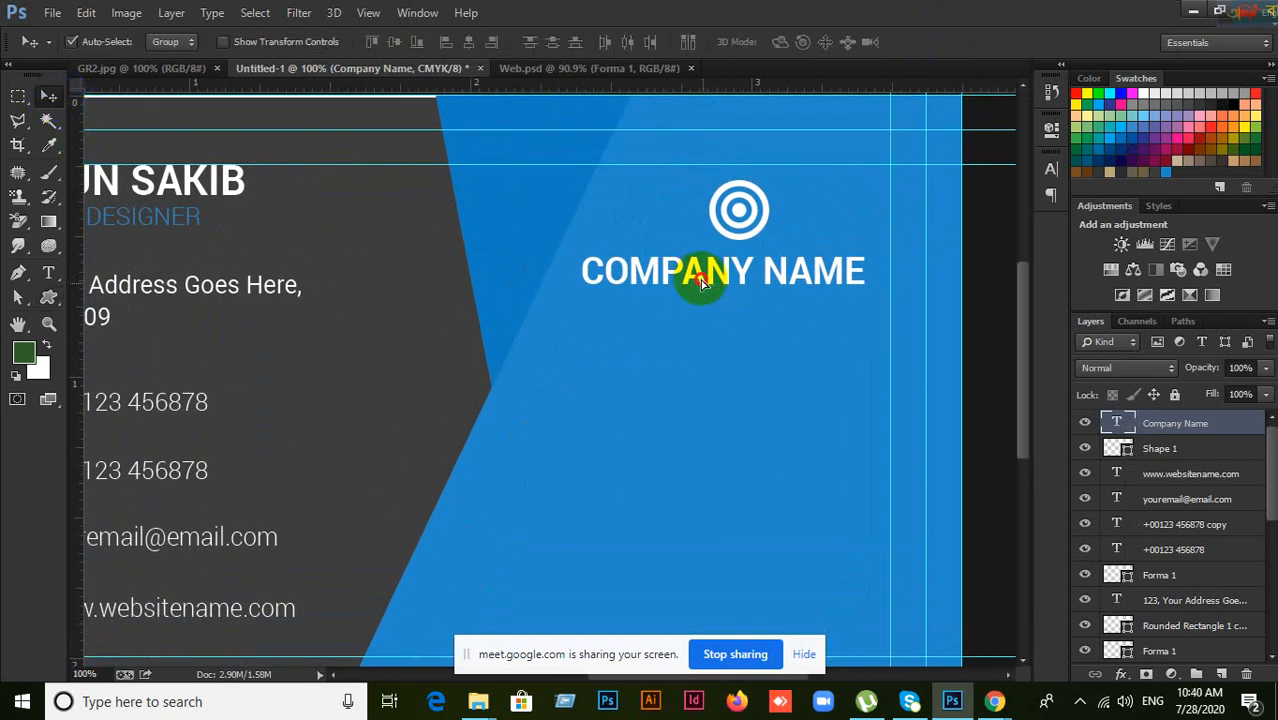
Step: Duplicate COMPANY NAME just below it and retype the copy as 'TAGLINES HERE'
{"action": "left_click_drag", "start_coordinate": [706, 276], "coordinate": [690, 316]}
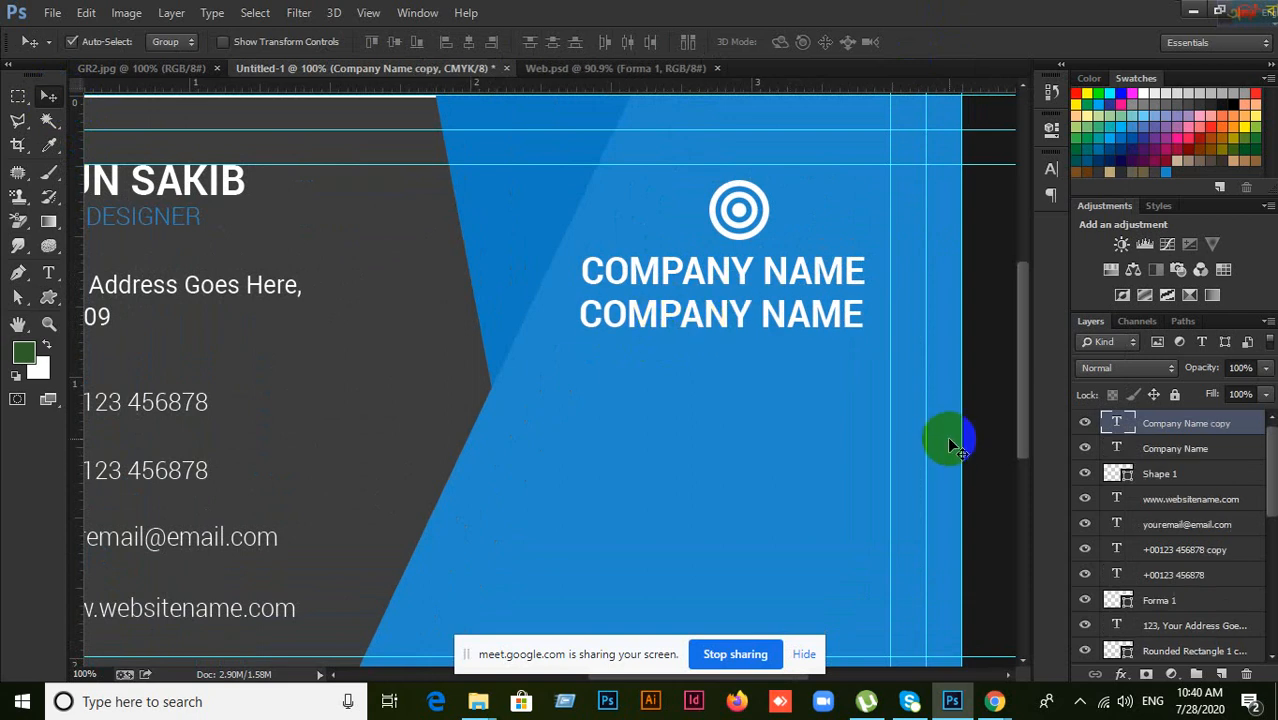
{"action": "double_click", "coordinate": [1120, 424]}
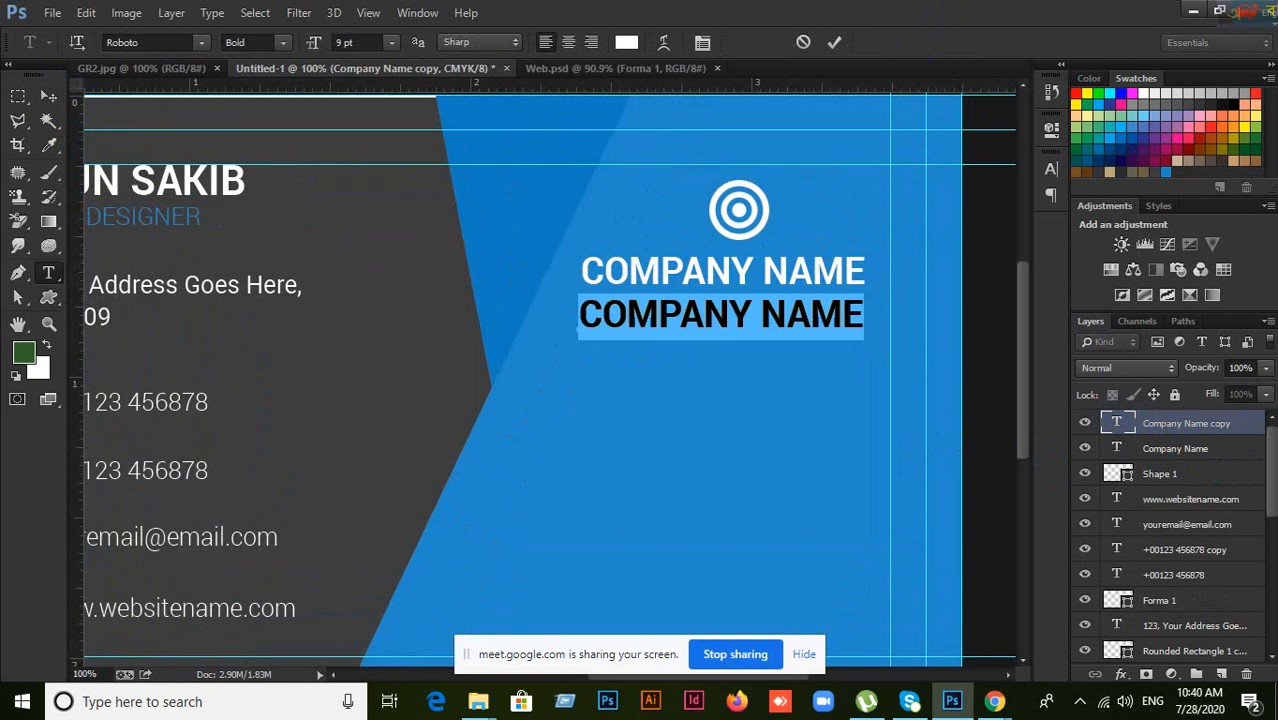
{"action": "type", "text": "TAGLI"}
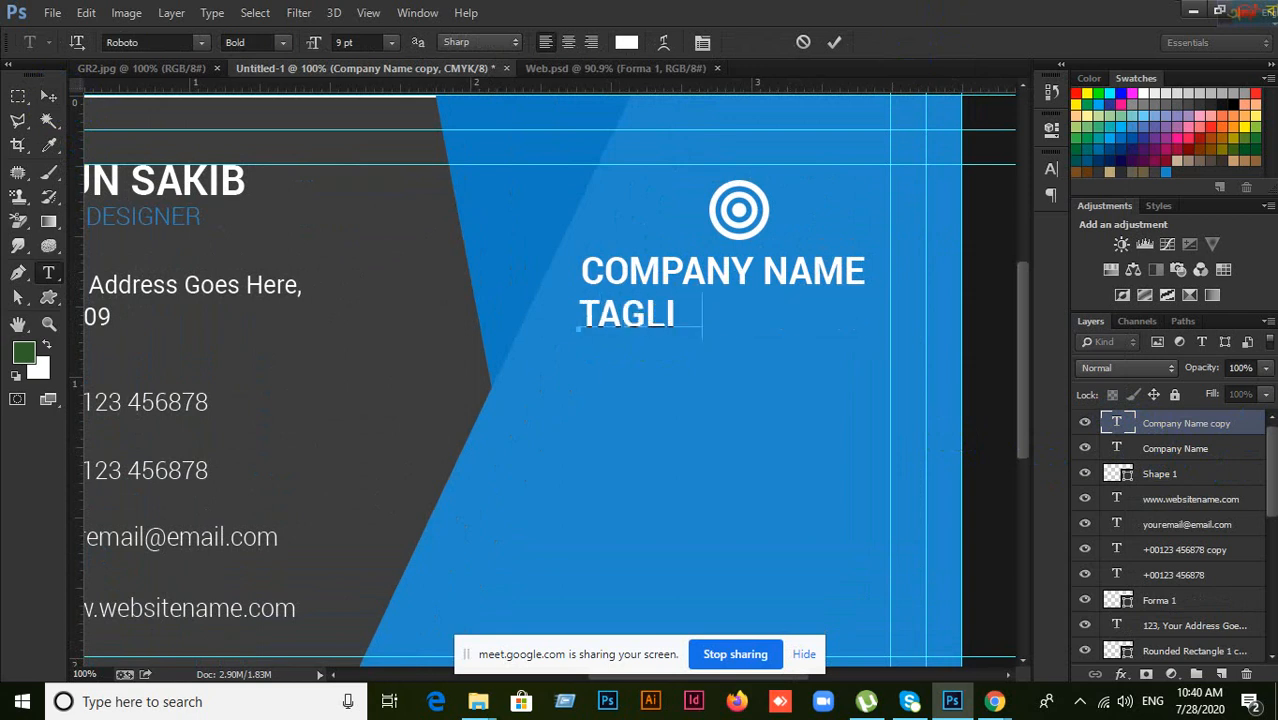
{"action": "type", "text": "NES HERE"}
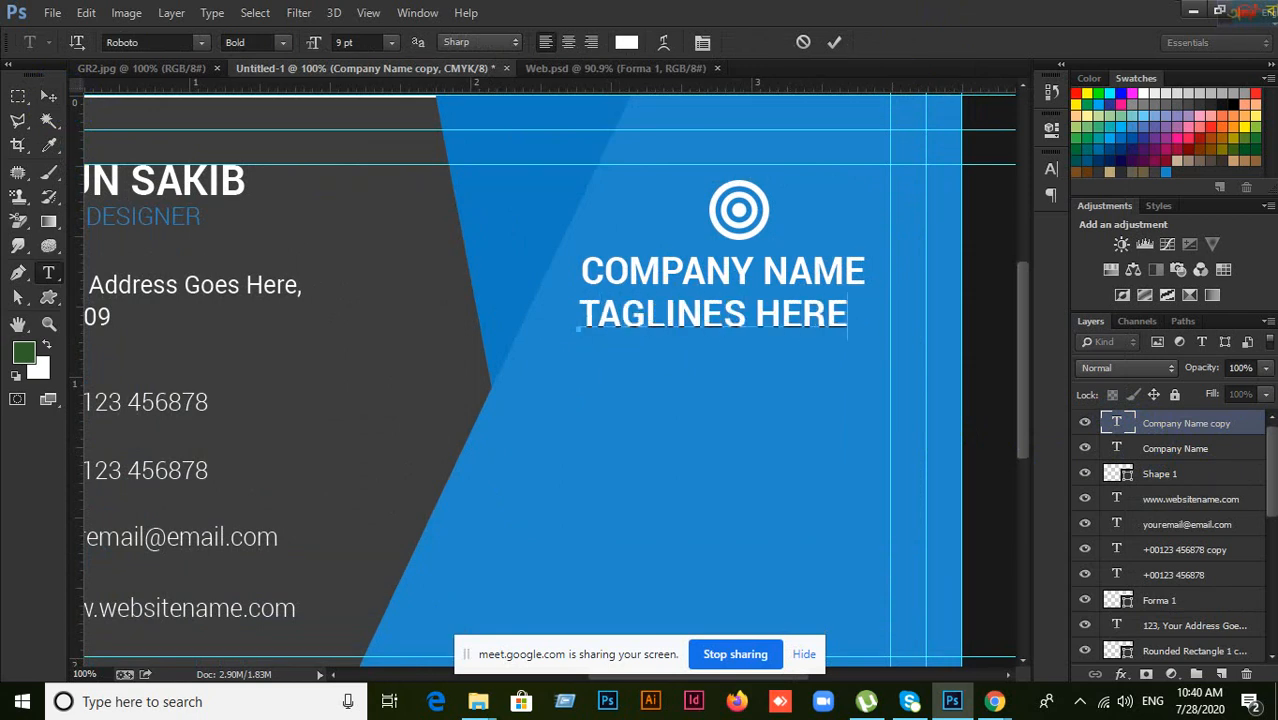
{"action": "left_click", "coordinate": [834, 42]}
Step: Set the tagline to Regular weight with All Caps turned off
{"action": "key", "text": "v"}
{"action": "left_click", "coordinate": [1050, 171]}
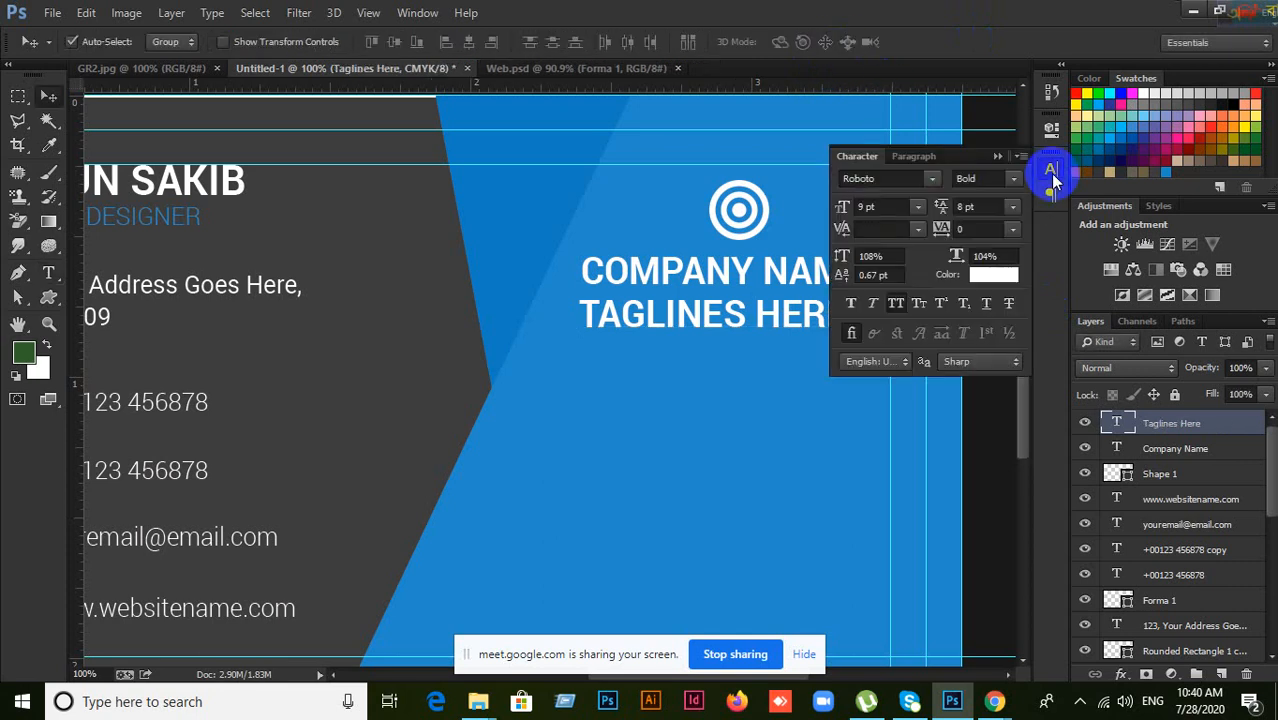
{"action": "left_click", "coordinate": [1000, 179]}
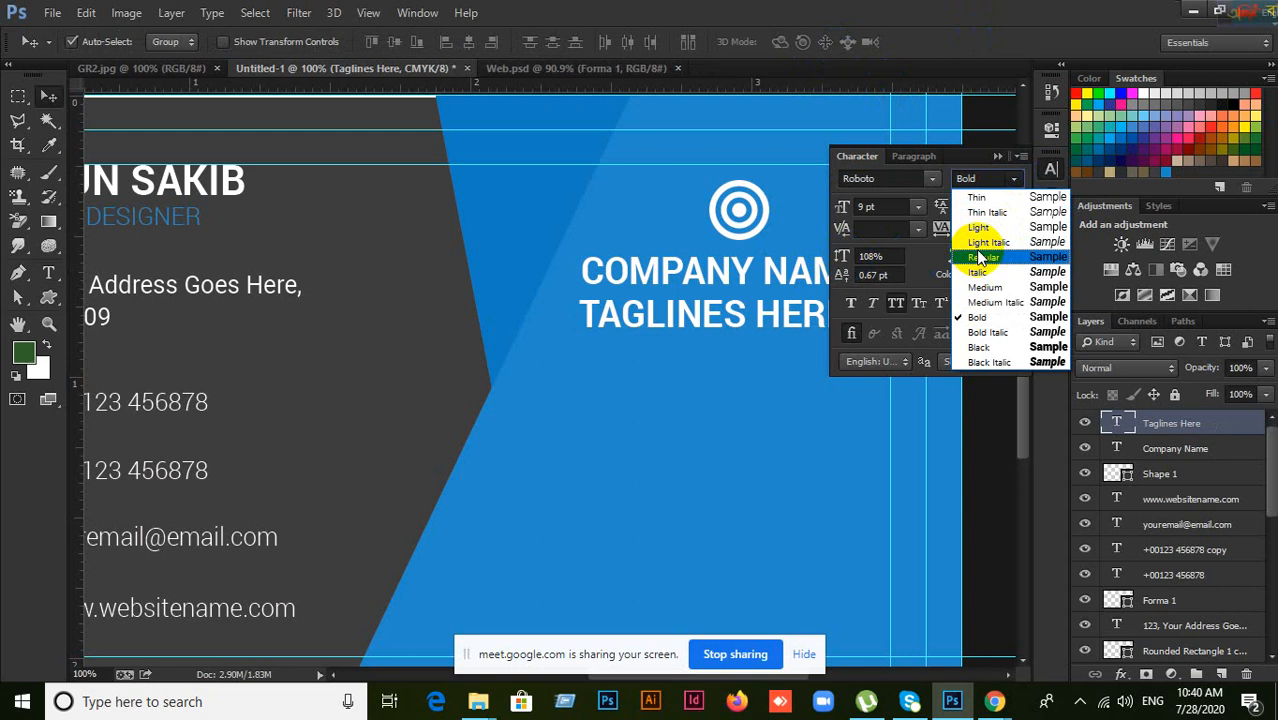
{"action": "left_click", "coordinate": [983, 257]}
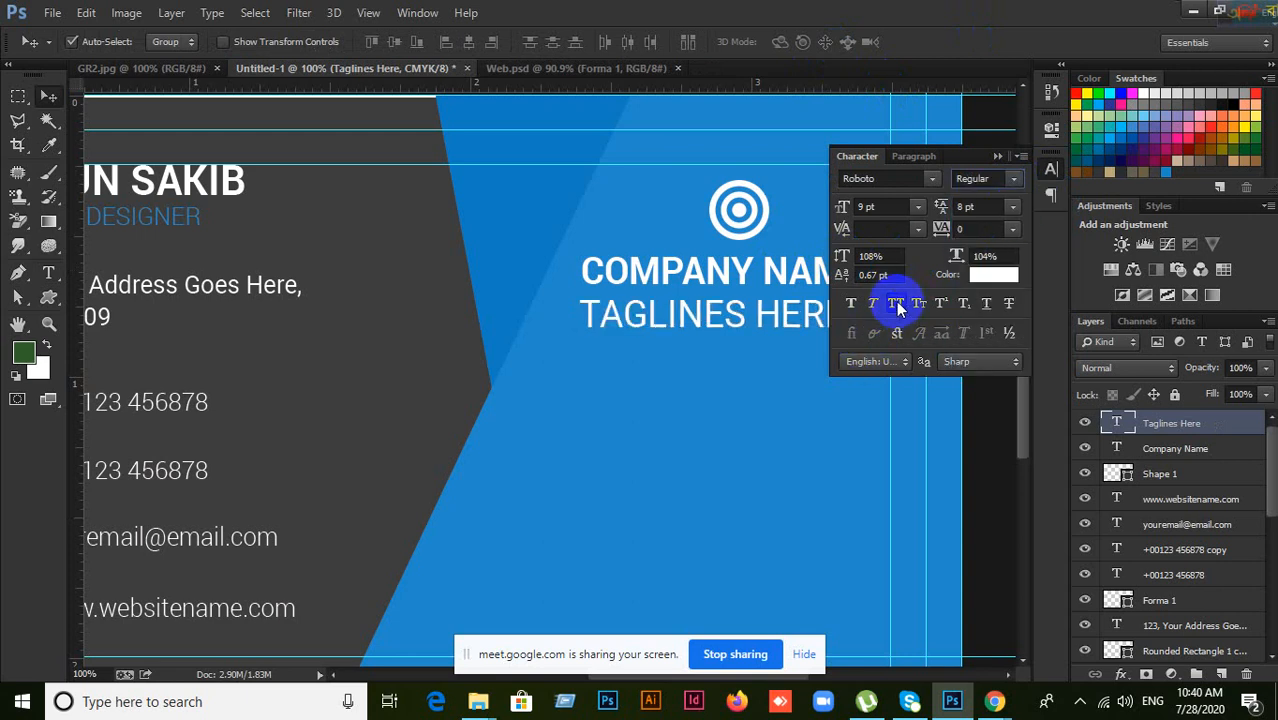
{"action": "left_click", "coordinate": [895, 304]}
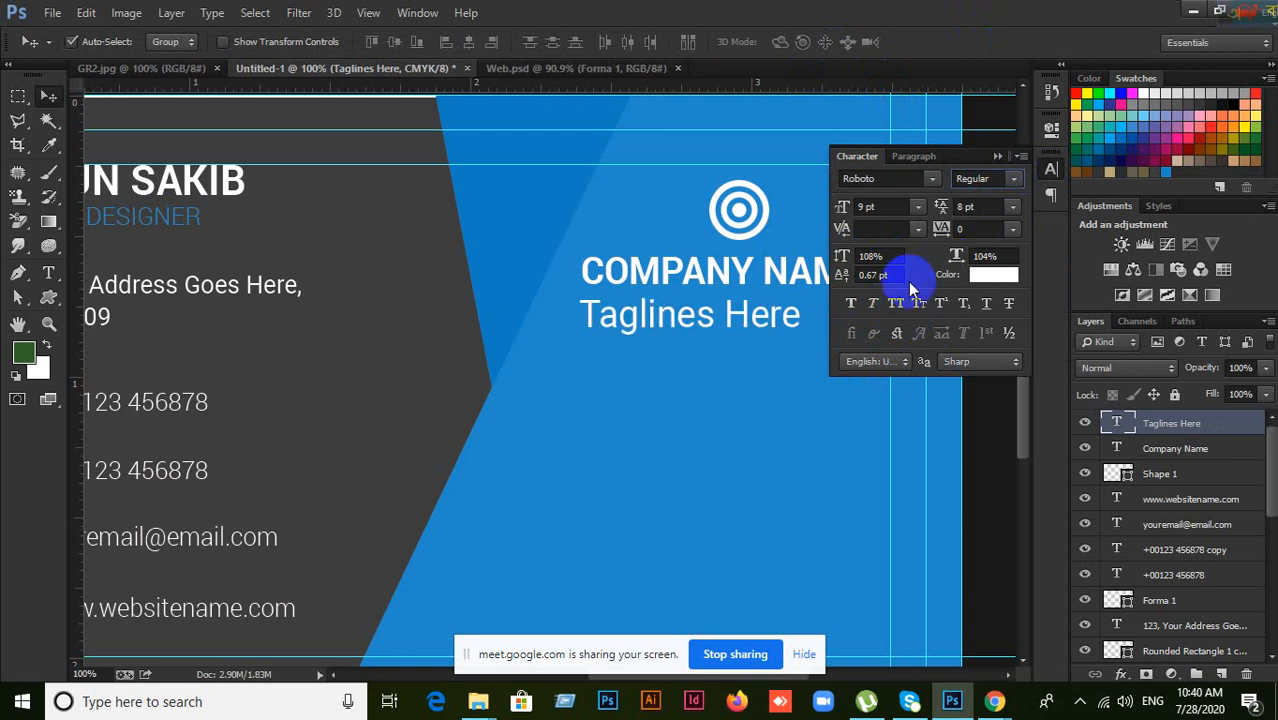
{"action": "left_click", "coordinate": [1002, 160]}
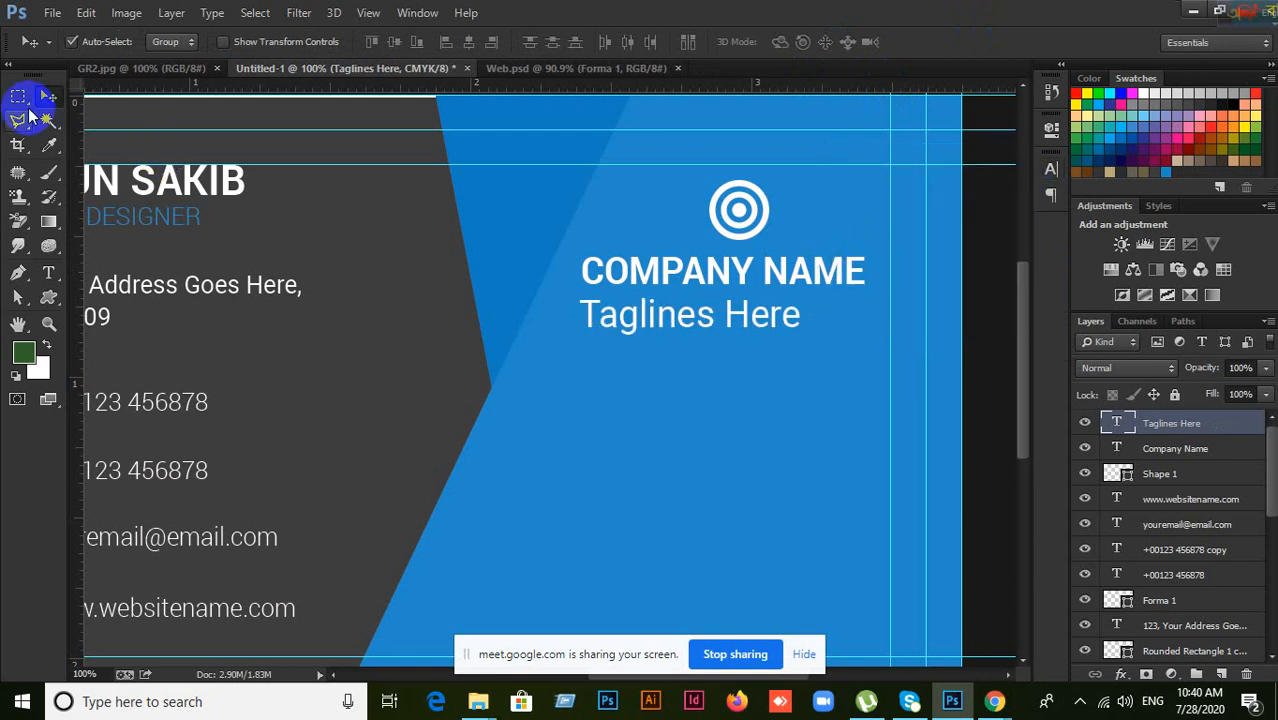
Step: Move the tagline under COMPANY NAME and shift the logo slightly left
{"action": "mouse_move", "coordinate": [647, 338]}
{"action": "left_mouse_down"}
{"action": "mouse_move", "coordinate": [664, 320]}
{"action": "mouse_move", "coordinate": [662, 346]}
{"action": "mouse_move", "coordinate": [662, 327]}
{"action": "left_mouse_up"}
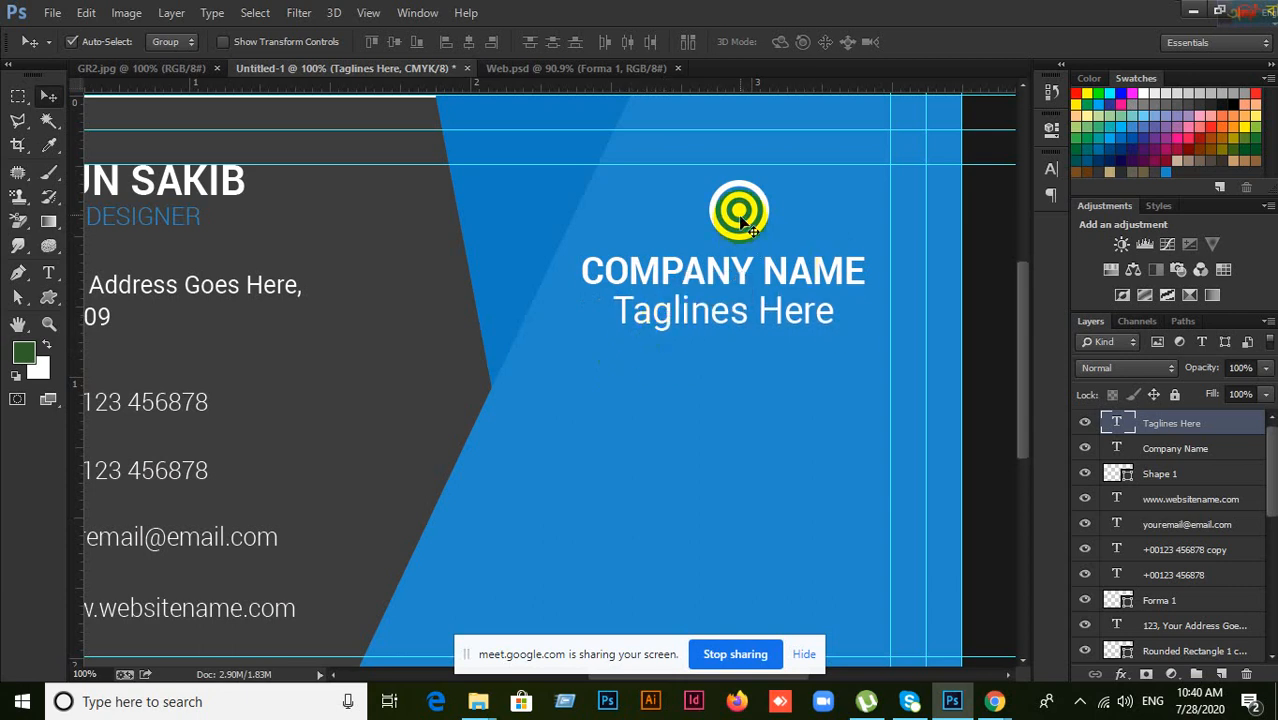
{"action": "left_click_drag", "start_coordinate": [741, 222], "coordinate": [709, 228]}
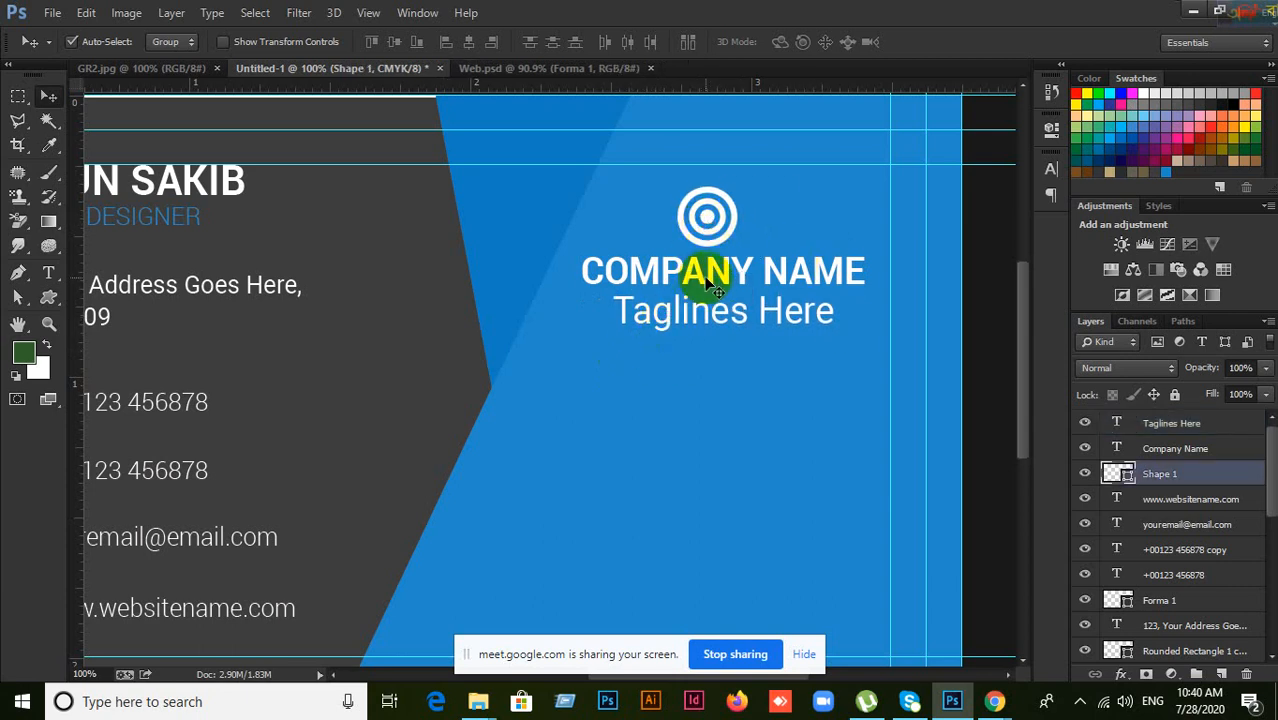
{"action": "left_click", "coordinate": [712, 280]}
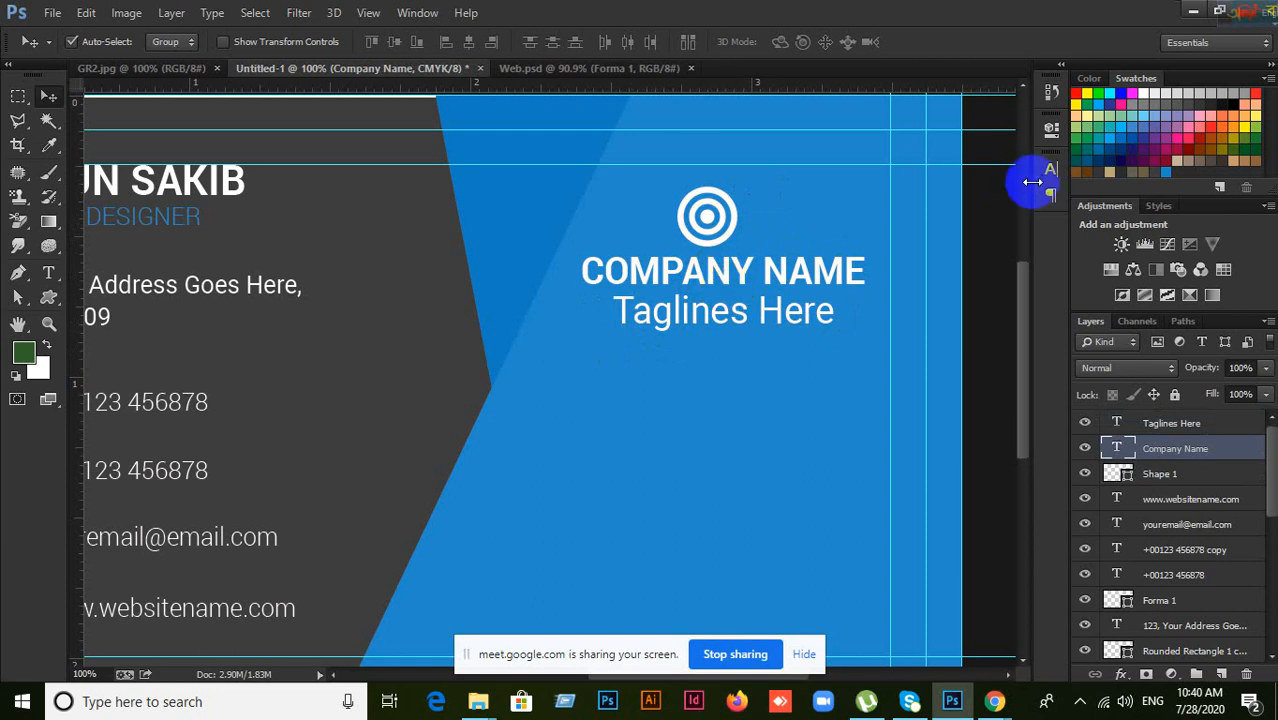
Step: Centre-align the COMPANY NAME and Taglines Here text, then select the logo with COMPANY NAME
{"action": "left_click", "coordinate": [1050, 170]}
{"action": "left_click", "coordinate": [919, 160]}
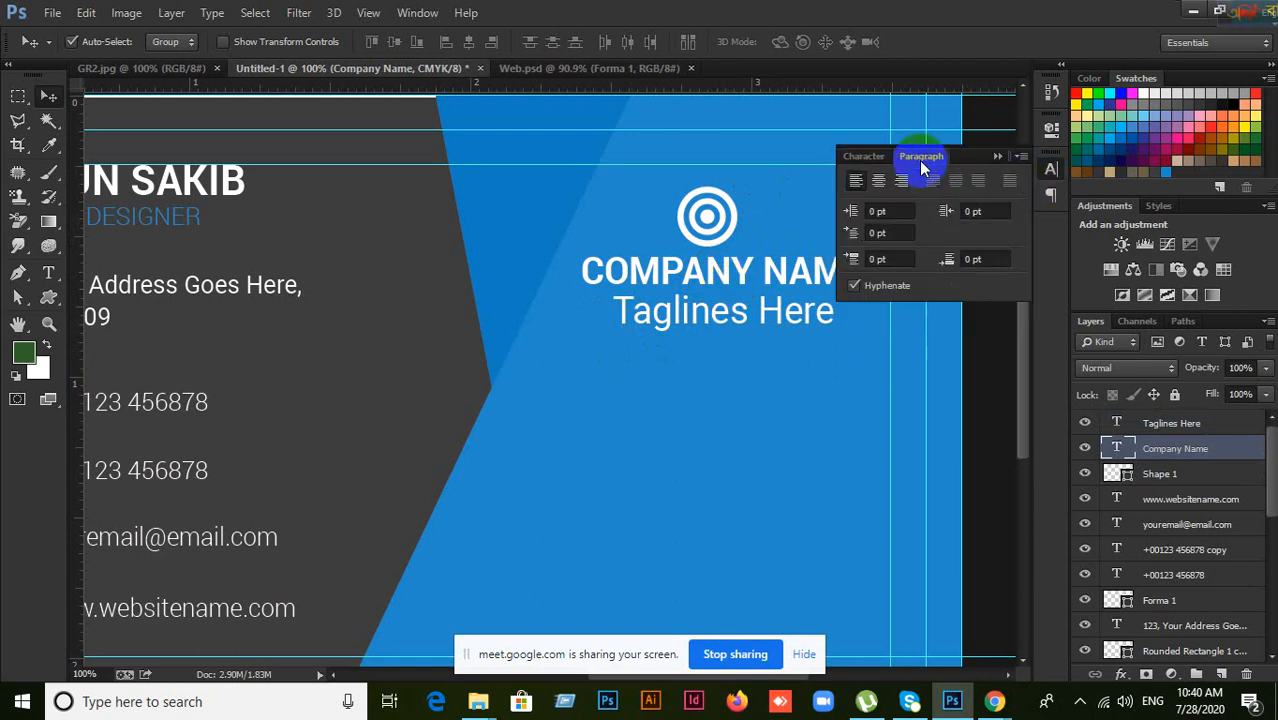
{"action": "left_click", "coordinate": [882, 183]}
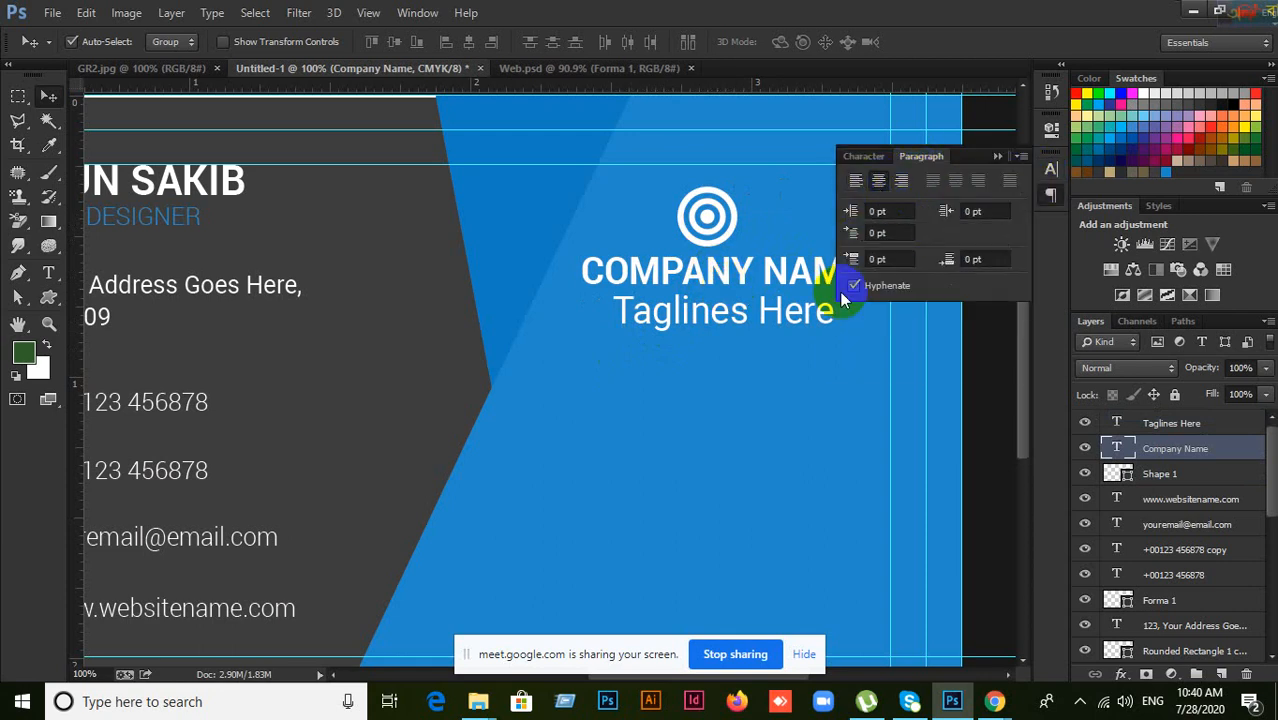
{"action": "left_click", "coordinate": [666, 315]}
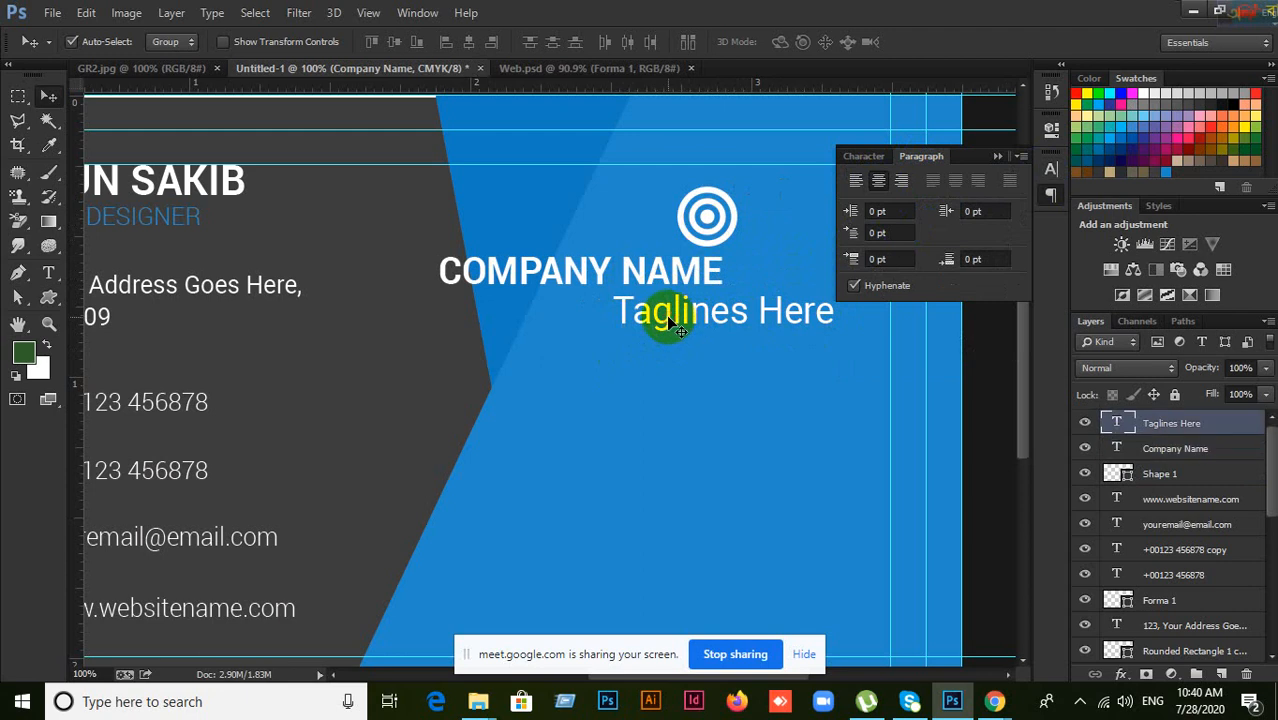
{"action": "left_click", "coordinate": [1085, 423]}
{"action": "left_click", "coordinate": [1085, 423]}
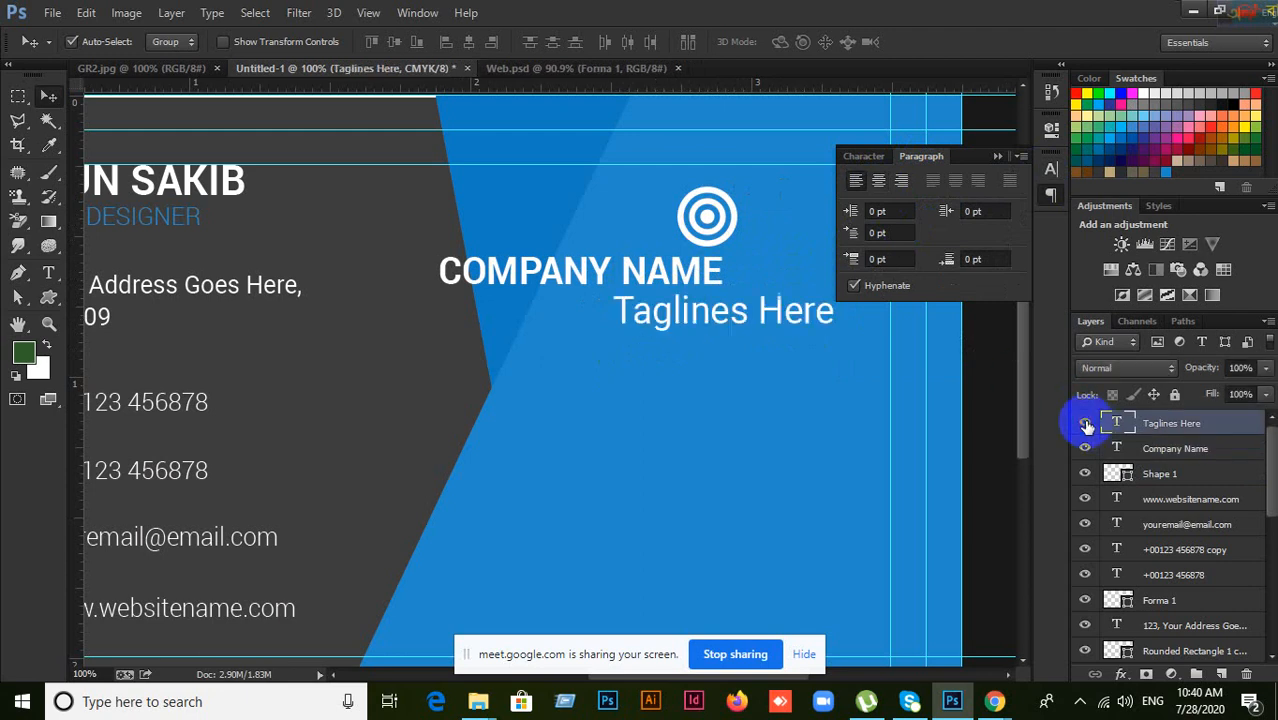
{"action": "left_click", "coordinate": [882, 190]}
{"action": "left_click", "coordinate": [996, 157]}
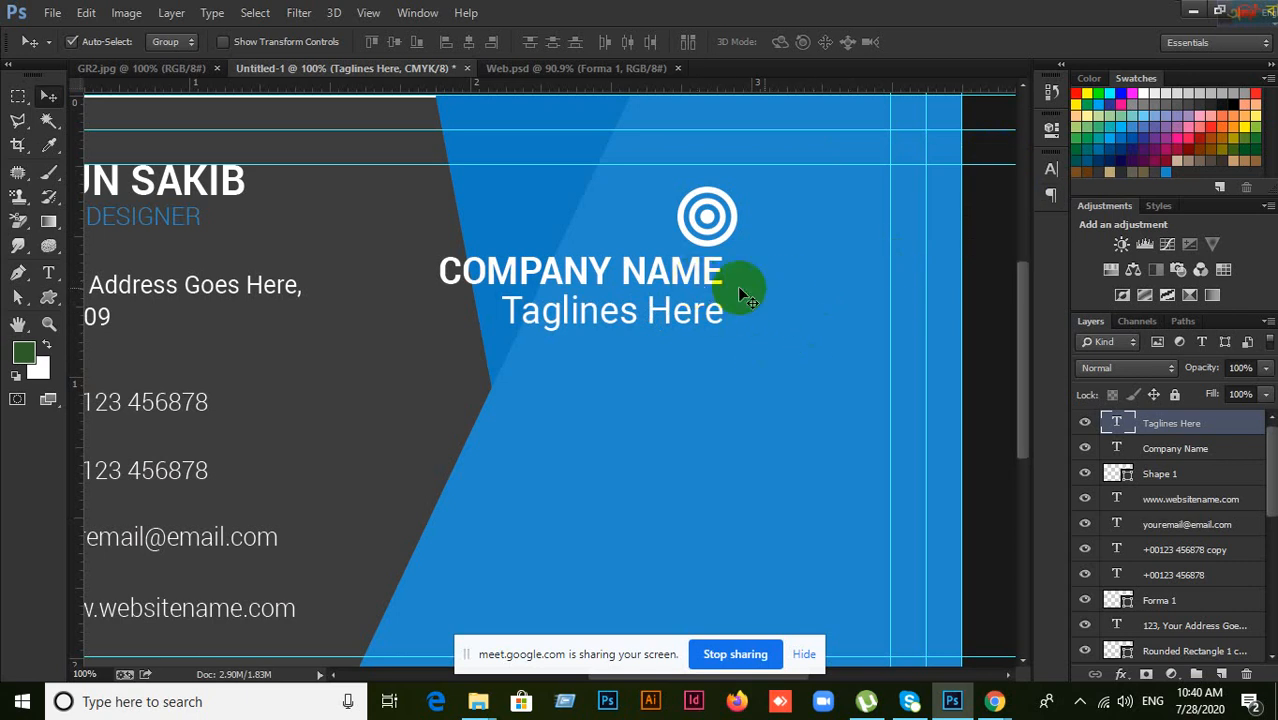
{"action": "left_click", "coordinate": [706, 210]}
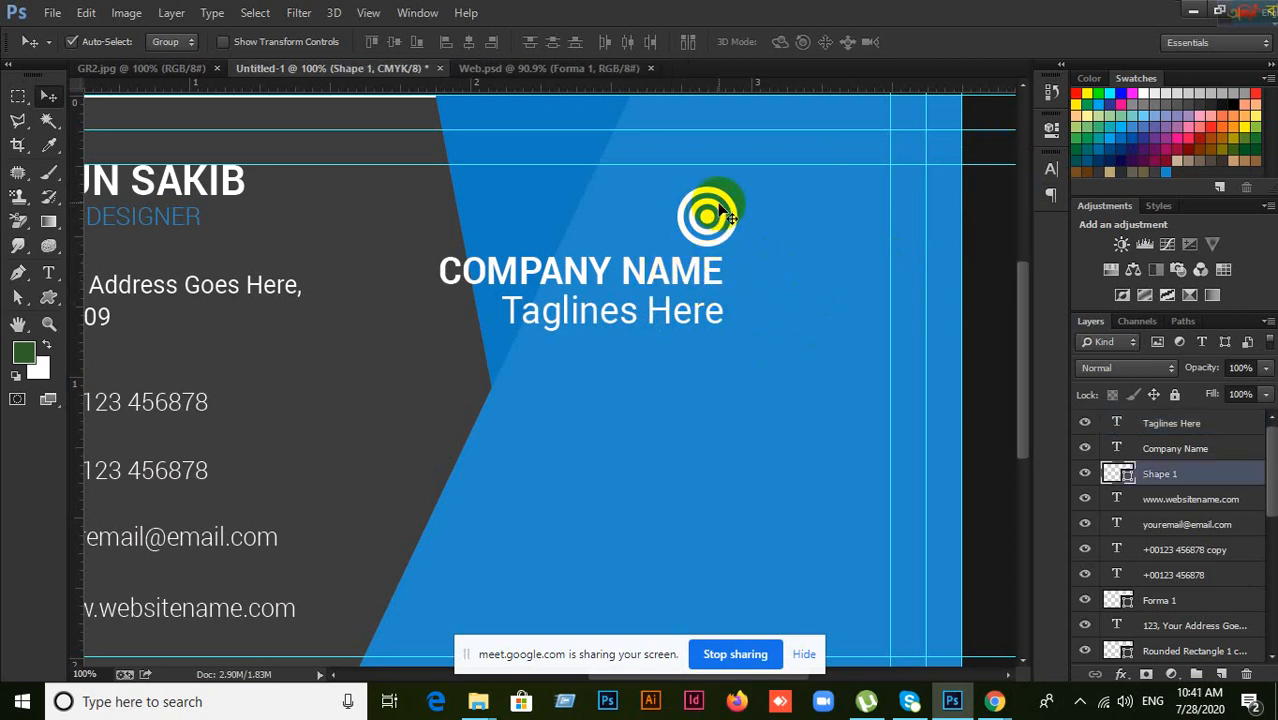
{"action": "left_click", "coordinate": [688, 279], "text": "shift"}
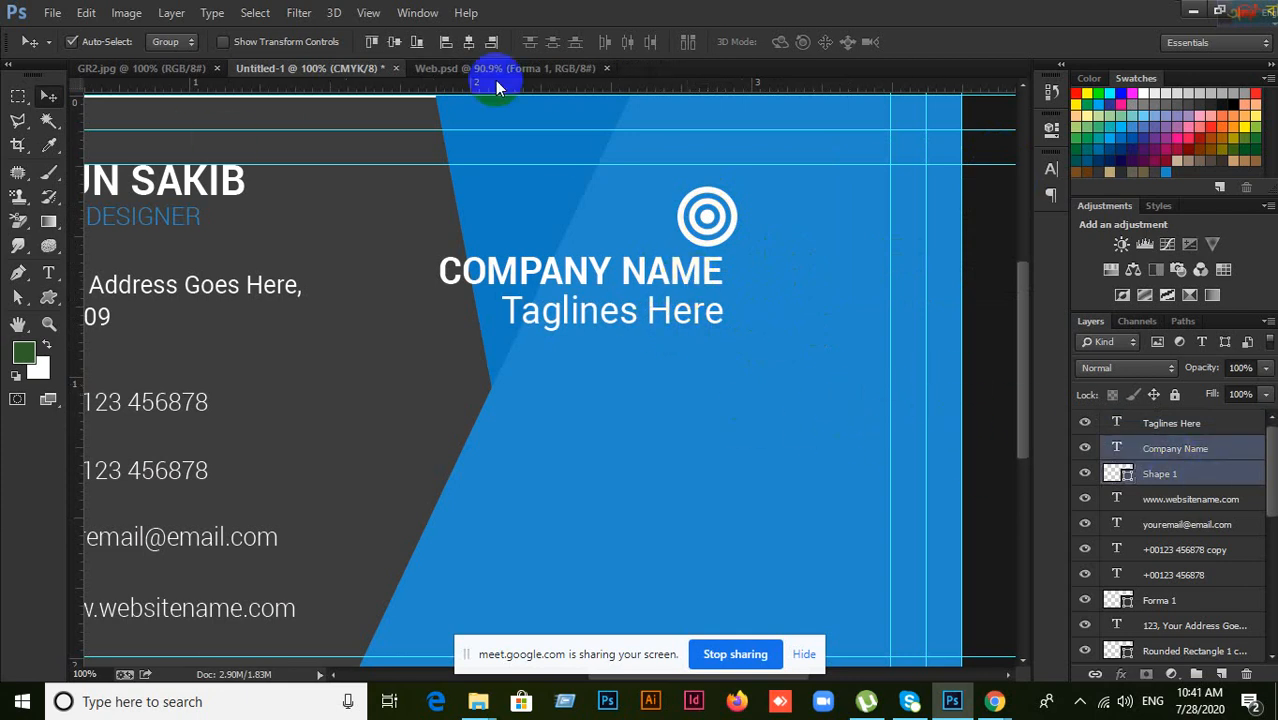
Step: Align the horizontal centres of the logo and COMPANY NAME, undoing an accidental background move
{"action": "left_click", "coordinate": [469, 42]}
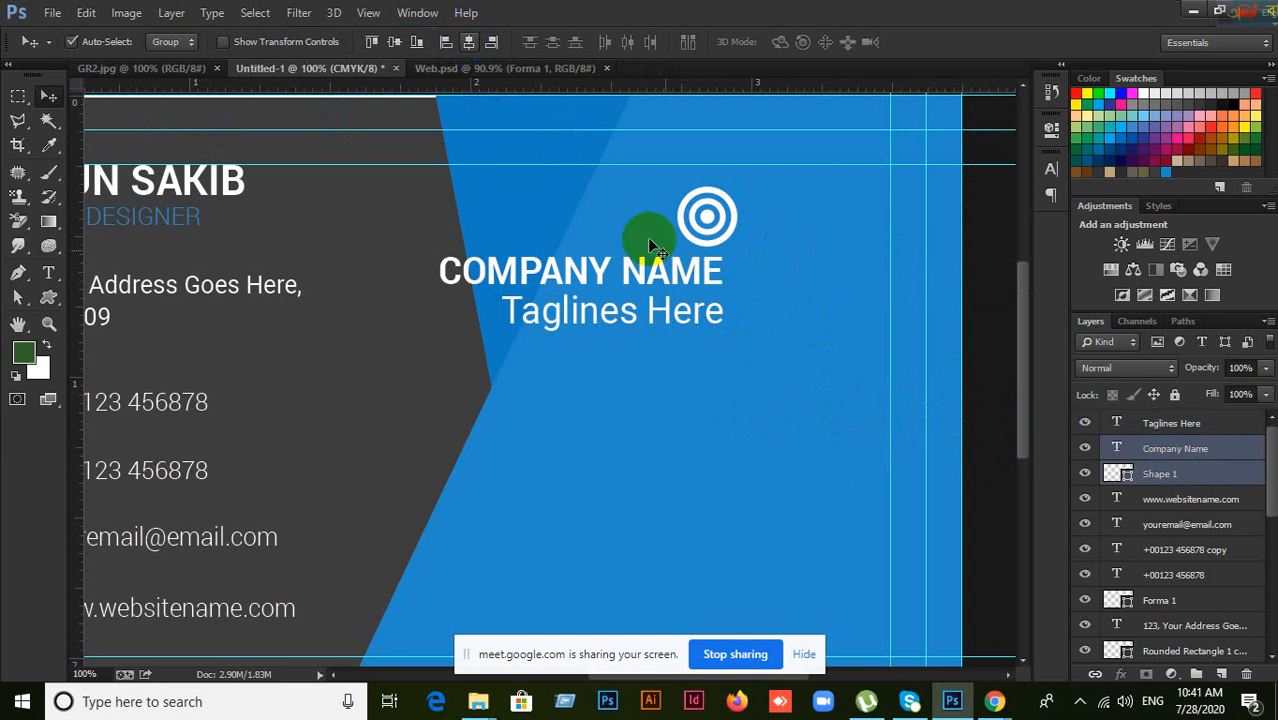
{"action": "left_click", "coordinate": [650, 220]}
{"action": "left_click_drag", "start_coordinate": [650, 218], "coordinate": [693, 215]}
{"action": "key", "text": "ctrl+z"}
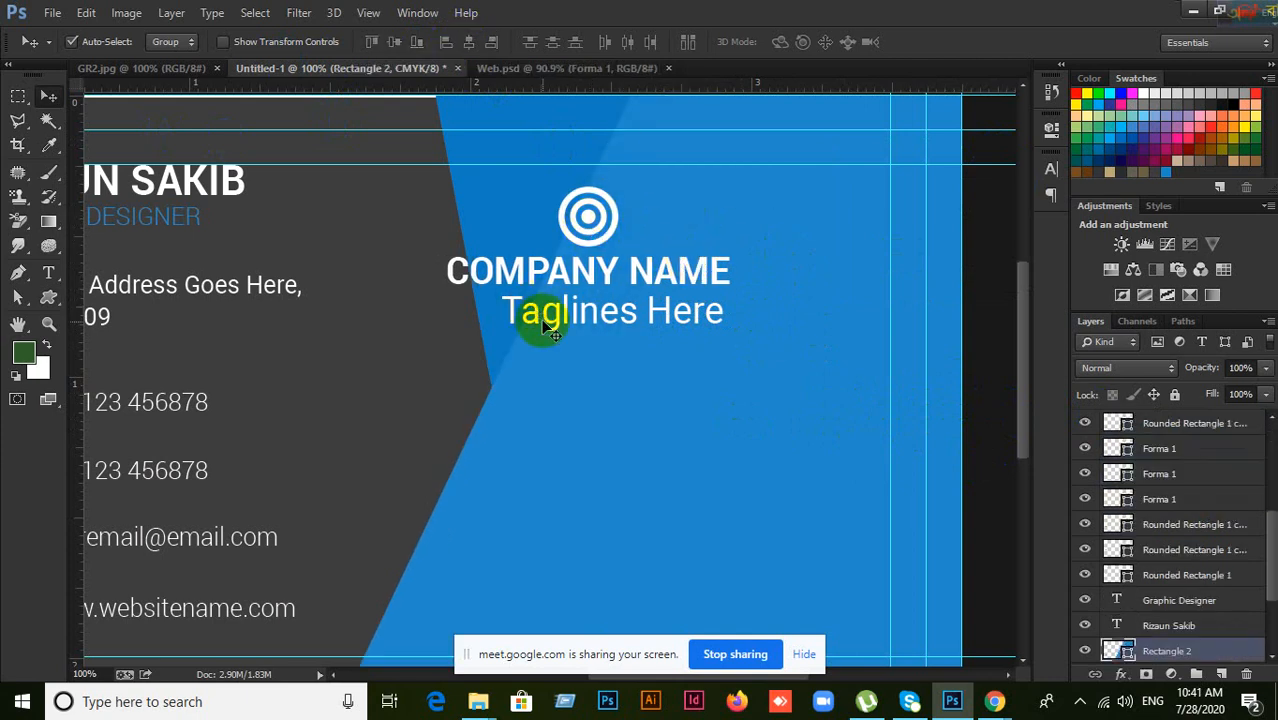
Step: Shift the logo and COMPANY NAME right together, then centre the tagline beneath them
{"action": "left_click", "coordinate": [585, 213]}
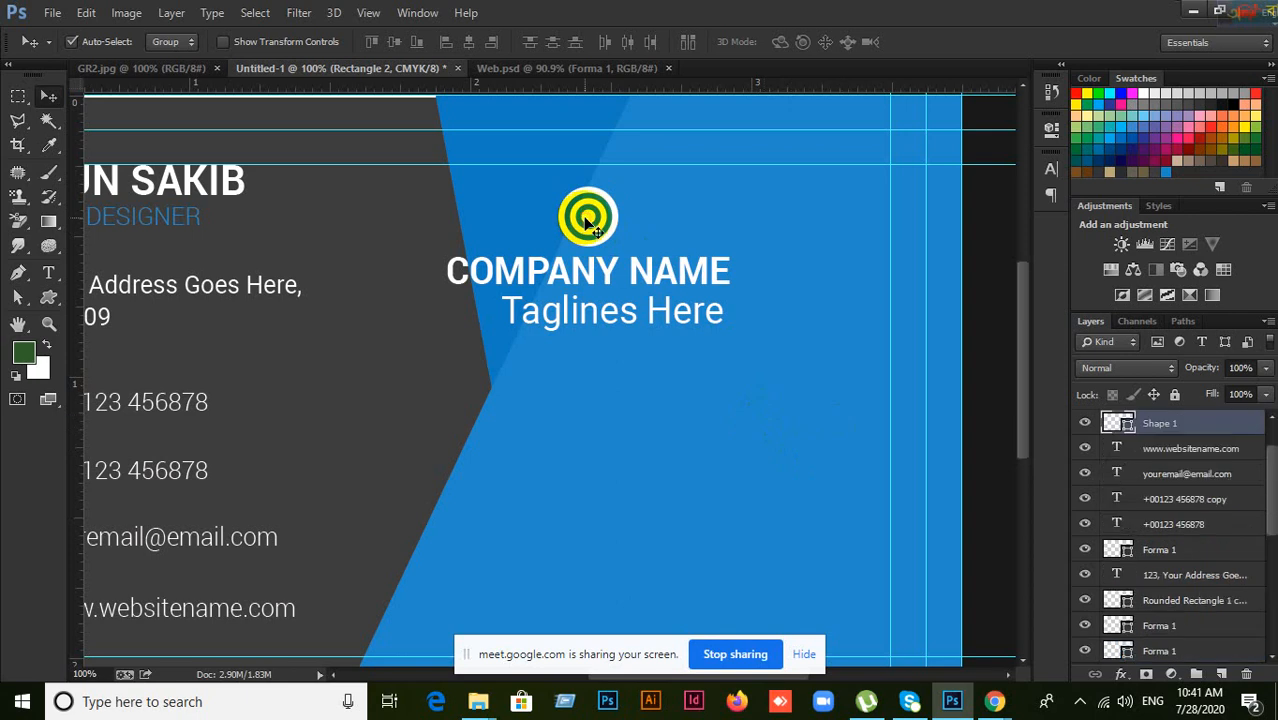
{"action": "left_click", "coordinate": [605, 272], "text": "shift"}
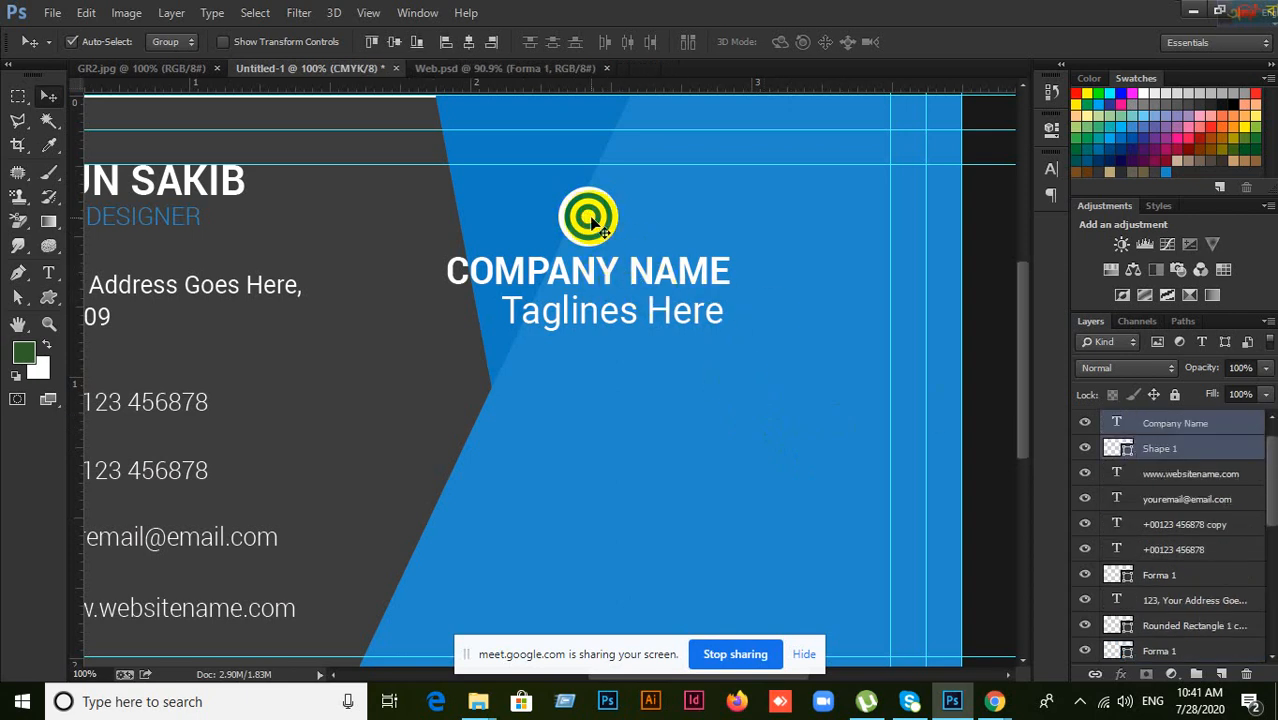
{"action": "left_click_drag", "start_coordinate": [593, 220], "coordinate": [728, 214]}
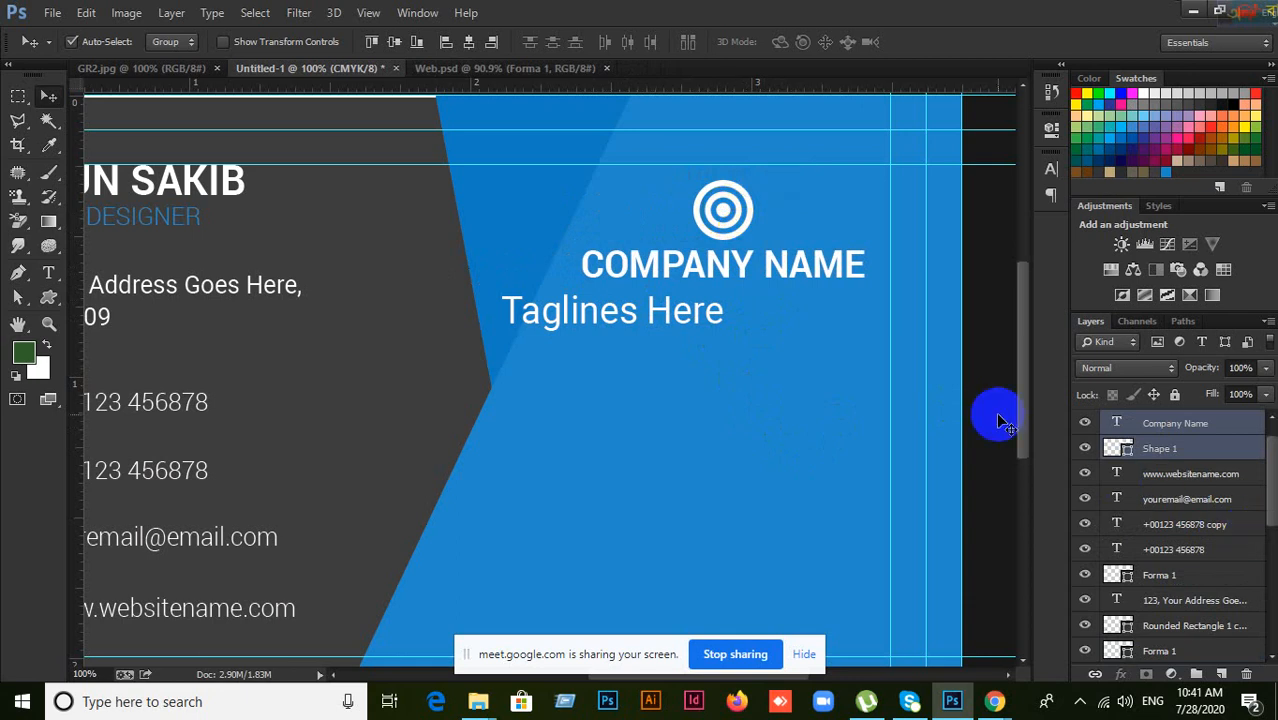
{"action": "left_click", "coordinate": [1143, 448]}
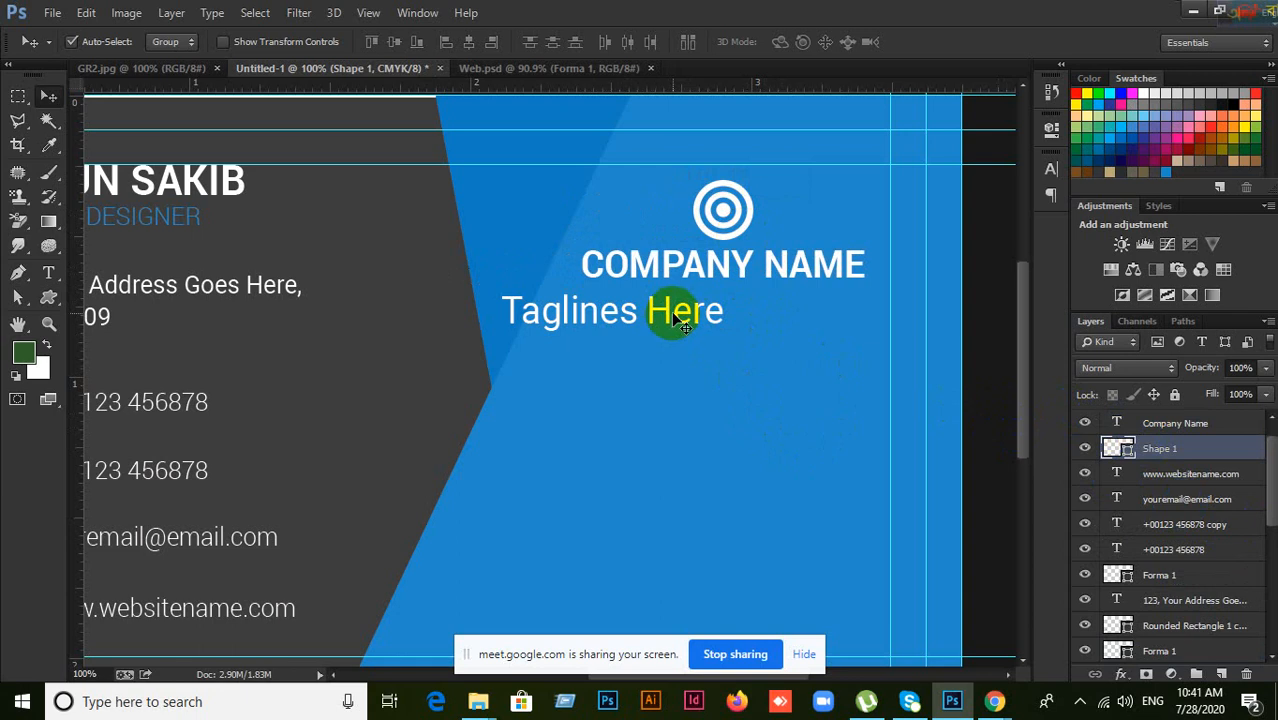
{"action": "left_click_drag", "start_coordinate": [680, 320], "coordinate": [779, 310]}
{"action": "left_click", "coordinate": [996, 699]}
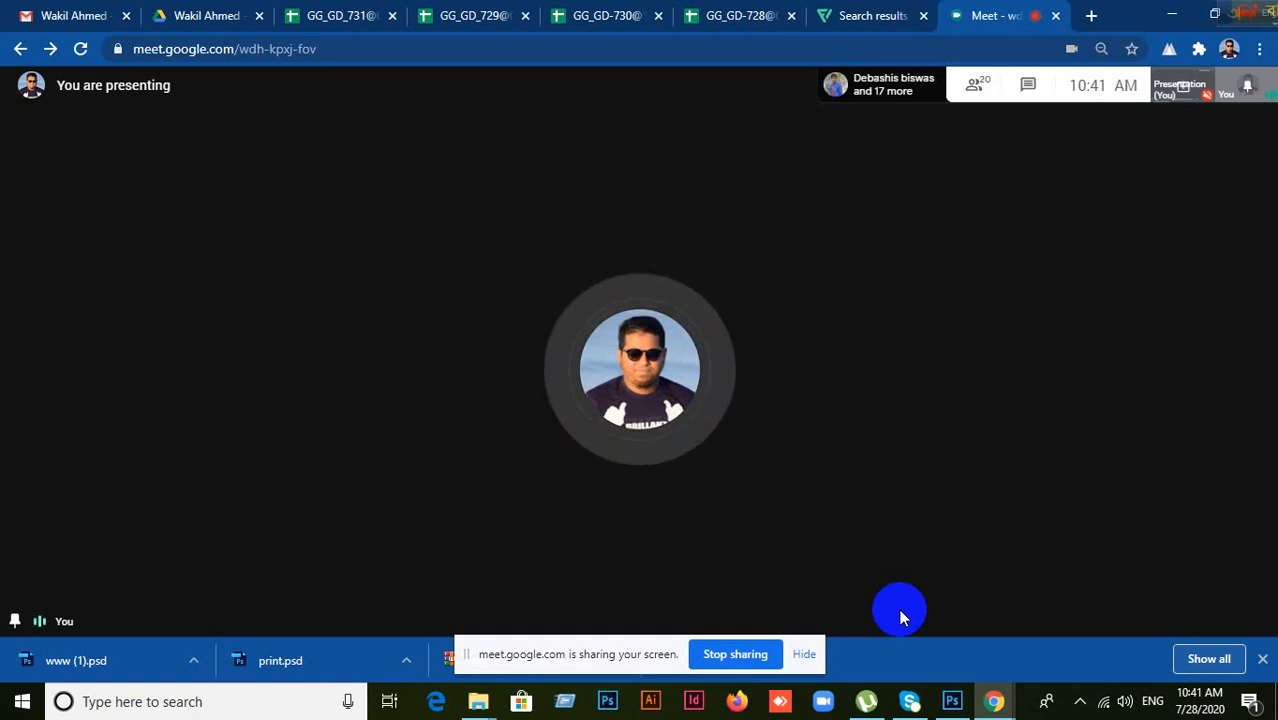
{"action": "left_click", "coordinate": [952, 701]}
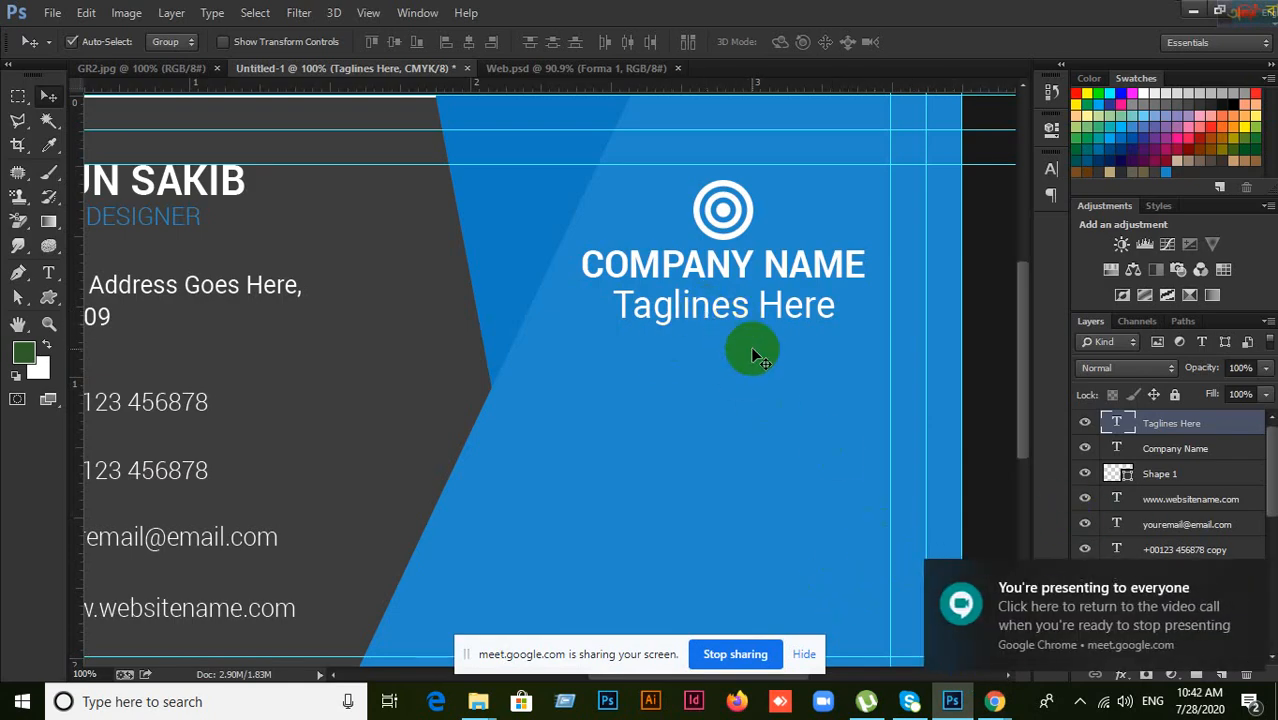
Step: Check the logo, text and background layer selections, zoom out to 68.3%, and open the GR2.jpg reference
{"action": "left_click", "coordinate": [713, 209]}
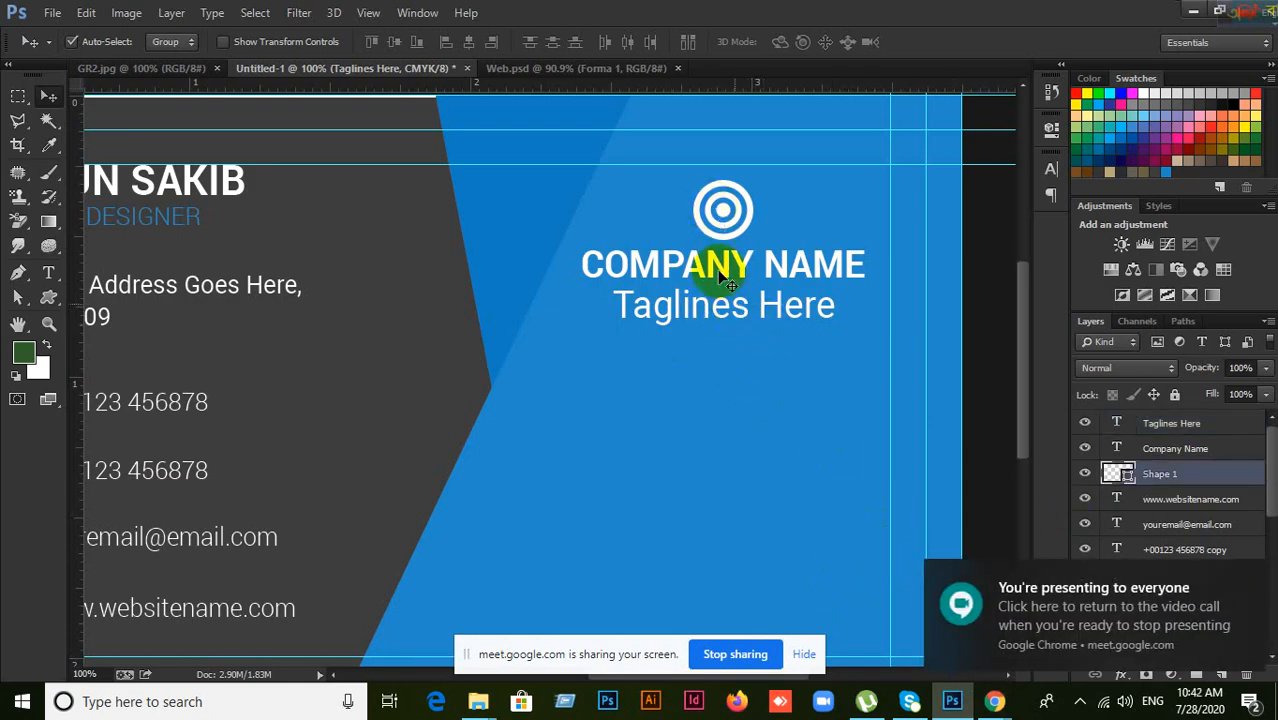
{"action": "left_click", "coordinate": [716, 265]}
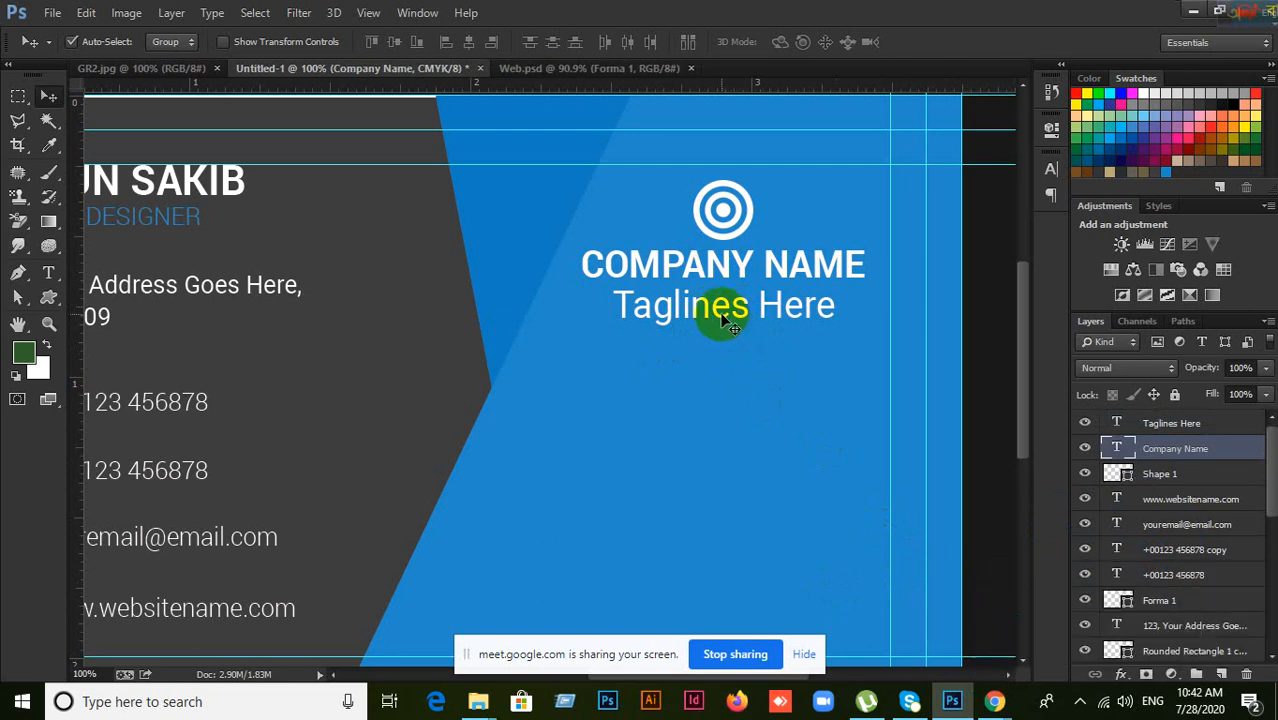
{"action": "left_click", "coordinate": [722, 315], "text": "shift"}
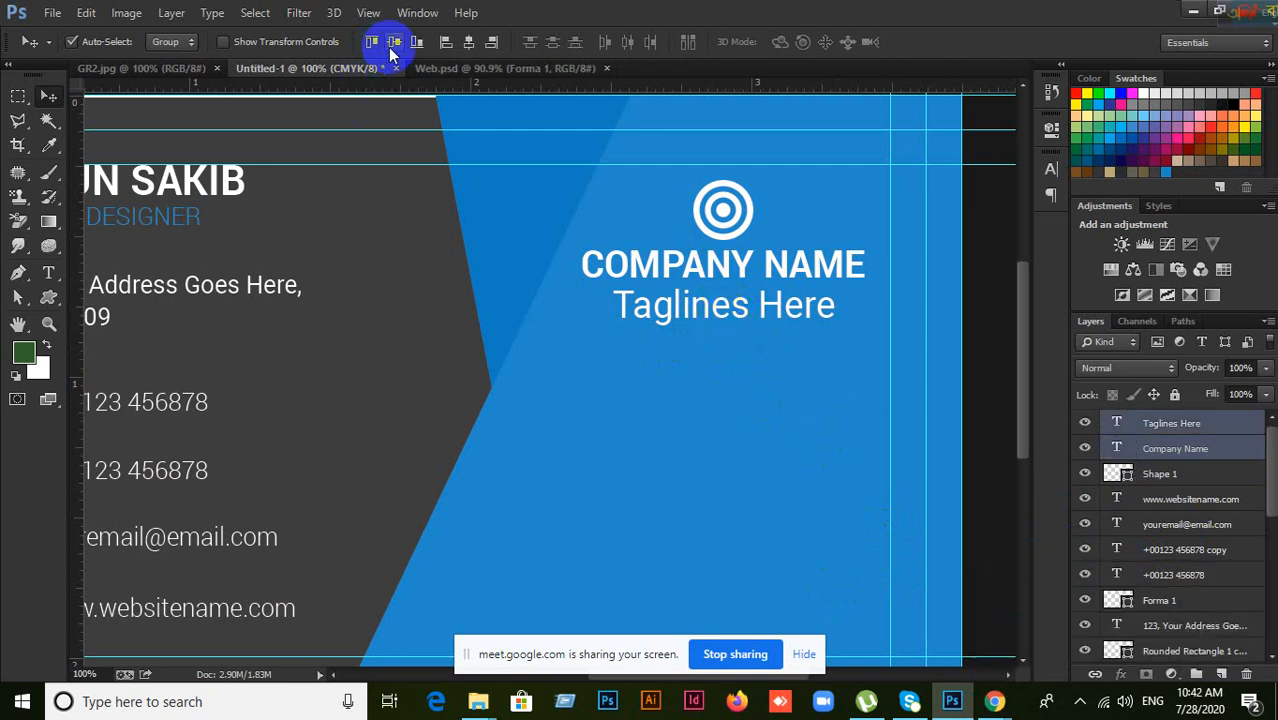
{"action": "left_click", "coordinate": [1186, 449]}
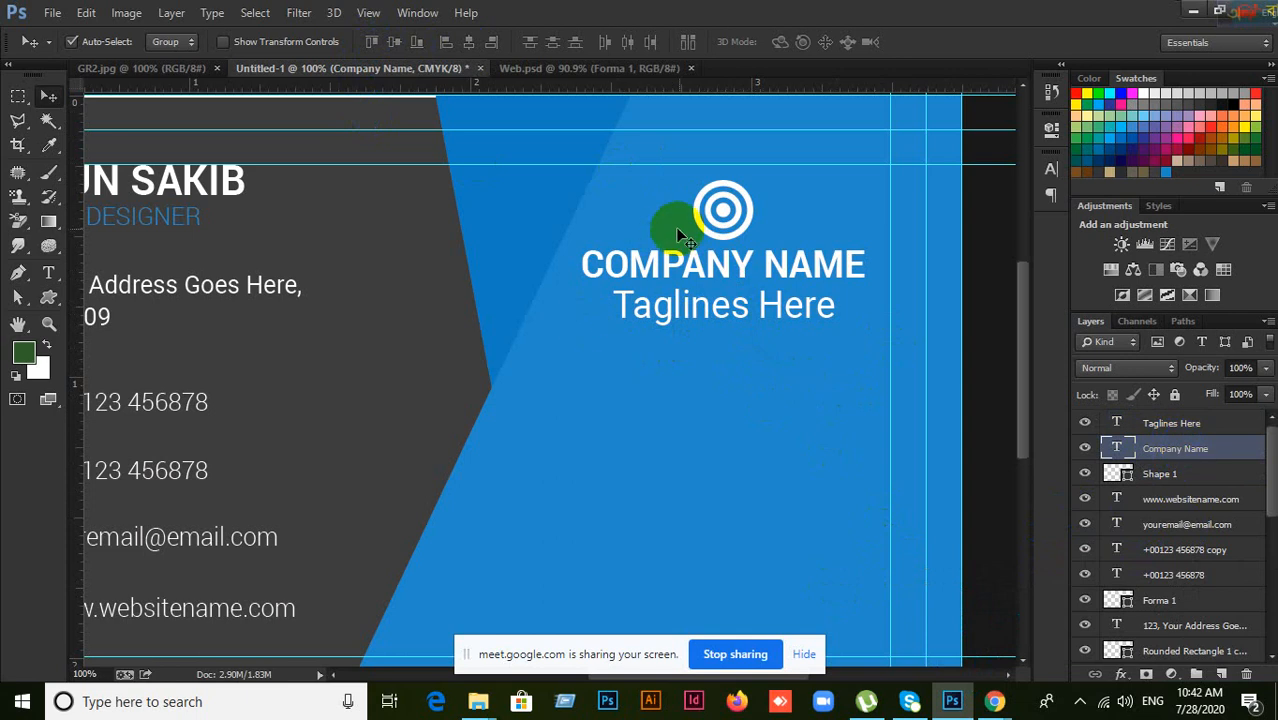
{"action": "left_click", "coordinate": [884, 452]}
{"action": "scroll", "coordinate": [885, 458], "scroll_direction": "up", "scroll_amount": 1}
{"action": "scroll", "coordinate": [884, 458], "scroll_direction": "down", "scroll_amount": 1}
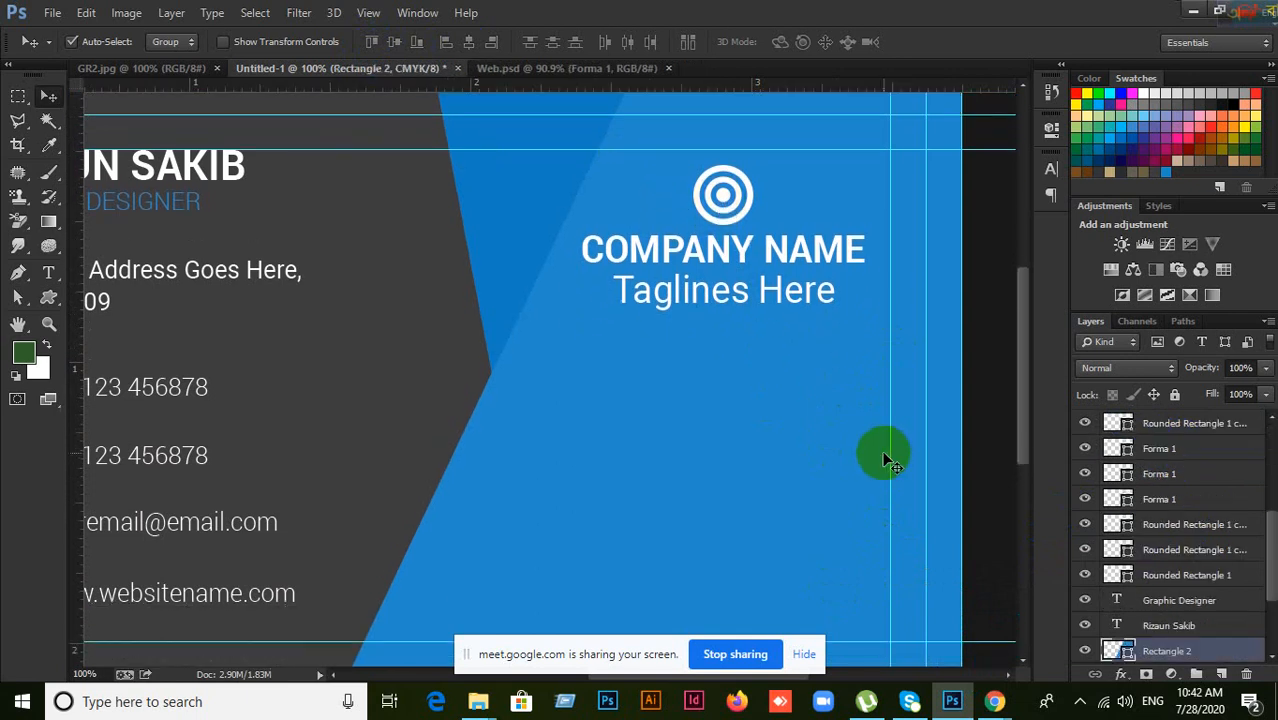
{"action": "scroll", "coordinate": [751, 336], "scroll_direction": "down", "scroll_amount": 2}
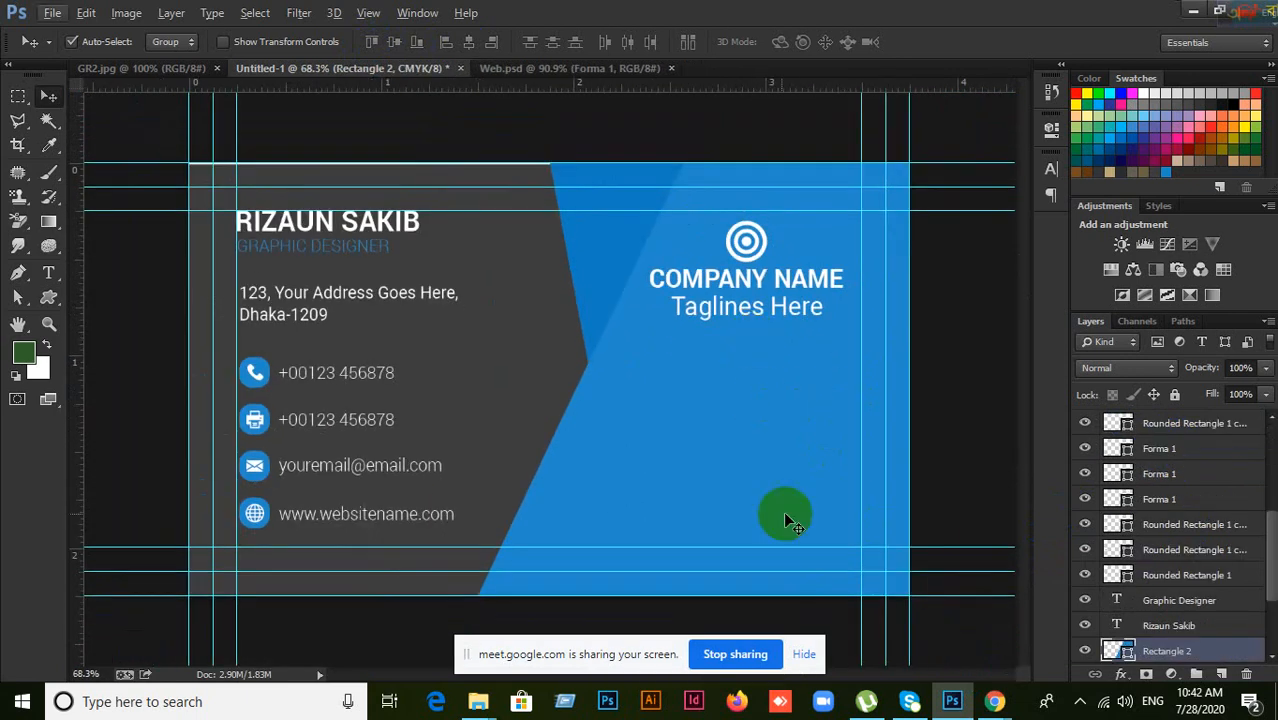
{"action": "left_click", "coordinate": [161, 68]}
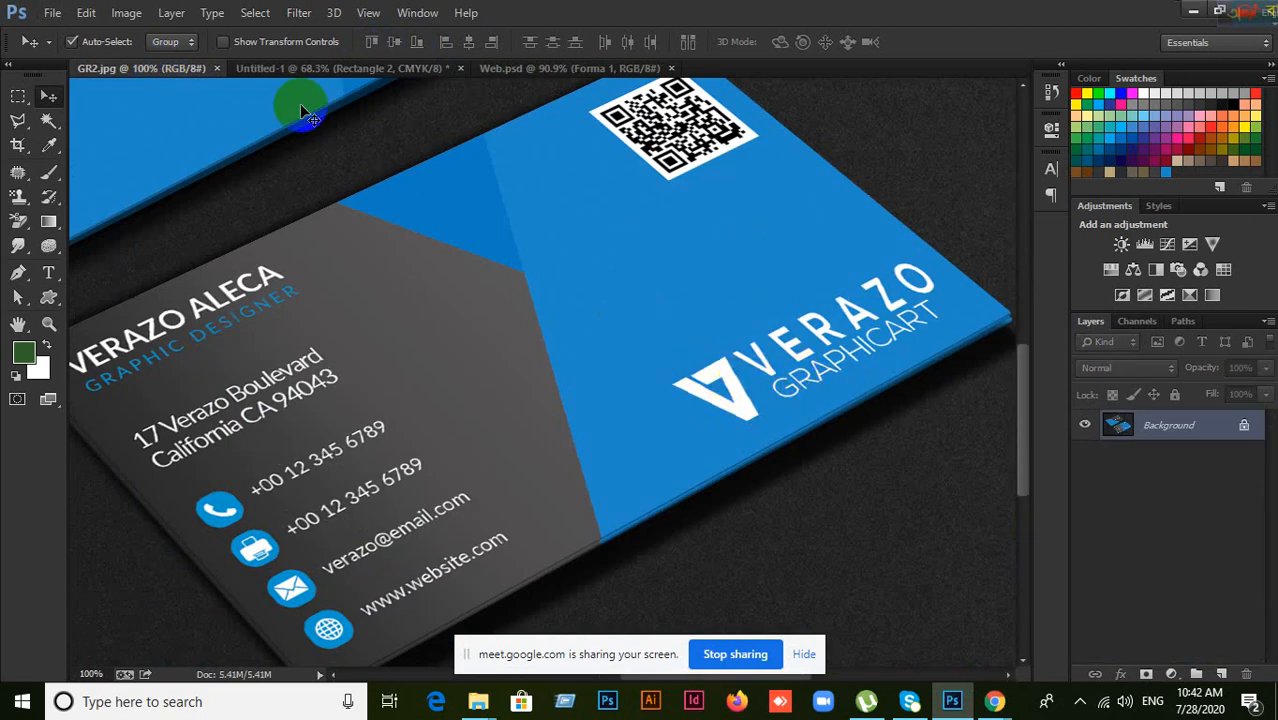
Step: Look over the Untitled-1 and Web.psd documents, then bring the Google Meet window to the front
{"action": "left_click", "coordinate": [400, 69]}
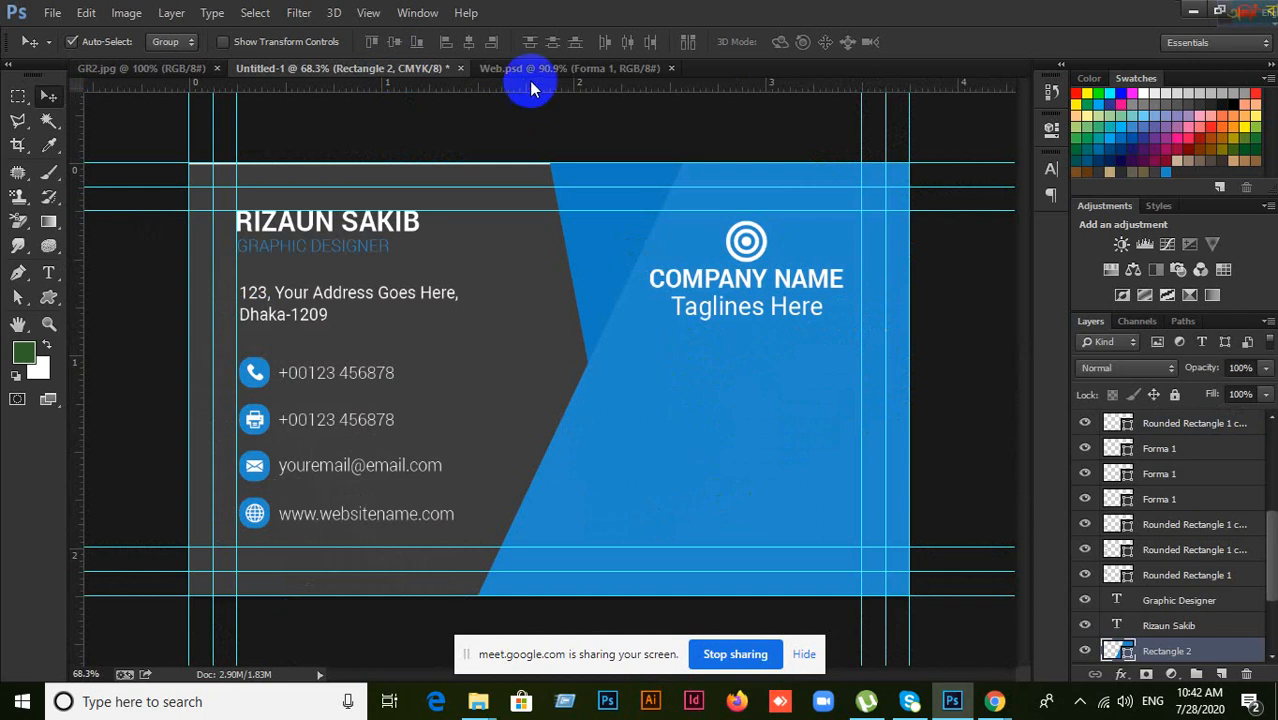
{"action": "left_click", "coordinate": [537, 72]}
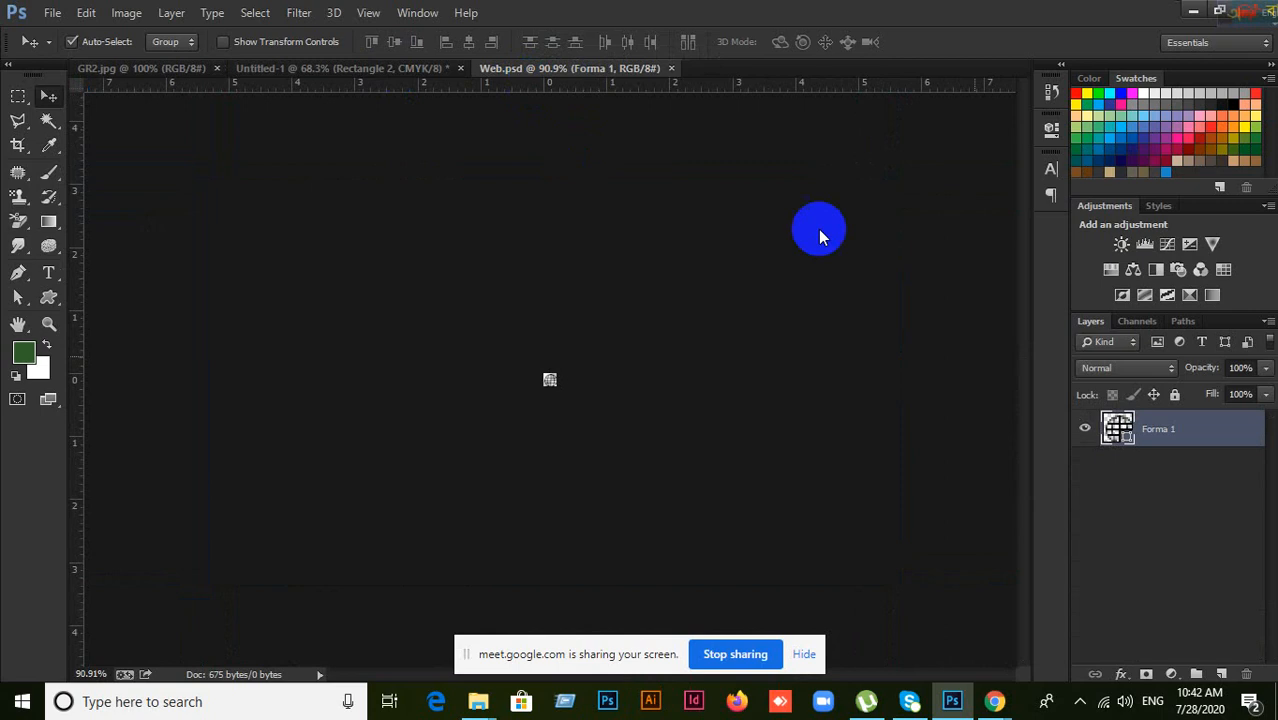
{"action": "mouse_move", "coordinate": [994, 701]}
{"action": "left_click", "coordinate": [951, 638]}
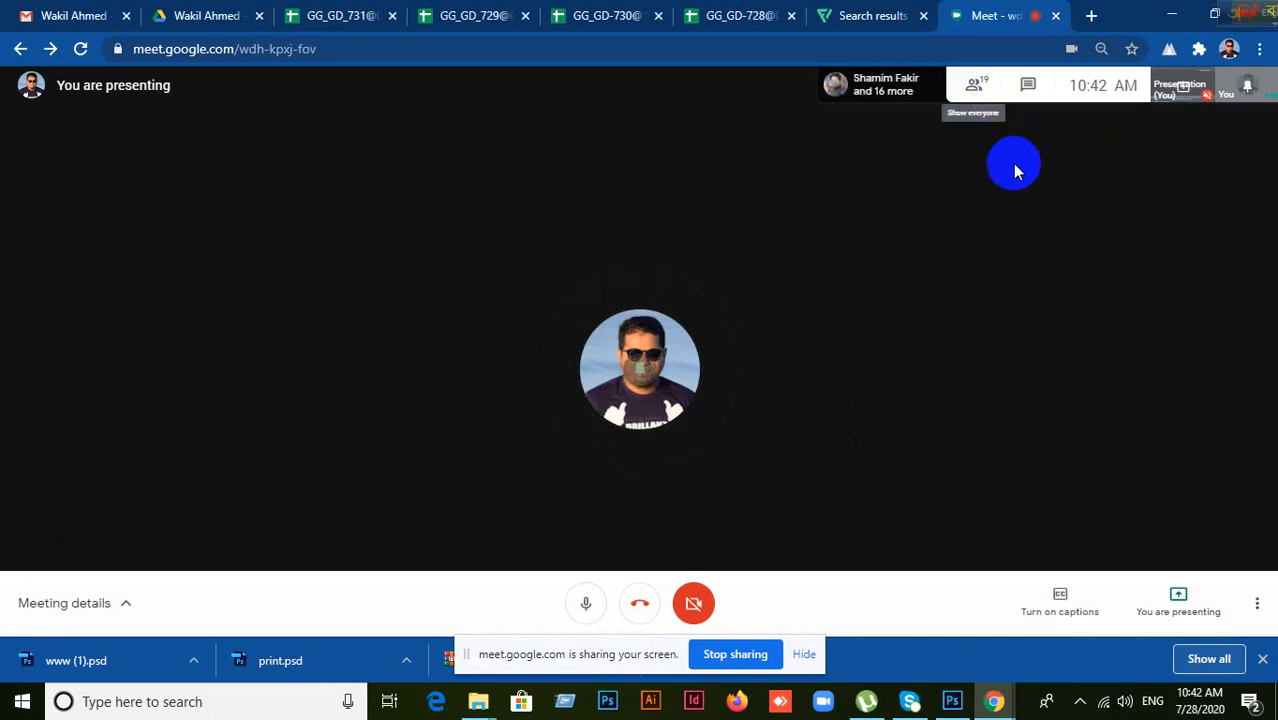
Step: Search Google for 'qr generator' in a new Chrome tab
{"action": "left_click", "coordinate": [1092, 17]}
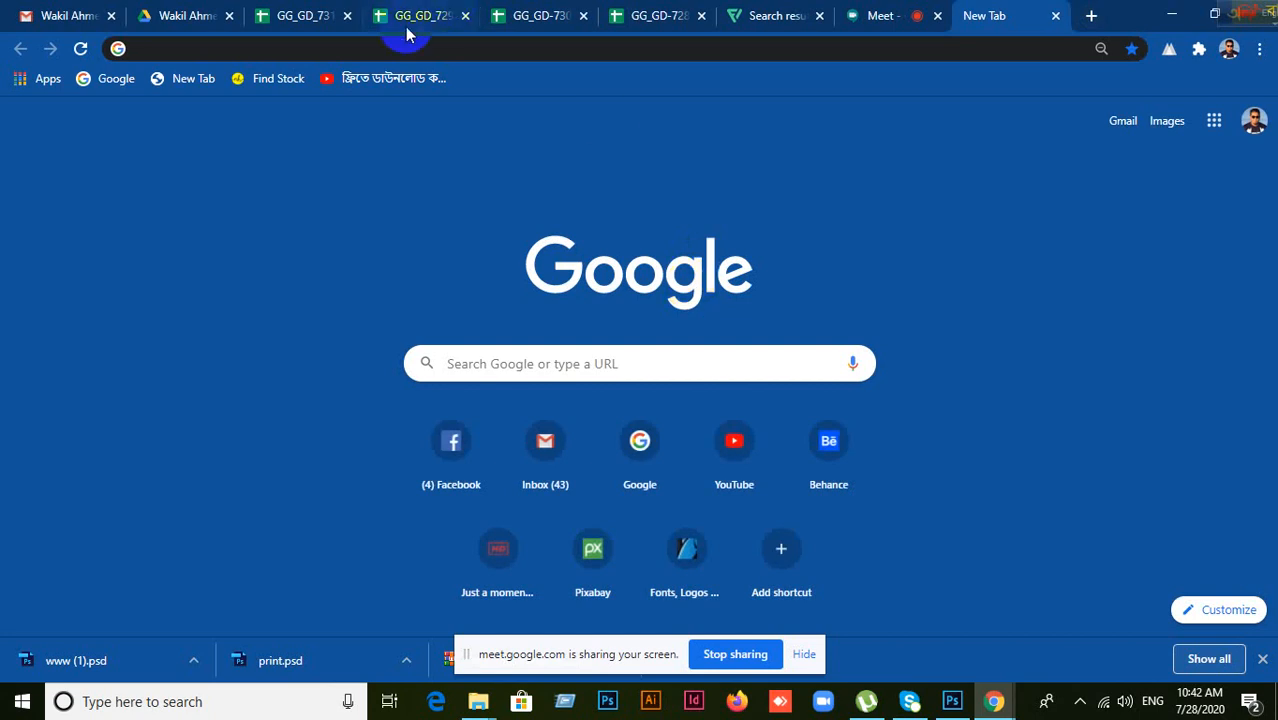
{"action": "left_click", "coordinate": [507, 364]}
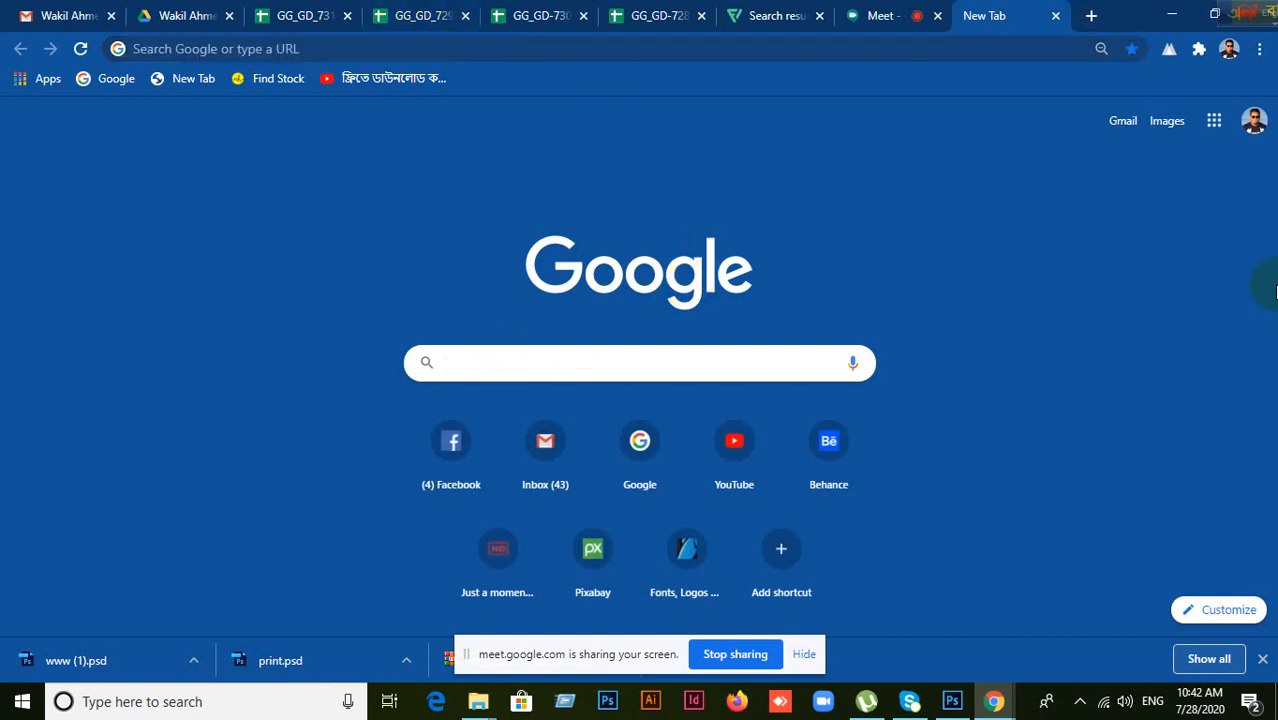
{"action": "type", "text": "Q"}
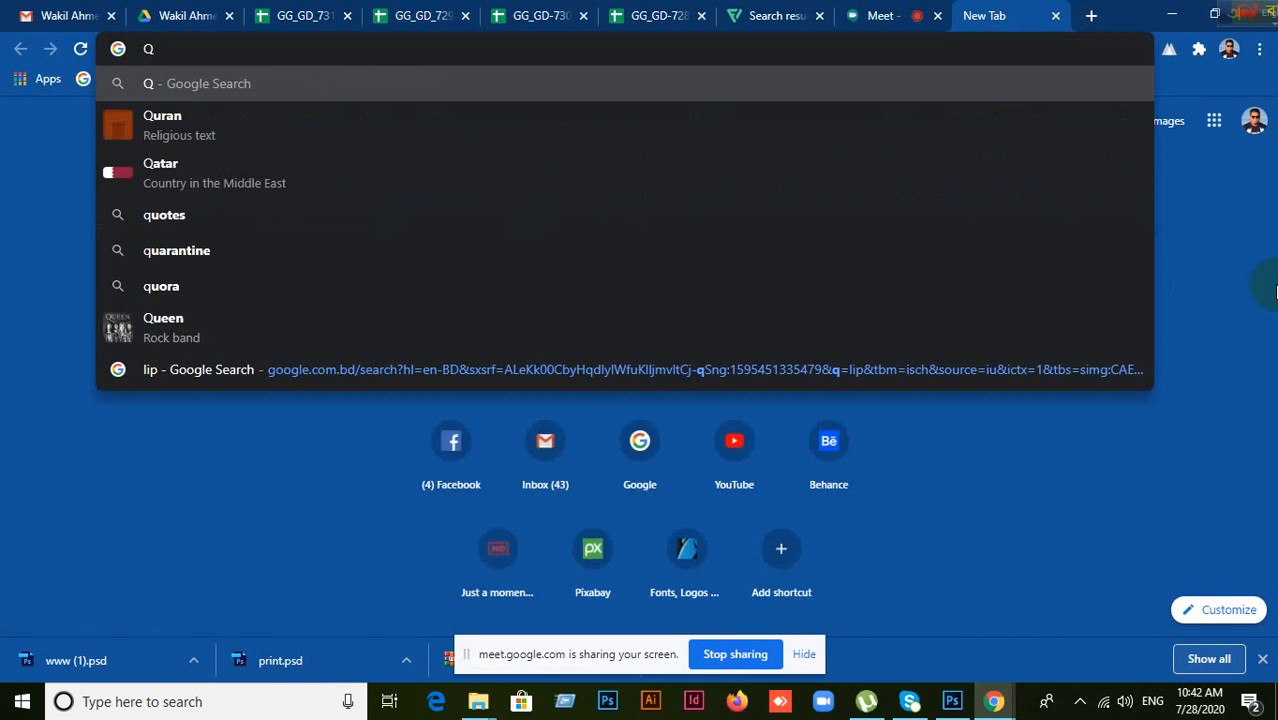
{"action": "type", "text": "r"}
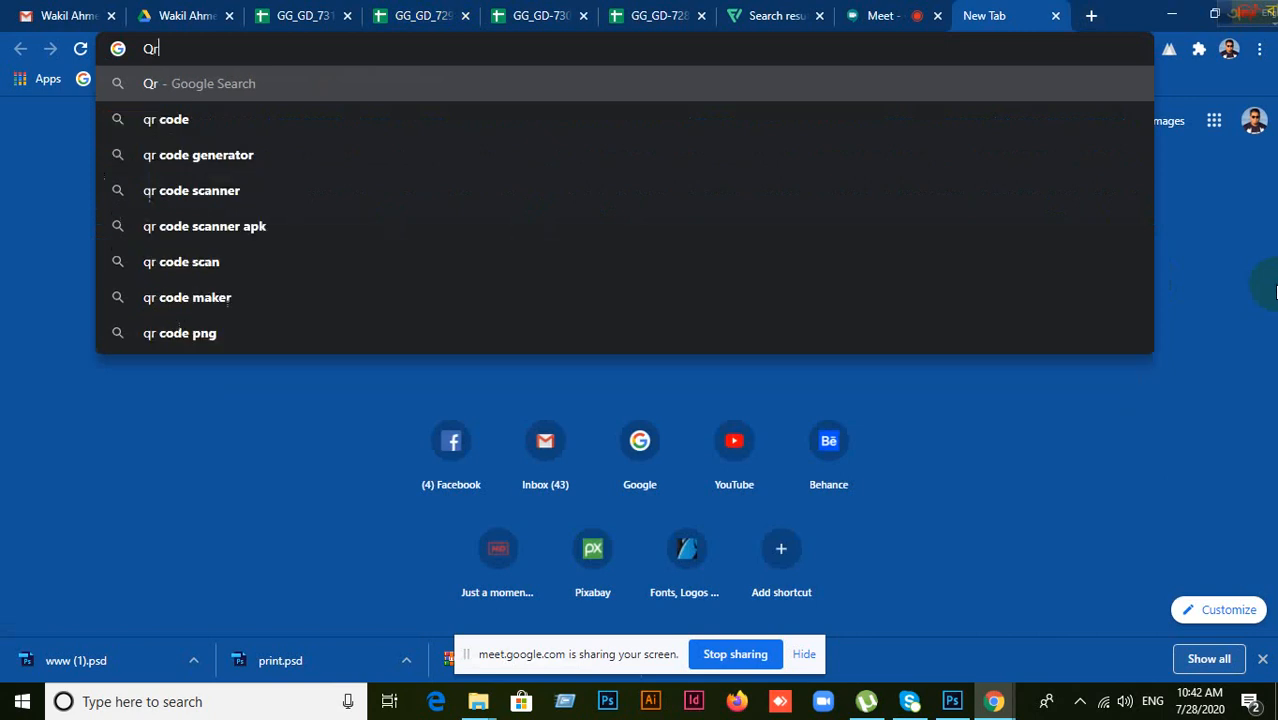
{"action": "type", "text": " Ge"}
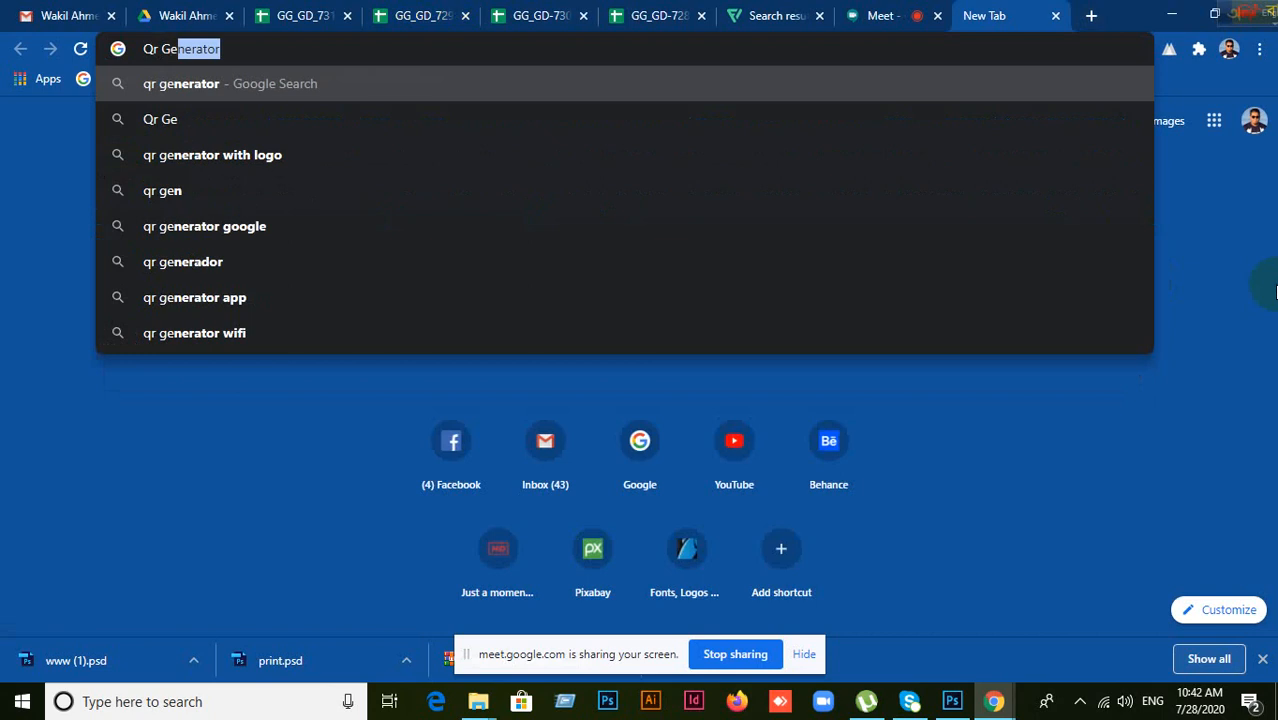
{"action": "key", "text": "Return"}
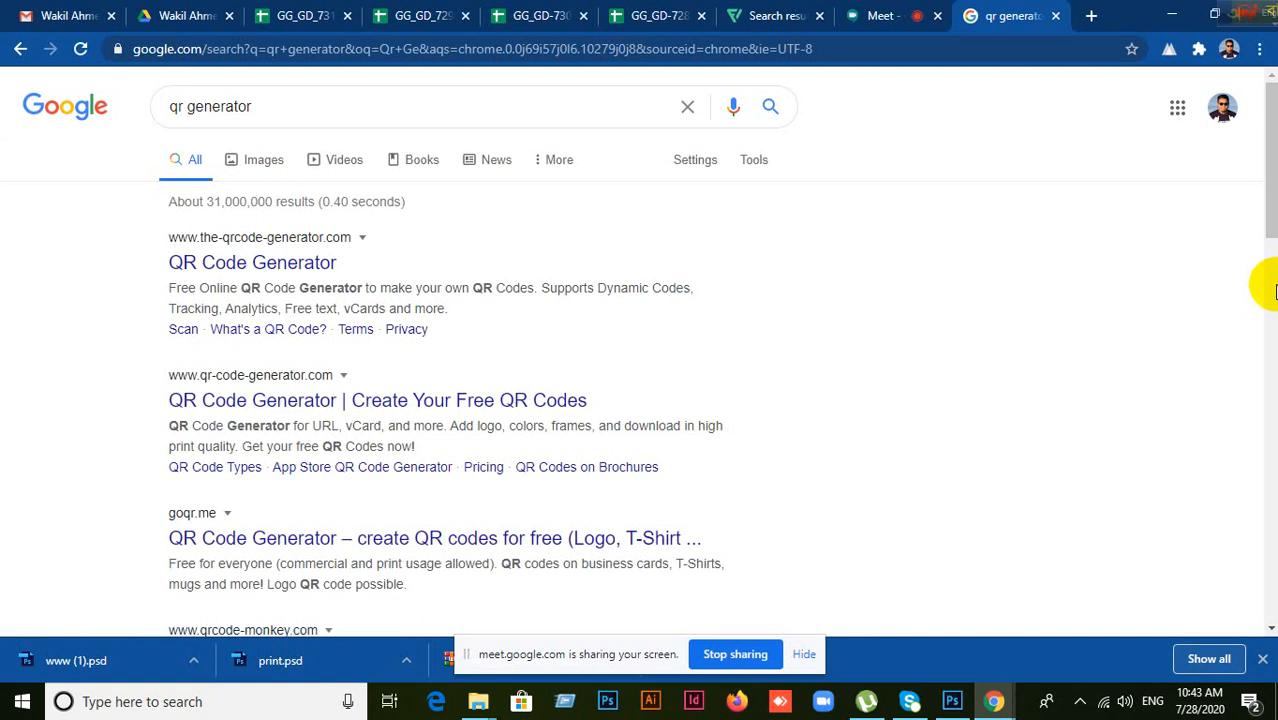
Step: Open the QR Code Generator site from the search results
{"action": "left_click", "coordinate": [262, 265]}
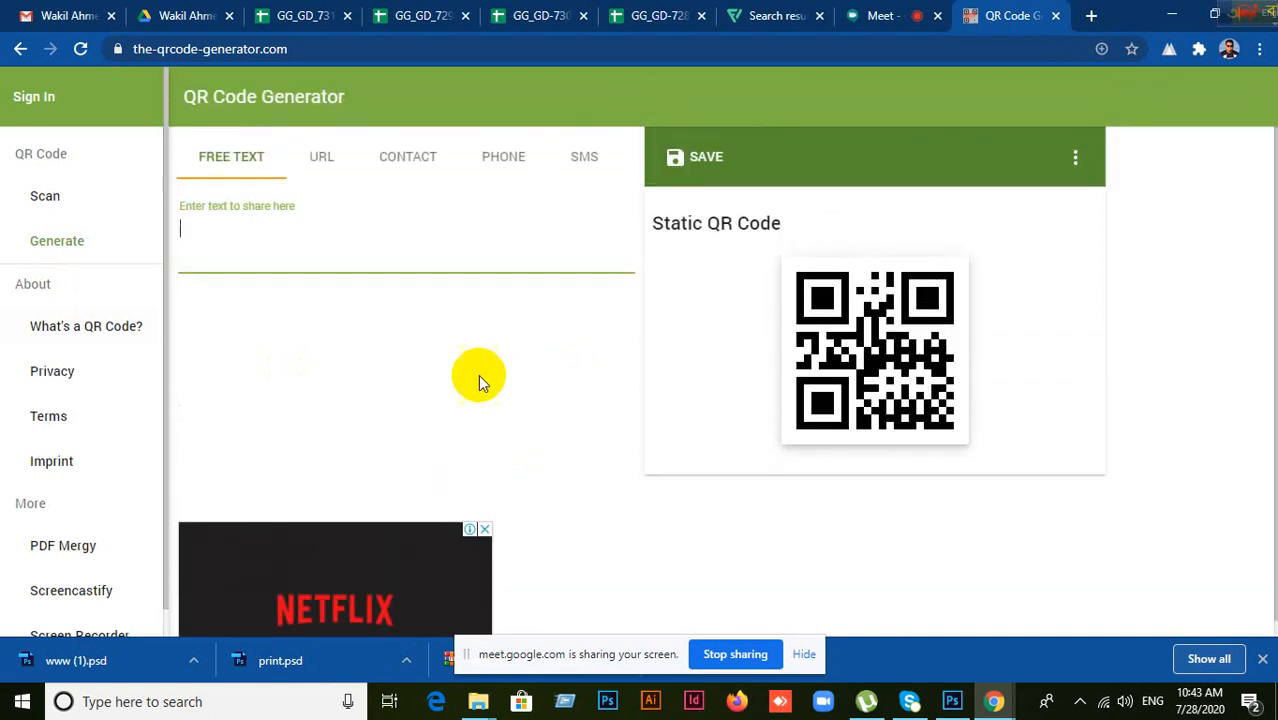
{"action": "scroll", "coordinate": [510, 380], "scroll_direction": "down", "scroll_amount": 2}
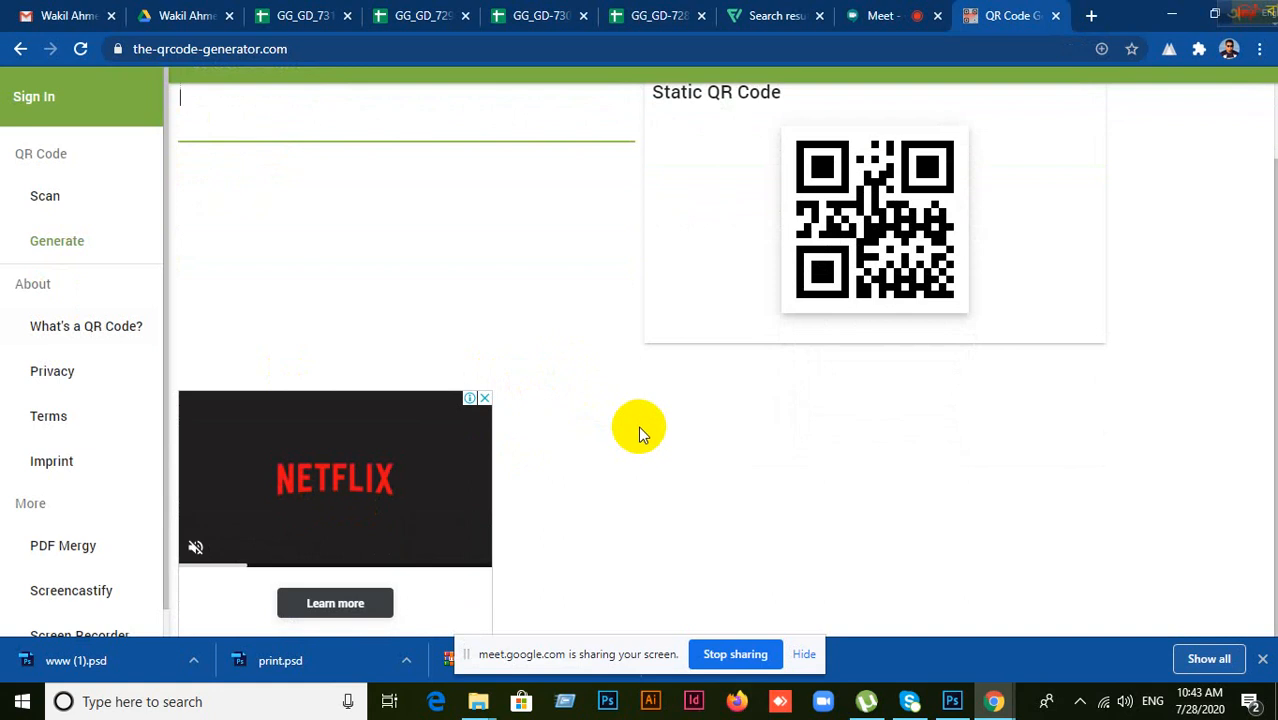
{"action": "scroll", "coordinate": [638, 426], "scroll_direction": "up", "scroll_amount": 2}
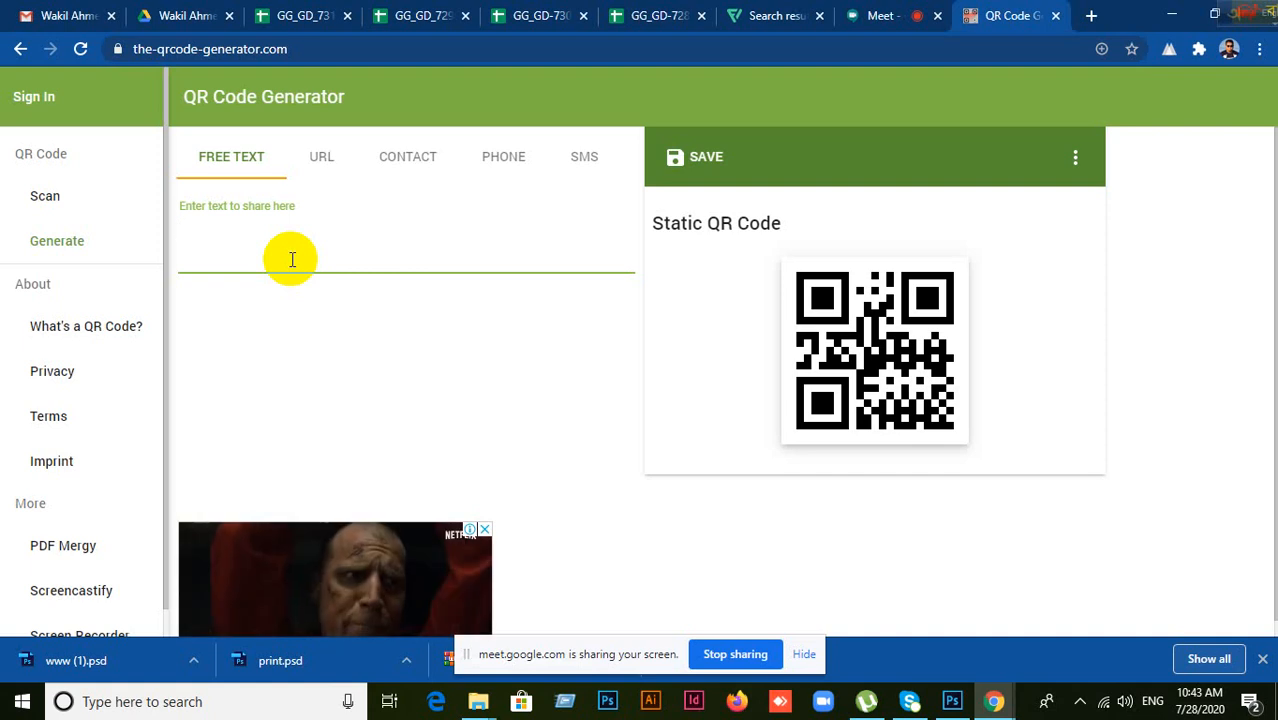
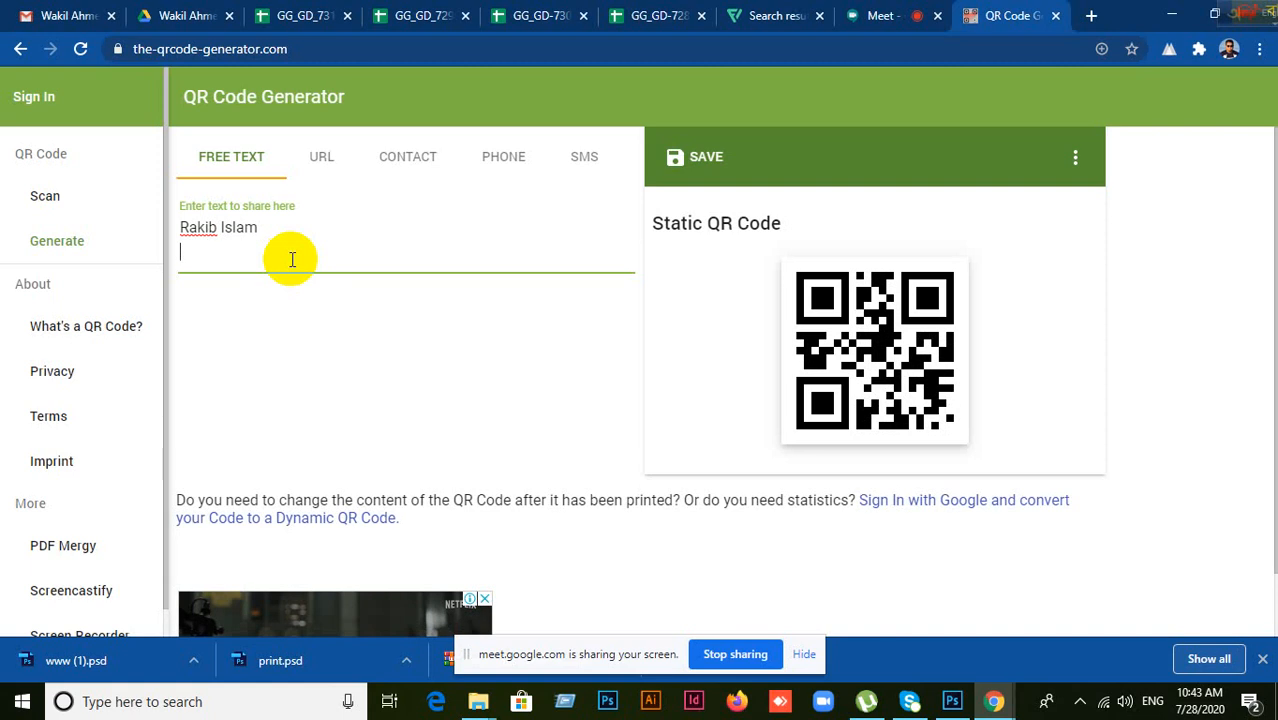
Step: Enter a contact name, phone number and a test line as the QR code's free text
{"action": "type", "text": "Ph"}
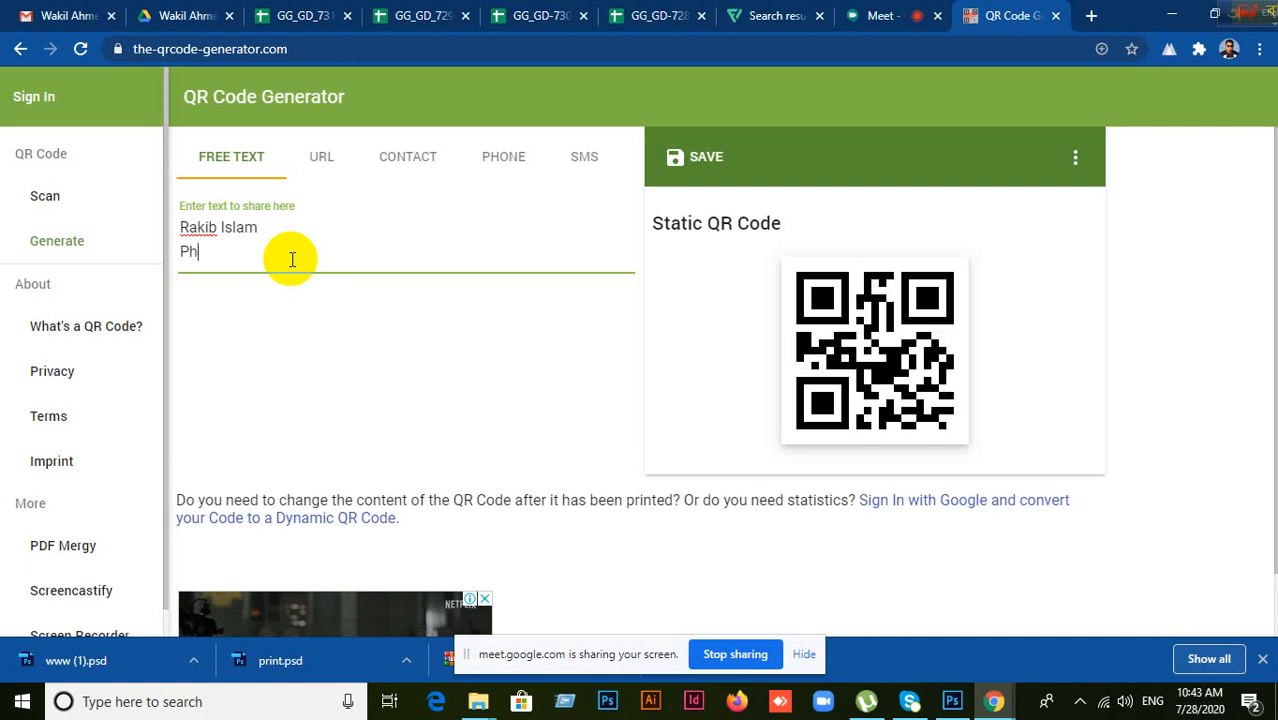
{"action": "type", "text": "one:"}
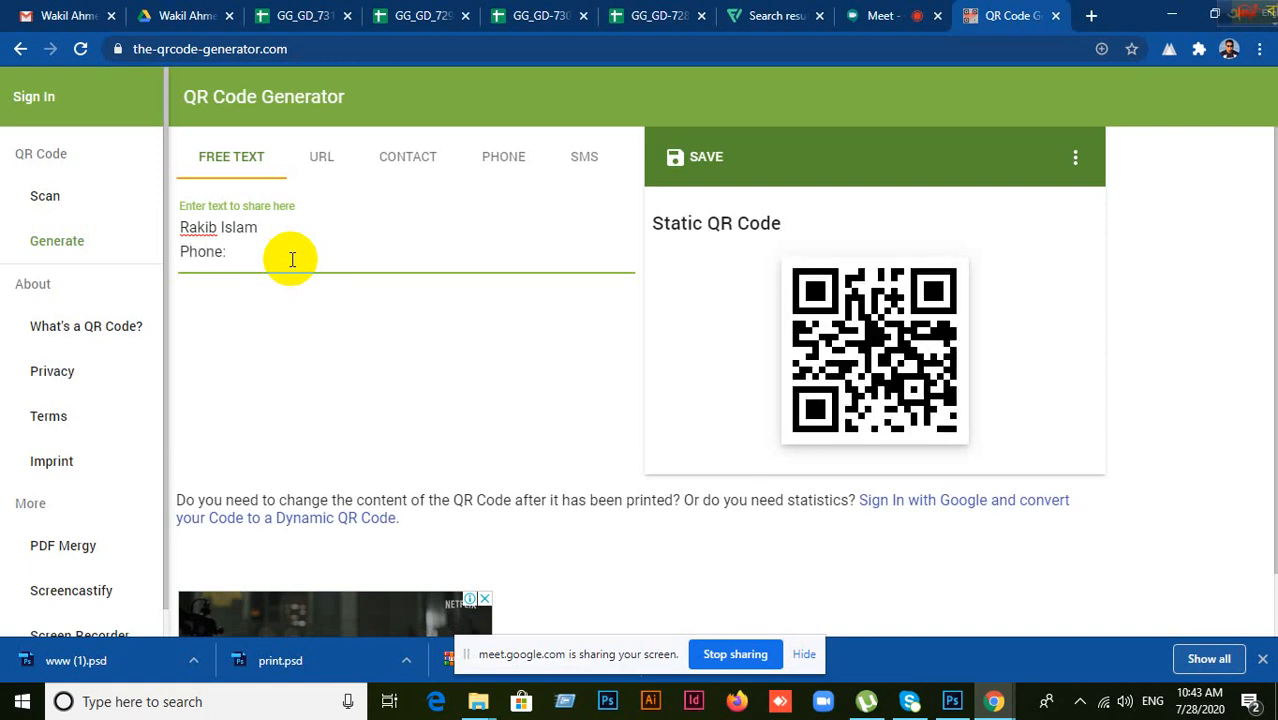
{"action": "type", "text": " 012456"}
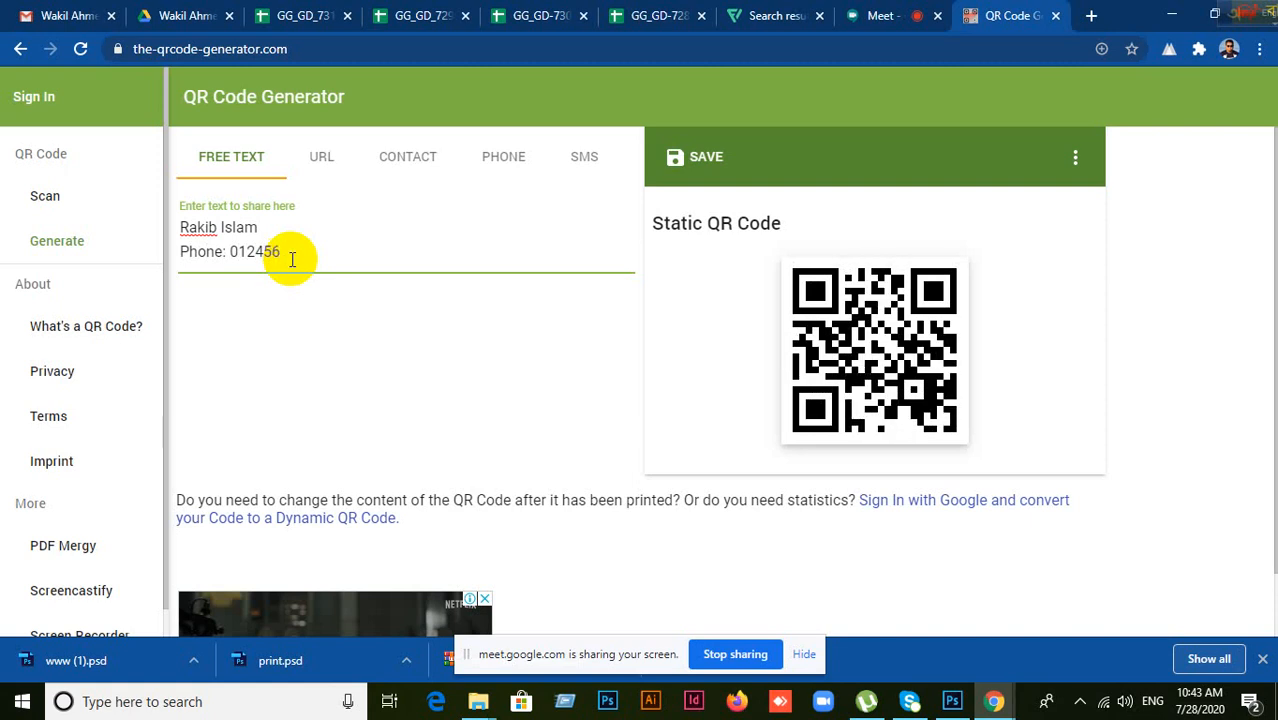
{"action": "key", "text": "Return"}
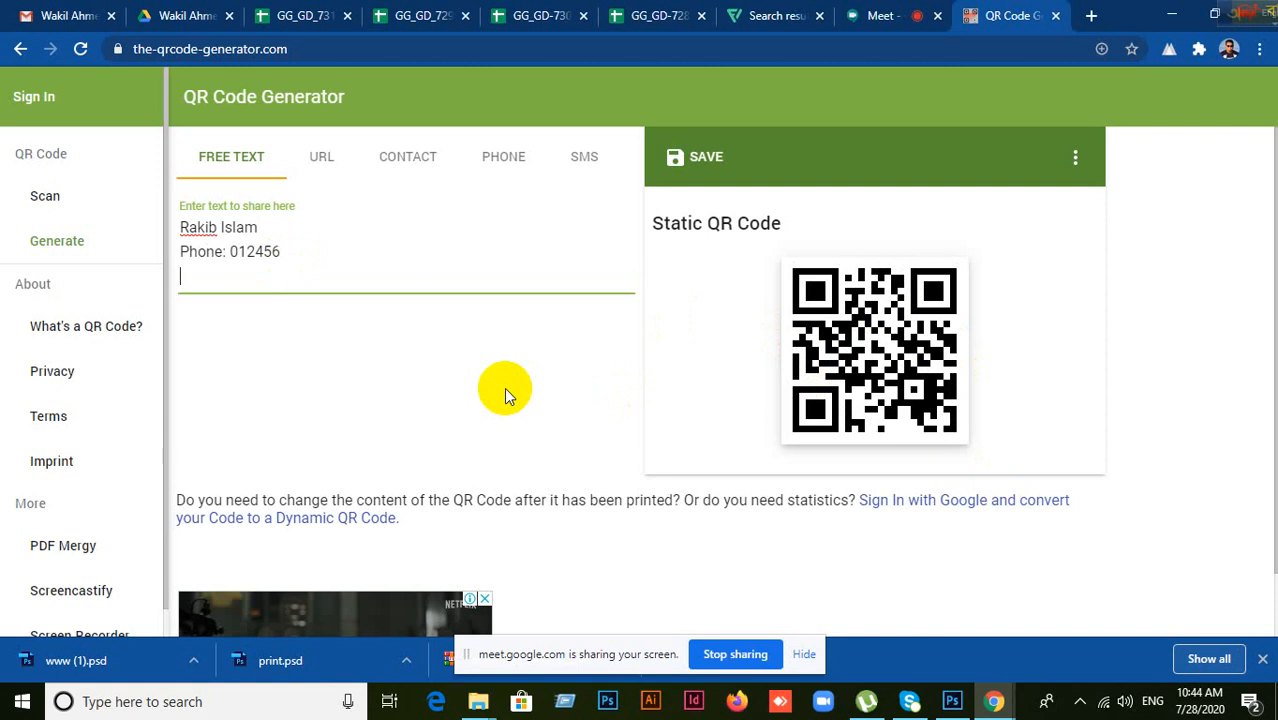
{"action": "type", "text": "djflaskjflddj"}
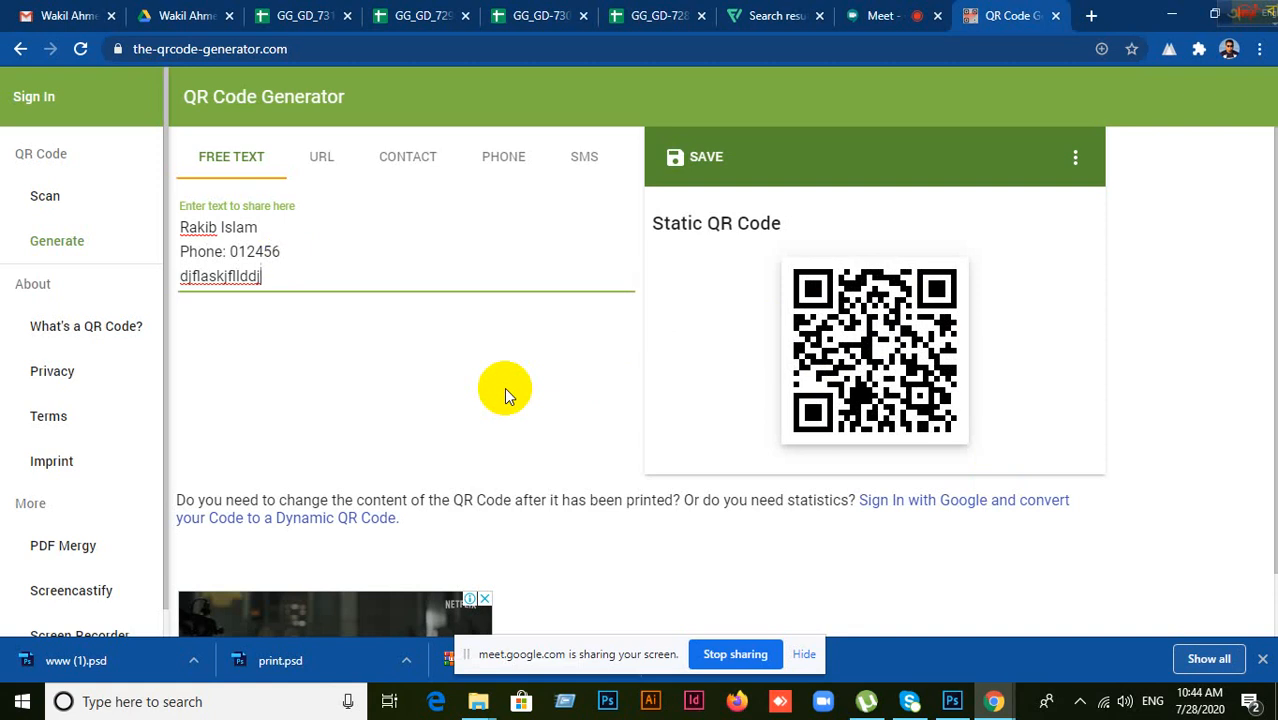
{"action": "left_click", "coordinate": [1075, 160]}
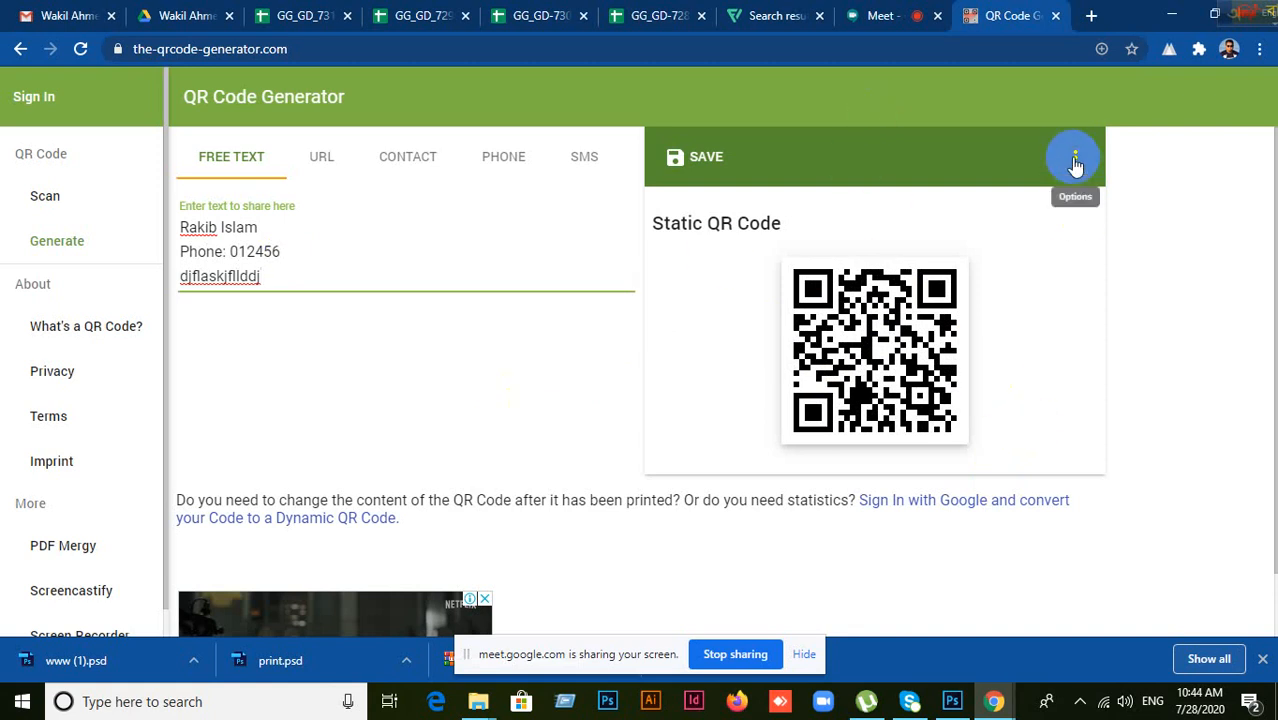
Step: Download the QR code as Qr.png and show it in the Downloads folder
{"action": "left_click", "coordinate": [706, 156]}
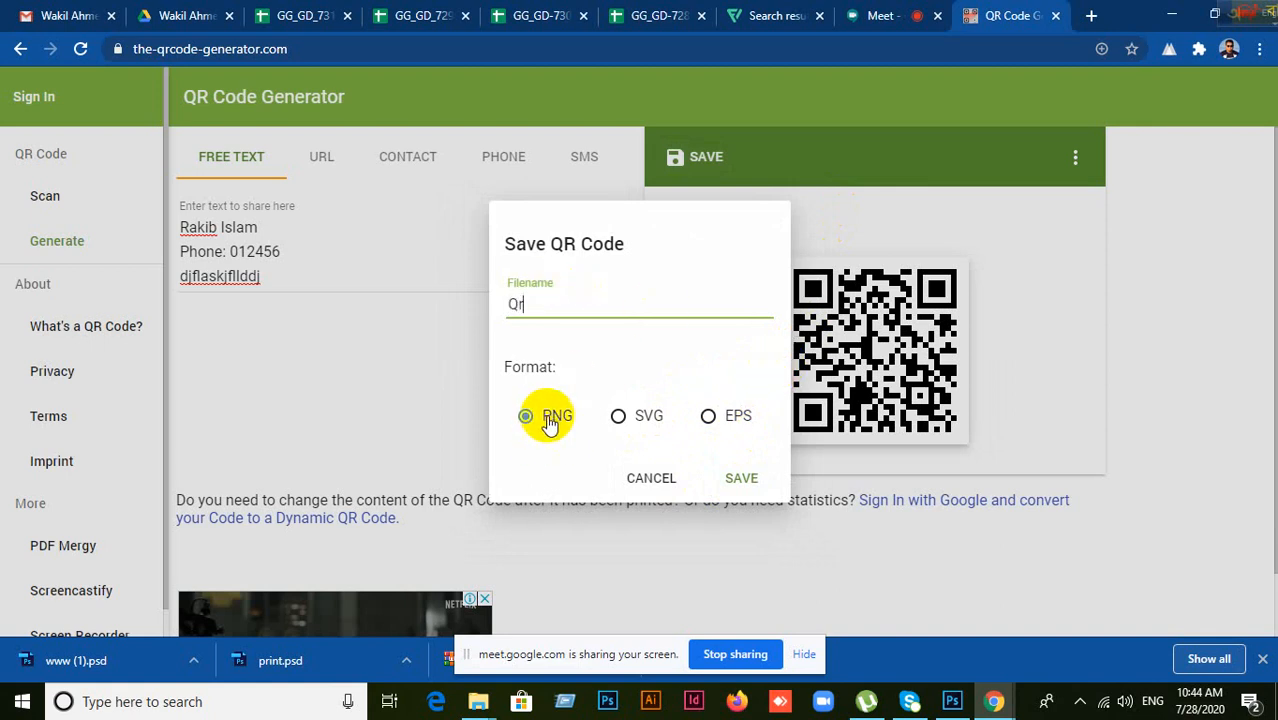
{"action": "left_click", "coordinate": [745, 482]}
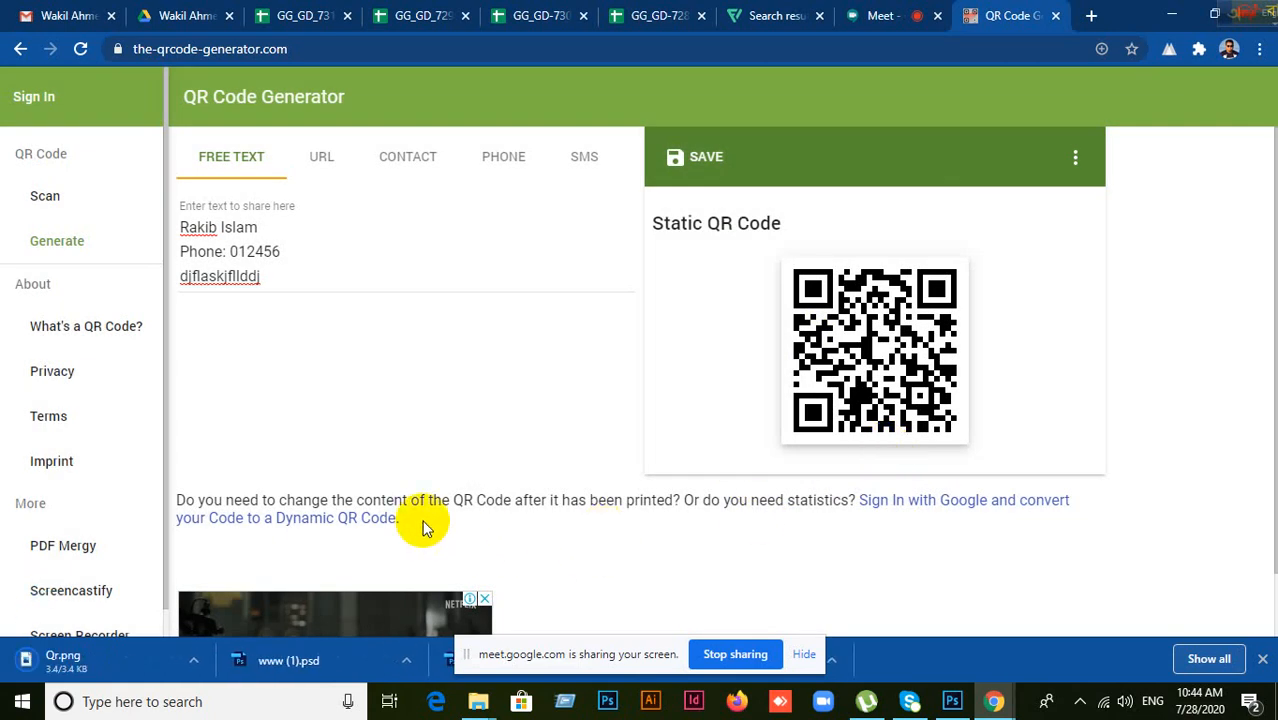
{"action": "right_click", "coordinate": [55, 668]}
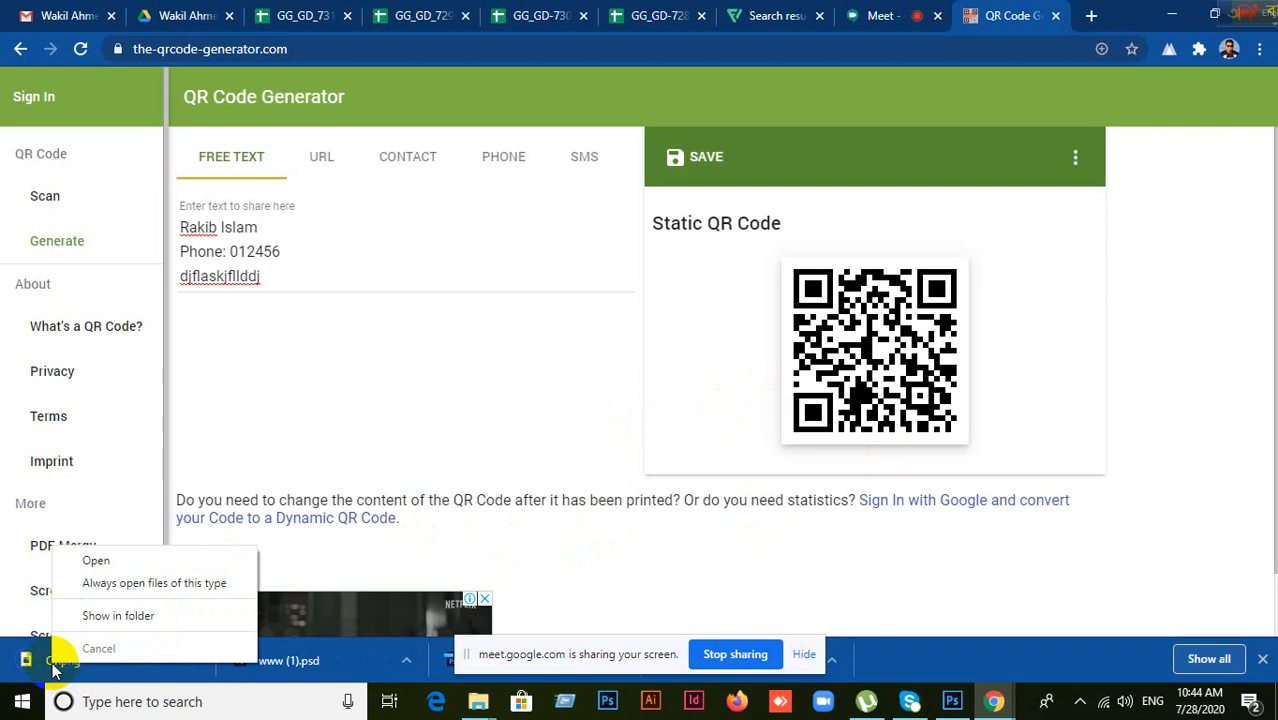
{"action": "left_click", "coordinate": [115, 612]}
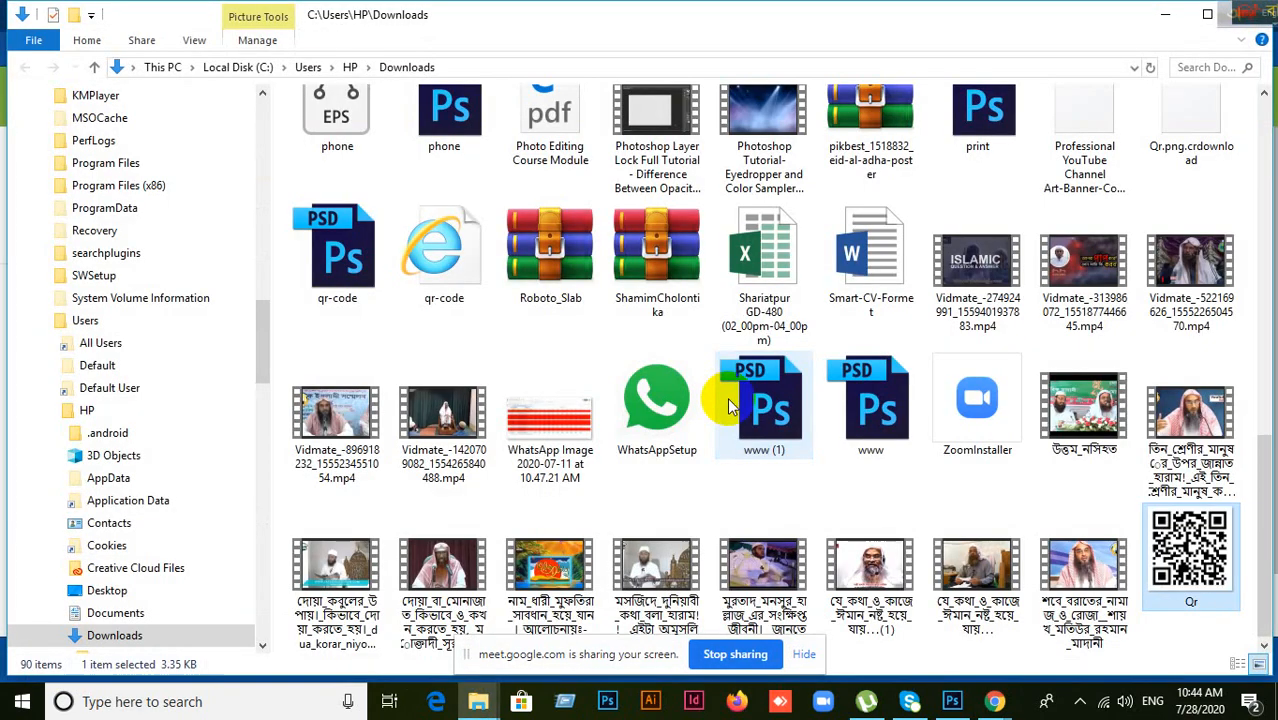
Step: Drag Qr.png from the Downloads folder into Photoshop as its own document
{"action": "scroll", "coordinate": [1050, 522], "scroll_direction": "up", "scroll_amount": 10}
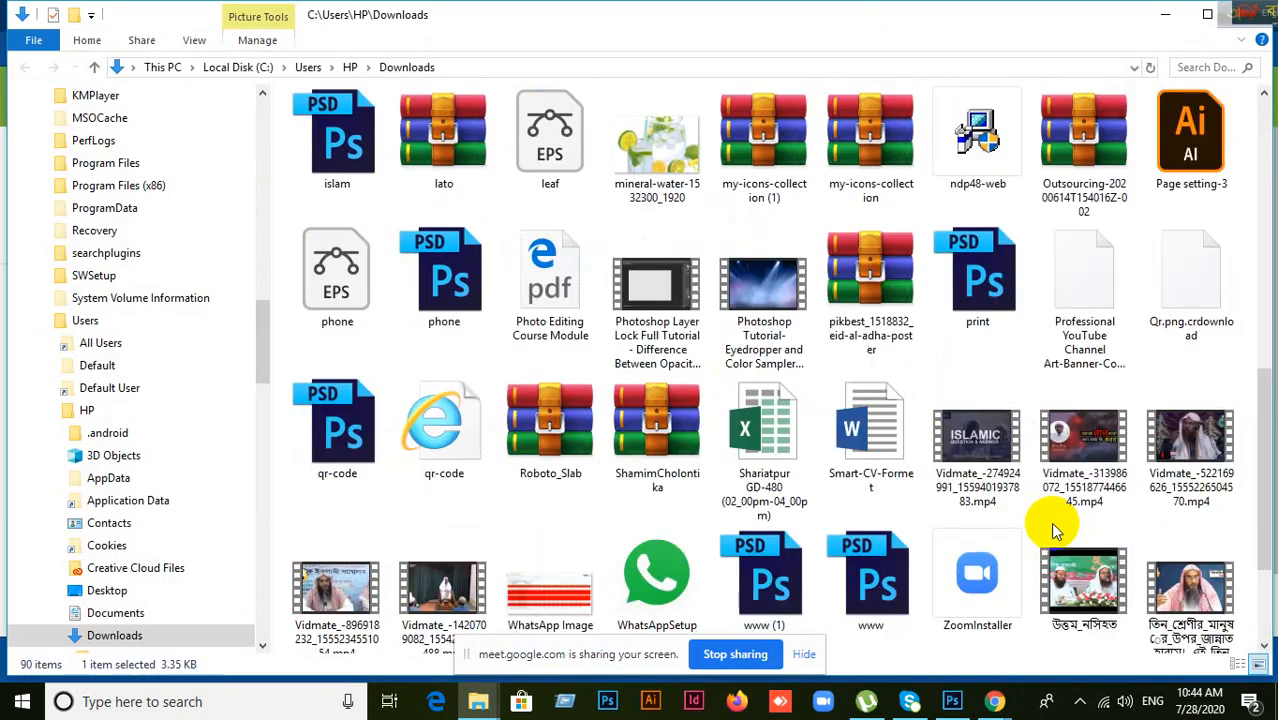
{"action": "scroll", "coordinate": [1055, 520], "scroll_direction": "down", "scroll_amount": 10}
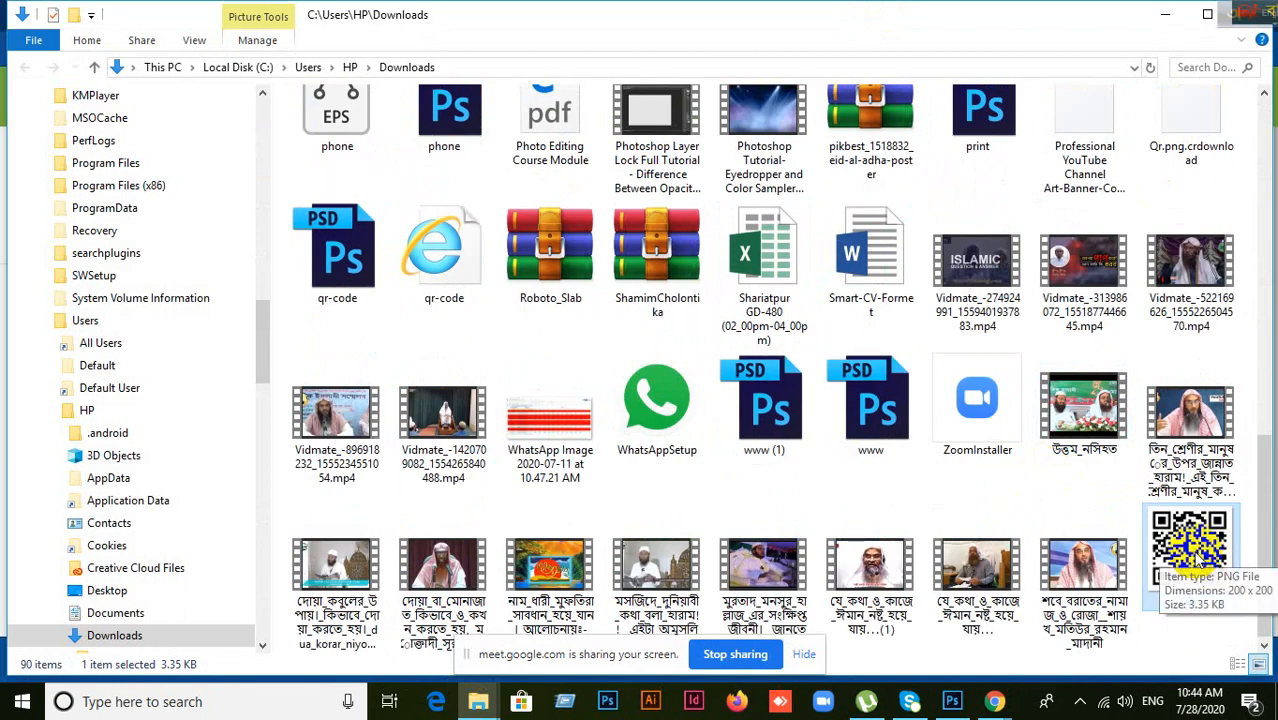
{"action": "left_click_drag", "start_coordinate": [1195, 560], "coordinate": [794, 200]}
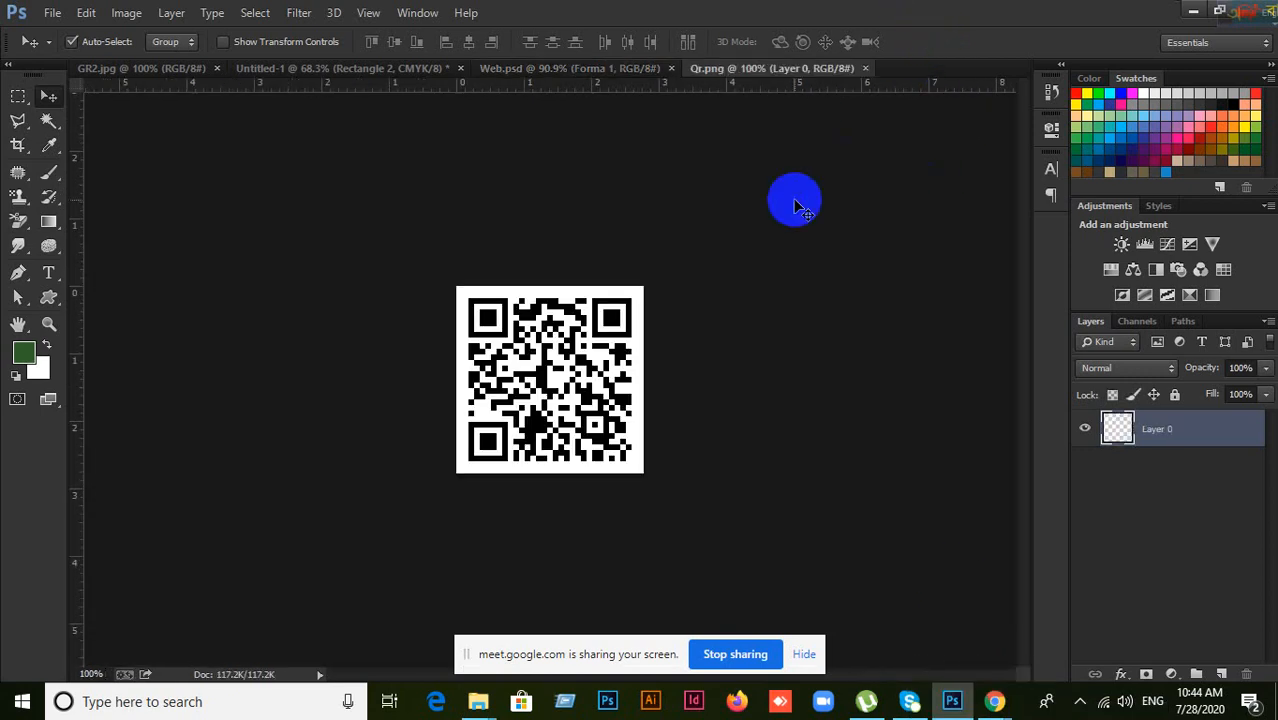
Step: Bring the QR code into the business card document, comparing against the mockup photo
{"action": "left_click_drag", "start_coordinate": [571, 442], "coordinate": [790, 478]}
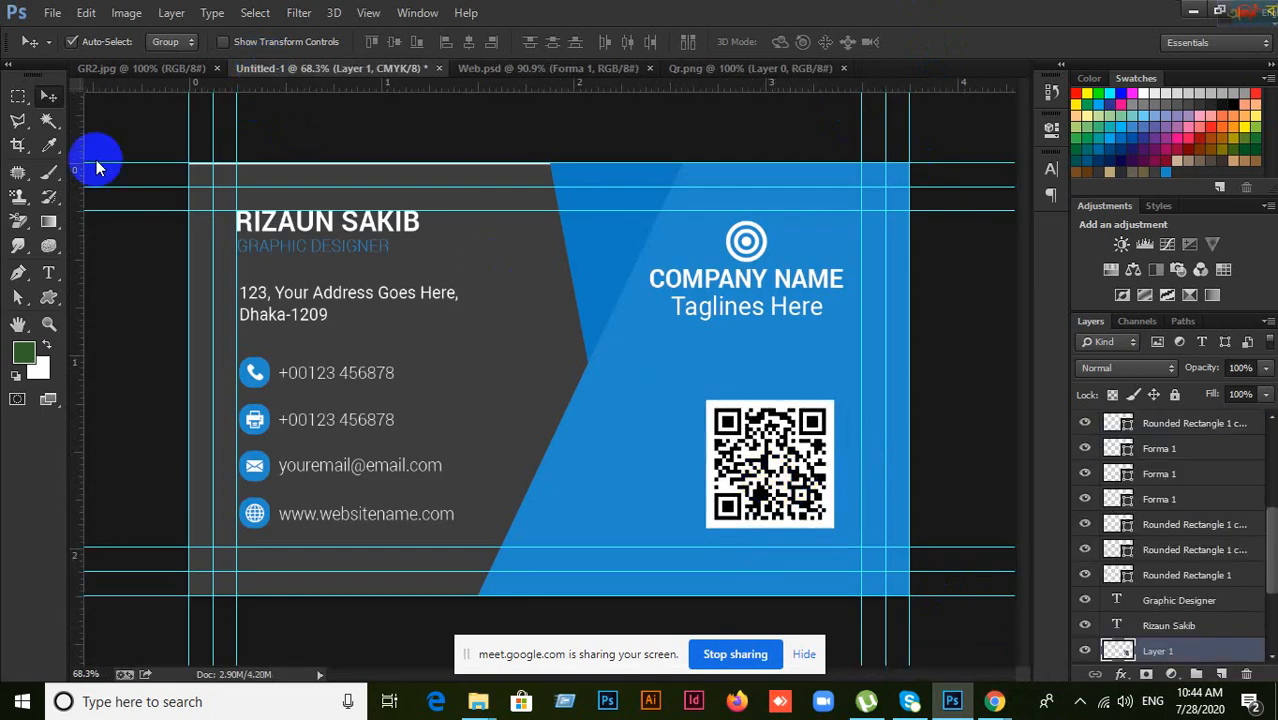
{"action": "left_click", "coordinate": [86, 66]}
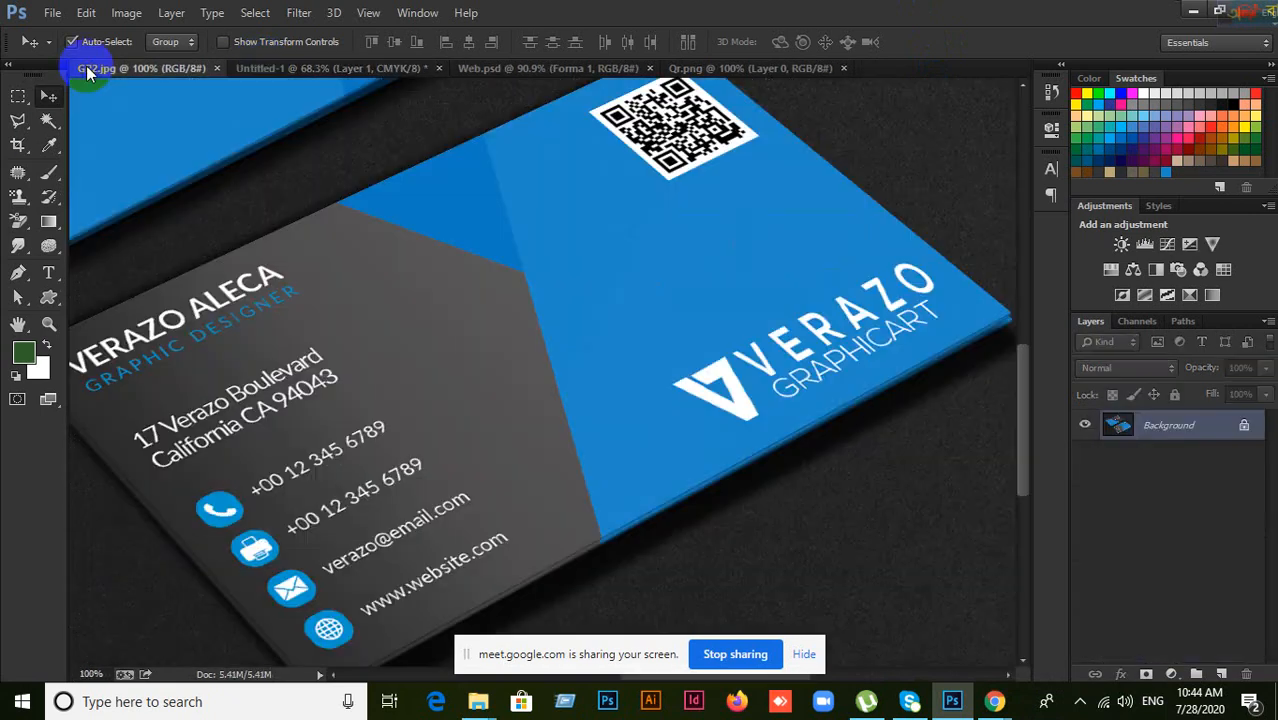
{"action": "left_click", "coordinate": [265, 74]}
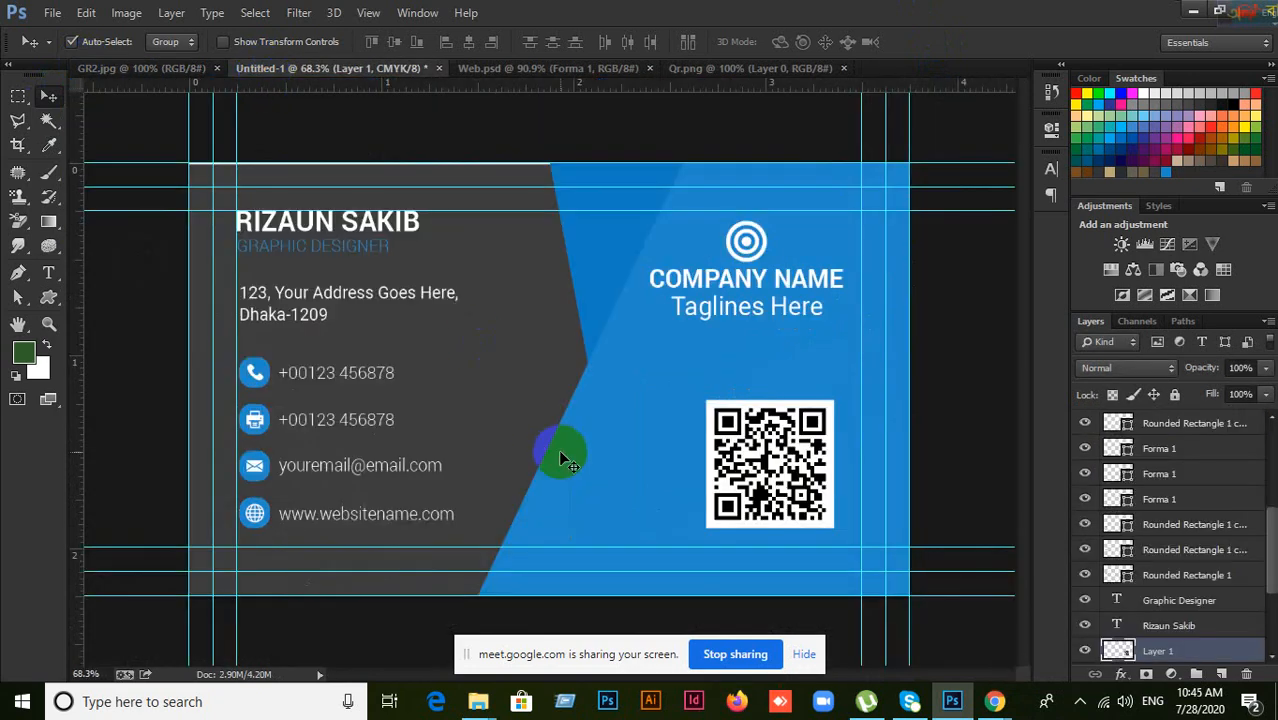
Step: Scale the QR code to 53% and place it below the tagline on the blue panel
{"action": "key", "text": "ctrl+t"}
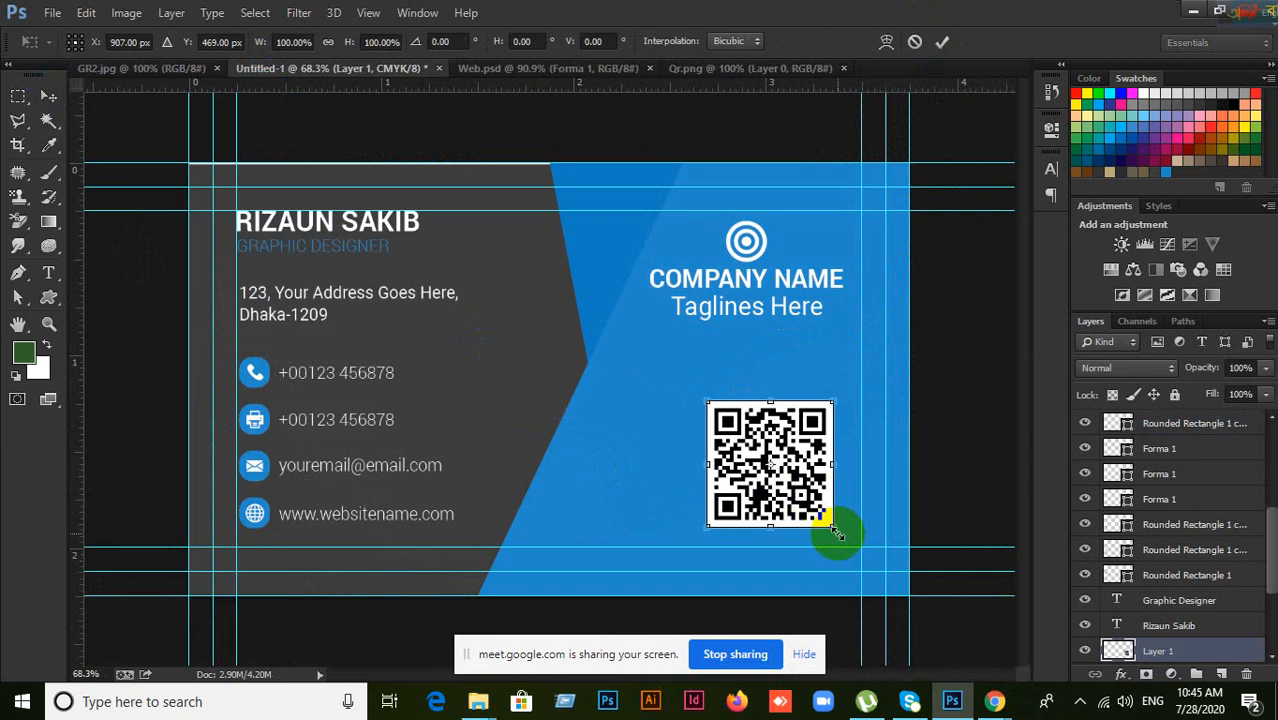
{"action": "left_click_drag", "start_coordinate": [835, 530], "coordinate": [818, 507]}
{"action": "left_click", "coordinate": [942, 41]}
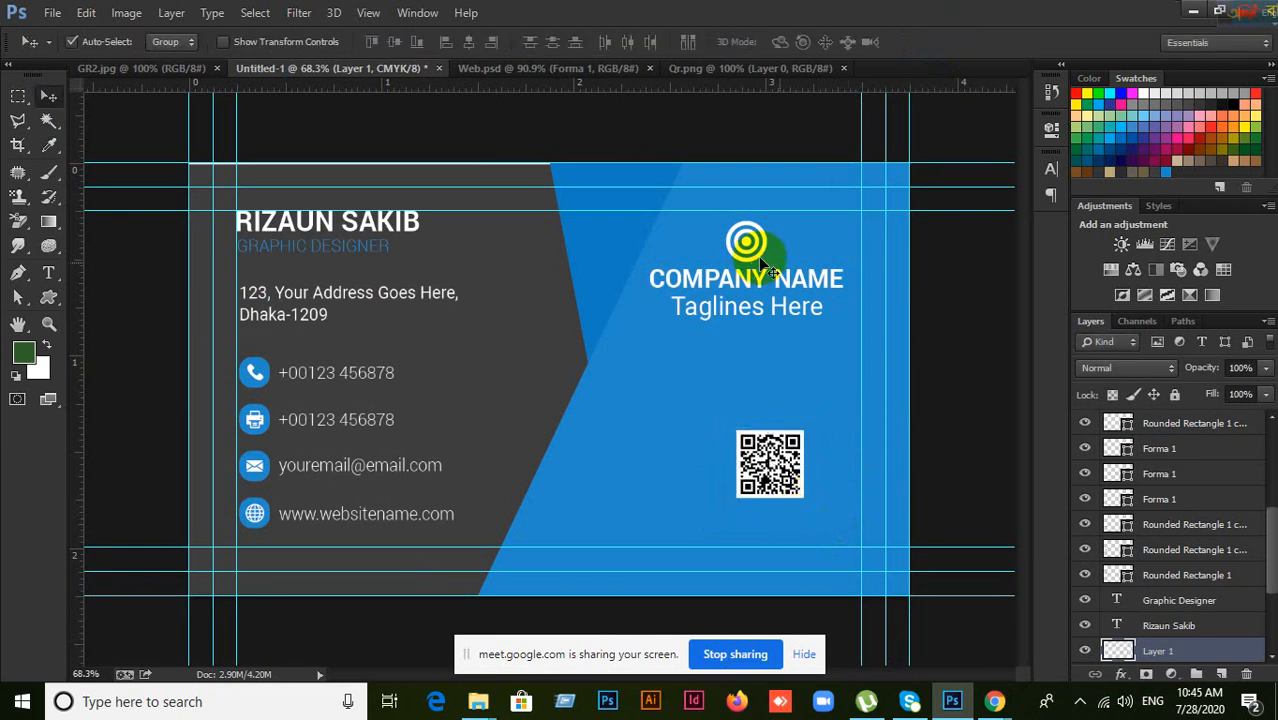
{"action": "scroll", "coordinate": [763, 278], "scroll_direction": "up", "scroll_amount": 4}
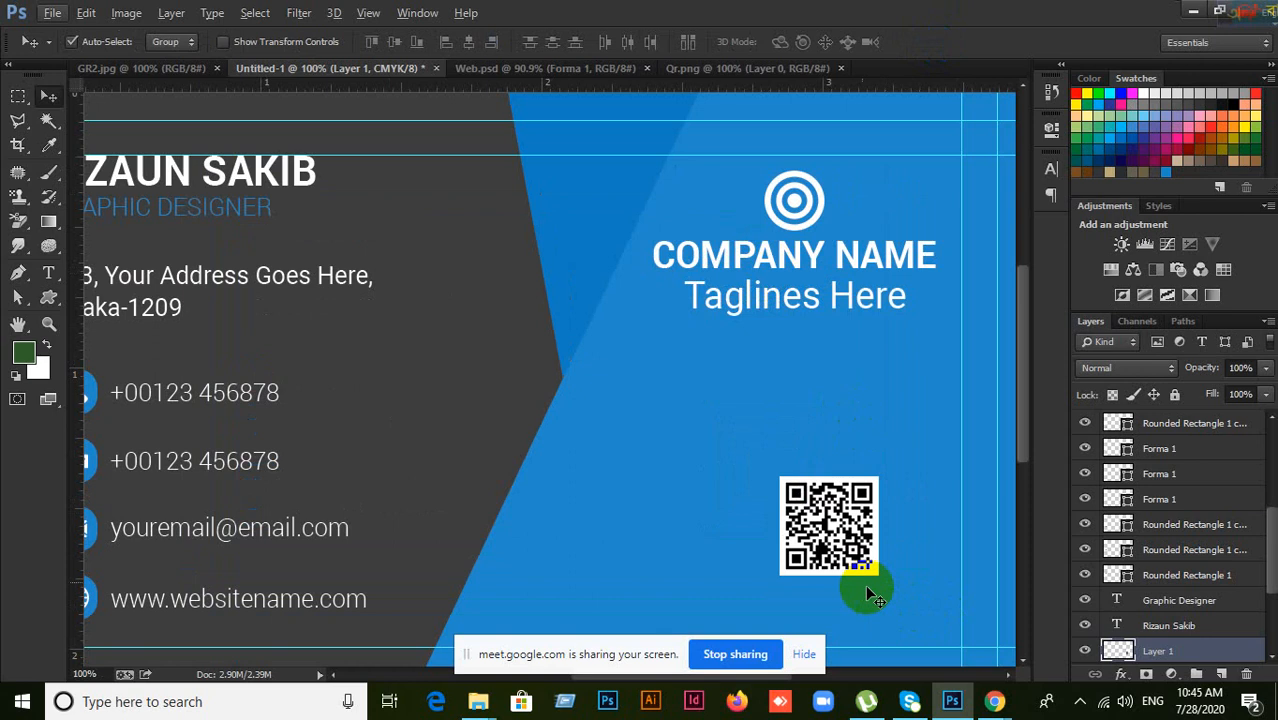
{"action": "left_click_drag", "start_coordinate": [850, 545], "coordinate": [817, 560]}
{"action": "left_click_drag", "start_coordinate": [908, 456], "coordinate": [909, 451]}
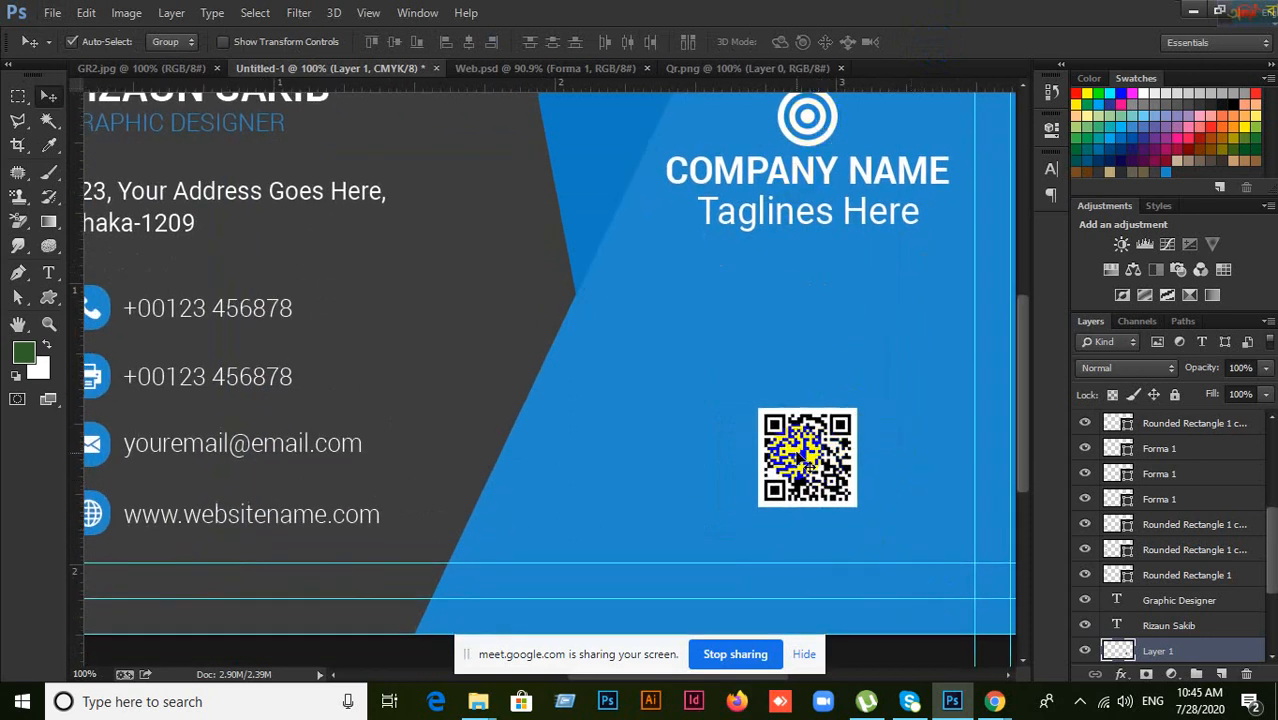
{"action": "left_click", "coordinate": [810, 128]}
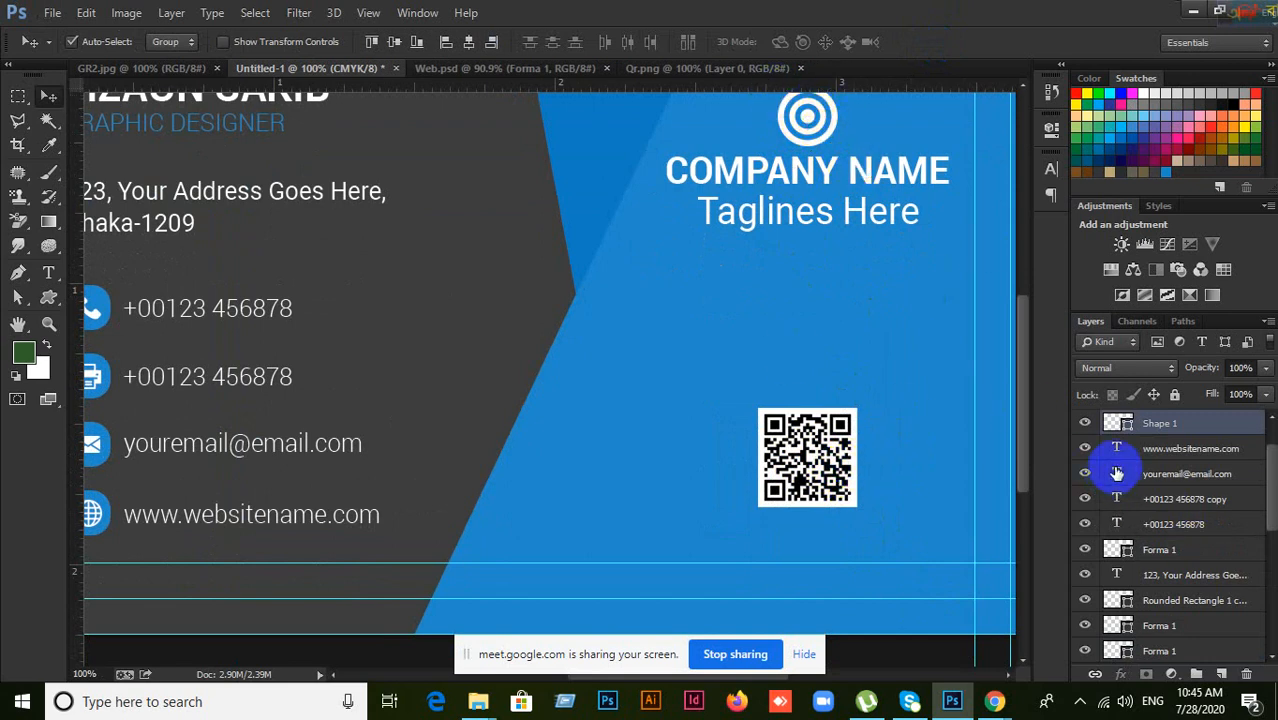
{"action": "left_click", "coordinate": [1085, 423]}
{"action": "left_click", "coordinate": [1085, 423]}
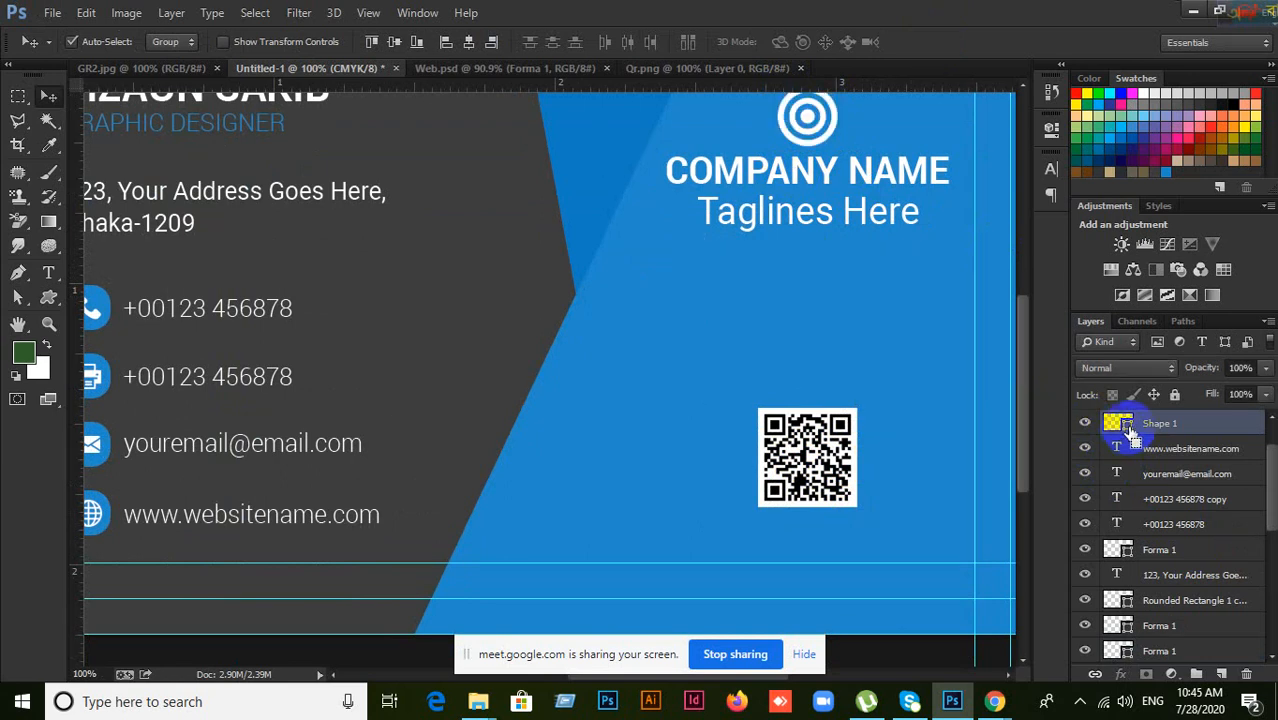
{"action": "left_click", "coordinate": [1129, 431], "text": "ctrl"}
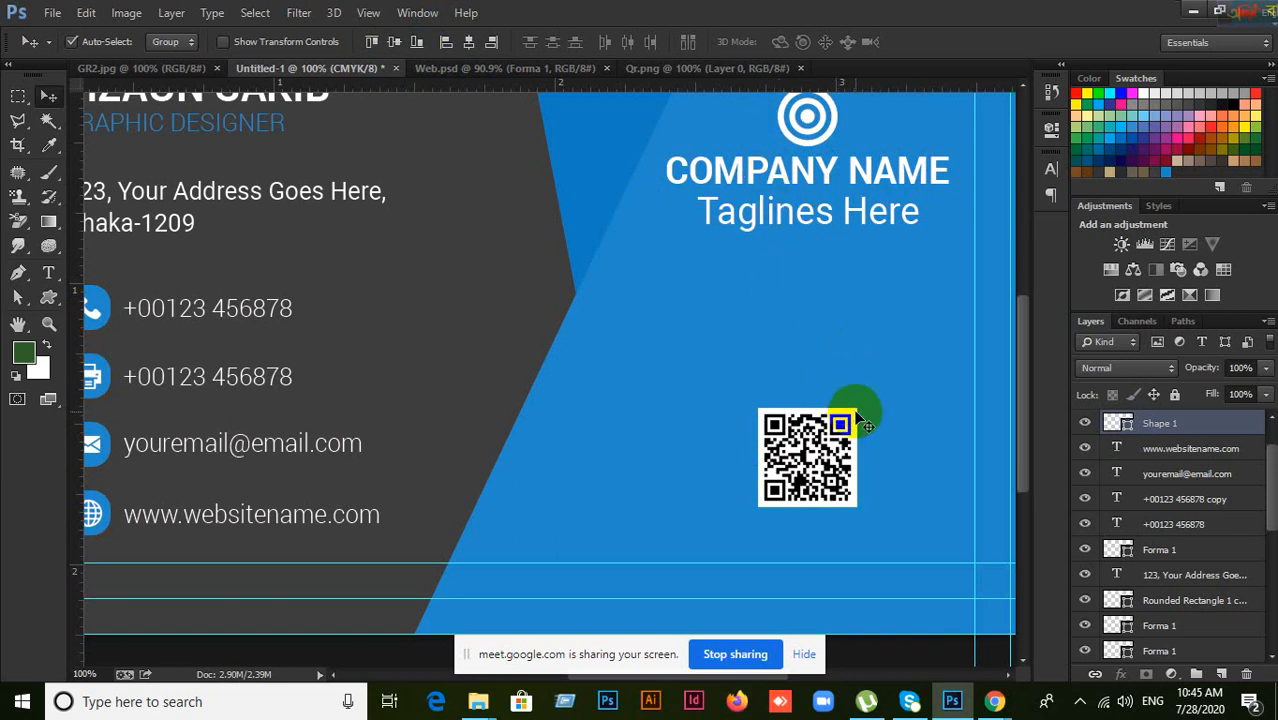
{"action": "scroll", "coordinate": [854, 409], "scroll_direction": "up", "scroll_amount": 1}
{"action": "scroll", "coordinate": [854, 409], "scroll_direction": "down", "scroll_amount": 1}
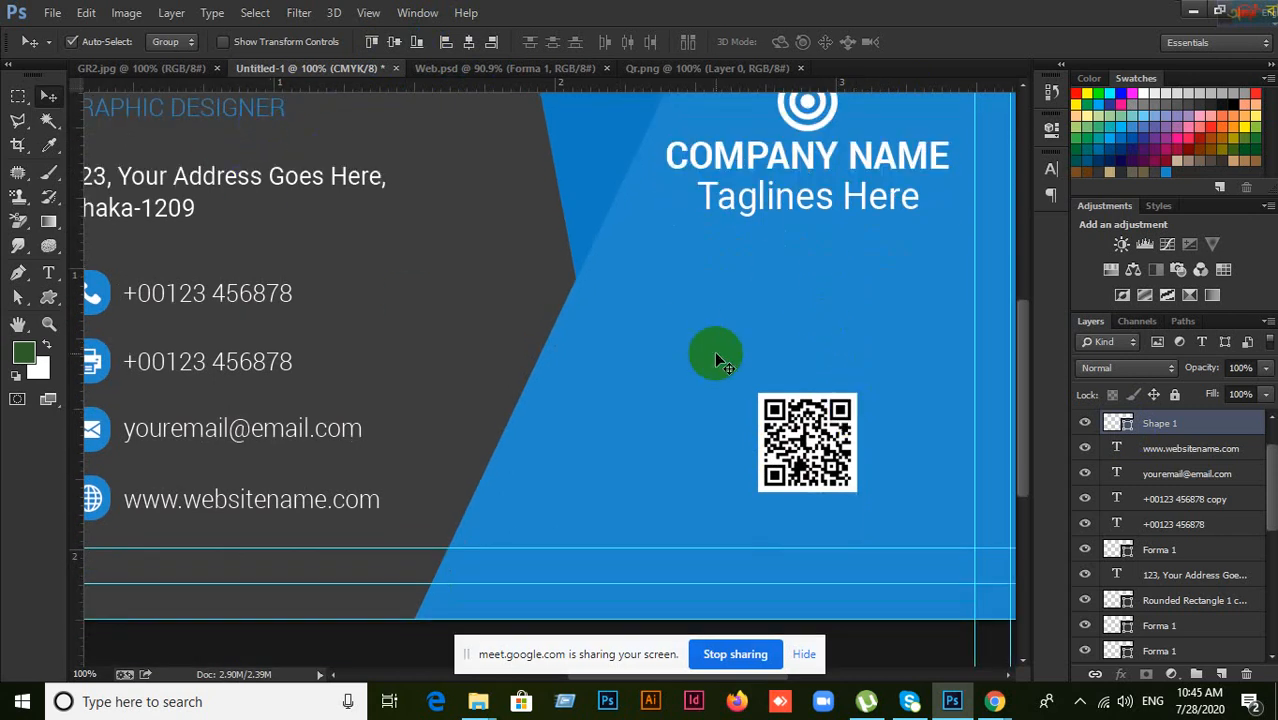
{"action": "left_click_drag", "start_coordinate": [601, 341], "coordinate": [719, 354]}
{"action": "scroll", "coordinate": [1227, 520], "scroll_direction": "up", "scroll_amount": 1}
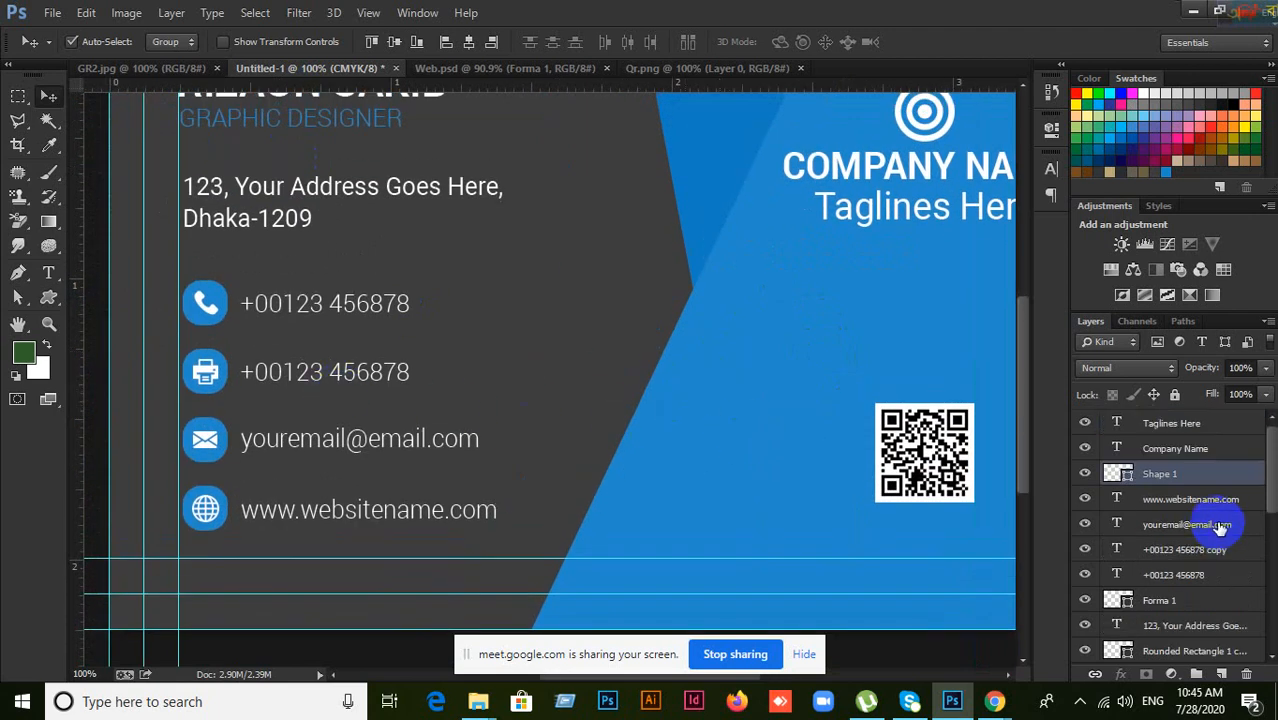
{"action": "scroll", "coordinate": [650, 358], "scroll_direction": "up", "scroll_amount": 1}
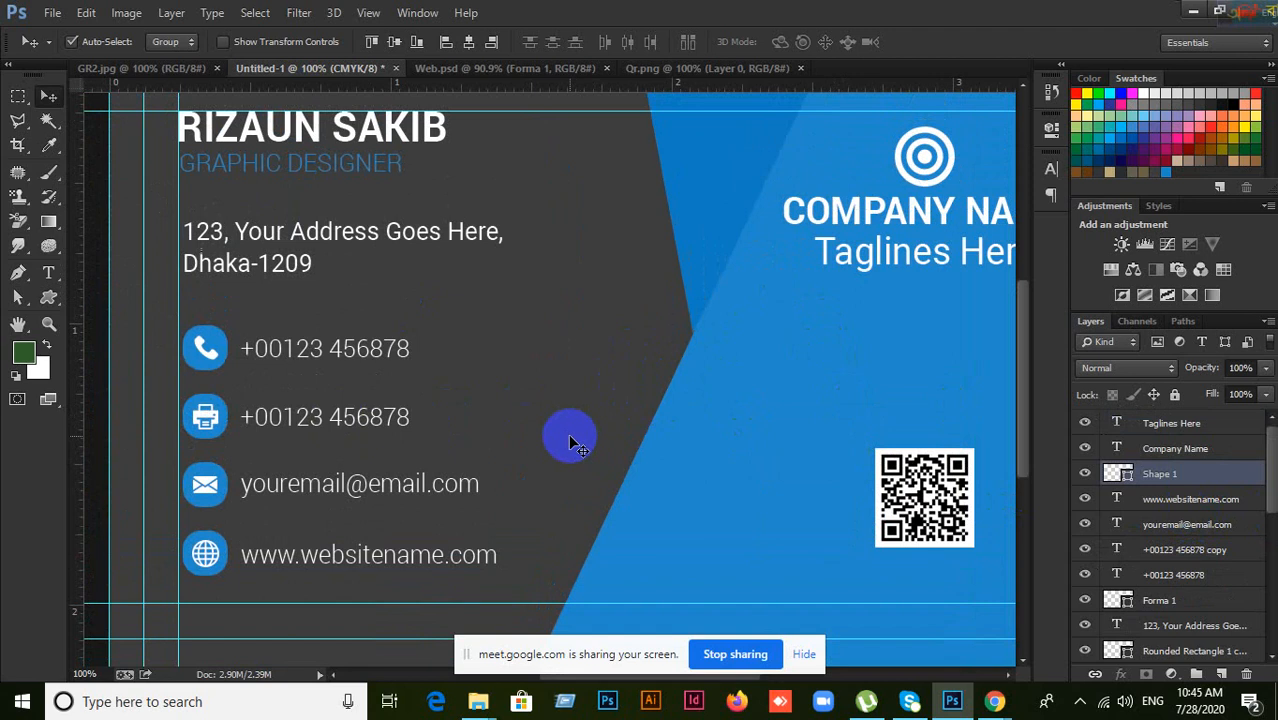
{"action": "left_click", "coordinate": [1150, 448]}
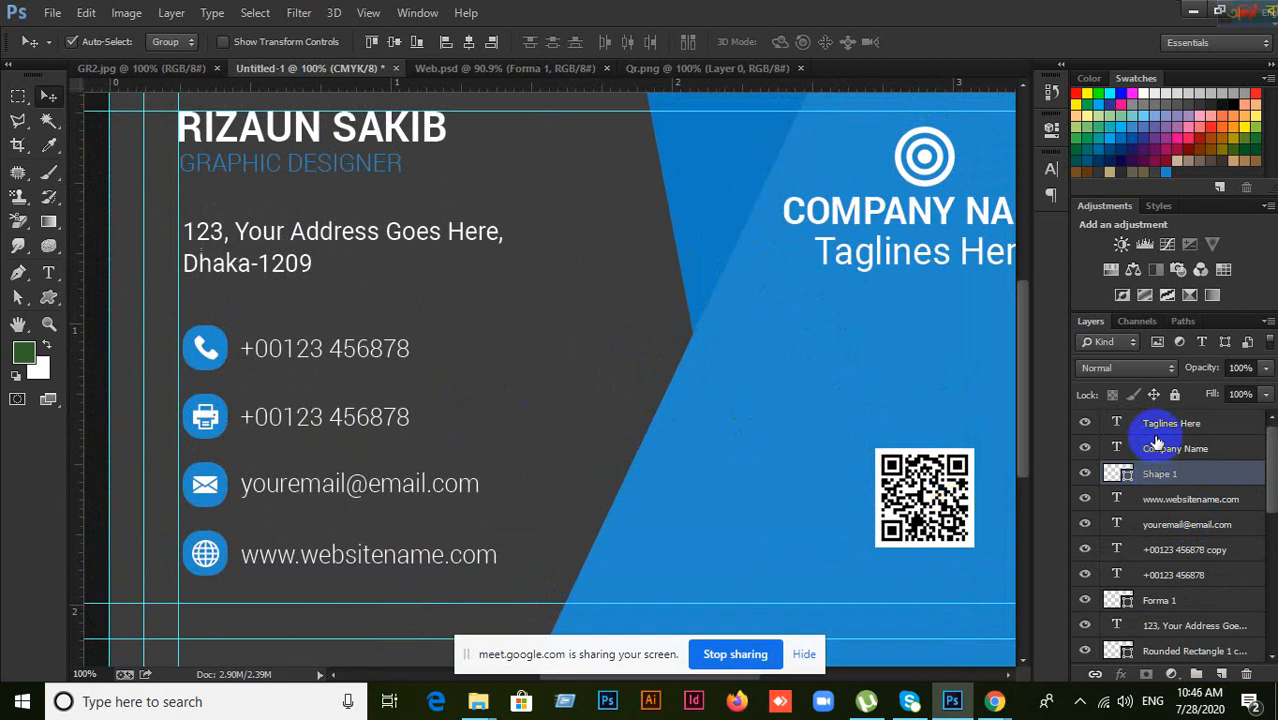
{"action": "left_click", "coordinate": [1160, 424]}
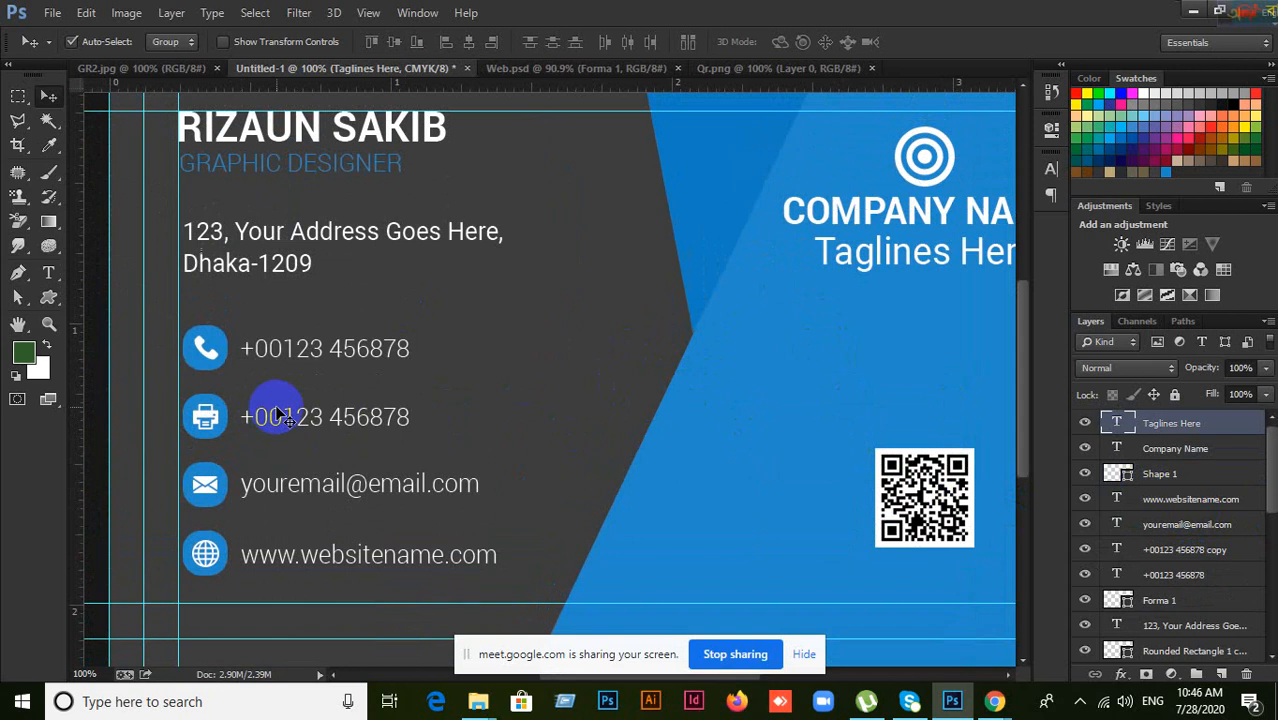
{"action": "key", "text": "ctrl+plus"}
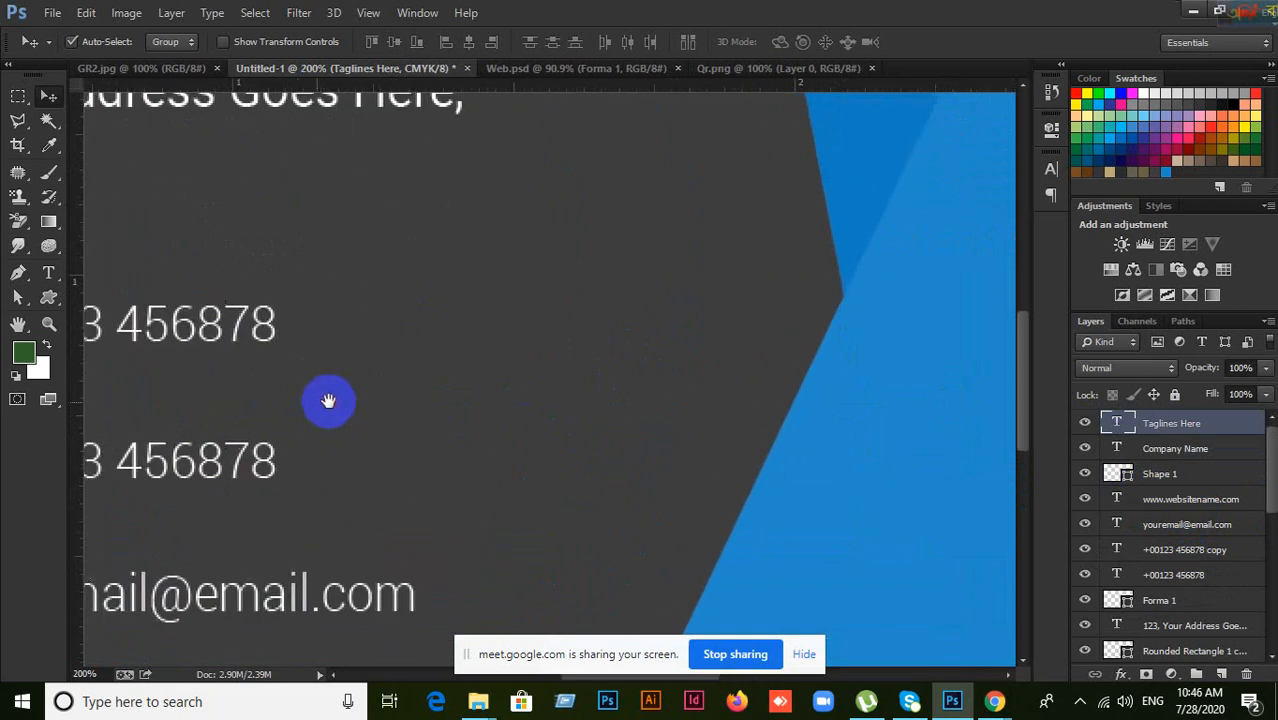
{"action": "left_click_drag", "start_coordinate": [328, 399], "coordinate": [699, 337]}
{"action": "key", "text": "ctrl+minus"}
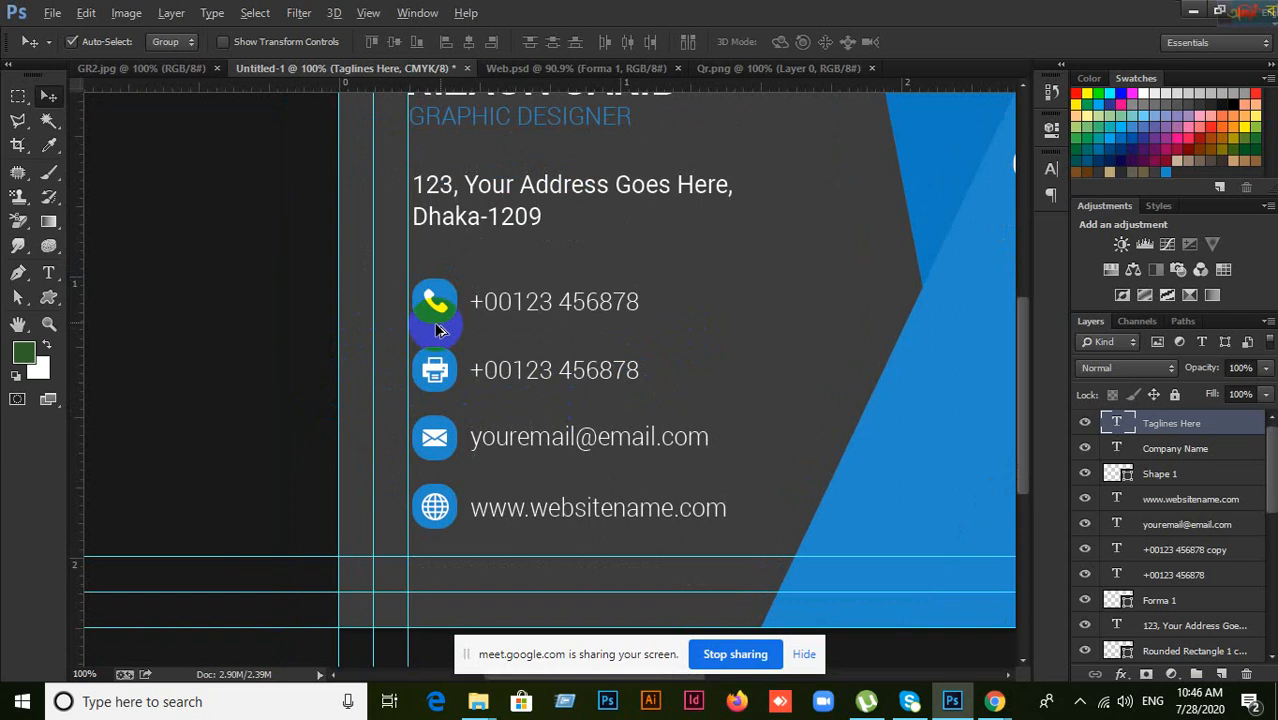
{"action": "scroll", "coordinate": [450, 320], "scroll_direction": "up", "scroll_amount": 5}
{"action": "scroll", "coordinate": [452, 319], "scroll_direction": "down", "scroll_amount": 1}
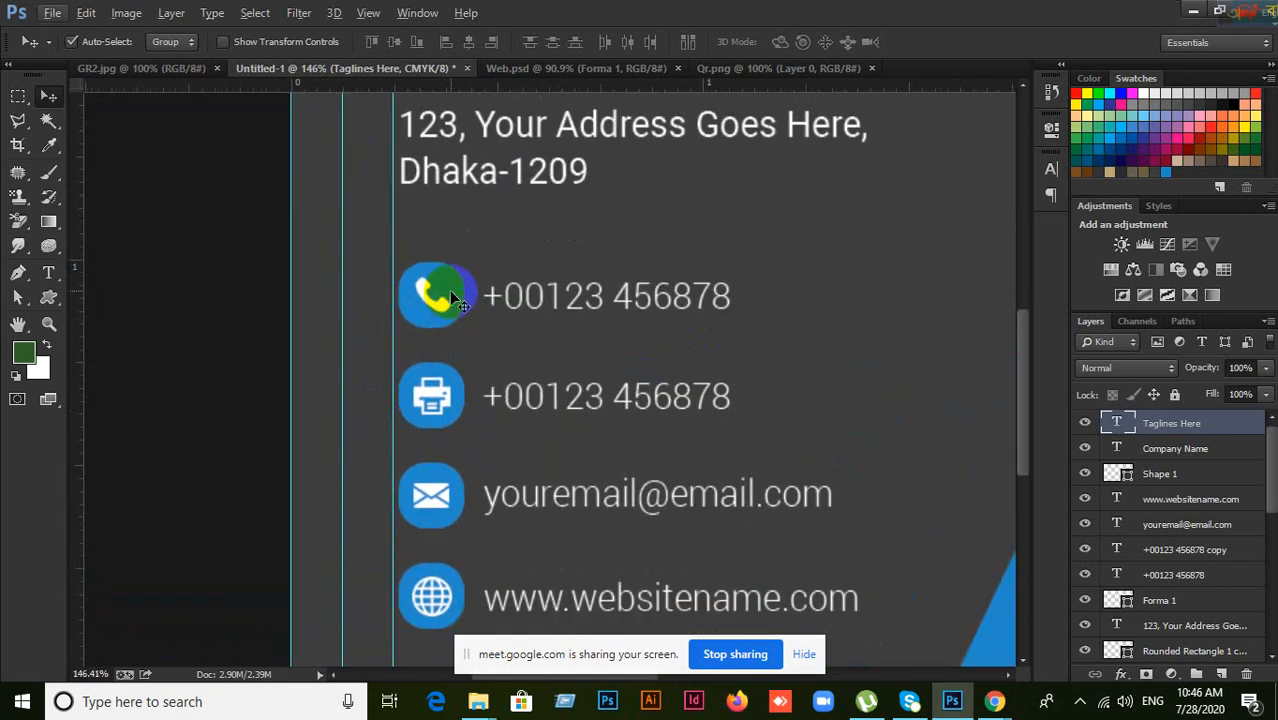
{"action": "left_click", "coordinate": [452, 291]}
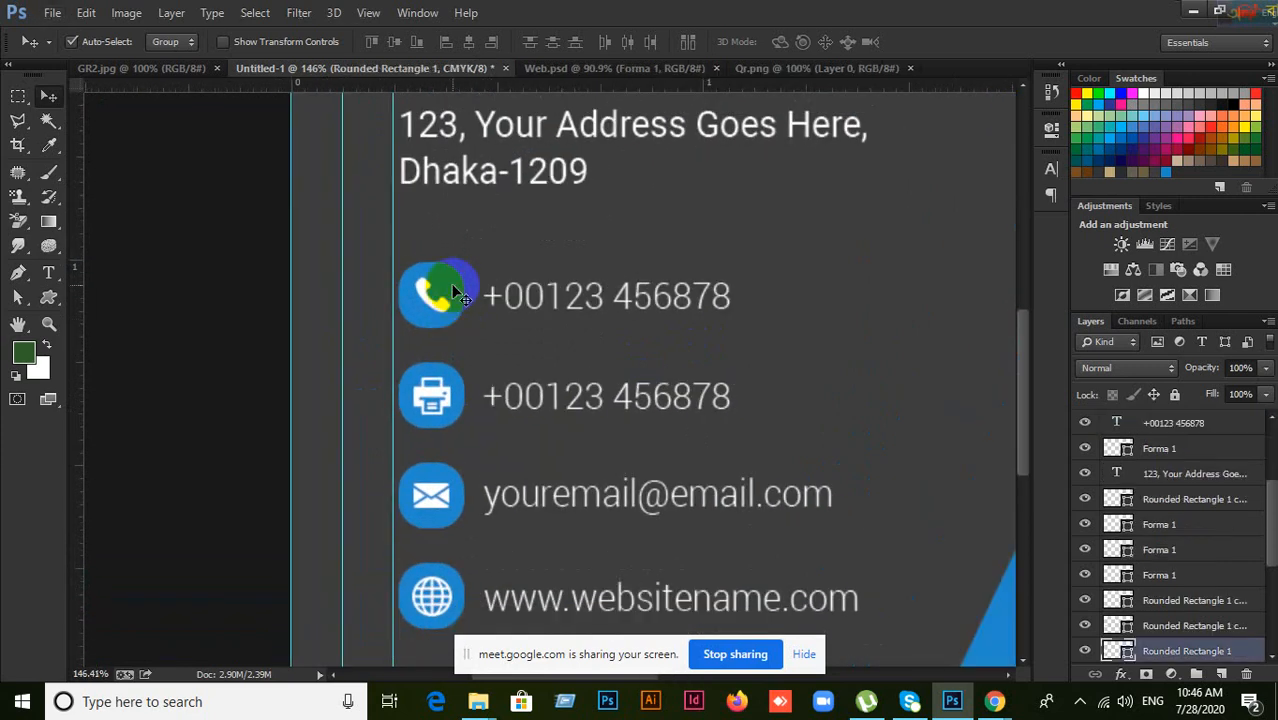
{"action": "scroll", "coordinate": [1150, 500], "scroll_direction": "up", "scroll_amount": 3}
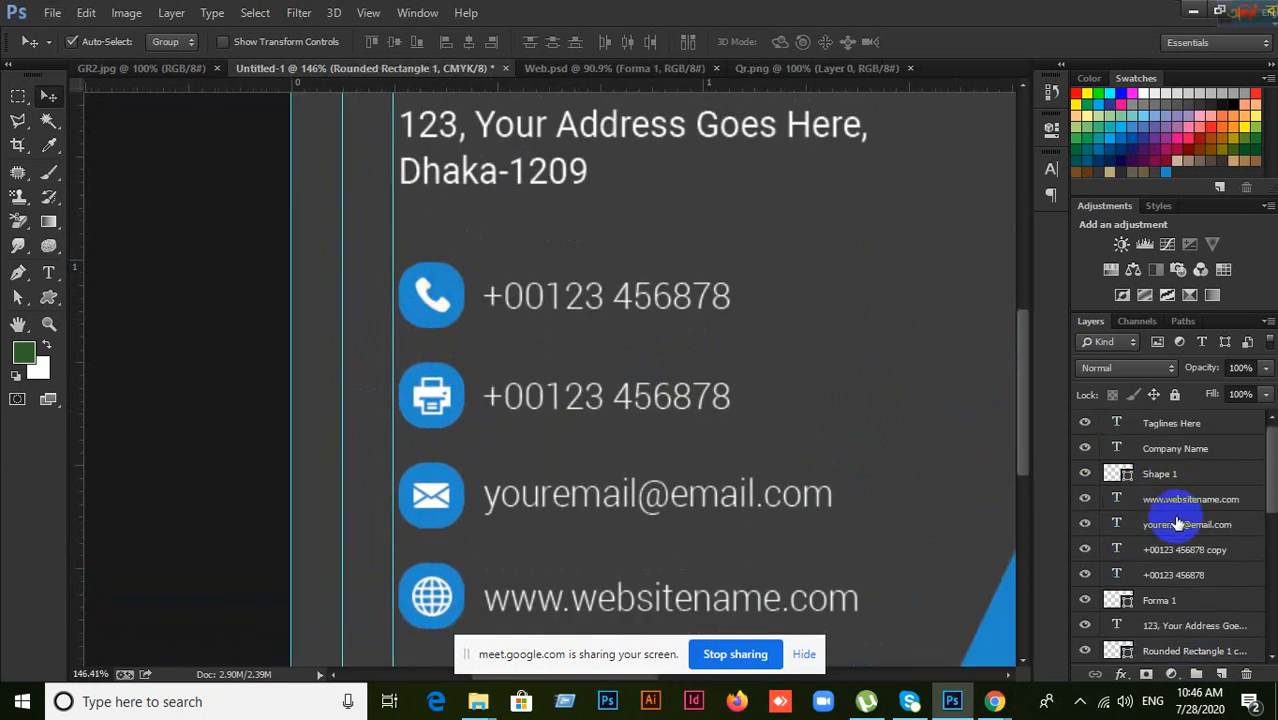
{"action": "left_click", "coordinate": [1189, 449]}
{"action": "left_click", "coordinate": [1187, 474]}
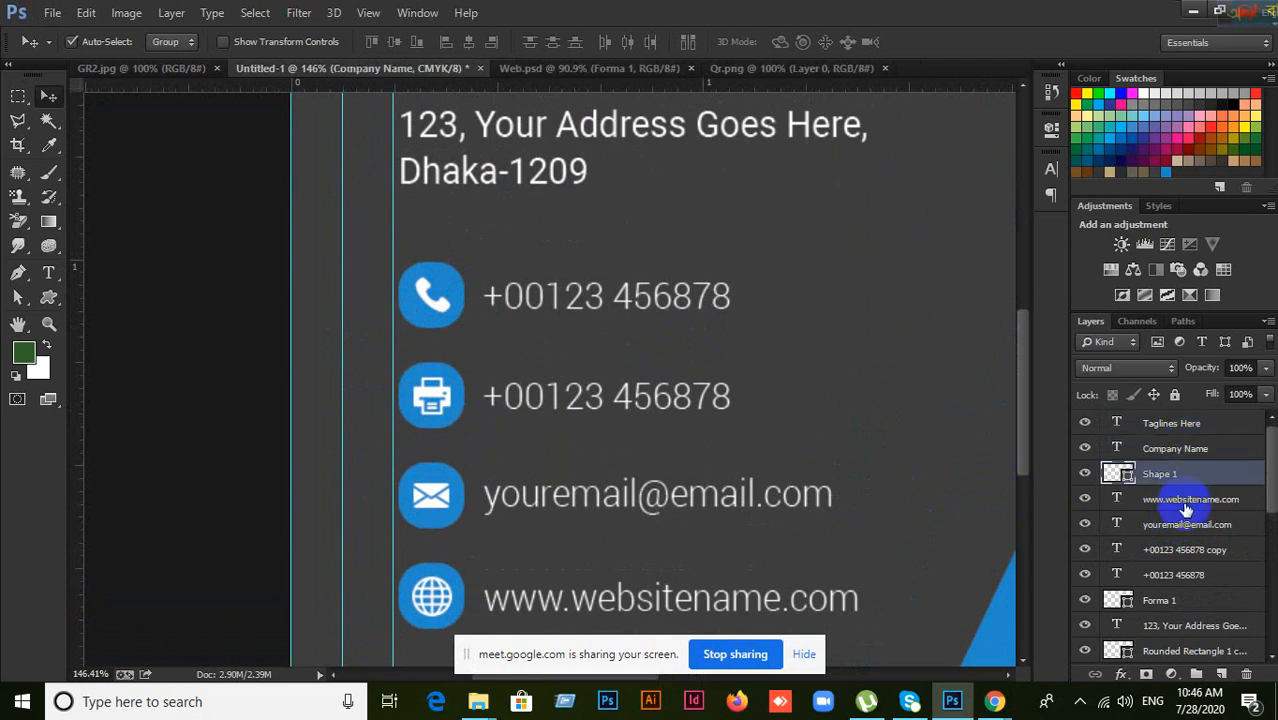
{"action": "left_click", "coordinate": [1187, 502]}
{"action": "left_click", "coordinate": [1186, 534]}
{"action": "left_click", "coordinate": [1187, 570]}
{"action": "left_click", "coordinate": [1187, 599]}
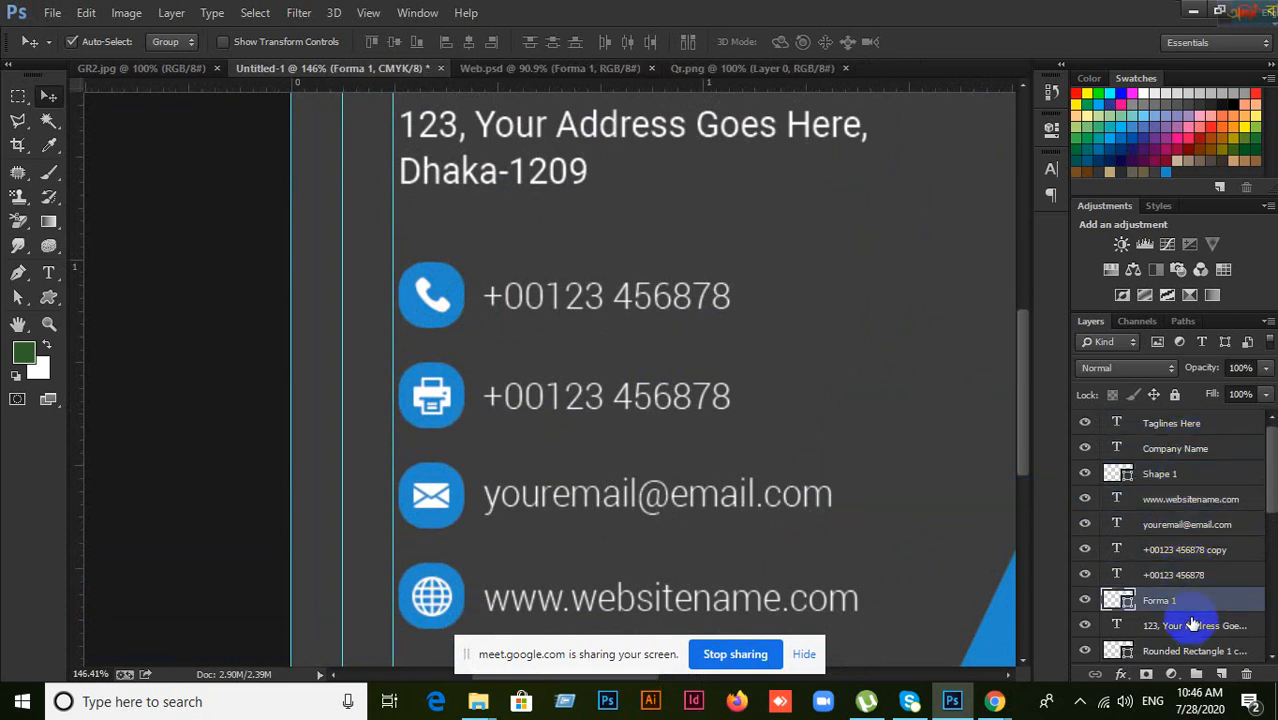
{"action": "scroll", "coordinate": [1193, 622], "scroll_direction": "down", "scroll_amount": 3}
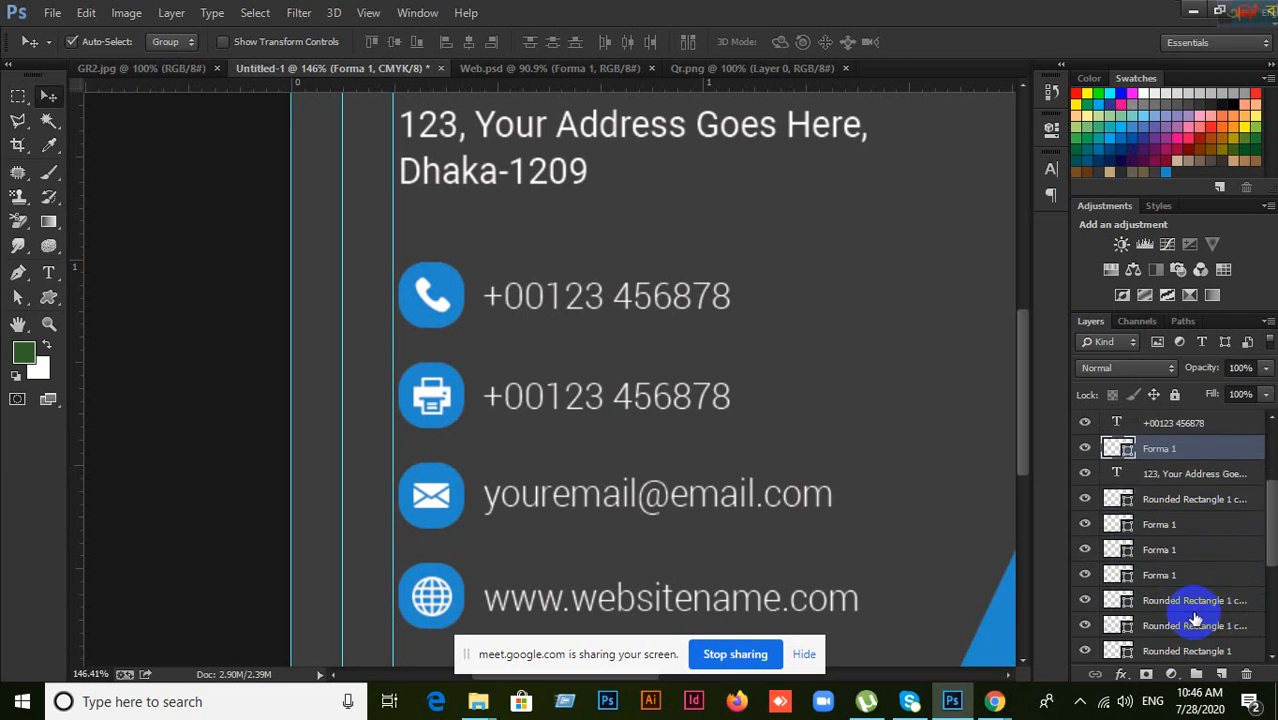
{"action": "scroll", "coordinate": [1193, 620], "scroll_direction": "down", "scroll_amount": 3}
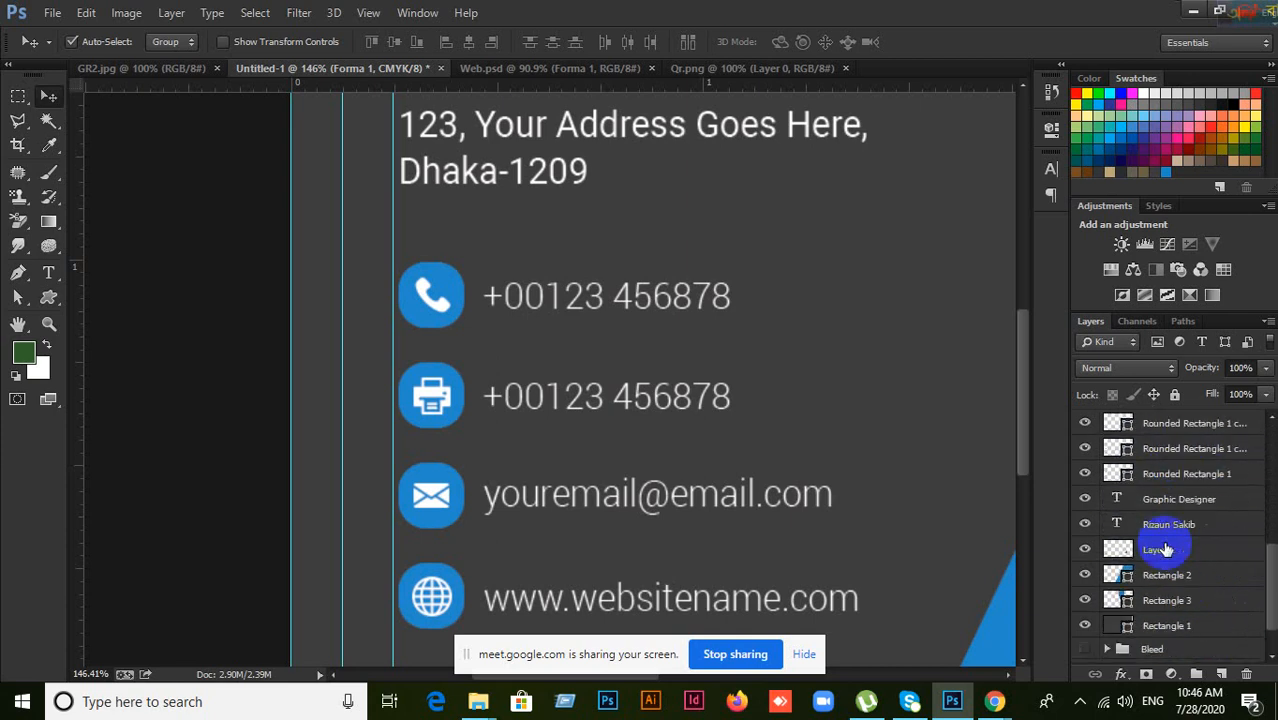
{"action": "left_click", "coordinate": [1166, 558]}
{"action": "scroll", "coordinate": [1172, 512], "scroll_direction": "down", "scroll_amount": 1}
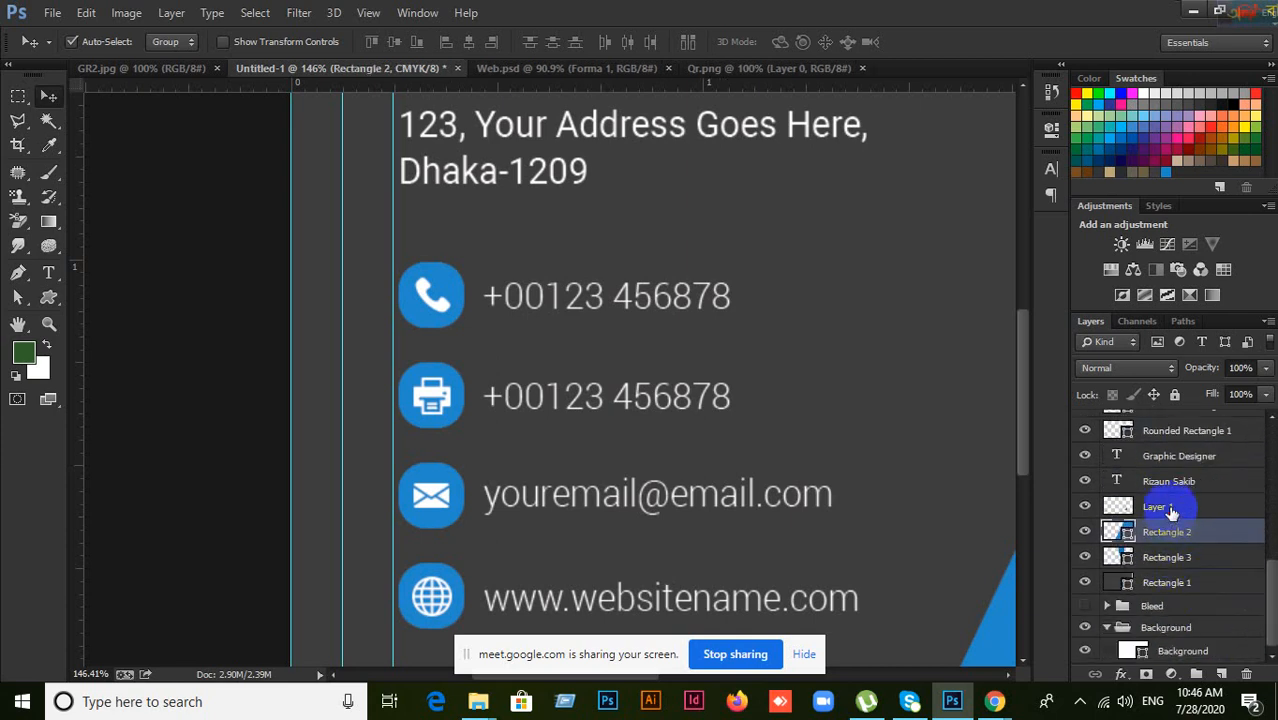
{"action": "left_click", "coordinate": [1172, 508]}
{"action": "left_click", "coordinate": [1170, 481]}
{"action": "left_click", "coordinate": [1170, 460]}
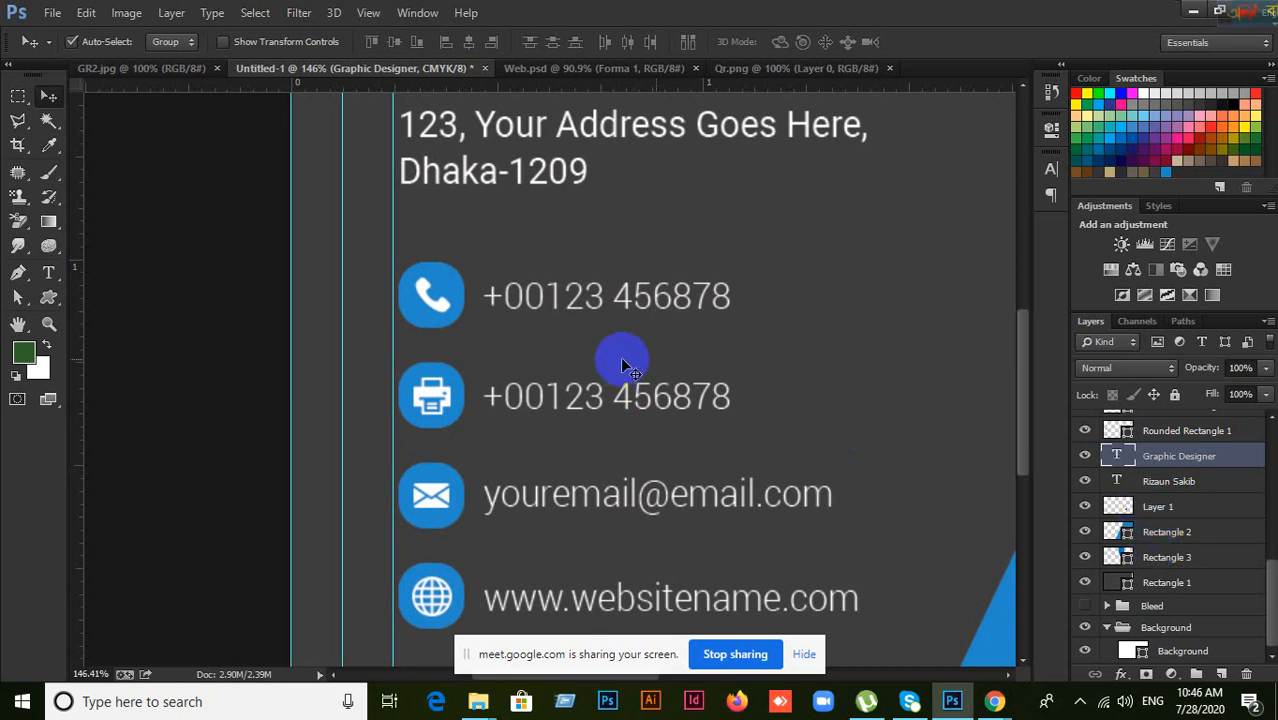
Step: Group the phone icon and its blue circle layer into a folder named Phone
{"action": "left_click_drag", "start_coordinate": [451, 281], "coordinate": [442, 303]}
{"action": "left_click", "coordinate": [443, 303], "text": "shift"}
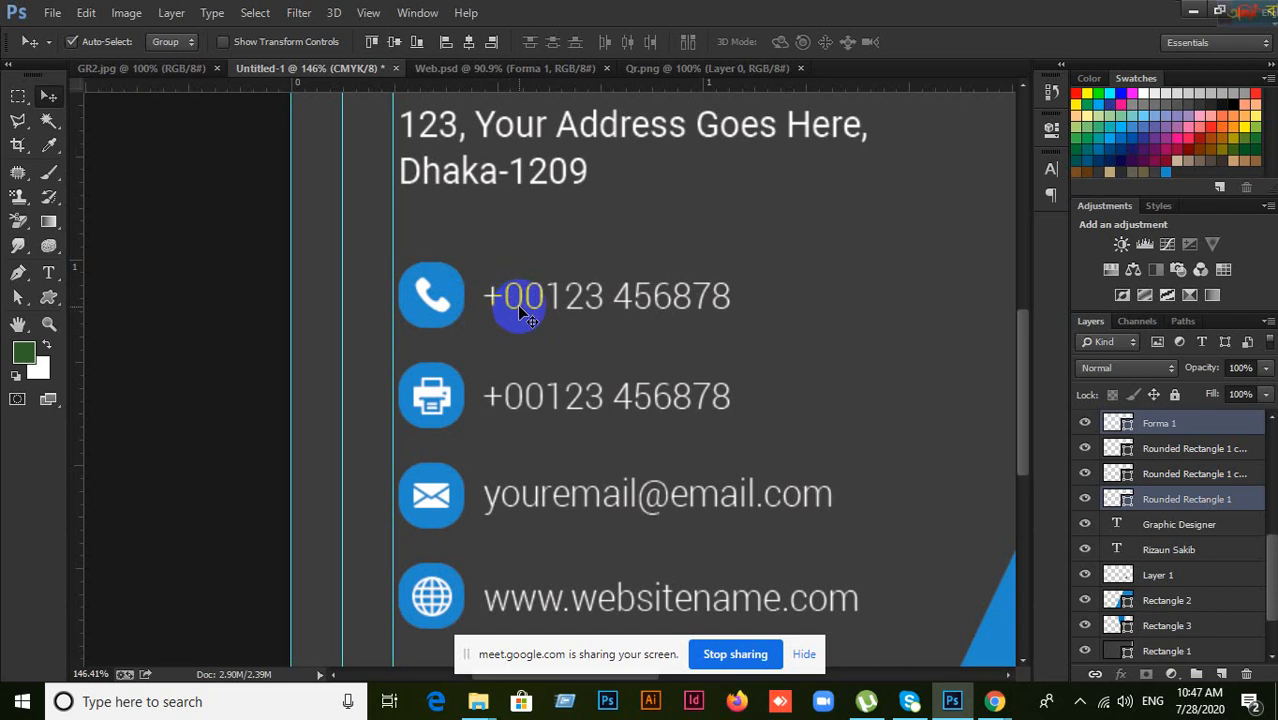
{"action": "scroll", "coordinate": [1210, 550], "scroll_direction": "up", "scroll_amount": 3}
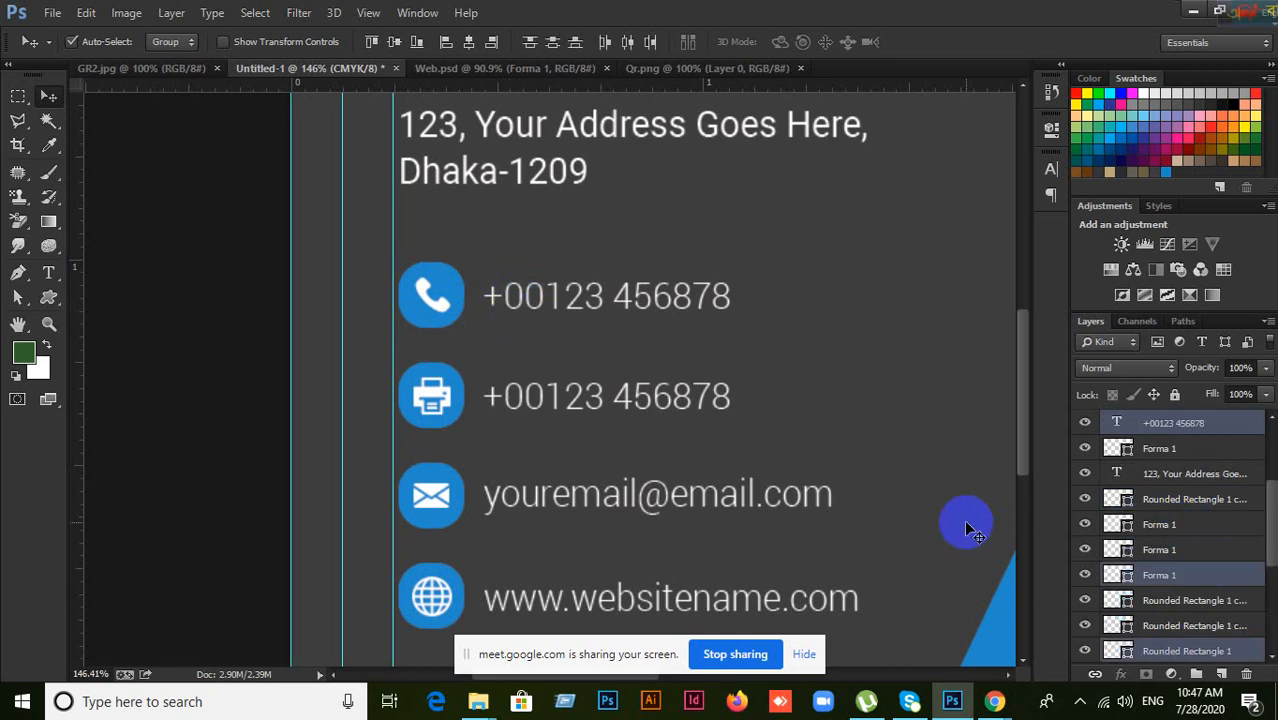
{"action": "key", "text": "ctrl+g"}
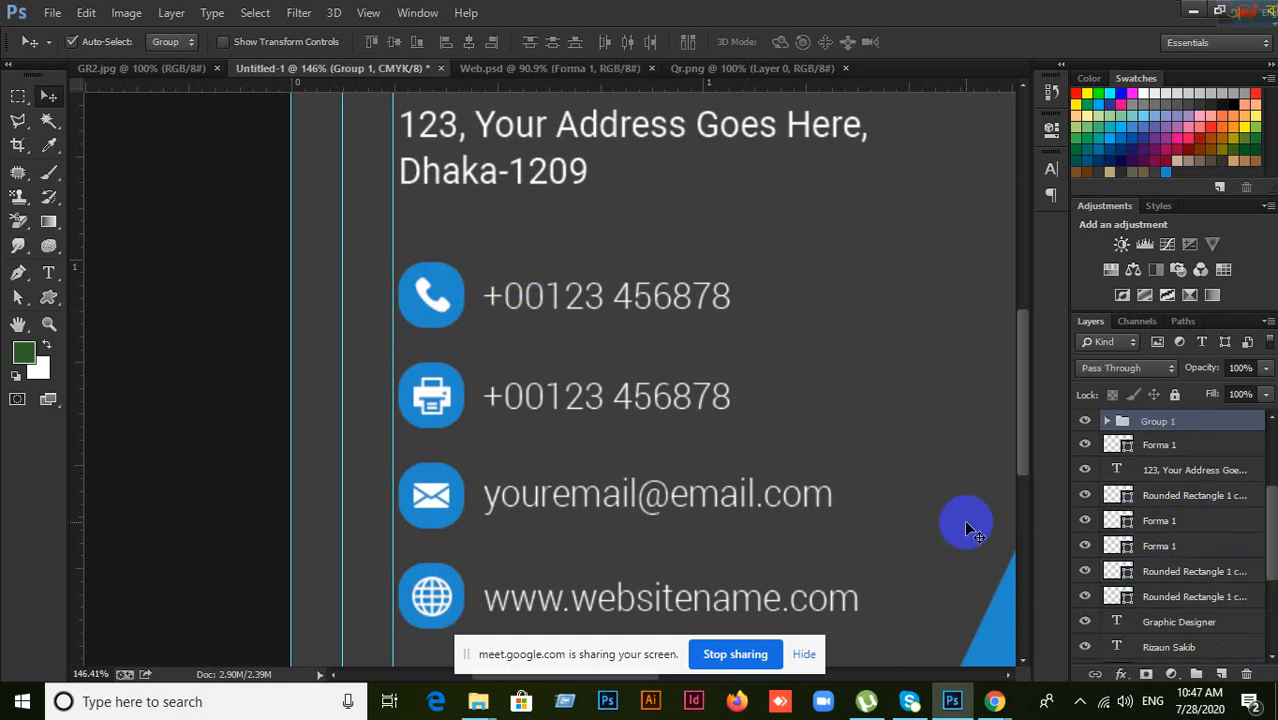
{"action": "double_click", "coordinate": [1158, 421]}
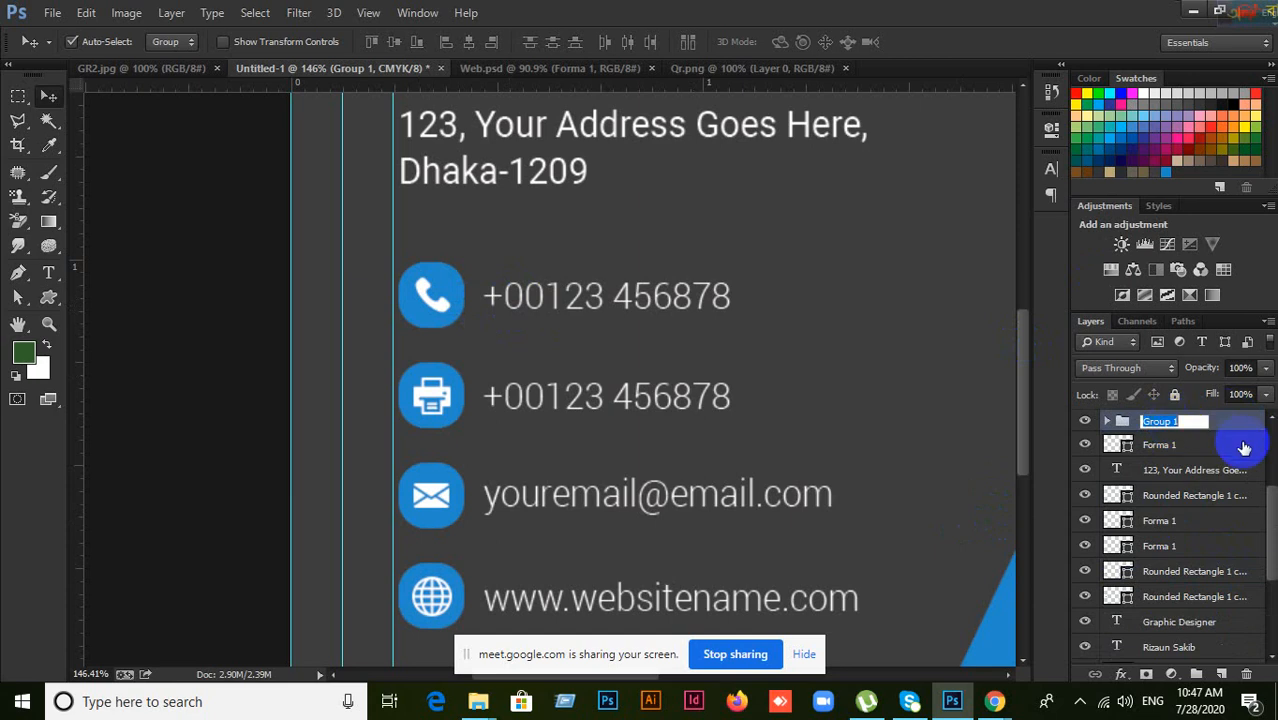
{"action": "type", "text": "Phone"}
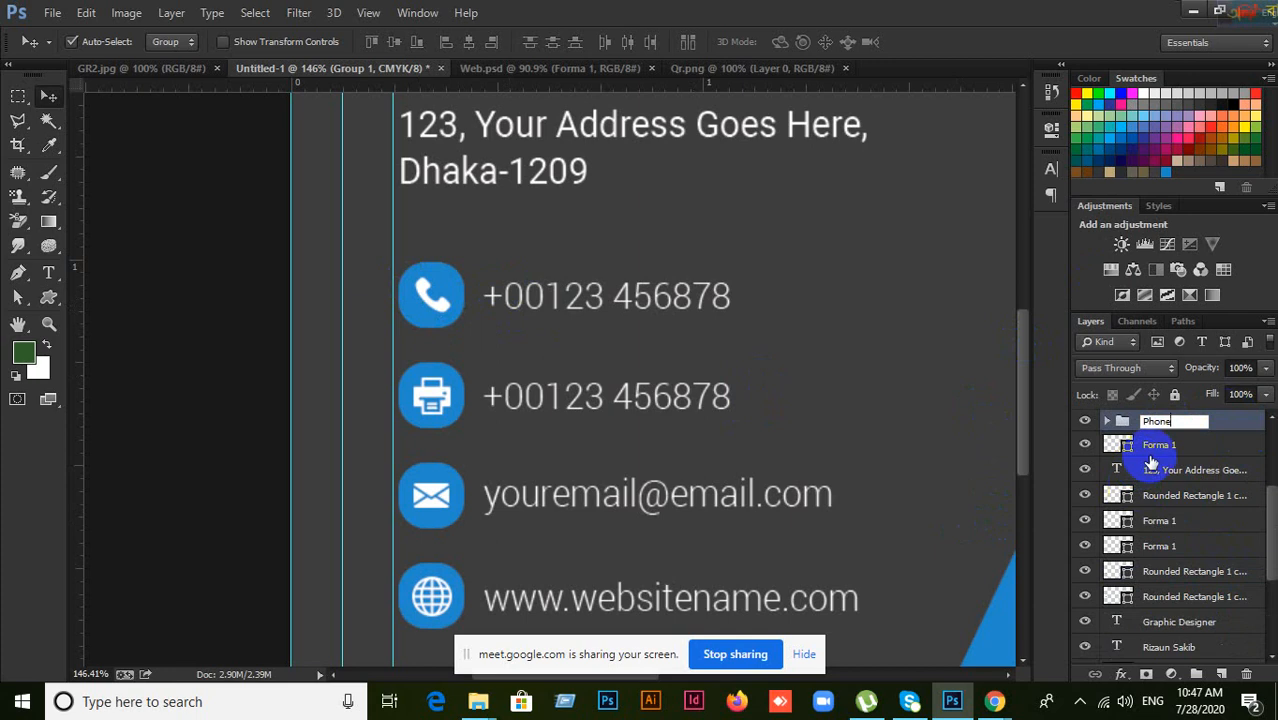
{"action": "key", "text": "Return"}
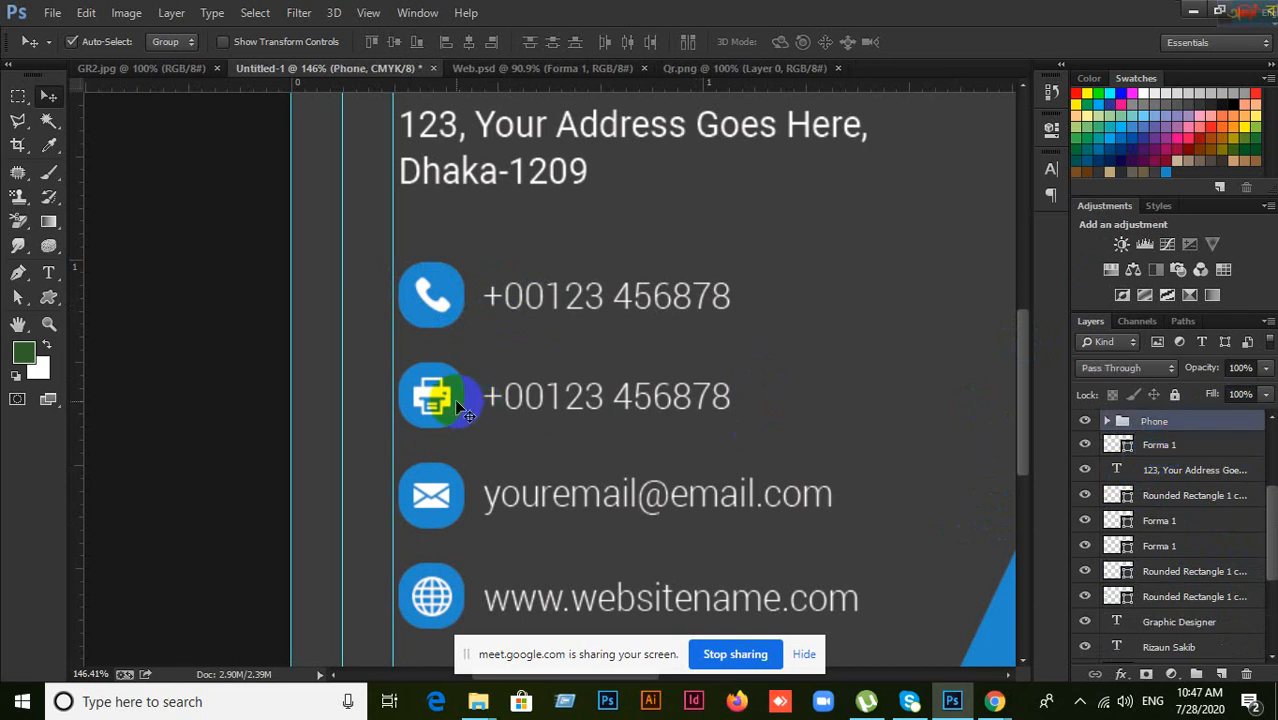
Step: Group the printer icon, its blue circle and the fax number text into a folder named Fax
{"action": "left_click", "coordinate": [440, 400]}
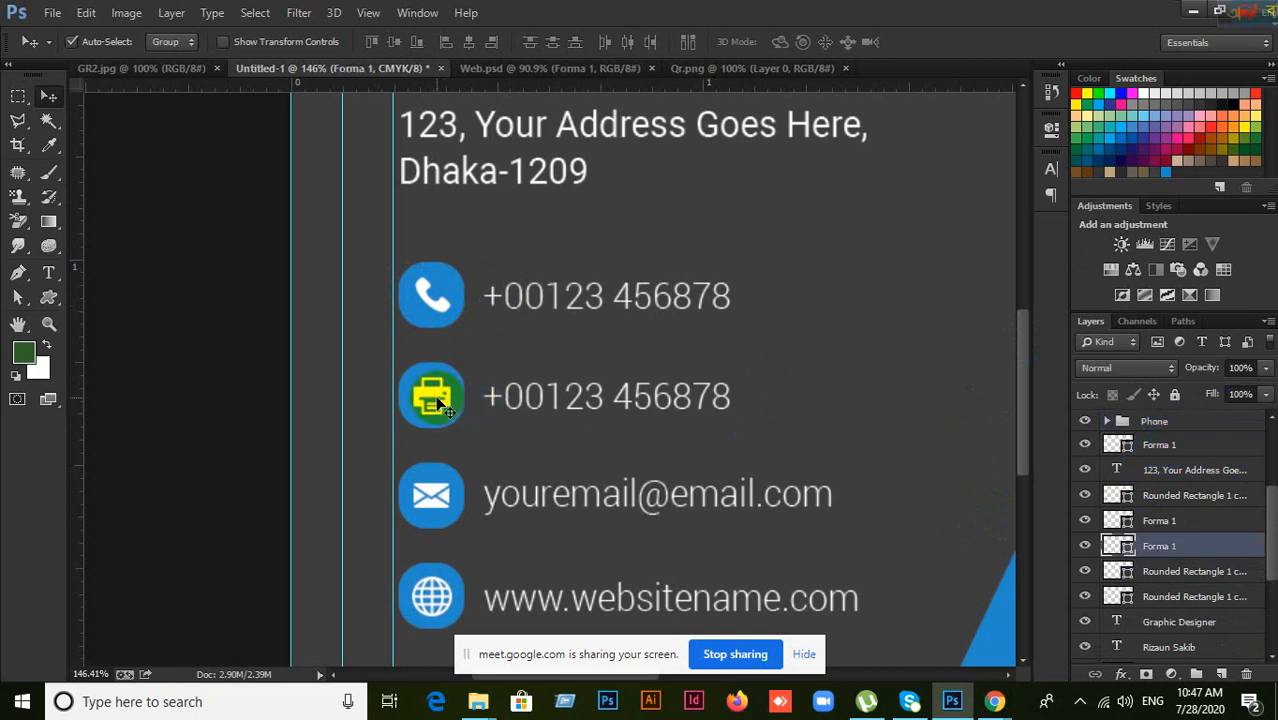
{"action": "left_click_drag", "start_coordinate": [437, 400], "coordinate": [462, 390]}
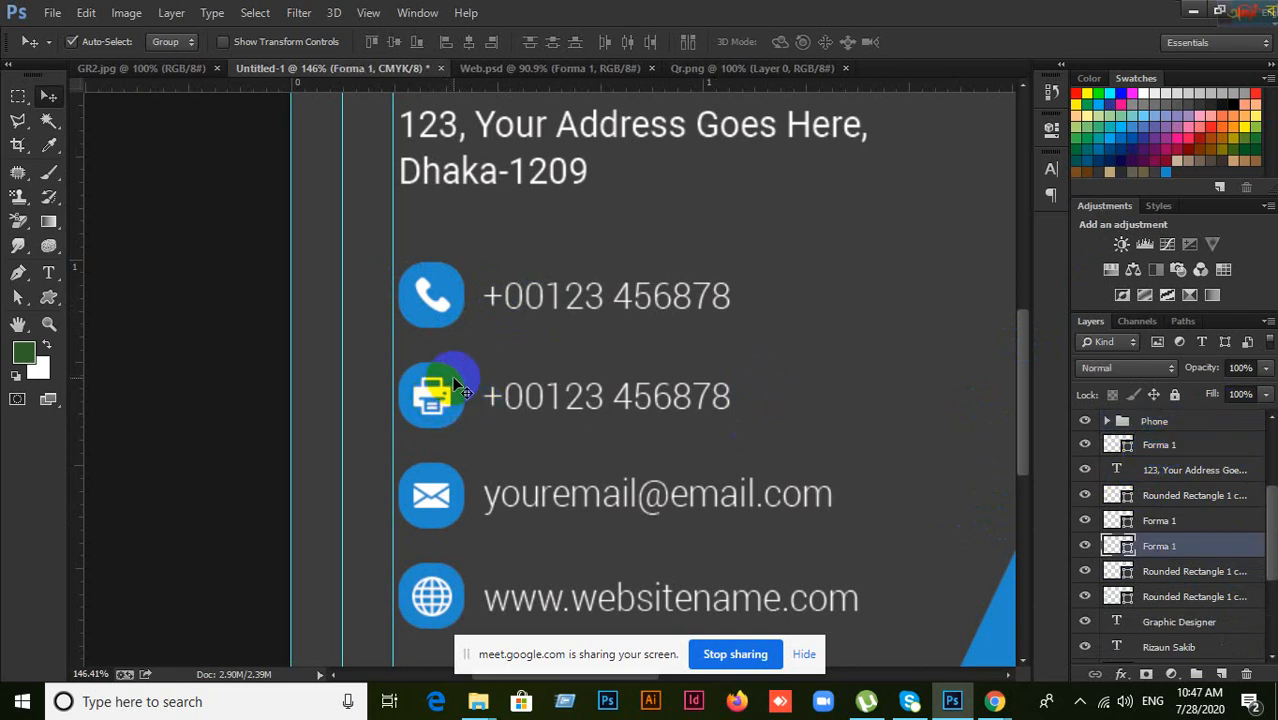
{"action": "left_click", "coordinate": [460, 392], "text": "shift"}
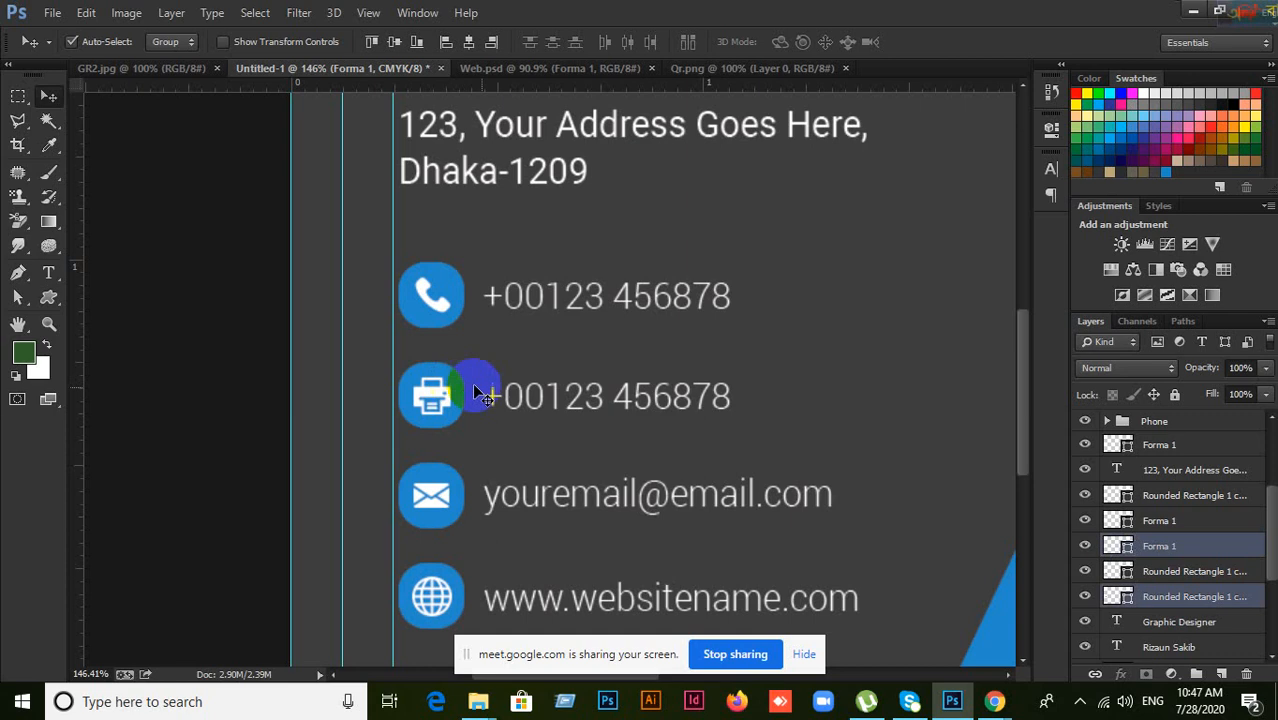
{"action": "left_click", "coordinate": [535, 408], "text": "shift"}
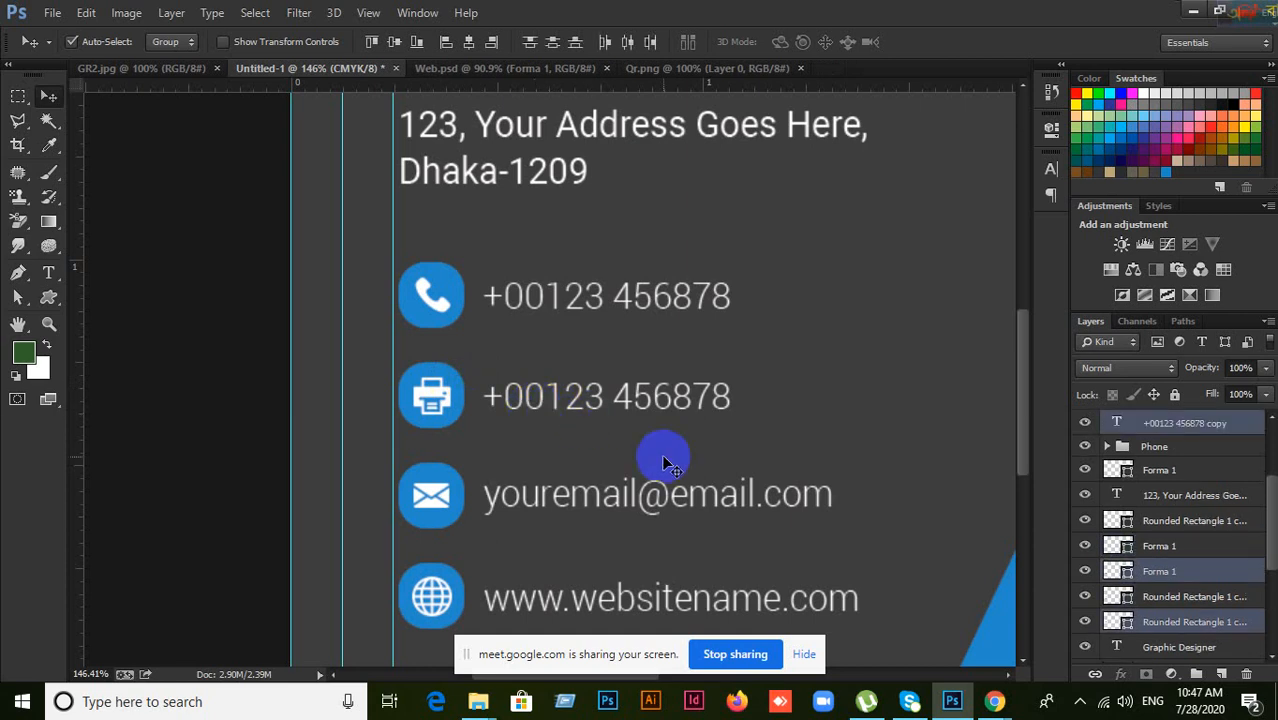
{"action": "key", "text": "ctrl+g"}
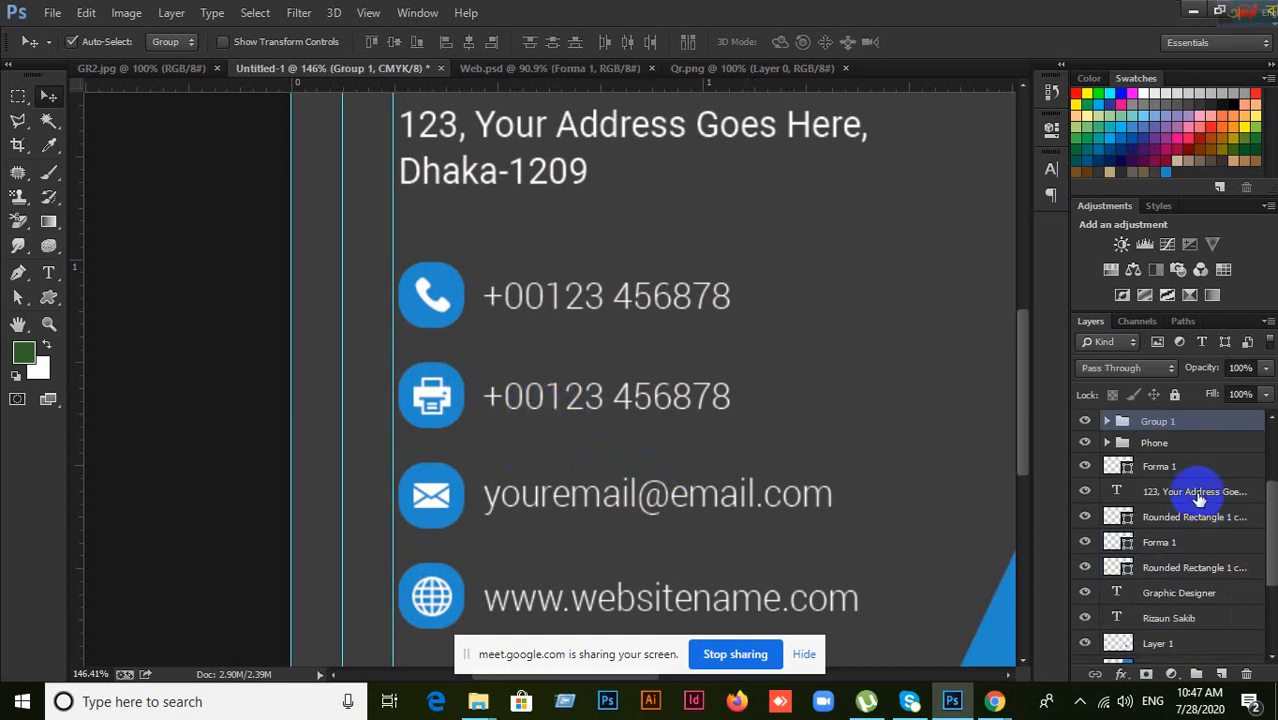
{"action": "double_click", "coordinate": [1157, 421]}
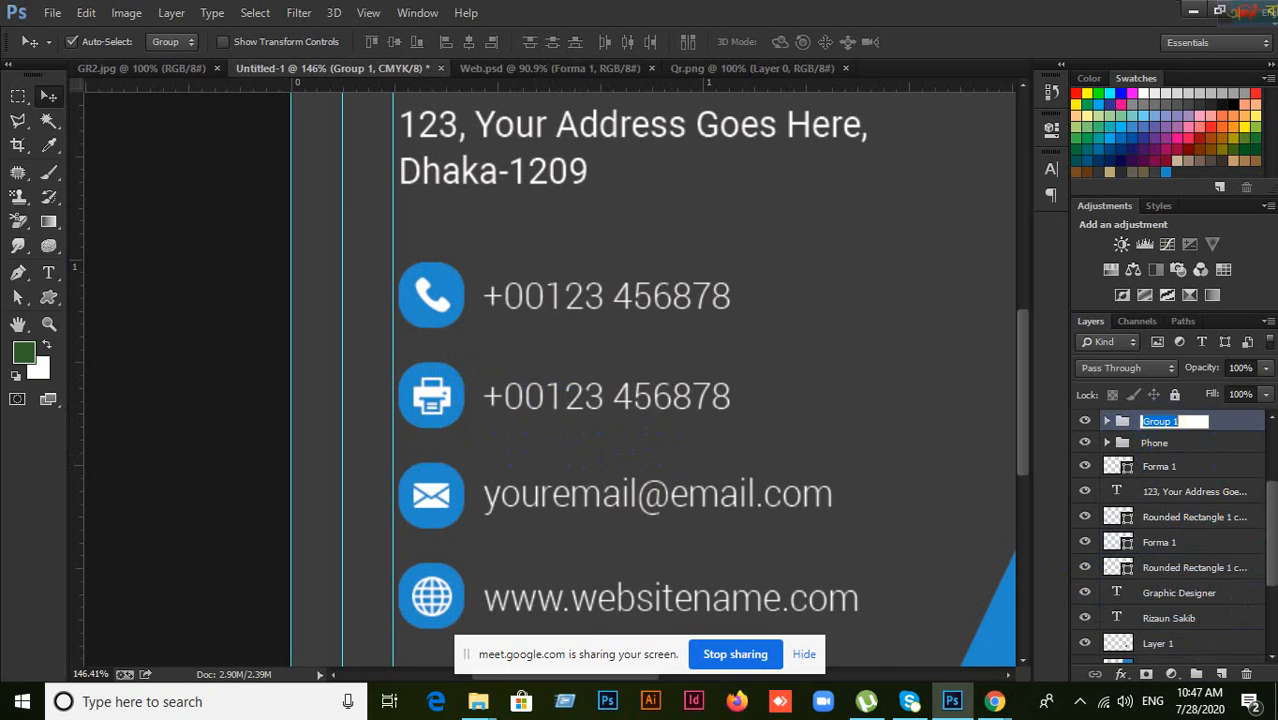
{"action": "type", "text": "E"}
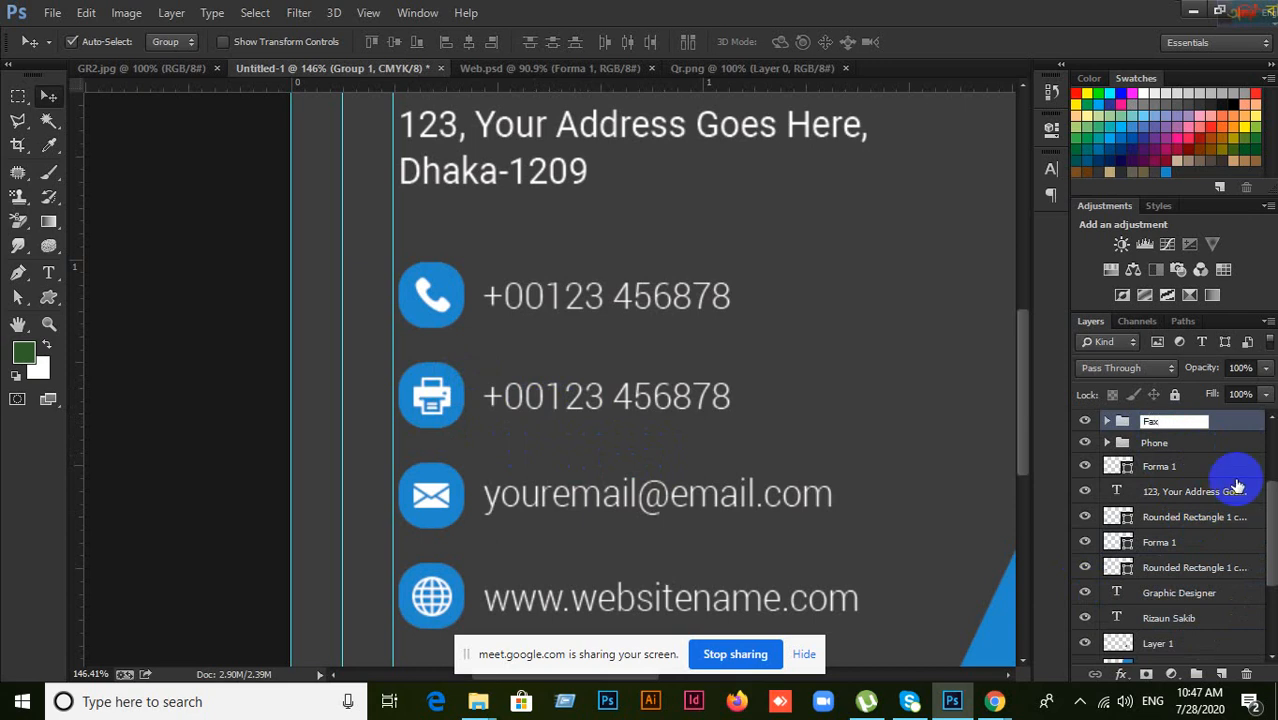
{"action": "left_click", "coordinate": [546, 404]}
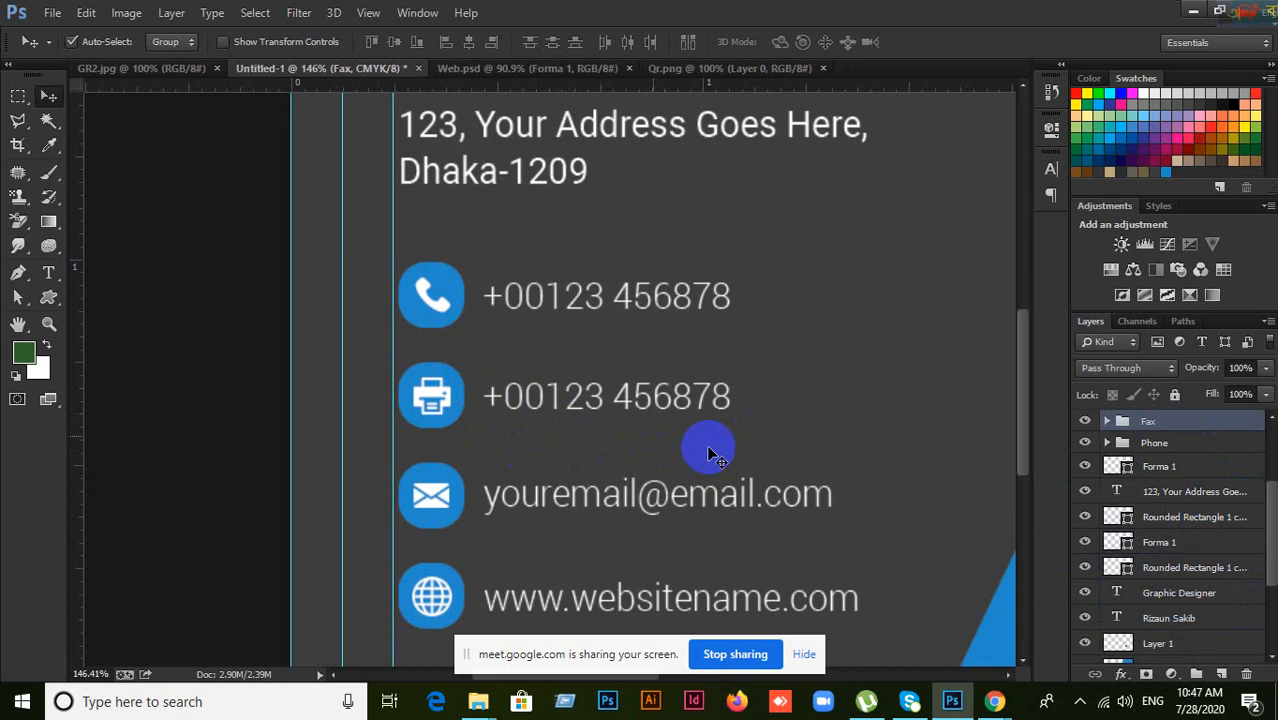
{"action": "left_click", "coordinate": [1220, 445]}
Step: Step through the Fax group and the Forma 1 and Rounded Rectangle layers in the Layers panel
{"action": "left_click", "coordinate": [1182, 423]}
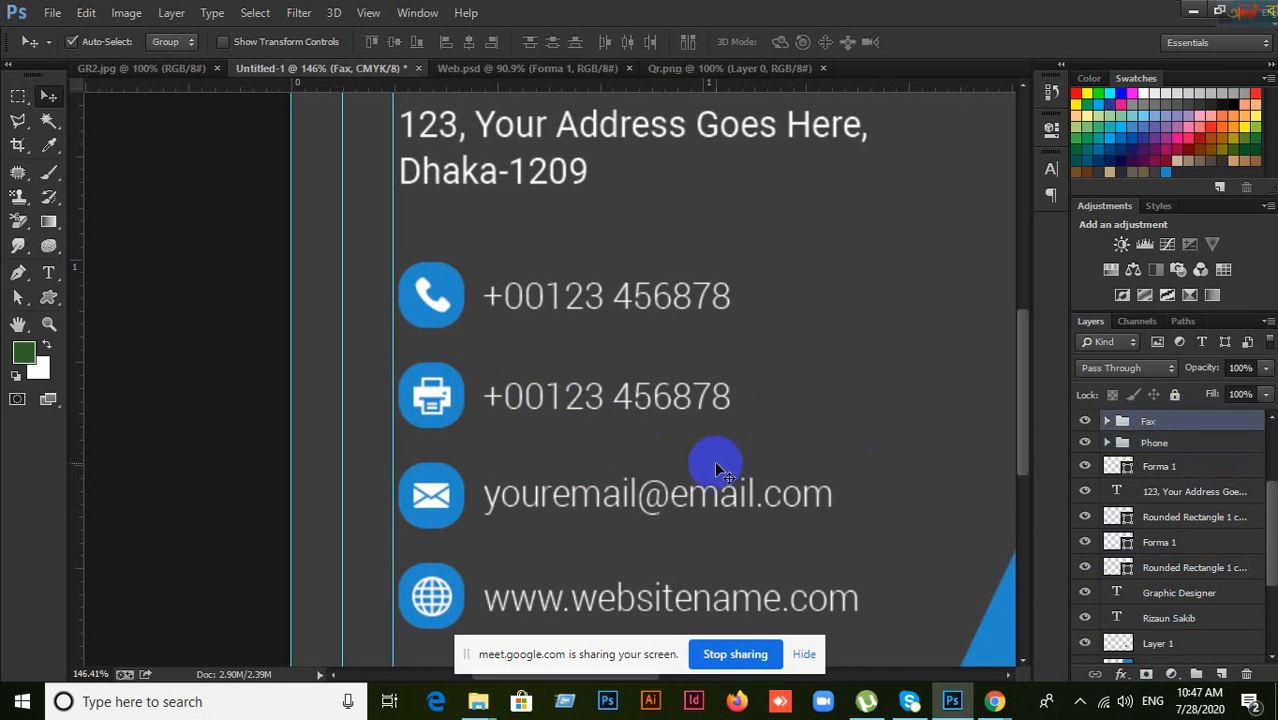
{"action": "scroll", "coordinate": [716, 464], "scroll_direction": "down", "scroll_amount": 1}
{"action": "scroll", "coordinate": [1107, 500], "scroll_direction": "down", "scroll_amount": 2}
{"action": "scroll", "coordinate": [1113, 493], "scroll_direction": "up", "scroll_amount": 3}
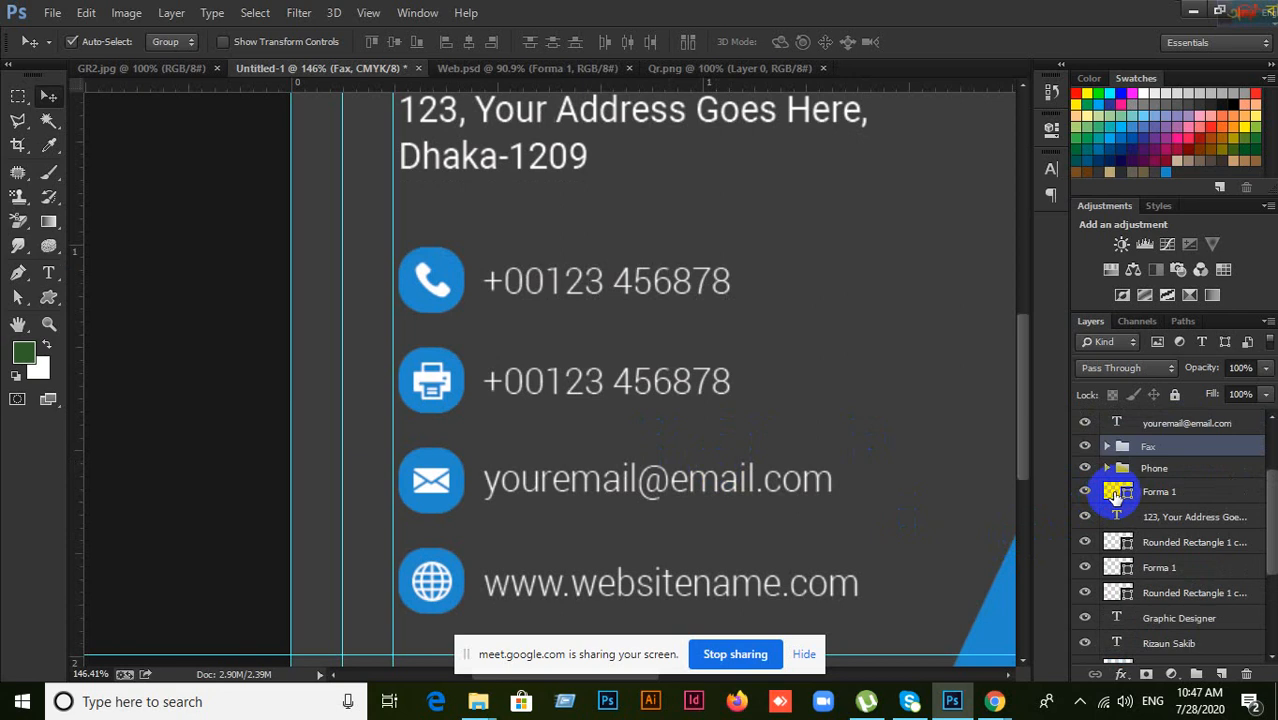
{"action": "left_click", "coordinate": [1172, 491]}
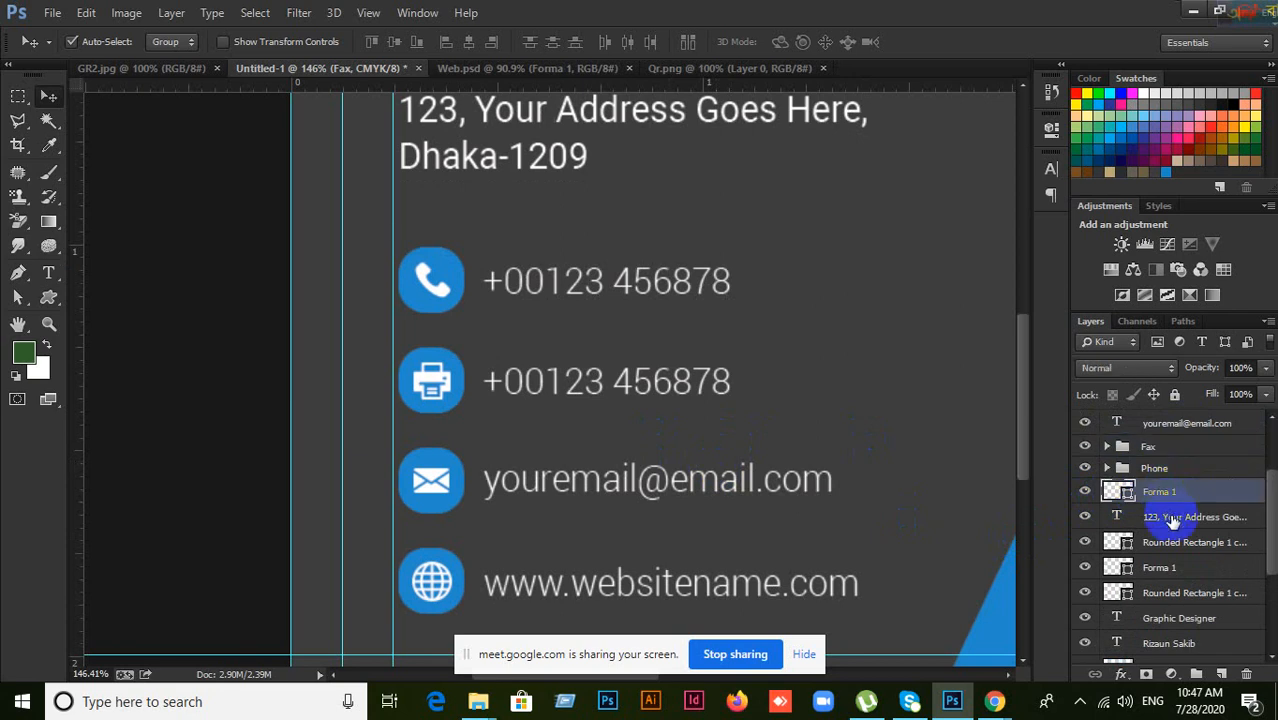
{"action": "left_click", "coordinate": [1175, 517]}
{"action": "left_click", "coordinate": [1180, 542]}
{"action": "left_click", "coordinate": [1185, 567]}
{"action": "left_click", "coordinate": [1185, 593]}
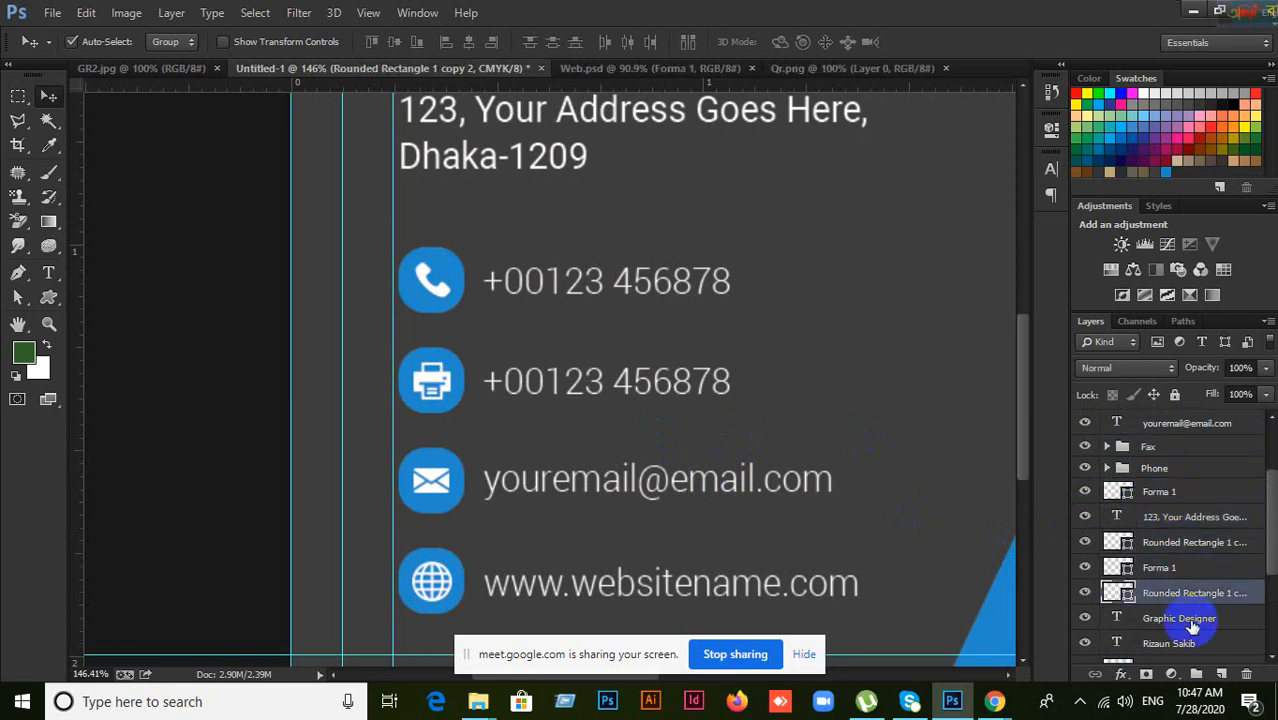
{"action": "left_click", "coordinate": [1171, 491]}
{"action": "left_click", "coordinate": [1177, 566]}
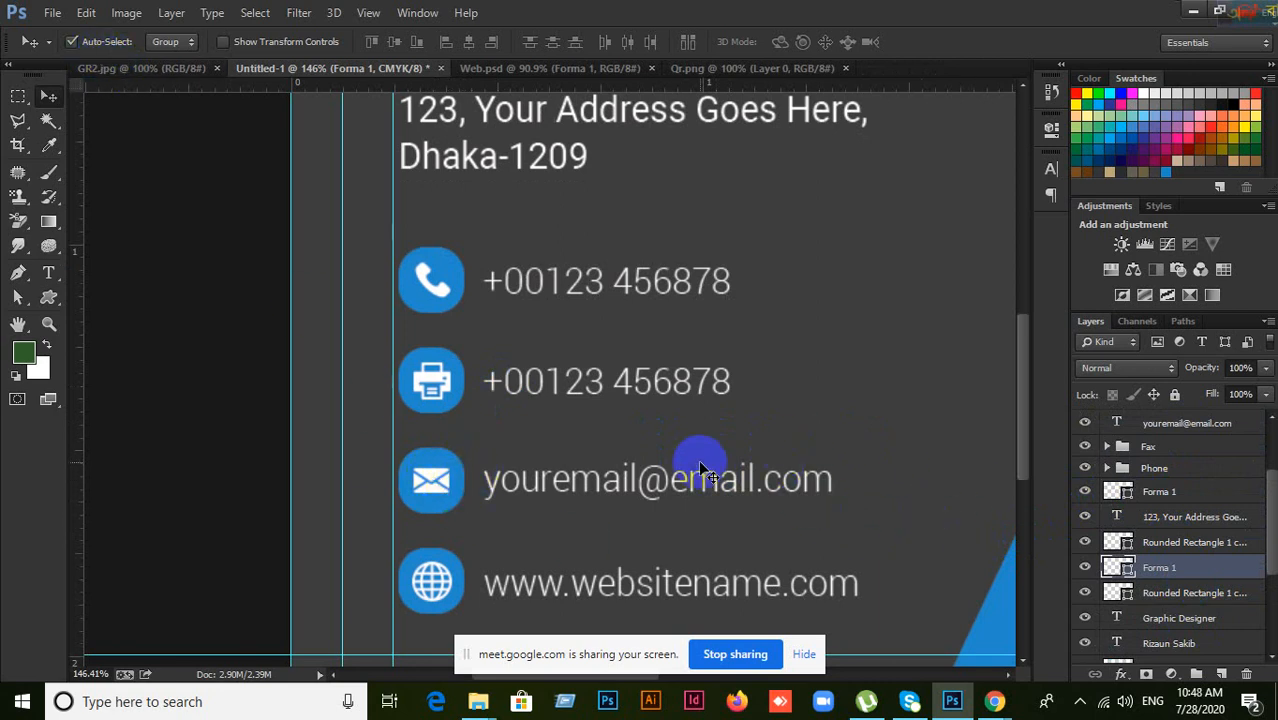
Step: Select the address text layer and turn off Auto-Select for the Move tool
{"action": "key", "text": "ctrl+plus"}
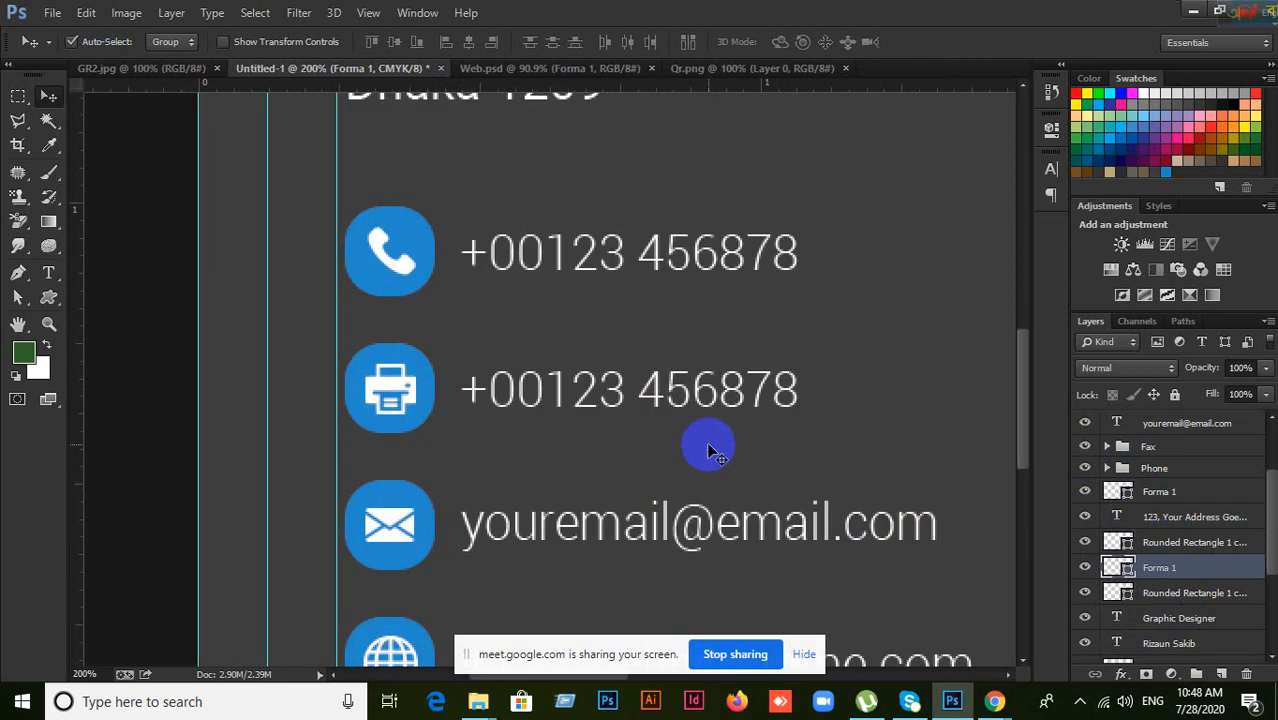
{"action": "scroll", "coordinate": [703, 468], "scroll_direction": "down", "scroll_amount": 2}
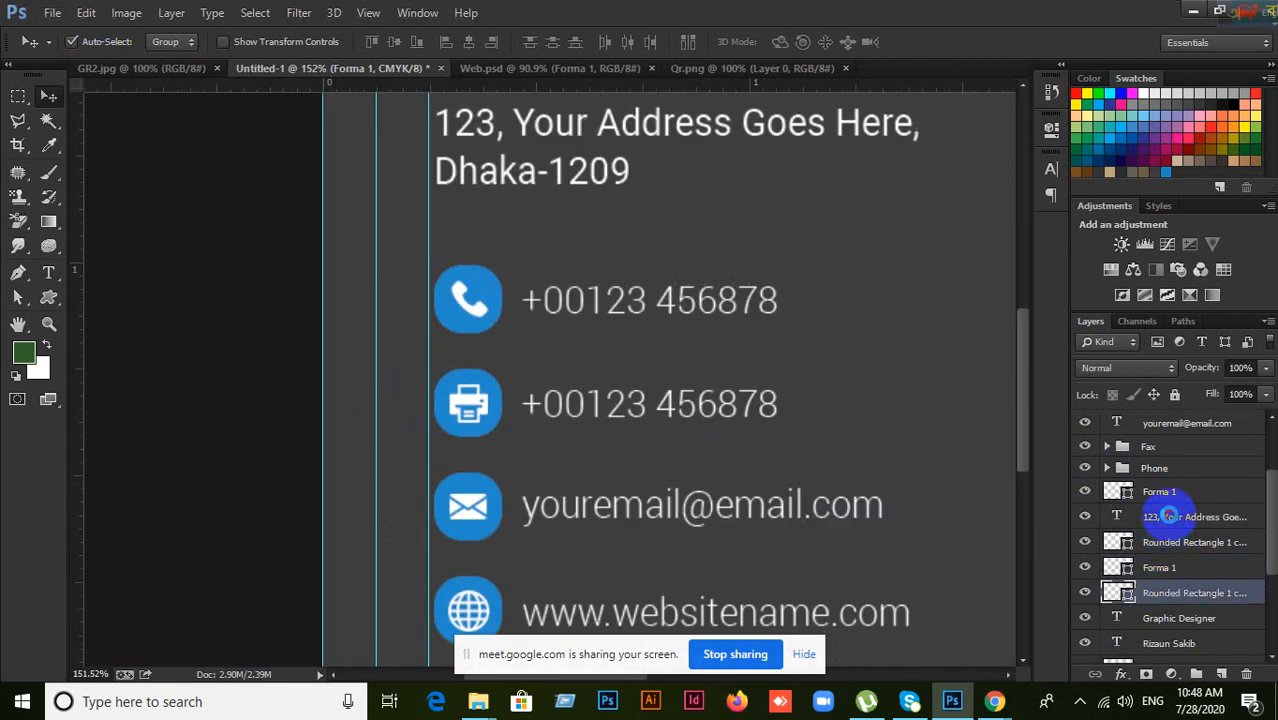
{"action": "left_click", "coordinate": [1168, 516]}
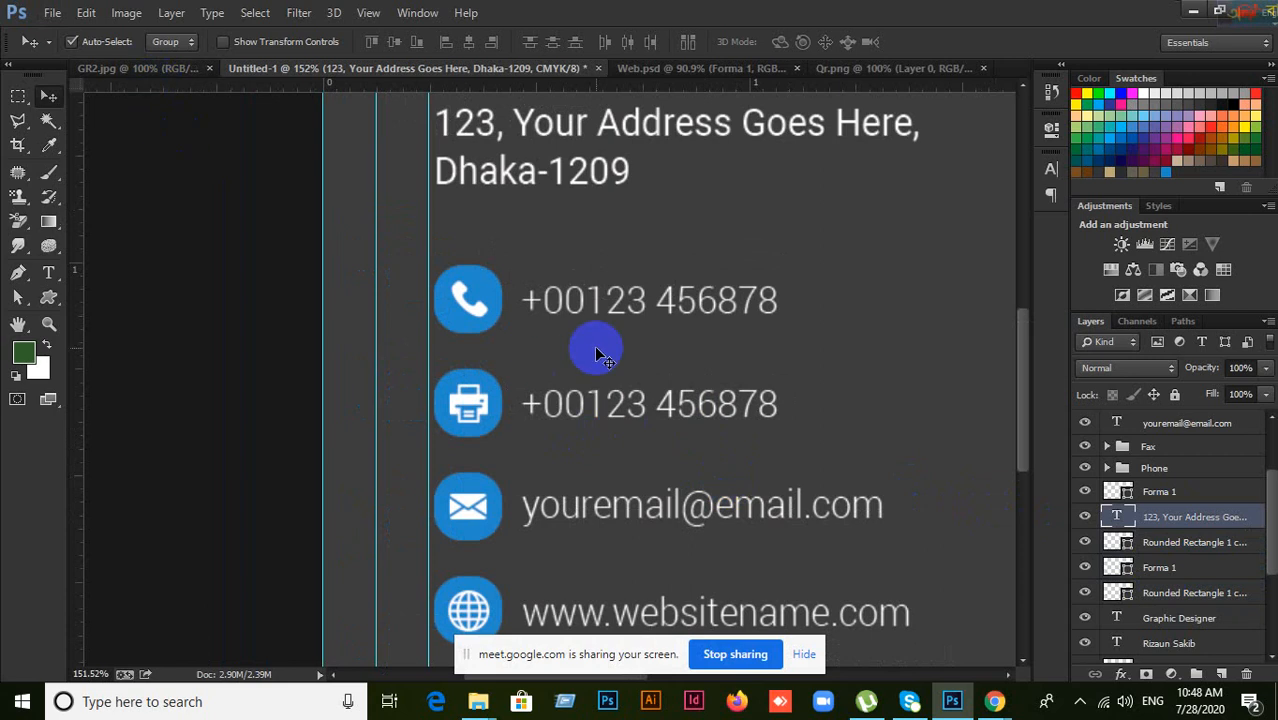
{"action": "left_click", "coordinate": [72, 41]}
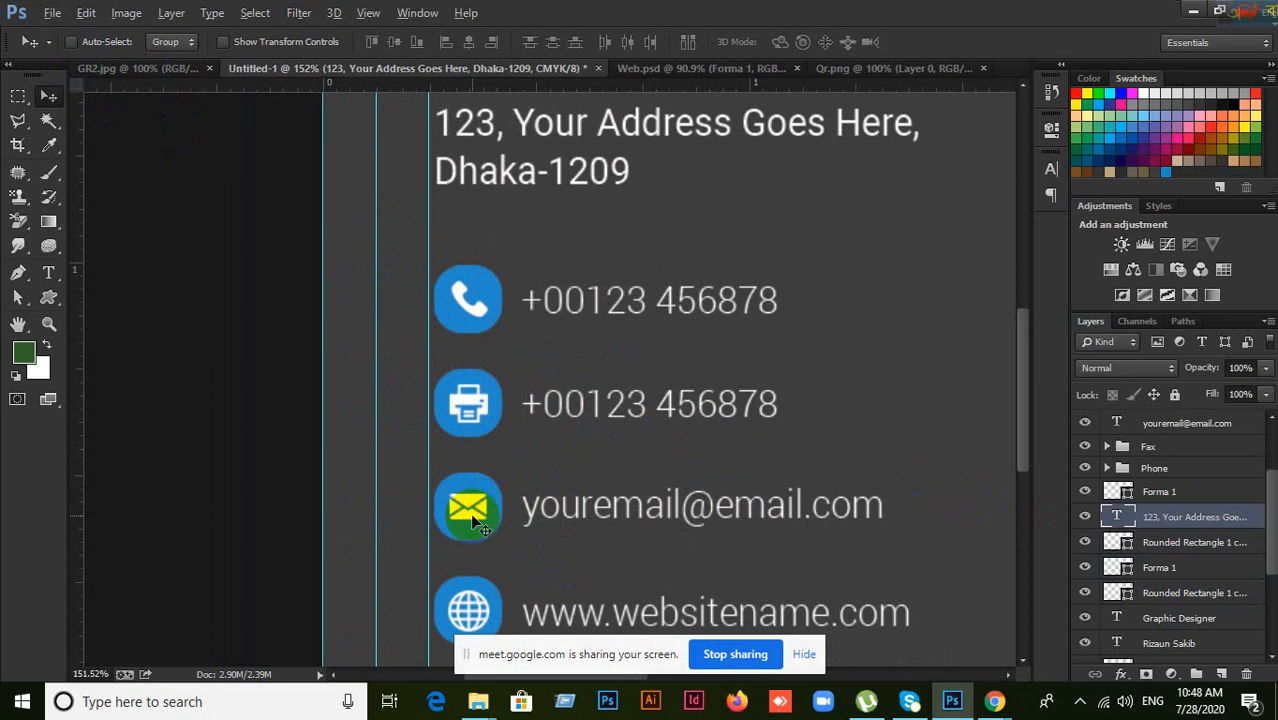
{"action": "scroll", "coordinate": [478, 523], "scroll_direction": "up", "scroll_amount": 3}
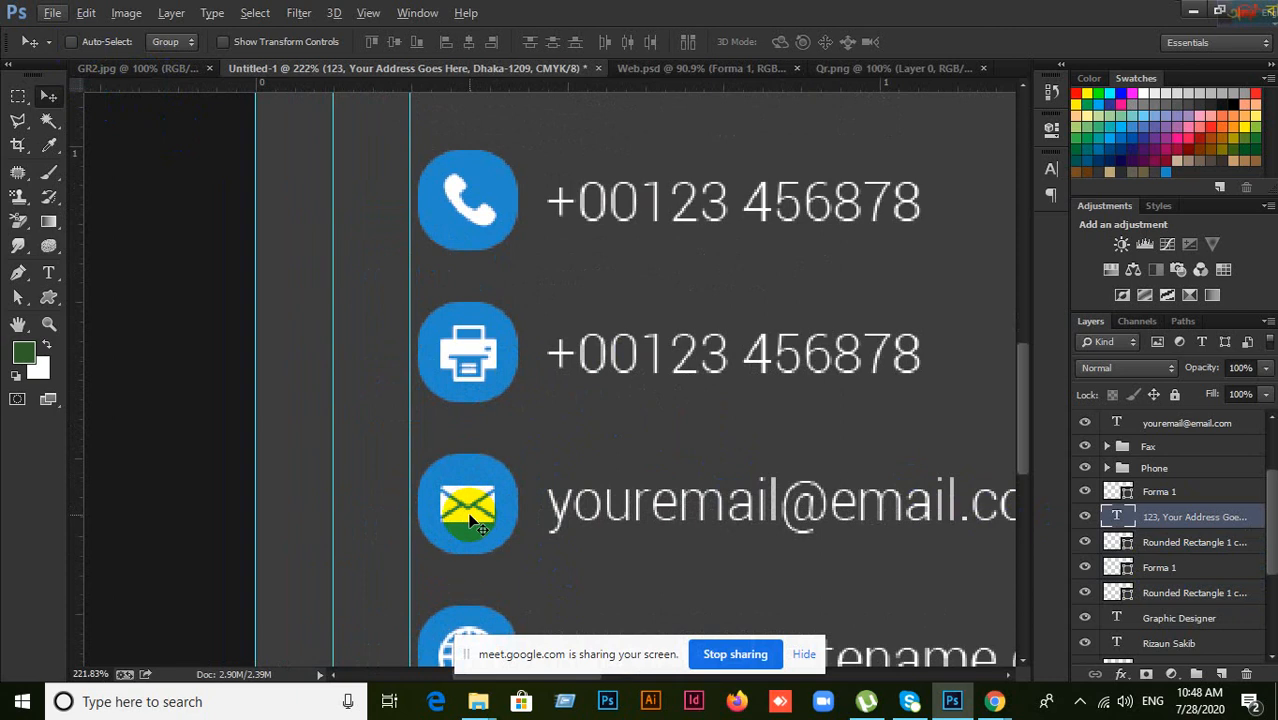
Step: Inspect the layers under the envelope icon and toggle the Fax group's visibility to check it
{"action": "right_click", "coordinate": [471, 521]}
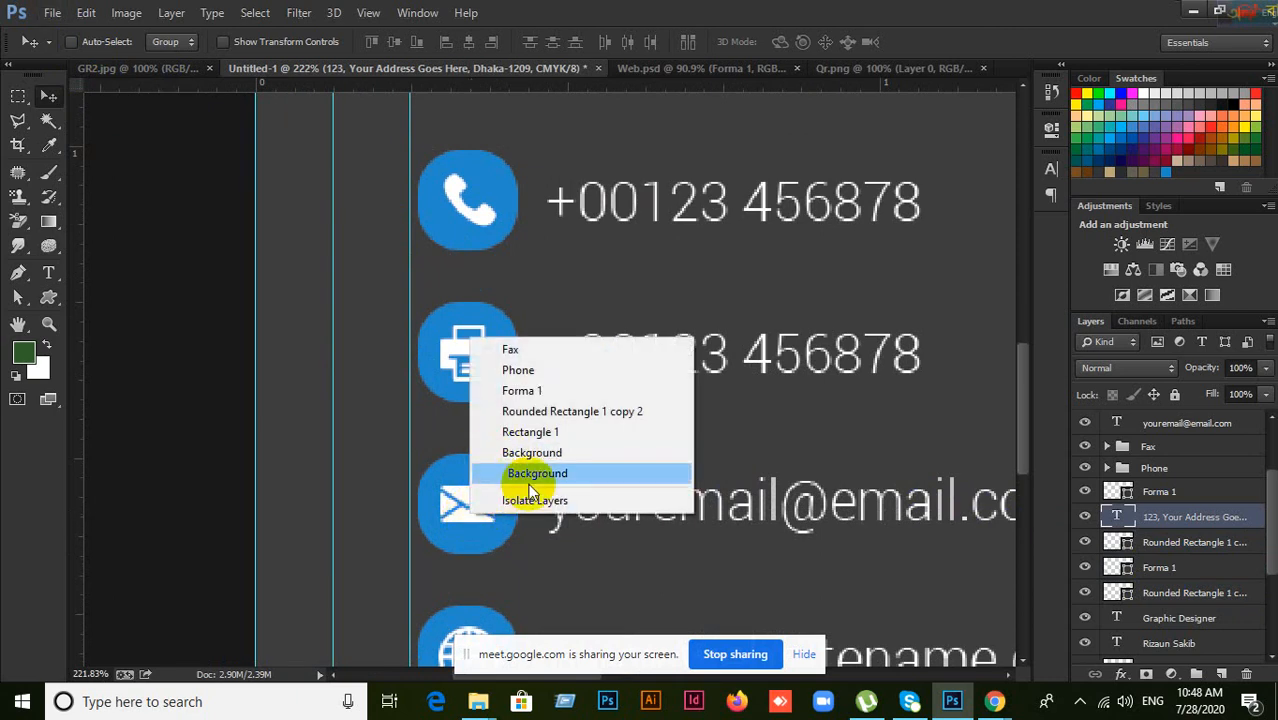
{"action": "left_click", "coordinate": [513, 351]}
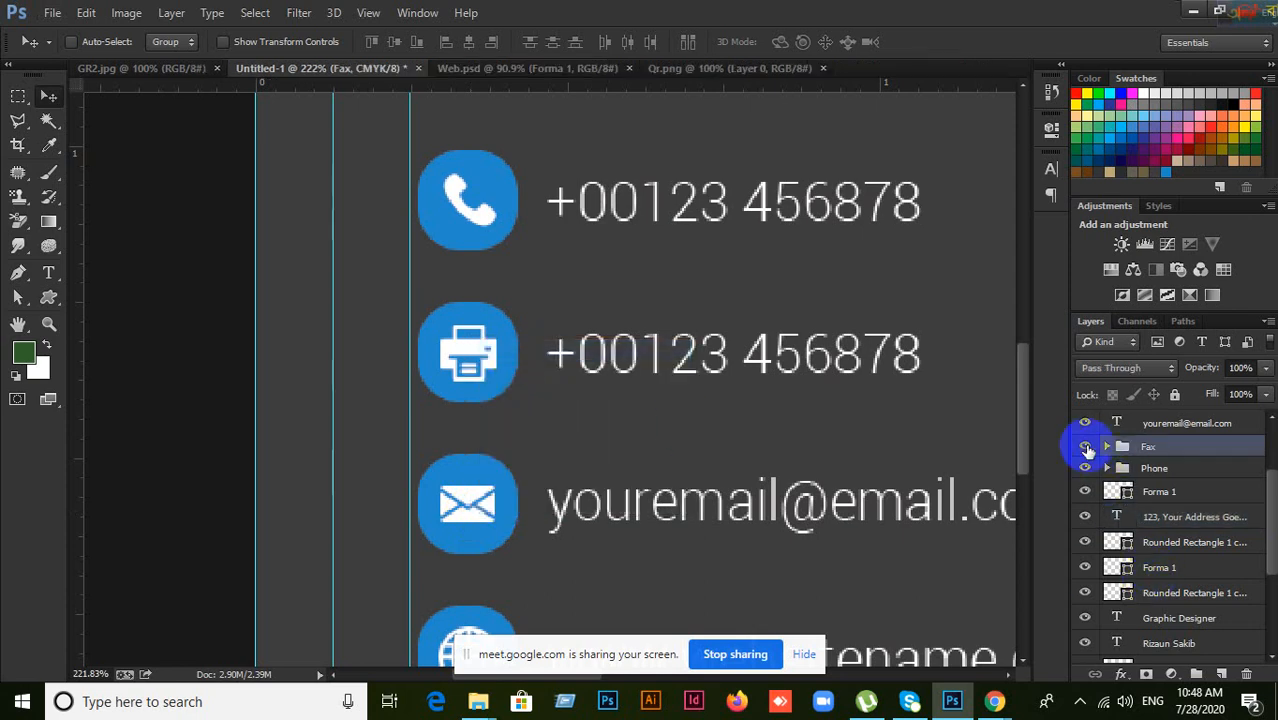
{"action": "left_click", "coordinate": [1085, 446]}
{"action": "left_click", "coordinate": [1085, 446]}
{"action": "left_click", "coordinate": [482, 513]}
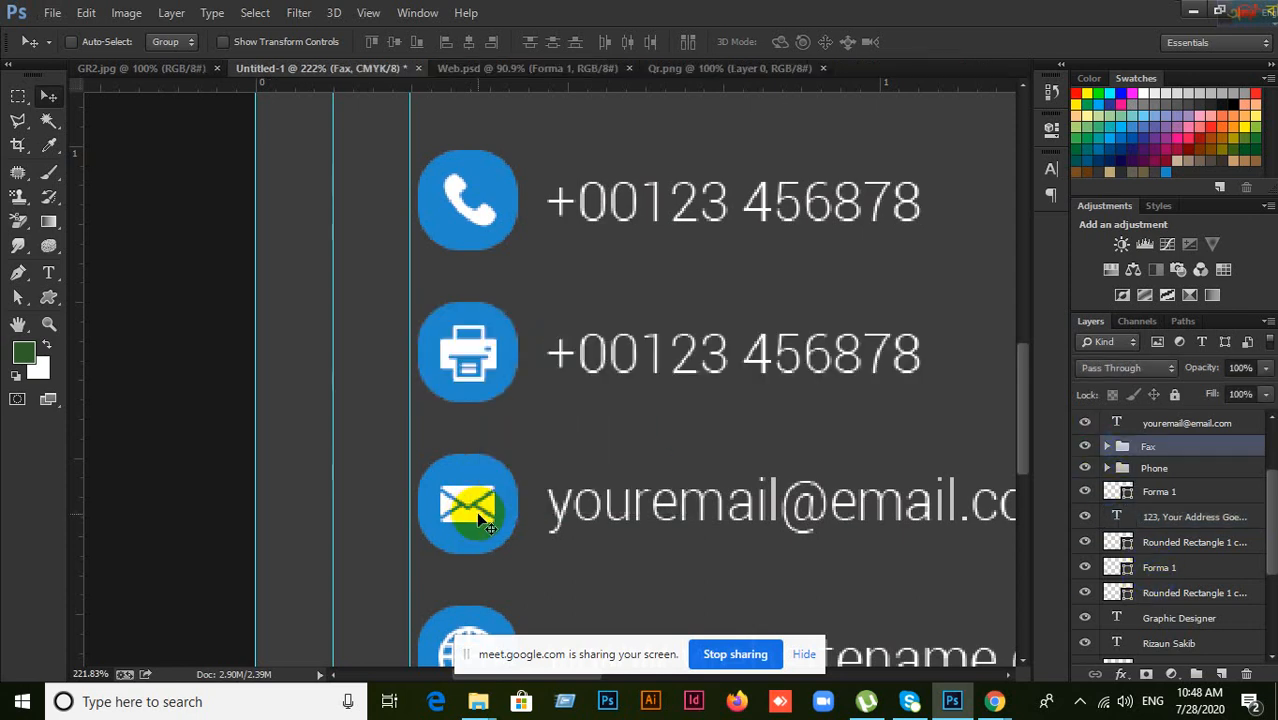
Step: Set Auto-Select to pick single layers and identify the envelope icon's Forma 1 layer
{"action": "right_click", "coordinate": [477, 513]}
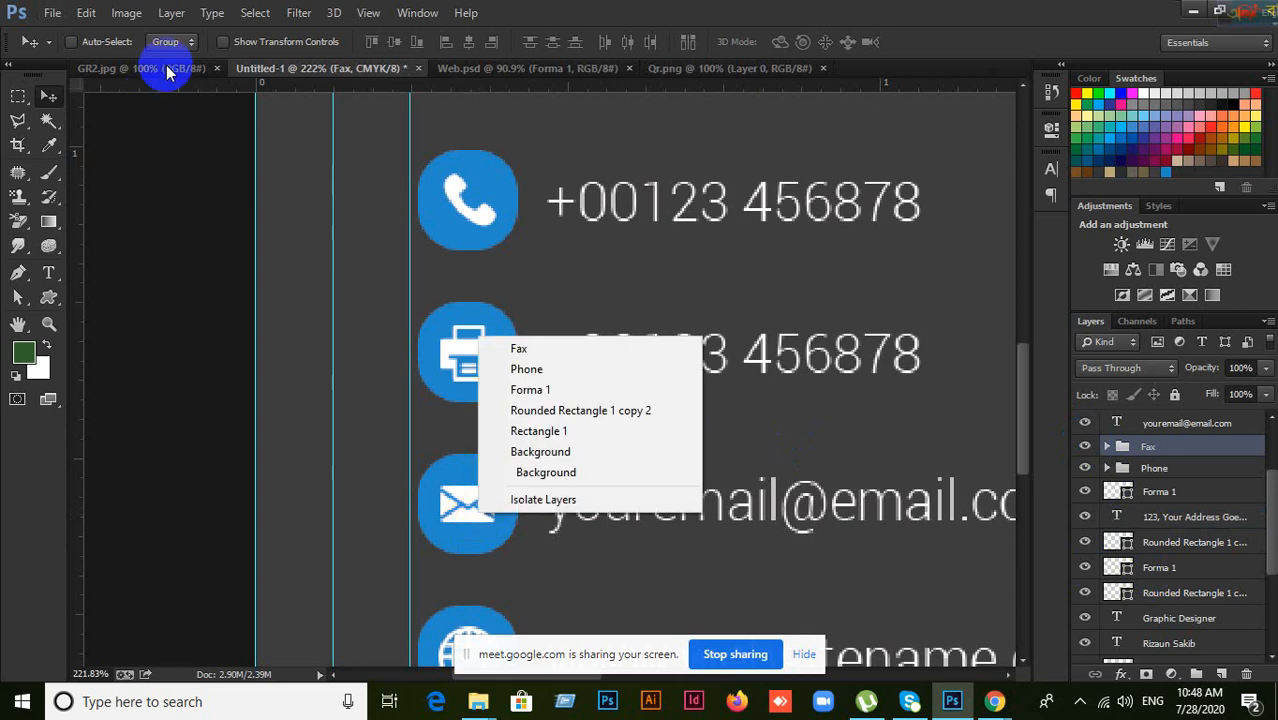
{"action": "left_click", "coordinate": [184, 48]}
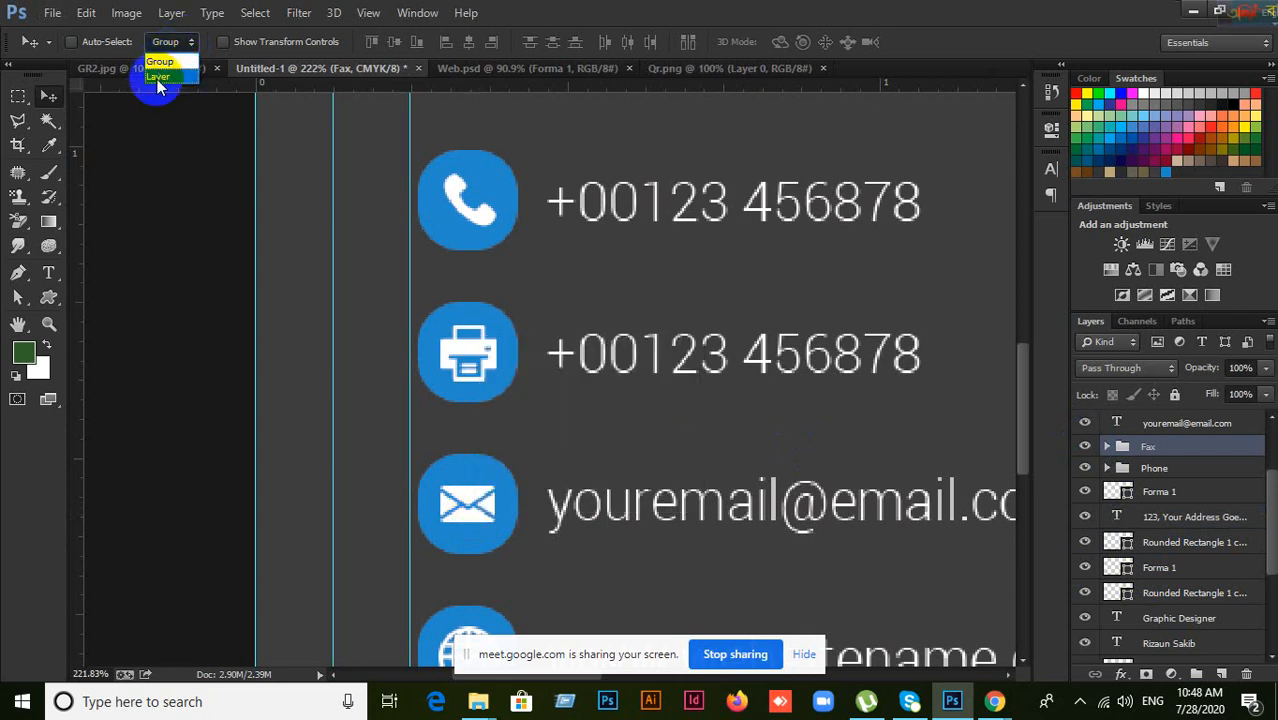
{"action": "left_click", "coordinate": [157, 79]}
{"action": "right_click", "coordinate": [477, 517]}
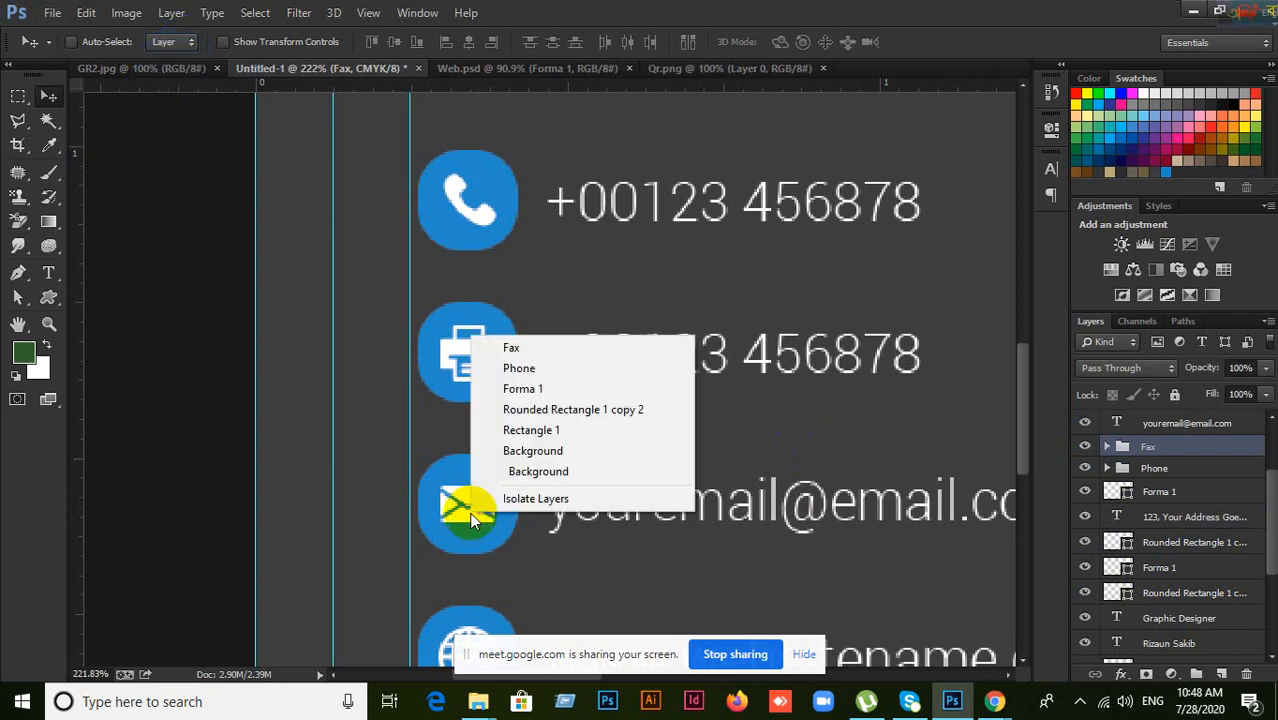
{"action": "left_click", "coordinate": [471, 513]}
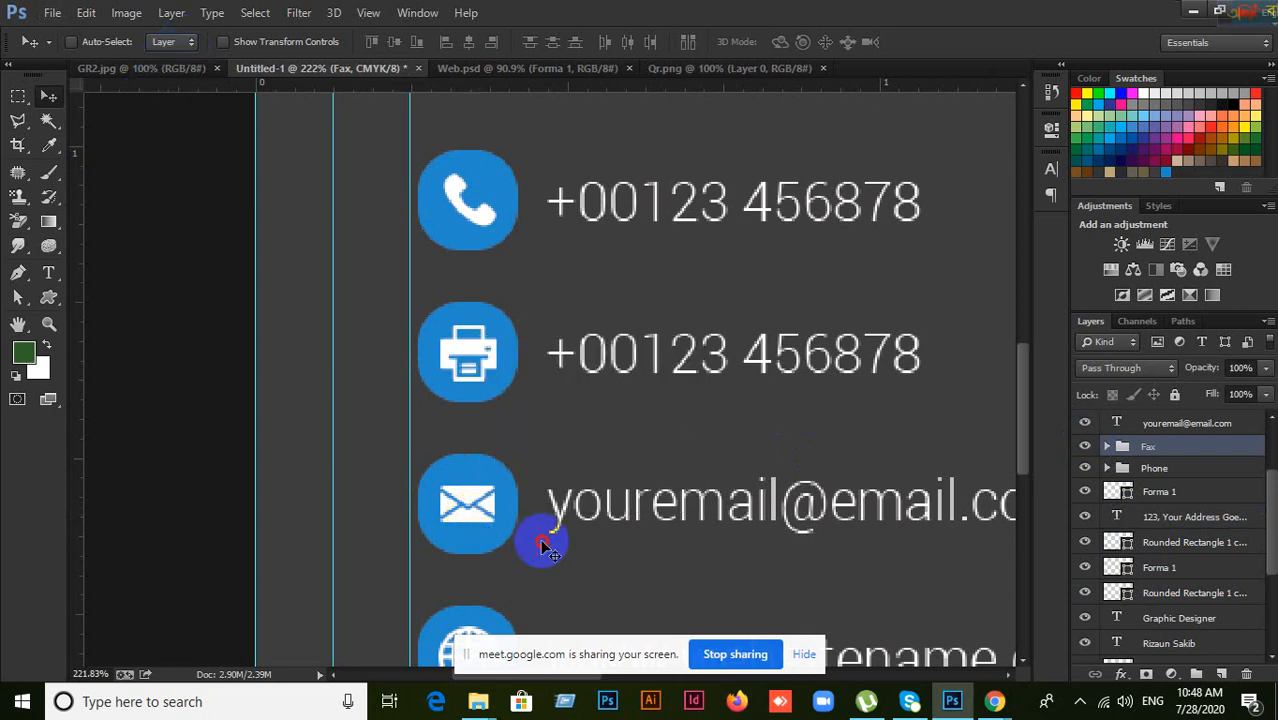
{"action": "right_click", "coordinate": [472, 516]}
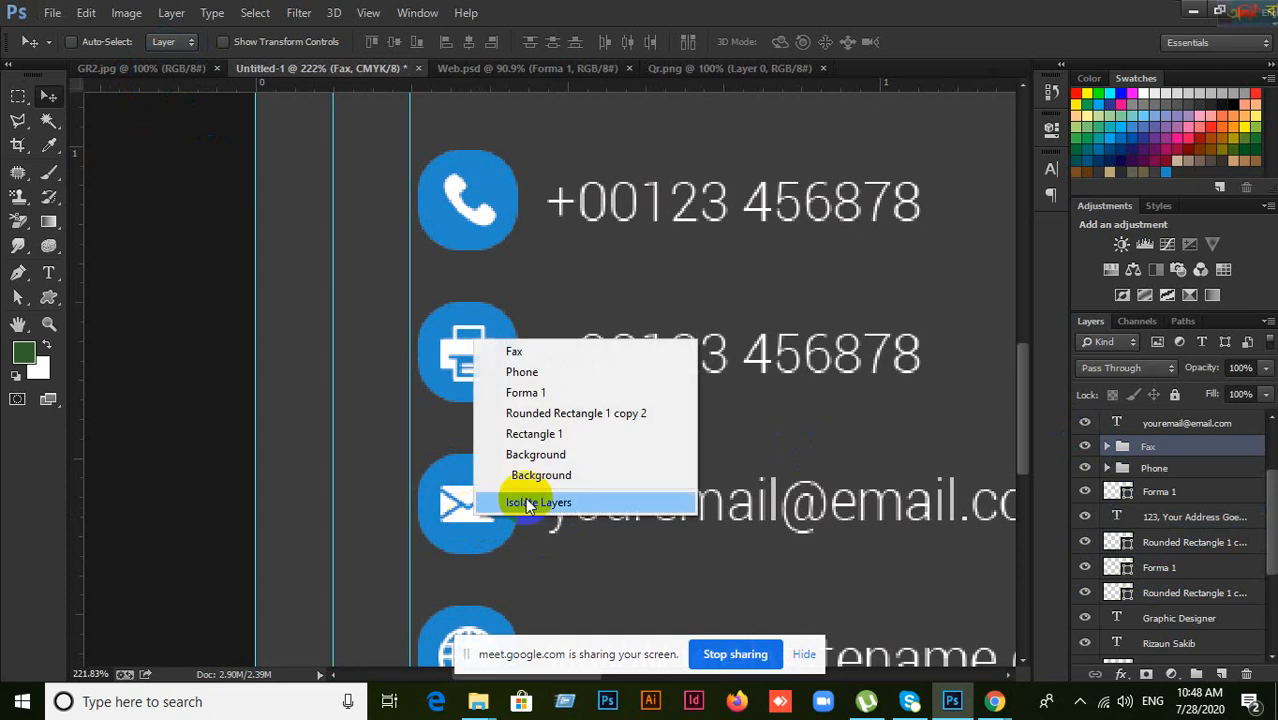
{"action": "left_click", "coordinate": [524, 394]}
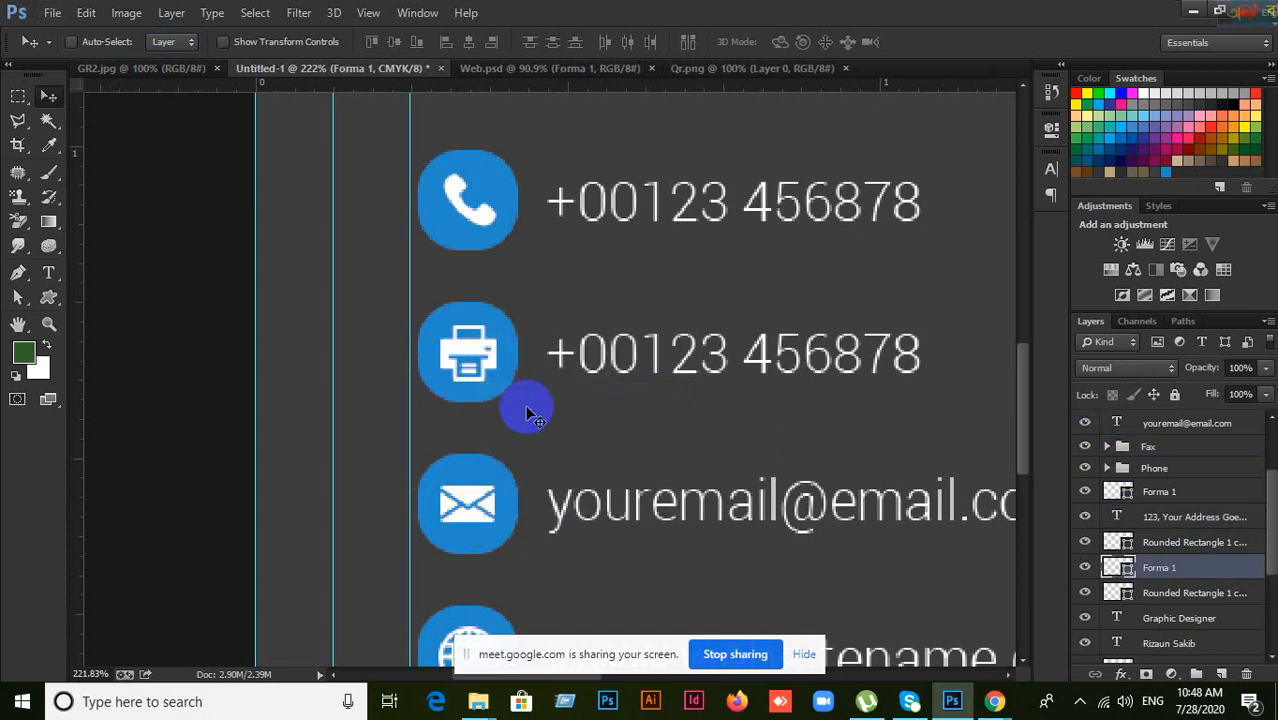
{"action": "left_click", "coordinate": [1084, 567]}
{"action": "left_click", "coordinate": [1084, 567]}
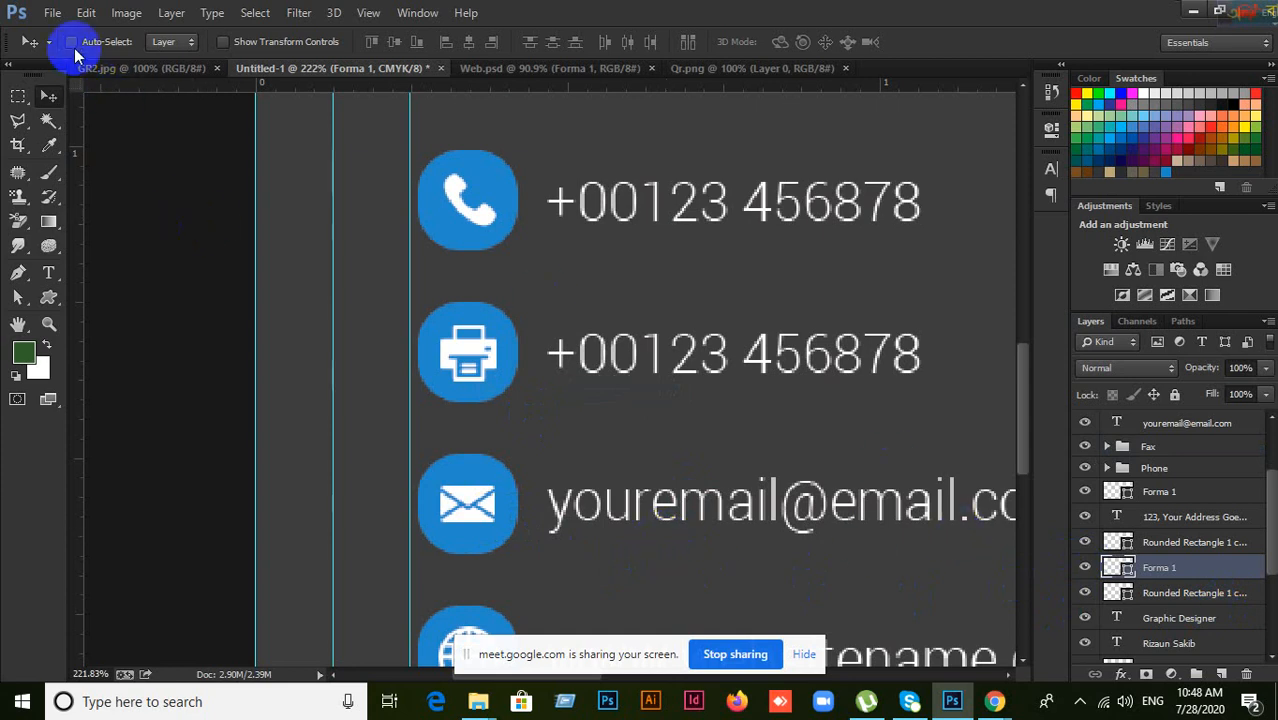
Step: Regroup the printer icon, its rounded background and fax number, removing the extra nested group
{"action": "scroll", "coordinate": [598, 488], "scroll_direction": "up", "scroll_amount": 1}
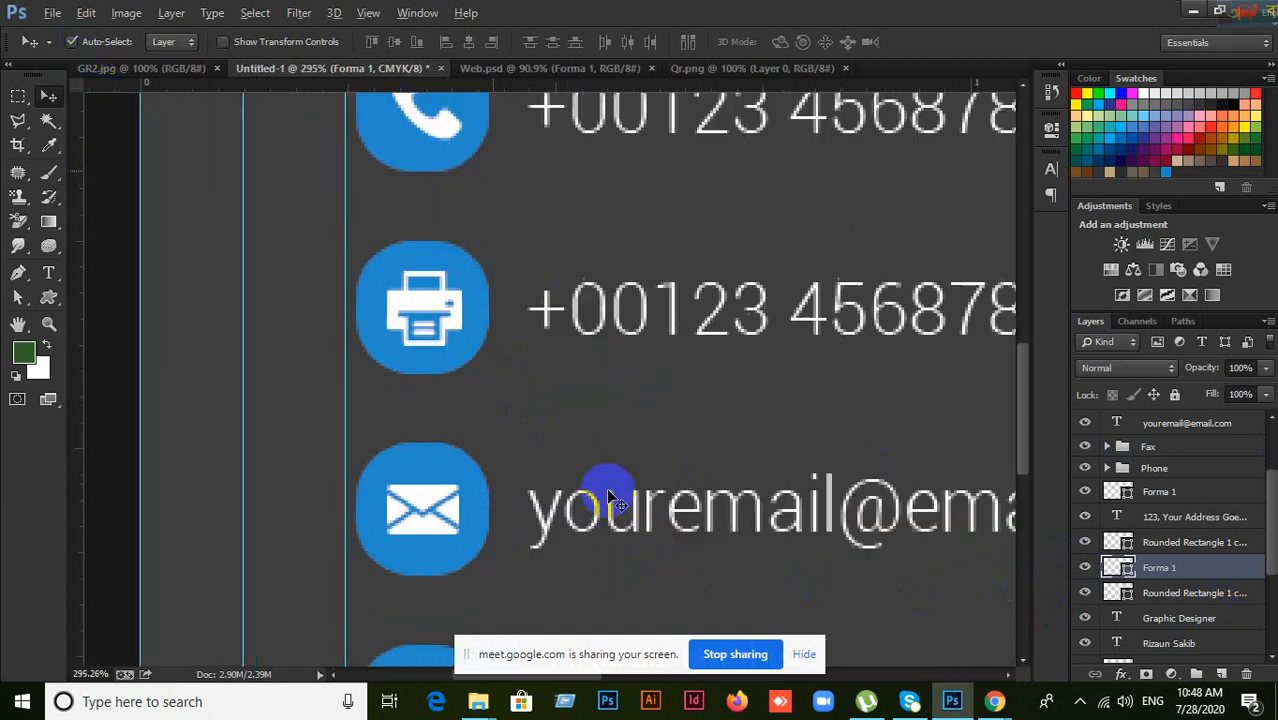
{"action": "left_click", "coordinate": [459, 337]}
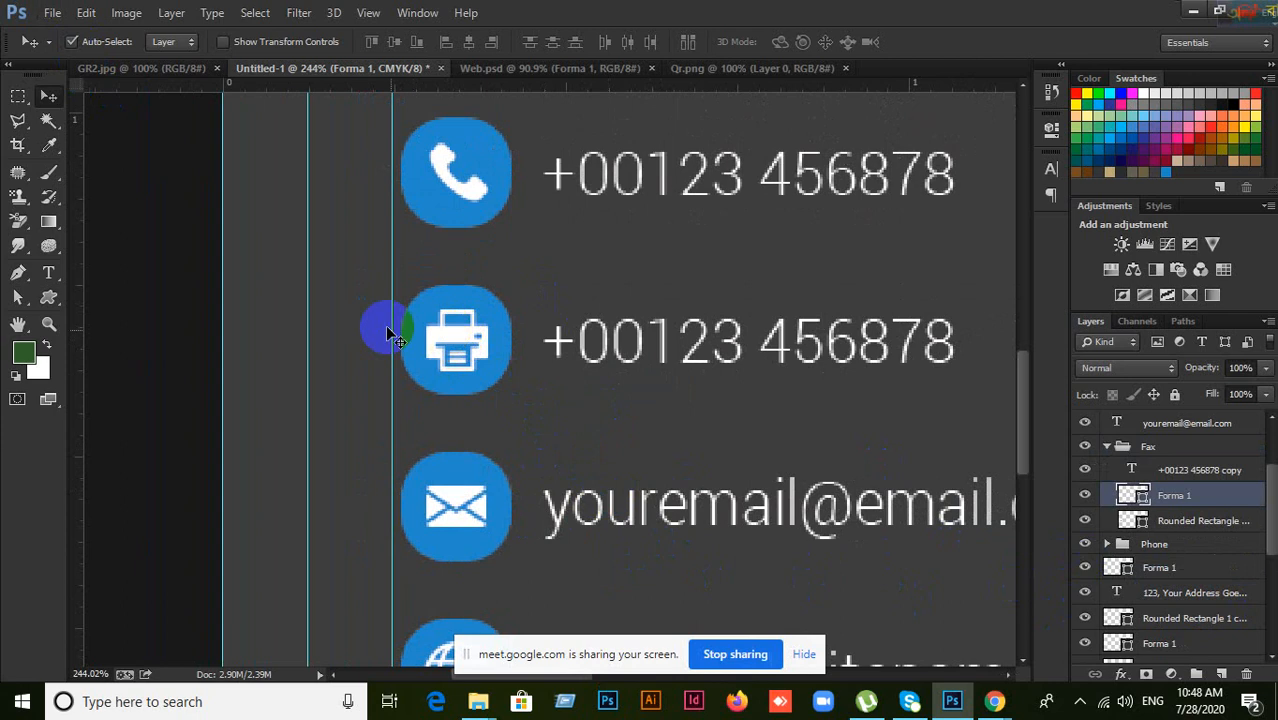
{"action": "left_click", "coordinate": [485, 318], "text": "shift"}
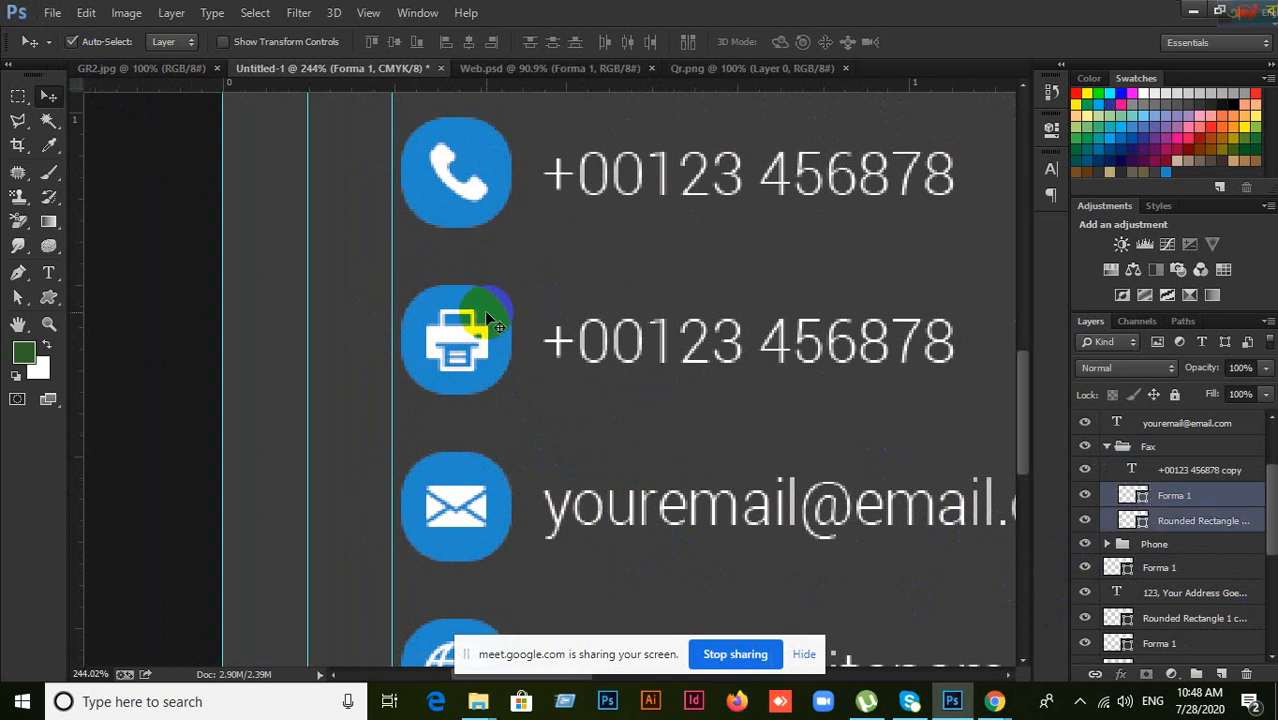
{"action": "left_click", "coordinate": [640, 345], "text": "shift"}
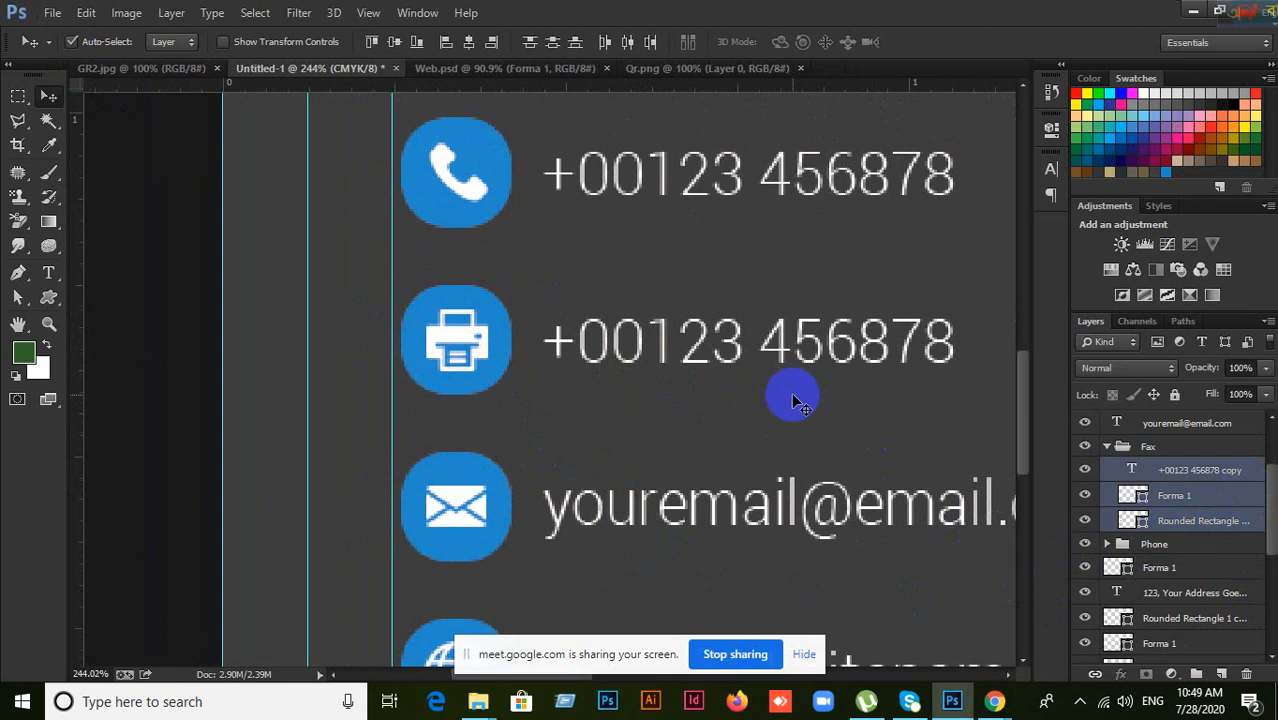
{"action": "key", "text": "ctrl+g"}
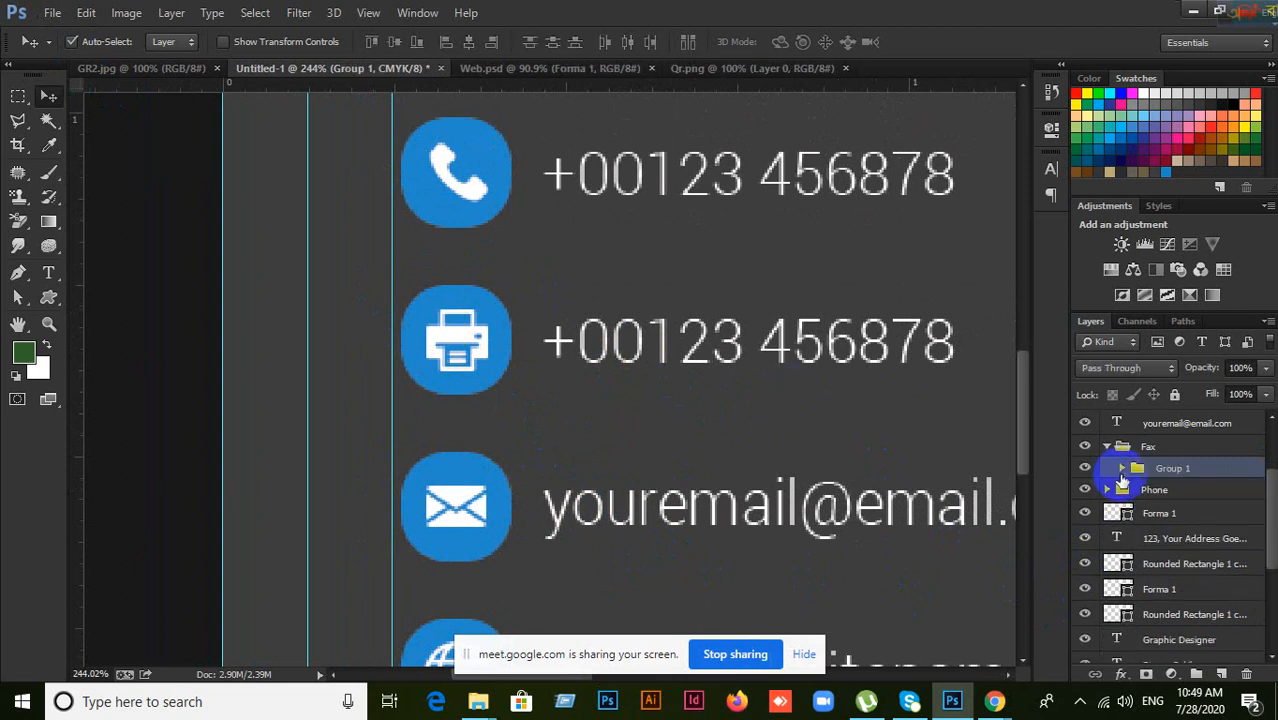
{"action": "key", "text": "ctrl+shift+g"}
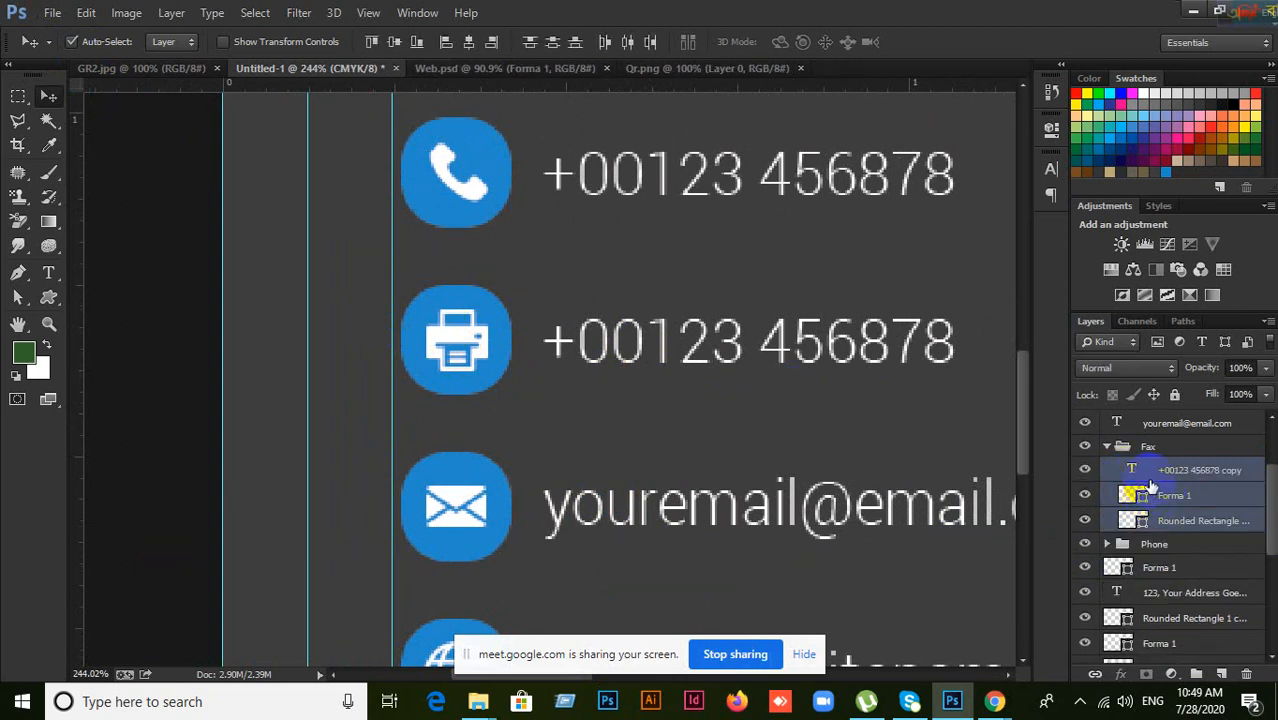
Step: Collapse the Fax and Phone folders and toggle their visibility to verify their contents
{"action": "left_click", "coordinate": [1114, 447]}
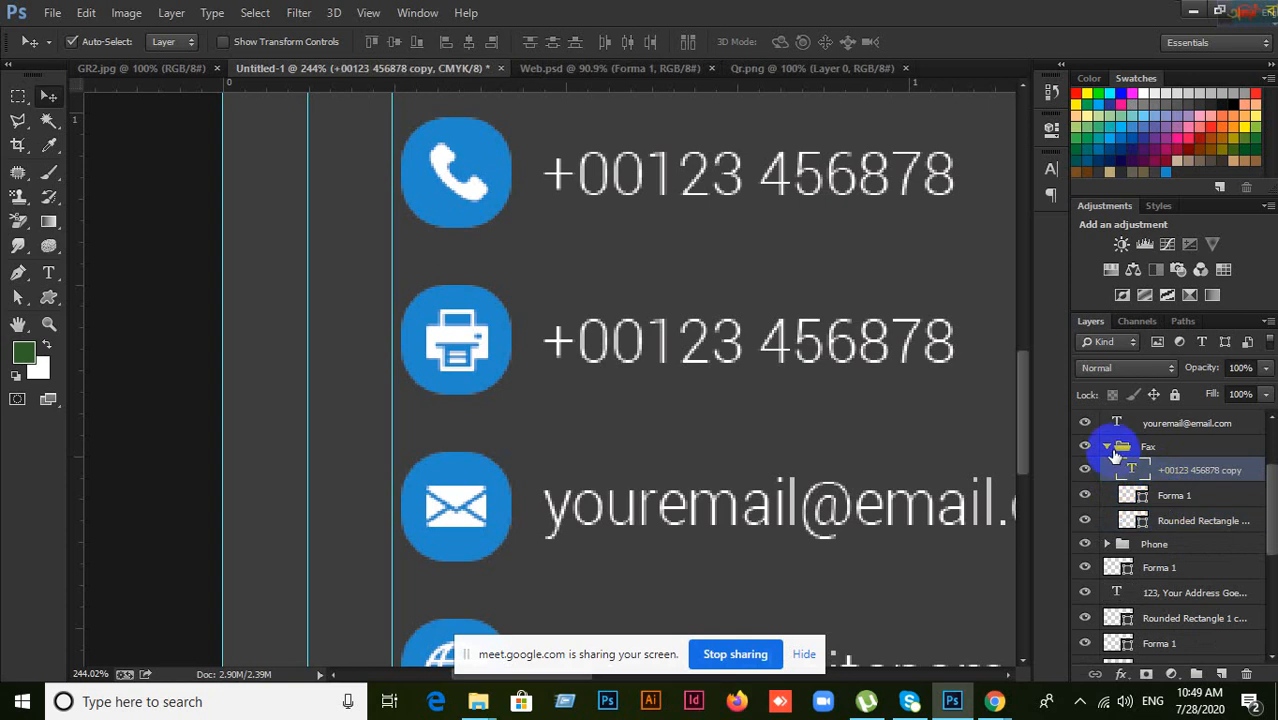
{"action": "left_click", "coordinate": [1107, 448]}
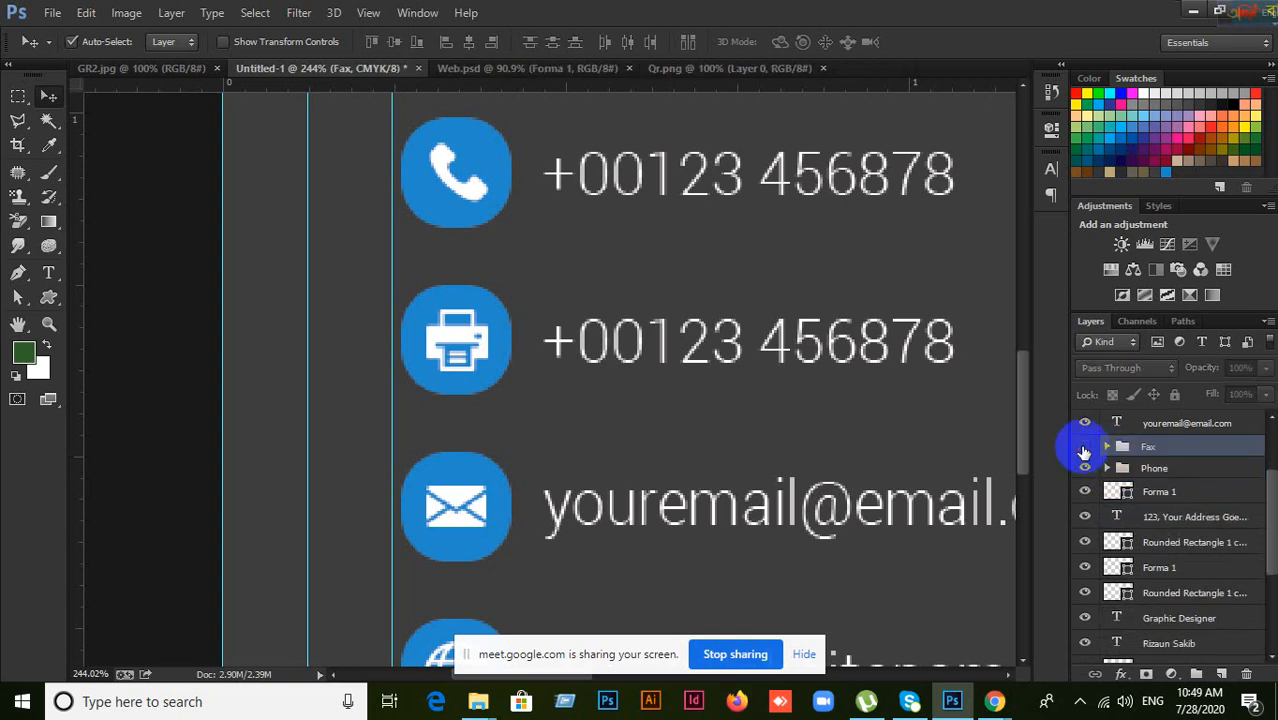
{"action": "left_click", "coordinate": [1084, 447]}
{"action": "left_click", "coordinate": [1084, 447]}
{"action": "left_click", "coordinate": [450, 168]}
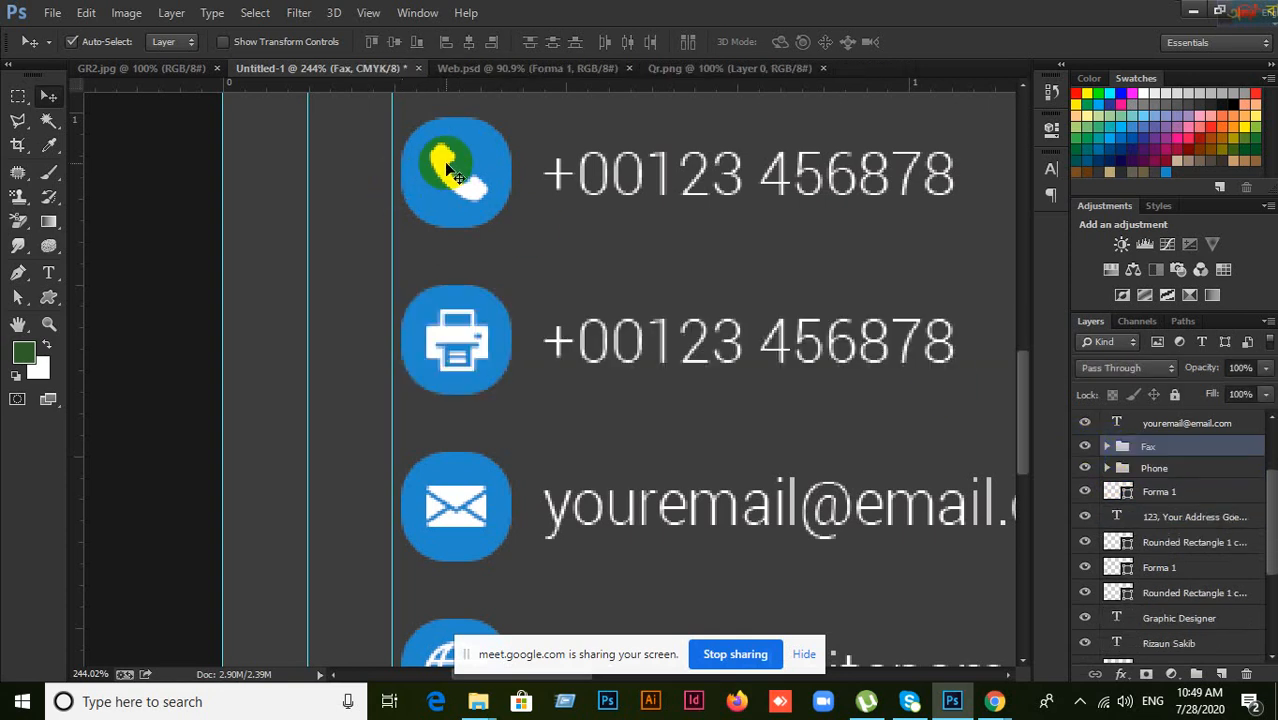
{"action": "left_click", "coordinate": [1135, 525]}
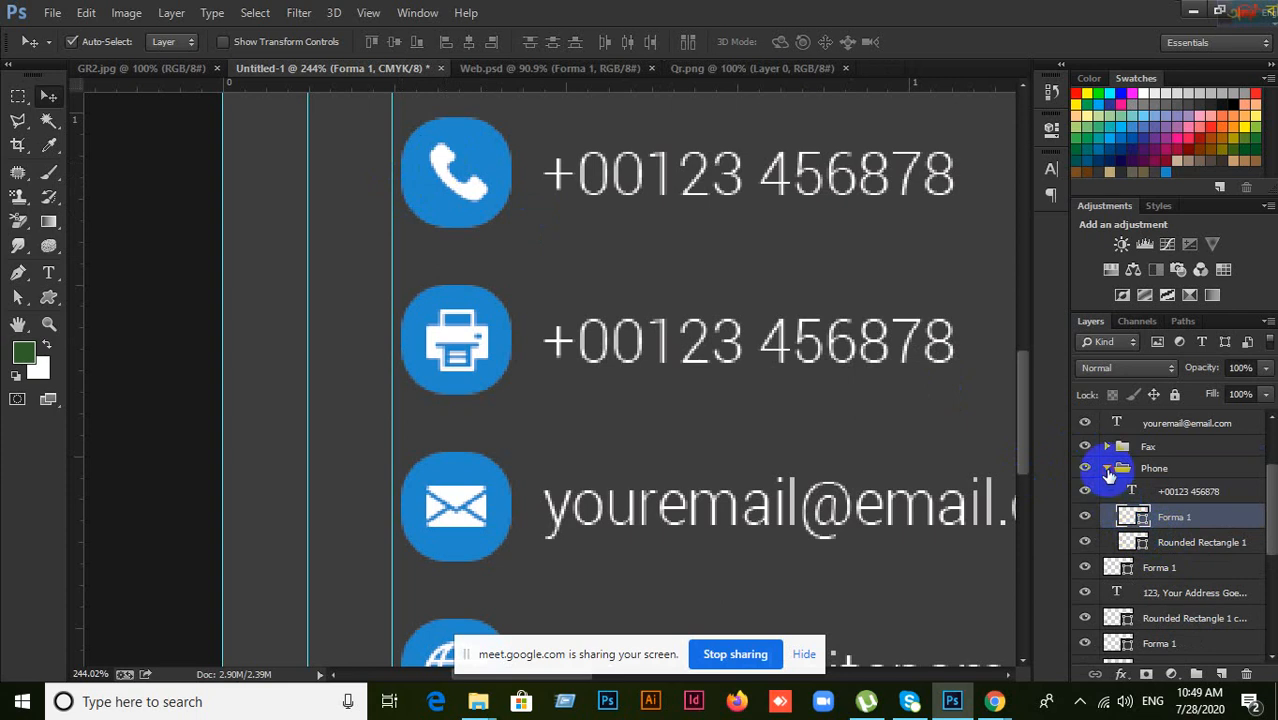
{"action": "left_click", "coordinate": [1108, 469]}
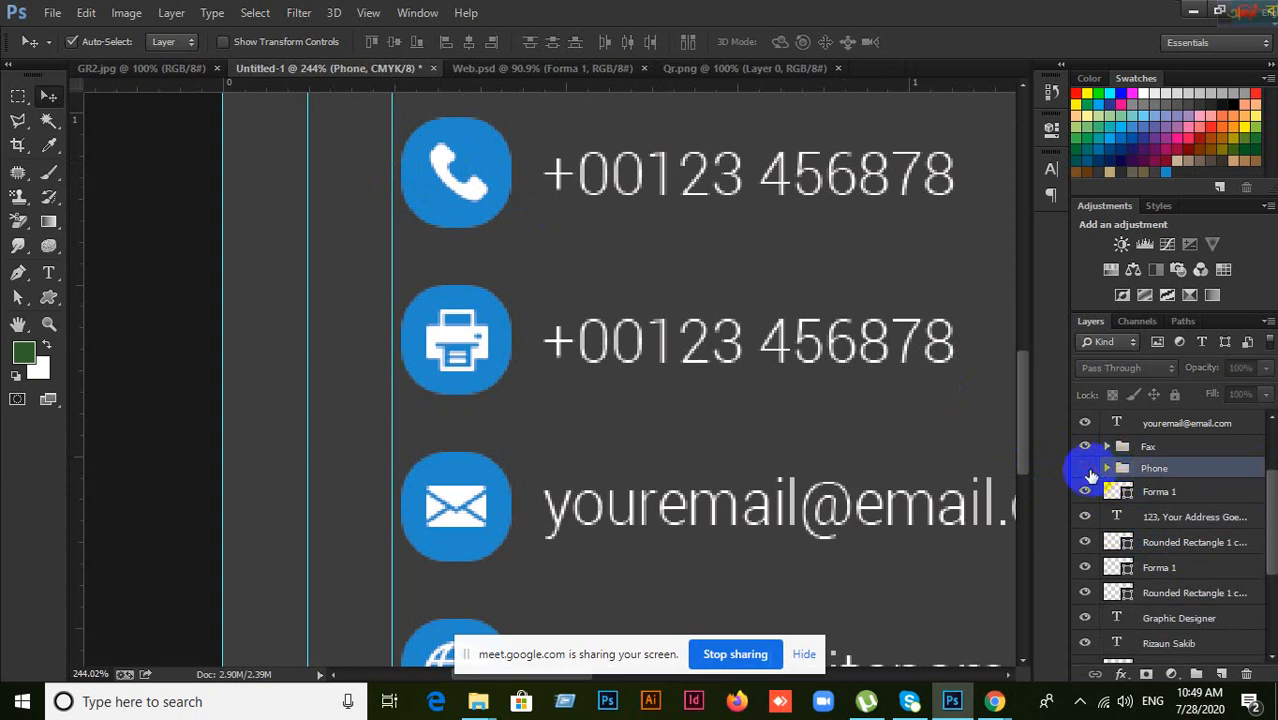
{"action": "left_click", "coordinate": [1085, 468]}
{"action": "left_click", "coordinate": [1085, 468]}
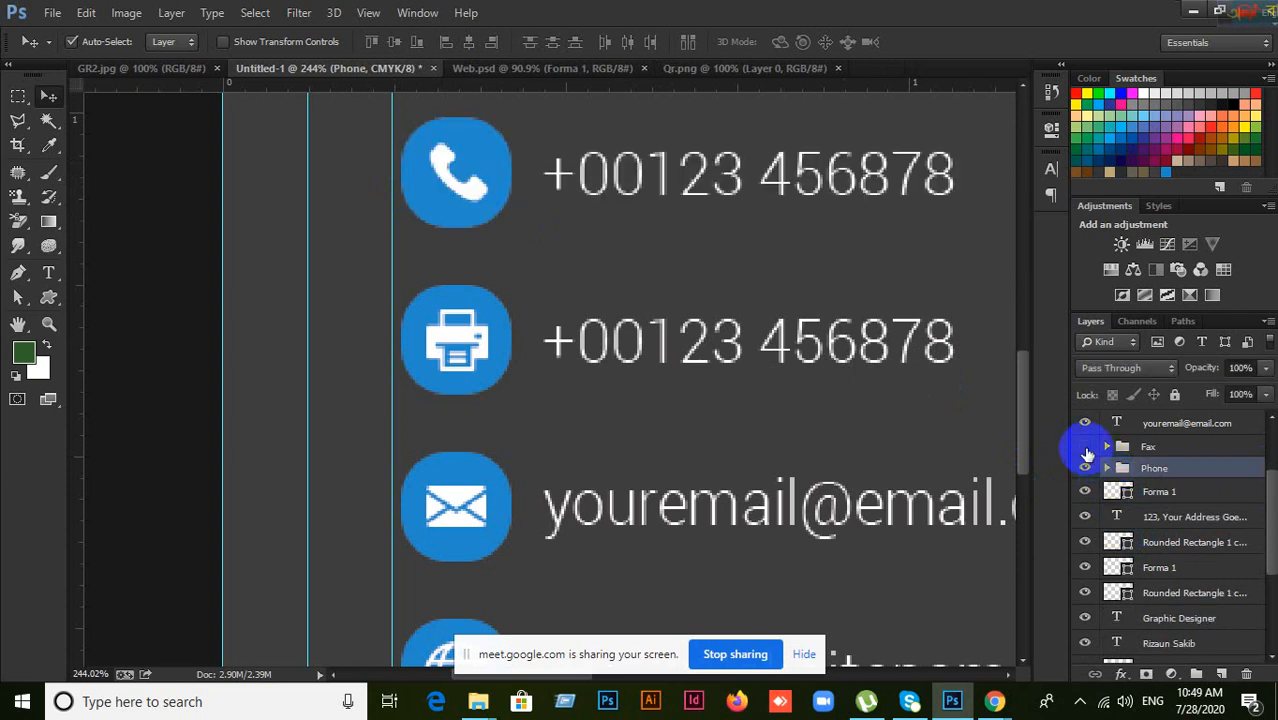
{"action": "left_click", "coordinate": [1086, 447]}
{"action": "left_click", "coordinate": [1086, 447]}
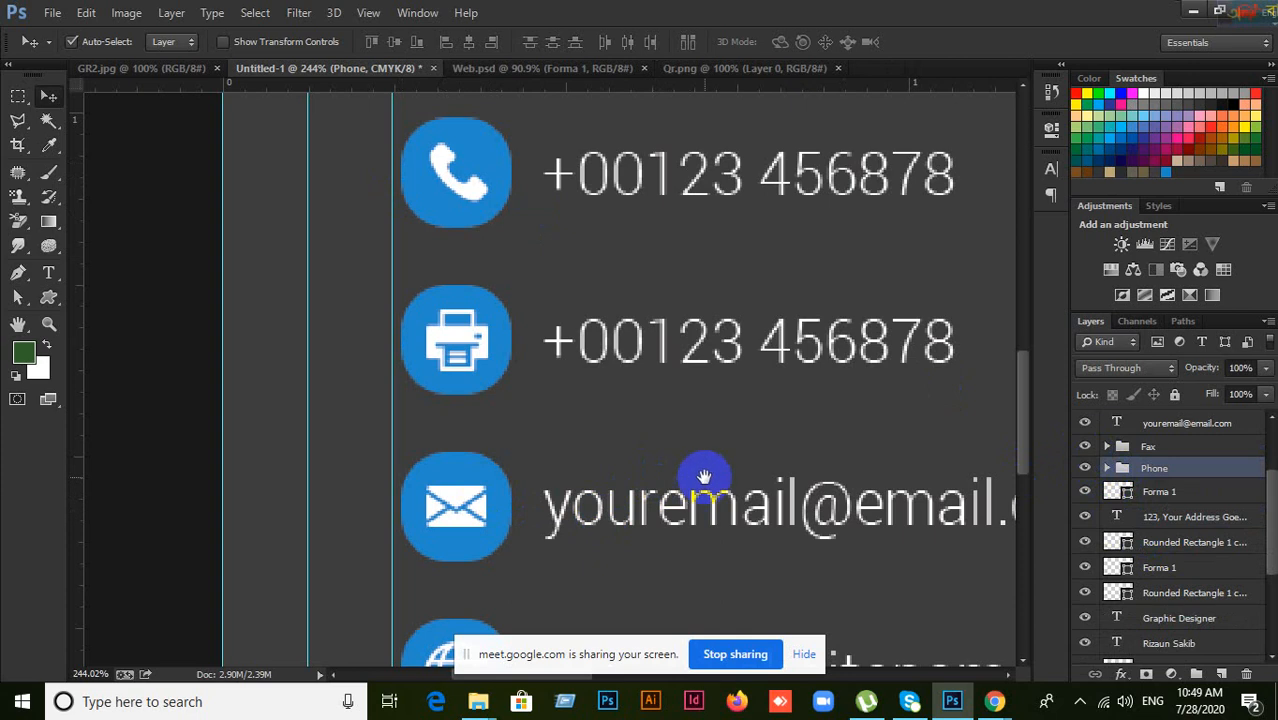
{"action": "left_click_drag", "start_coordinate": [704, 477], "coordinate": [653, 305]}
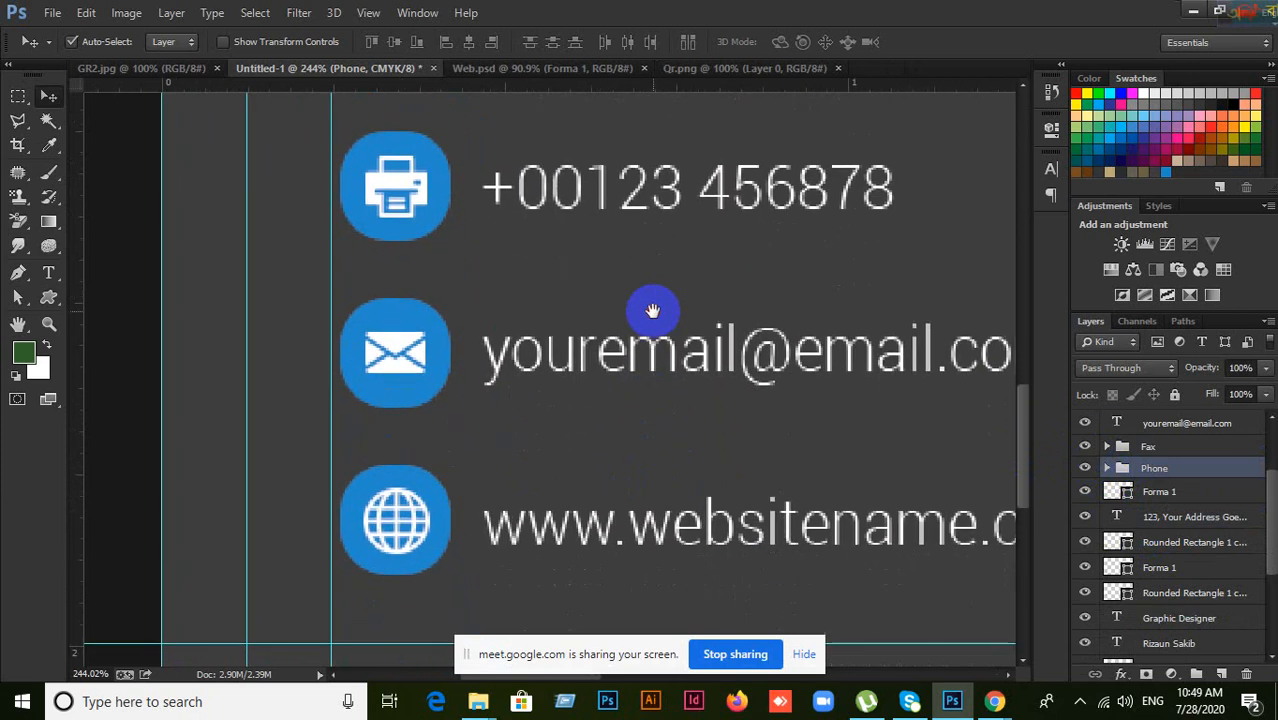
Step: Group the envelope icon, its blue rounded square and the email text, naming the folder Email
{"action": "left_click", "coordinate": [400, 371]}
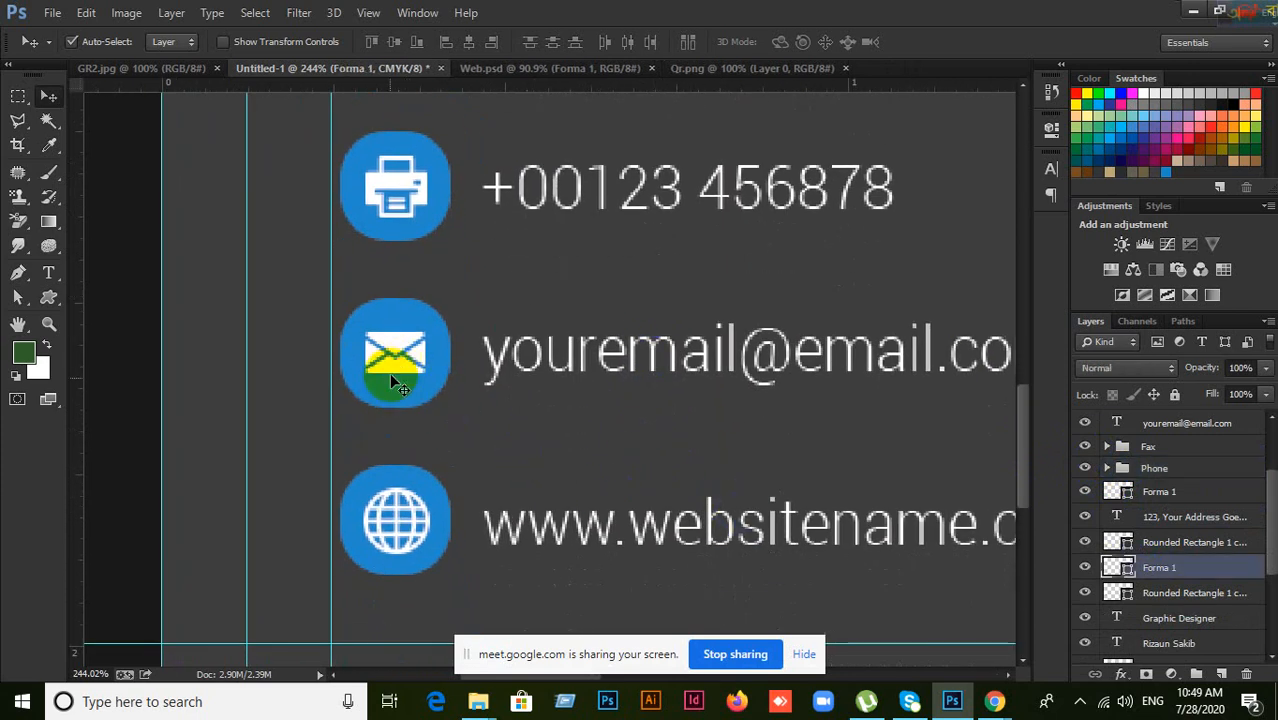
{"action": "left_click", "coordinate": [390, 388], "text": "shift"}
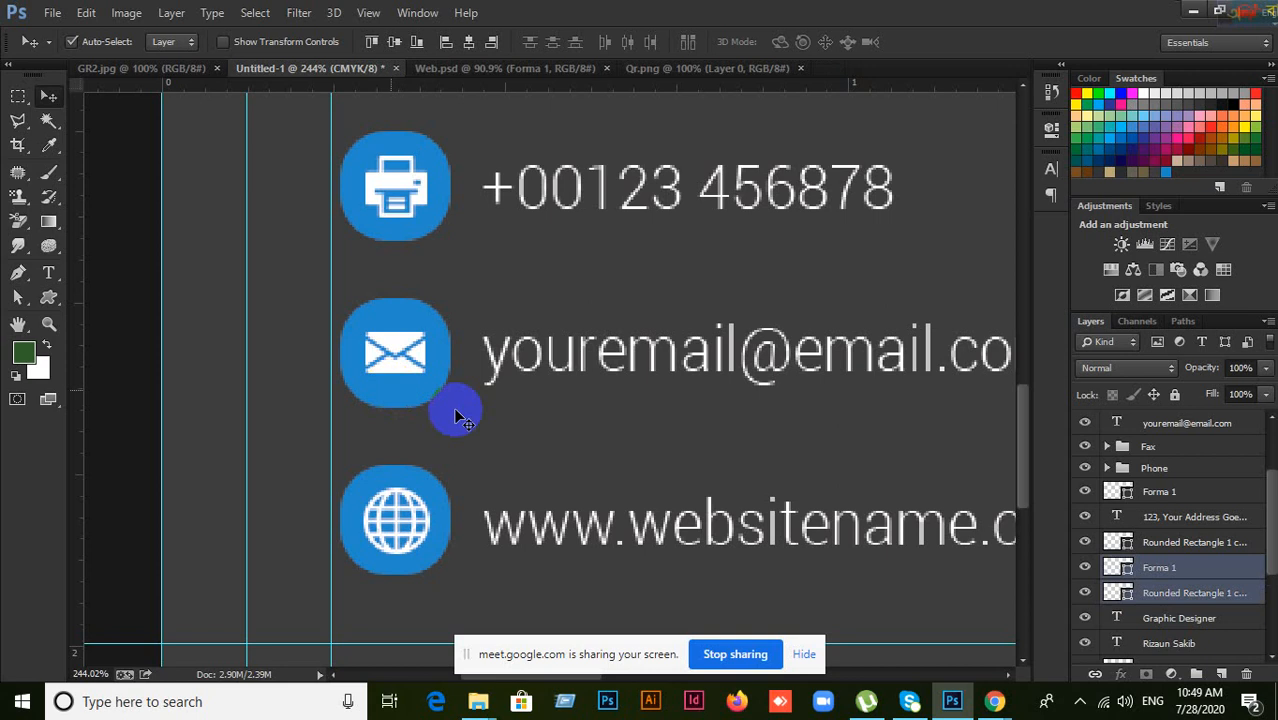
{"action": "left_click", "coordinate": [565, 373], "text": "shift"}
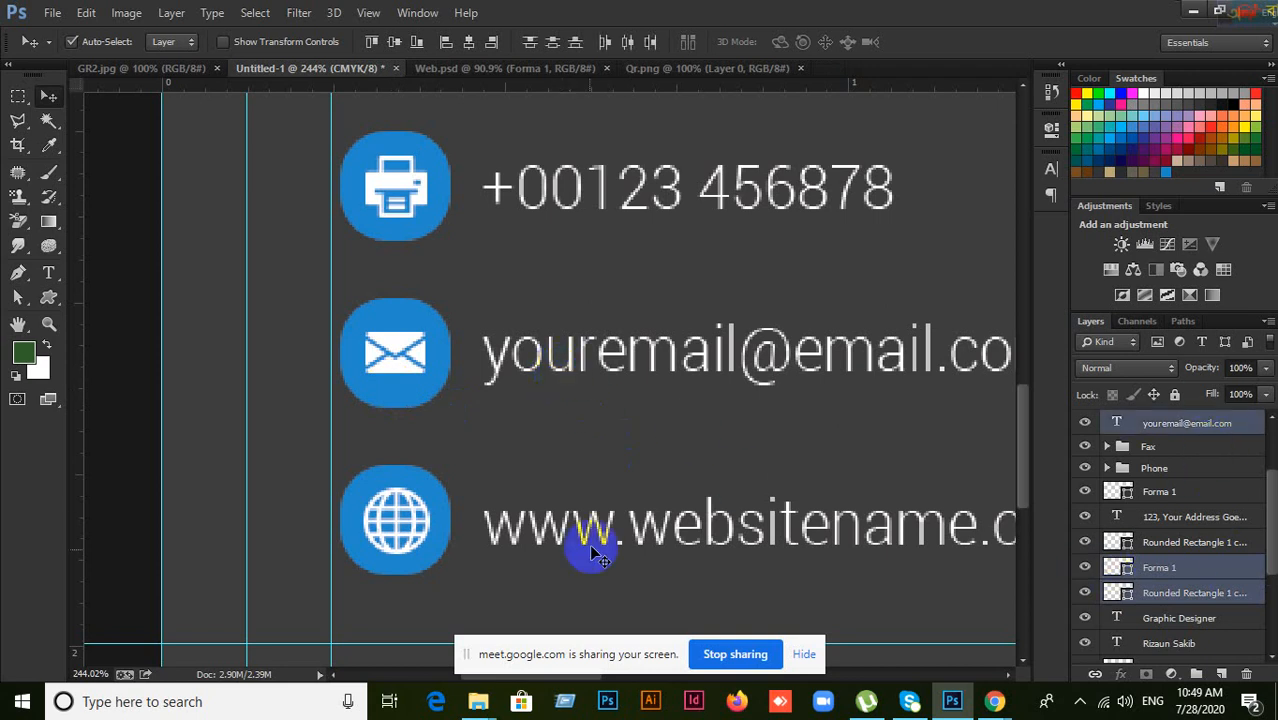
{"action": "key", "text": "ctrl+g"}
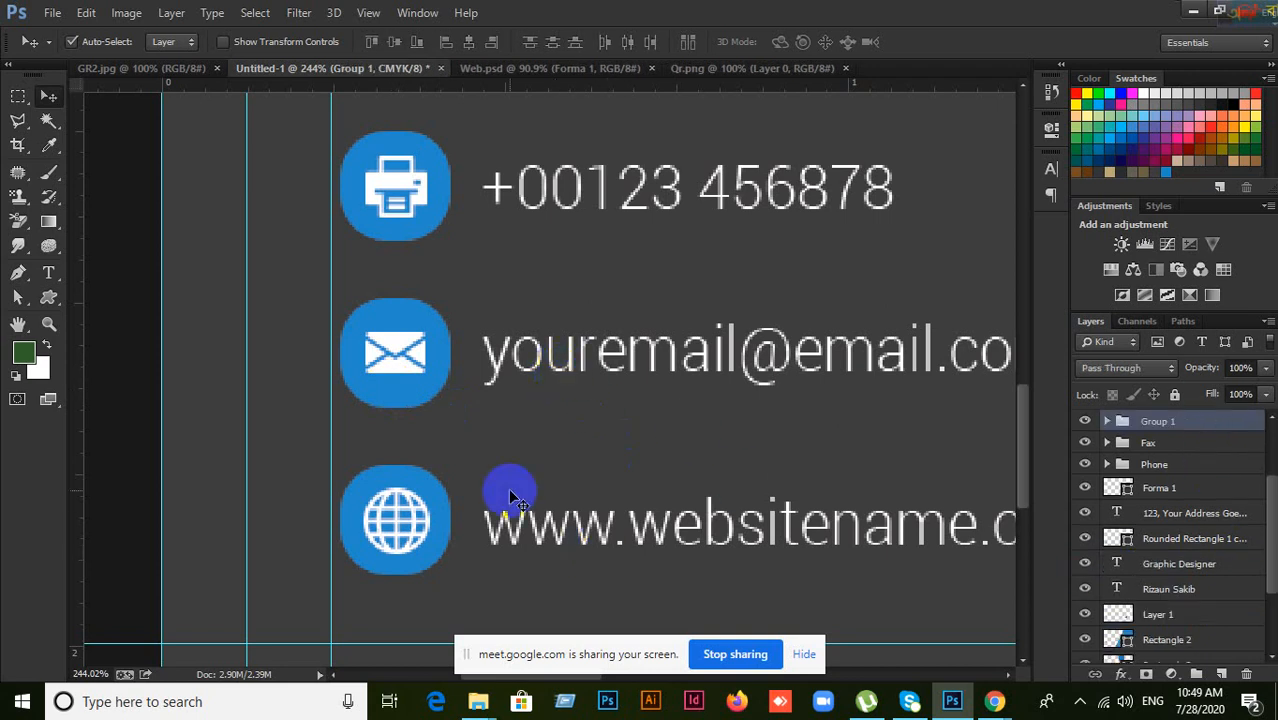
{"action": "double_click", "coordinate": [1171, 425]}
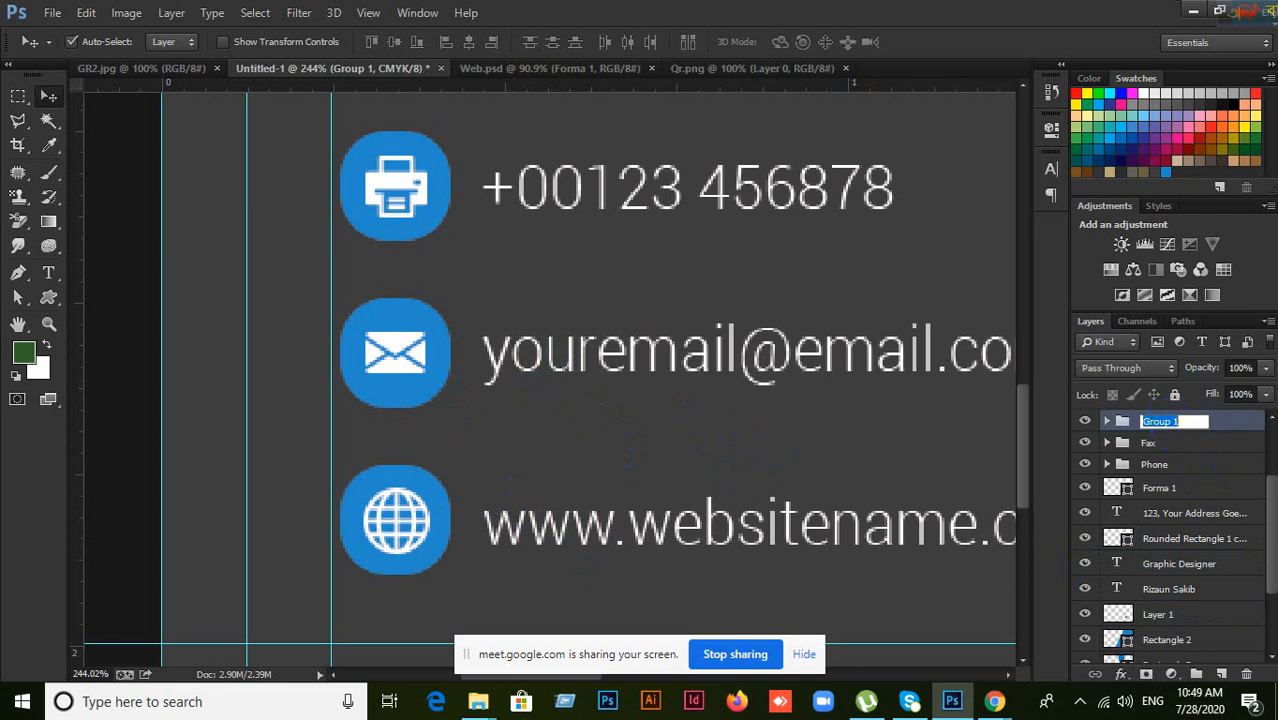
{"action": "key", "text": "BackSpace"}
{"action": "left_click", "coordinate": [1165, 466]}
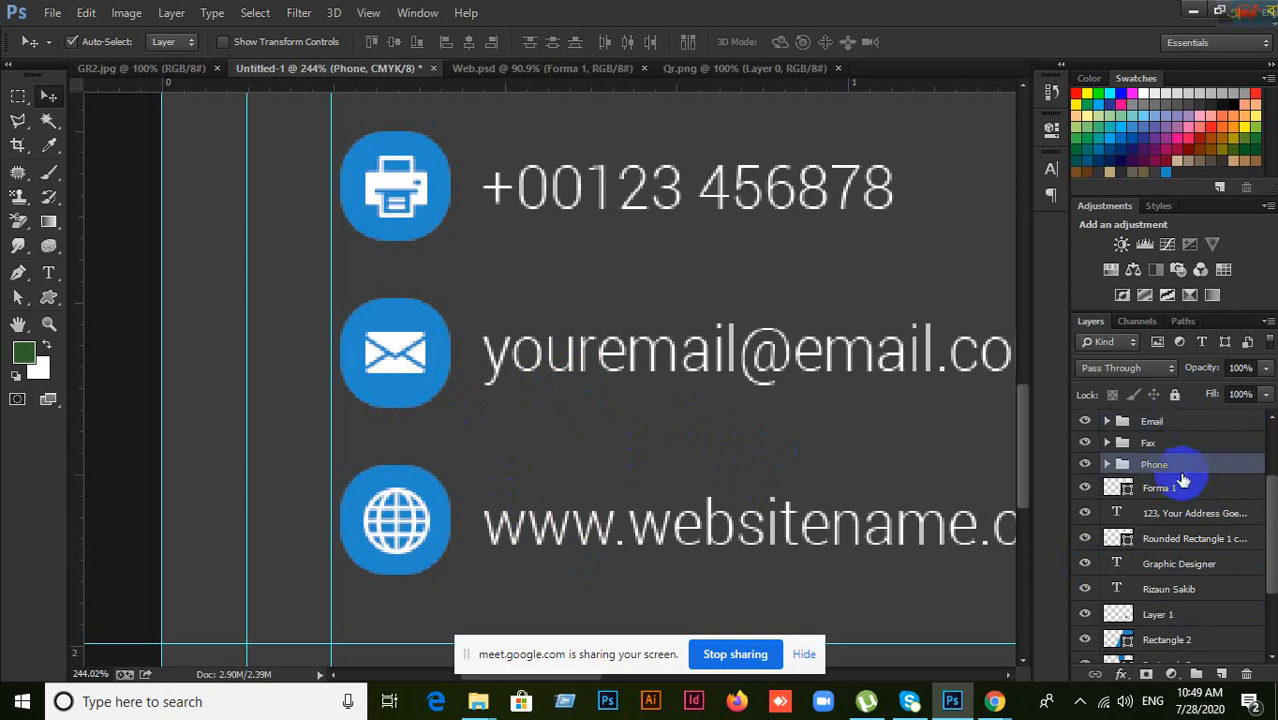
Step: Check the new contact folders, ending with the Email folder selected
{"action": "left_click", "coordinate": [1166, 424]}
{"action": "left_click", "coordinate": [1164, 445]}
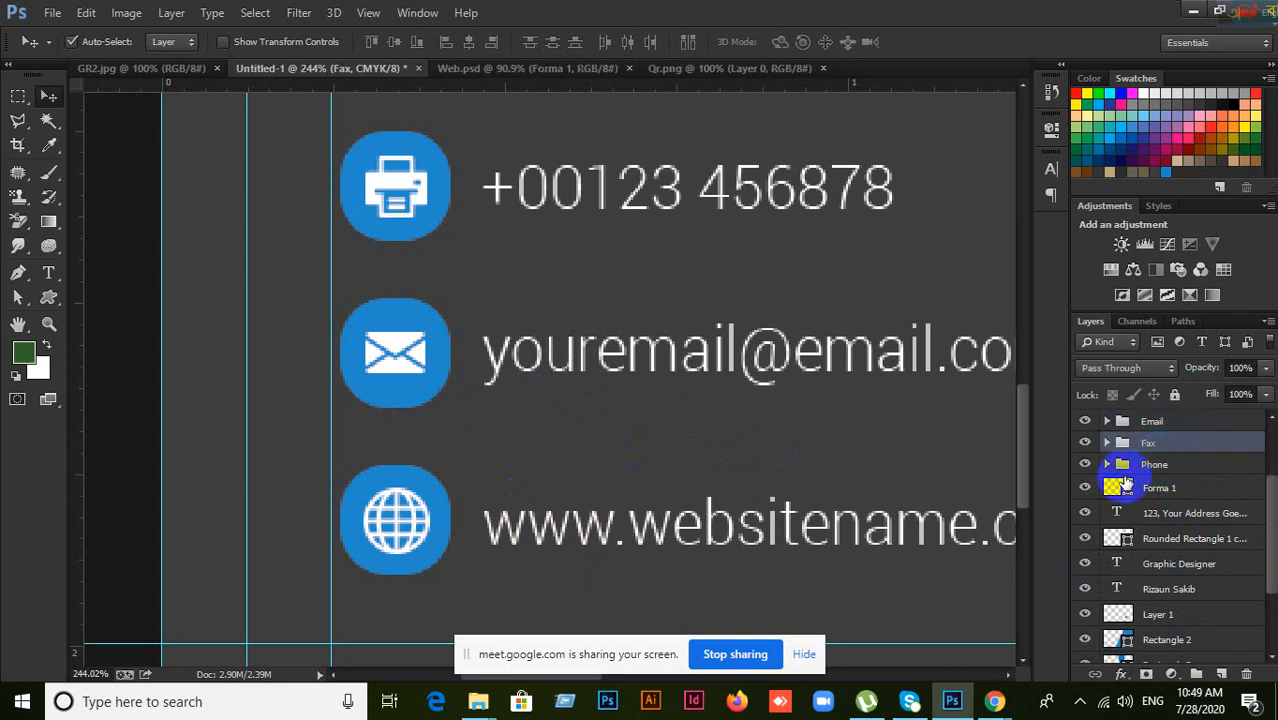
{"action": "left_click", "coordinate": [1161, 463]}
{"action": "left_click", "coordinate": [1152, 443]}
{"action": "left_click", "coordinate": [1152, 422]}
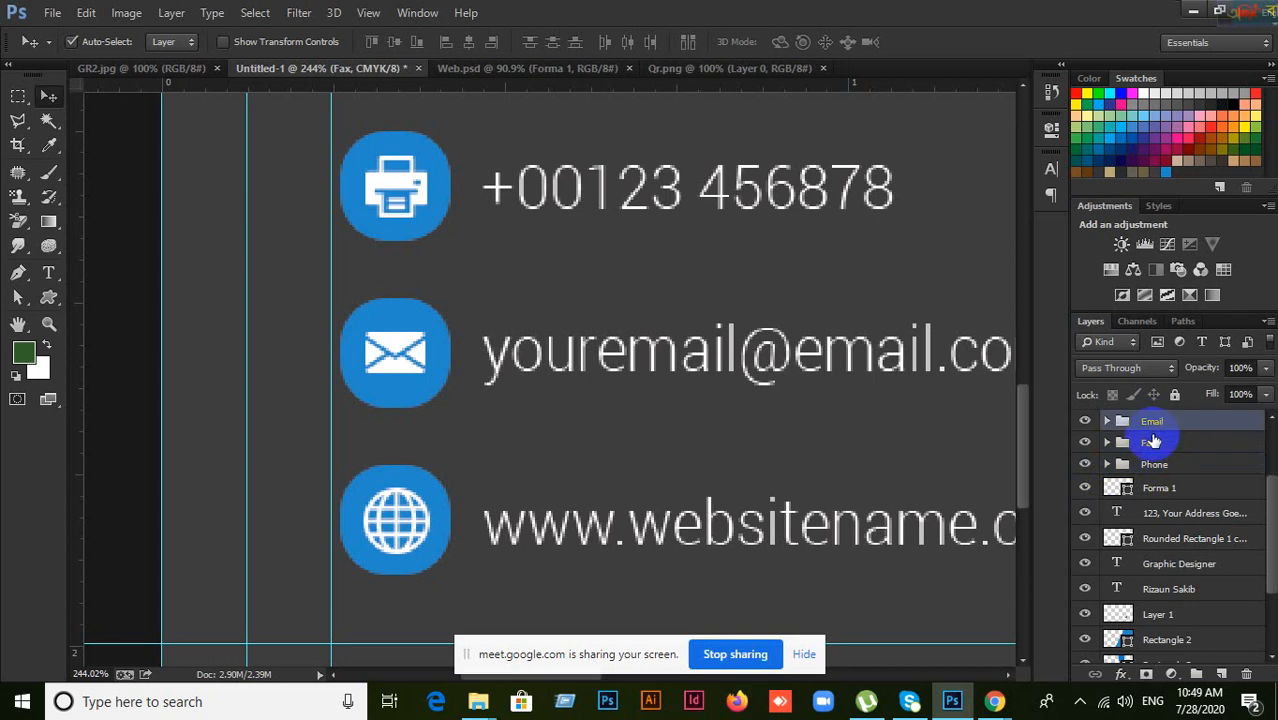
Step: Group the globe icon, its rounded square and the website address as Web, then zoom out
{"action": "left_click", "coordinate": [412, 507]}
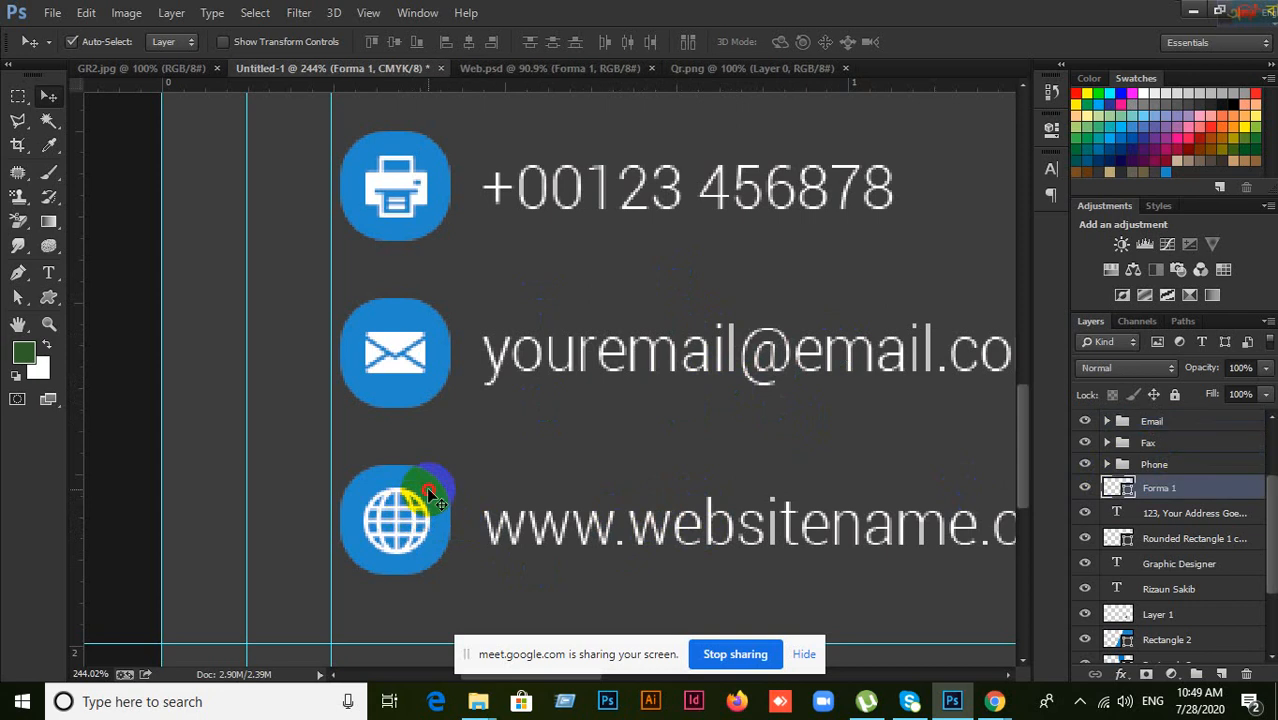
{"action": "left_click", "coordinate": [567, 563], "text": "shift"}
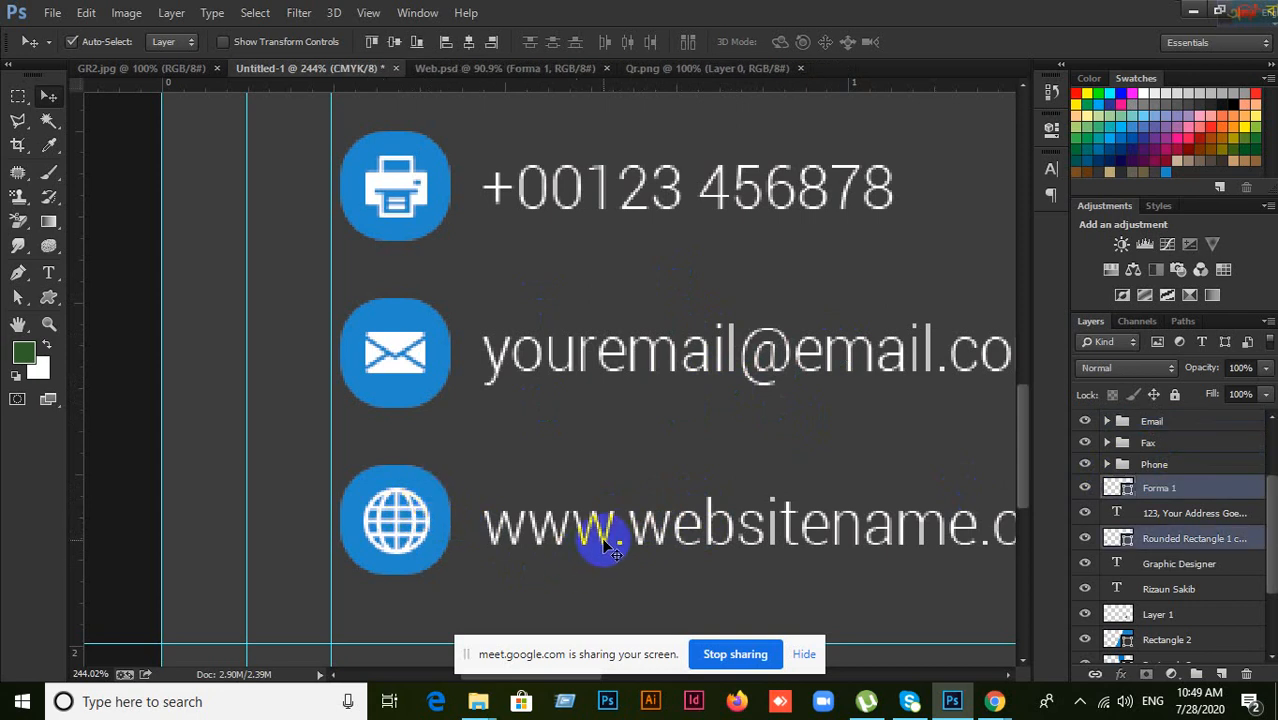
{"action": "left_click", "coordinate": [605, 545], "text": "shift"}
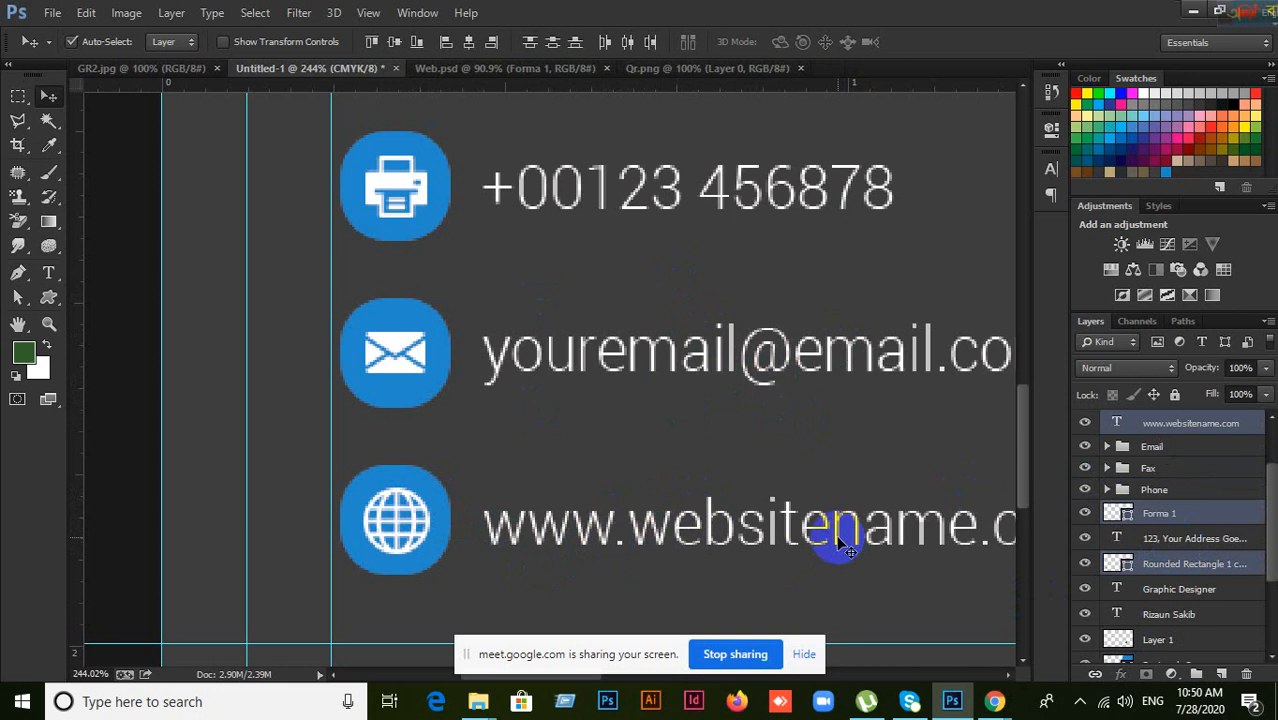
{"action": "key", "text": "ctrl+g"}
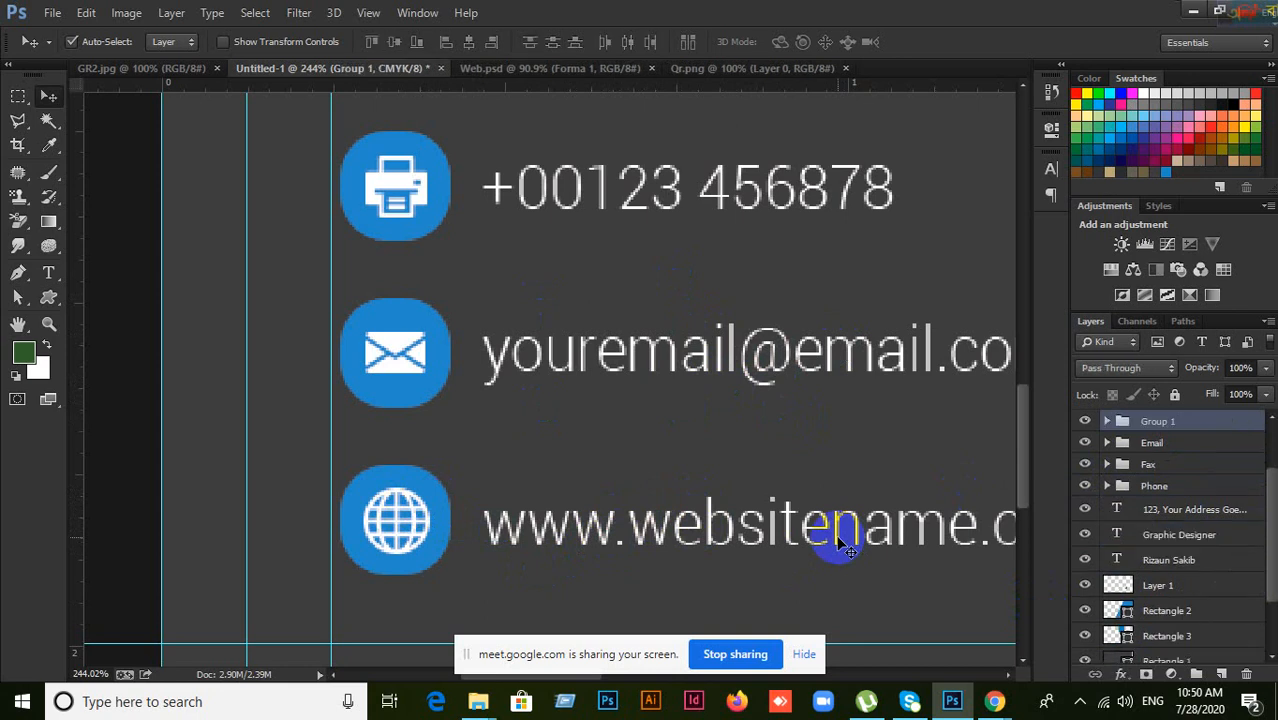
{"action": "double_click", "coordinate": [1163, 422]}
{"action": "type", "text": "Web"}
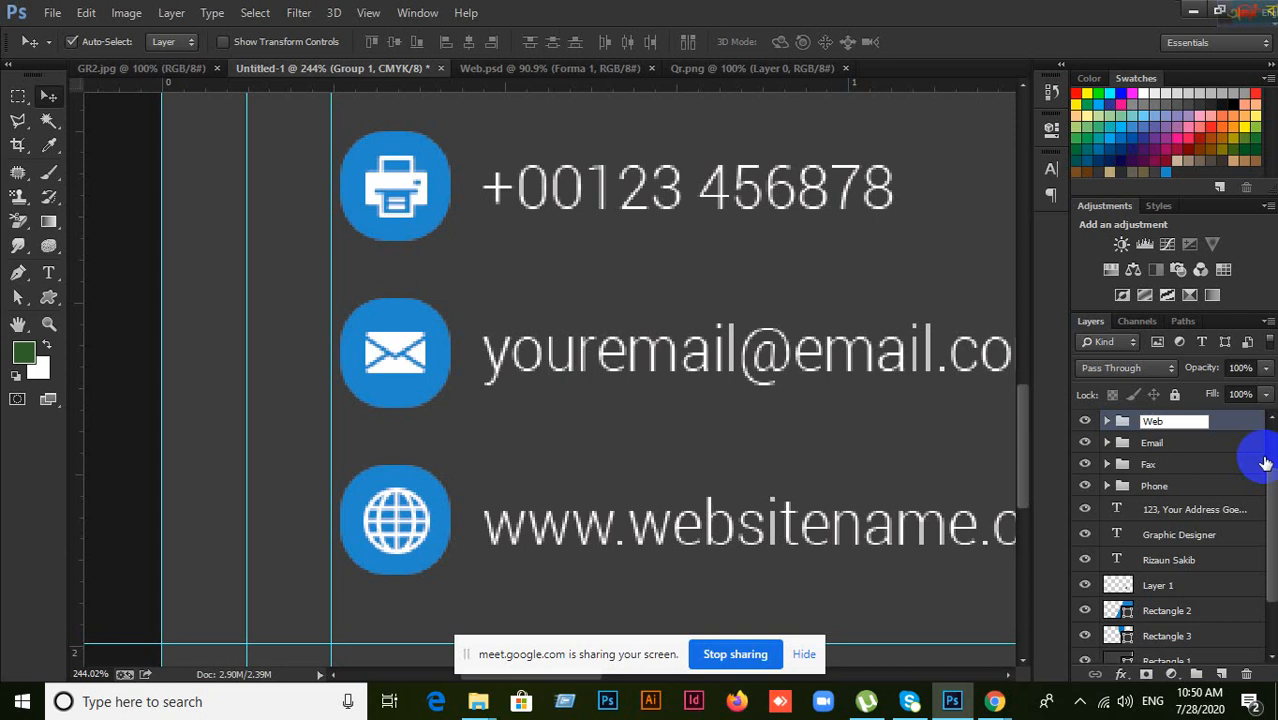
{"action": "left_click", "coordinate": [1198, 486]}
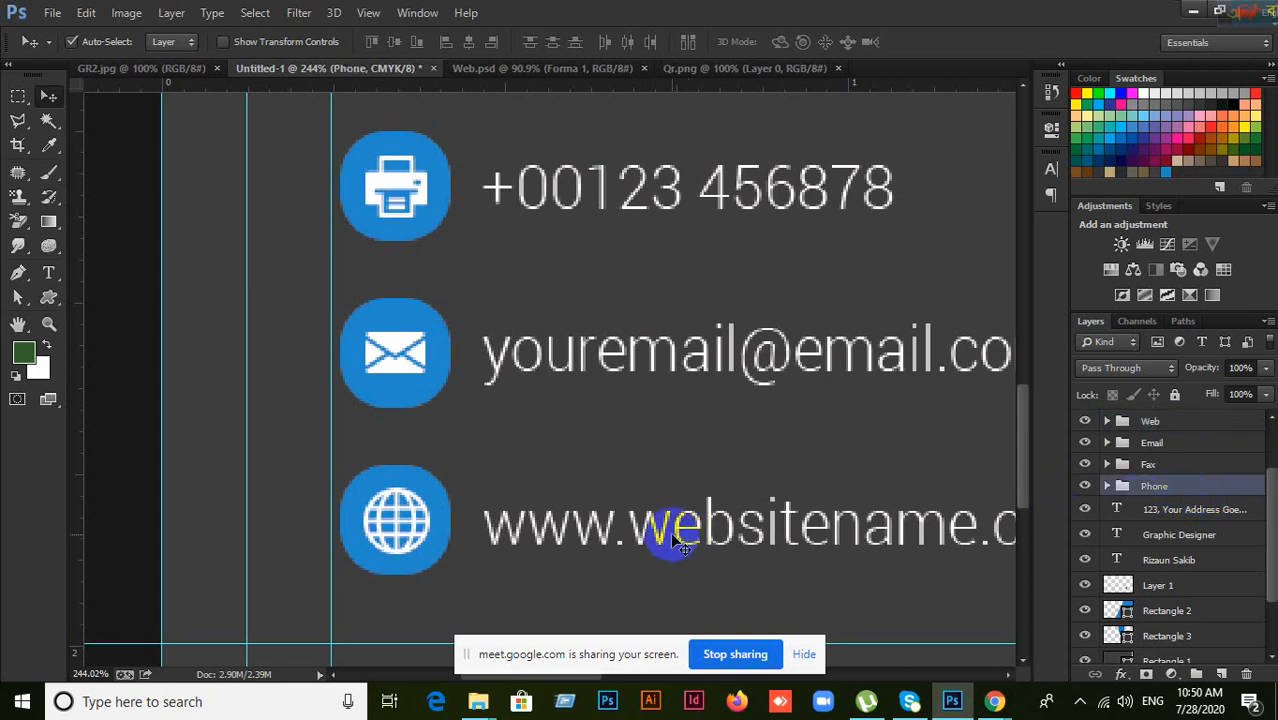
{"action": "key", "text": "ctrl+minus"}
{"action": "key", "text": "ctrl+minus"}
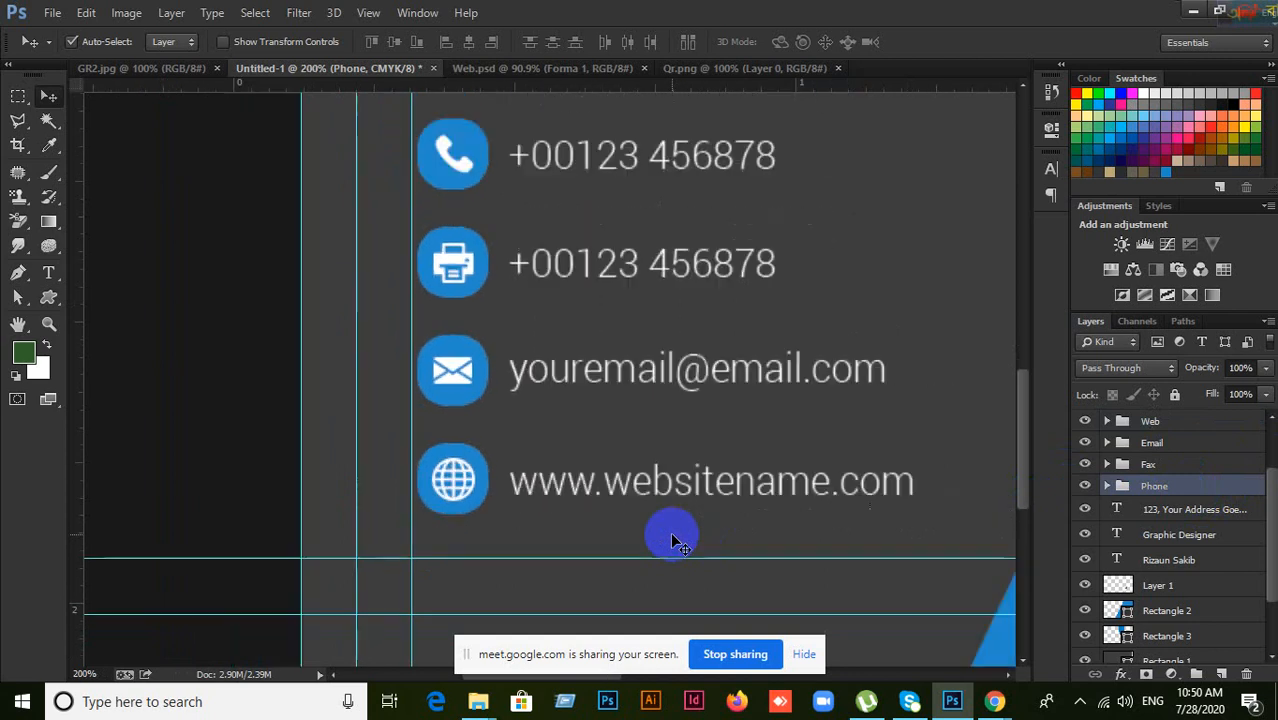
Step: Put the address text alone in a new group and rename it Location
{"action": "left_click_drag", "start_coordinate": [651, 347], "coordinate": [653, 428]}
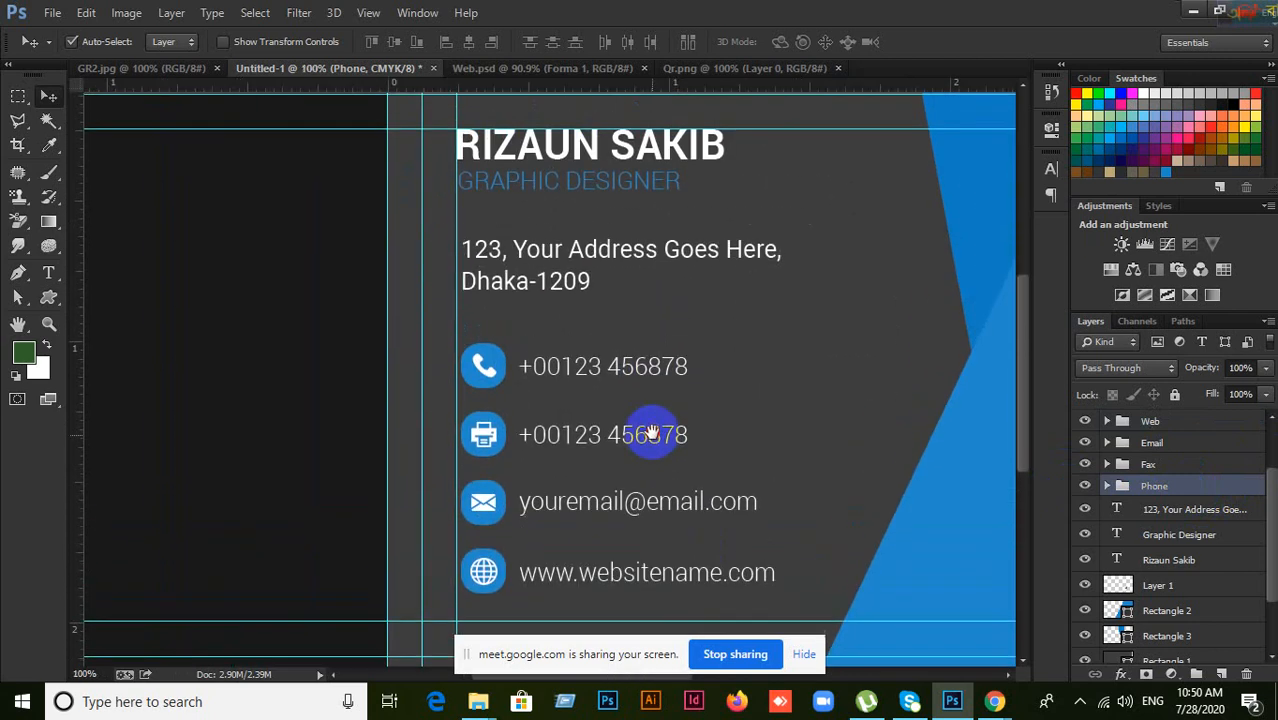
{"action": "left_click", "coordinate": [548, 262]}
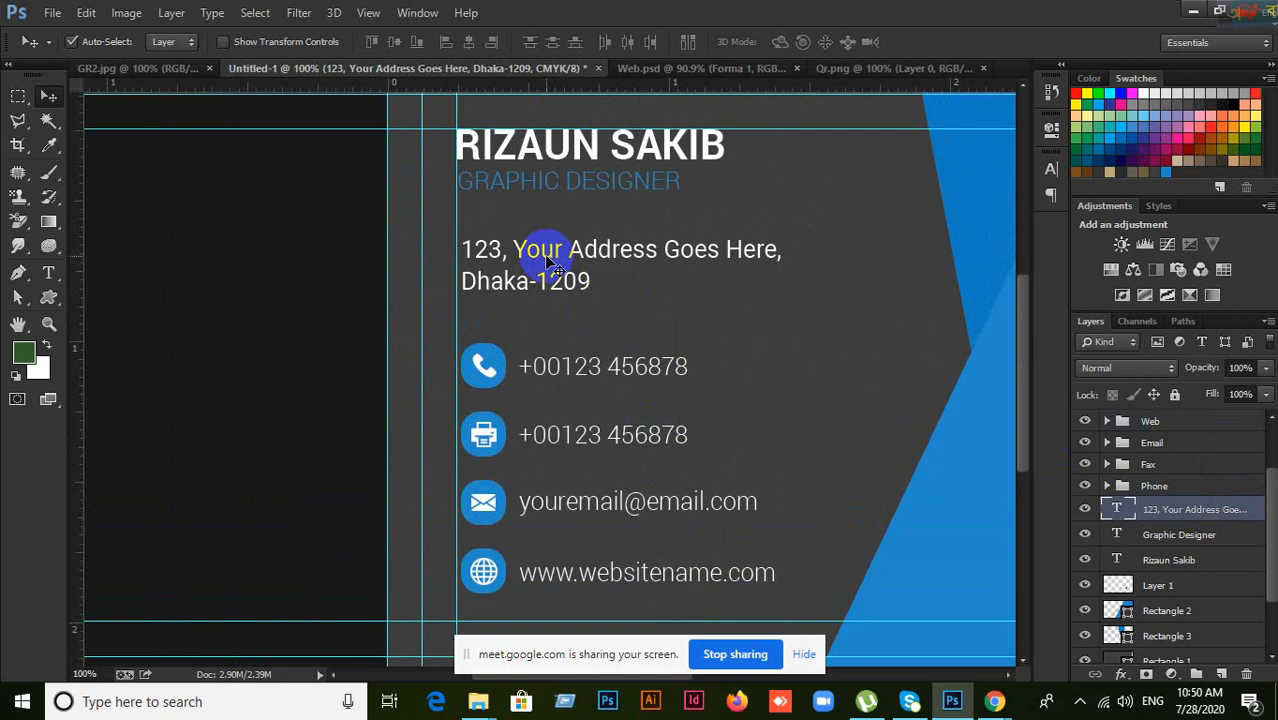
{"action": "key", "text": "ctrl+g"}
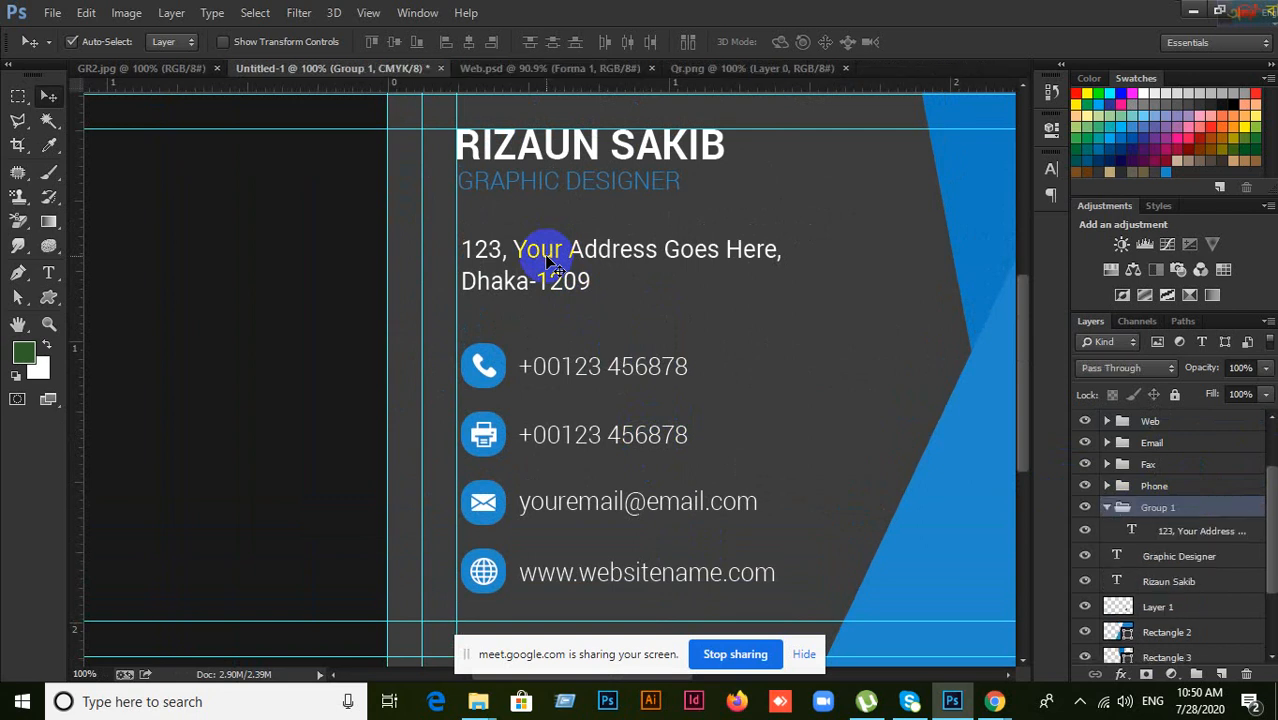
{"action": "left_click", "coordinate": [1108, 508]}
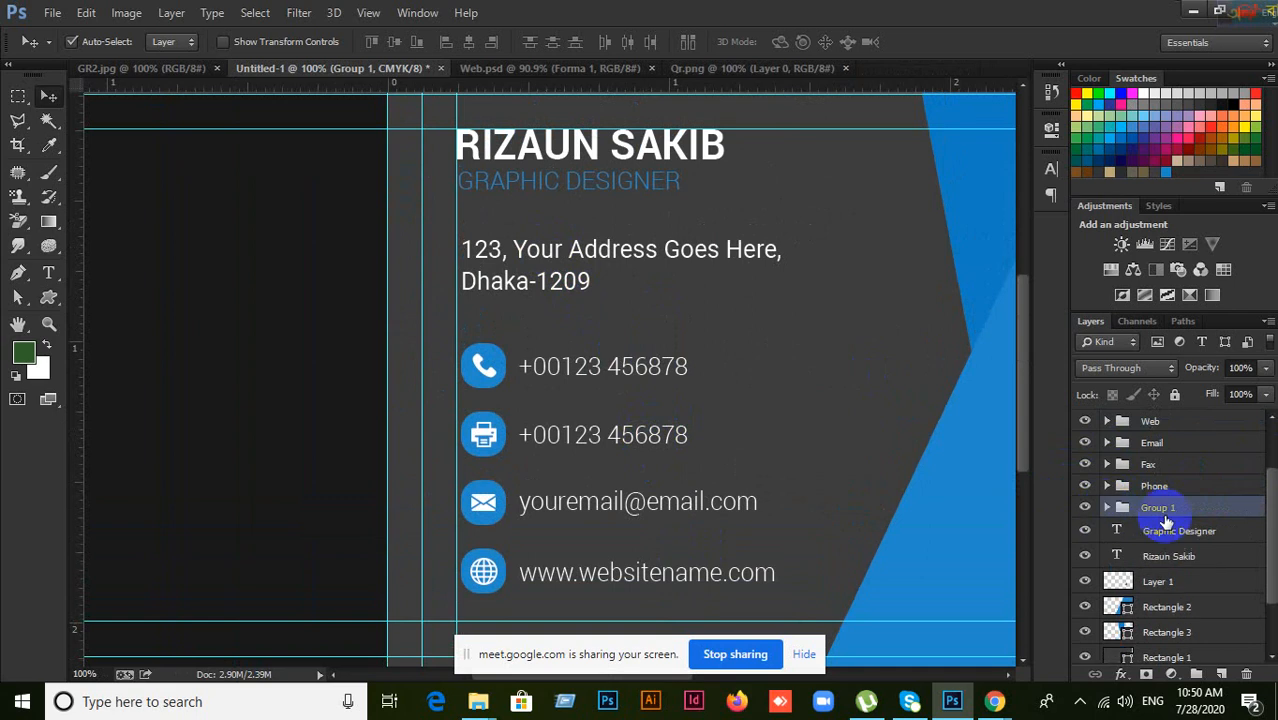
{"action": "double_click", "coordinate": [1165, 509]}
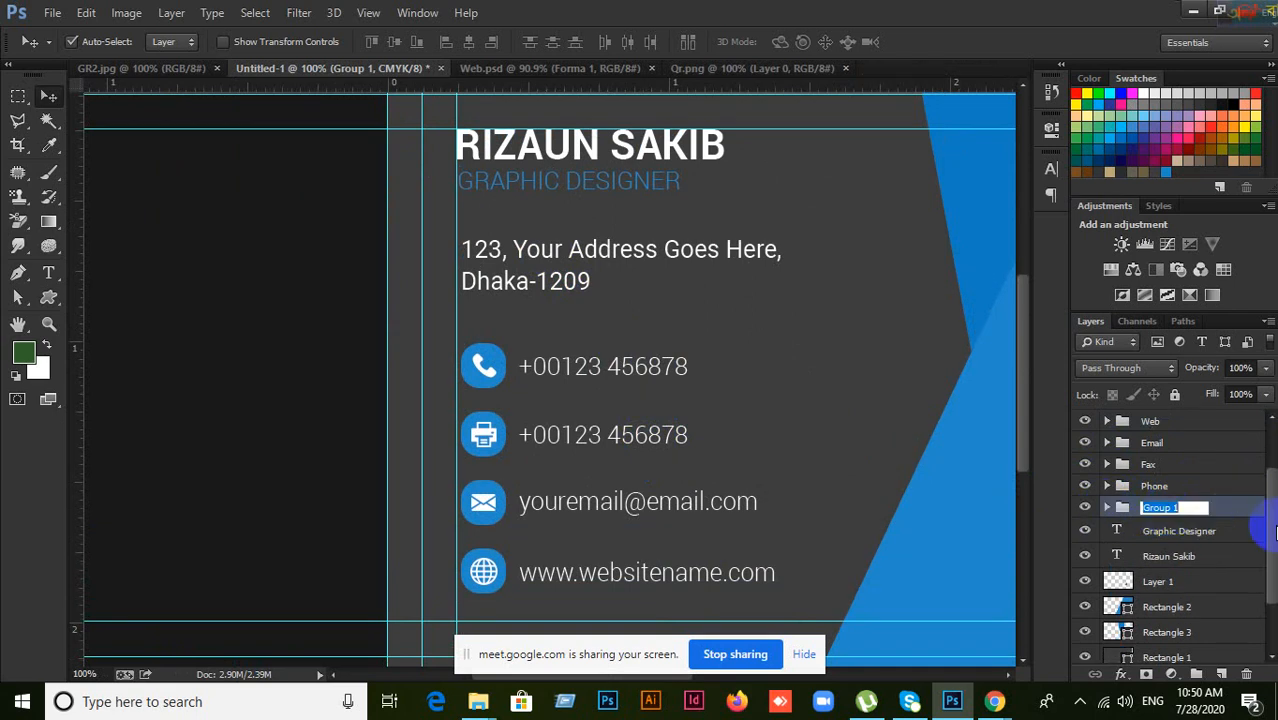
{"action": "key", "text": "BackSpace"}
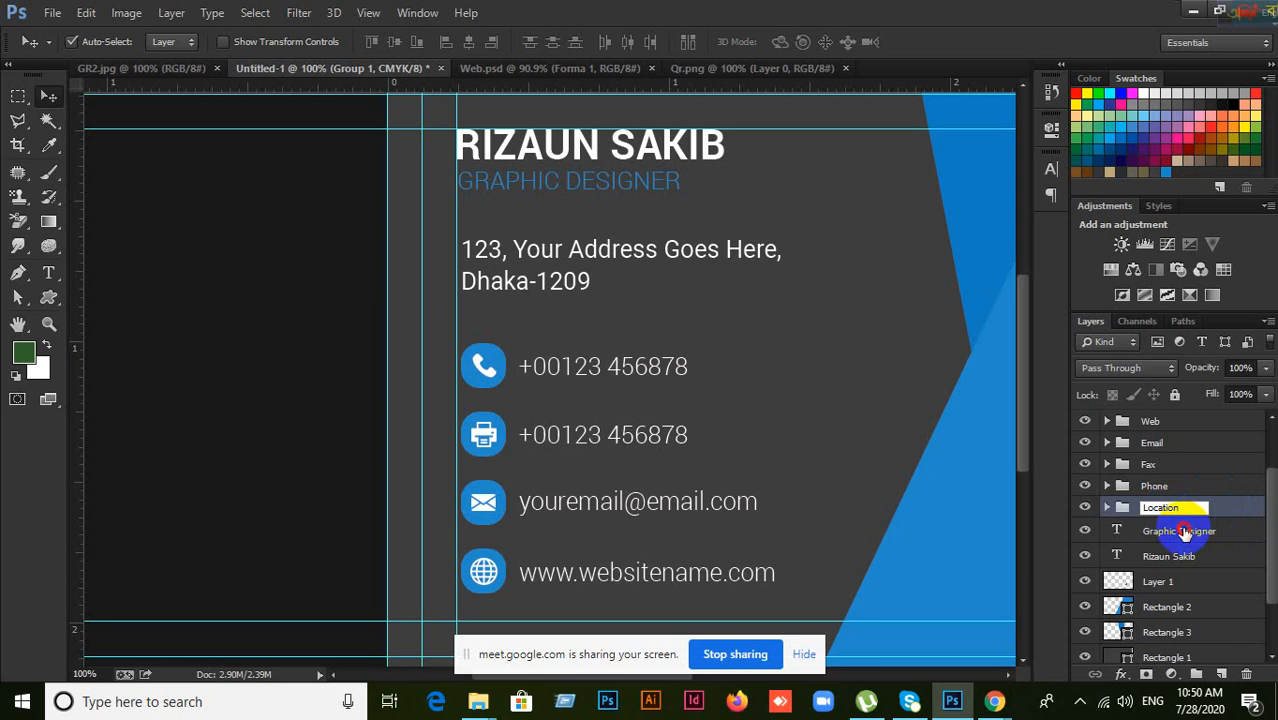
{"action": "left_click", "coordinate": [1175, 530]}
{"action": "left_click", "coordinate": [1165, 508]}
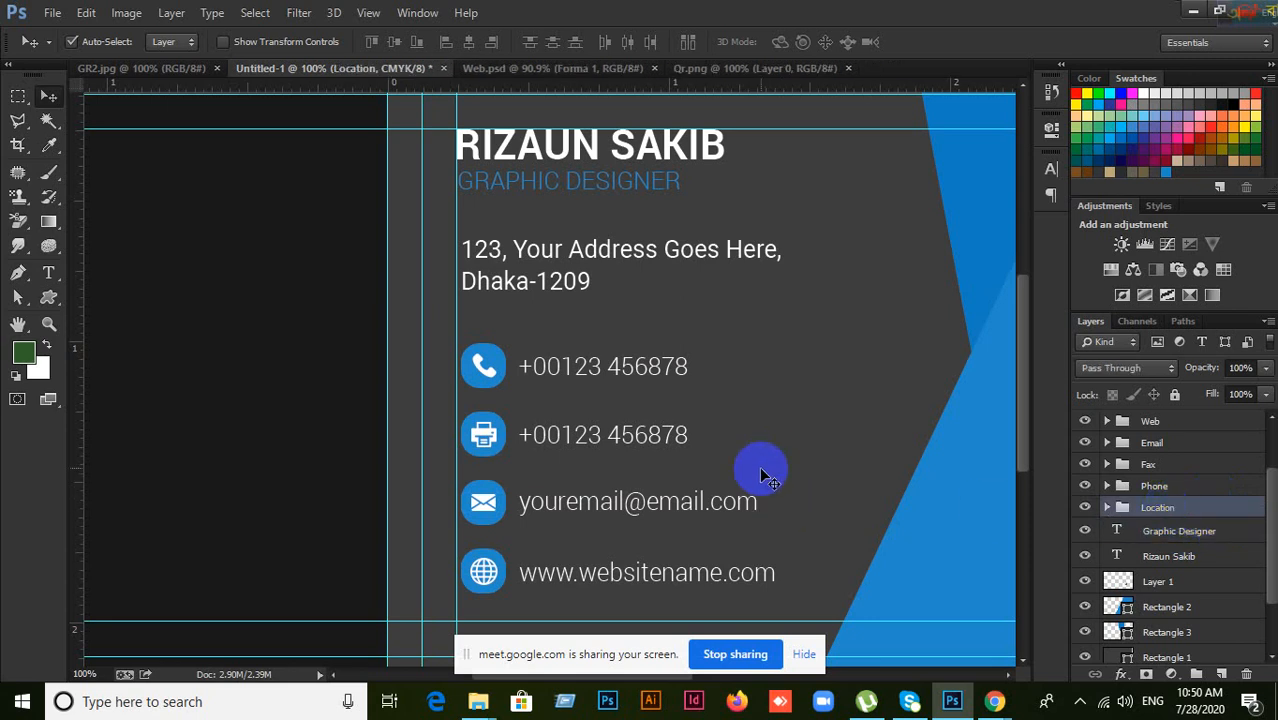
{"action": "scroll", "coordinate": [771, 460], "scroll_direction": "up", "scroll_amount": 1}
{"action": "scroll", "coordinate": [771, 460], "scroll_direction": "up", "scroll_amount": 1}
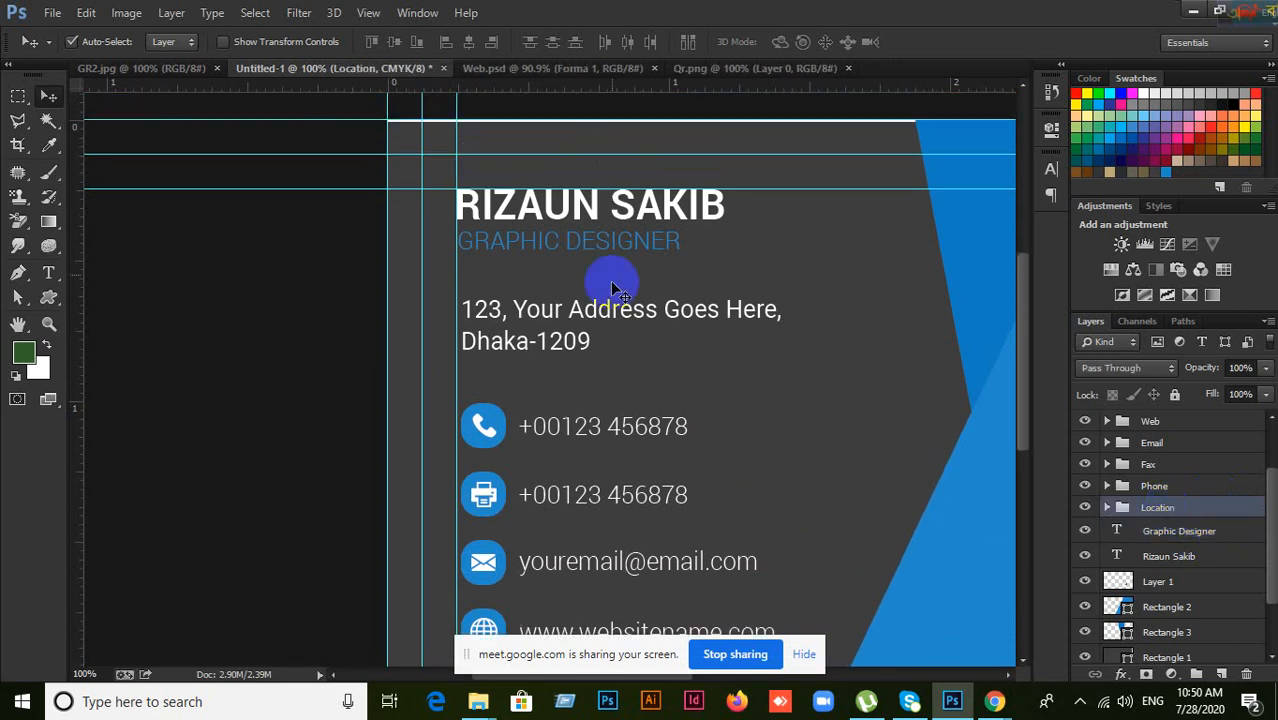
Step: Group the name heading and job title, rename the group Name & Designation, and check its visibility
{"action": "left_click", "coordinate": [563, 225]}
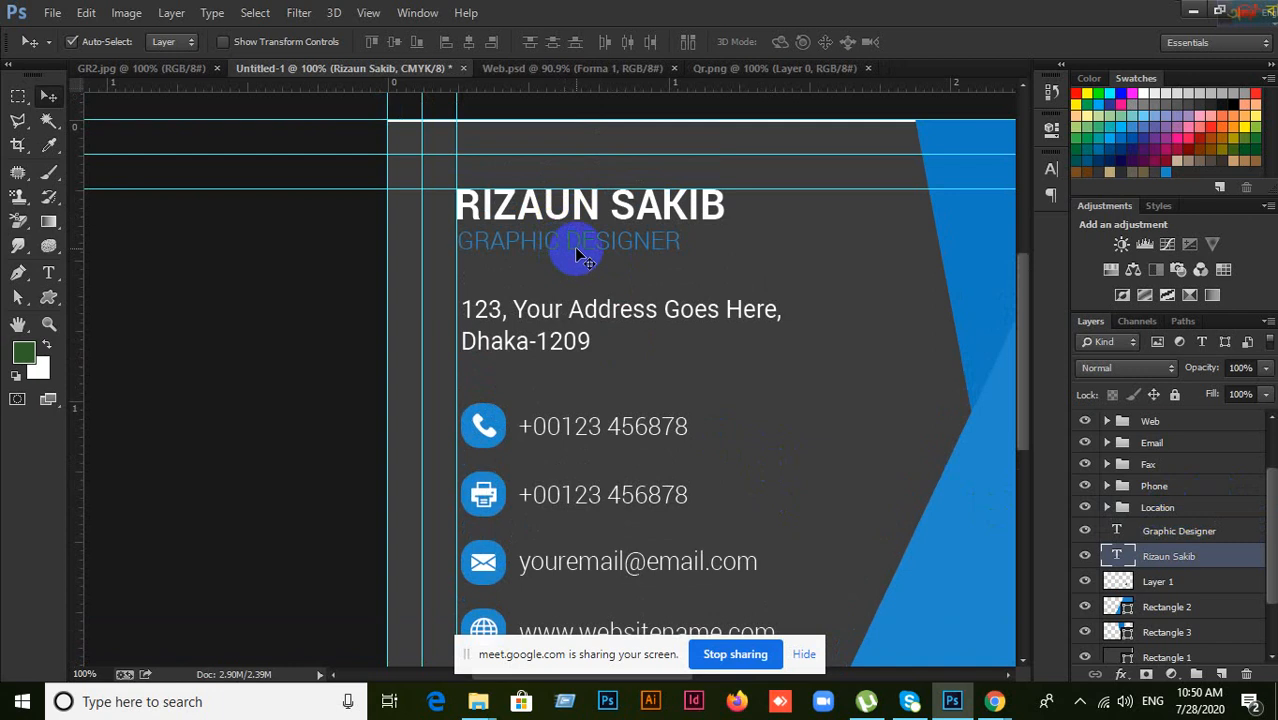
{"action": "left_click", "coordinate": [578, 256], "text": "shift"}
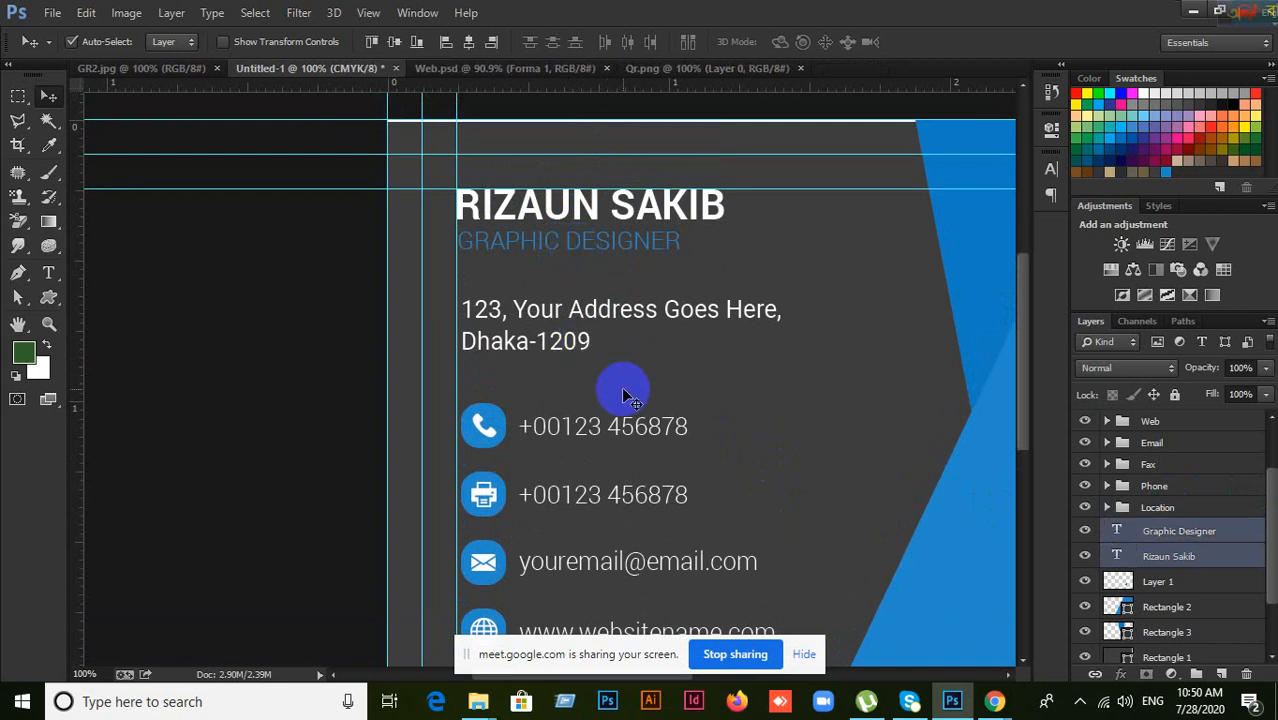
{"action": "key", "text": "ctrl+g"}
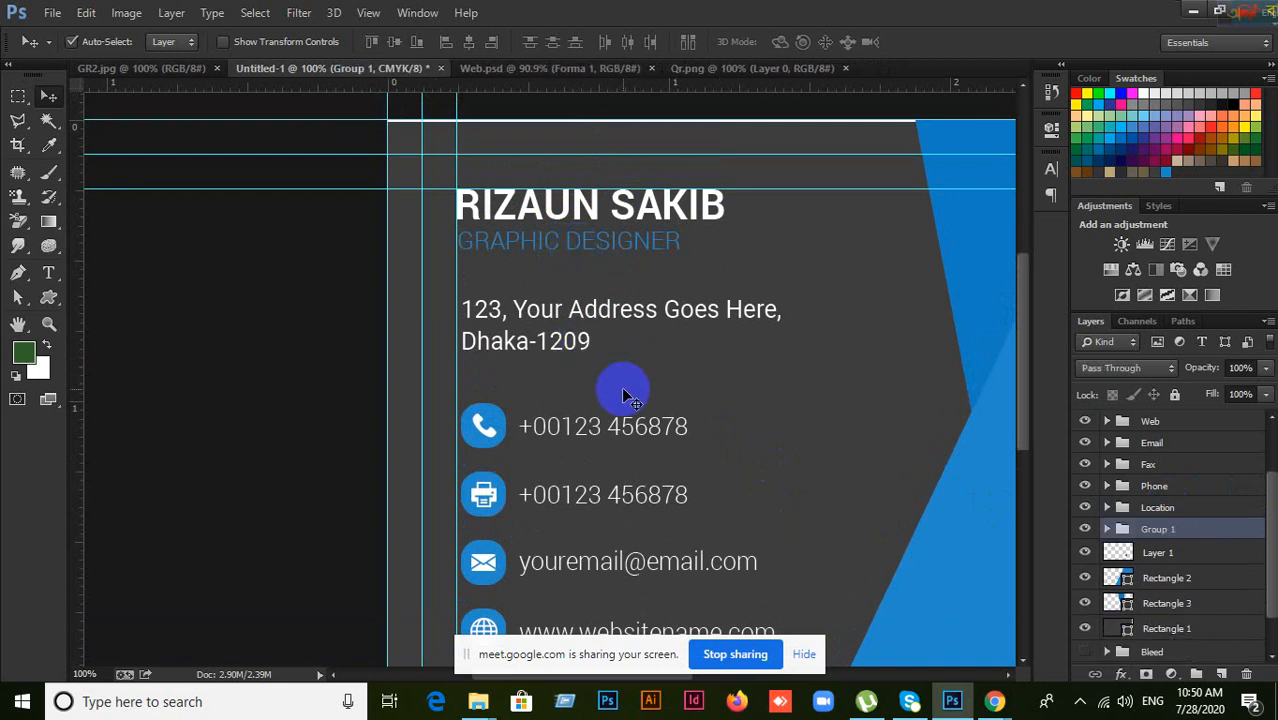
{"action": "double_click", "coordinate": [1160, 529]}
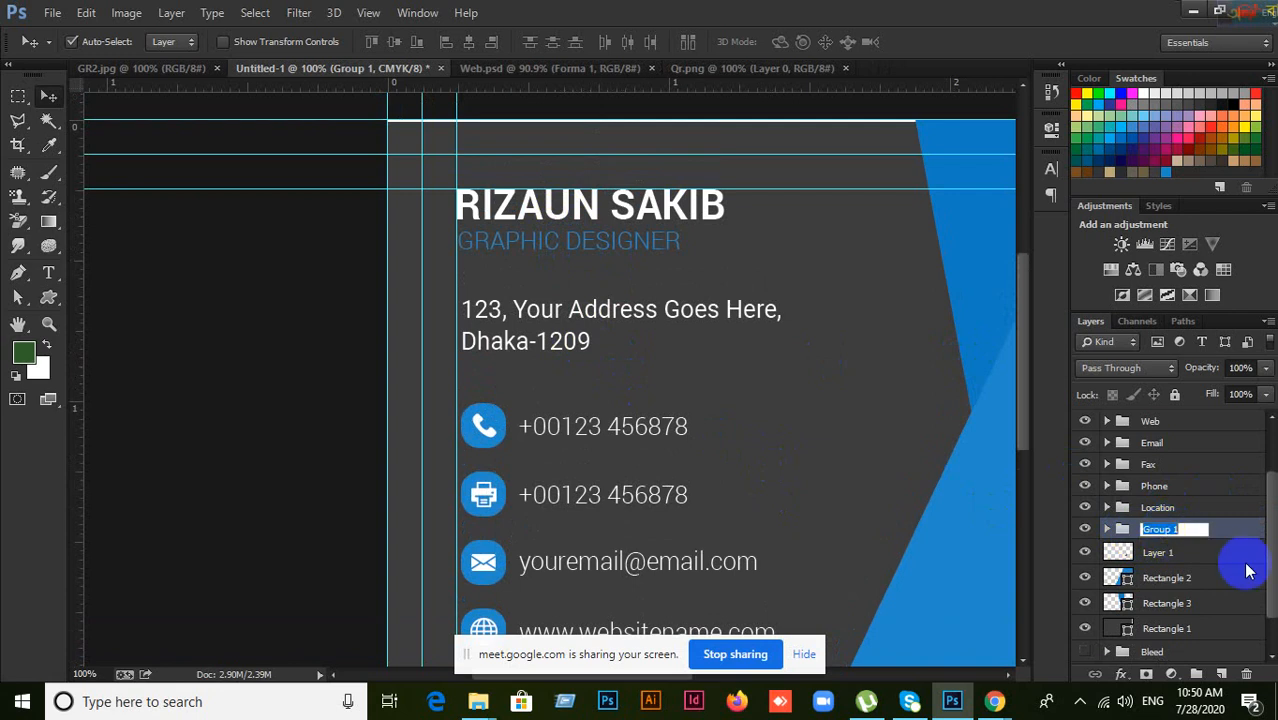
{"action": "type", "text": "Name & Designation"}
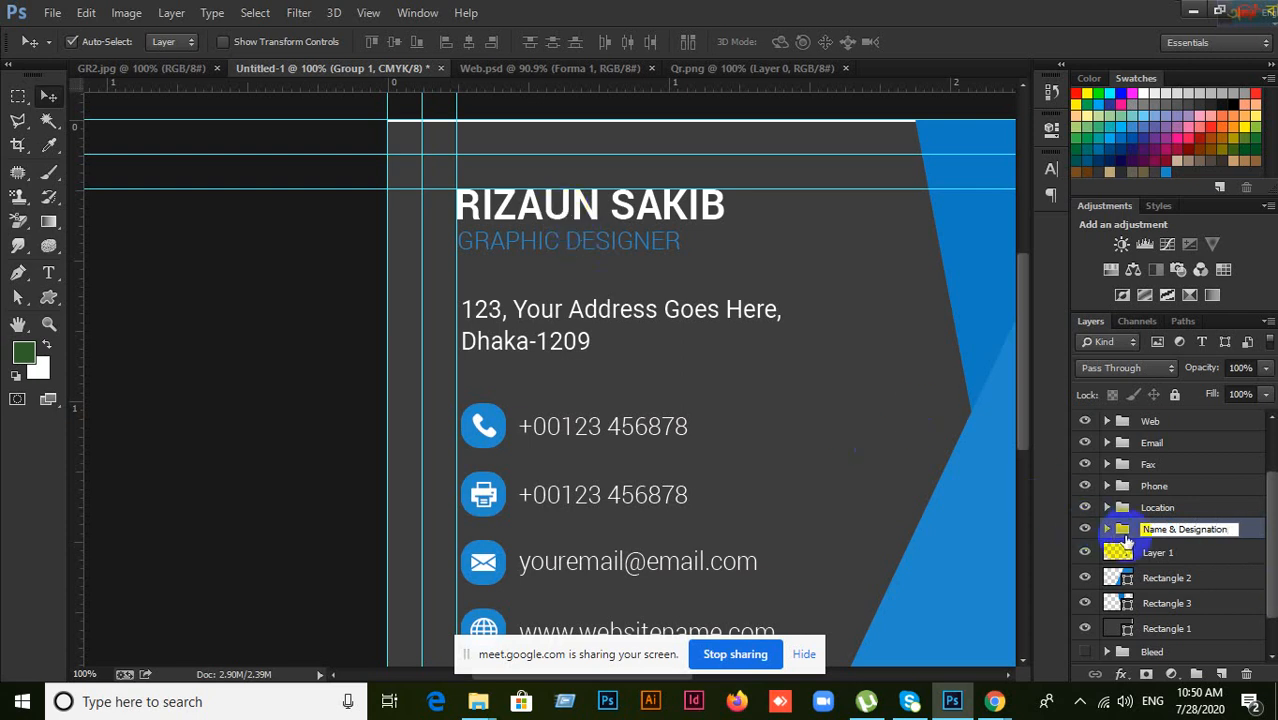
{"action": "left_click", "coordinate": [1185, 553]}
{"action": "left_click", "coordinate": [1085, 529]}
{"action": "left_click", "coordinate": [1085, 529]}
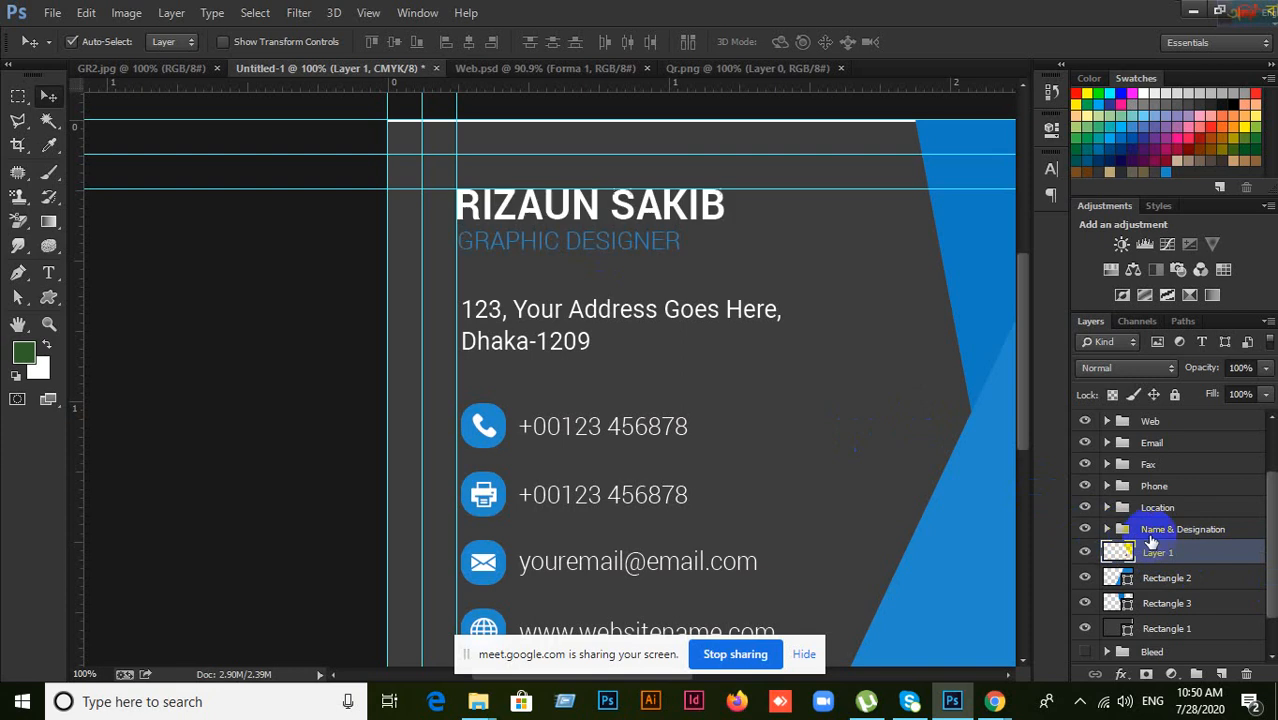
{"action": "left_click", "coordinate": [1110, 529]}
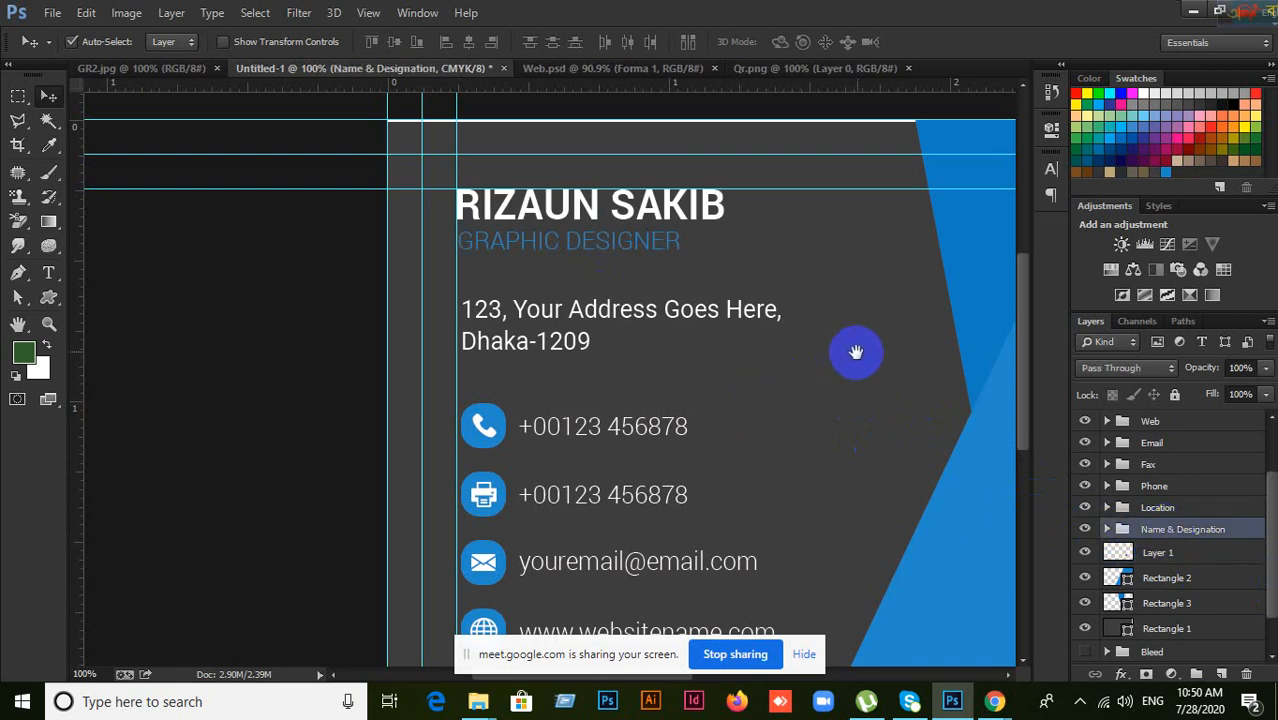
{"action": "left_click_drag", "start_coordinate": [855, 348], "coordinate": [868, 315]}
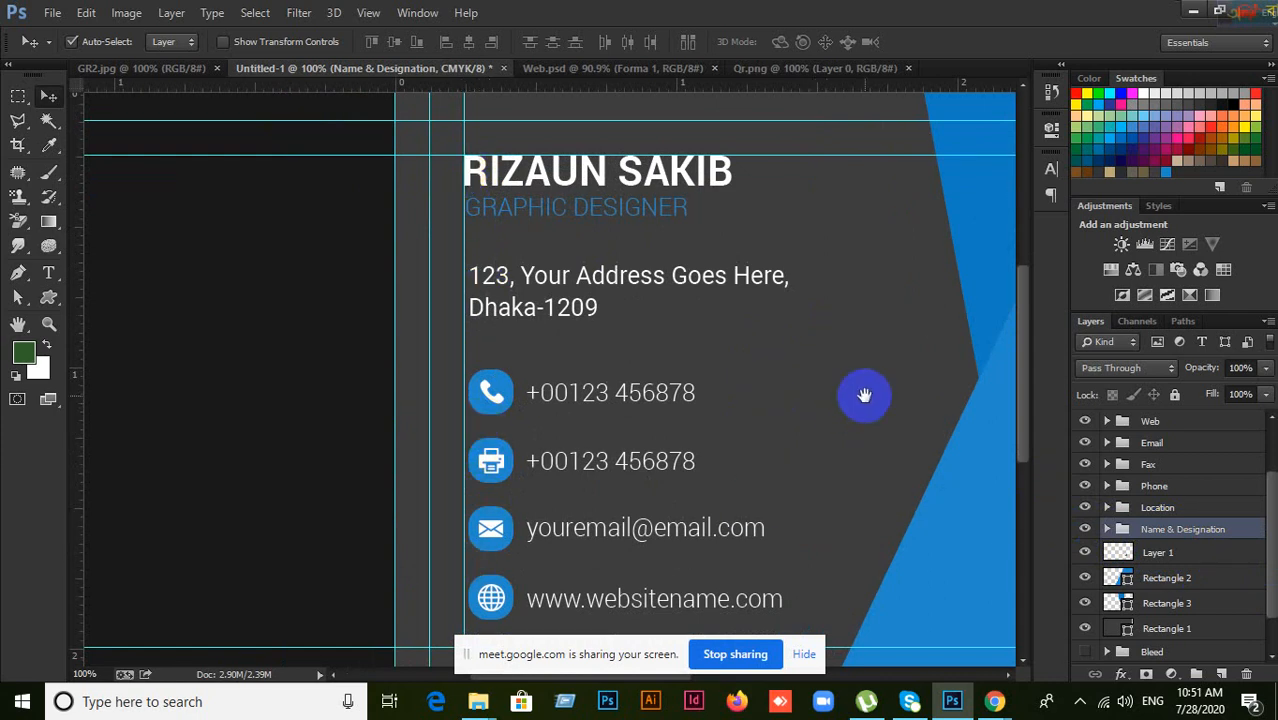
Step: Pan to the company side and select the logo, COMPANY NAME and Taglines Here together
{"action": "left_click_drag", "start_coordinate": [824, 399], "coordinate": [770, 357]}
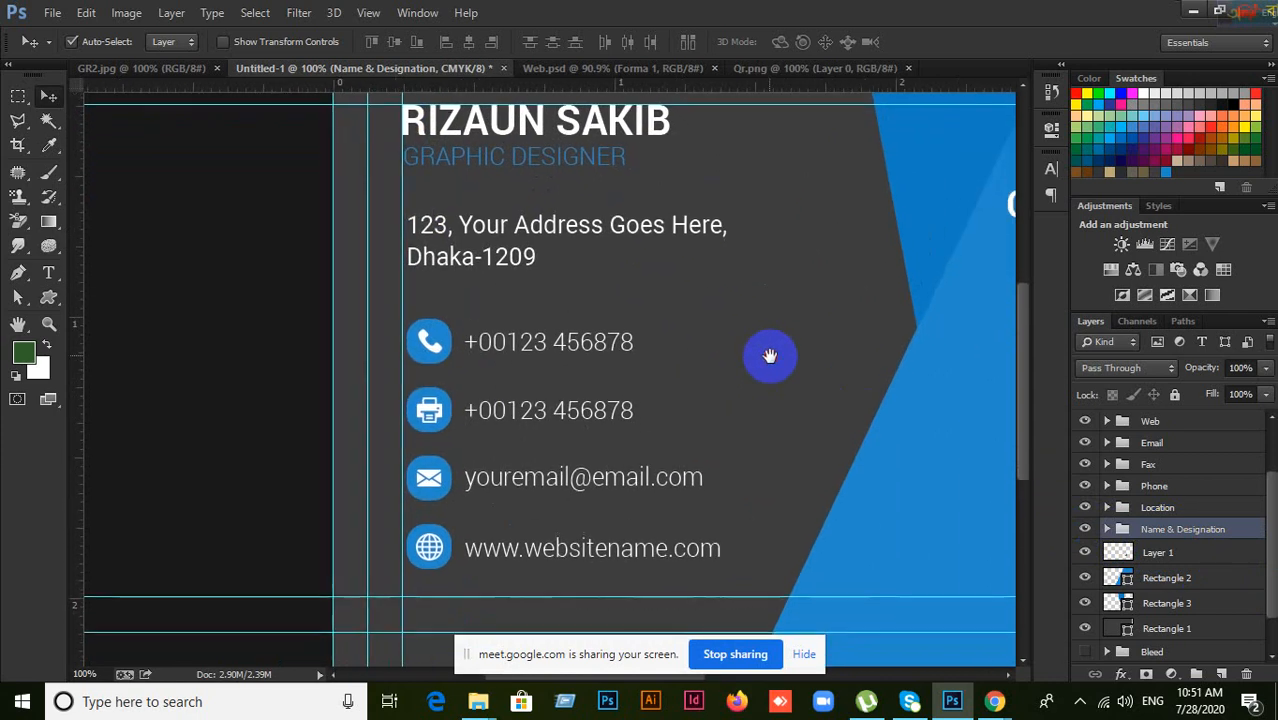
{"action": "mouse_move", "coordinate": [764, 312]}
{"action": "left_mouse_down"}
{"action": "mouse_move", "coordinate": [773, 453]}
{"action": "mouse_move", "coordinate": [773, 318]}
{"action": "left_mouse_up"}
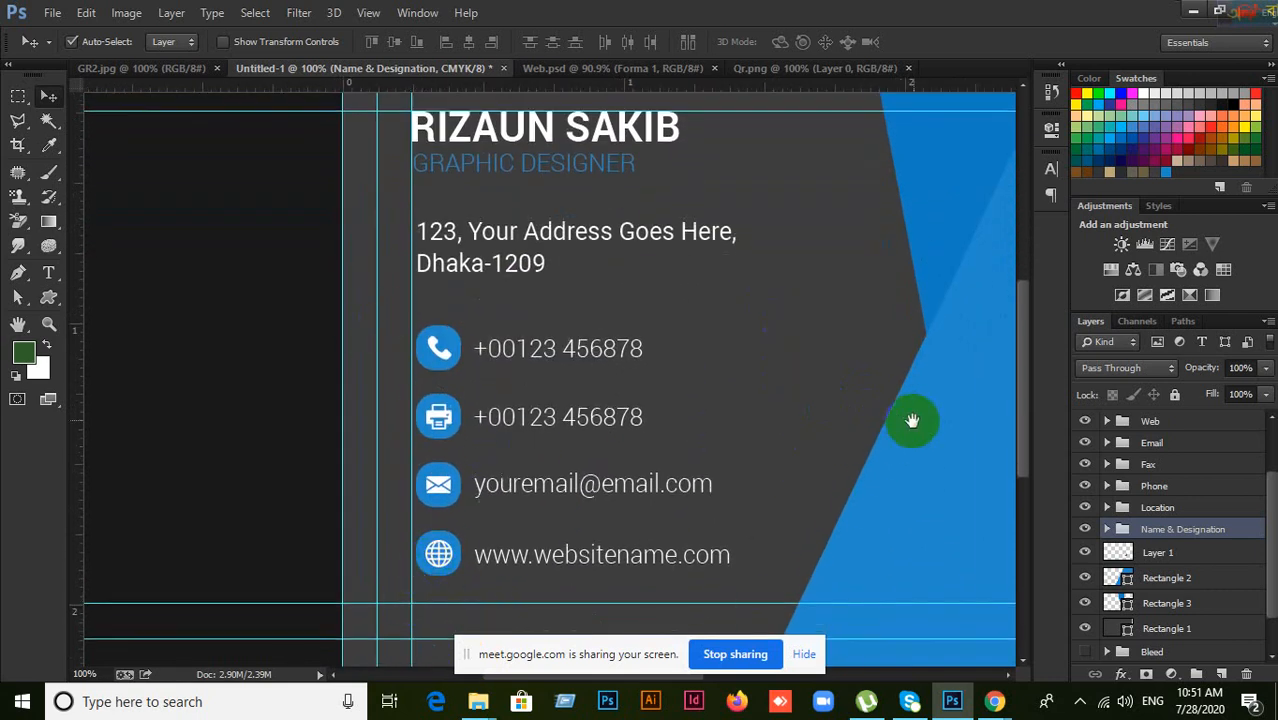
{"action": "left_click_drag", "start_coordinate": [912, 420], "coordinate": [590, 450]}
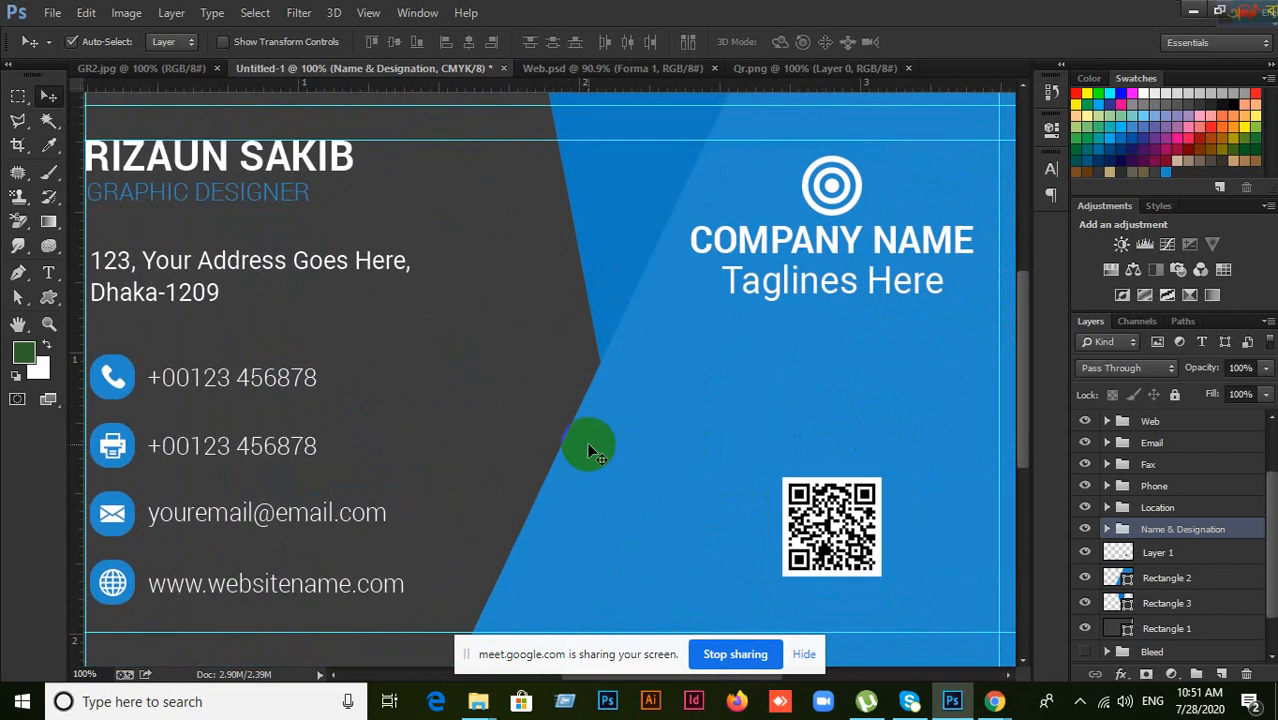
{"action": "left_click", "coordinate": [830, 188]}
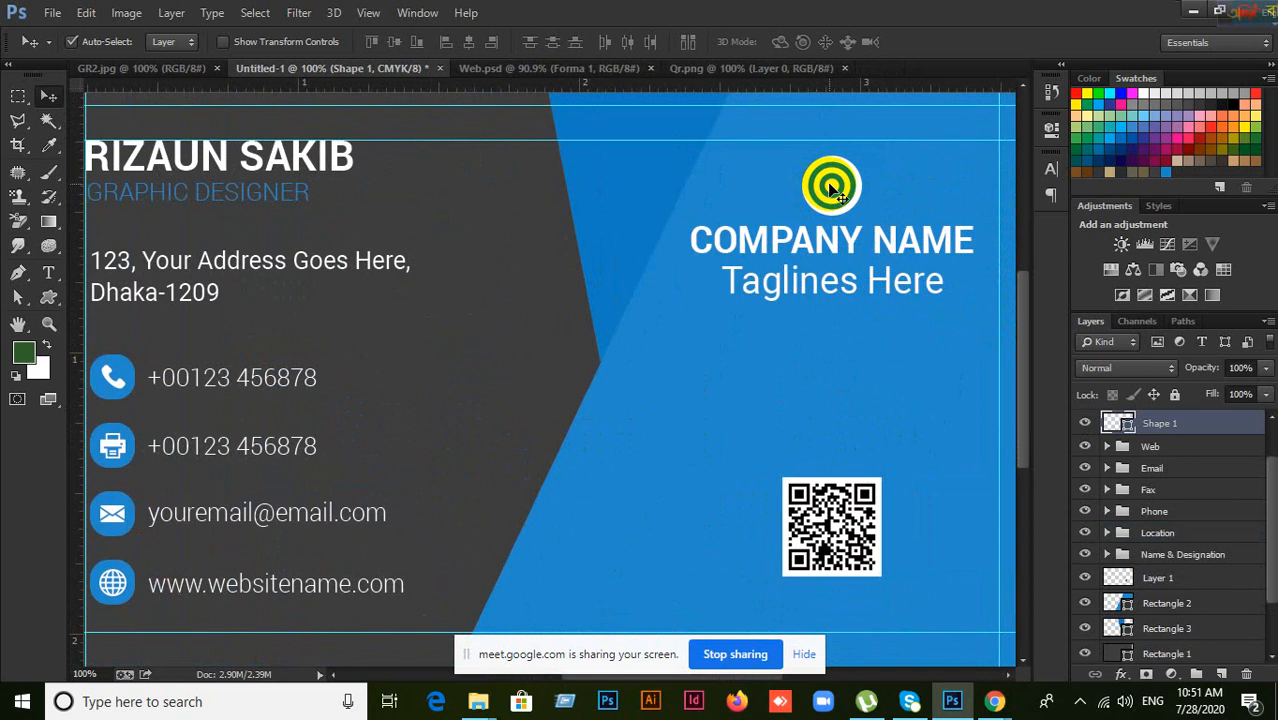
{"action": "left_click", "coordinate": [810, 249], "text": "shift"}
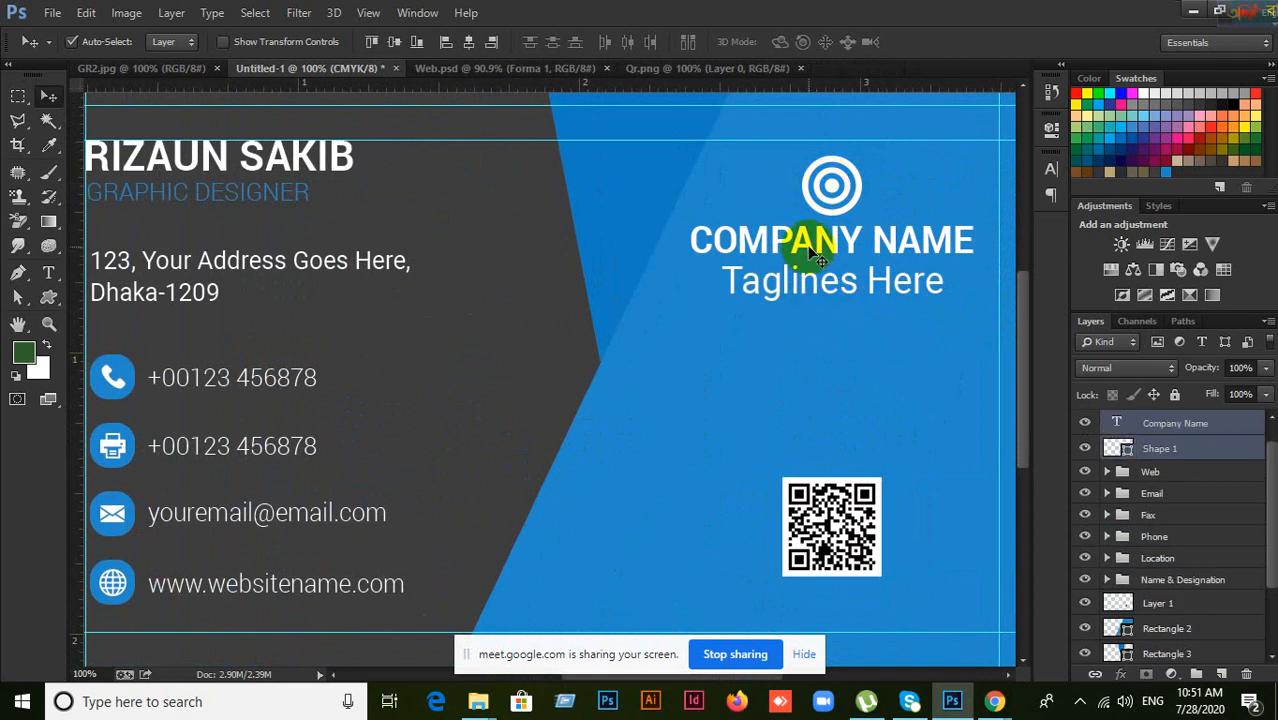
{"action": "left_click", "coordinate": [818, 300], "text": "shift"}
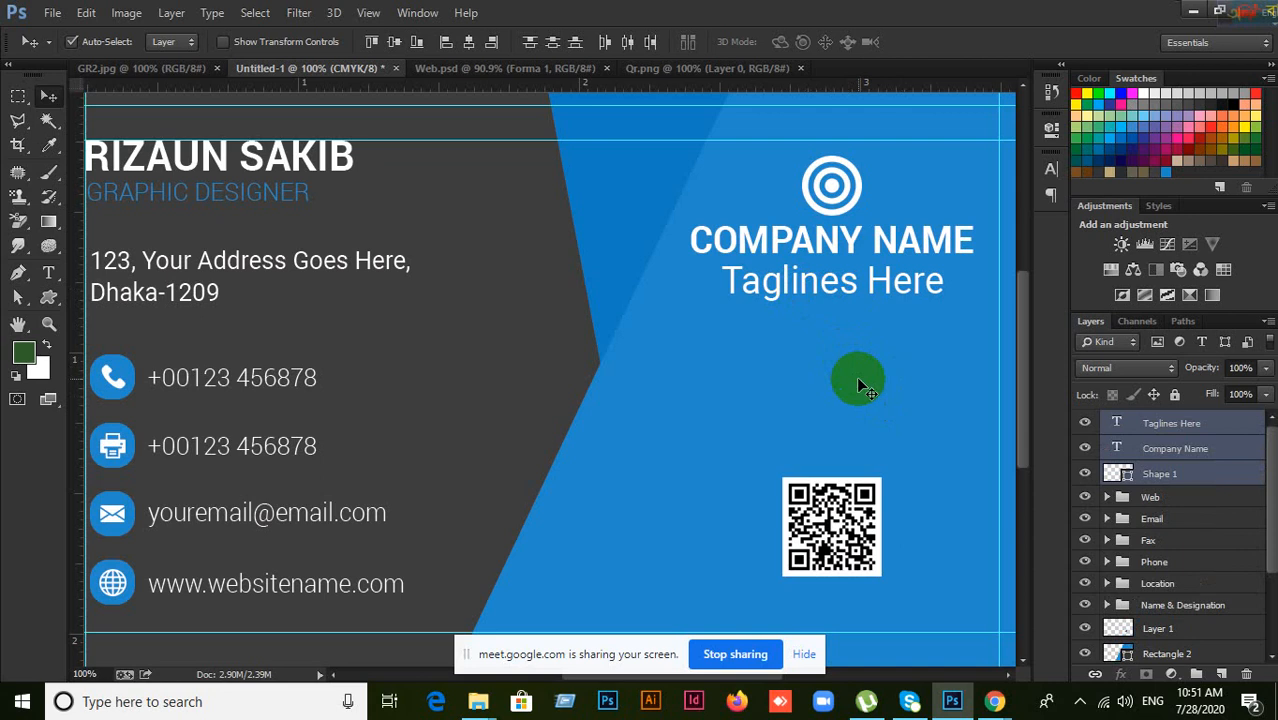
Step: Group the logo, company name and tagline layers and name the group 'Logo & Comany Name'
{"action": "key", "text": "ctrl+g"}
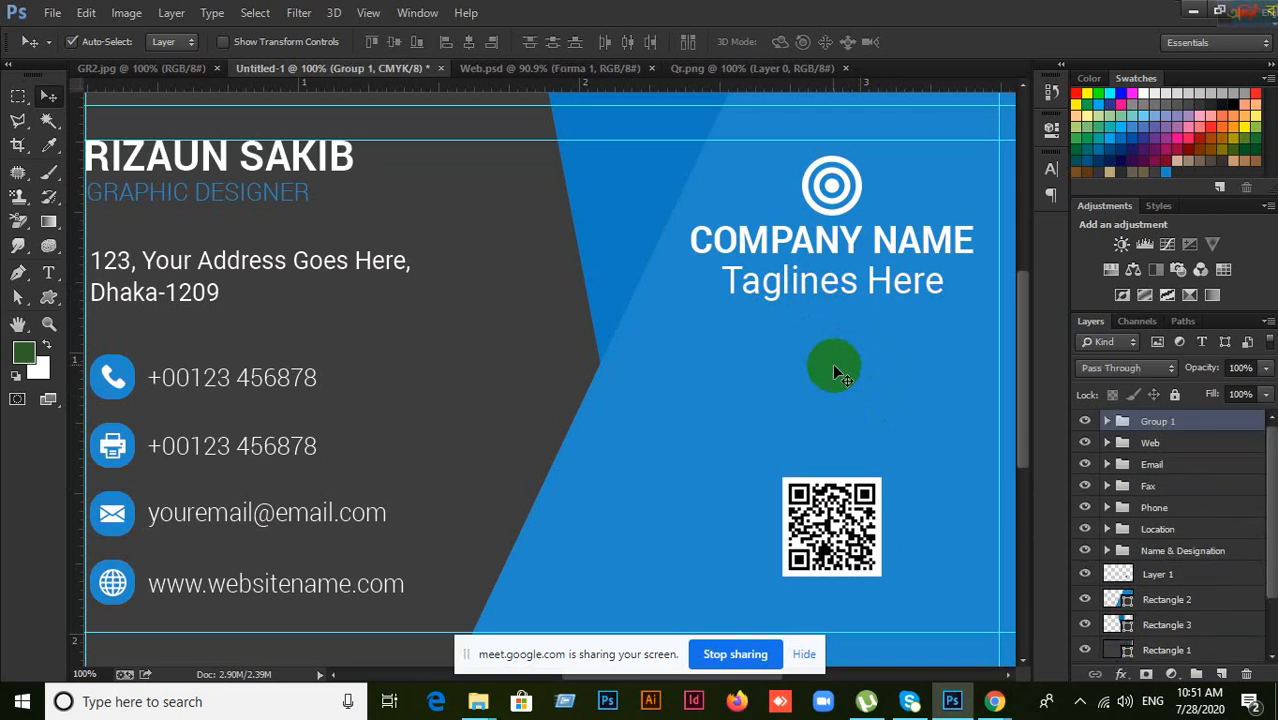
{"action": "double_click", "coordinate": [1168, 425]}
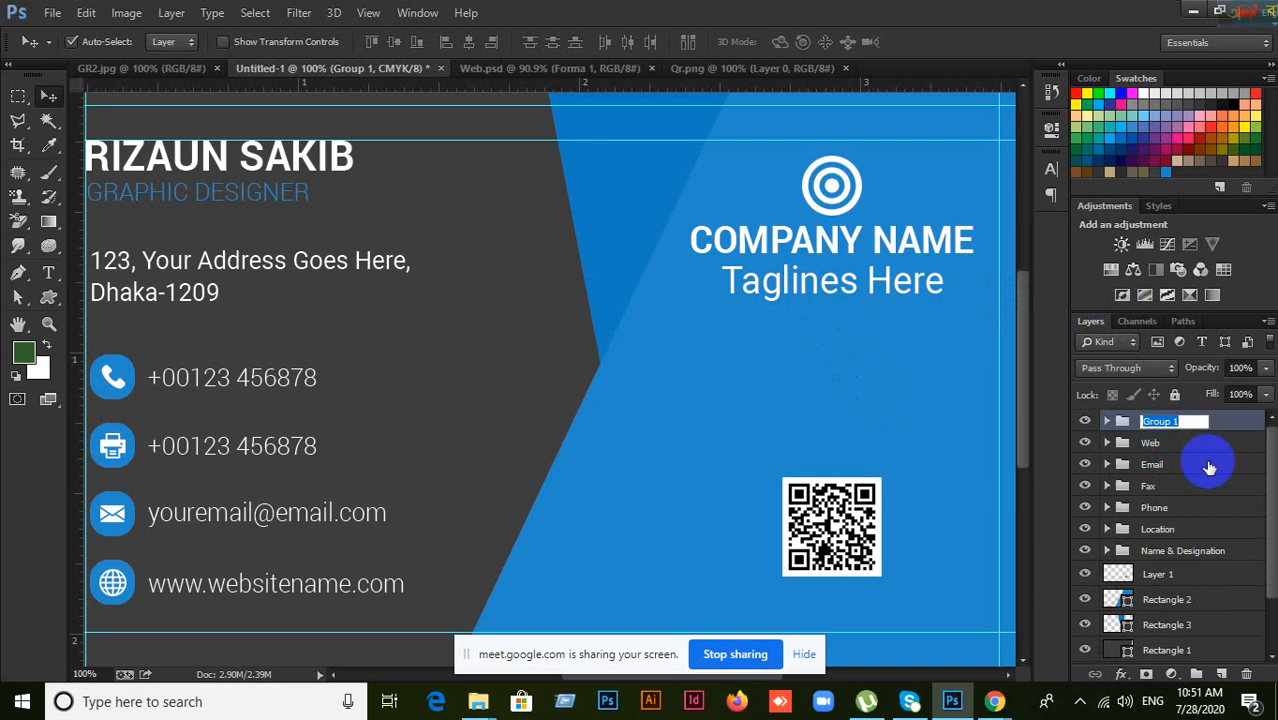
{"action": "type", "text": "L"}
{"action": "type", "text": "ogo & Comany Name"}
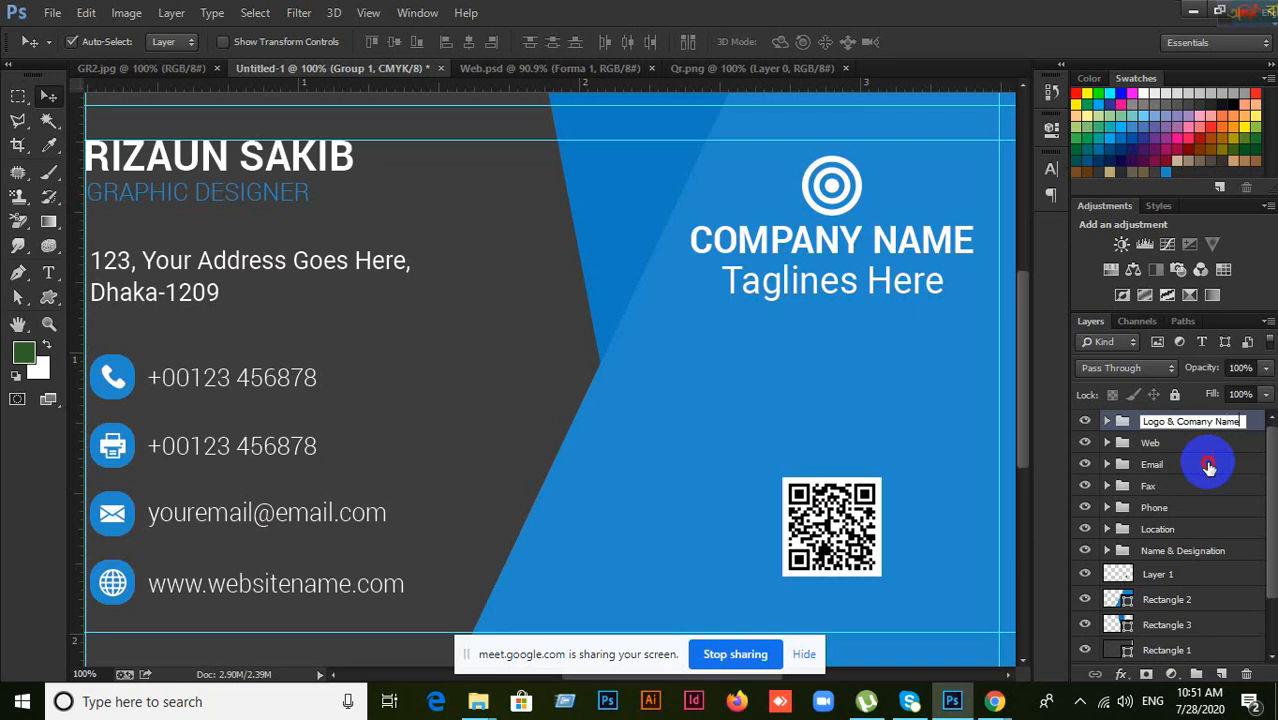
{"action": "left_click", "coordinate": [1208, 465]}
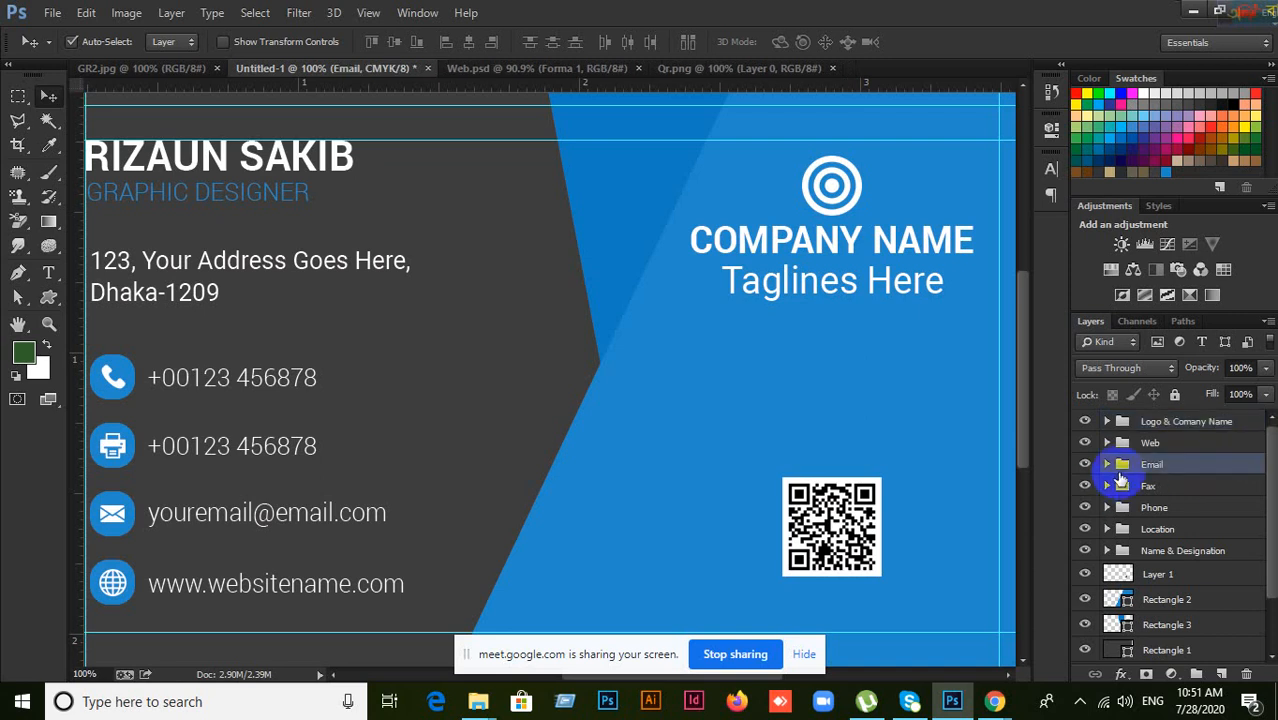
Step: Select the layers from Rectangle 1 up to Layer 1 in the Layers panel
{"action": "scroll", "coordinate": [1218, 541], "scroll_direction": "down", "scroll_amount": 2}
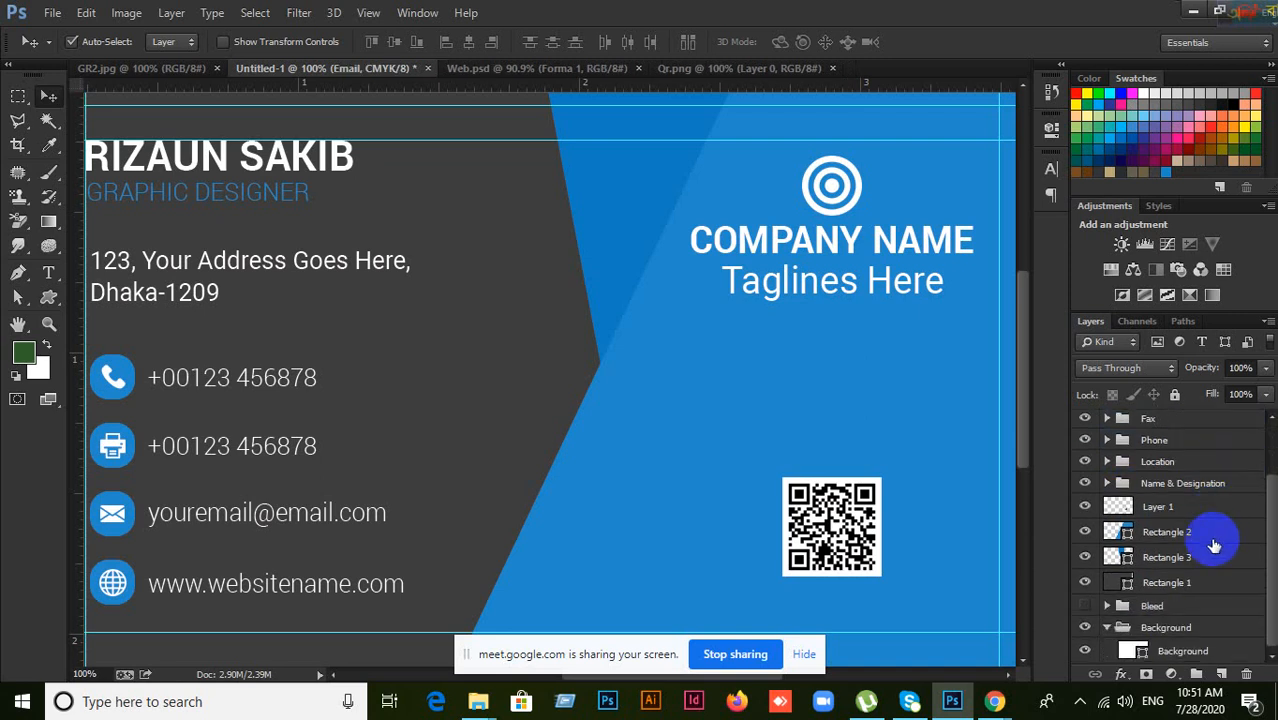
{"action": "left_click", "coordinate": [1205, 590]}
{"action": "scroll", "coordinate": [1208, 593], "scroll_direction": "up", "scroll_amount": 2}
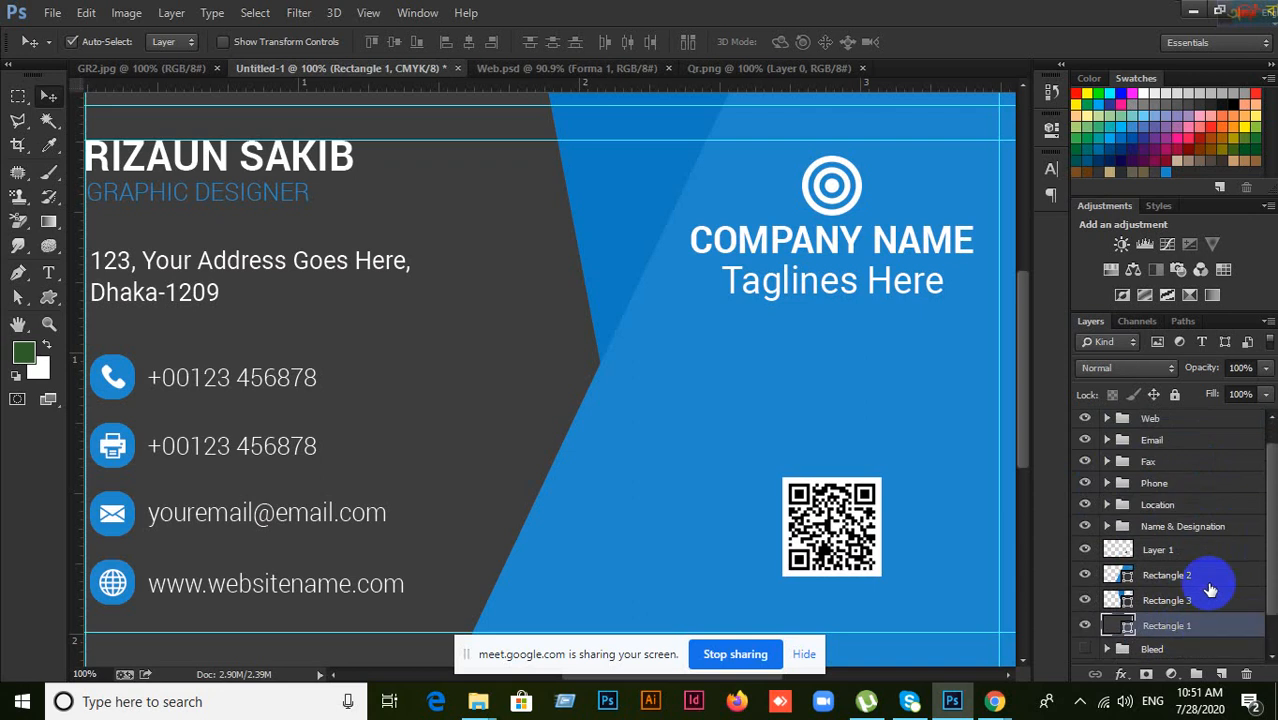
{"action": "left_click", "coordinate": [1163, 549], "text": "shift"}
{"action": "scroll", "coordinate": [1212, 558], "scroll_direction": "down", "scroll_amount": 2}
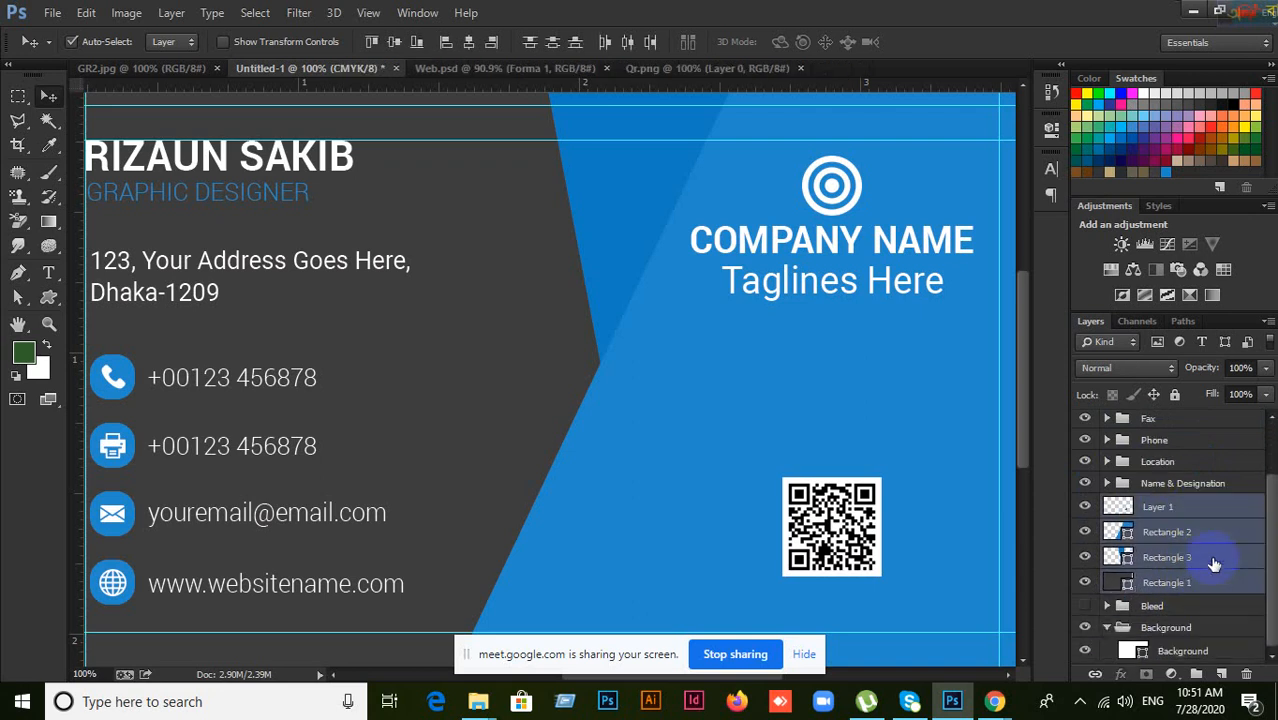
Step: Group Layer 1 and the three rectangles into a folder named Shape & Design
{"action": "key", "text": "ctrl+g"}
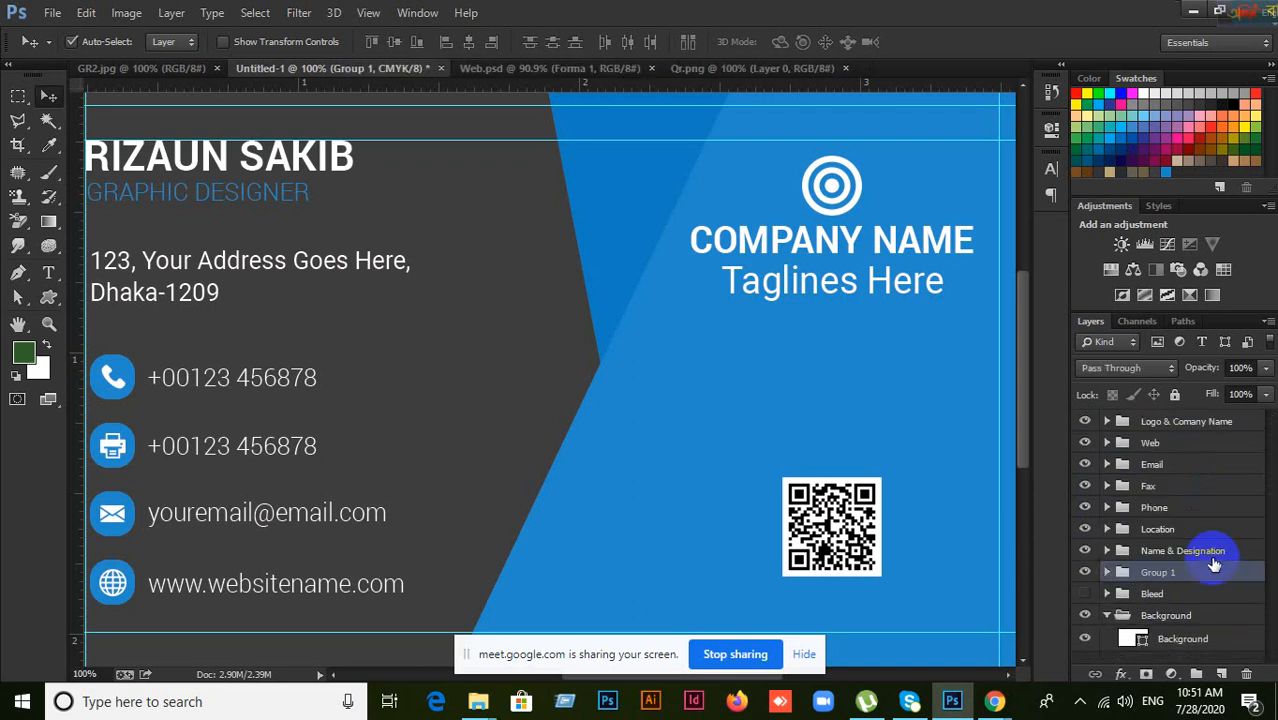
{"action": "left_click", "coordinate": [1082, 577]}
{"action": "left_click", "coordinate": [1084, 574]}
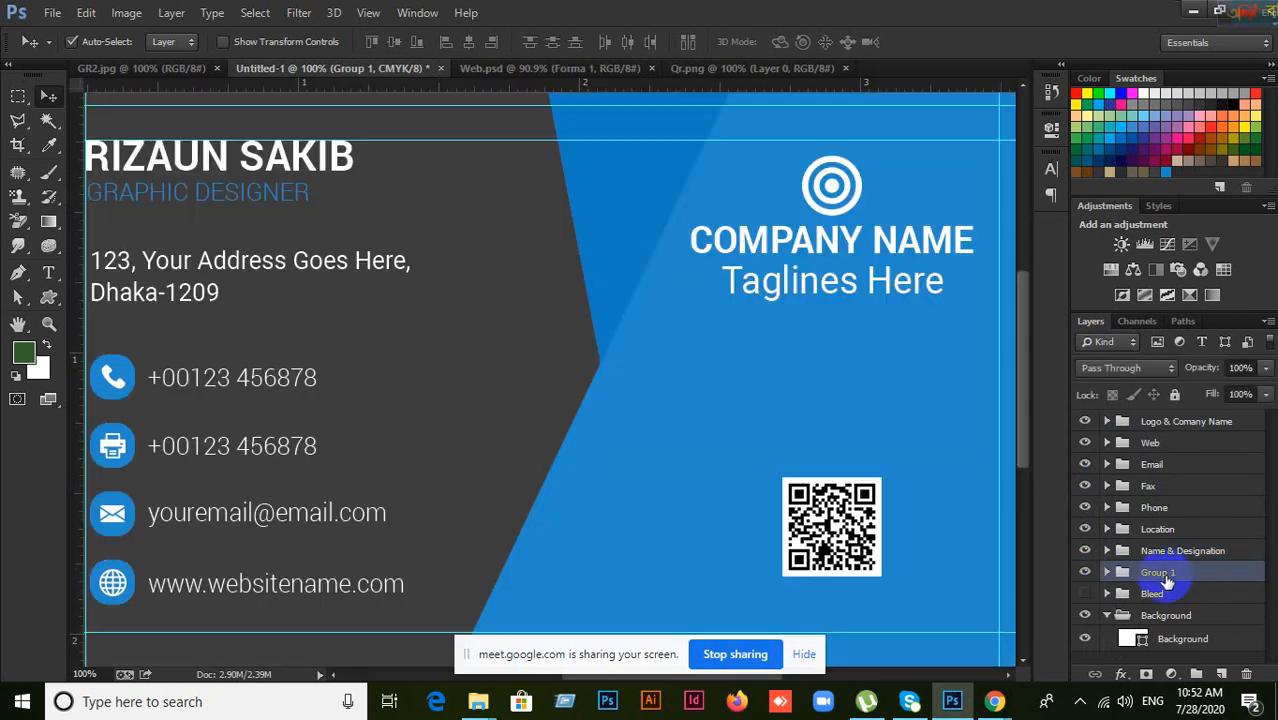
{"action": "double_click", "coordinate": [1160, 573]}
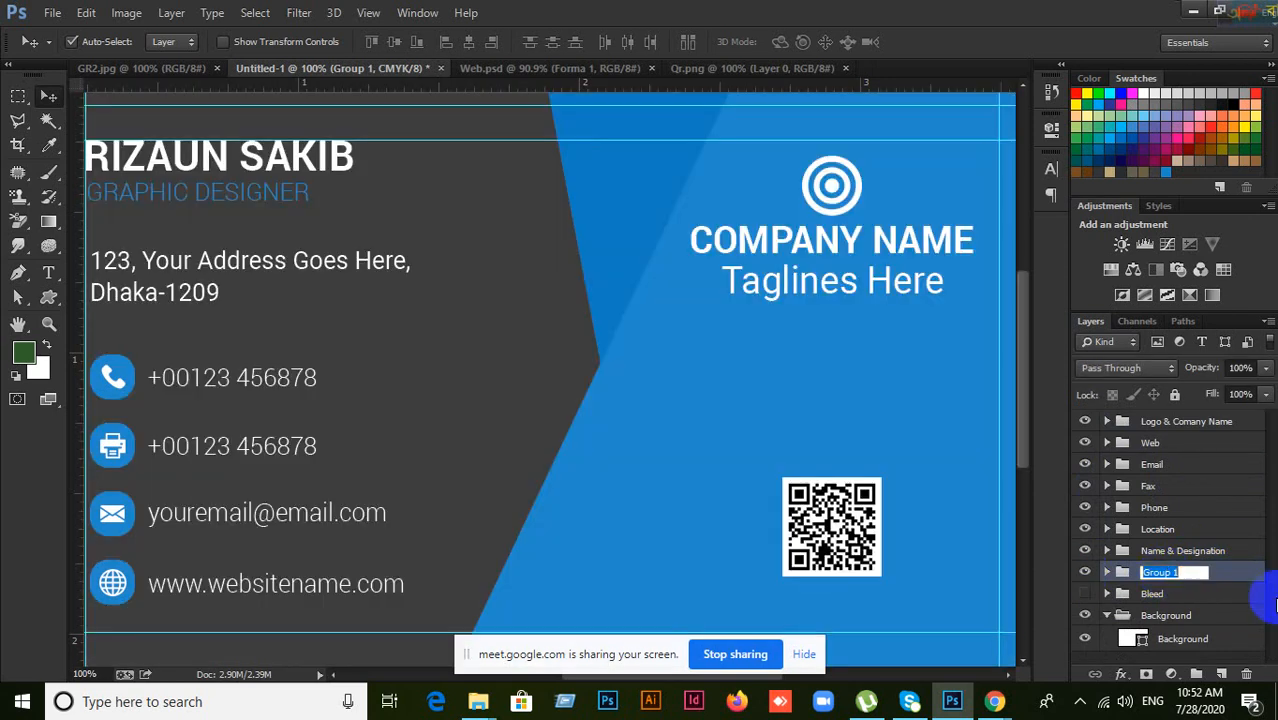
{"action": "type", "text": "Shape & Design"}
{"action": "left_click", "coordinate": [1219, 549]}
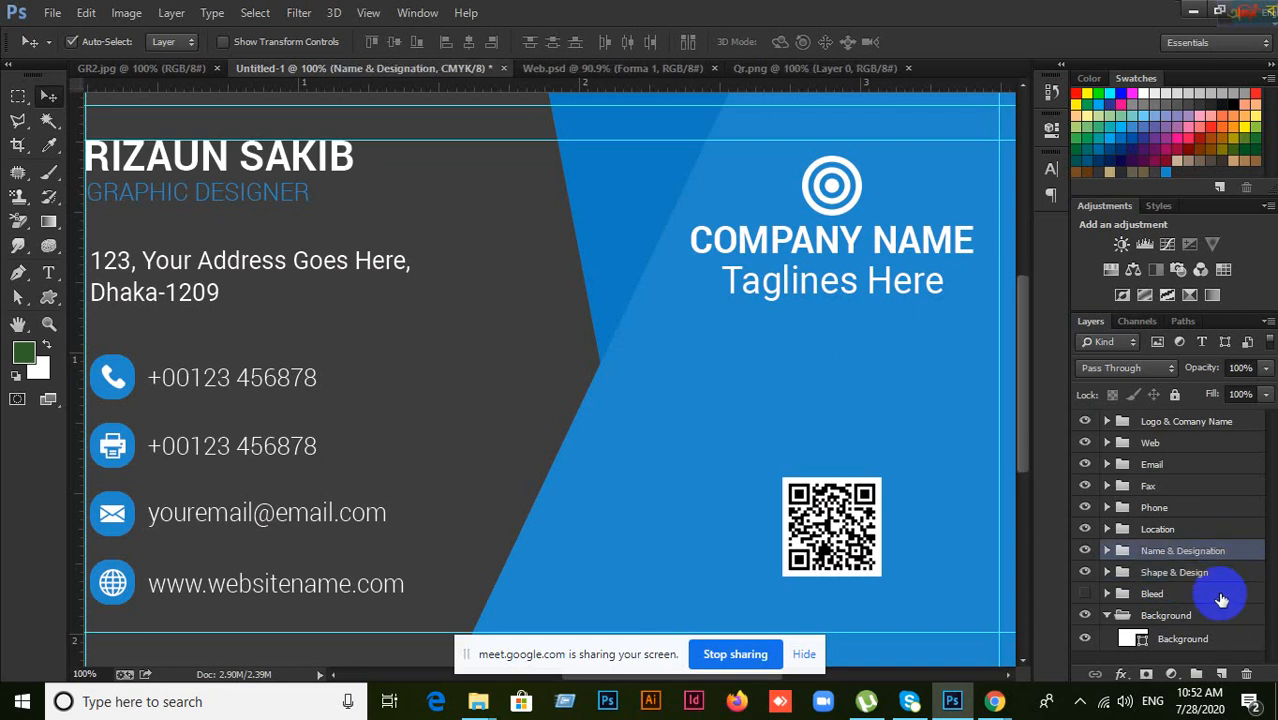
Step: Move the Bleed group higher in the layer stack
{"action": "scroll", "coordinate": [1200, 605], "scroll_direction": "down", "scroll_amount": 1}
{"action": "left_click", "coordinate": [1173, 597]}
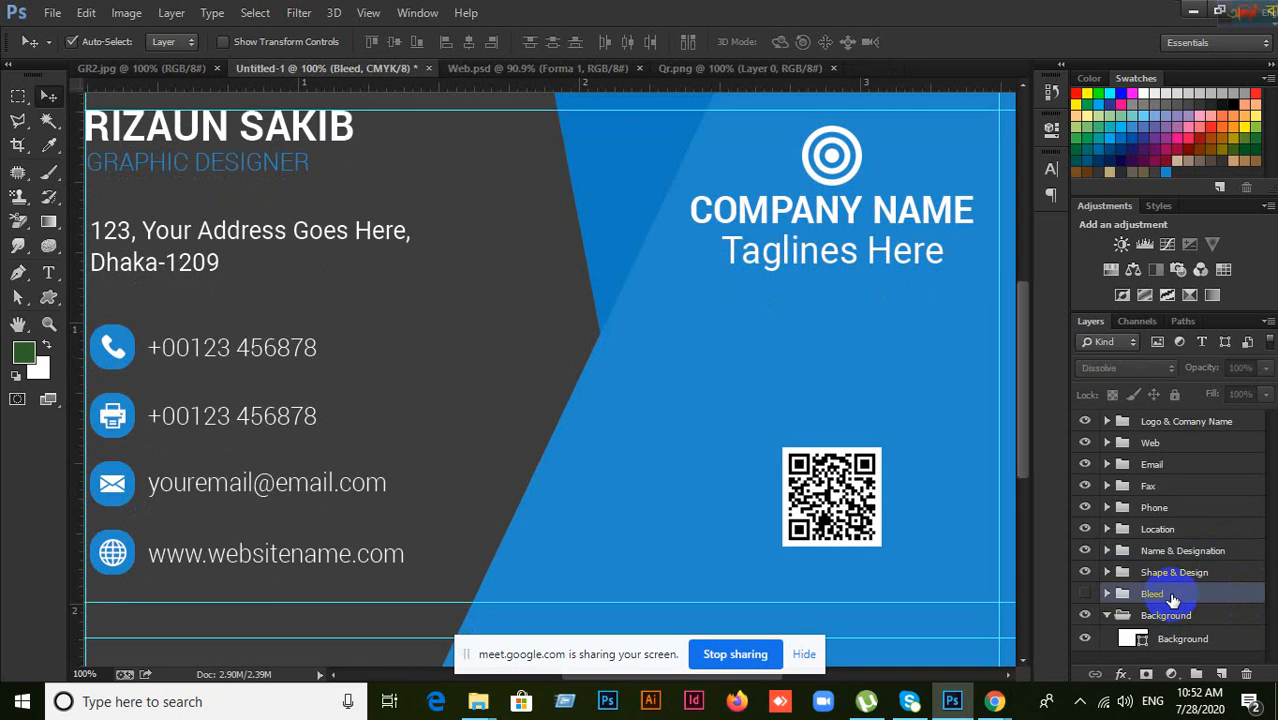
{"action": "left_click_drag", "start_coordinate": [1173, 597], "coordinate": [1172, 420]}
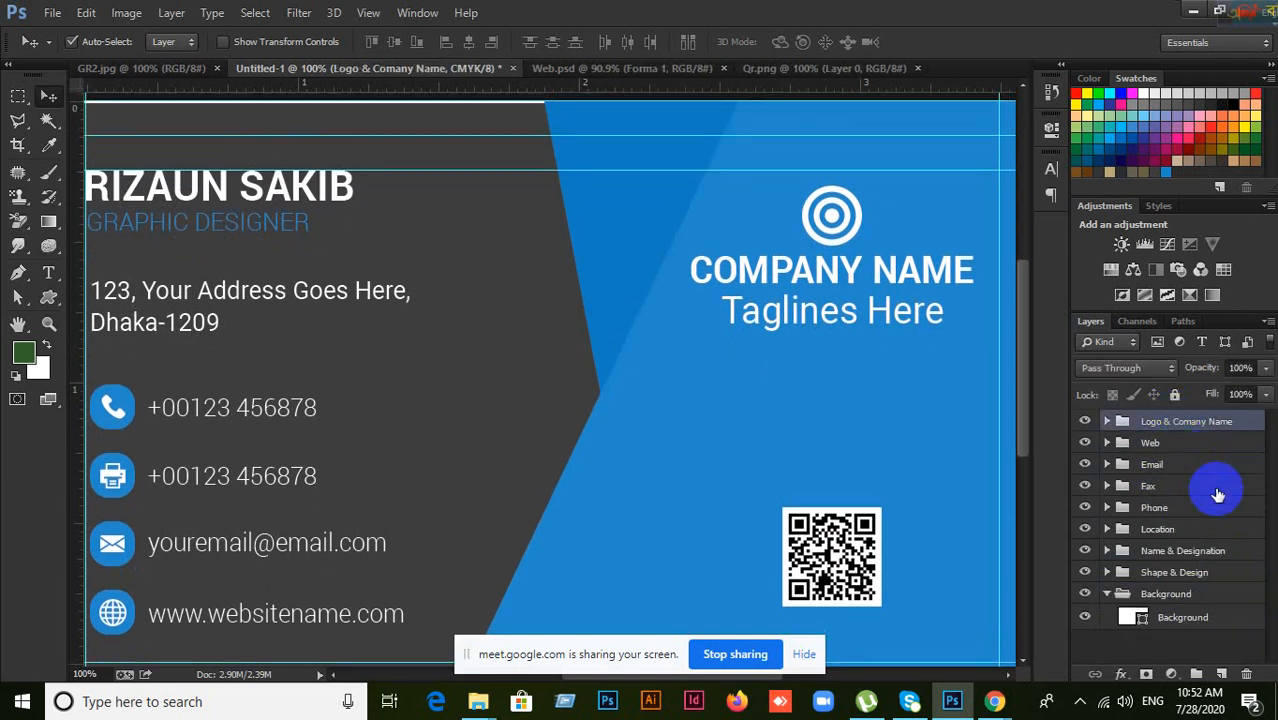
Step: Collapse the Background and Name & Designation groups after reviewing the contact groups
{"action": "scroll", "coordinate": [1216, 494], "scroll_direction": "down", "scroll_amount": 2}
{"action": "scroll", "coordinate": [1185, 557], "scroll_direction": "down", "scroll_amount": 1}
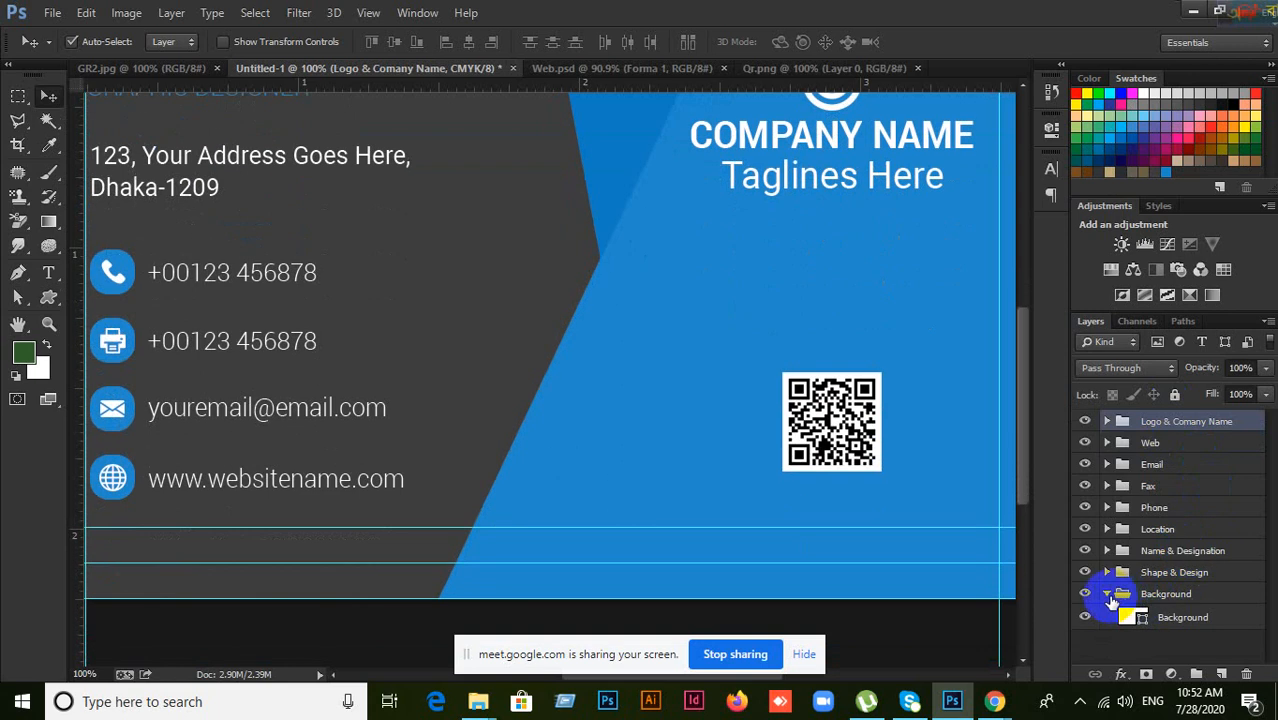
{"action": "left_click", "coordinate": [1107, 594]}
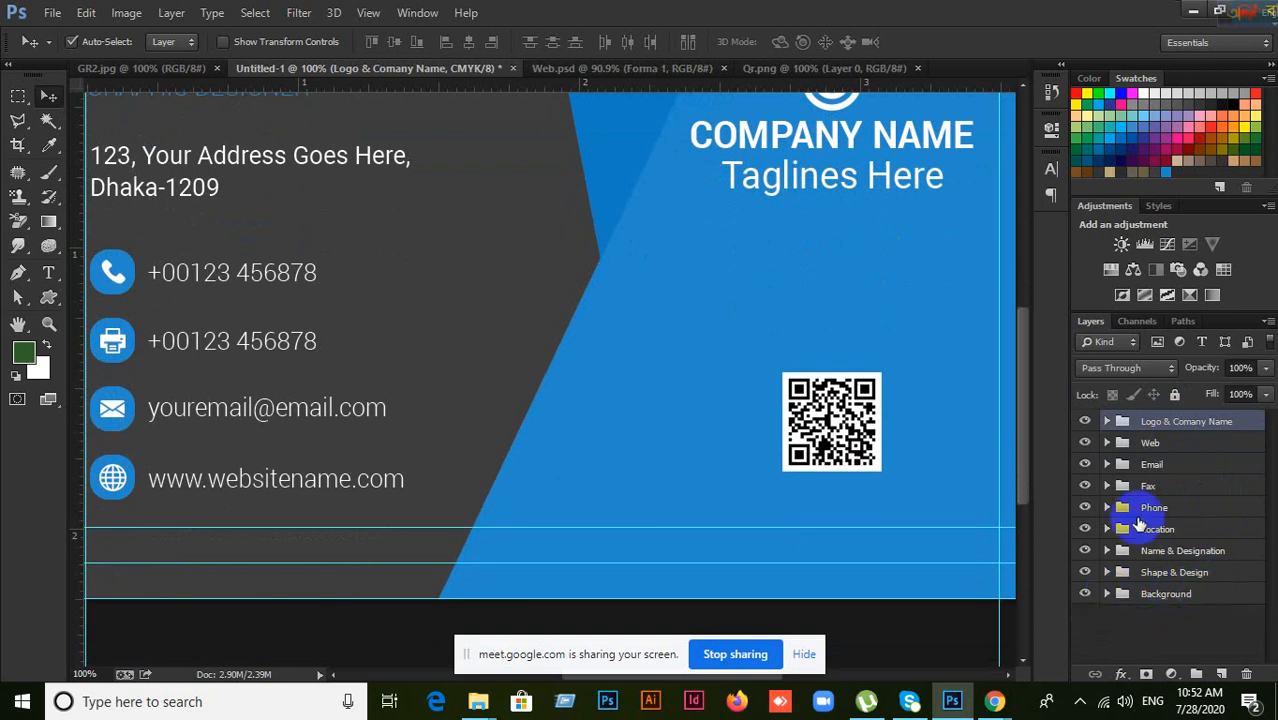
{"action": "left_click", "coordinate": [1186, 443]}
{"action": "left_click", "coordinate": [1186, 464]}
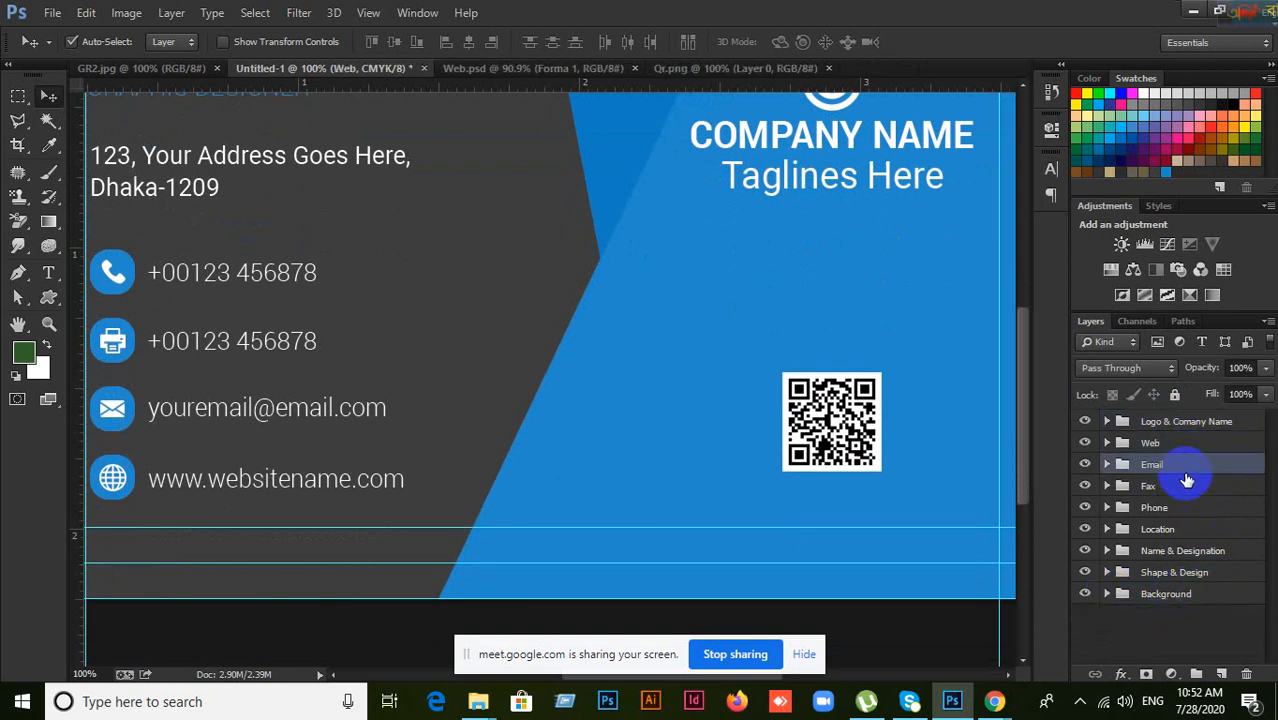
{"action": "left_click", "coordinate": [1181, 486]}
{"action": "left_click", "coordinate": [1181, 507]}
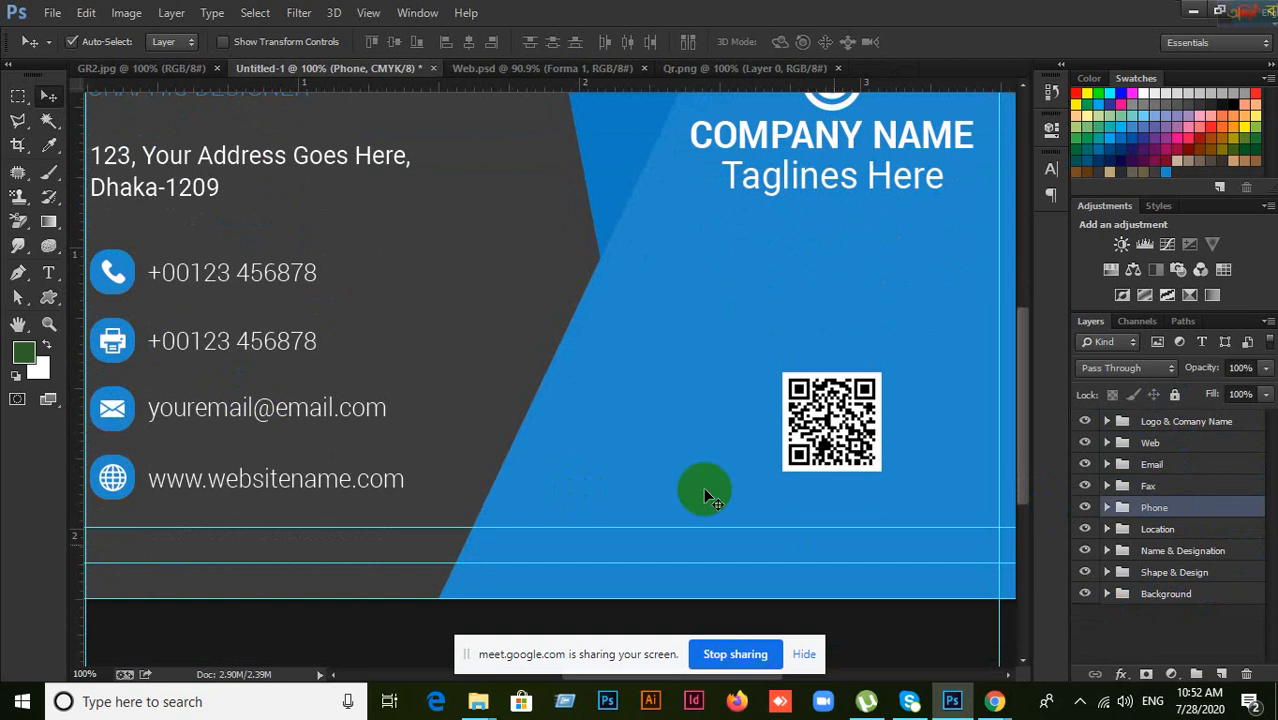
{"action": "left_click", "coordinate": [1150, 558]}
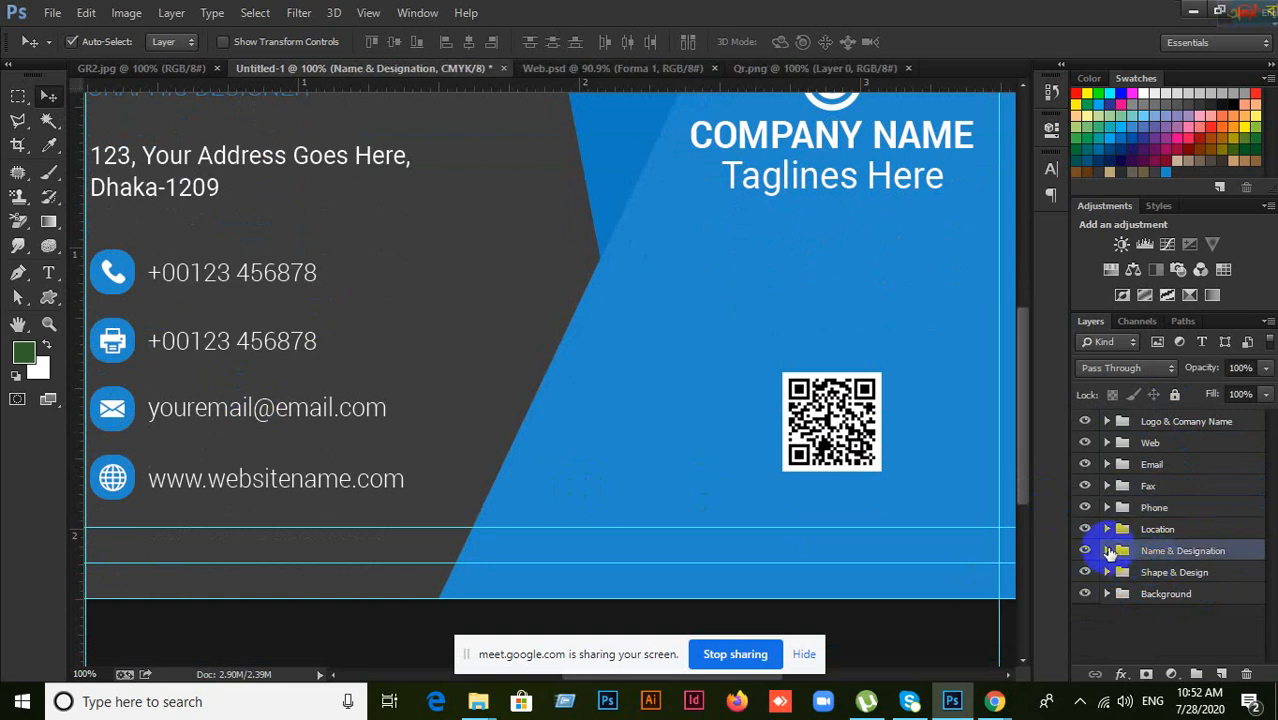
{"action": "left_click", "coordinate": [1108, 551]}
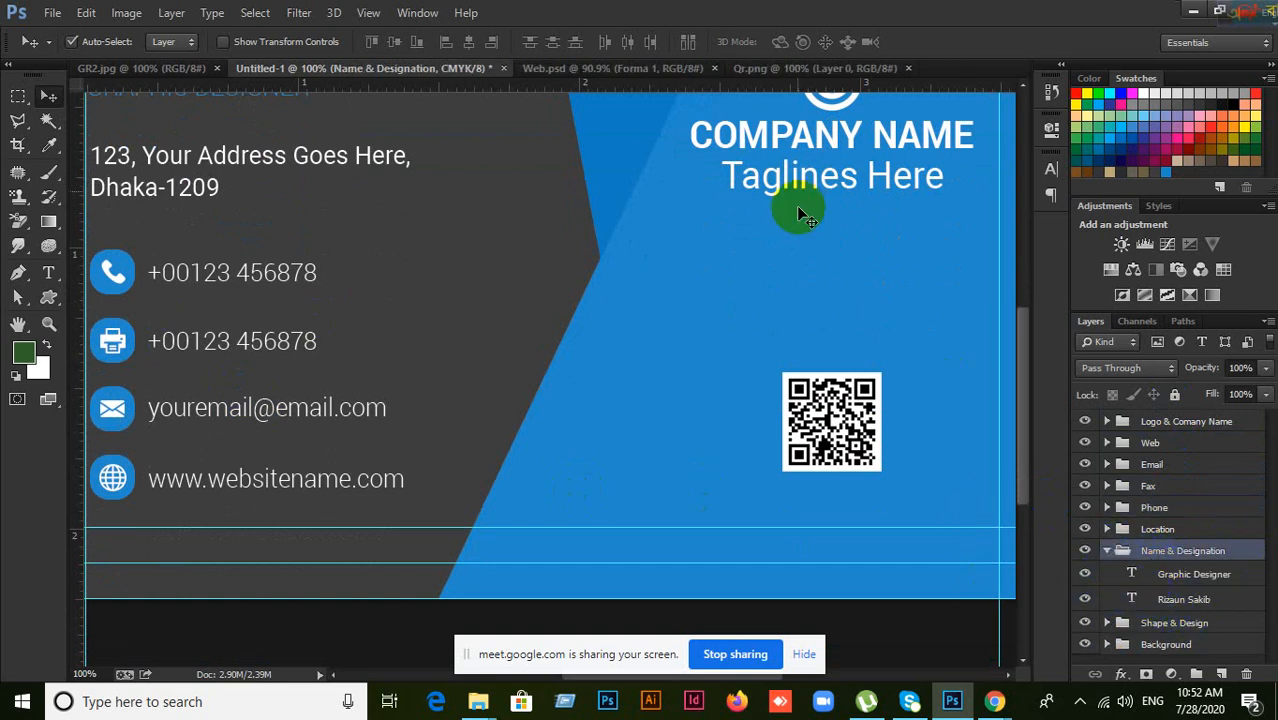
{"action": "left_click", "coordinate": [1107, 552]}
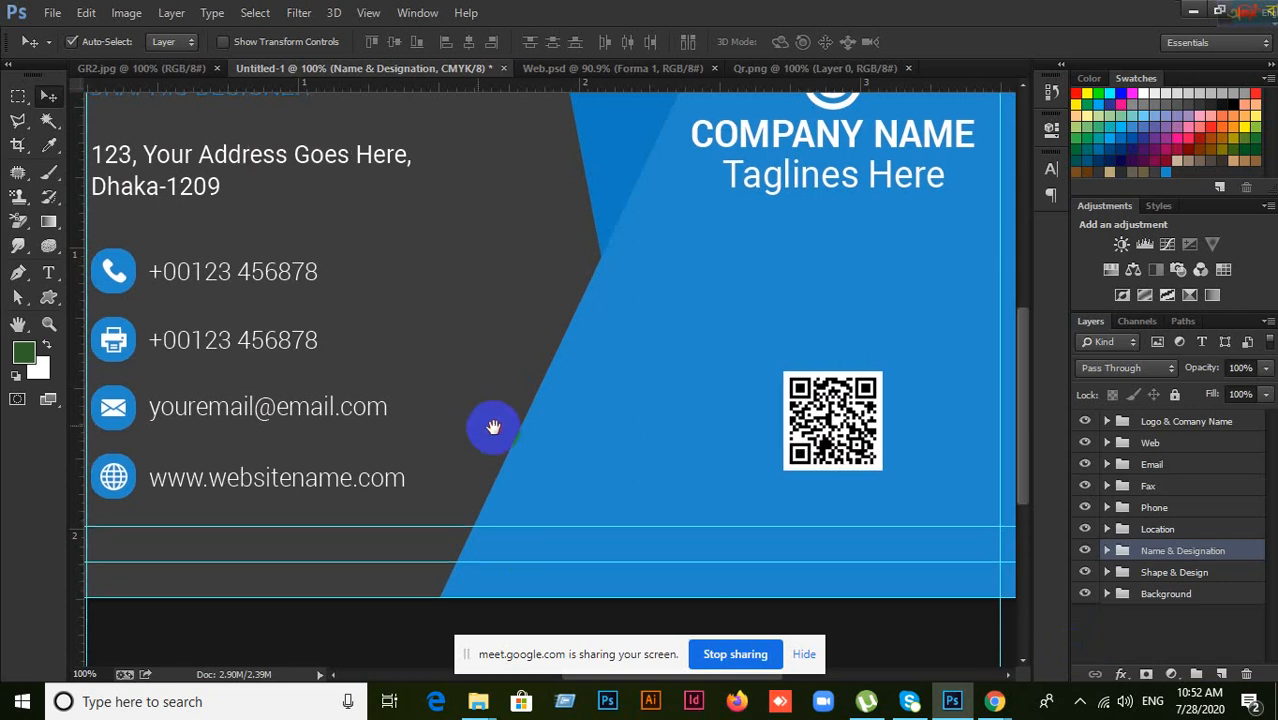
Step: Set the Move tool's Auto-Select to Group so canvas clicks pick whole folders
{"action": "left_click_drag", "start_coordinate": [477, 426], "coordinate": [705, 484]}
{"action": "scroll", "coordinate": [715, 474], "scroll_direction": "down", "scroll_amount": 2}
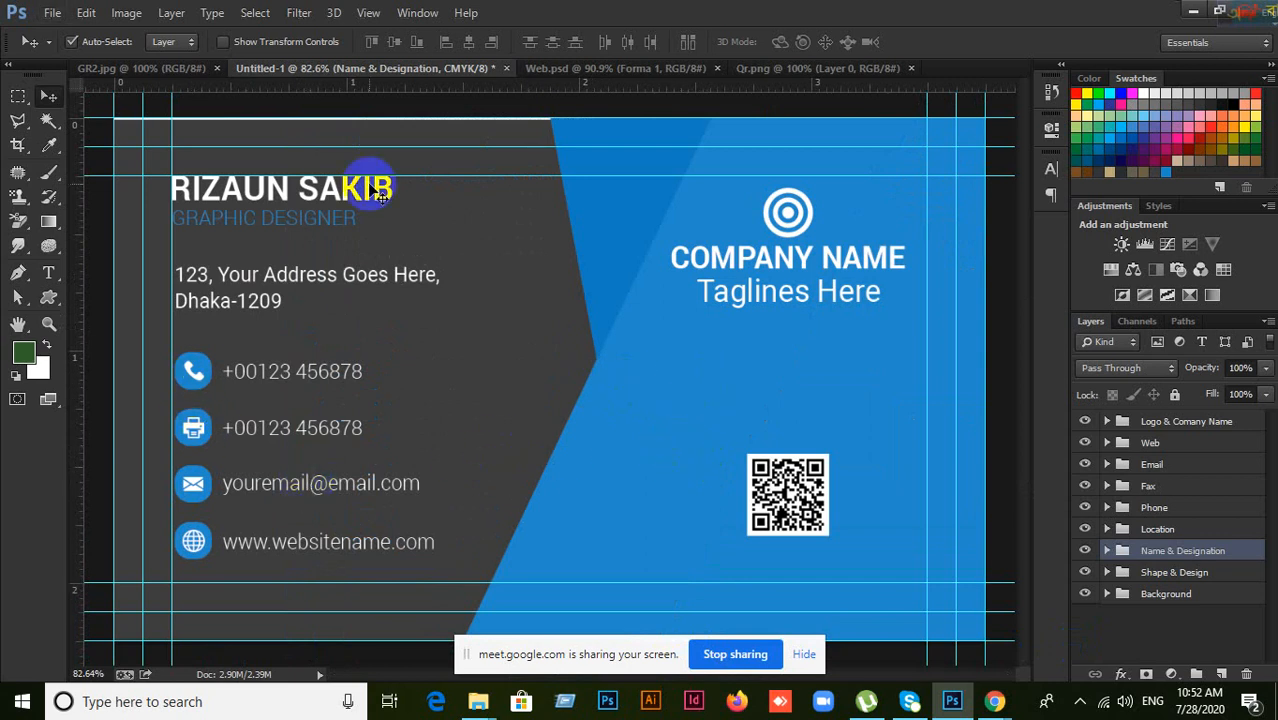
{"action": "left_click", "coordinate": [190, 45]}
{"action": "left_click", "coordinate": [175, 56]}
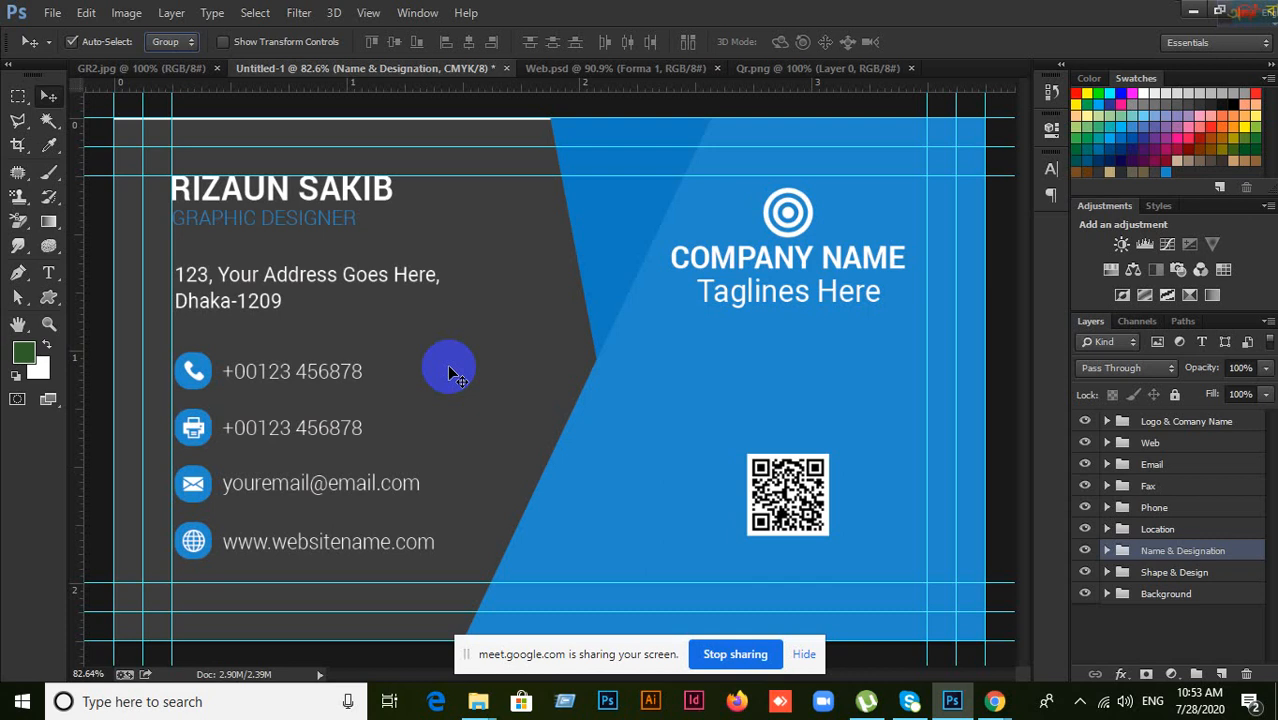
Step: Try moving the Phone and Shape & Design folders on the canvas, undoing each move
{"action": "left_click", "coordinate": [208, 372]}
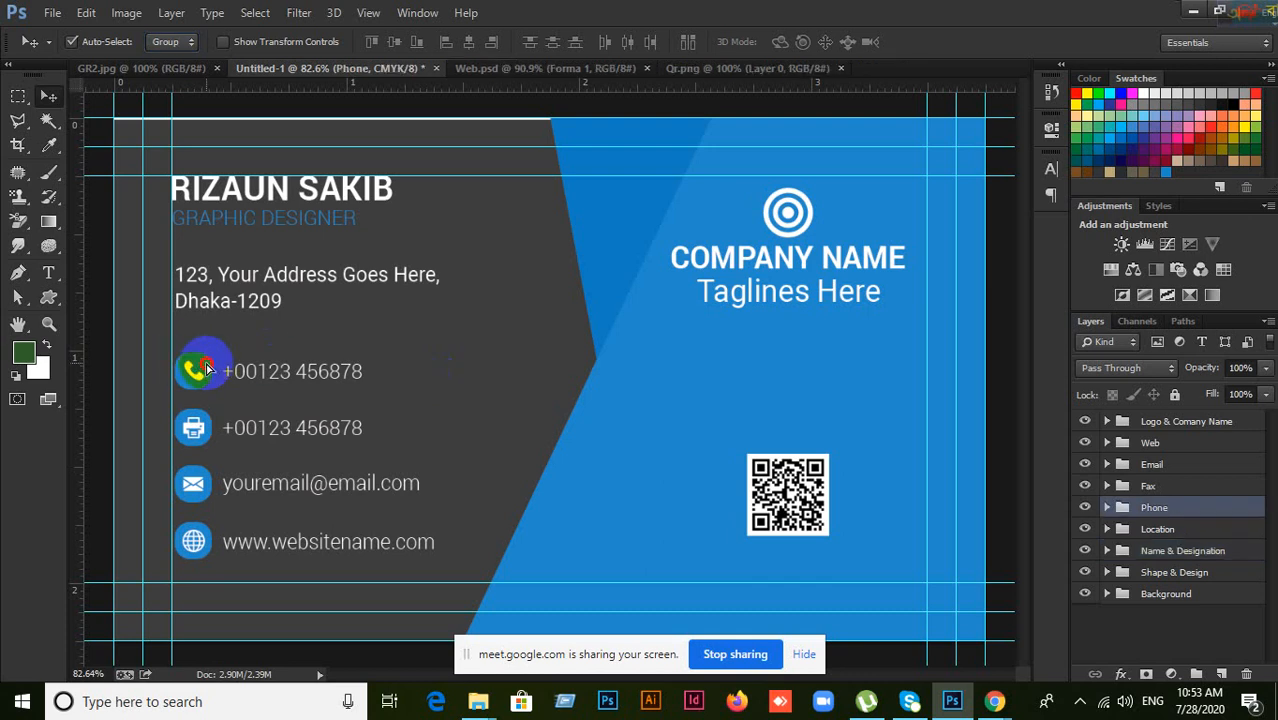
{"action": "left_click_drag", "start_coordinate": [208, 372], "coordinate": [232, 362]}
{"action": "key", "text": "ctrl+z"}
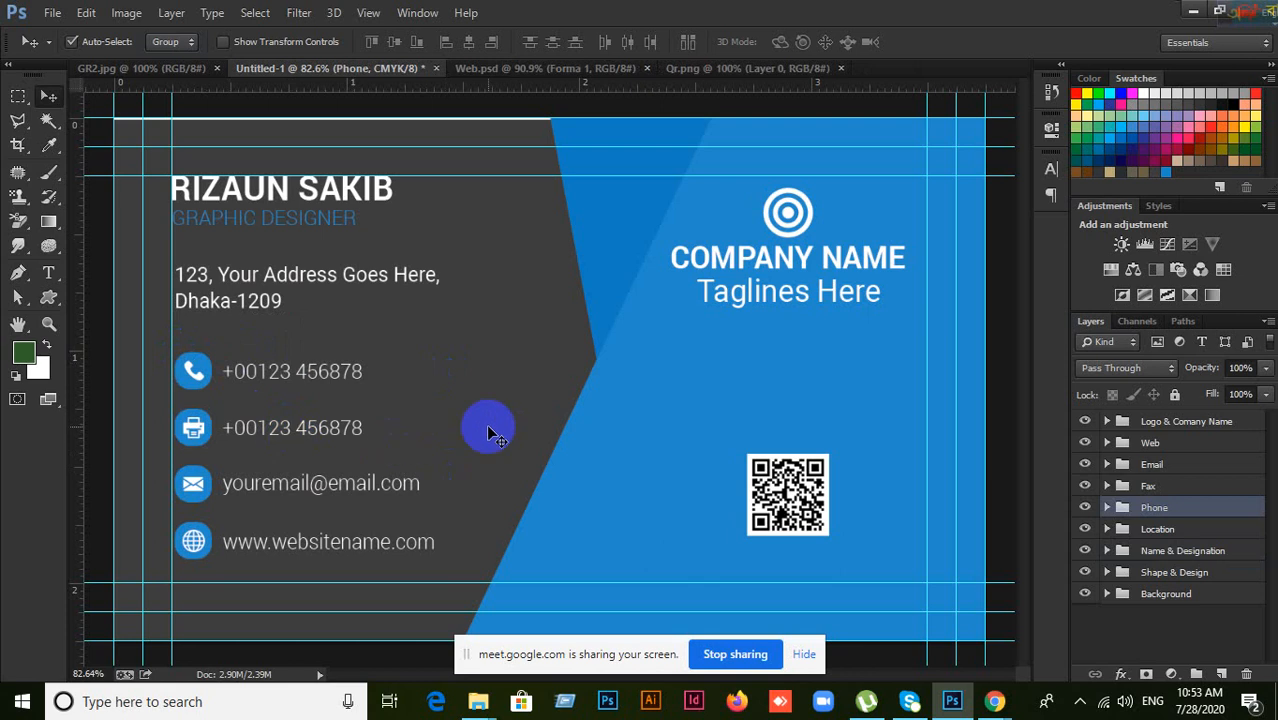
{"action": "left_click_drag", "start_coordinate": [751, 467], "coordinate": [748, 446]}
{"action": "key", "text": "ctrl+z"}
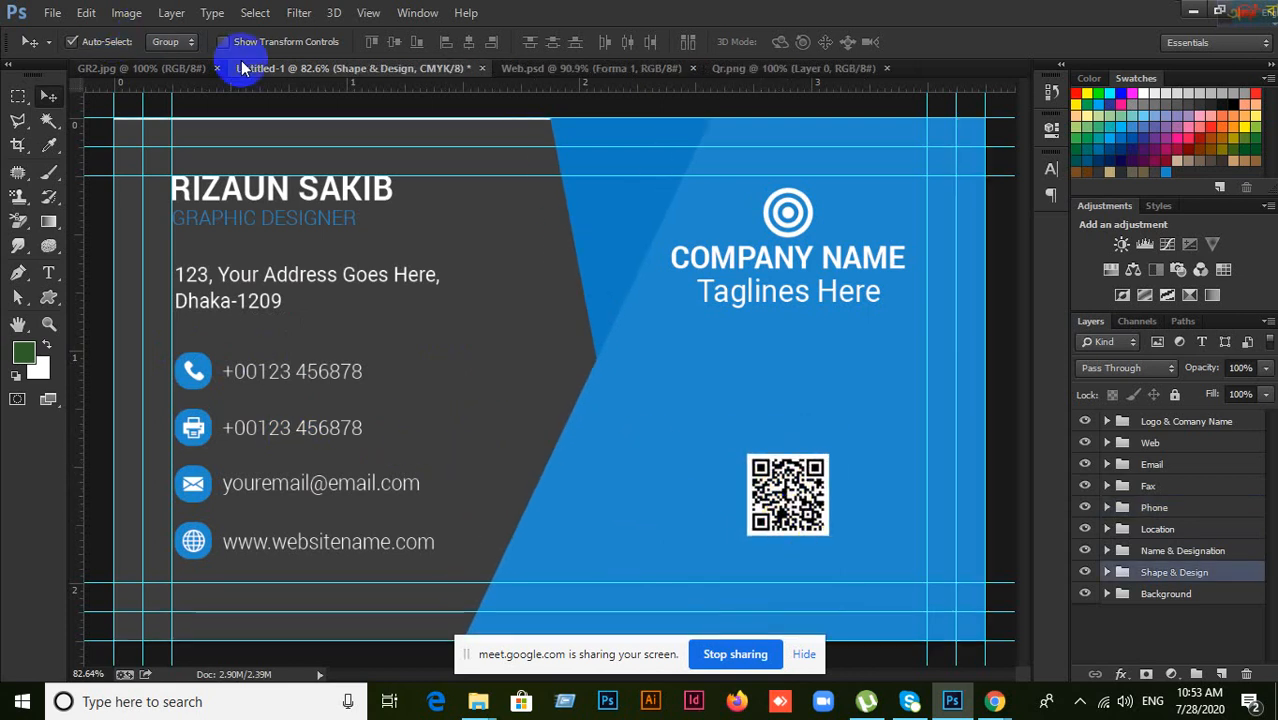
Step: Set Auto-Select back to Layer and try moving the QR code, then undo it
{"action": "left_click", "coordinate": [170, 41]}
{"action": "left_click", "coordinate": [165, 57]}
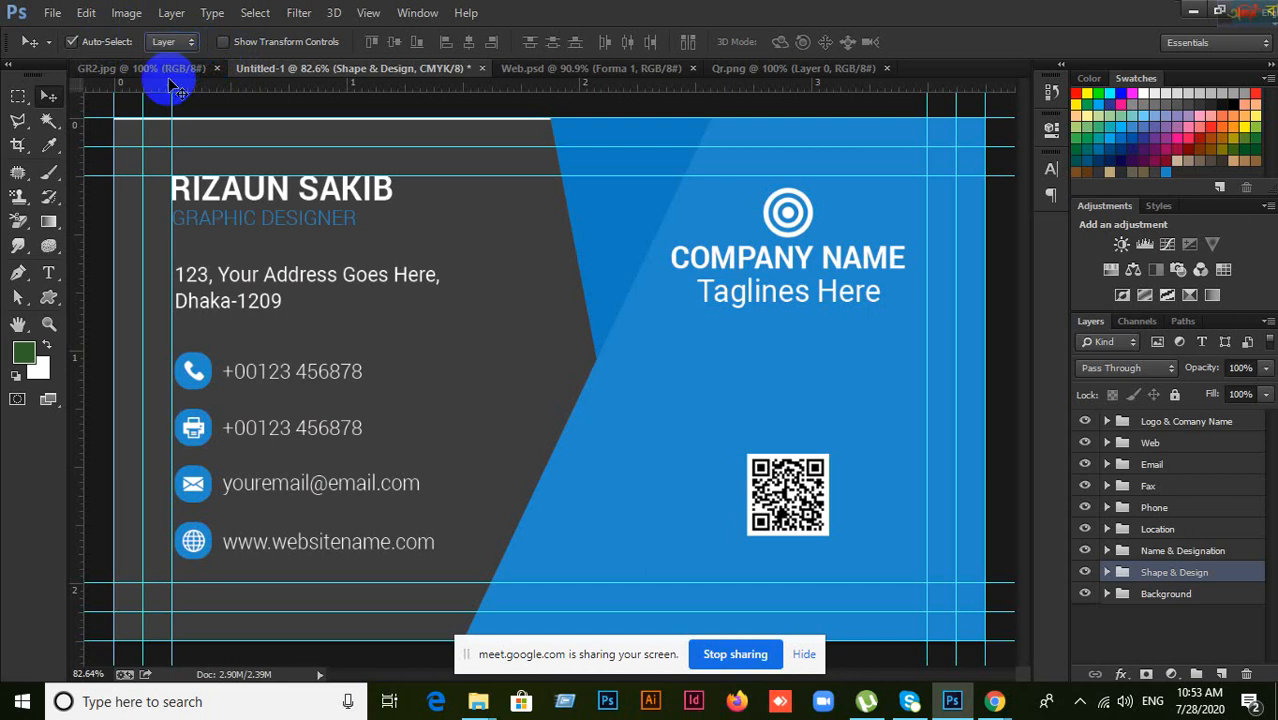
{"action": "left_click_drag", "start_coordinate": [808, 508], "coordinate": [770, 452]}
{"action": "key", "text": "ctrl+z"}
Step: Try moving the blue angled shape and dark background, undo both, and select Rectangle 2
{"action": "left_click", "coordinate": [855, 450]}
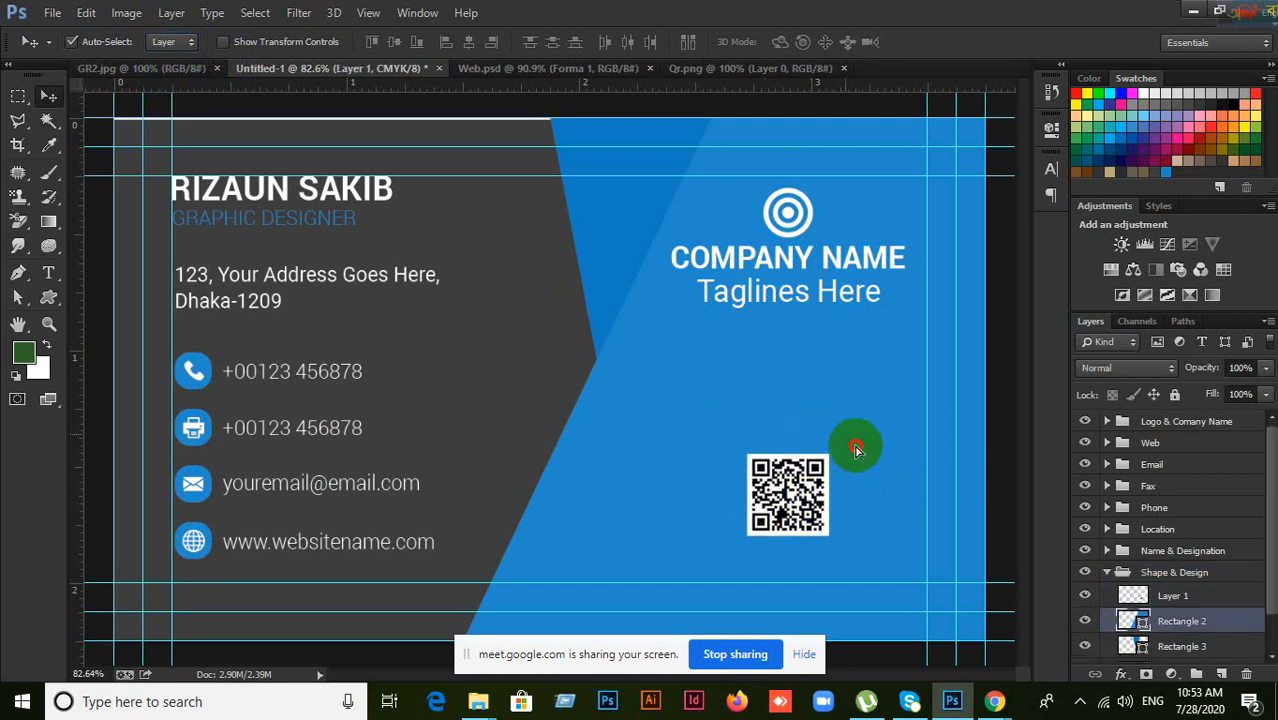
{"action": "left_click_drag", "start_coordinate": [855, 450], "coordinate": [826, 430]}
{"action": "key", "text": "ctrl+z"}
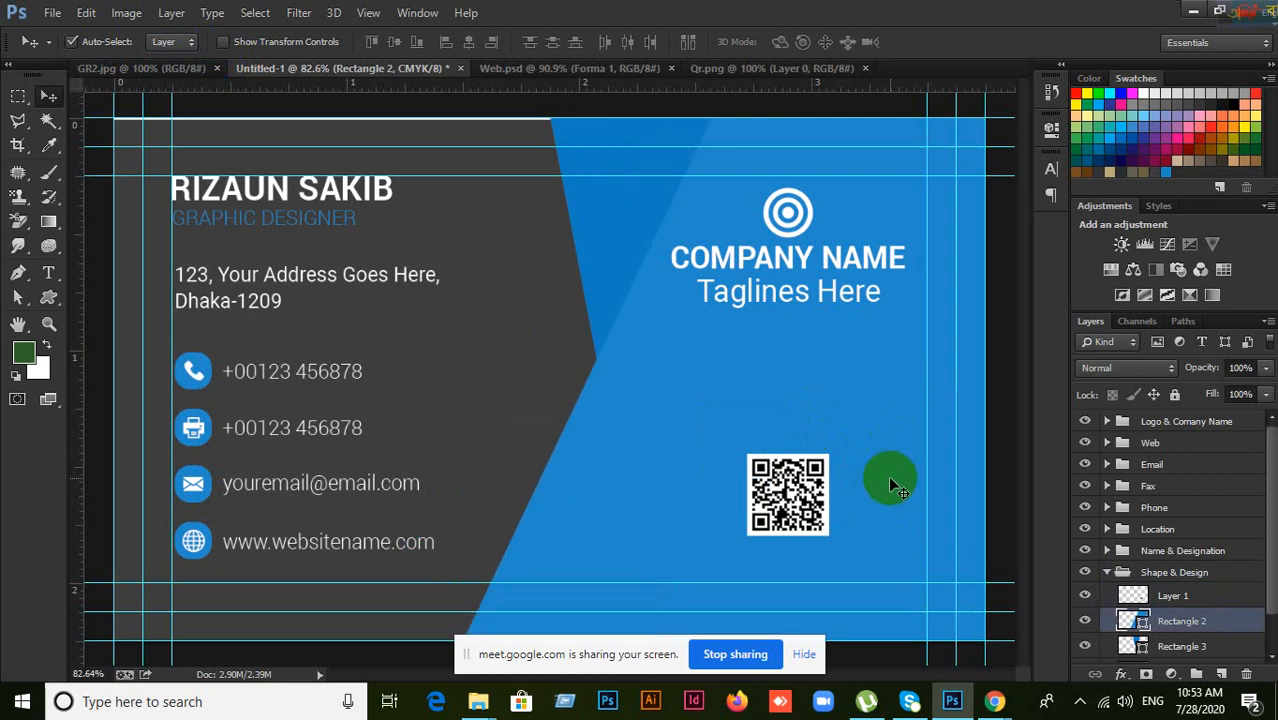
{"action": "left_click_drag", "start_coordinate": [898, 466], "coordinate": [656, 357]}
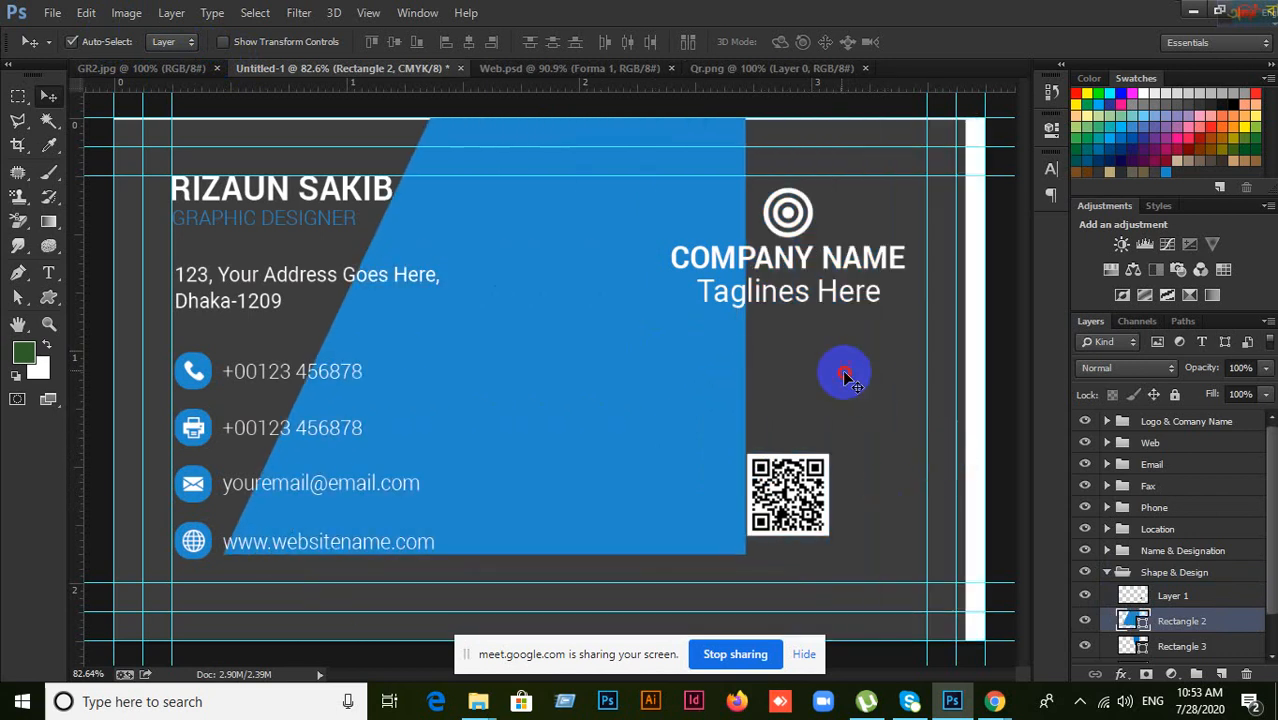
{"action": "left_click_drag", "start_coordinate": [845, 372], "coordinate": [849, 403]}
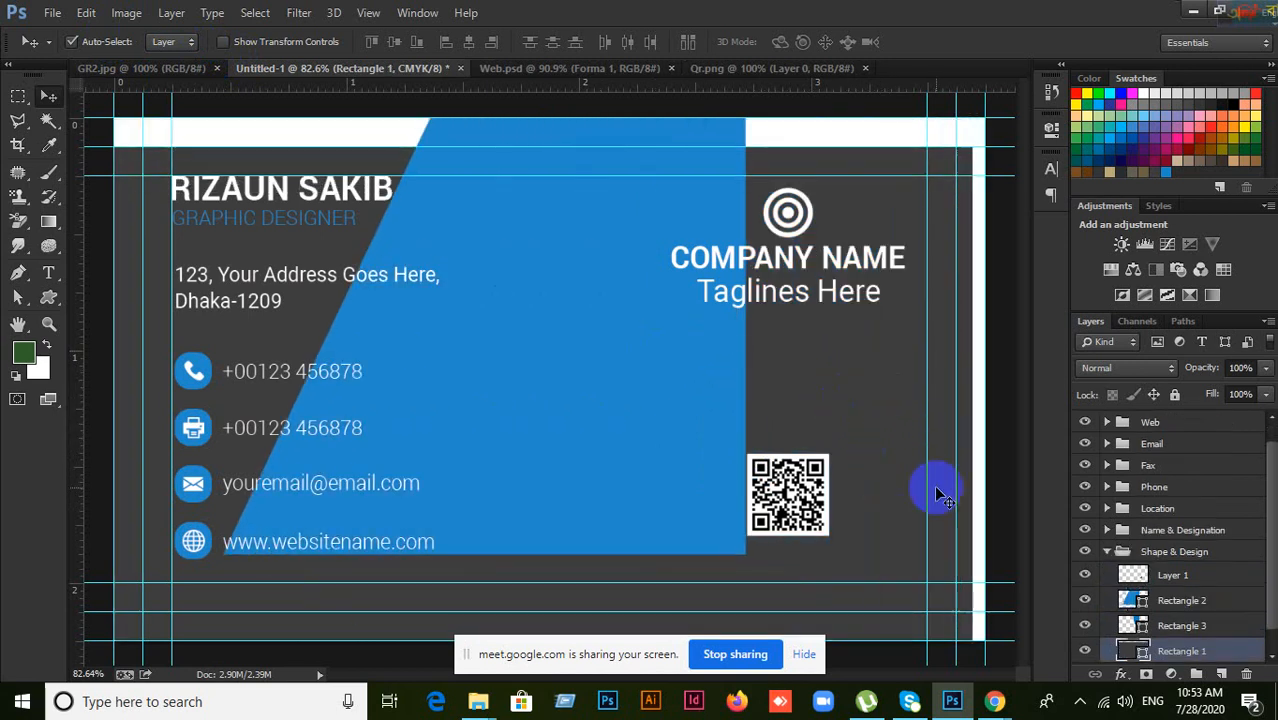
{"action": "key", "text": "ctrl+z"}
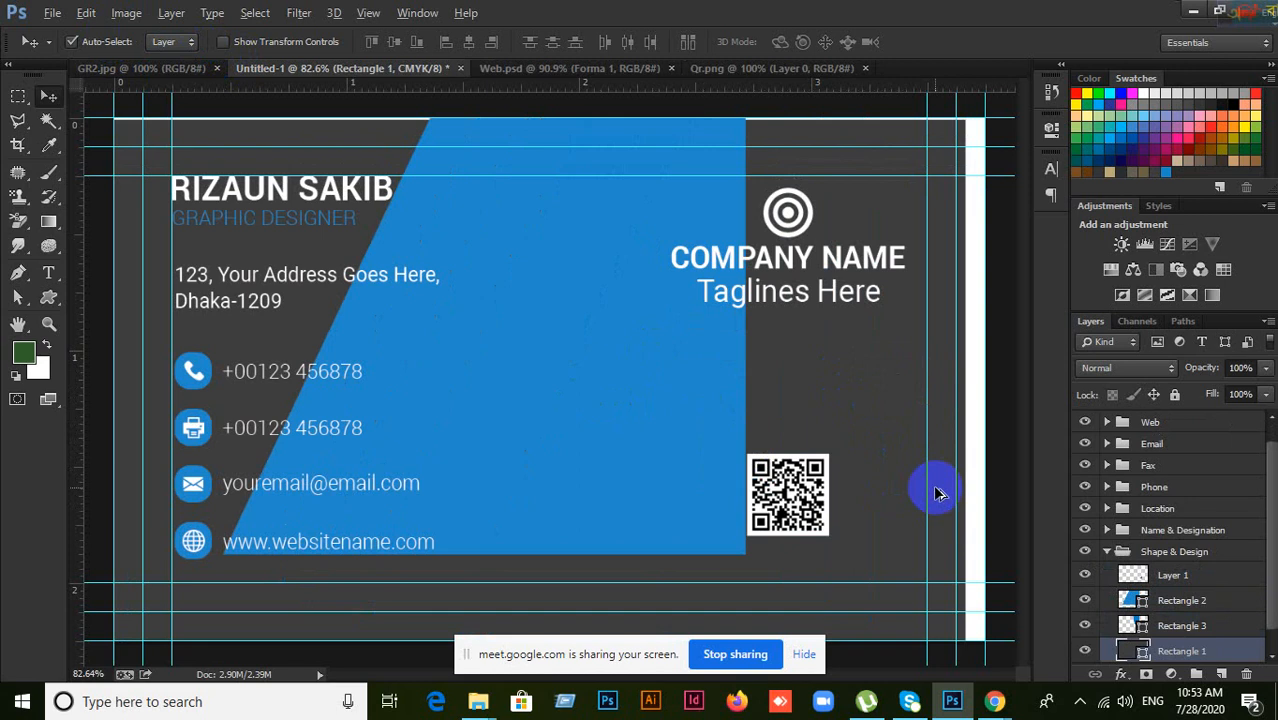
{"action": "key", "text": "ctrl+alt+z"}
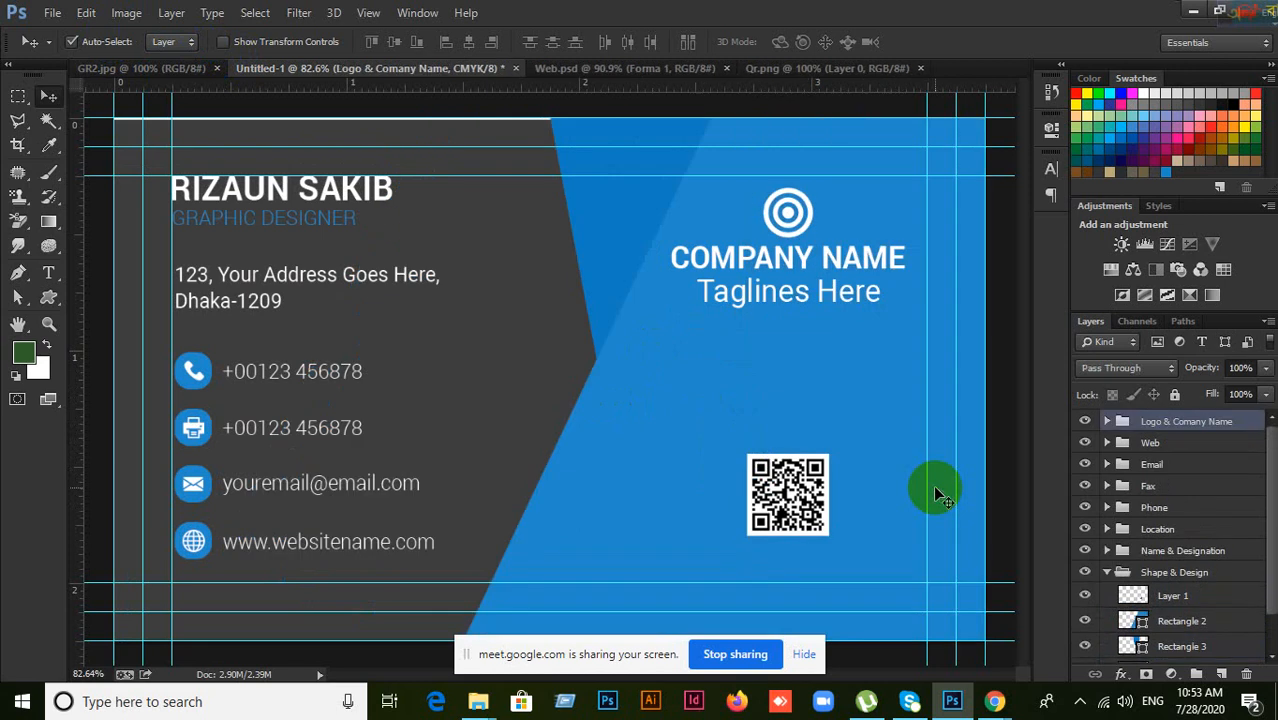
{"action": "left_click", "coordinate": [863, 422]}
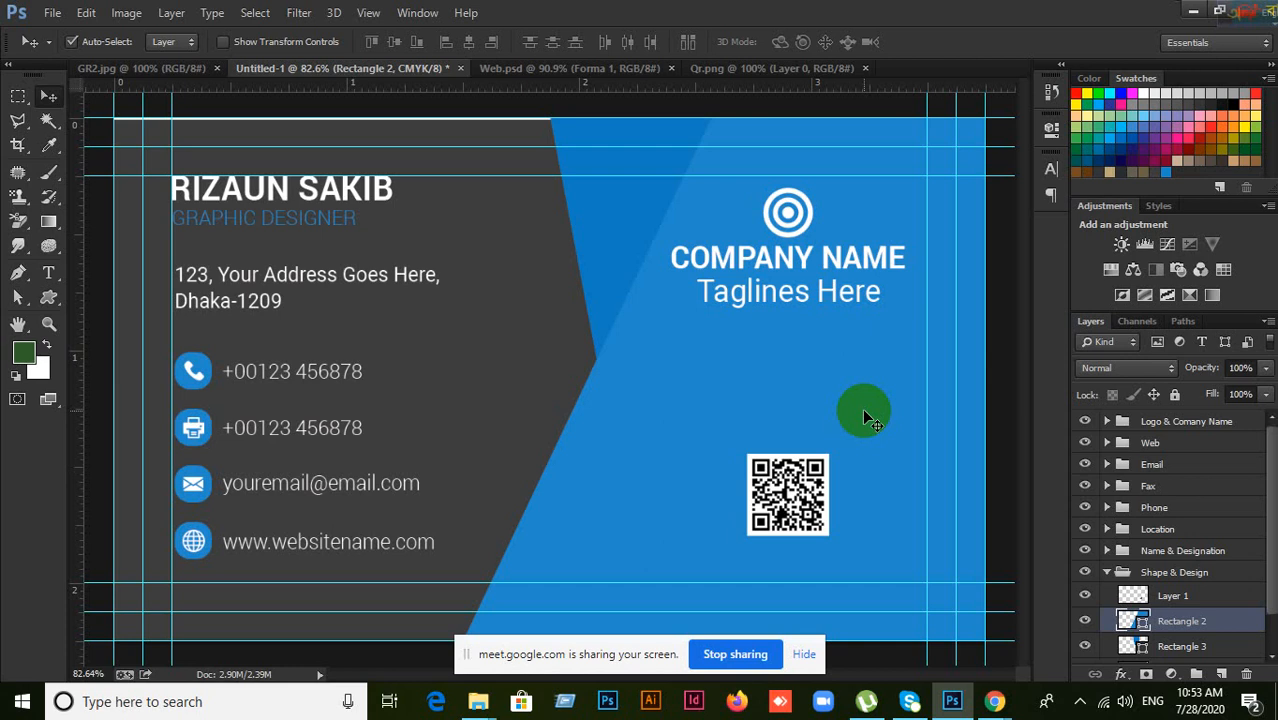
Step: Give the blue angled shape a green 5 pt stroke
{"action": "left_click", "coordinate": [46, 299]}
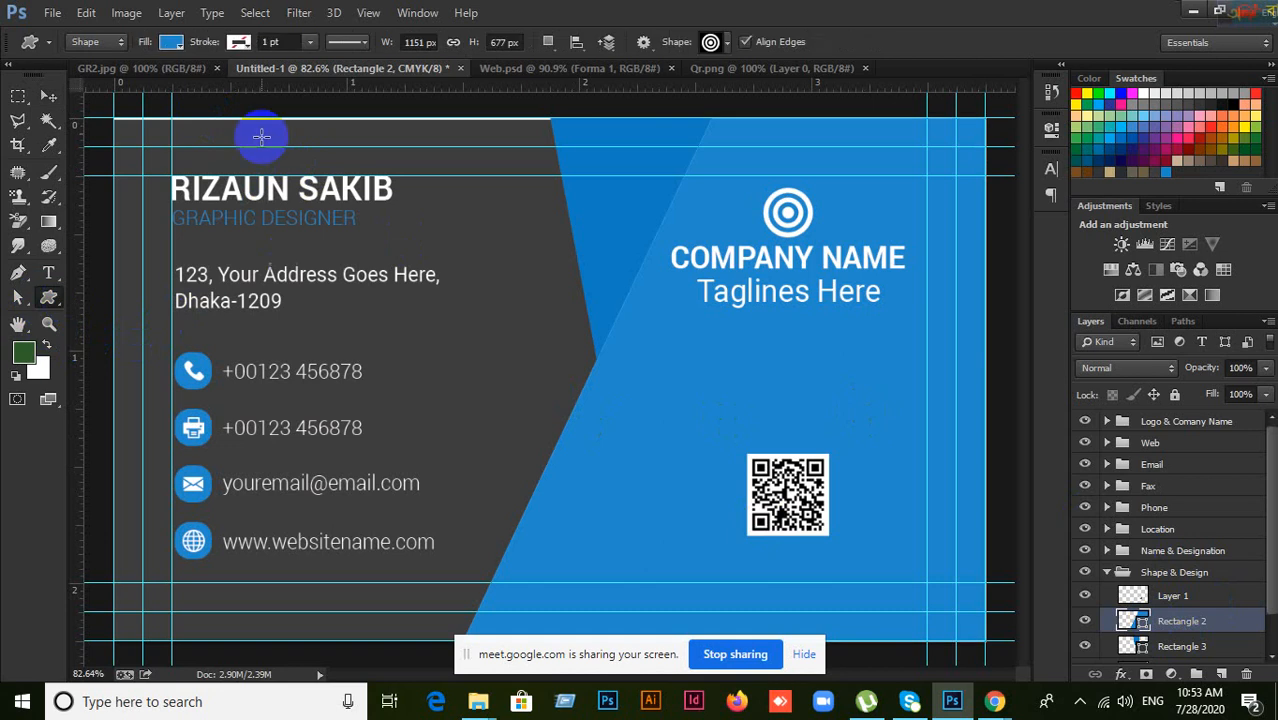
{"action": "left_click", "coordinate": [239, 43]}
{"action": "left_click", "coordinate": [160, 79]}
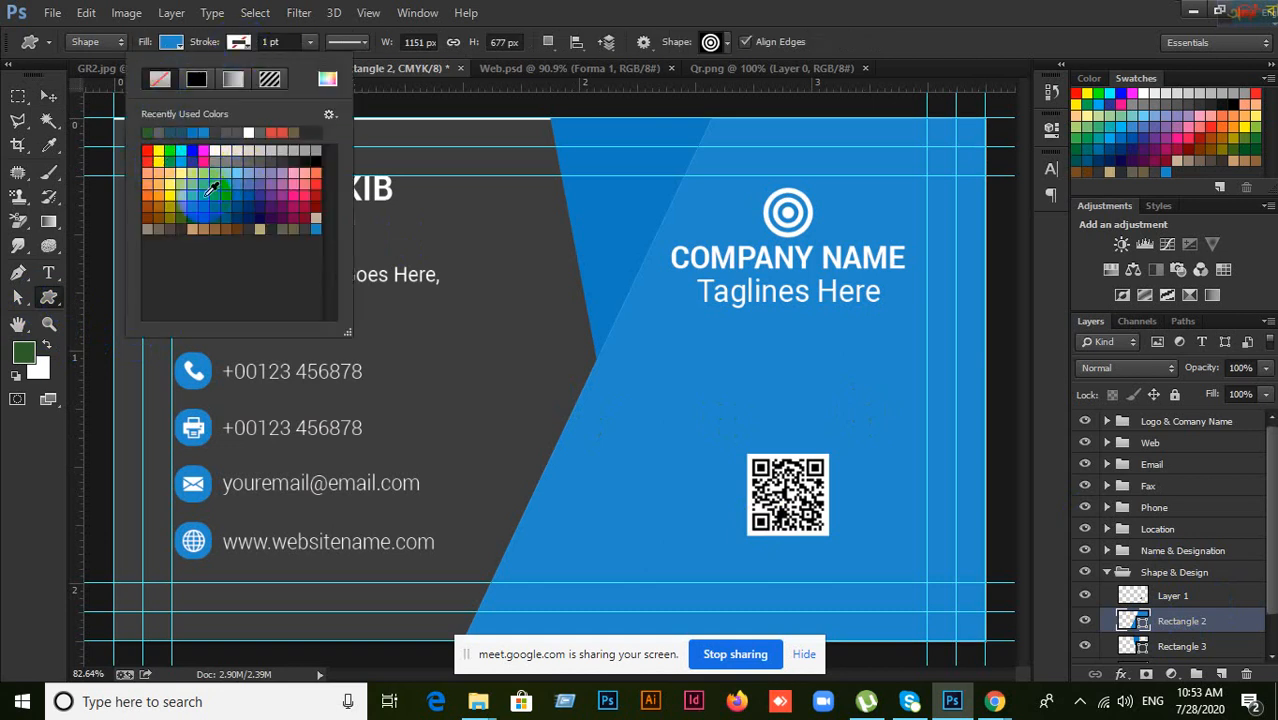
{"action": "left_click", "coordinate": [203, 195]}
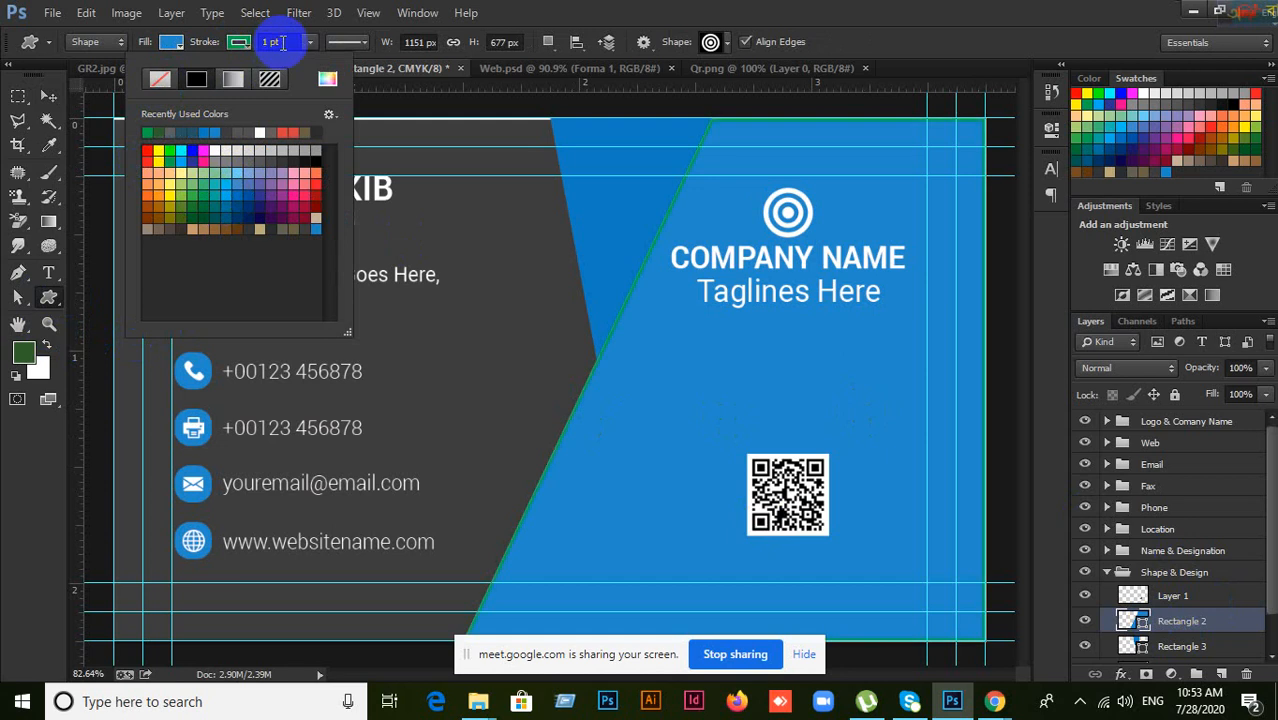
{"action": "left_click", "coordinate": [239, 42]}
{"action": "left_click", "coordinate": [270, 42]}
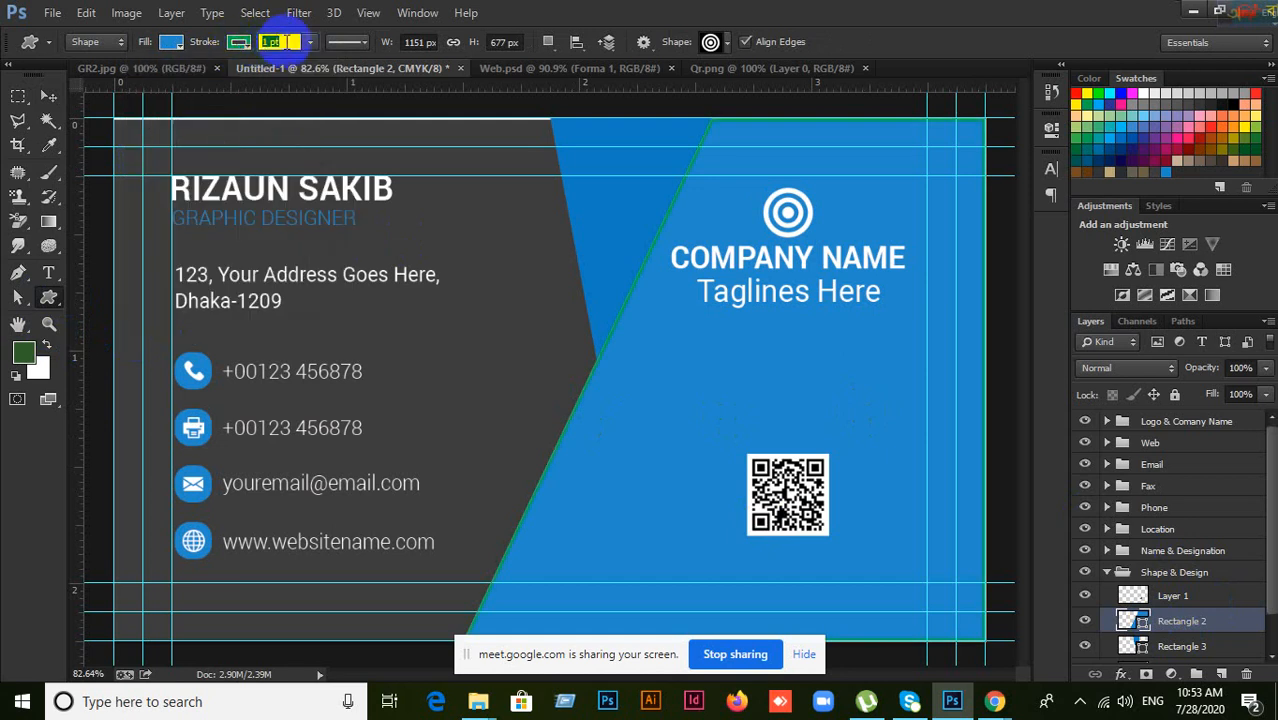
{"action": "type", "text": "5"}
{"action": "key", "text": "Return"}
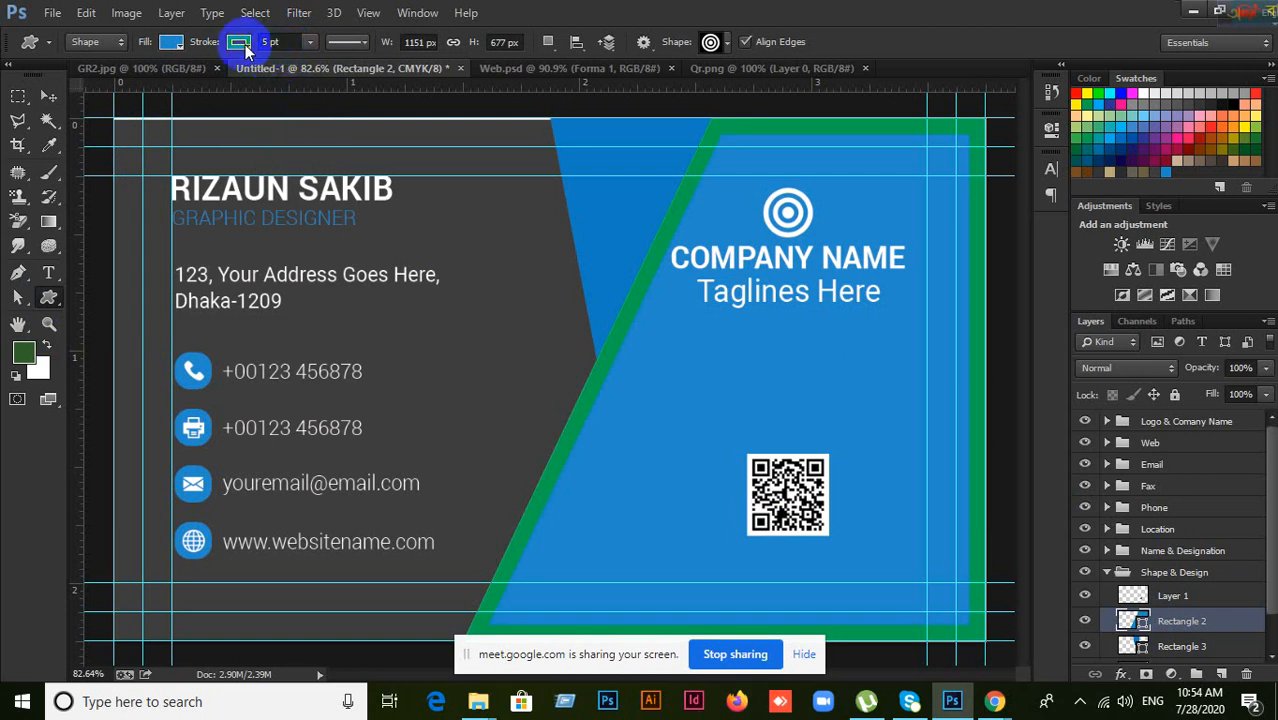
Step: Set the shape's stroke back to No Color
{"action": "left_click", "coordinate": [244, 45]}
{"action": "left_click", "coordinate": [160, 79]}
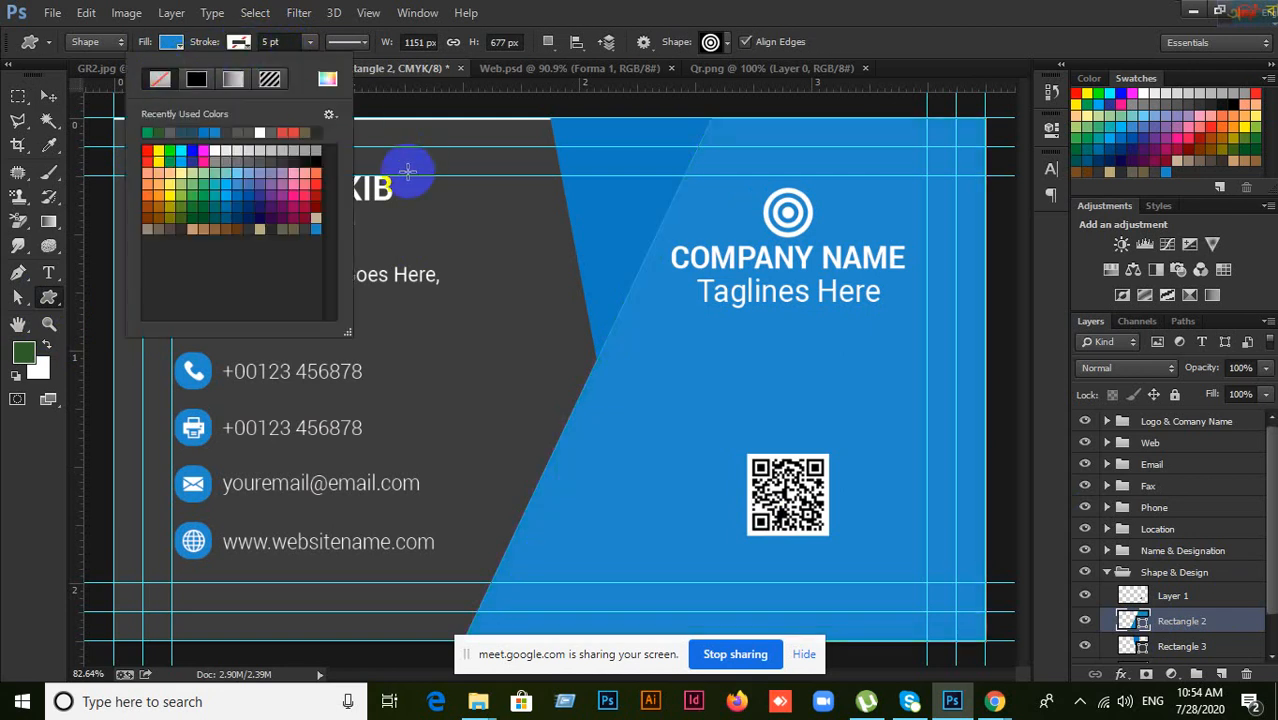
{"action": "left_click", "coordinate": [51, 100]}
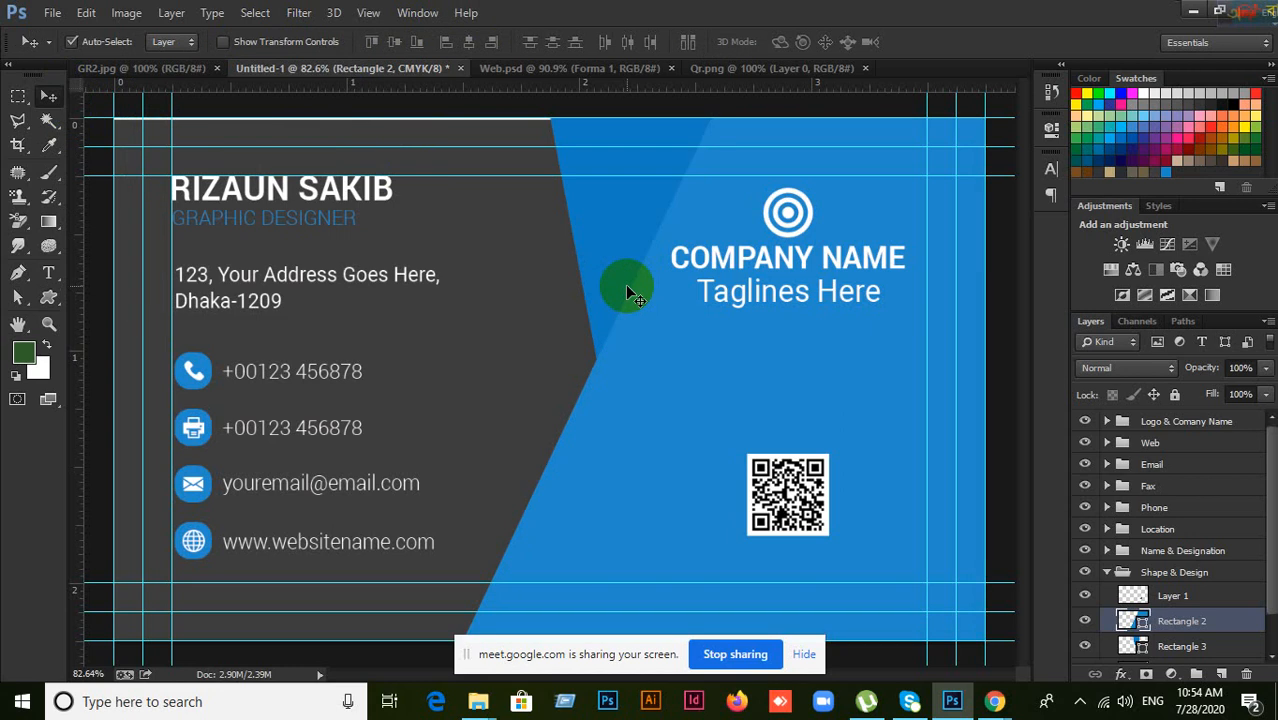
{"action": "scroll", "coordinate": [618, 434], "scroll_direction": "down", "scroll_amount": 3}
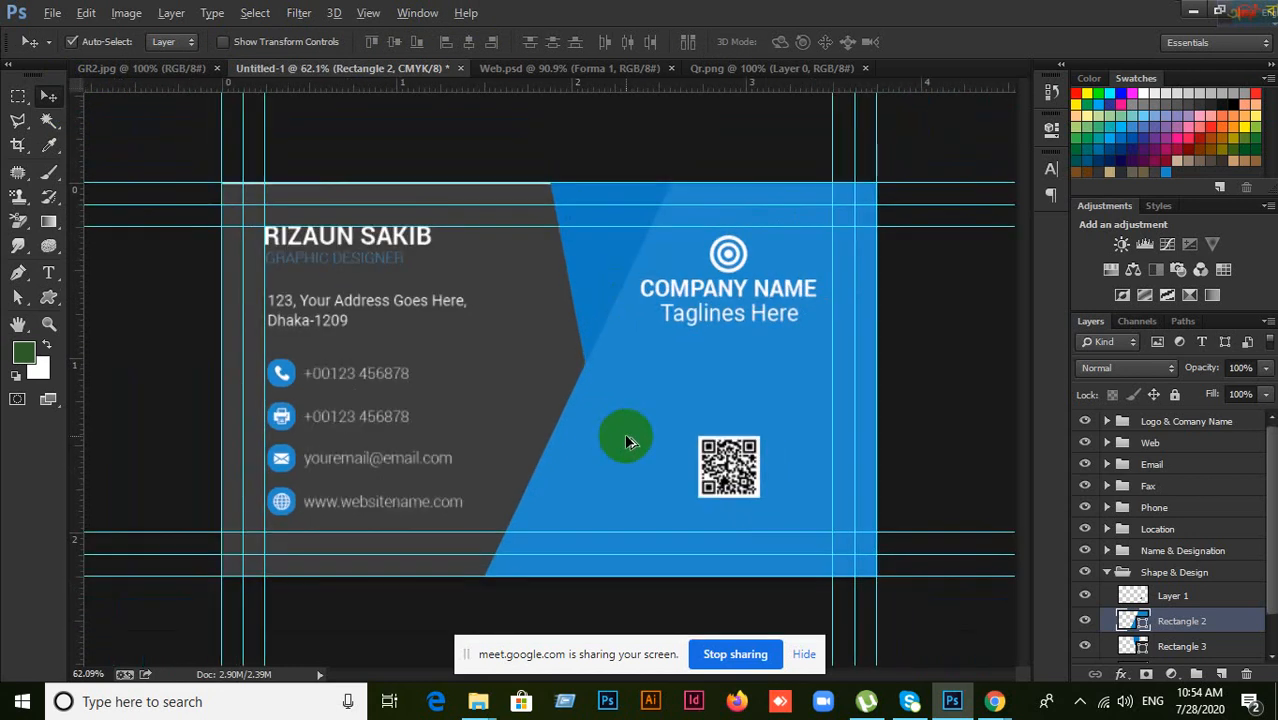
{"action": "left_click", "coordinate": [804, 654]}
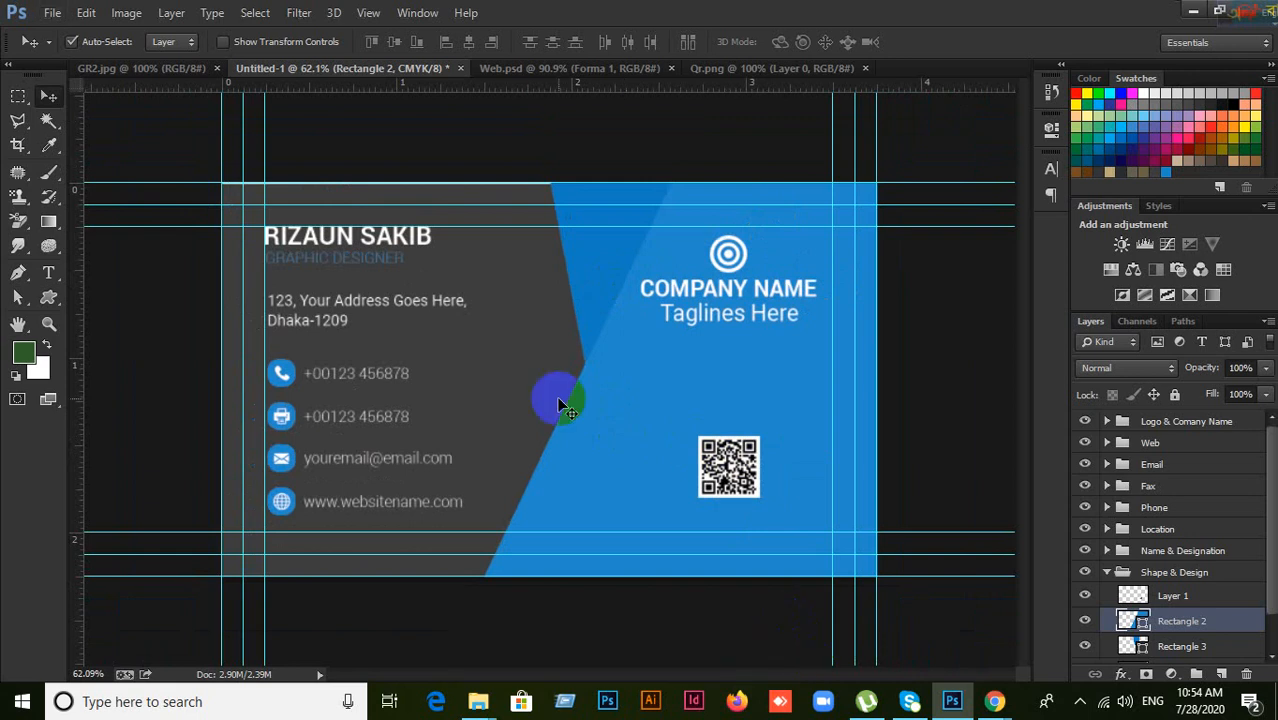
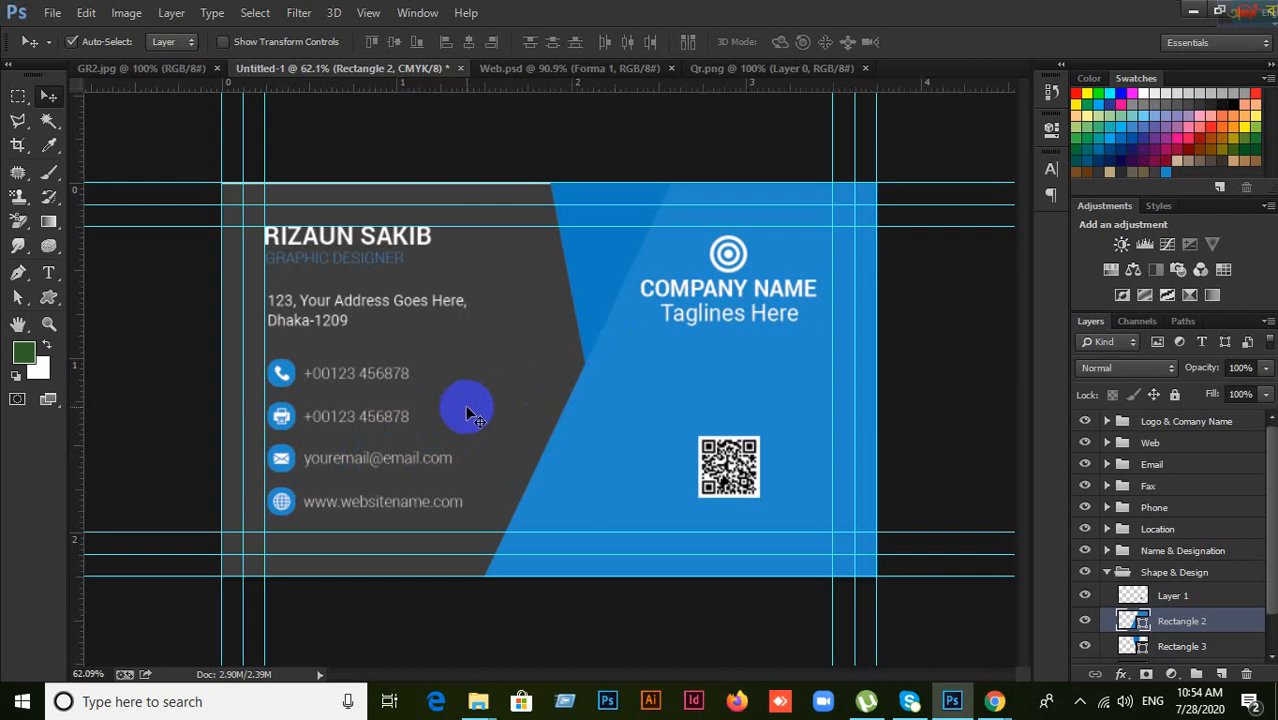
Step: Set Auto-Select to Group and move the Phone, Fax, Email and Web groups slightly lower
{"action": "left_click", "coordinate": [175, 50]}
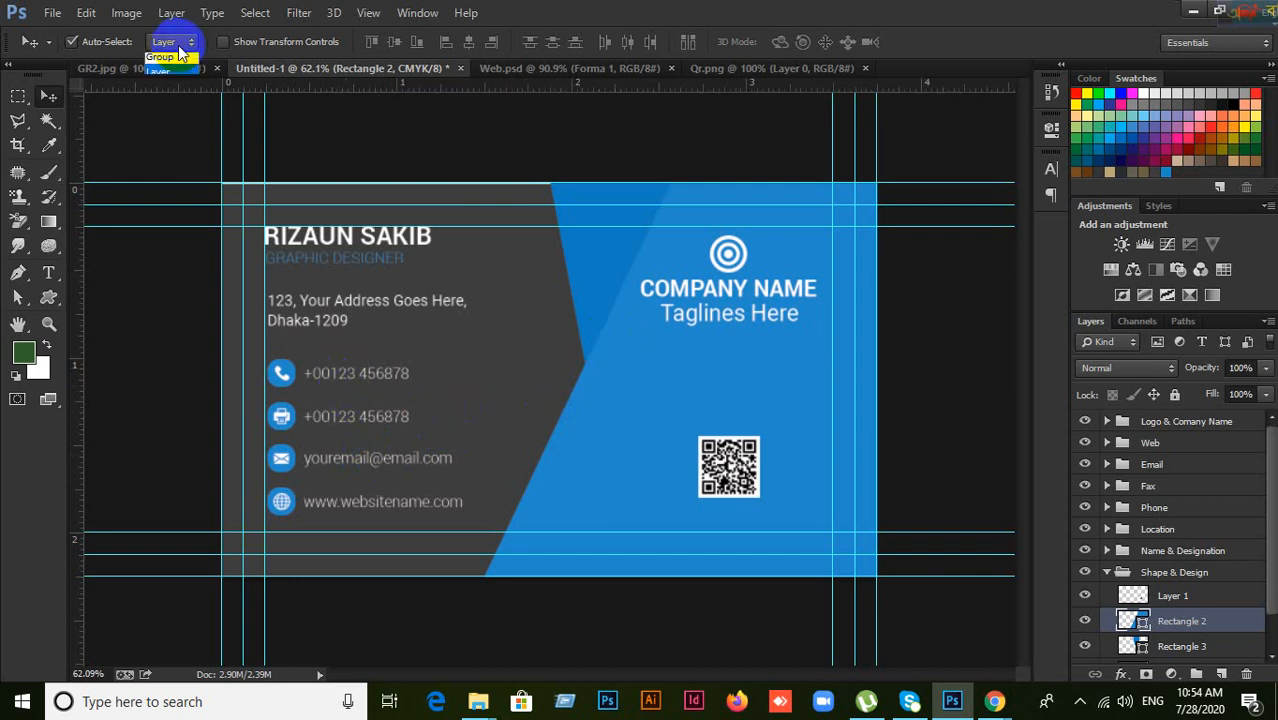
{"action": "left_click", "coordinate": [172, 60]}
{"action": "left_click", "coordinate": [350, 377]}
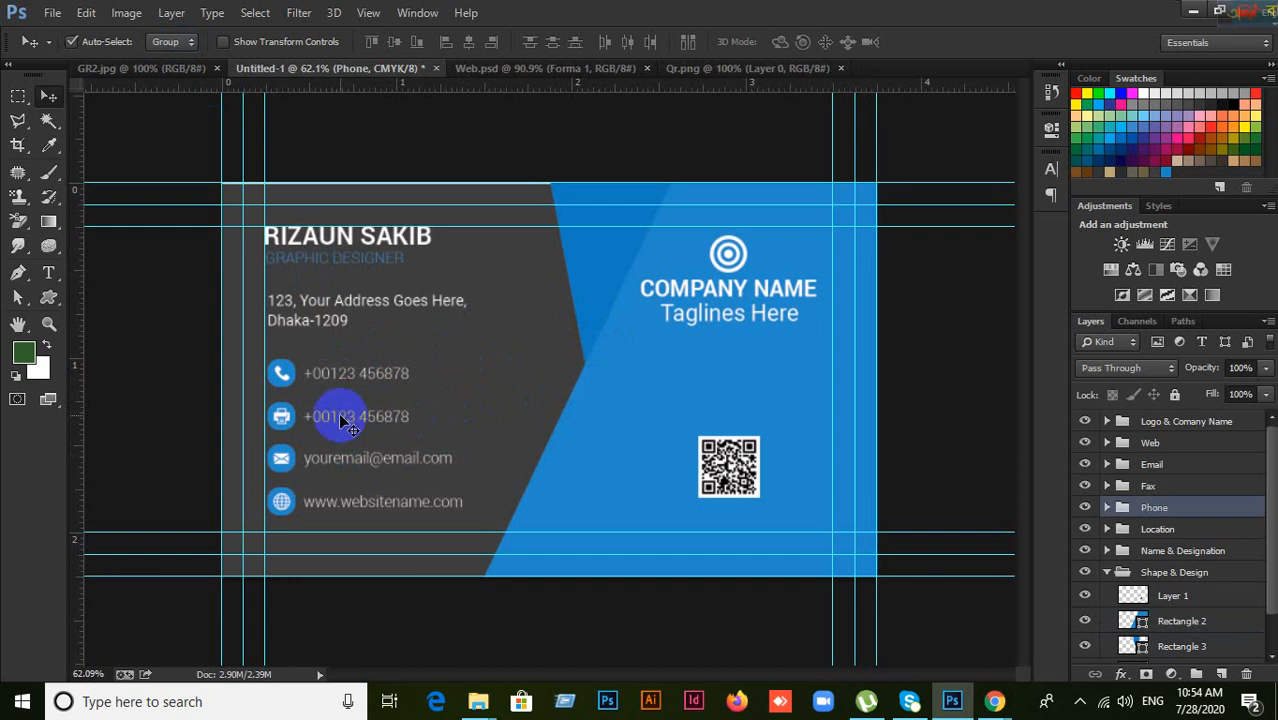
{"action": "left_click", "coordinate": [338, 416], "text": "shift"}
{"action": "left_click", "coordinate": [337, 457], "text": "shift"}
{"action": "left_click", "coordinate": [336, 507], "text": "shift"}
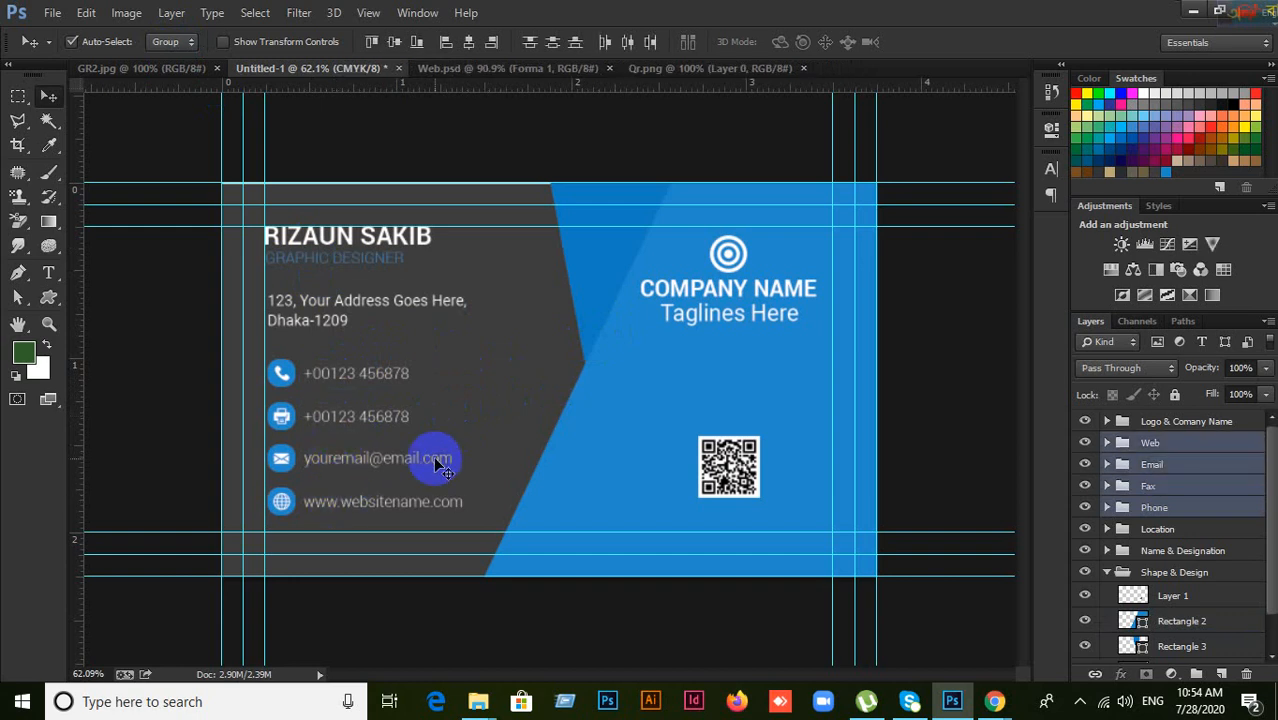
{"action": "left_click_drag", "start_coordinate": [319, 388], "coordinate": [319, 393]}
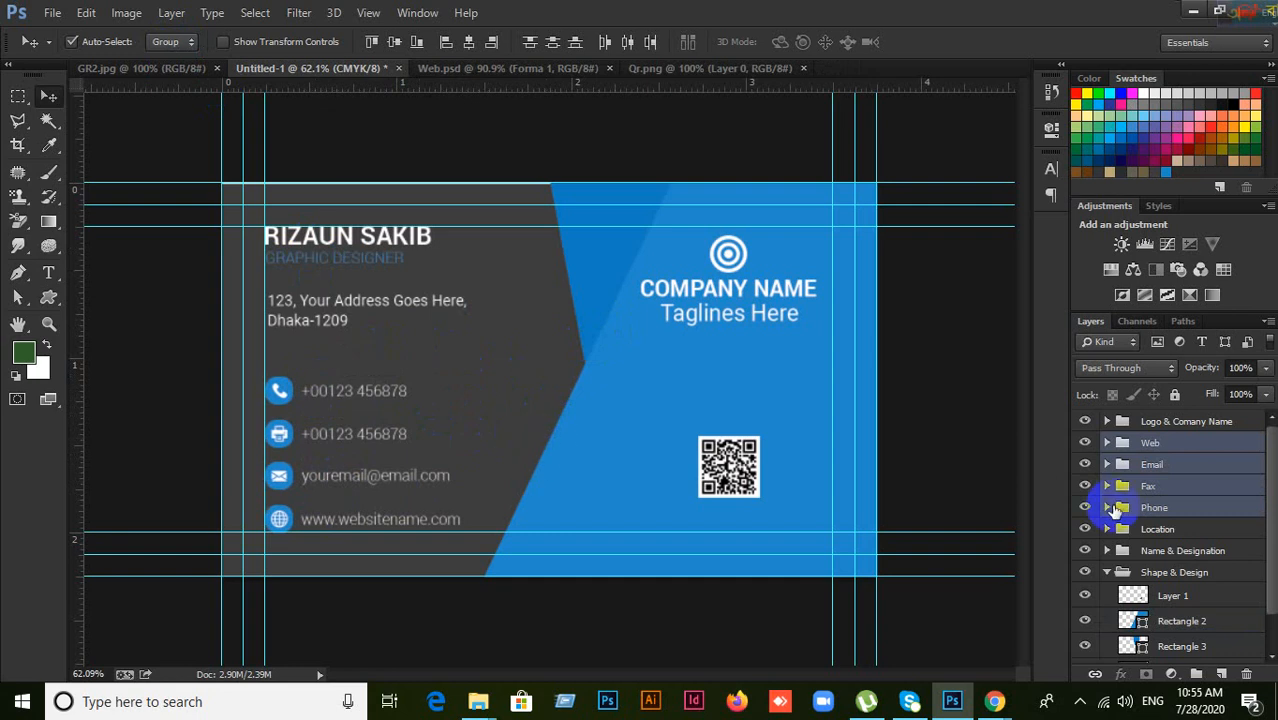
Step: Nudge the Shape & Design and Logo & Comany Name groups down slightly, then collapse Shape & Design
{"action": "left_click", "coordinate": [1157, 465]}
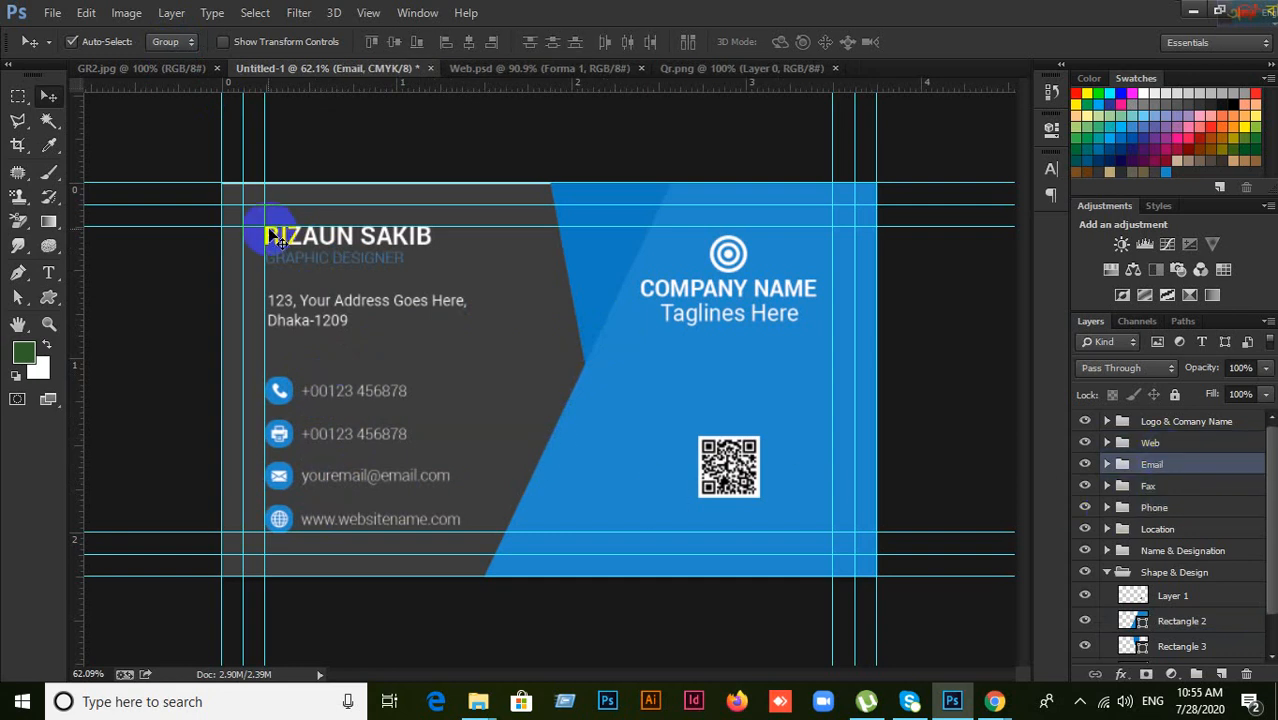
{"action": "left_click", "coordinate": [733, 254]}
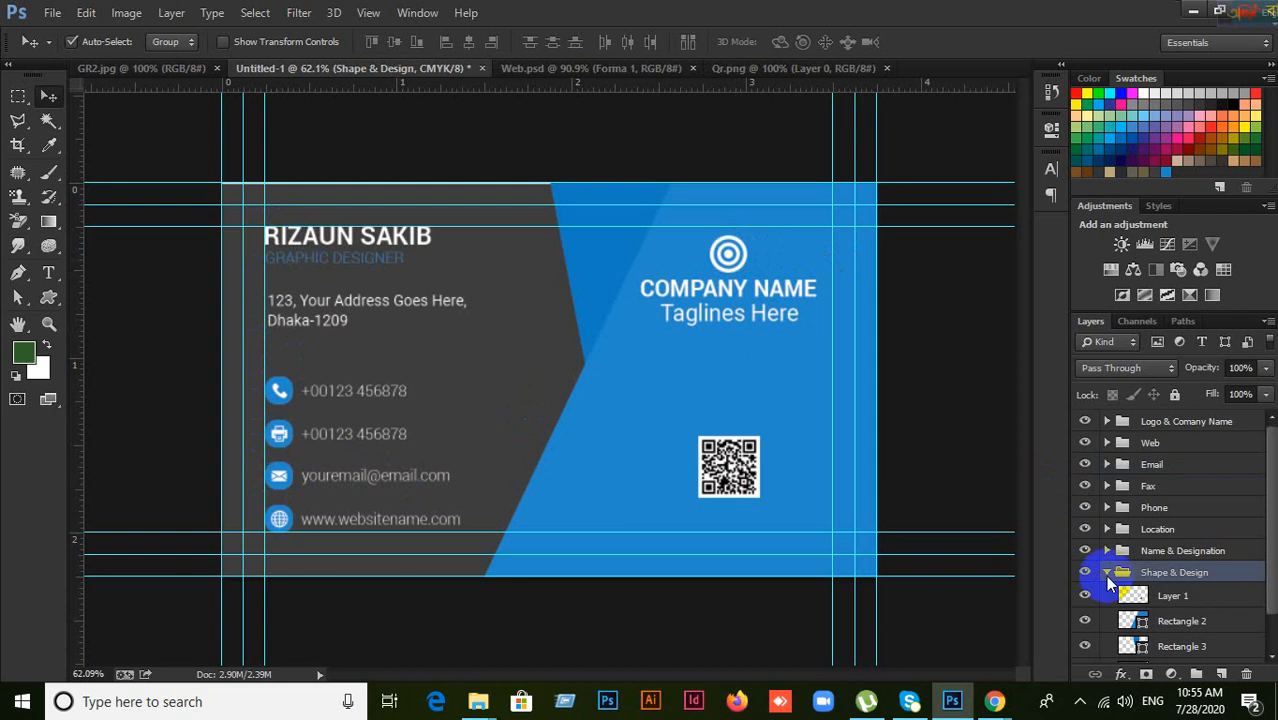
{"action": "left_click", "coordinate": [712, 290], "text": "shift"}
{"action": "left_click_drag", "start_coordinate": [736, 255], "coordinate": [735, 257]}
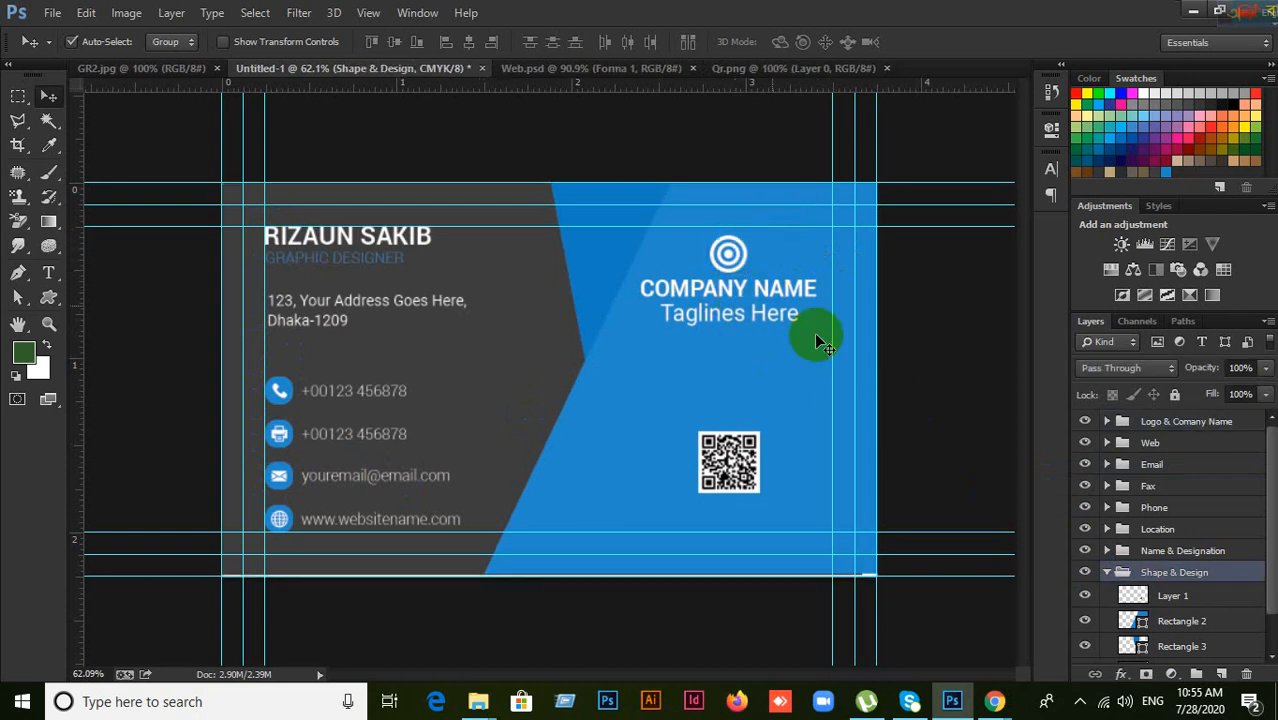
{"action": "left_click", "coordinate": [1107, 572]}
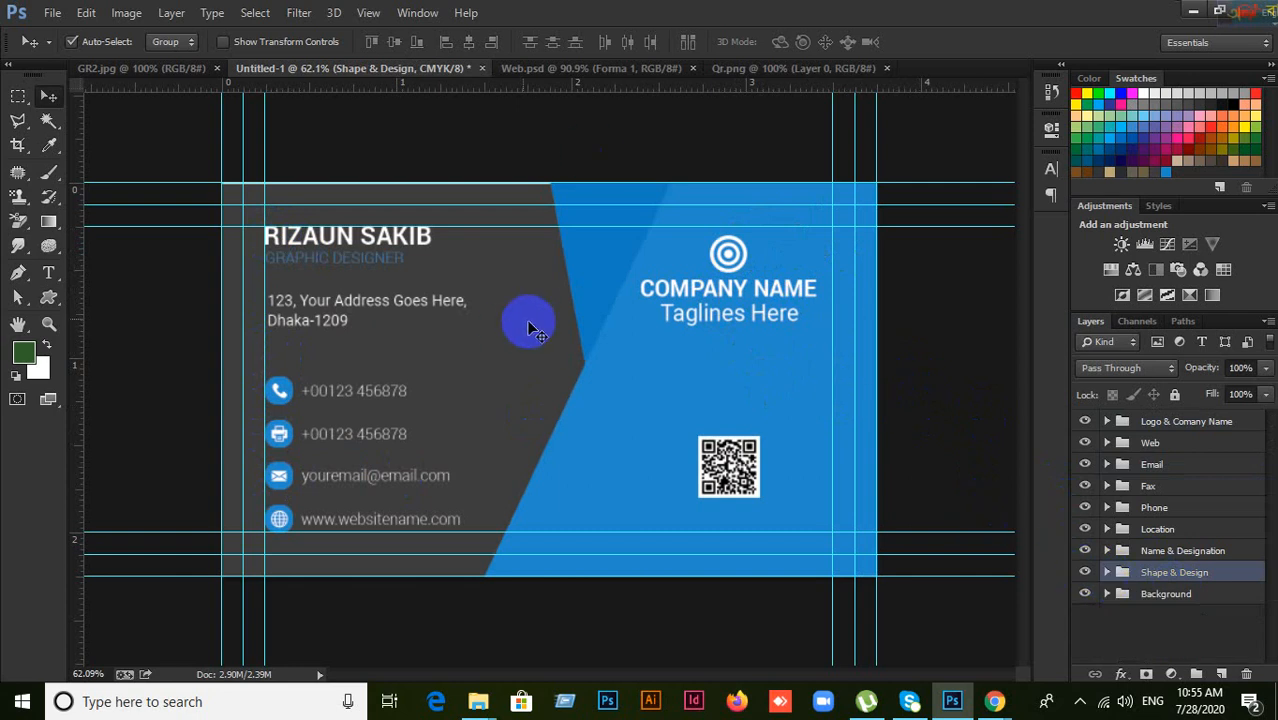
{"action": "left_click", "coordinate": [350, 245], "text": "shift"}
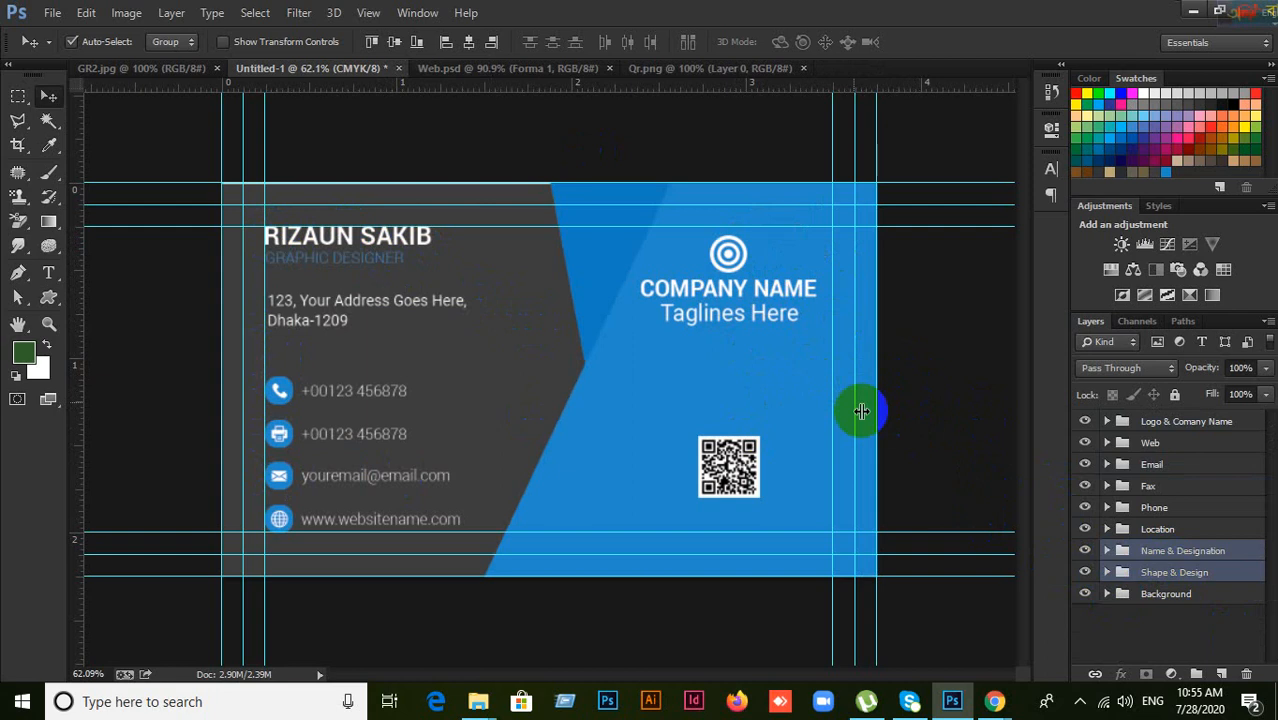
{"action": "left_click", "coordinate": [372, 41]}
{"action": "key", "text": "ctrl+z"}
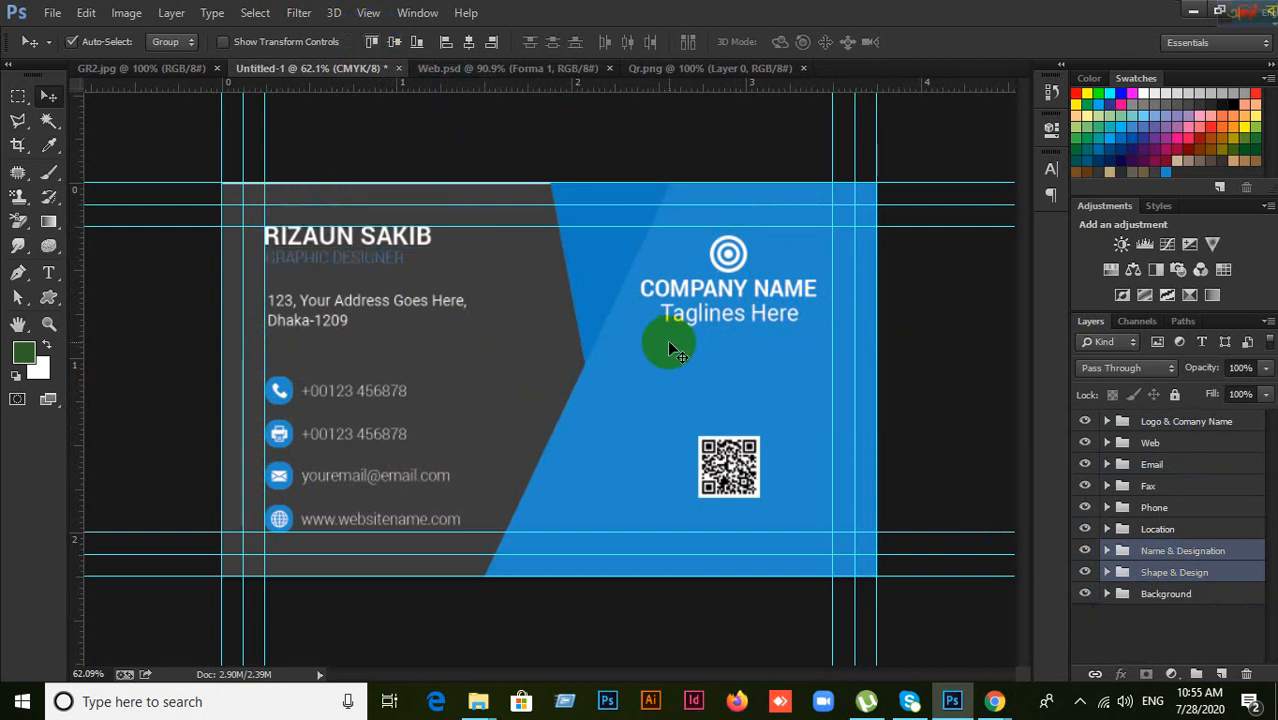
{"action": "left_click", "coordinate": [18, 98]}
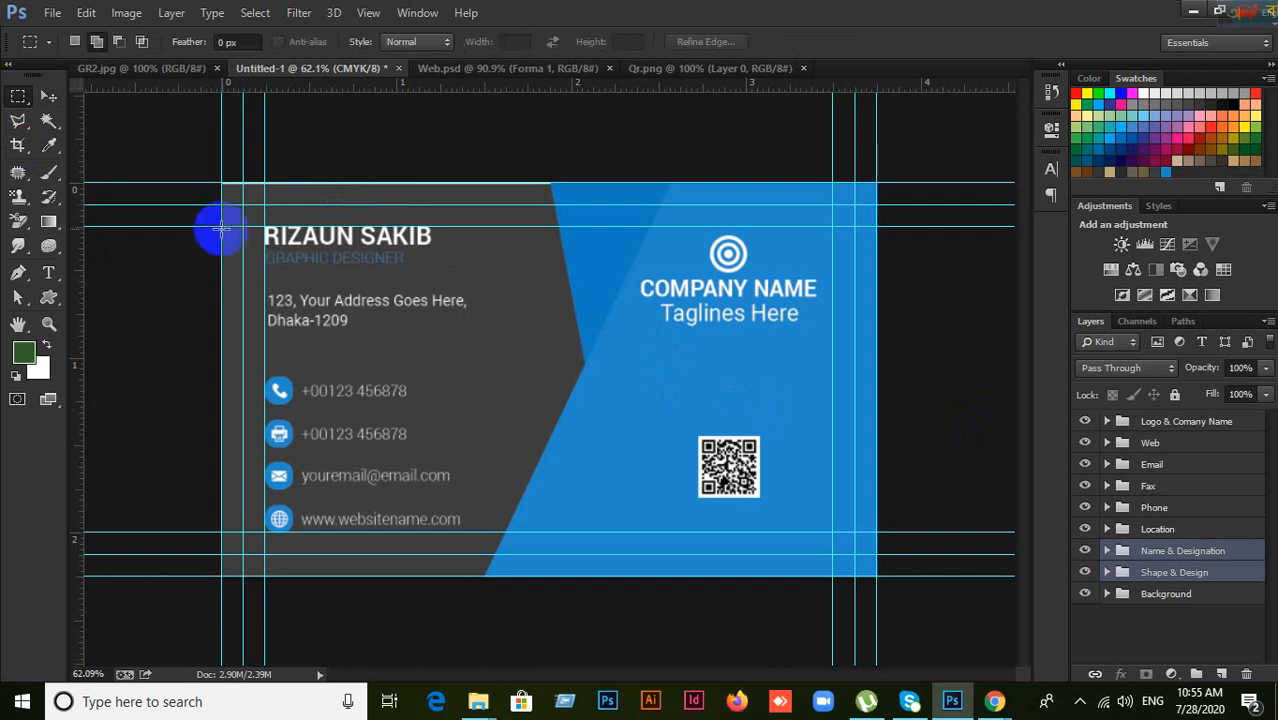
{"action": "left_click_drag", "start_coordinate": [220, 225], "coordinate": [853, 319]}
{"action": "left_click", "coordinate": [46, 96]}
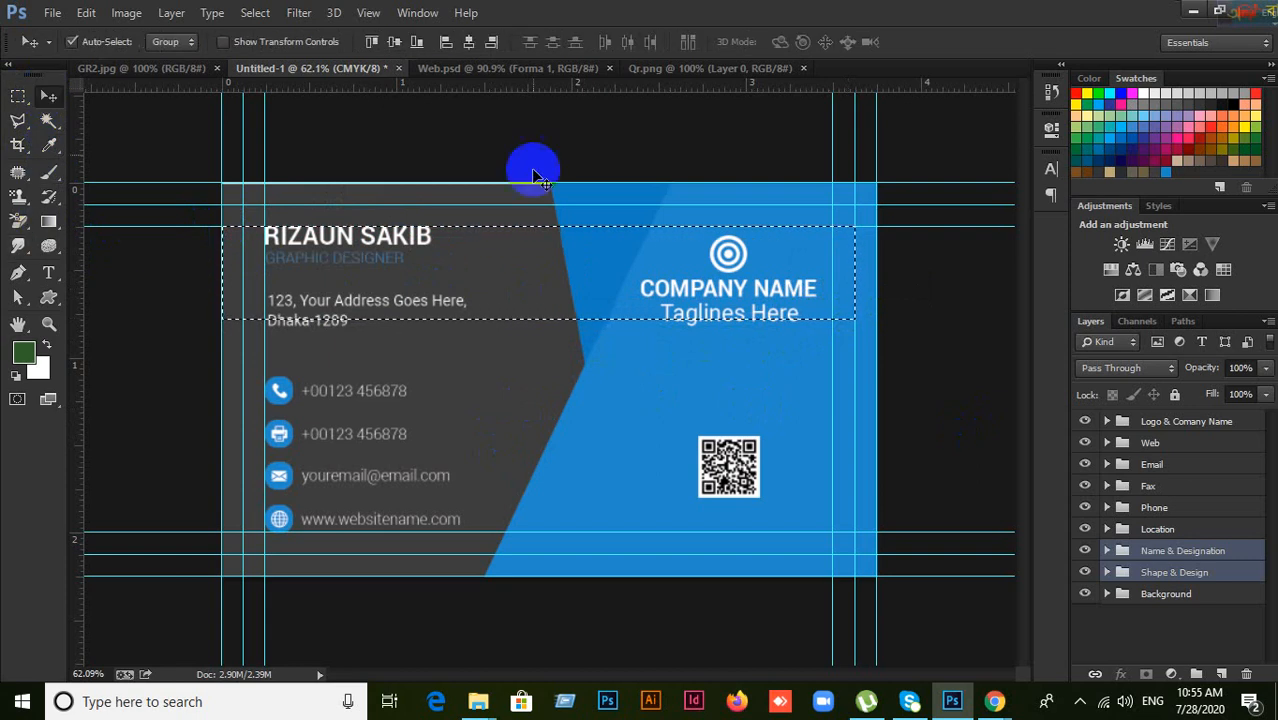
{"action": "left_click", "coordinate": [374, 42]}
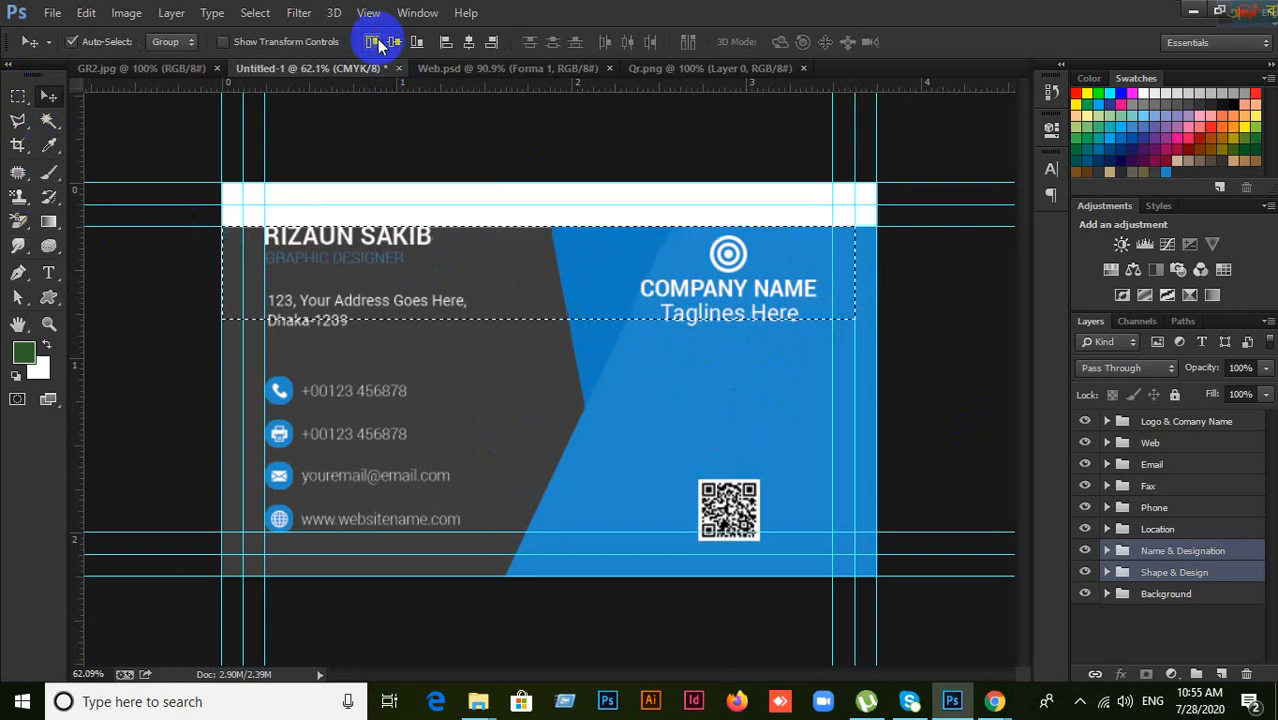
{"action": "key", "text": "ctrl+z"}
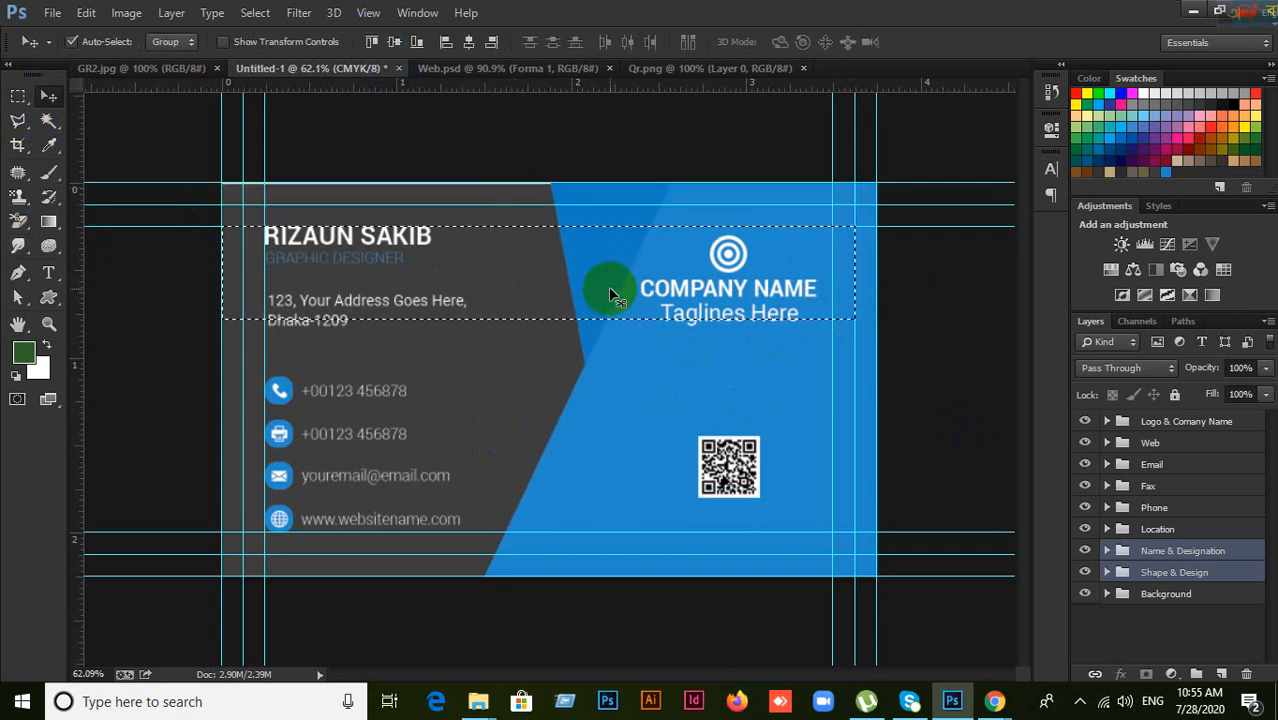
{"action": "key", "text": "ctrl+d"}
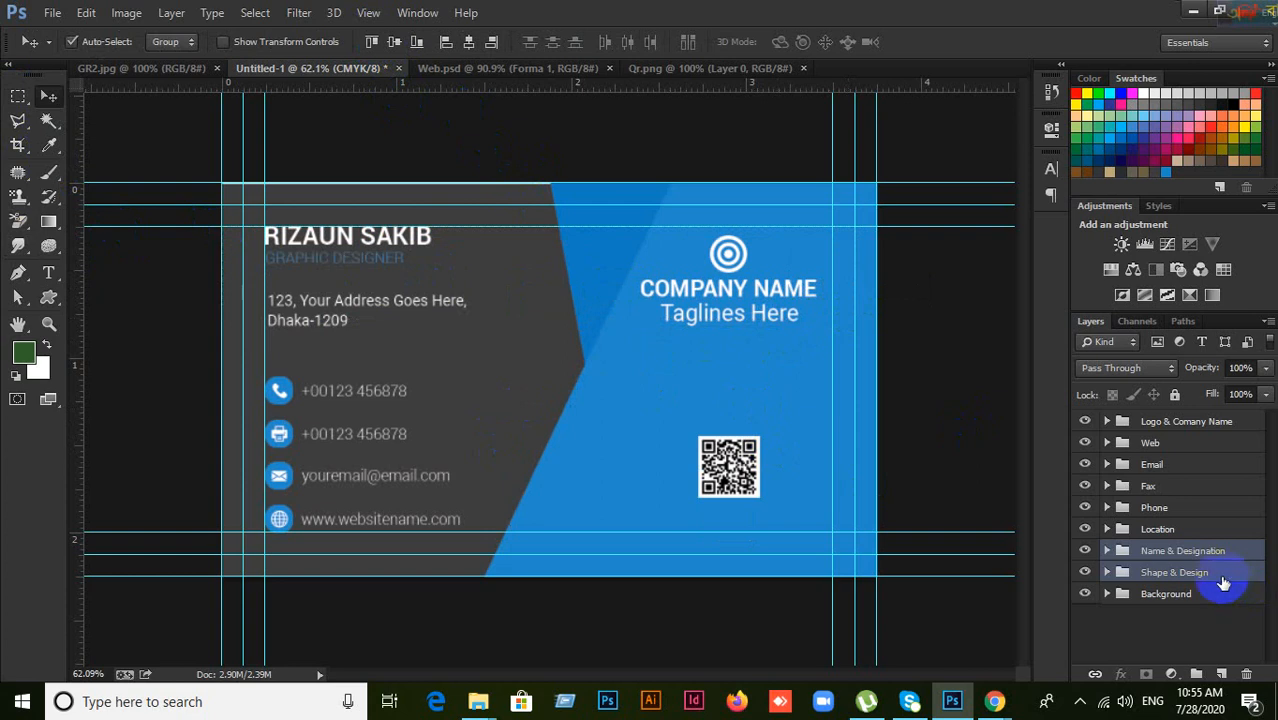
Step: Toggle the Name & Designation and background shape groups' visibility to check the layout
{"action": "left_click", "coordinate": [1212, 574]}
{"action": "left_click", "coordinate": [1086, 550]}
{"action": "left_click", "coordinate": [1086, 550]}
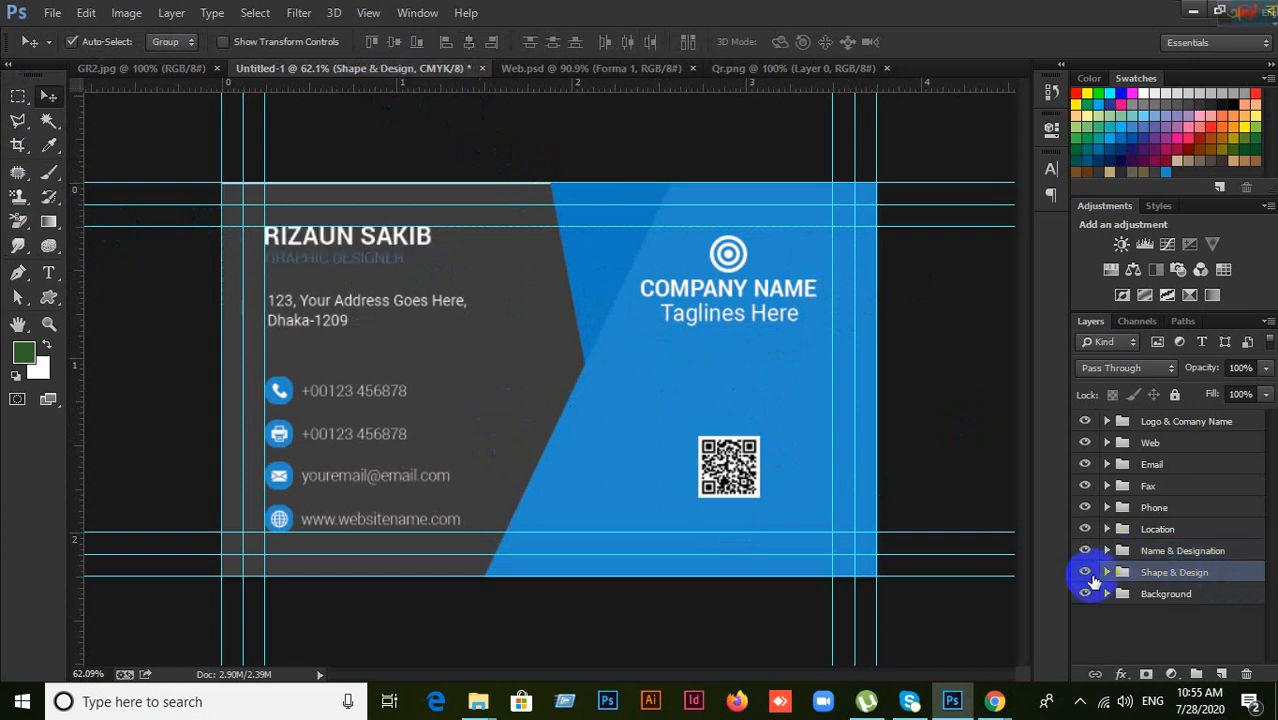
{"action": "left_click", "coordinate": [1085, 573]}
{"action": "left_click", "coordinate": [1085, 573]}
{"action": "left_click", "coordinate": [1085, 573]}
{"action": "left_click", "coordinate": [1085, 573]}
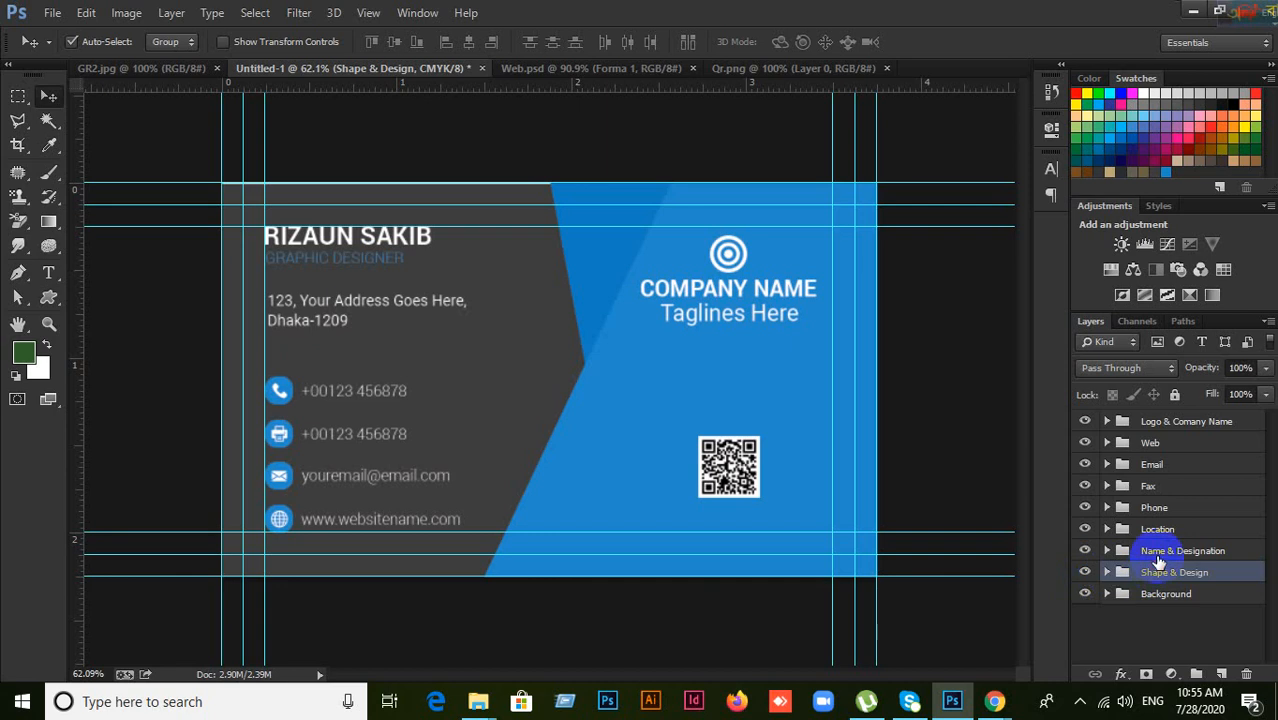
Step: Select the Logo & Comany Name and Name & Designation groups together
{"action": "left_click", "coordinate": [1158, 558]}
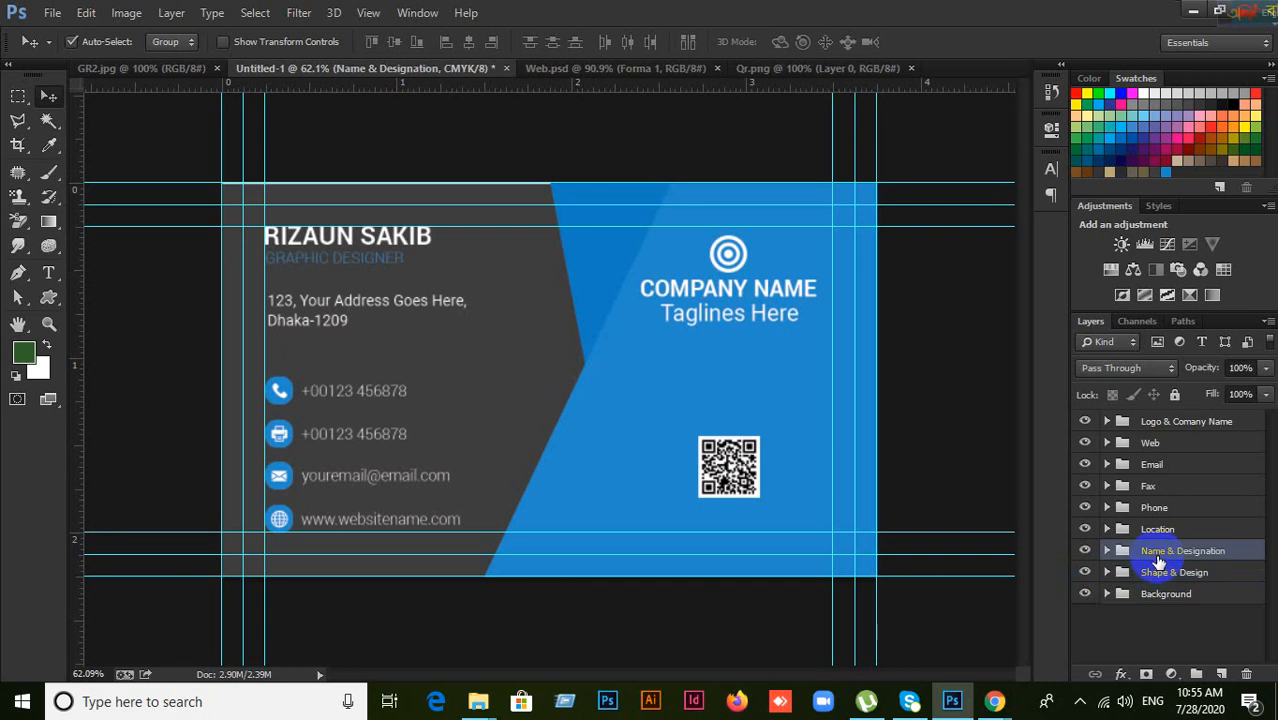
{"action": "left_click", "coordinate": [1204, 428], "text": "shift"}
{"action": "left_click", "coordinate": [1212, 425]}
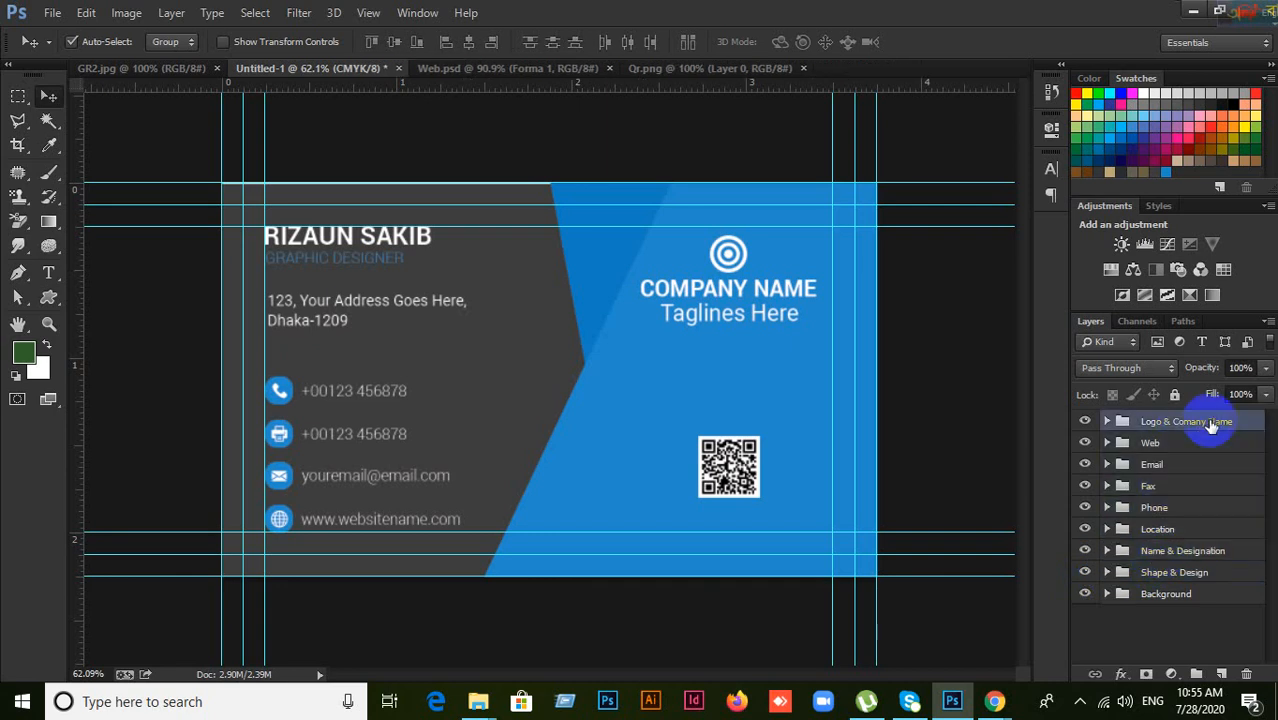
{"action": "left_click", "coordinate": [1190, 553], "text": "shift"}
{"action": "left_click", "coordinate": [1188, 552]}
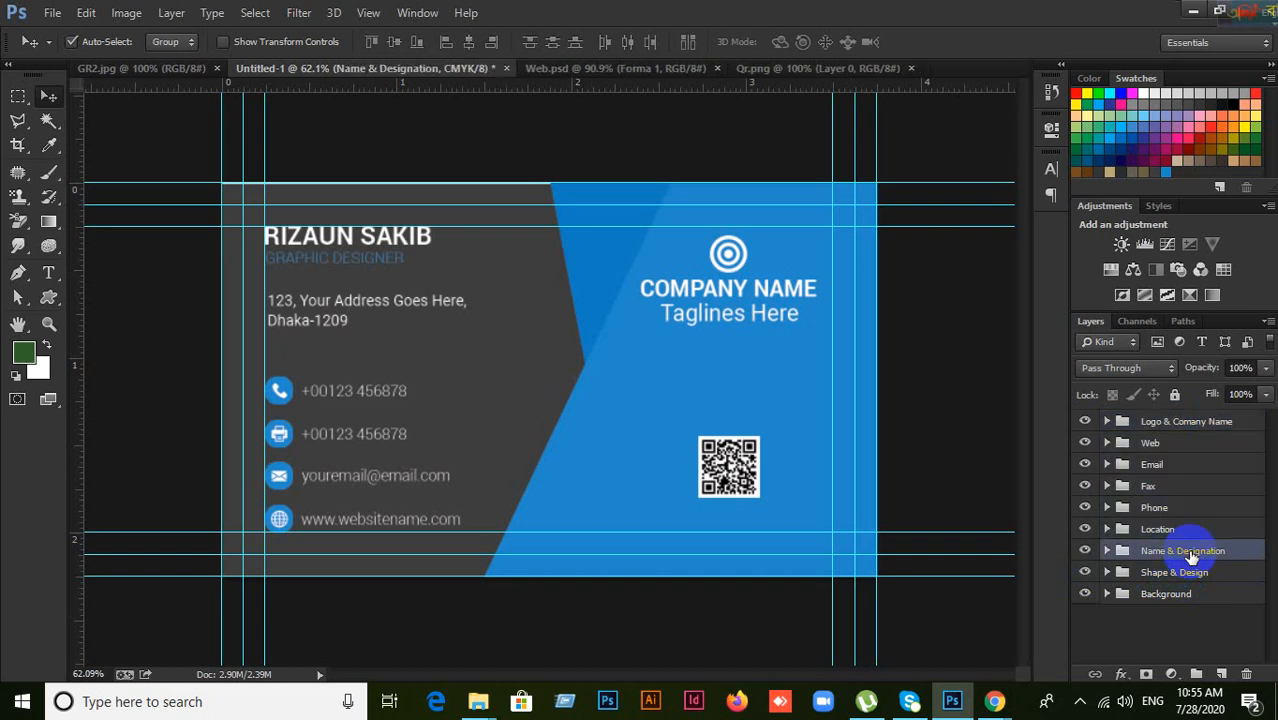
{"action": "left_click", "coordinate": [1175, 426], "text": "ctrl"}
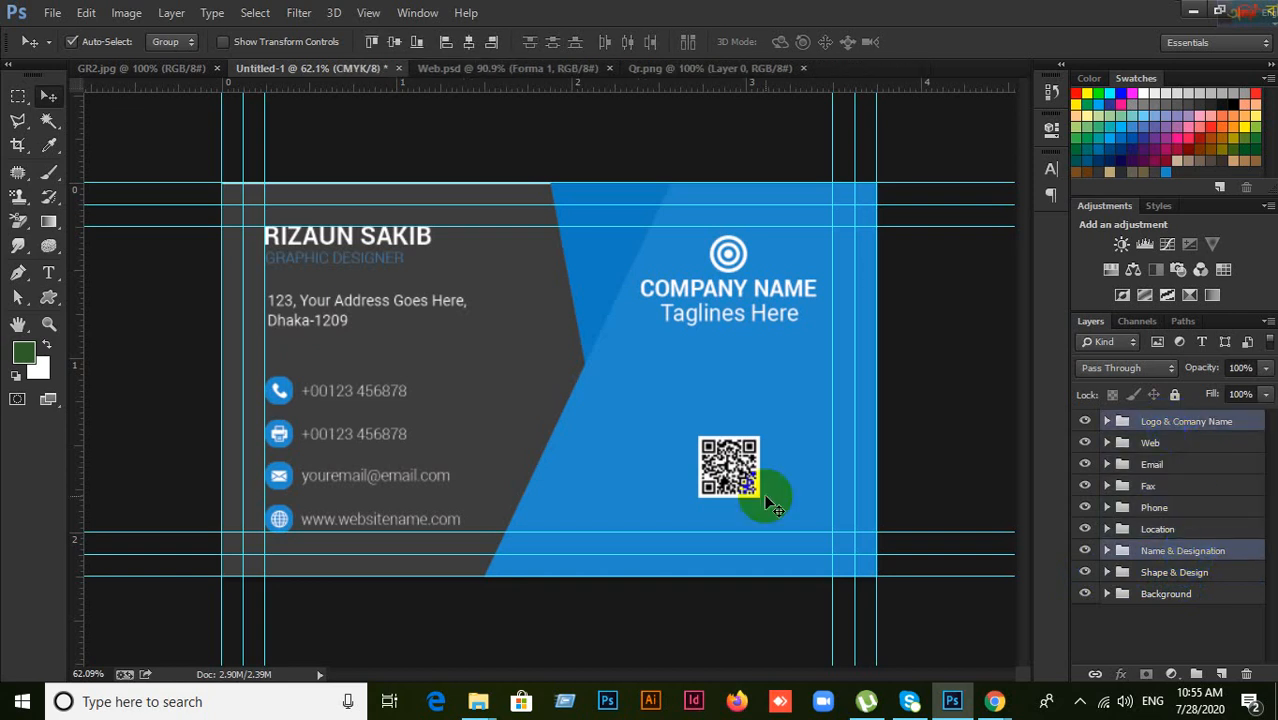
Step: Marquee the card's upper band and try vertical-centre alignment, then undo it and deselect
{"action": "left_click", "coordinate": [17, 97]}
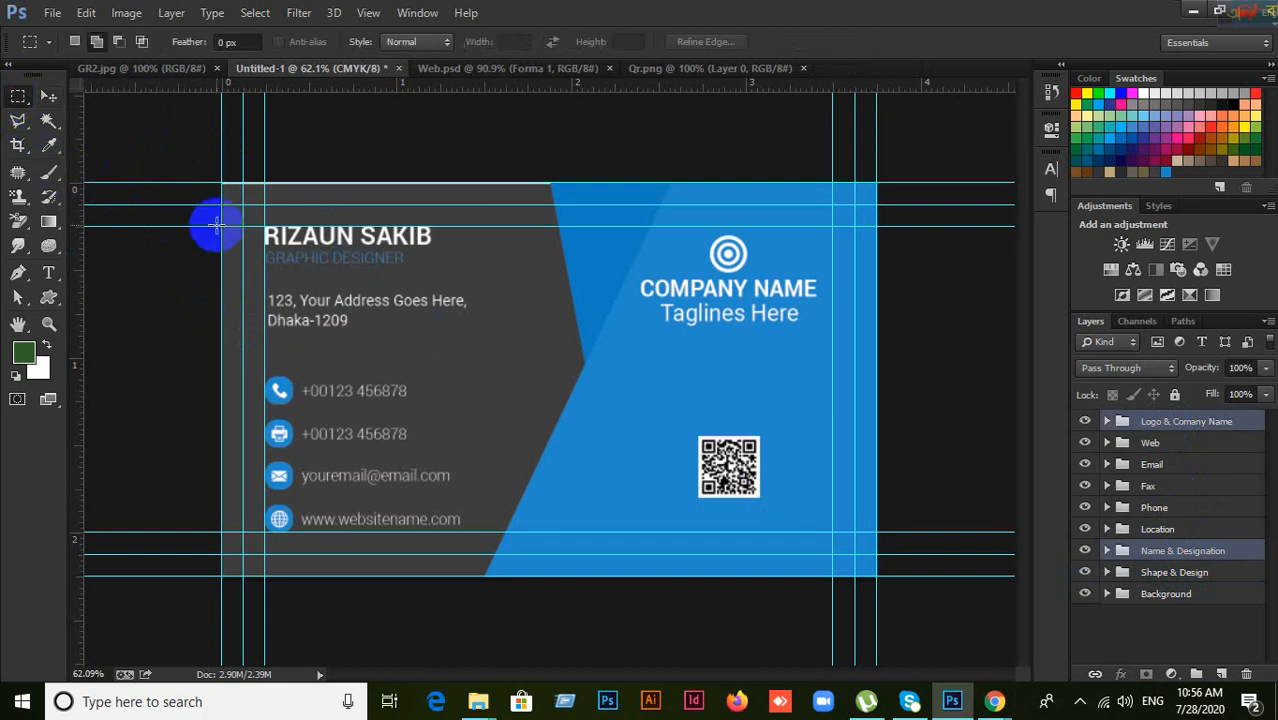
{"action": "left_click_drag", "start_coordinate": [219, 227], "coordinate": [853, 357]}
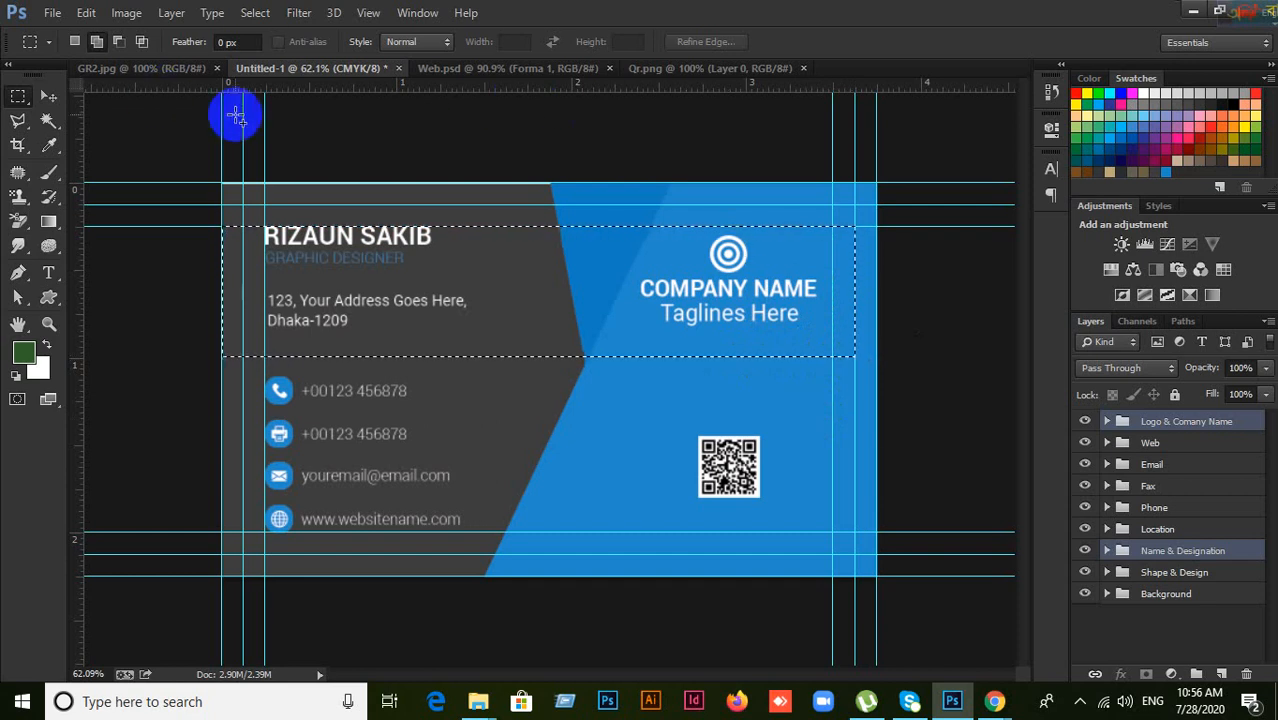
{"action": "left_click", "coordinate": [48, 96]}
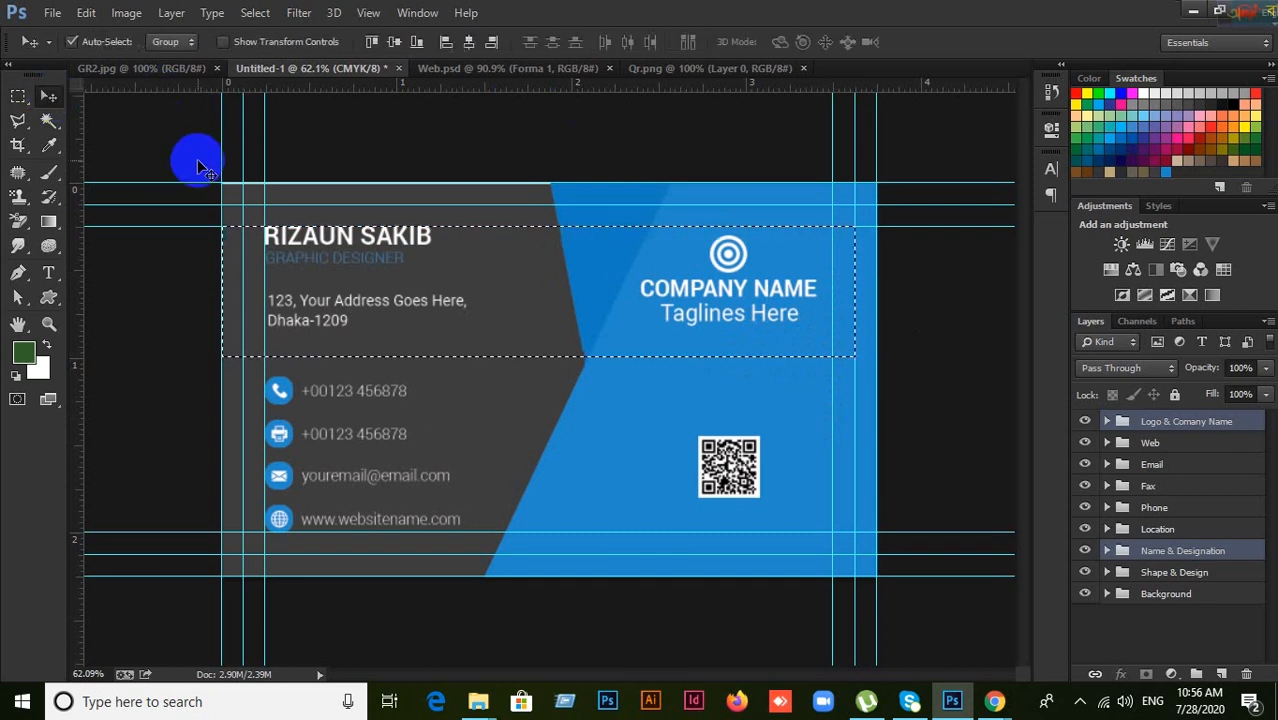
{"action": "left_click", "coordinate": [379, 41]}
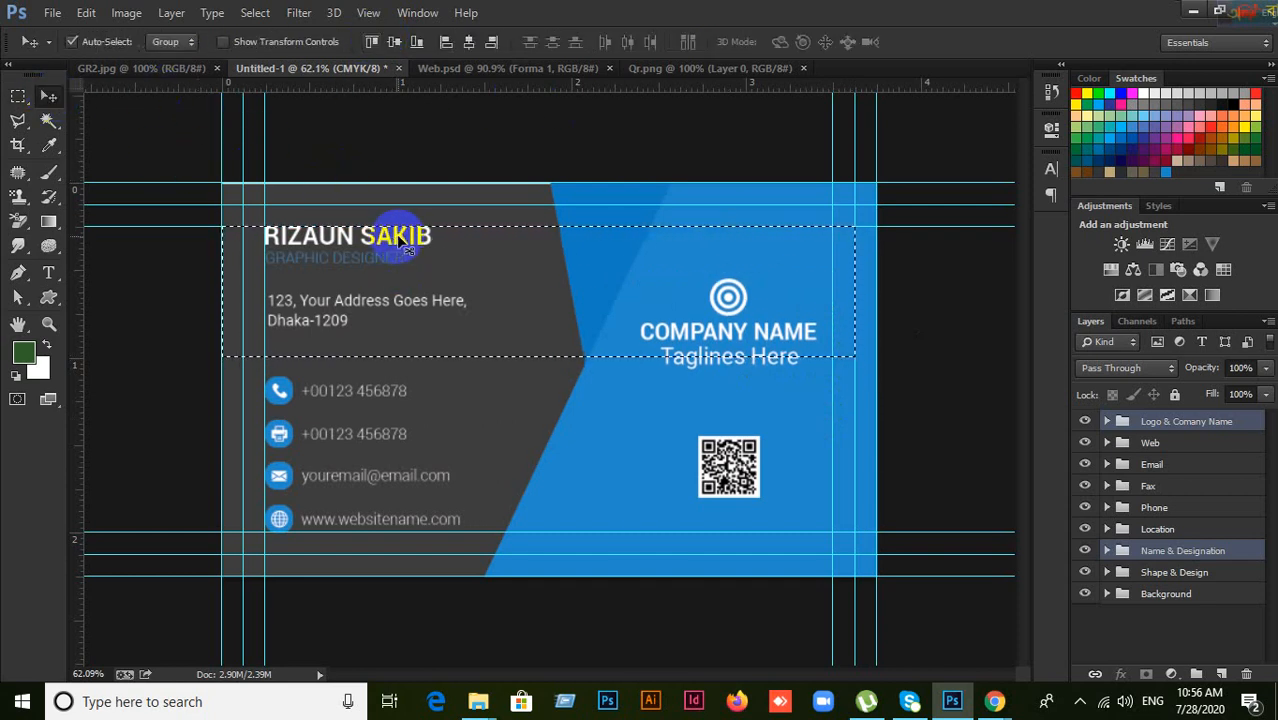
{"action": "key", "text": "ctrl+z"}
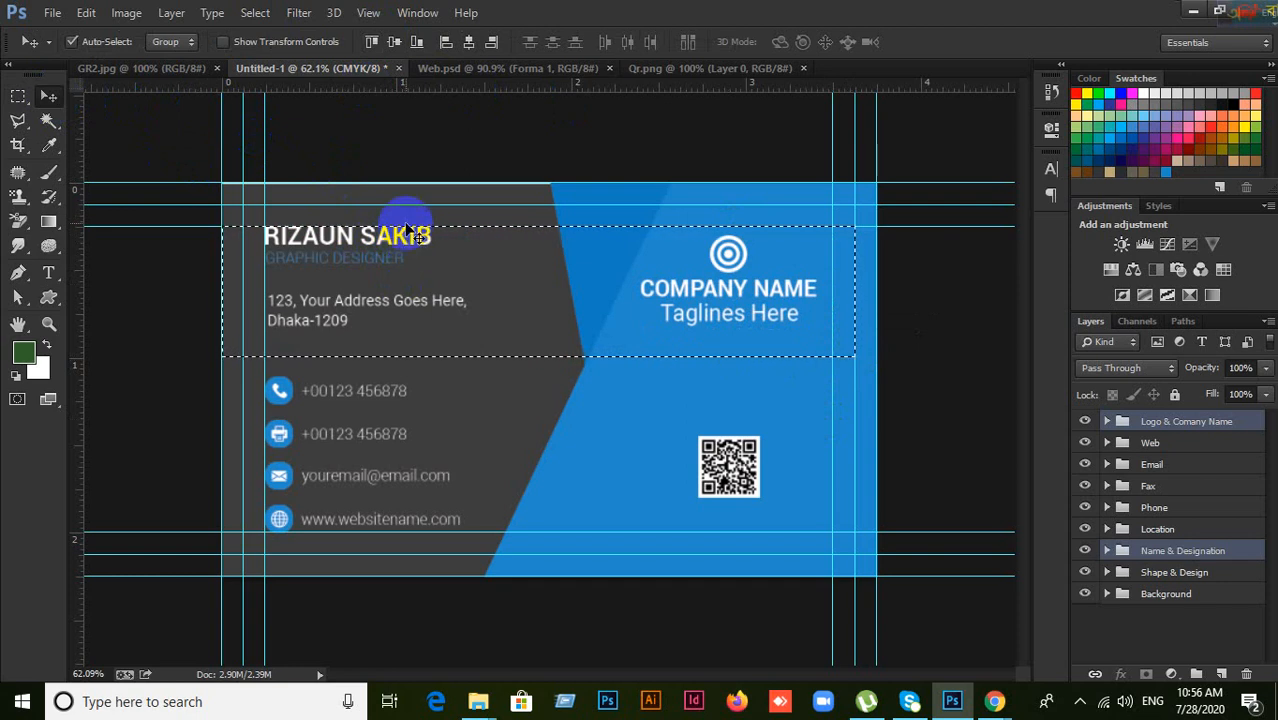
{"action": "left_click", "coordinate": [375, 43]}
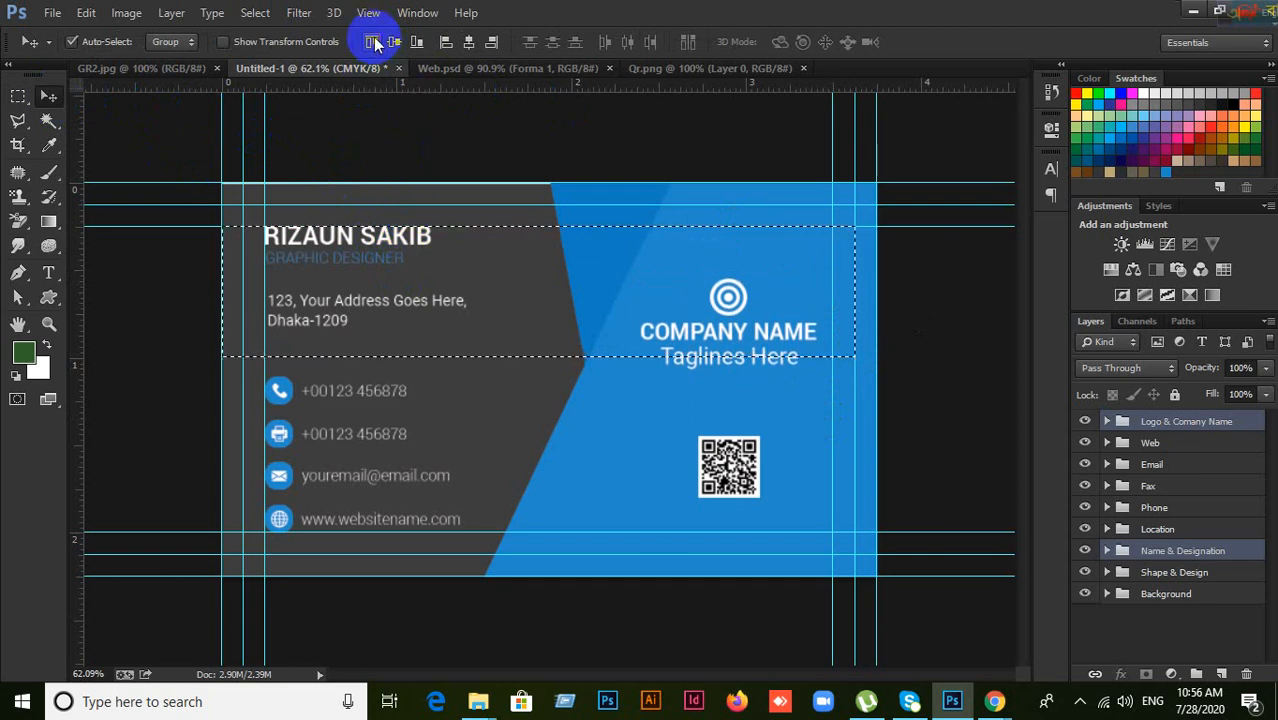
{"action": "key", "text": "ctrl+z"}
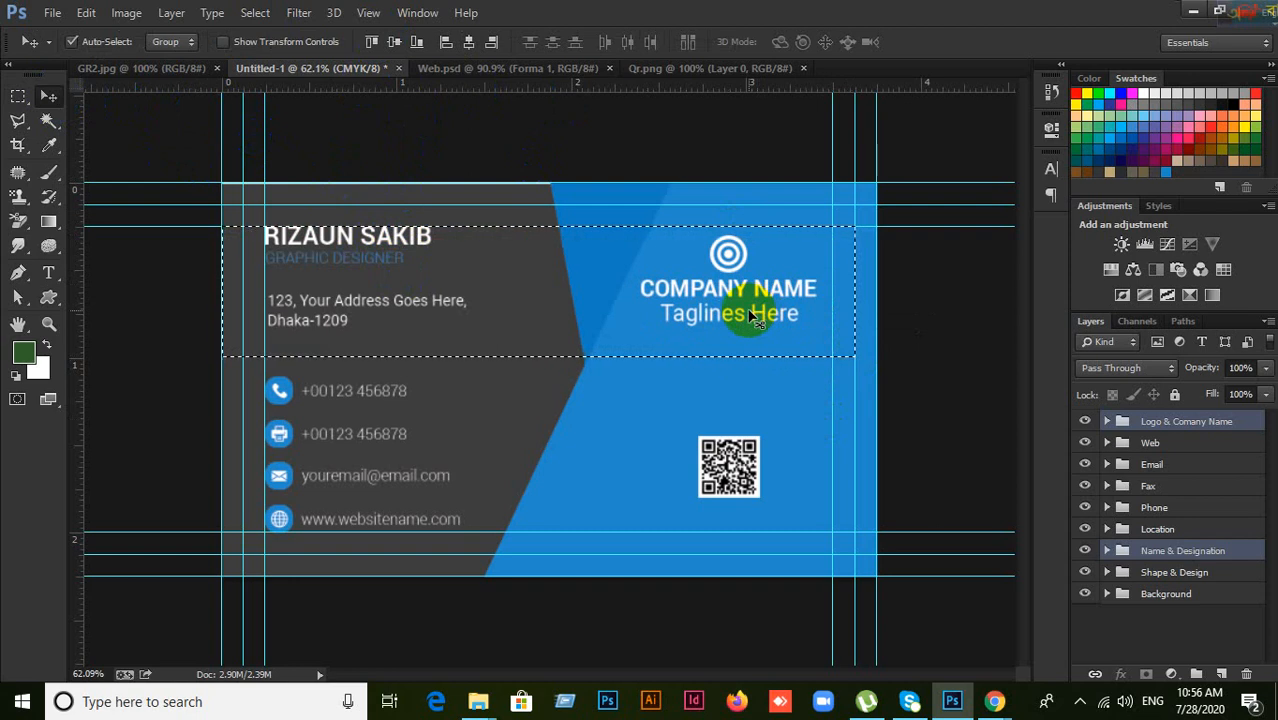
{"action": "key", "text": "ctrl+d"}
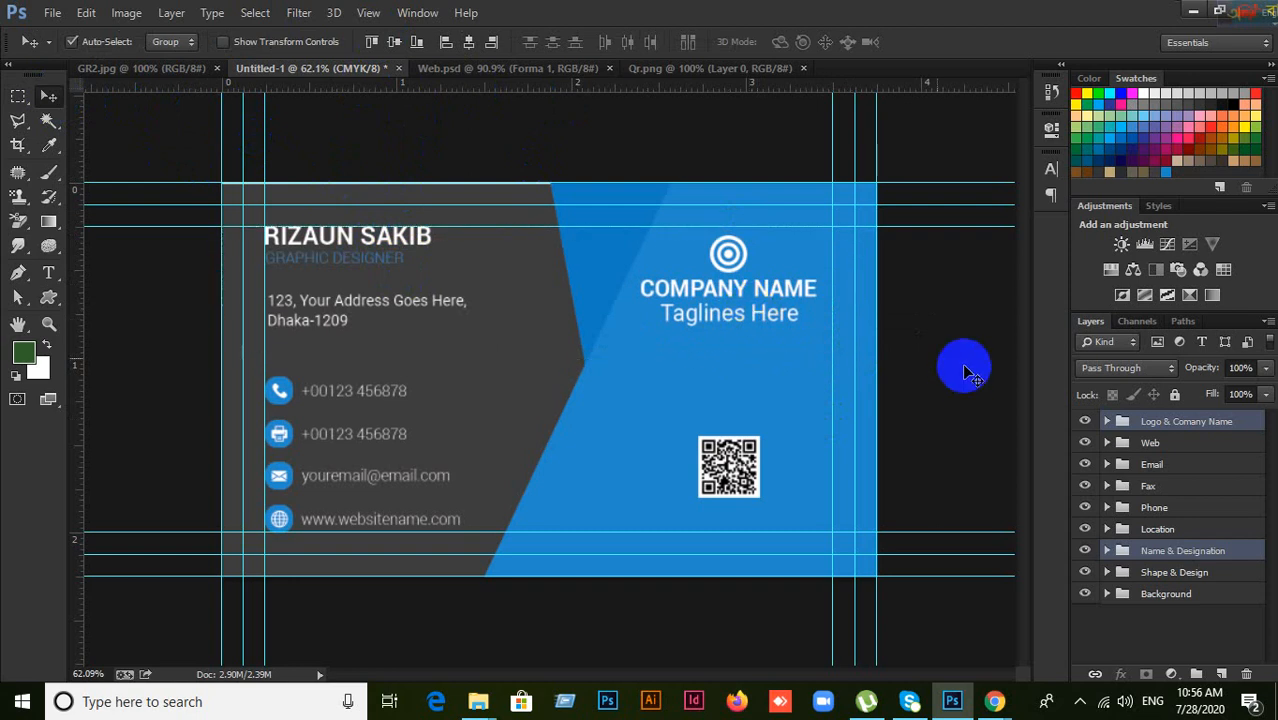
Step: Marquee the card's upper area and vertically centre the Logo & Comany Name group within it
{"action": "left_click", "coordinate": [1190, 556]}
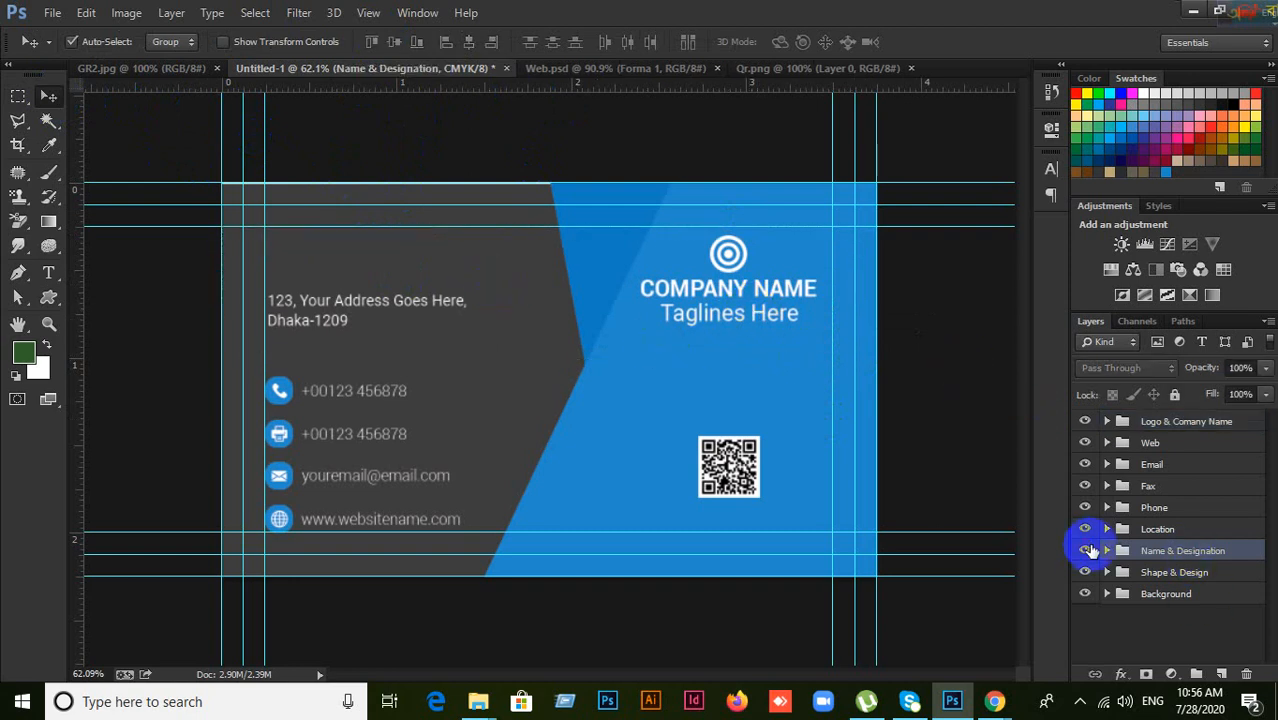
{"action": "left_click", "coordinate": [1186, 425]}
{"action": "left_click", "coordinate": [1080, 422]}
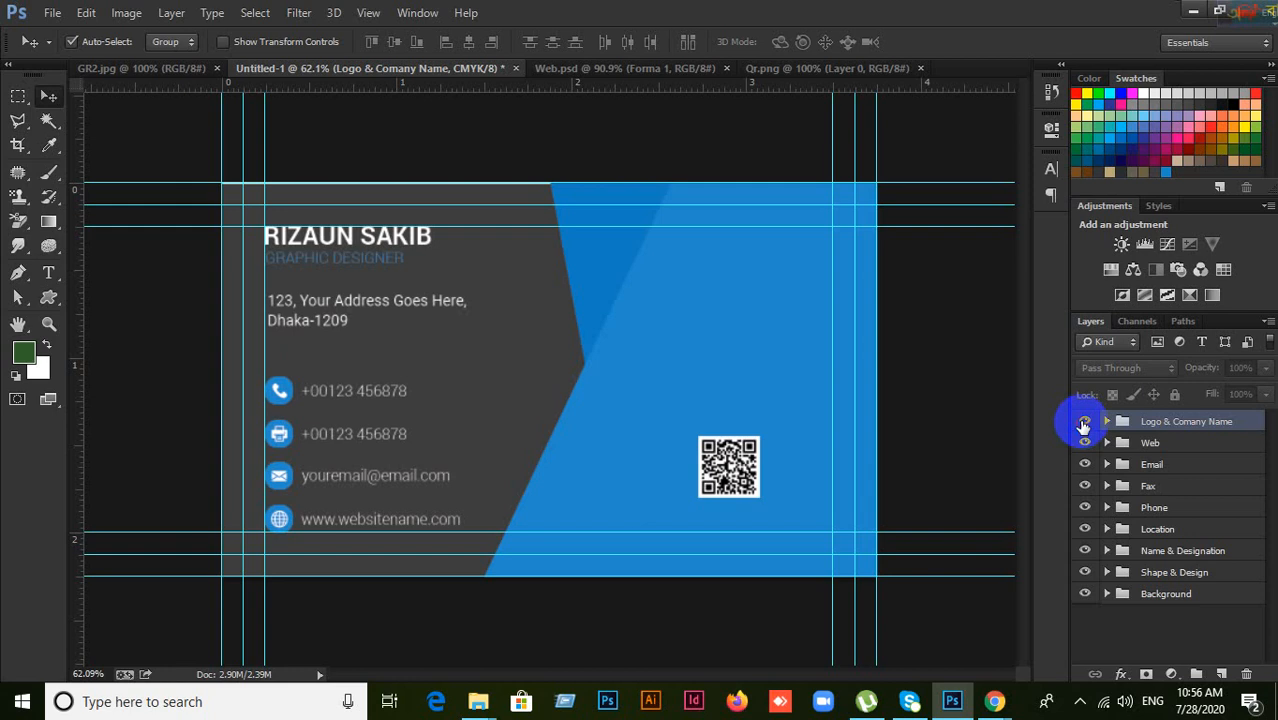
{"action": "left_click", "coordinate": [1080, 422]}
{"action": "left_click", "coordinate": [18, 96]}
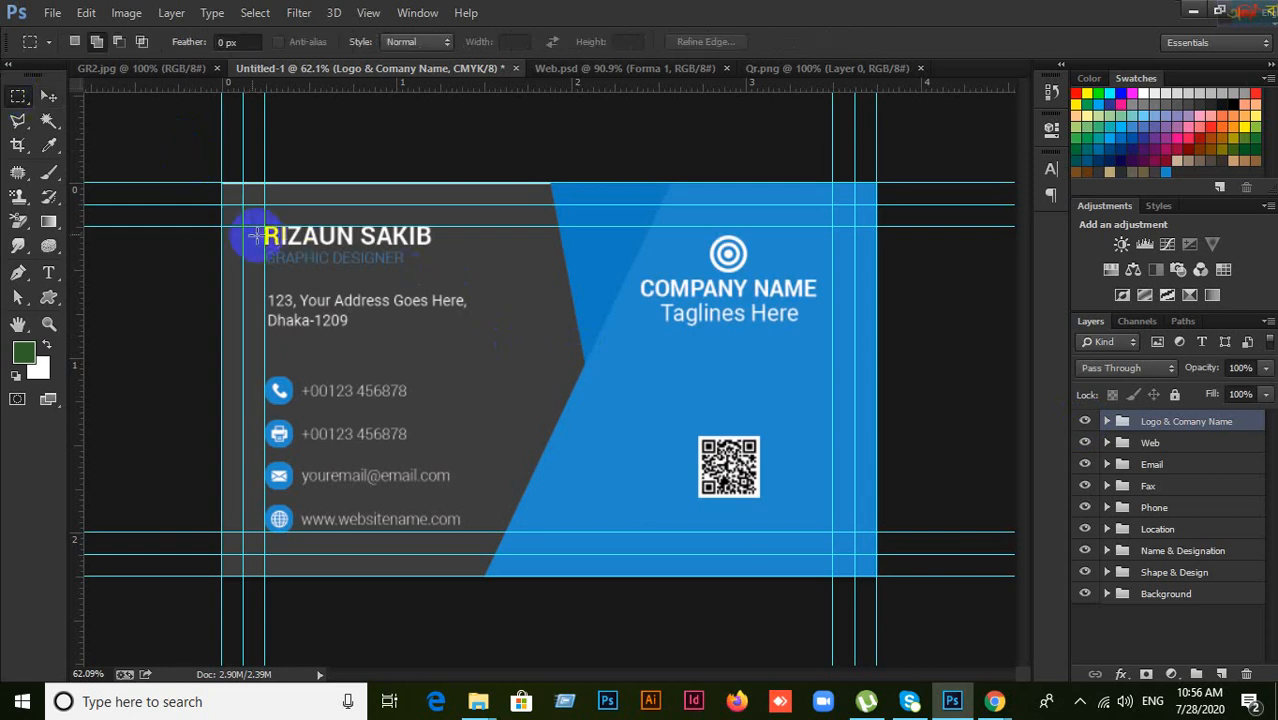
{"action": "left_click_drag", "start_coordinate": [219, 226], "coordinate": [832, 378]}
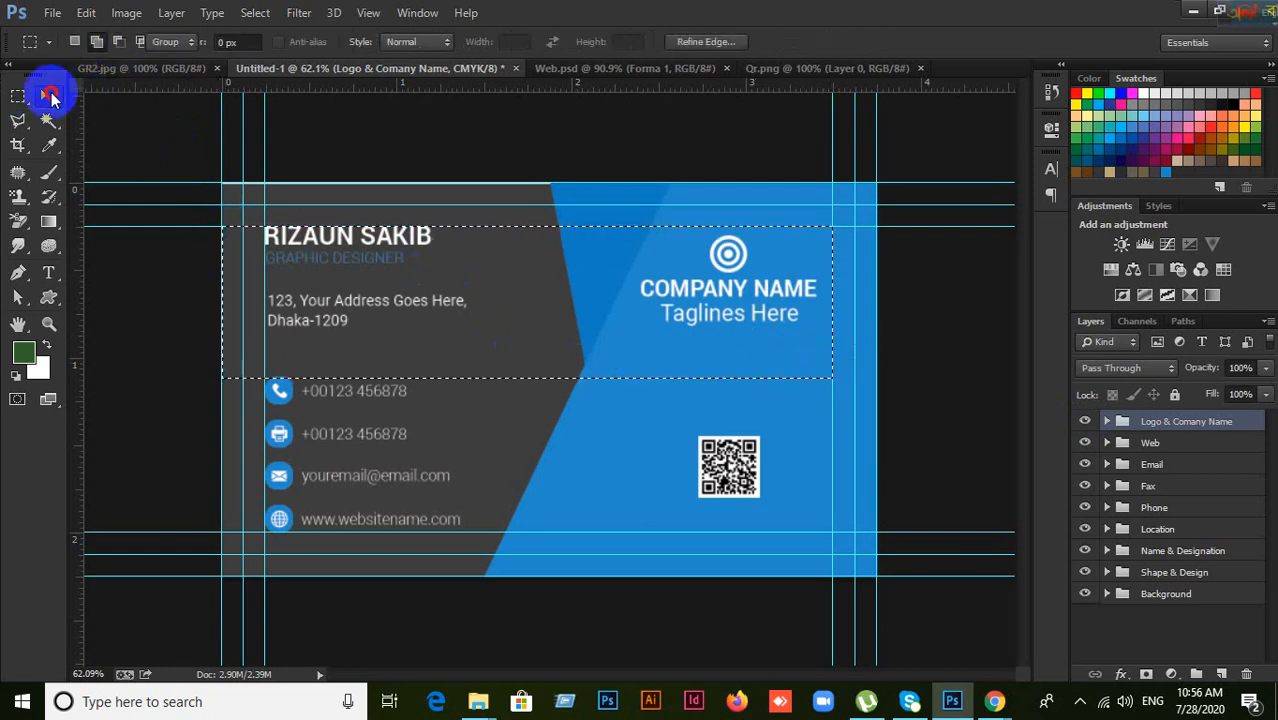
{"action": "left_click", "coordinate": [46, 96]}
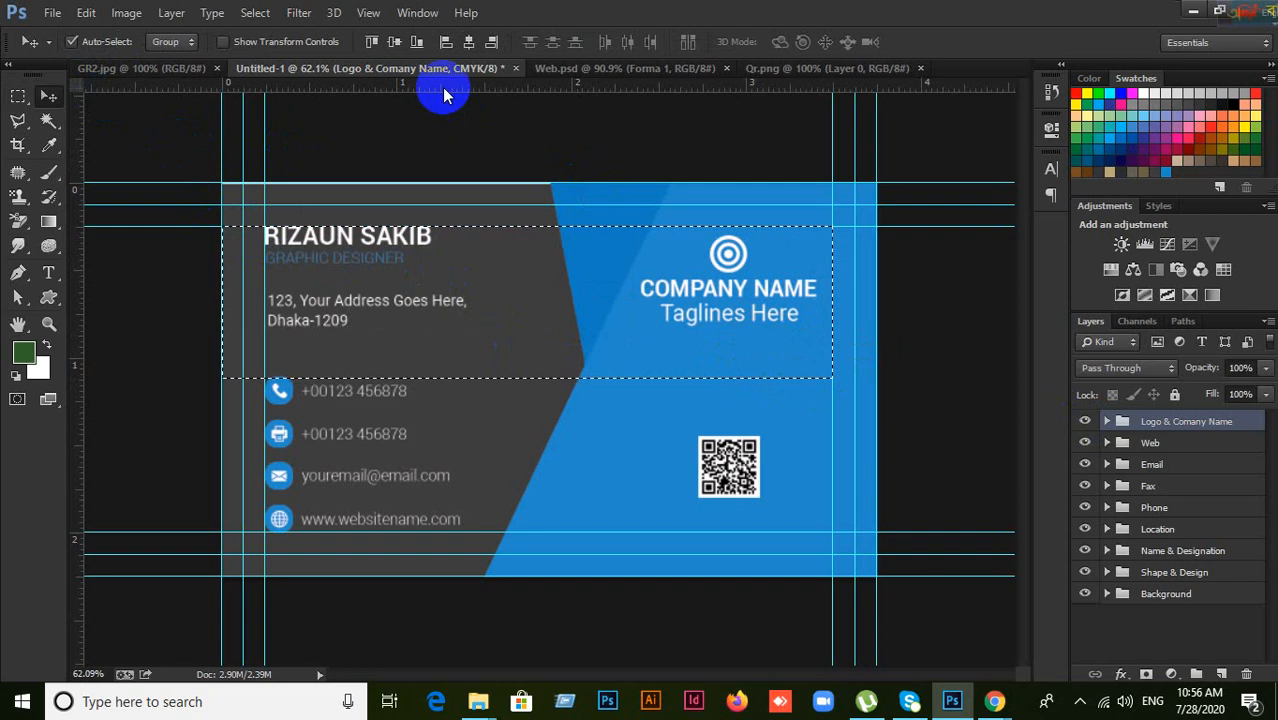
{"action": "left_click", "coordinate": [375, 43]}
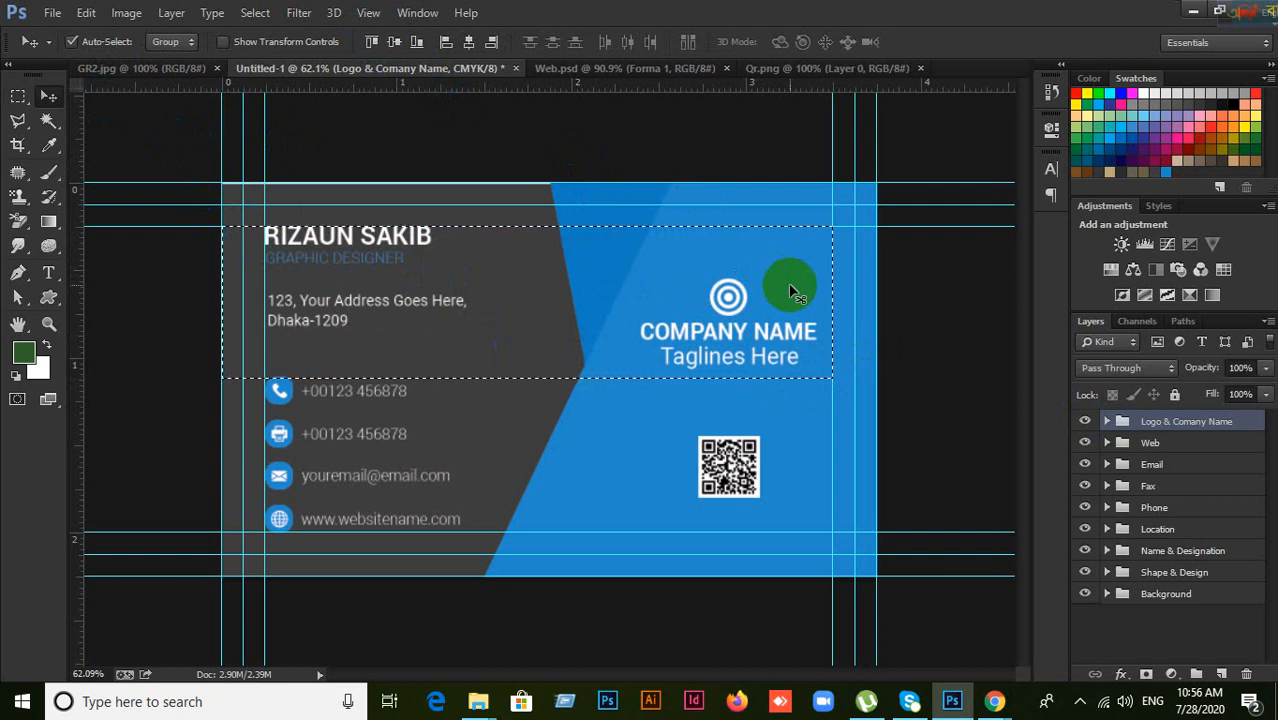
Step: Turn off Auto-Select, reselect Logo & Comany Name, and marquee down past the first phone row
{"action": "left_click", "coordinate": [74, 42]}
{"action": "left_click", "coordinate": [1168, 462]}
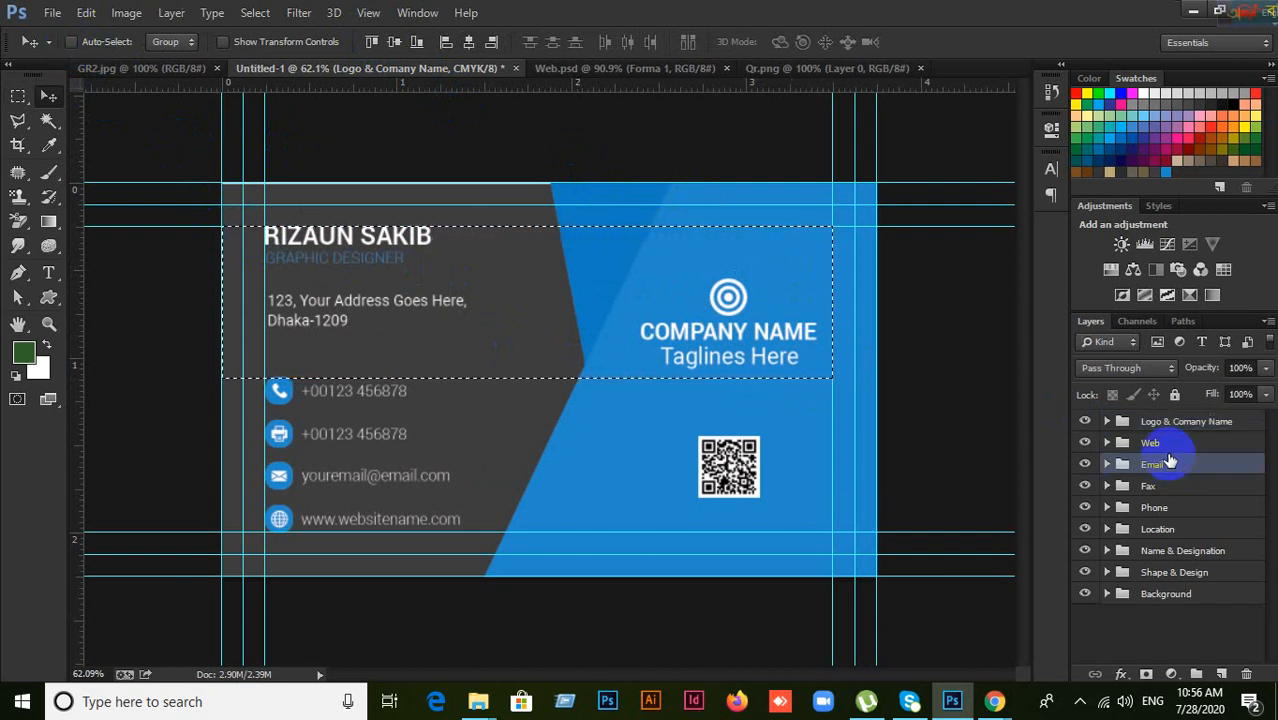
{"action": "left_click", "coordinate": [1162, 423]}
{"action": "key", "text": "ctrl+d"}
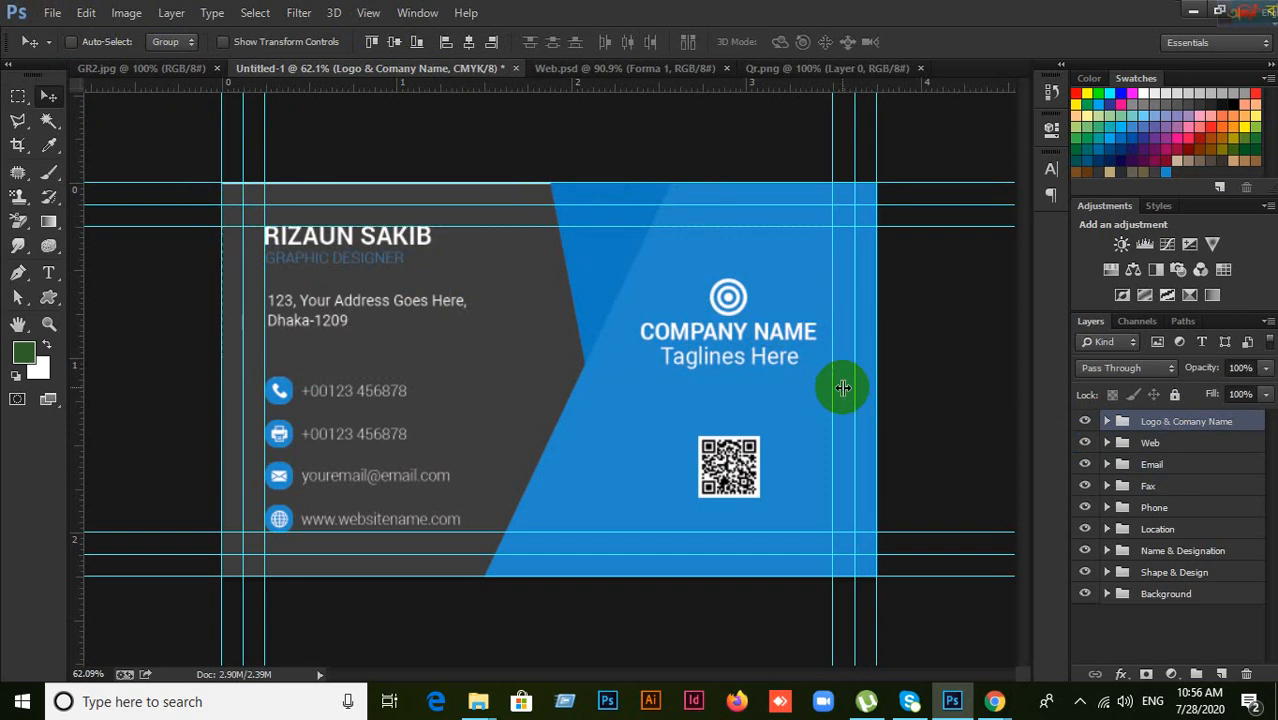
{"action": "left_click", "coordinate": [18, 96]}
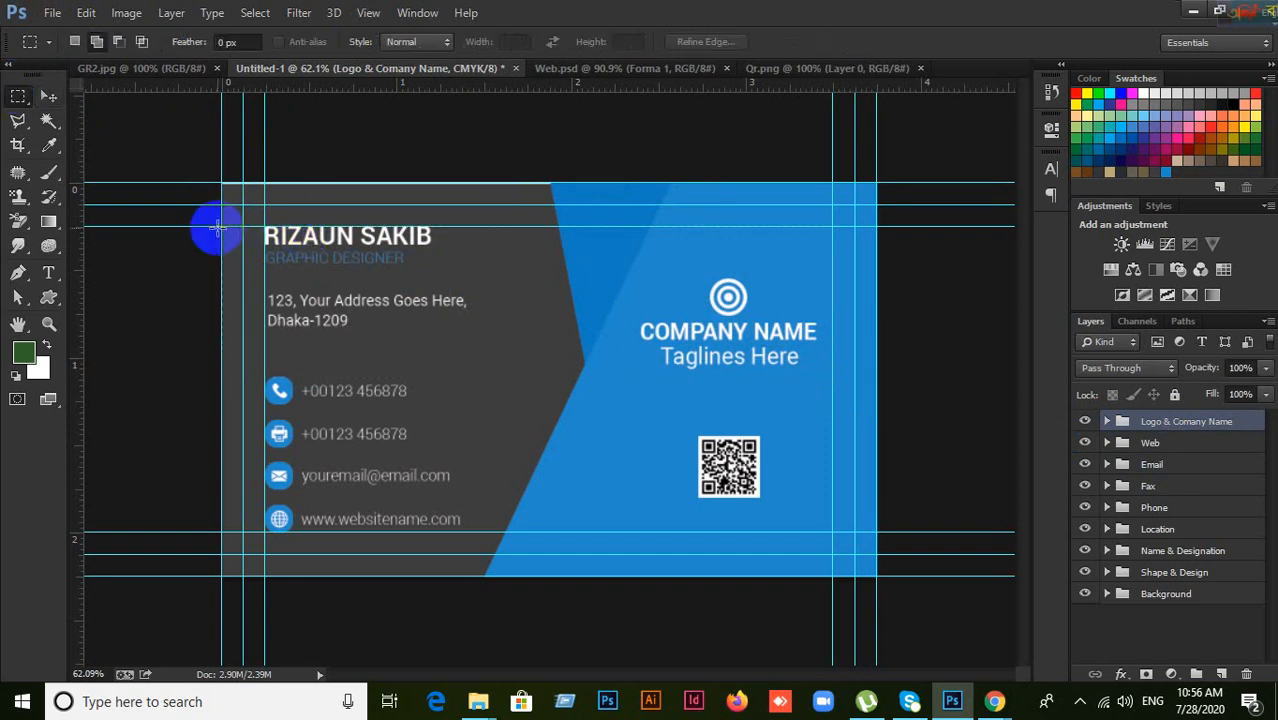
{"action": "left_click_drag", "start_coordinate": [376, 294], "coordinate": [829, 404]}
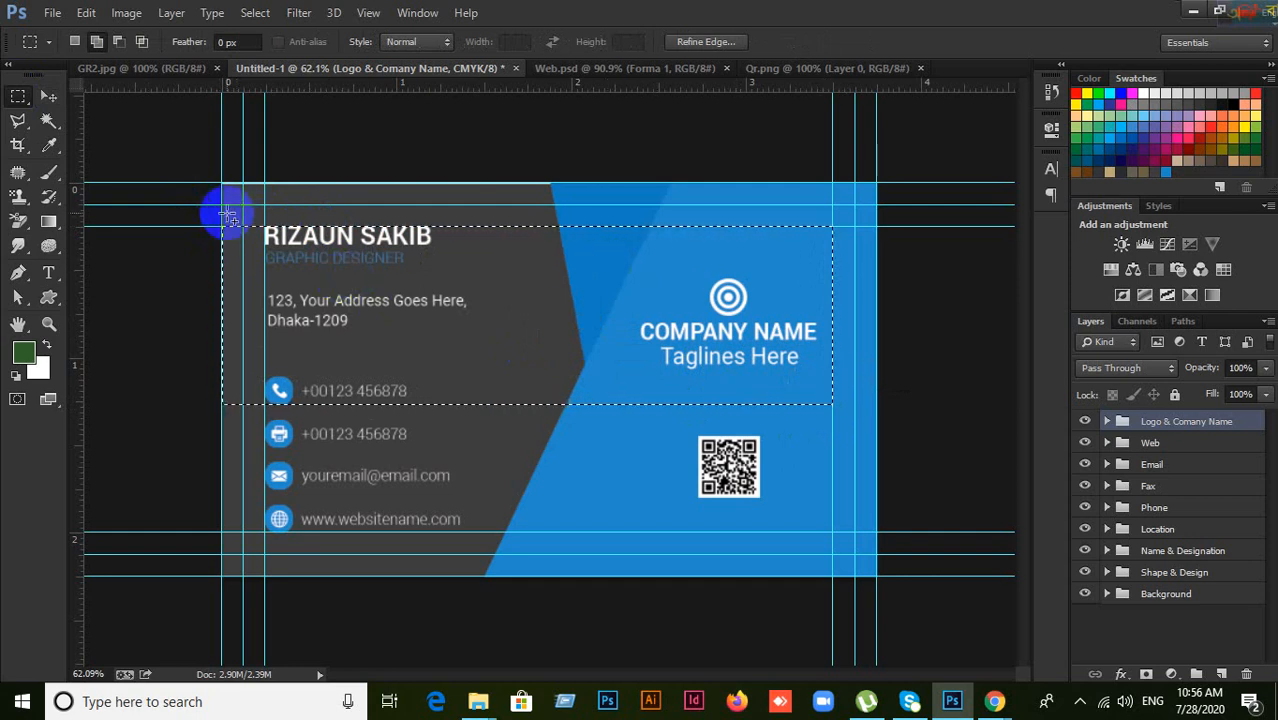
{"action": "left_click", "coordinate": [47, 95]}
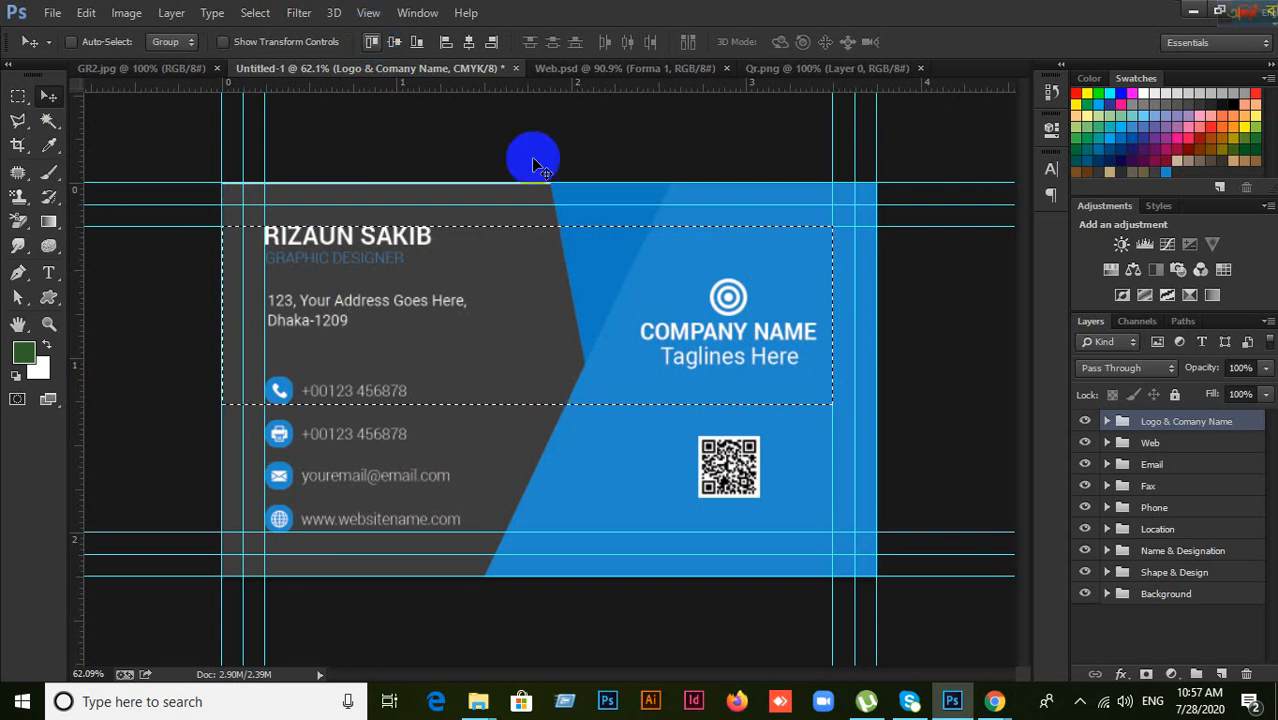
Step: Check the Logo & Comany Name group's visibility, deselect, and drag it about 27 px higher
{"action": "left_click", "coordinate": [1084, 421]}
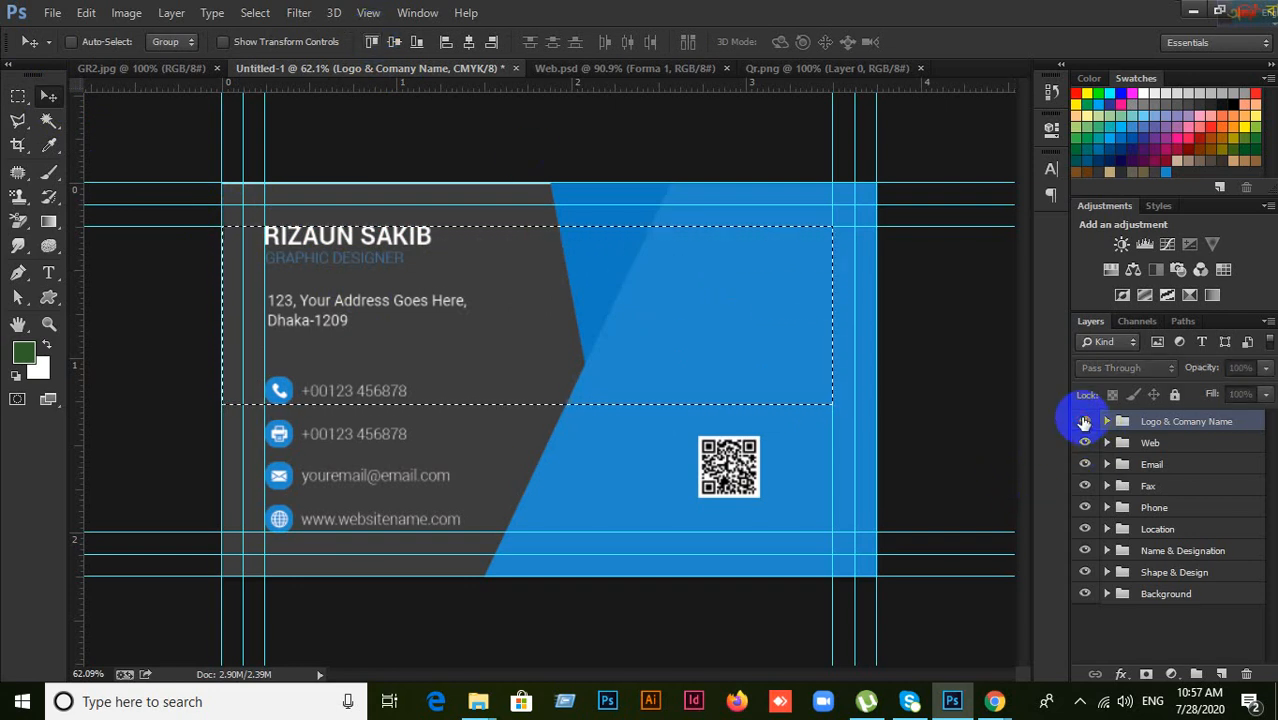
{"action": "left_click", "coordinate": [1084, 421]}
{"action": "left_click", "coordinate": [1084, 421]}
{"action": "left_click", "coordinate": [1084, 421]}
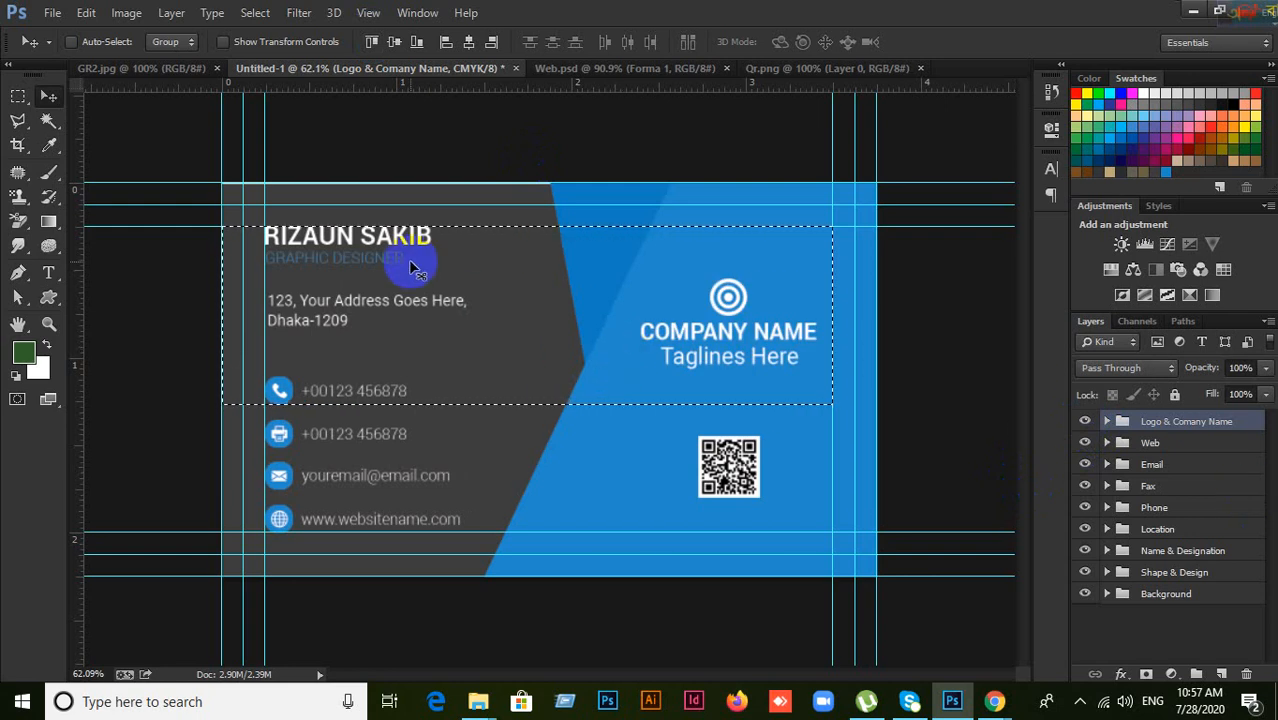
{"action": "key", "text": "ctrl+d"}
{"action": "left_click_drag", "start_coordinate": [731, 302], "coordinate": [737, 250]}
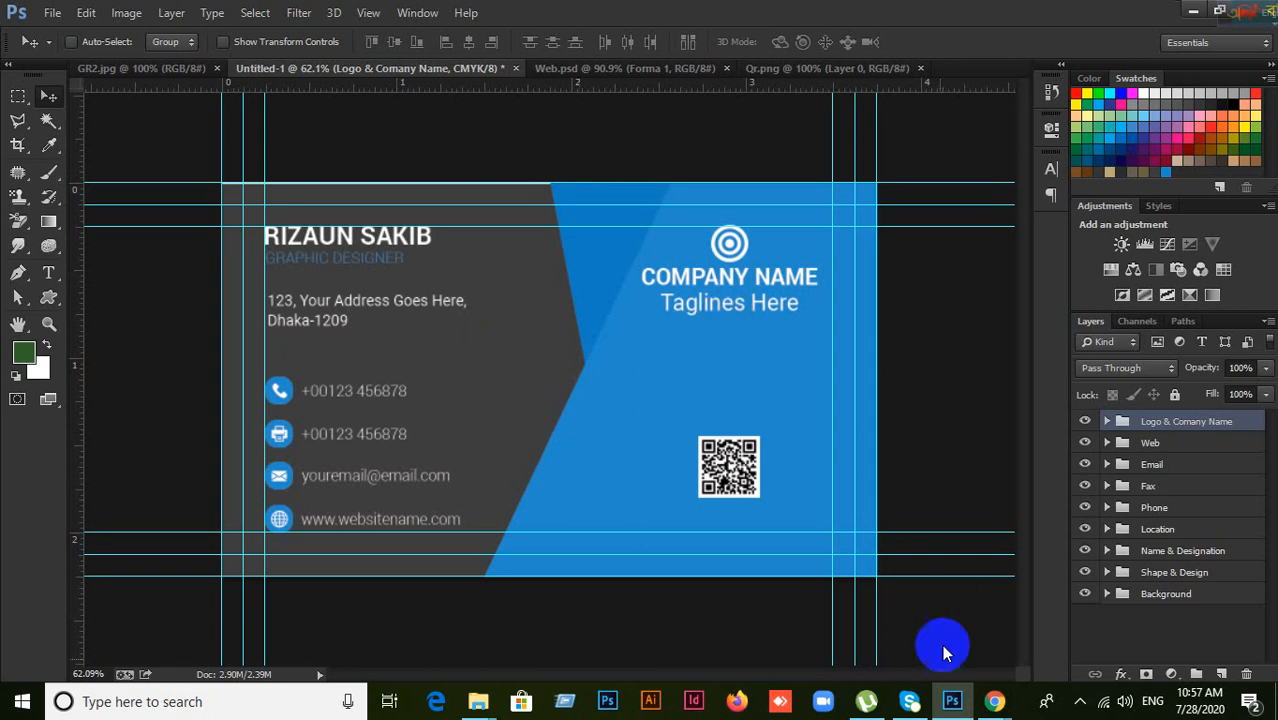
Step: In the Meet tab, admit the waiting participant, view People, then minimise Chrome
{"action": "mouse_move", "coordinate": [994, 700]}
{"action": "left_click", "coordinate": [905, 625]}
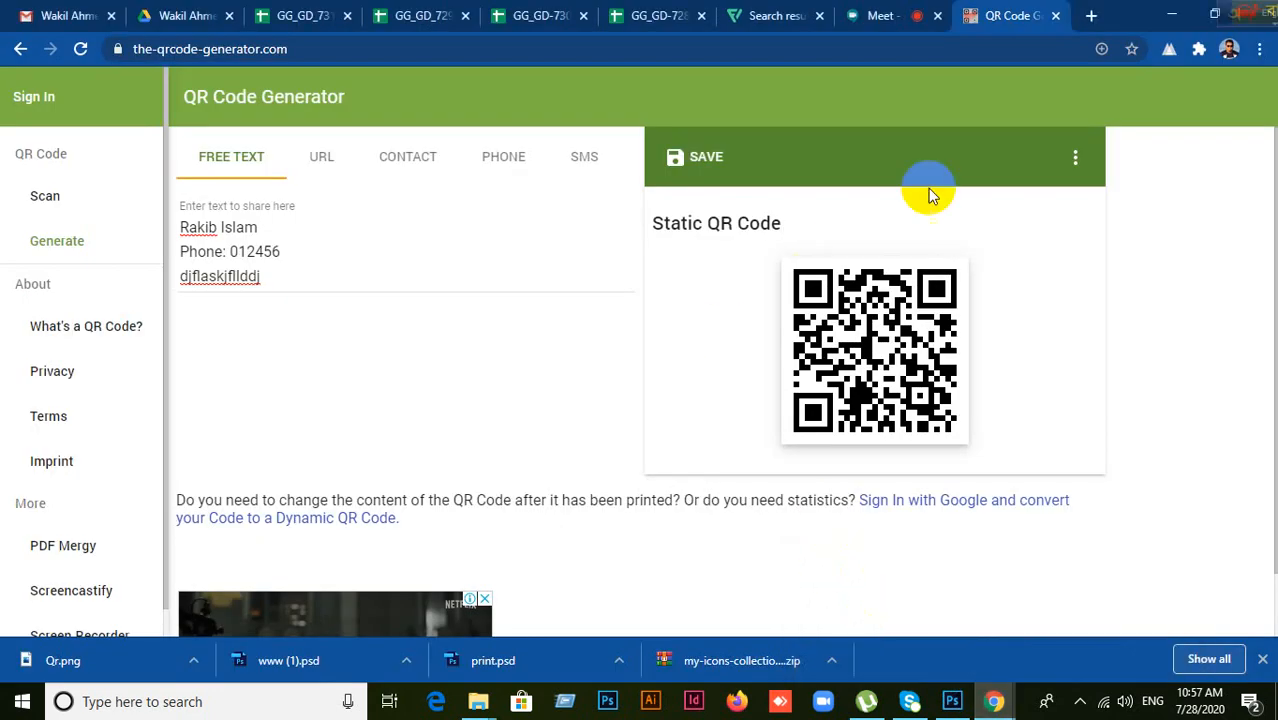
{"action": "left_click", "coordinate": [884, 18]}
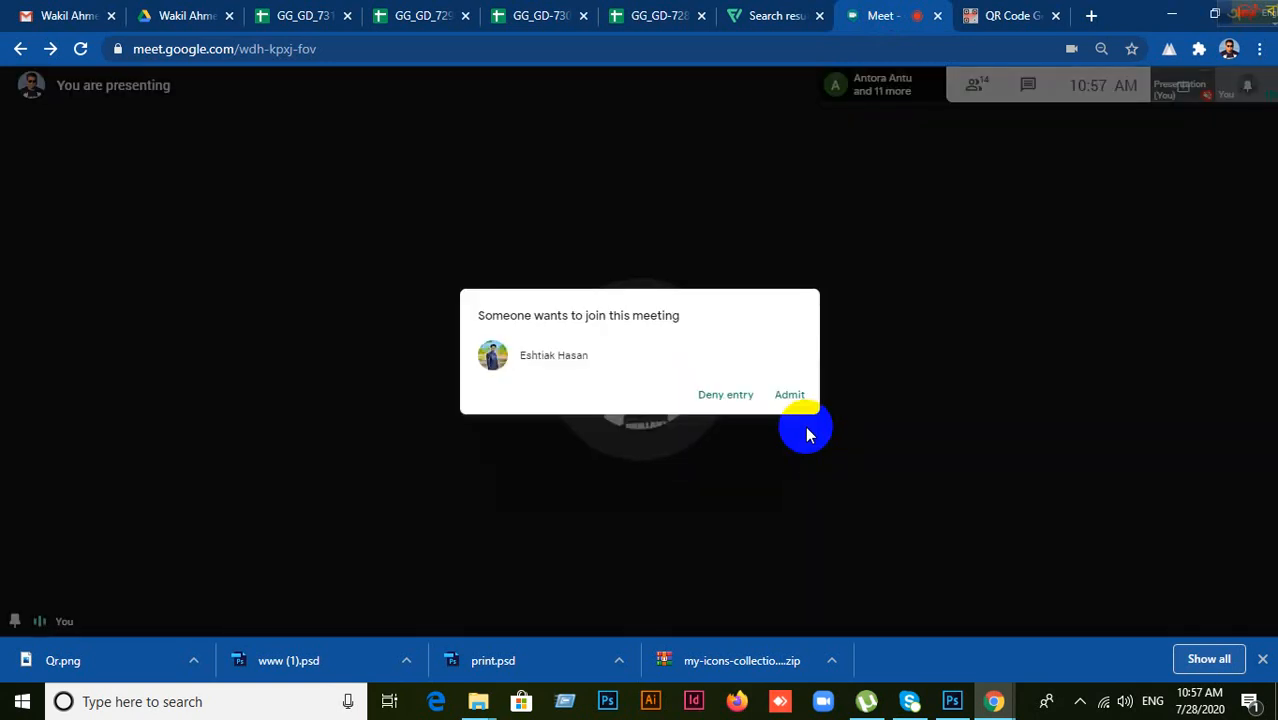
{"action": "left_click", "coordinate": [788, 397]}
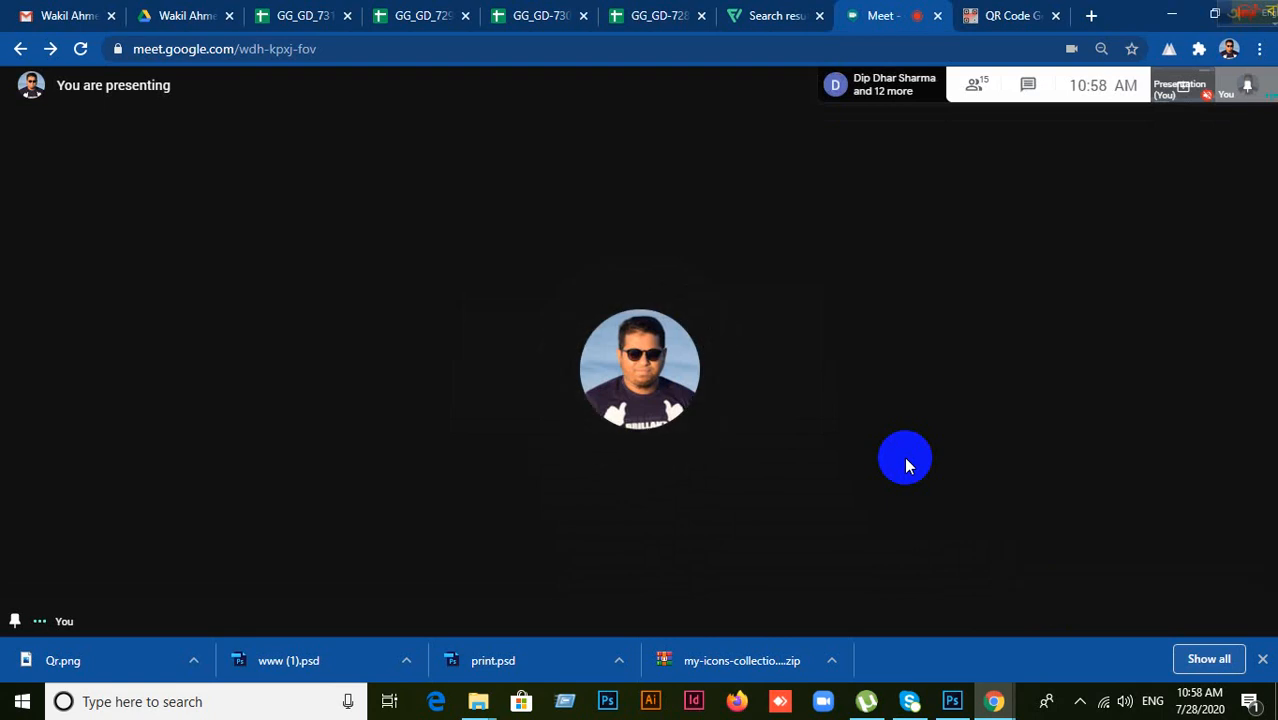
{"action": "left_click", "coordinate": [986, 106]}
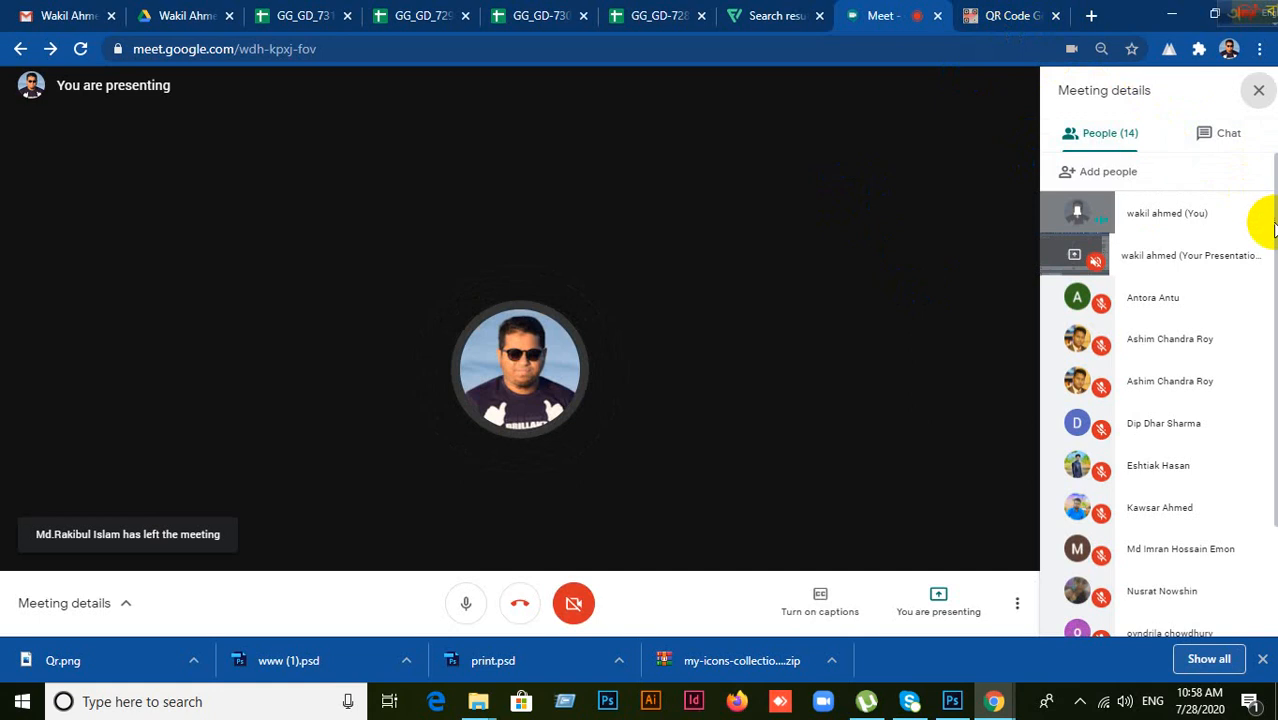
{"action": "left_click", "coordinate": [1166, 22]}
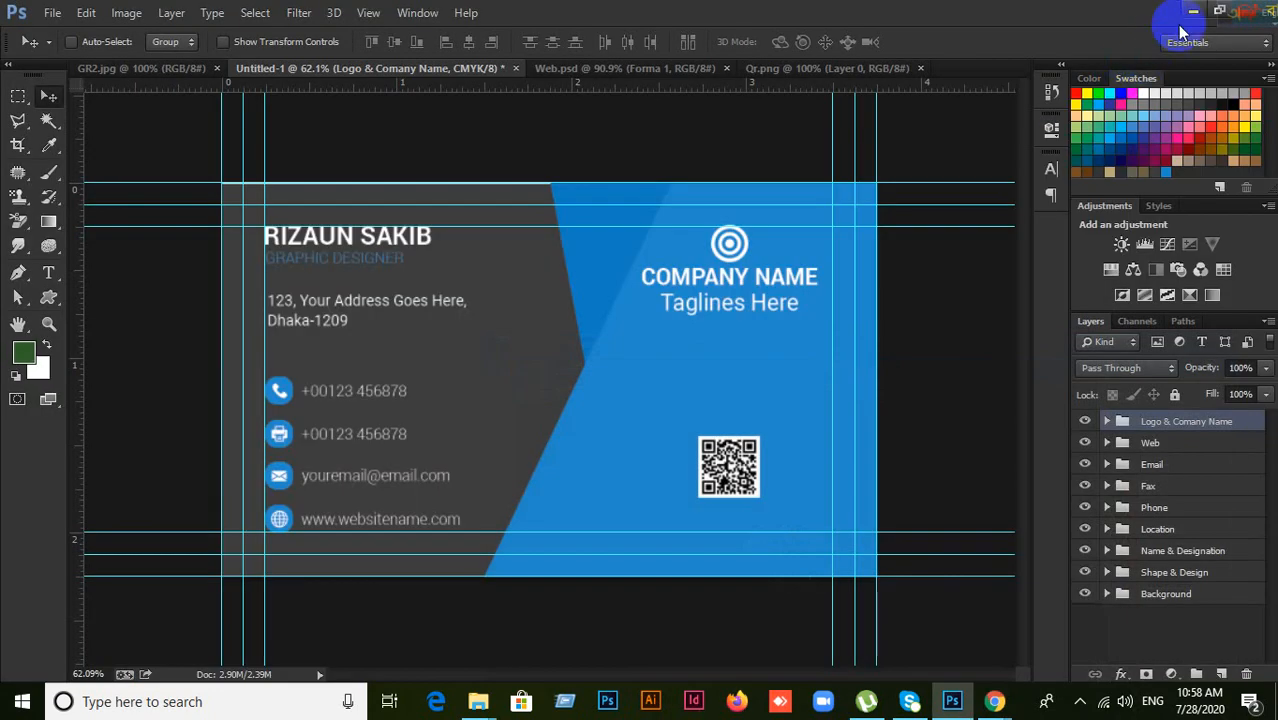